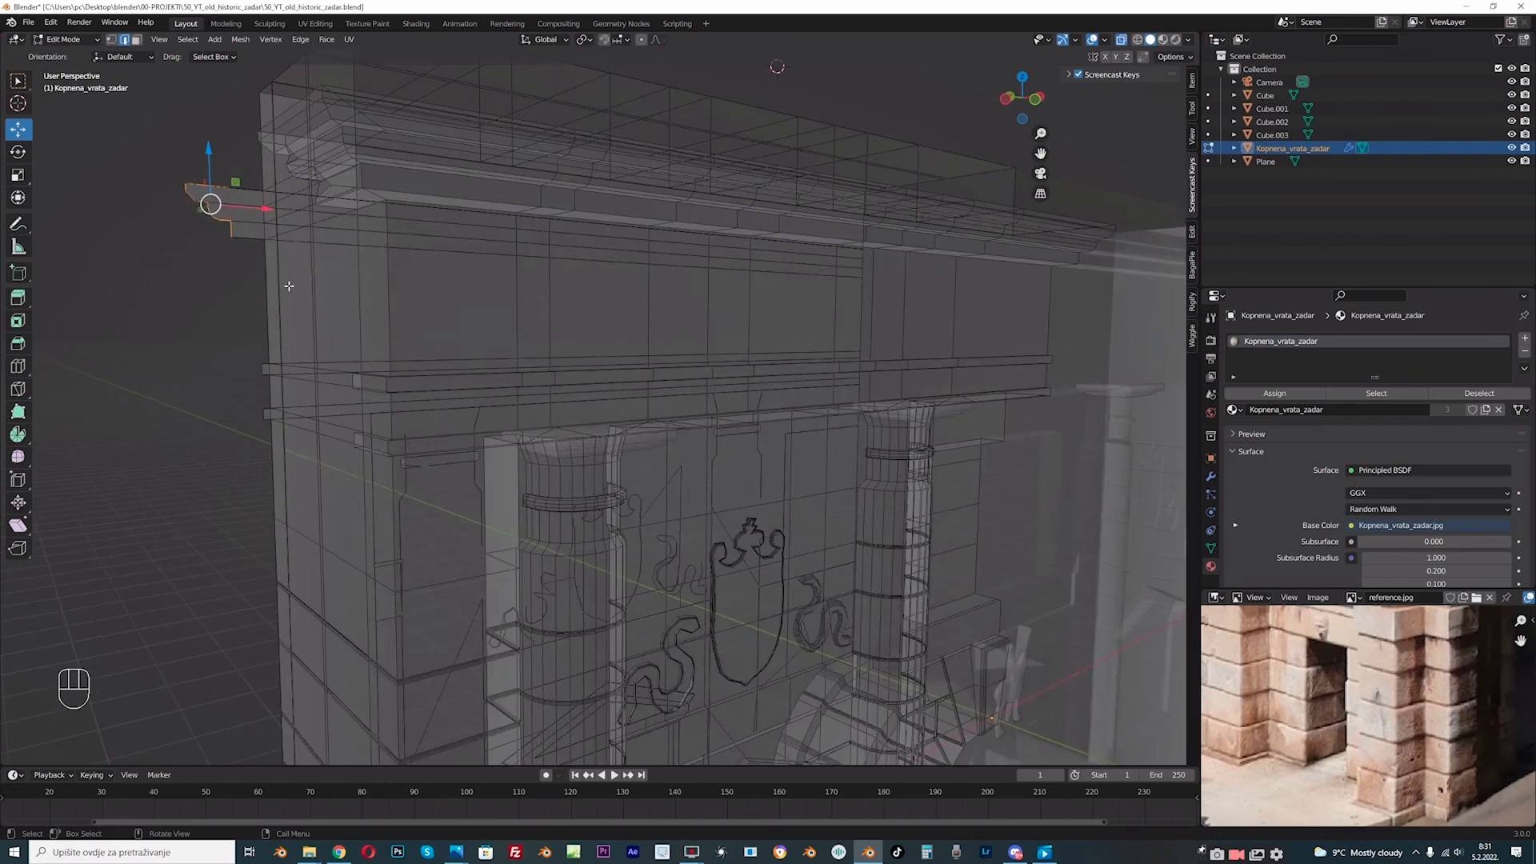
# - Turn off X-ray display so the arch mesh is shown as solid
pyautogui.moveTo(267, 263); pyautogui.dragTo(1152, 64, button='middle')
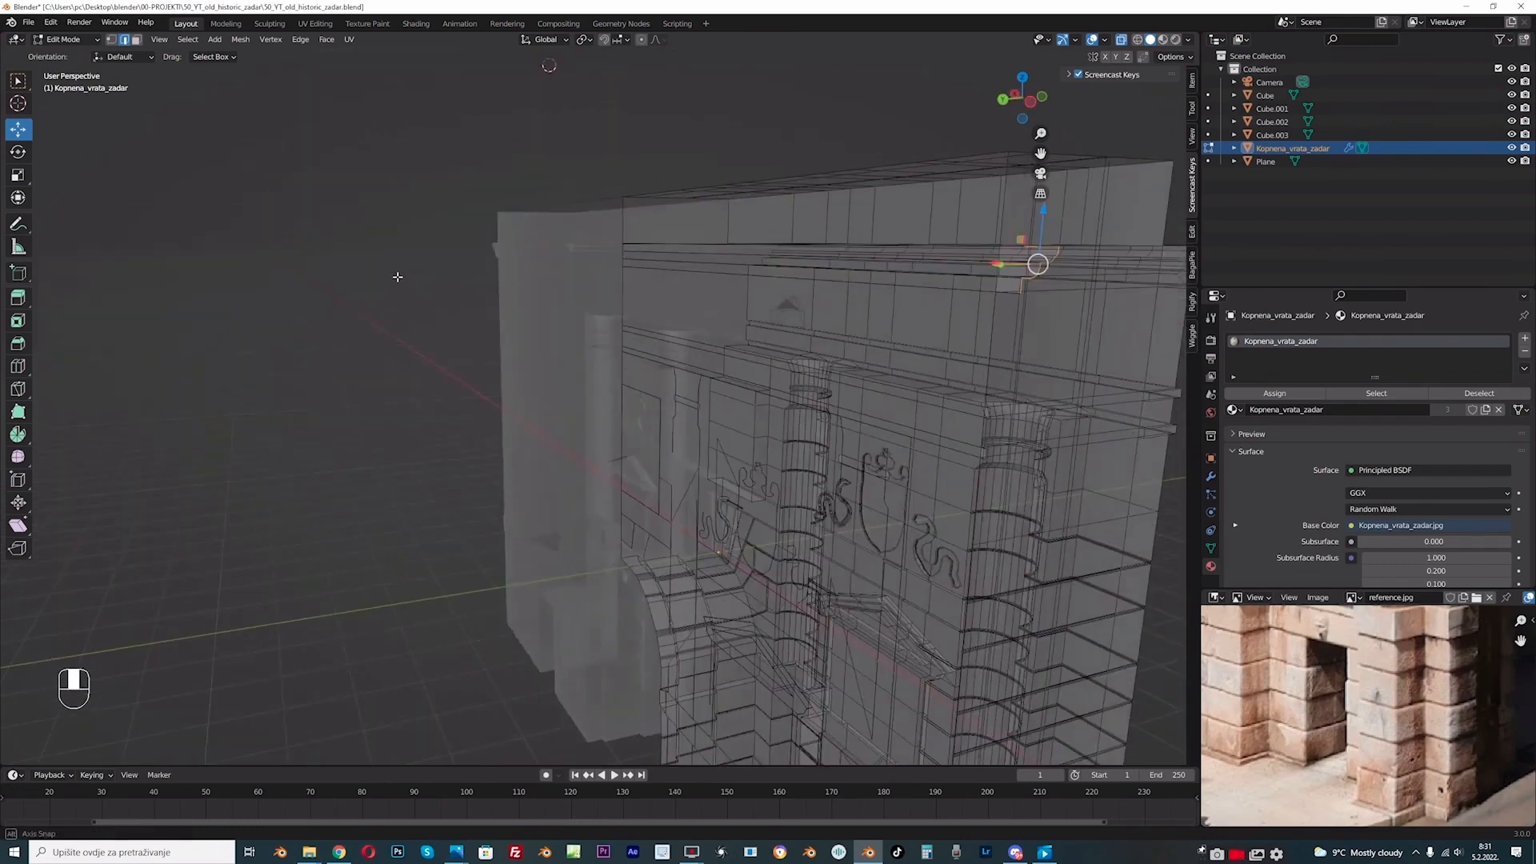
pyautogui.click(1122, 40)
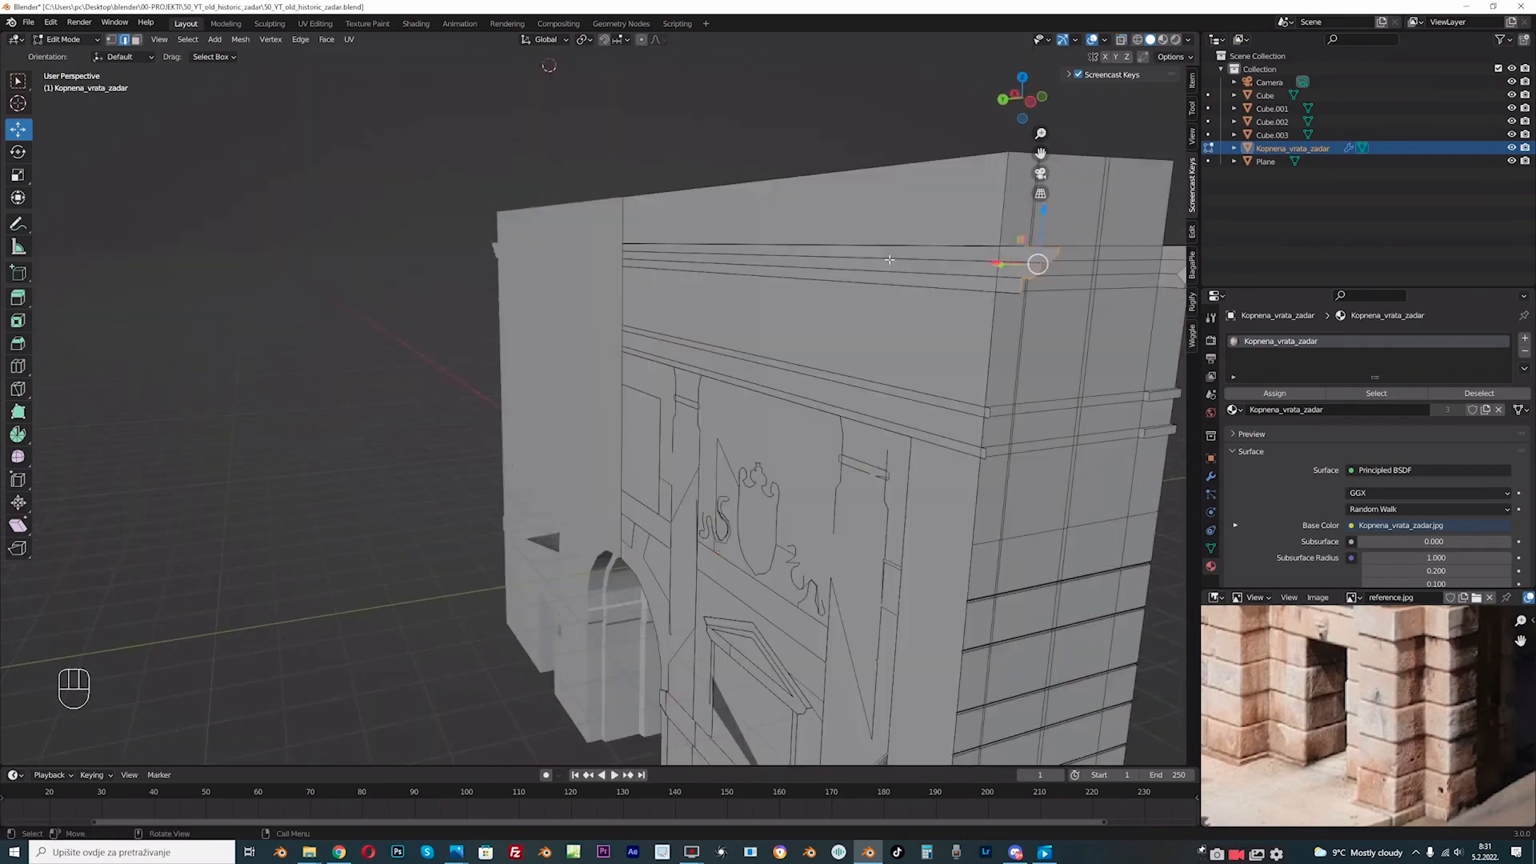
pyautogui.press('Delete')
pyautogui.click(868, 260)
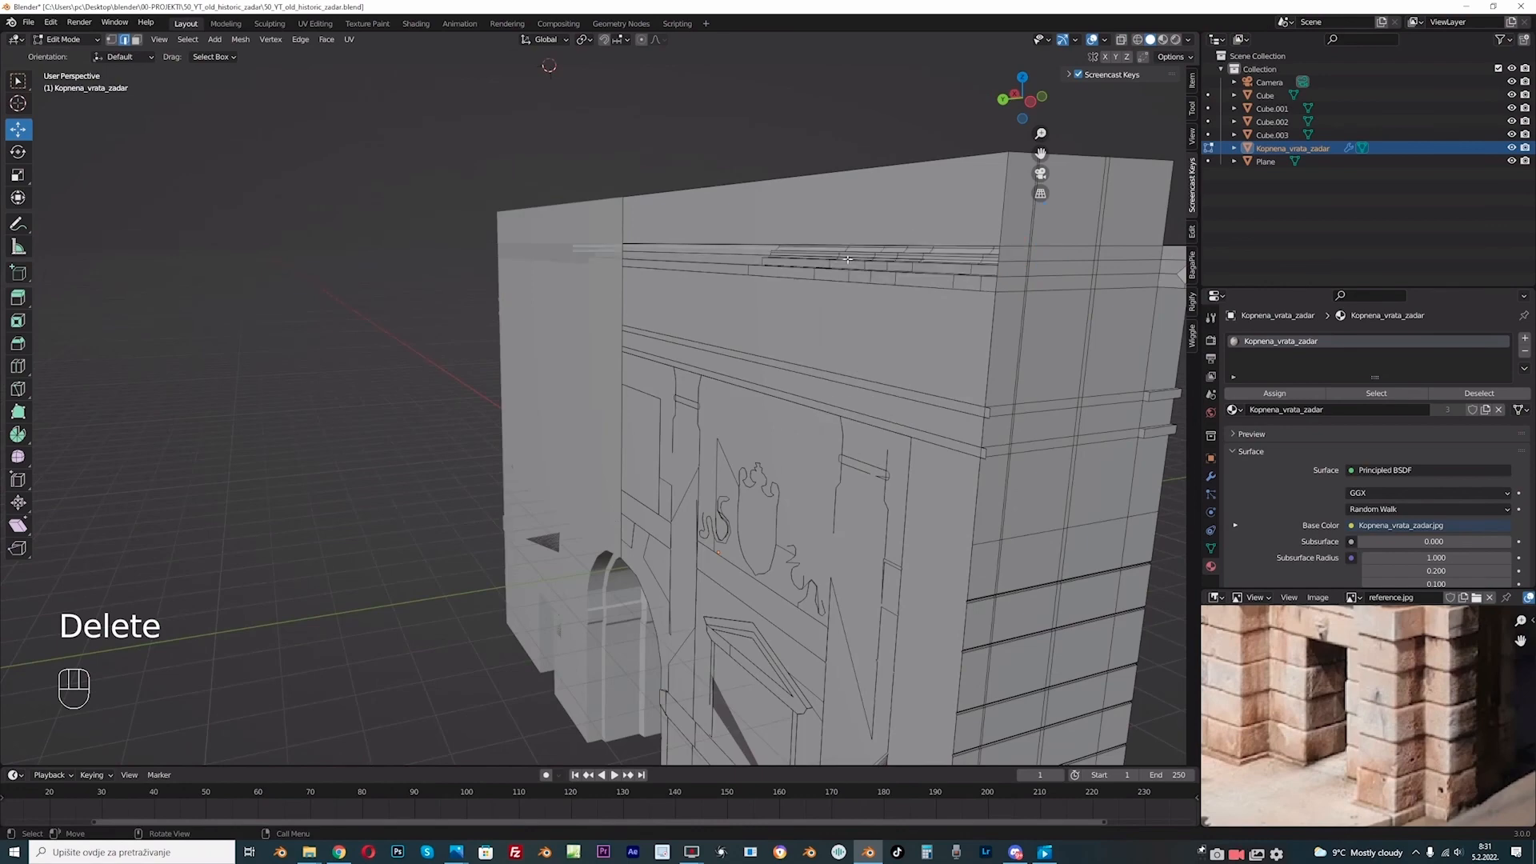
pyautogui.moveTo(845, 256); pyautogui.dragTo(673, 271, button='middle')
pyautogui.hotkey('ctrl', 'z')
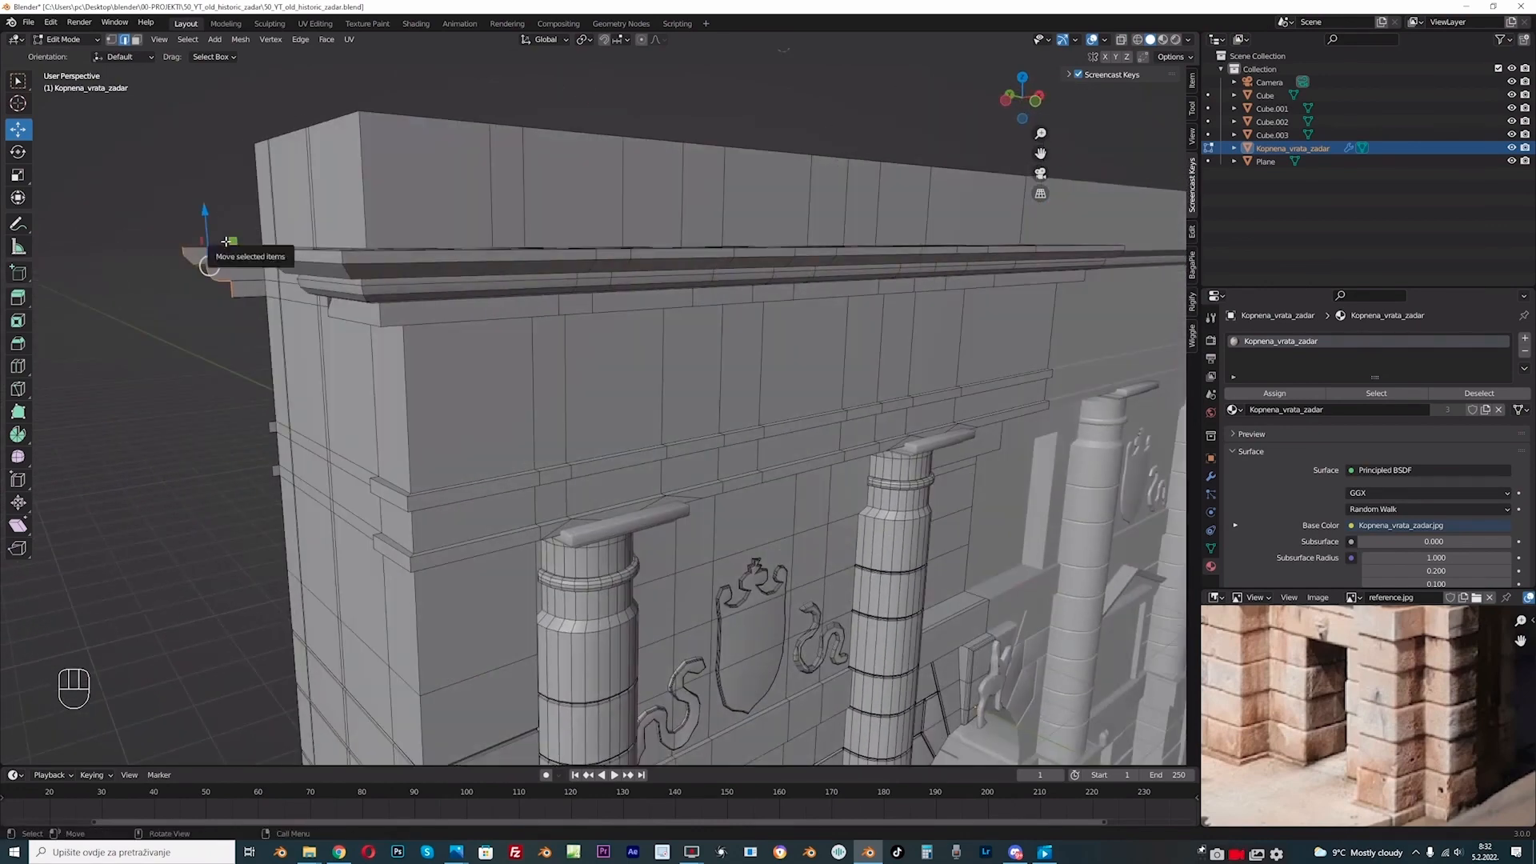
# - Scale the selected cornice end profile at the wall's rear corner and move it along X back to the wall
pyautogui.press('s')
pyautogui.click(227, 241)
pyautogui.moveTo(227, 241); pyautogui.dragTo(806, 389, button='middle')
pyautogui.moveTo(893, 441); pyautogui.dragTo(960, 414, button='middle')
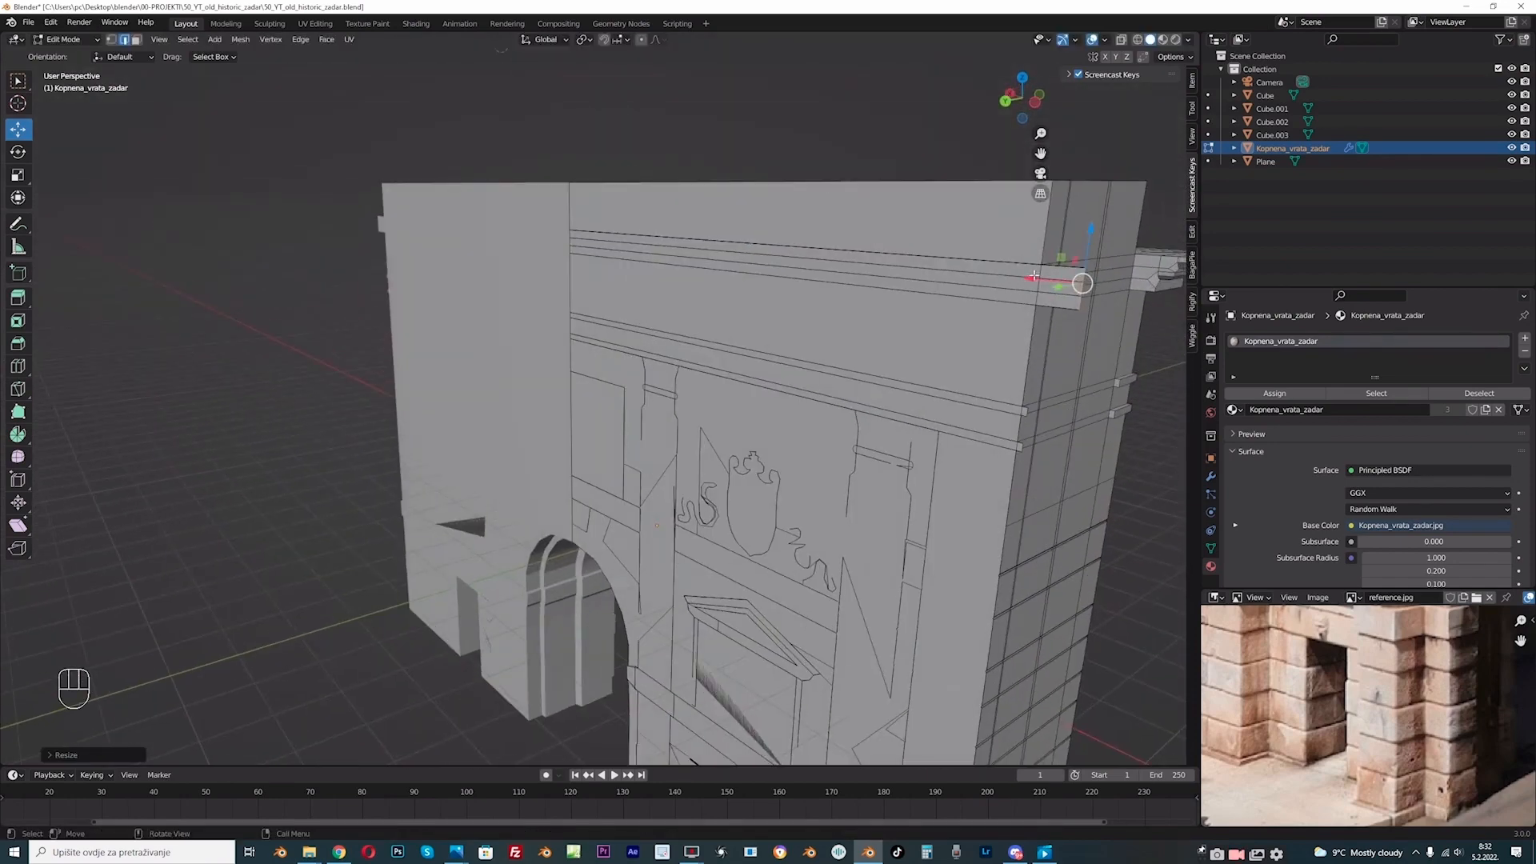
pyautogui.moveTo(1030, 275); pyautogui.dragTo(984, 261)
# - Select the stepped end faces of the cornice where it meets the side wall and flatten them by scaling to 0 along Y
pyautogui.moveTo(984, 261); pyautogui.dragTo(1070, 124, button='middle')
pyautogui.moveTo(1042, 152); pyautogui.dragTo(480, 230)
pyautogui.scroll(2, 676, 384)
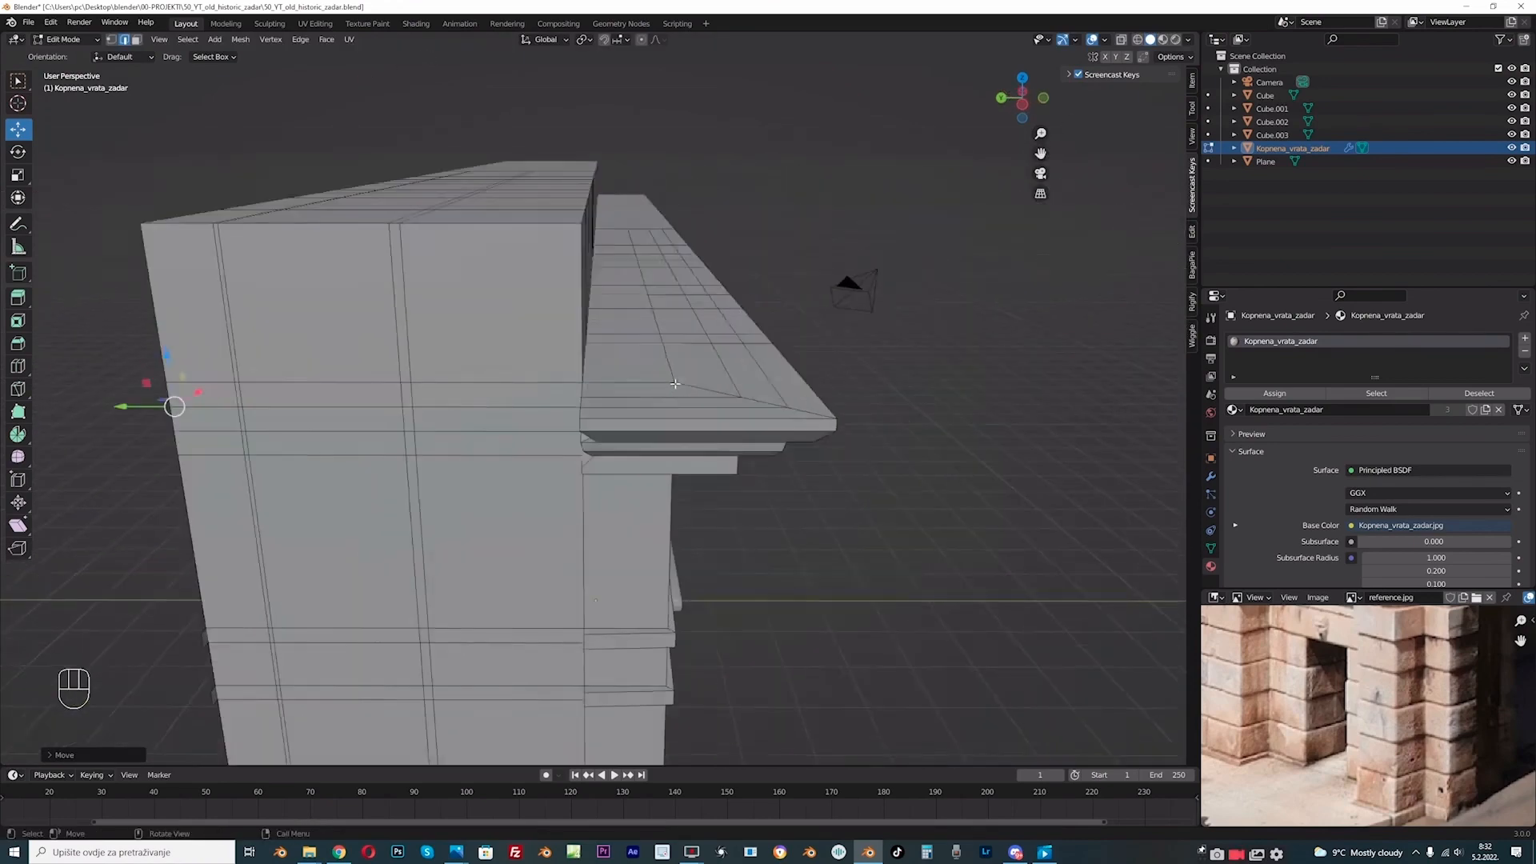
pyautogui.moveTo(675, 384); pyautogui.dragTo(944, 382, button='middle')
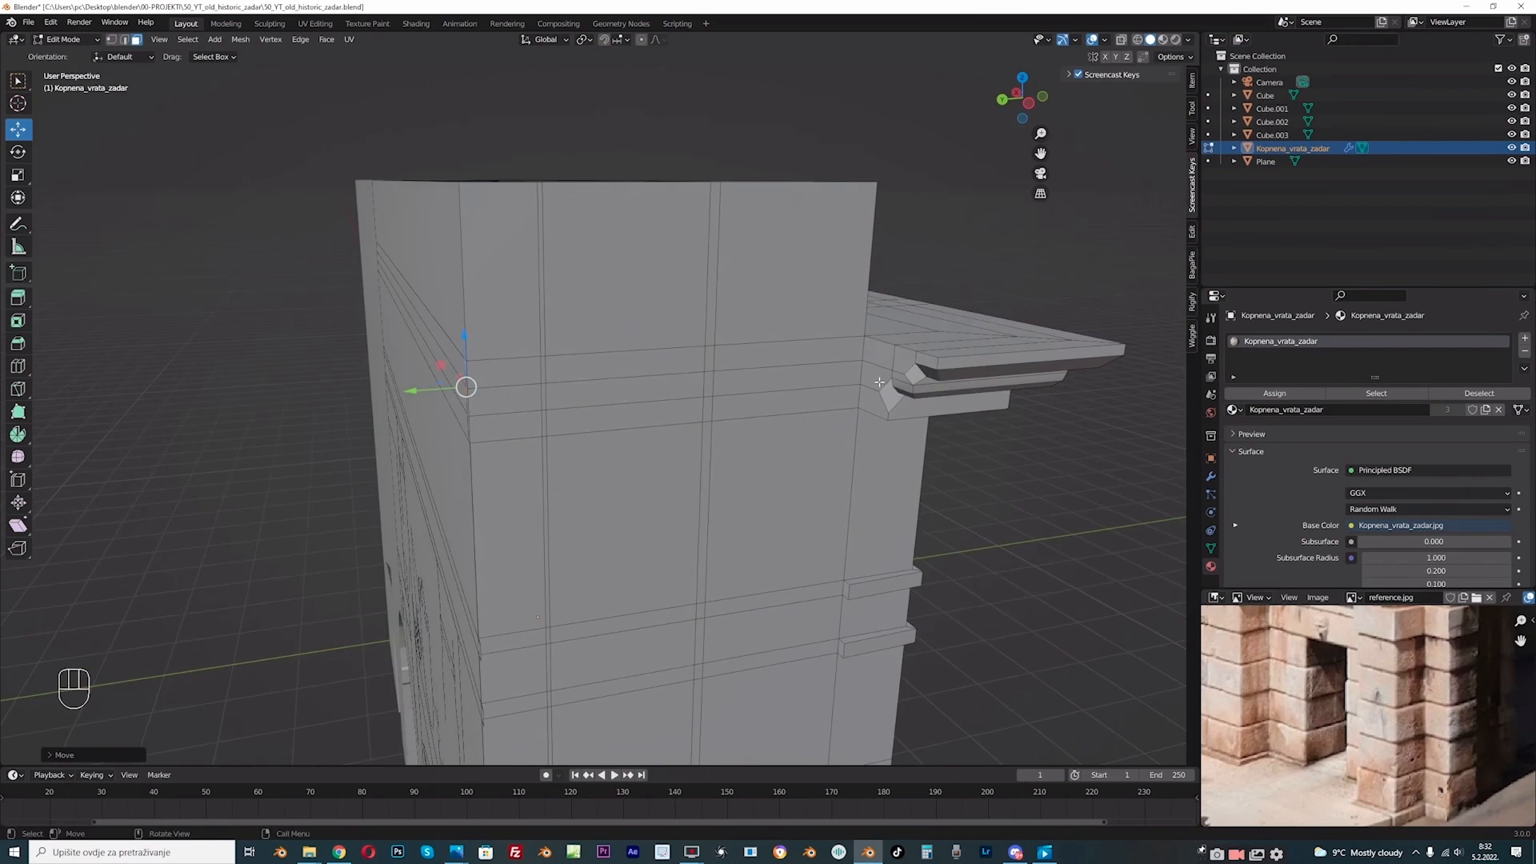
pyautogui.click(877, 359)
pyautogui.keyDown('shift'); pyautogui.click(877, 377); pyautogui.keyUp('shift')
pyautogui.keyDown('shift'); pyautogui.click(875, 400); pyautogui.keyUp('shift')
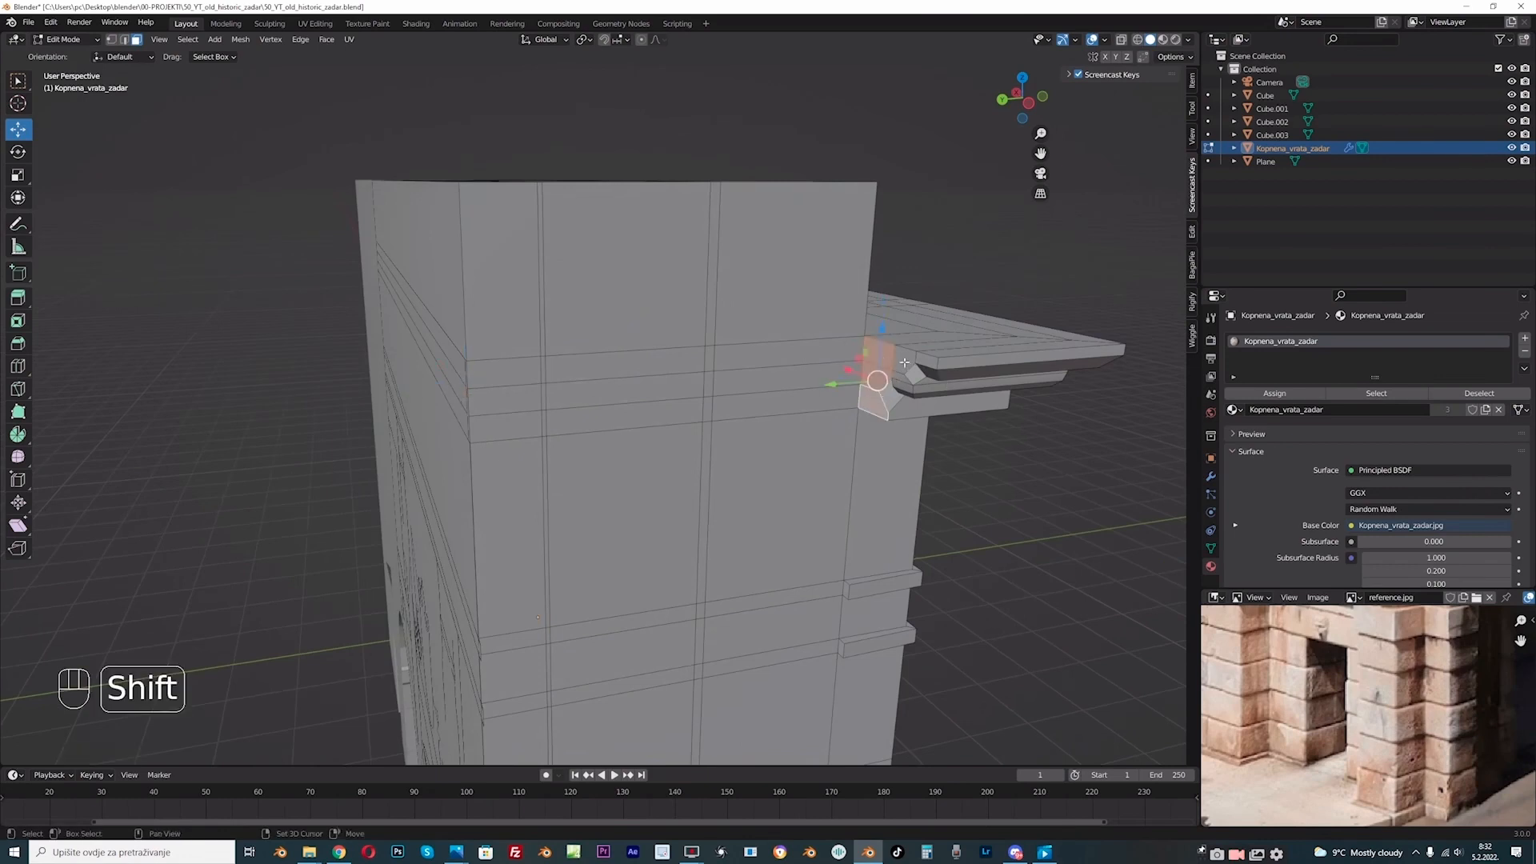
pyautogui.keyDown('shift'); pyautogui.click(909, 360); pyautogui.keyUp('shift')
pyautogui.moveTo(922, 360)
pyautogui.mouseDown(button='middle')
pyautogui.moveTo(894, 366)
pyautogui.moveTo(908, 376)
pyautogui.mouseUp(button='middle')
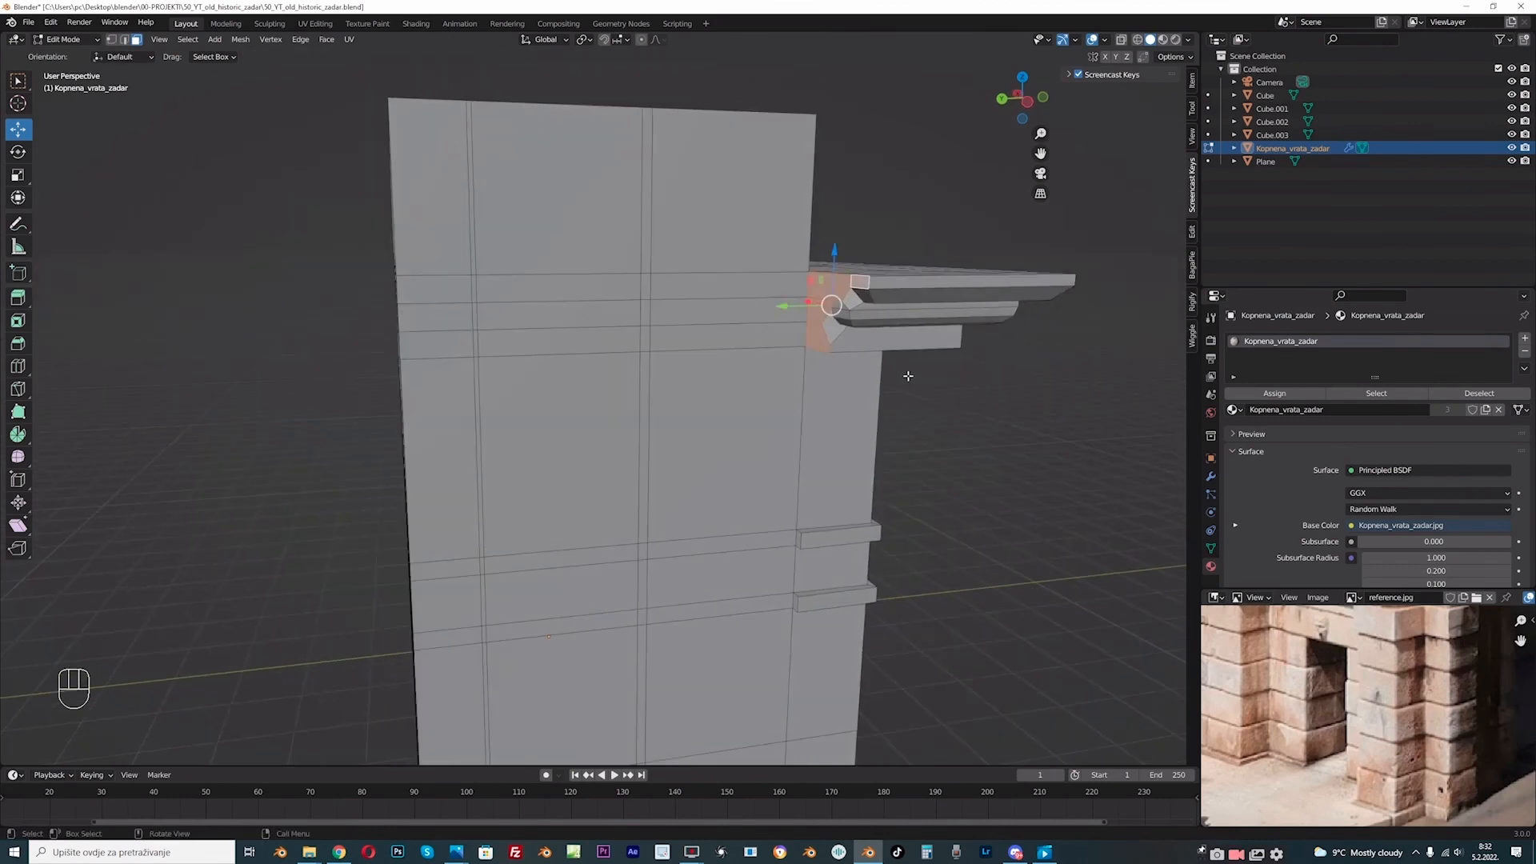
pyautogui.keyDown('shift'); pyautogui.click(856, 313); pyautogui.keyUp('shift')
pyautogui.keyDown('shift'); pyautogui.click(862, 302); pyautogui.keyUp('shift')
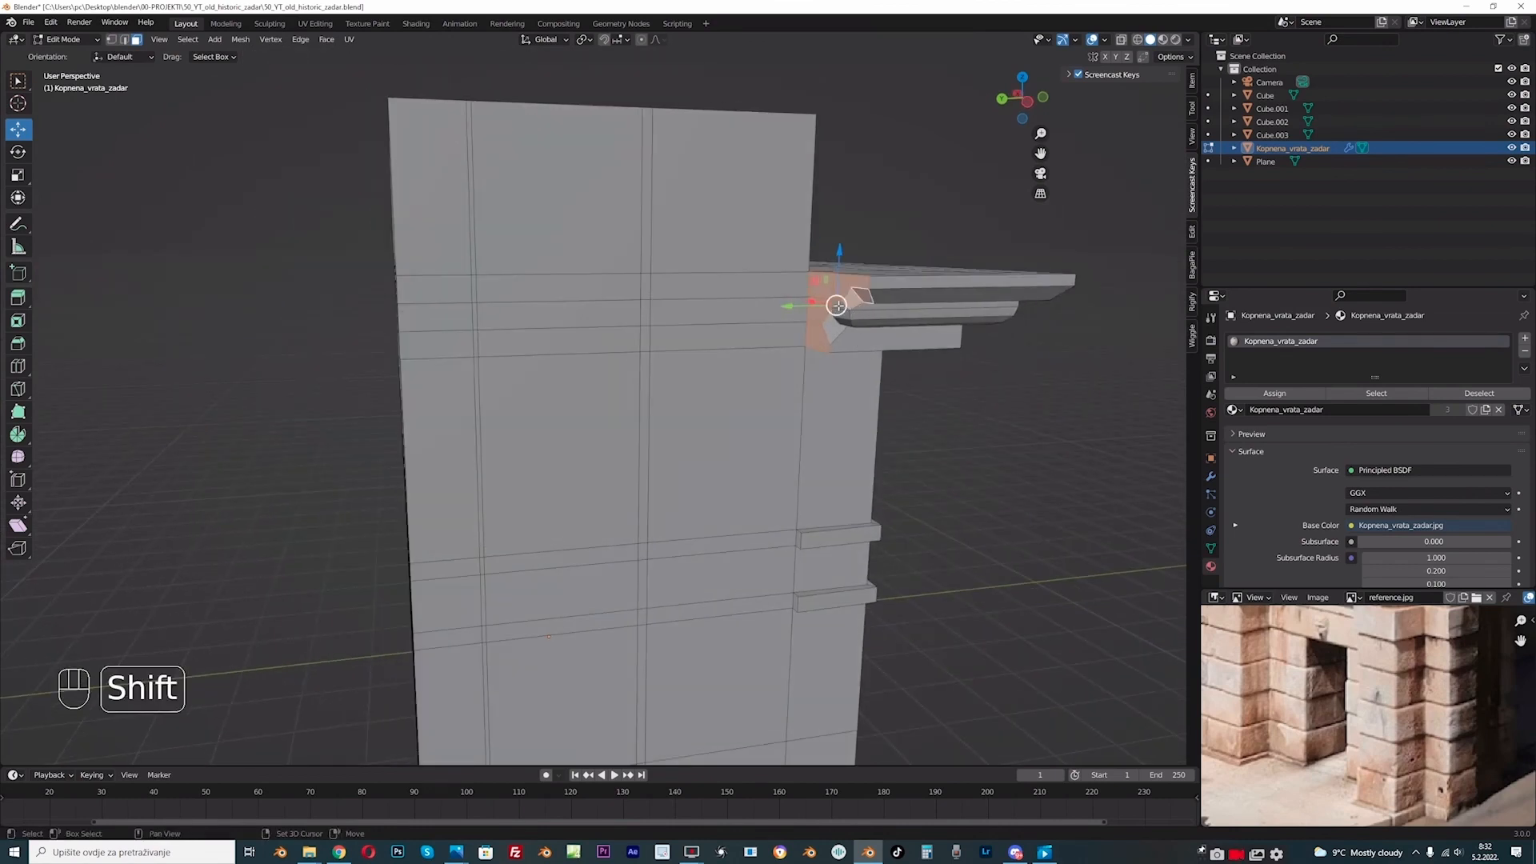
pyautogui.moveTo(844, 336); pyautogui.dragTo(917, 331, button='middle')
pyautogui.keyDown('shift'); pyautogui.click(931, 313); pyautogui.keyUp('shift')
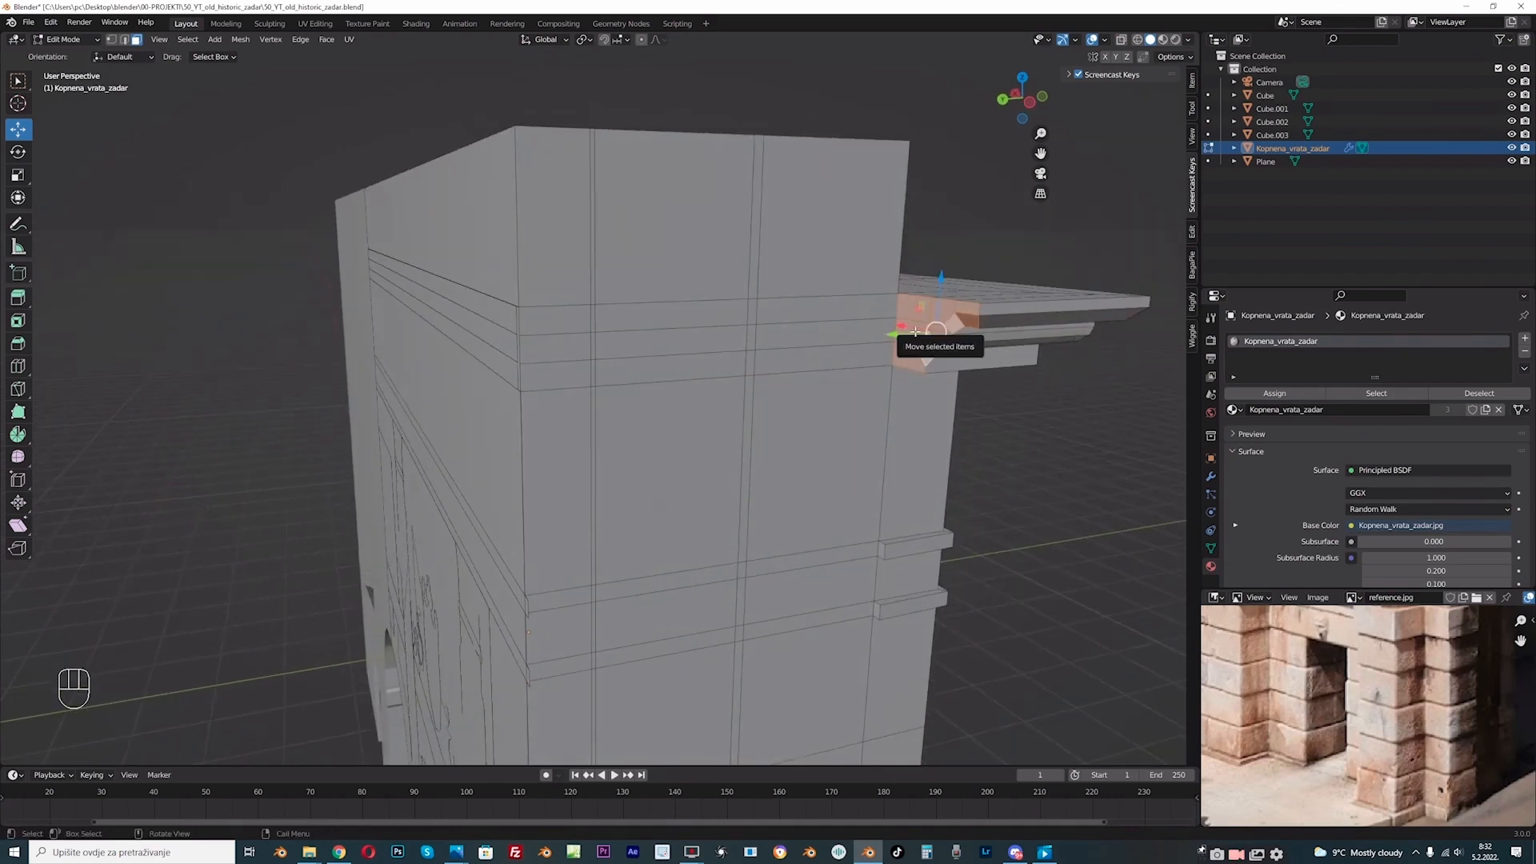
pyautogui.press('s')
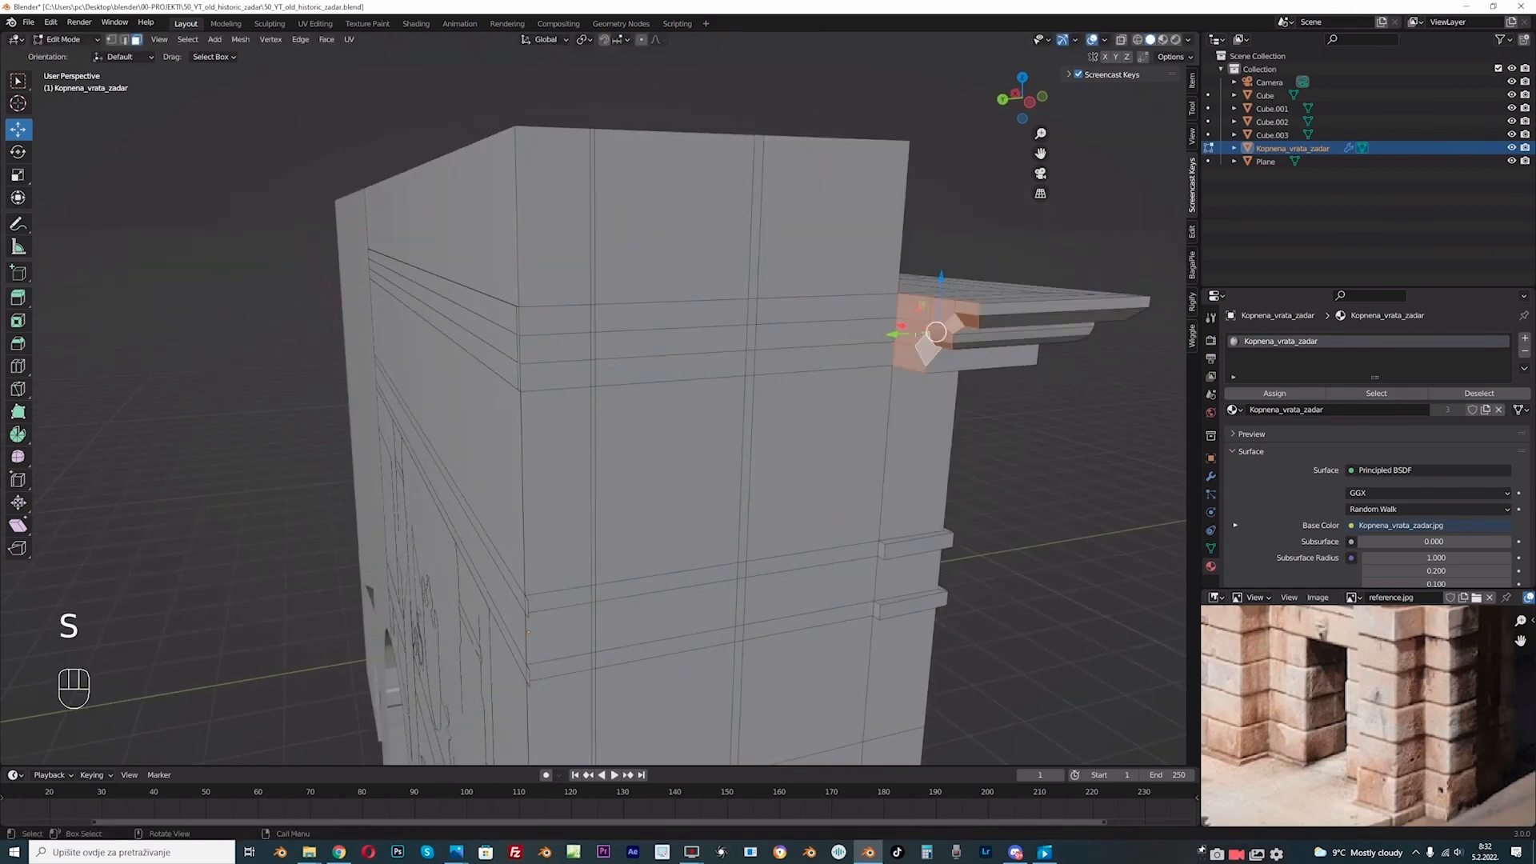
pyautogui.press('s')
pyautogui.press('y')
pyautogui.press('0')
pyautogui.press('Return')
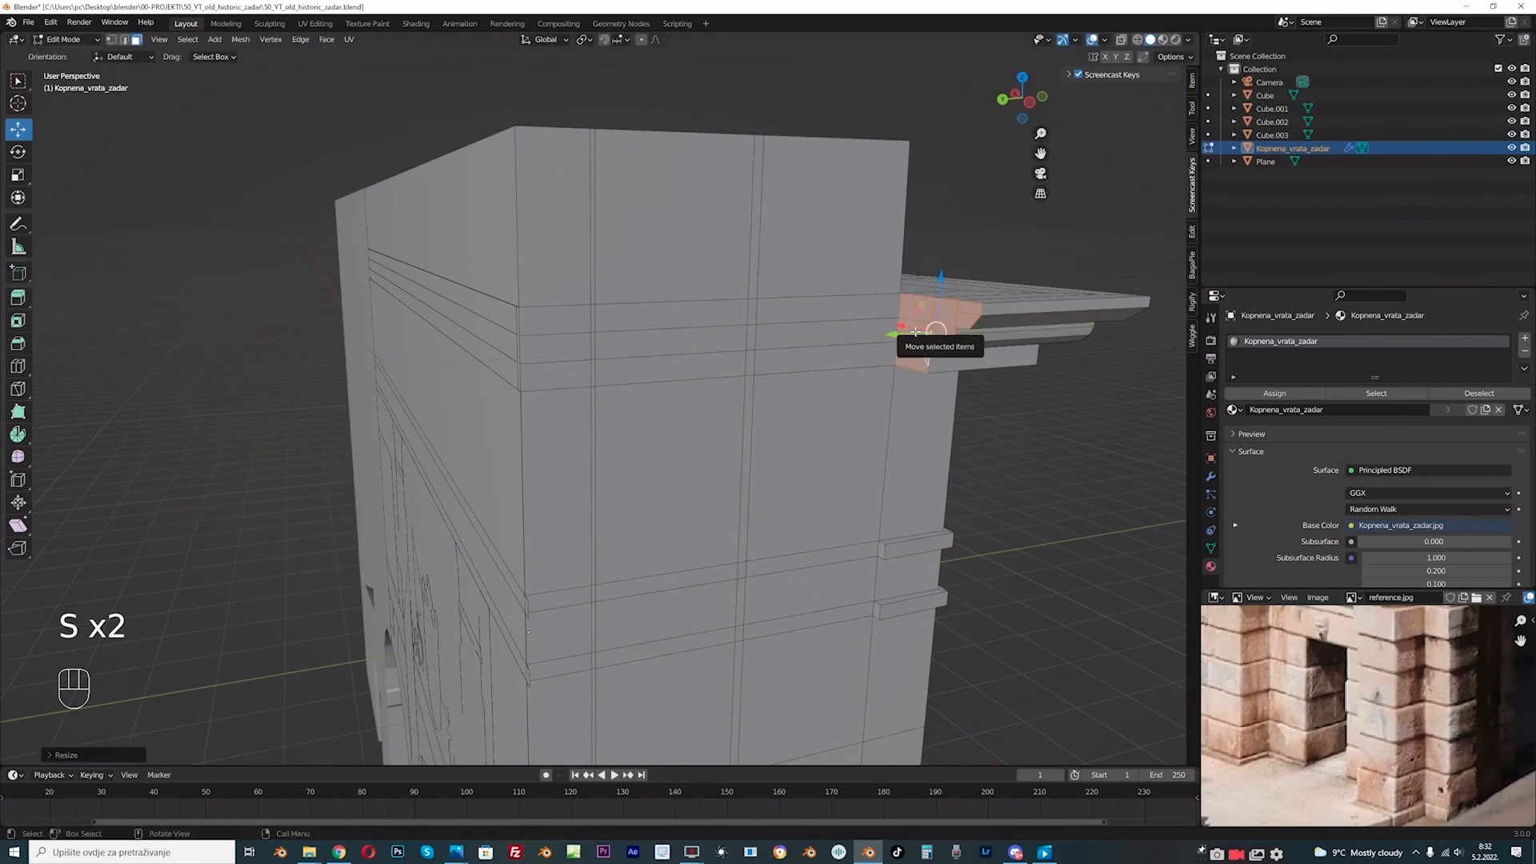
# - Extrude the flattened cornice end faces about 2.28 m along Y across the side wall
pyautogui.moveTo(917, 330); pyautogui.dragTo(877, 333, button='middle')
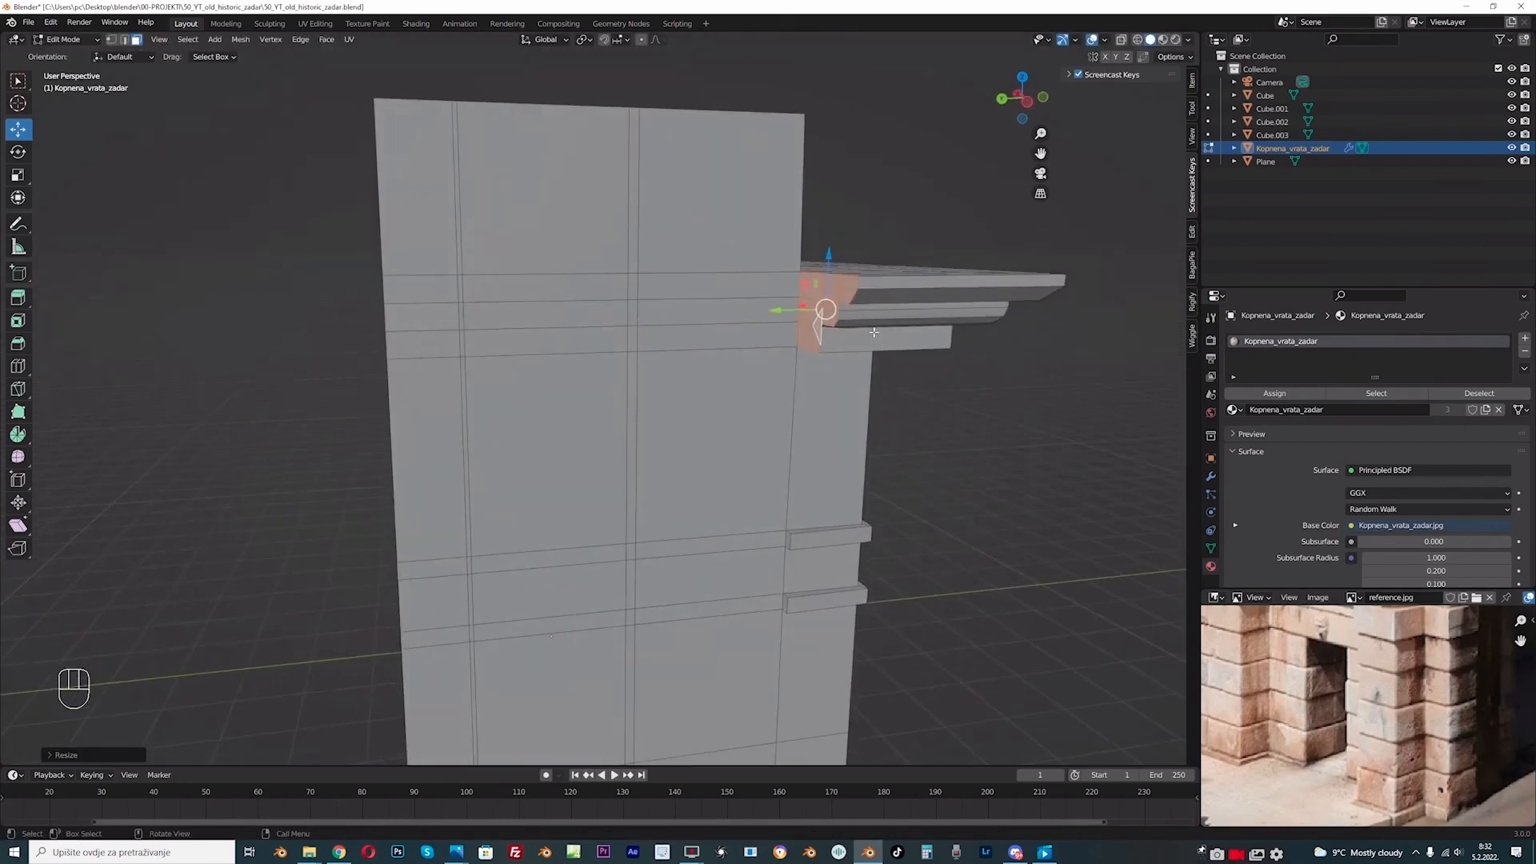
pyautogui.press('e')
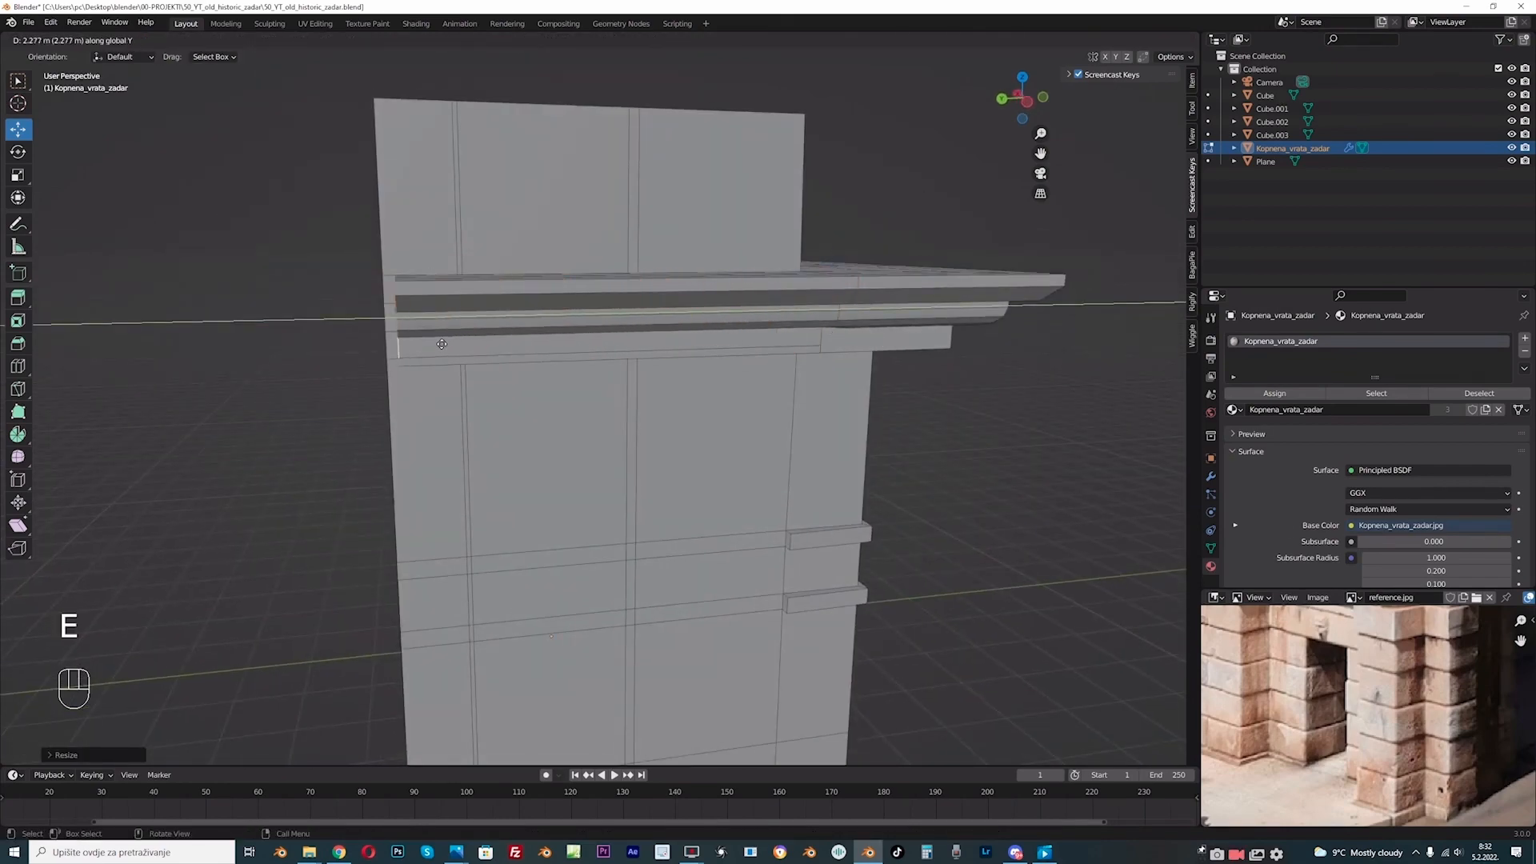
pyautogui.click(427, 344)
# - Move the misplaced vertex under the cornice's middle moulding along Y towards the extruded section
pyautogui.scroll(-2, 614, 327)
pyautogui.moveTo(614, 327); pyautogui.dragTo(596, 279, button='middle')
pyautogui.scroll(3, 596, 279)
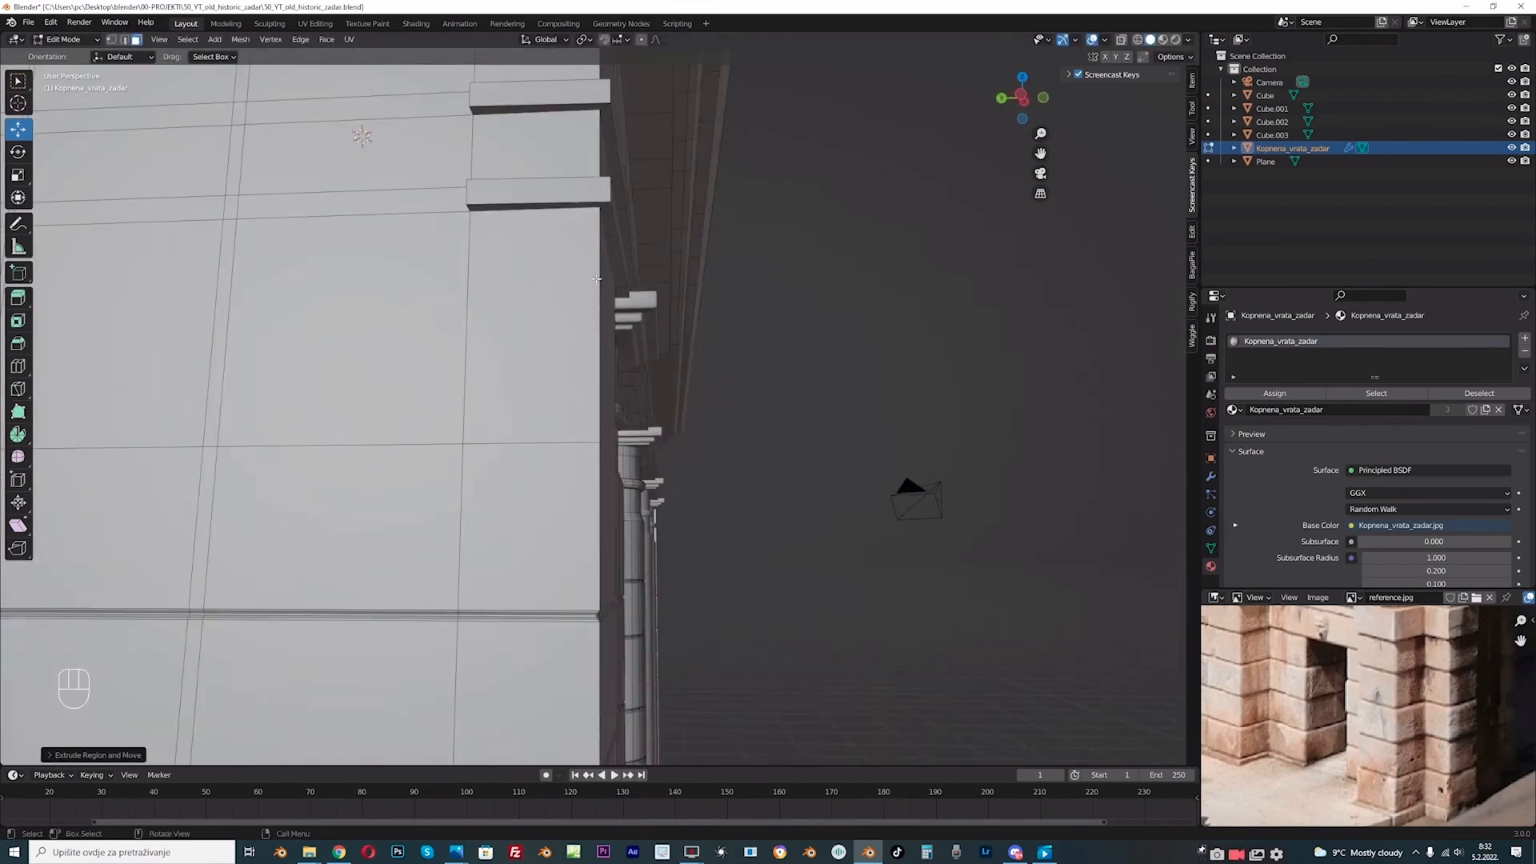
pyautogui.moveTo(1041, 154); pyautogui.dragTo(1060, 404)
pyautogui.scroll(2, 600, 381)
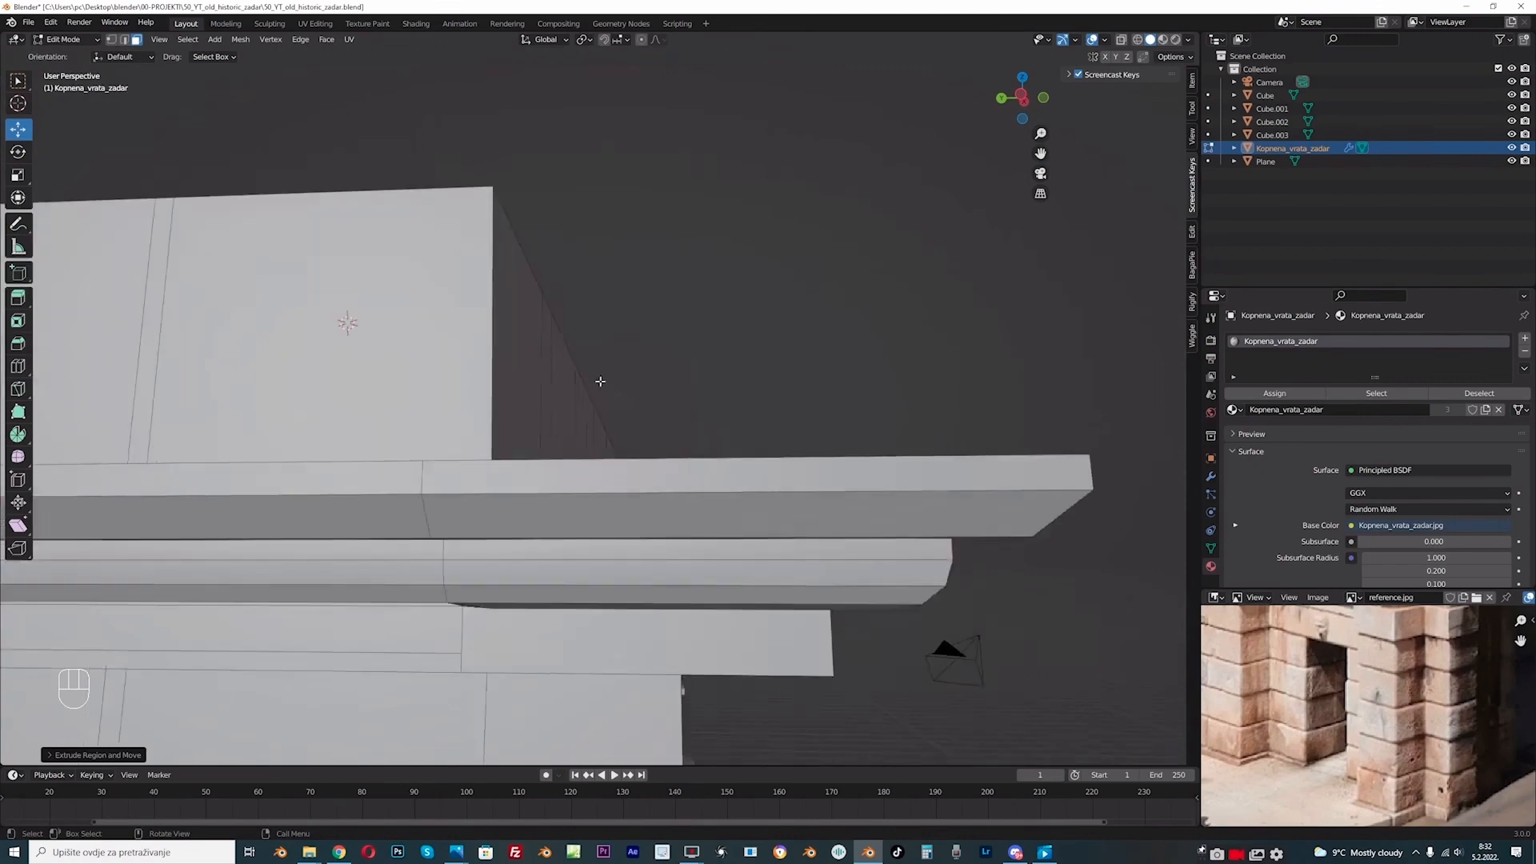
pyautogui.moveTo(600, 380); pyautogui.dragTo(611, 358, button='middle')
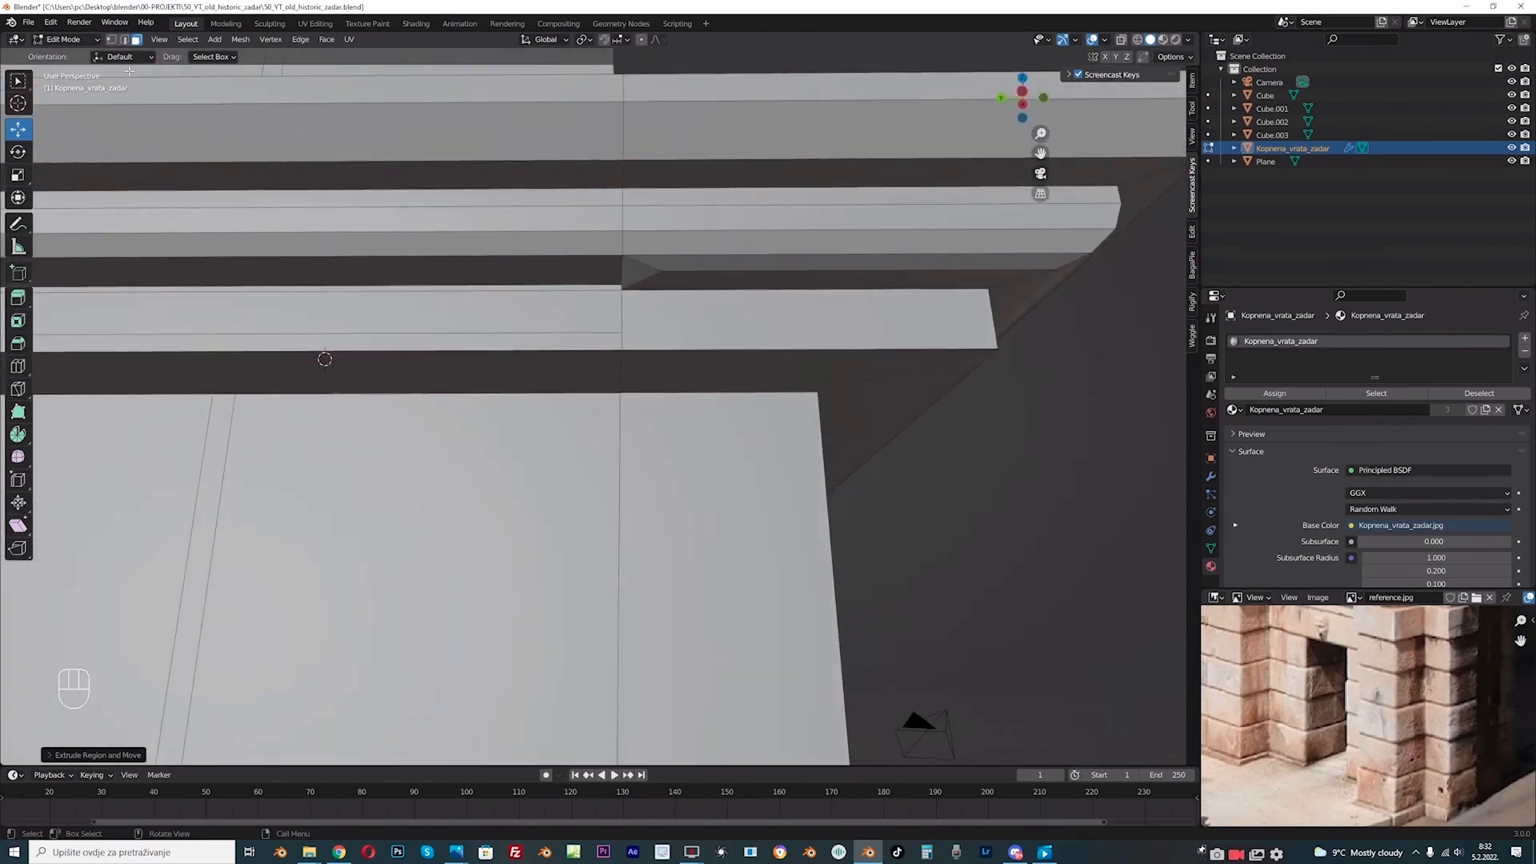
pyautogui.click(112, 40)
pyautogui.click(662, 271)
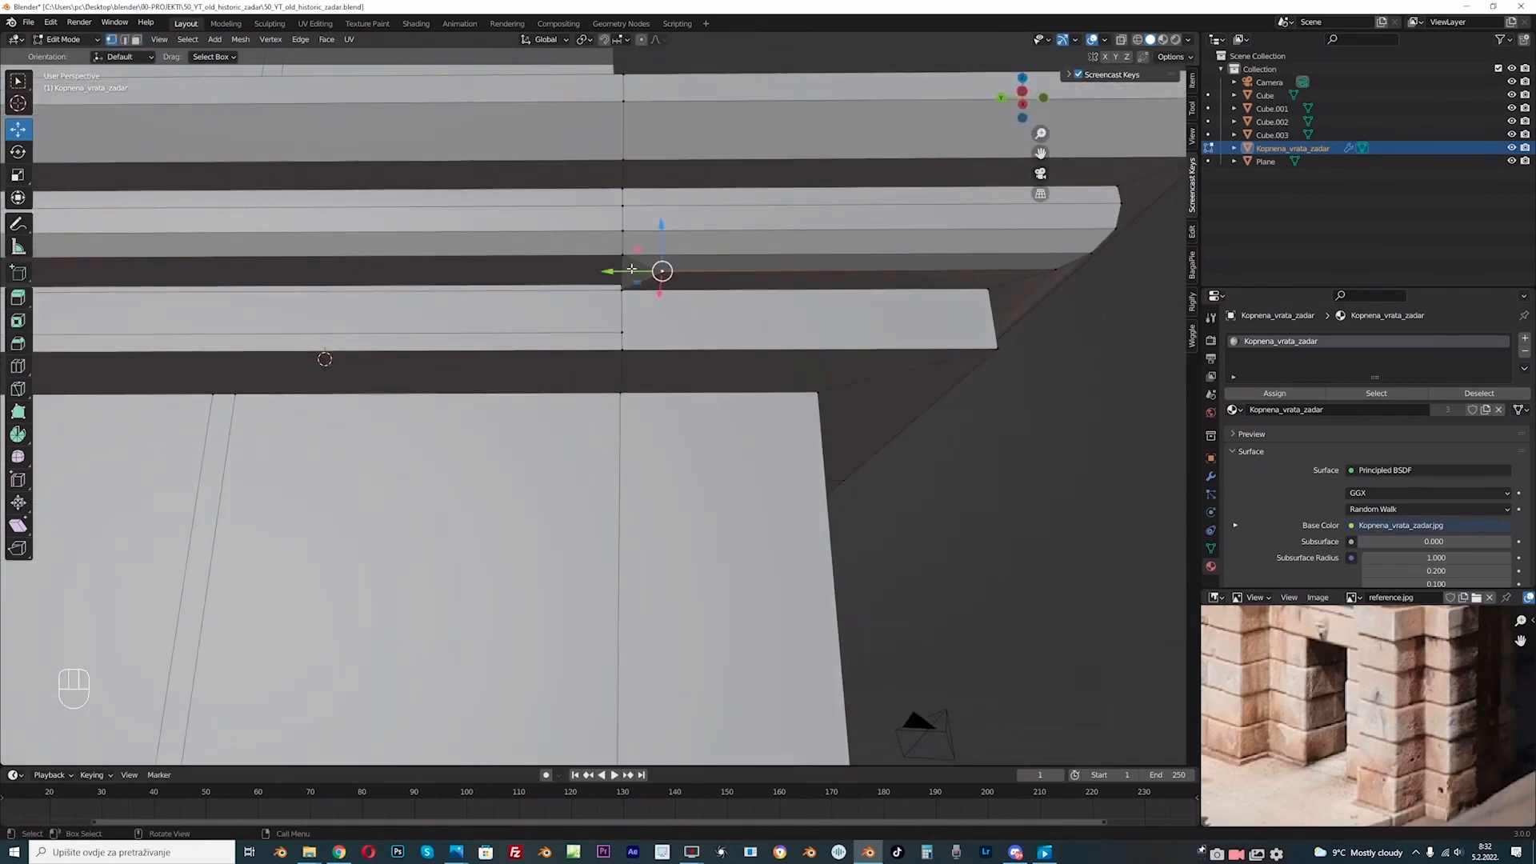
pyautogui.moveTo(632, 269); pyautogui.dragTo(588, 274)
pyautogui.moveTo(588, 274); pyautogui.dragTo(655, 278, button='middle')
# - Extrude the remaining small end face under the middle moulding about 2.35 m along Y, and return to Object Mode
pyautogui.click(136, 39)
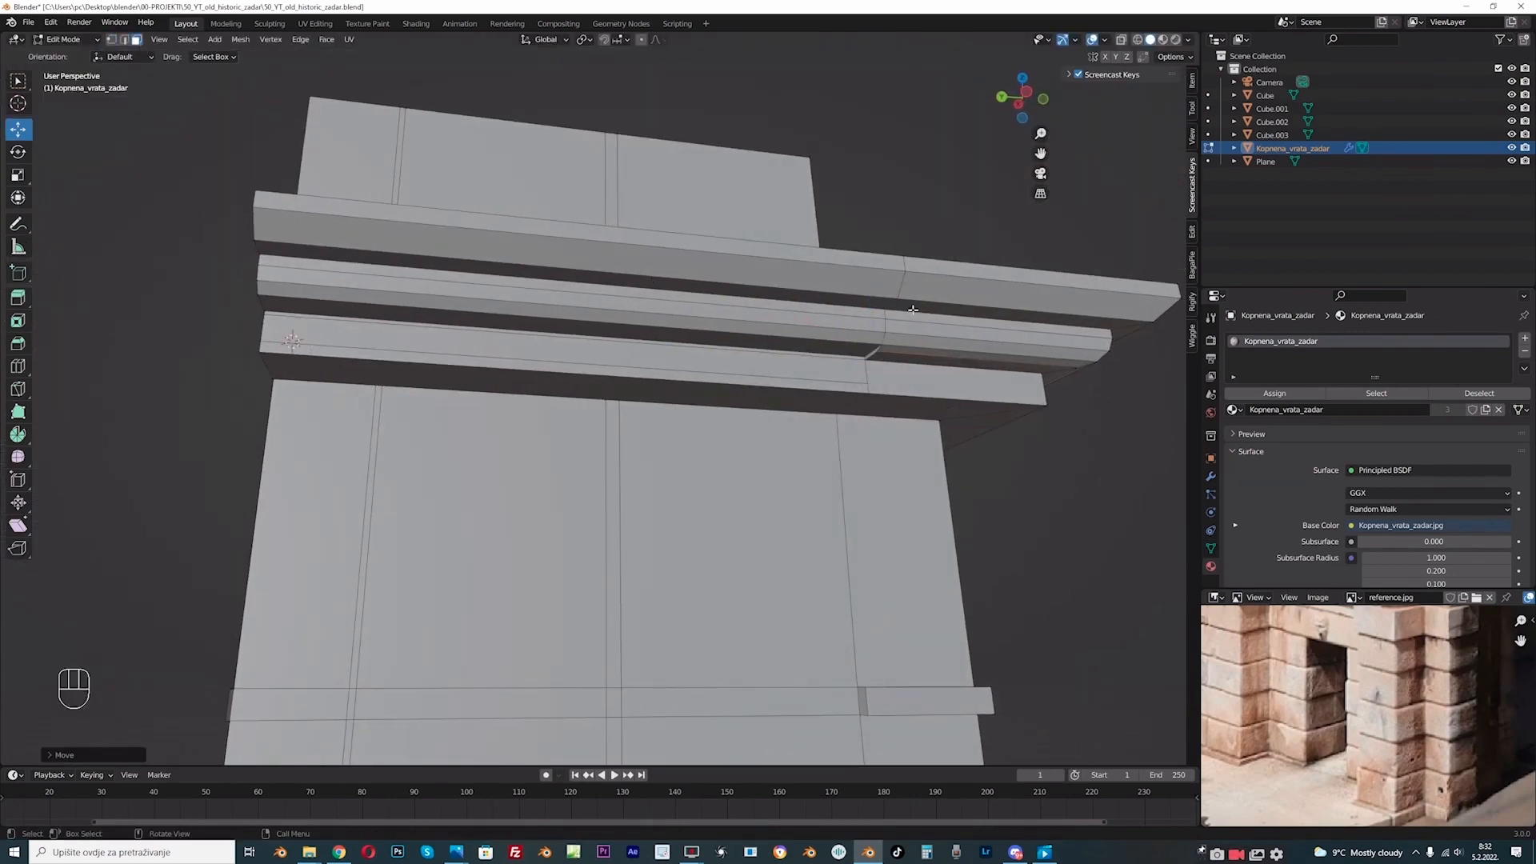
pyautogui.click(872, 353)
pyautogui.press('e')
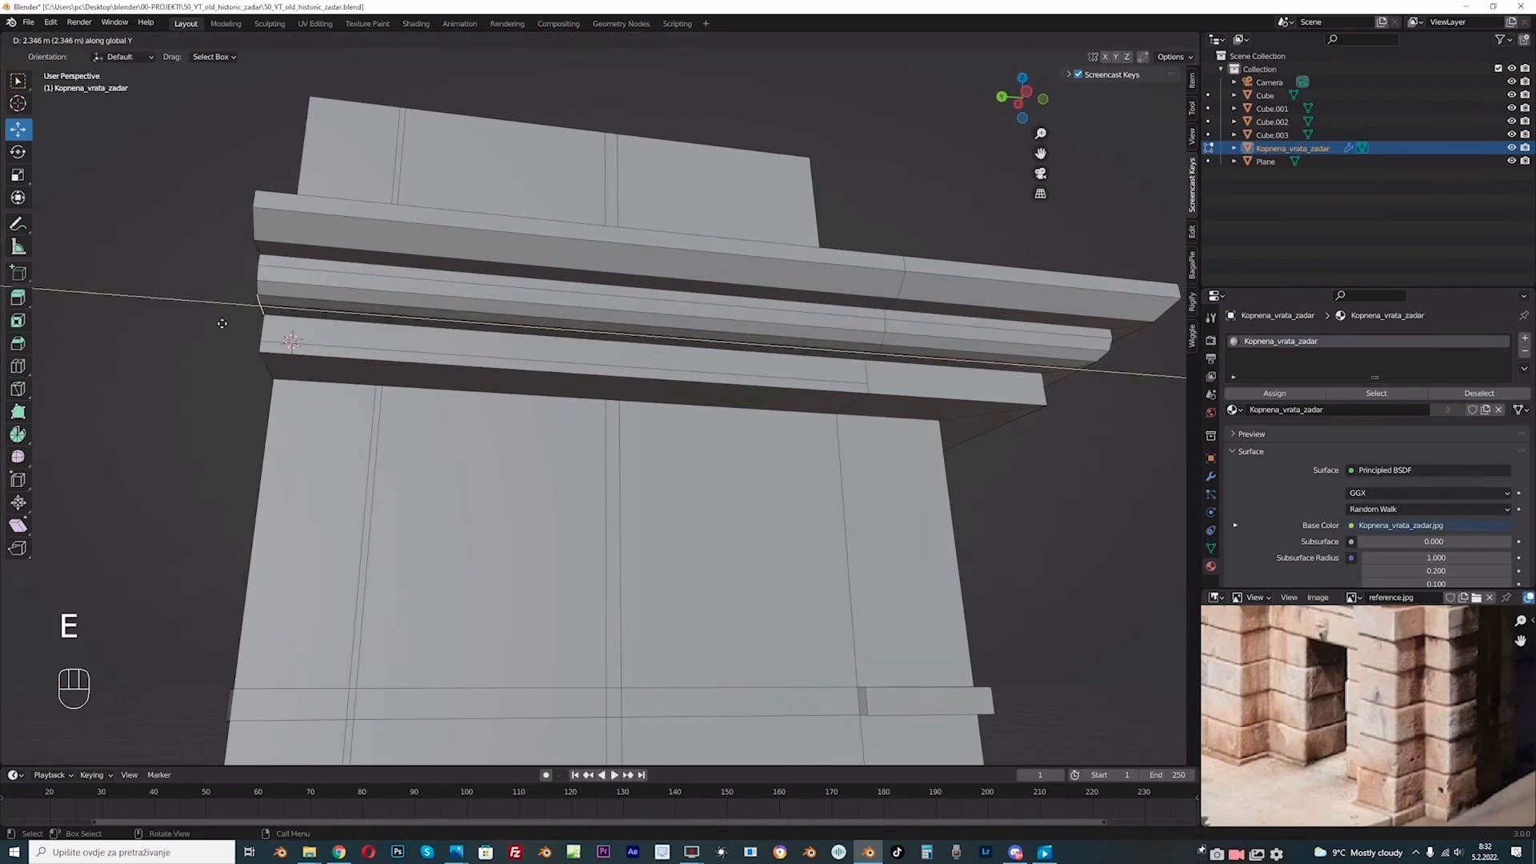
pyautogui.click(222, 323)
pyautogui.scroll(-2, 596, 240)
pyautogui.moveTo(604, 239); pyautogui.dragTo(632, 238, button='middle')
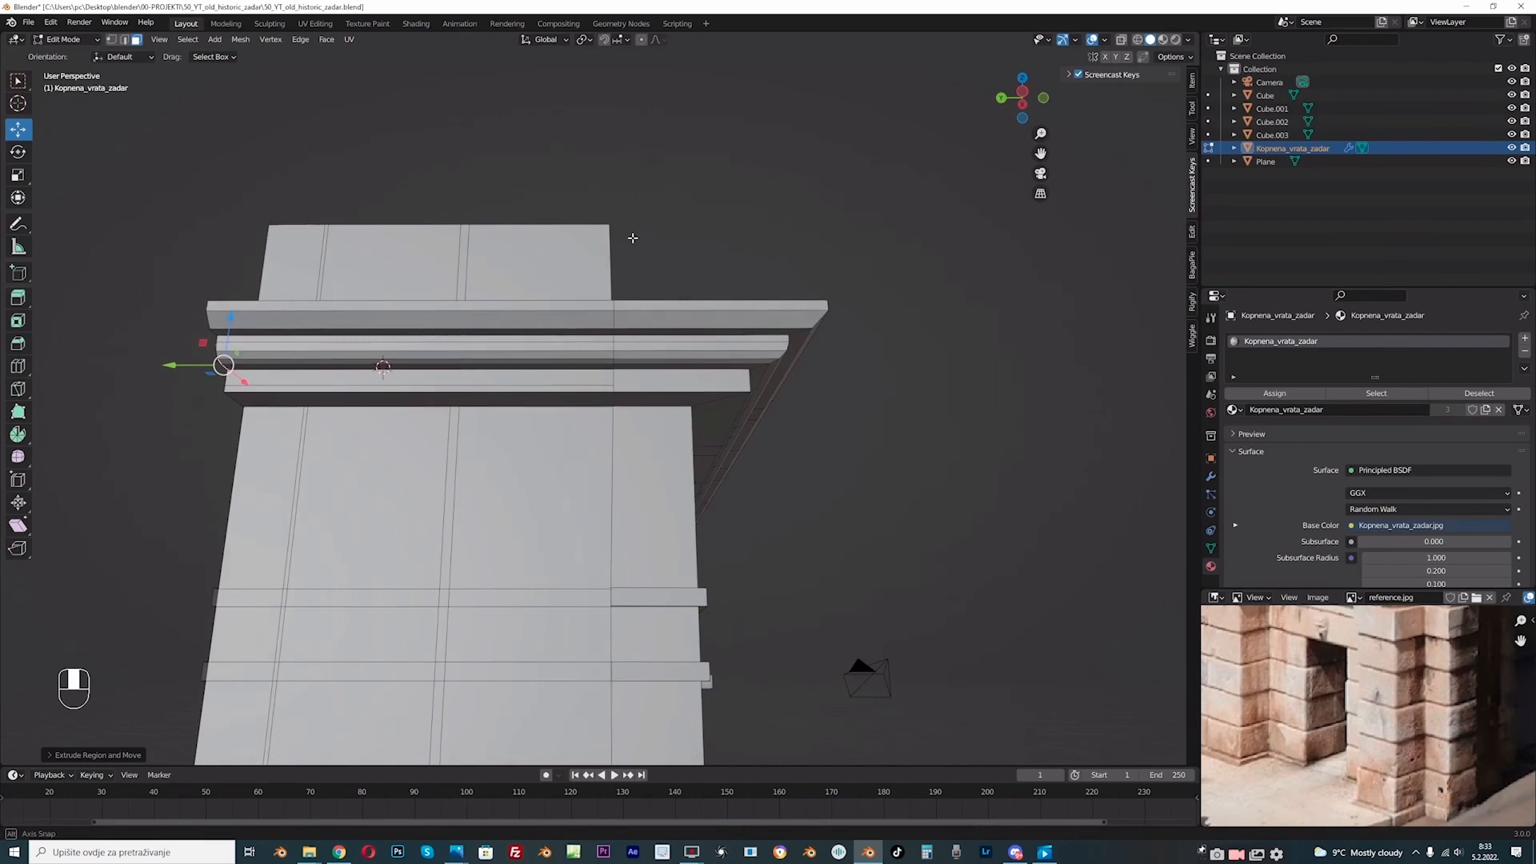
pyautogui.click(64, 39)
pyautogui.click(64, 48)
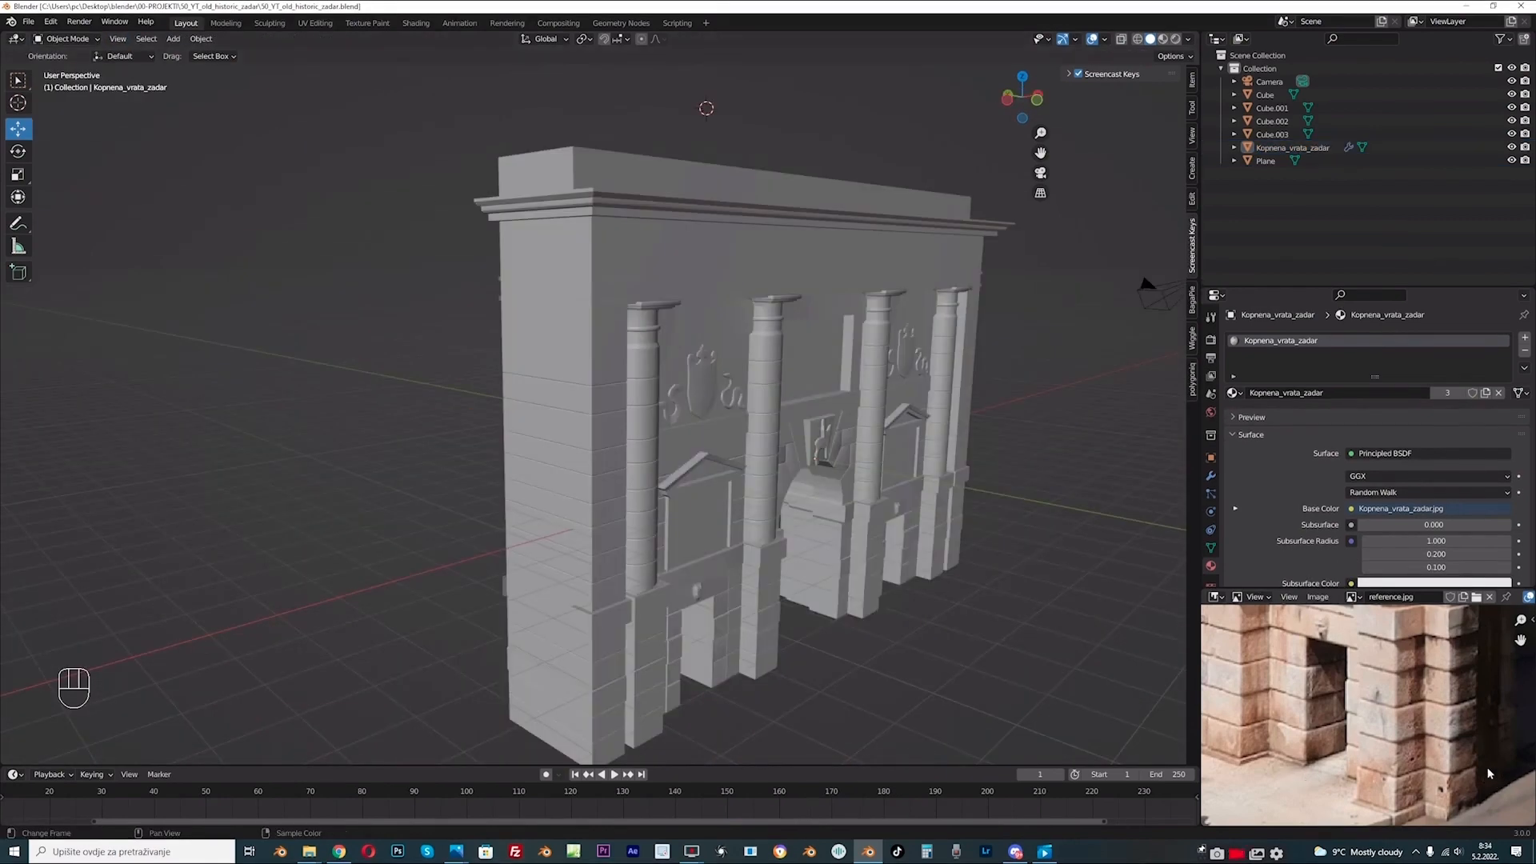
# - Enter Edit Mode and delete the side face of the short projecting ledge block on the lower side wall
pyautogui.moveTo(614, 612); pyautogui.dragTo(687, 621, button='middle')
pyautogui.moveTo(1040, 153); pyautogui.dragTo(1101, 8)
pyautogui.scroll(3, 703, 508)
pyautogui.moveTo(703, 507); pyautogui.dragTo(726, 507, button='middle')
pyautogui.scroll(1, 833, 354)
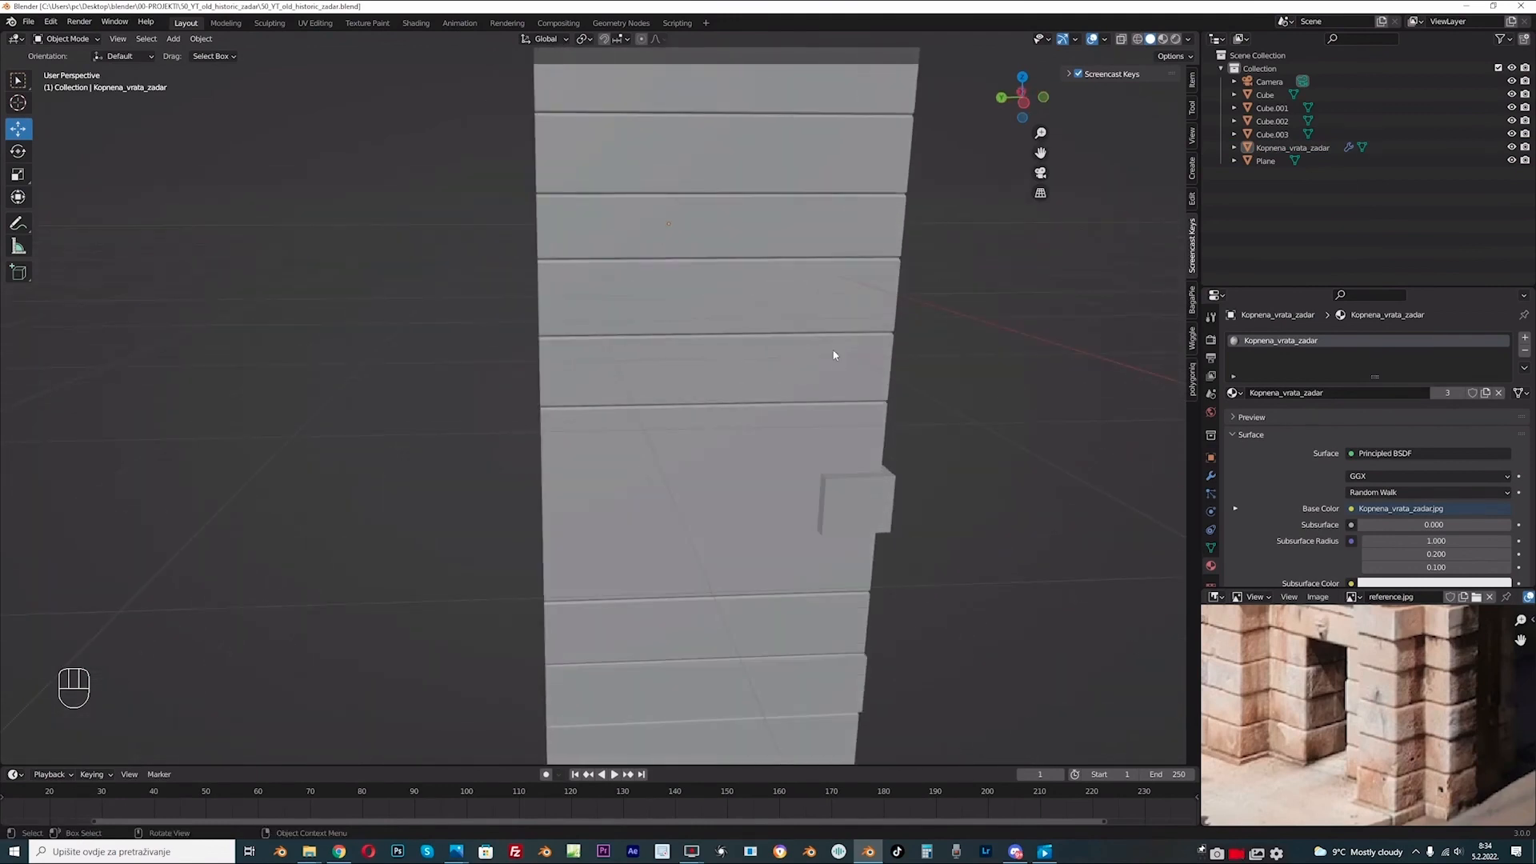
pyautogui.click(67, 39)
pyautogui.click(68, 69)
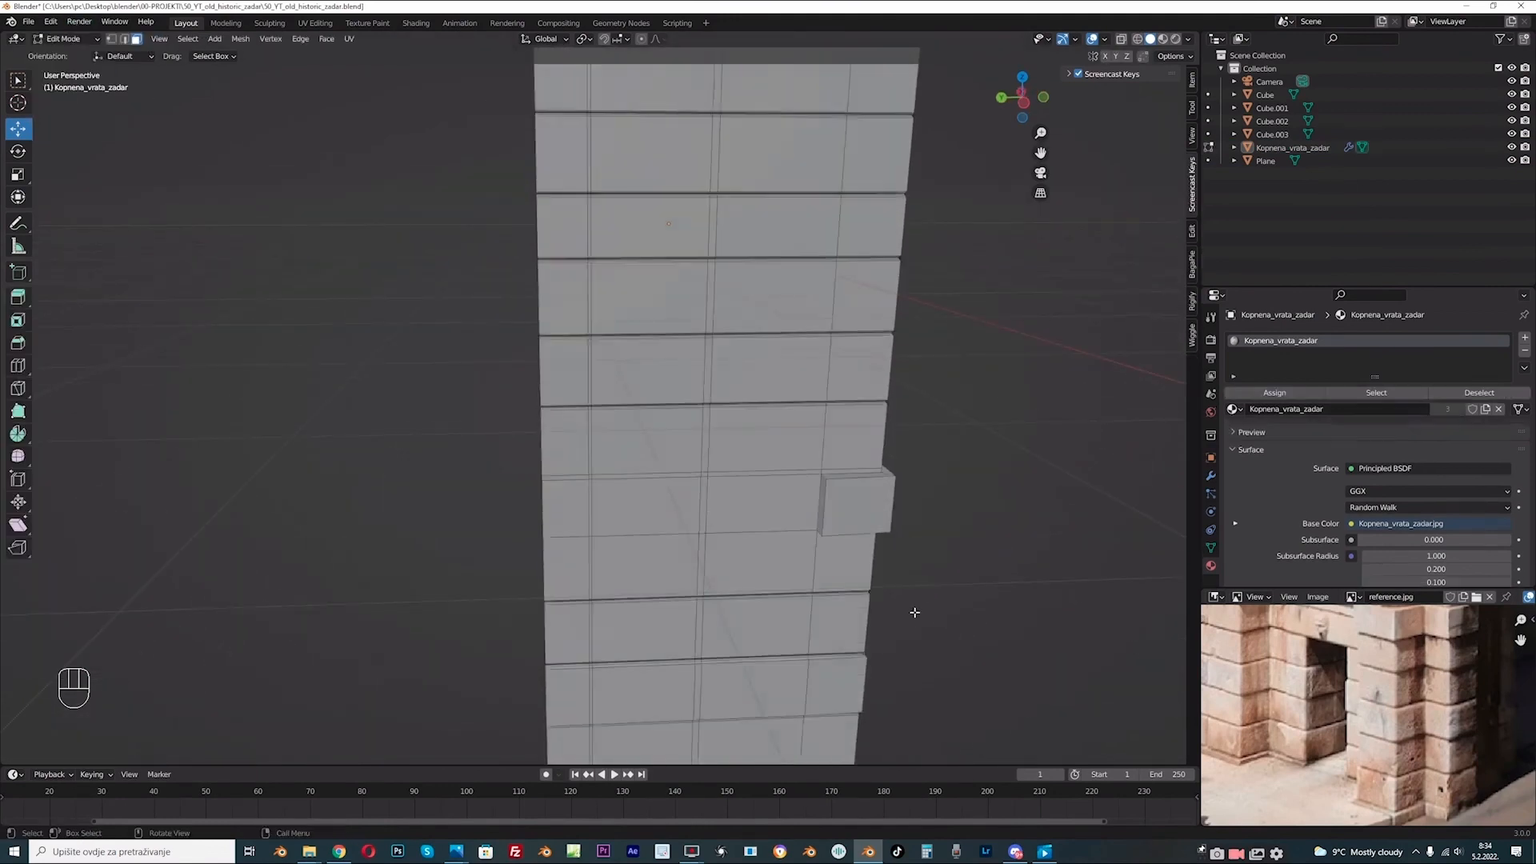
pyautogui.scroll(2, 904, 612)
pyautogui.moveTo(904, 612); pyautogui.dragTo(772, 480, button='middle')
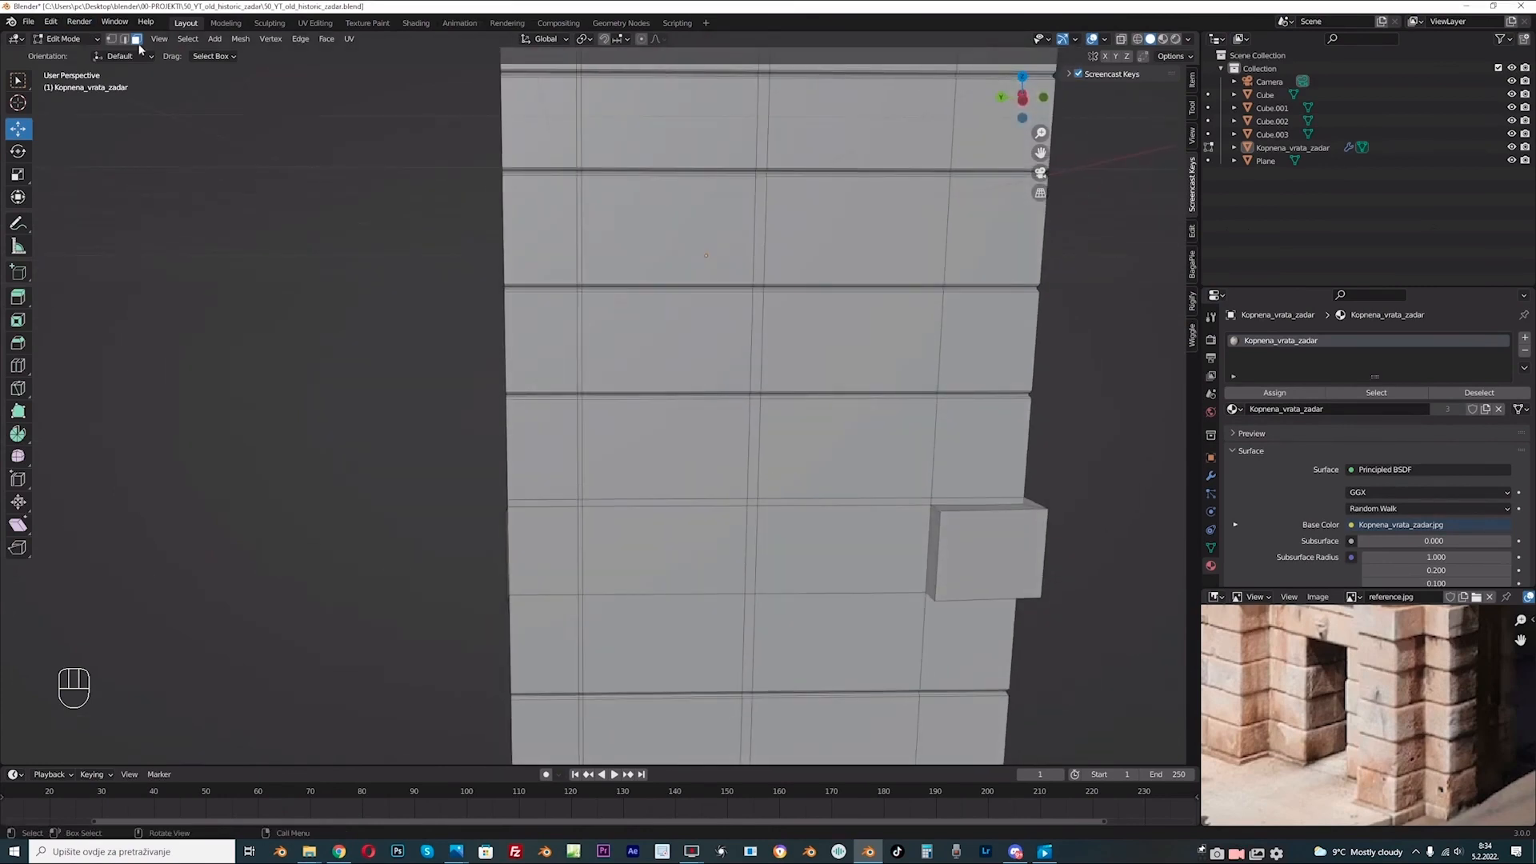
pyautogui.click(932, 536)
pyautogui.moveTo(926, 549)
pyautogui.mouseDown(button='middle')
pyautogui.moveTo(926, 569)
pyautogui.moveTo(922, 548)
pyautogui.mouseUp(button='middle')
pyautogui.press('Delete')
pyautogui.click(864, 574)
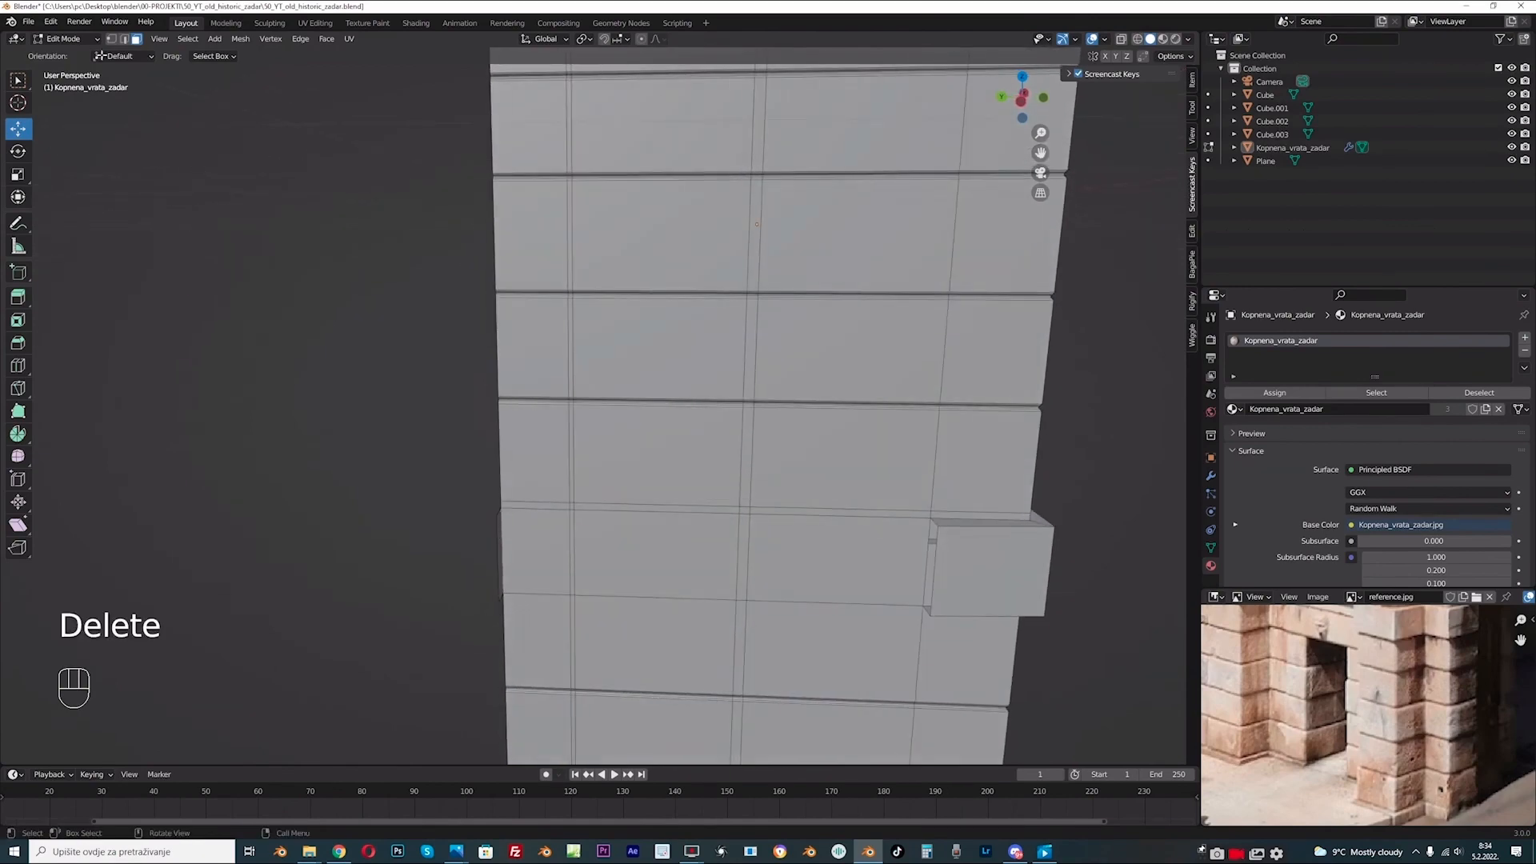
# - Fill a top face between the upper edges of the two ledge ends across the side wall
pyautogui.click(124, 39)
pyautogui.moveTo(551, 546); pyautogui.dragTo(616, 533, button='middle')
pyautogui.click(488, 509)
pyautogui.click(925, 506)
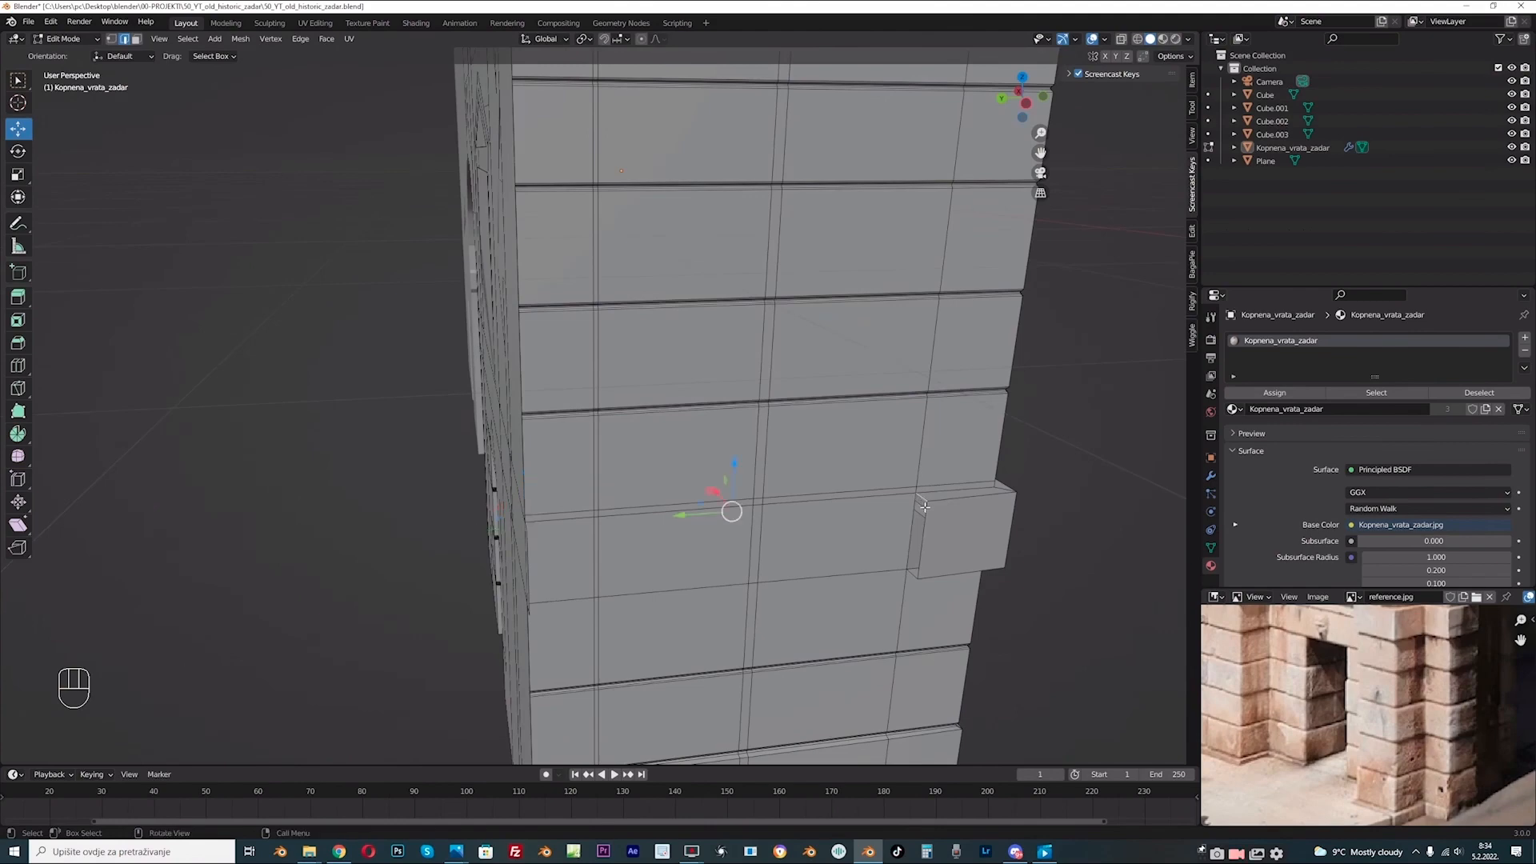
pyautogui.press('f')
pyautogui.moveTo(848, 528); pyautogui.dragTo(711, 523, button='middle')
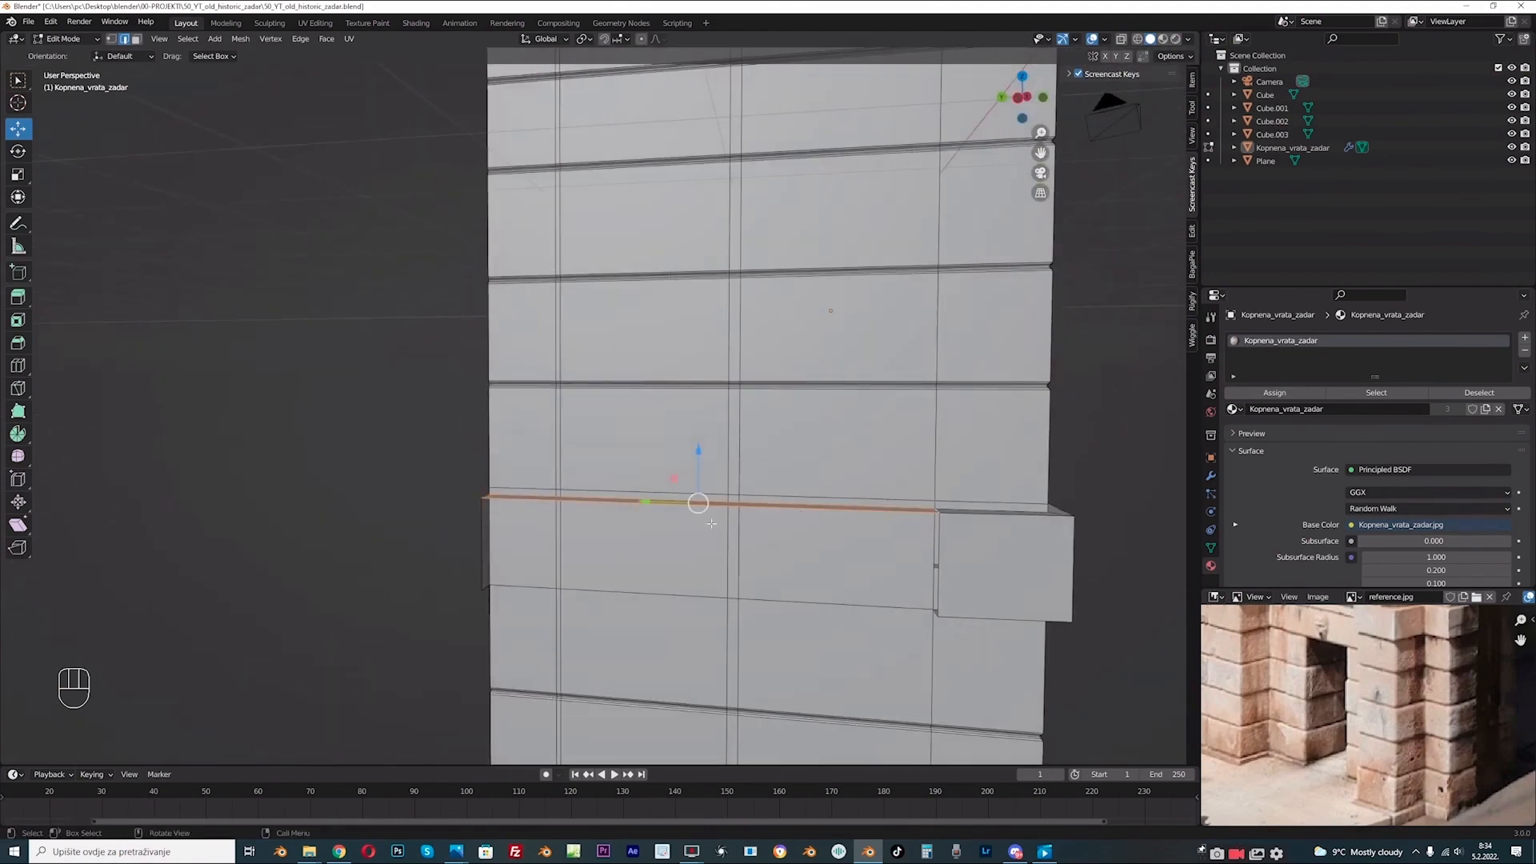
# - Fill the ledge's front face between the vertical edges of its two ends on the side wall
pyautogui.click(483, 539)
pyautogui.keyDown('shift'); pyautogui.click(939, 548); pyautogui.keyUp('shift')
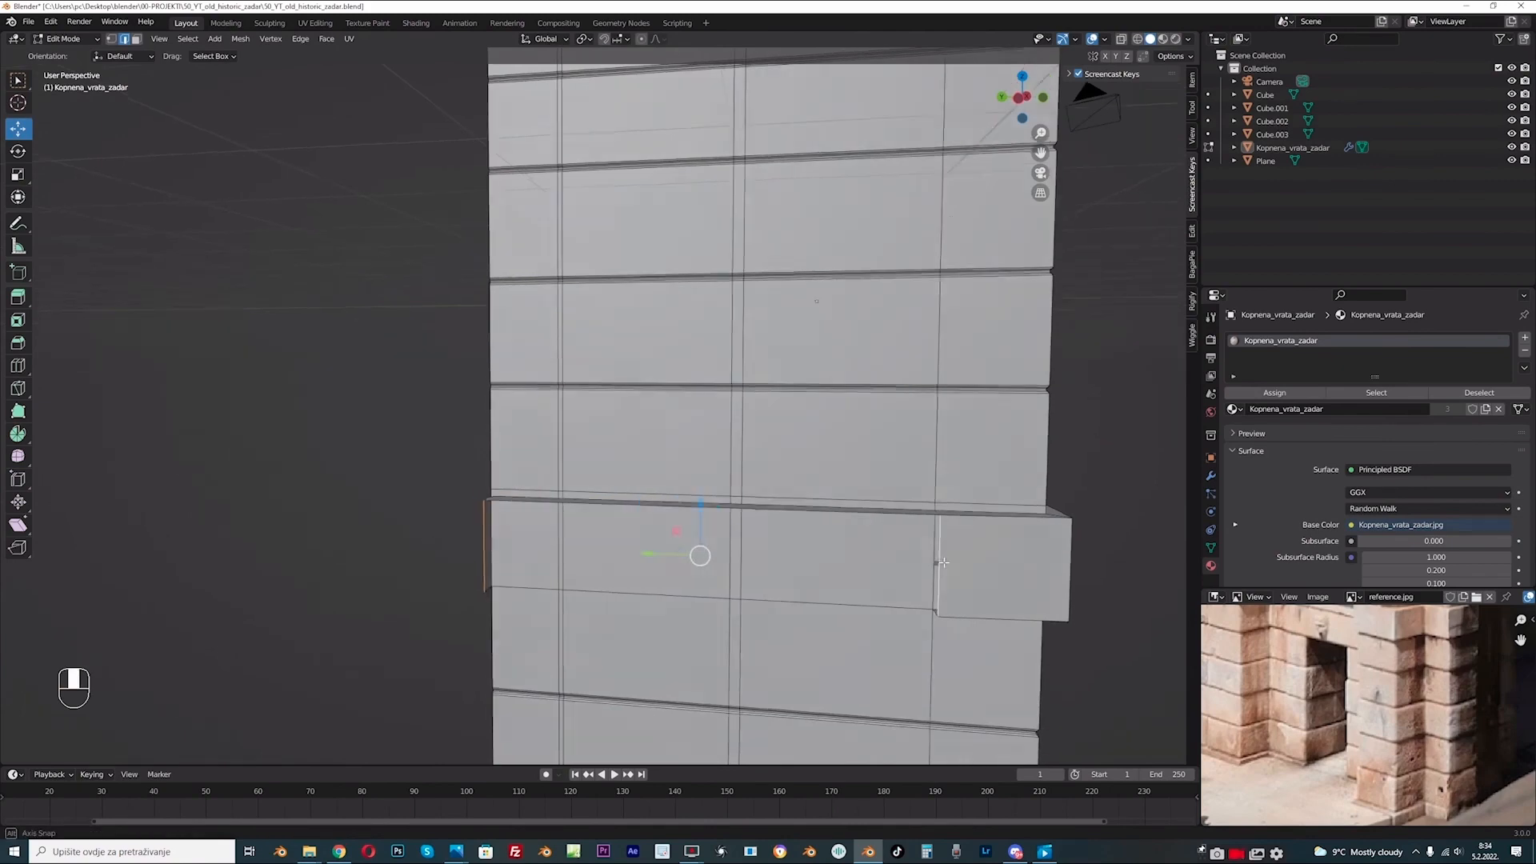
pyautogui.moveTo(939, 548); pyautogui.dragTo(912, 448, button='middle')
pyautogui.press('f')
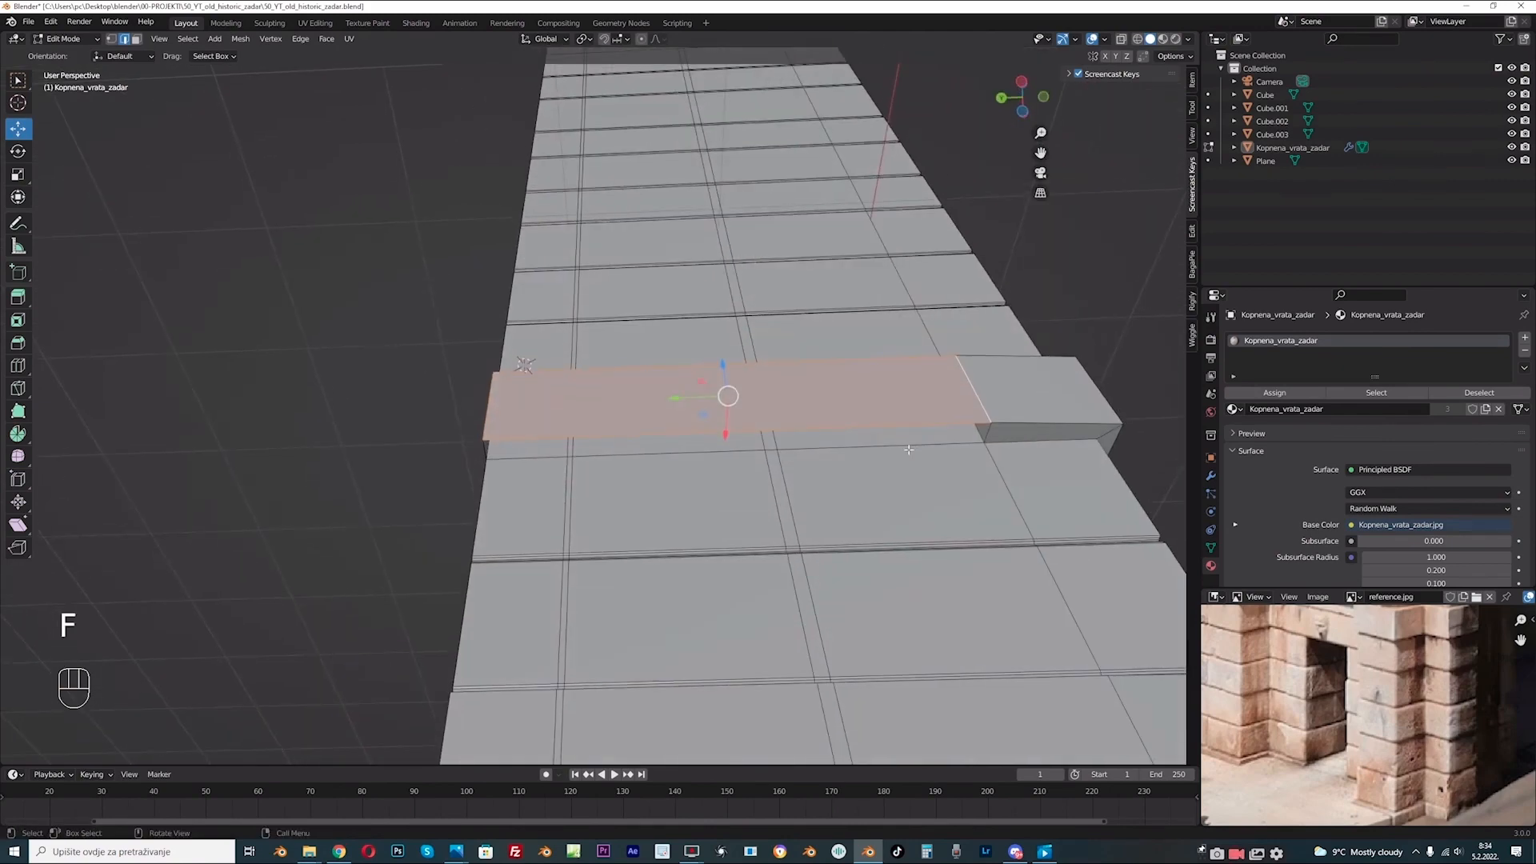
# - Select the wall edge path beneath the ledge together with the ledge's lower front edge and fill the underside face
pyautogui.click(864, 429)
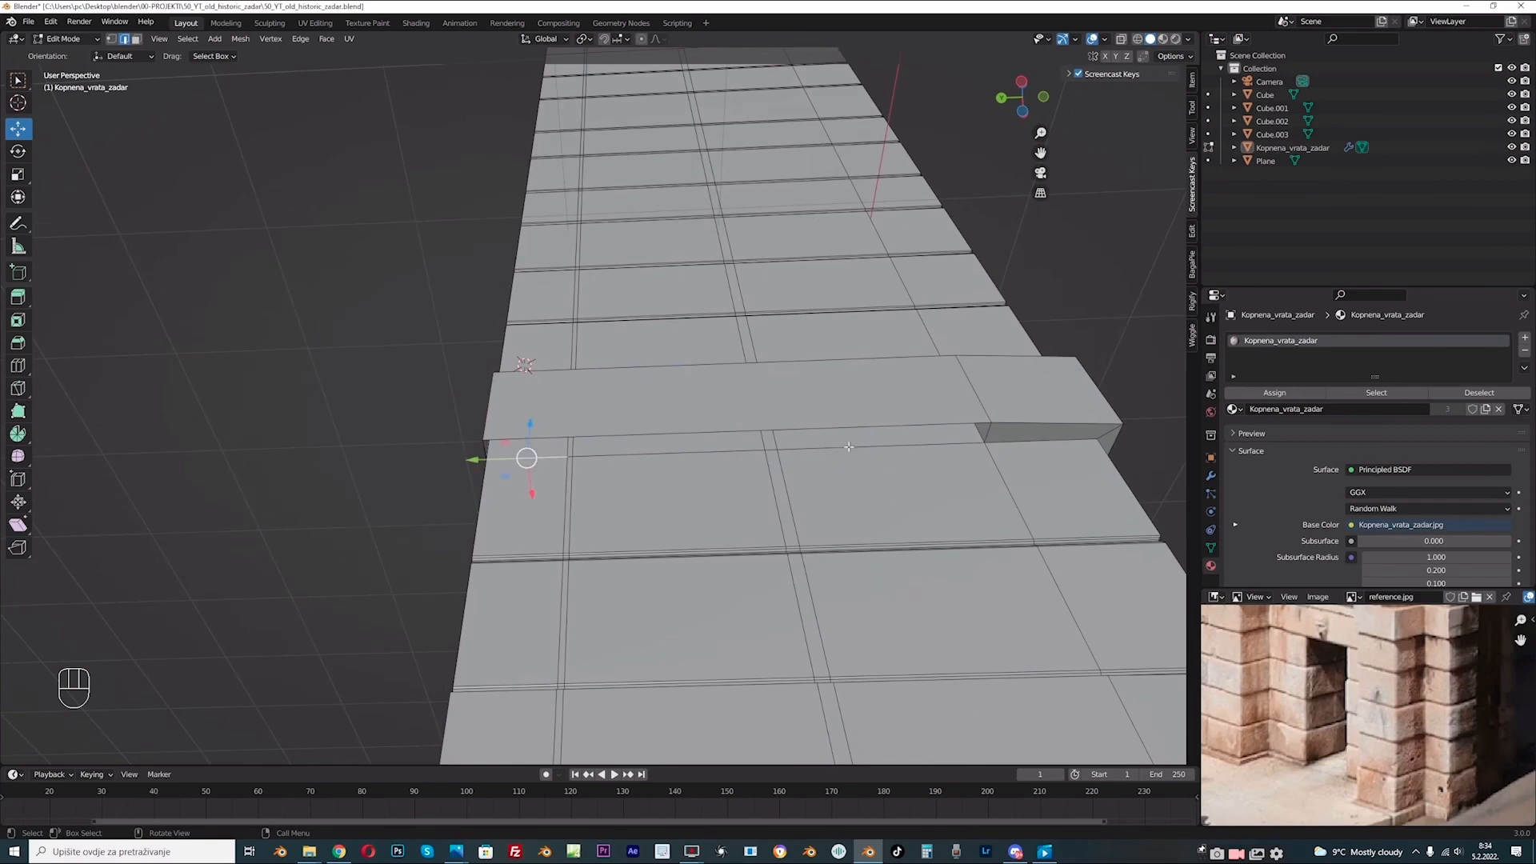
pyautogui.keyDown('ctrl'); pyautogui.click(527, 456); pyautogui.keyUp('ctrl')
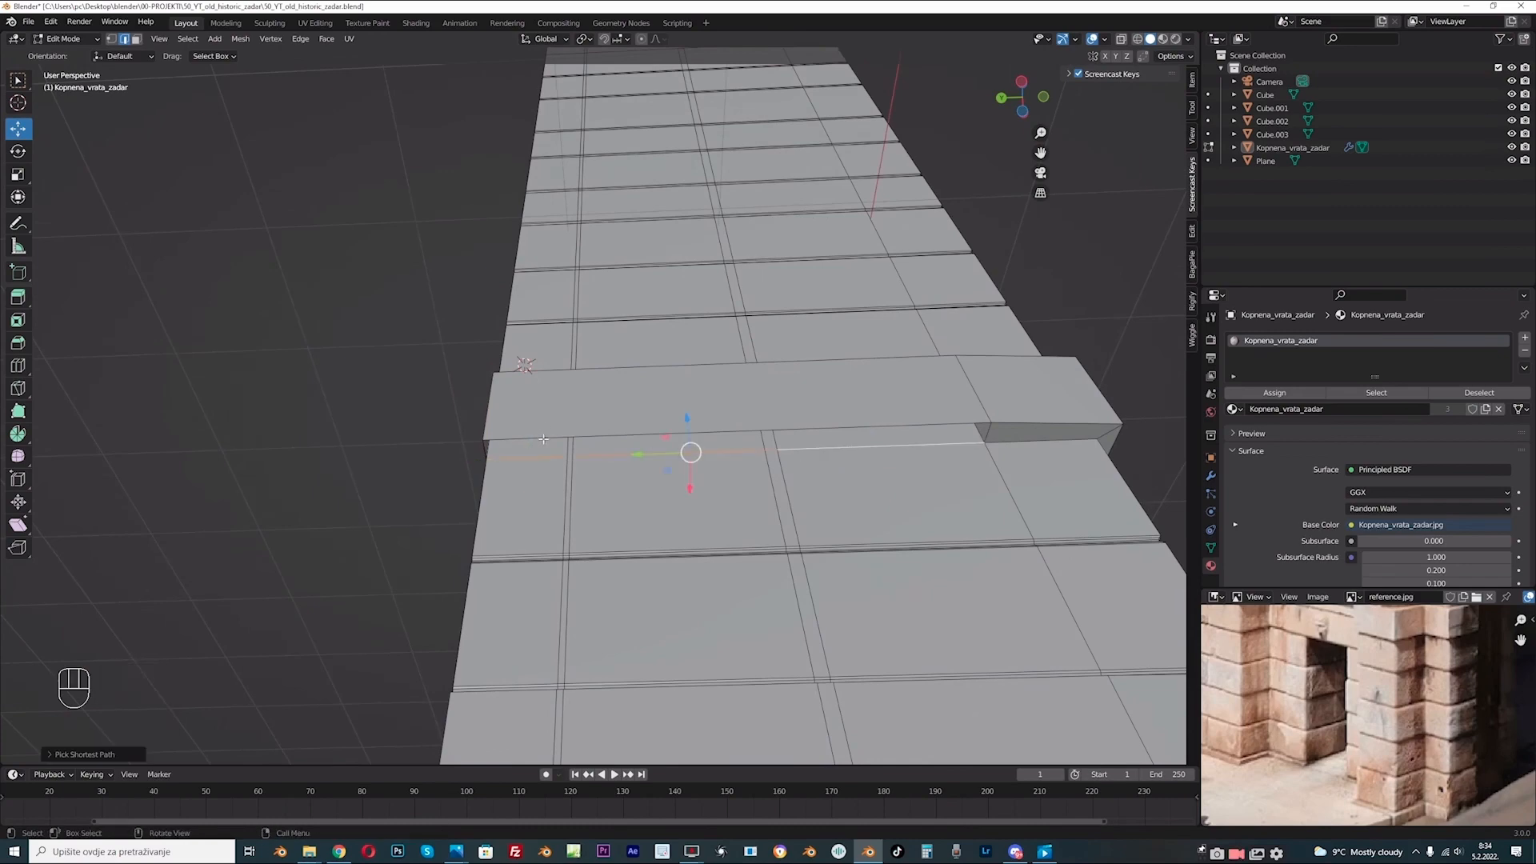
pyautogui.keyDown('shift'); pyautogui.click(543, 439); pyautogui.keyUp('shift')
pyautogui.press('f')
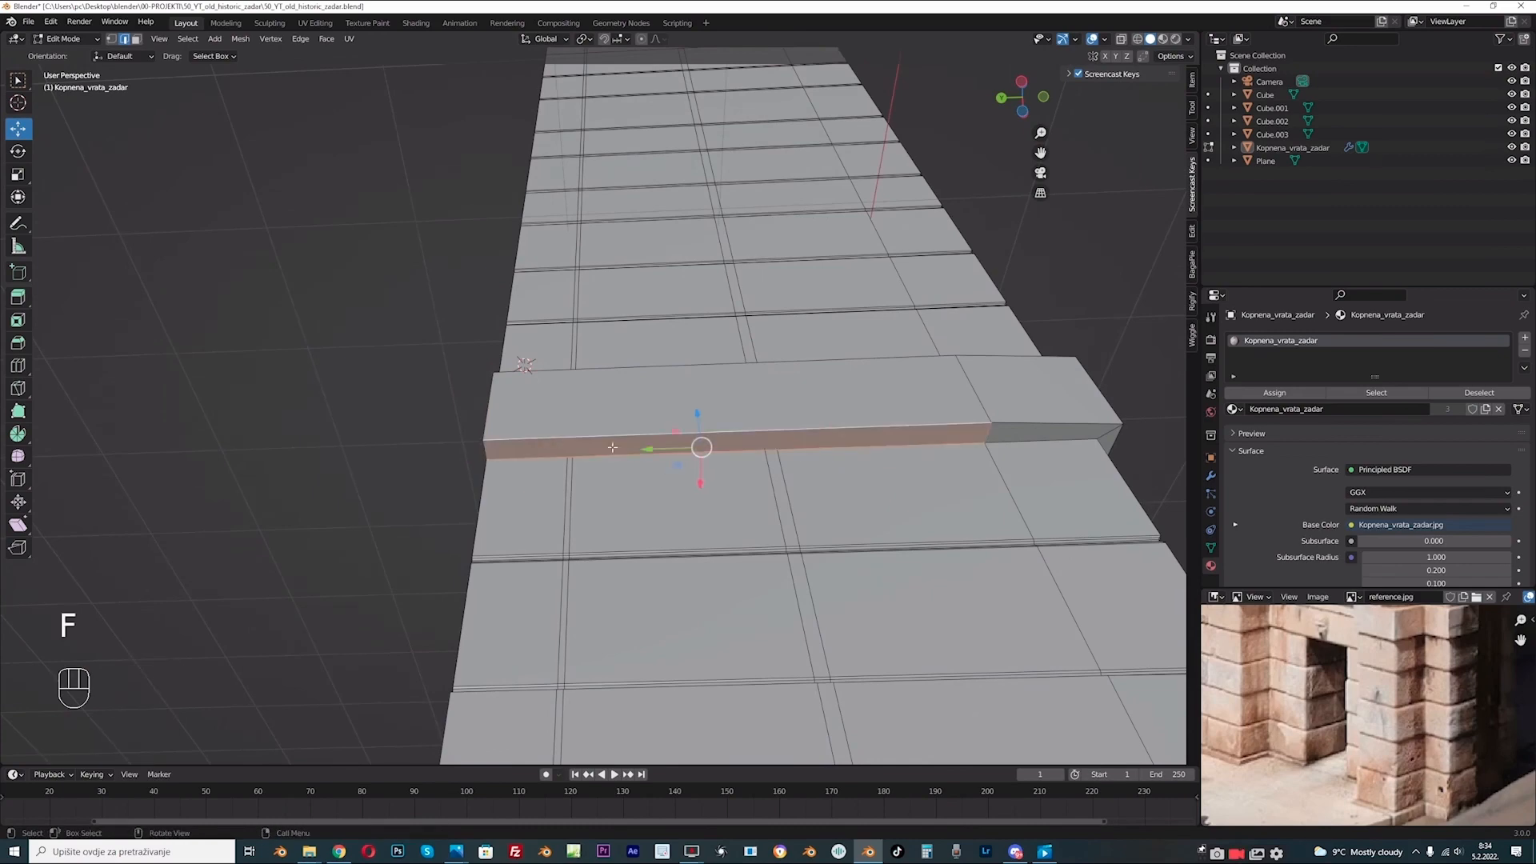
pyautogui.moveTo(545, 438); pyautogui.dragTo(603, 520, button='middle')
pyautogui.press('KP_7')
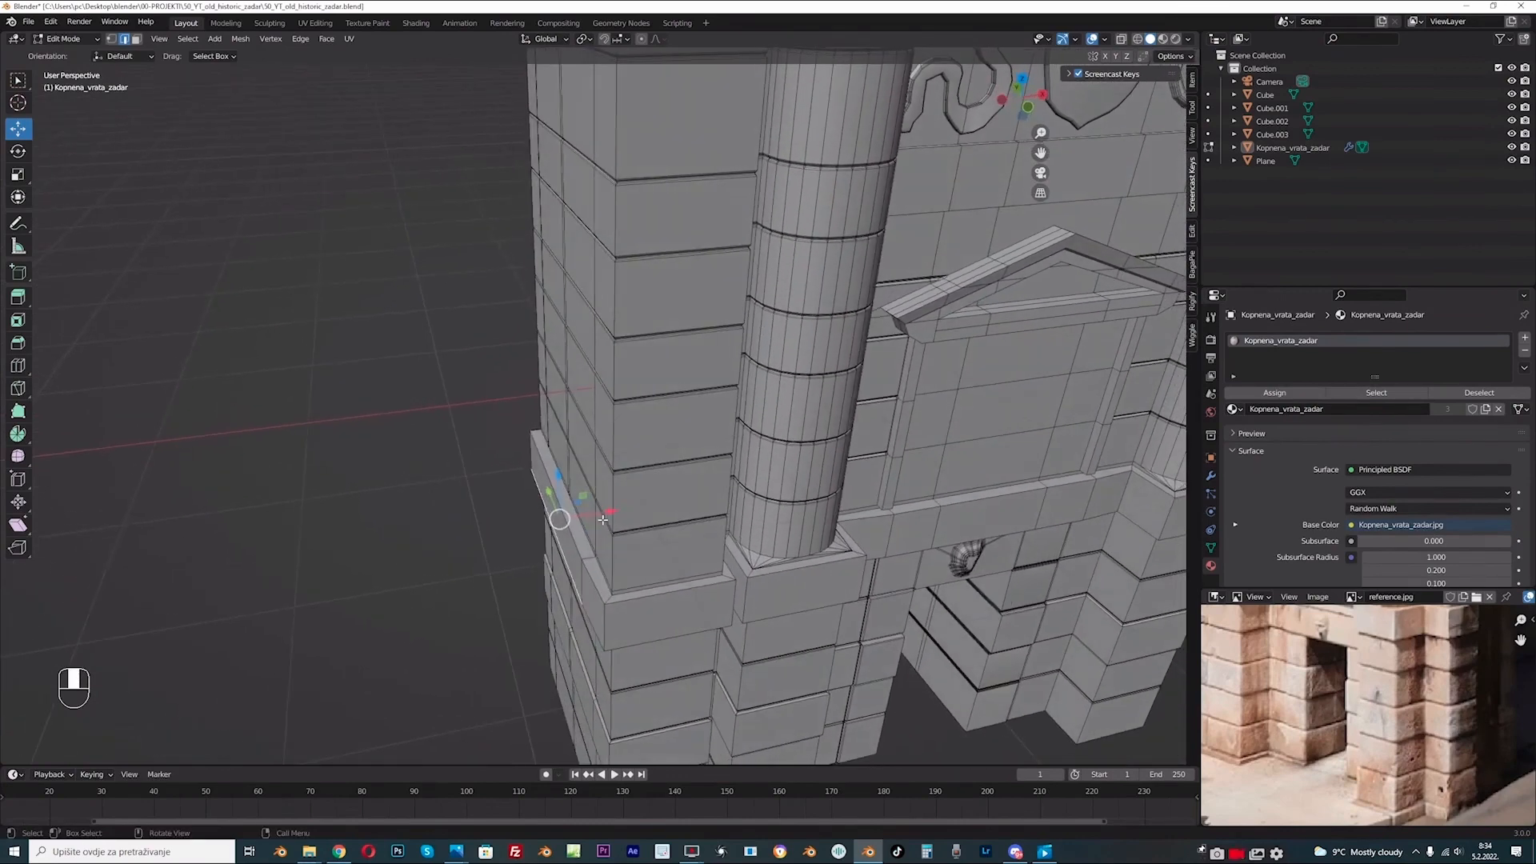
# - Move the outer face of the ledge on the side wall inward along X by about 0.02 m and return to Object Mode
pyautogui.click(135, 39)
pyautogui.click(580, 552)
pyautogui.press('g')
pyautogui.press('x')
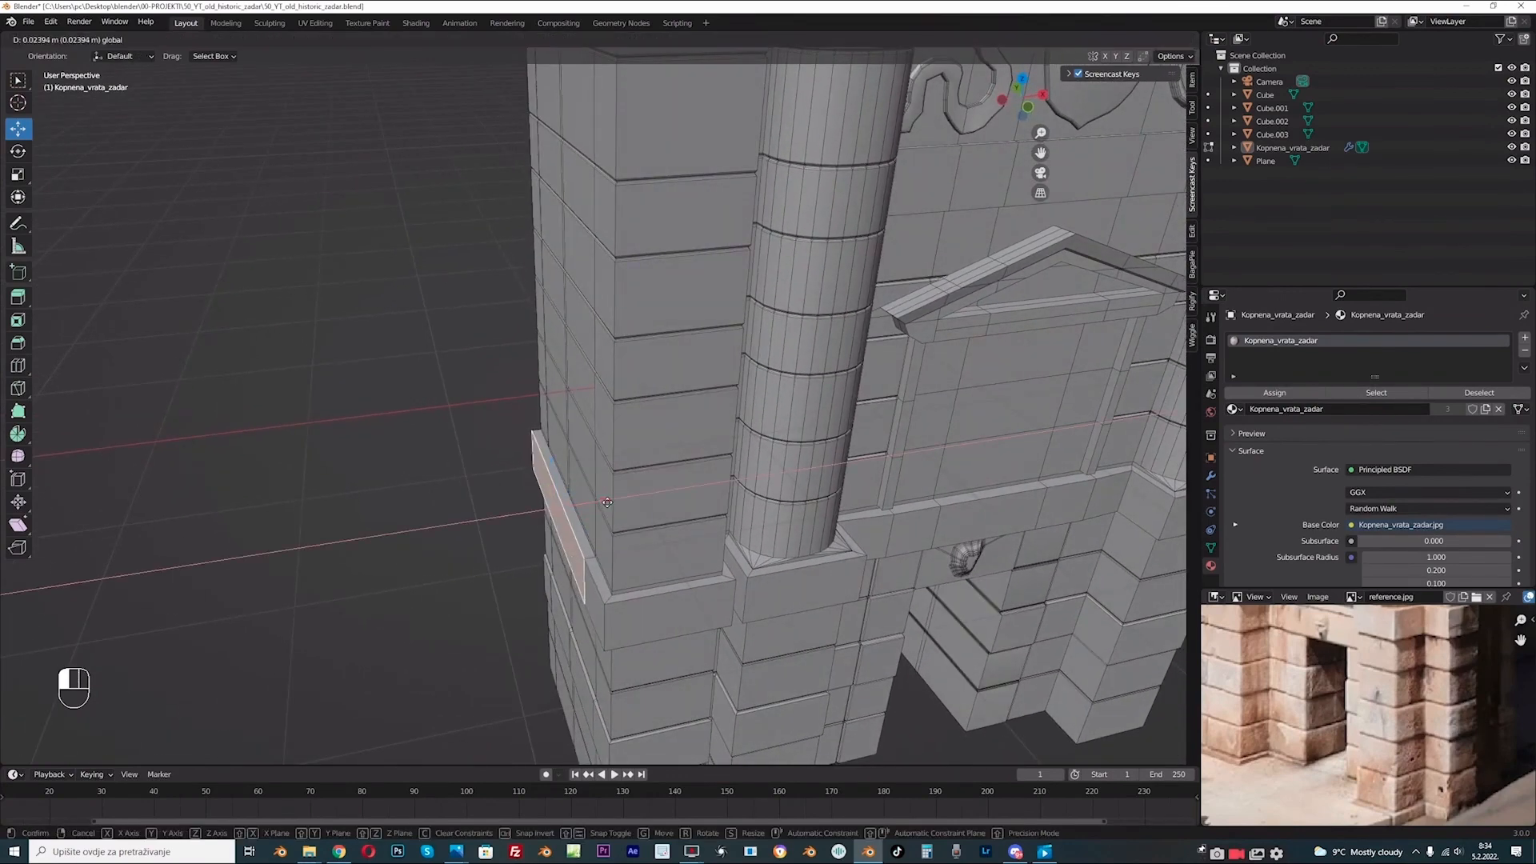
pyautogui.click(611, 504)
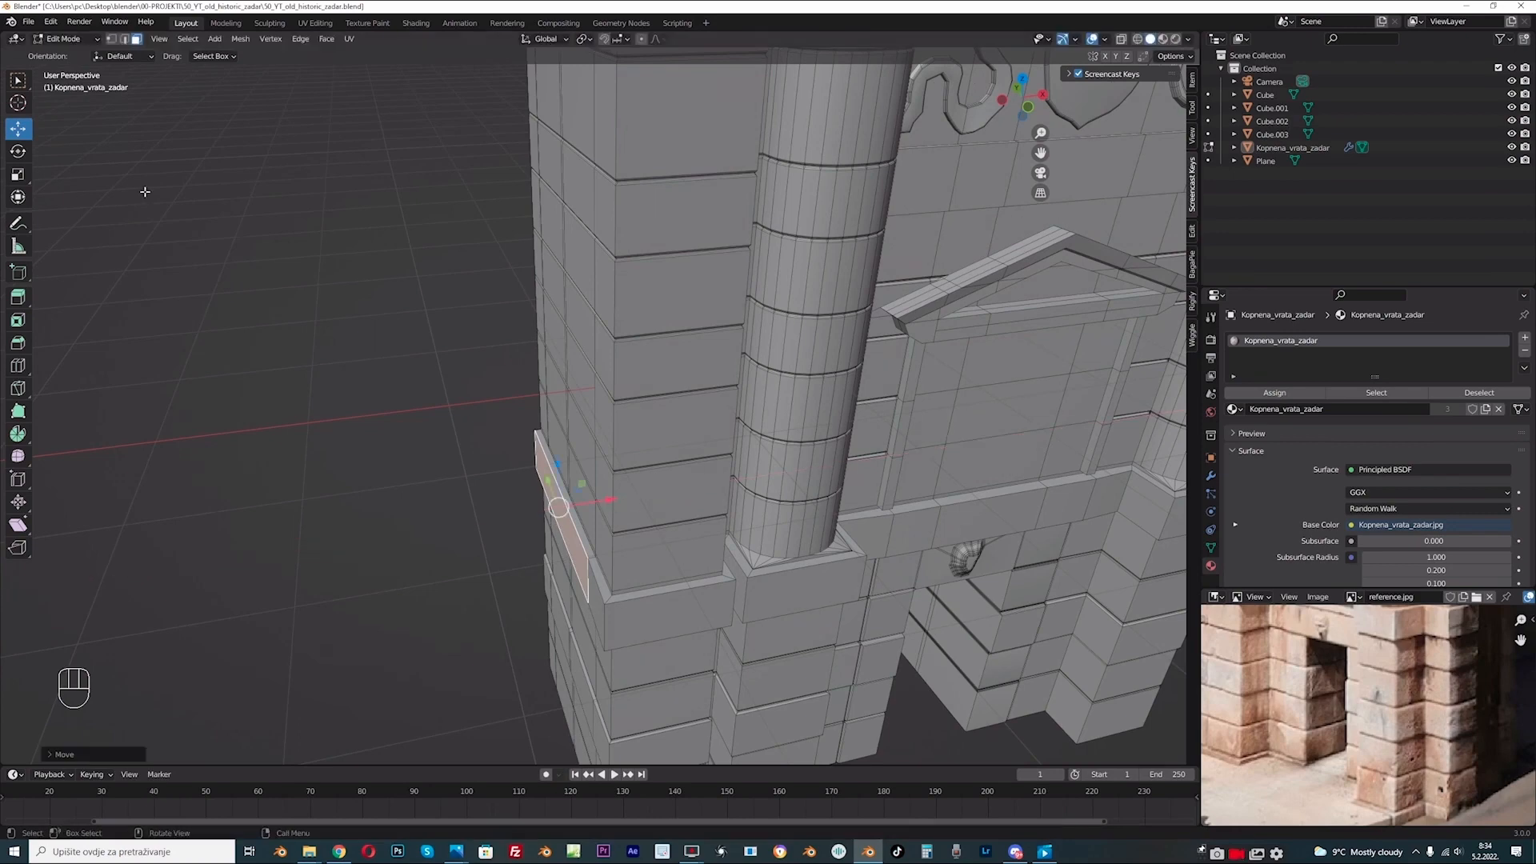
pyautogui.click(83, 40)
pyautogui.click(64, 48)
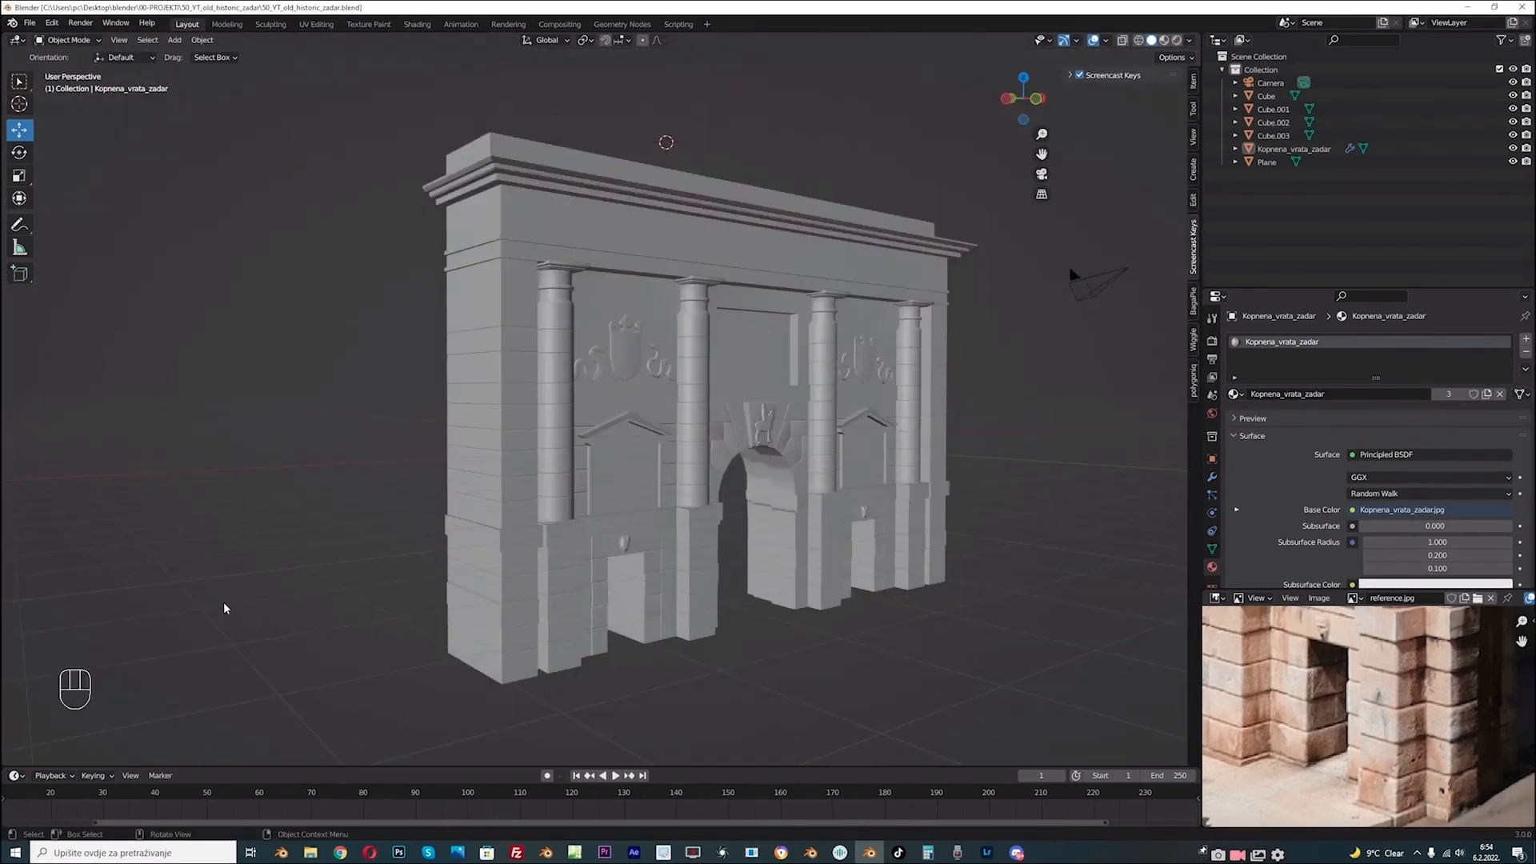
# - Examine the whole gate in solid shading, checking the side cornice, upper mouldings, side wall and lower ledge
pyautogui.scroll(1, 324, 491)
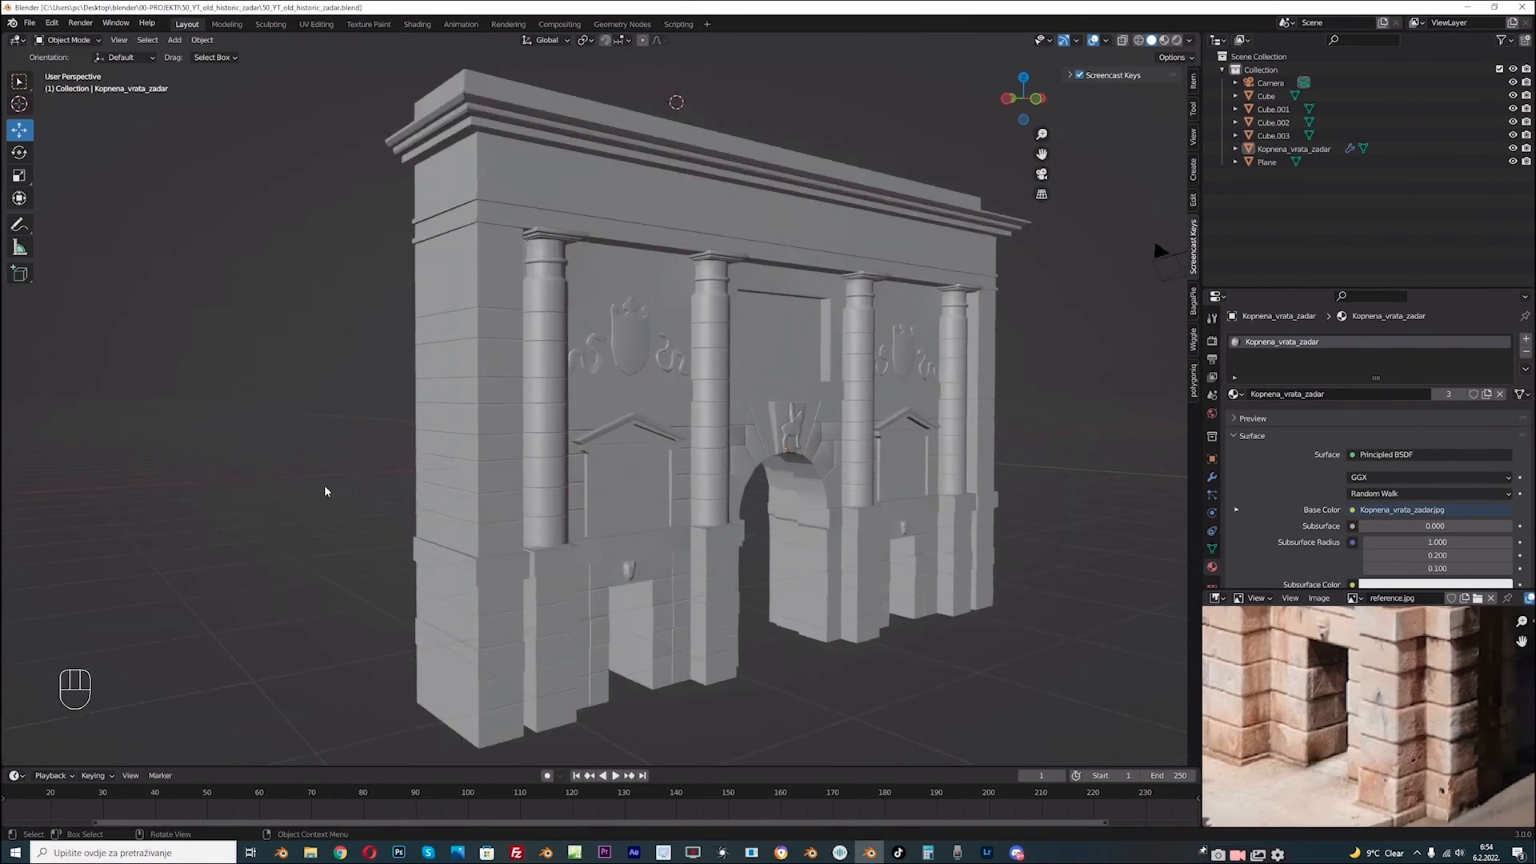
pyautogui.scroll(1, 385, 392)
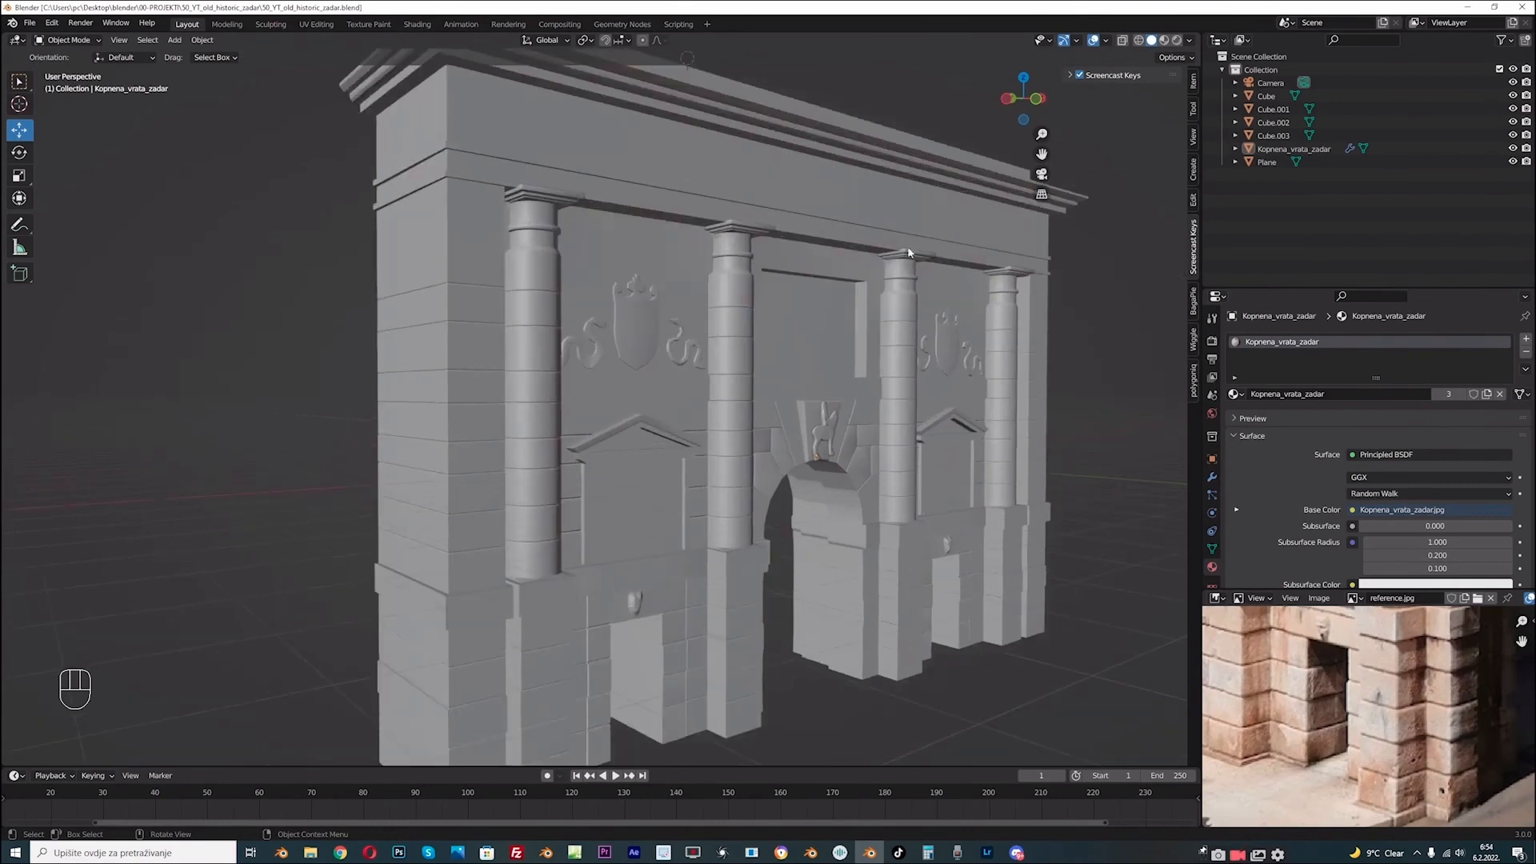
pyautogui.scroll(-2, 908, 246)
pyautogui.scroll(2, 372, 343)
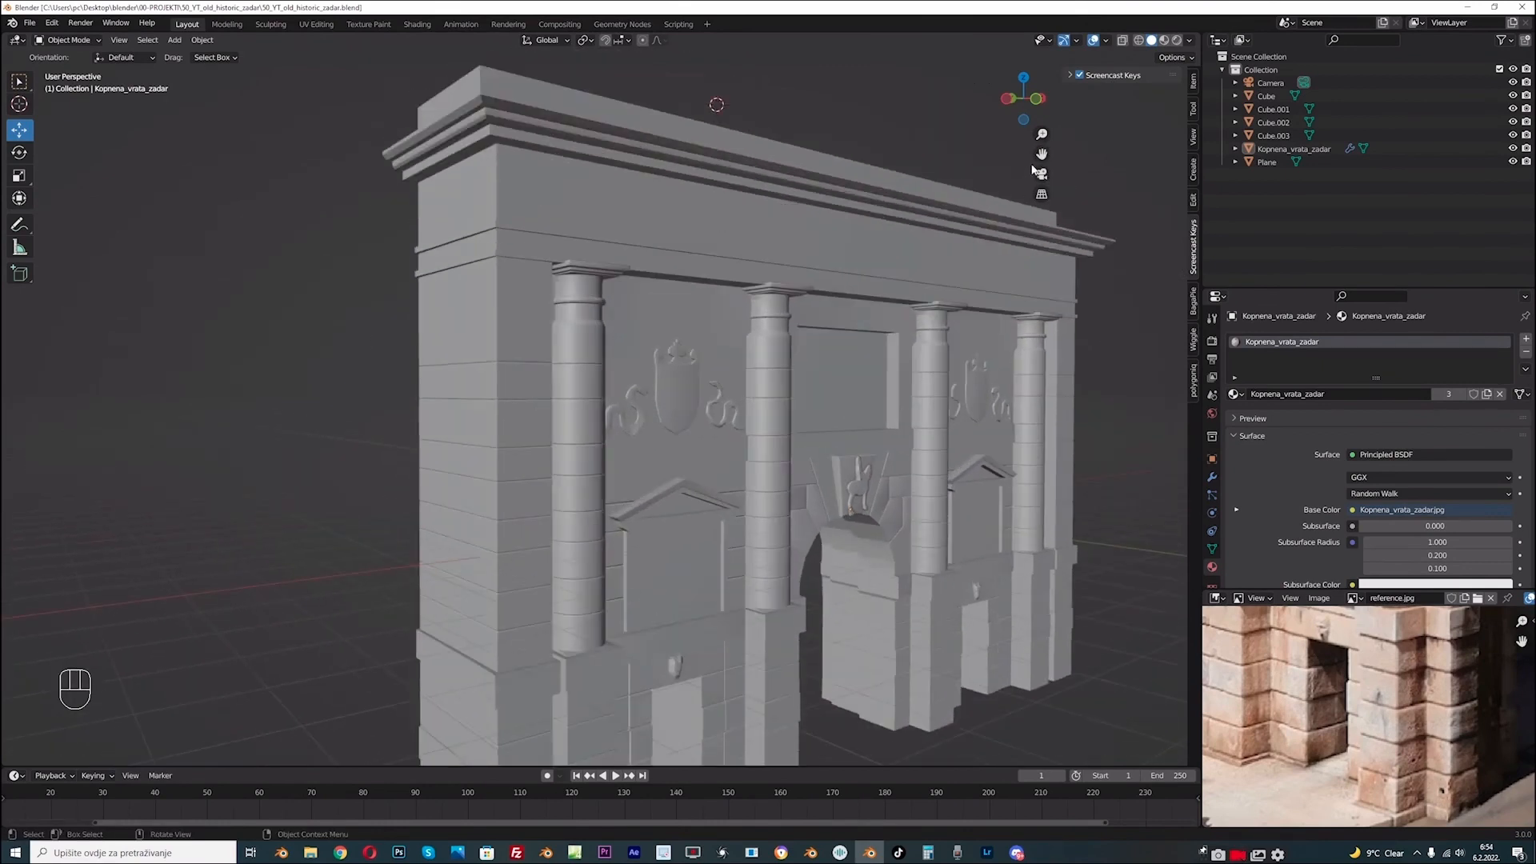
pyautogui.moveTo(1042, 154); pyautogui.dragTo(1111, 302)
pyautogui.scroll(1, 509, 295)
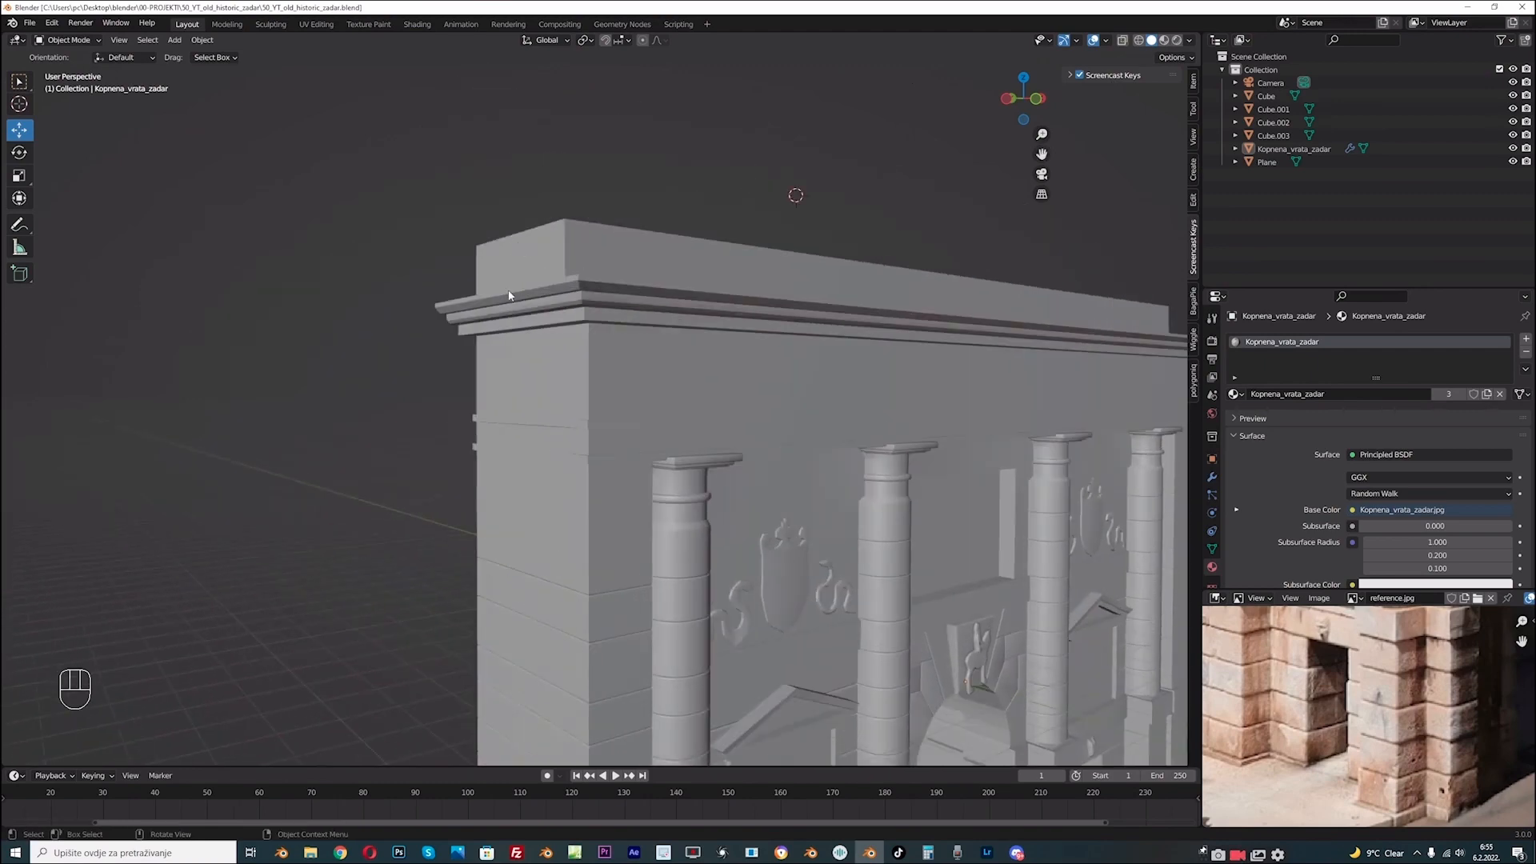
pyautogui.scroll(1, 555, 300)
pyautogui.moveTo(556, 291); pyautogui.dragTo(574, 341, button='middle')
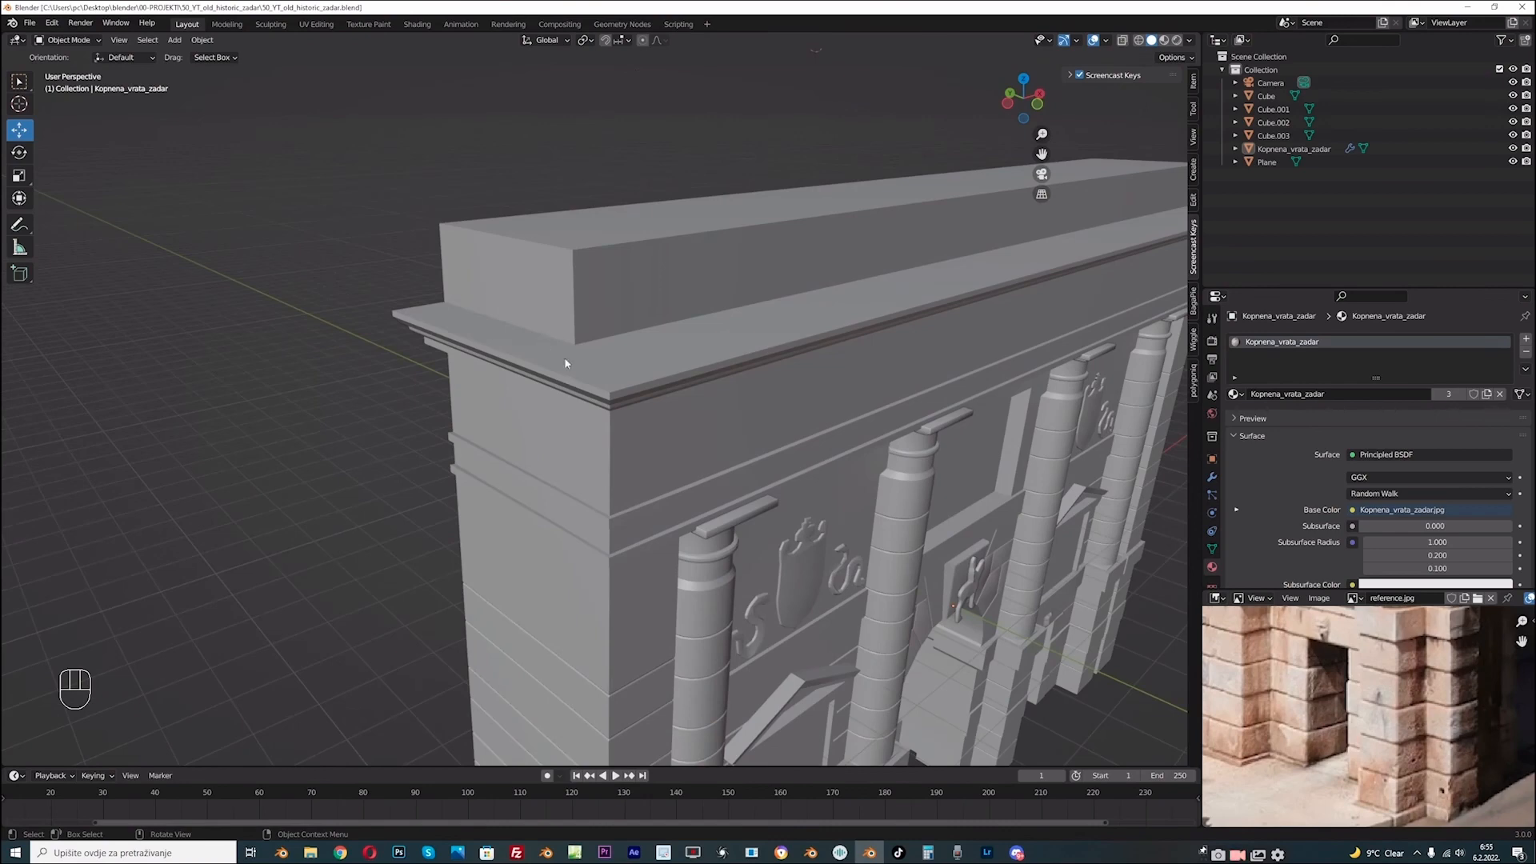
pyautogui.moveTo(636, 502); pyautogui.dragTo(609, 464, button='middle')
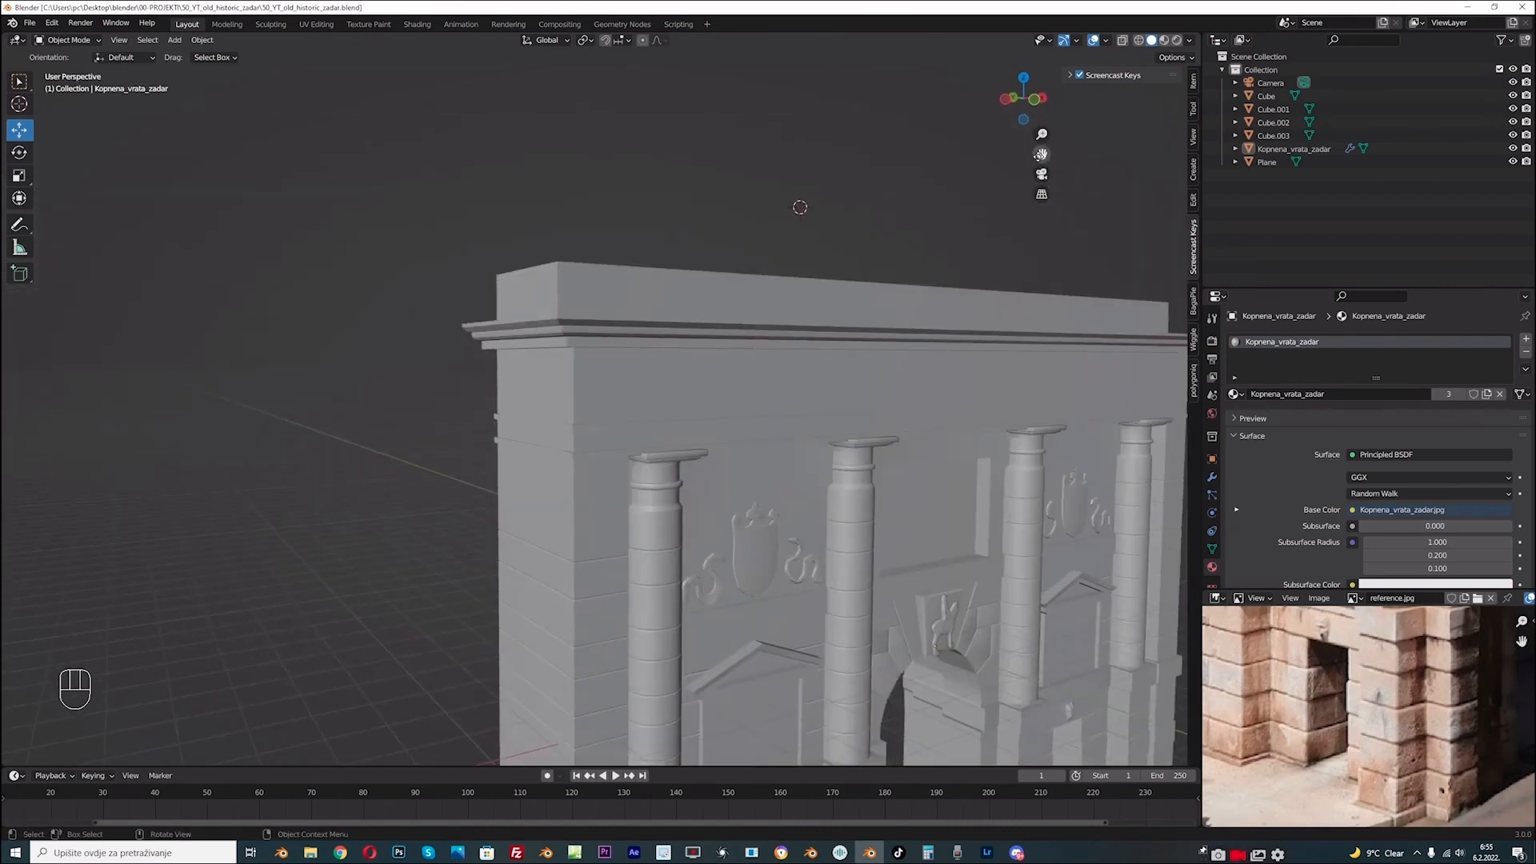
pyautogui.moveTo(1041, 155); pyautogui.dragTo(1018, 28)
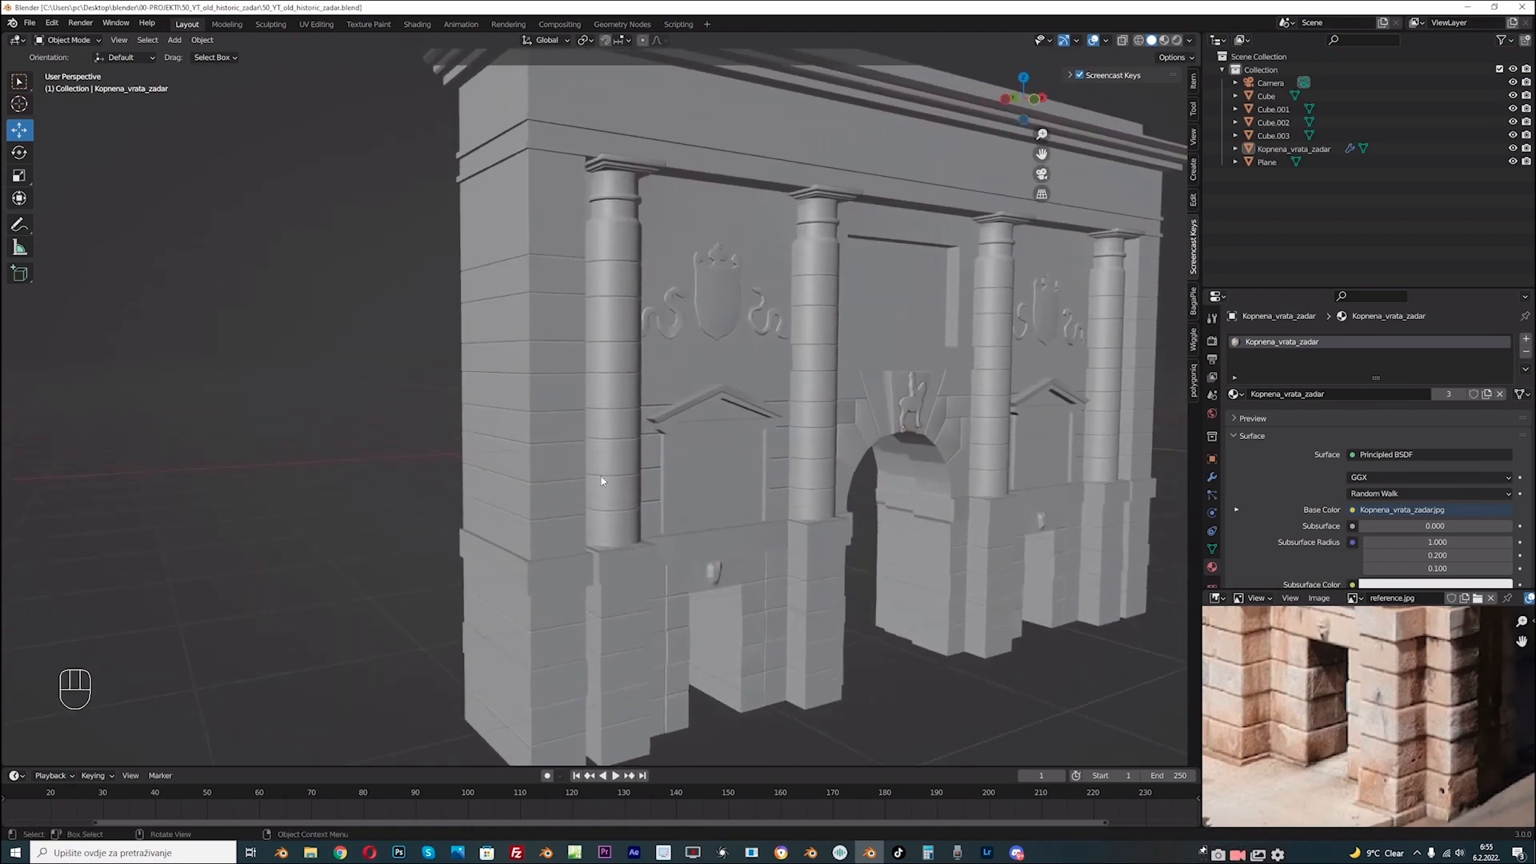
pyautogui.scroll(2, 602, 480)
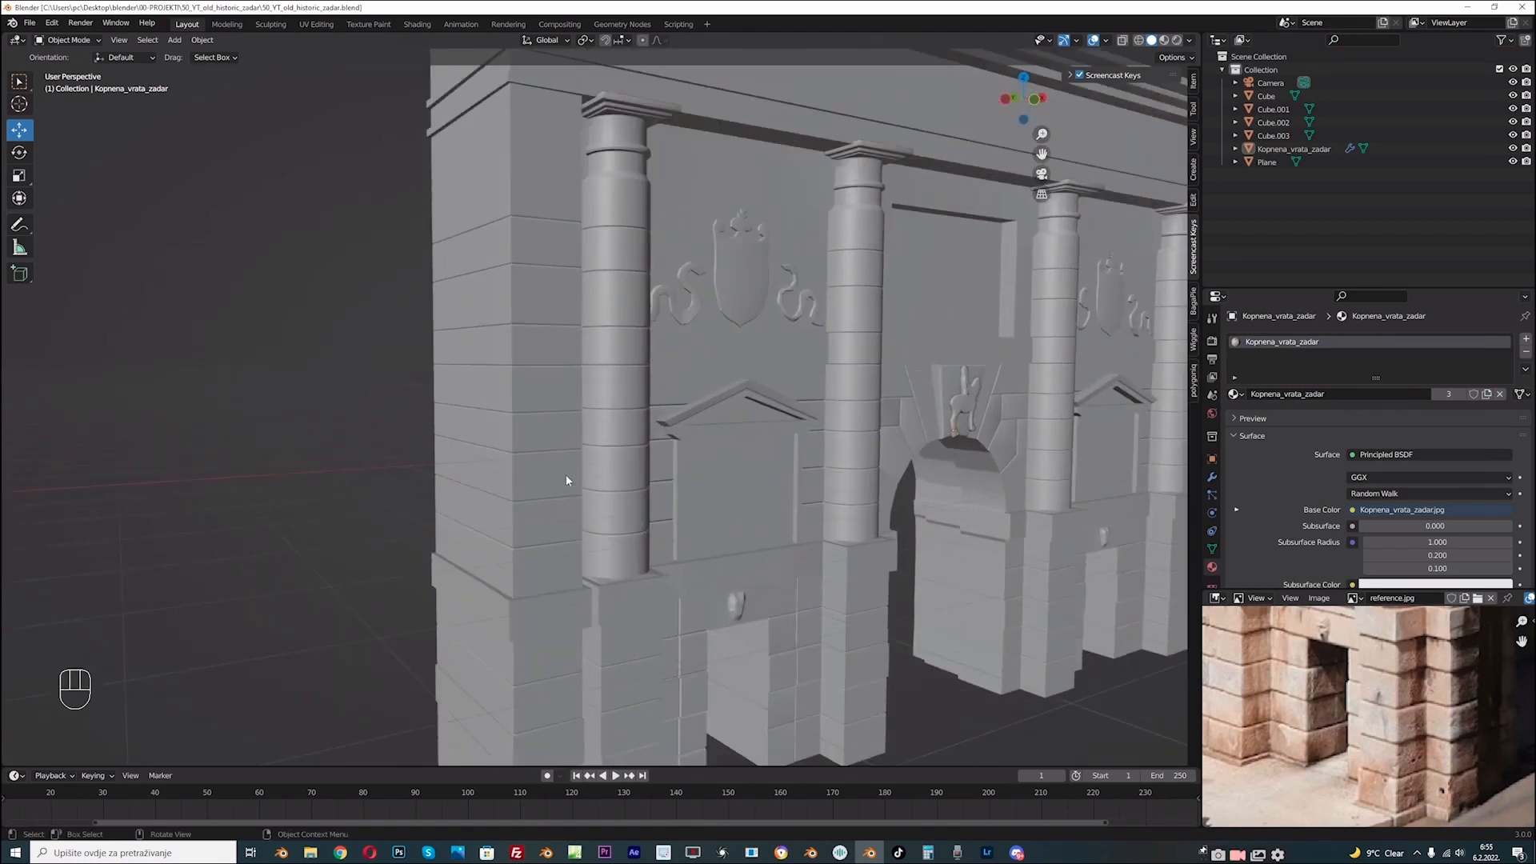
# - Preview the gate in rendered shading, examine the texture on the side wall and columns, and return to solid shading
pyautogui.click(1175, 42)
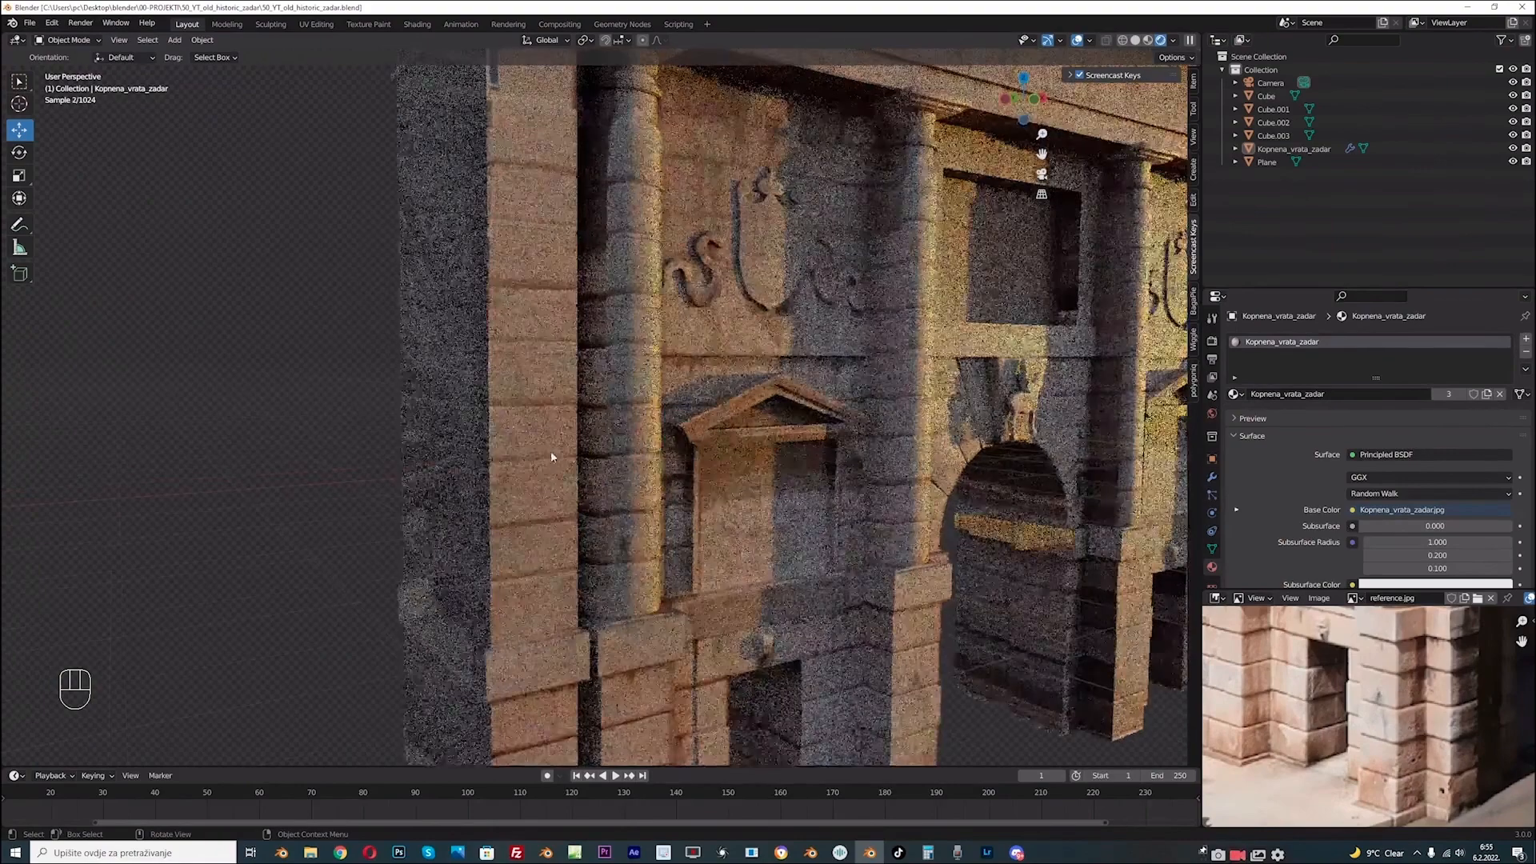
pyautogui.scroll(3, 550, 449)
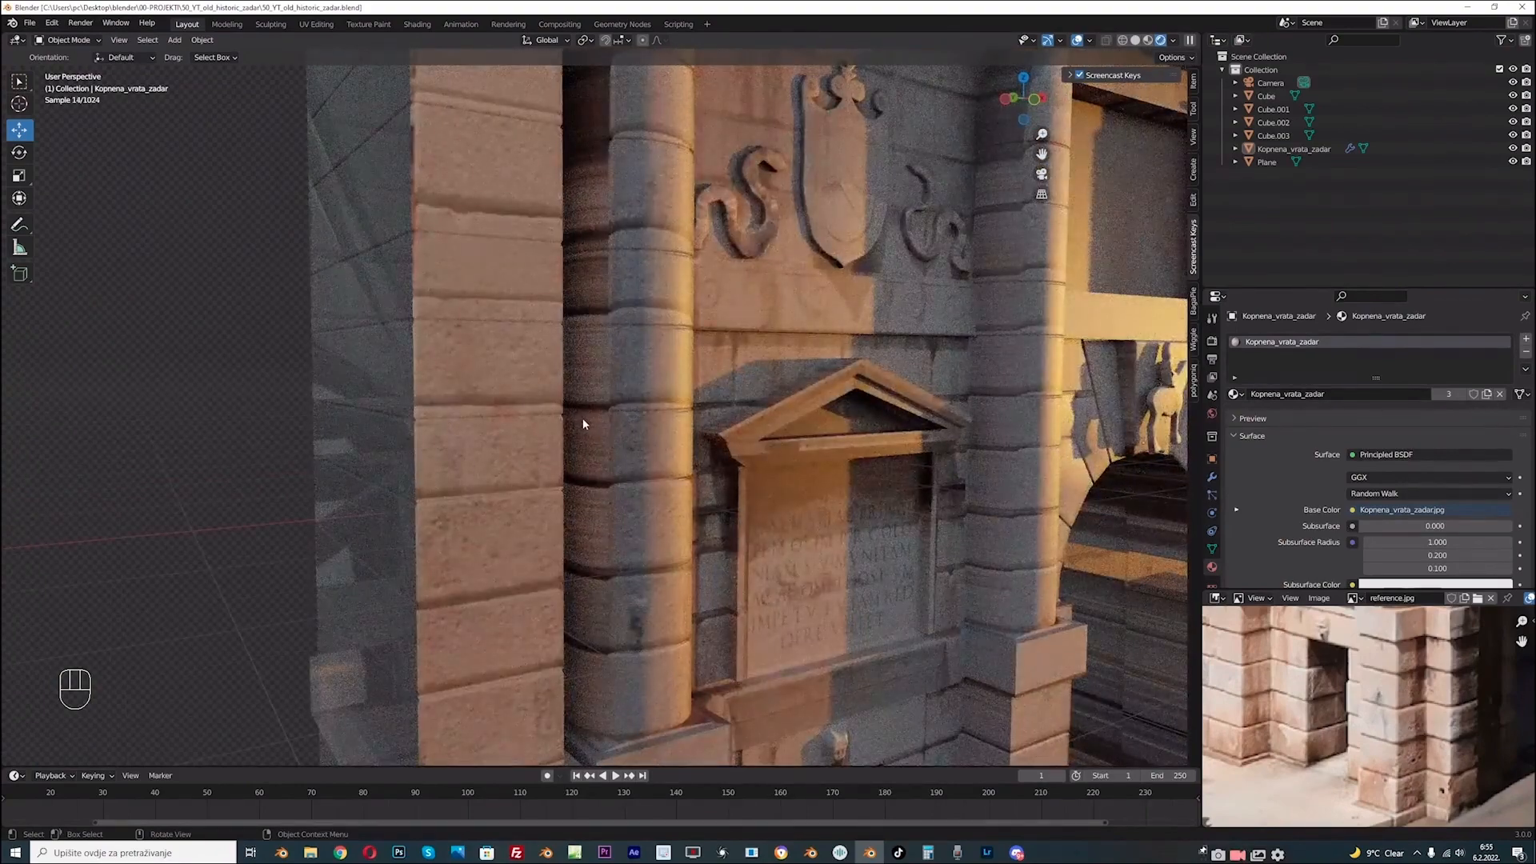
pyautogui.scroll(2, 582, 420)
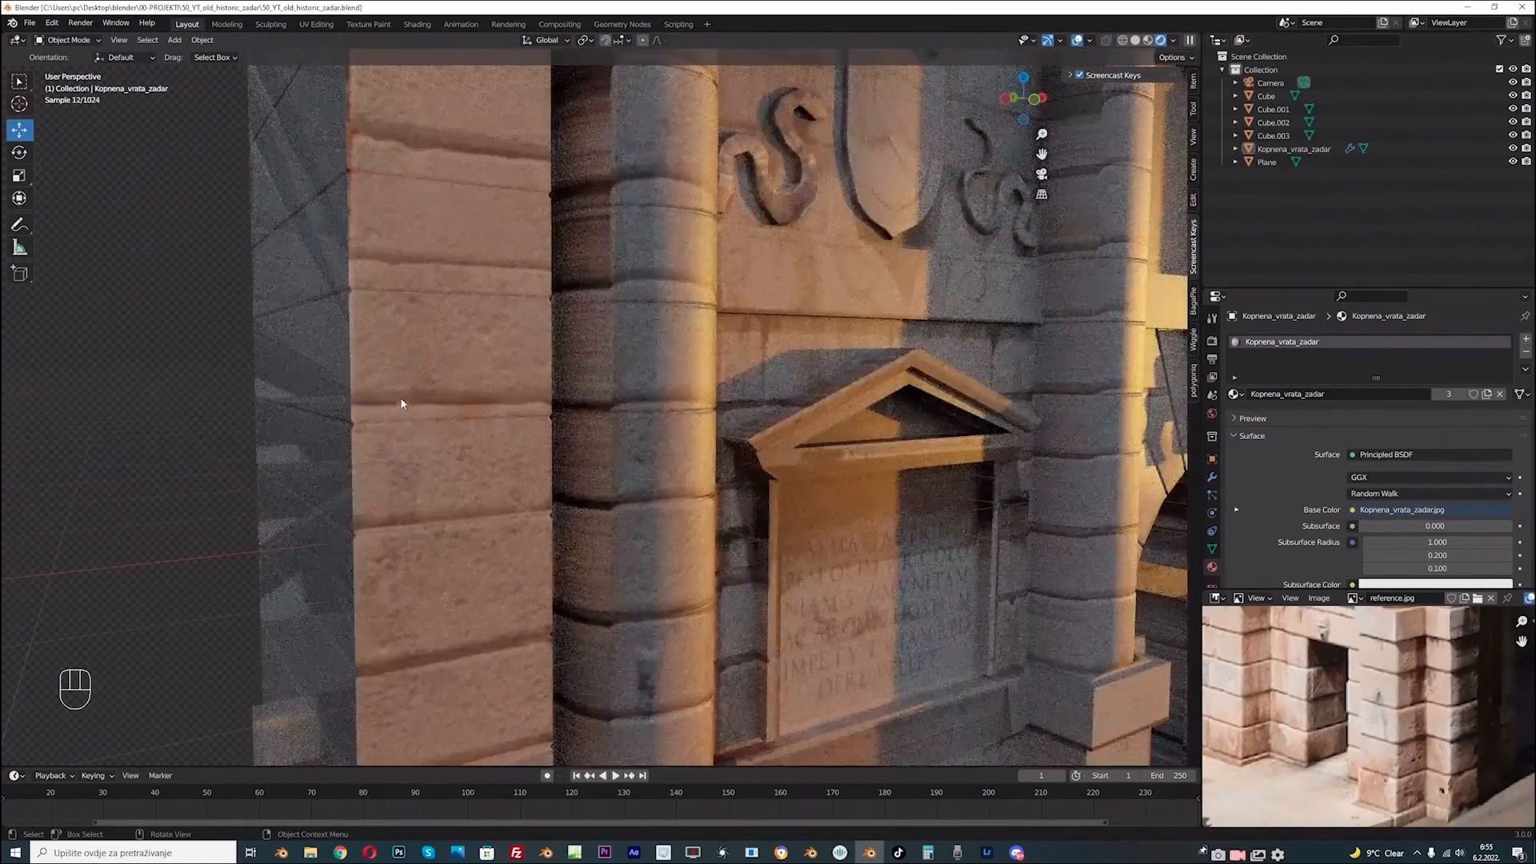
pyautogui.scroll(-2, 576, 424)
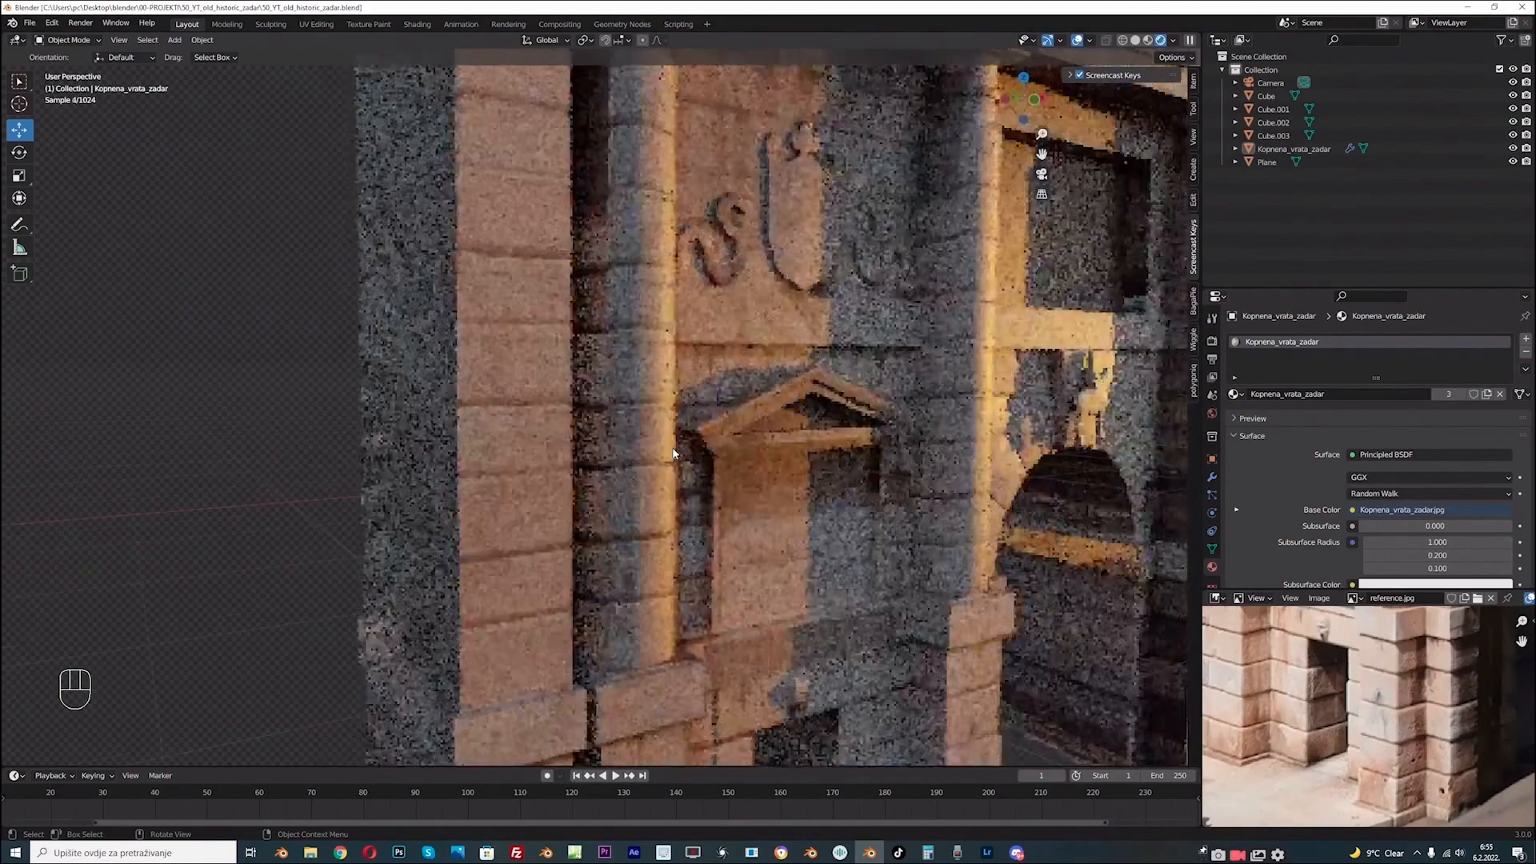
pyautogui.scroll(-2, 679, 448)
pyautogui.moveTo(1036, 156); pyautogui.dragTo(891, 196)
pyautogui.scroll(-5, 432, 316)
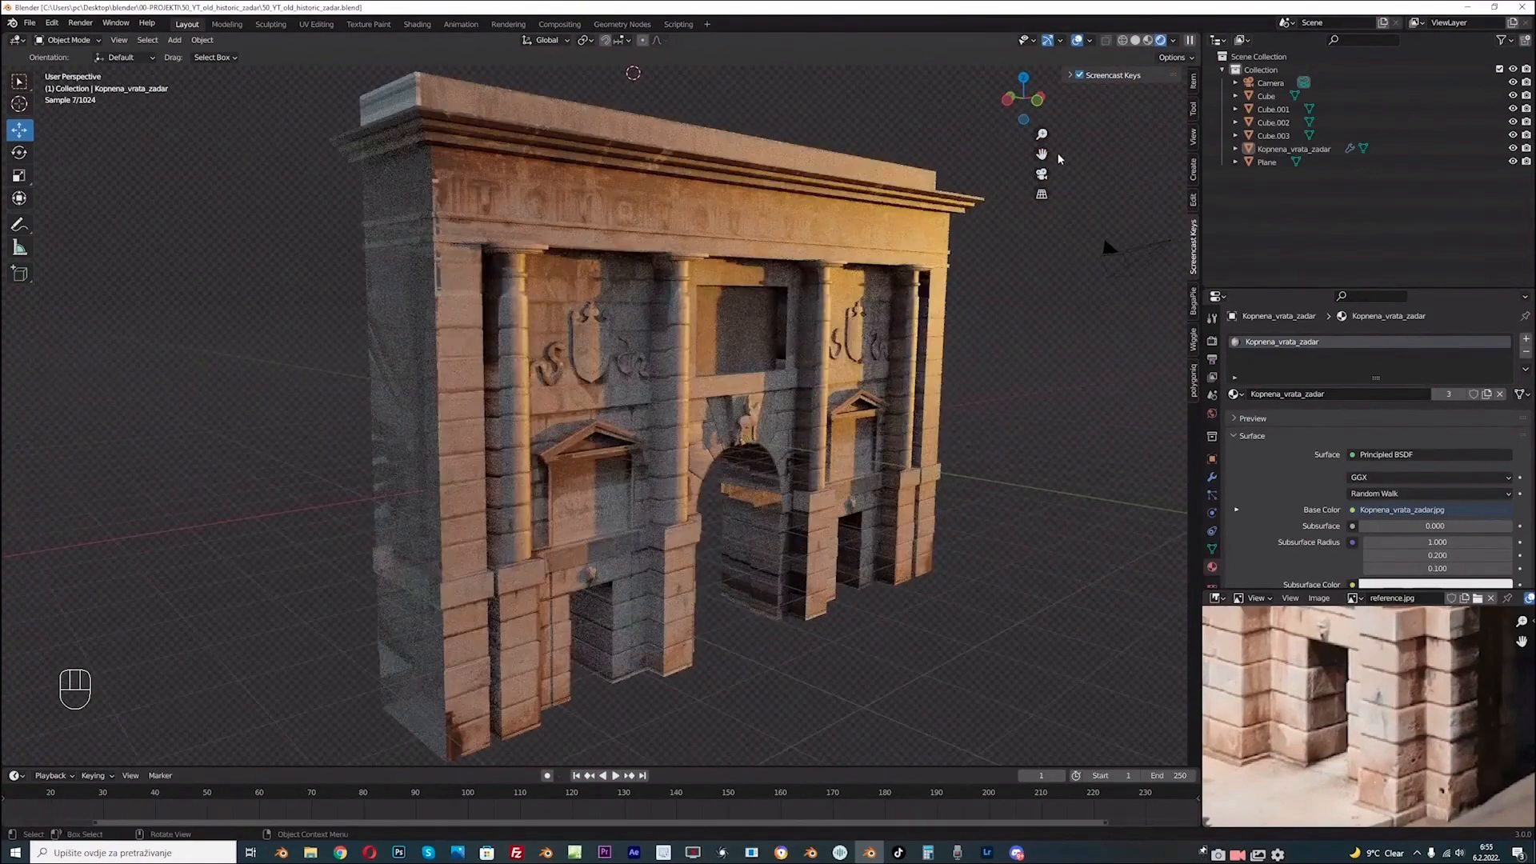
pyautogui.click(1135, 40)
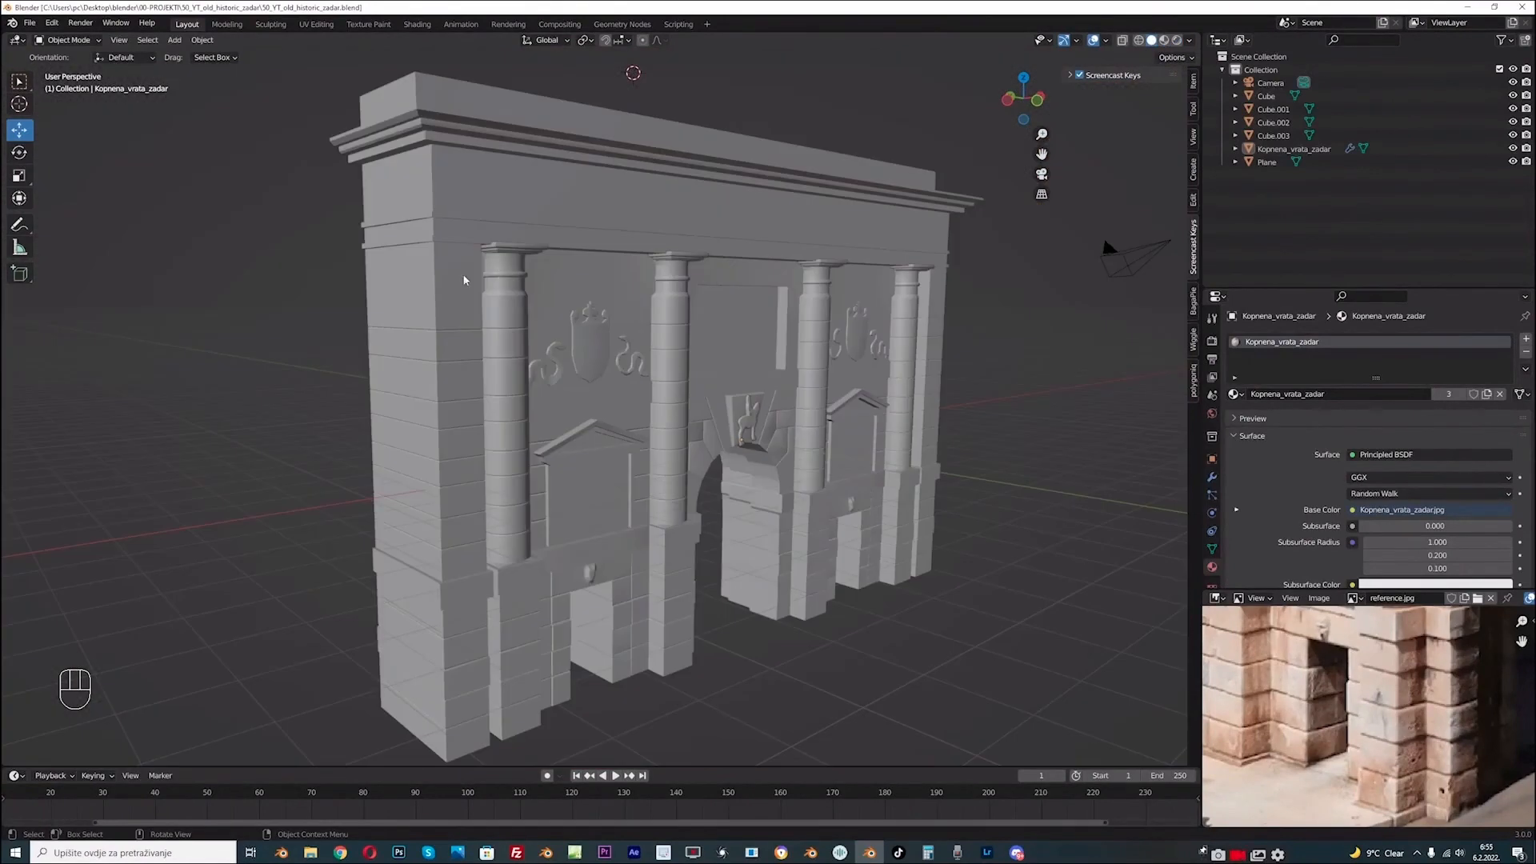
# - Try a Bevel modifier on the gate object
pyautogui.click(555, 418)
pyautogui.click(1212, 477)
pyautogui.click(1233, 359)
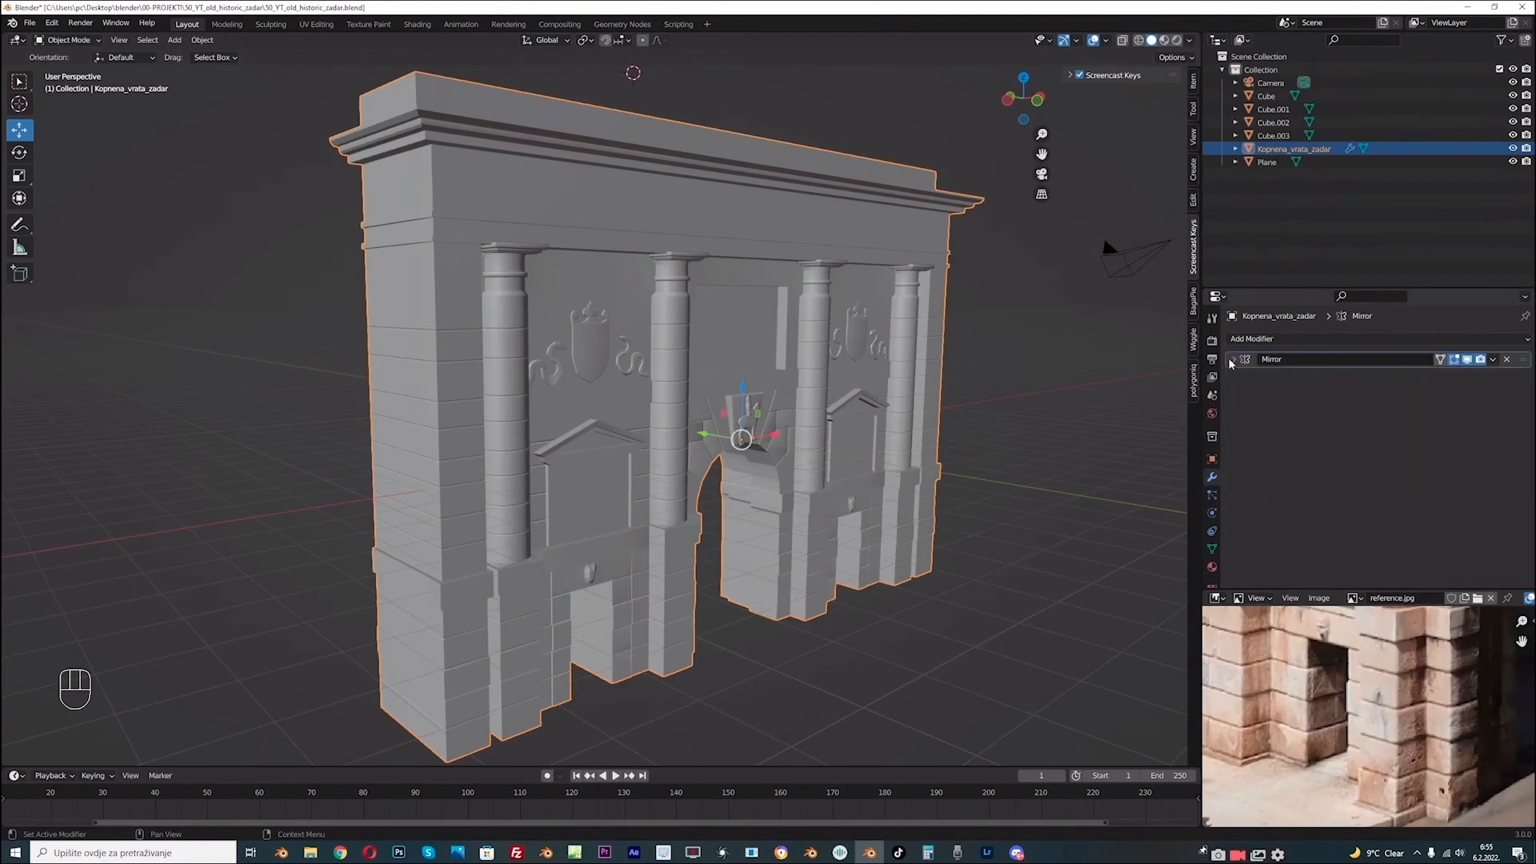
pyautogui.click(1256, 338)
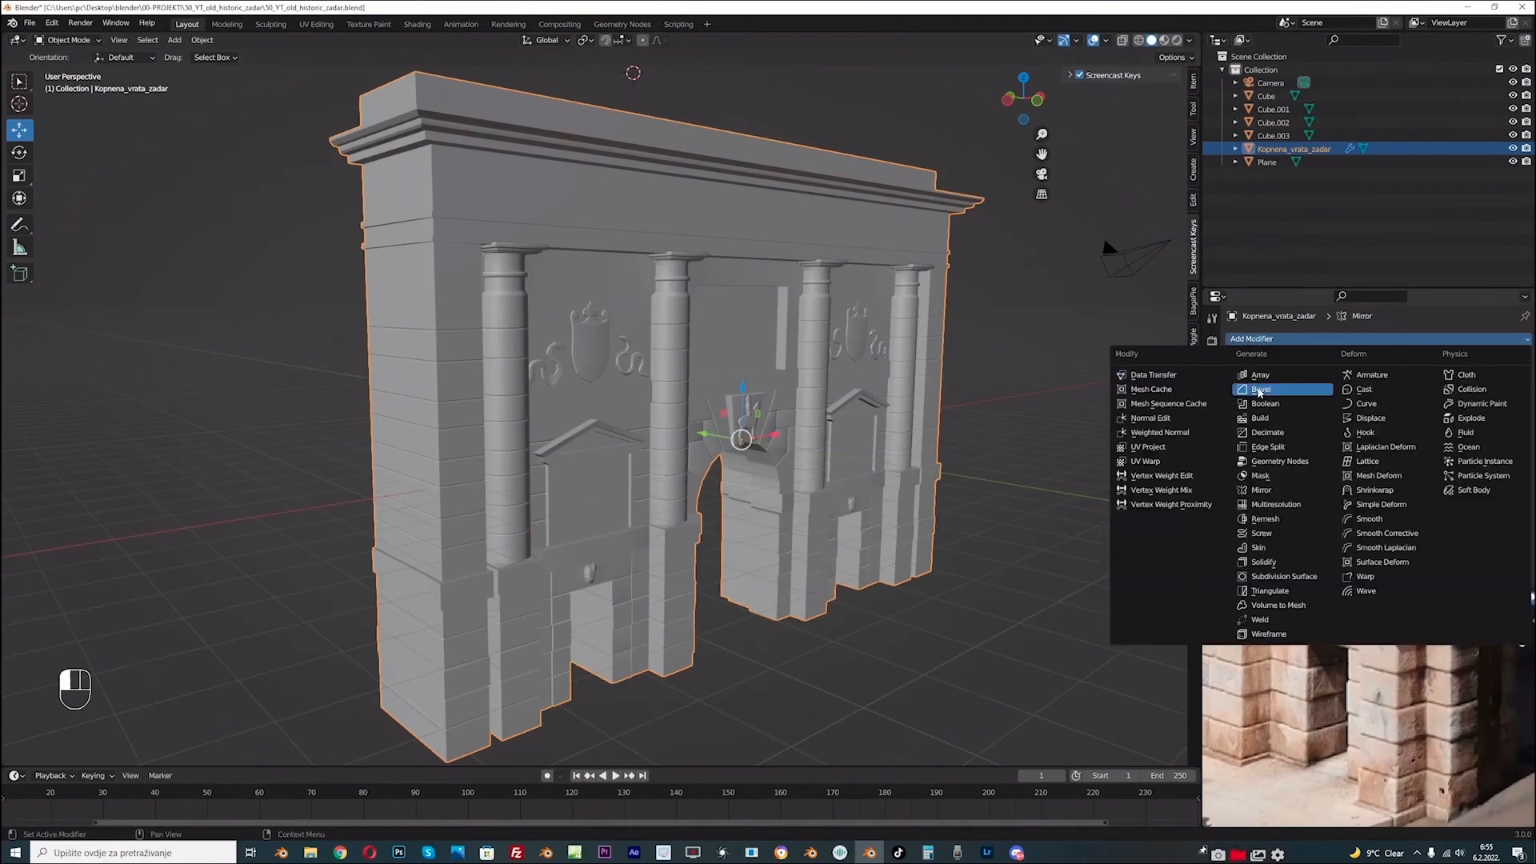
pyautogui.click(1259, 390)
# - Inspect the bevelled edges around the side wall and columns, and remove the Bevel modifier from the gate
pyautogui.scroll(2, 474, 412)
pyautogui.scroll(2, 472, 413)
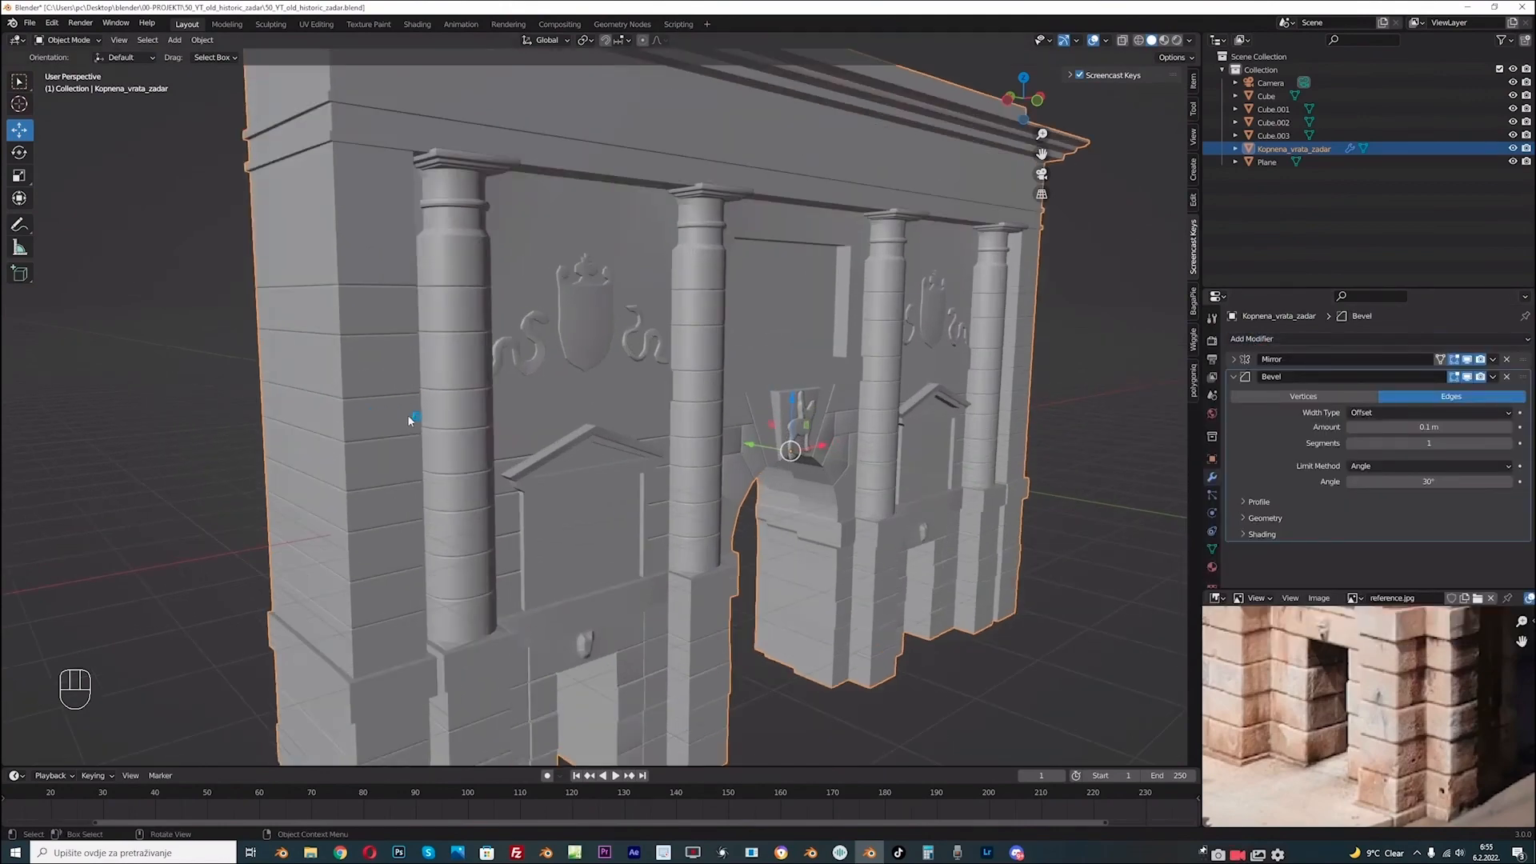
pyautogui.moveTo(1042, 155); pyautogui.dragTo(1126, 49)
pyautogui.scroll(1, 551, 492)
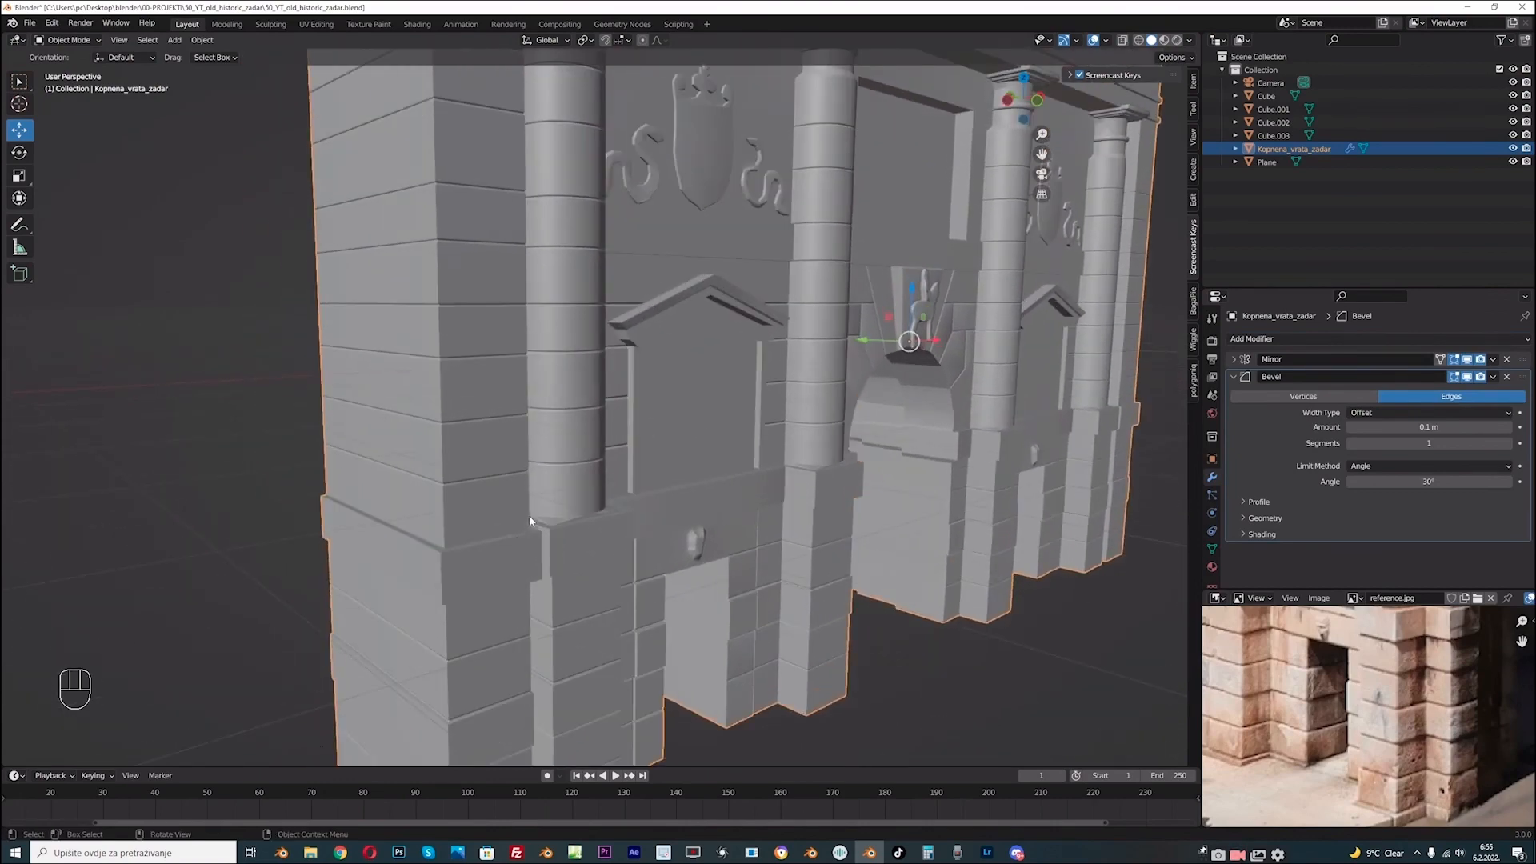
pyautogui.moveTo(530, 516); pyautogui.dragTo(535, 515, button='middle')
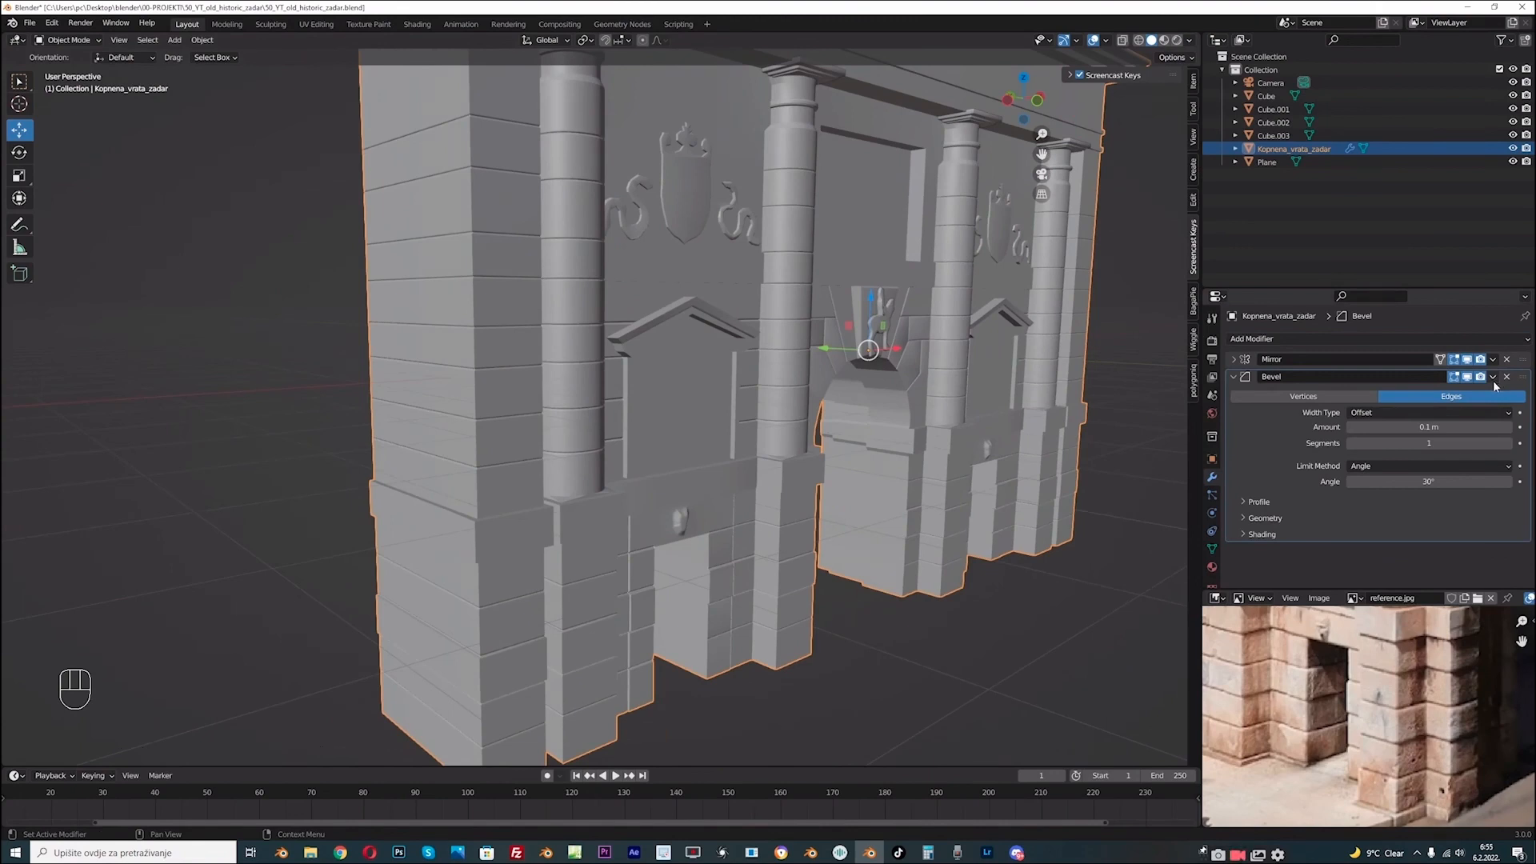
pyautogui.scroll(-2, 960, 320)
pyautogui.moveTo(1042, 154); pyautogui.dragTo(1042, 258)
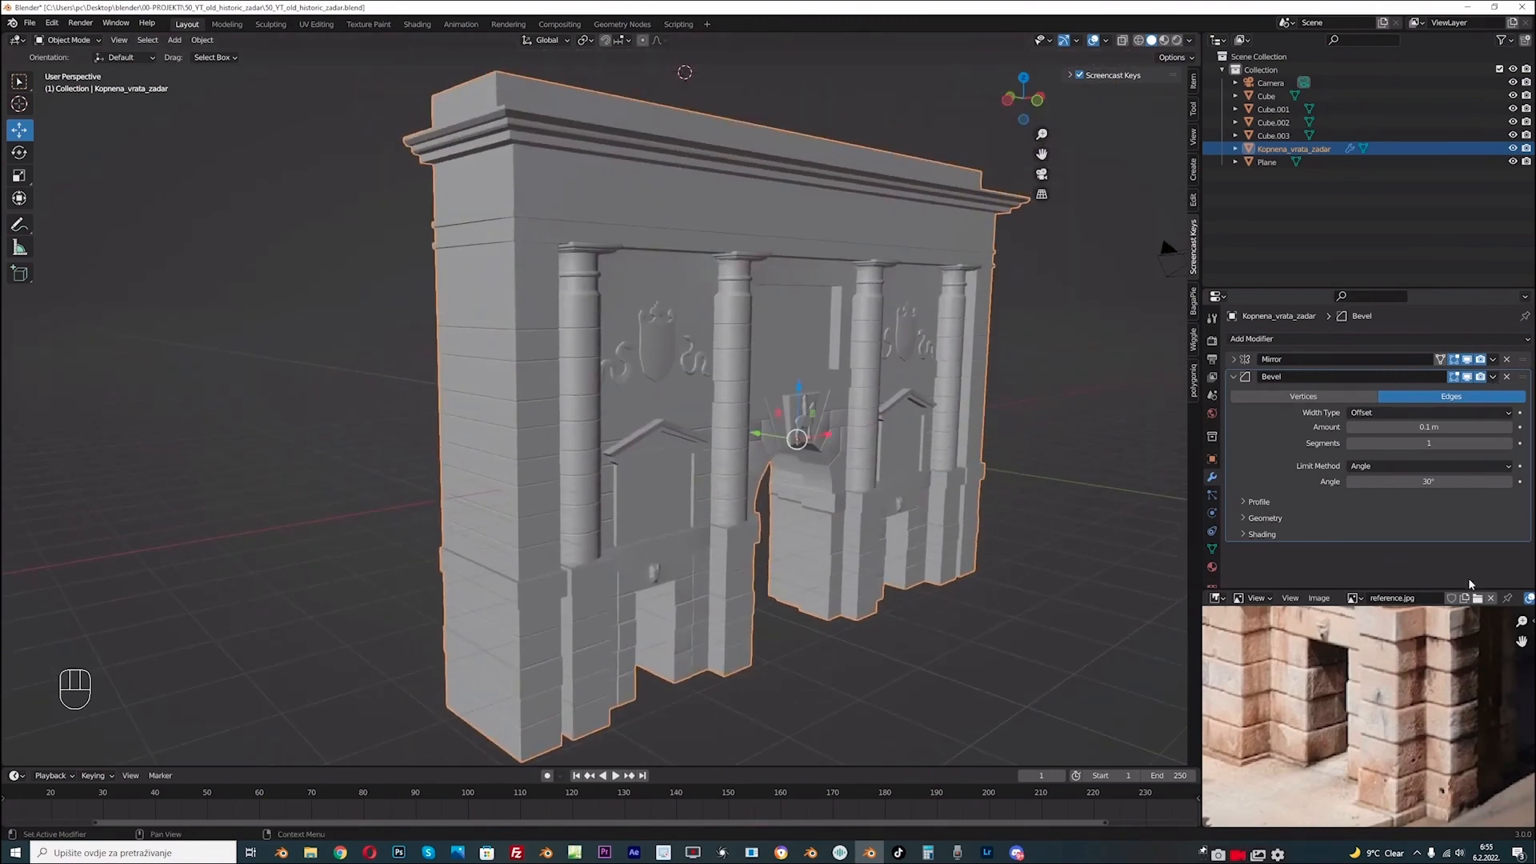
pyautogui.click(1507, 377)
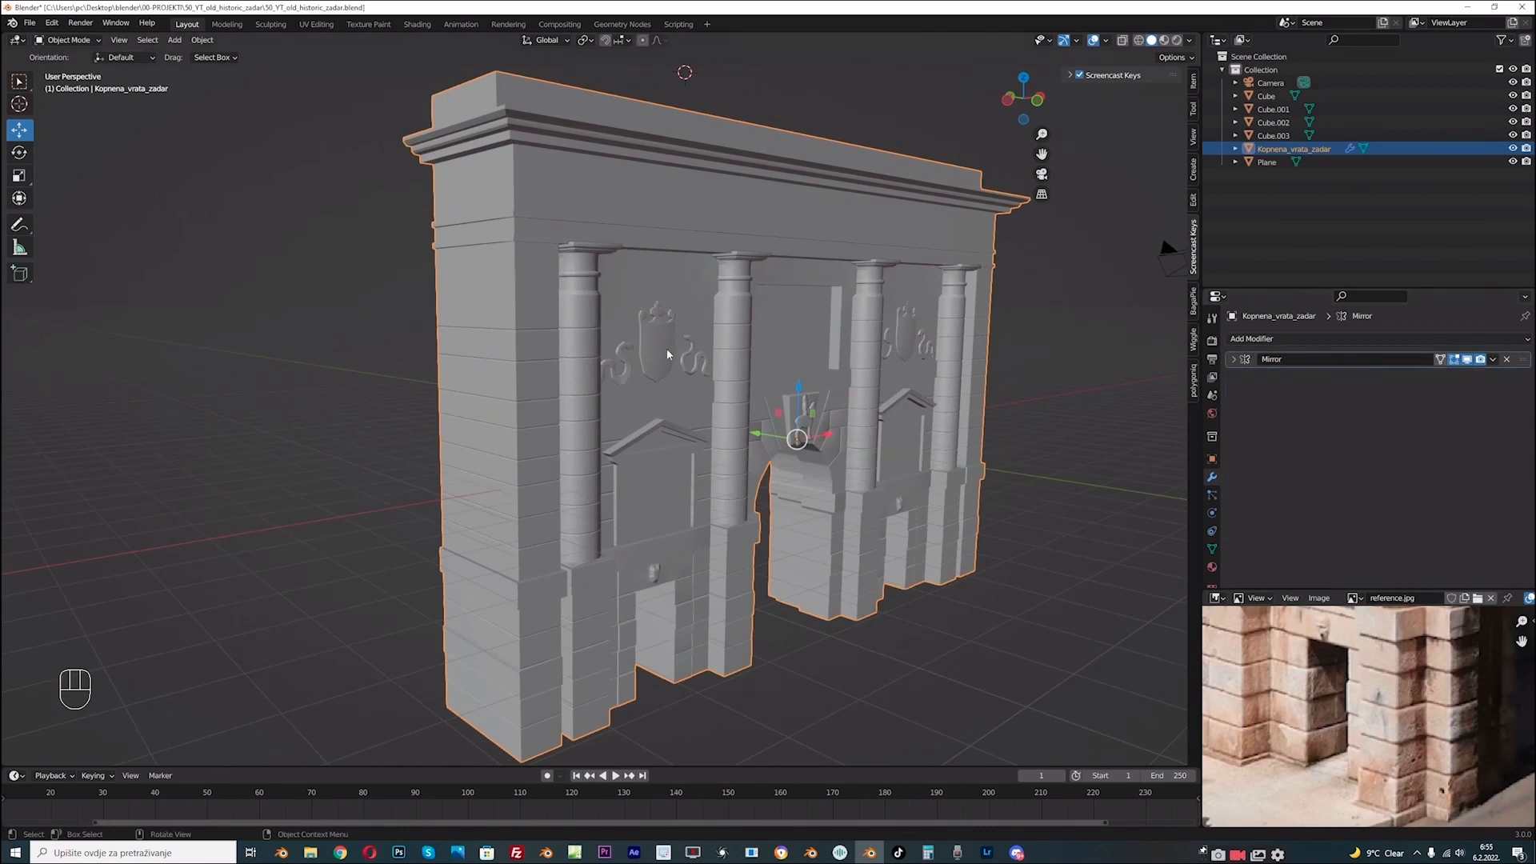
# - Deselect the gate and turn on the Face Orientation overlay to check the direction of its faces
pyautogui.moveTo(1041, 155); pyautogui.dragTo(1022, 194)
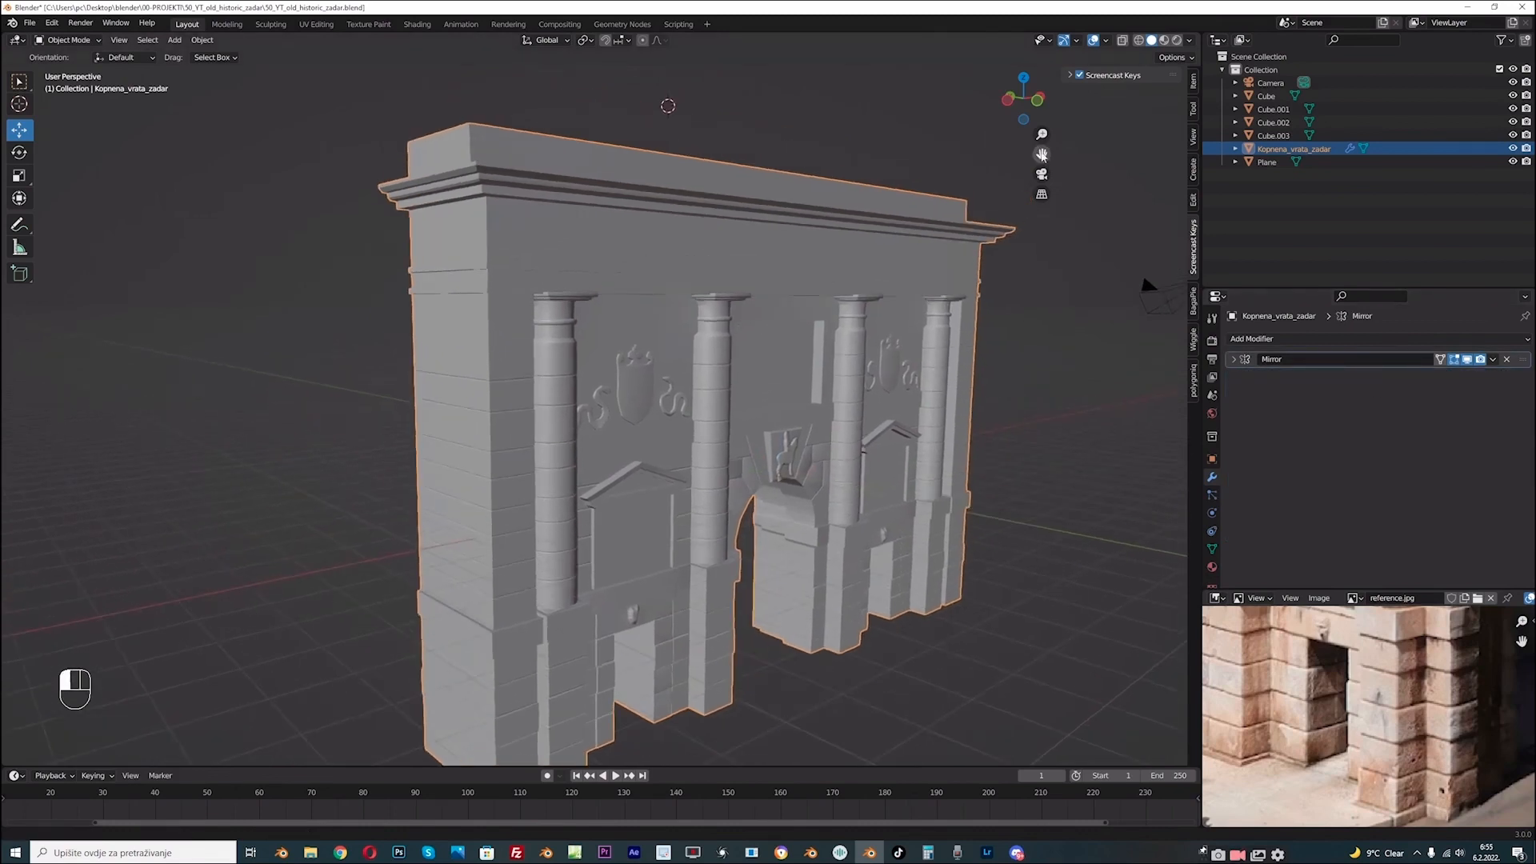
pyautogui.scroll(-1, 755, 385)
pyautogui.click(275, 360)
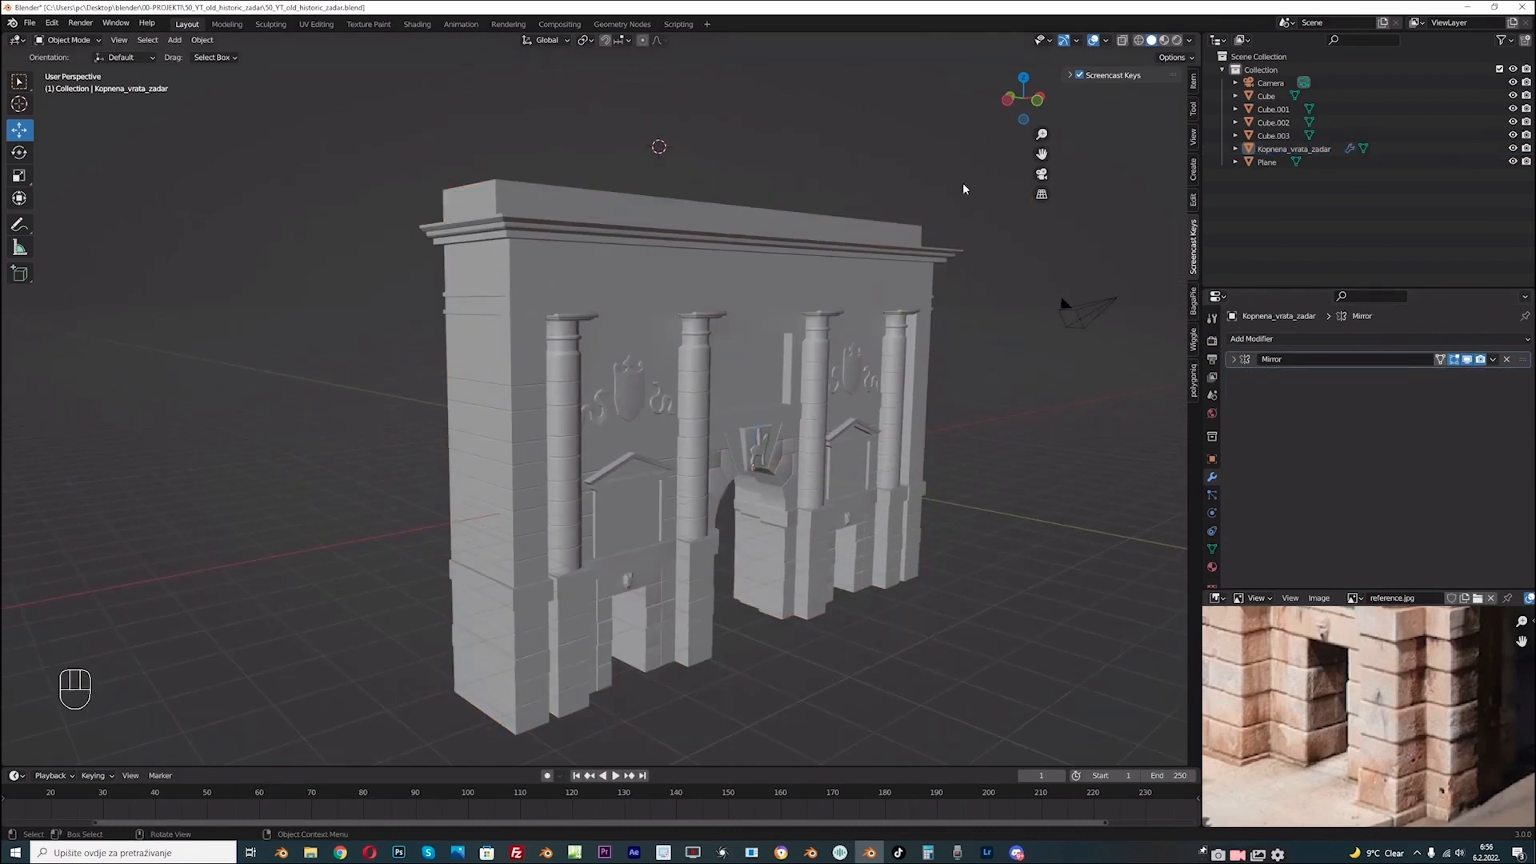
pyautogui.moveTo(306, 292); pyautogui.dragTo(598, 392, button='middle')
pyautogui.moveTo(1050, 163); pyautogui.dragTo(707, 243, button='middle')
pyautogui.click(1107, 41)
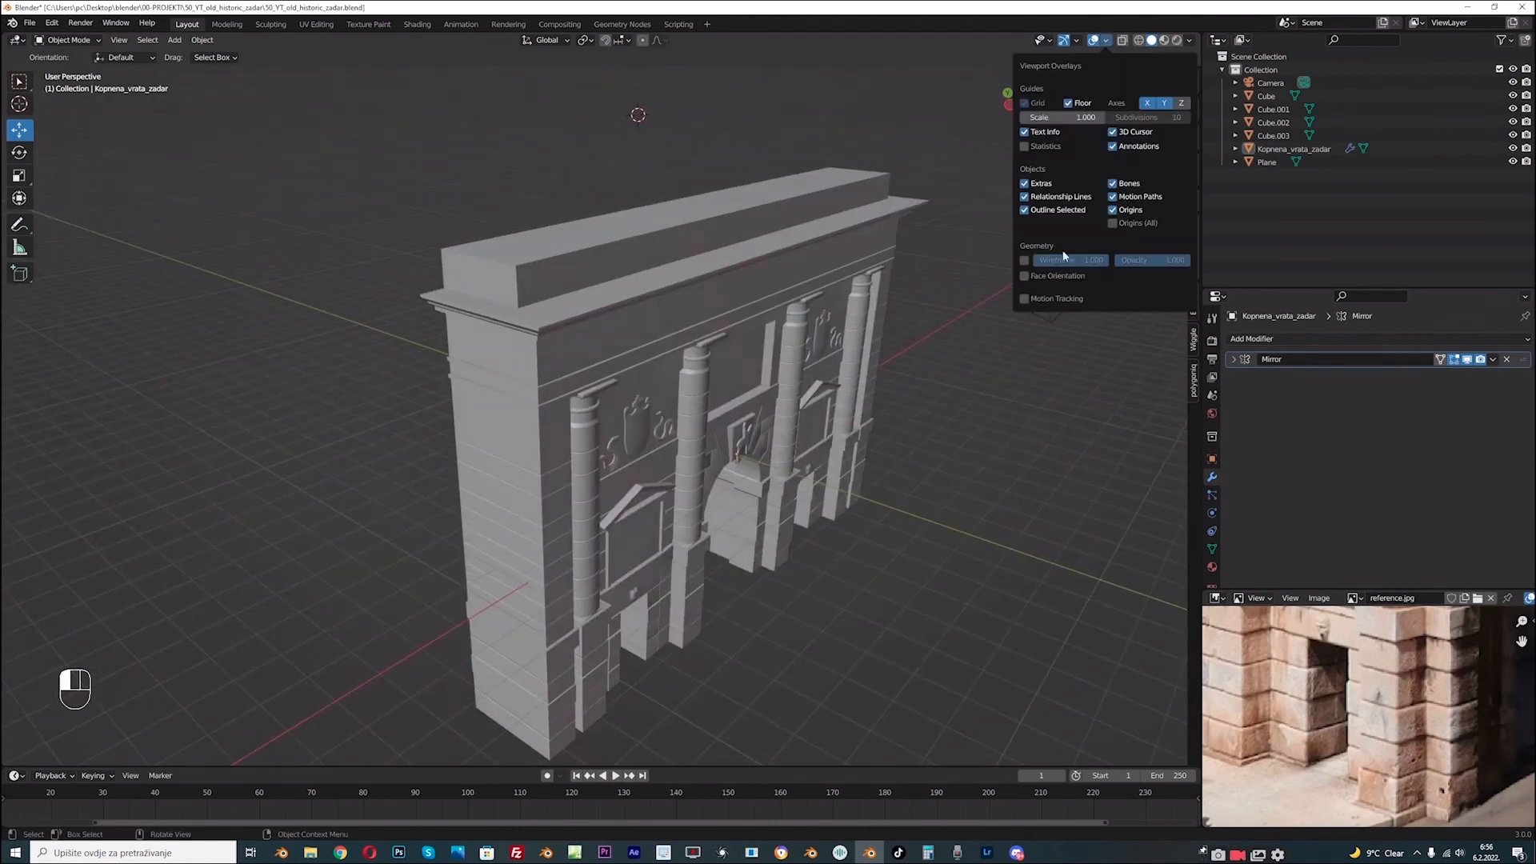
pyautogui.click(1054, 275)
pyautogui.scroll(-3, 550, 325)
pyautogui.moveTo(550, 325); pyautogui.dragTo(720, 336, button='middle')
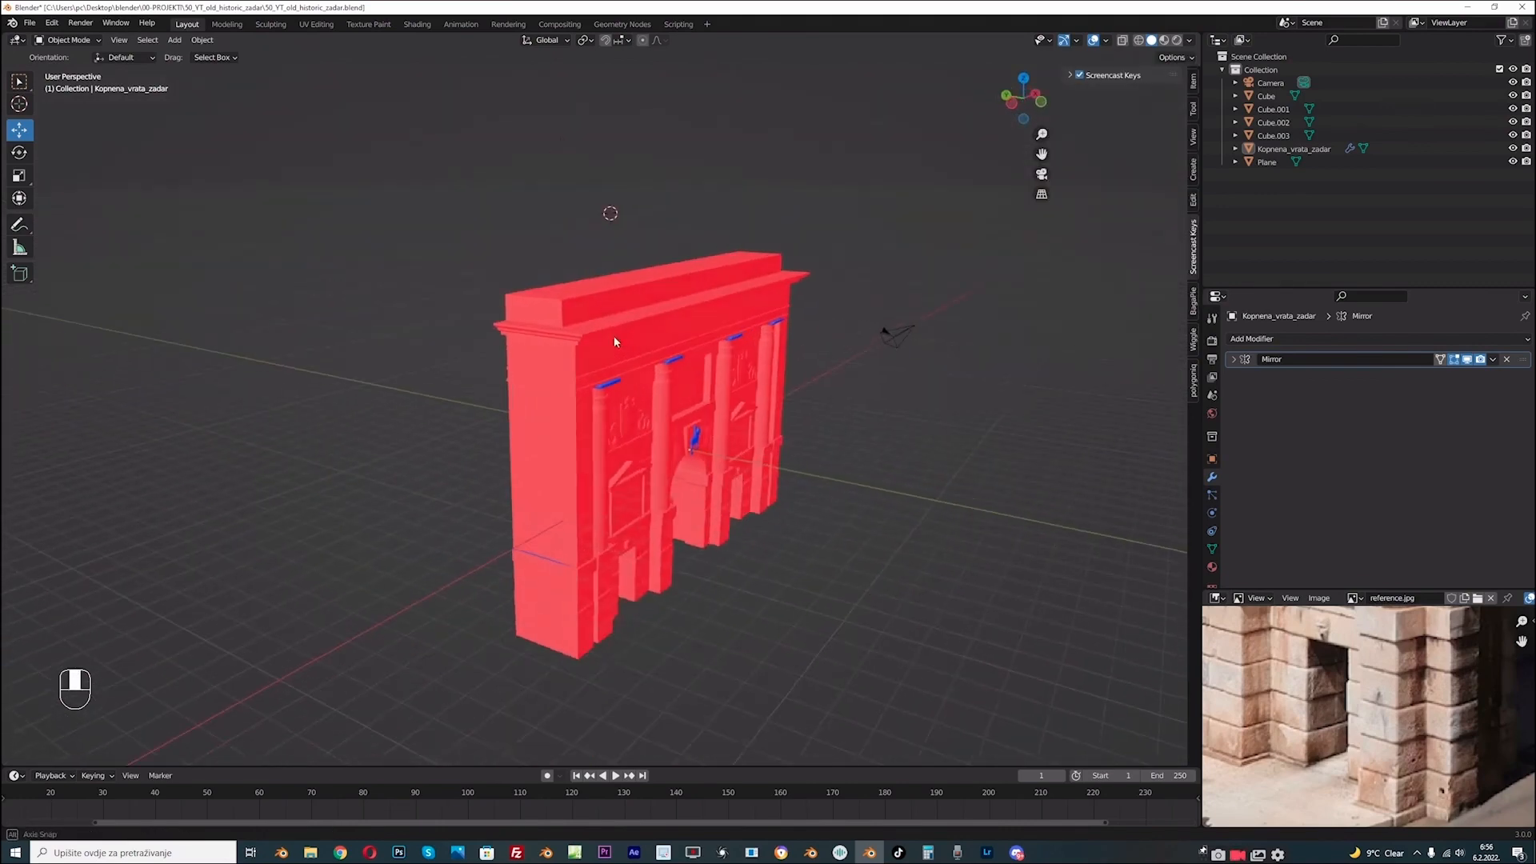
# - Recalculate the normals of the gate's entire mesh to the outside in Edit Mode and return to Object Mode
pyautogui.click(68, 40)
pyautogui.click(68, 57)
pyautogui.press('a')
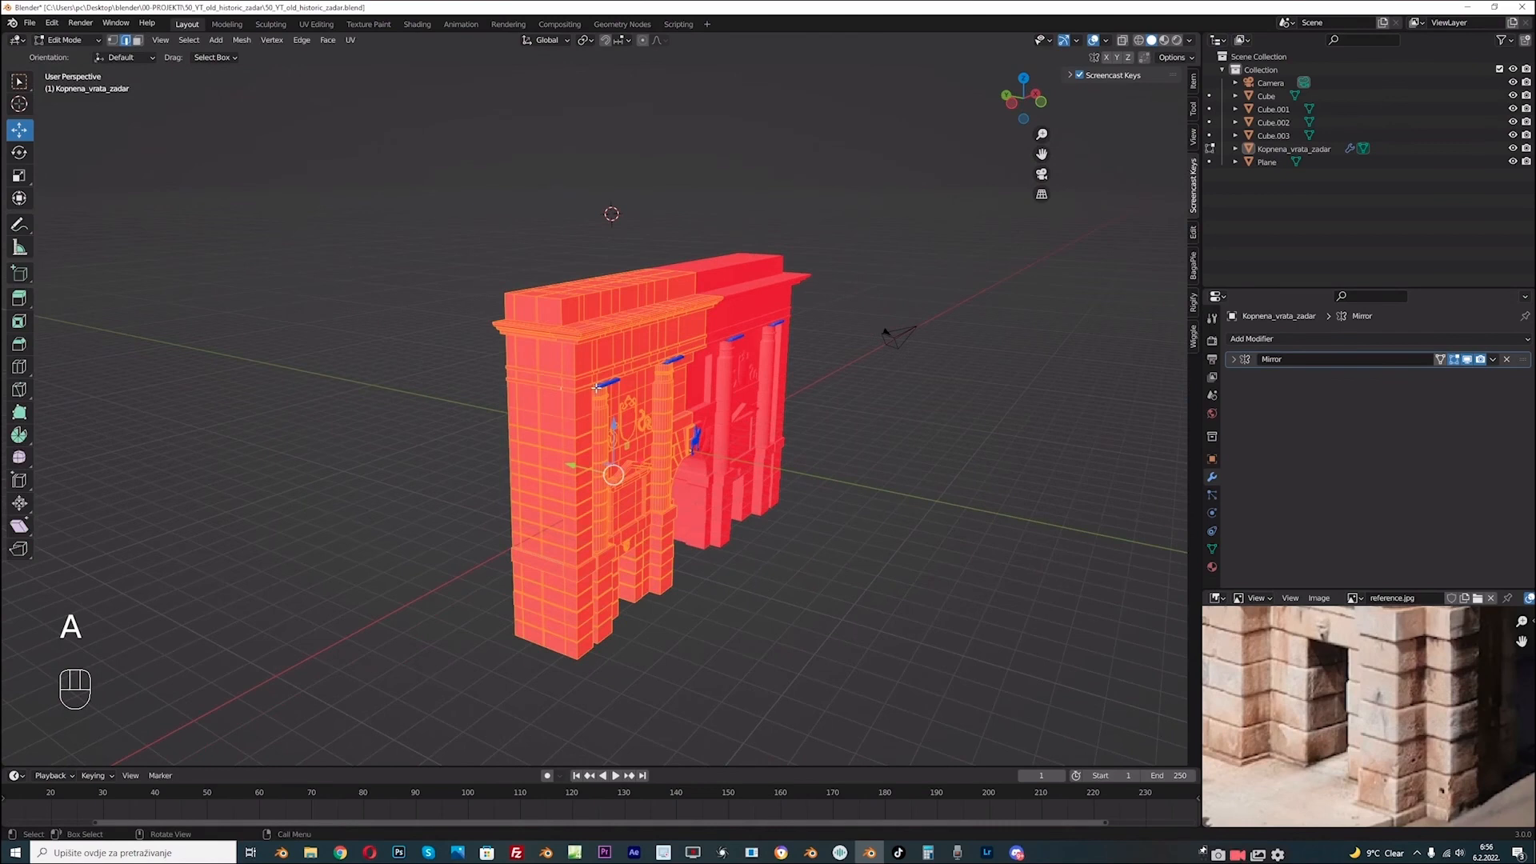
pyautogui.press('F3')
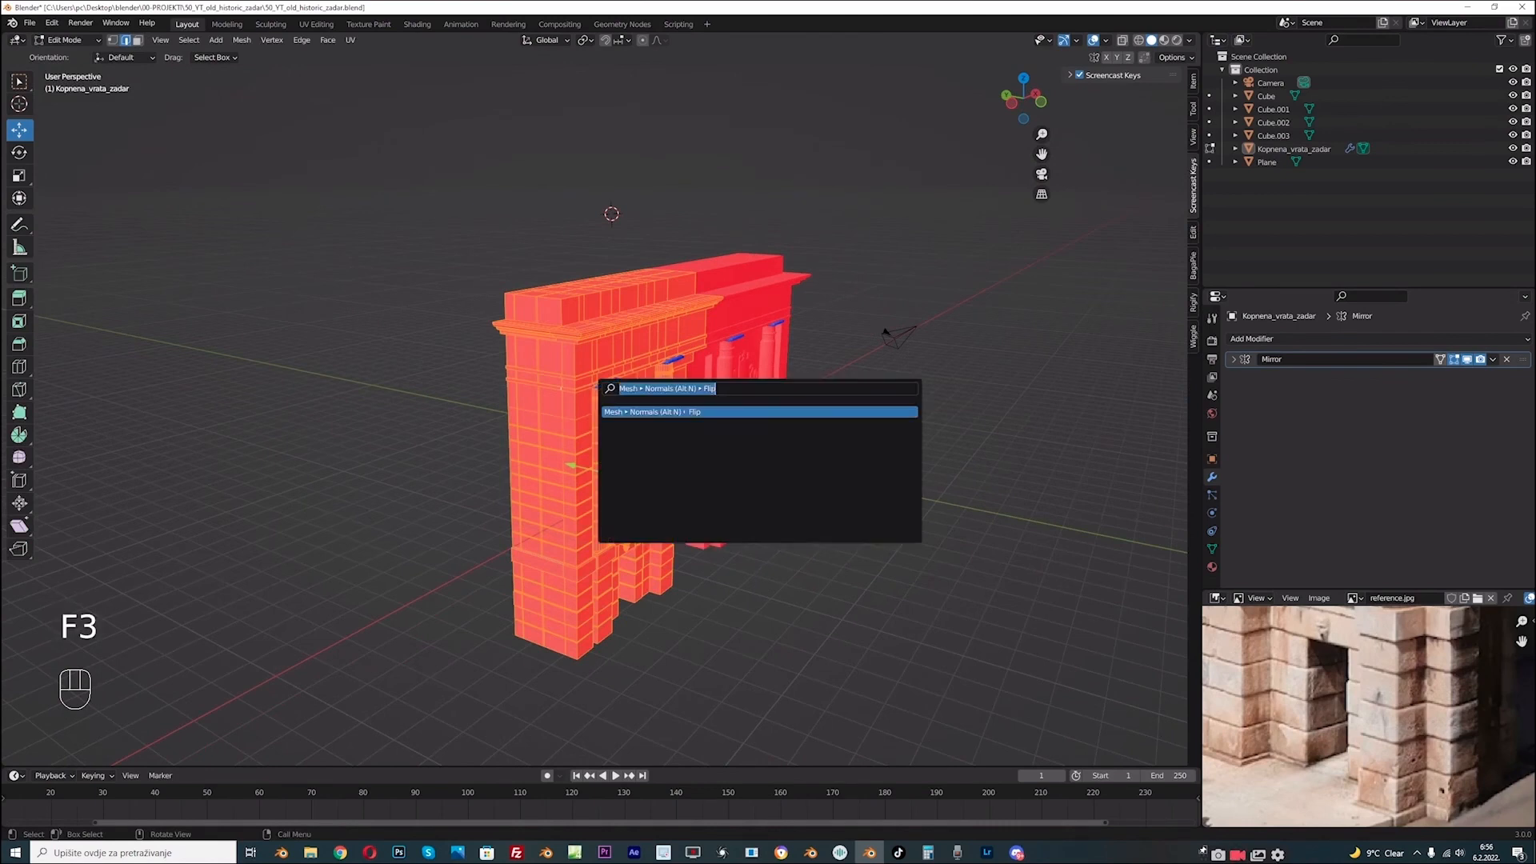
pyautogui.write('re')
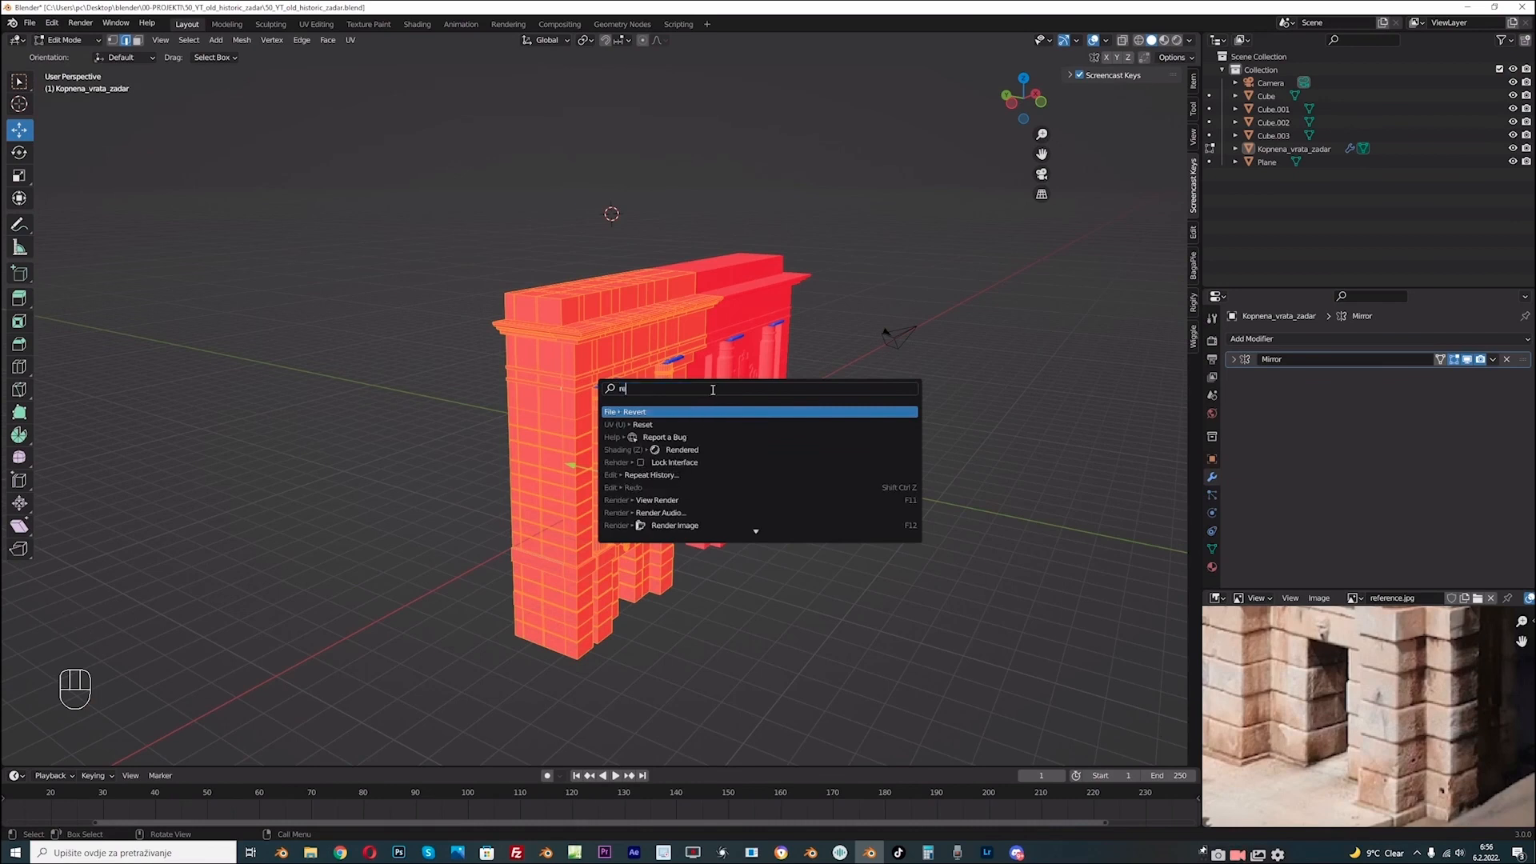
pyautogui.write('al')
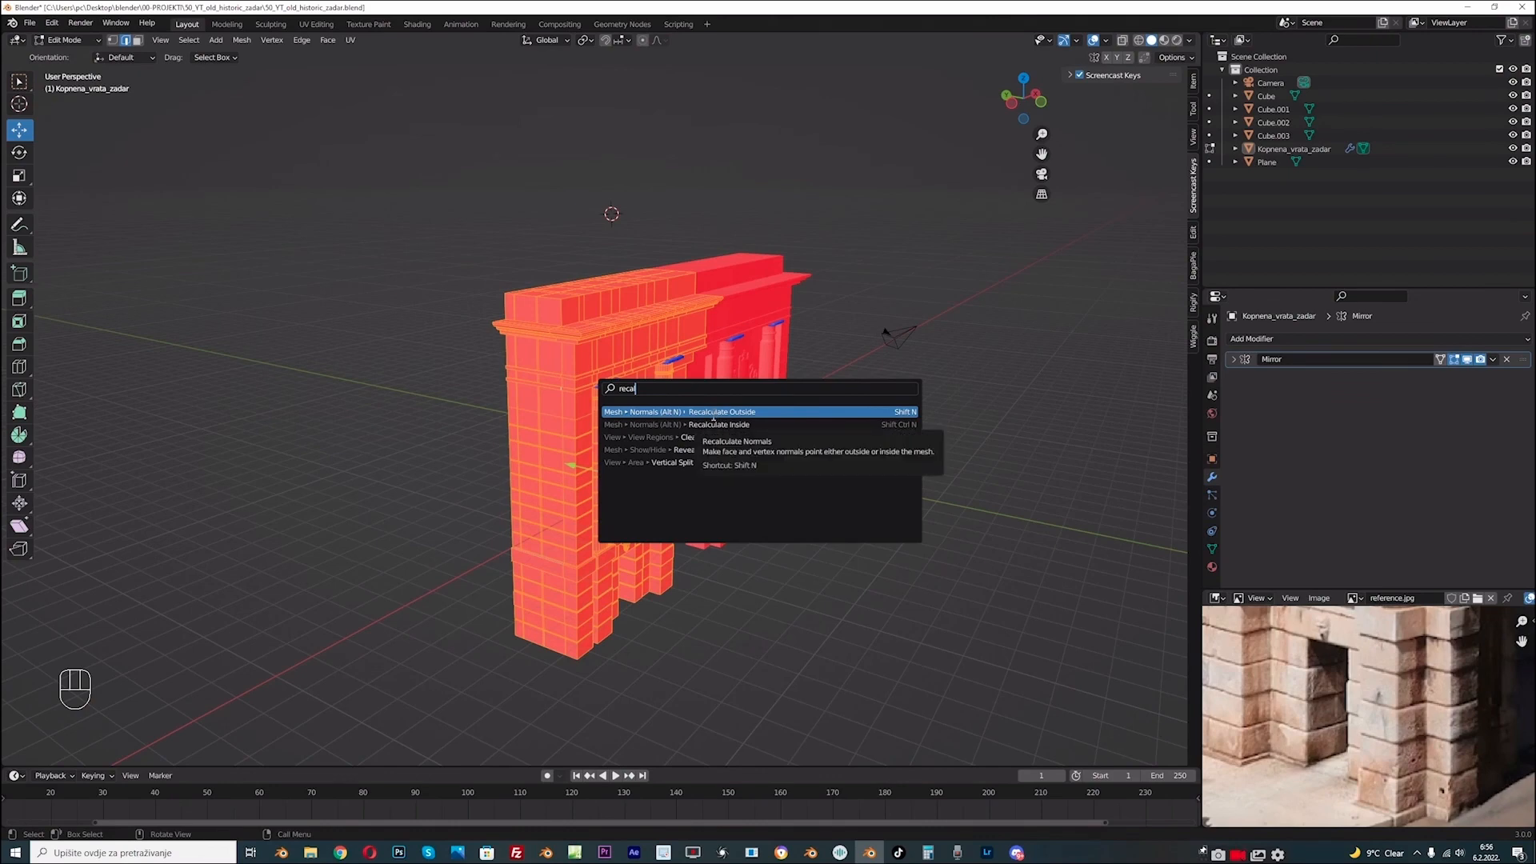
pyautogui.press('Return')
pyautogui.moveTo(713, 418); pyautogui.dragTo(629, 405, button='middle')
pyautogui.moveTo(349, 425); pyautogui.dragTo(497, 404, button='middle')
pyautogui.click(66, 42)
pyautogui.click(75, 55)
# - Turn off the Face Orientation overlay and preview the gate in rendered shading
pyautogui.moveTo(665, 327); pyautogui.dragTo(683, 340, button='middle')
pyautogui.click(1105, 40)
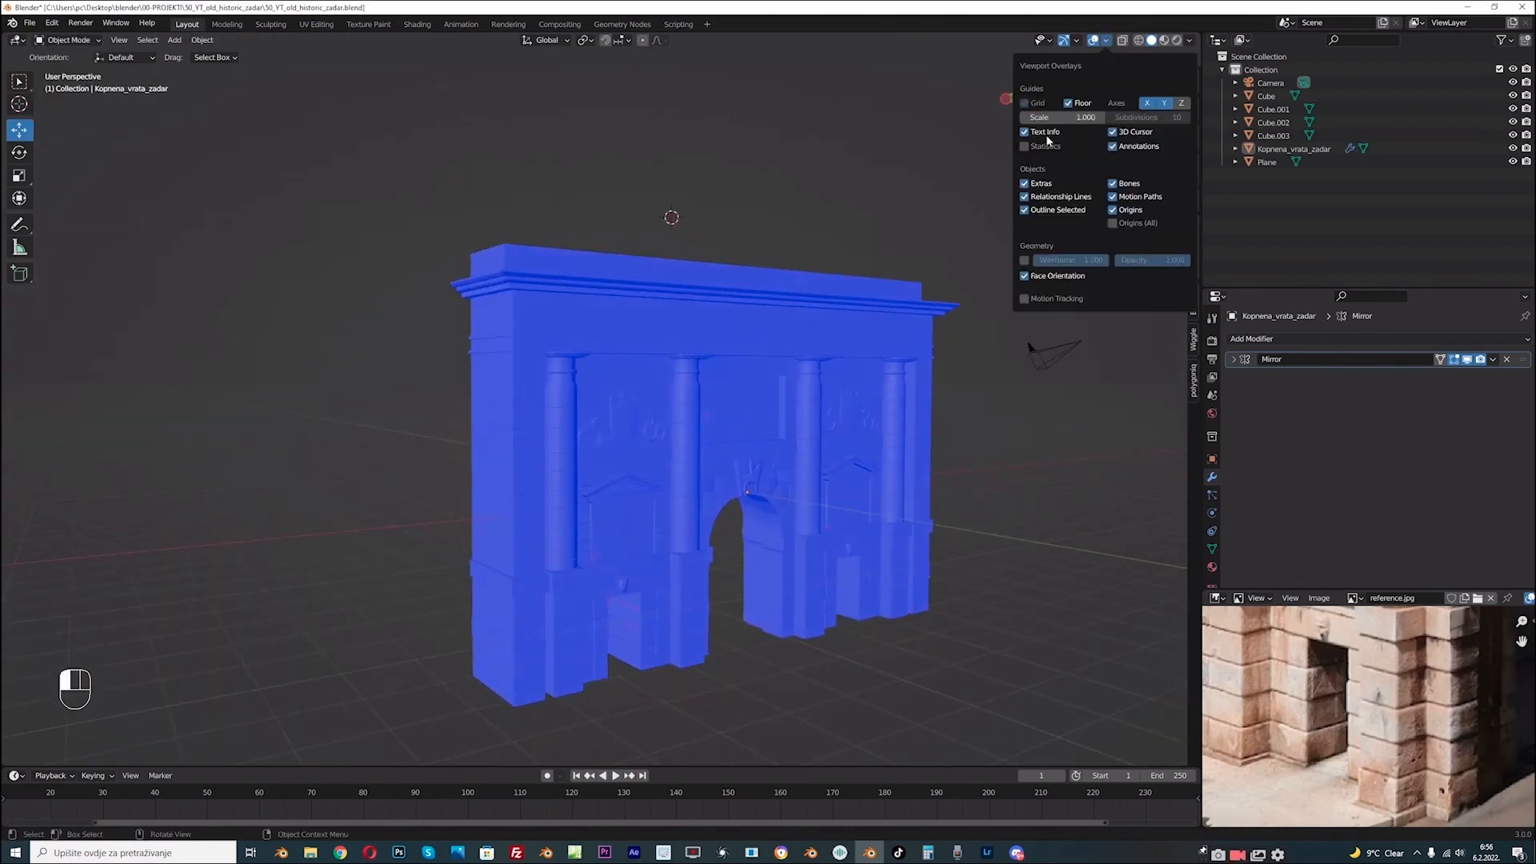
pyautogui.click(1025, 276)
pyautogui.click(1177, 40)
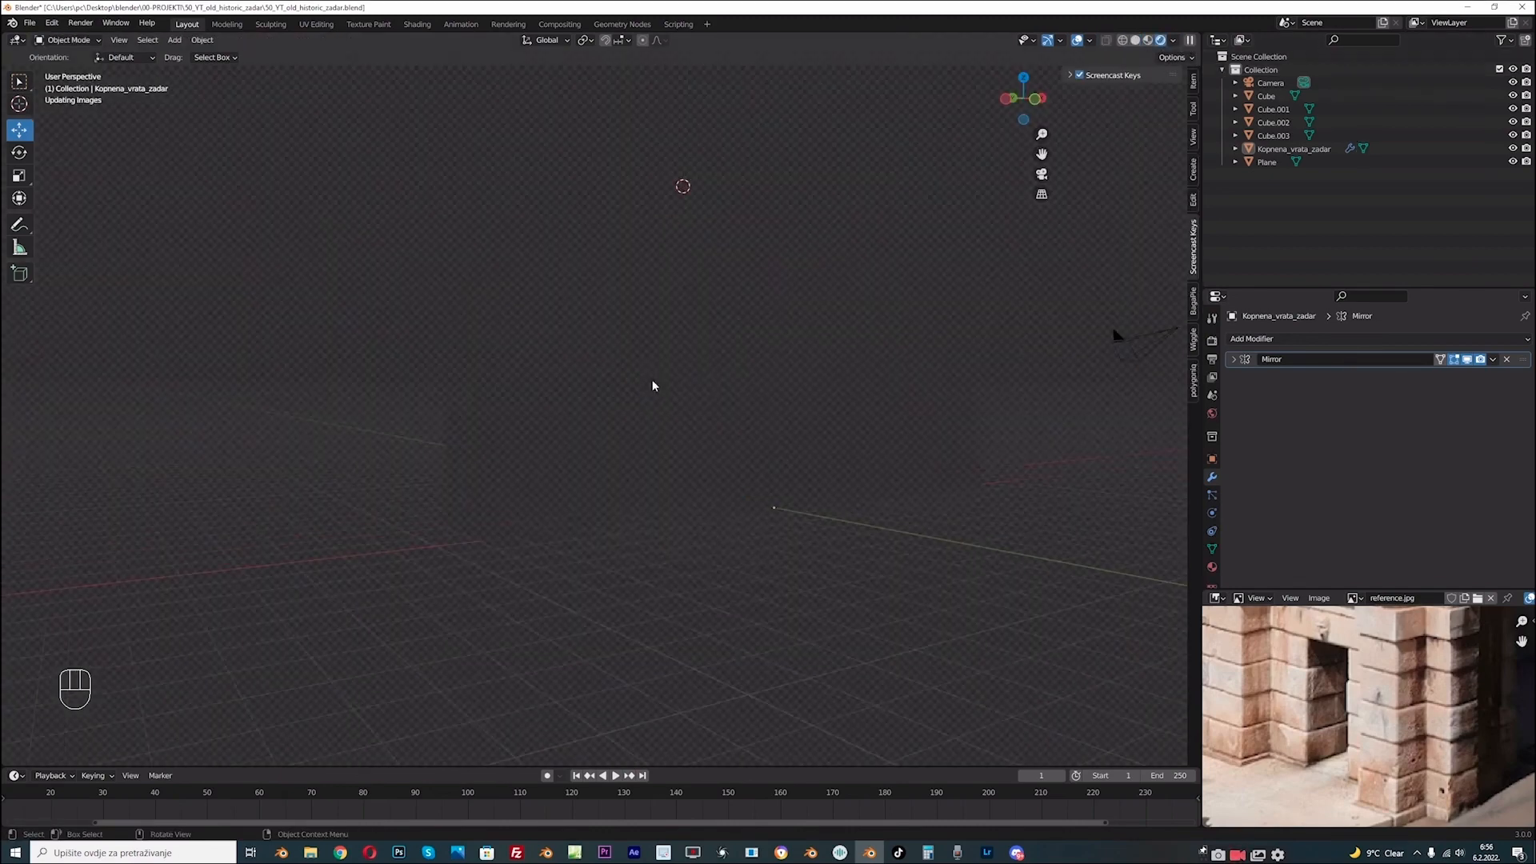
pyautogui.moveTo(647, 379); pyautogui.dragTo(800, 371, button='middle')
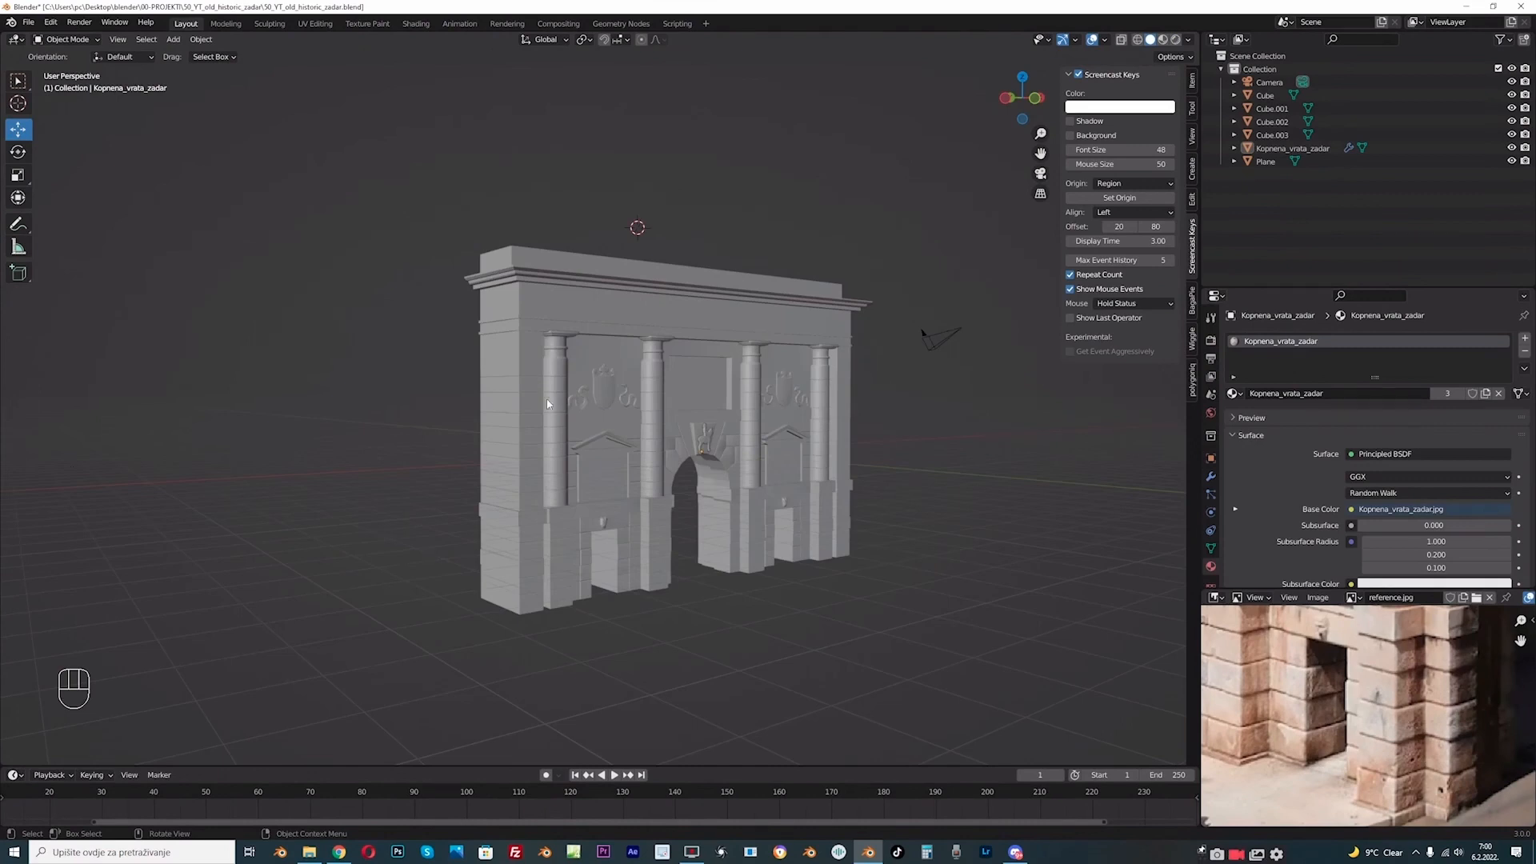
# - Select the camera and move it in top view in front of the gate's left end, to about X -19 m, Y -15.1 m
pyautogui.moveTo(1040, 153); pyautogui.dragTo(995, 179)
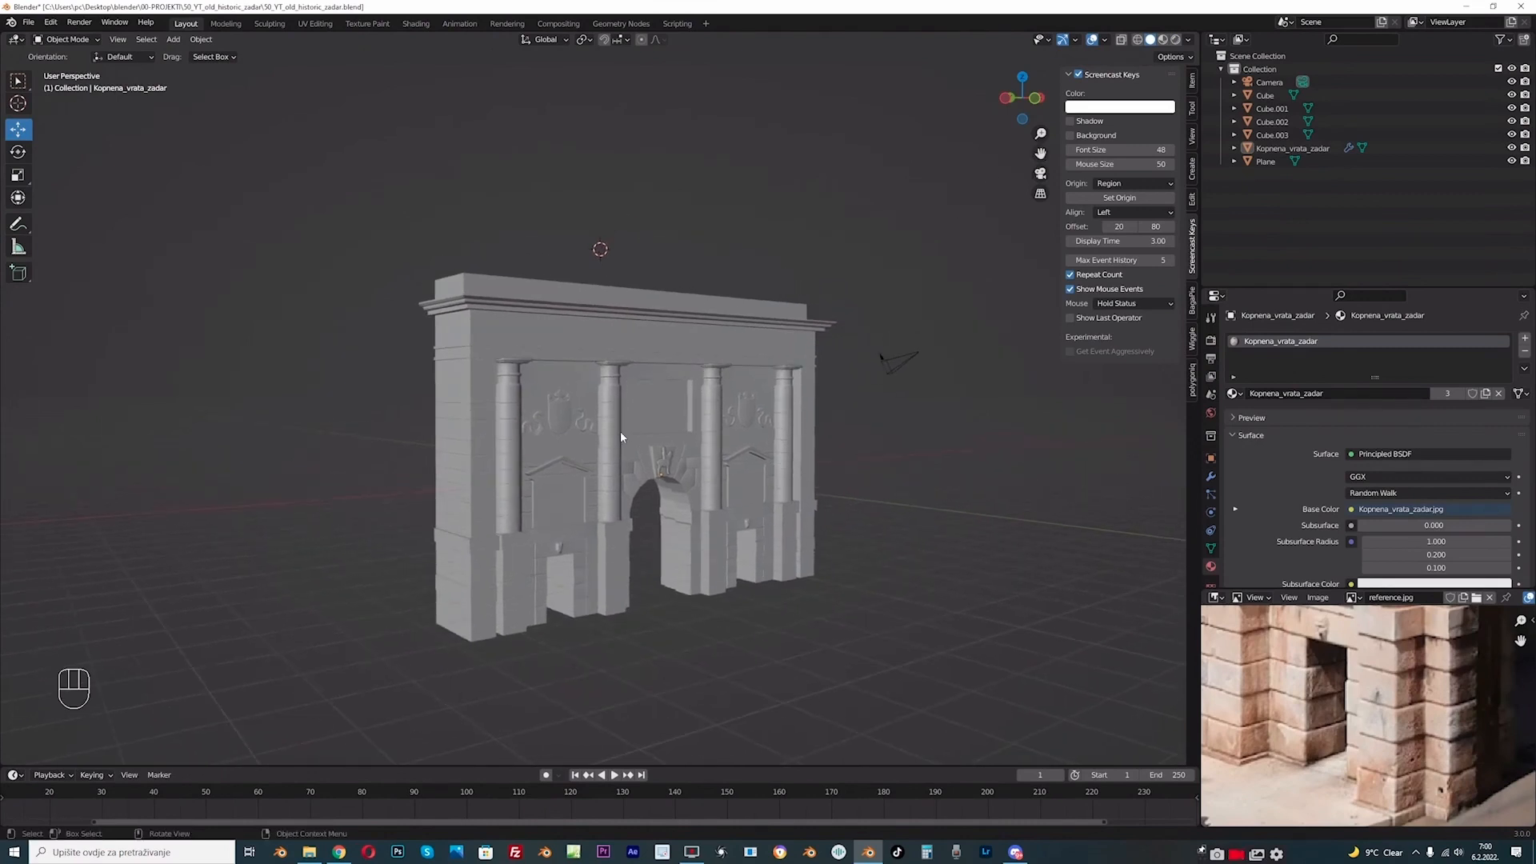
pyautogui.click(621, 436)
pyautogui.click(866, 464)
pyautogui.moveTo(866, 466); pyautogui.dragTo(837, 396, button='middle')
pyautogui.click(837, 392)
pyautogui.press('KP_7')
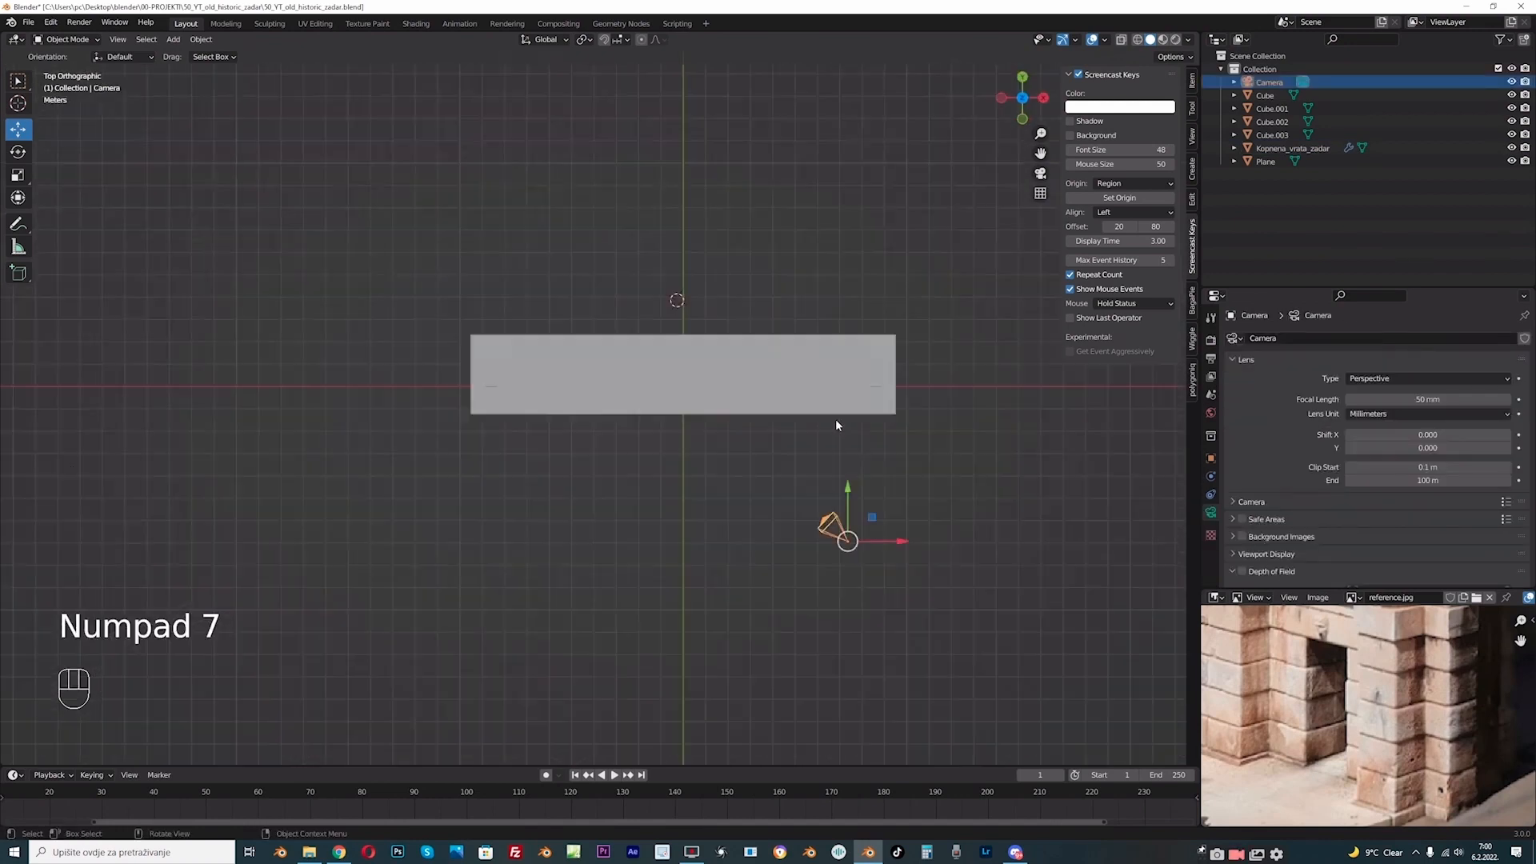
pyautogui.moveTo(785, 488); pyautogui.dragTo(451, 552)
pyautogui.moveTo(401, 504); pyautogui.dragTo(401, 542)
pyautogui.moveTo(404, 547); pyautogui.dragTo(473, 483, button='middle')
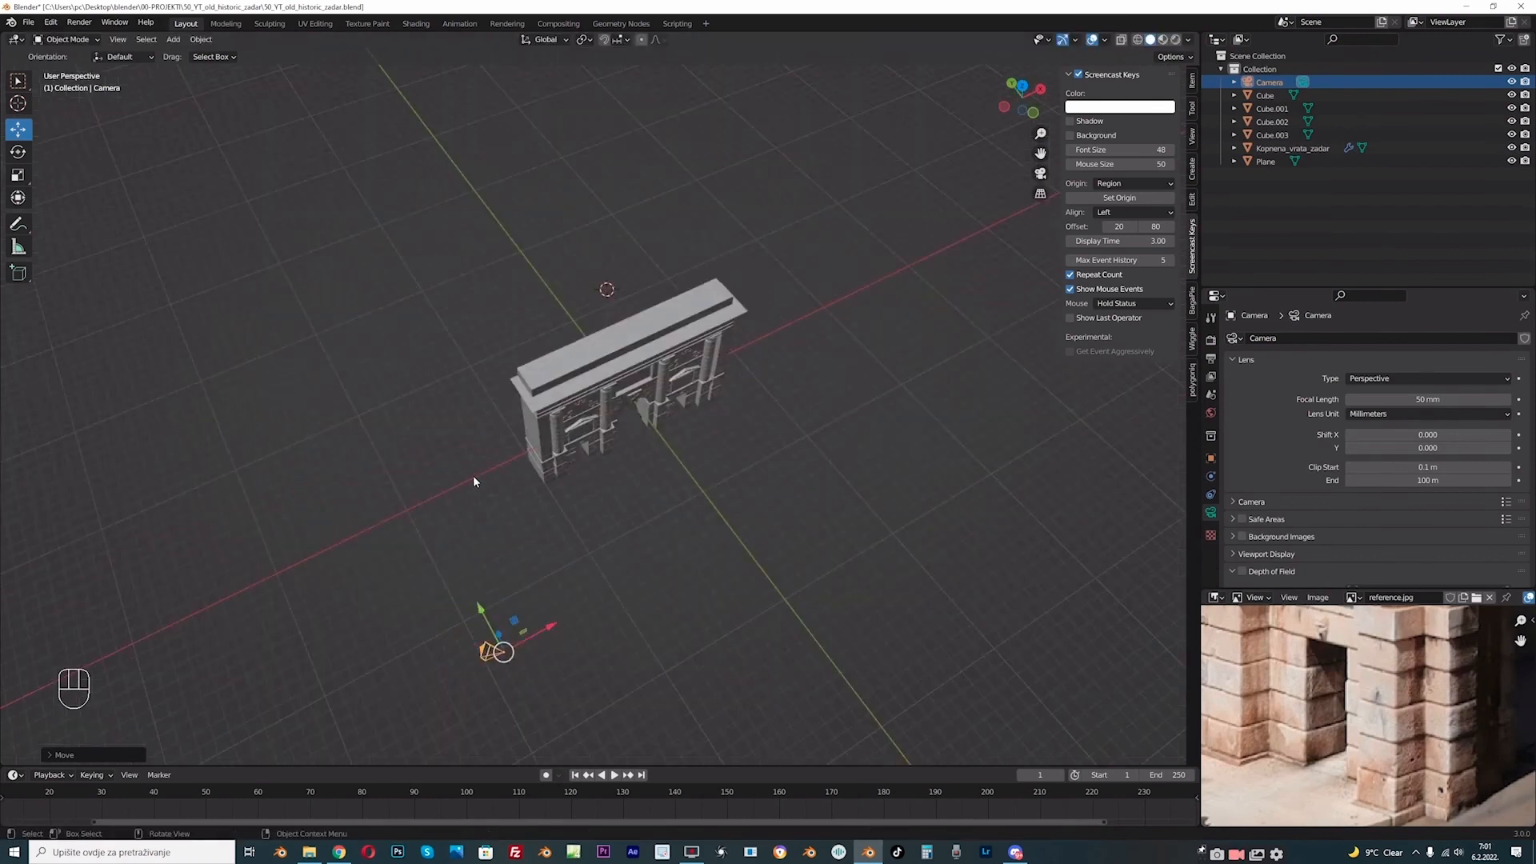
# - Lower the camera in front view to about Z -4.14 m and set its X rotation to 90°
pyautogui.press('KP_1')
pyautogui.moveTo(403, 332); pyautogui.dragTo(370, 450)
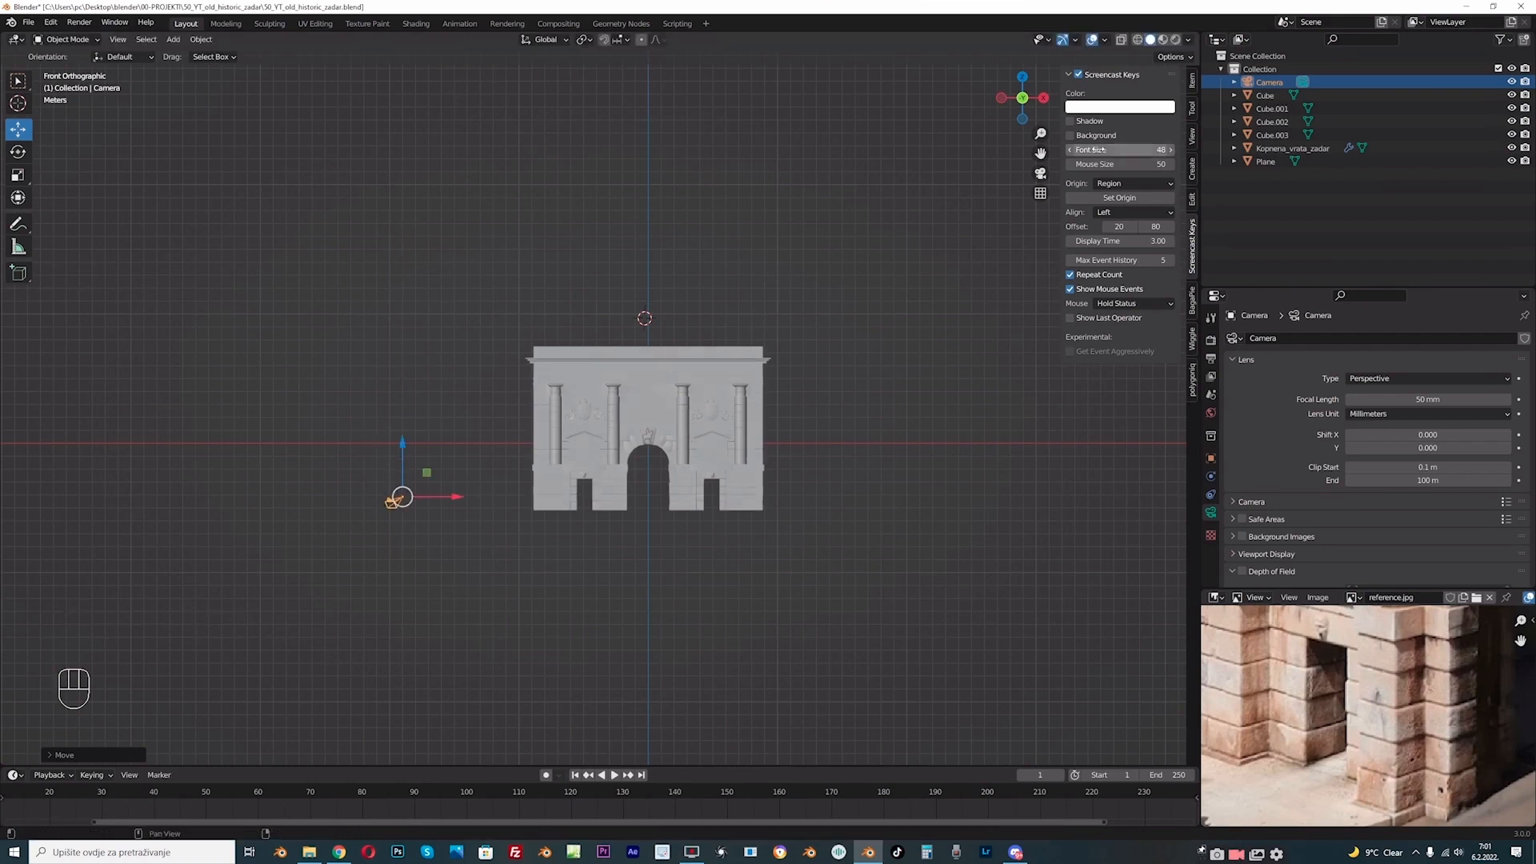
pyautogui.click(1191, 81)
pyautogui.click(1125, 159)
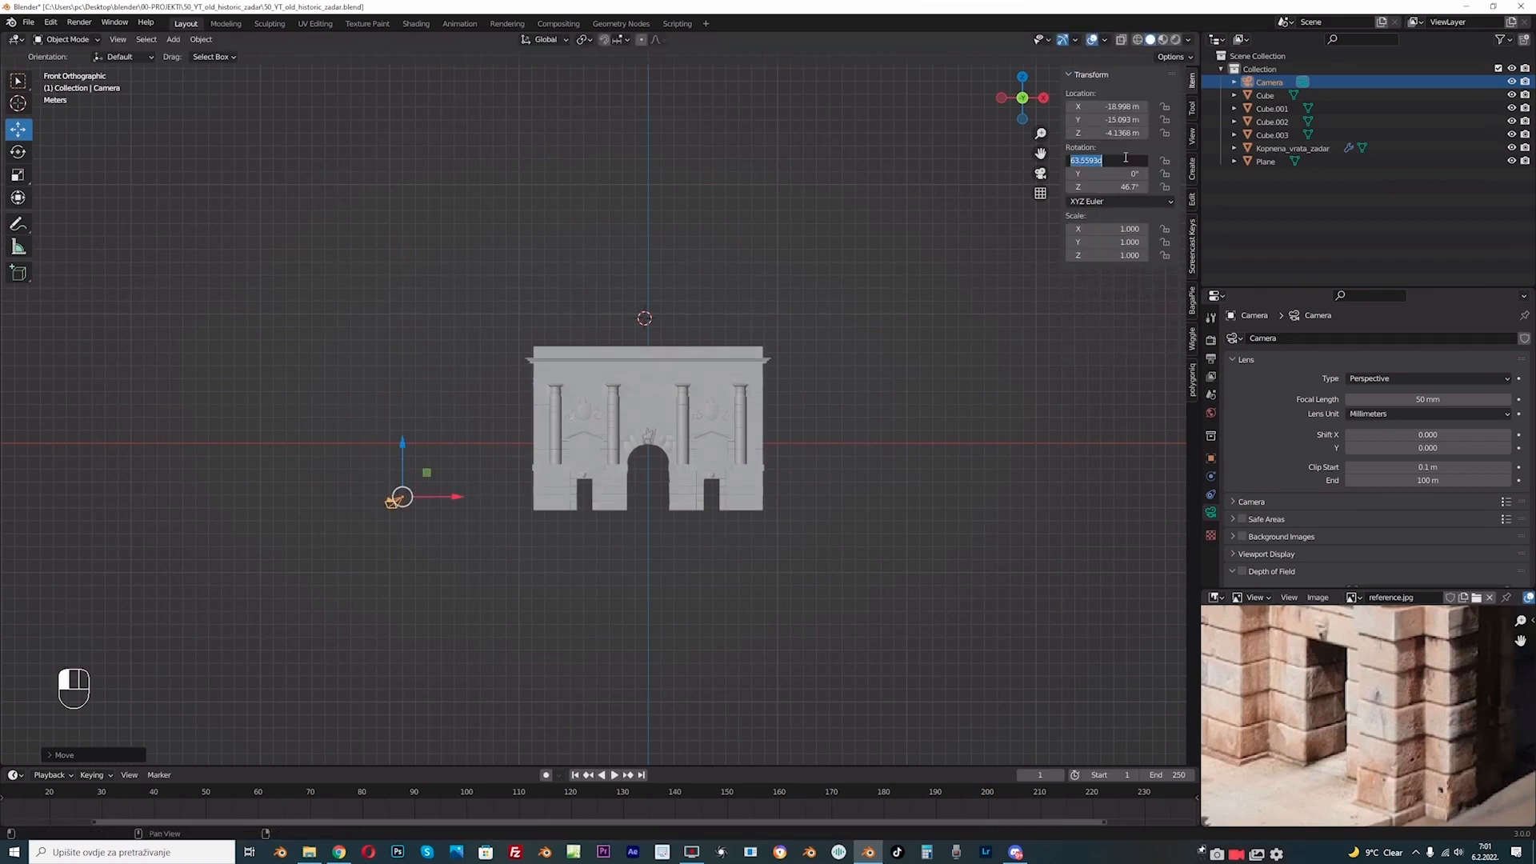
pyautogui.write('90')
pyautogui.press('Return')
# - Turn the camera toward the gate by setting its Z rotation to -36.2°
pyautogui.press('KP_0')
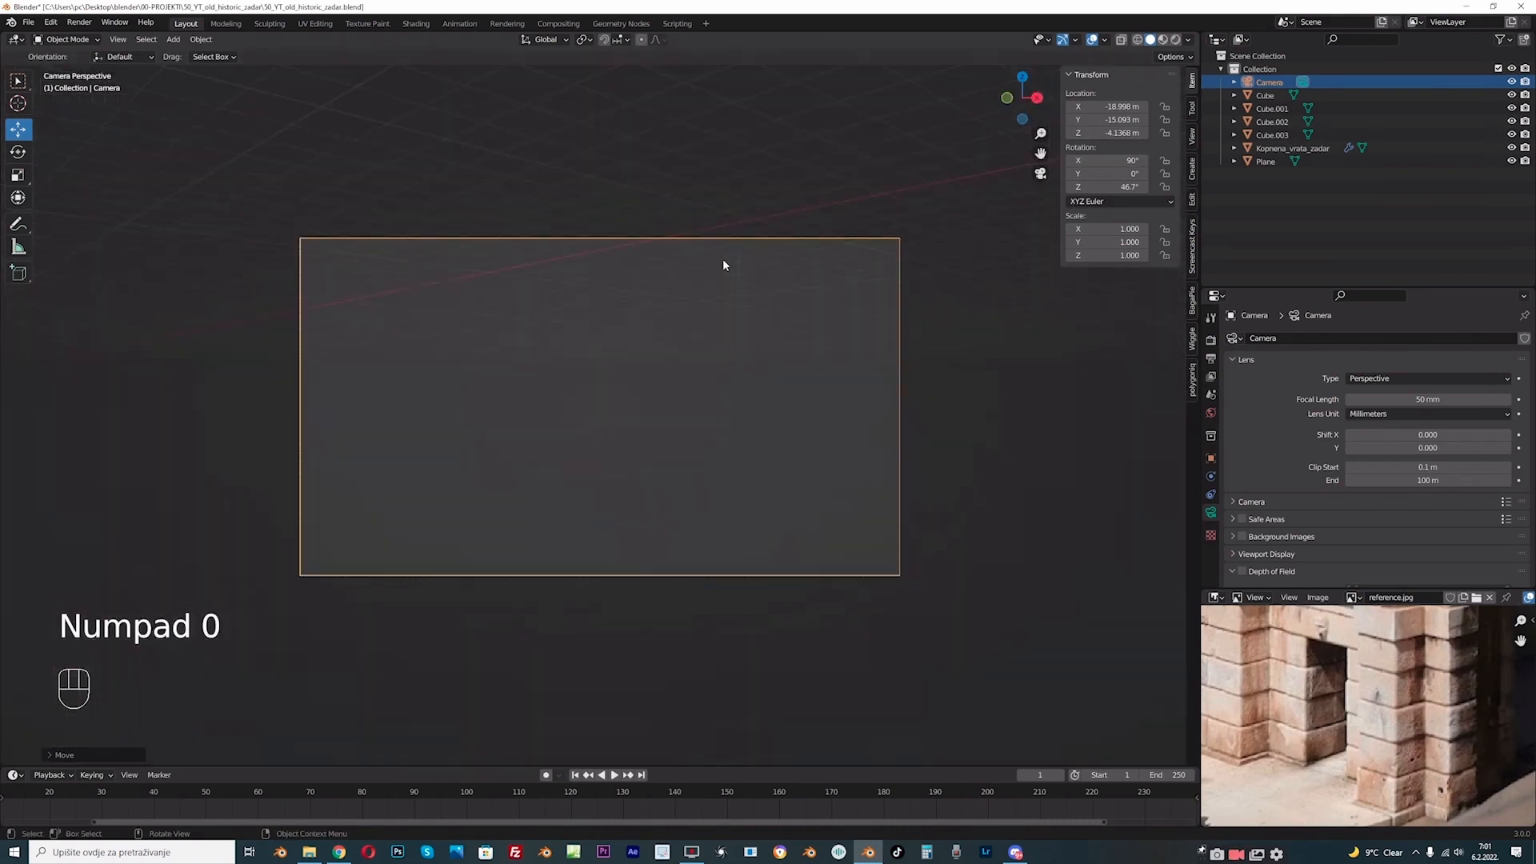
pyautogui.moveTo(1118, 132); pyautogui.dragTo(1120, 133)
pyautogui.press('KP_7')
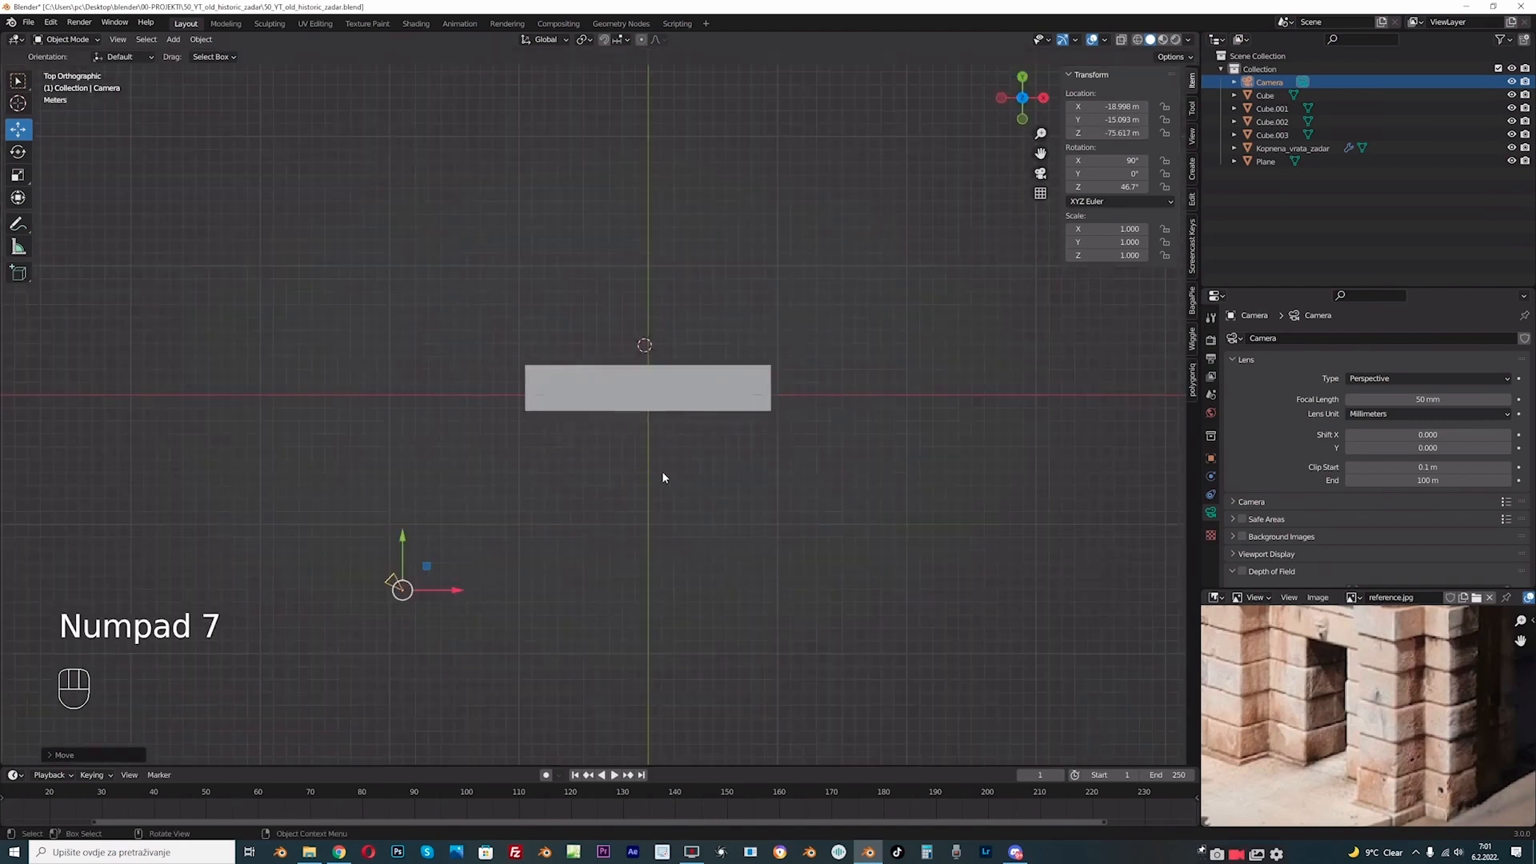
pyautogui.moveTo(1129, 187); pyautogui.dragTo(1124, 186)
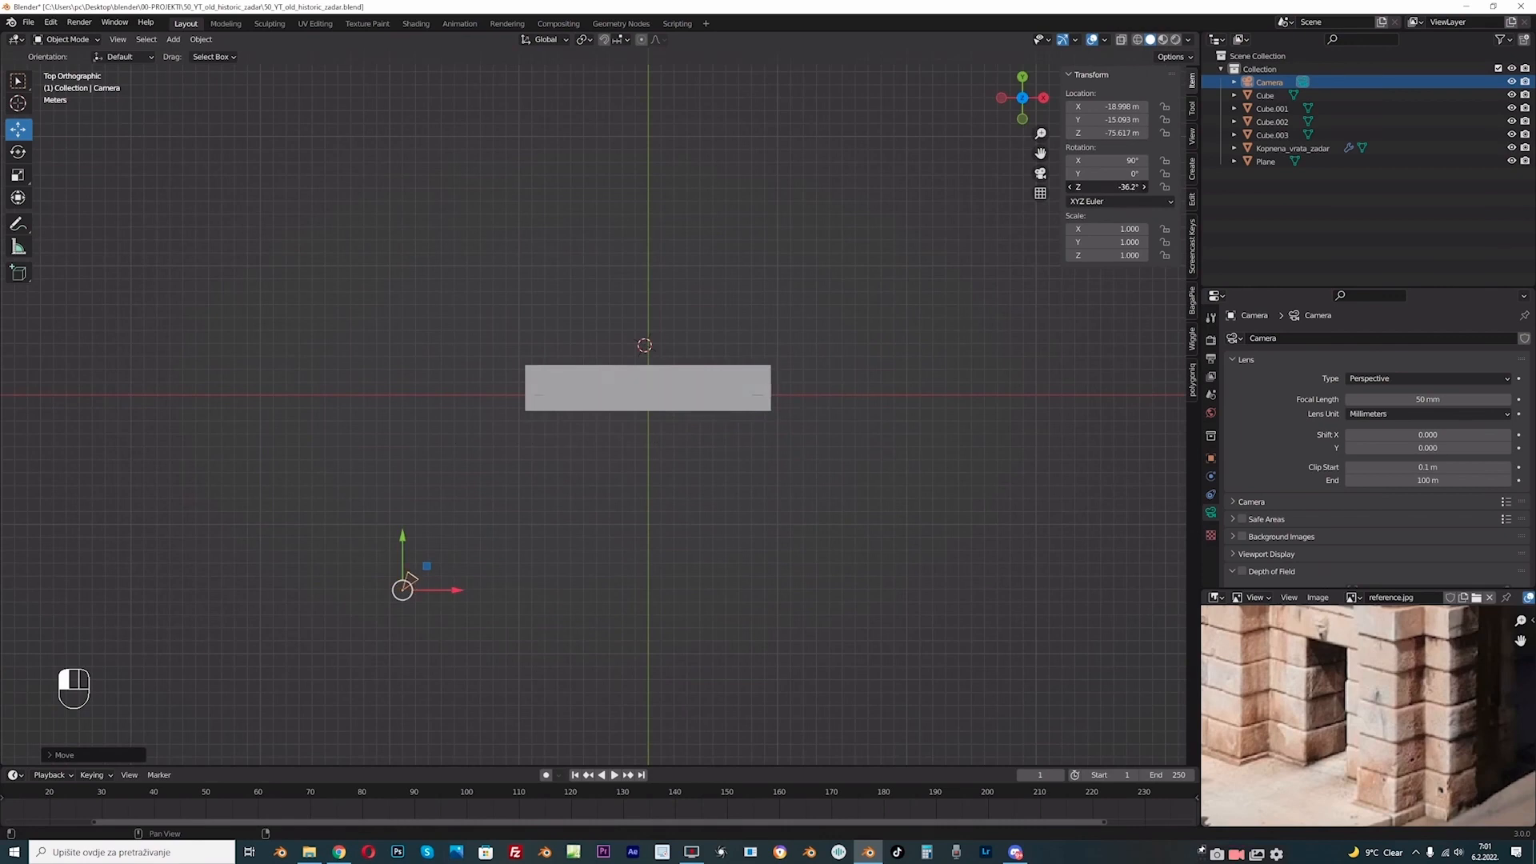
# - Raise the camera to a Z location of about -0.35 m, checking the gate through the camera view
pyautogui.press('KP_1')
pyautogui.scroll(-8, 531, 393)
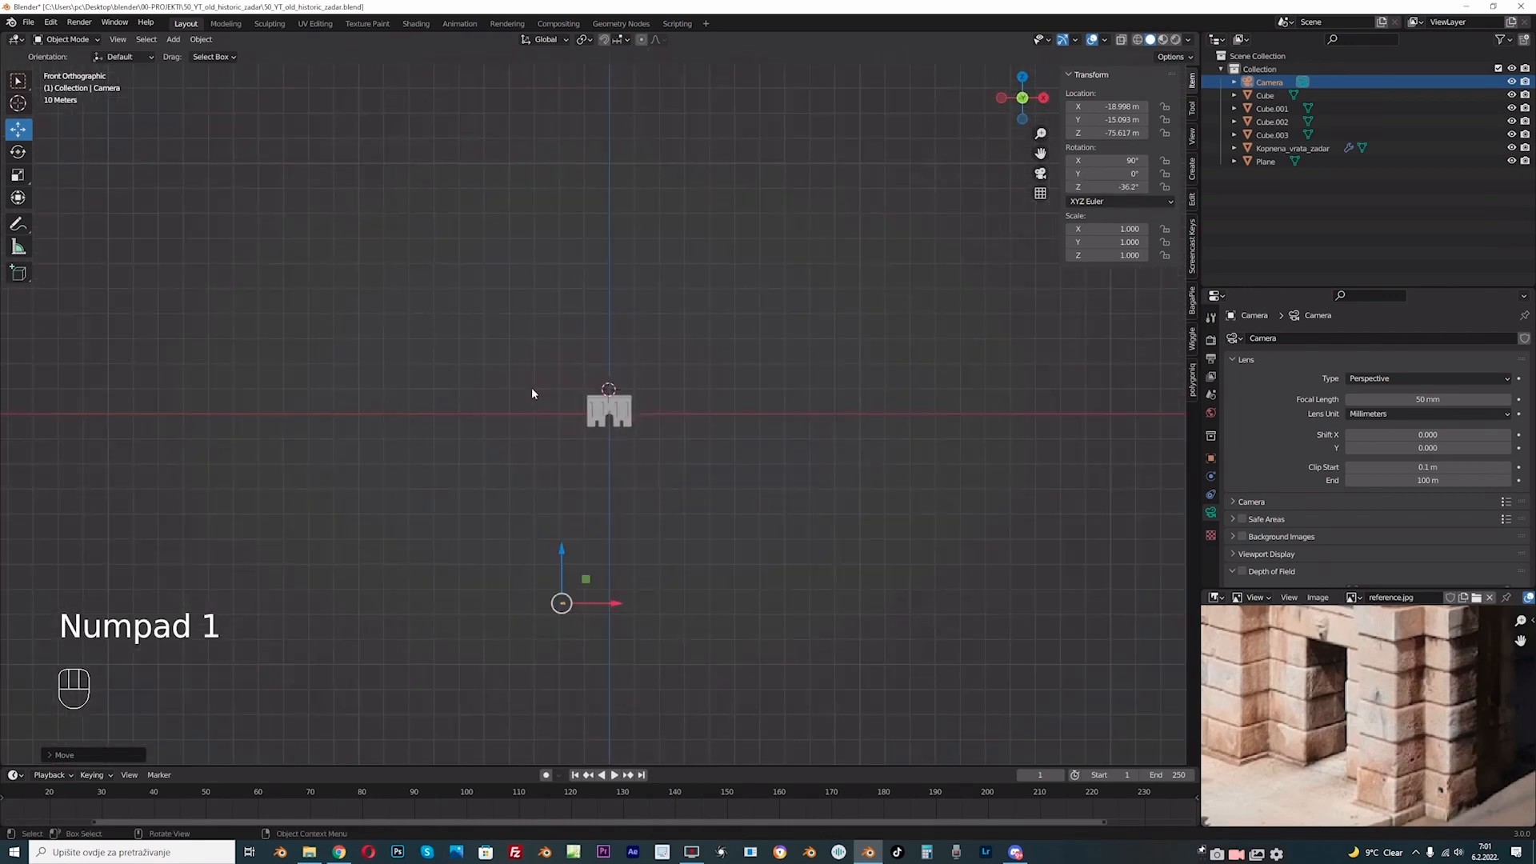
pyautogui.moveTo(558, 548); pyautogui.dragTo(562, 392)
pyautogui.scroll(8, 474, 491)
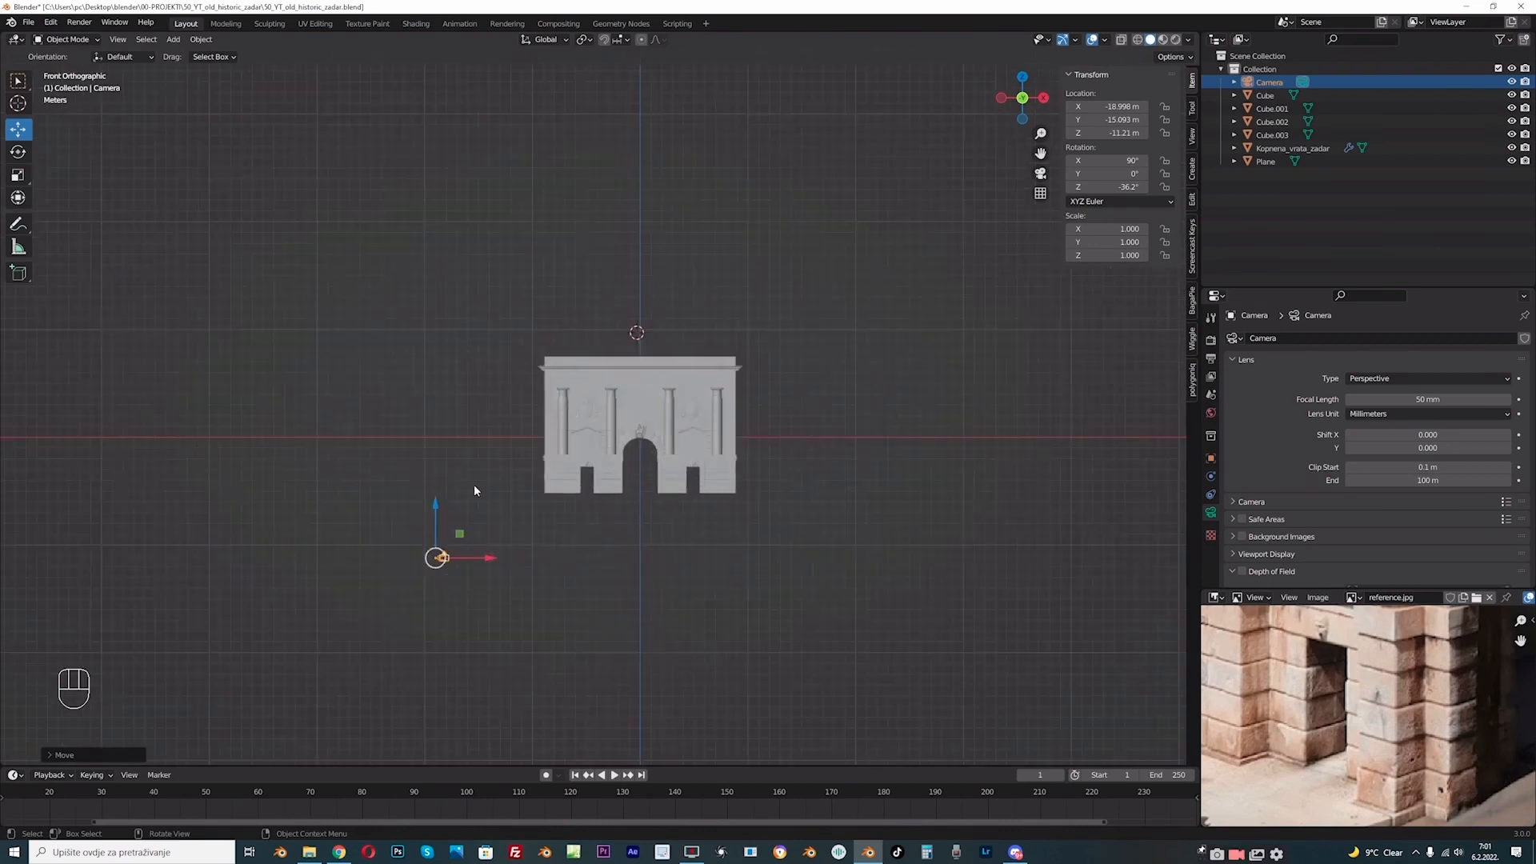
pyautogui.moveTo(436, 510); pyautogui.dragTo(435, 425)
pyautogui.press('KP_0')
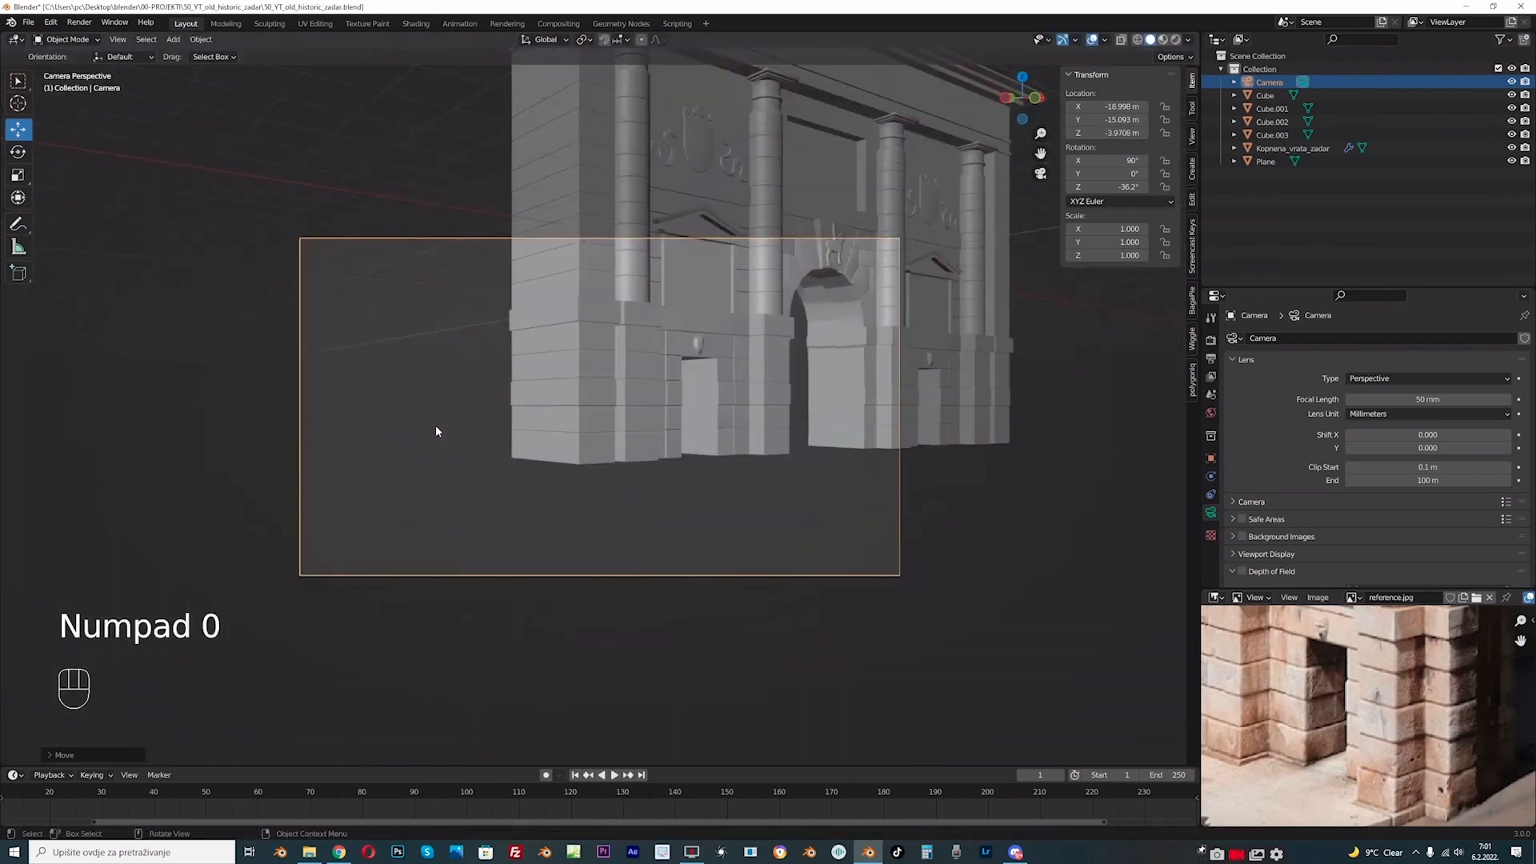
pyautogui.moveTo(1041, 153); pyautogui.dragTo(885, 264)
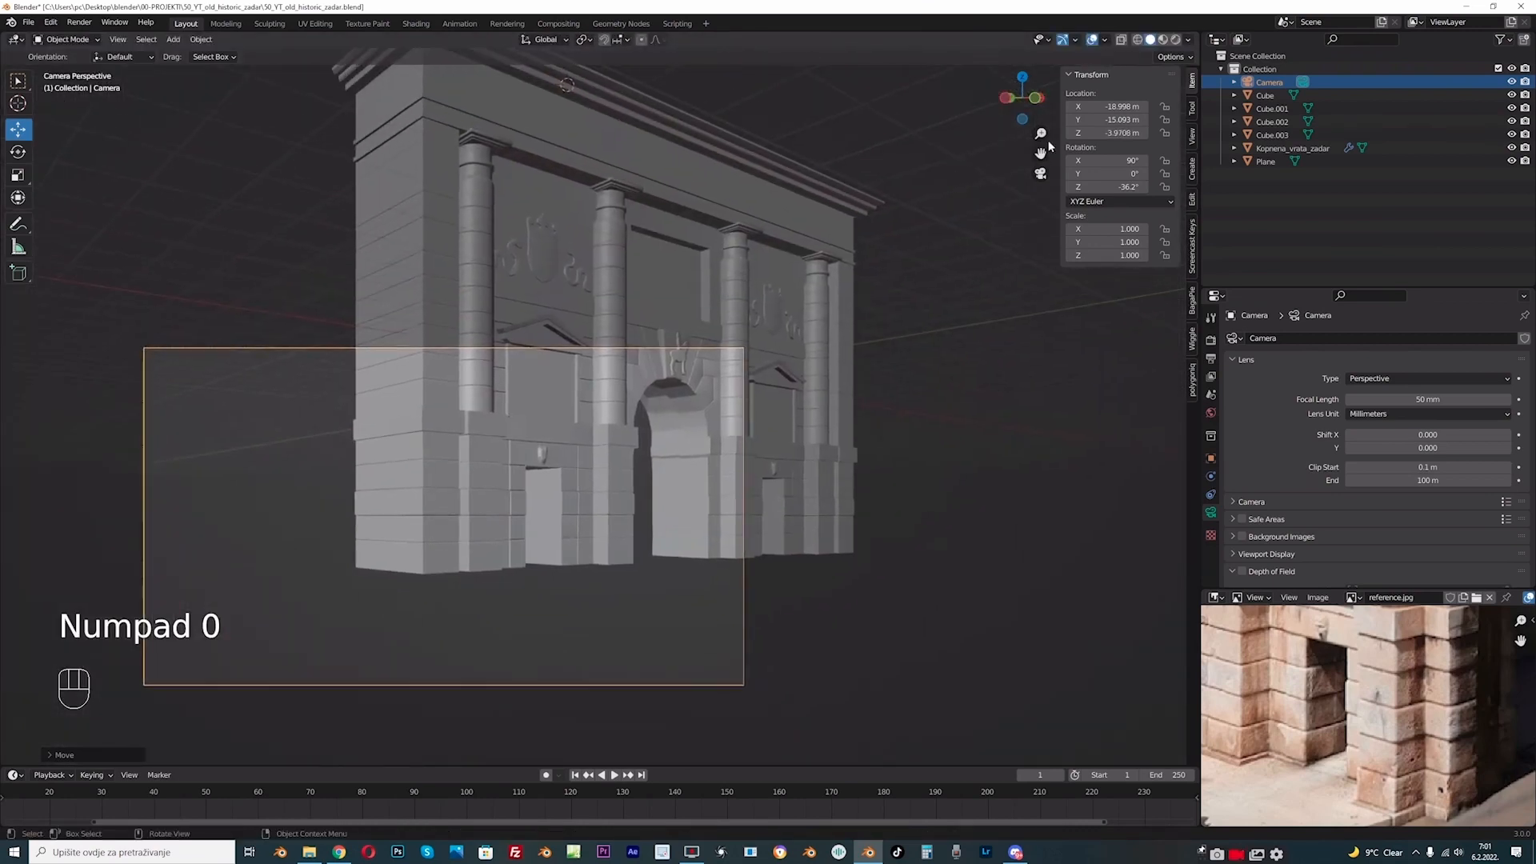
pyautogui.moveTo(1108, 133); pyautogui.dragTo(1398, 134)
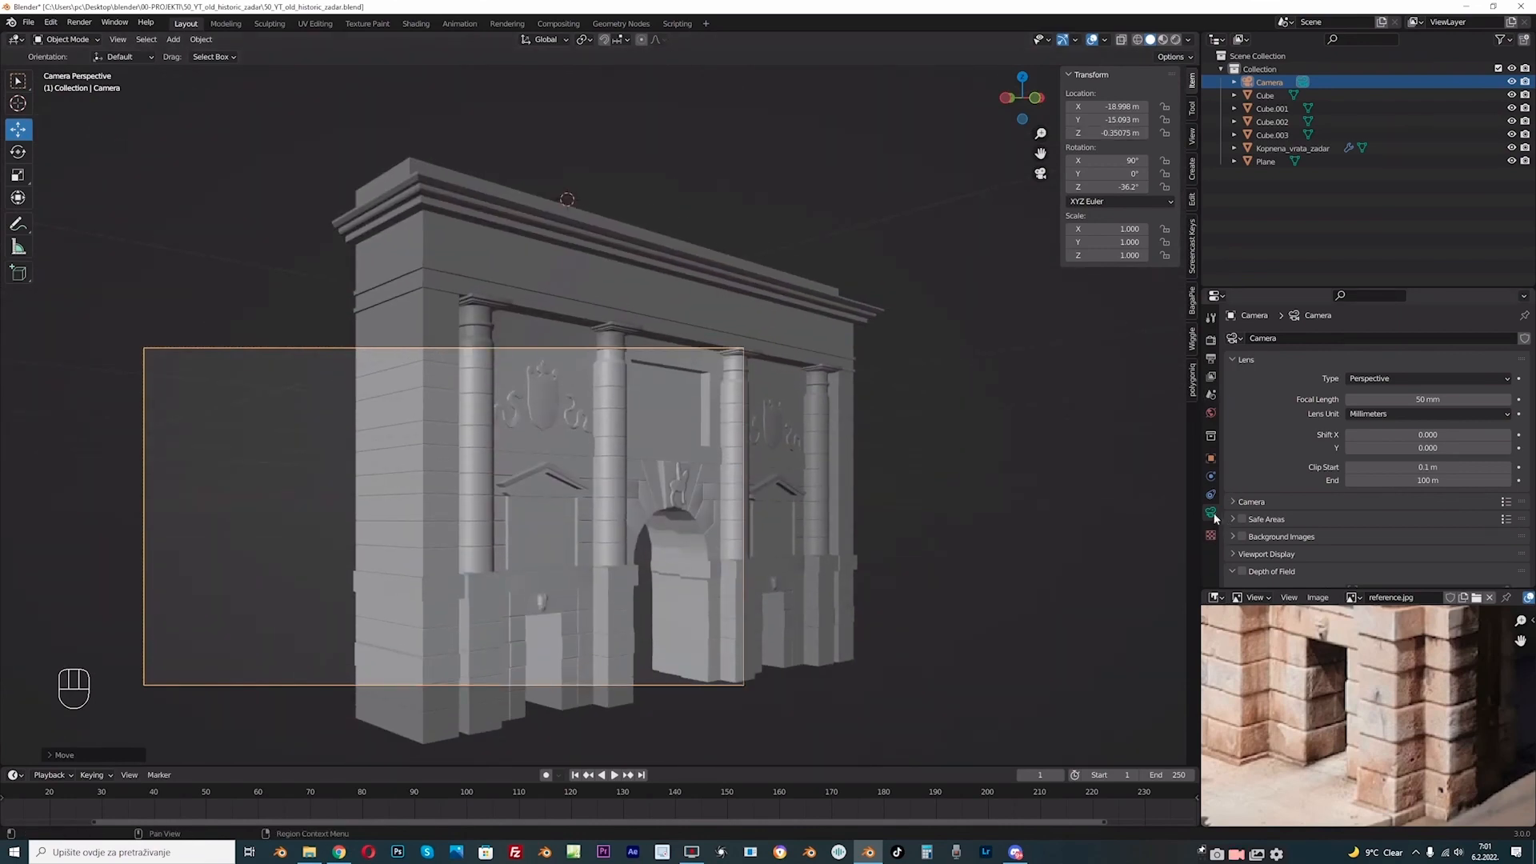
# - Change the camera type to Panoramic with Fisheye Equisolid projection and set the lens to 20
pyautogui.click(1376, 378)
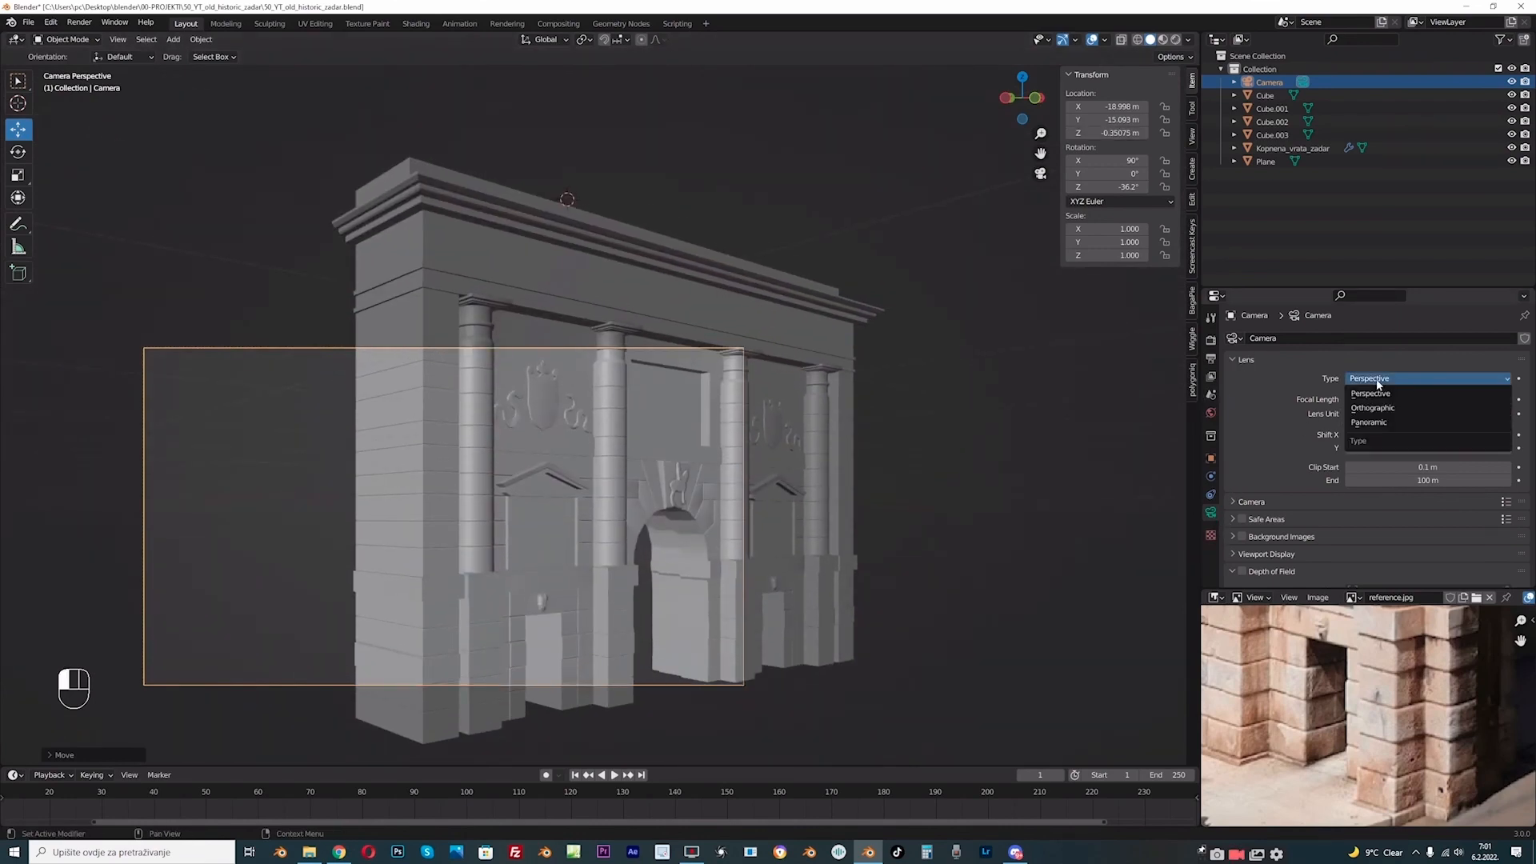
pyautogui.click(1373, 422)
pyautogui.click(1434, 414)
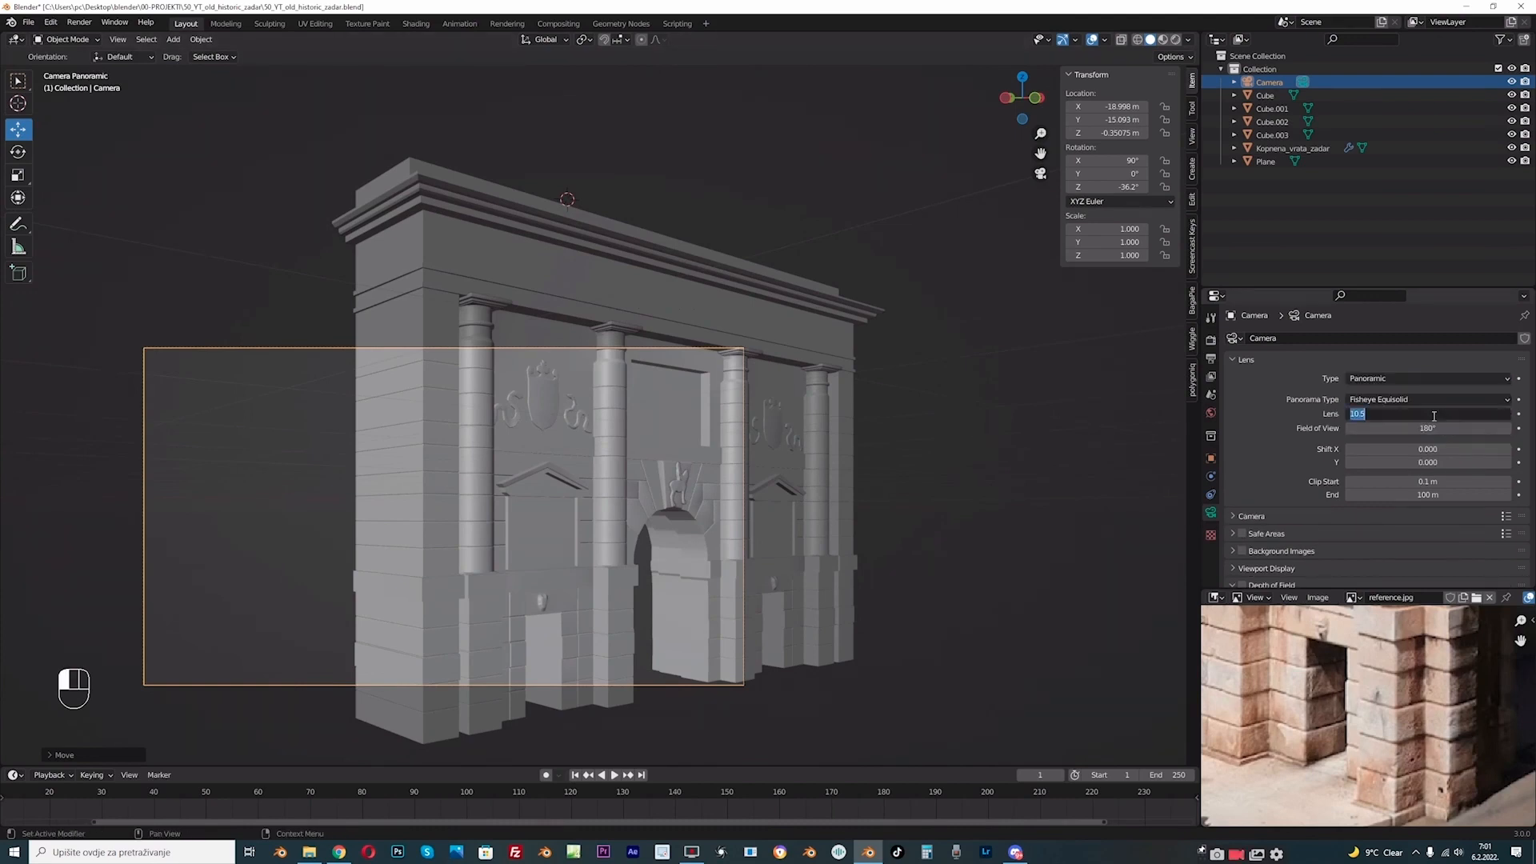
pyautogui.write('20')
pyautogui.press('BackSpace')
pyautogui.press('BackSpace')
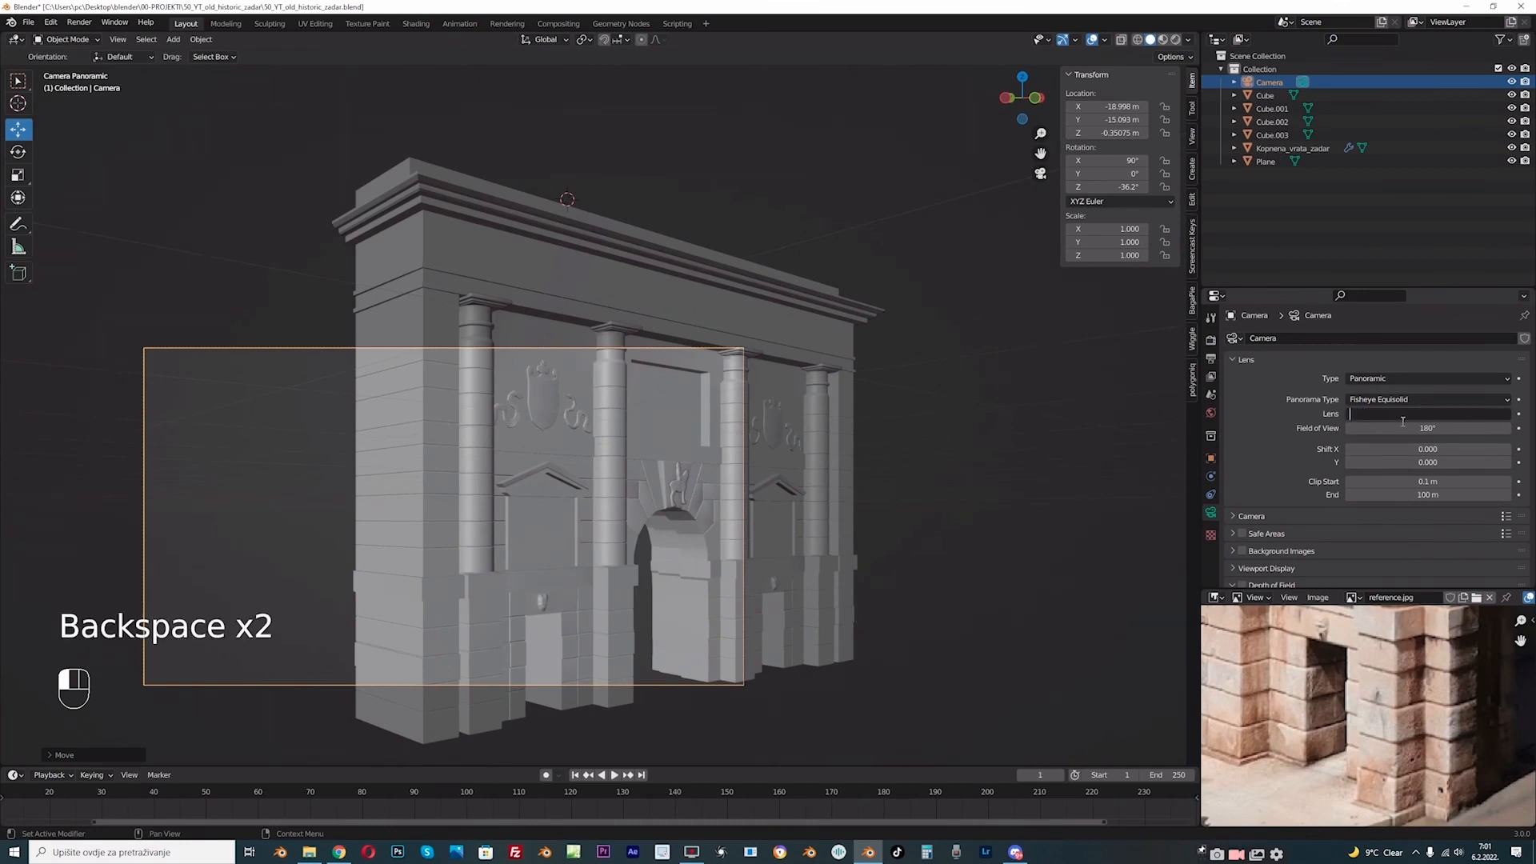
pyautogui.write('20')
pyautogui.press('Return')
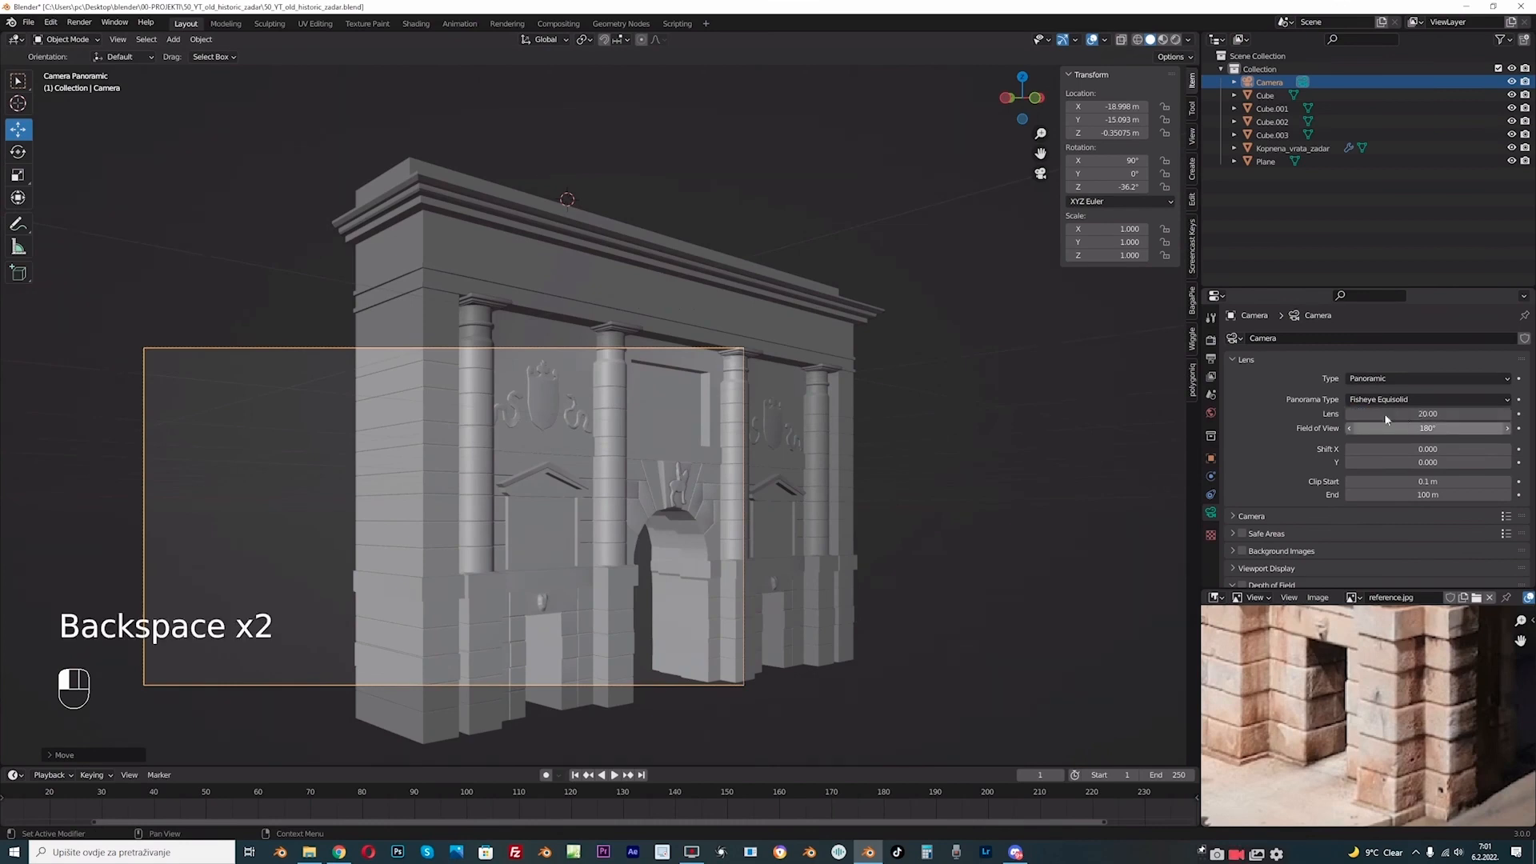
# - Preview the camera view in rendered shading and increase the panoramic lens value through 25 to 35
pyautogui.click(1176, 40)
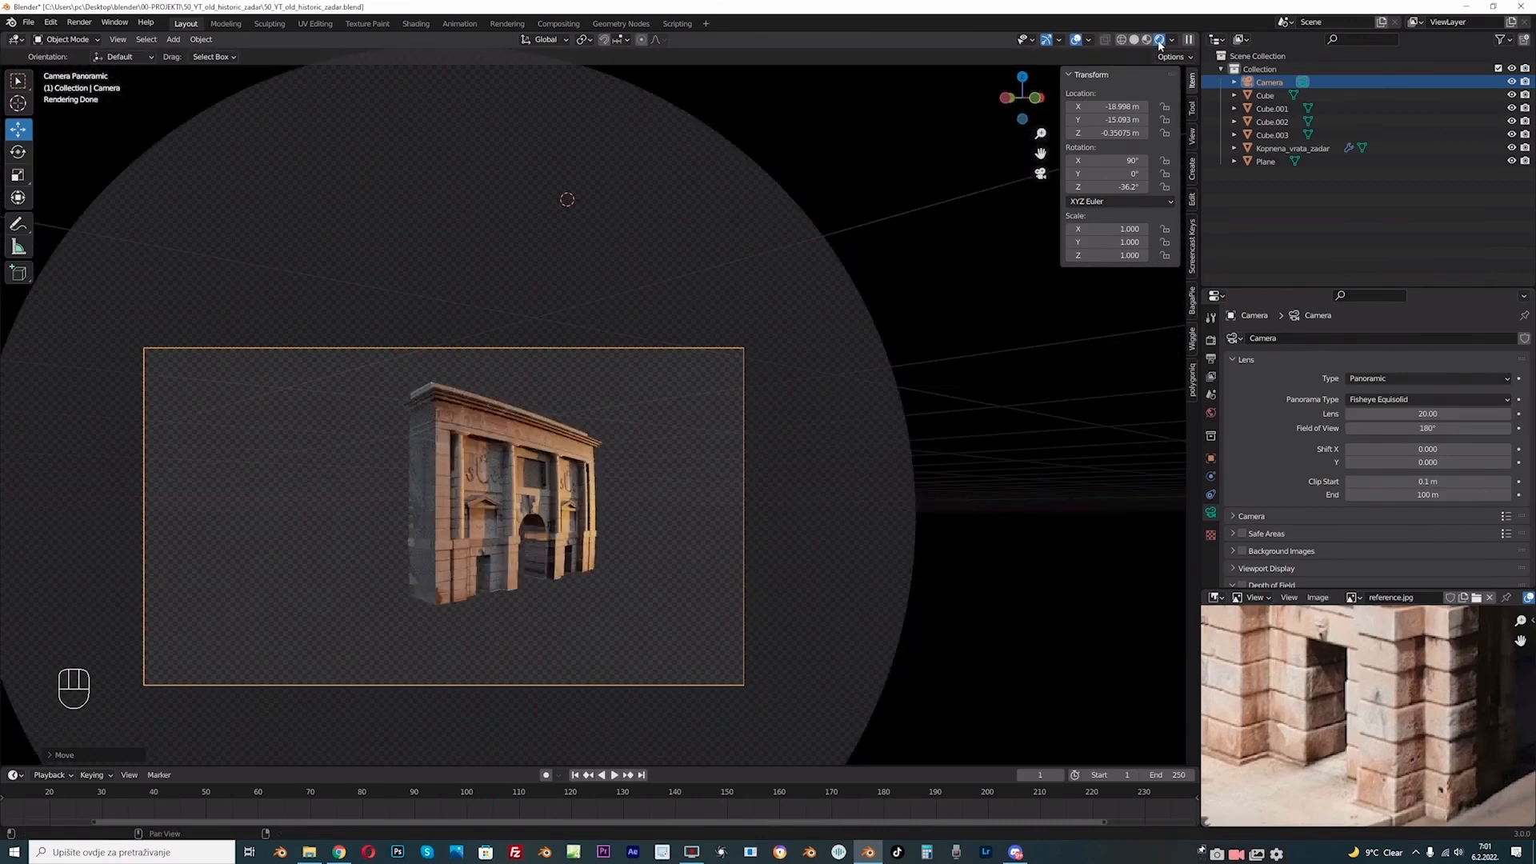
pyautogui.scroll(1, 616, 448)
pyautogui.scroll(-1, 616, 448)
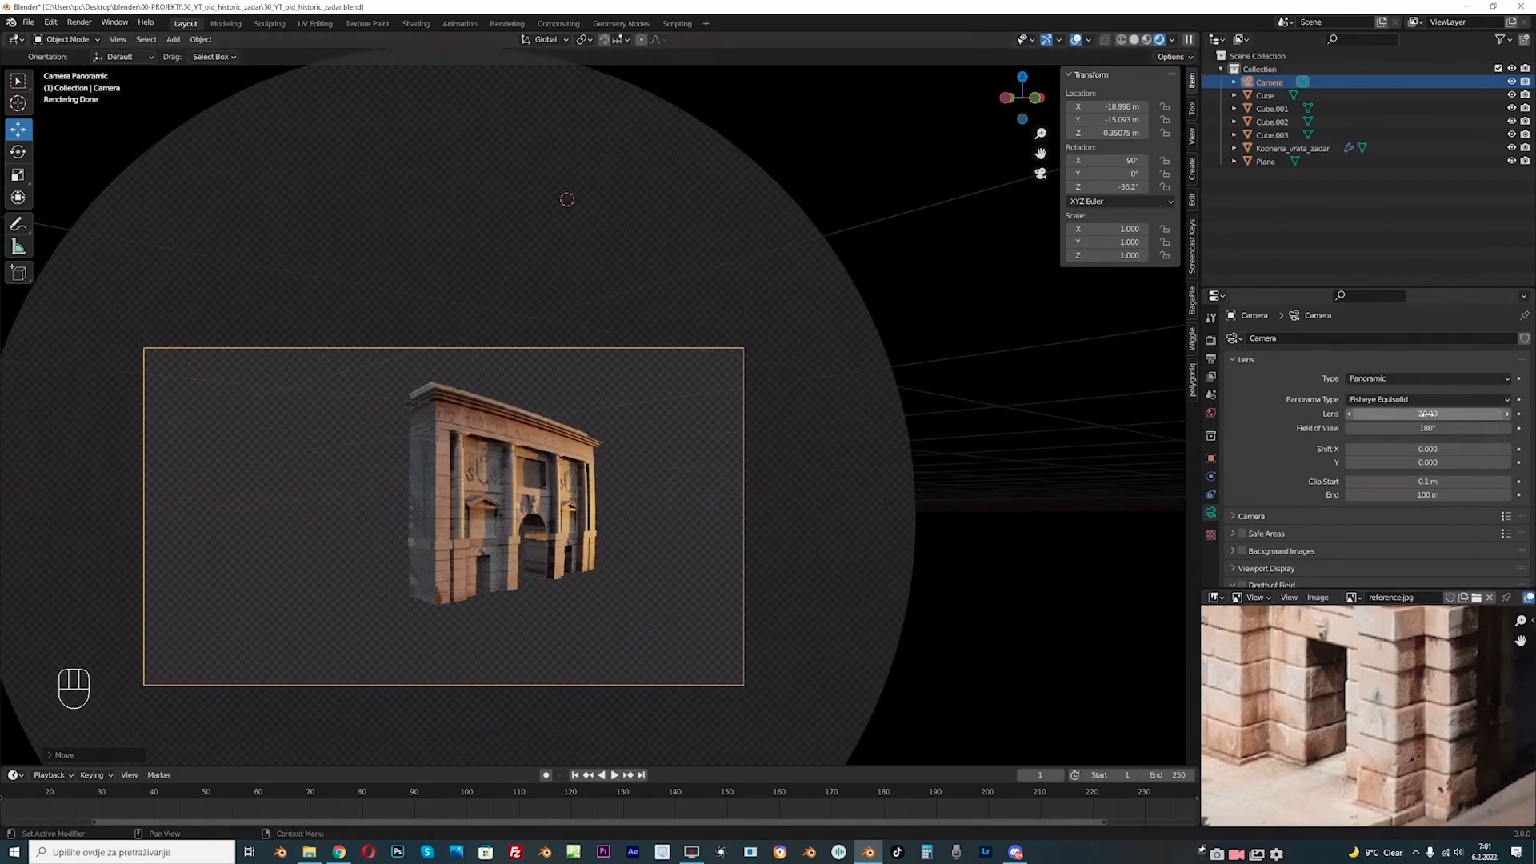
pyautogui.moveTo(1458, 413); pyautogui.dragTo(1423, 415)
pyautogui.write('25')
pyautogui.press('Return')
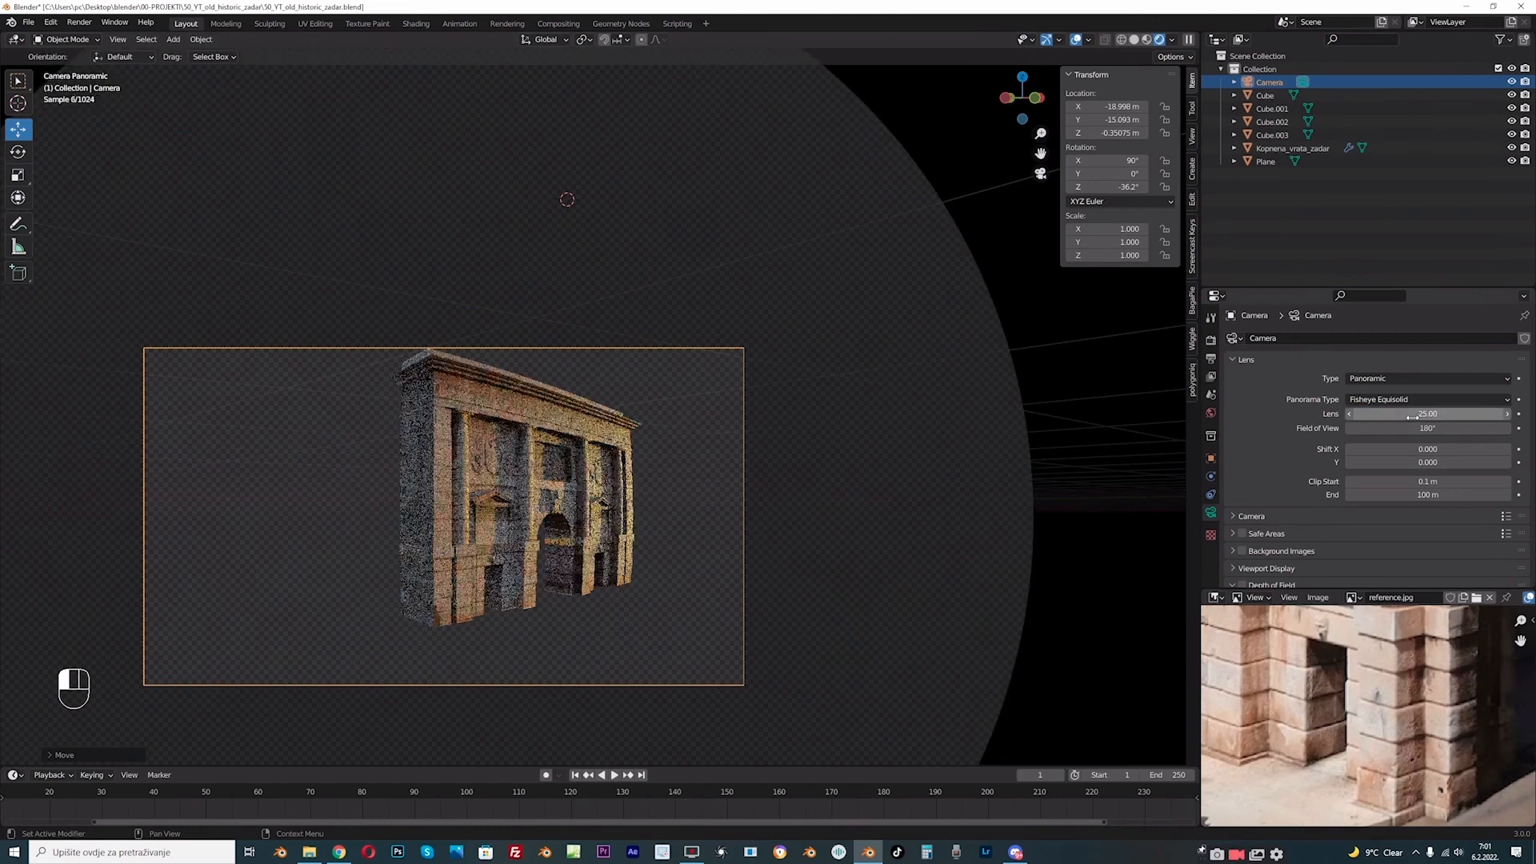
pyautogui.click(1412, 415)
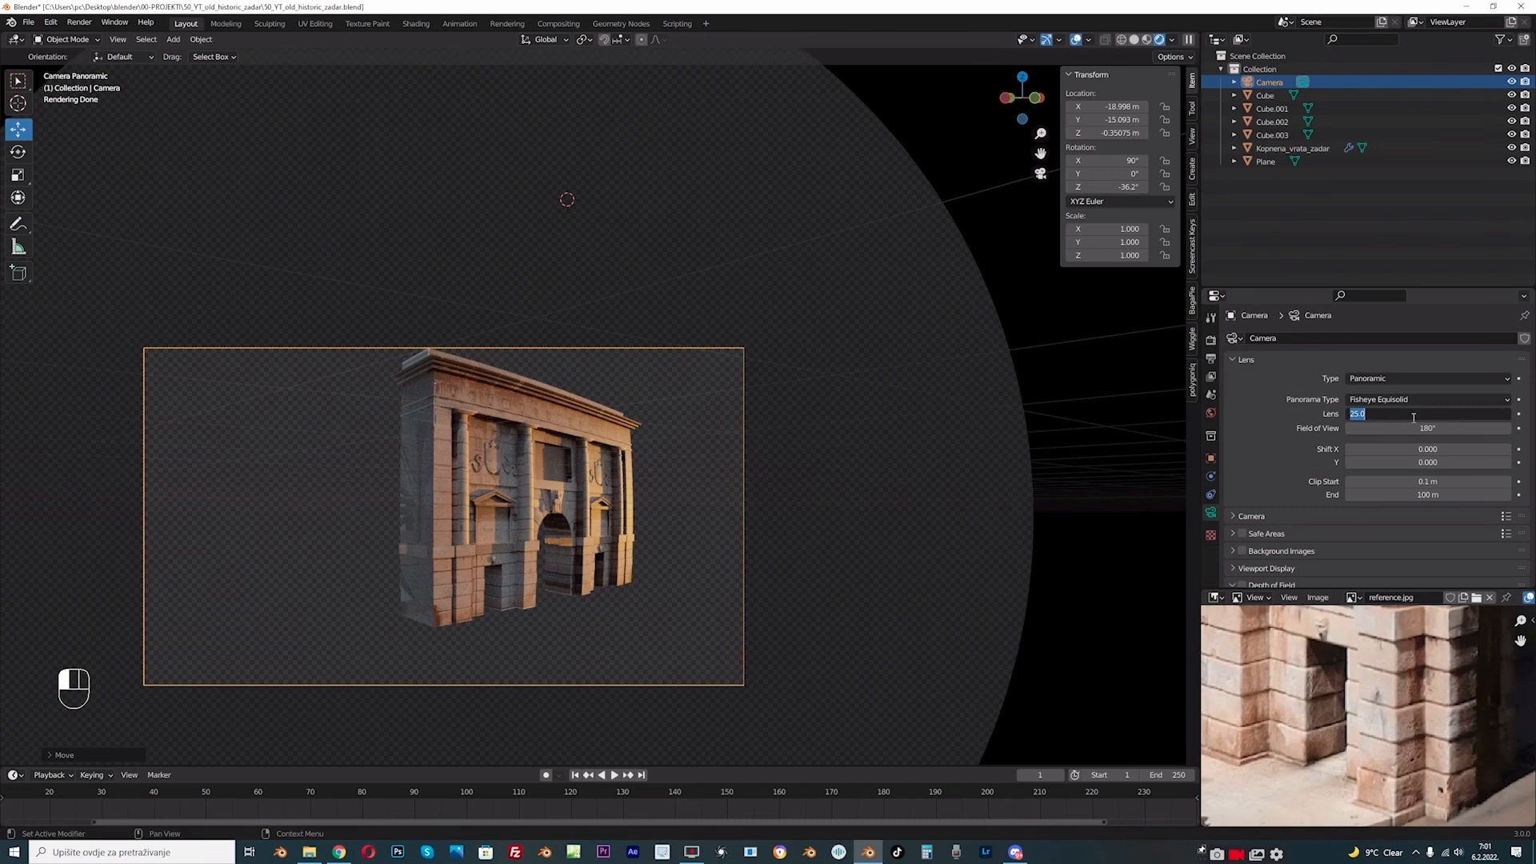
pyautogui.write('35')
pyautogui.press('Return')
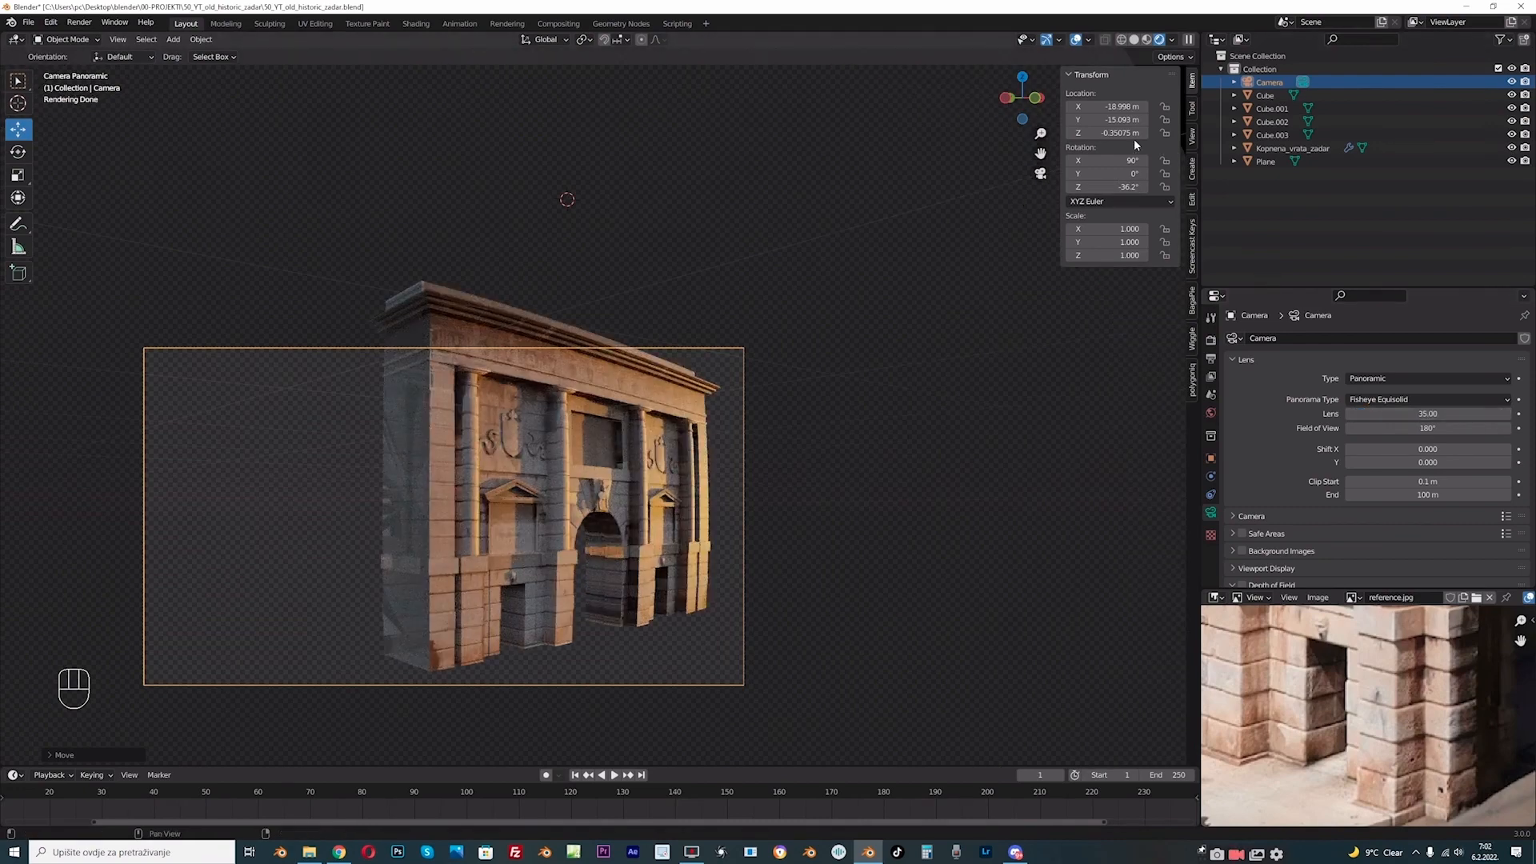
# - Move the camera to about Z 0.97 m and Y -19.39 m to fit the whole gate in the frame
pyautogui.moveTo(1108, 133); pyautogui.dragTo(1179, 132)
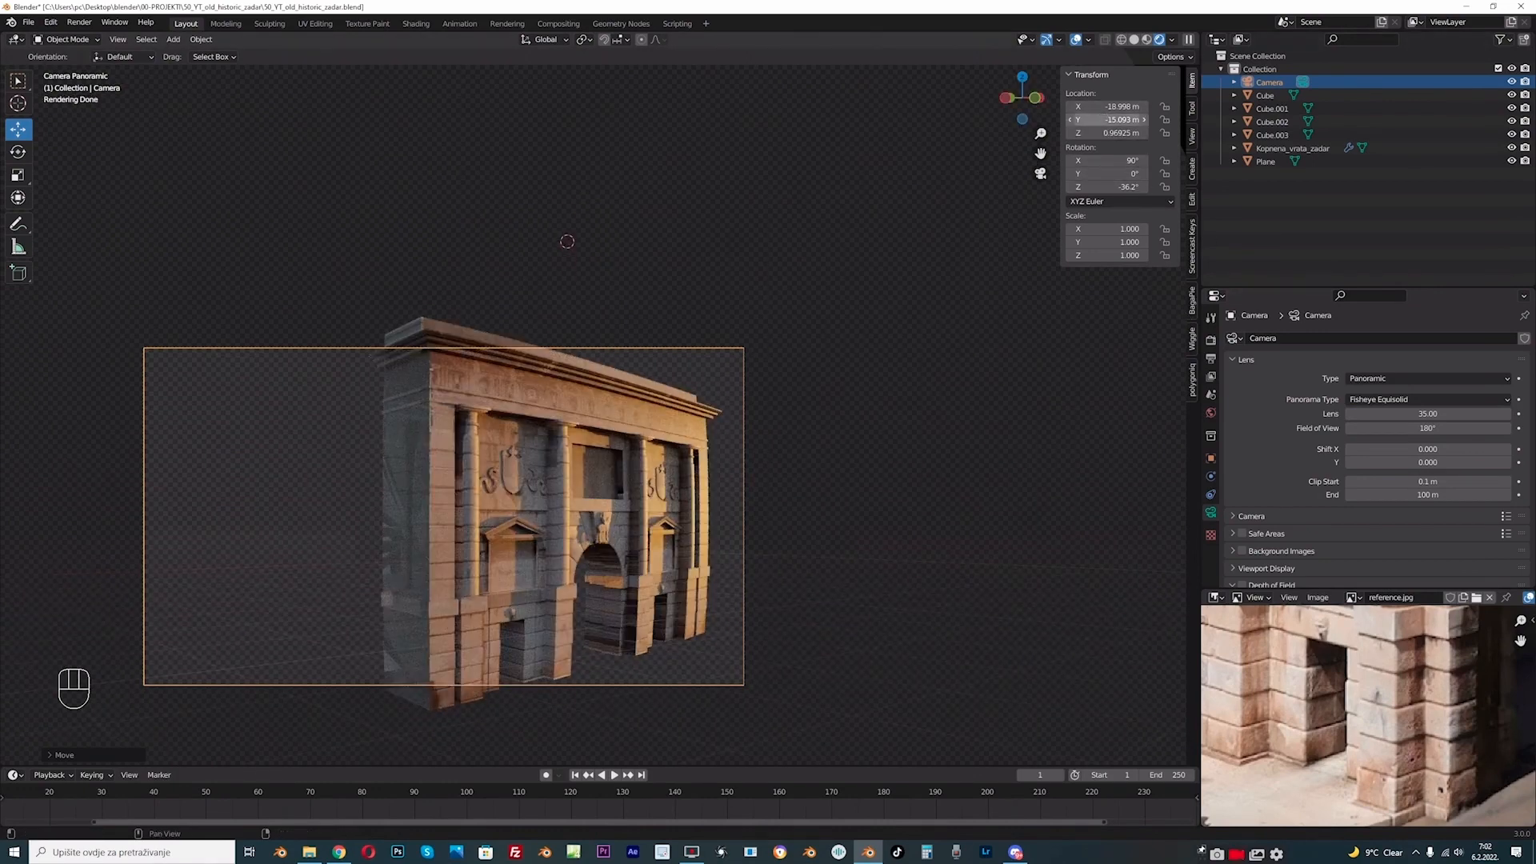
pyautogui.moveTo(1108, 119); pyautogui.dragTo(1076, 119)
pyautogui.moveTo(531, 254); pyautogui.dragTo(483, 273)
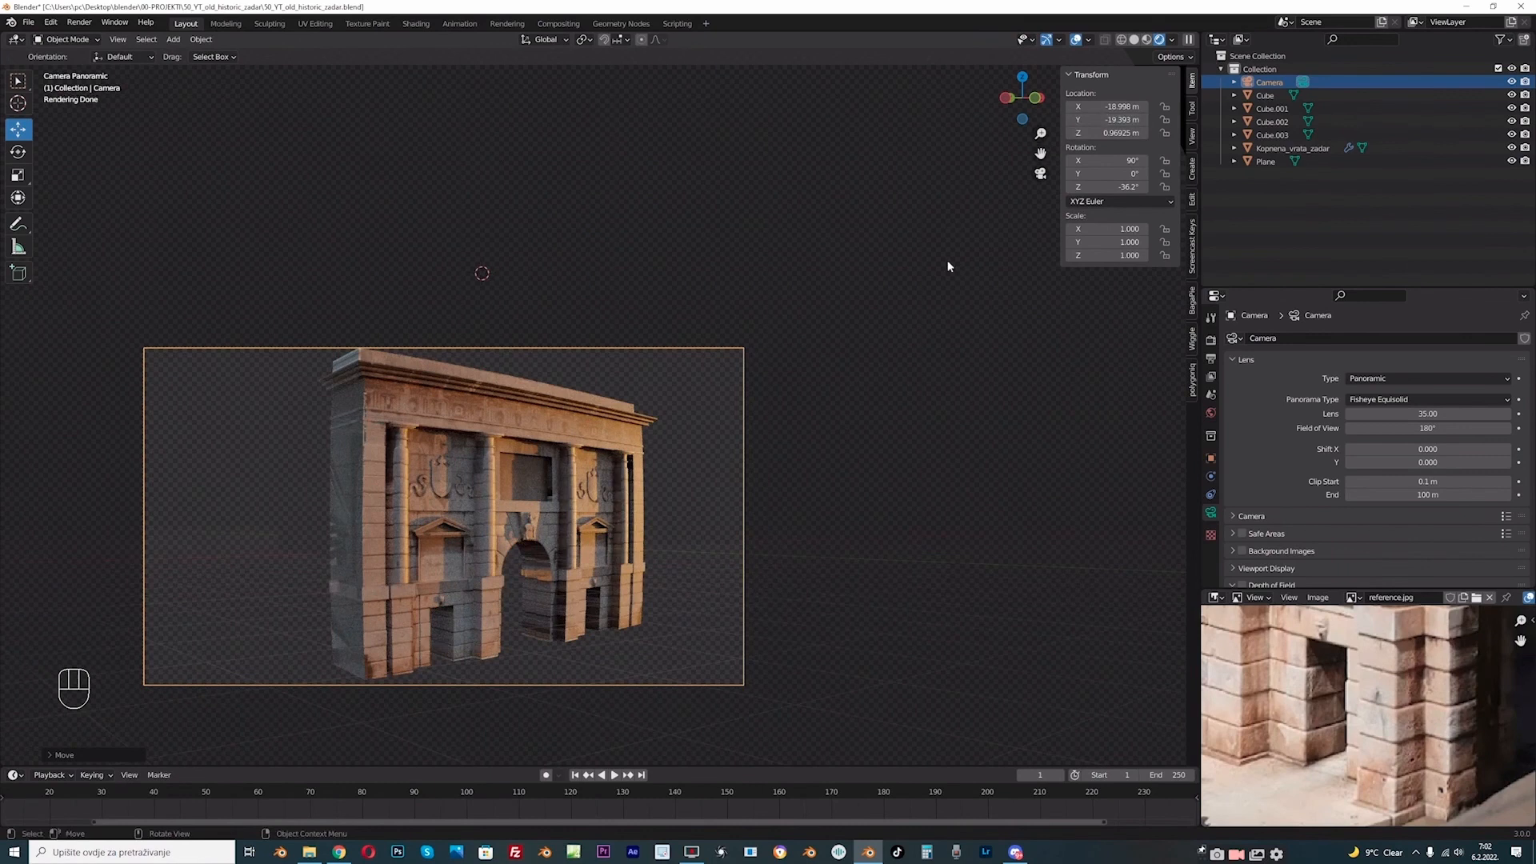
# - Set the output resolution percentage to 200% and start a render of the gate, leaving the render window
pyautogui.click(1212, 340)
pyautogui.click(1211, 358)
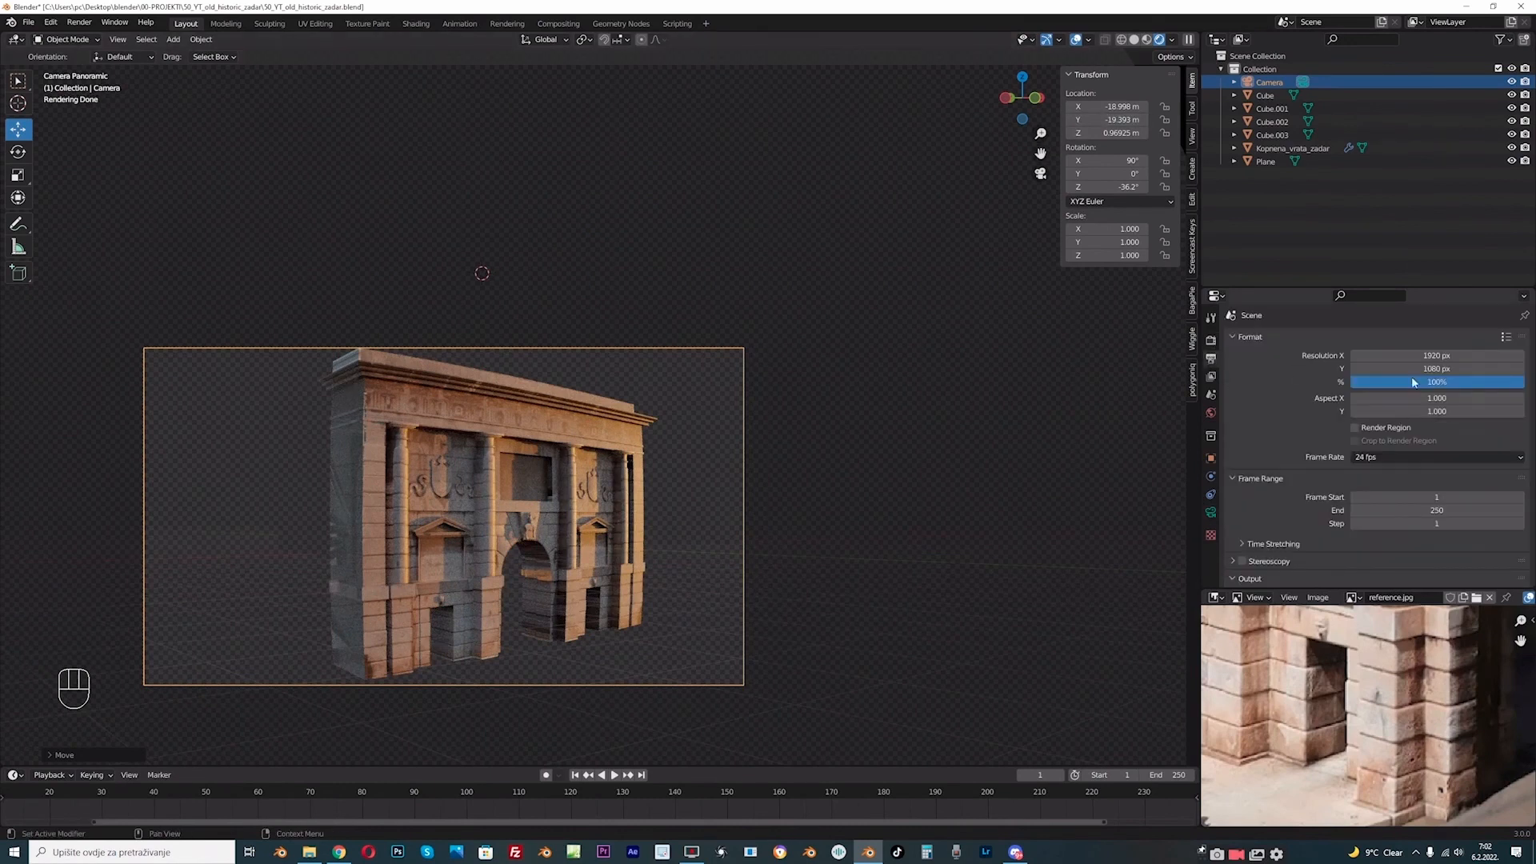
pyautogui.doubleClick(1444, 382)
pyautogui.write('200')
pyautogui.press('Return')
pyautogui.press('F12')
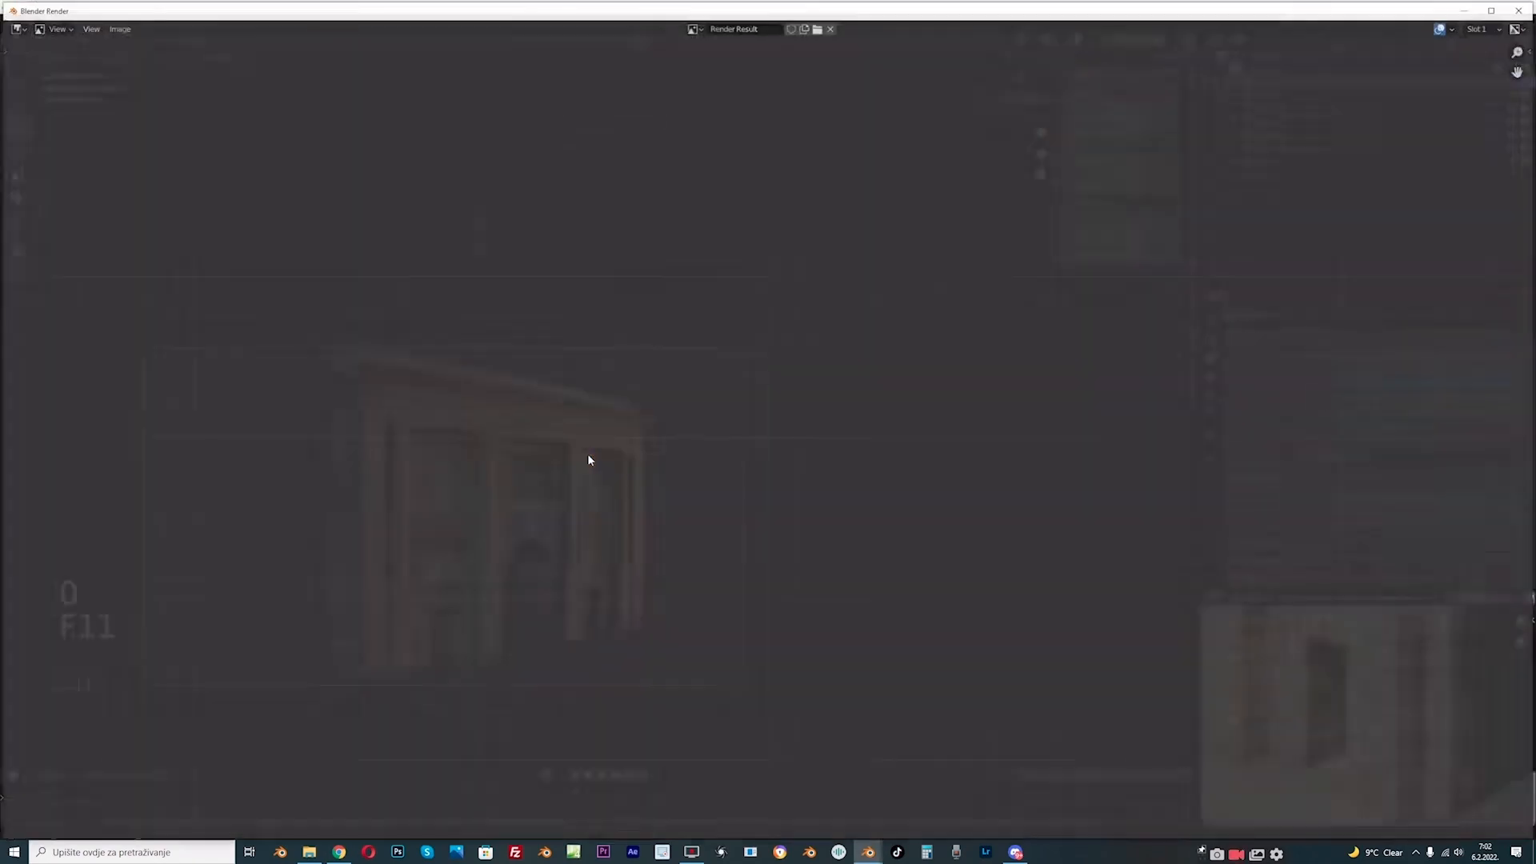
pyautogui.press('F11')
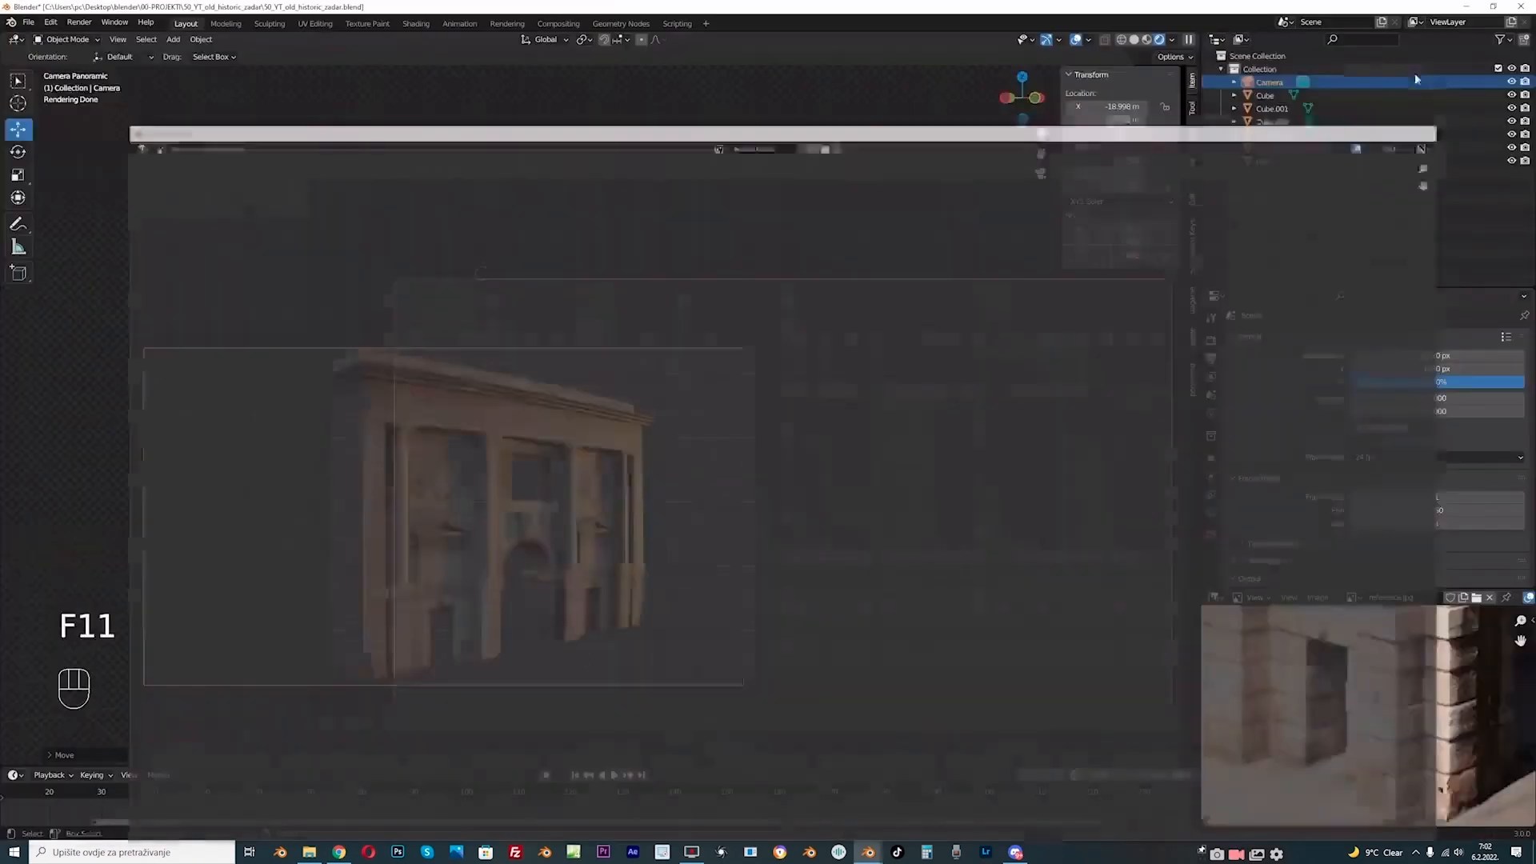
# - Set the maximum render samples to 100 in the Cycles sampling settings
pyautogui.scroll(-2, 1299, 488)
pyautogui.click(1210, 340)
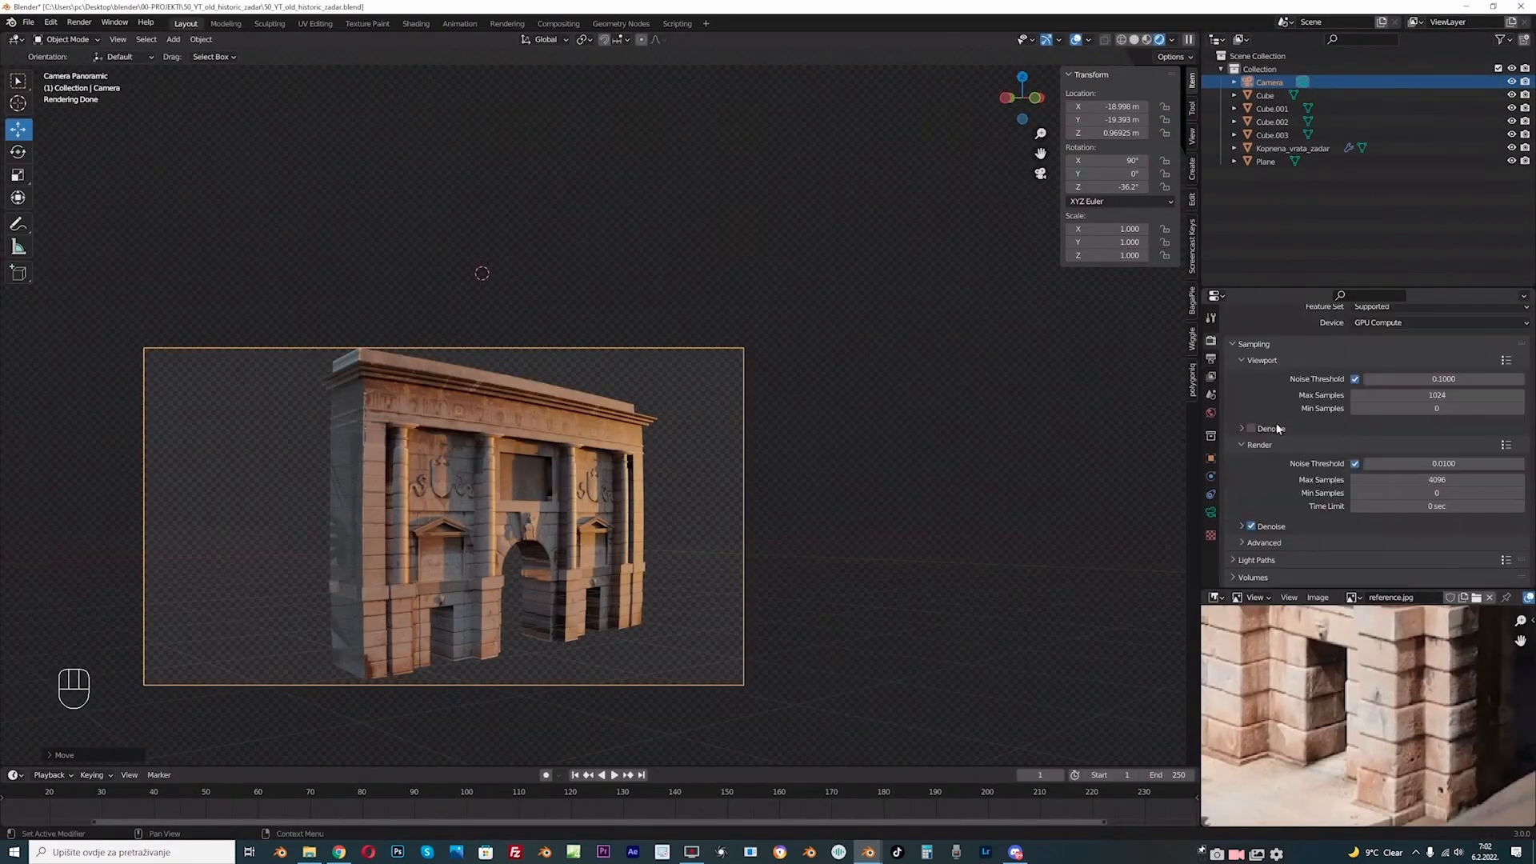
pyautogui.scroll(-3, 1369, 443)
pyautogui.click(1437, 408)
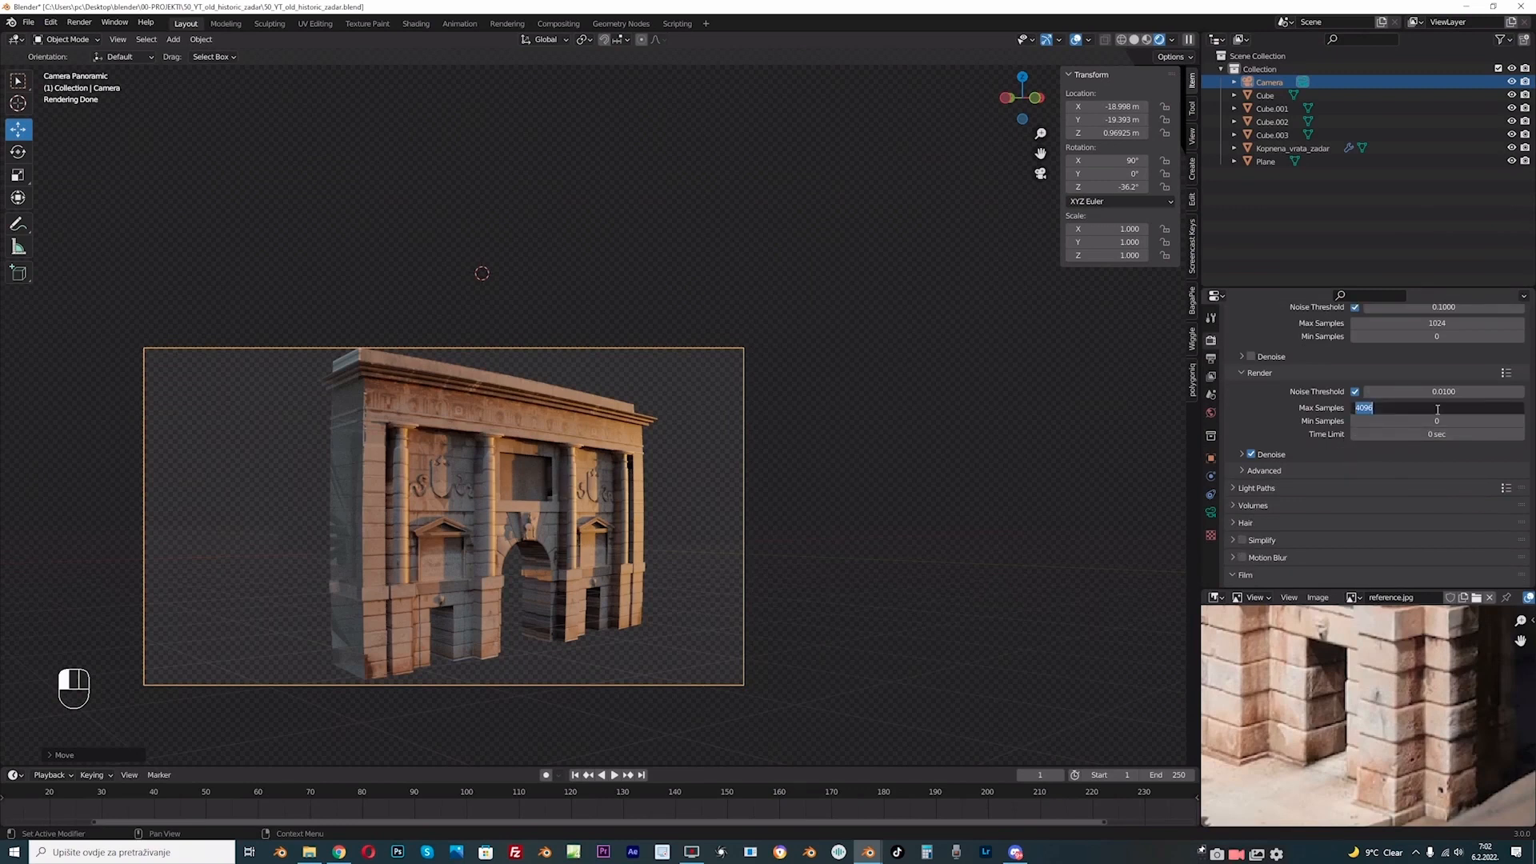
pyautogui.write('200')
pyautogui.press('Return')
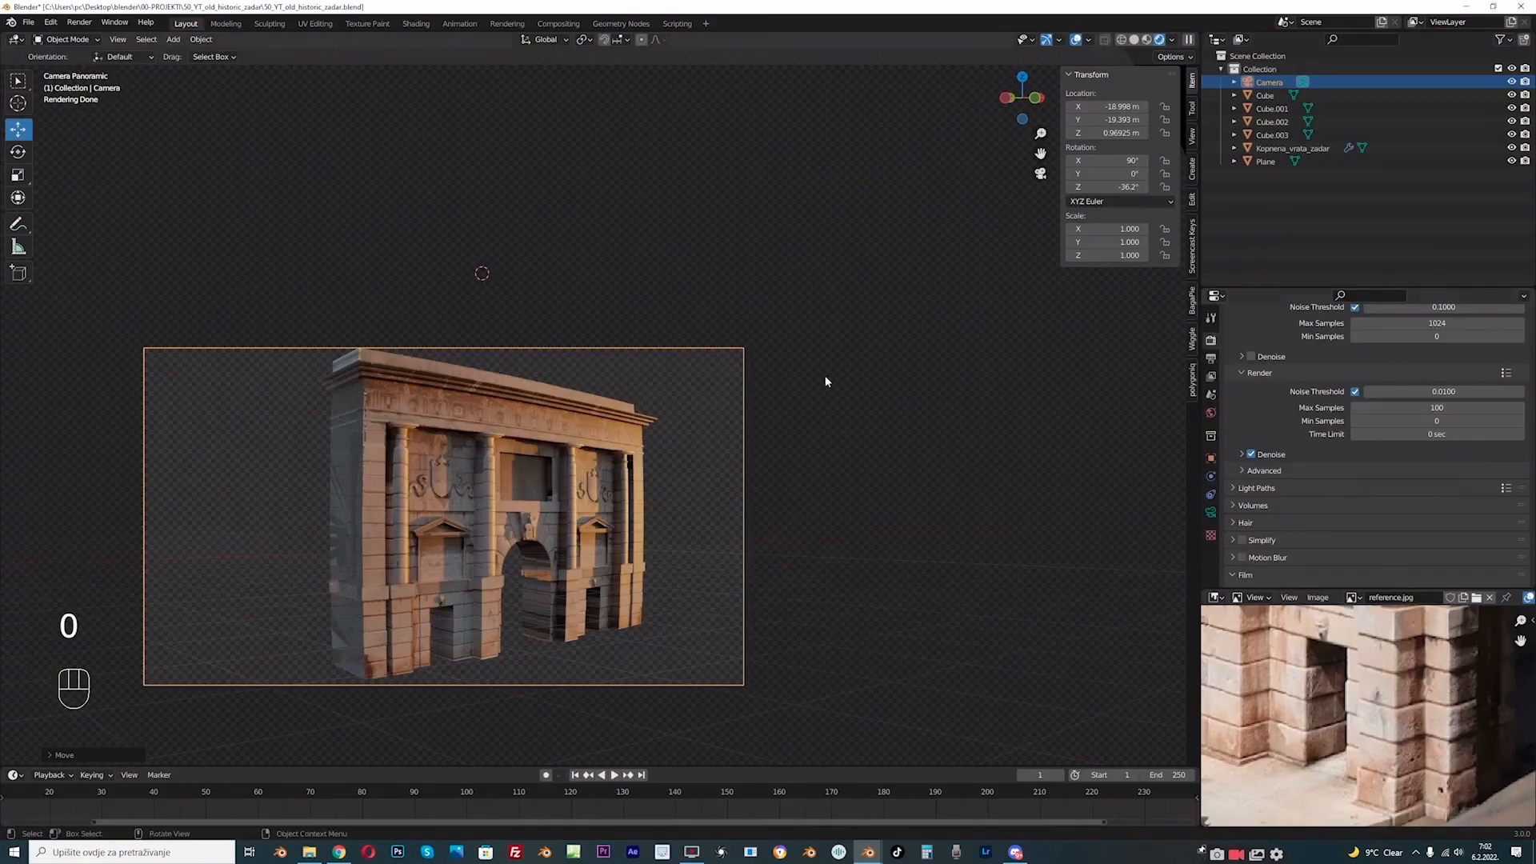
# - Render the camera view, examine the finished image of the gate up close and close the render window
pyautogui.press('F12')
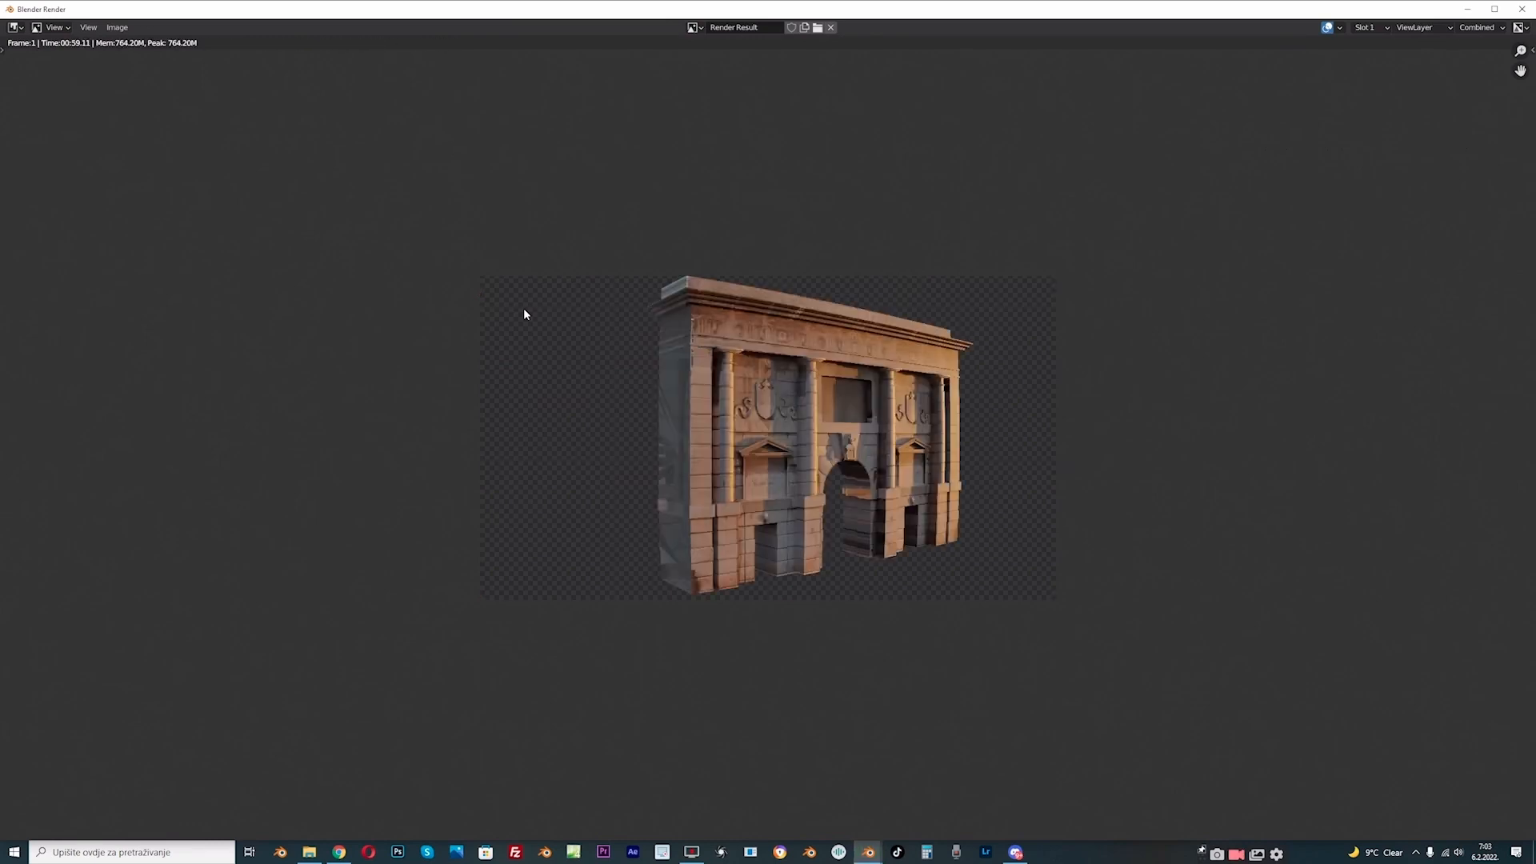
pyautogui.scroll(2, 525, 314)
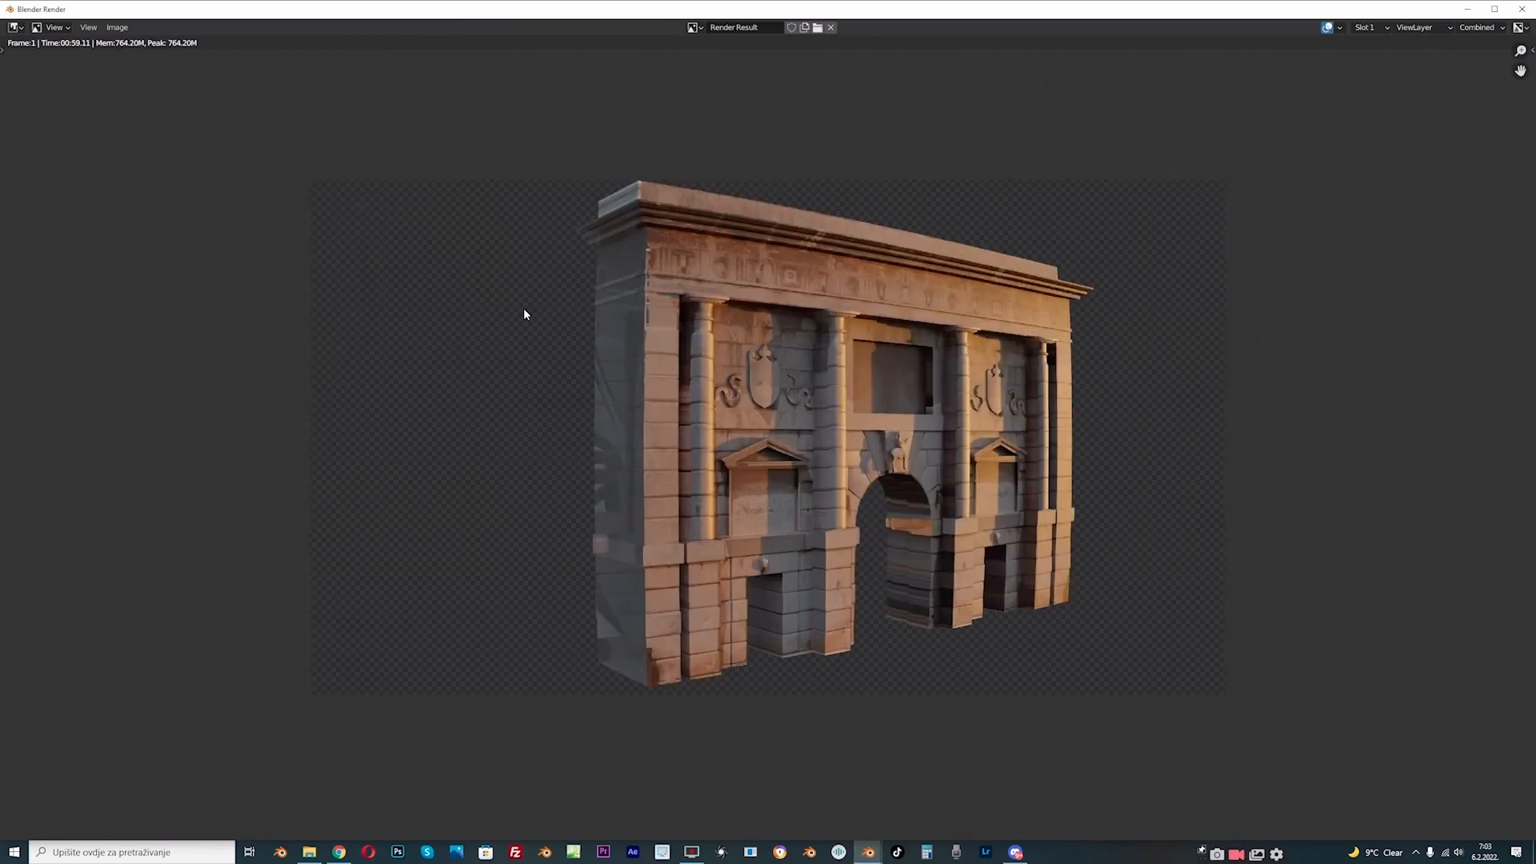
pyautogui.press('Escape')
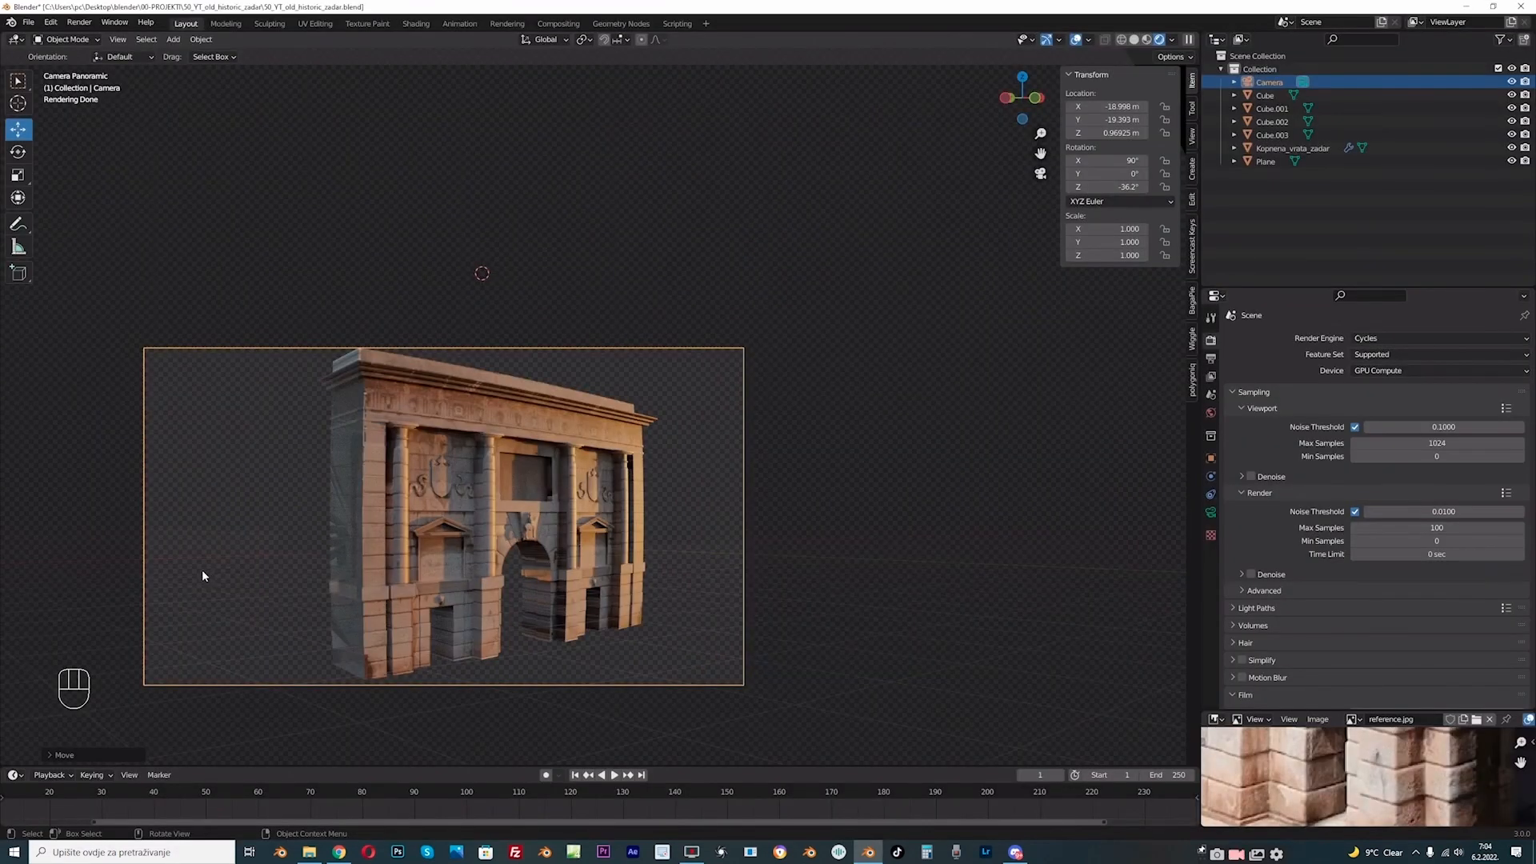
# - Try the CPU device for Cycles, restore GPU Compute, and toggle render denoising on and off
pyautogui.scroll(1, 525, 429)
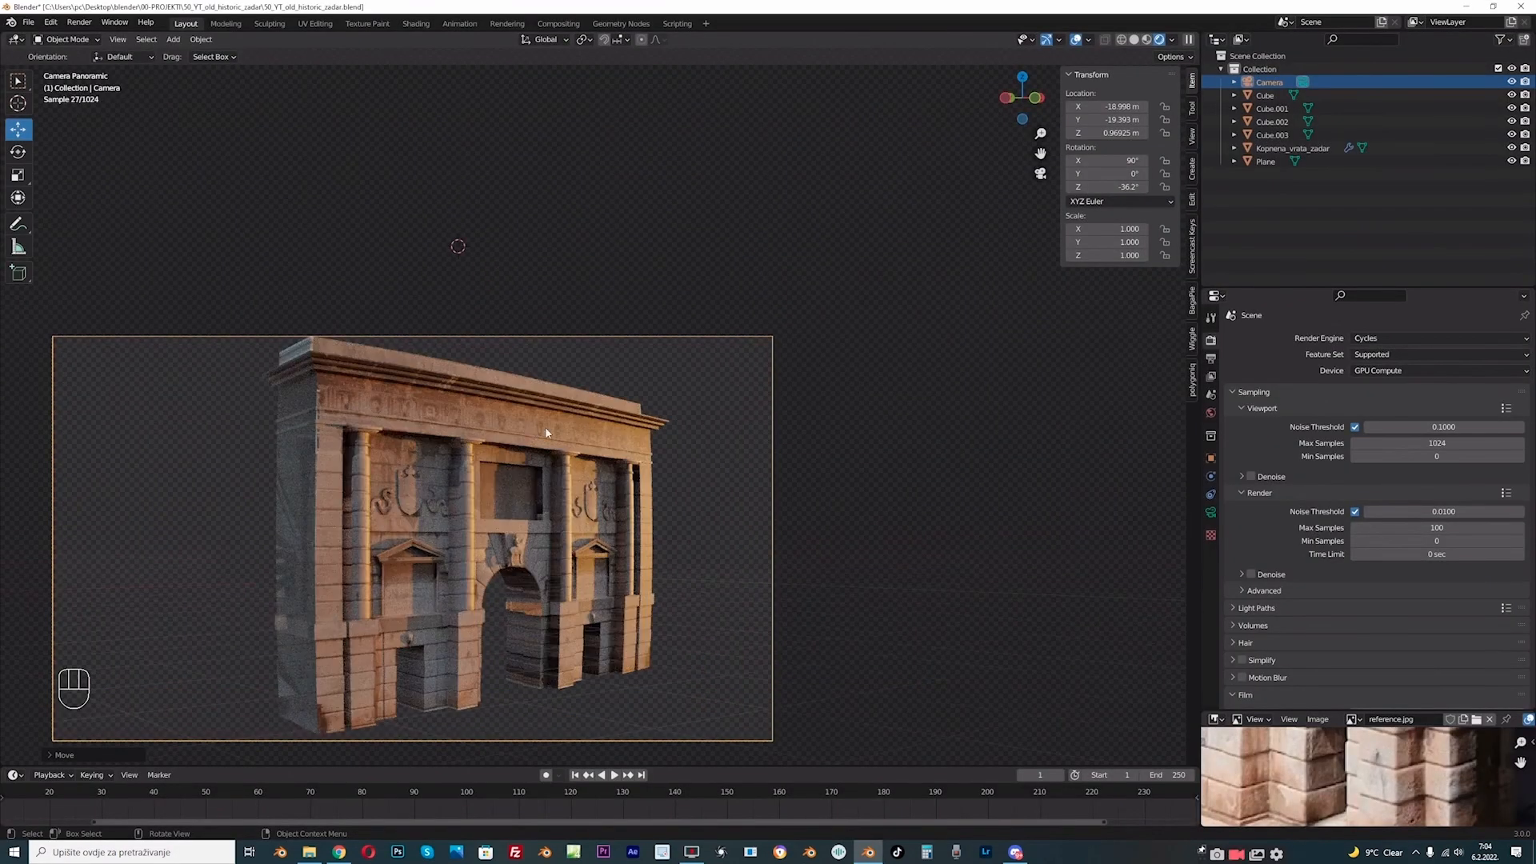
pyautogui.click(1376, 371)
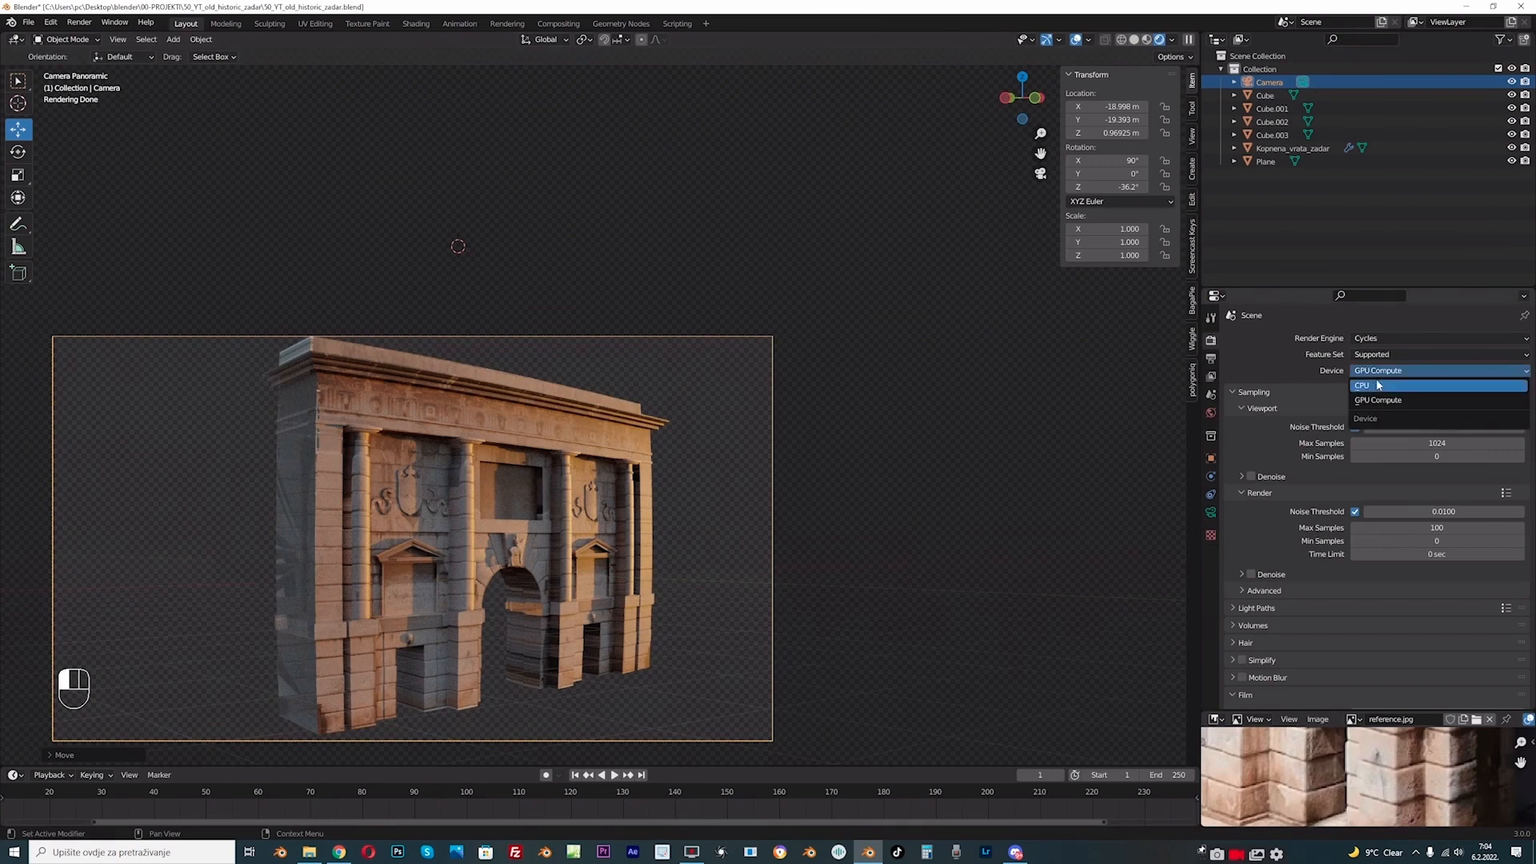
pyautogui.click(1370, 383)
pyautogui.click(1376, 373)
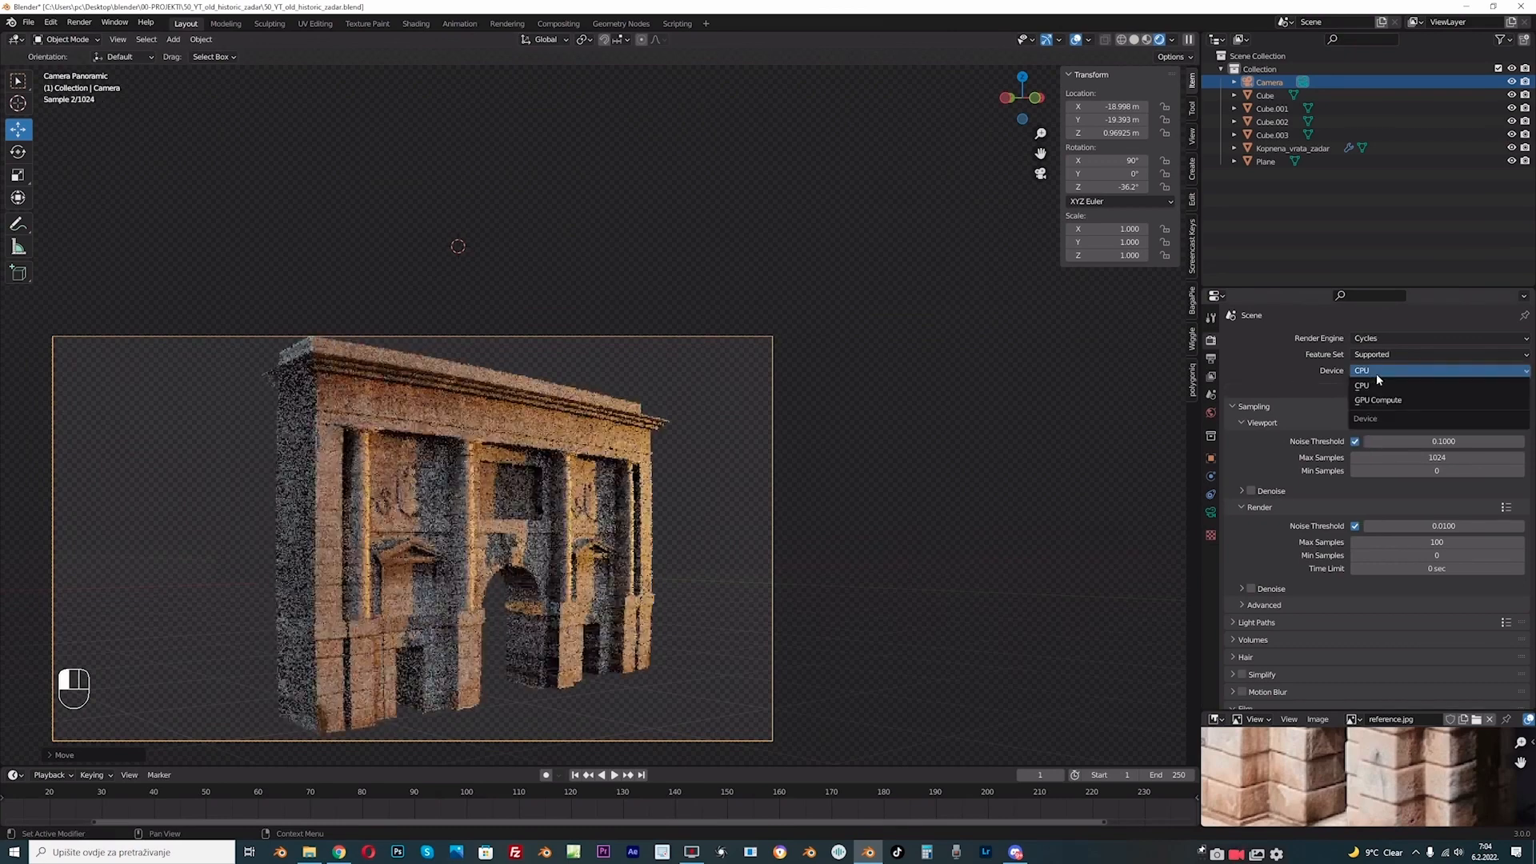
pyautogui.click(1378, 400)
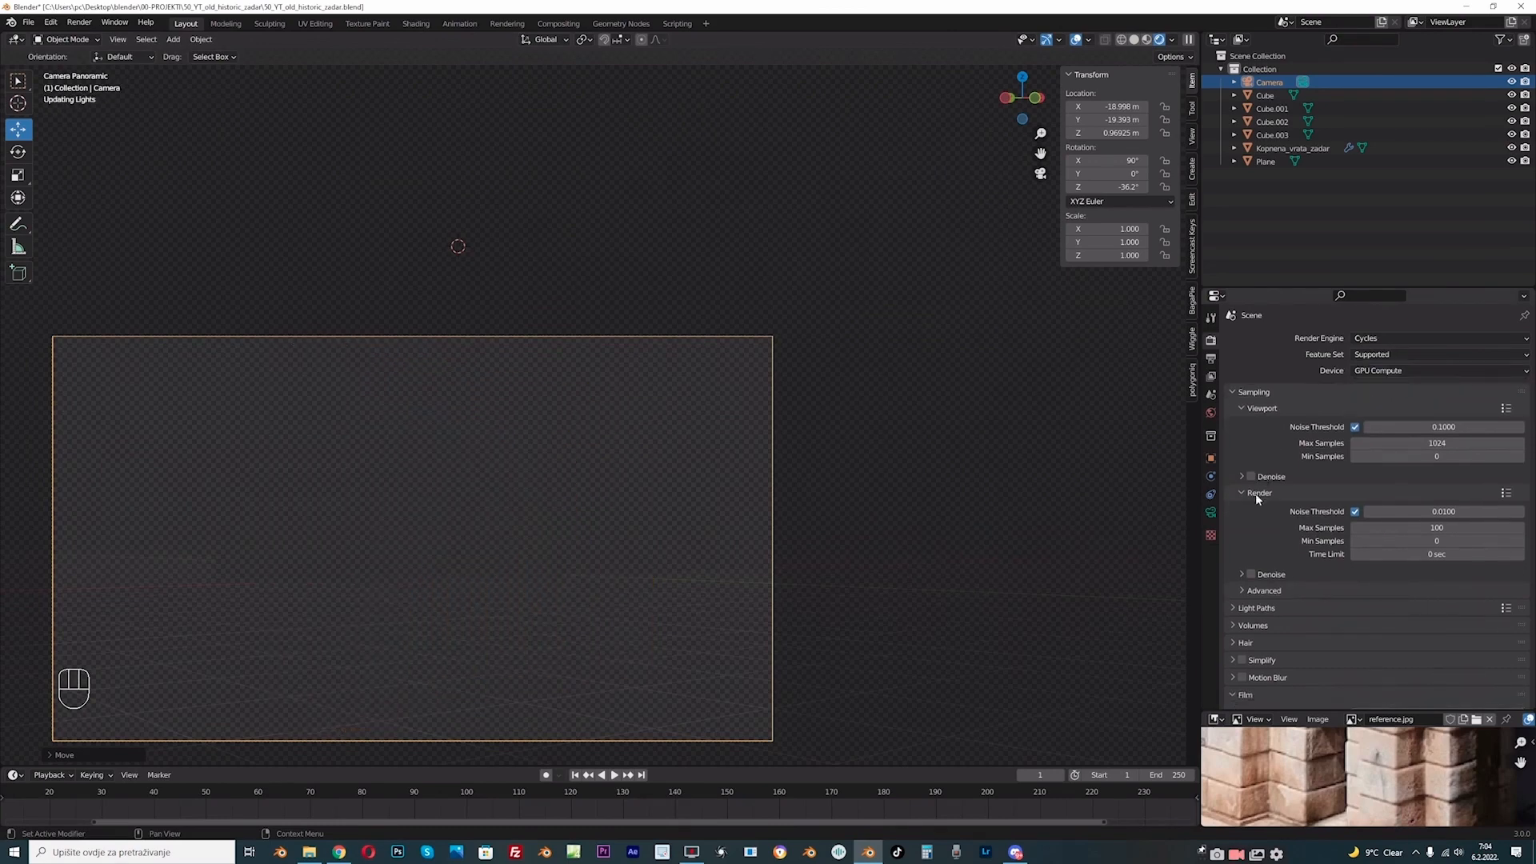
pyautogui.click(1251, 574)
pyautogui.click(1245, 574)
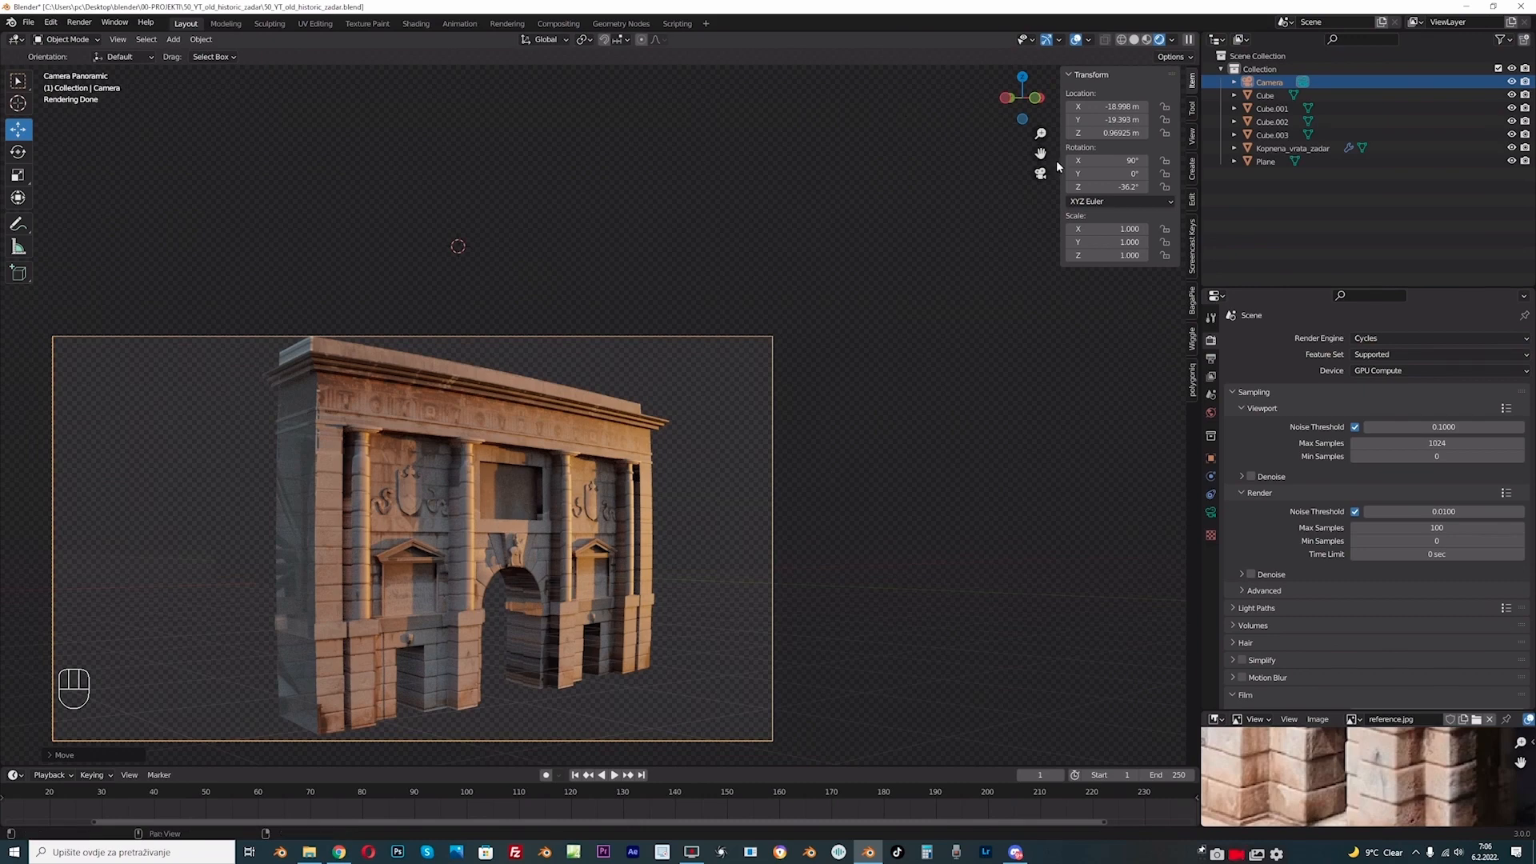
# - Switch the viewport to solid shading and leave the camera view to show the gate and camera in perspective
pyautogui.keyDown('shift'); pyautogui.moveTo(301, 462); pyautogui.dragTo(426, 396, button='middle'); pyautogui.keyUp('shift')
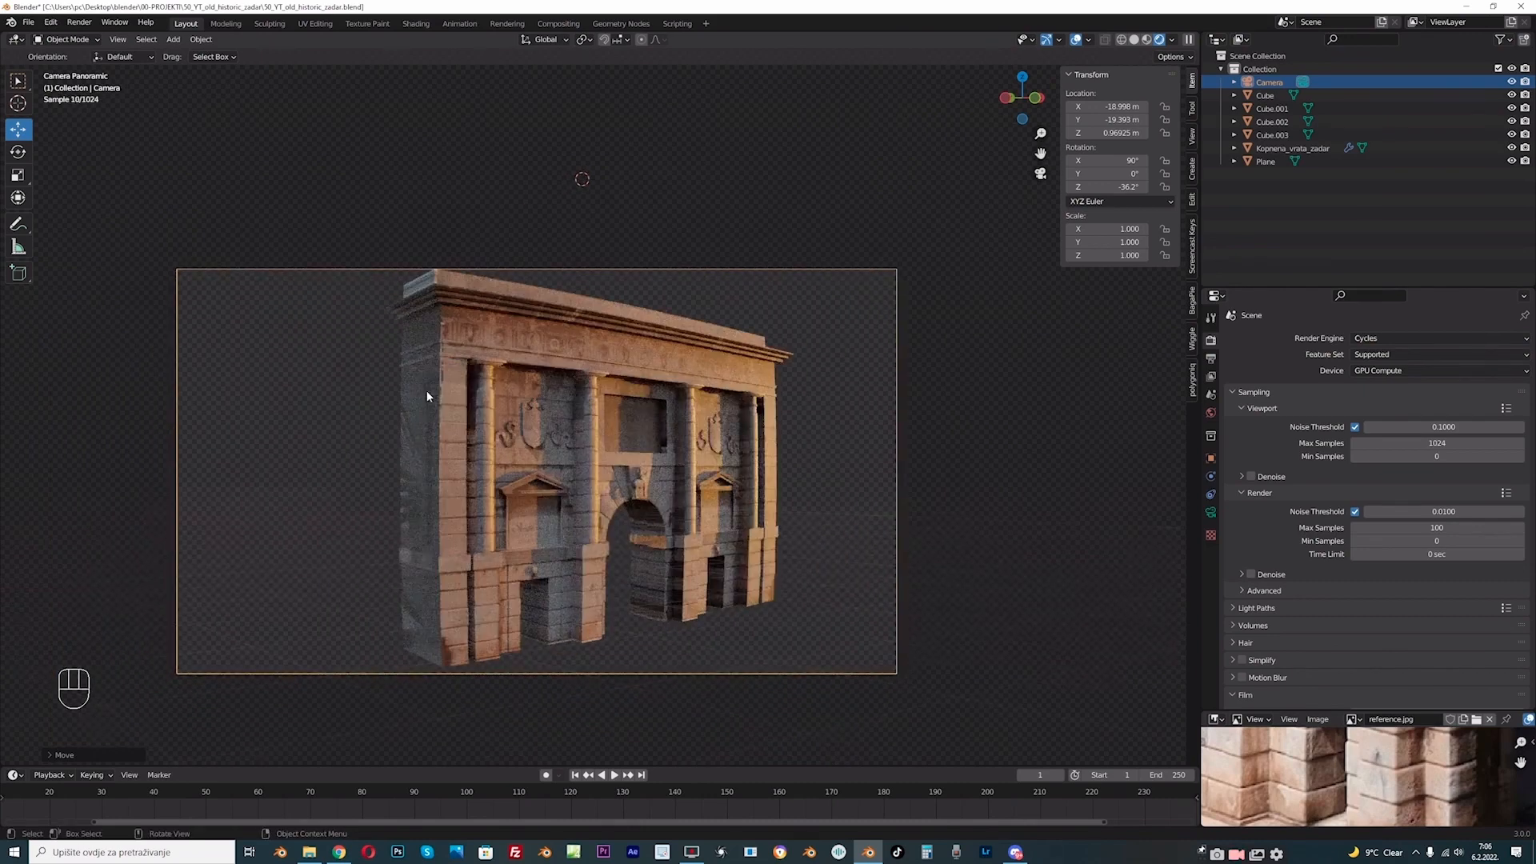
pyautogui.scroll(1, 425, 395)
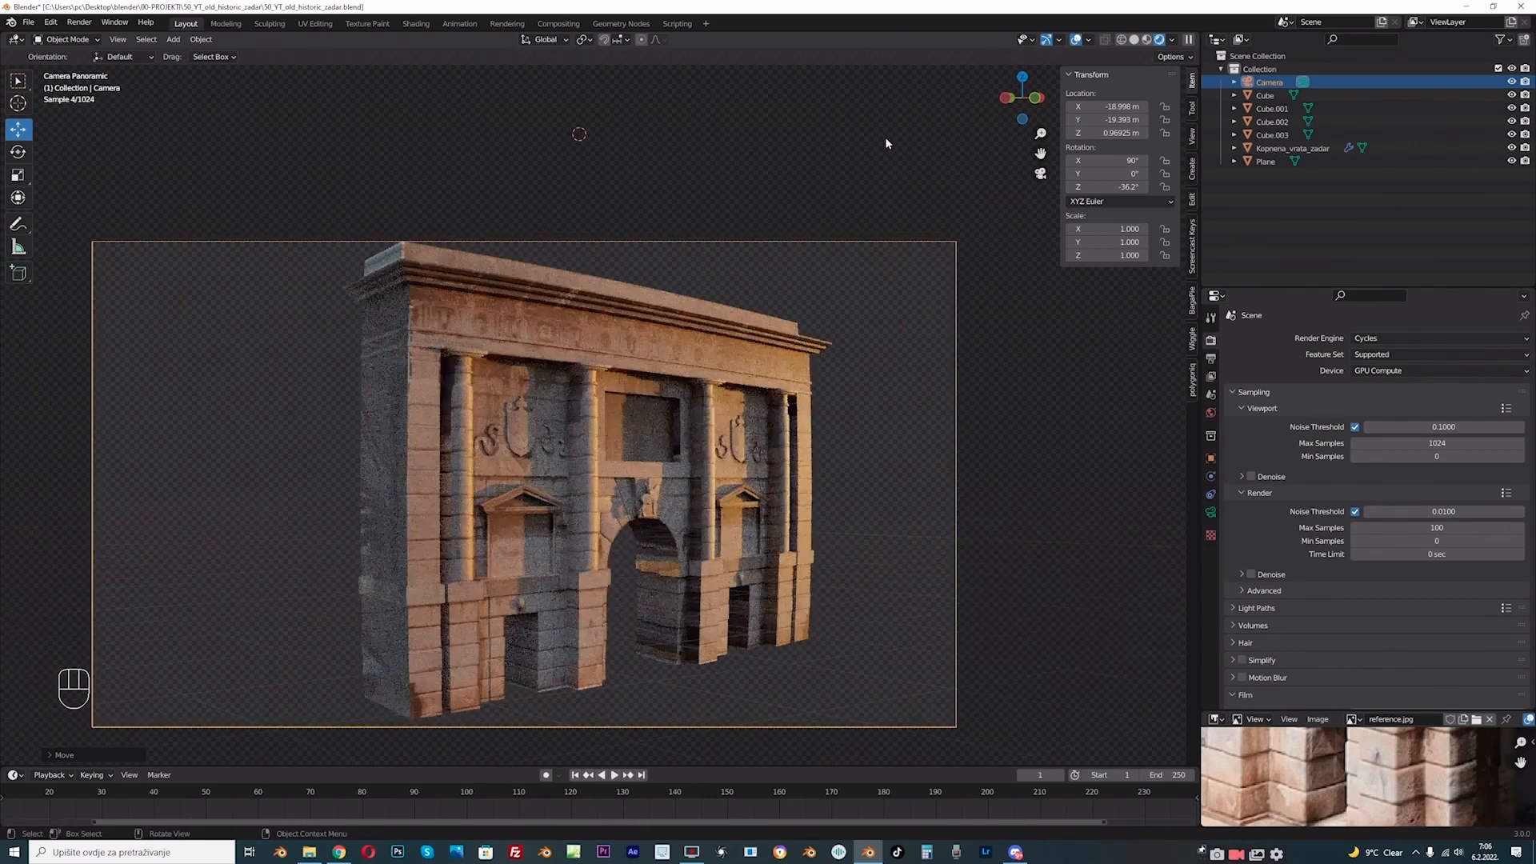
pyautogui.click(1134, 40)
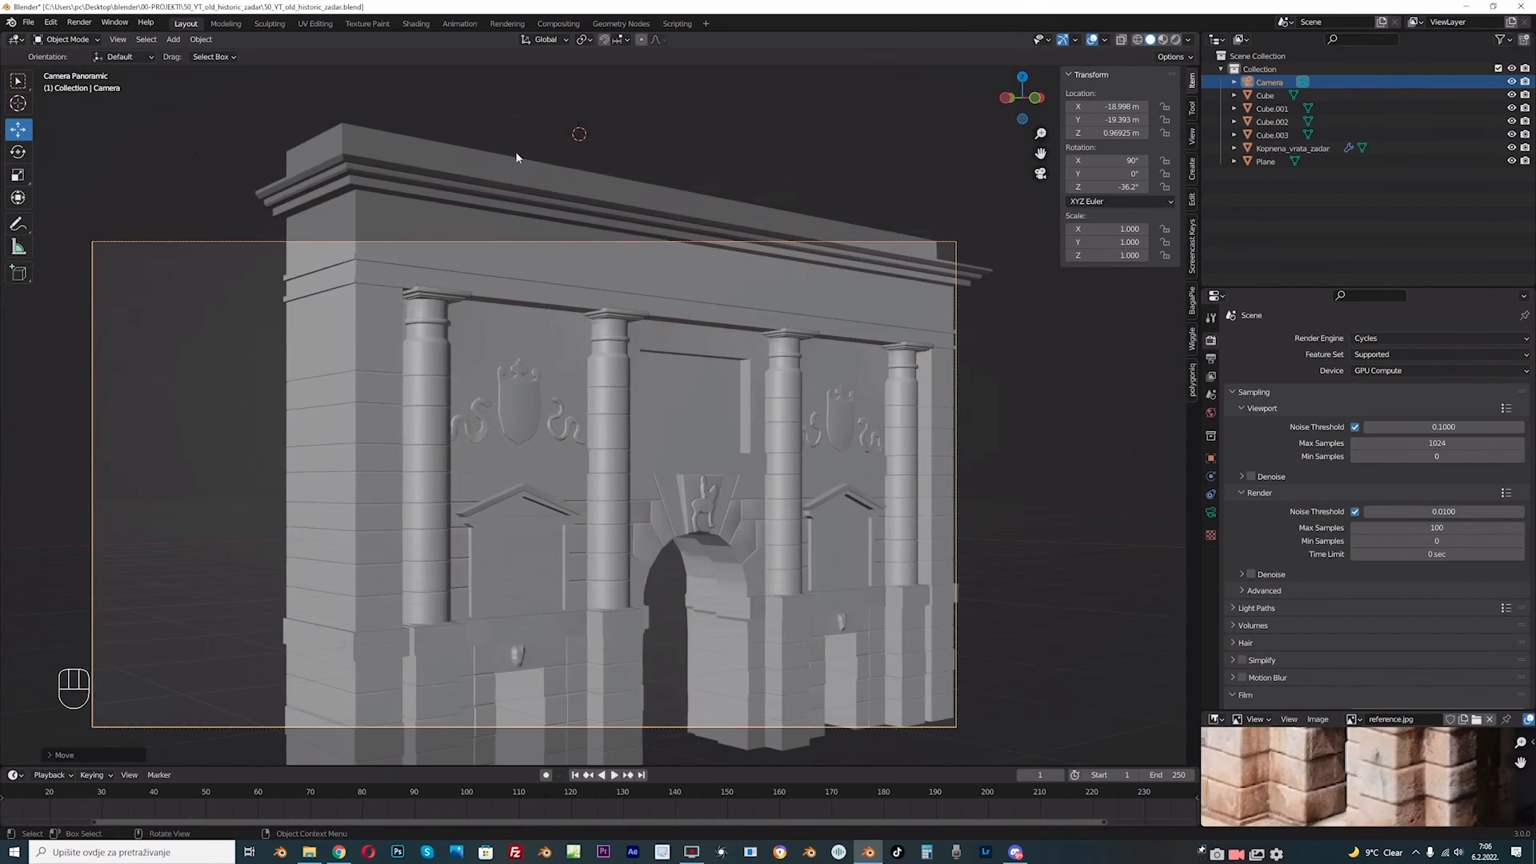
pyautogui.scroll(-3, 200, 230)
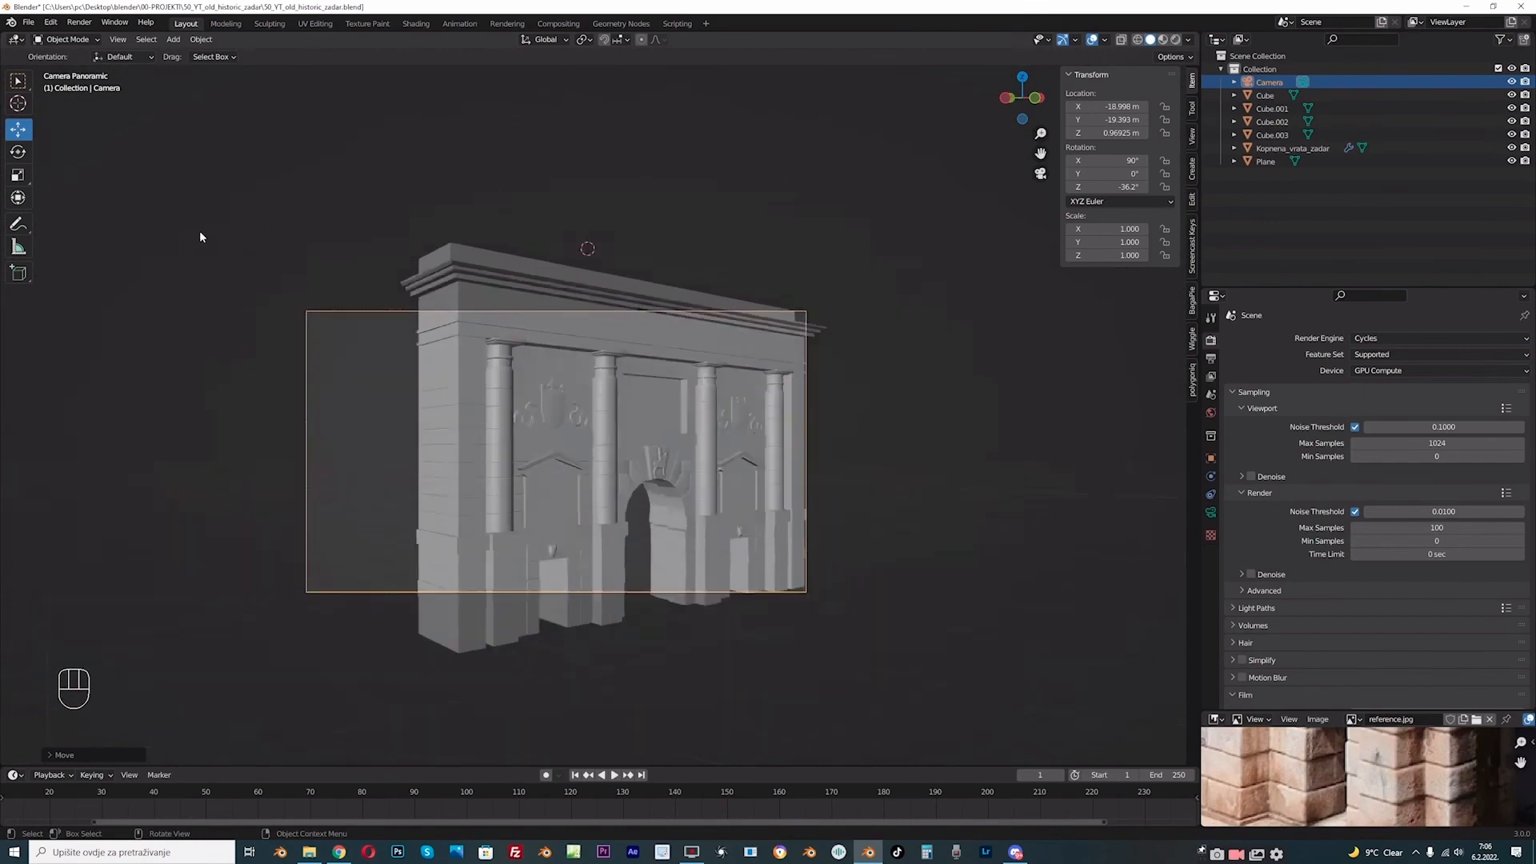
pyautogui.moveTo(240, 242); pyautogui.dragTo(256, 251, button='middle')
pyautogui.scroll(-3, 256, 251)
pyautogui.click(266, 271)
pyautogui.moveTo(368, 303); pyautogui.dragTo(350, 313, button='middle')
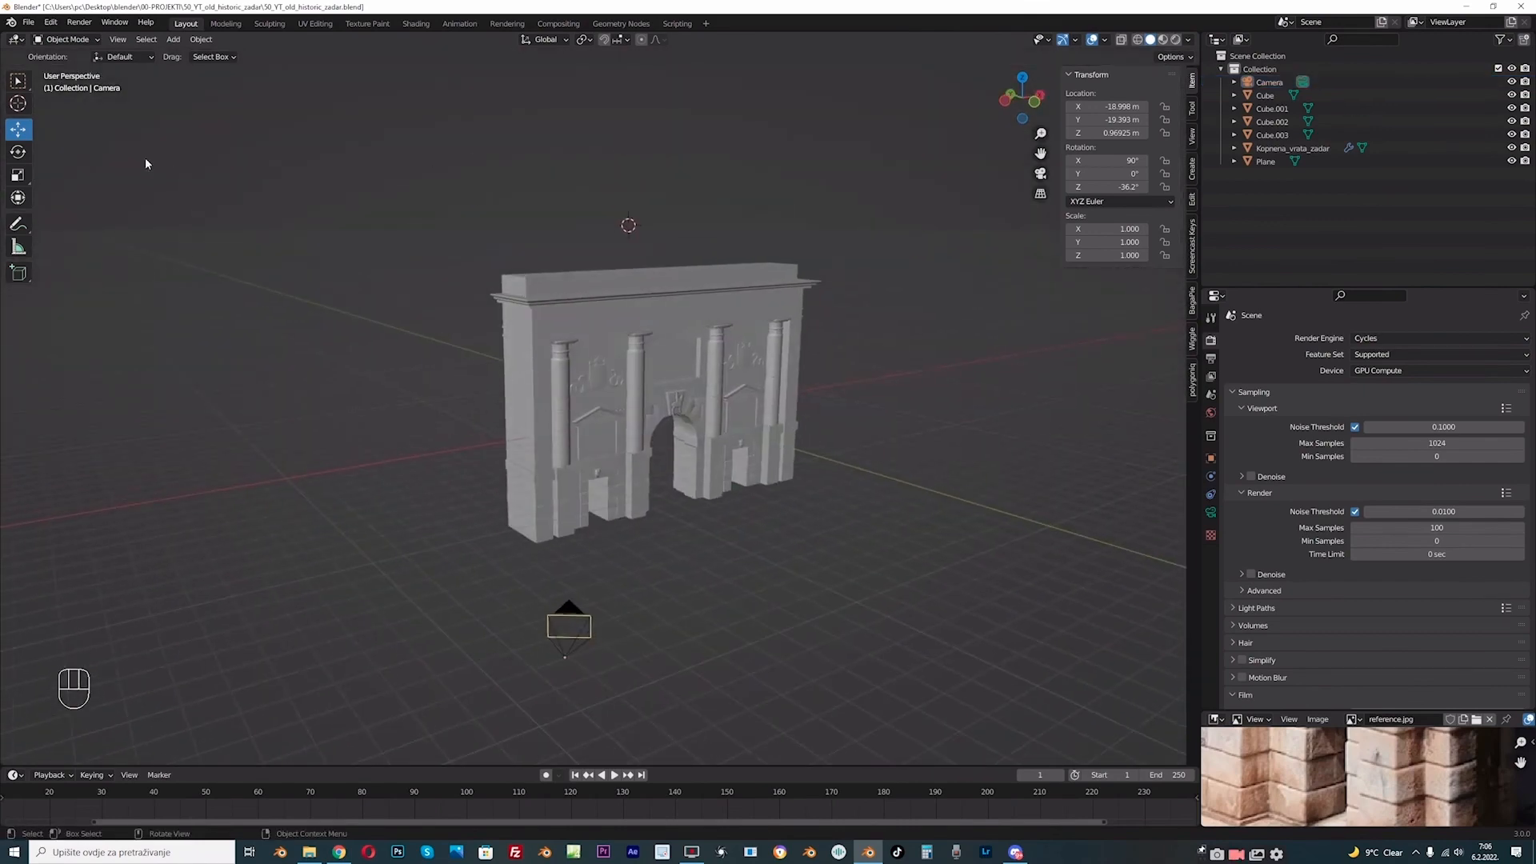
# - Split the 3D viewport into two side-by-side areas and turn the second one into a UV Editor
pyautogui.moveTo(3, 93); pyautogui.dragTo(584, 93)
pyautogui.scroll(5, 273, 397)
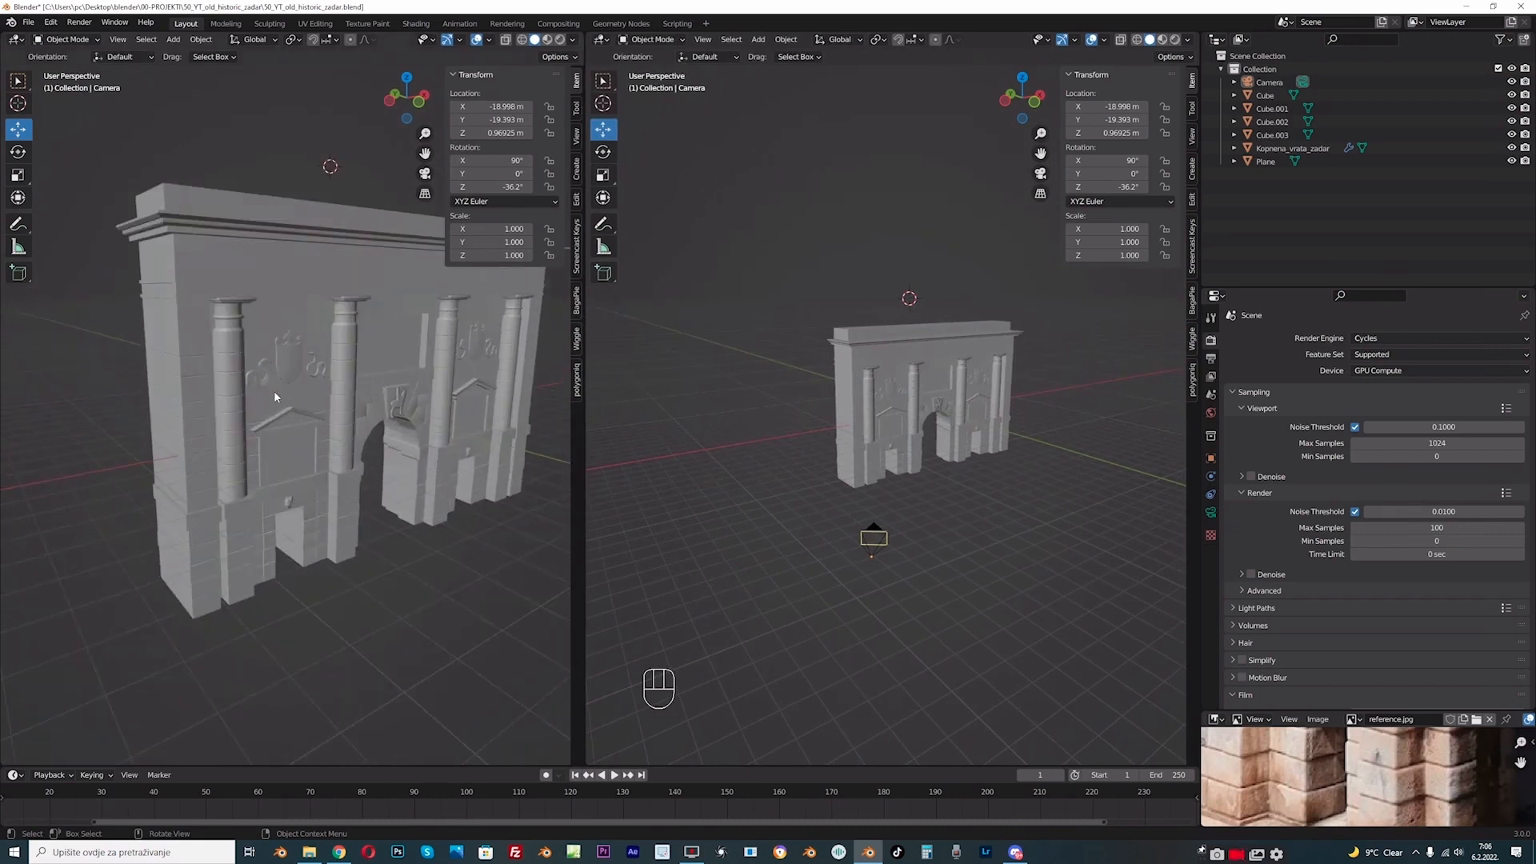
pyautogui.click(606, 40)
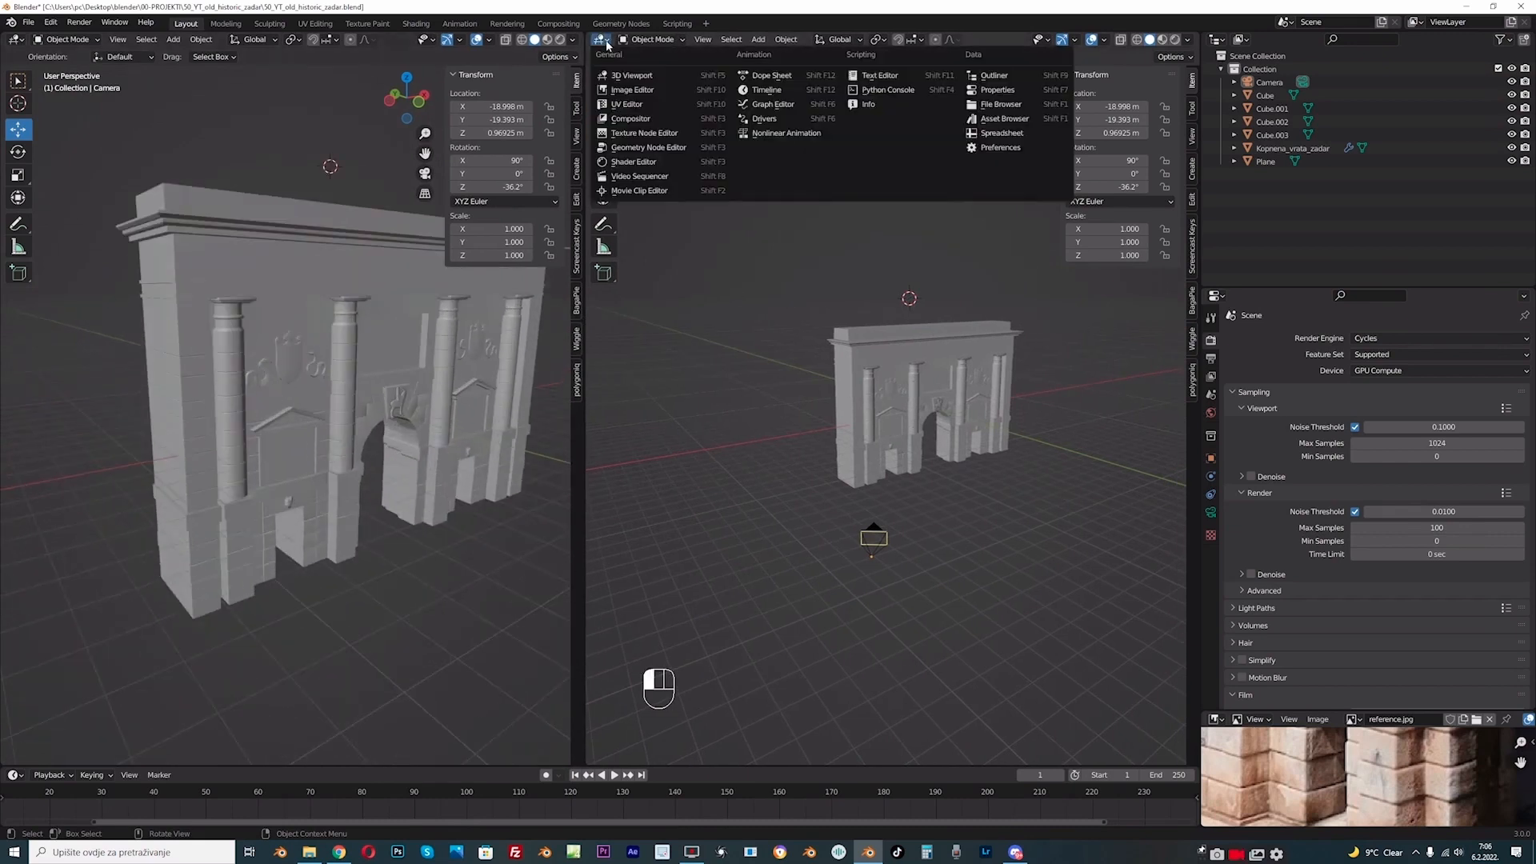
pyautogui.click(628, 104)
# - Load Kopnena_vrata_zadar.jpg into the UV Editor and fit the gate photo in it
pyautogui.click(836, 40)
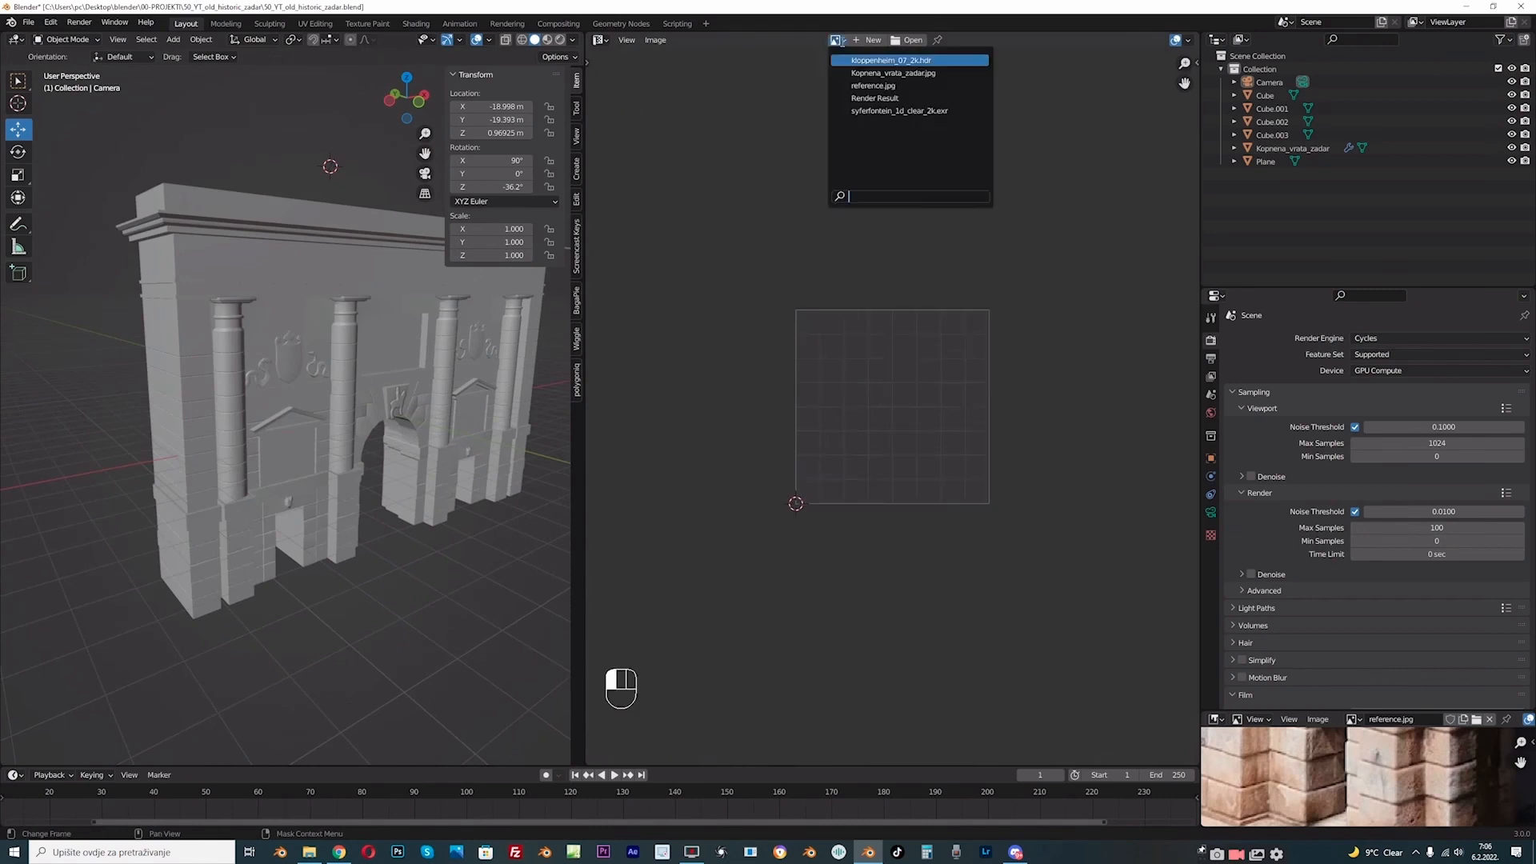
pyautogui.click(876, 76)
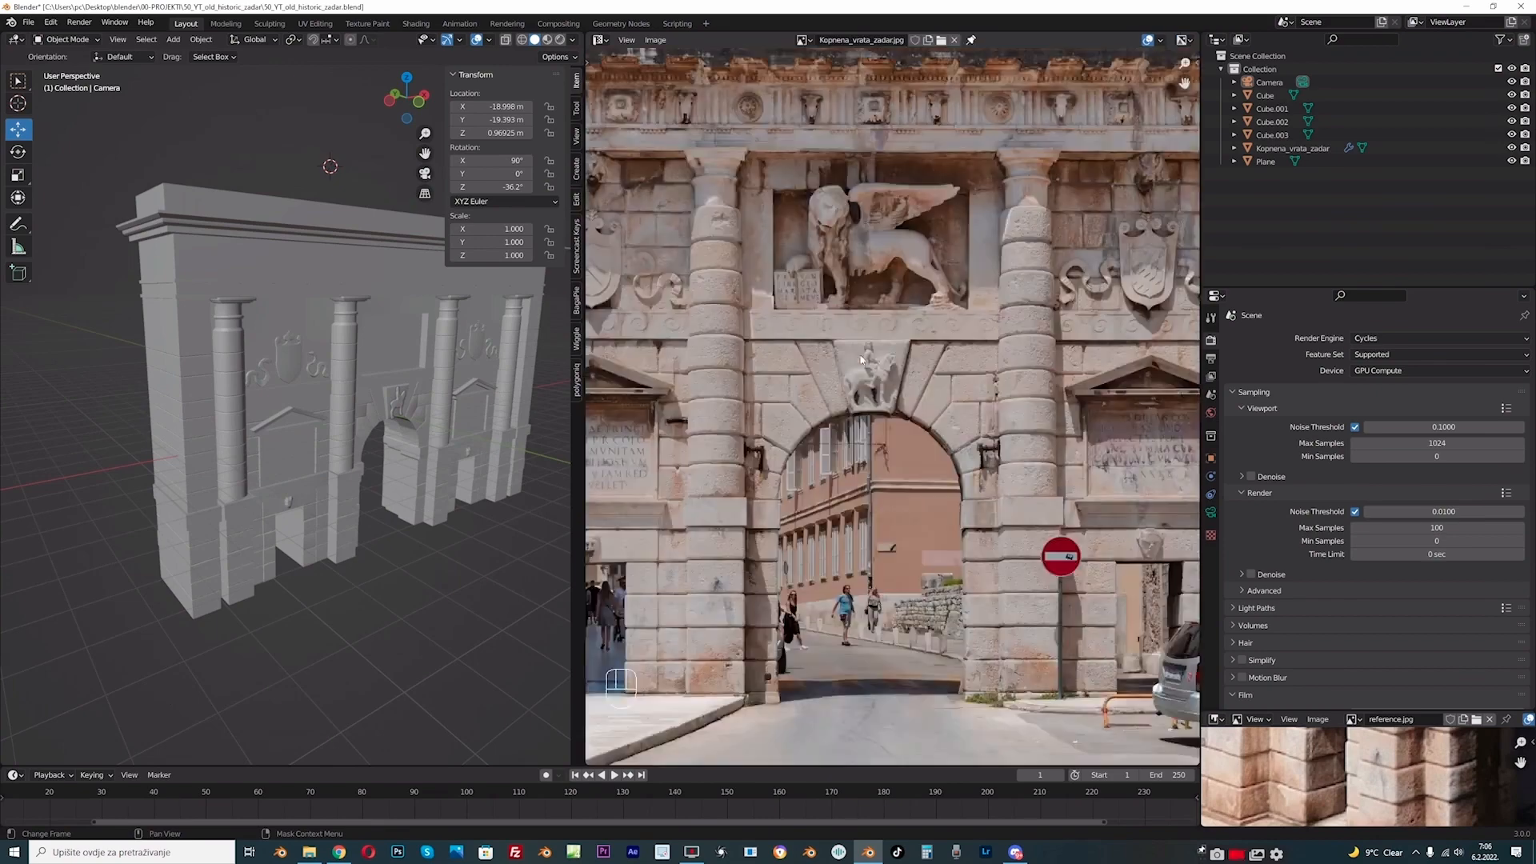
pyautogui.scroll(2, 864, 352)
pyautogui.scroll(1, 864, 352)
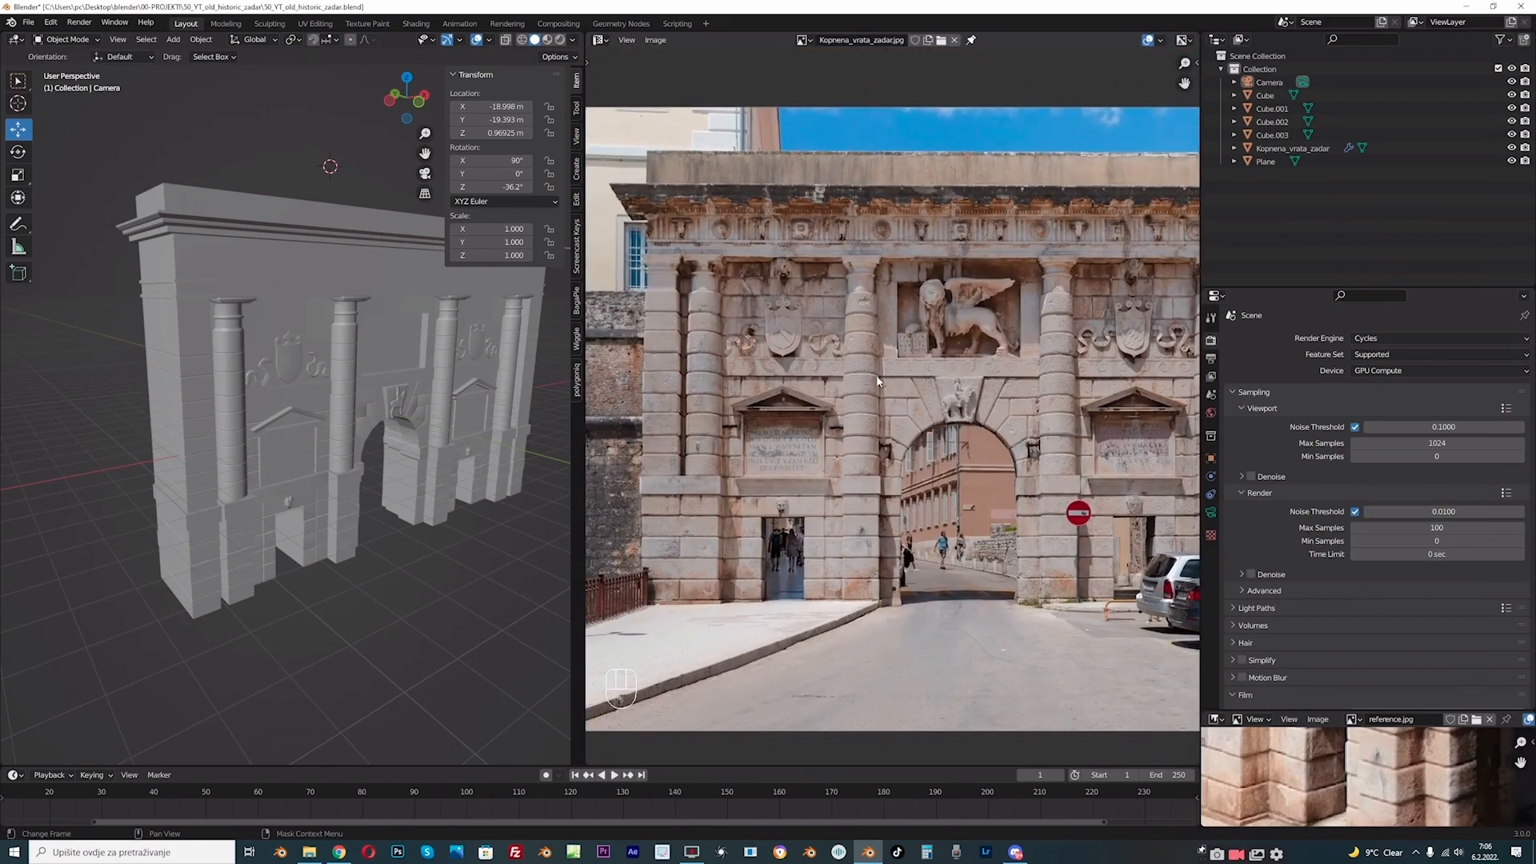
# - Select the gate mesh and show it in Material Preview shading beside the photo
pyautogui.scroll(4, 302, 435)
pyautogui.click(217, 294)
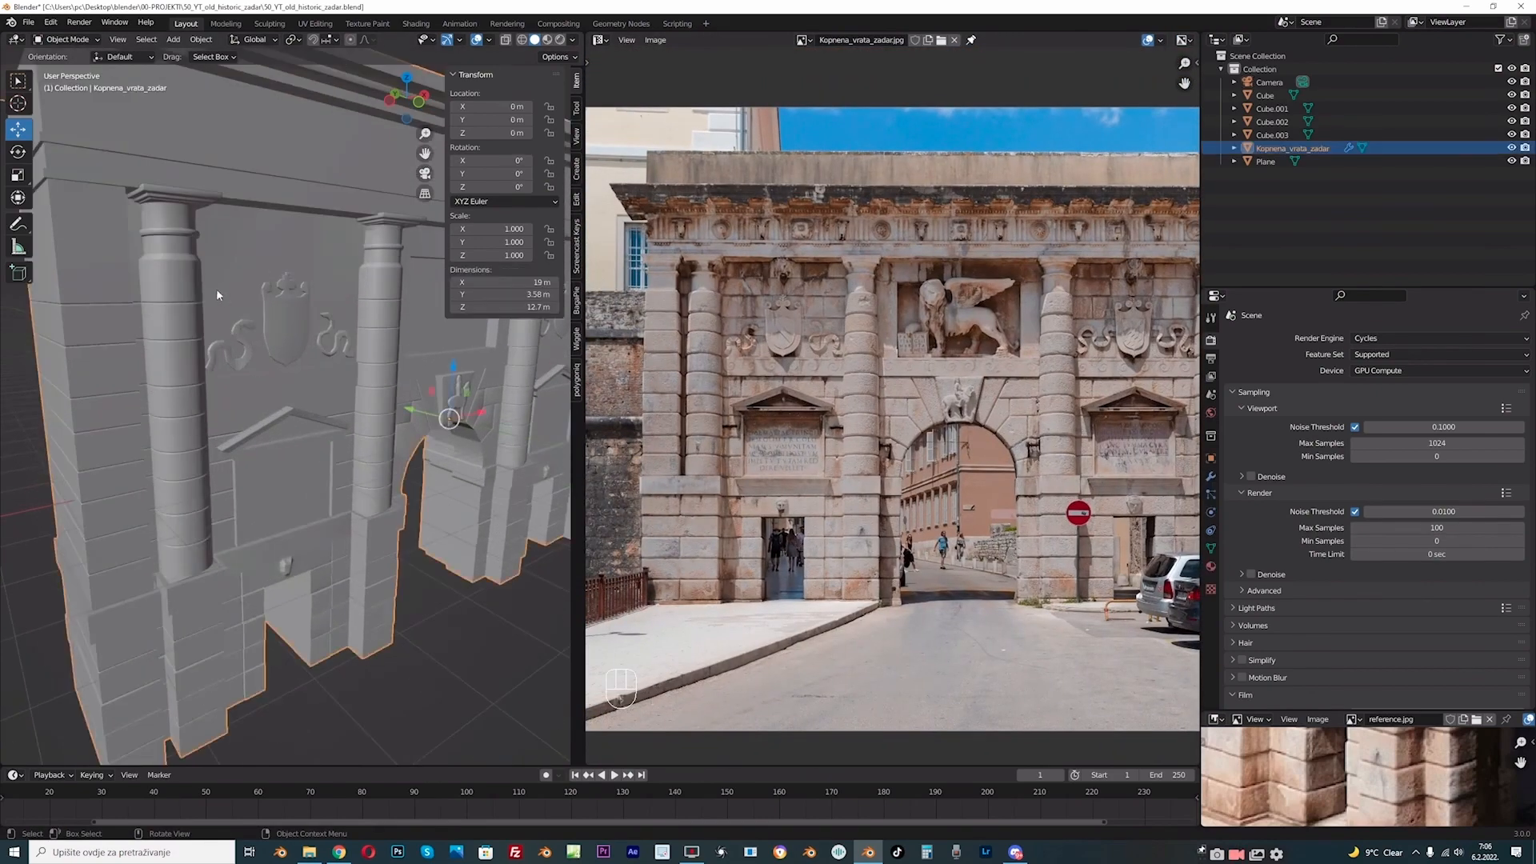
pyautogui.scroll(-3, 246, 335)
pyautogui.moveTo(250, 331); pyautogui.dragTo(262, 368, button='middle')
pyautogui.scroll(2, 240, 382)
pyautogui.click(547, 40)
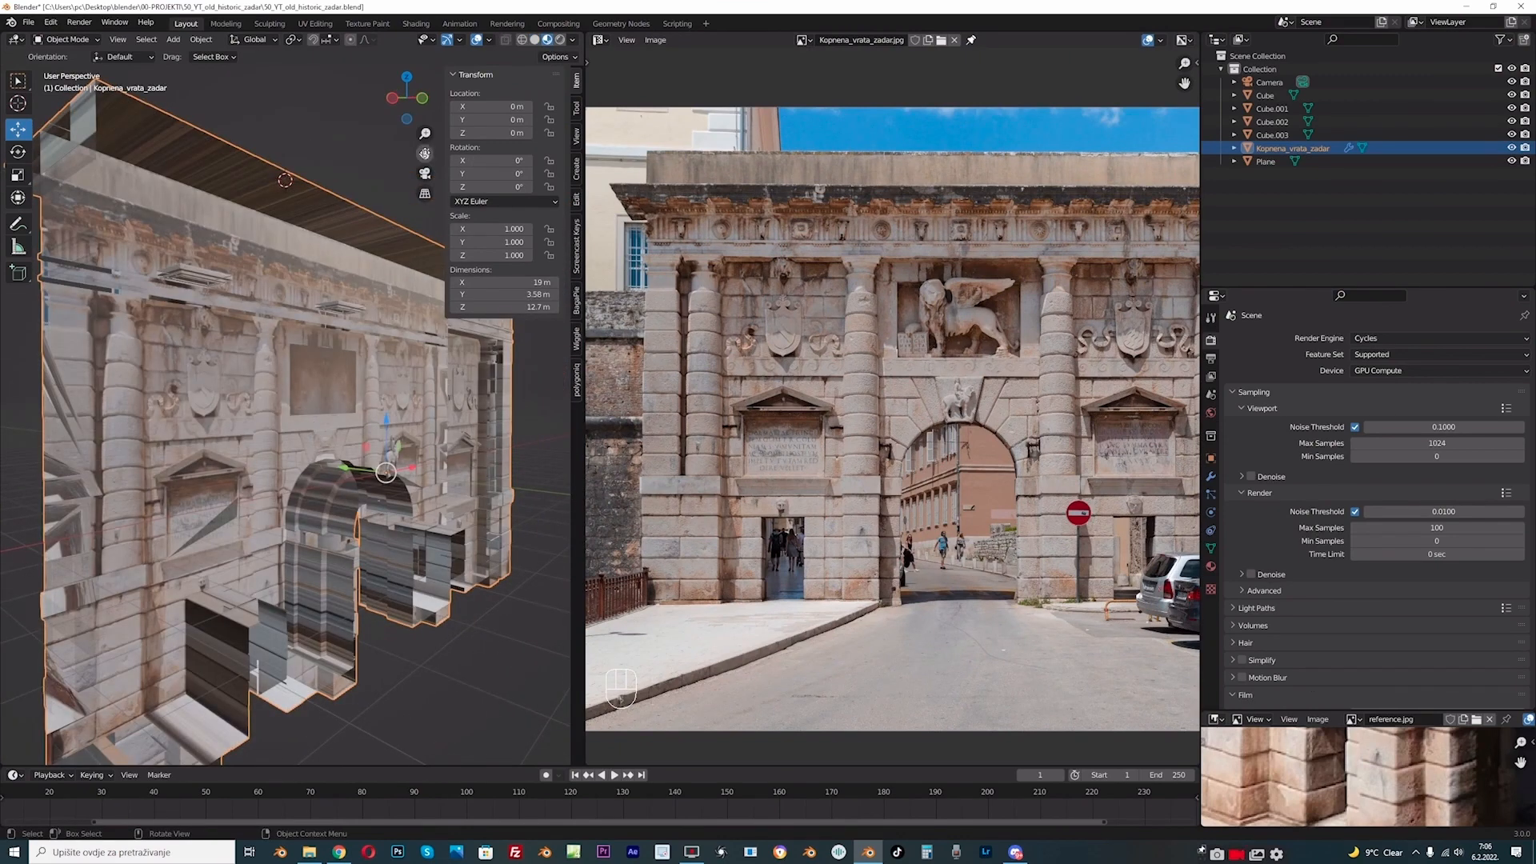
pyautogui.moveTo(314, 424)
pyautogui.mouseDown(button='middle')
pyautogui.moveTo(275, 407)
pyautogui.moveTo(353, 400)
pyautogui.moveTo(200, 410)
pyautogui.moveTo(228, 416)
pyautogui.moveTo(227, 391)
pyautogui.moveTo(199, 392)
pyautogui.moveTo(317, 400)
pyautogui.moveTo(302, 400)
pyautogui.mouseUp(button='middle')
pyautogui.moveTo(421, 159); pyautogui.dragTo(401, 181, button='middle')
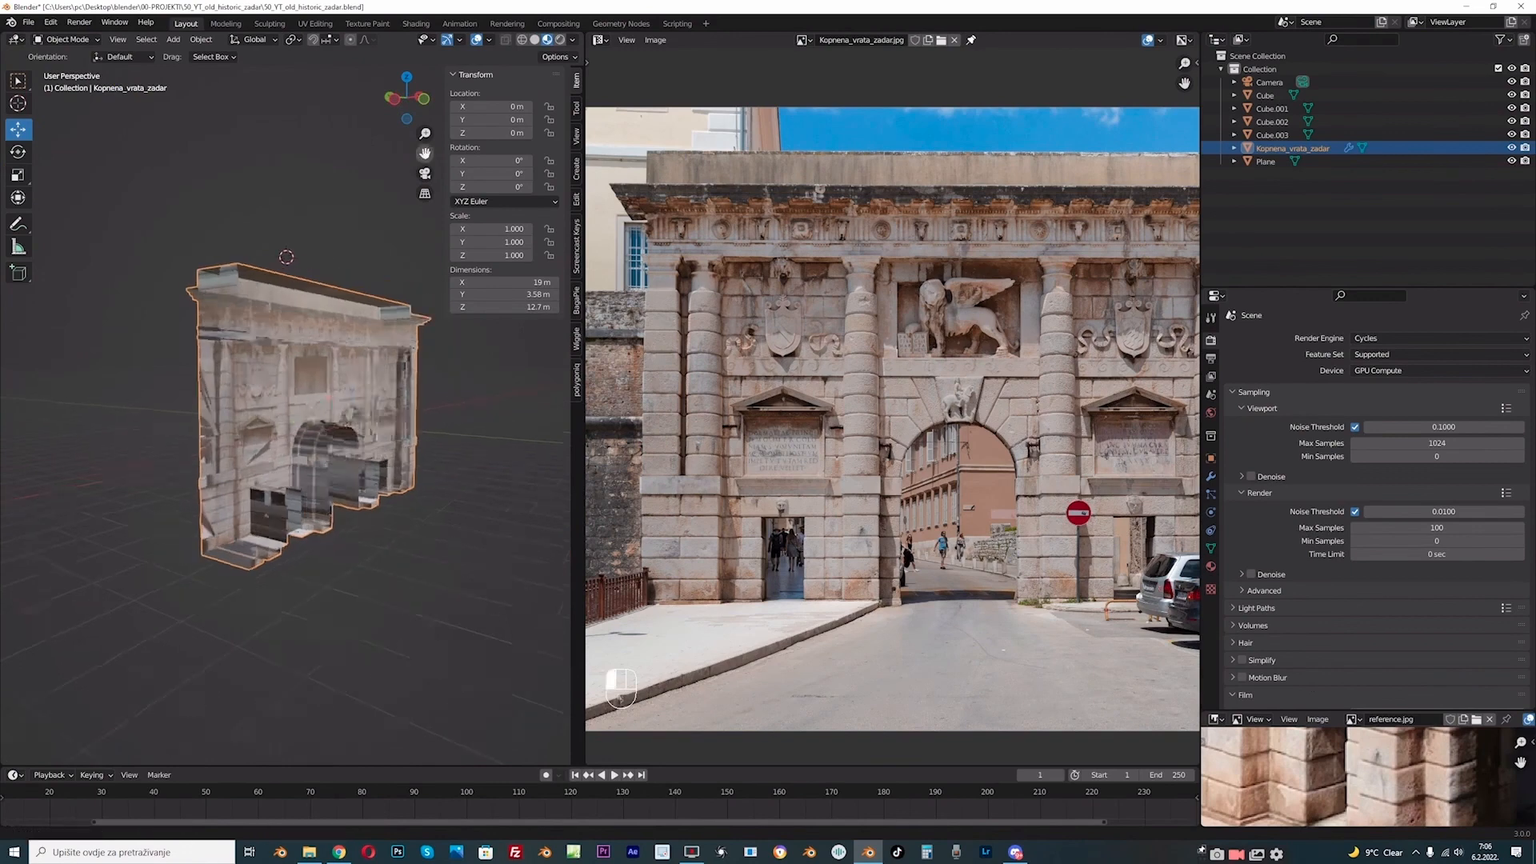
# - Switch the 3D viewport to rendered shading and examine the texture on the gate's outer pier base
pyautogui.press('KP_1')
pyautogui.scroll(5, 392, 160)
pyautogui.moveTo(345, 120); pyautogui.dragTo(424, 136, button='middle')
pyautogui.scroll(-2, 419, 144)
pyautogui.click(562, 40)
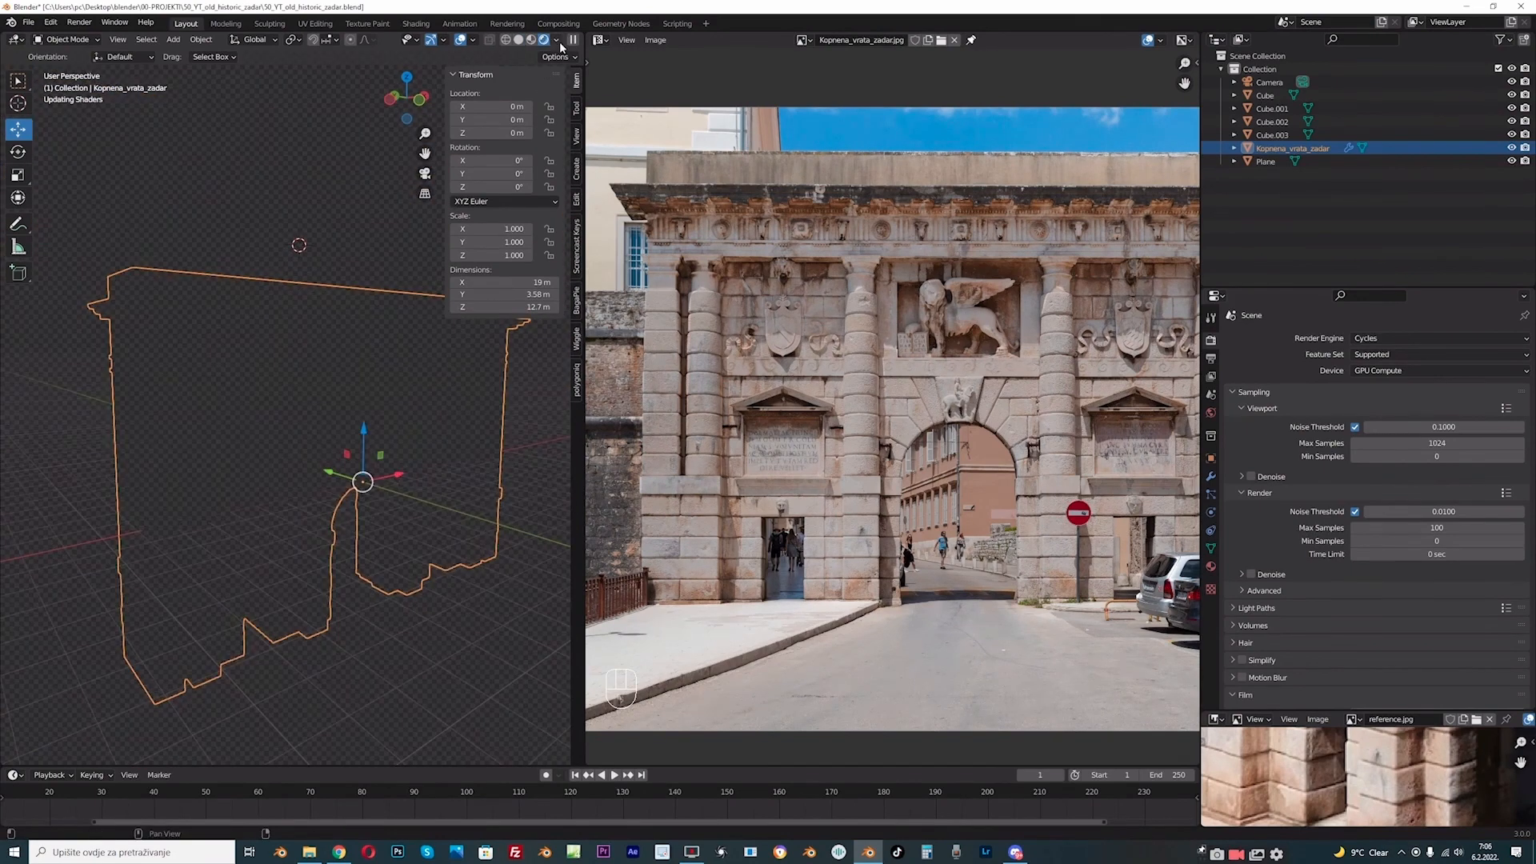
pyautogui.scroll(2, 250, 476)
pyautogui.scroll(2, 250, 477)
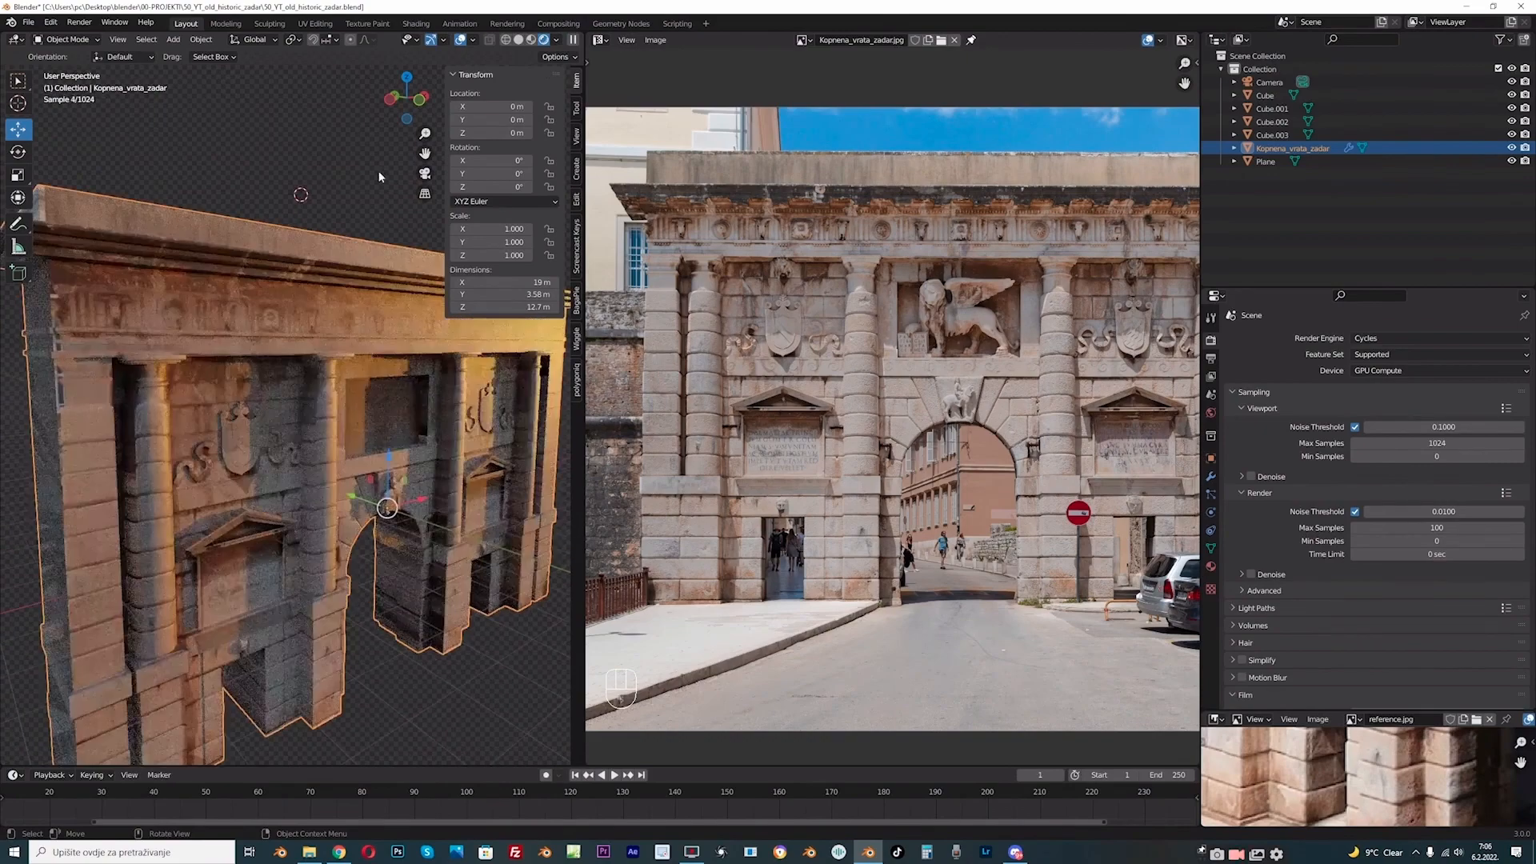
pyautogui.moveTo(429, 152); pyautogui.dragTo(426, 88)
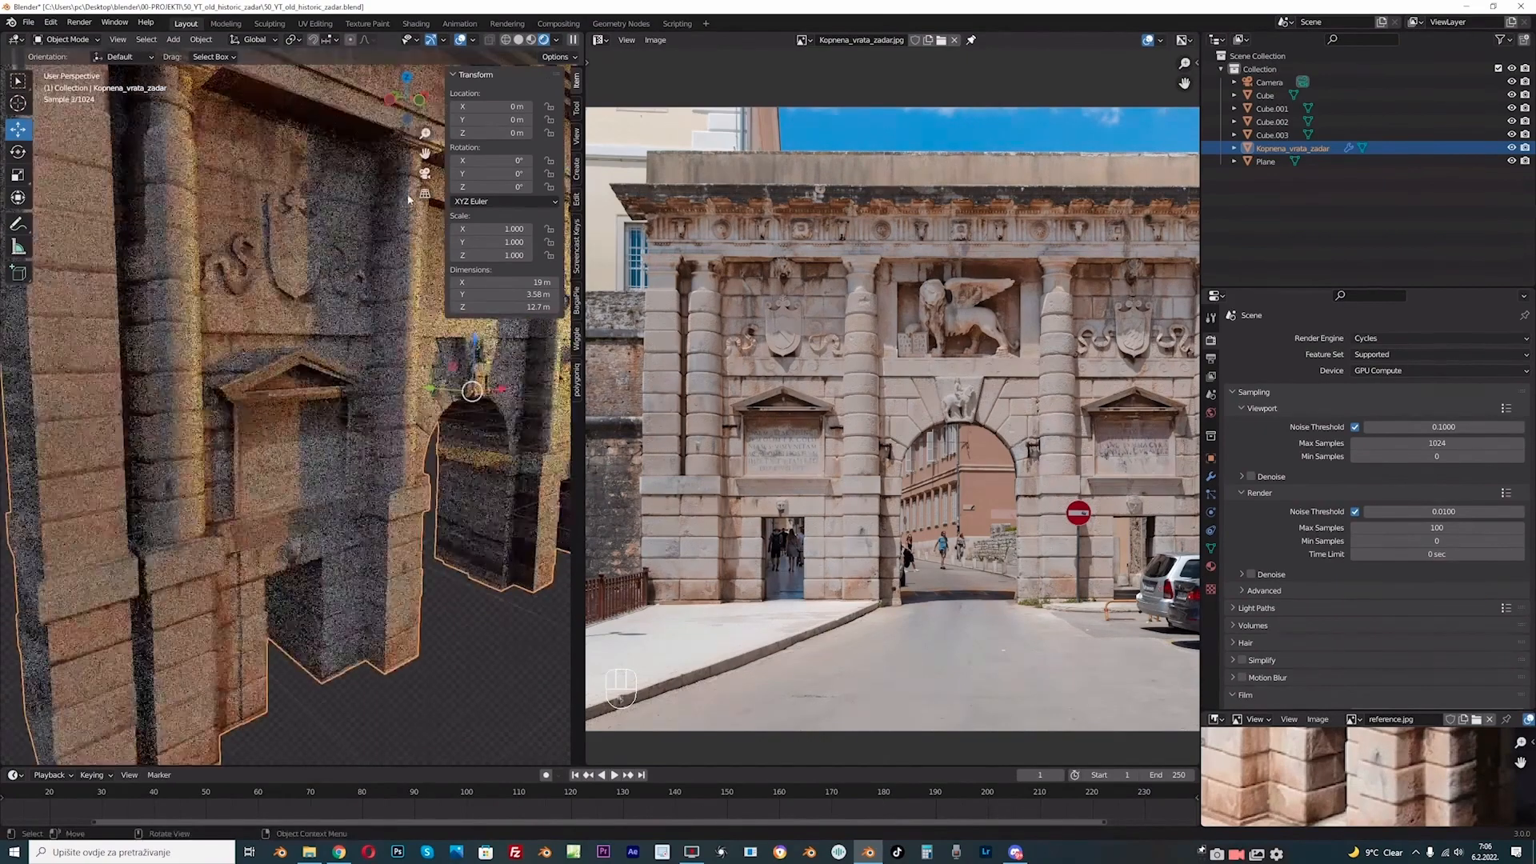
pyautogui.moveTo(425, 154); pyautogui.dragTo(492, 33)
pyautogui.scroll(2, 246, 384)
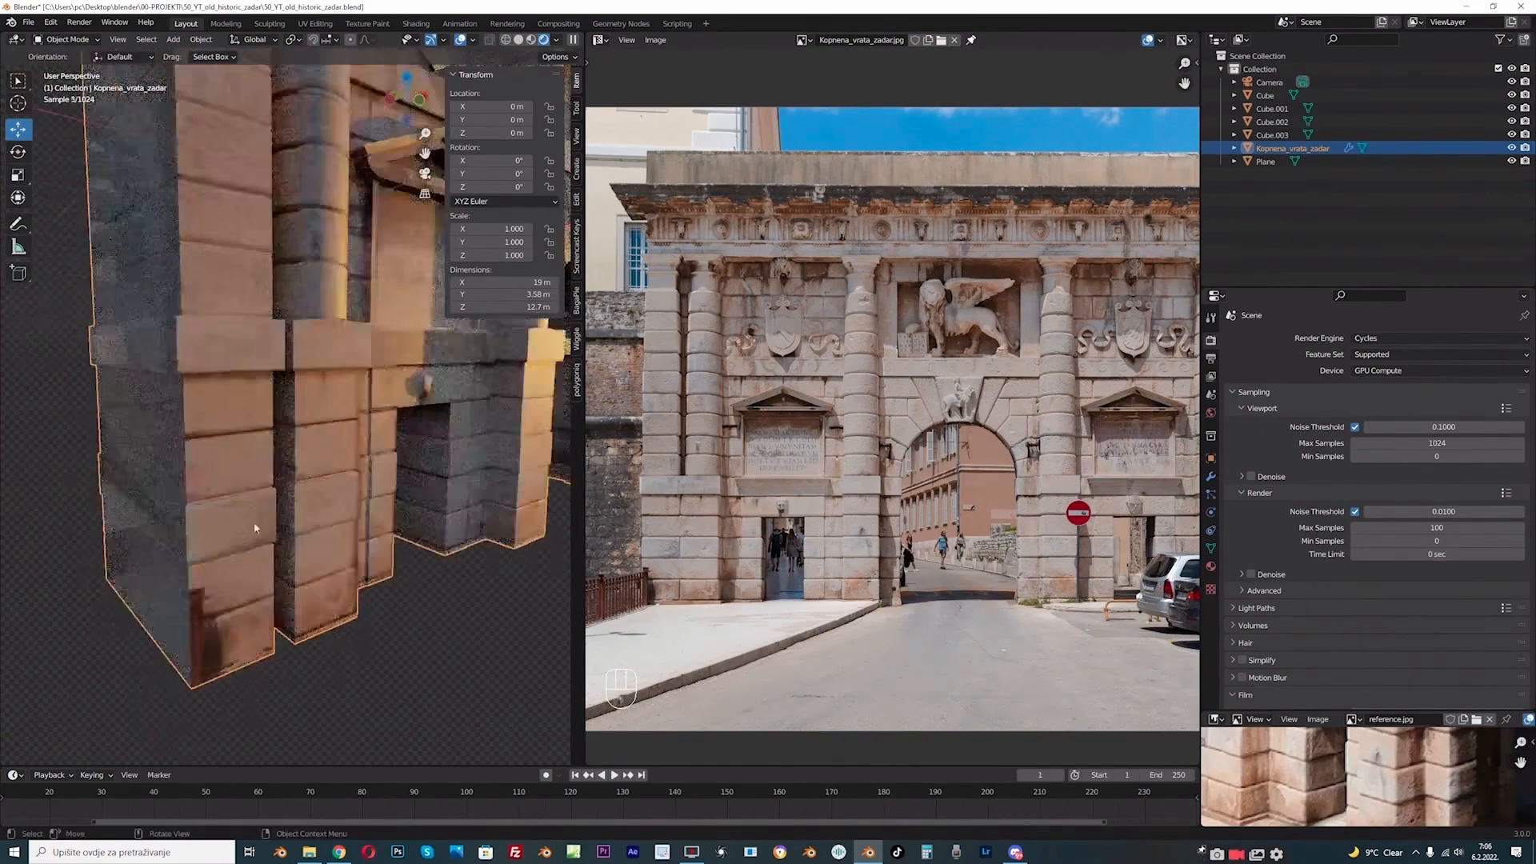
pyautogui.moveTo(254, 530); pyautogui.dragTo(204, 560, button='middle')
# - Enter Edit Mode on the gate with face selection, select the outer pier's bottom front block, and inspect its area on the photo
pyautogui.click(68, 39)
pyautogui.click(80, 70)
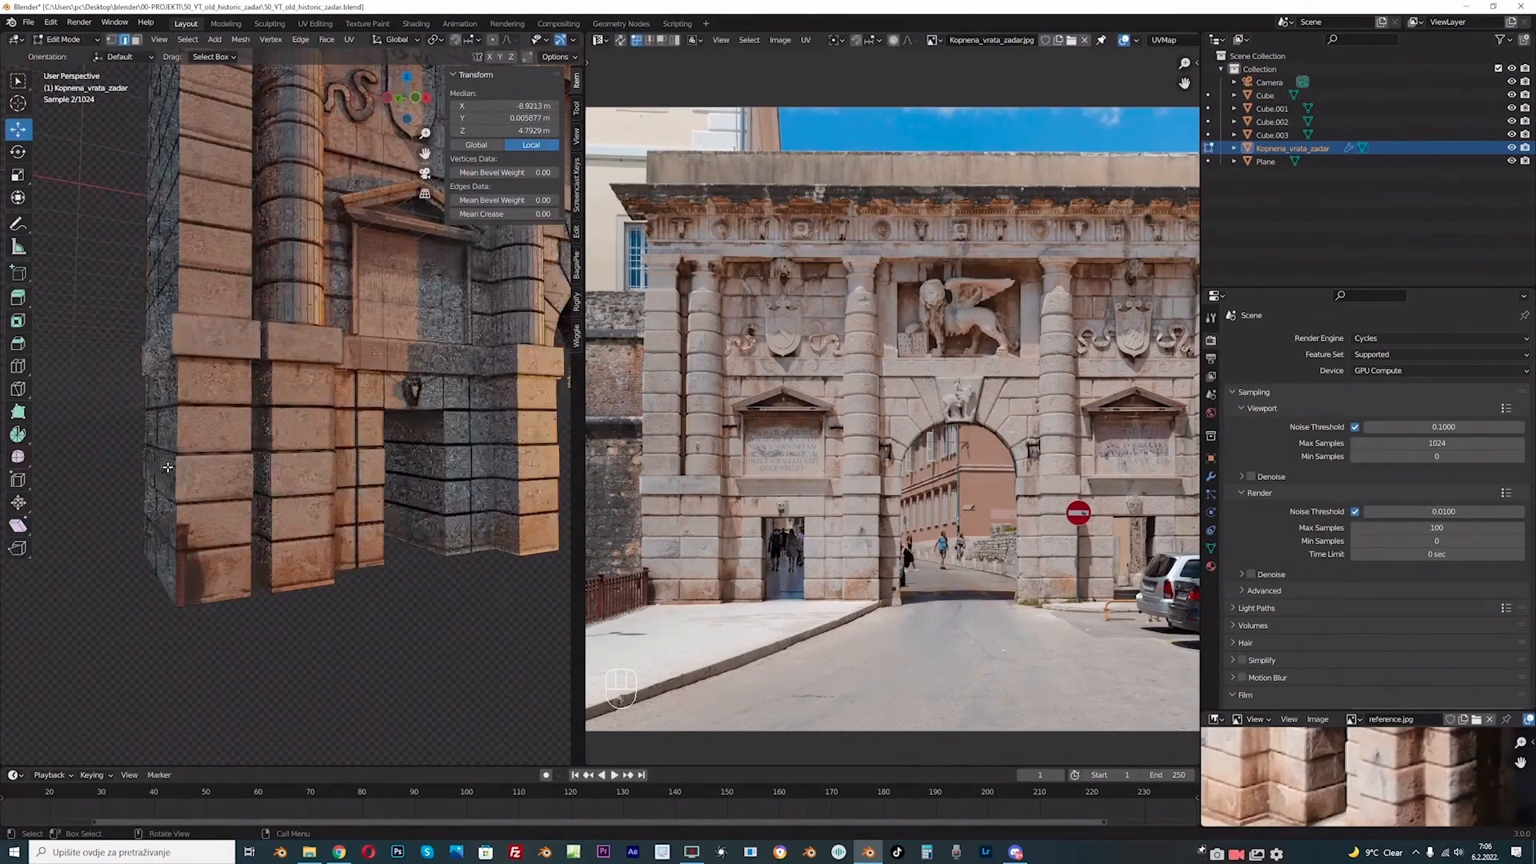
pyautogui.click(137, 39)
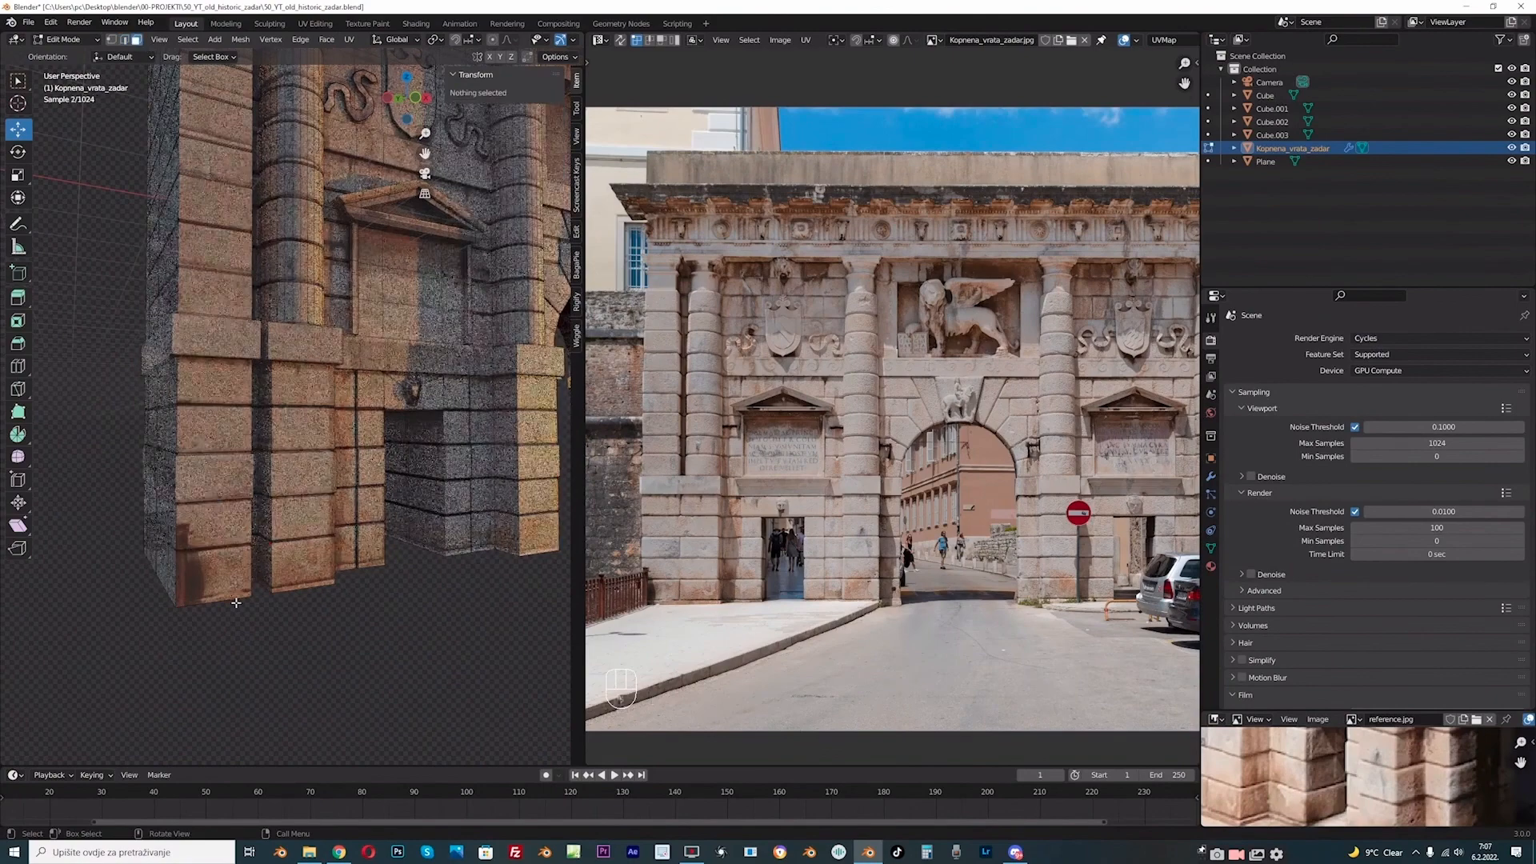
pyautogui.click(207, 579)
pyautogui.scroll(2, 391, 559)
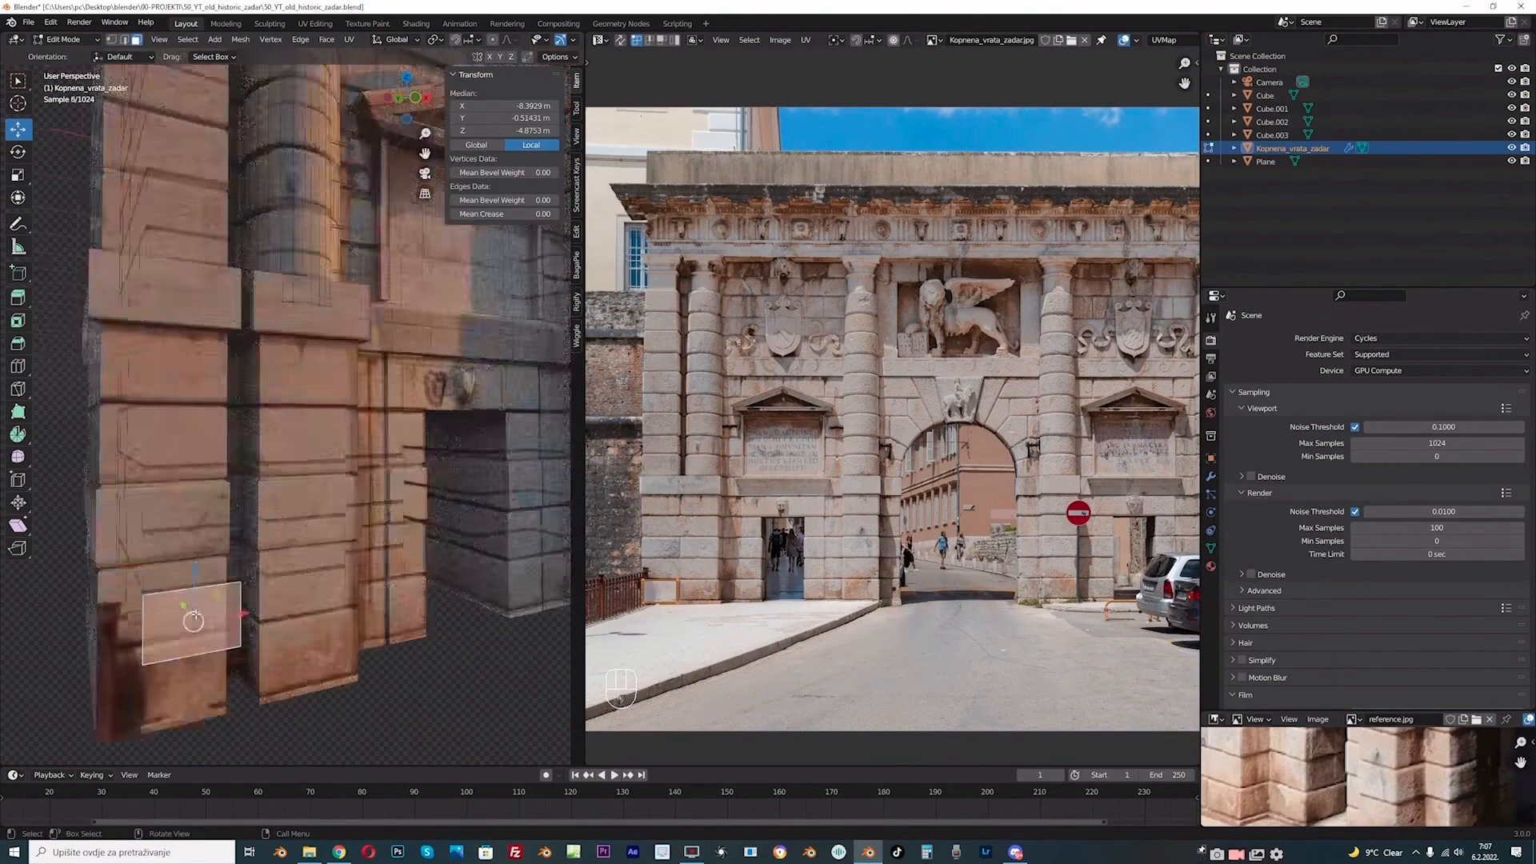
pyautogui.moveTo(391, 559); pyautogui.dragTo(379, 544, button='middle')
pyautogui.scroll(1, 379, 544)
pyautogui.moveTo(709, 385); pyautogui.dragTo(837, 281, button='middle')
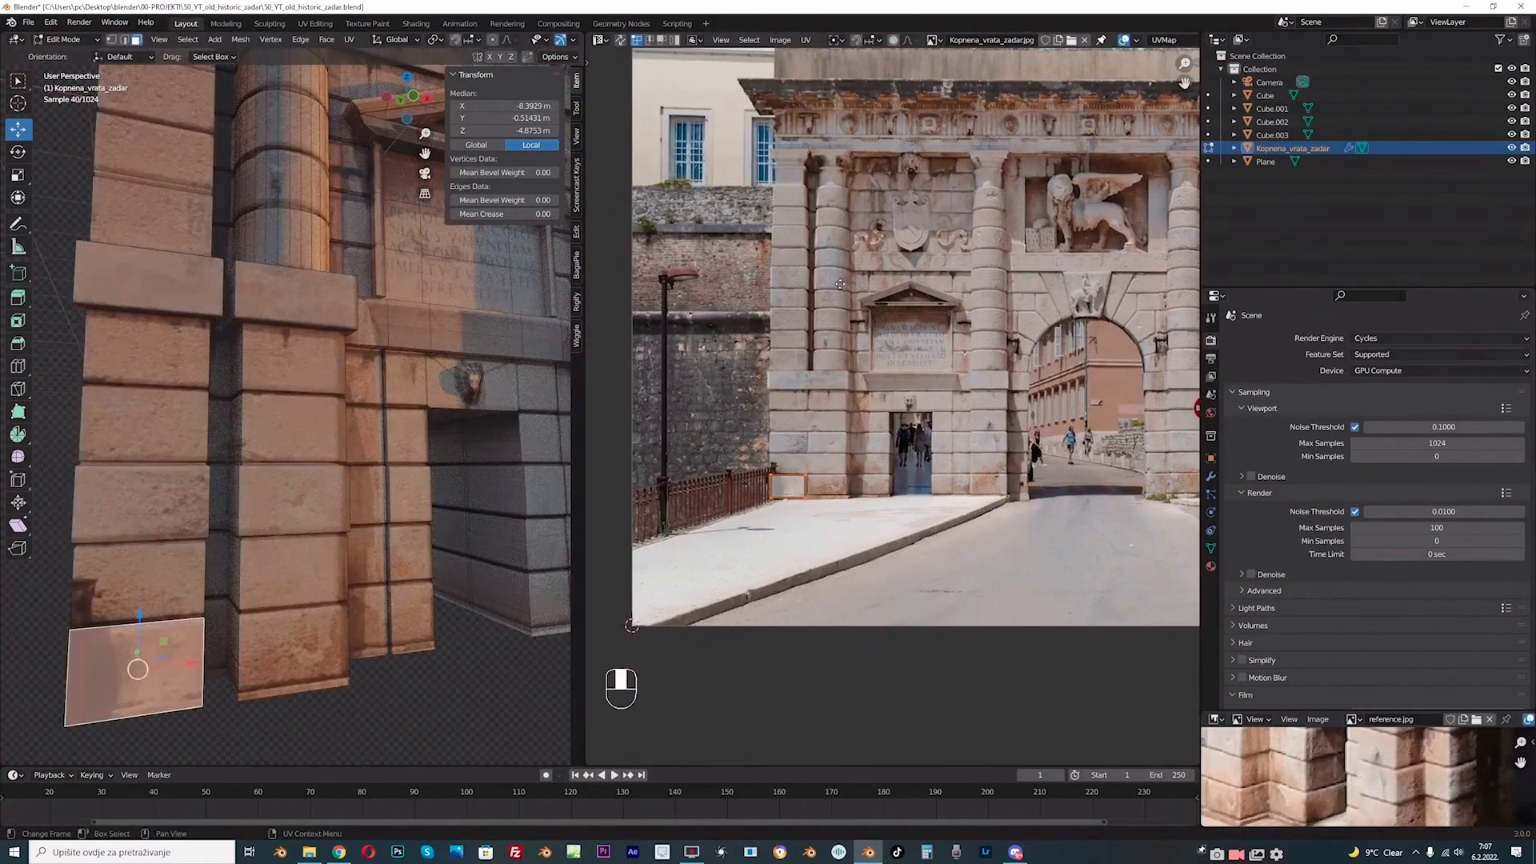
pyautogui.scroll(2, 472, 240)
pyautogui.moveTo(425, 153); pyautogui.dragTo(543, 6)
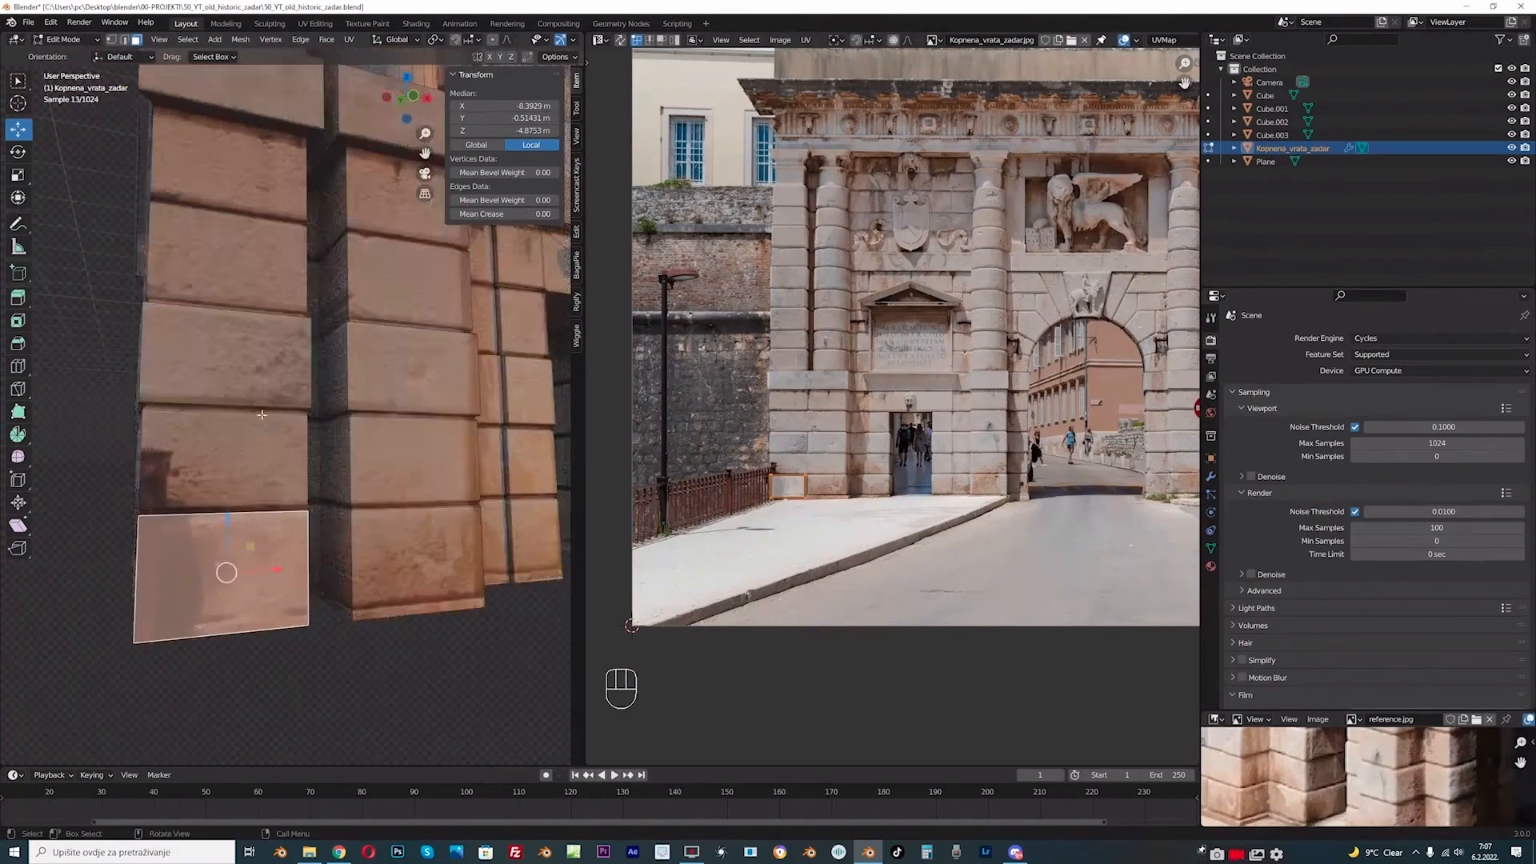
pyautogui.scroll(2, 240, 522)
# - In front view, select the outer pier's bottom block together with the narrow bevel faces along its upper edge
pyautogui.press('KP_1')
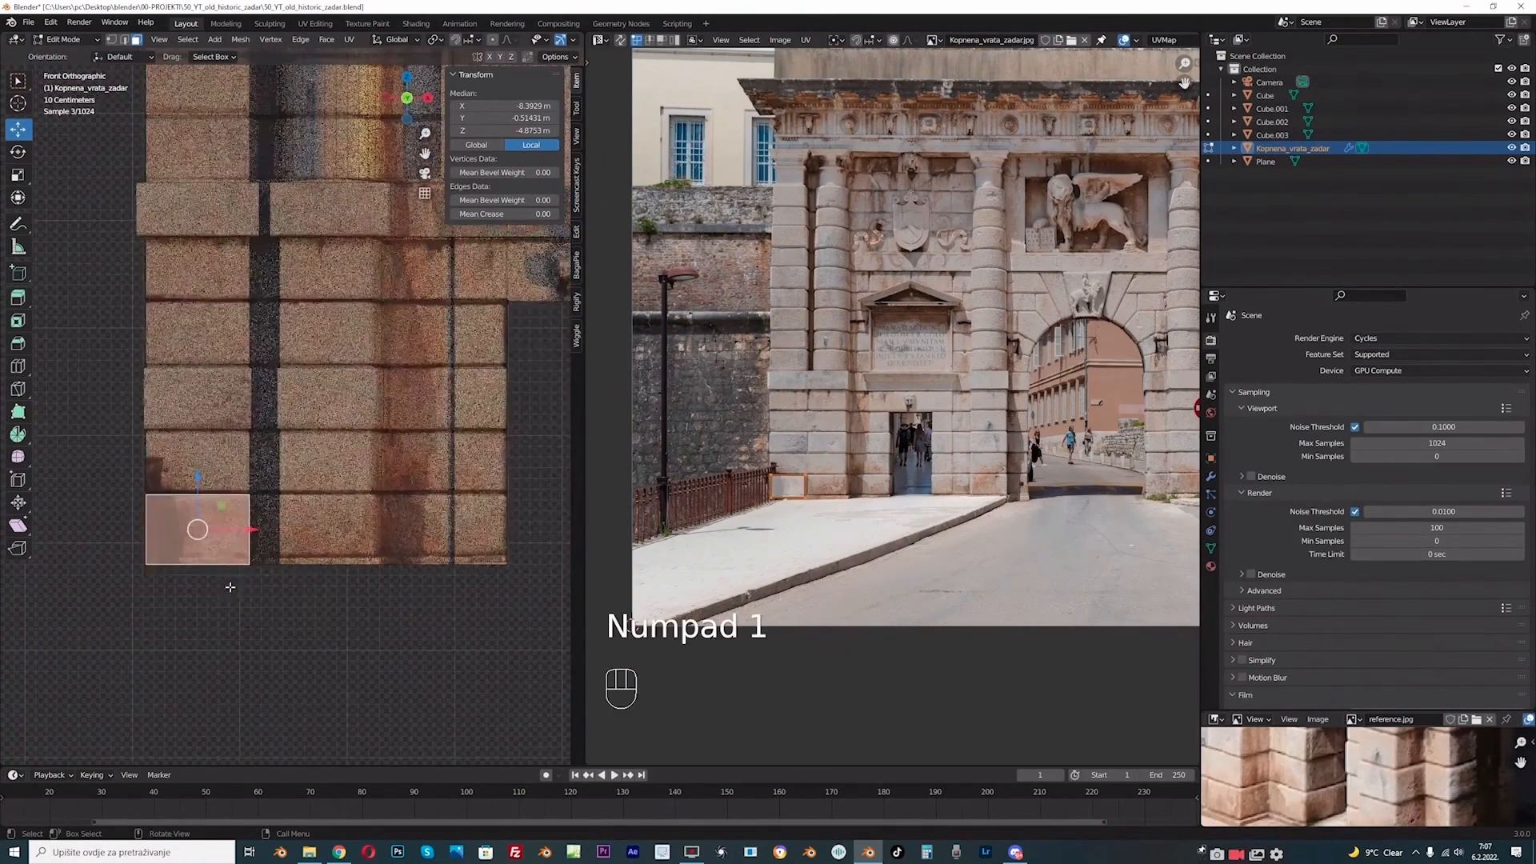
pyautogui.moveTo(432, 156); pyautogui.dragTo(514, 137)
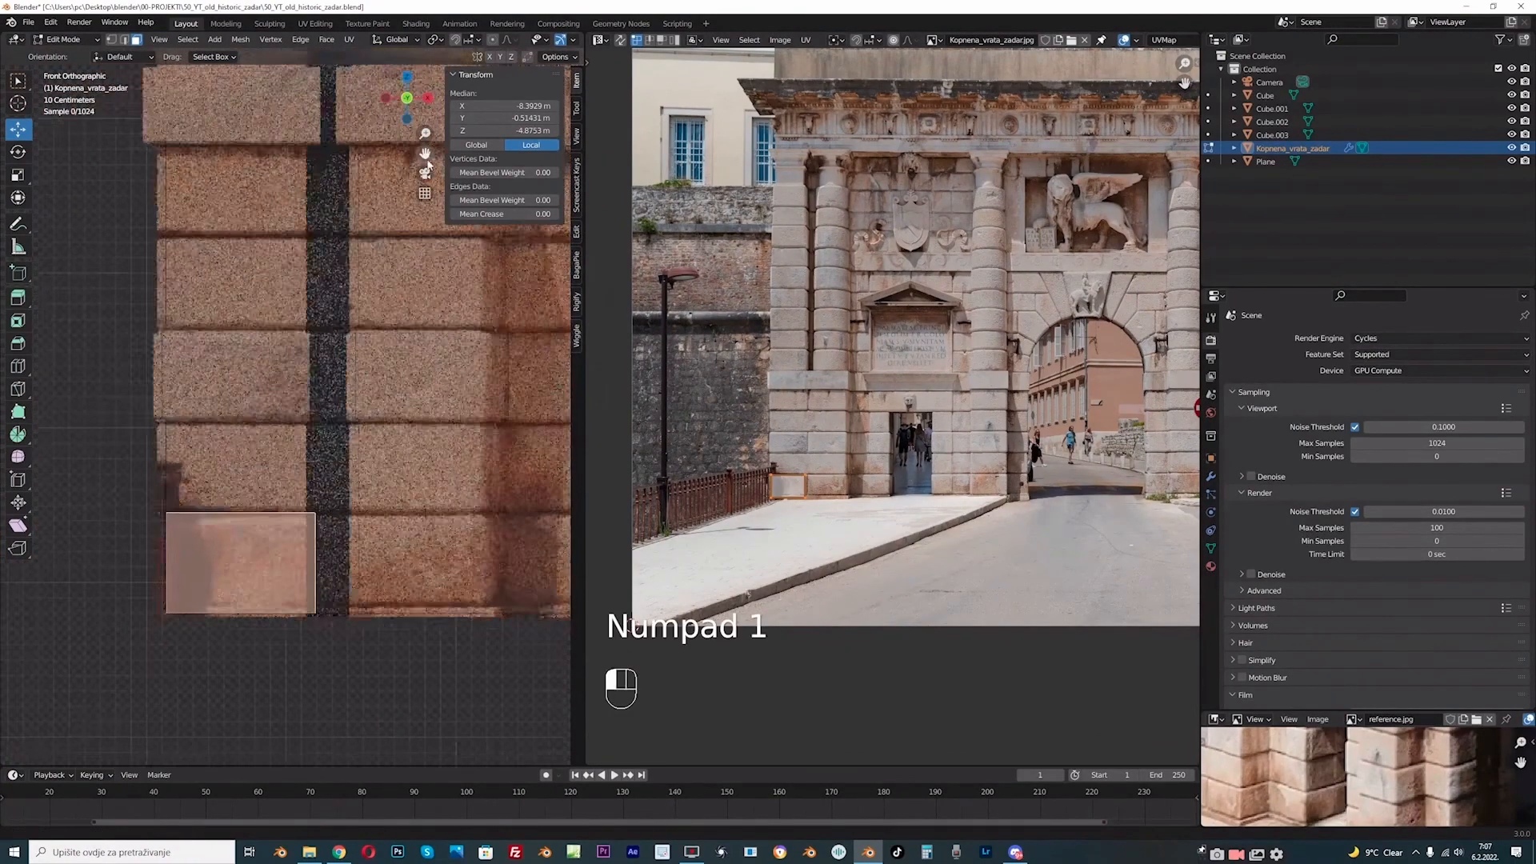
pyautogui.scroll(2, 215, 620)
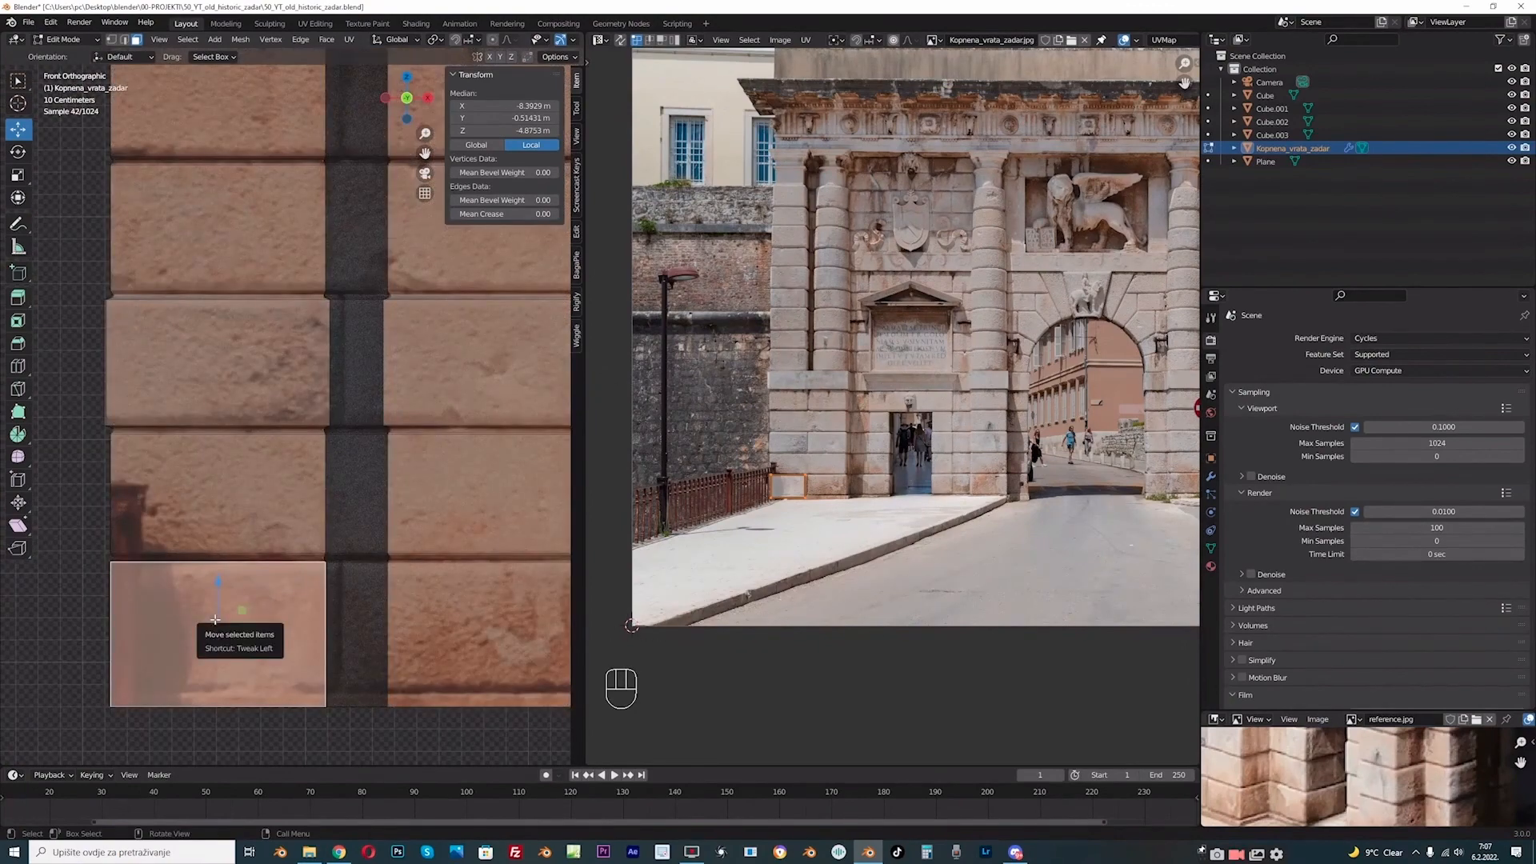
pyautogui.moveTo(423, 154); pyautogui.dragTo(444, 68)
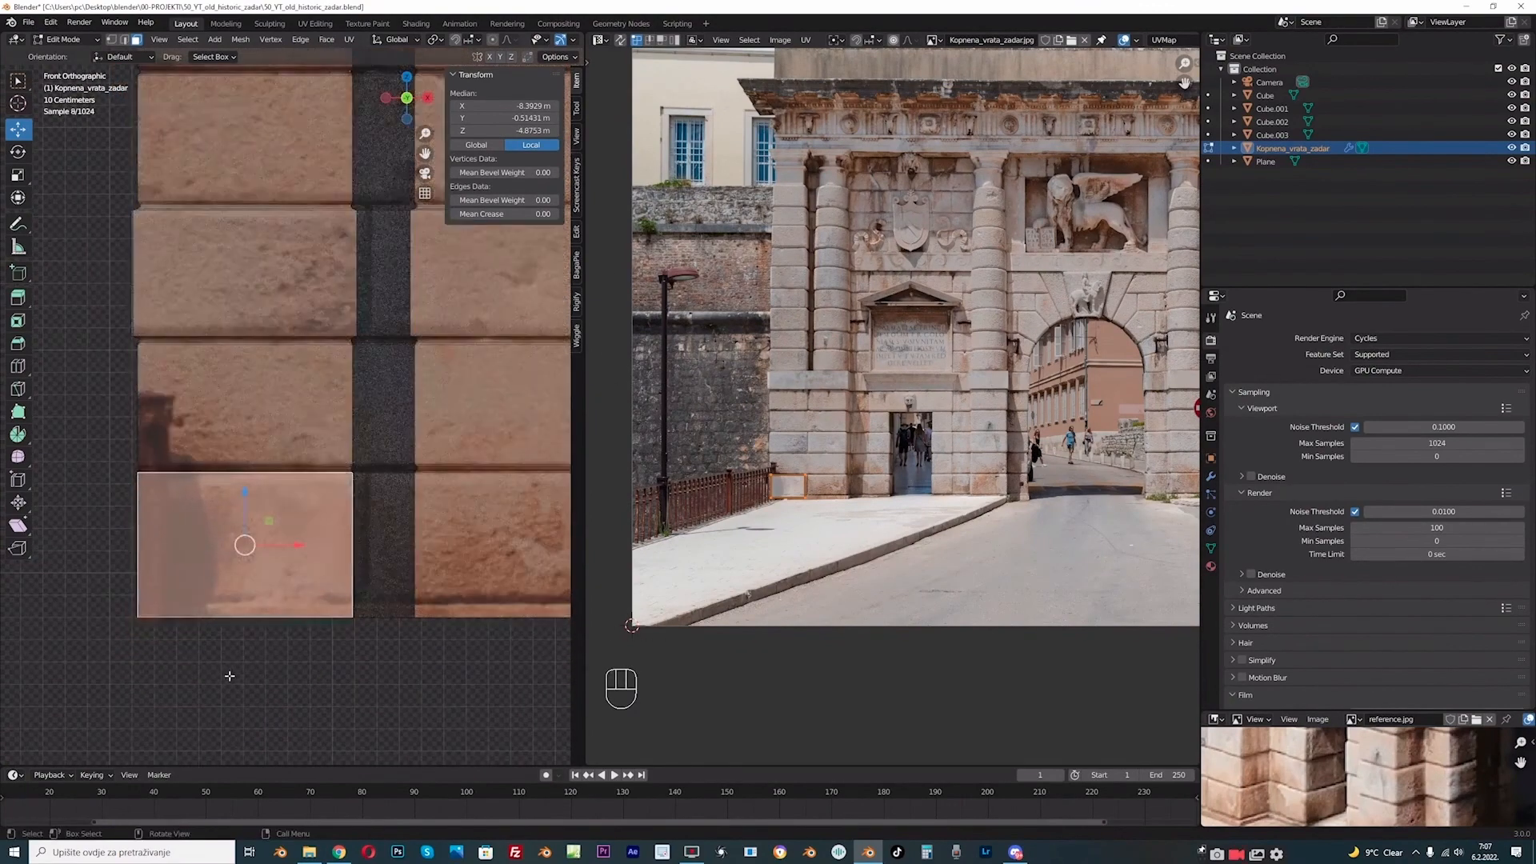
pyautogui.hotkey('alt', 'a')
pyautogui.scroll(1, 266, 492)
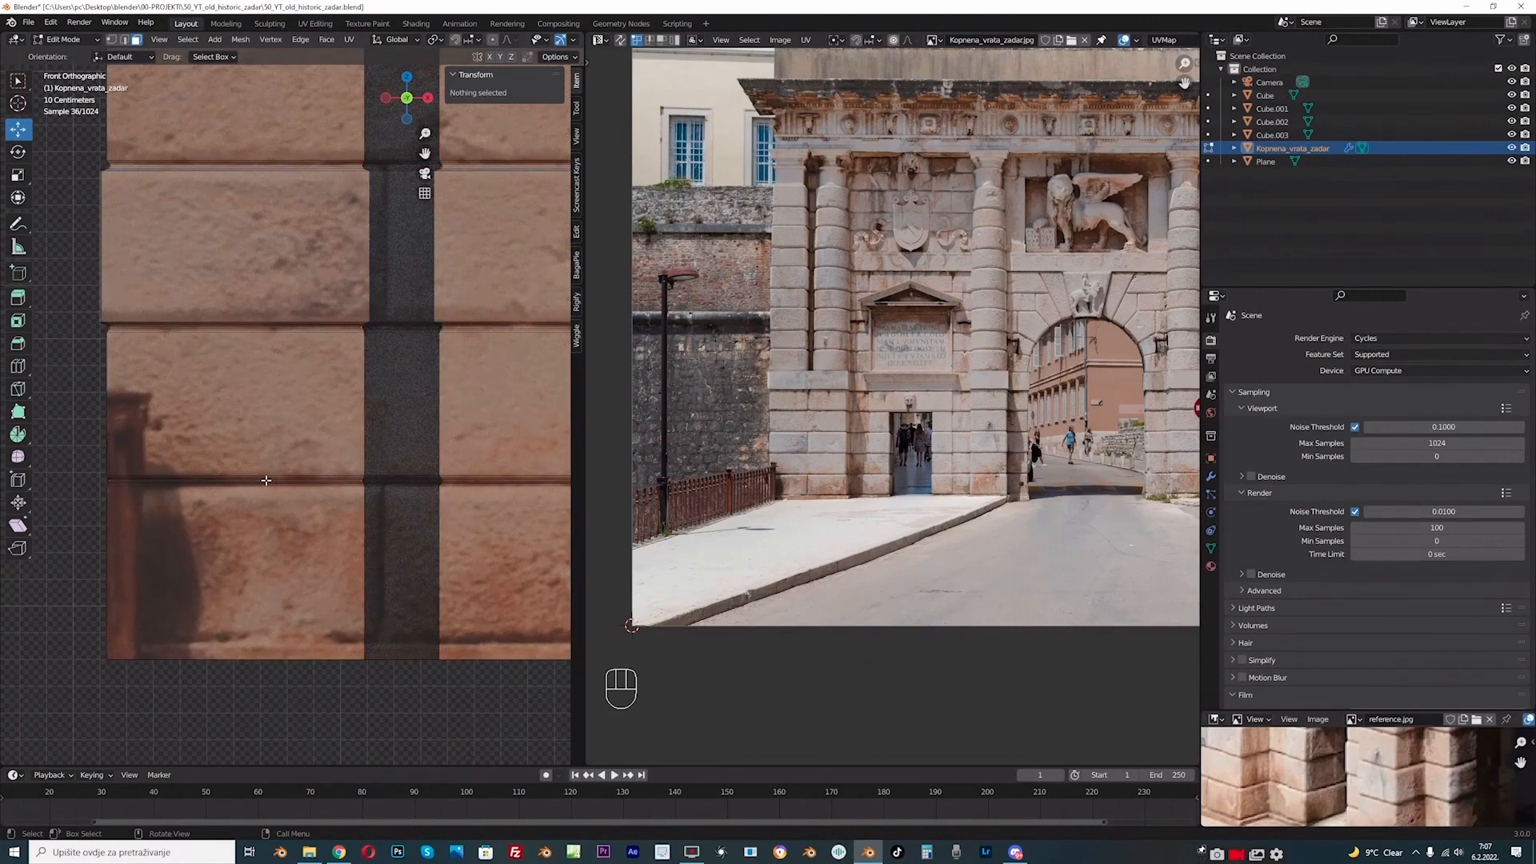
pyautogui.moveTo(265, 479); pyautogui.dragTo(267, 496)
pyautogui.moveTo(285, 636); pyautogui.dragTo(284, 636)
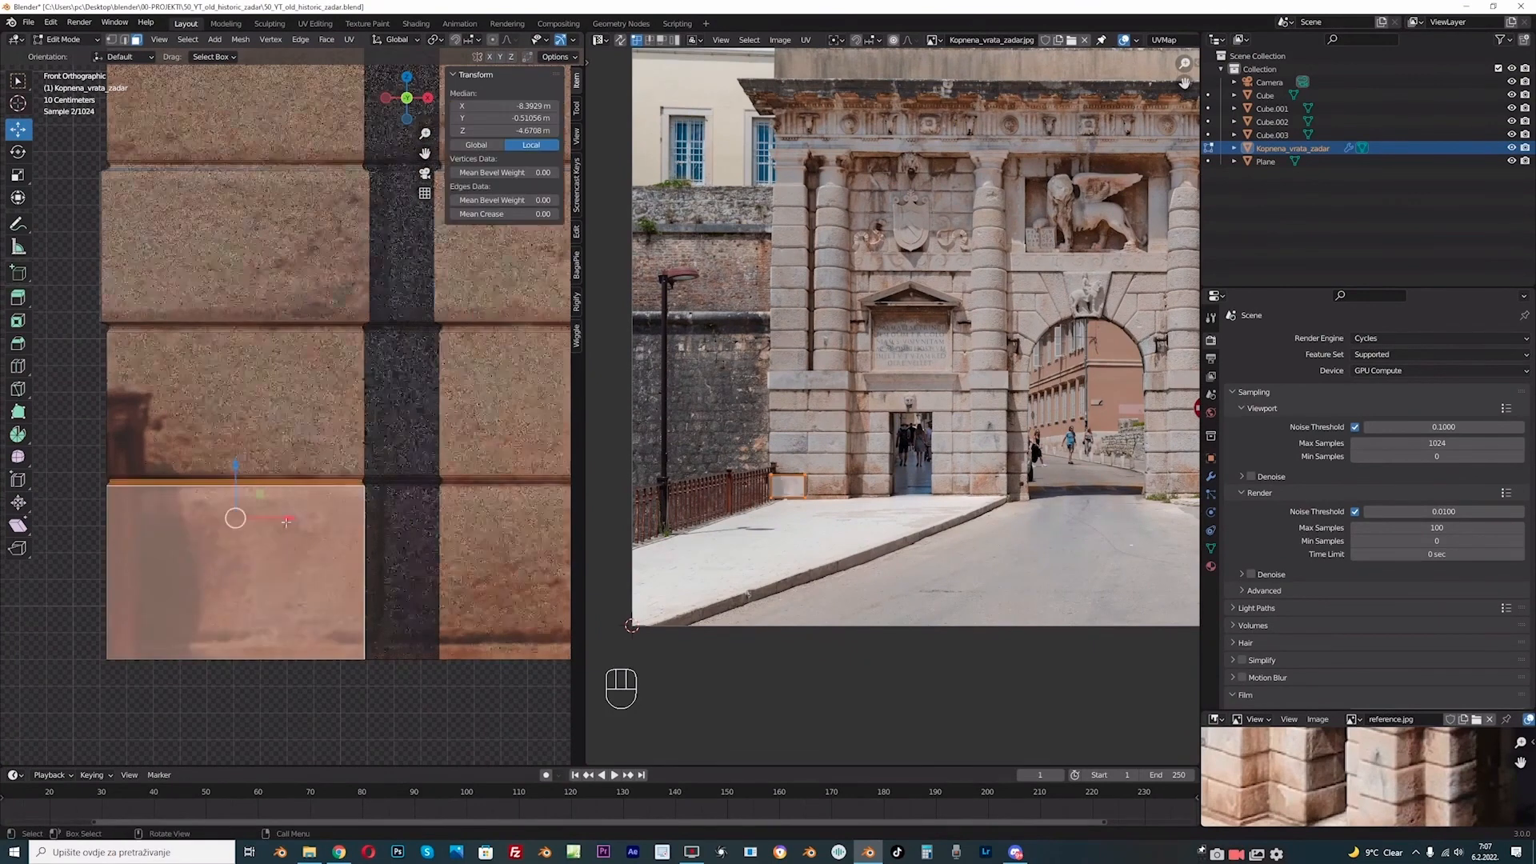
pyautogui.moveTo(278, 476); pyautogui.dragTo(278, 530)
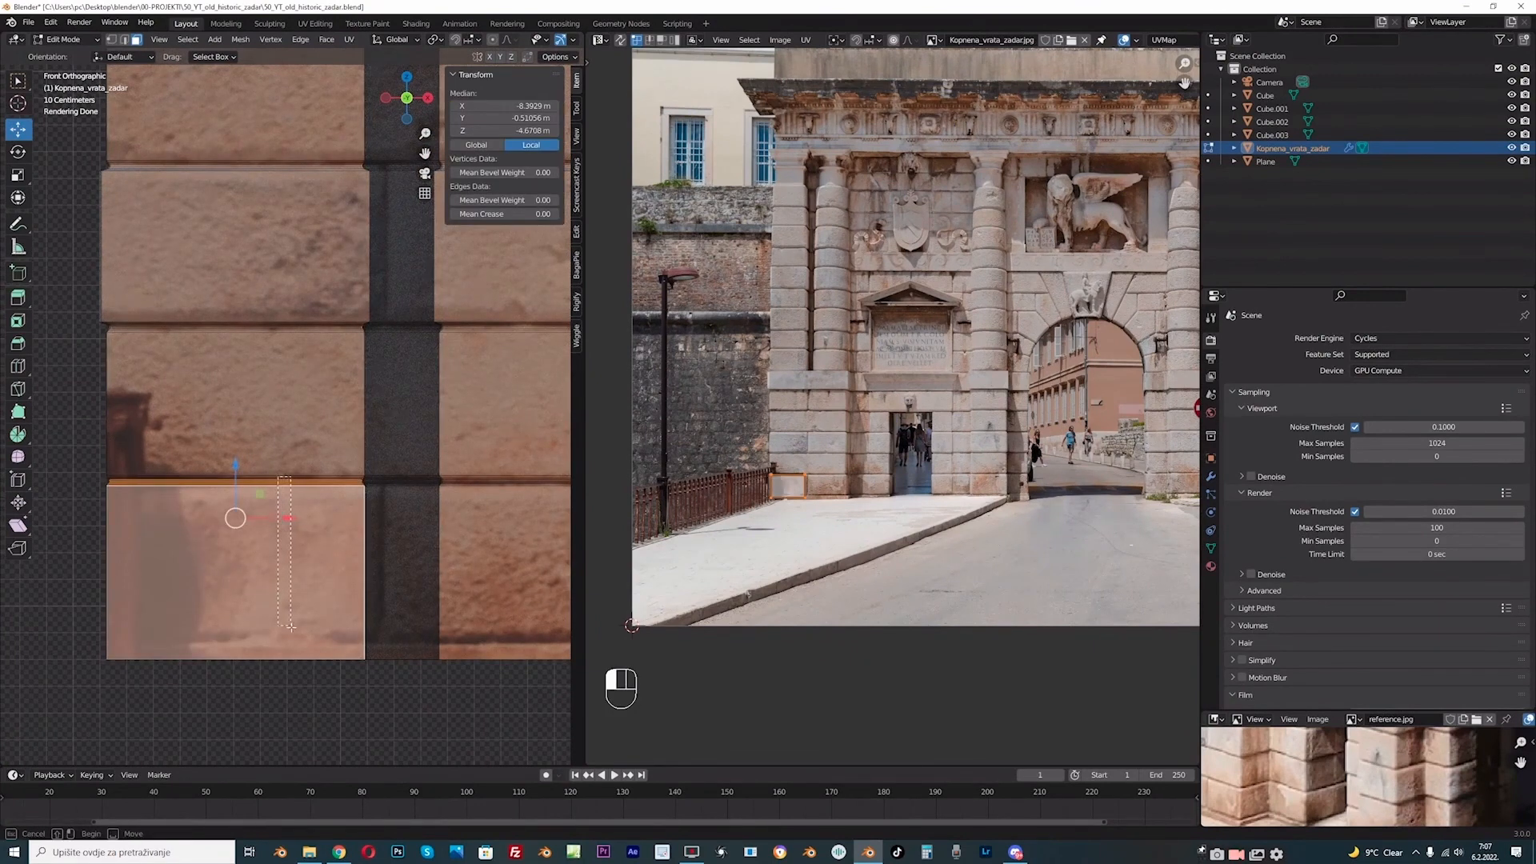
pyautogui.moveTo(295, 646); pyautogui.dragTo(289, 636)
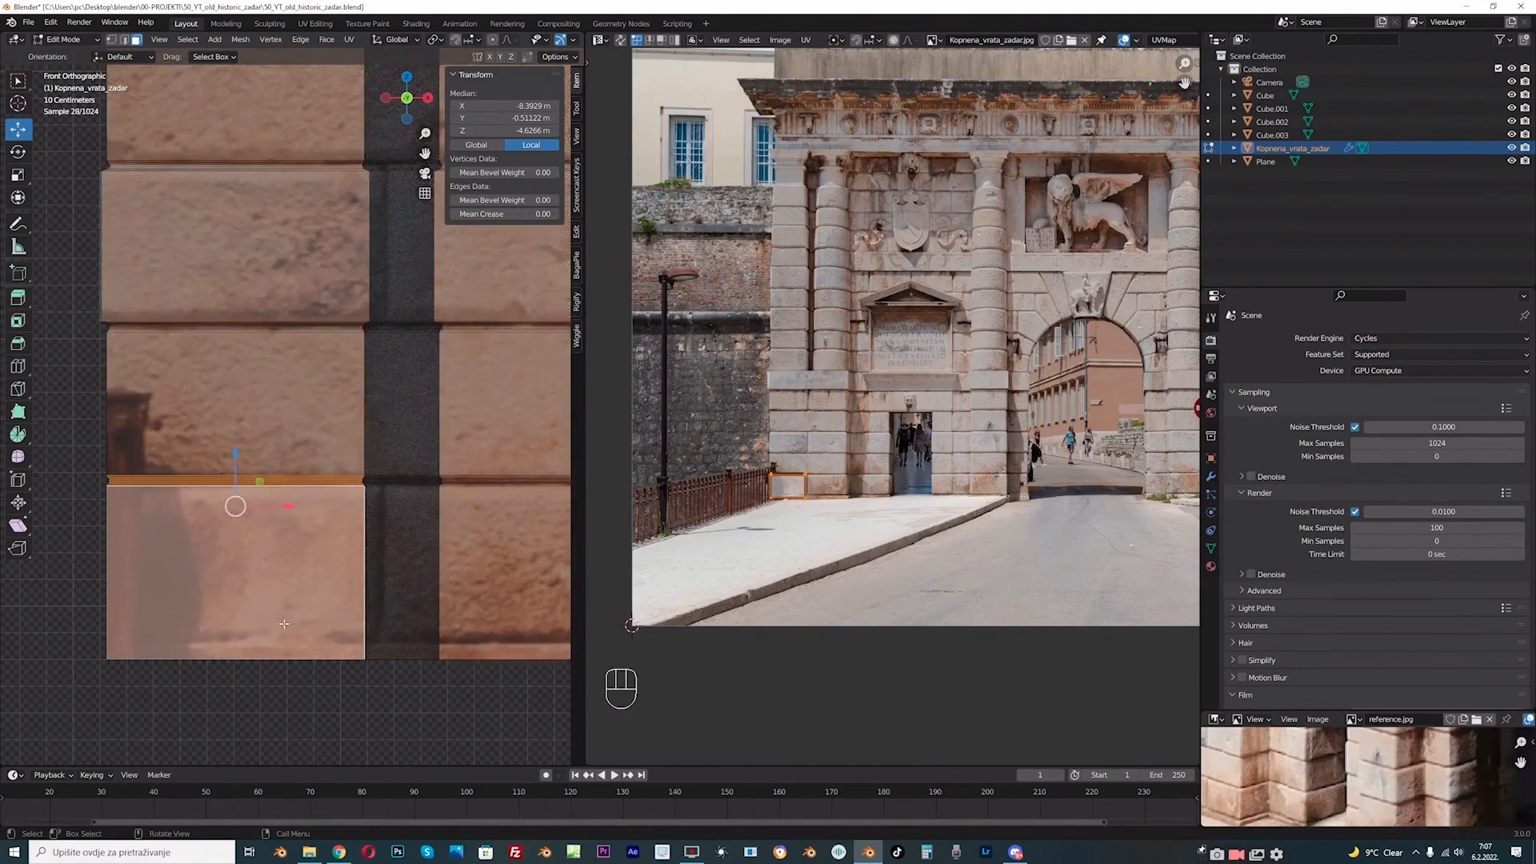
# - Scale down the bottom block's UVs and move them onto the clean neighbouring stone of the photo's lowest course
pyautogui.scroll(5, 783, 470)
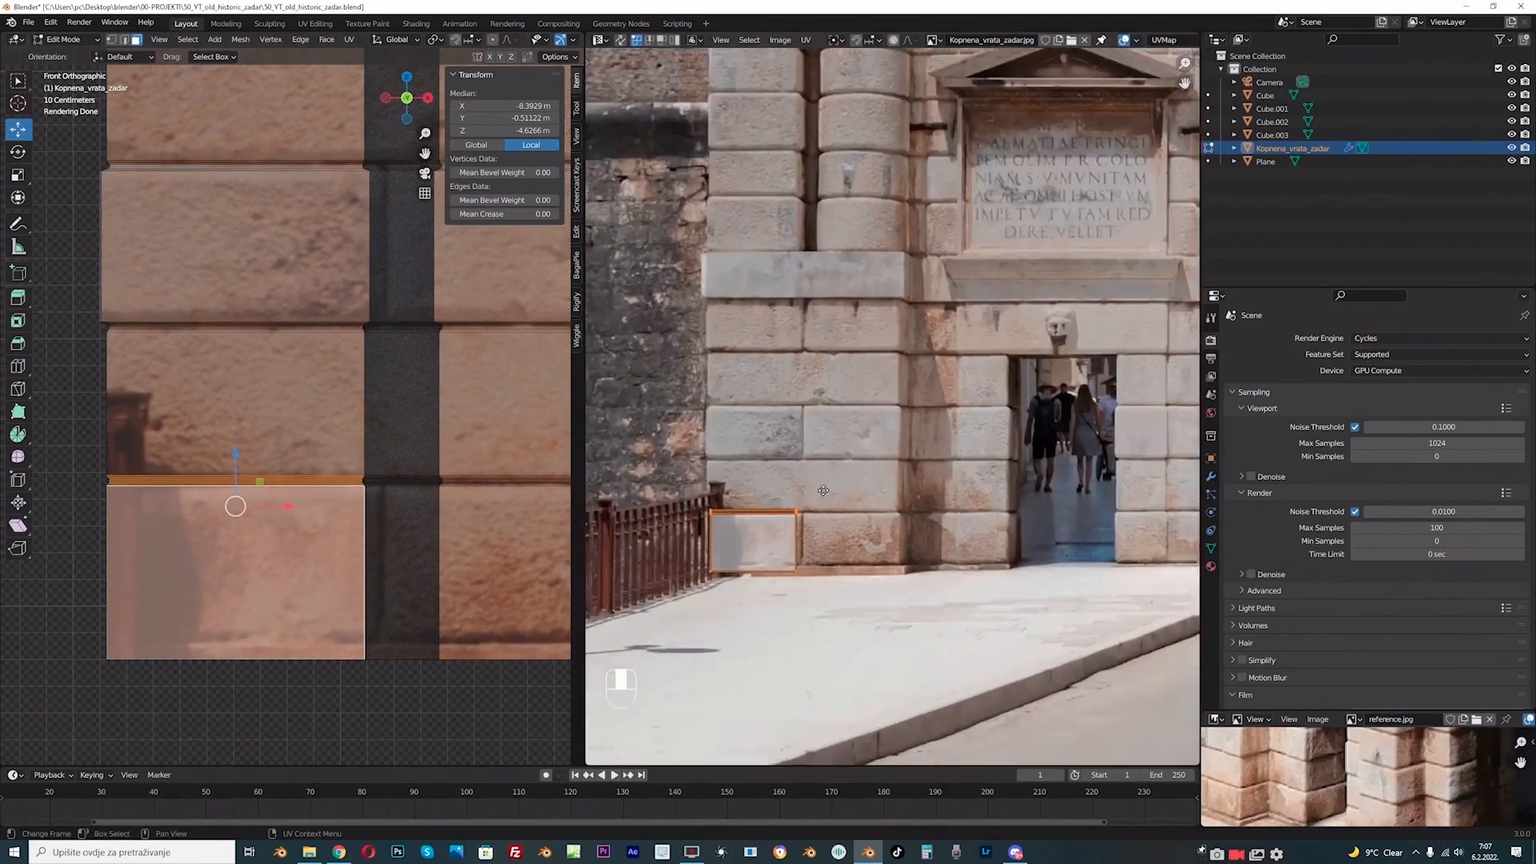
pyautogui.scroll(3, 783, 469)
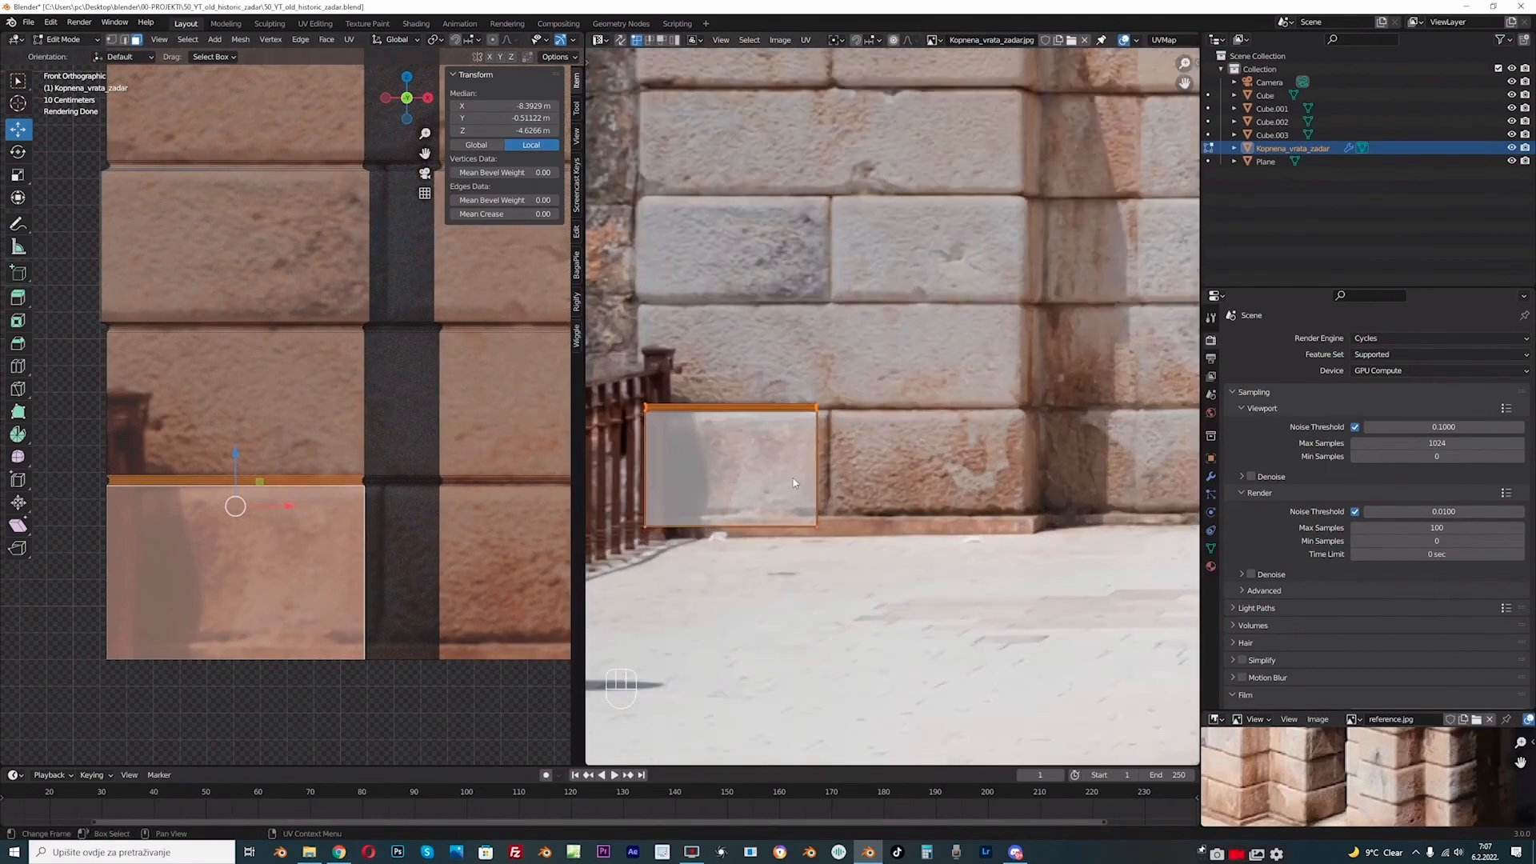
pyautogui.scroll(1, 789, 481)
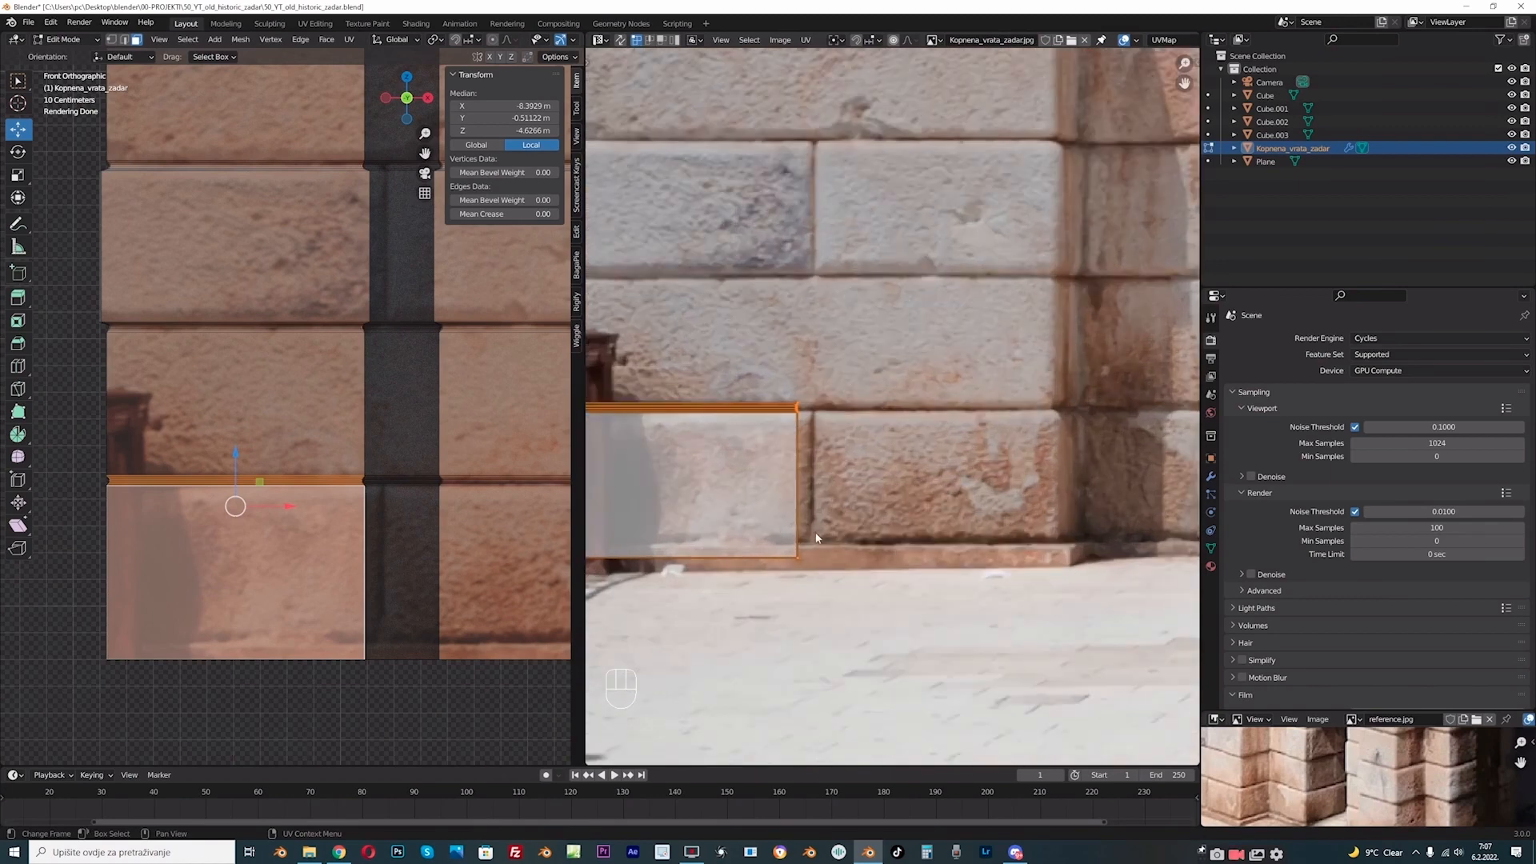
pyautogui.press('s')
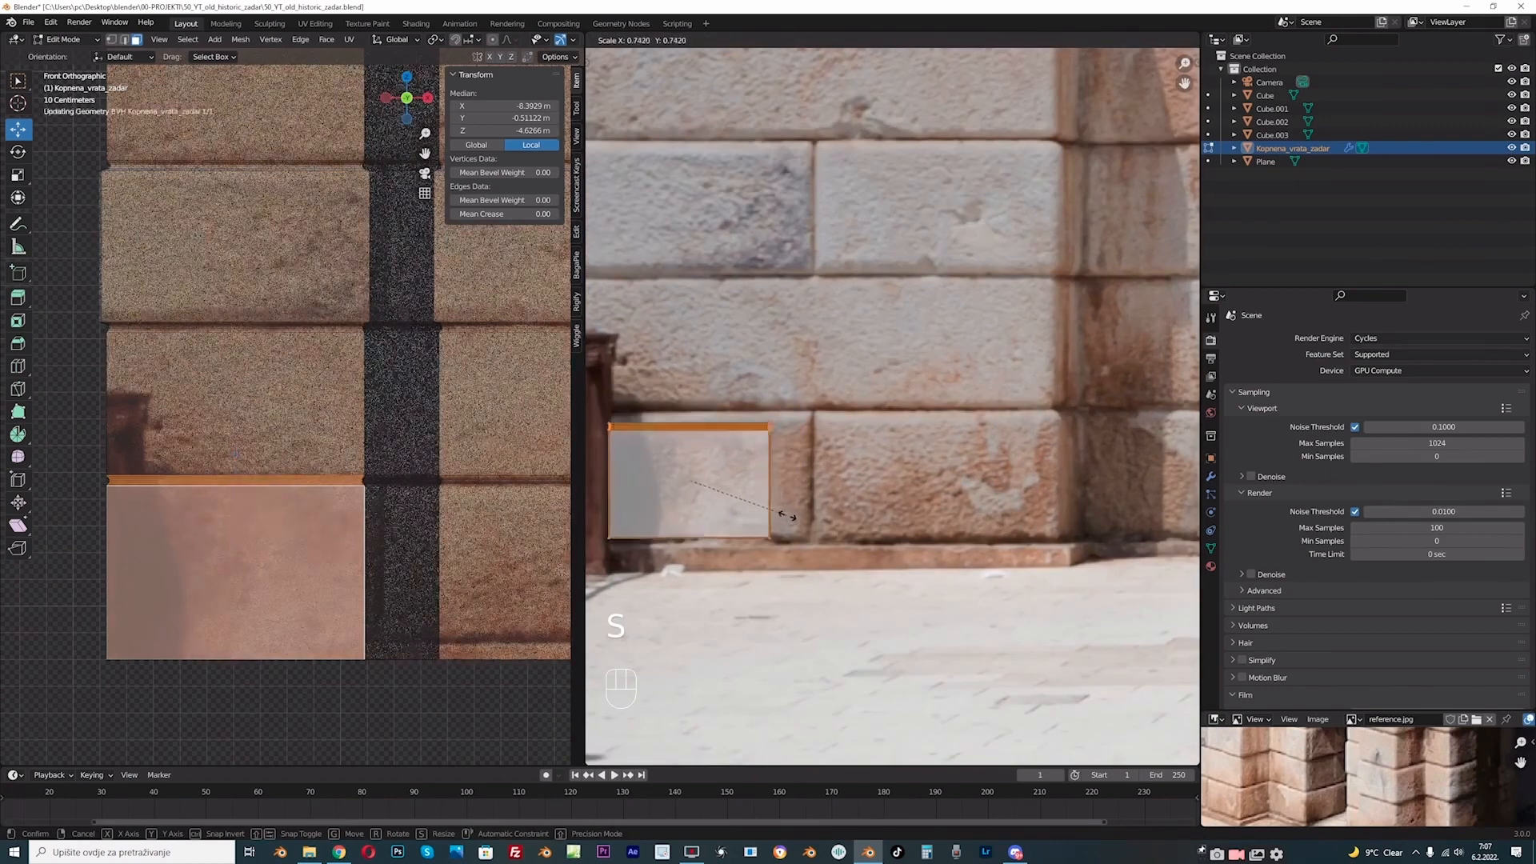
pyautogui.click(788, 516)
pyautogui.scroll(-1, 781, 521)
pyautogui.press('g')
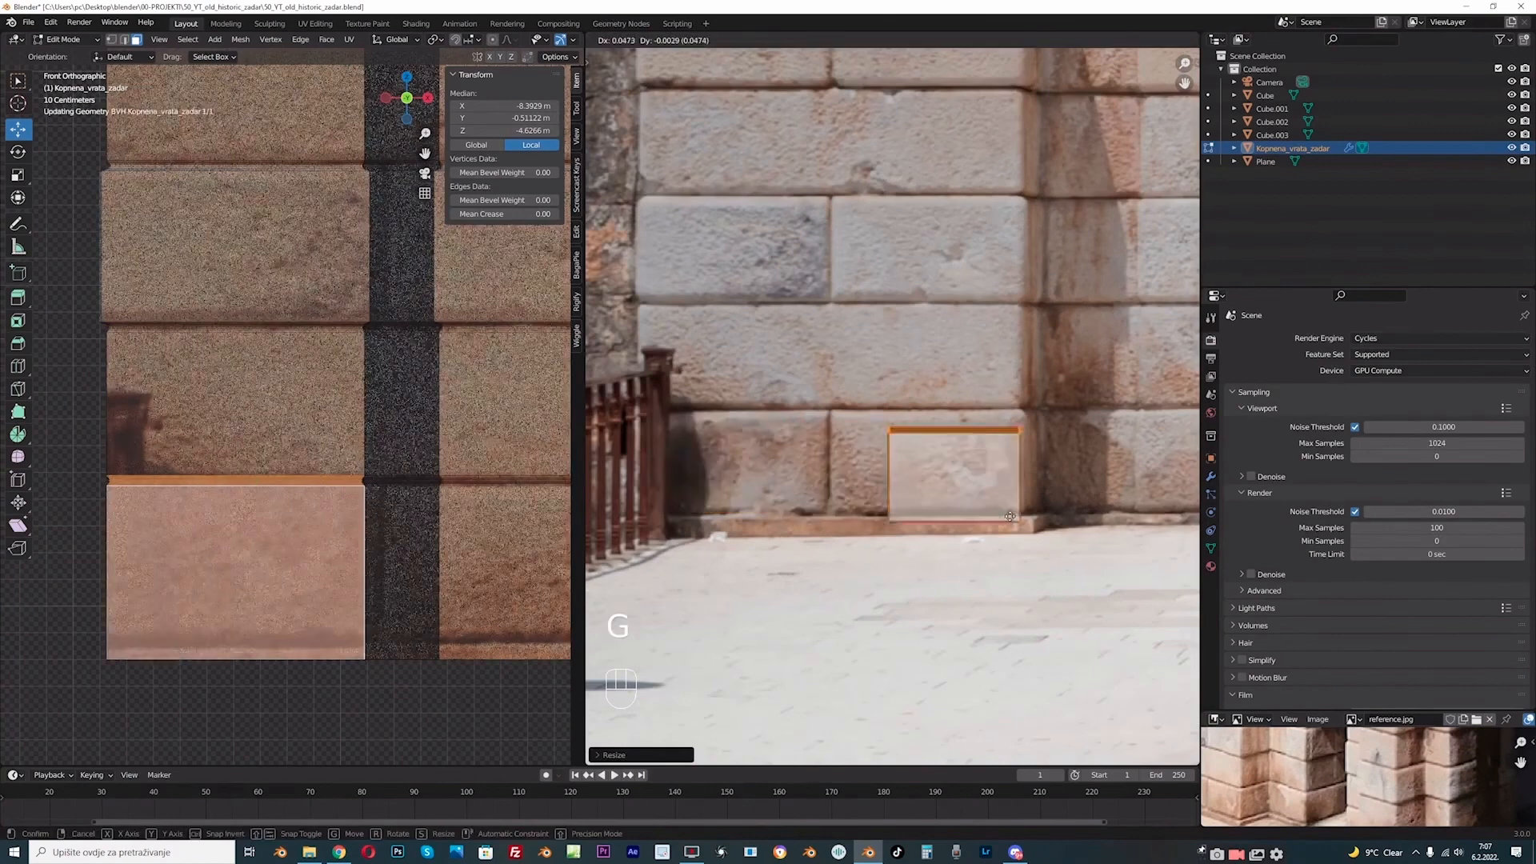
pyautogui.click(984, 512)
# - Widen the bottom block's UVs to cover more of that stone while staying inside its joints
pyautogui.scroll(2, 928, 506)
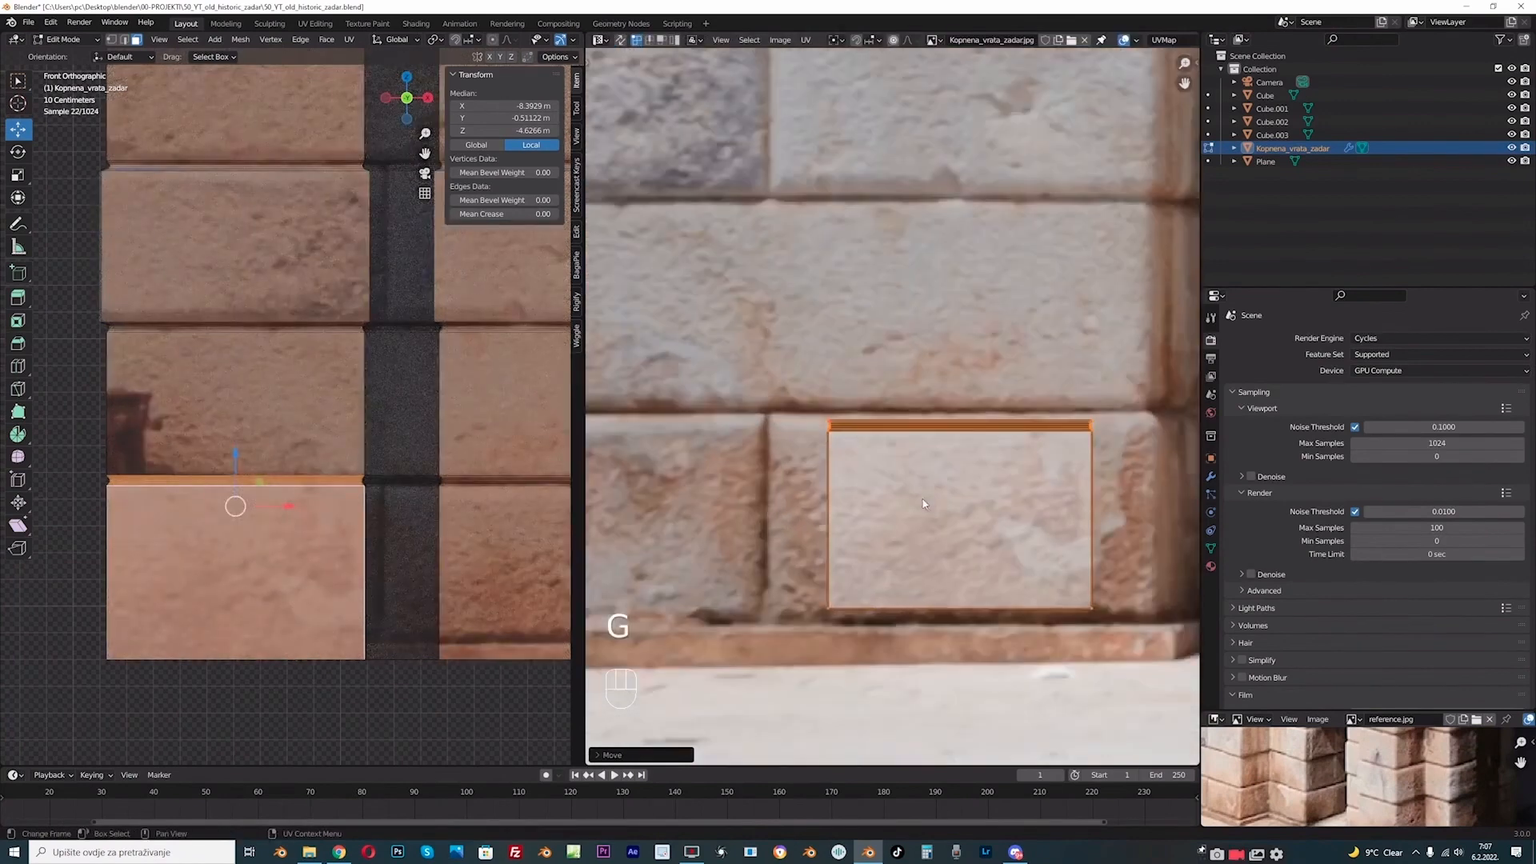
pyautogui.moveTo(924, 504); pyautogui.dragTo(853, 453, button='middle')
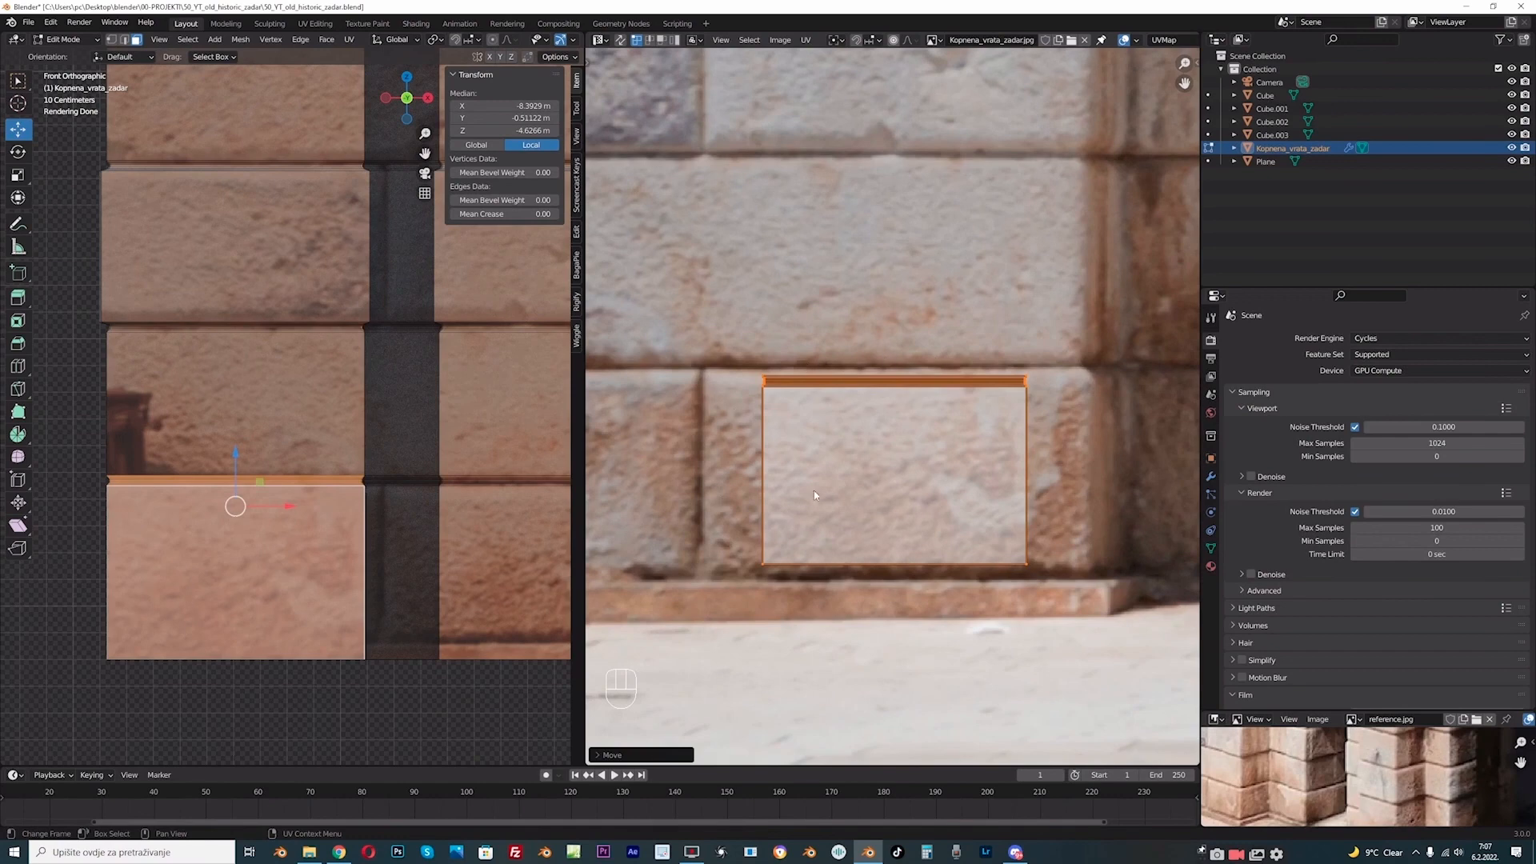
pyautogui.scroll(-1, 935, 485)
pyautogui.scroll(-1, 917, 483)
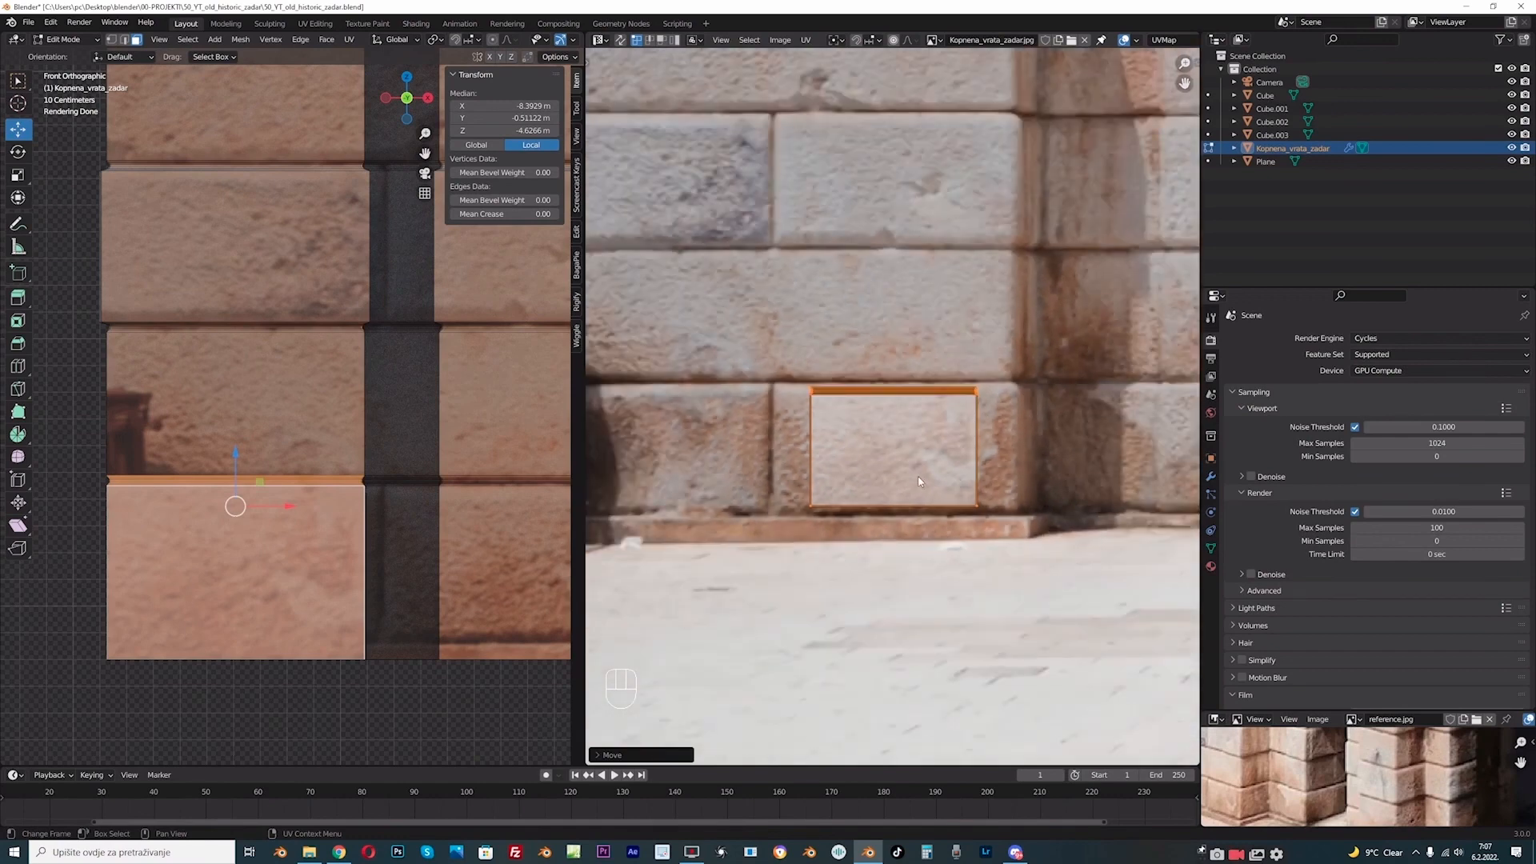
pyautogui.scroll(1, 919, 481)
pyautogui.press('s')
pyautogui.click(1000, 469)
pyautogui.scroll(-2, 936, 456)
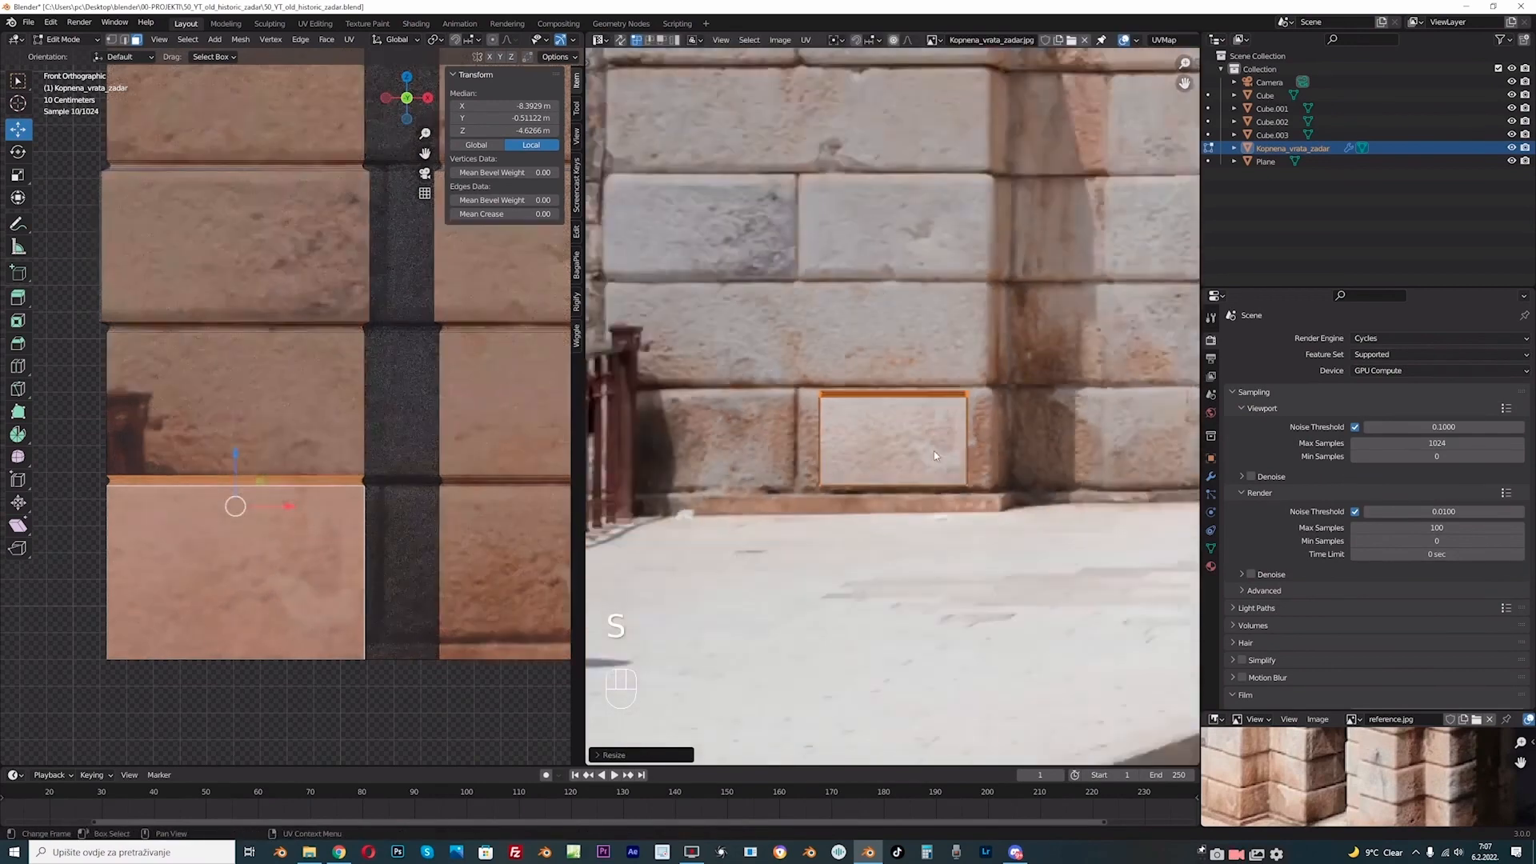
pyautogui.scroll(2, 934, 456)
pyautogui.press('s')
pyautogui.click(1001, 450)
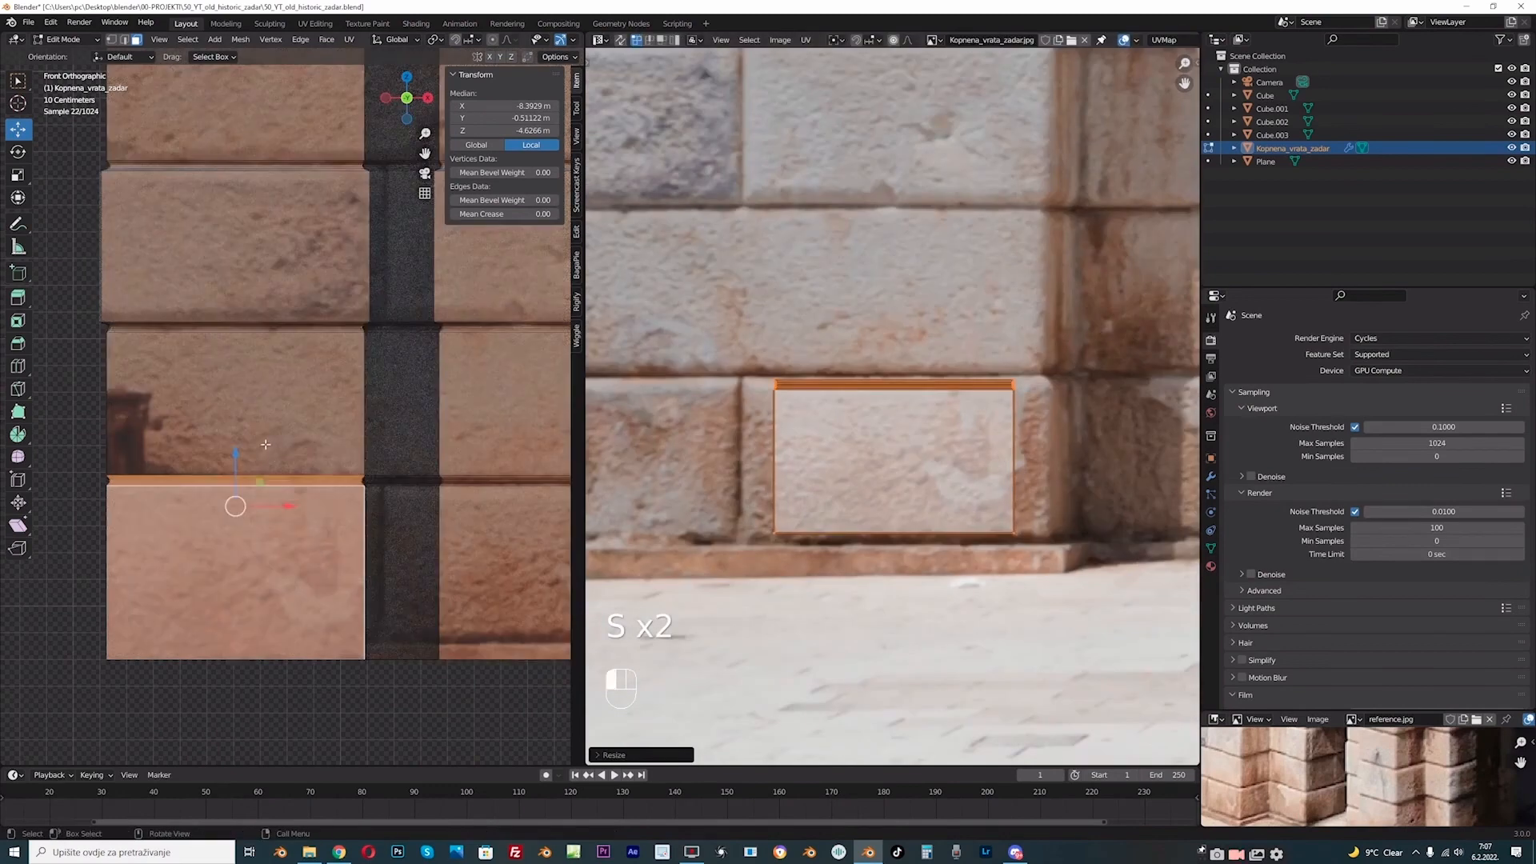
# - Select the second block from the bottom with its bevel faces, and shrink and shift its UVs off the fence post onto clean stone
pyautogui.click(265, 432)
pyautogui.click(63, 459)
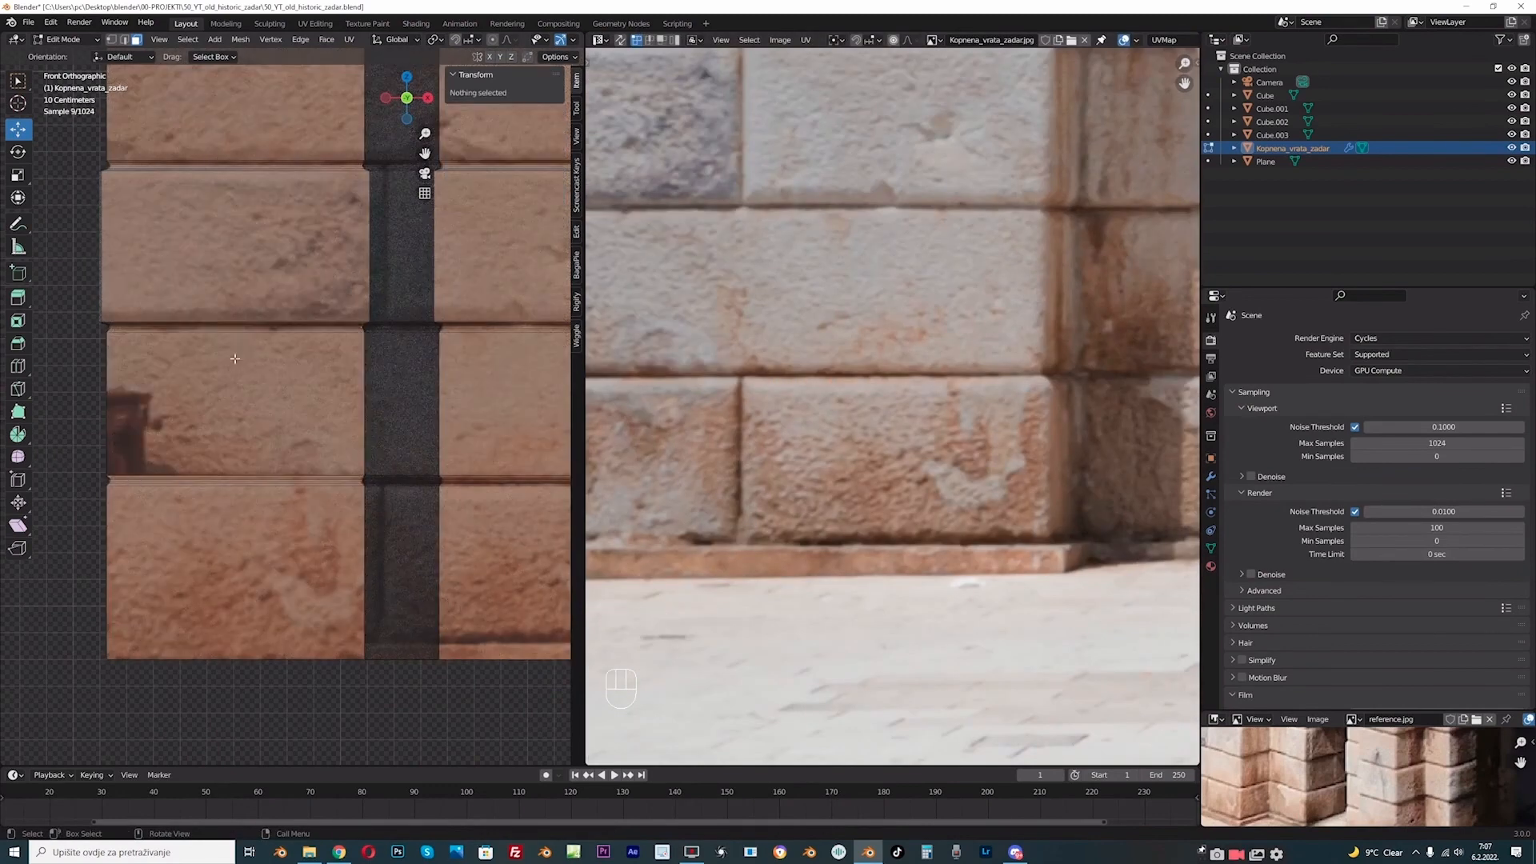
pyautogui.moveTo(238, 322); pyautogui.dragTo(281, 469)
pyautogui.scroll(-3, 696, 344)
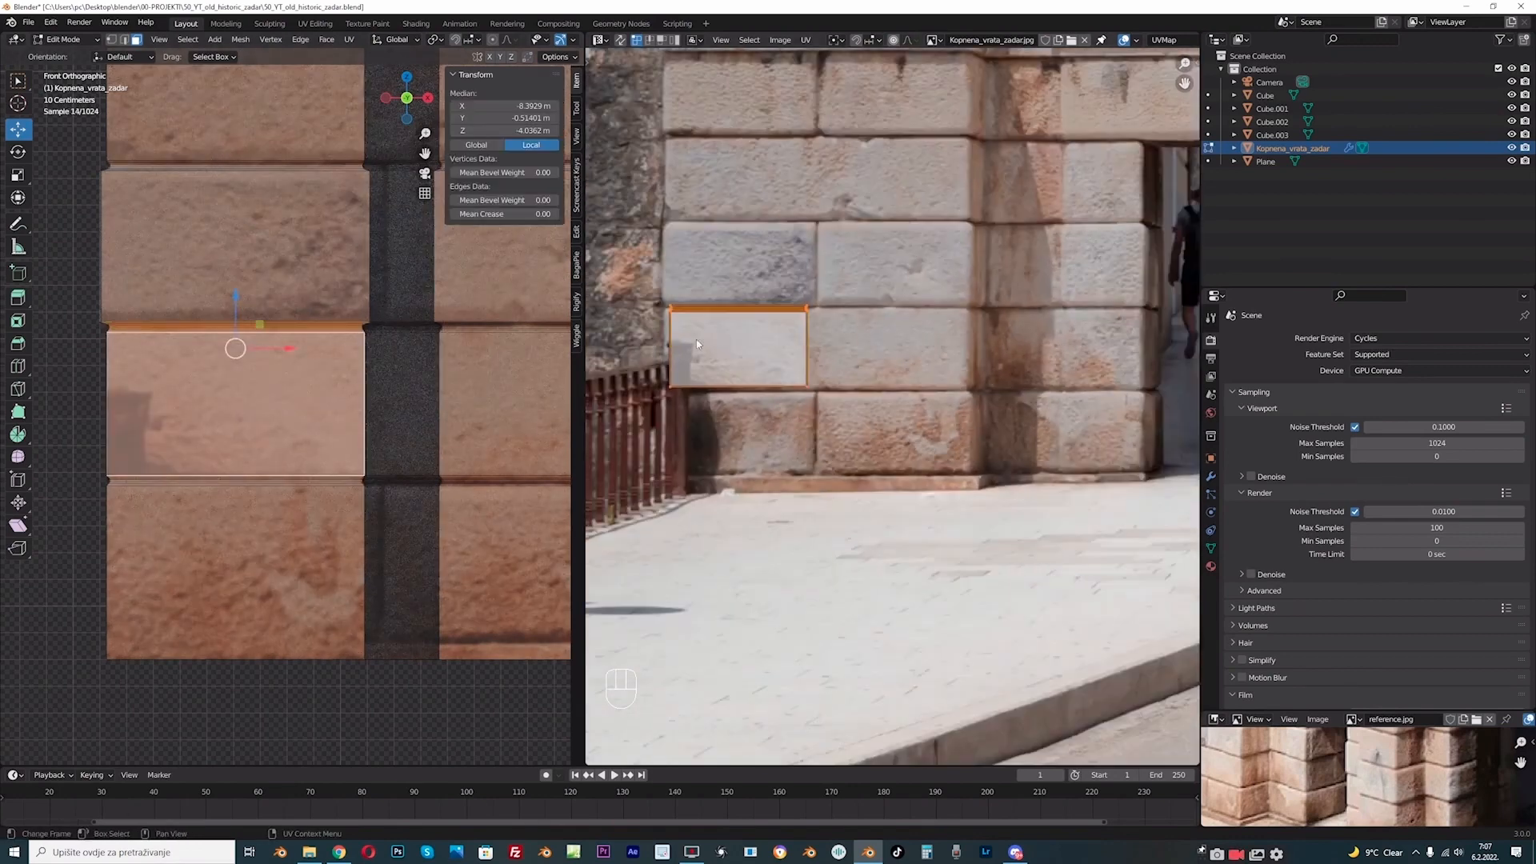
pyautogui.scroll(1, 775, 379)
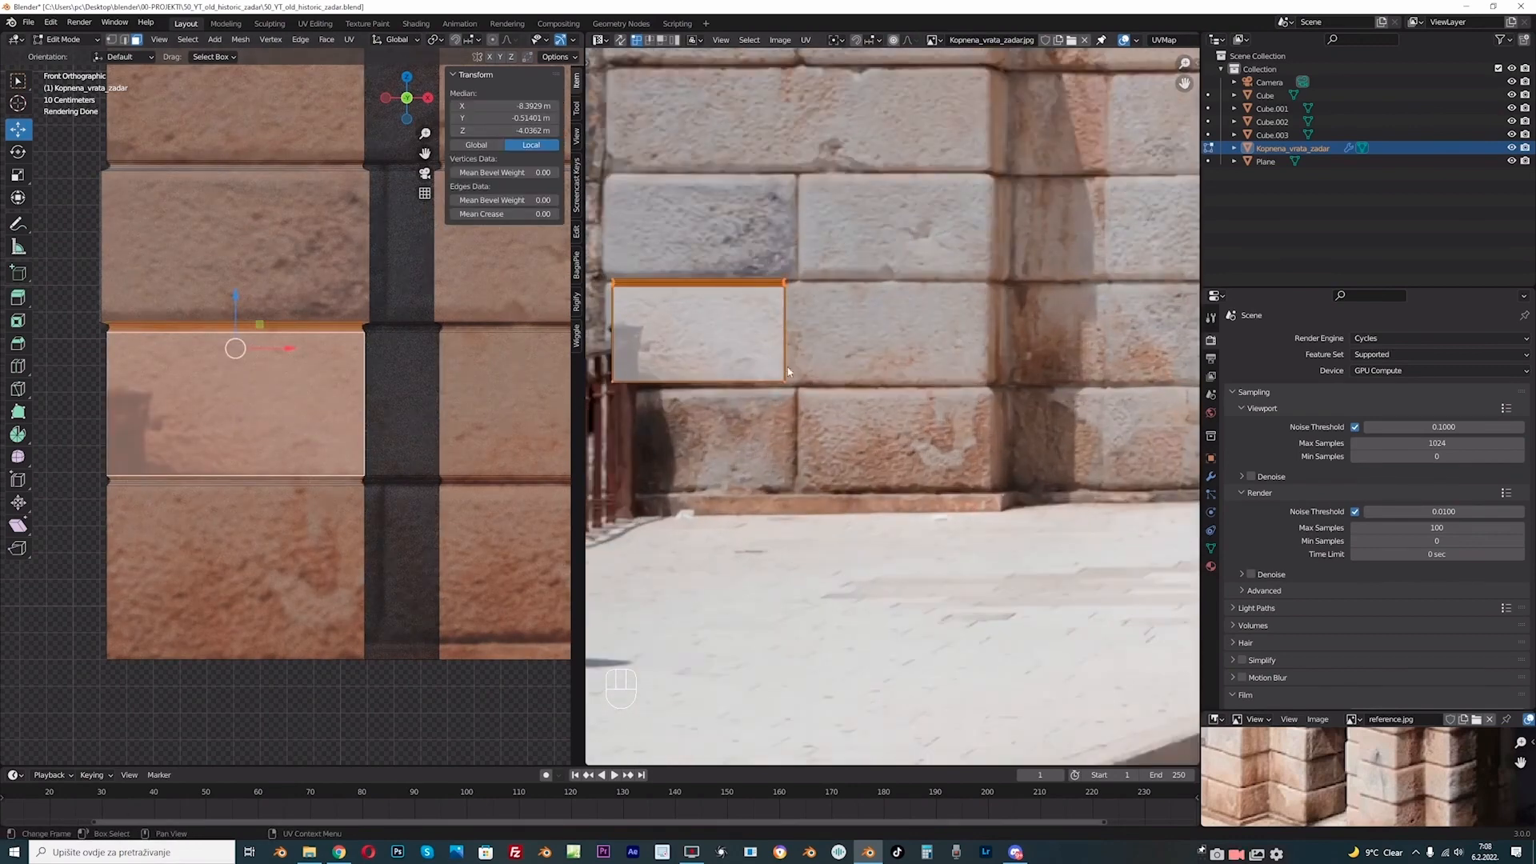
pyautogui.press('s')
pyautogui.click(813, 363)
pyautogui.press('g')
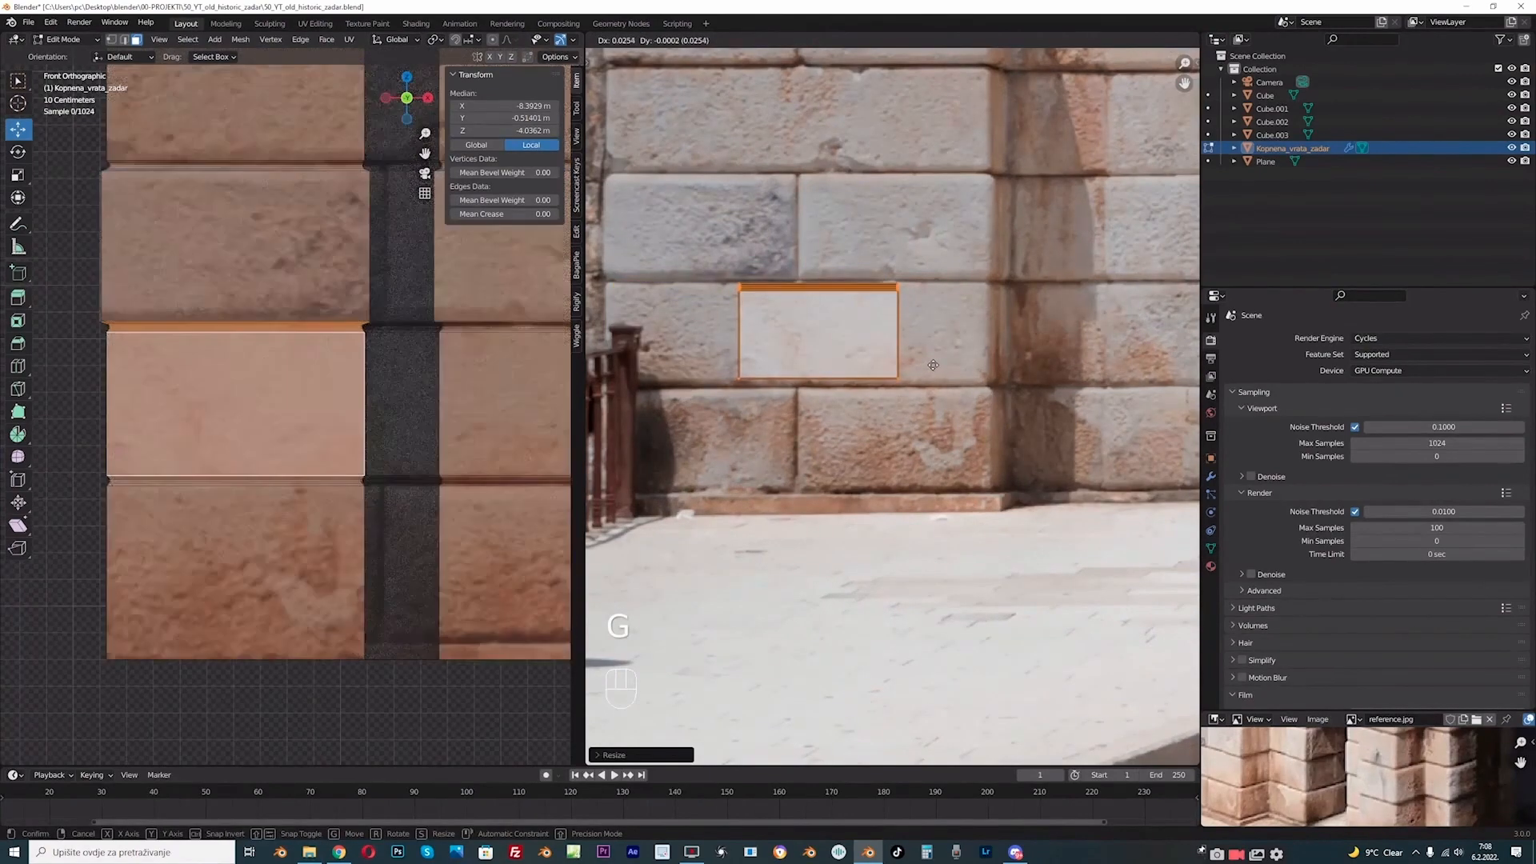
pyautogui.click(932, 365)
pyautogui.press('s')
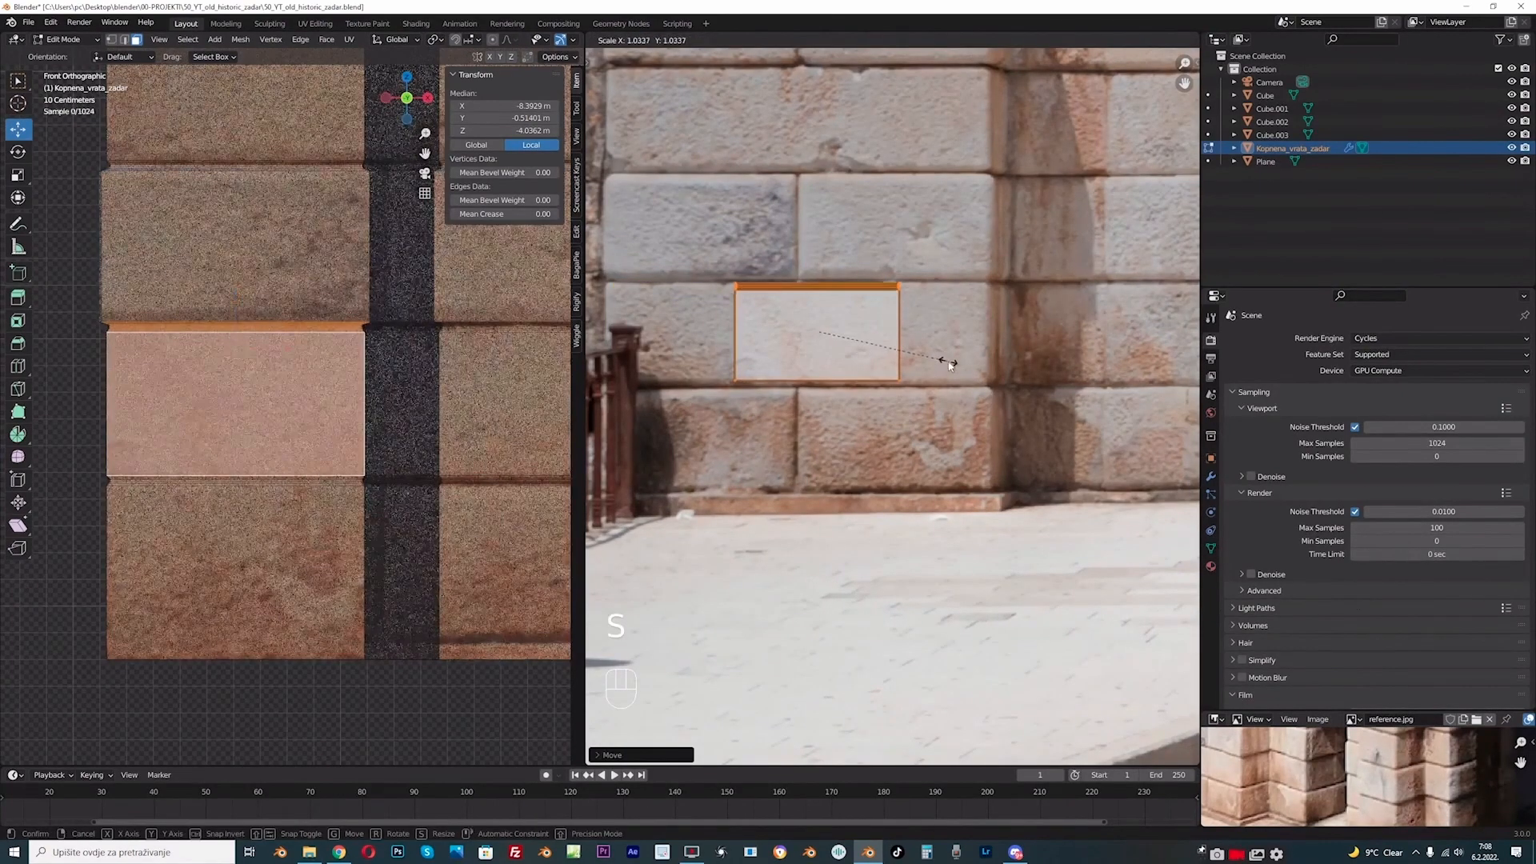
pyautogui.click(946, 360)
# - Select the outer pier's third block from the bottom with its bevel faces and switch the 3D viewport to solid shading
pyautogui.scroll(-1, 522, 346)
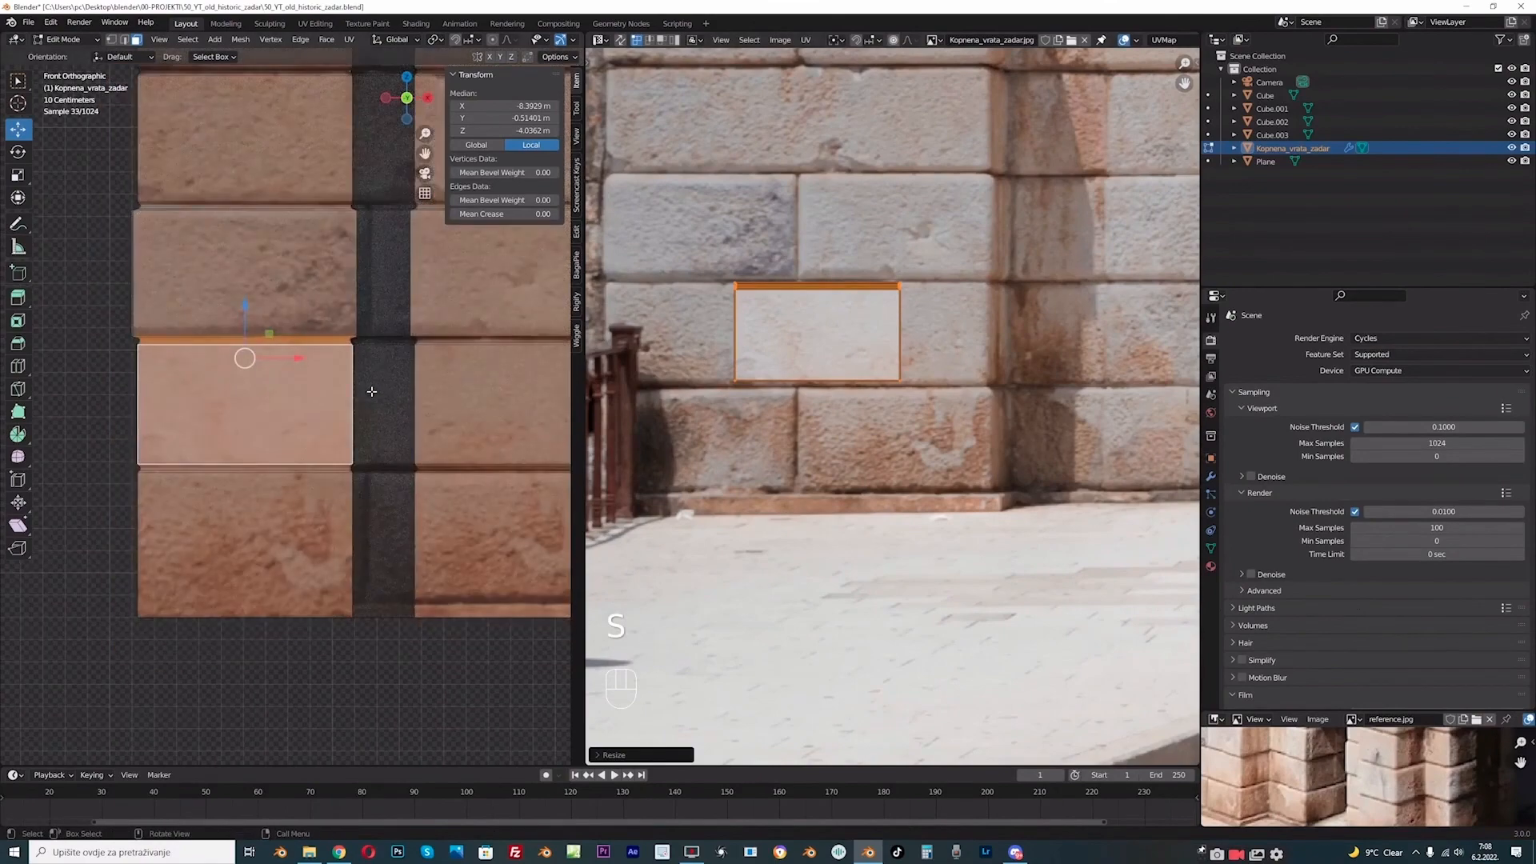
pyautogui.scroll(-1, 371, 391)
pyautogui.scroll(1, 94, 397)
pyautogui.click(94, 397)
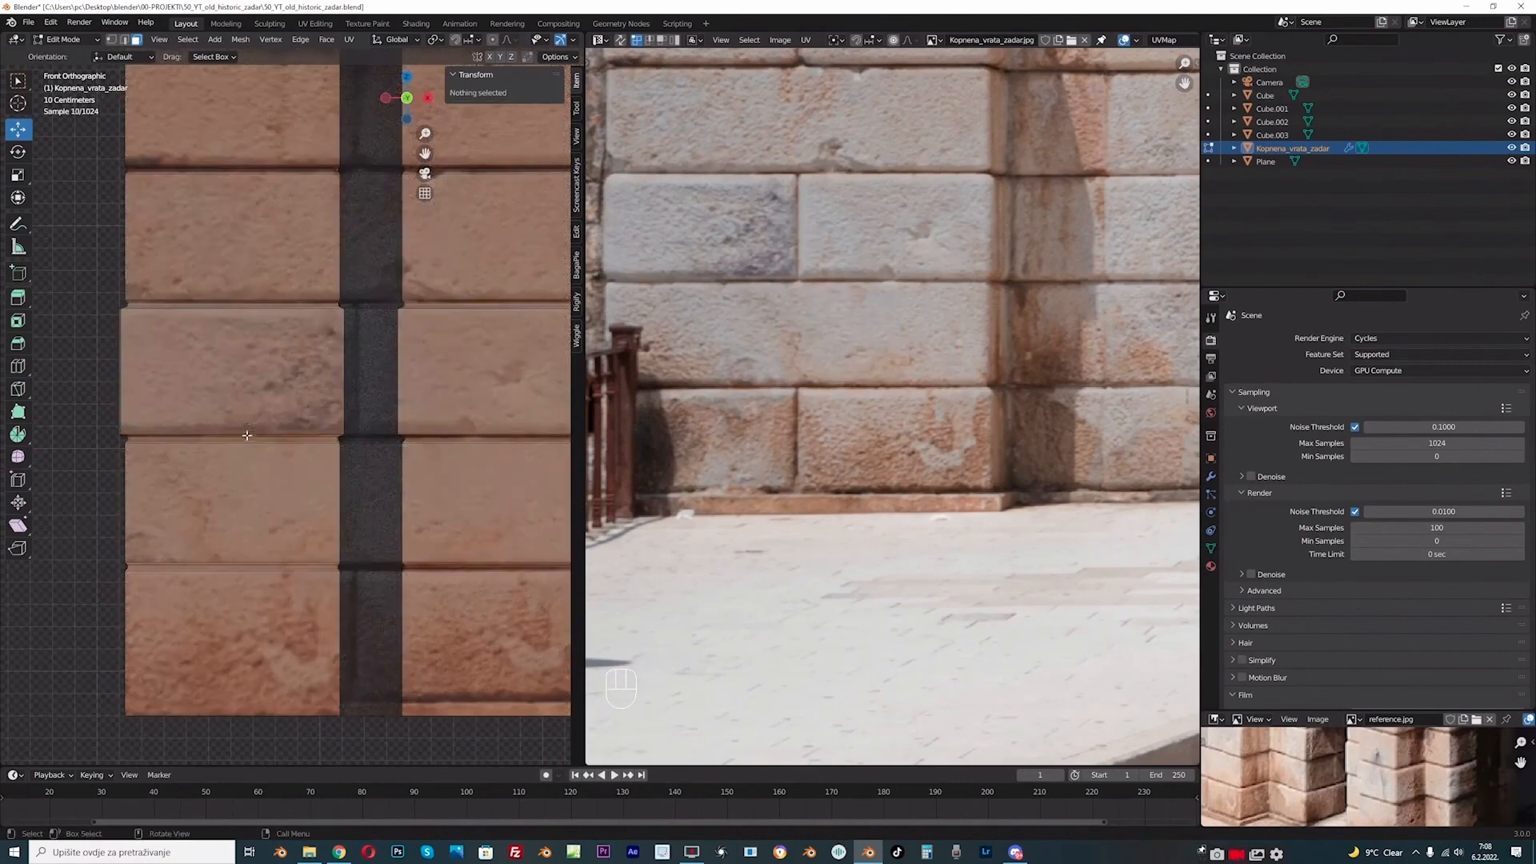
pyautogui.moveTo(246, 432); pyautogui.dragTo(251, 320)
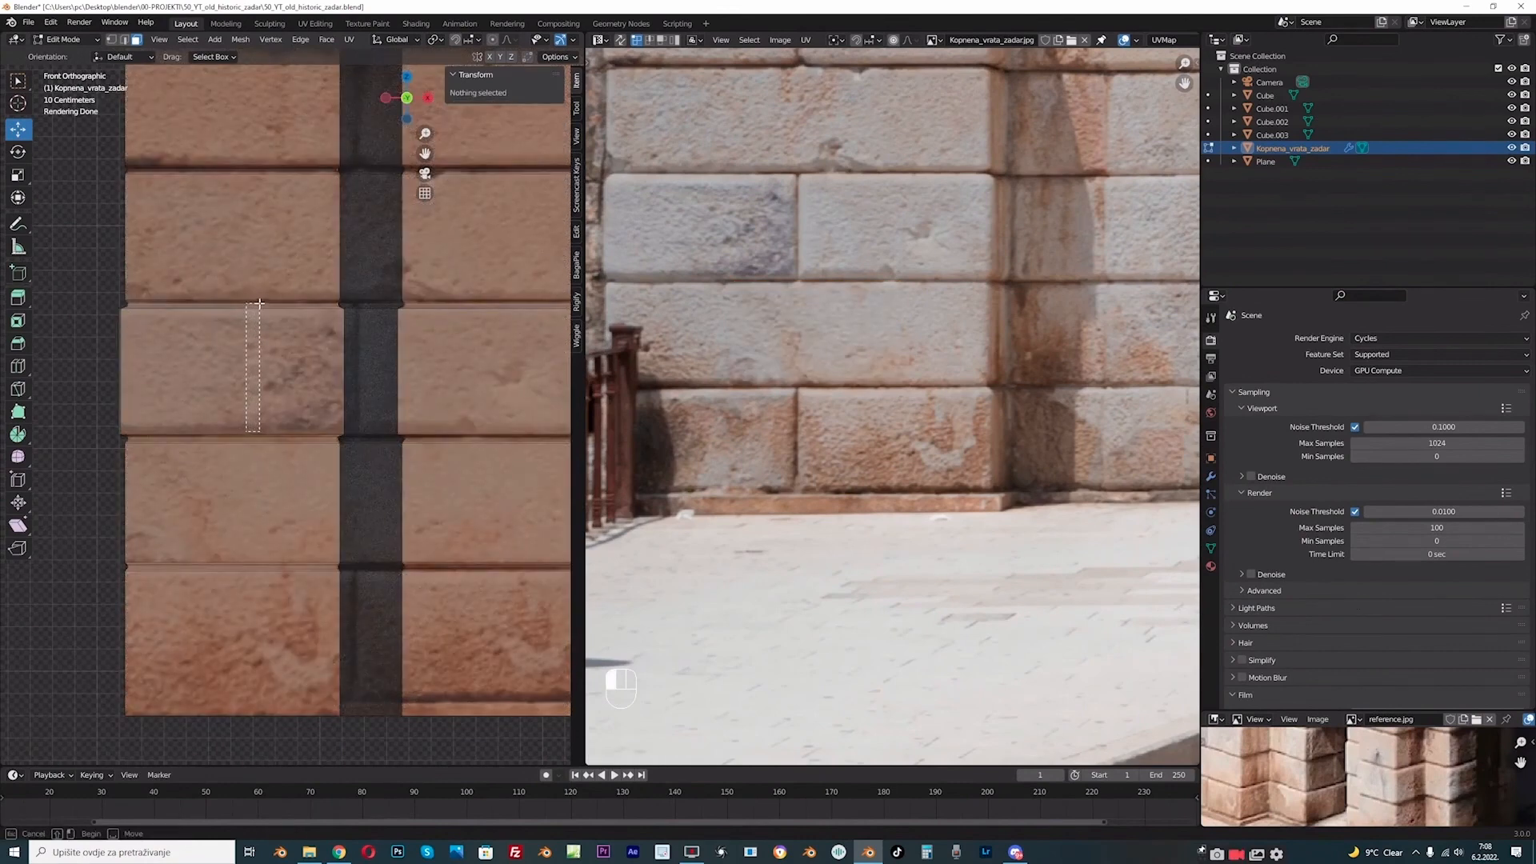
pyautogui.moveTo(259, 304); pyautogui.dragTo(259, 304)
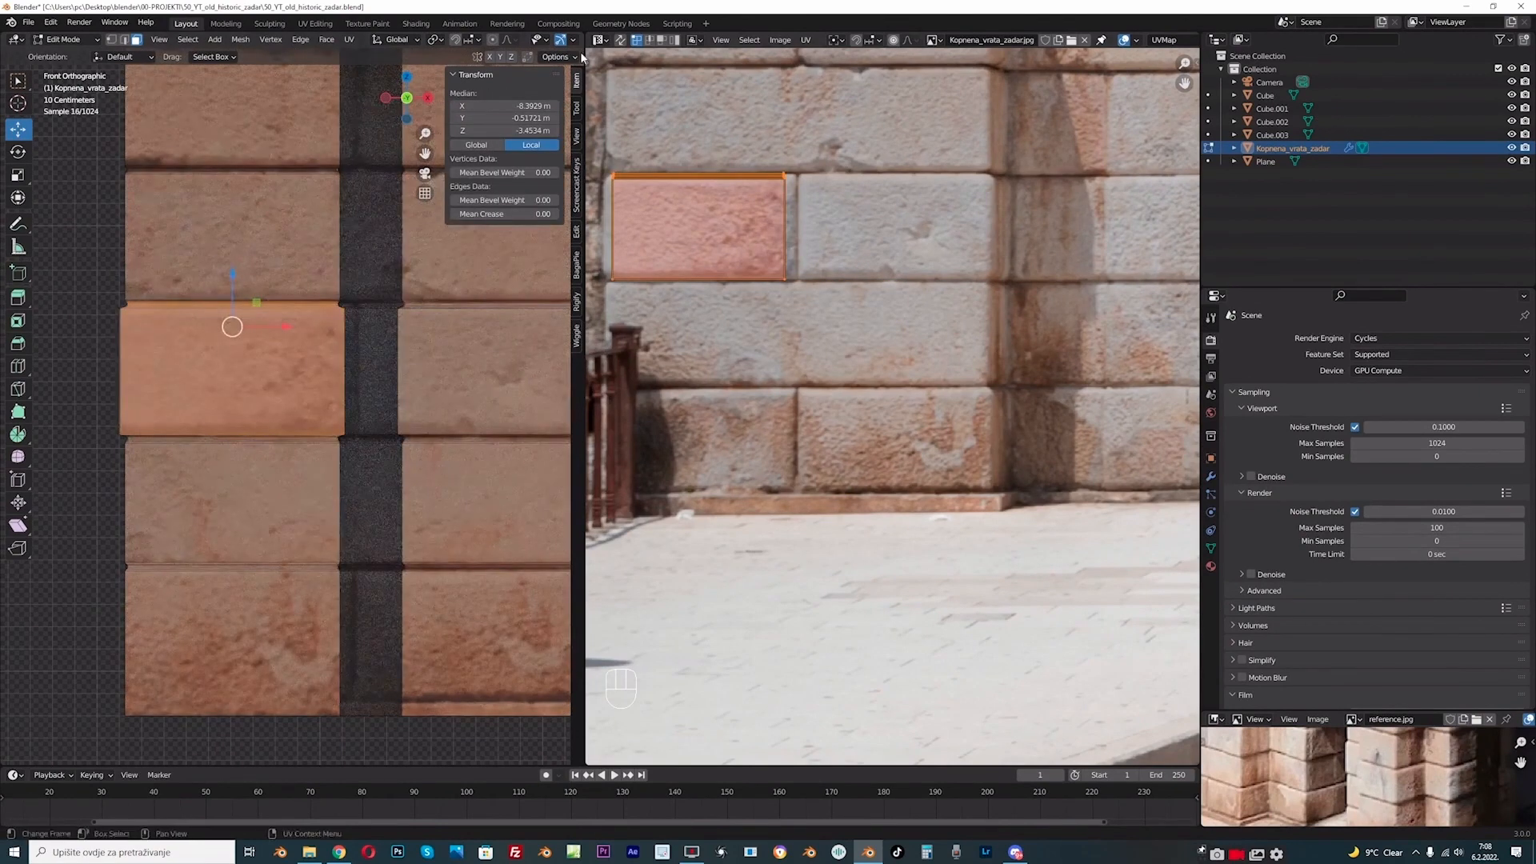
pyautogui.scroll(-3, 316, 39)
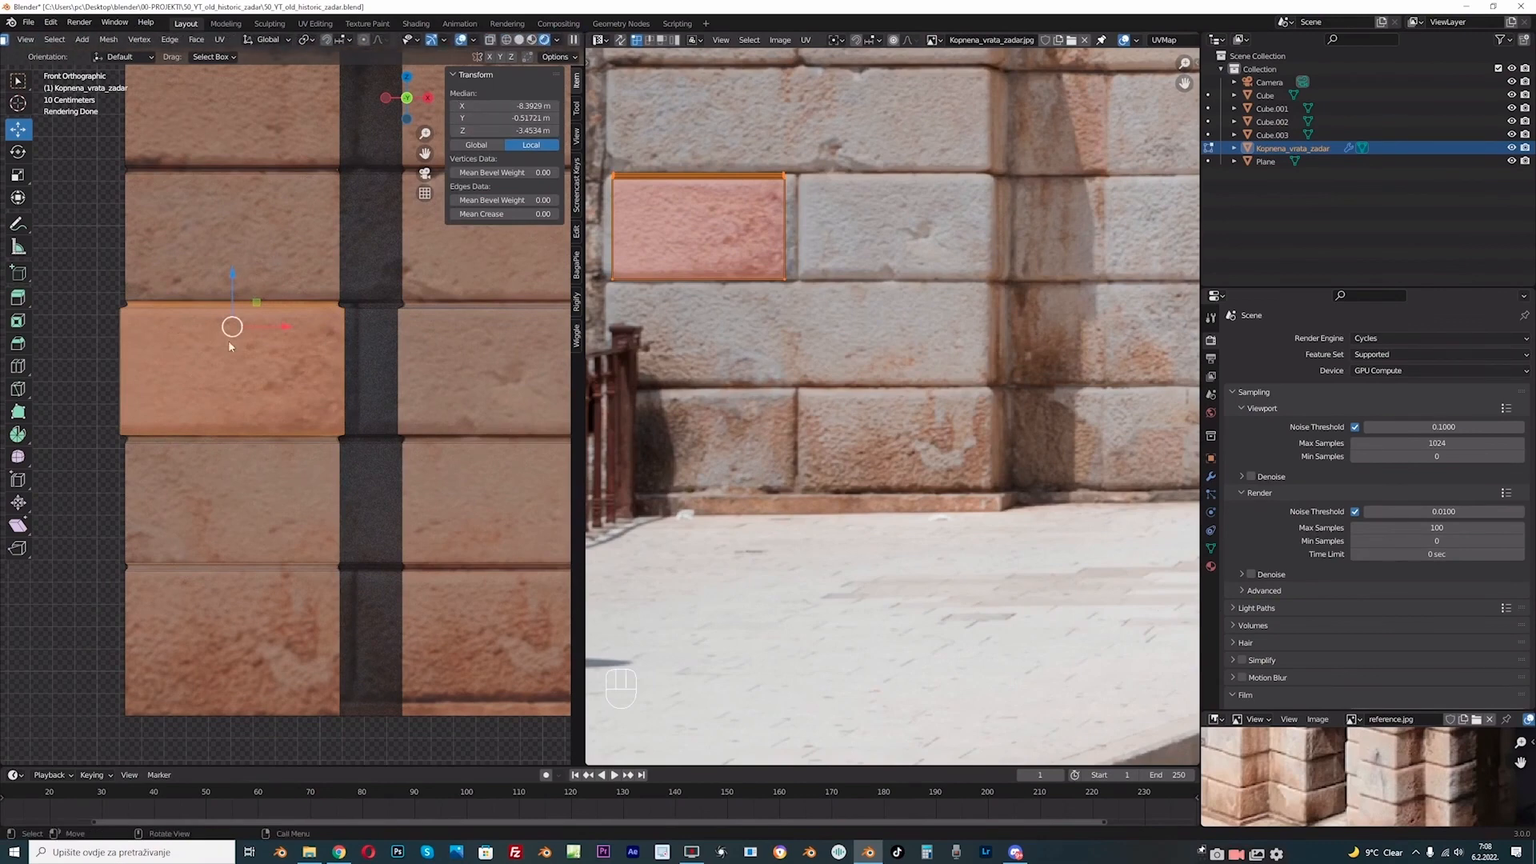
pyautogui.click(519, 40)
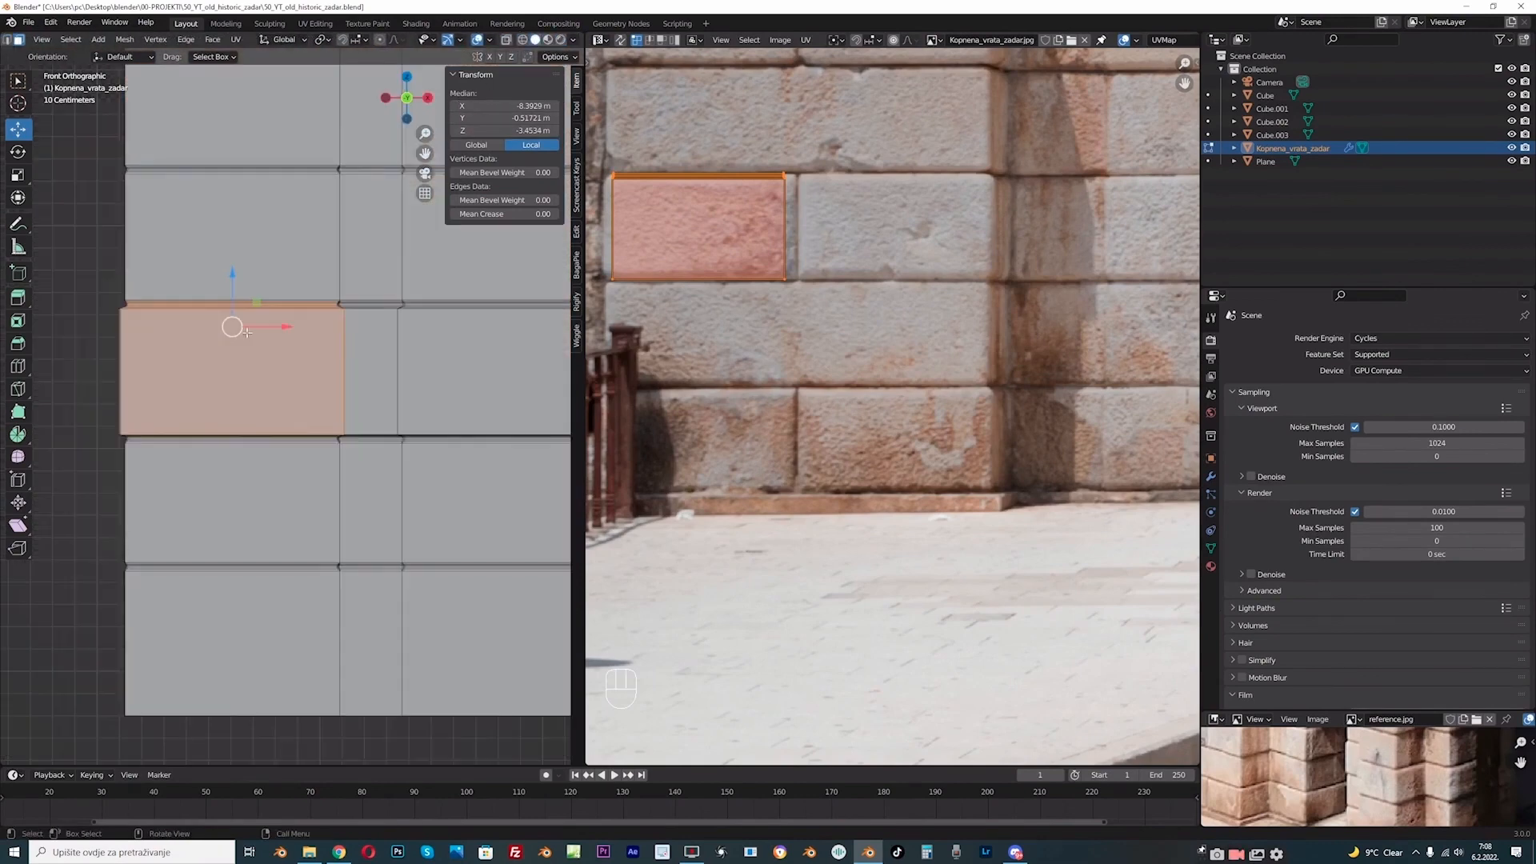
# - Scale down the third block's UVs to sit inside the edges of the grey stone in the photo
pyautogui.moveTo(424, 153); pyautogui.dragTo(300, 340)
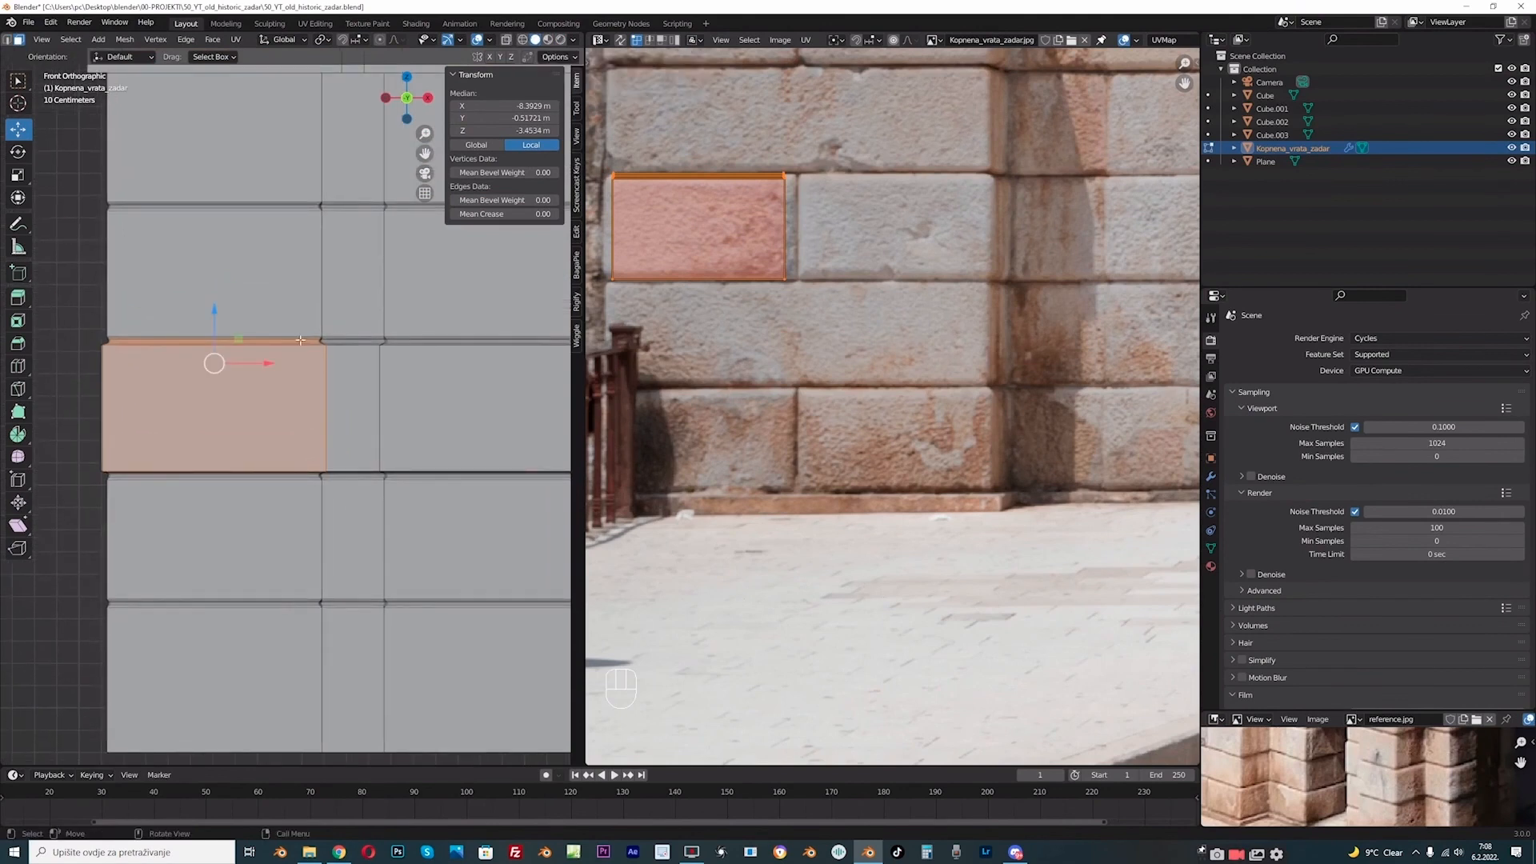
pyautogui.moveTo(424, 143); pyautogui.dragTo(543, 60)
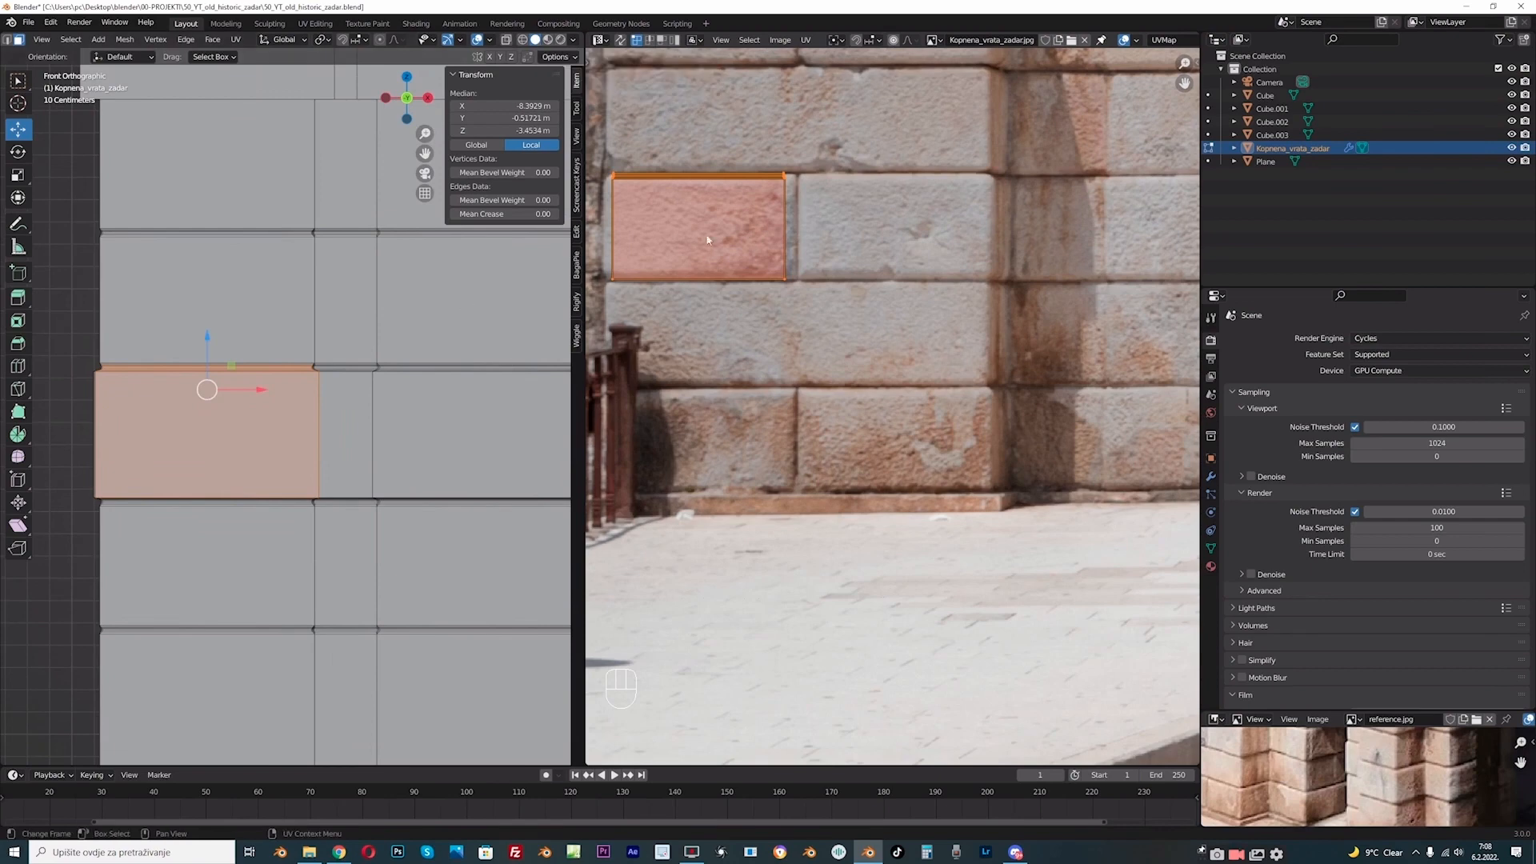
pyautogui.moveTo(769, 277); pyautogui.dragTo(864, 454, button='middle')
pyautogui.scroll(1, 779, 385)
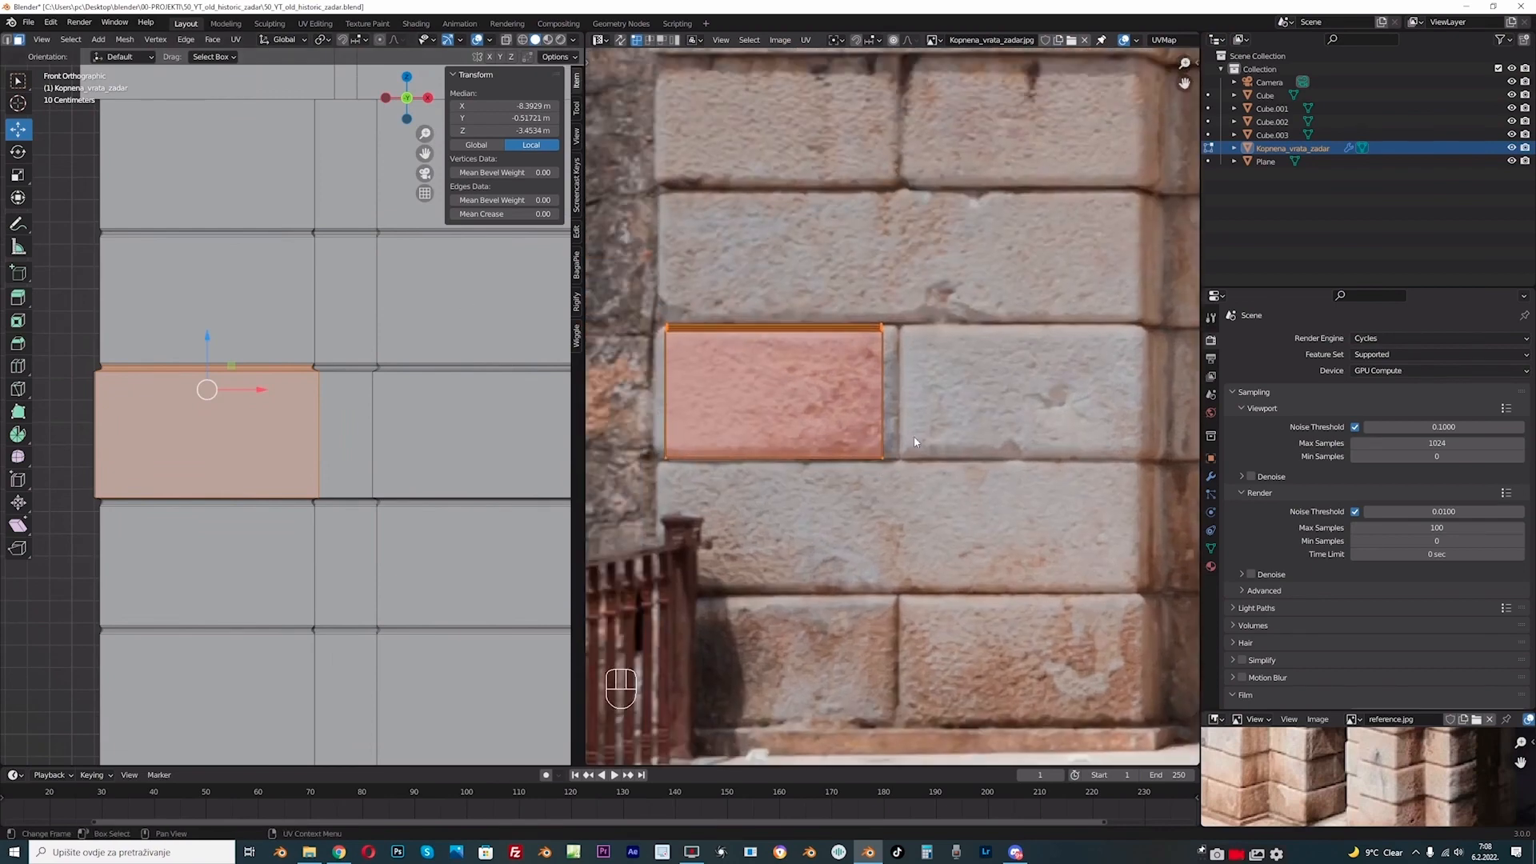
pyautogui.press('s')
pyautogui.click(816, 459)
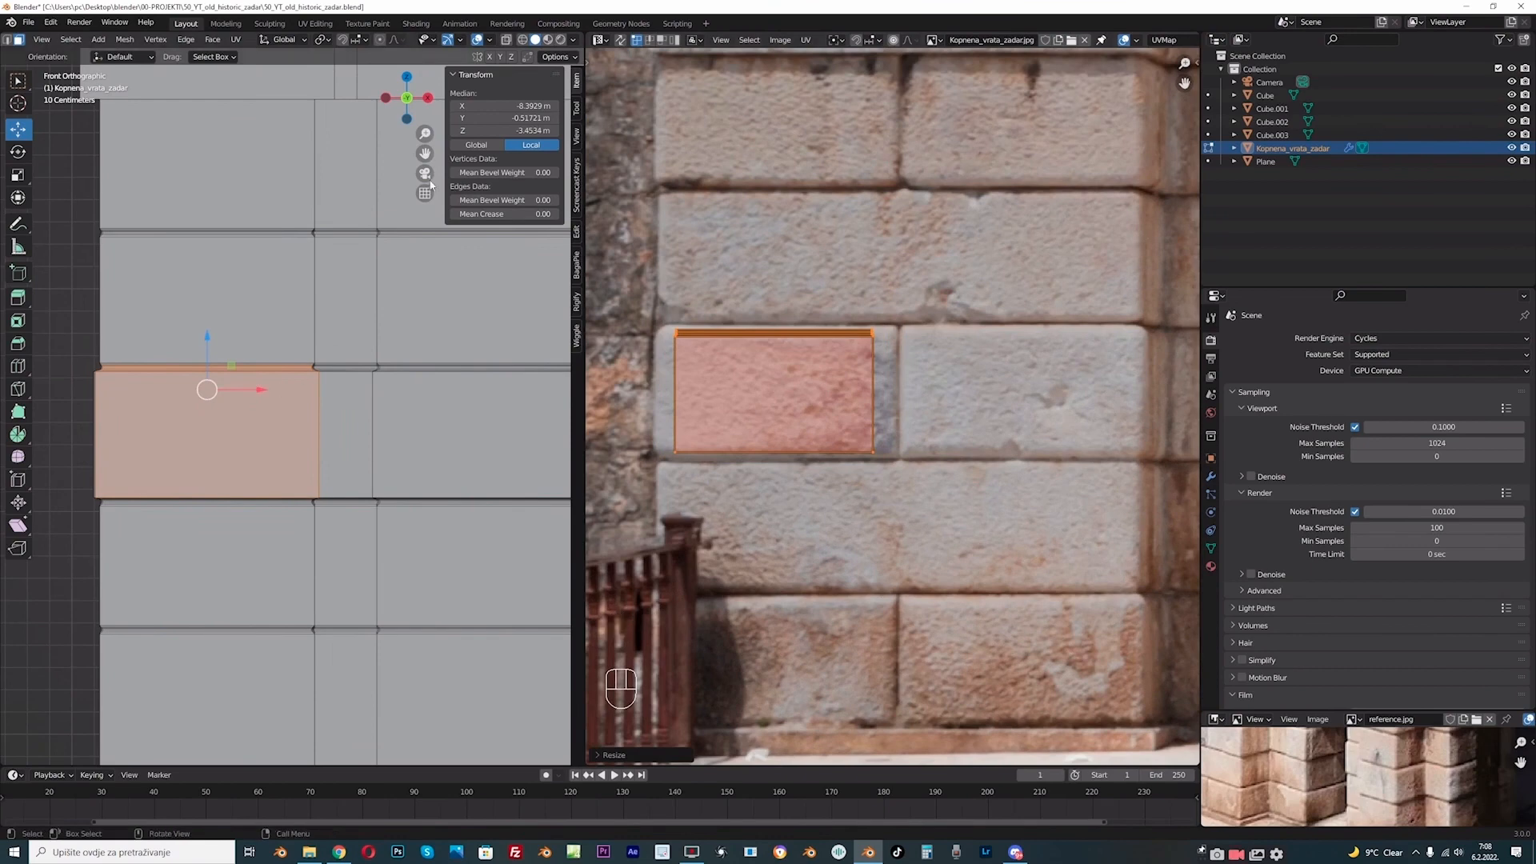
# - Select the fourth block from the bottom with its bevel faces and scale down its UVs within the photo's matching stone course
pyautogui.moveTo(425, 154); pyautogui.dragTo(461, 258)
pyautogui.click(85, 333)
pyautogui.moveTo(230, 461); pyautogui.dragTo(237, 428)
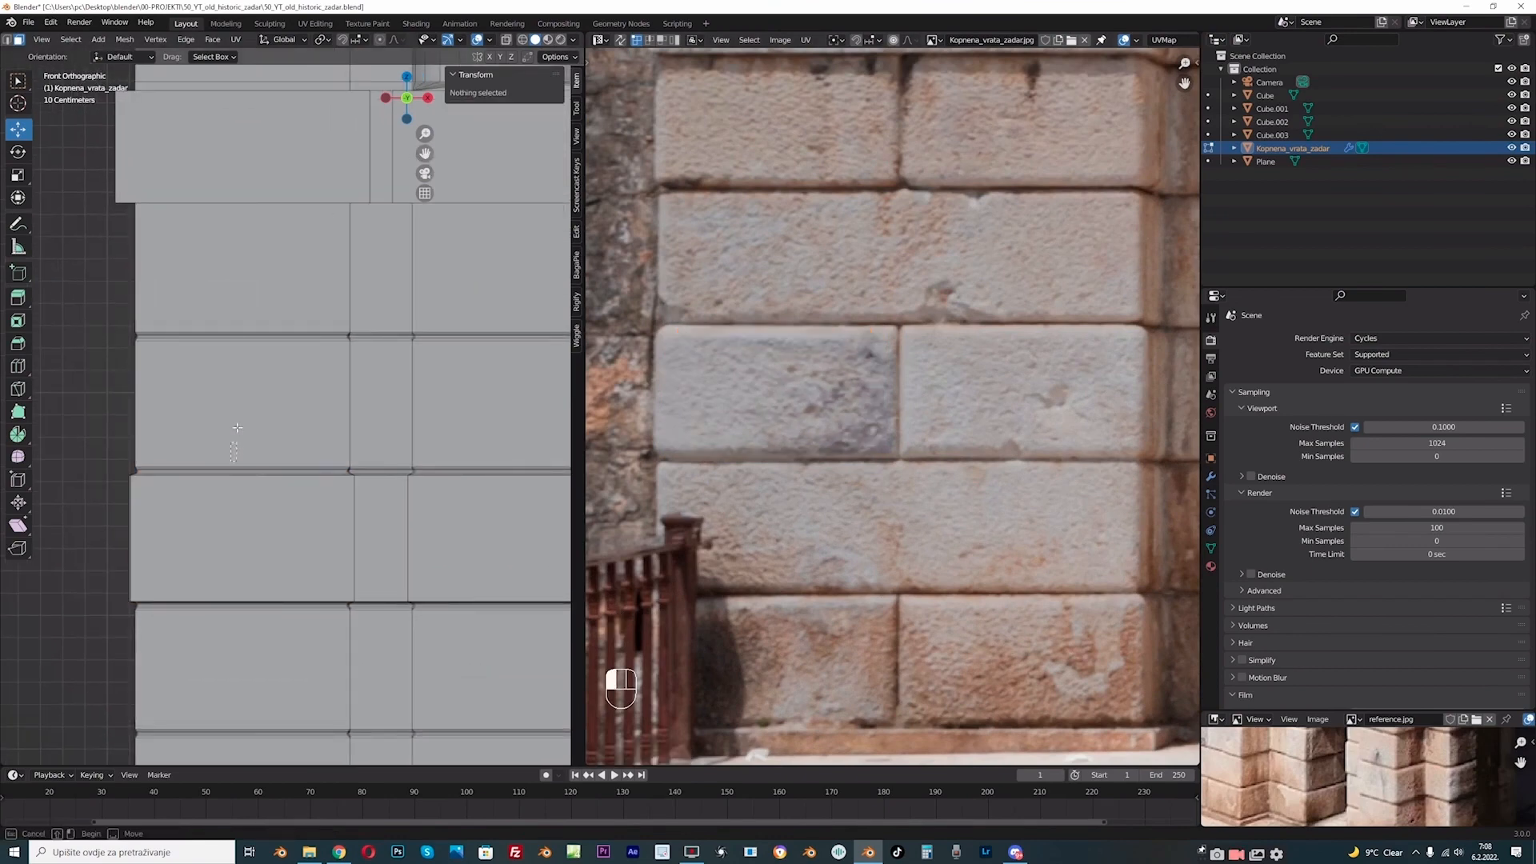
pyautogui.moveTo(176, 333); pyautogui.dragTo(176, 333)
pyautogui.press('s')
pyautogui.click(878, 352)
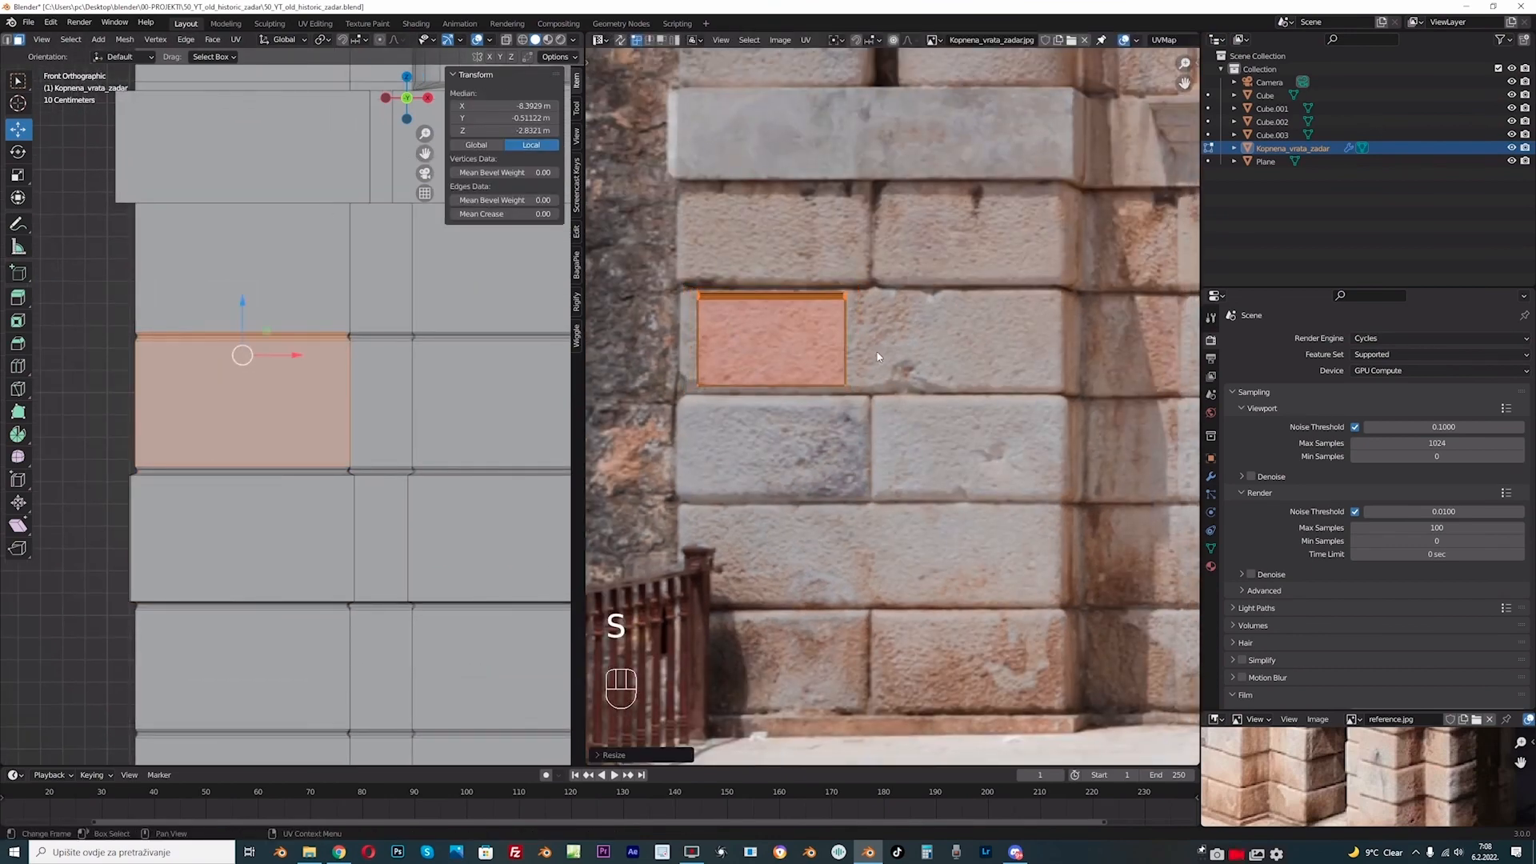
# - Shift and slightly rescale the fourth block's UVs inside the matching stone course, and clear the selection
pyautogui.press('g')
pyautogui.click(874, 351)
pyautogui.press('s')
pyautogui.click(866, 350)
pyautogui.click(96, 335)
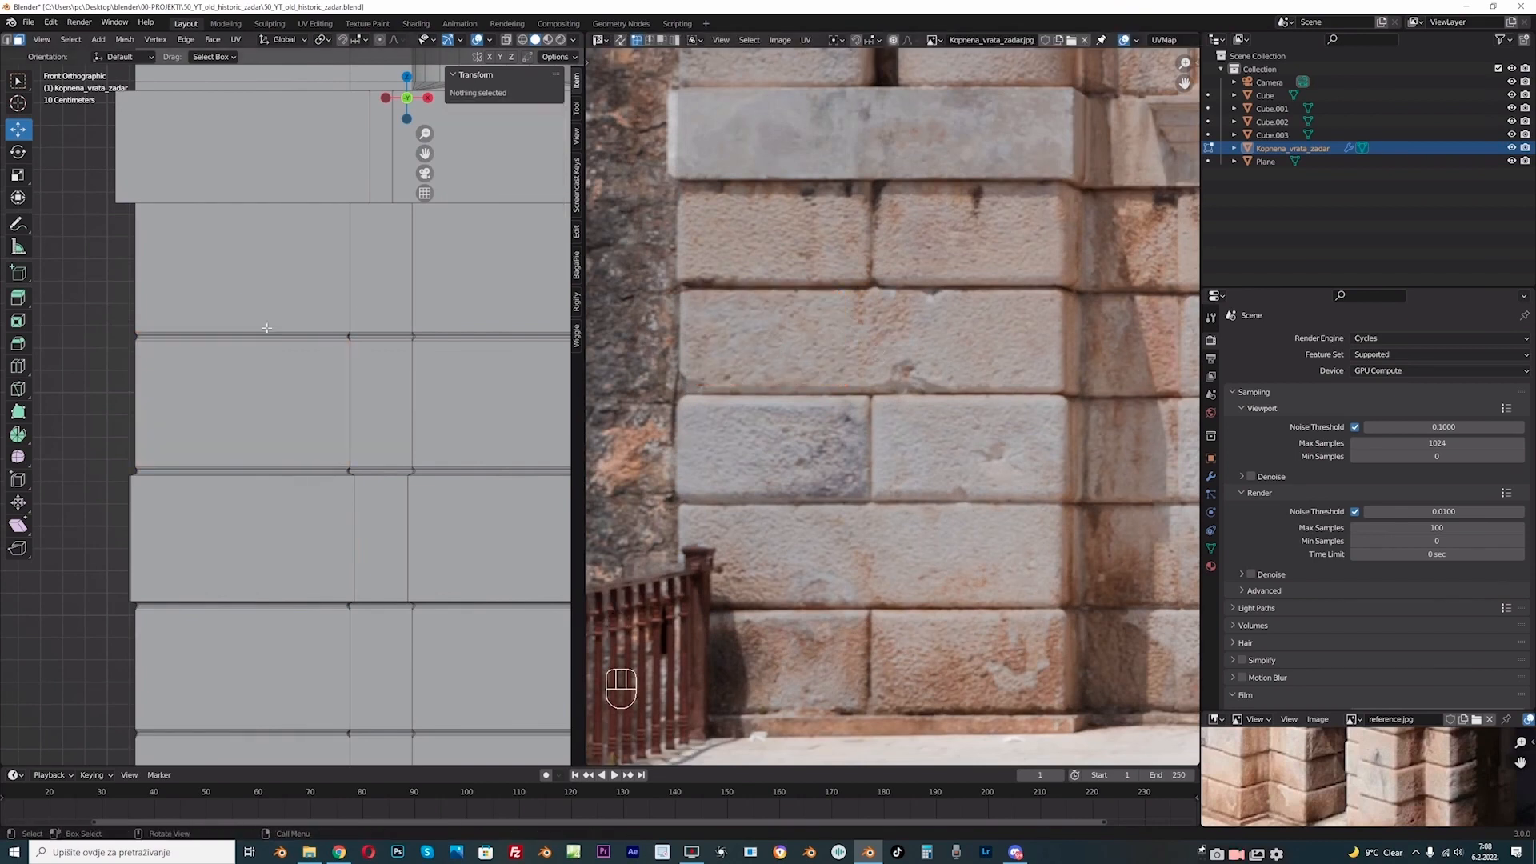
# - Select the fifth block's front face and scale and shift its UVs inside the stone just below the grey ledge course
pyautogui.click(267, 328)
pyautogui.press('a')
pyautogui.press('s')
pyautogui.click(728, 192)
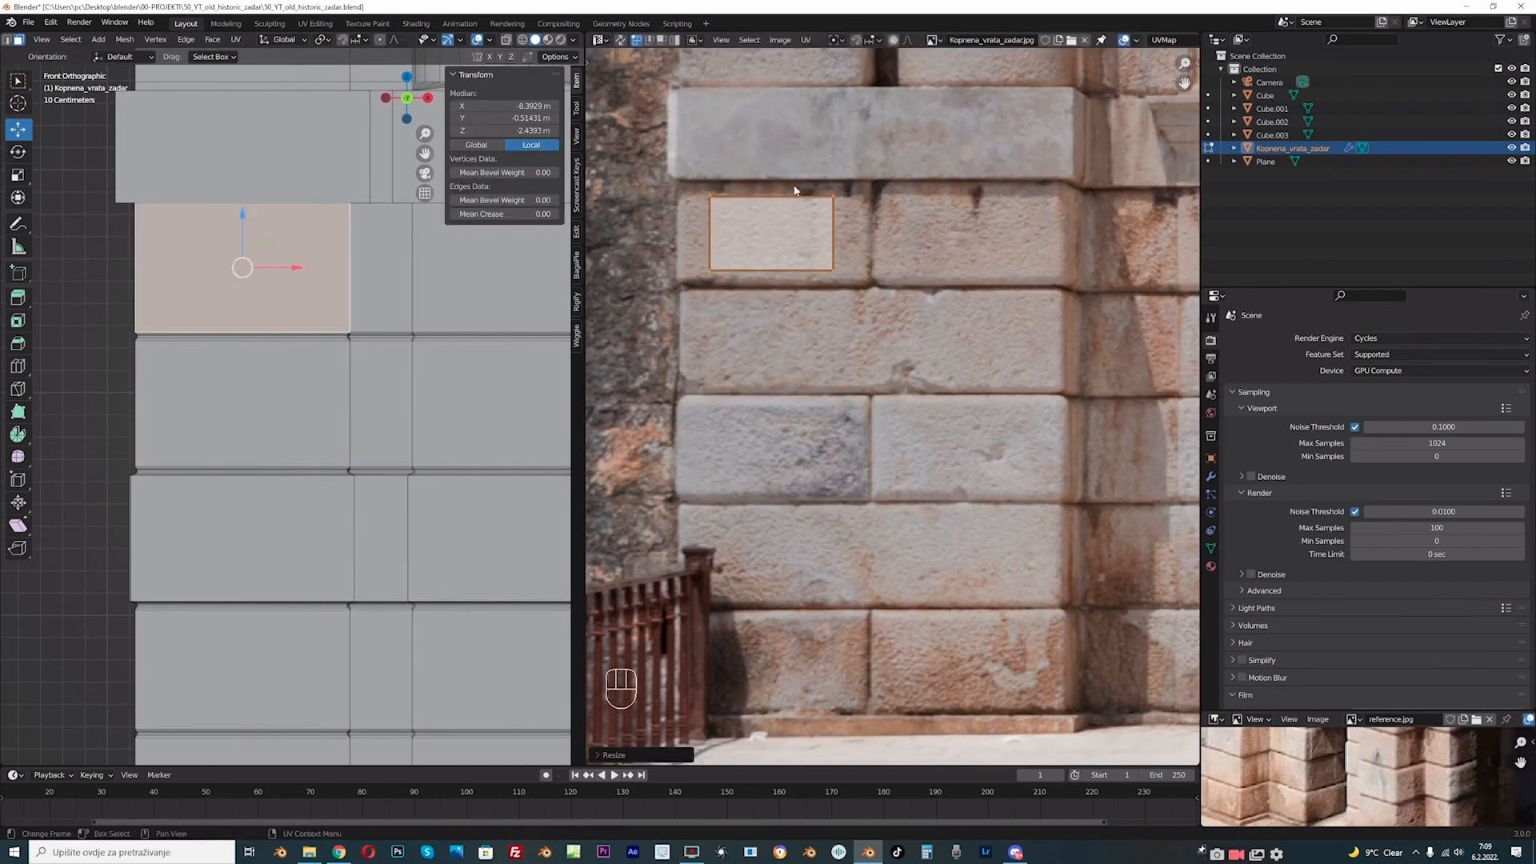
pyautogui.press('g')
pyautogui.click(843, 240)
pyautogui.press('s')
pyautogui.click(859, 240)
# - Switch the 3D viewport to rendered shading and examine the refitted stone textures on the outer pier
pyautogui.scroll(-1, 425, 153)
pyautogui.moveTo(425, 153); pyautogui.dragTo(298, 110)
pyautogui.scroll(-5, 892, 406)
pyautogui.scroll(-4, 400, 320)
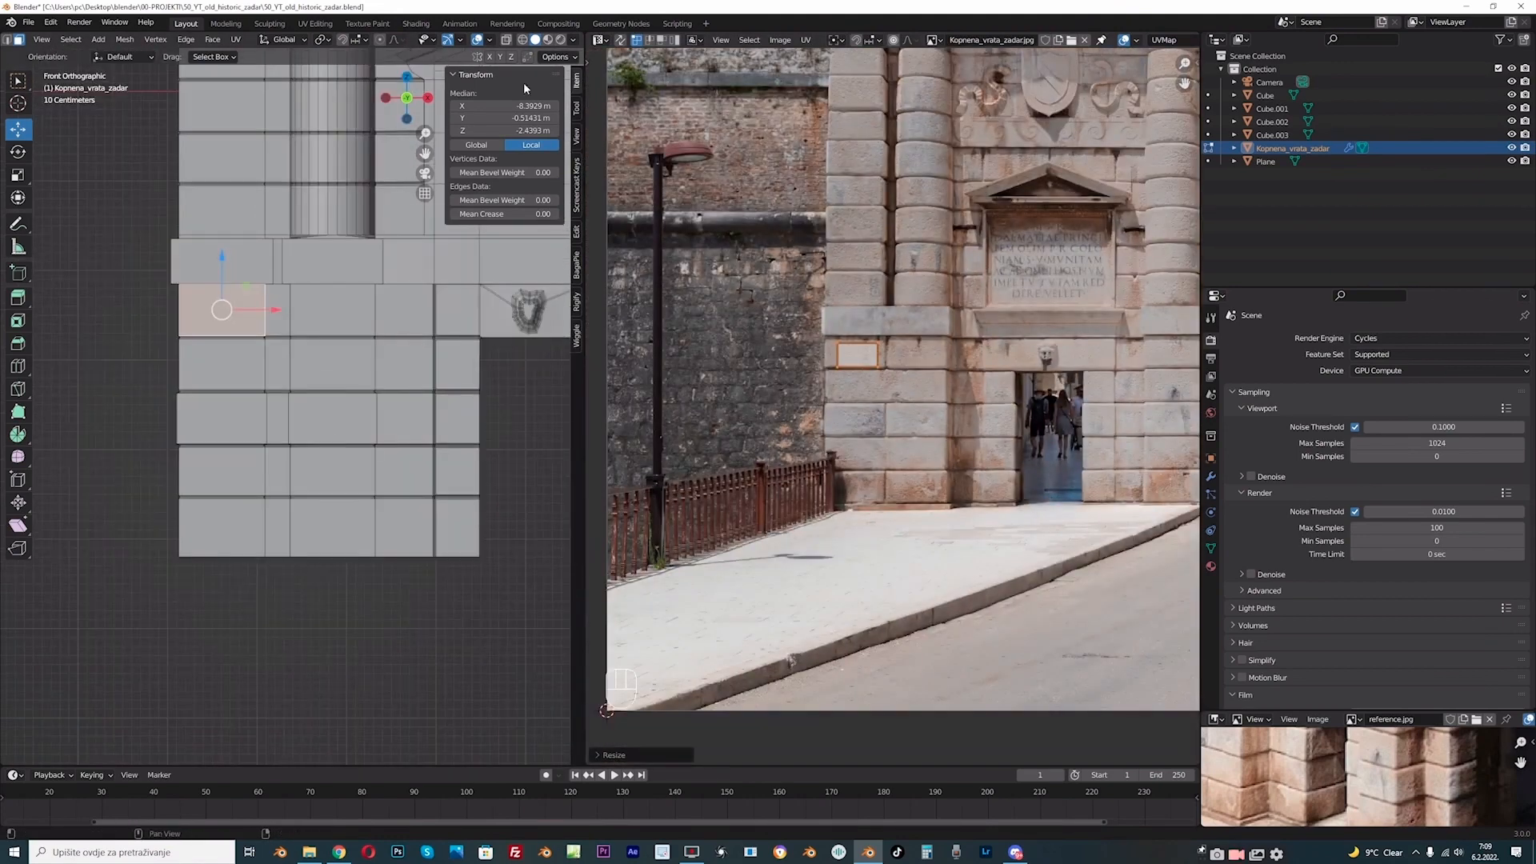
pyautogui.click(547, 40)
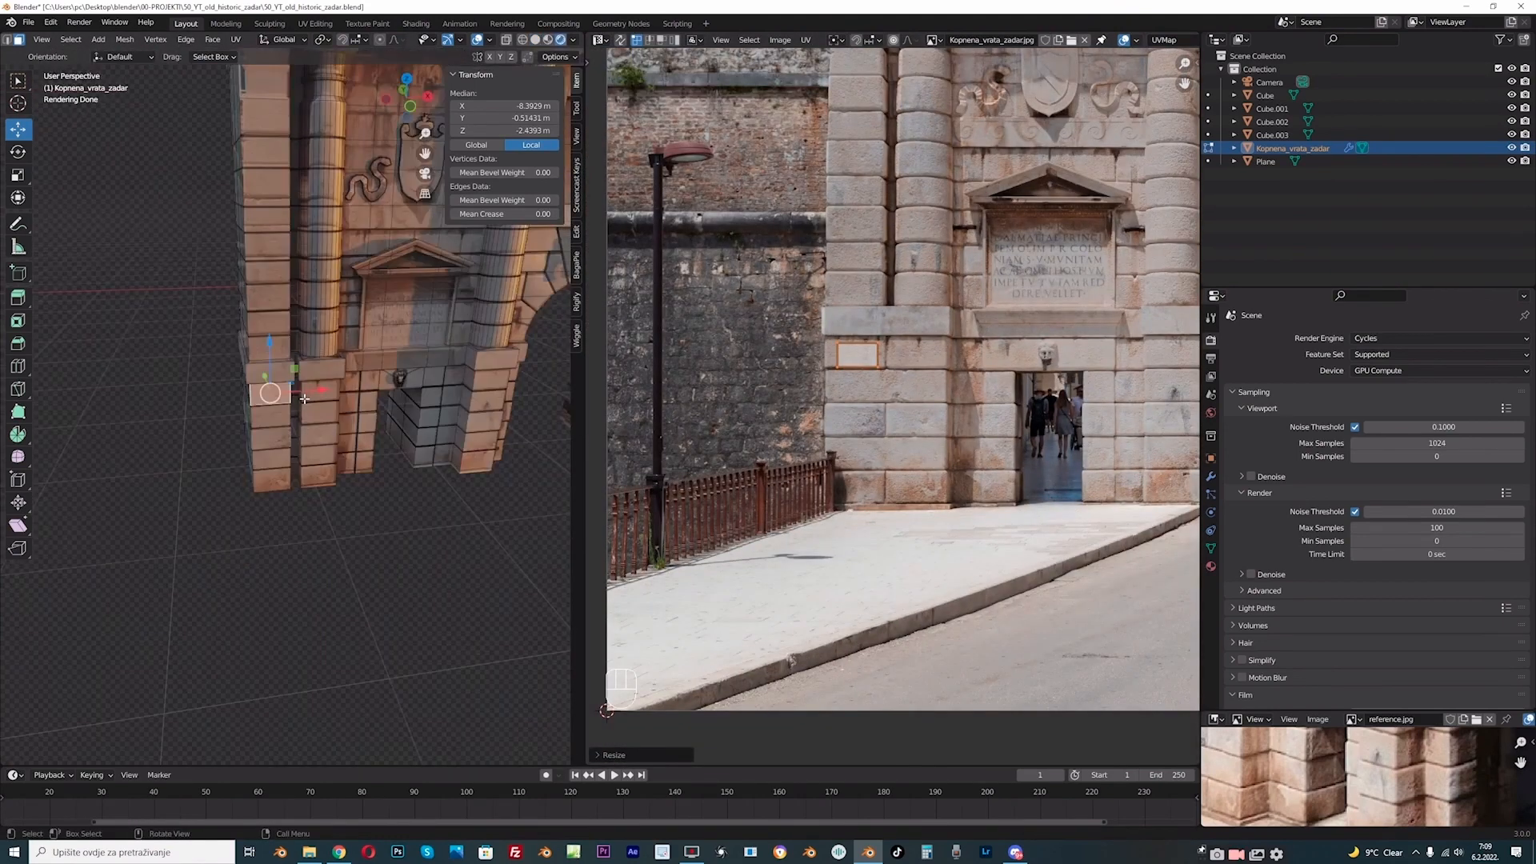
pyautogui.scroll(4, 270, 461)
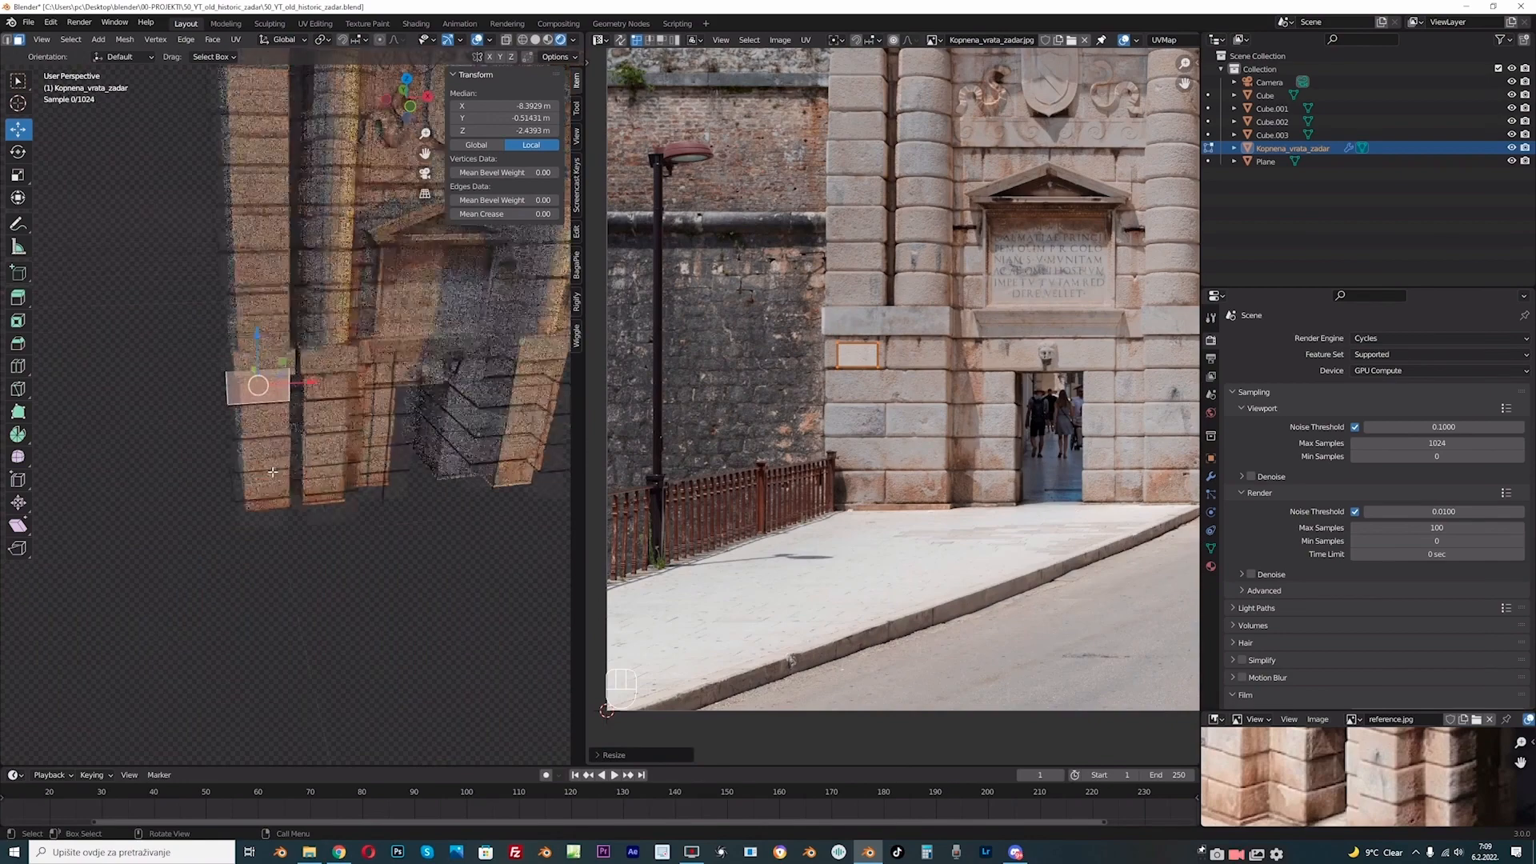
pyautogui.moveTo(311, 446); pyautogui.dragTo(289, 359, button='middle')
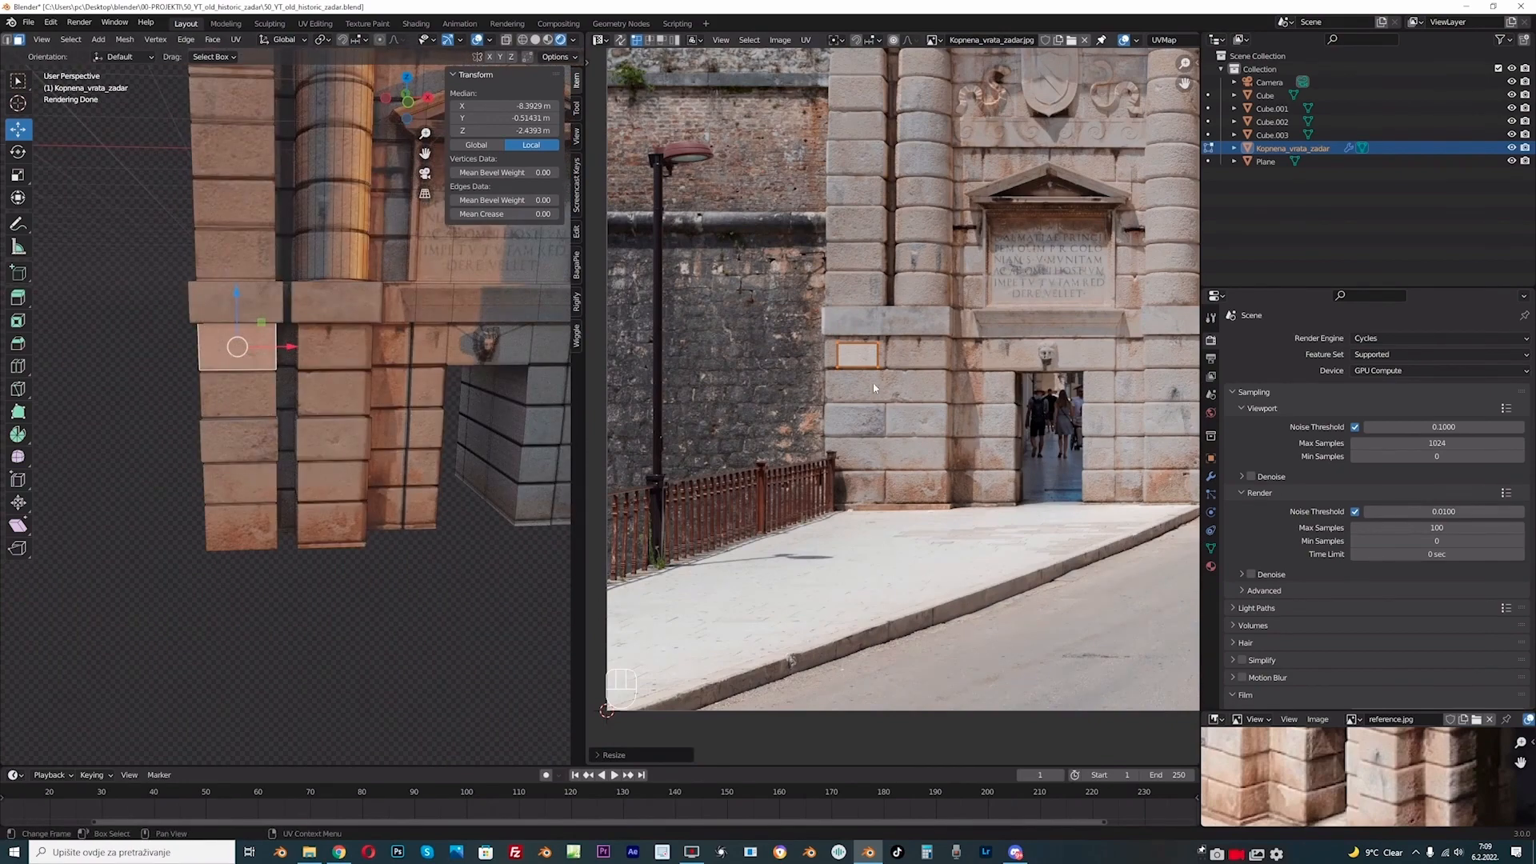
pyautogui.scroll(1, 874, 388)
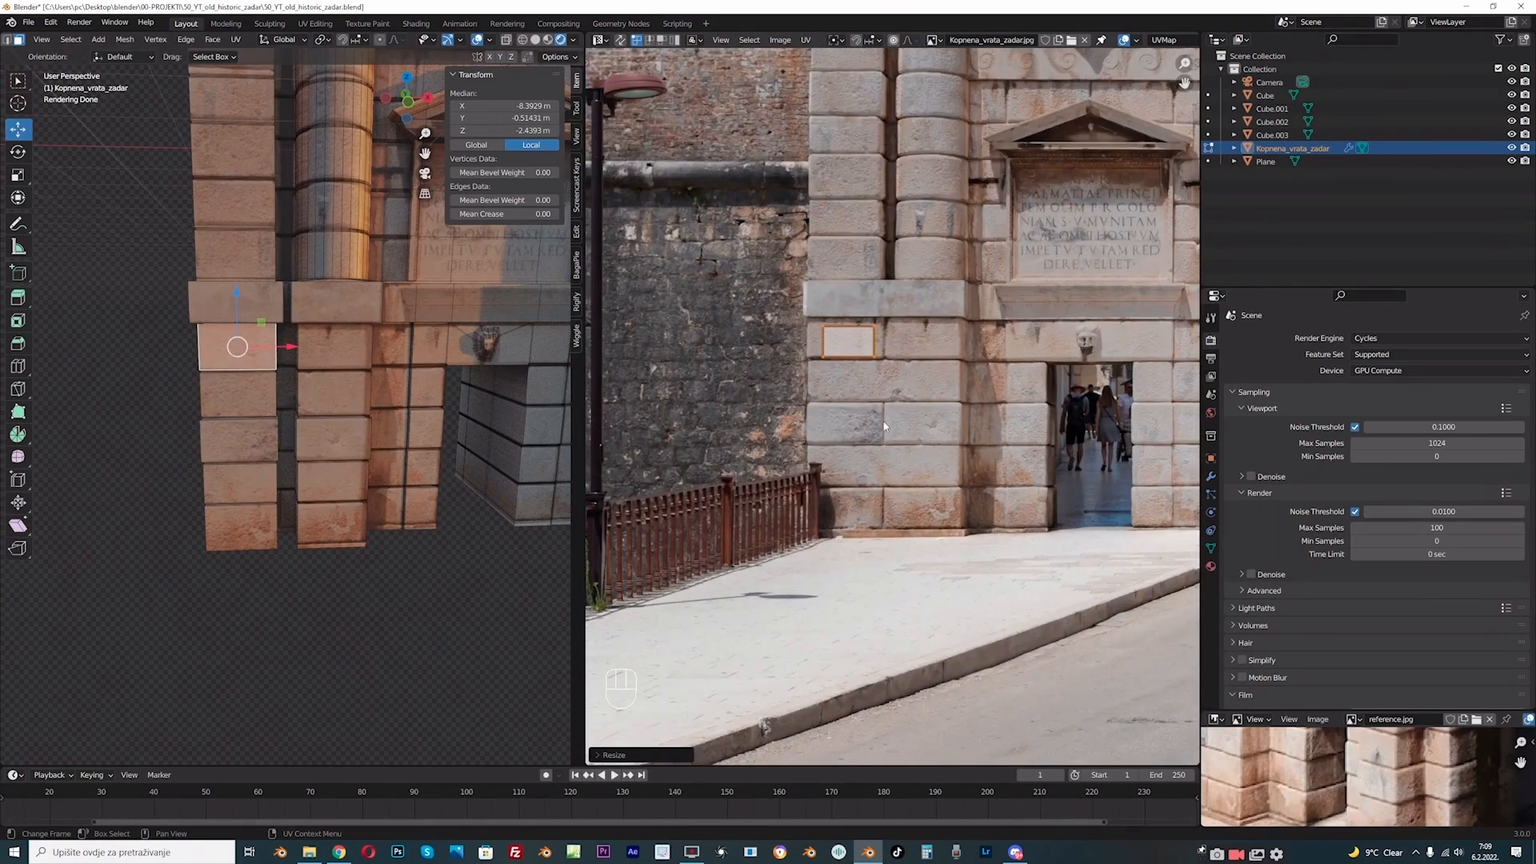
pyautogui.scroll(-3, 304, 383)
pyautogui.moveTo(304, 383); pyautogui.dragTo(364, 379, button='middle')
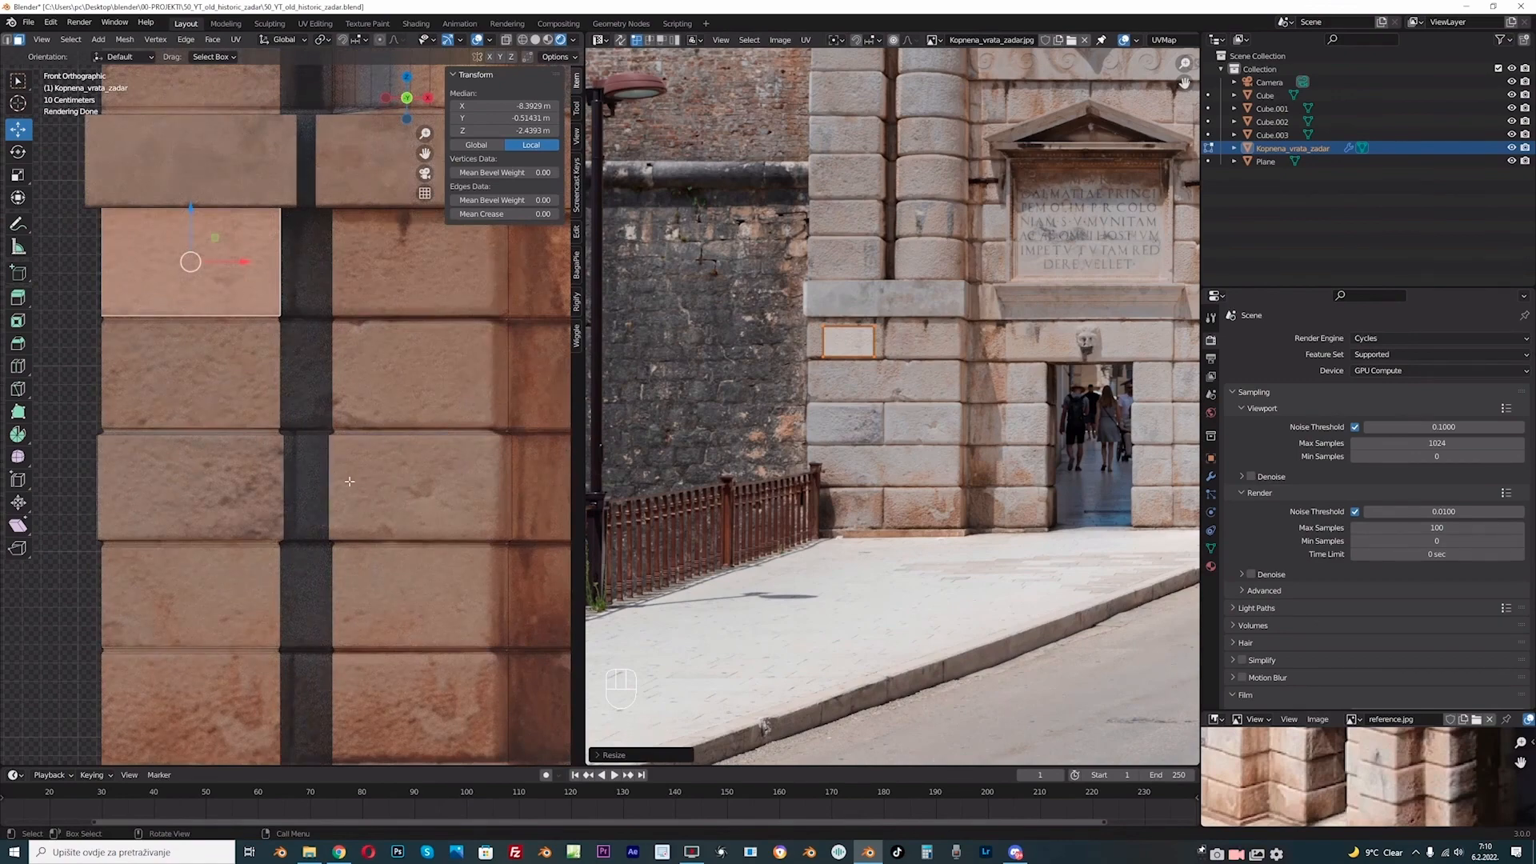
pyautogui.scroll(-2, 335, 448)
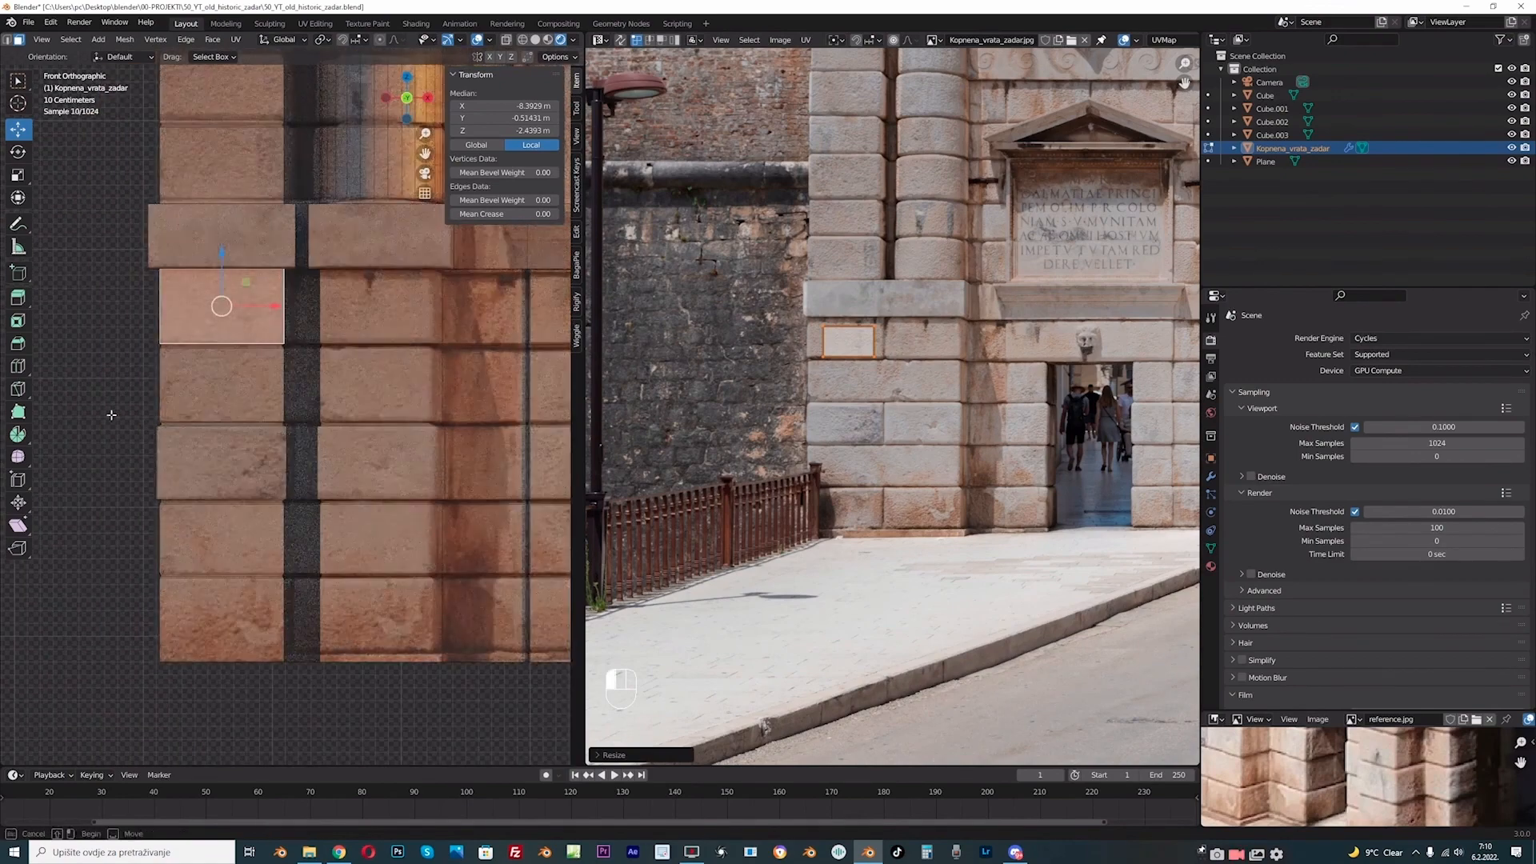
# - Select the upper face of the narrow recess between the piers and examine the recess from an angle and from the front
pyautogui.hotkey('alt', 'a')
pyautogui.scroll(2, 350, 366)
pyautogui.click(306, 264)
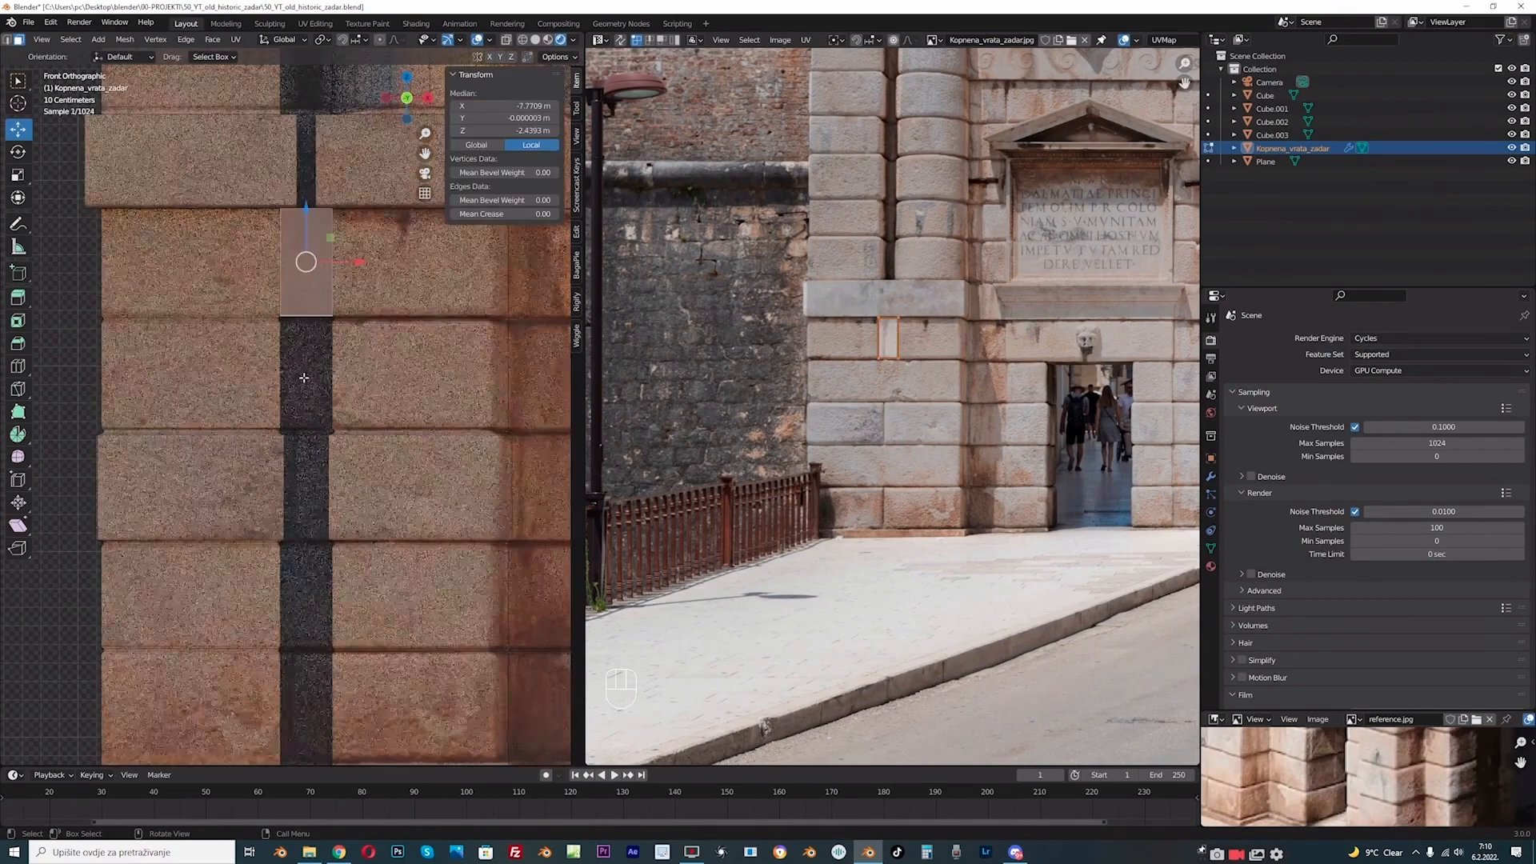
pyautogui.moveTo(307, 264); pyautogui.dragTo(336, 348, button='middle')
pyautogui.scroll(-2, 336, 348)
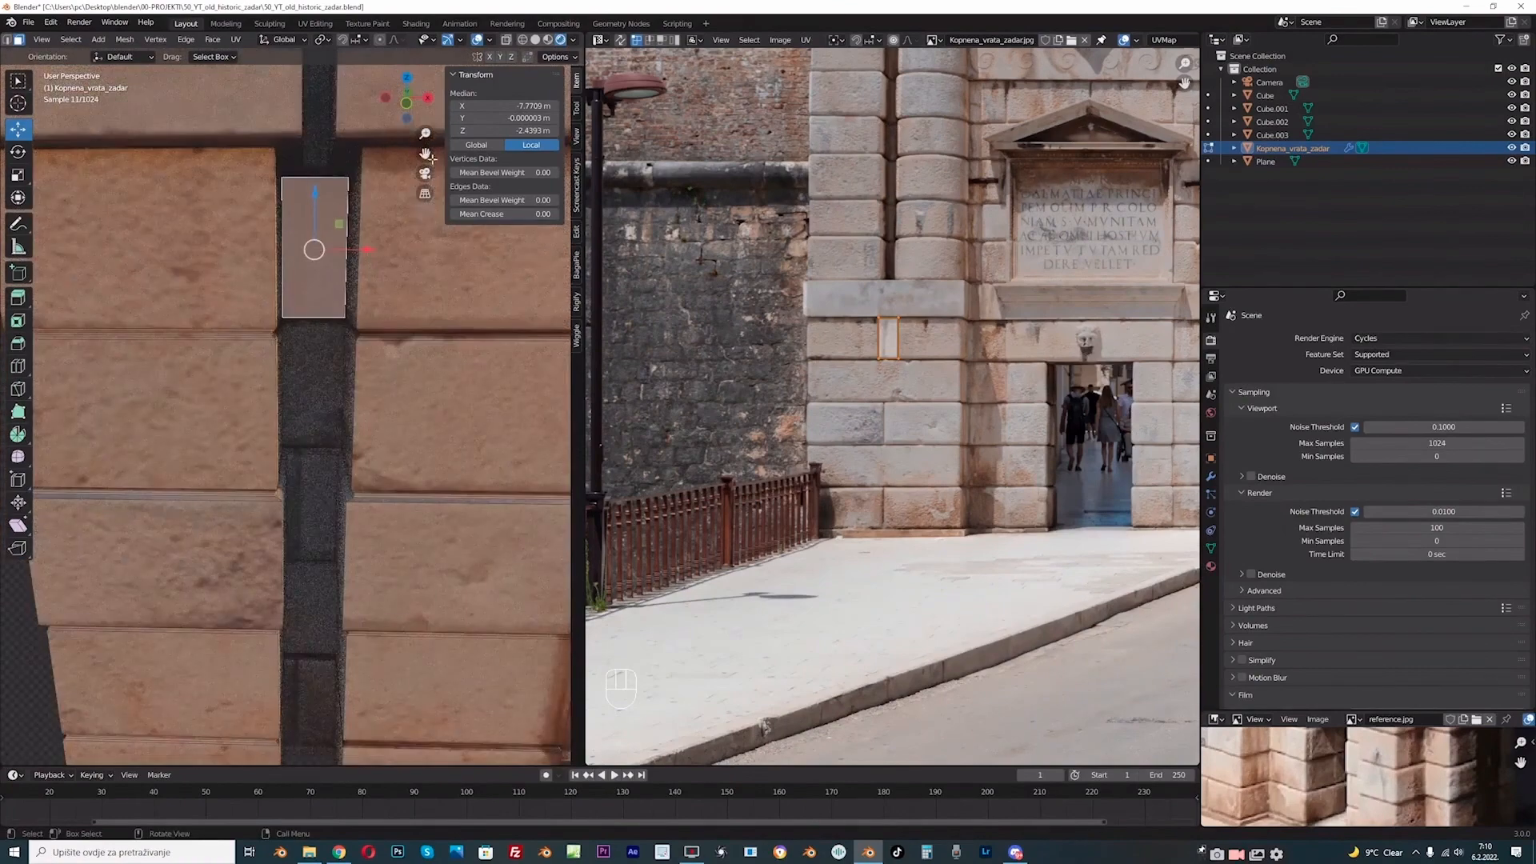
pyautogui.moveTo(425, 154); pyautogui.dragTo(418, 113)
pyautogui.press('KP_1')
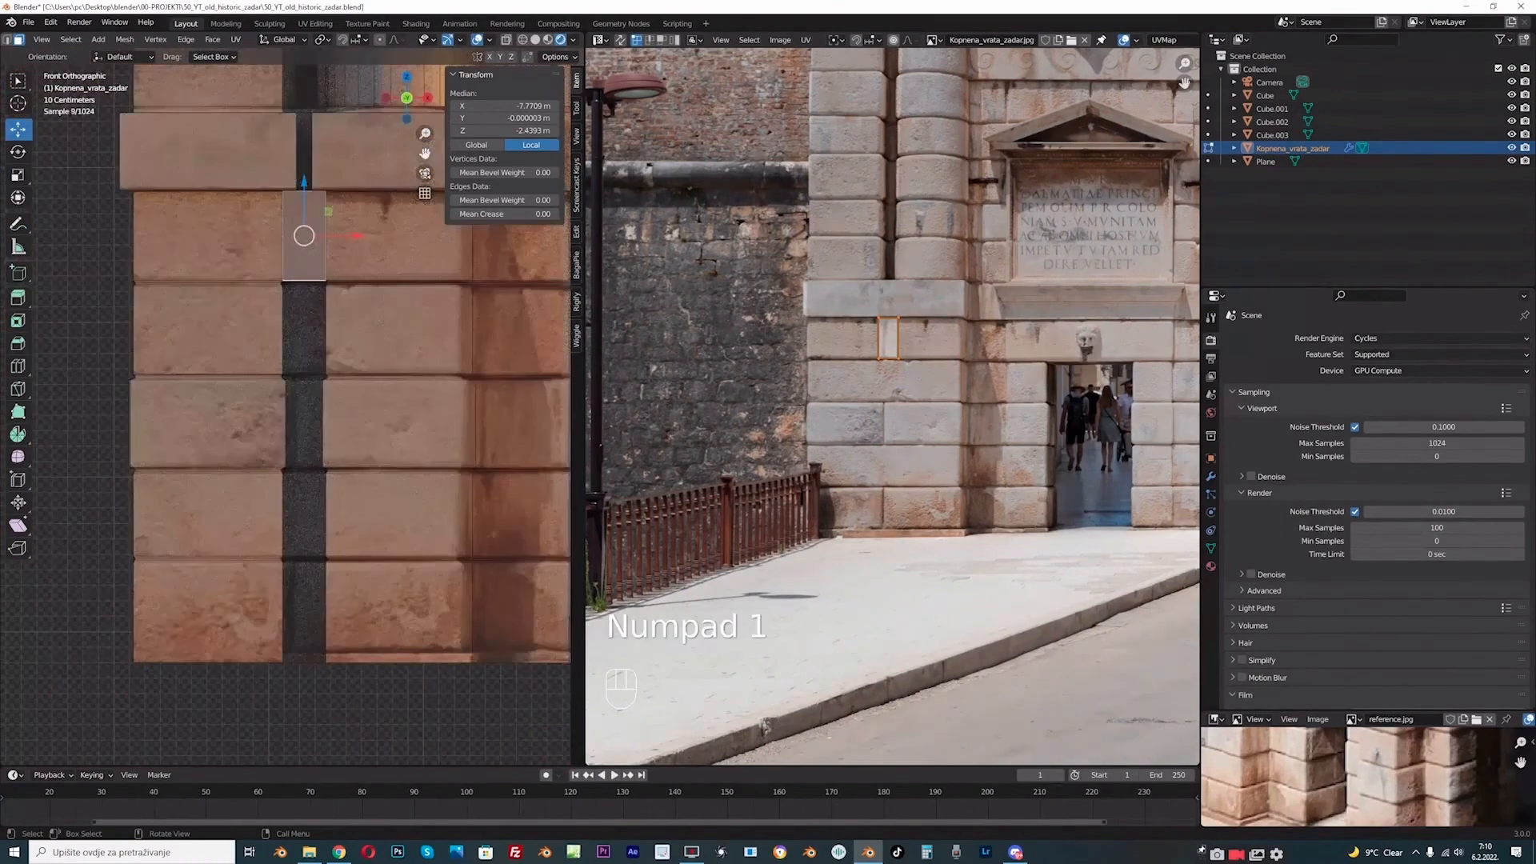
# - Select the recess's bottom face with its bevel faces, and shrink and shift its UVs onto the lowest stone course
pyautogui.click(318, 618)
pyautogui.click(312, 588)
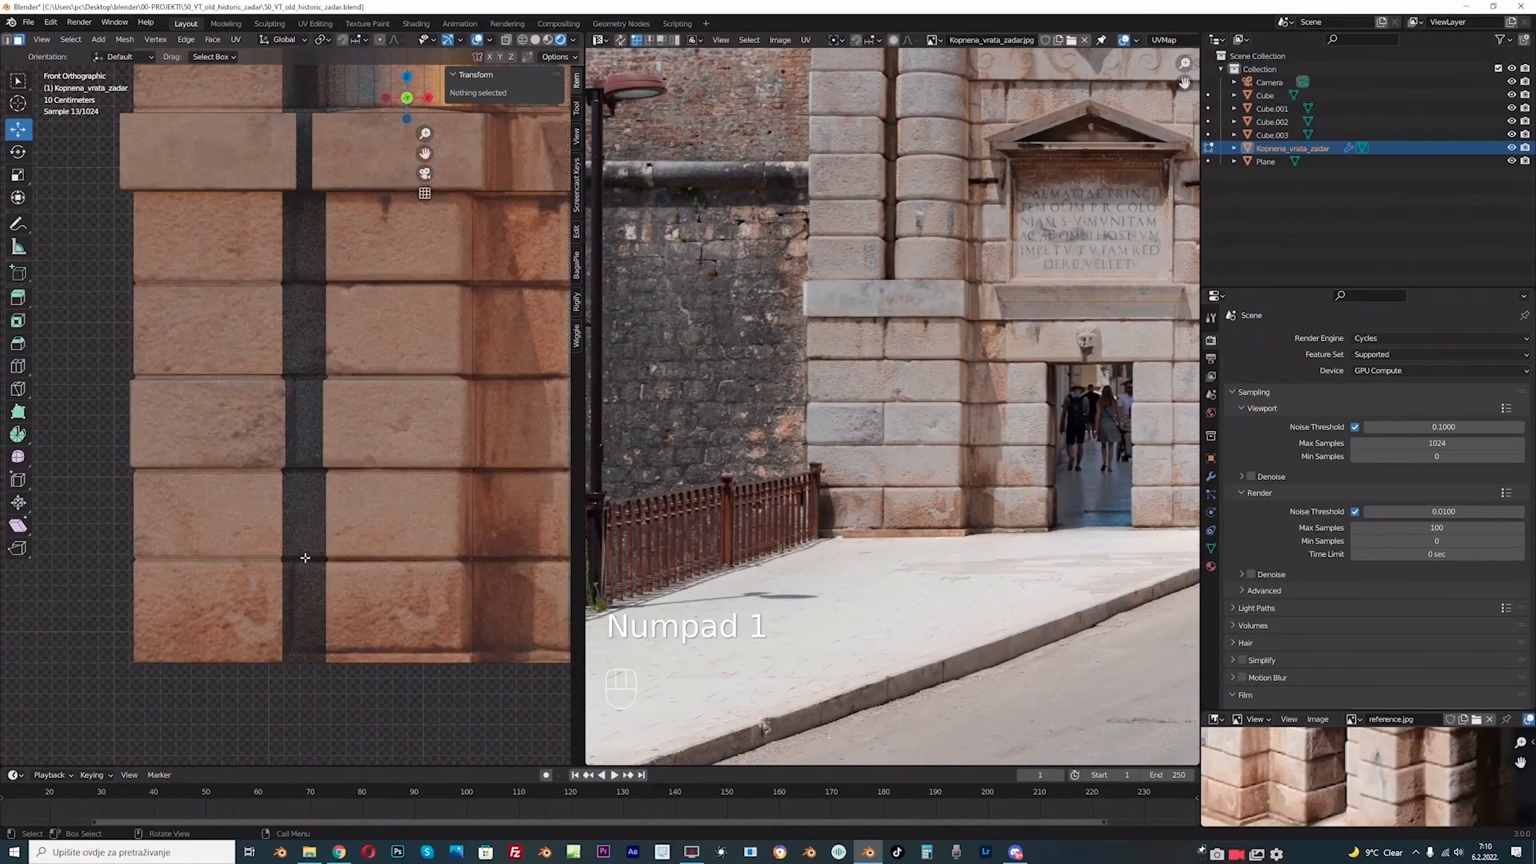
pyautogui.moveTo(305, 557); pyautogui.dragTo(315, 653)
pyautogui.scroll(3, 893, 407)
pyautogui.press('a')
pyautogui.press('s')
pyautogui.click(956, 606)
pyautogui.press('g')
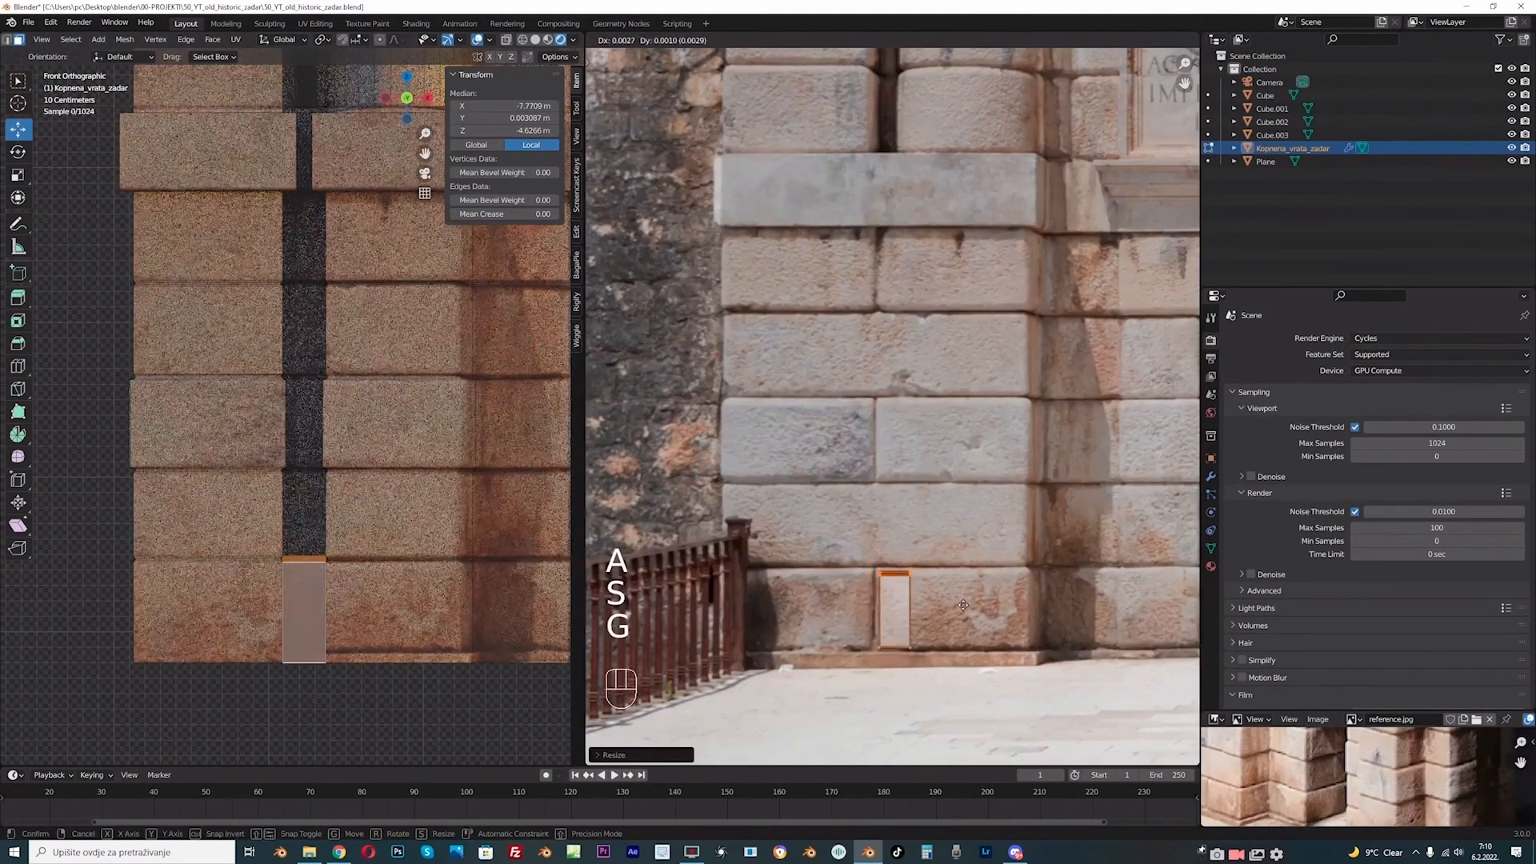
pyautogui.click(963, 605)
# - In solid shading, select the recess's second face from the bottom with its bevels and fit its UVs inside the second stone course
pyautogui.click(303, 515)
pyautogui.click(309, 469)
pyautogui.click(535, 40)
pyautogui.scroll(2, 311, 489)
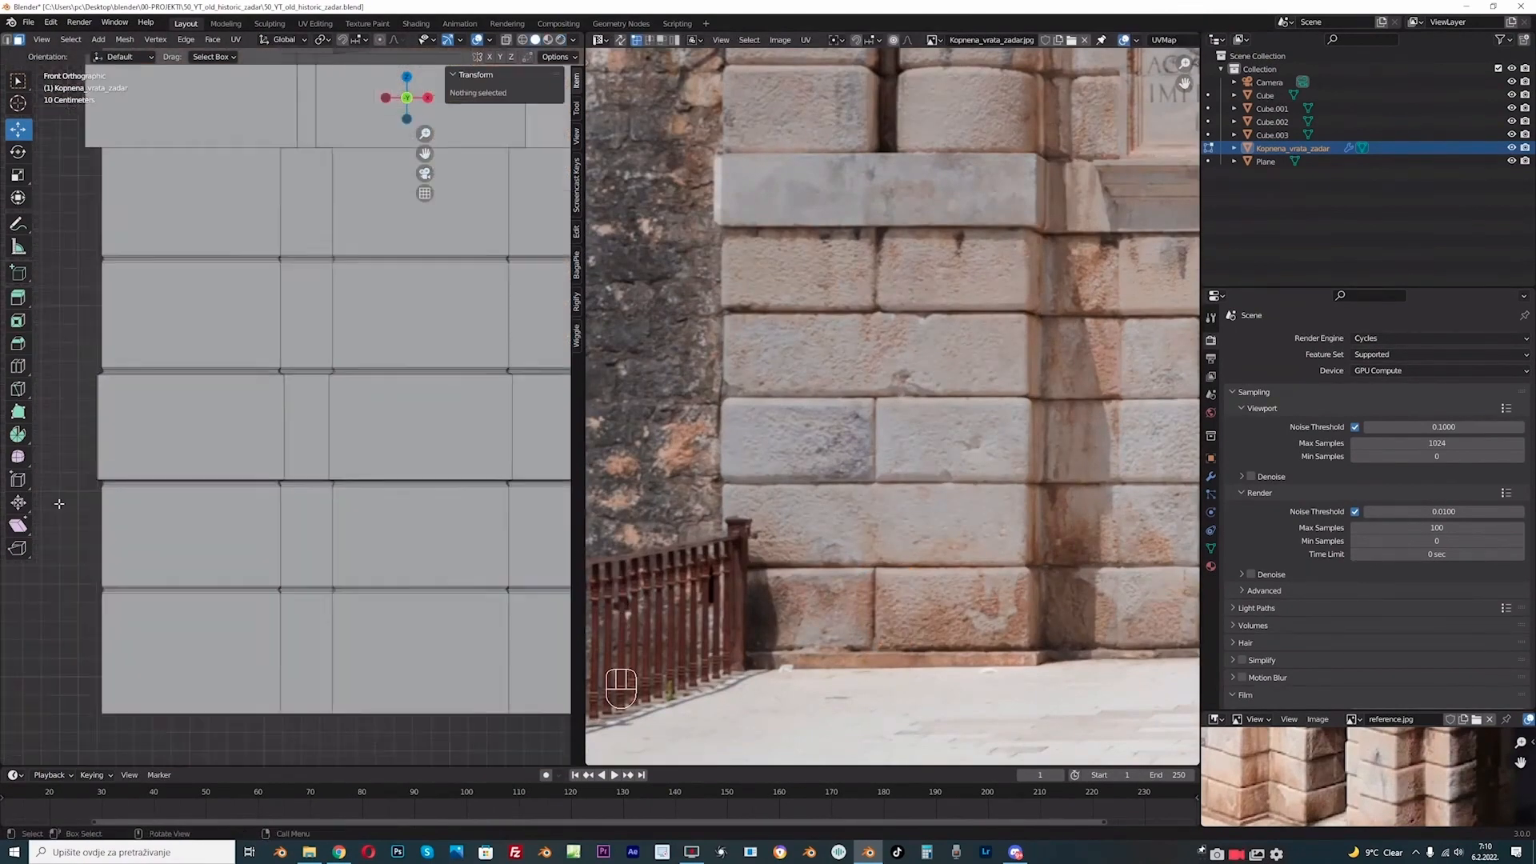
pyautogui.click(311, 503)
pyautogui.moveTo(311, 499); pyautogui.dragTo(327, 593)
pyautogui.press('a')
pyautogui.press('s')
pyautogui.click(920, 532)
pyautogui.press('g')
pyautogui.click(935, 535)
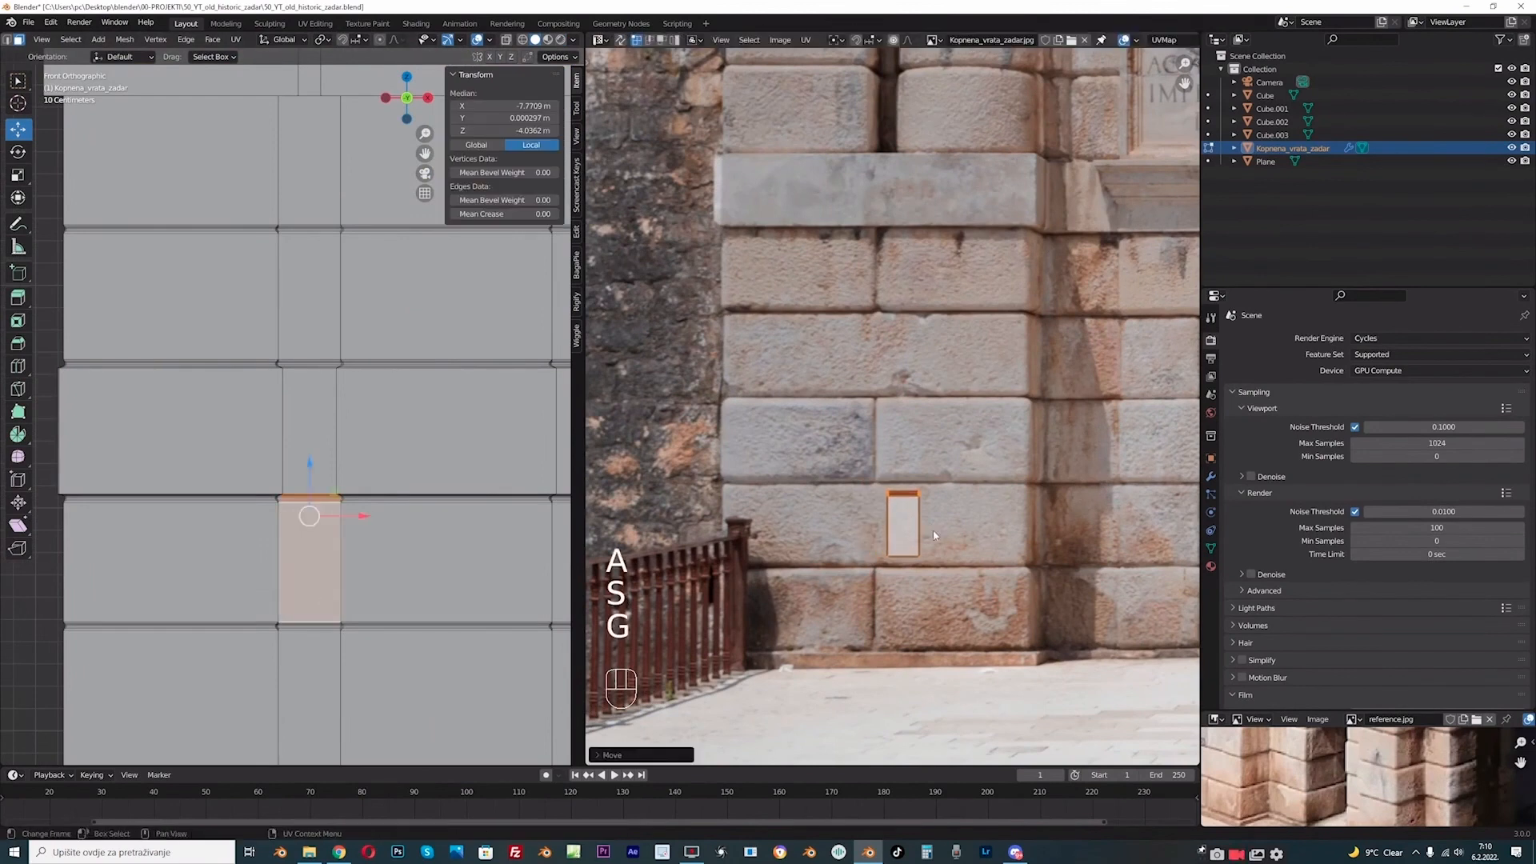
pyautogui.press('s')
pyautogui.click(941, 537)
# - Select the recess's third face from the bottom with its bevels, and scale and move its UVs within the third stone course
pyautogui.scroll(-1, 312, 416)
pyautogui.moveTo(303, 365); pyautogui.dragTo(313, 446)
pyautogui.press('a')
pyautogui.press('s')
pyautogui.click(930, 441)
pyautogui.press('g')
pyautogui.click(952, 444)
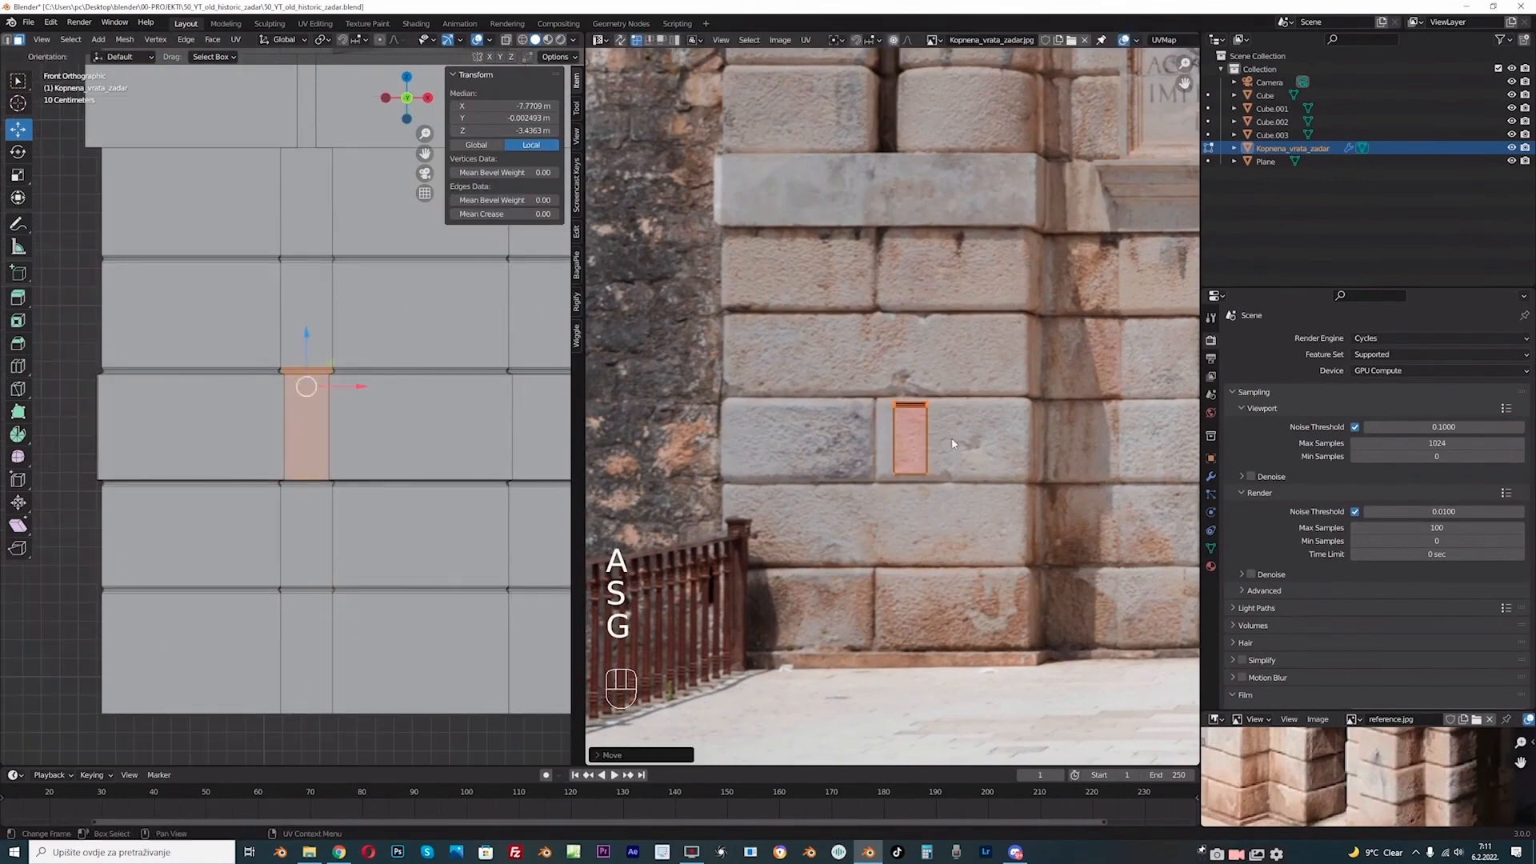
pyautogui.press('g')
pyautogui.click(952, 446)
# - Select the recess's fourth face from the bottom with its bevels, and shrink and shift its UVs onto clean stone
pyautogui.click(62, 380)
pyautogui.keyDown('shift'); pyautogui.moveTo(451, 171); pyautogui.dragTo(491, 290, button='middle'); pyautogui.keyUp('shift')
pyautogui.scroll(1, 400, 304)
pyautogui.moveTo(344, 300); pyautogui.dragTo(356, 463)
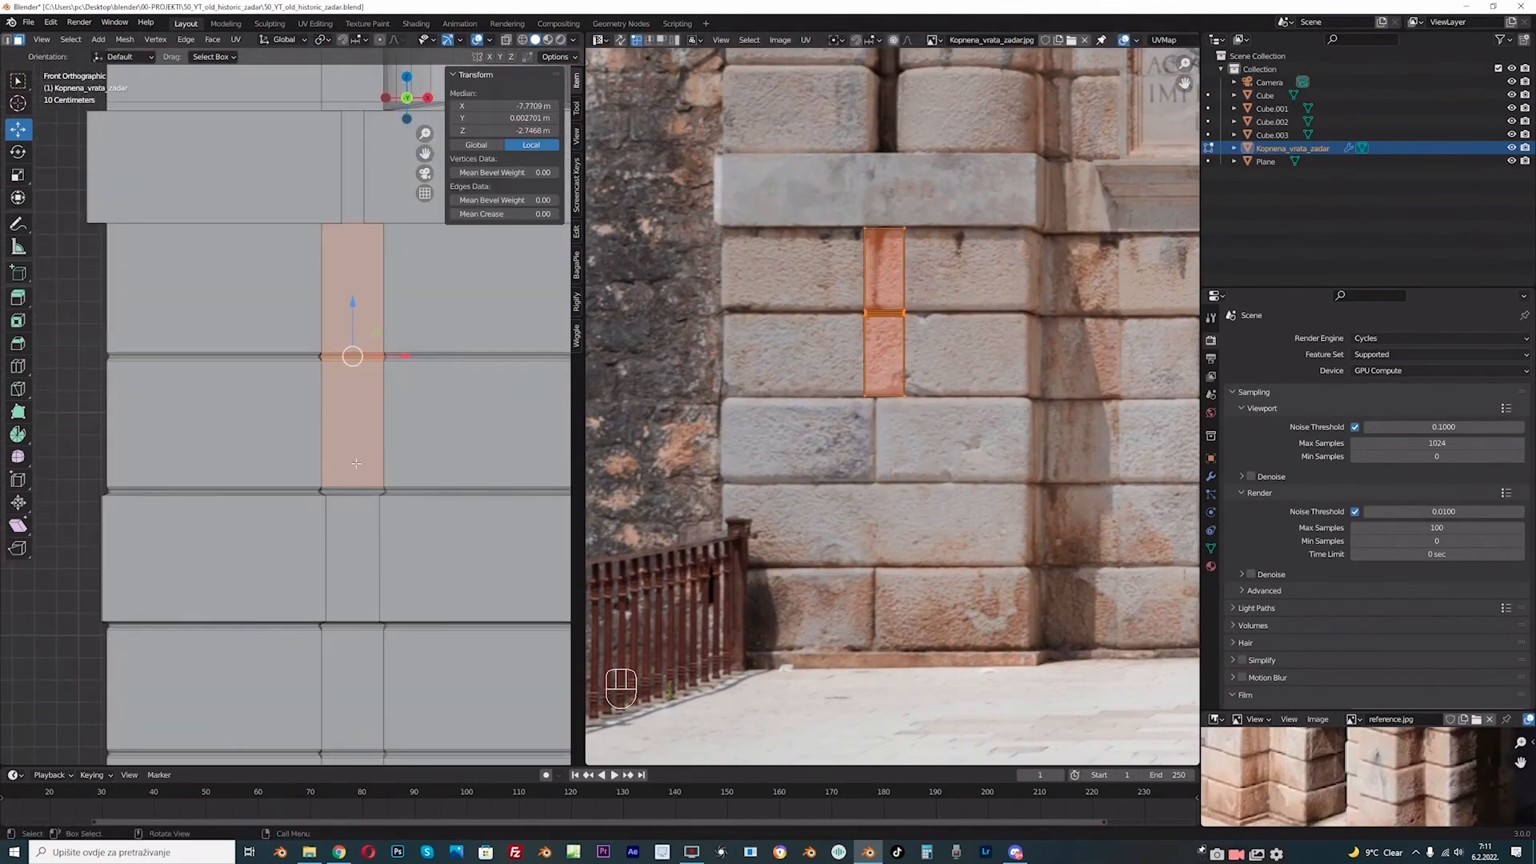
pyautogui.moveTo(848, 296); pyautogui.dragTo(924, 410)
pyautogui.click(67, 398)
pyautogui.moveTo(344, 357); pyautogui.dragTo(365, 452)
pyautogui.press('s')
pyautogui.click(929, 368)
pyautogui.press('g')
pyautogui.click(982, 365)
# - Select the recess's top face below the ledge, shrink its UVs and move them onto the stone one course lower
pyautogui.moveTo(344, 256); pyautogui.dragTo(363, 320)
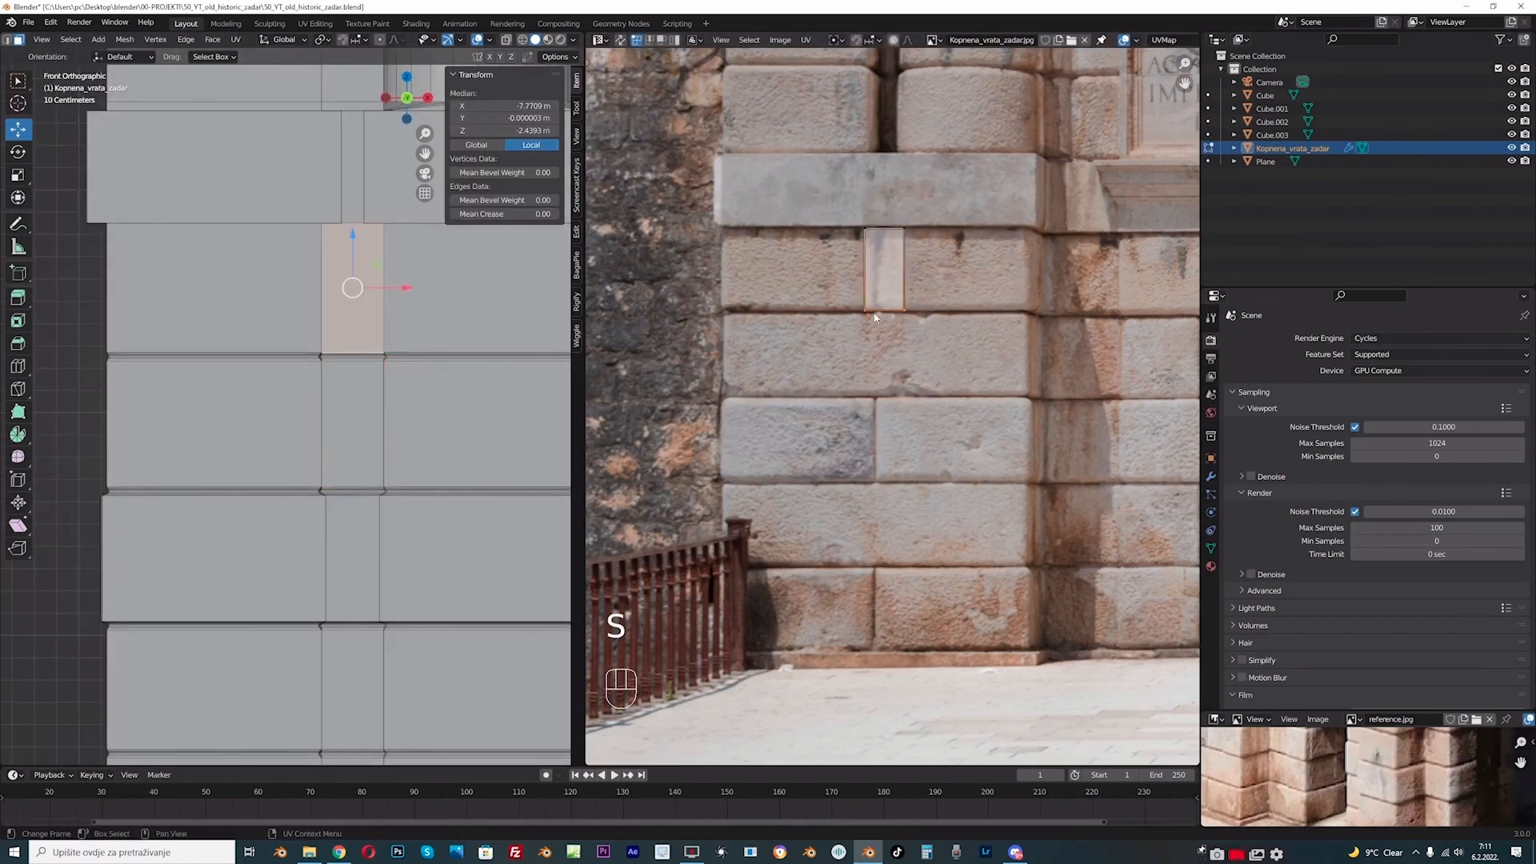
pyautogui.press('a')
pyautogui.press('s')
pyautogui.click(940, 294)
pyautogui.press('g')
pyautogui.click(1014, 378)
# - Examine the retextured recess and the inner pier's side faces in rendered shading from several angles
pyautogui.scroll(-3, 920, 374)
pyautogui.moveTo(371, 409); pyautogui.dragTo(353, 413, button='middle')
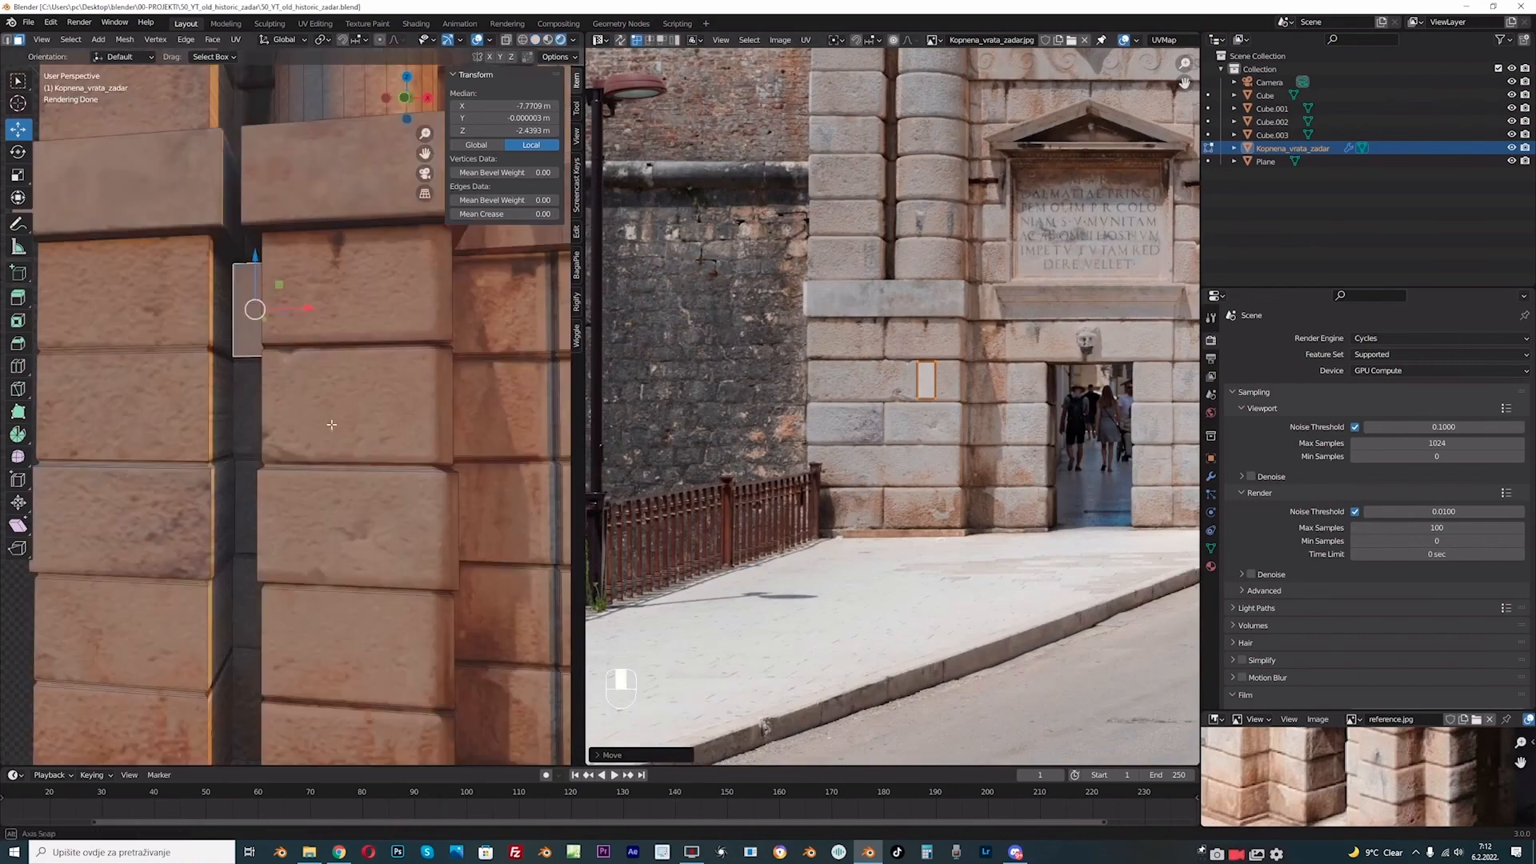
pyautogui.press('KP_1')
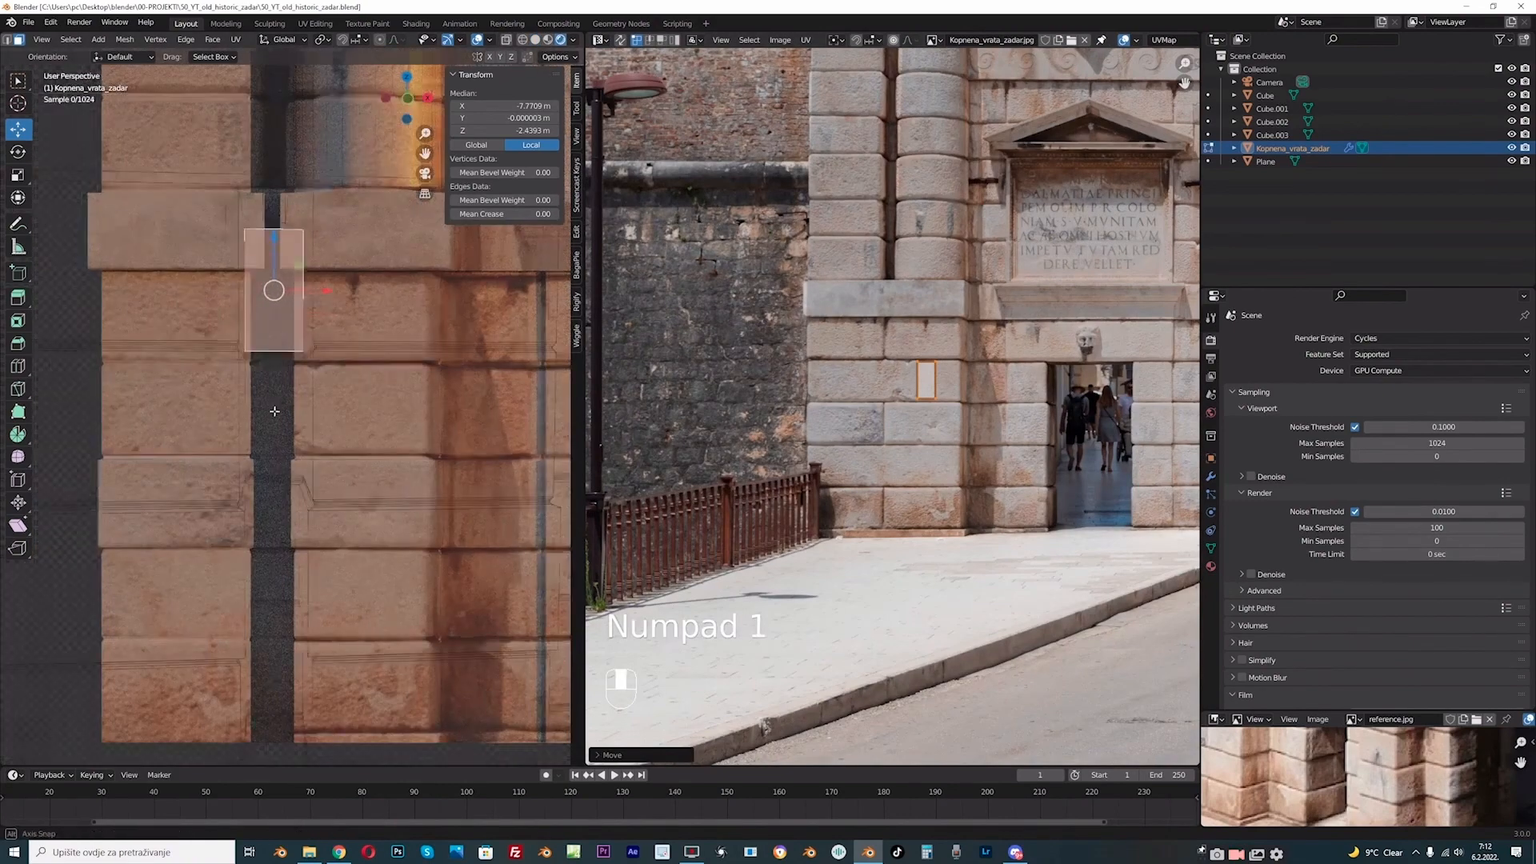
pyautogui.moveTo(304, 320); pyautogui.dragTo(361, 315, button='middle')
pyautogui.moveTo(366, 428); pyautogui.dragTo(399, 484, button='middle')
pyautogui.moveTo(402, 416); pyautogui.dragTo(427, 152, button='middle')
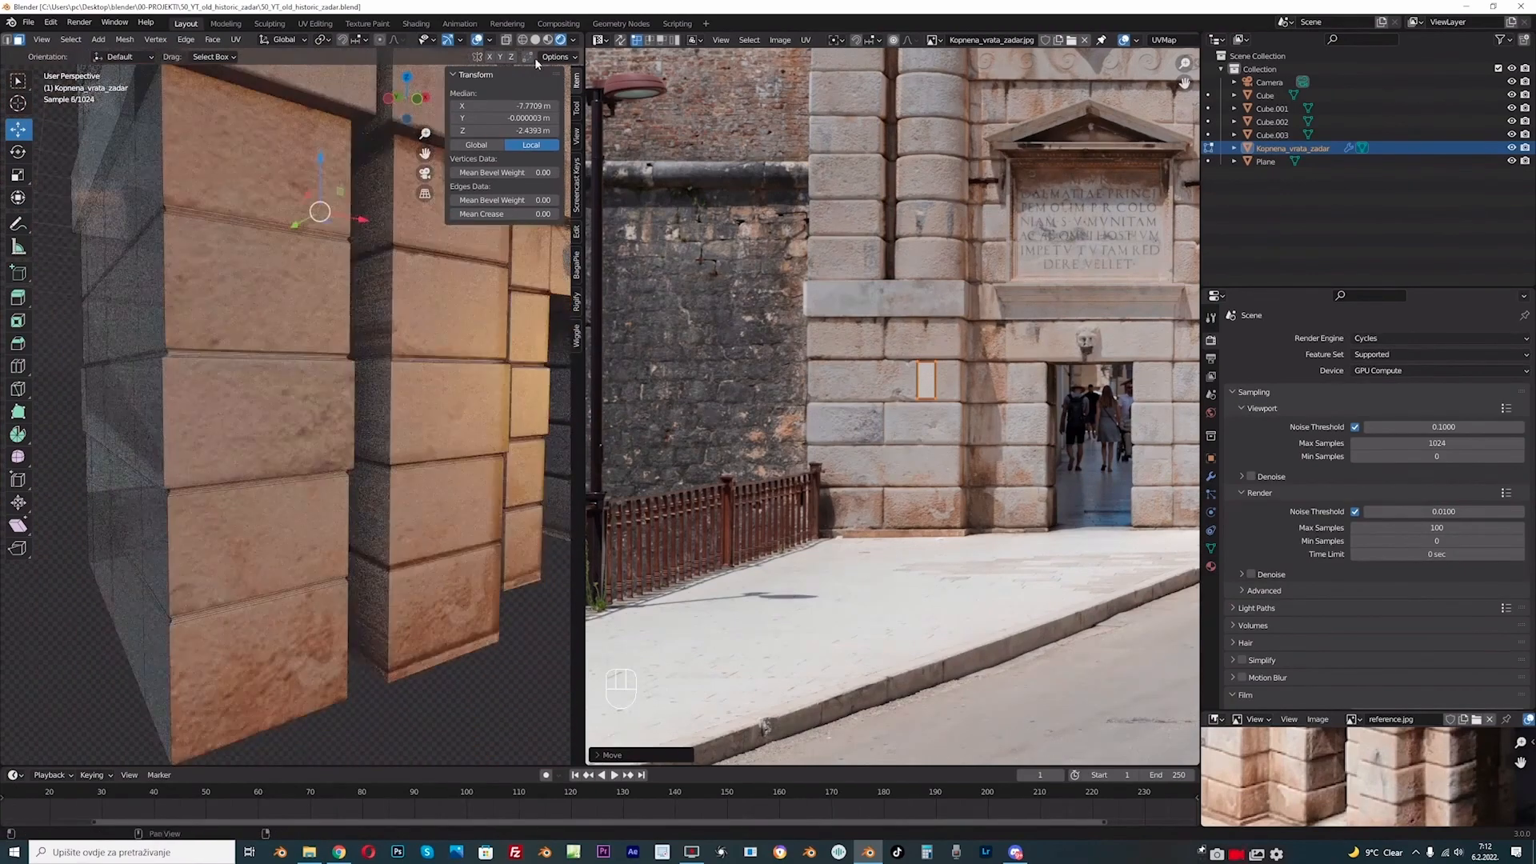
# - Switch to solid shading and select the inner pier's bottom side face, facing the recess, together with its bevel faces
pyautogui.click(535, 40)
pyautogui.click(374, 578)
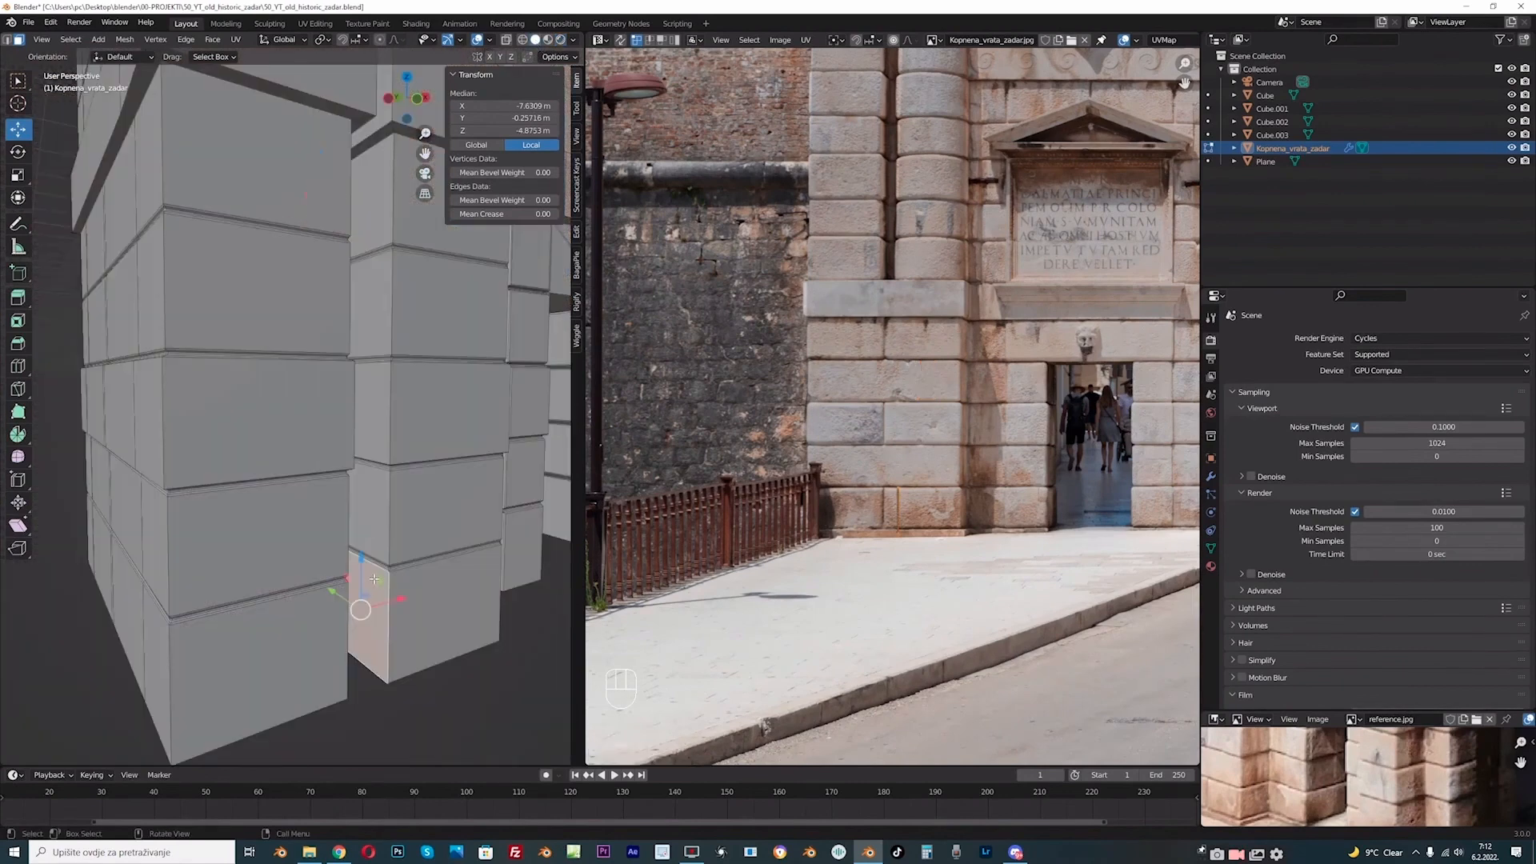
pyautogui.moveTo(395, 700); pyautogui.dragTo(404, 697, button='middle')
pyautogui.scroll(1, 404, 704)
pyautogui.click(402, 708)
pyautogui.scroll(-1, 403, 705)
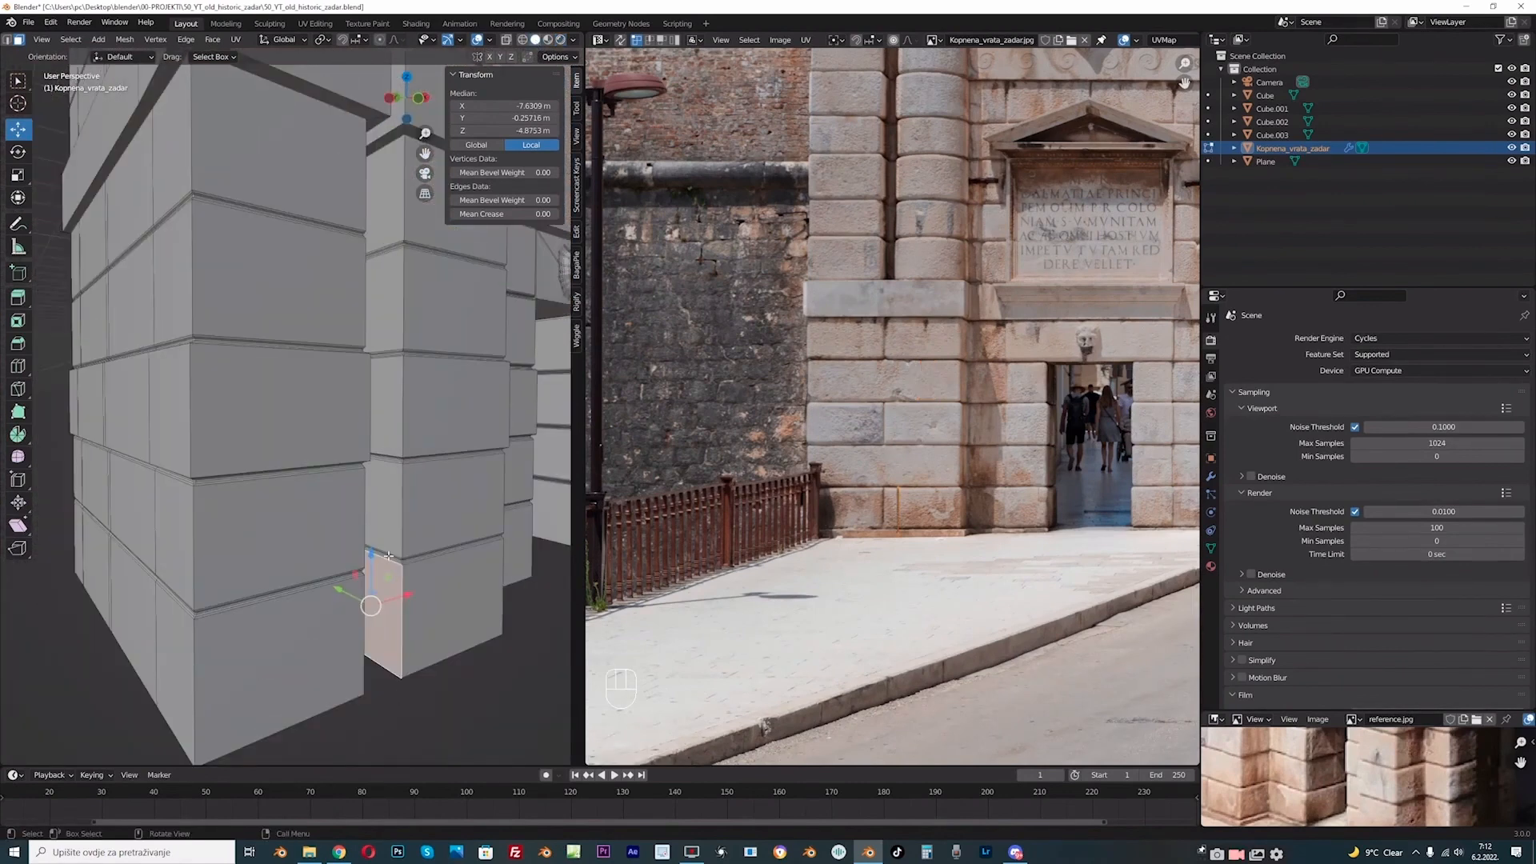
pyautogui.click(444, 710)
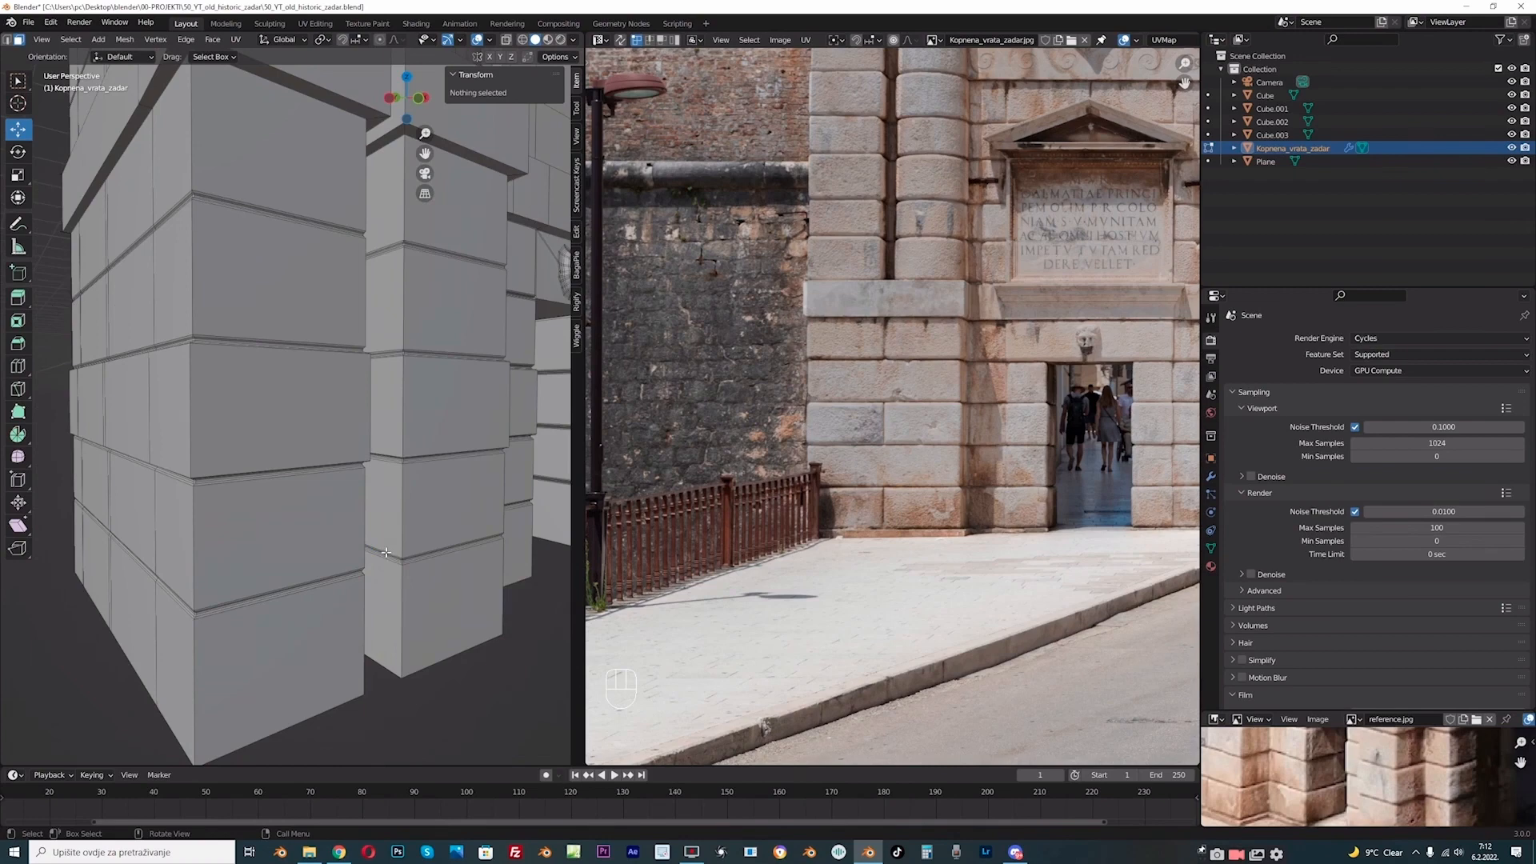
pyautogui.click(387, 552)
pyautogui.moveTo(386, 552); pyautogui.dragTo(404, 568, button='middle')
pyautogui.keyDown('ctrl'); pyautogui.click(404, 568); pyautogui.keyUp('ctrl')
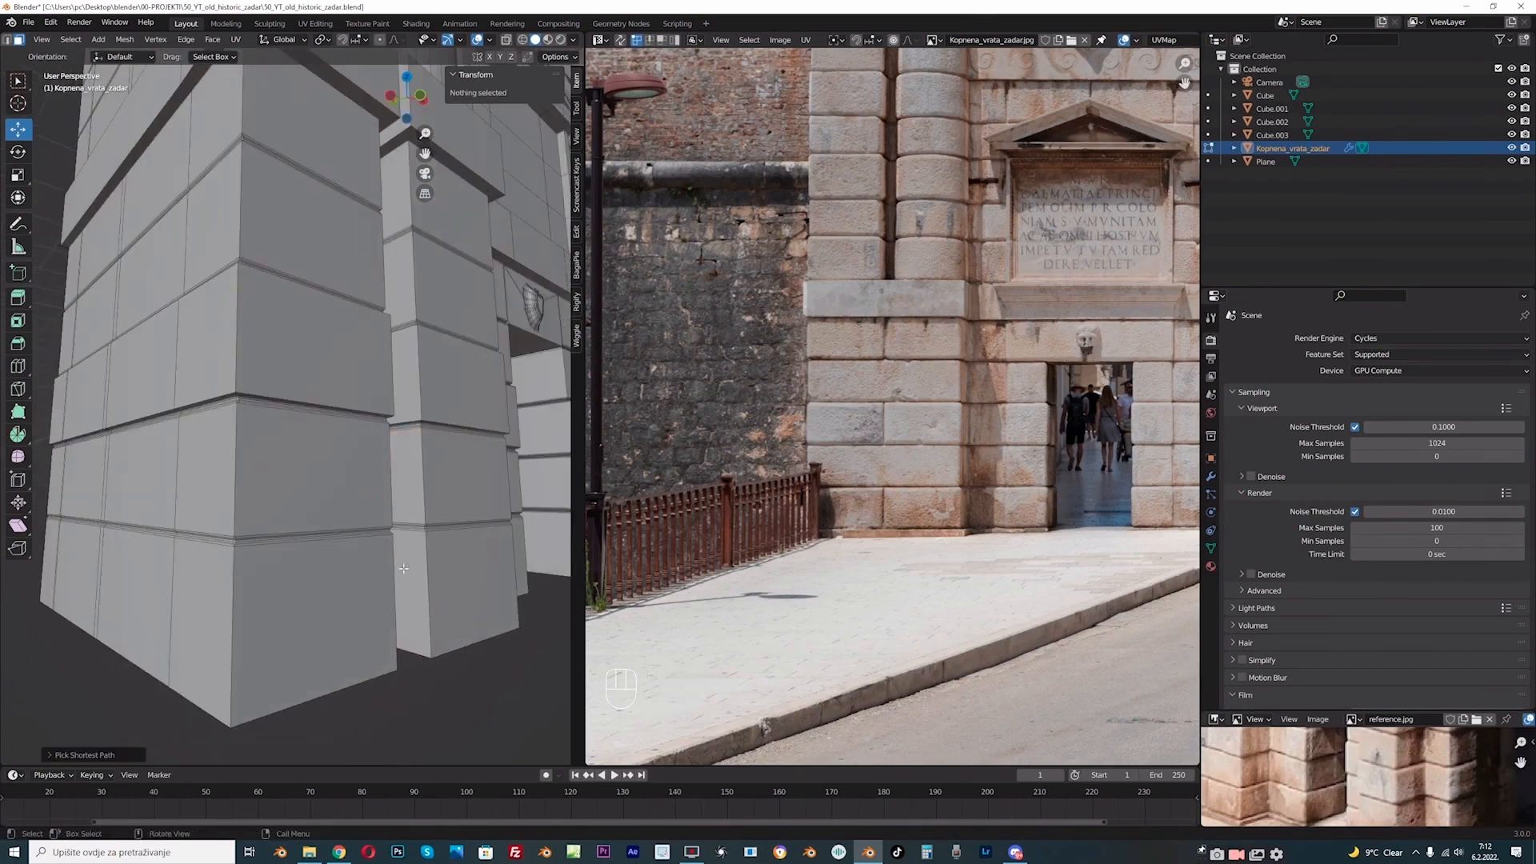
pyautogui.moveTo(401, 524); pyautogui.dragTo(405, 568)
# - Unwrap the selected side face and its bevel faces to replace their collapsed UVs
pyautogui.moveTo(408, 566); pyautogui.dragTo(424, 565, button='middle')
pyautogui.scroll(1, 779, 520)
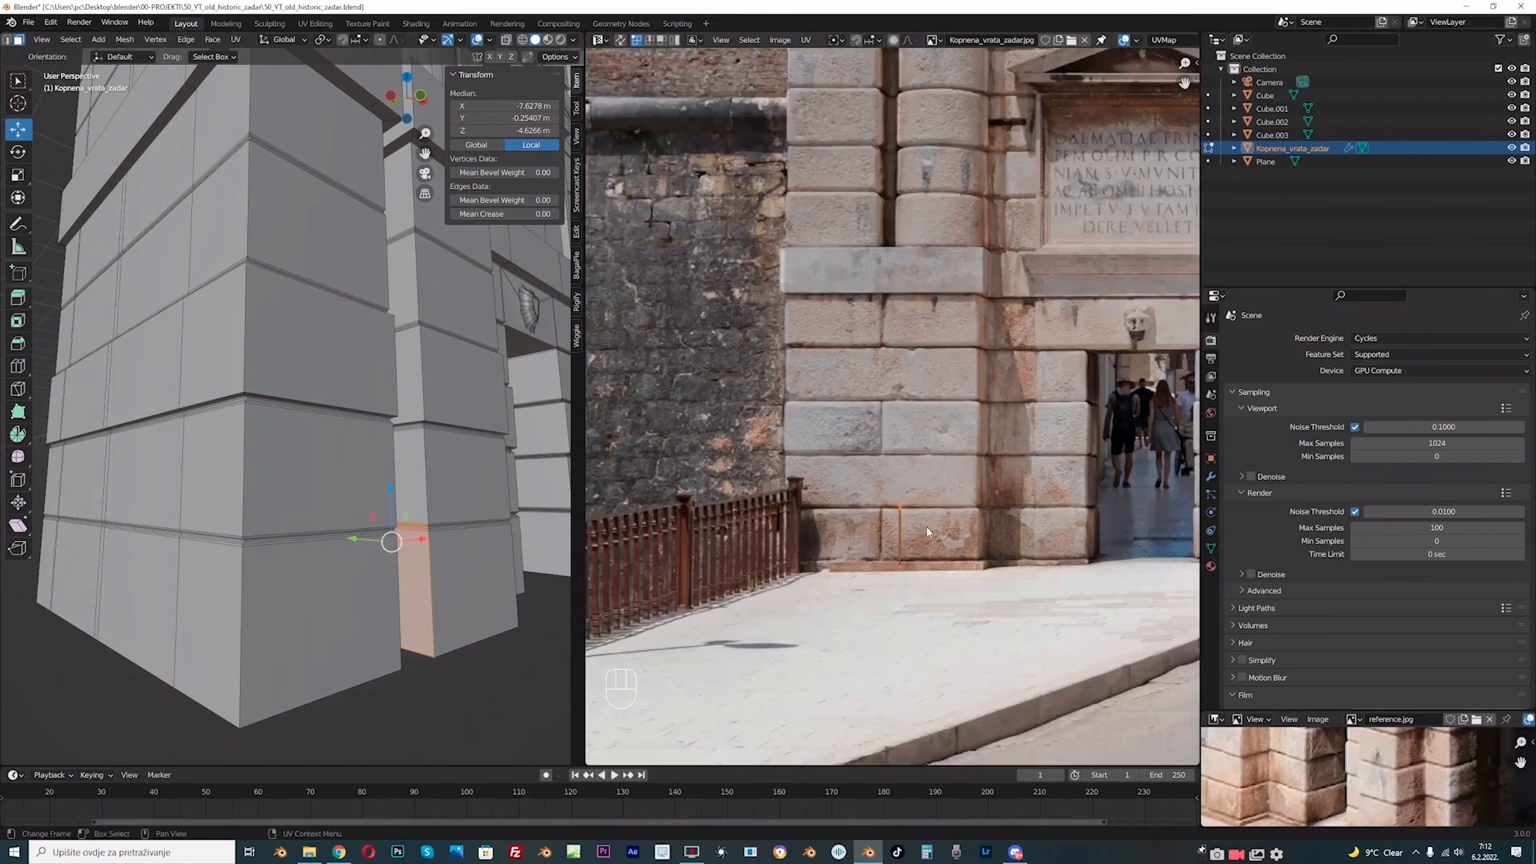
pyautogui.scroll(1, 927, 531)
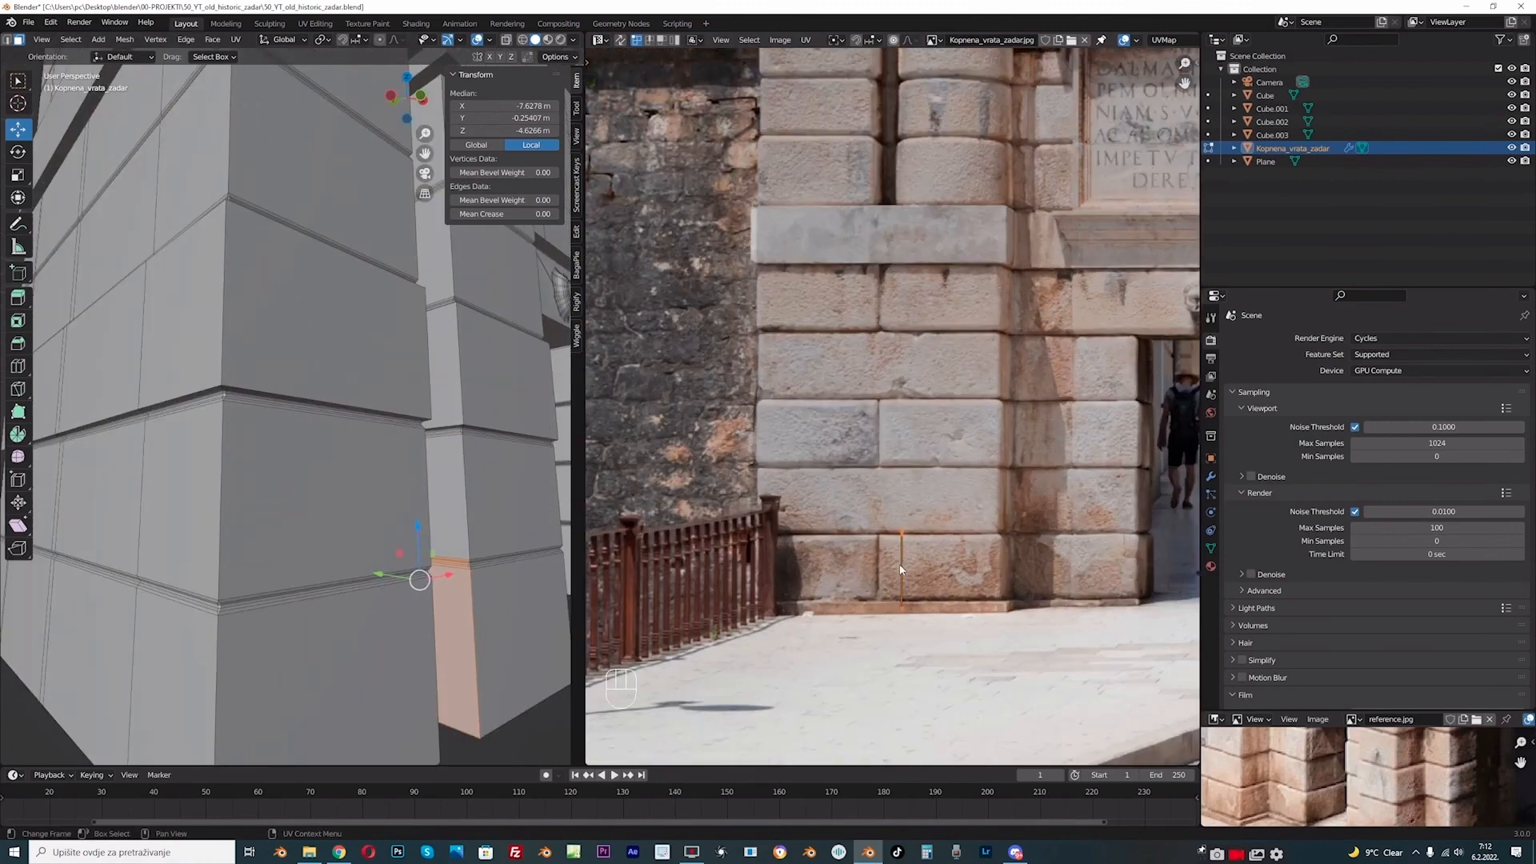
pyautogui.scroll(1, 900, 570)
pyautogui.moveTo(907, 582); pyautogui.dragTo(915, 505, button='middle')
pyautogui.scroll(-2, 448, 583)
pyautogui.moveTo(448, 583); pyautogui.dragTo(443, 581, button='middle')
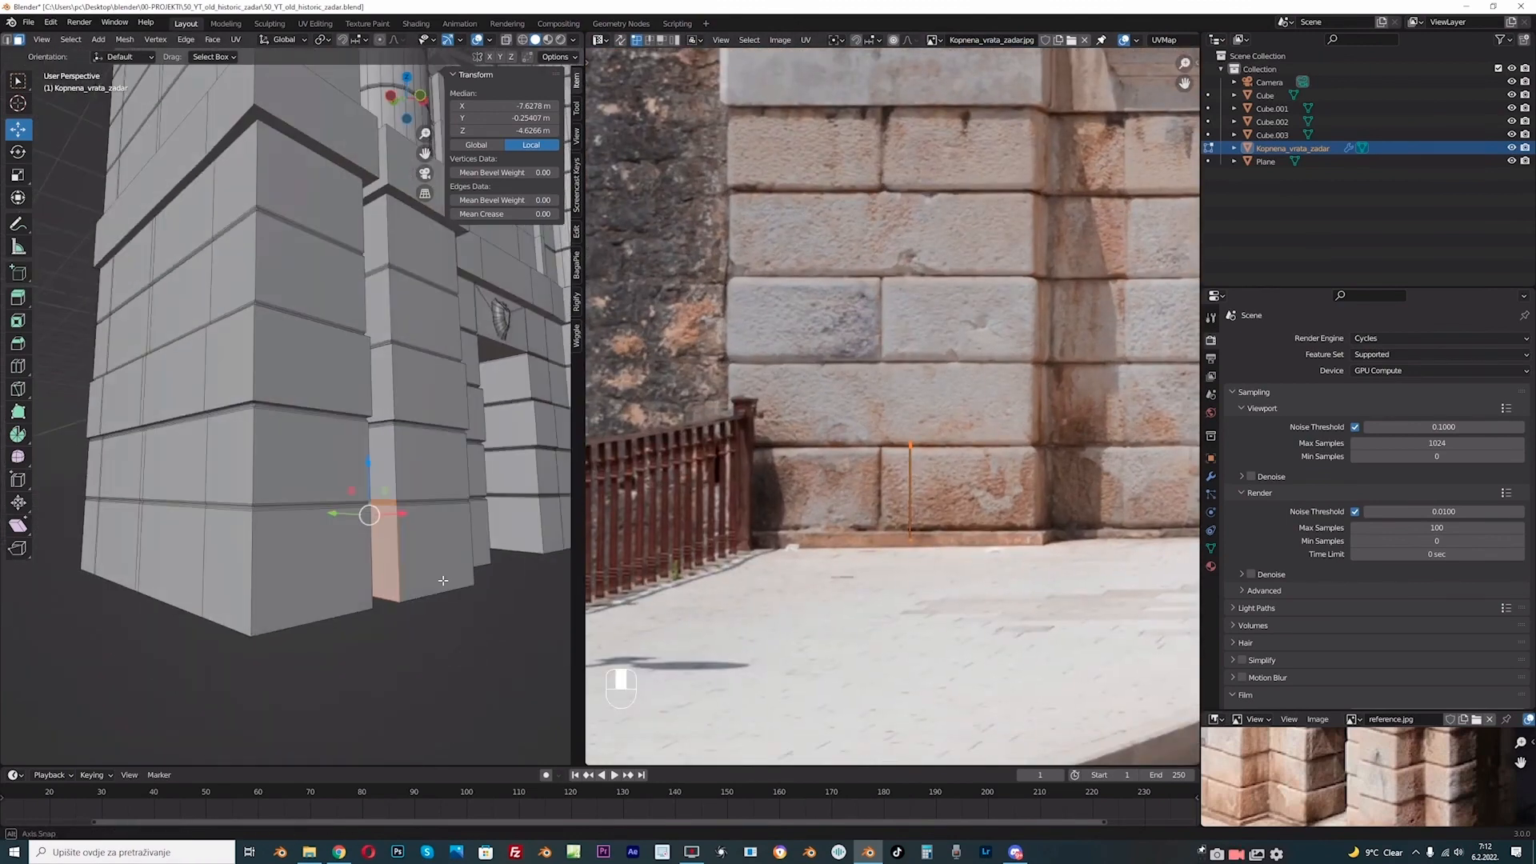
pyautogui.press('u')
pyautogui.click(384, 471)
pyautogui.moveTo(384, 470); pyautogui.dragTo(355, 499, button='middle')
pyautogui.scroll(1, 356, 500)
pyautogui.scroll(-9, 940, 451)
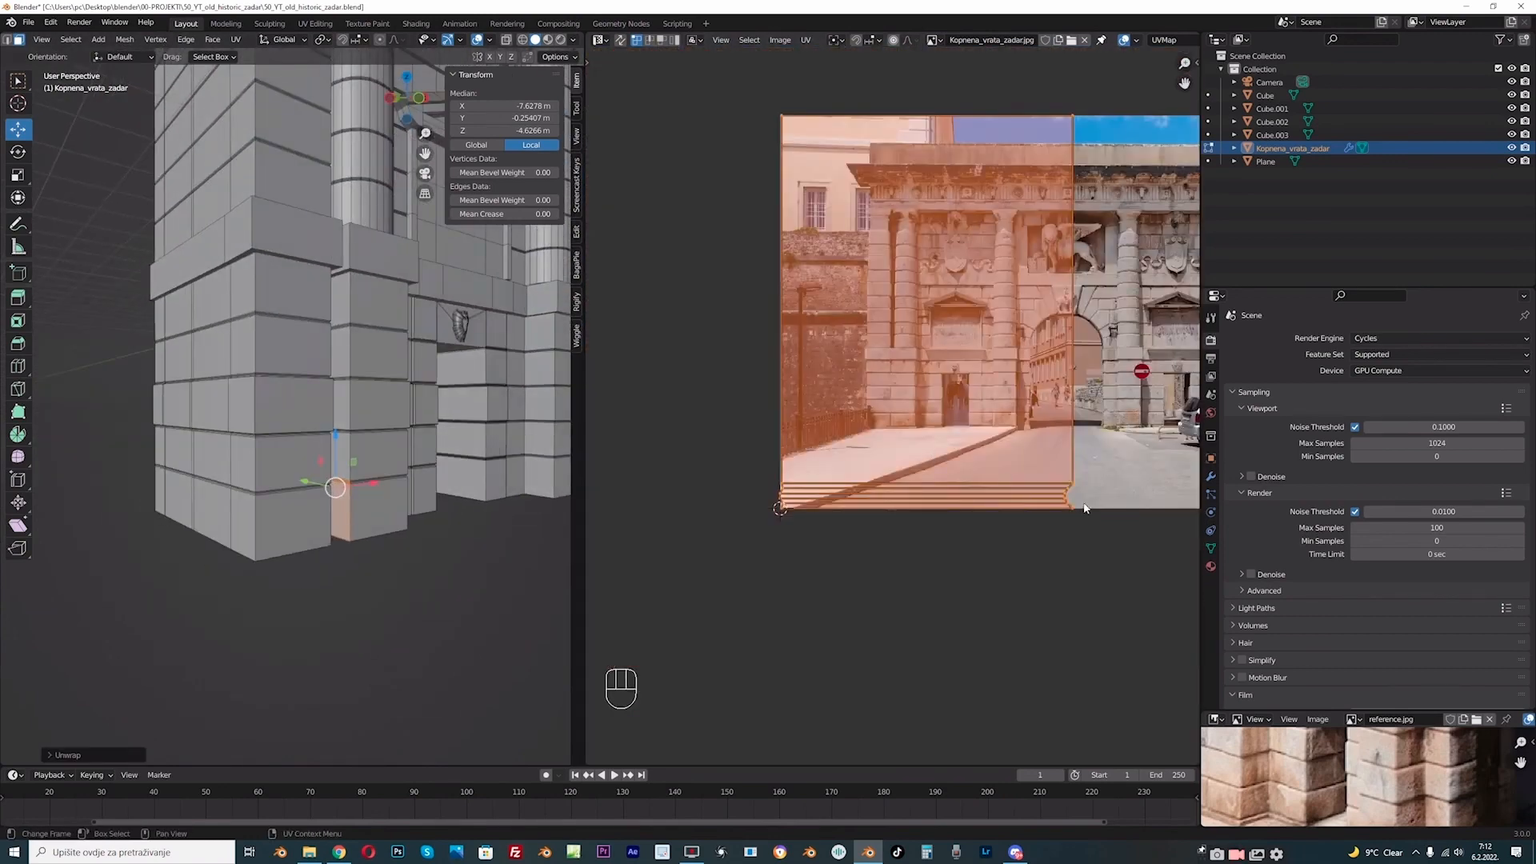
# - Shrink the unwrapped UVs to about stone size and move them down to the pier's lowest stones in the photo
pyautogui.press('s')
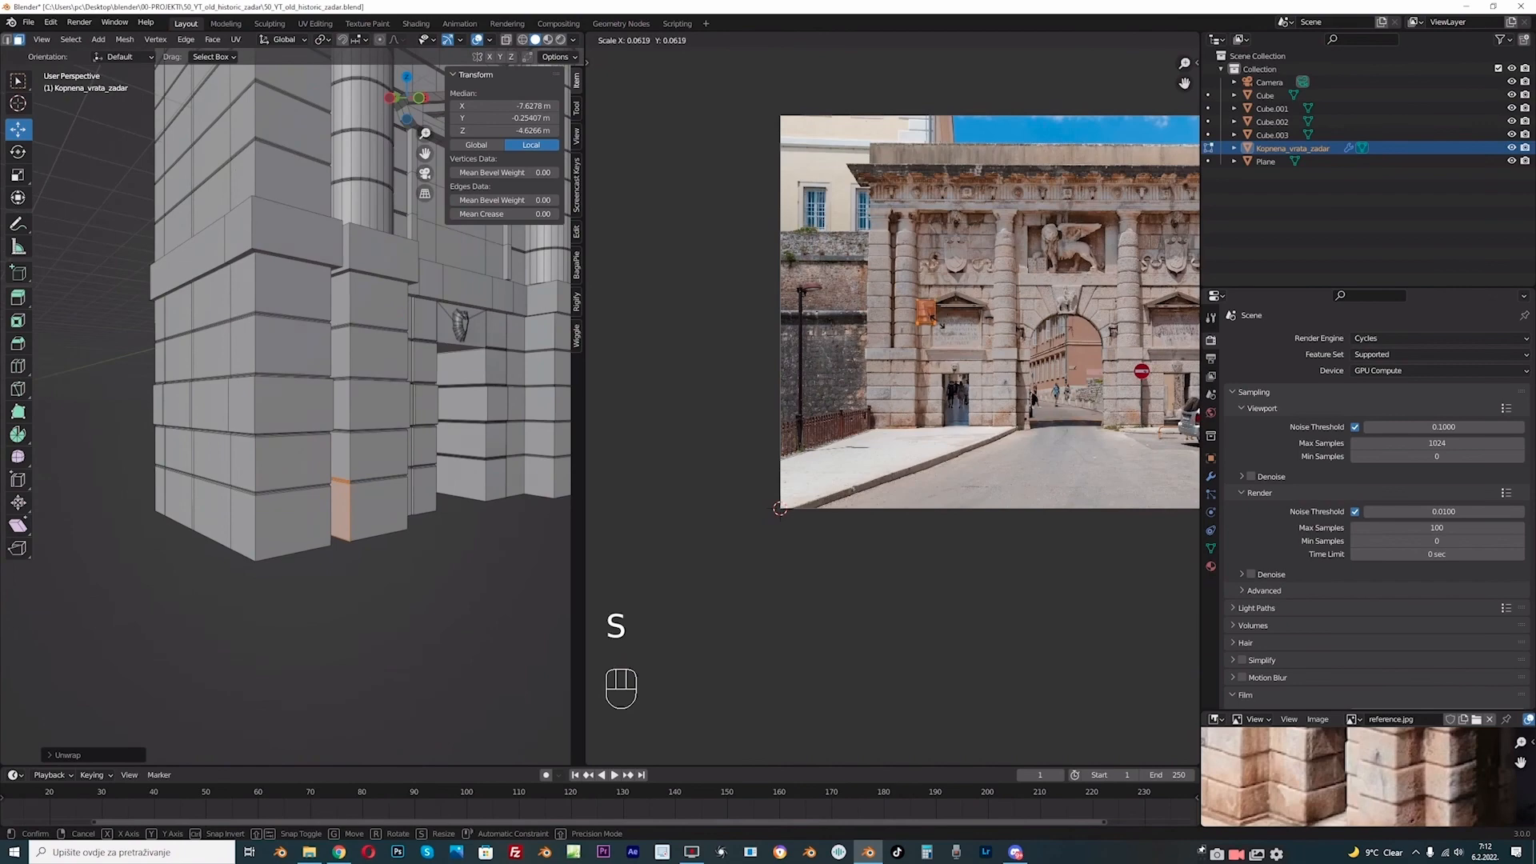
pyautogui.click(940, 323)
pyautogui.scroll(5, 947, 377)
pyautogui.press('g')
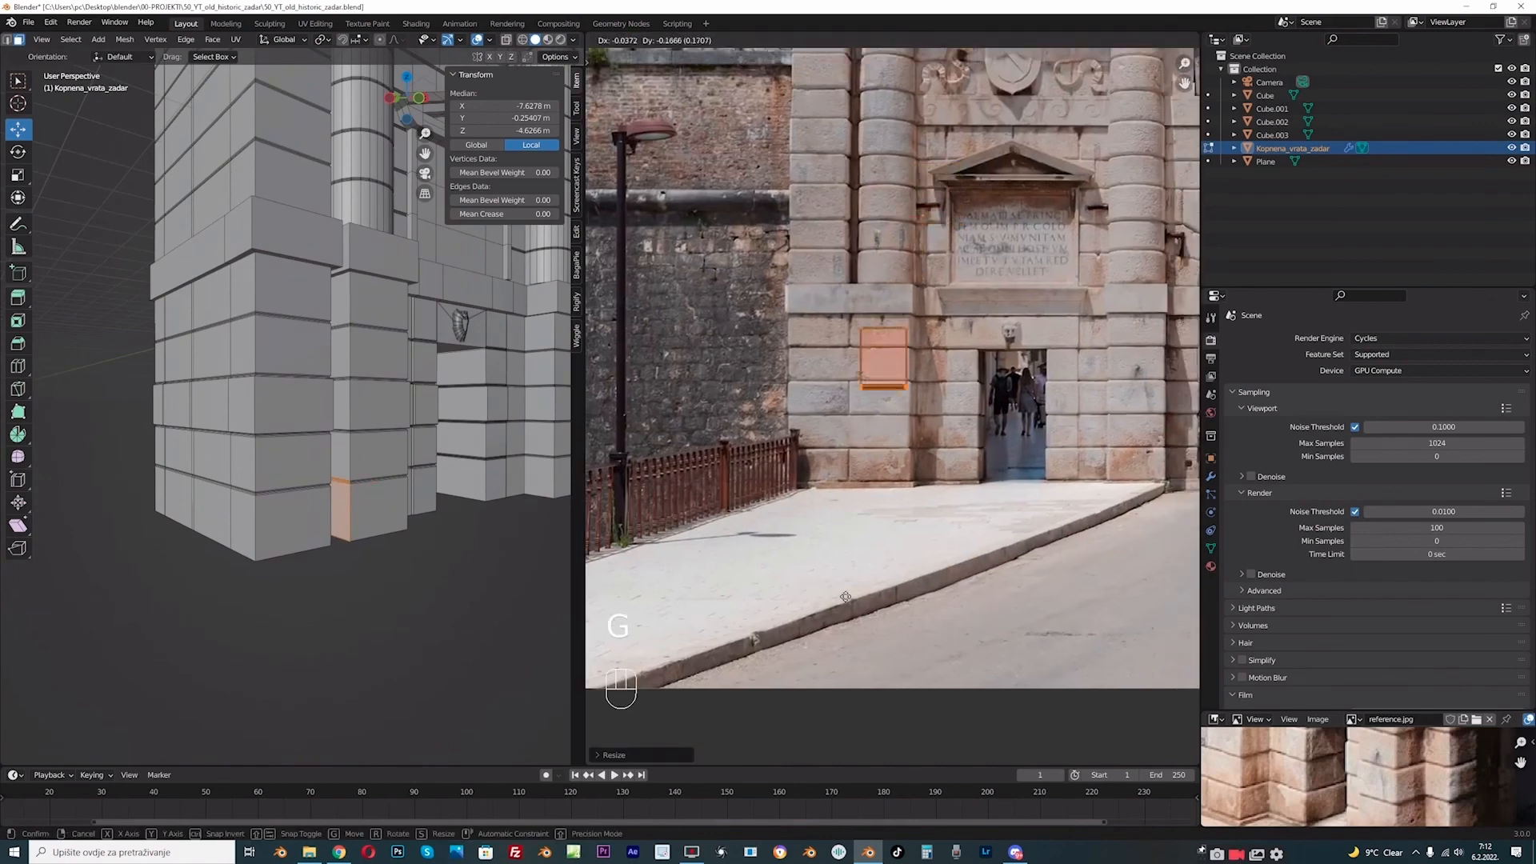
pyautogui.click(826, 646)
# - Scale and shift the side face's UVs to fit within the height of the lowest reddish stone
pyautogui.scroll(4, 826, 645)
pyautogui.press('s')
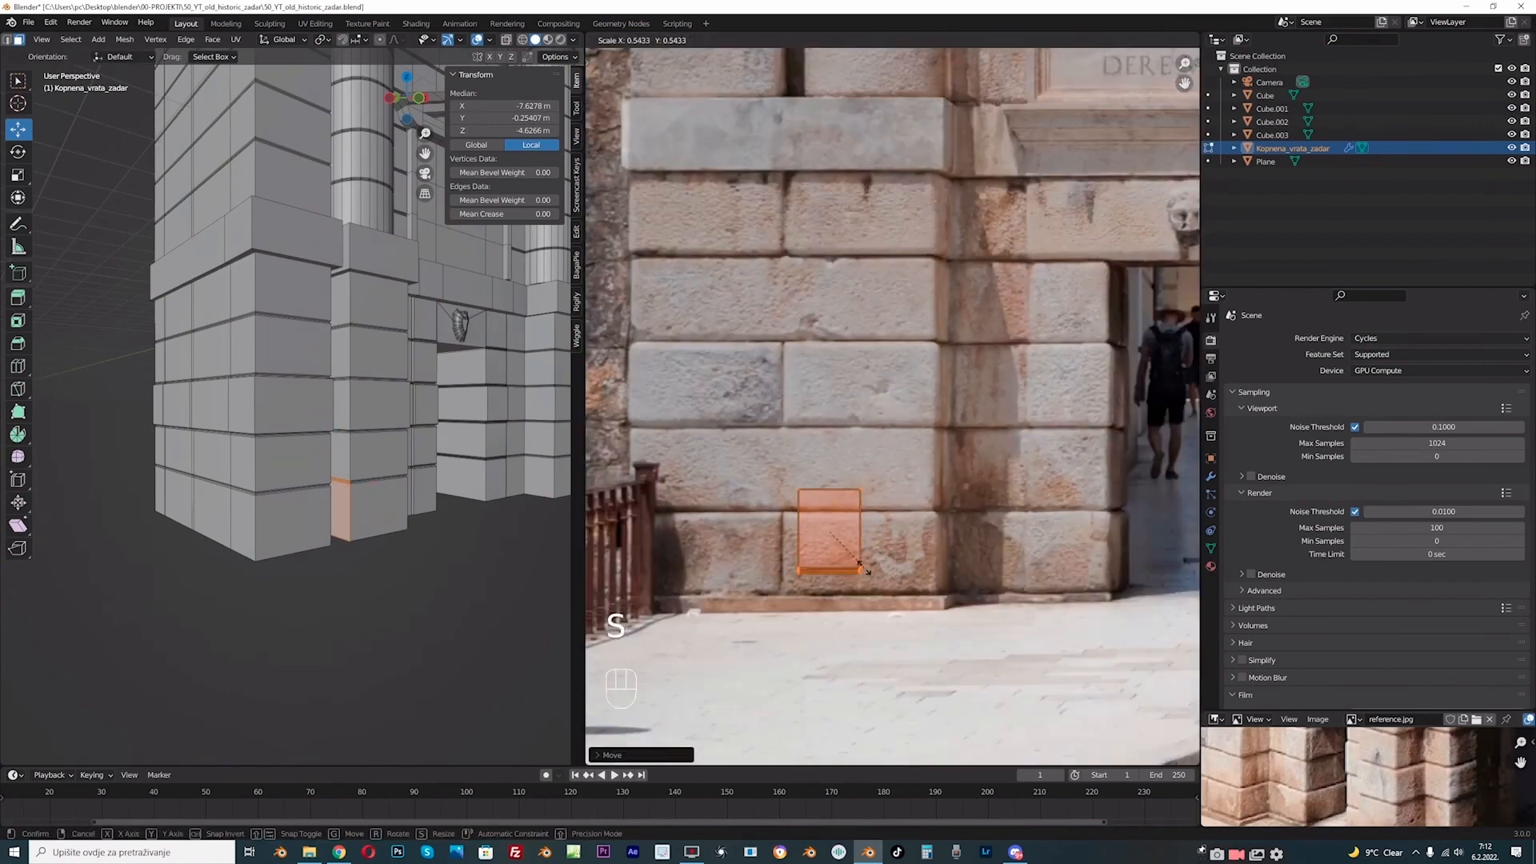
pyautogui.click(863, 568)
pyautogui.press('g')
pyautogui.click(859, 596)
pyautogui.press('s')
pyautogui.click(855, 596)
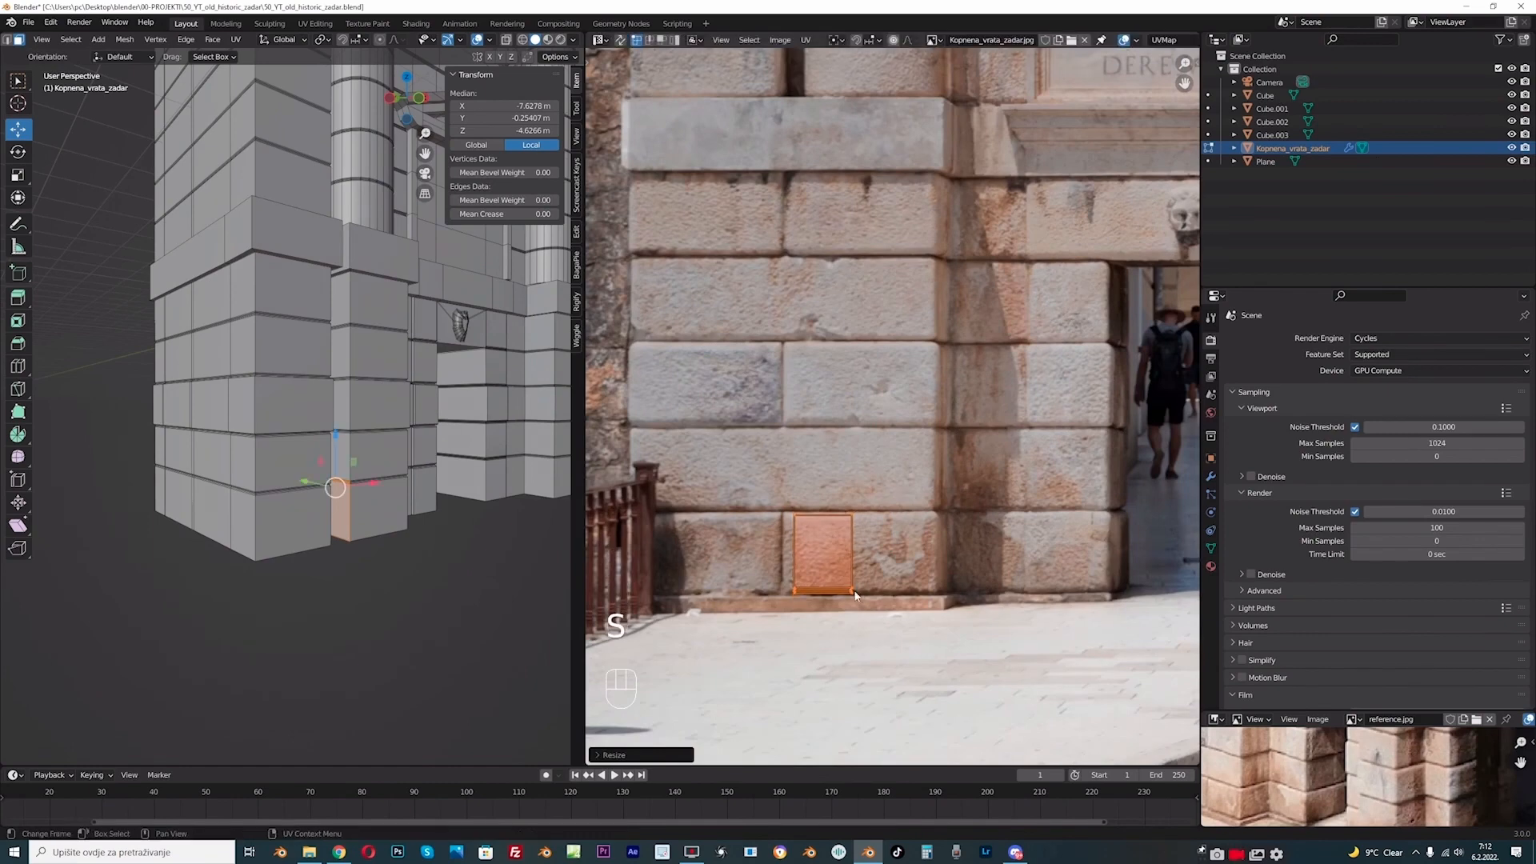
# - Flip the side face's UVs vertically by scaling them -1 along Y
pyautogui.scroll(1, 806, 580)
pyautogui.scroll(2, 418, 204)
pyautogui.keyDown('shift'); pyautogui.moveTo(417, 205); pyautogui.dragTo(405, 186, button='middle'); pyautogui.keyUp('shift')
pyautogui.press('s')
pyautogui.press('y')
pyautogui.press('-')
pyautogui.press('1')
pyautogui.press('Return')
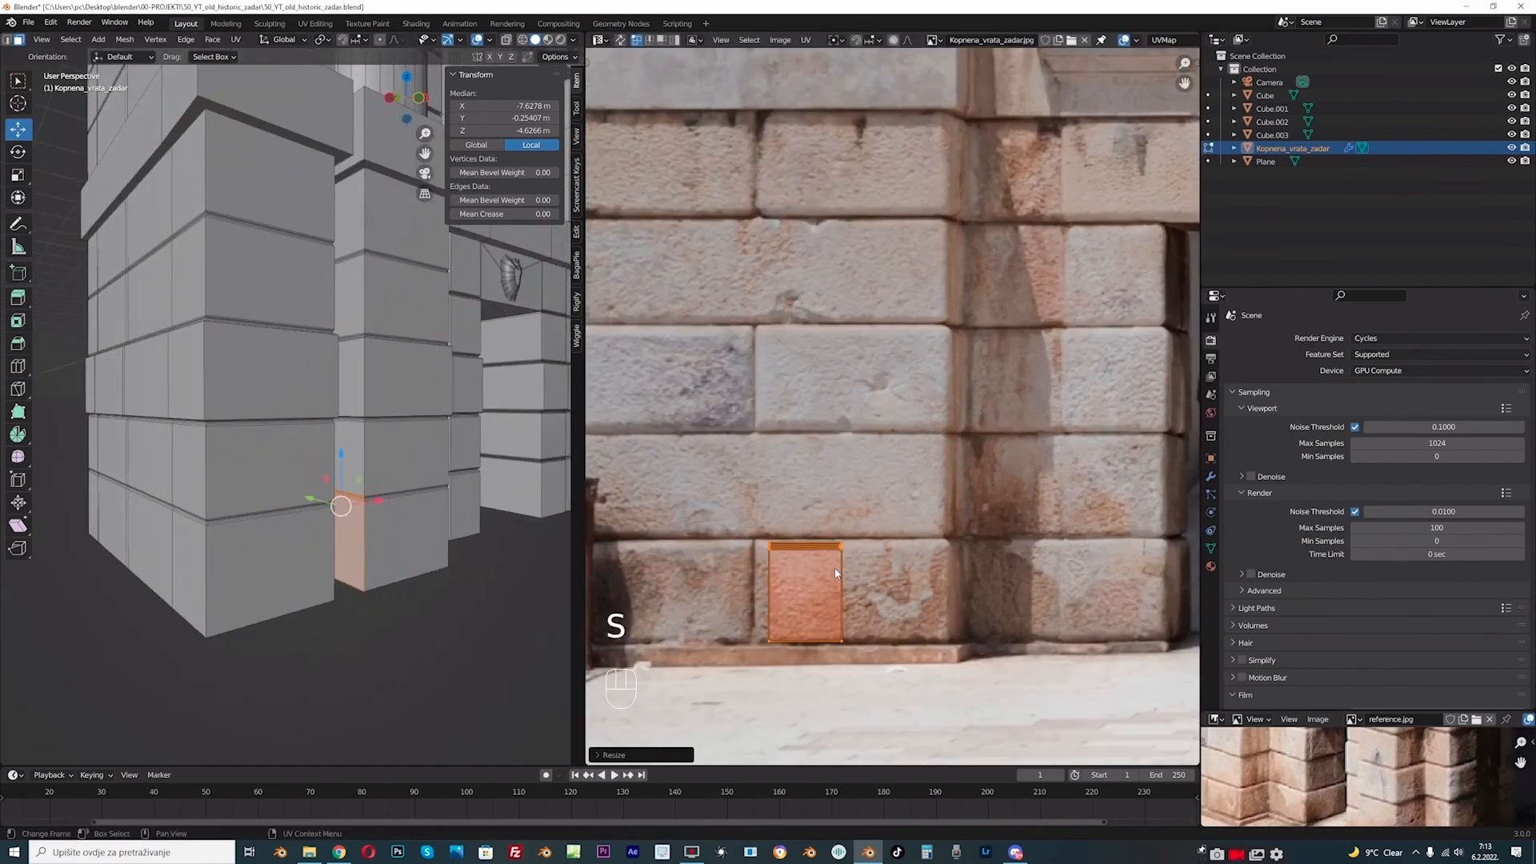
# - Inspect the lowest side face's refitted stone texture in rendered shading with nothing selected
pyautogui.scroll(1, 773, 560)
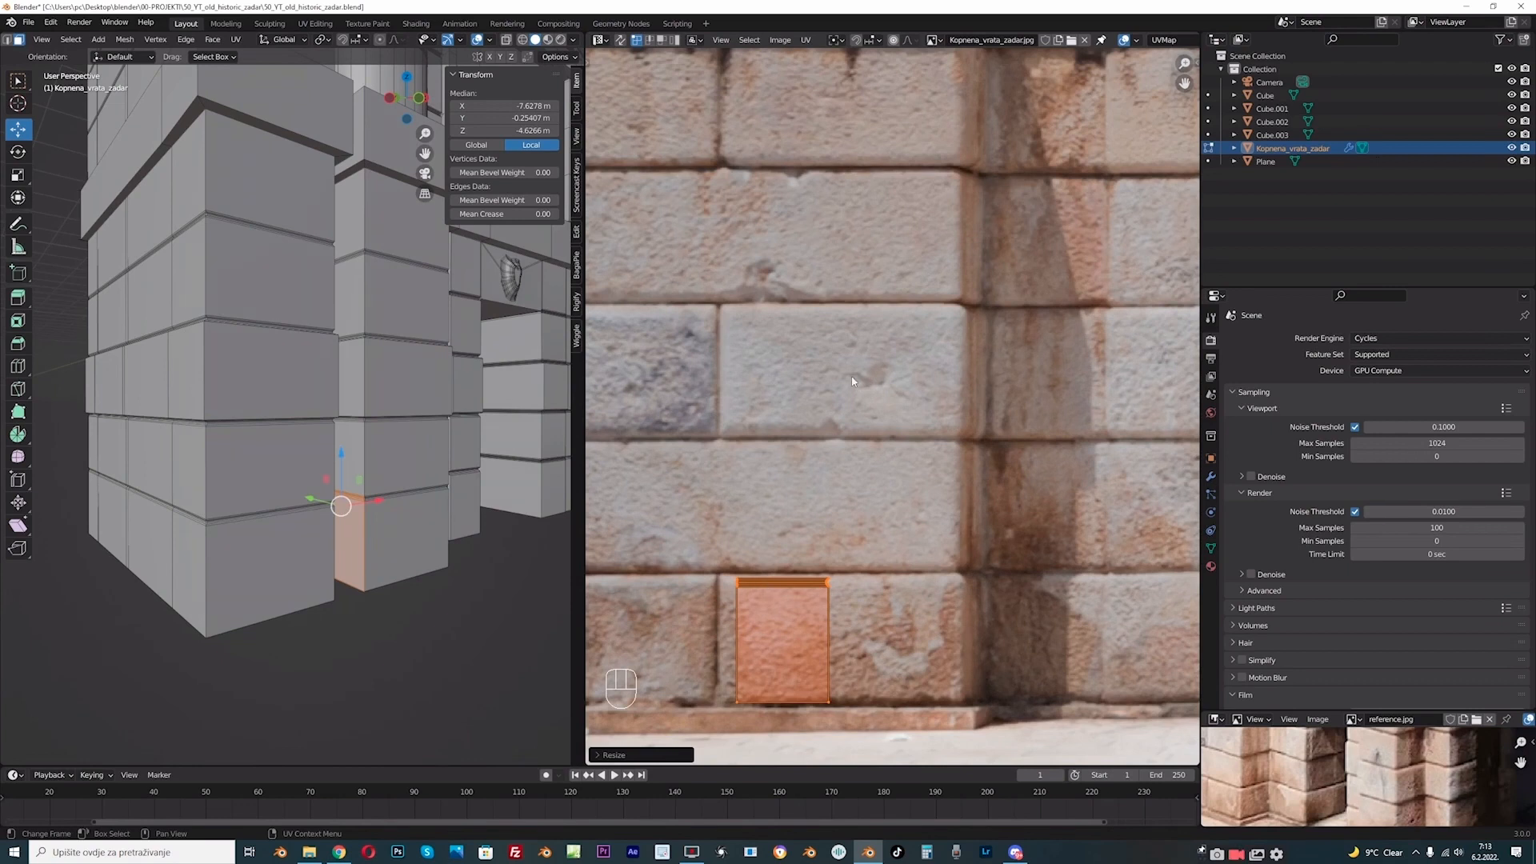
pyautogui.scroll(1, 452, 94)
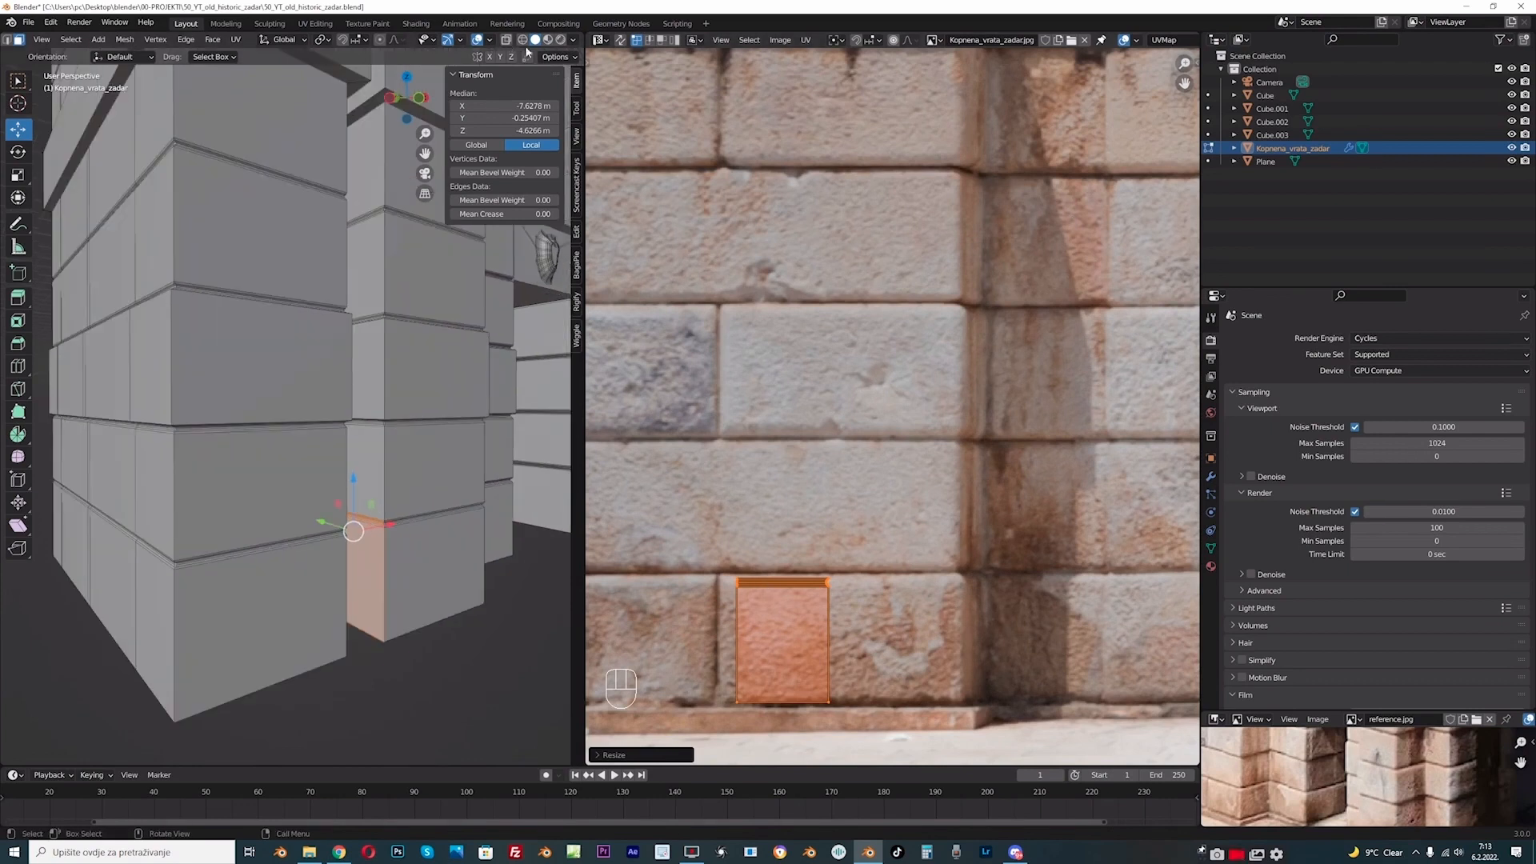
pyautogui.click(559, 40)
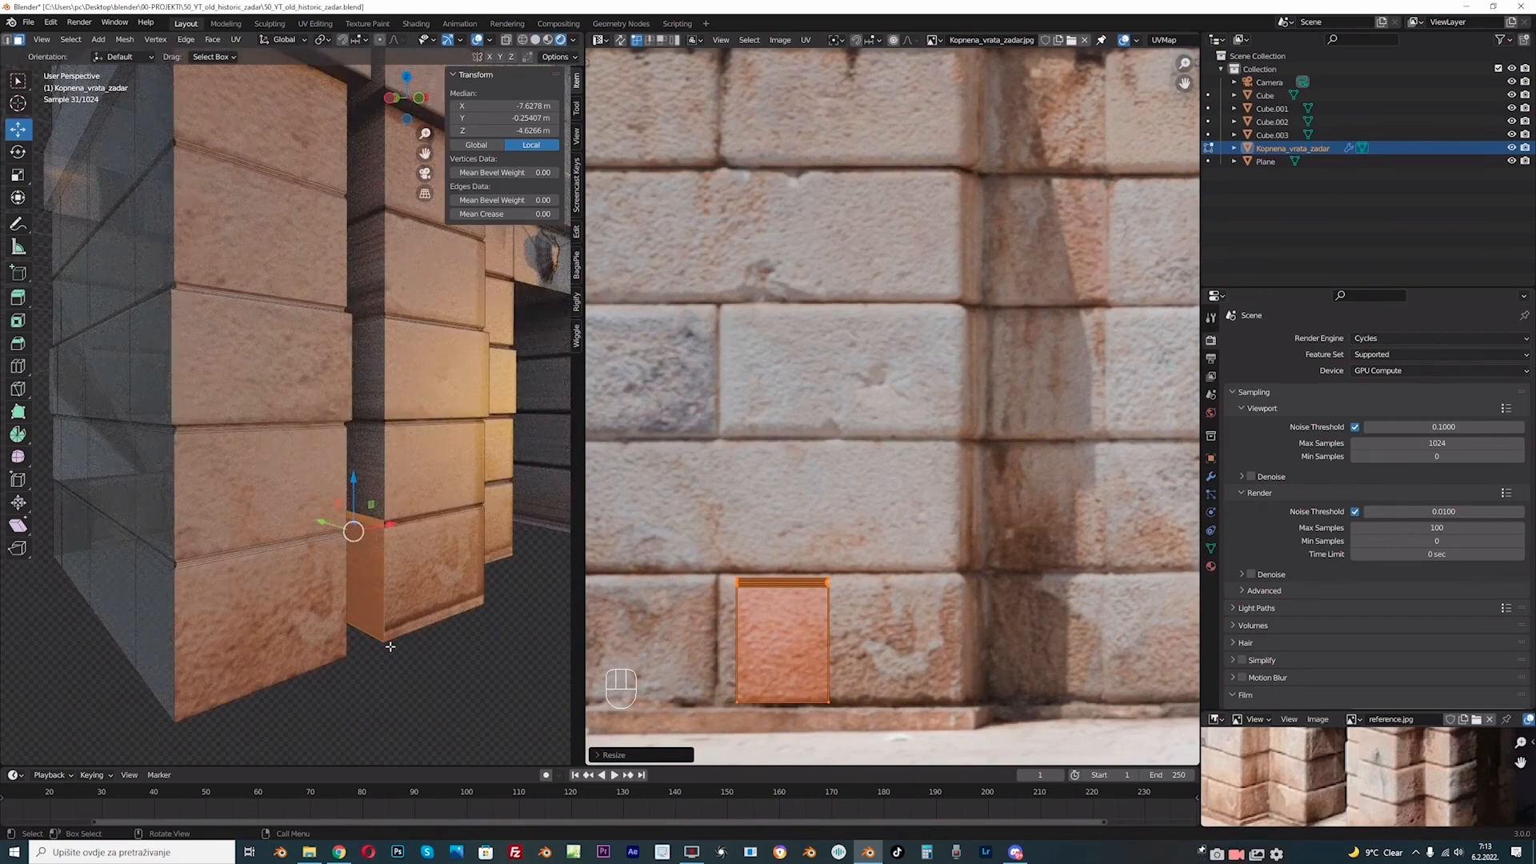
pyautogui.hotkey('alt', 'a')
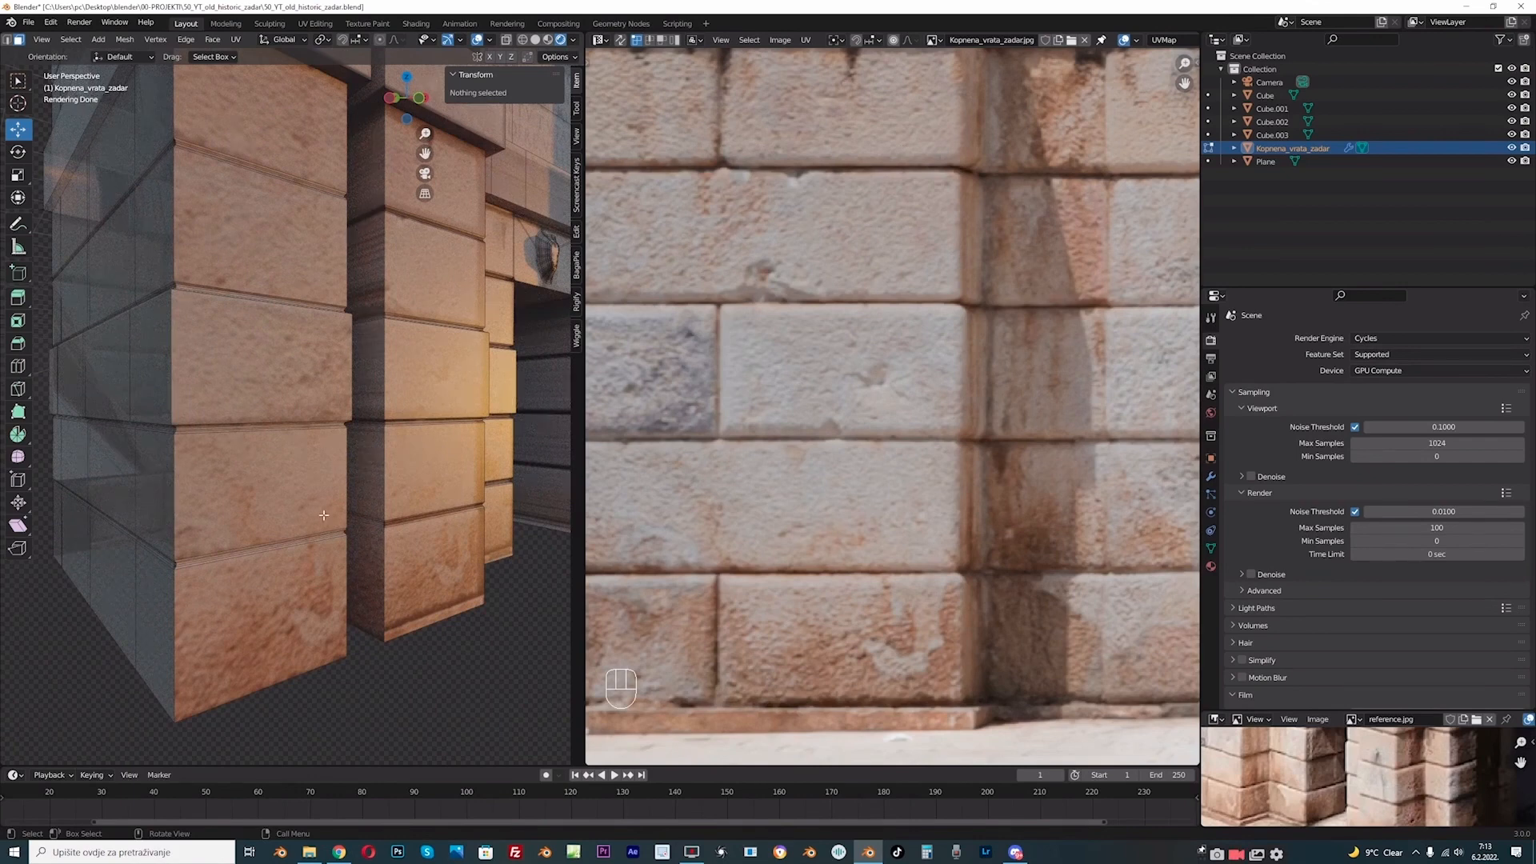
# - Return to solid shading and select the pier's second-lowest side face together with the bevel faces above it
pyautogui.click(377, 466)
pyautogui.click(535, 39)
pyautogui.scroll(1, 354, 601)
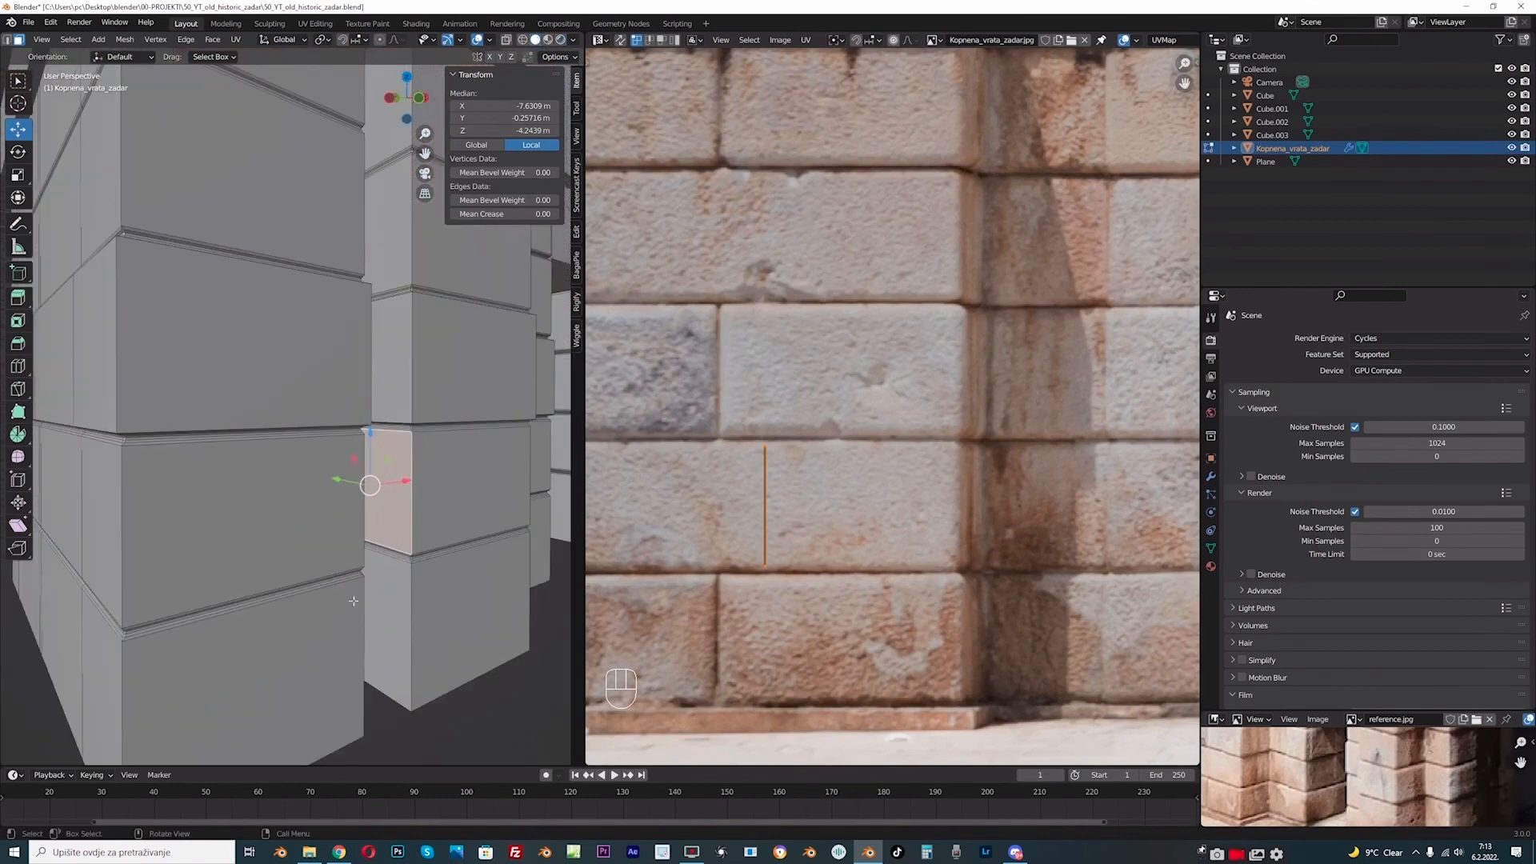
pyautogui.keyDown('ctrl'); pyautogui.click(400, 424); pyautogui.keyUp('ctrl')
pyautogui.click(488, 721)
pyautogui.scroll(2, 452, 684)
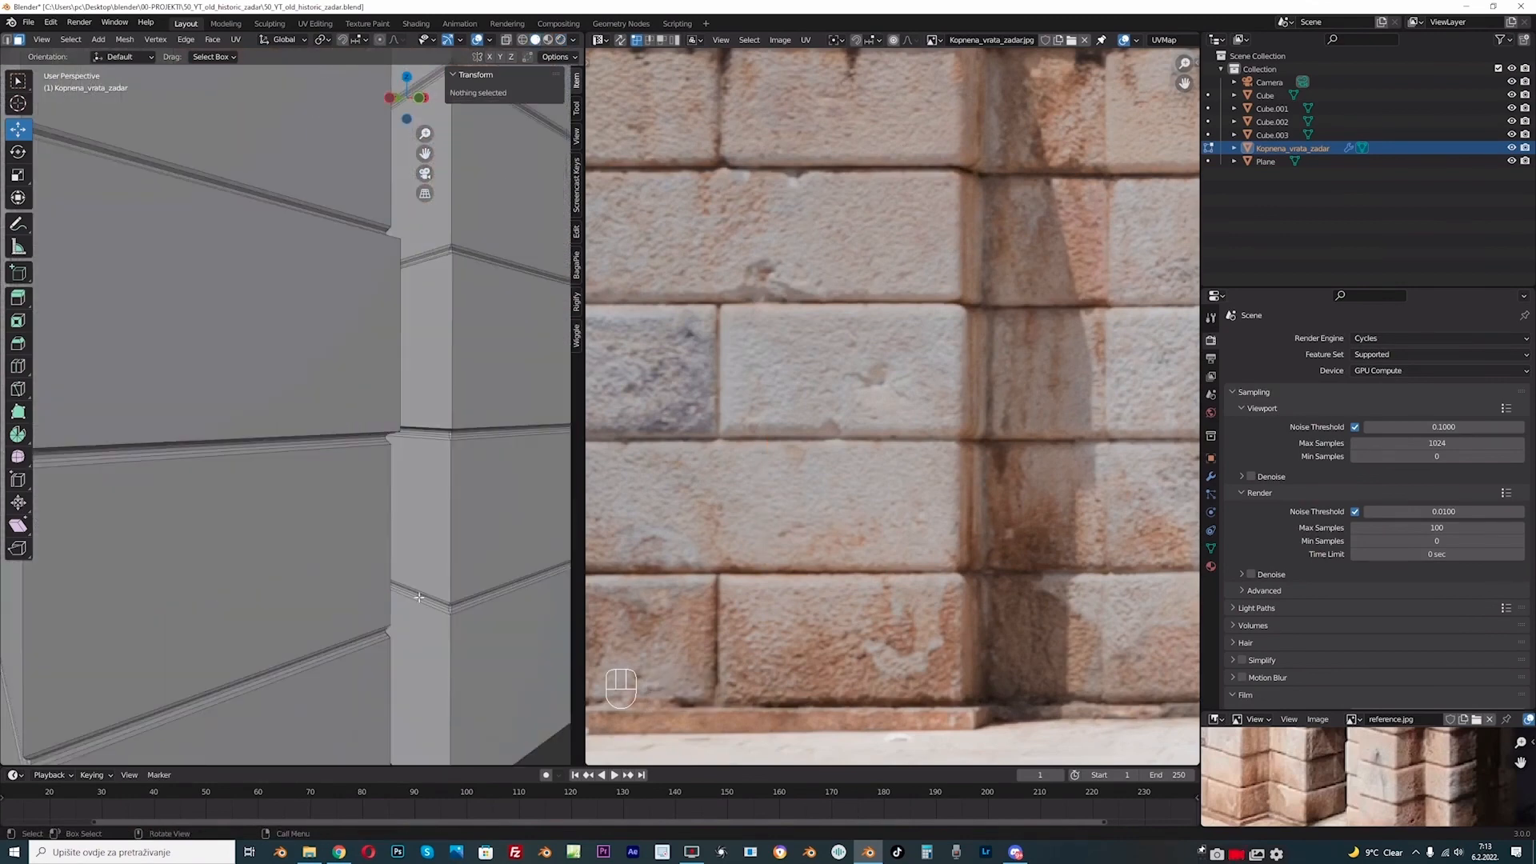
pyautogui.scroll(2, 419, 597)
pyautogui.click(444, 524)
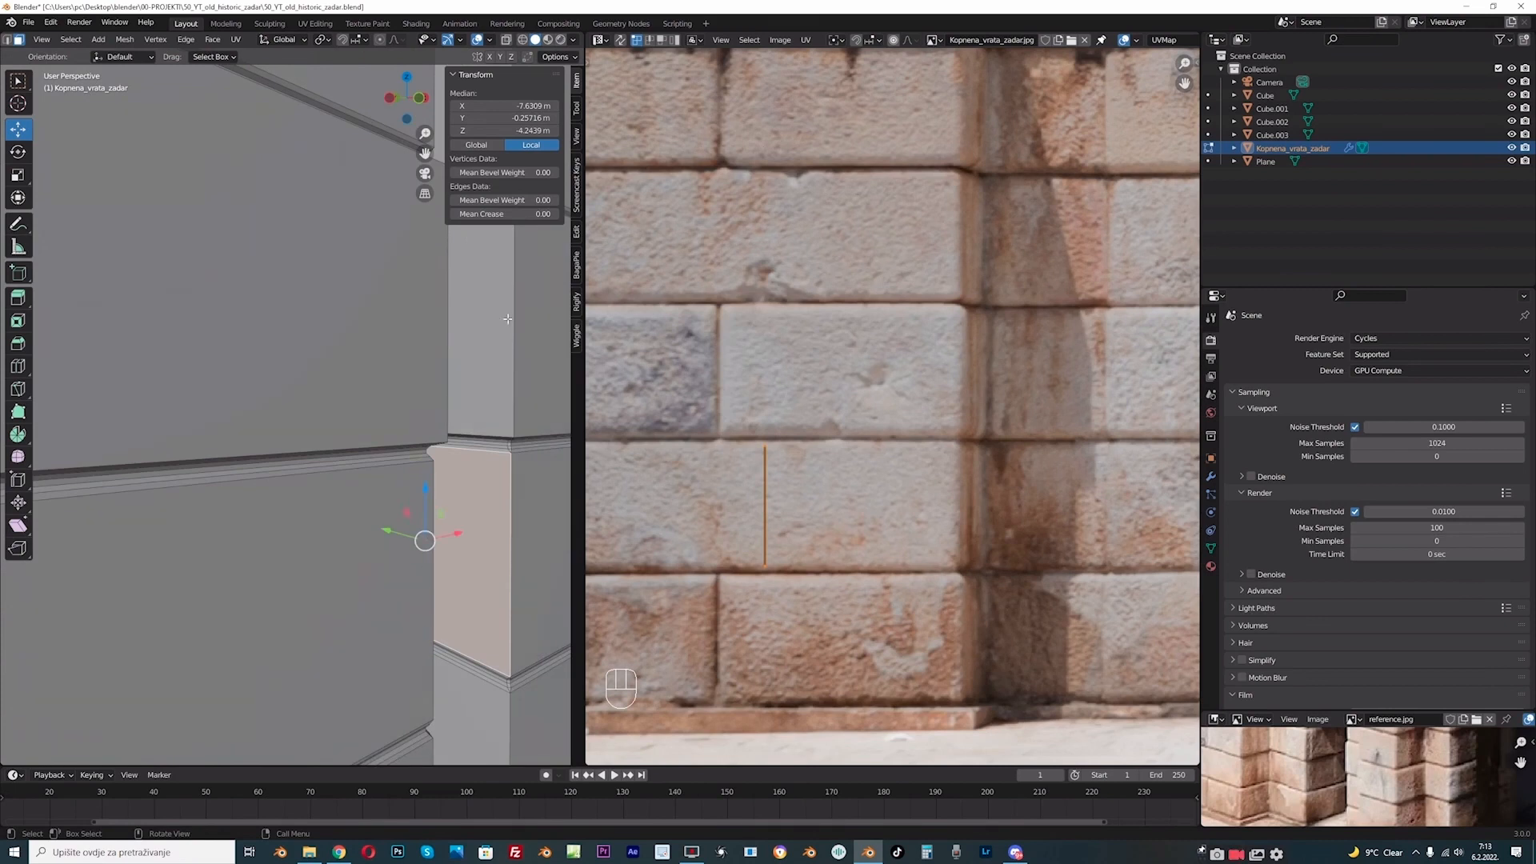
pyautogui.moveTo(425, 157); pyautogui.dragTo(304, 156)
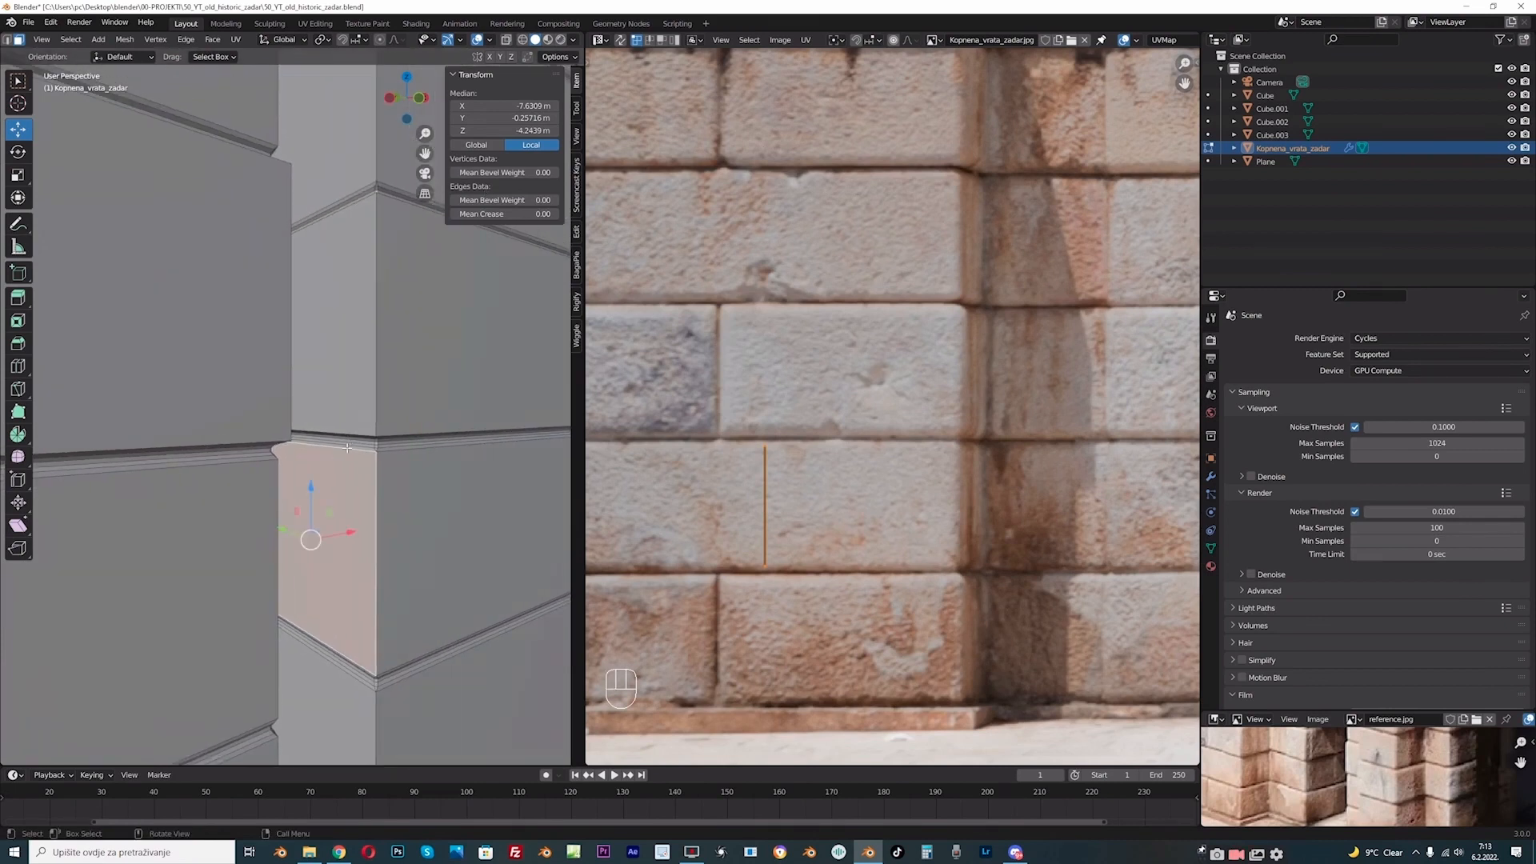
pyautogui.keyDown('ctrl'); pyautogui.click(355, 436); pyautogui.keyUp('ctrl')
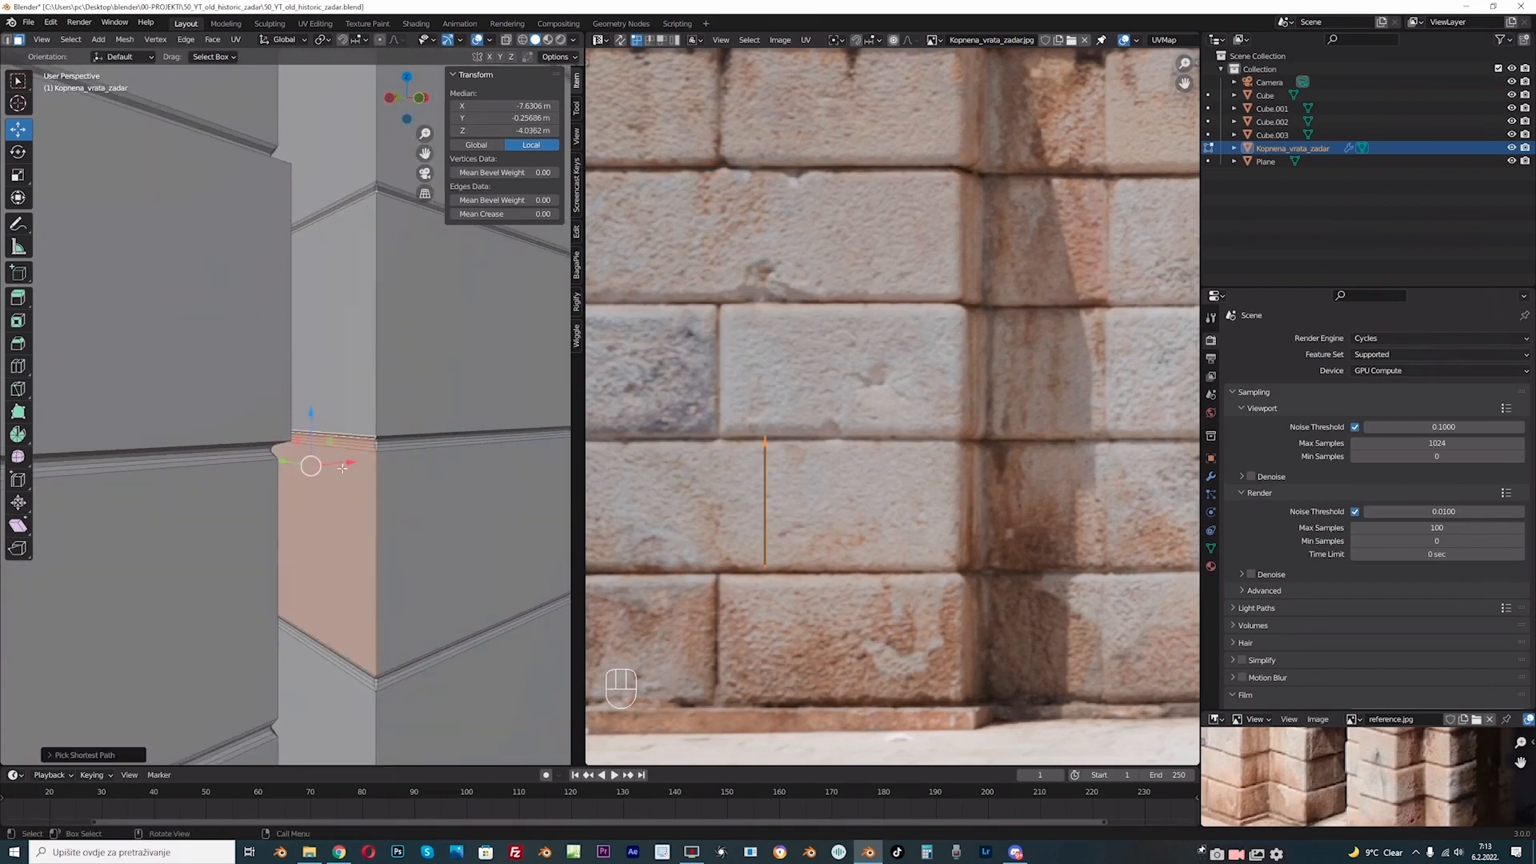
# - Unwrap the second-lowest side face and its bevel faces with the standard Unwrap
pyautogui.moveTo(343, 468); pyautogui.dragTo(376, 464, button='middle')
pyautogui.scroll(-1, 804, 463)
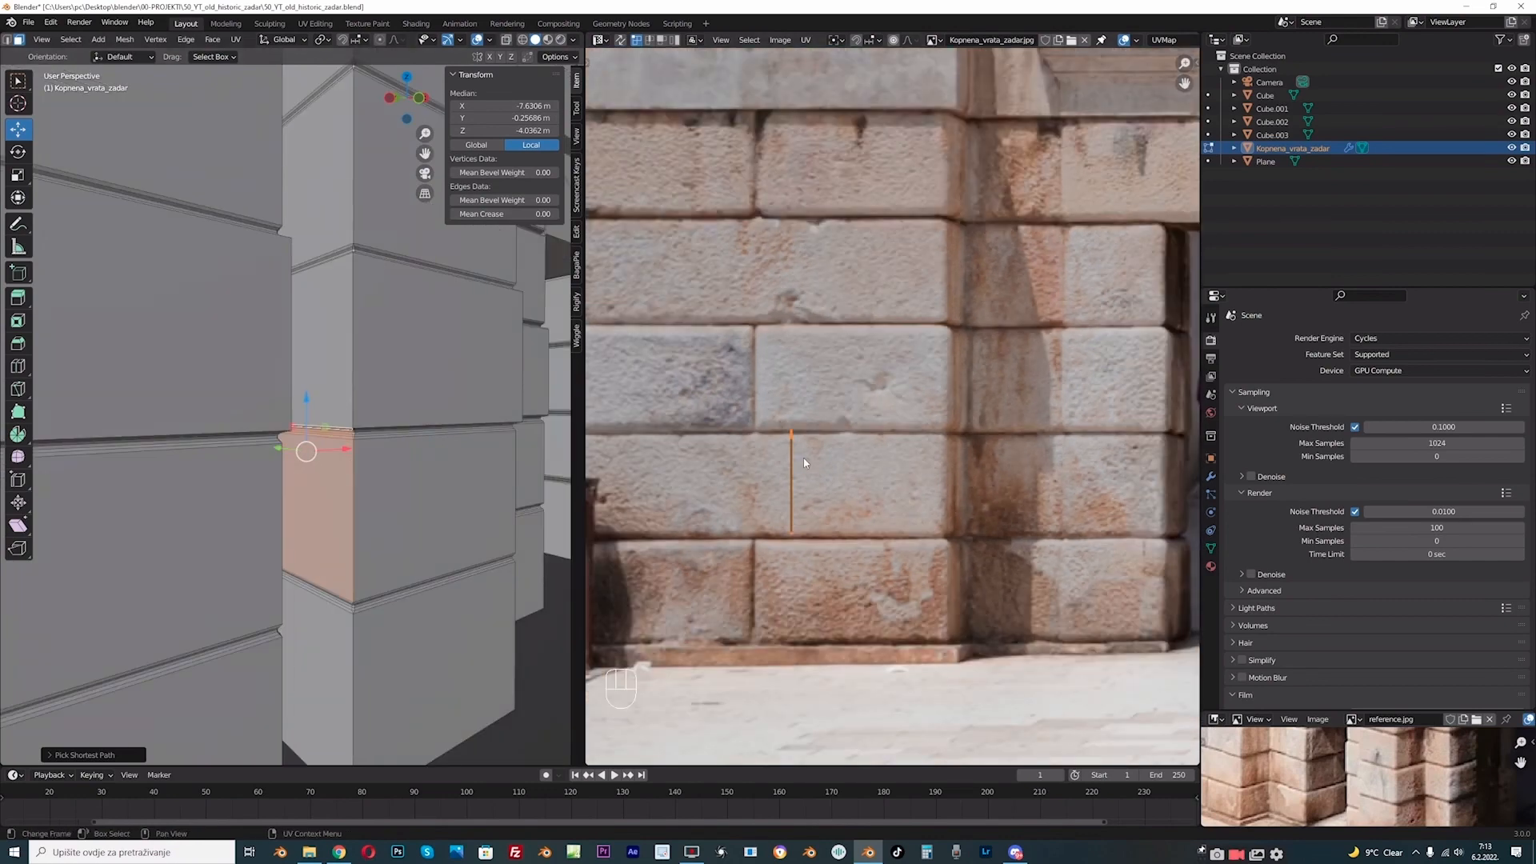
pyautogui.scroll(-1, 793, 470)
pyautogui.press('u')
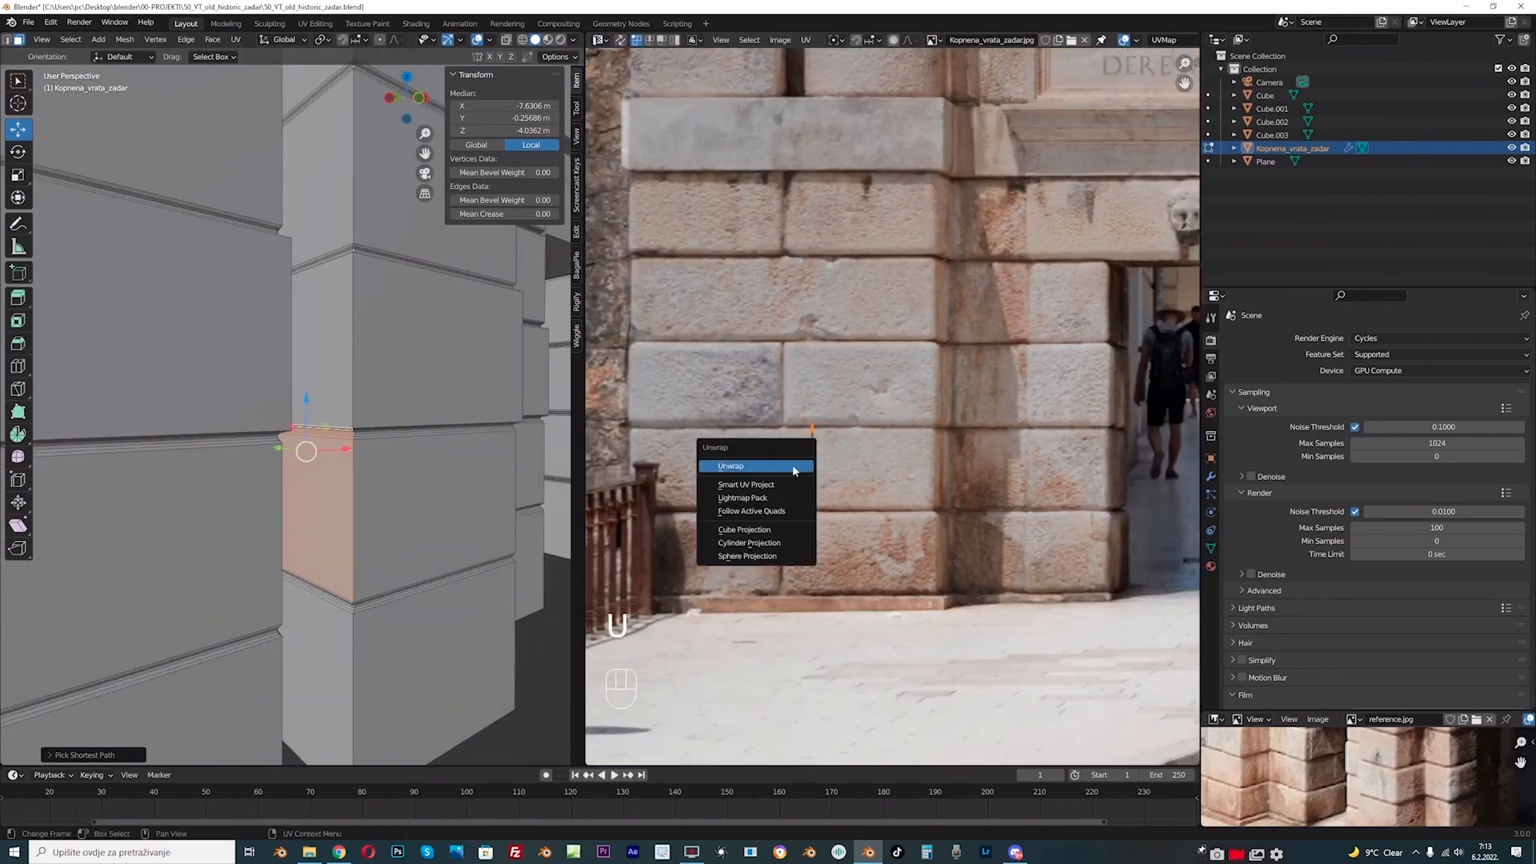
pyautogui.click(793, 464)
pyautogui.scroll(-5, 794, 469)
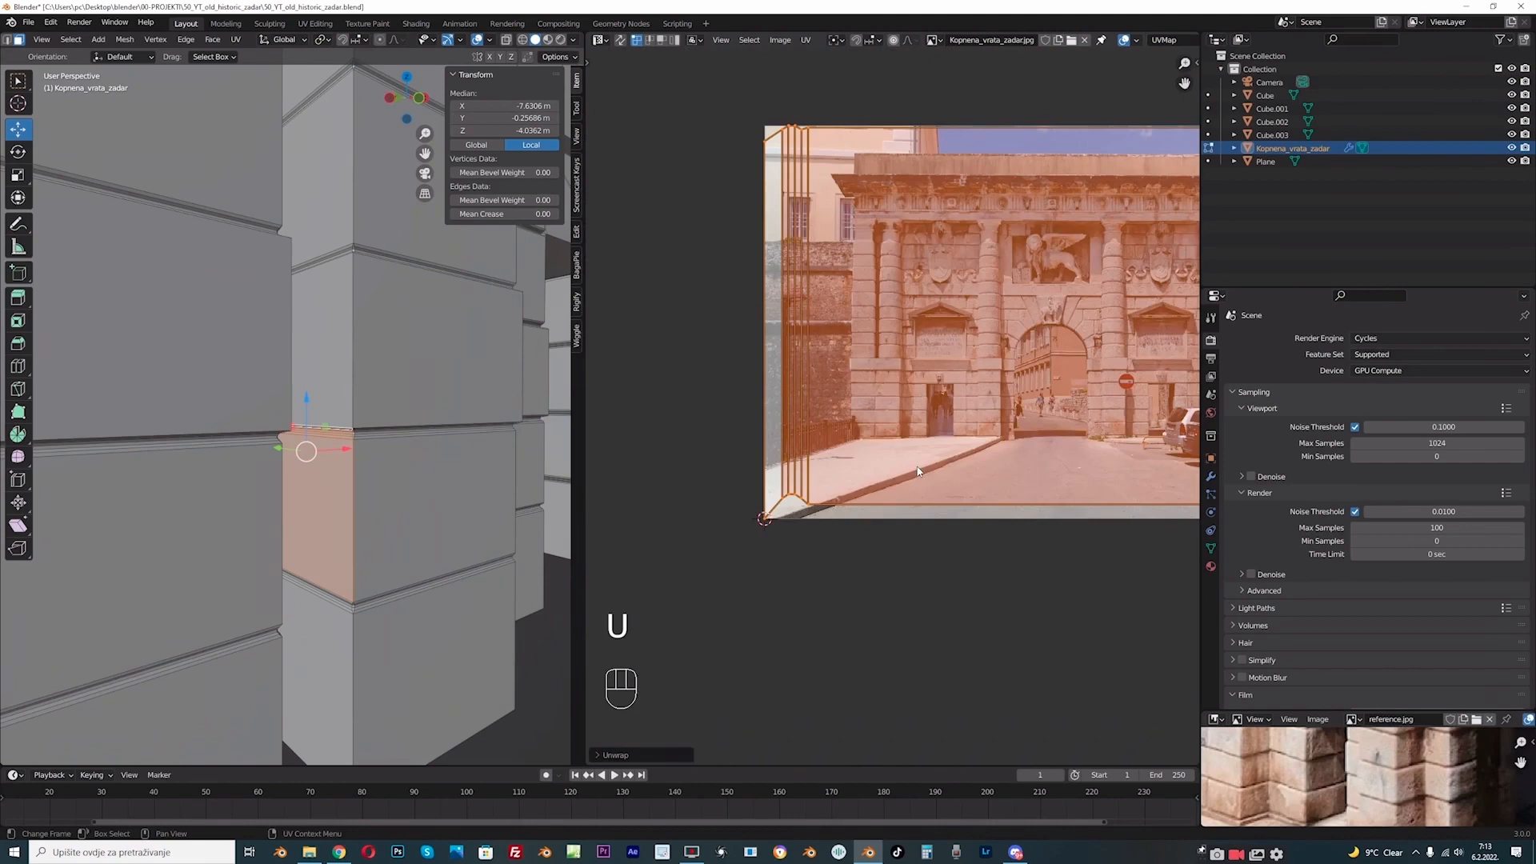
pyautogui.scroll(-1, 918, 471)
# - Project the UVs of the second-lowest side face and its bevel faces from the right orthographic view
pyautogui.moveTo(292, 517); pyautogui.dragTo(345, 504, button='middle')
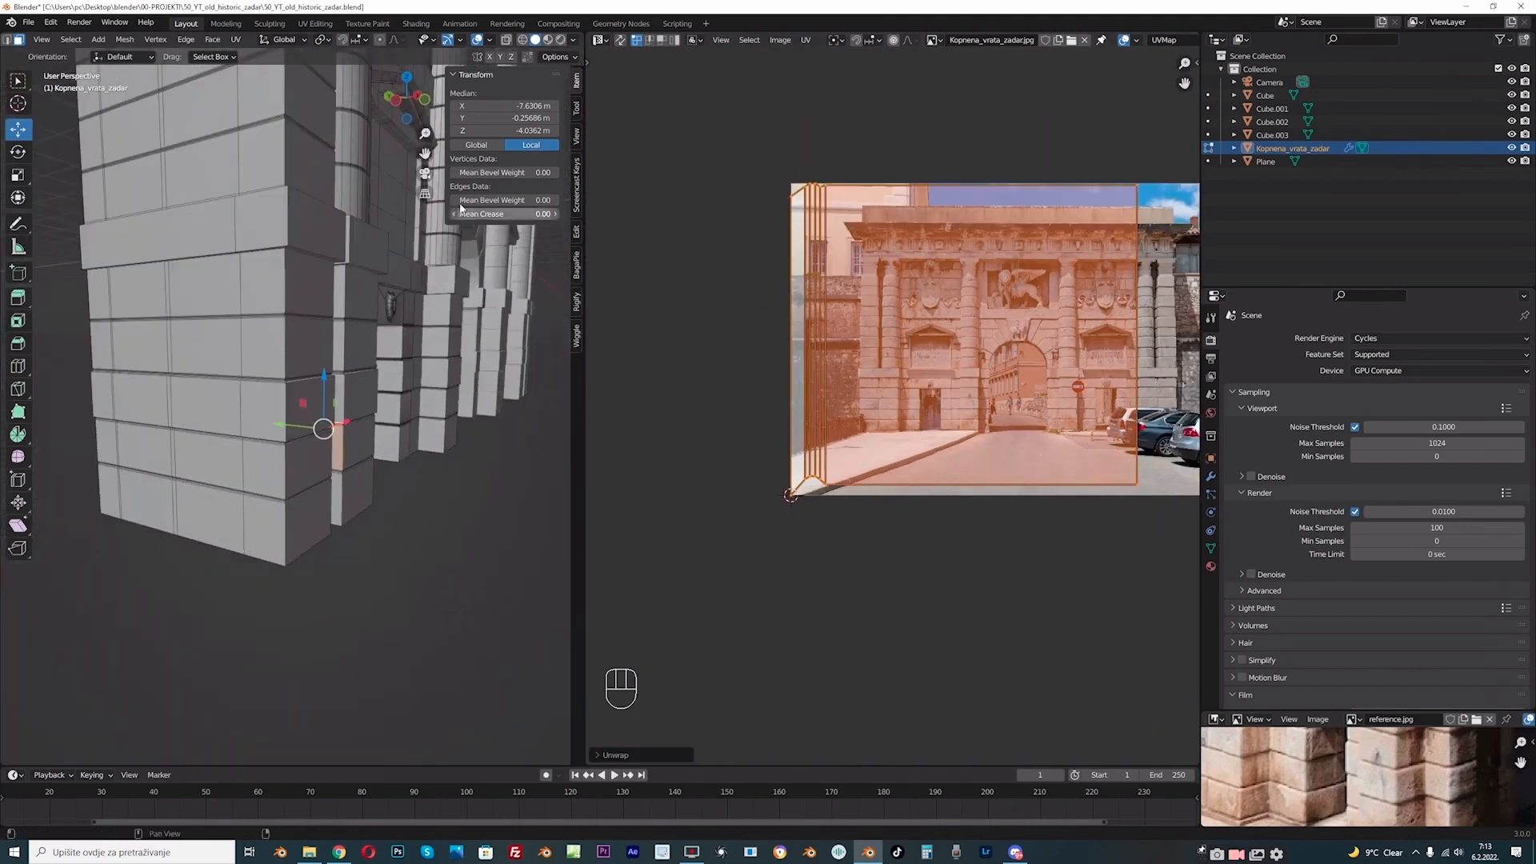
pyautogui.moveTo(340, 406); pyautogui.dragTo(379, 116, button='middle')
pyautogui.click(387, 98)
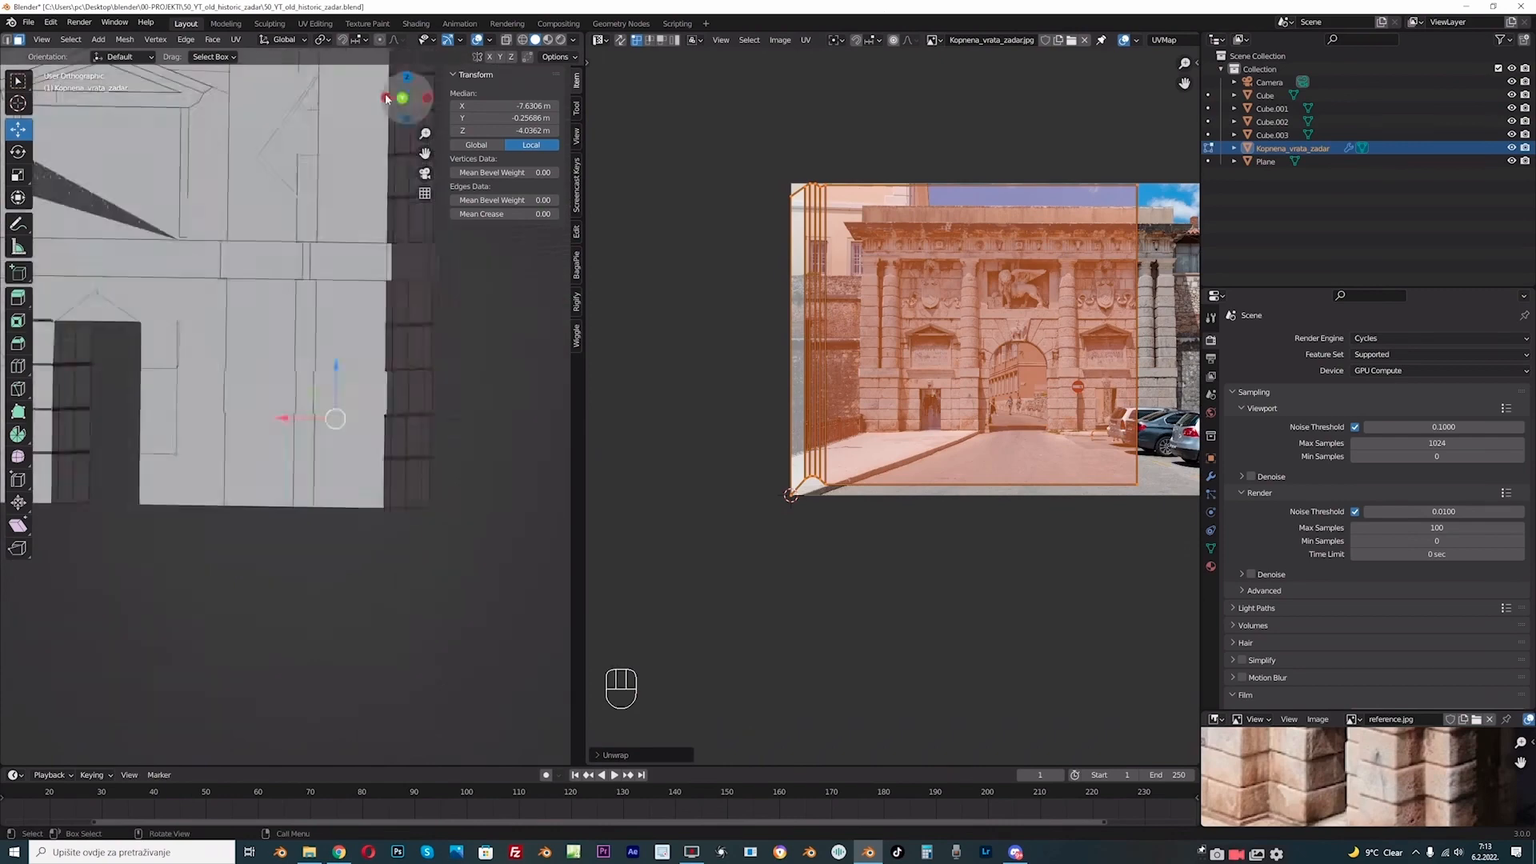
pyautogui.click(387, 98)
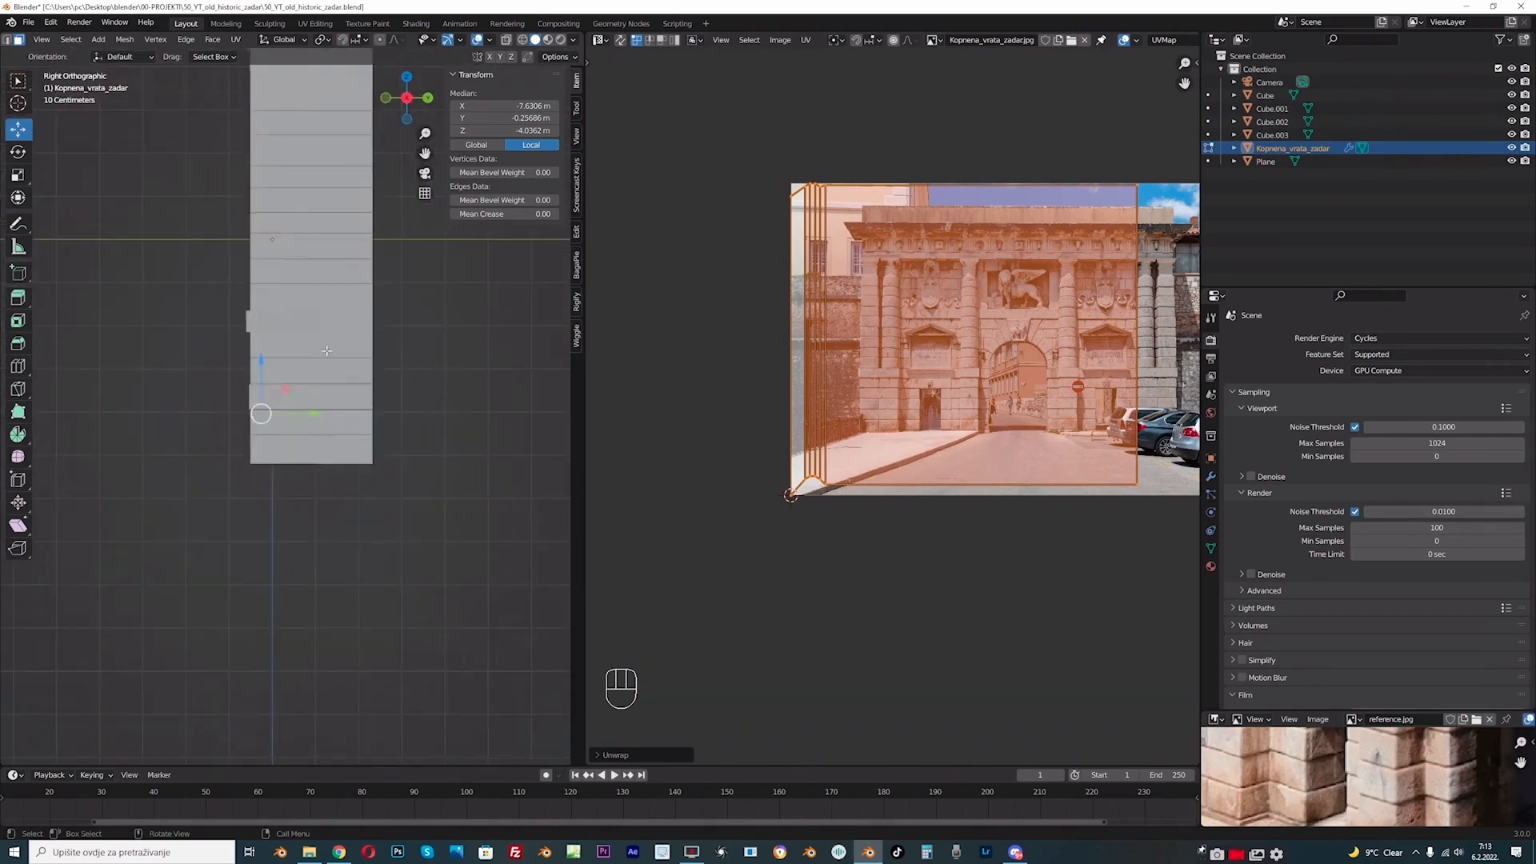
pyautogui.press('KP_1')
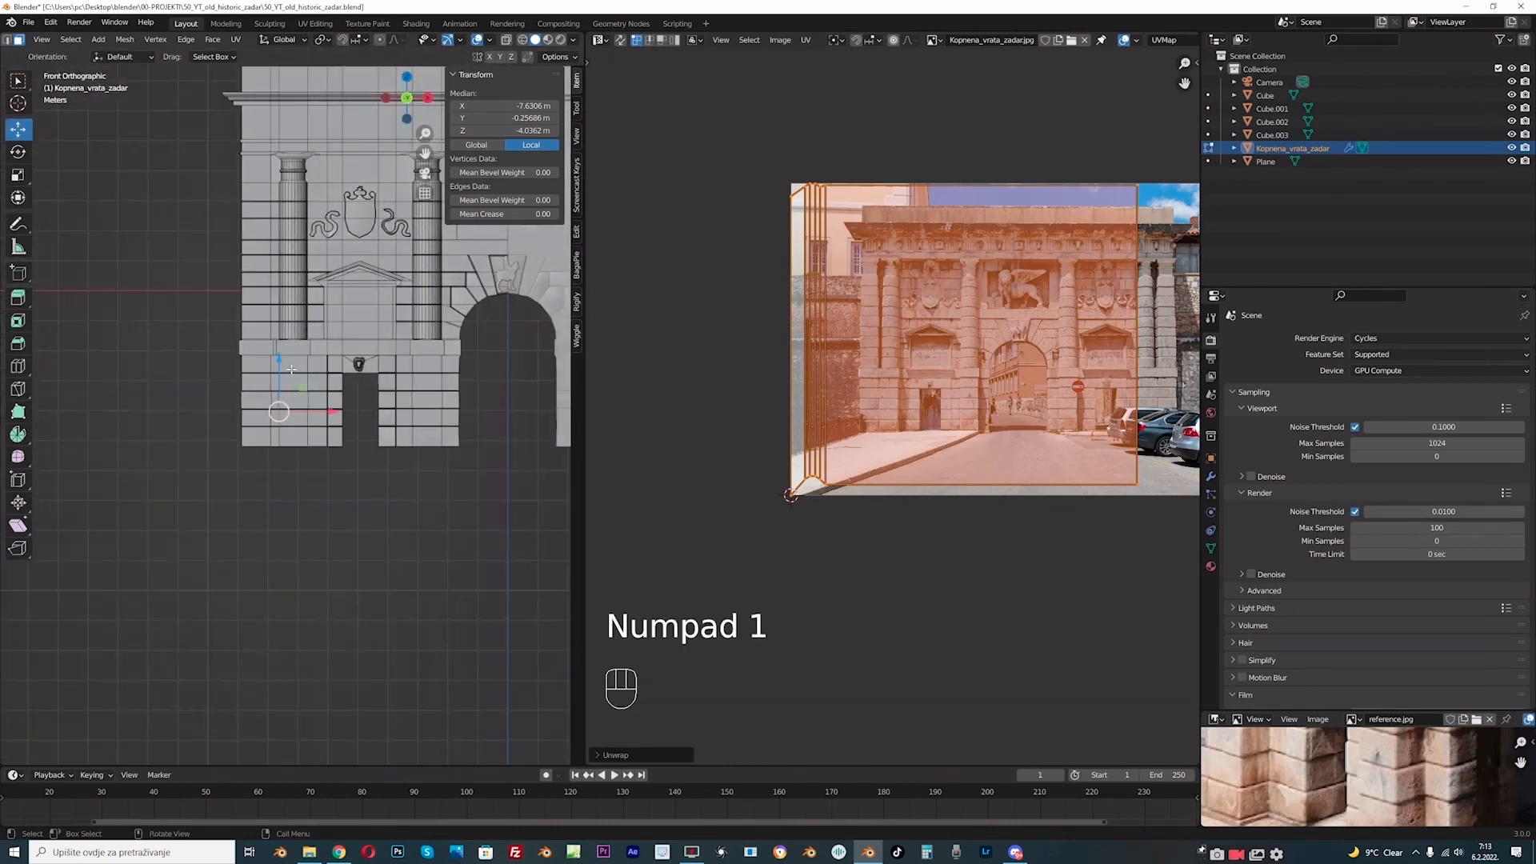
pyautogui.press('KP_3')
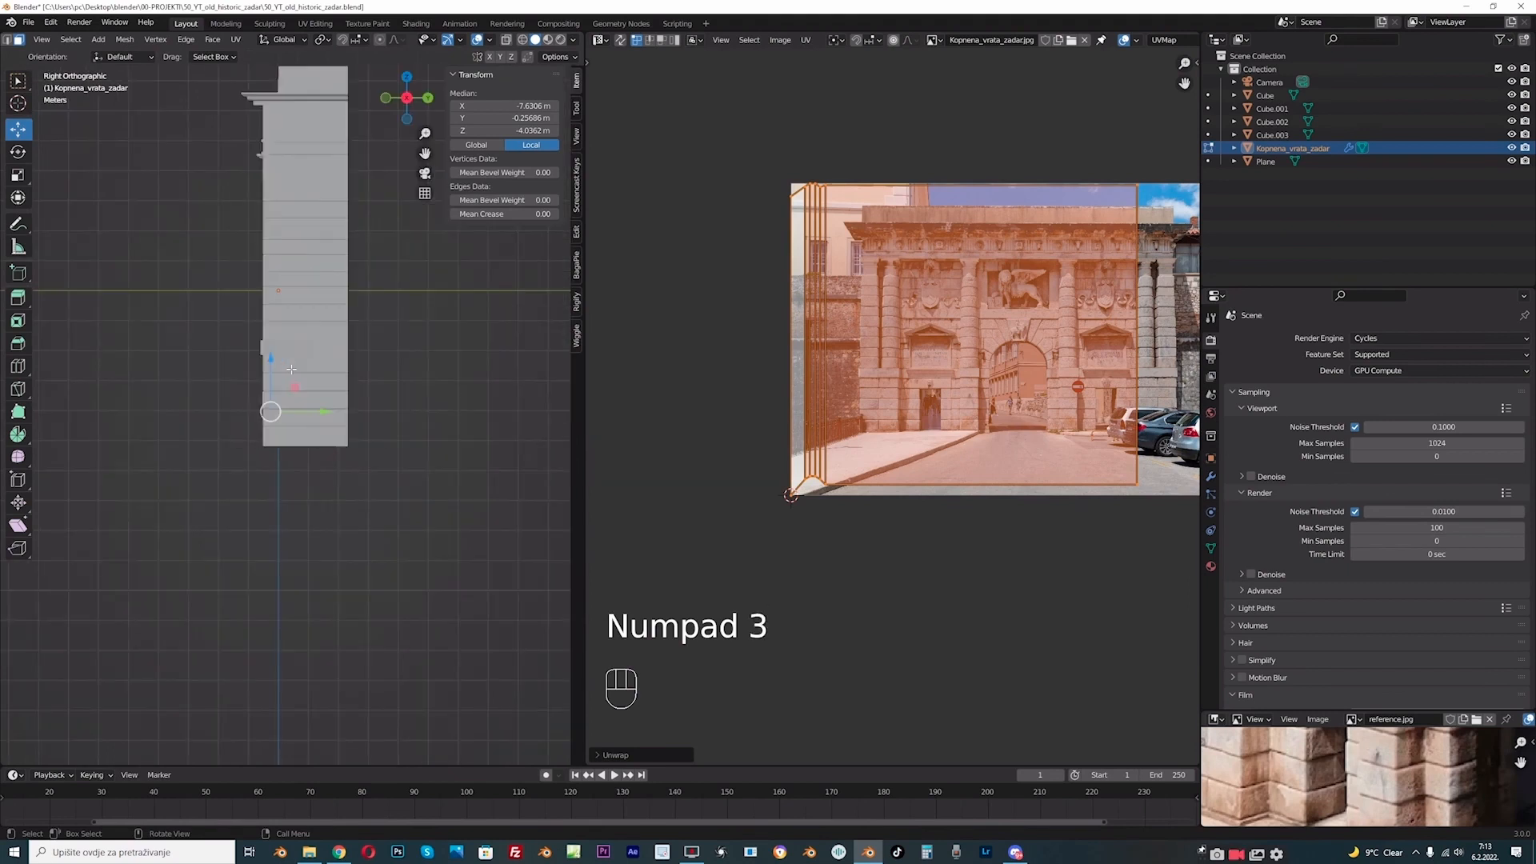
pyautogui.scroll(3, 264, 430)
pyautogui.scroll(1, 264, 430)
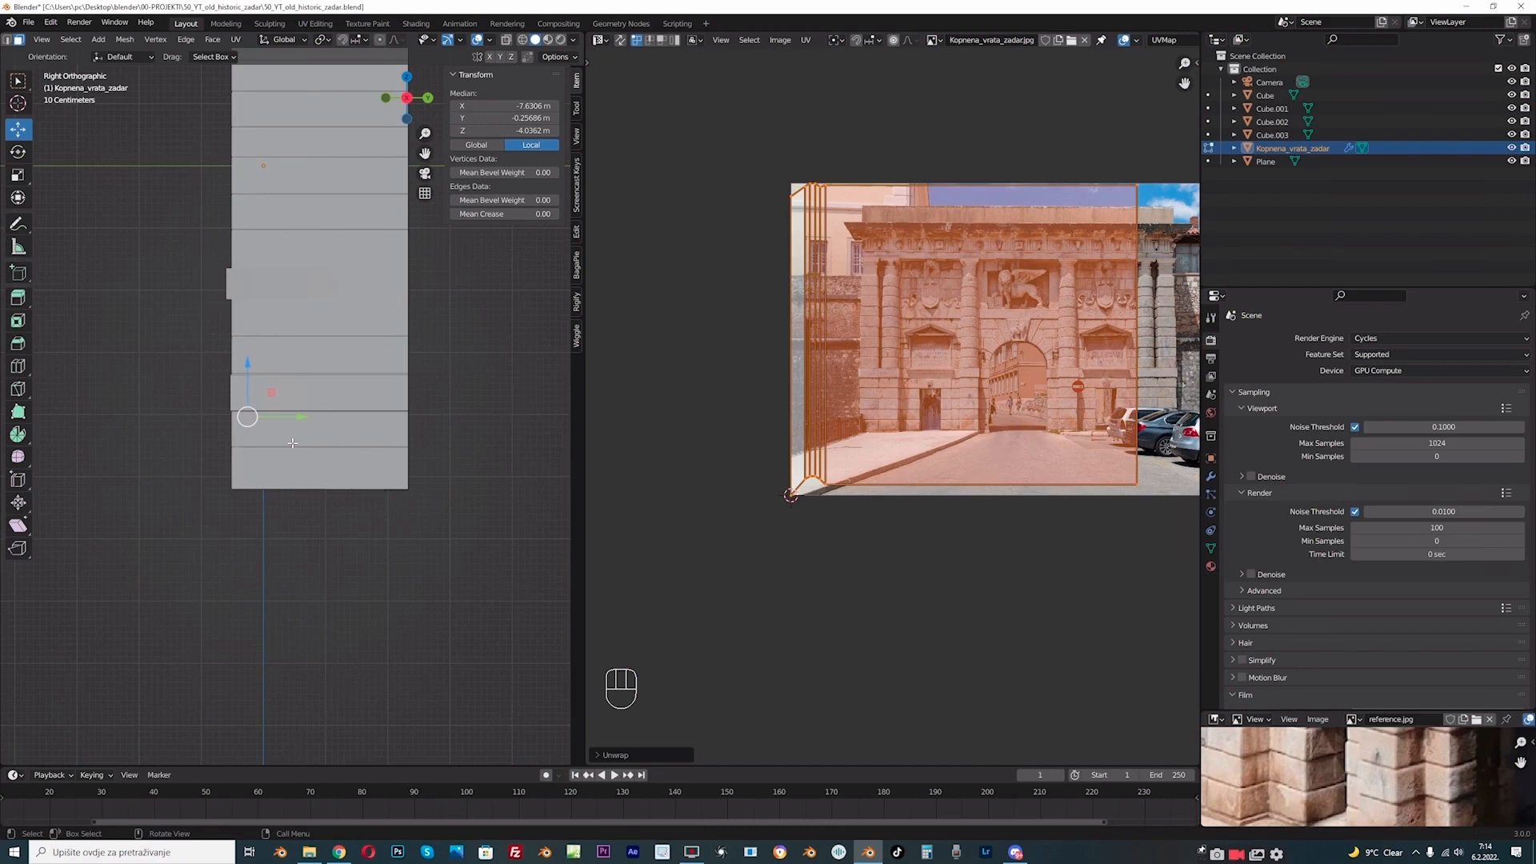
pyautogui.press('u')
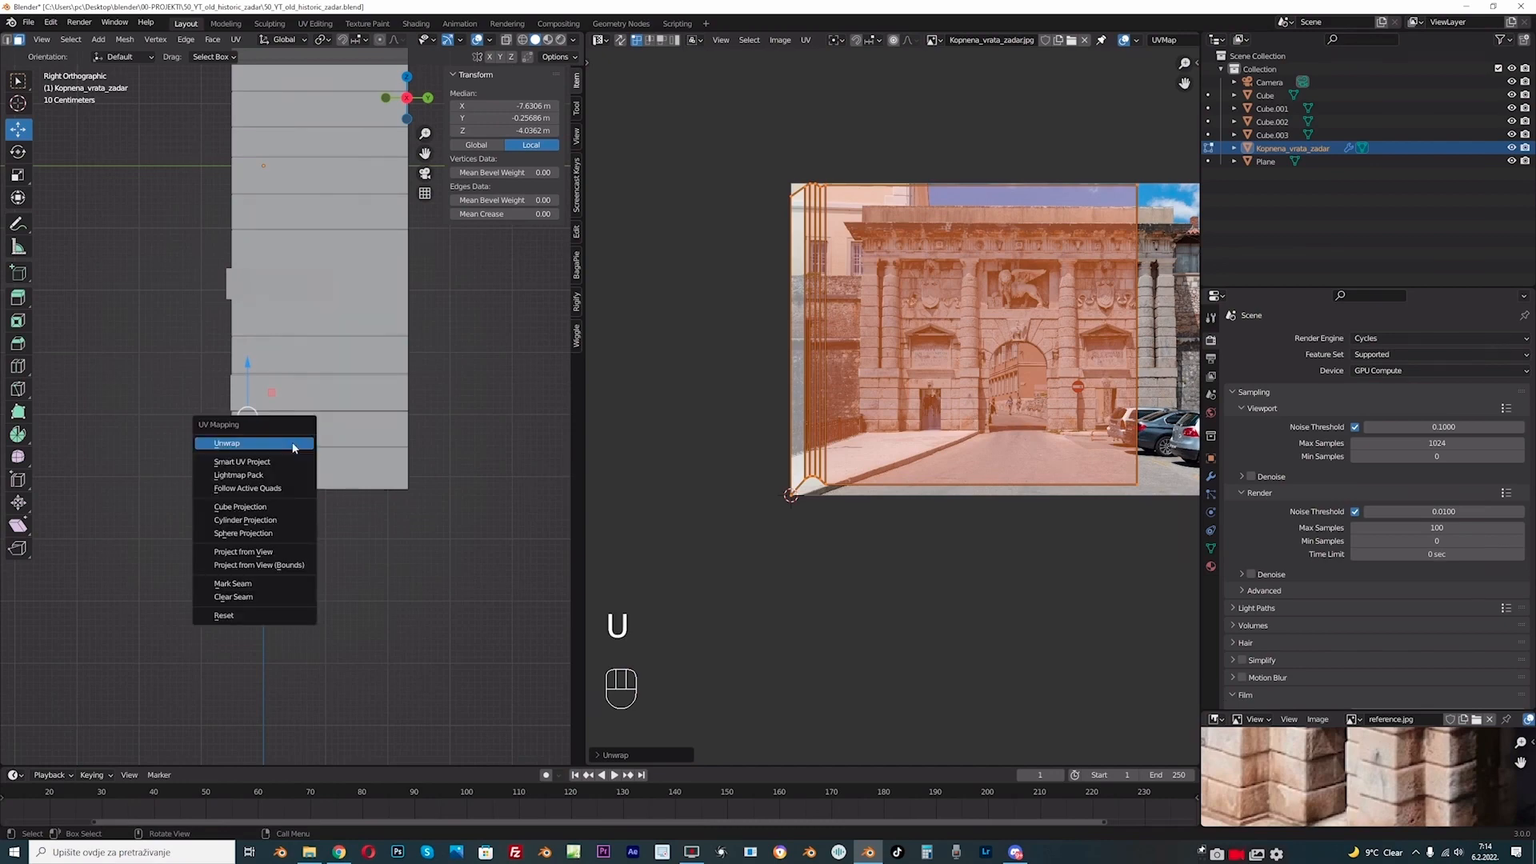
pyautogui.click(244, 551)
# - Move and scale the projected UVs to fit the stone in the second-lowest row of the gate photo's pier
pyautogui.scroll(4, 811, 472)
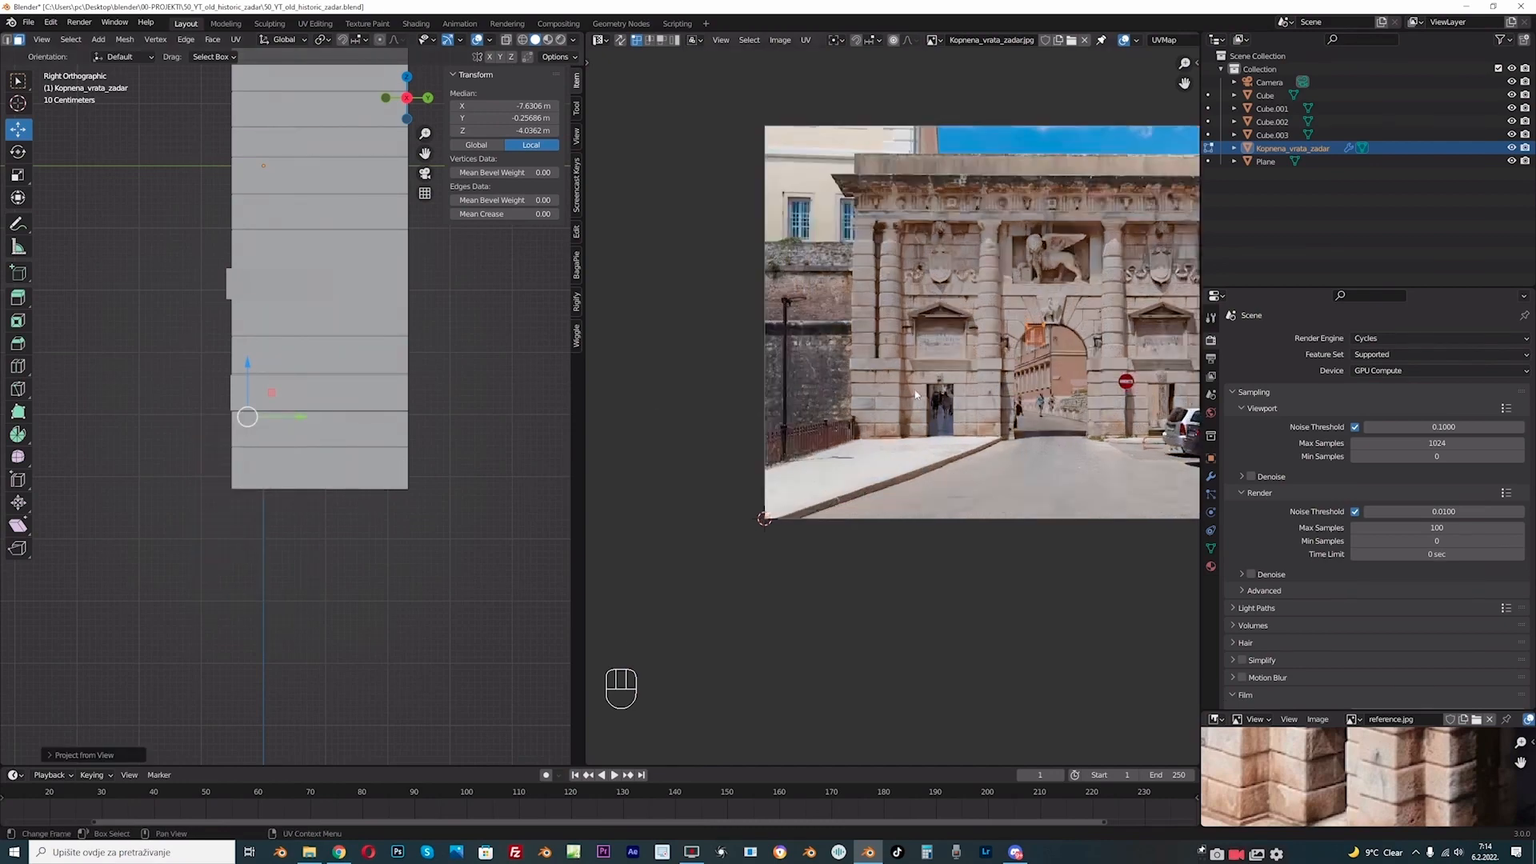
pyautogui.moveTo(812, 472); pyautogui.dragTo(764, 496, button='middle')
pyautogui.press('g')
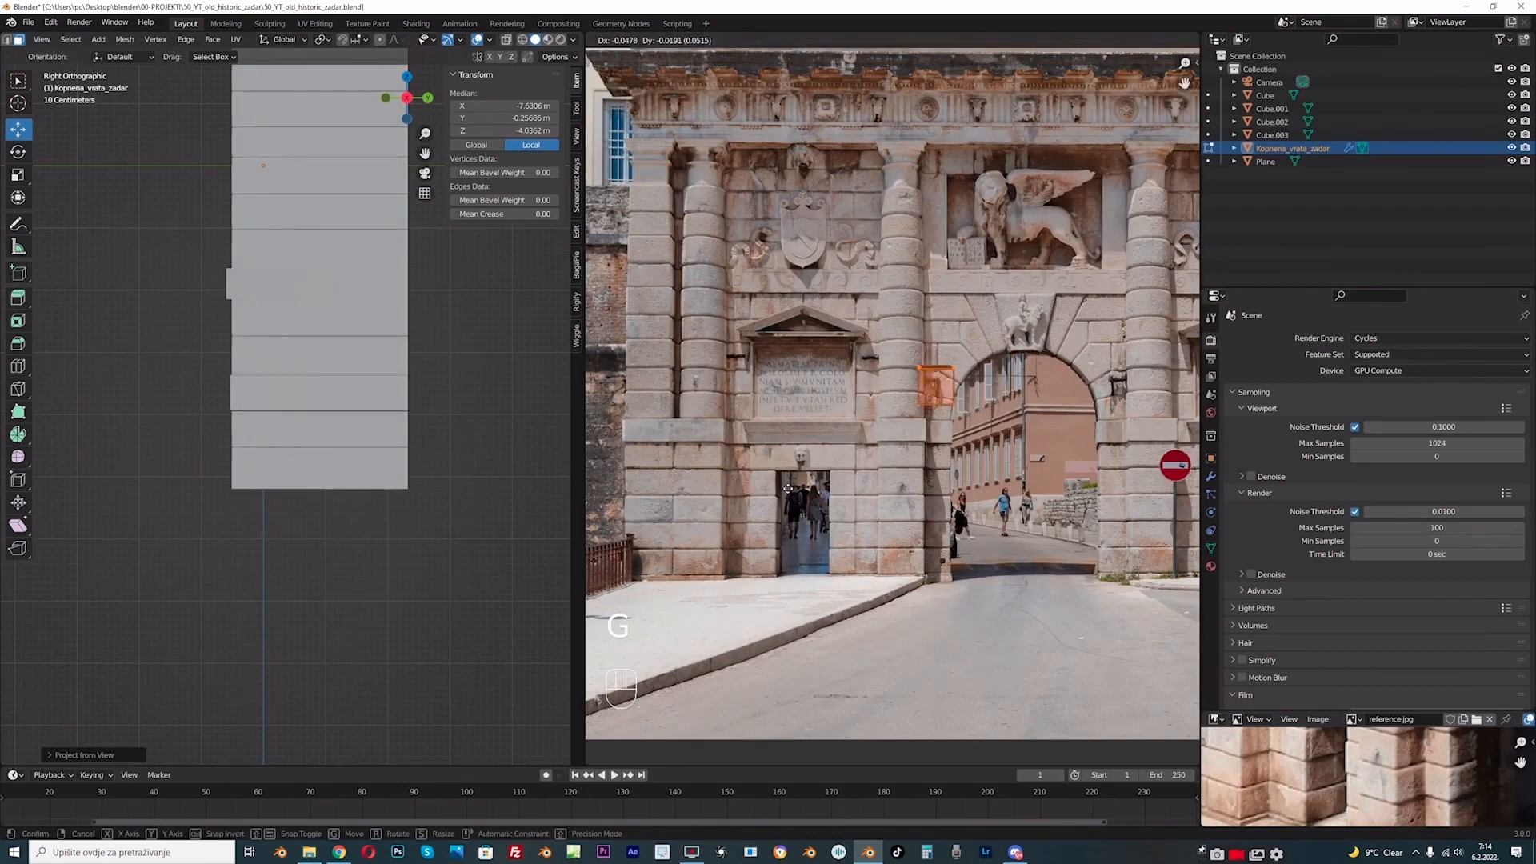
pyautogui.click(672, 564)
pyautogui.scroll(4, 675, 552)
pyautogui.press('s')
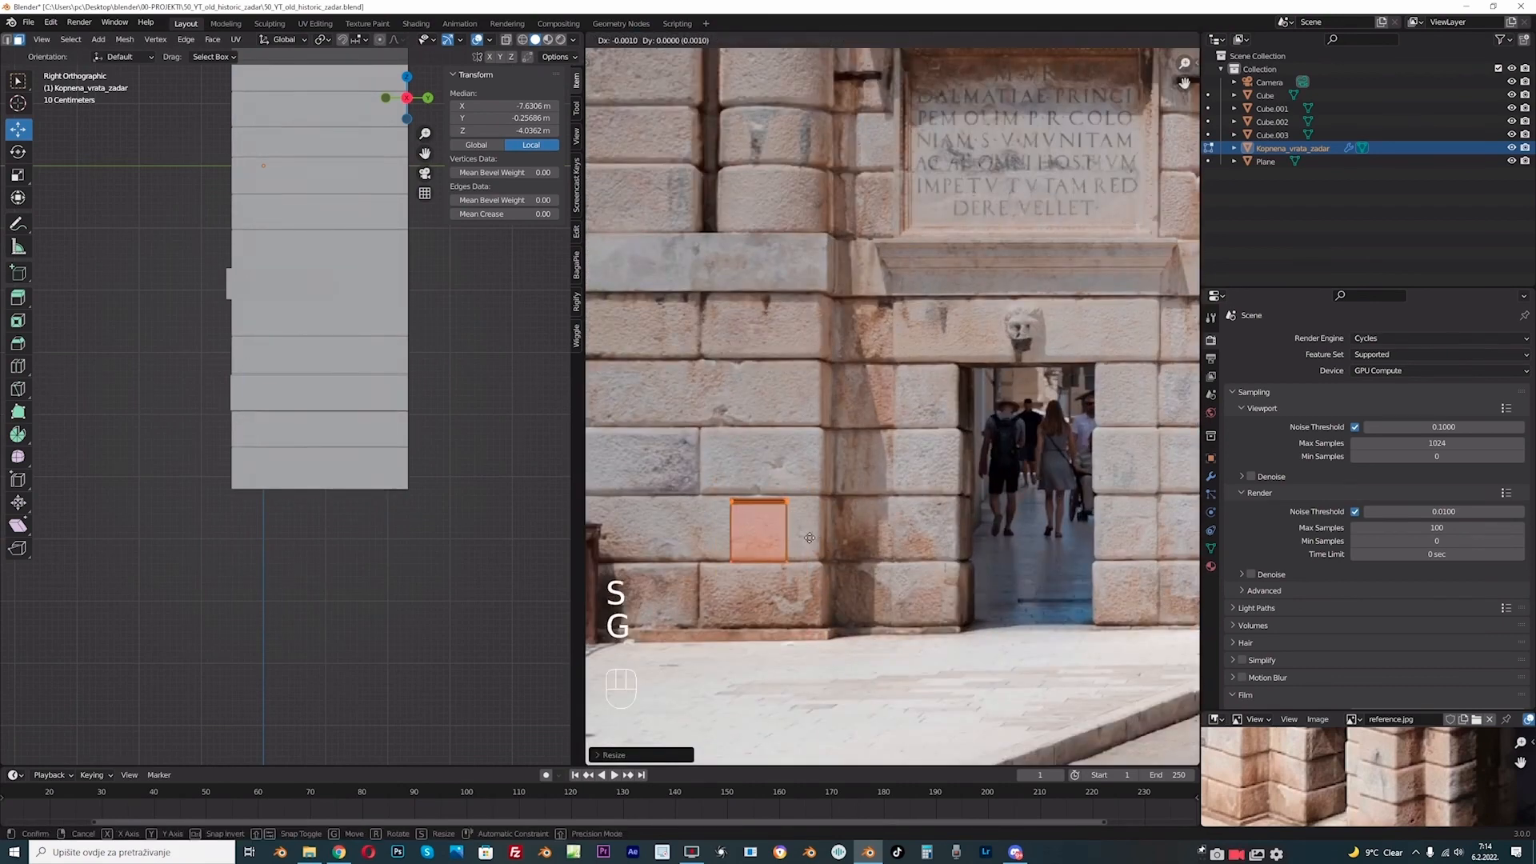
pyautogui.click(807, 536)
# - Select the third side face from the ground with its upper bevel faces and project their UVs from the right view
pyautogui.moveTo(552, 420); pyautogui.dragTo(456, 396, button='middle')
pyautogui.scroll(6, 416, 392)
pyautogui.click(354, 380)
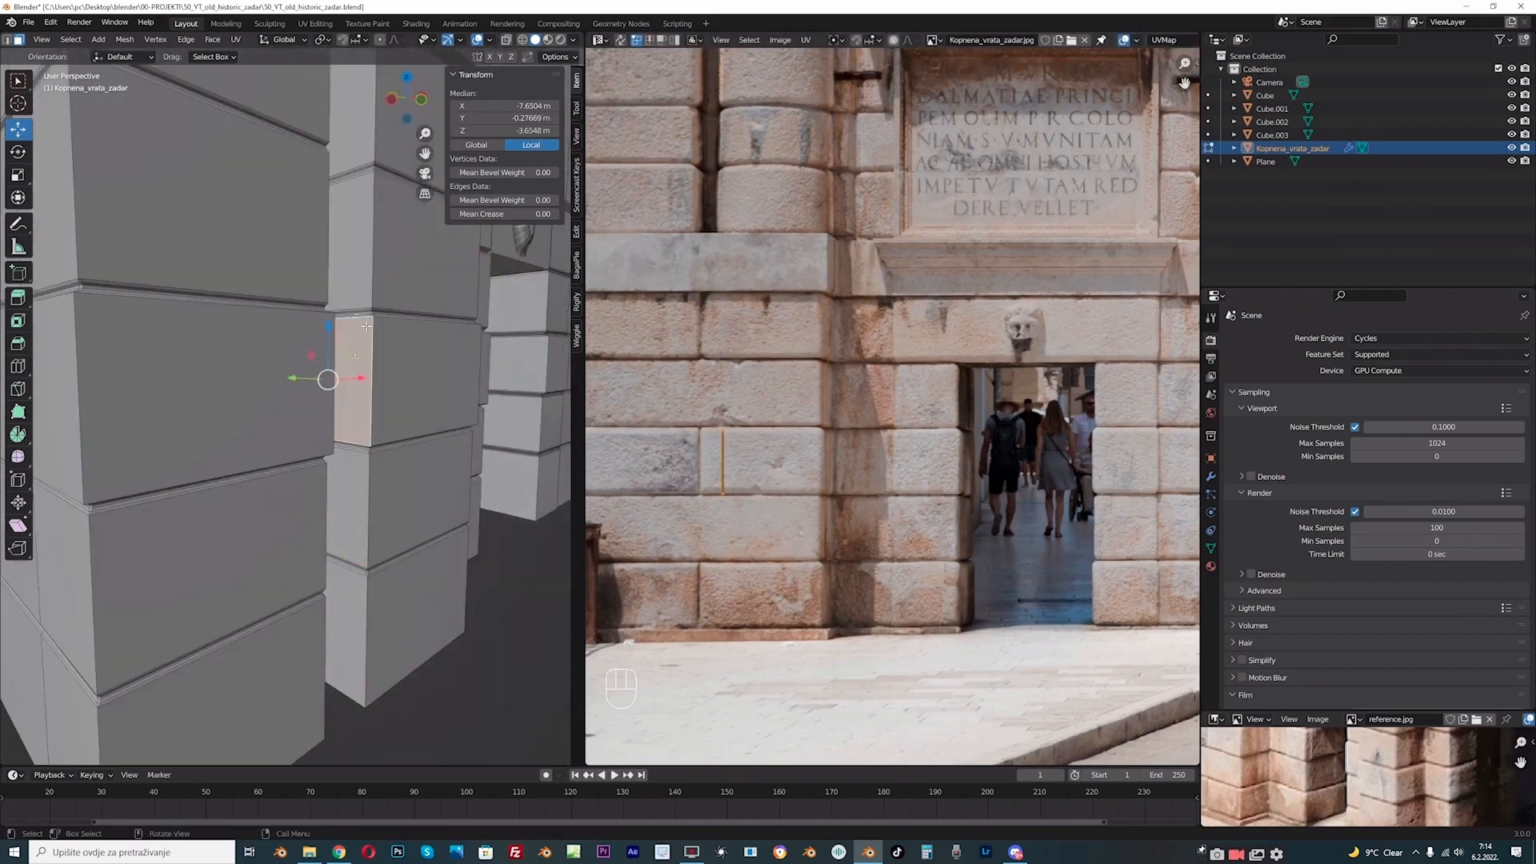
pyautogui.keyDown('ctrl'); pyautogui.click(364, 321); pyautogui.keyUp('ctrl')
pyautogui.scroll(-1, 704, 424)
pyautogui.scroll(-3, 375, 404)
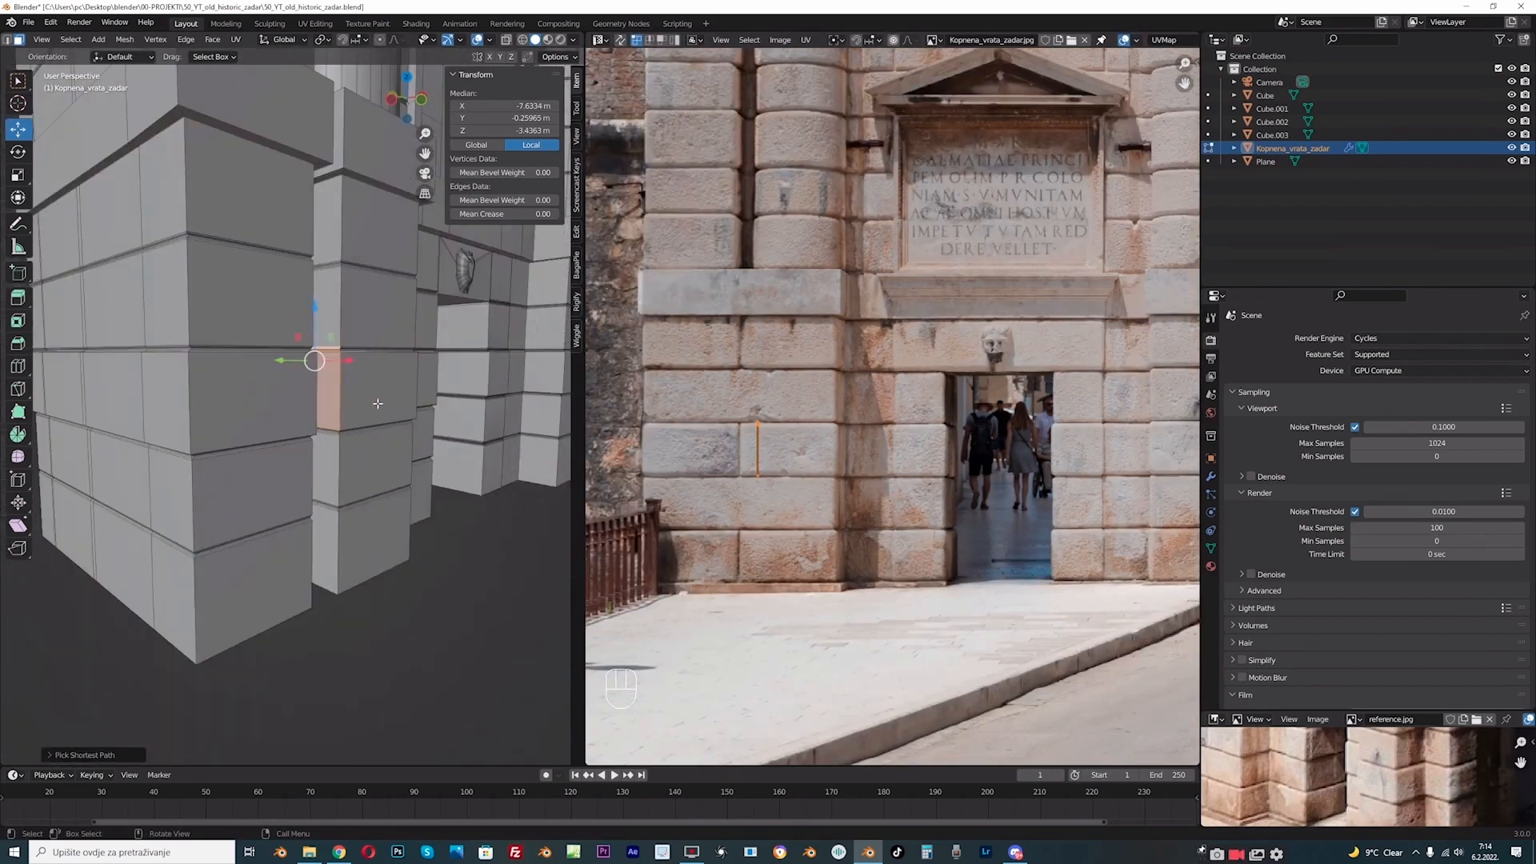
pyautogui.press('KP_3')
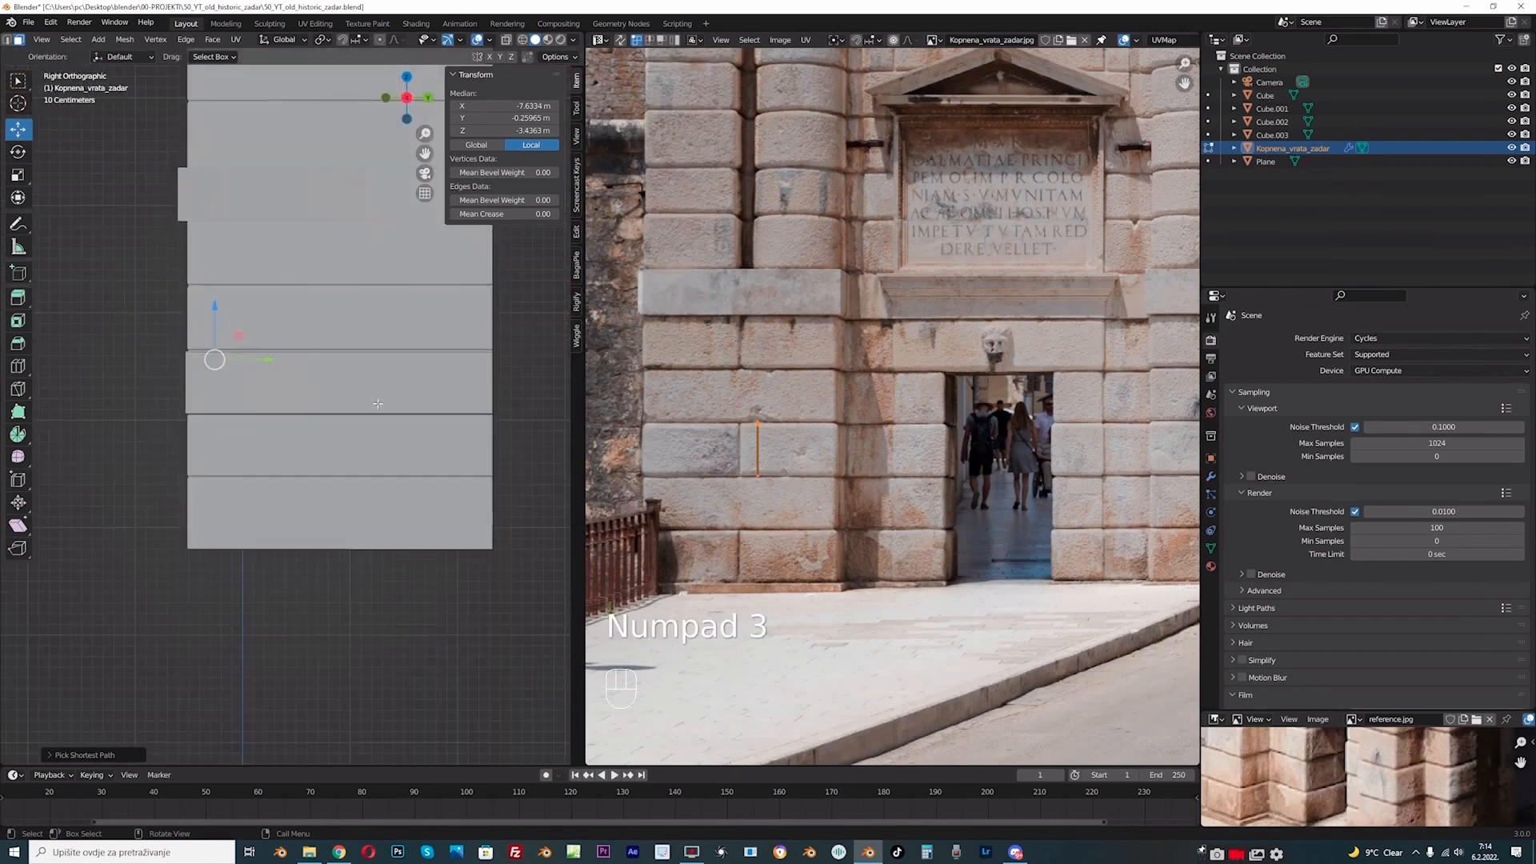
pyautogui.press('u')
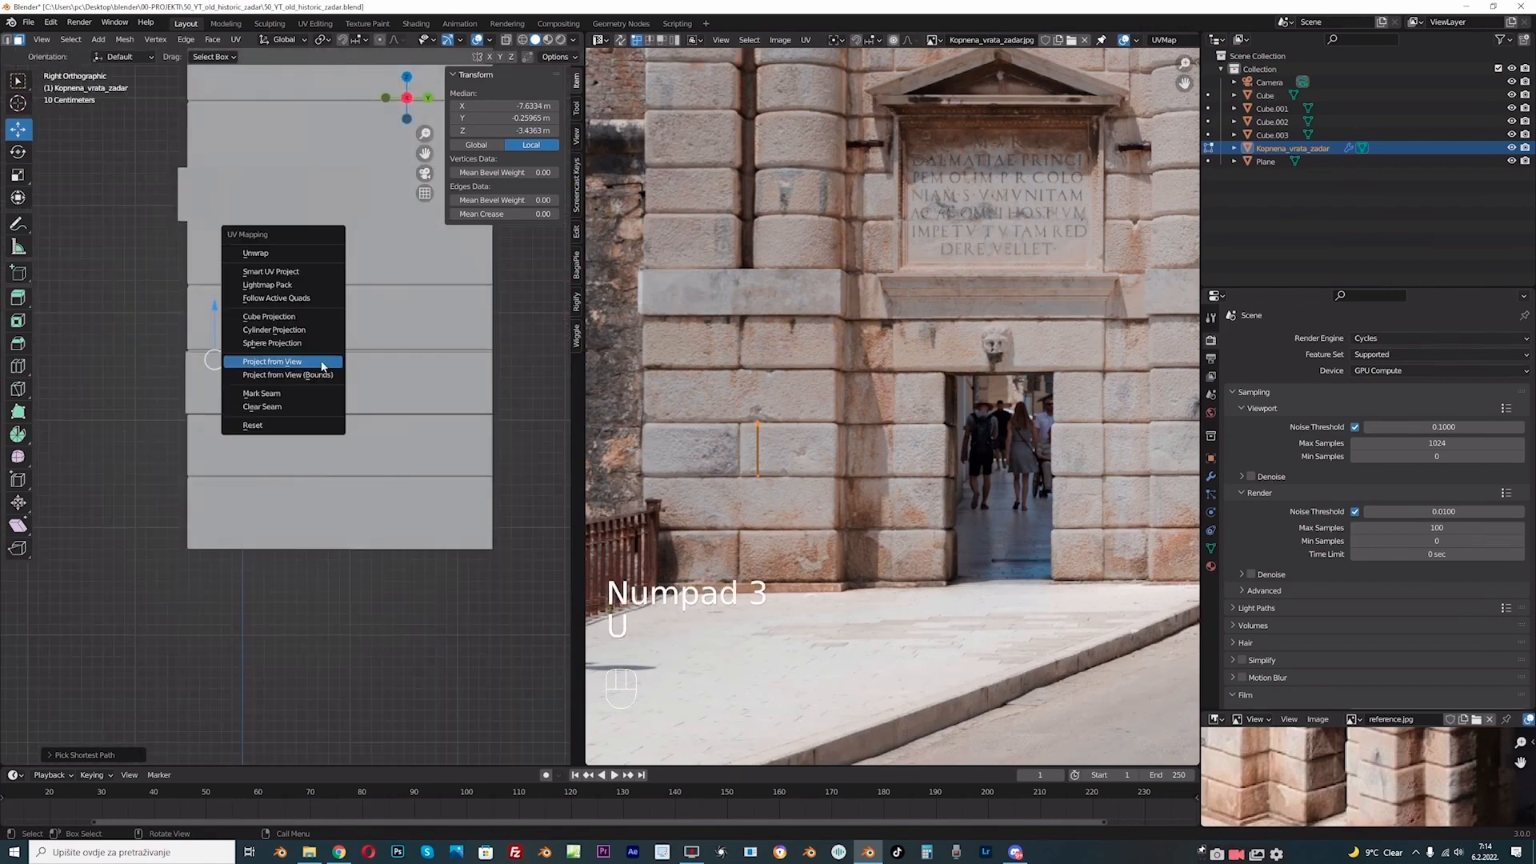
pyautogui.click(323, 365)
# - Move the third side face's projected UVs onto the pier's stones in the gate photo
pyautogui.scroll(-4, 828, 486)
pyautogui.scroll(2, 828, 485)
pyautogui.press('g')
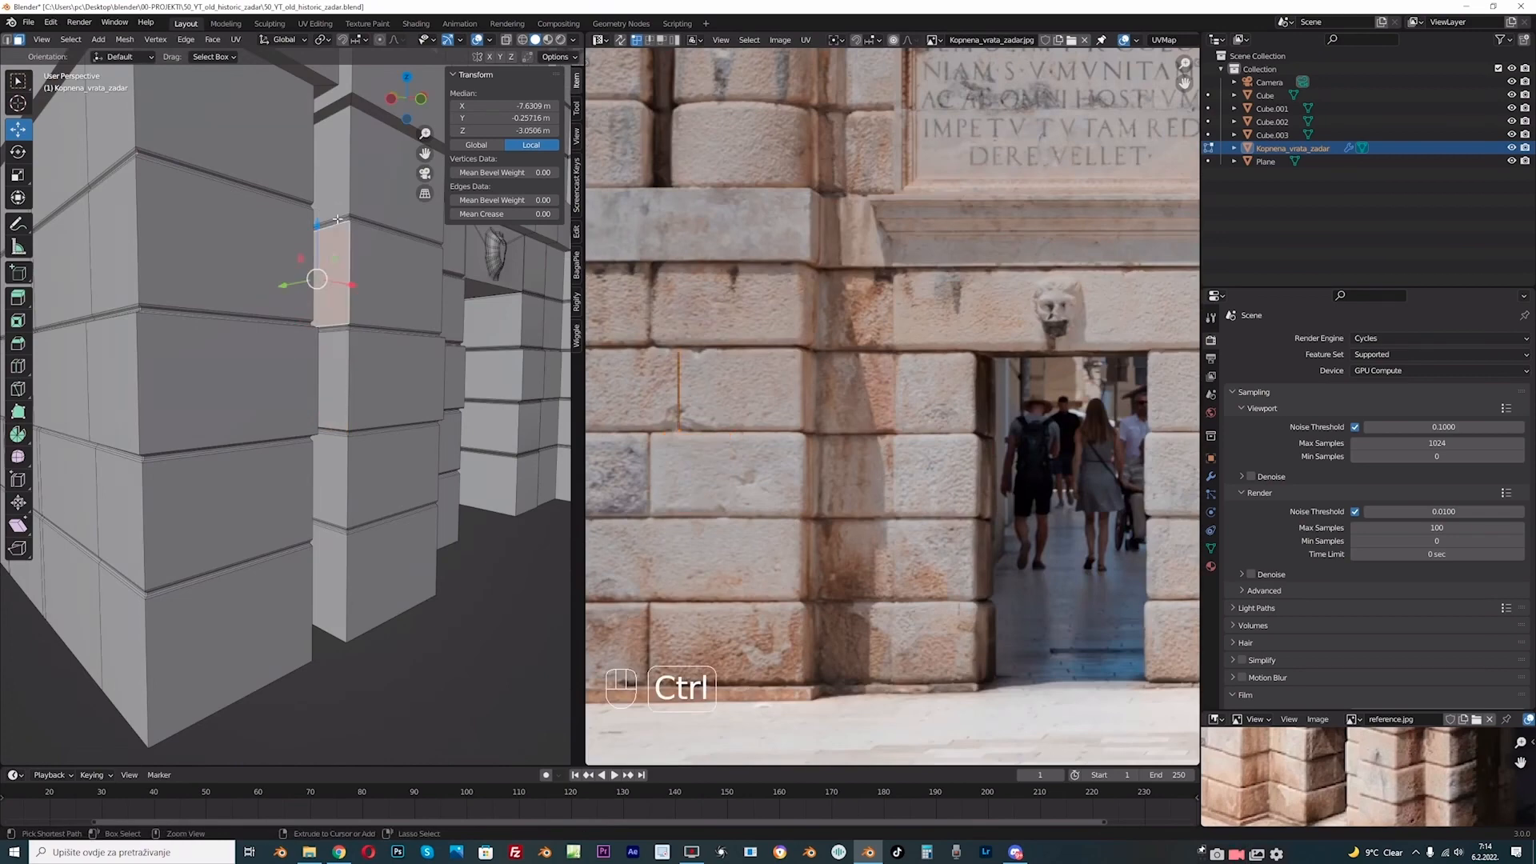
# - Project the fourth side face and its bevel faces from the right view and place their UVs on the fourth-row stone
pyautogui.press('KP_3')
pyautogui.press('KP_3')
pyautogui.press('KP_3')
pyautogui.press('u')
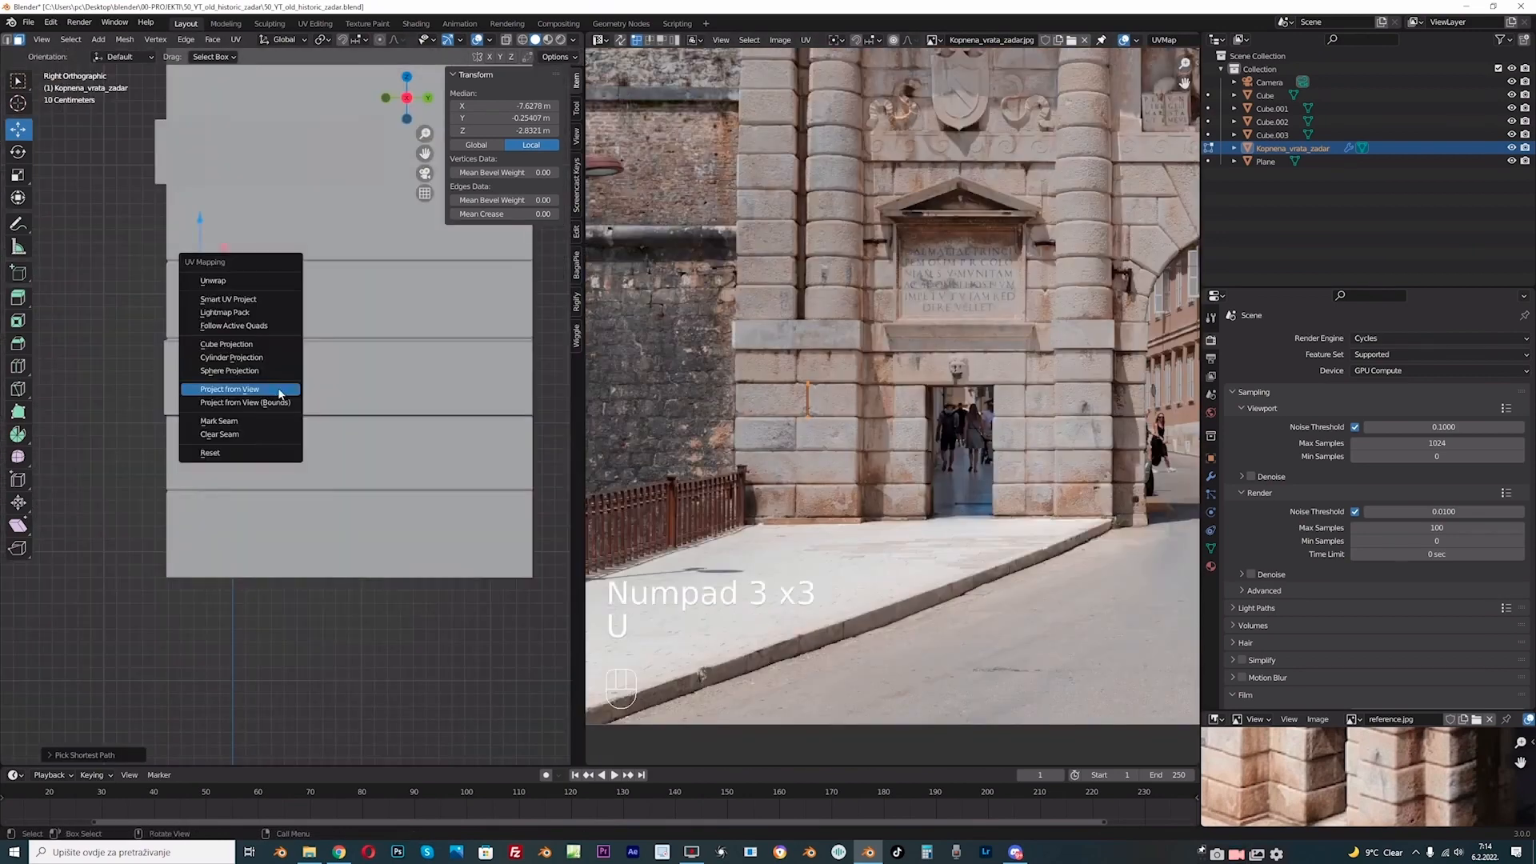
pyautogui.click(279, 389)
pyautogui.scroll(2, 828, 485)
pyautogui.press('g')
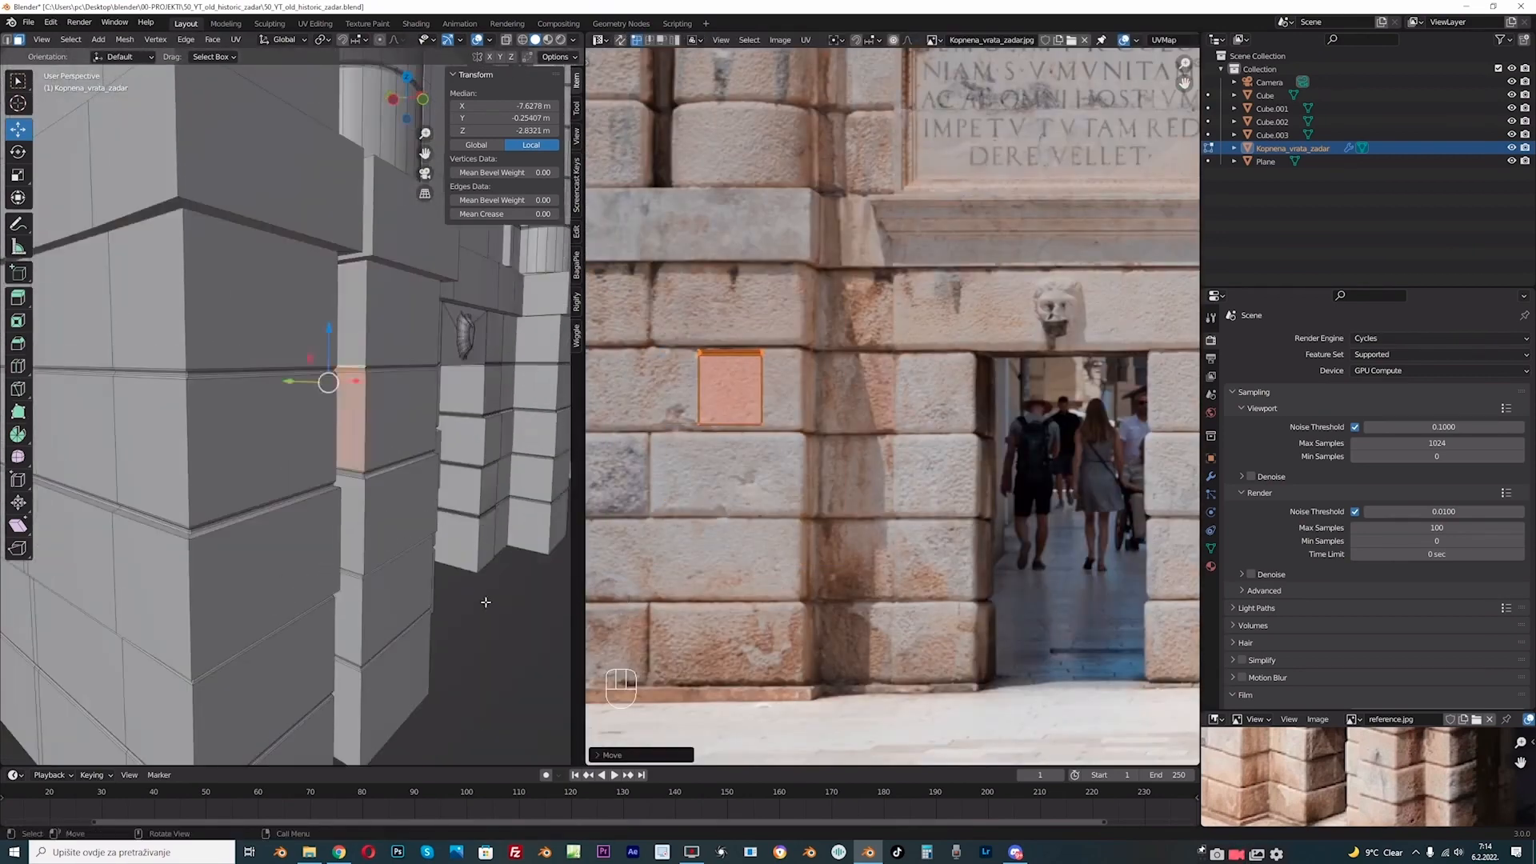
# - Project the topmost side face from the right view, fitting its UVs onto the fifth-row stone, and switch to rendered shading
pyautogui.press('KP_3')
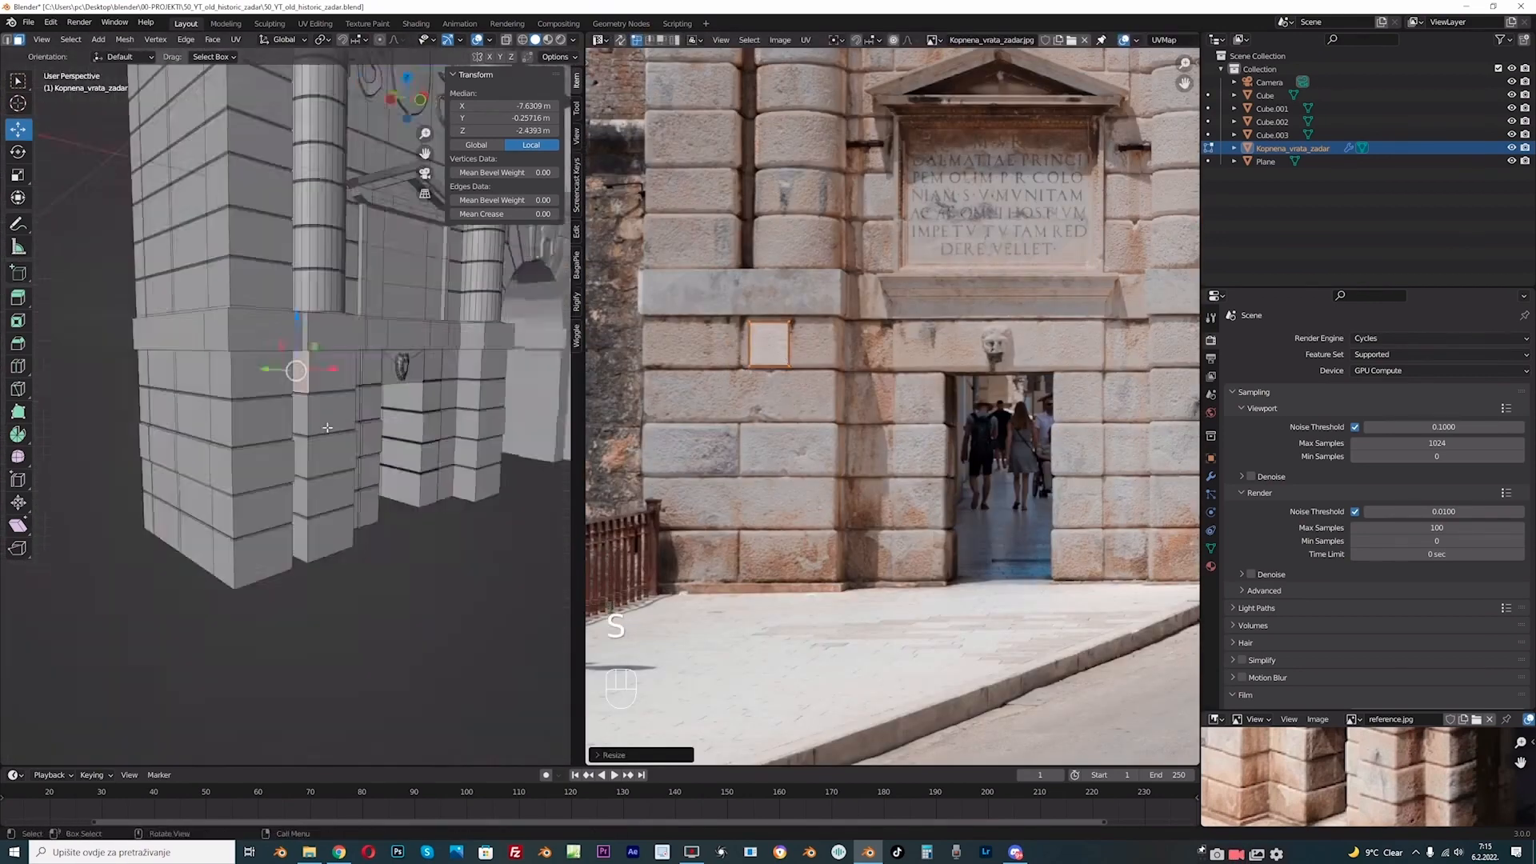
pyautogui.press('z')
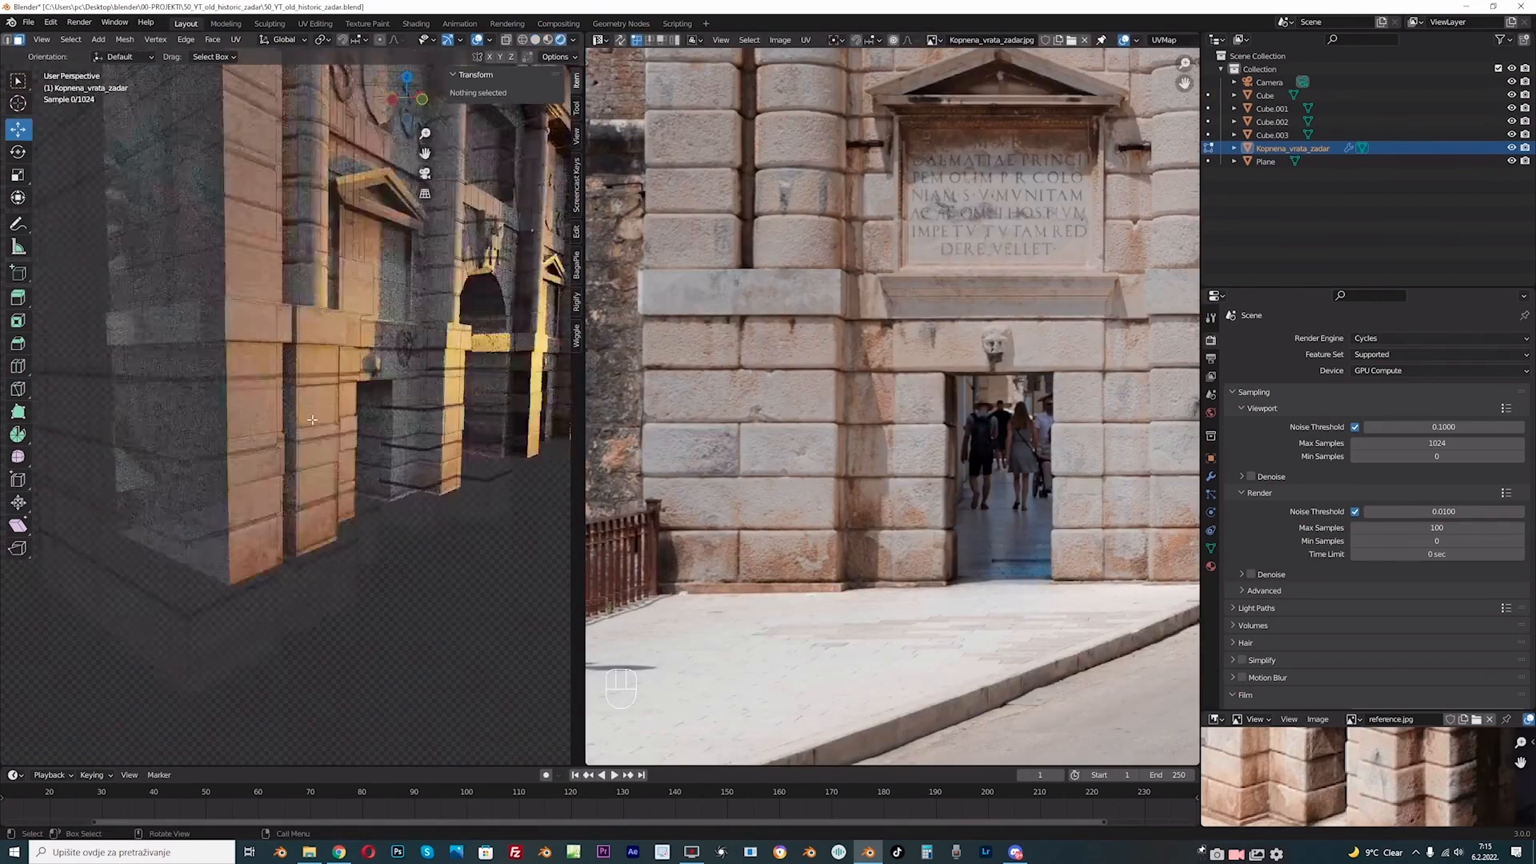
# - Select the column of five side faces of the leftmost pier beside the gap and project their UVs from the right view
pyautogui.scroll(3, 312, 419)
pyautogui.moveTo(358, 532); pyautogui.dragTo(258, 348, button='middle')
pyautogui.scroll(1, 226, 548)
pyautogui.click(261, 530)
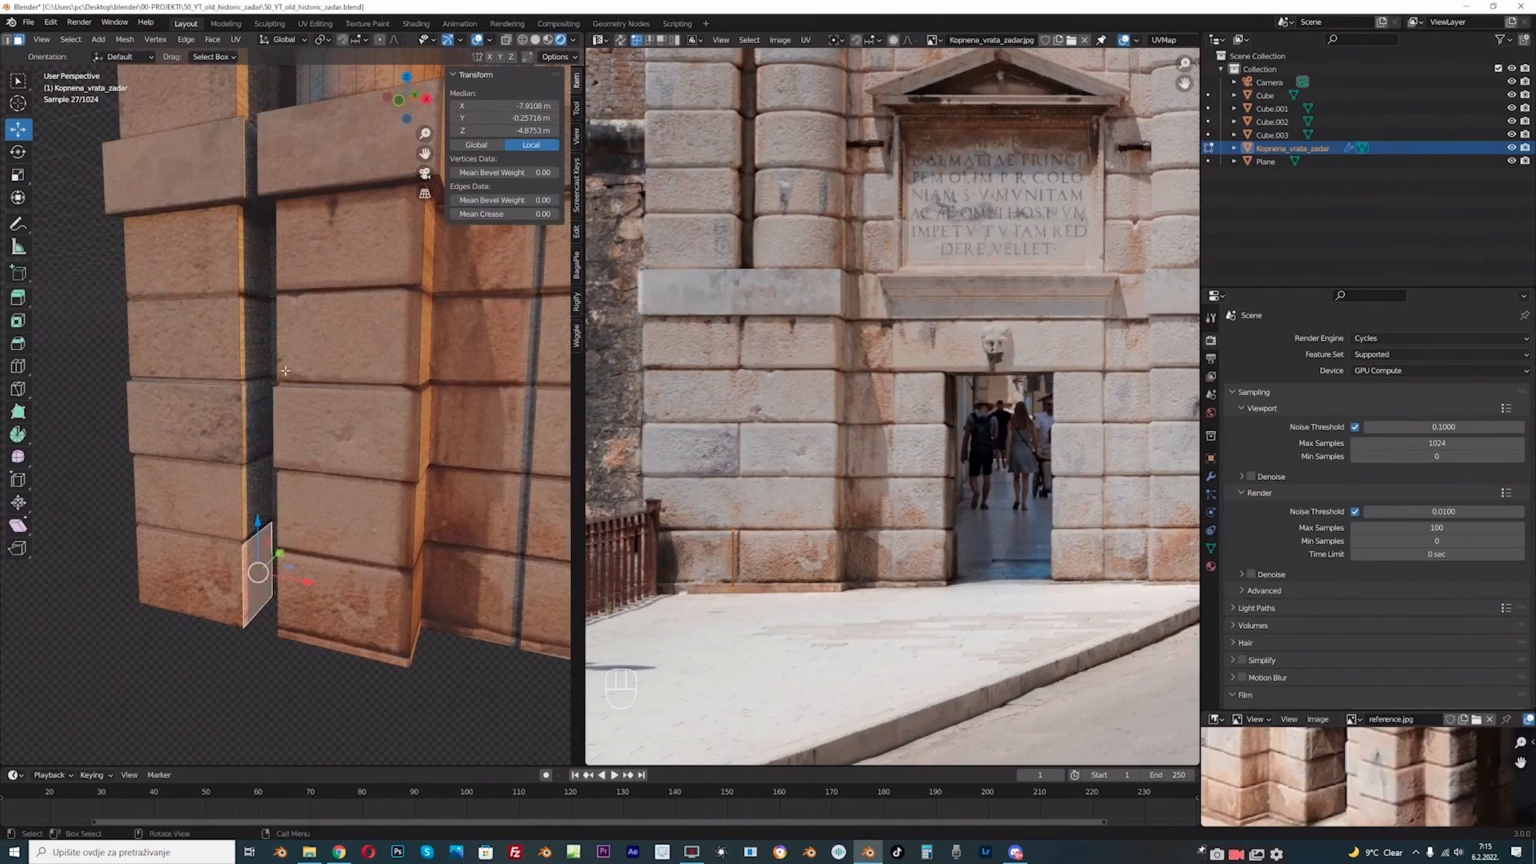
pyautogui.keyDown('ctrl'); pyautogui.click(267, 280); pyautogui.keyUp('ctrl')
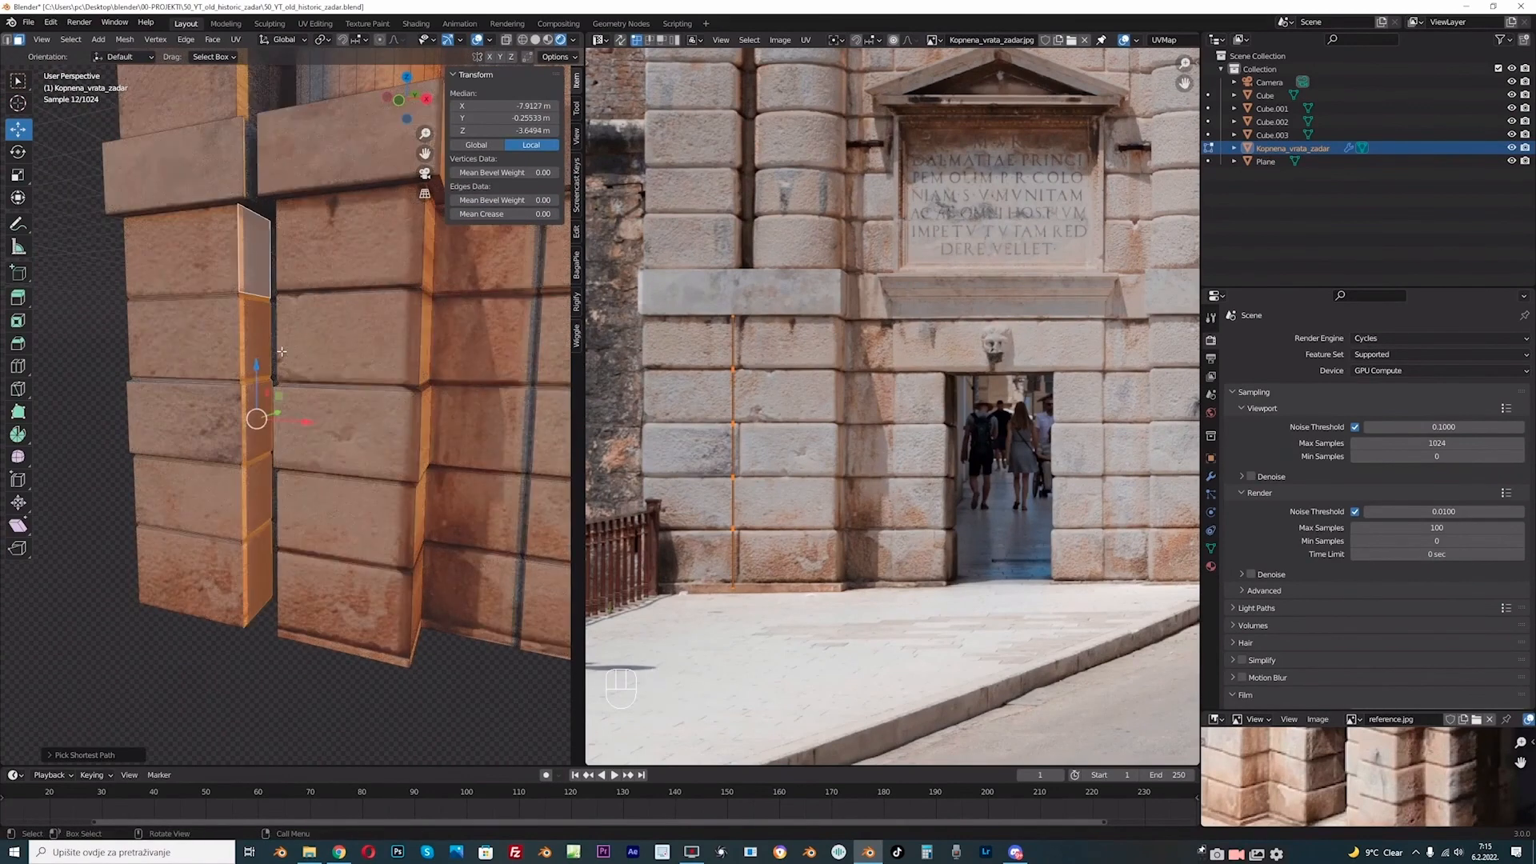
pyautogui.press('KP_3')
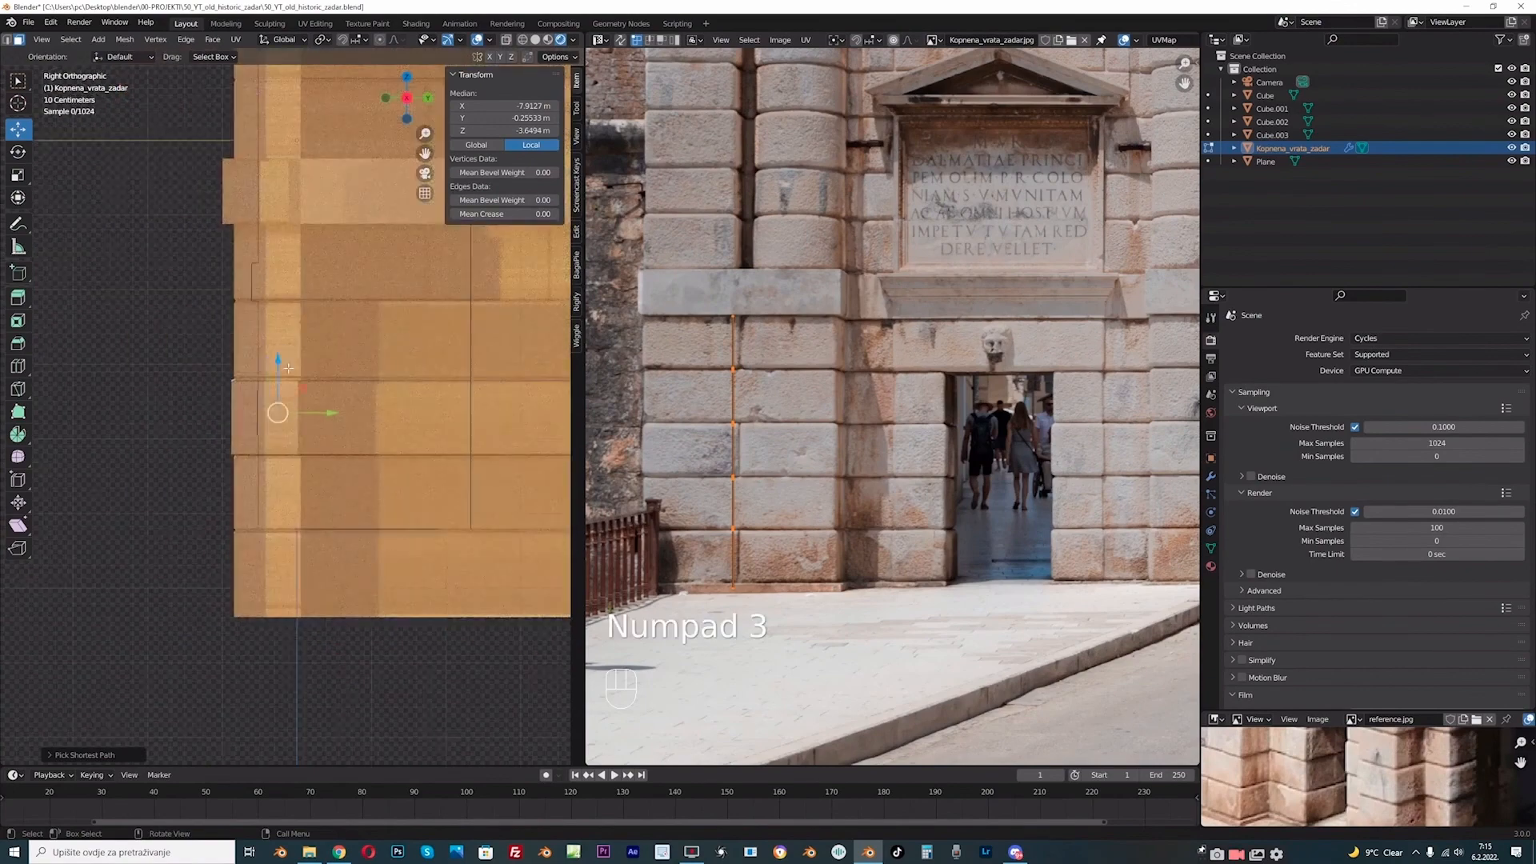
pyautogui.press('u')
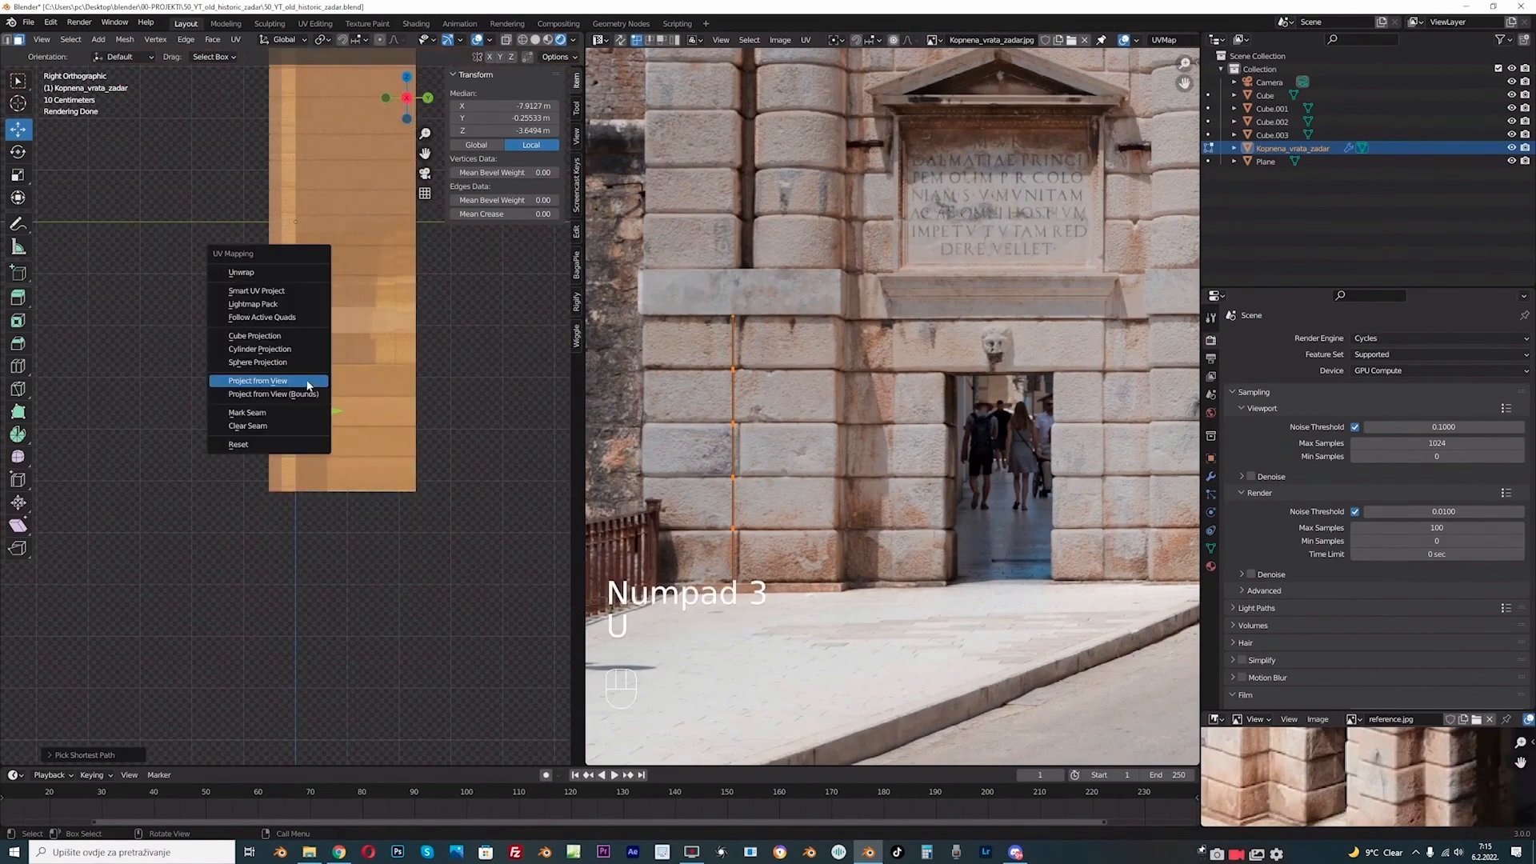
pyautogui.click(308, 383)
# - Move the projected side-face UVs onto the left pier in the gate photo and scale them to fit its five stone rows
pyautogui.scroll(-4, 1058, 326)
pyautogui.scroll(1, 1058, 326)
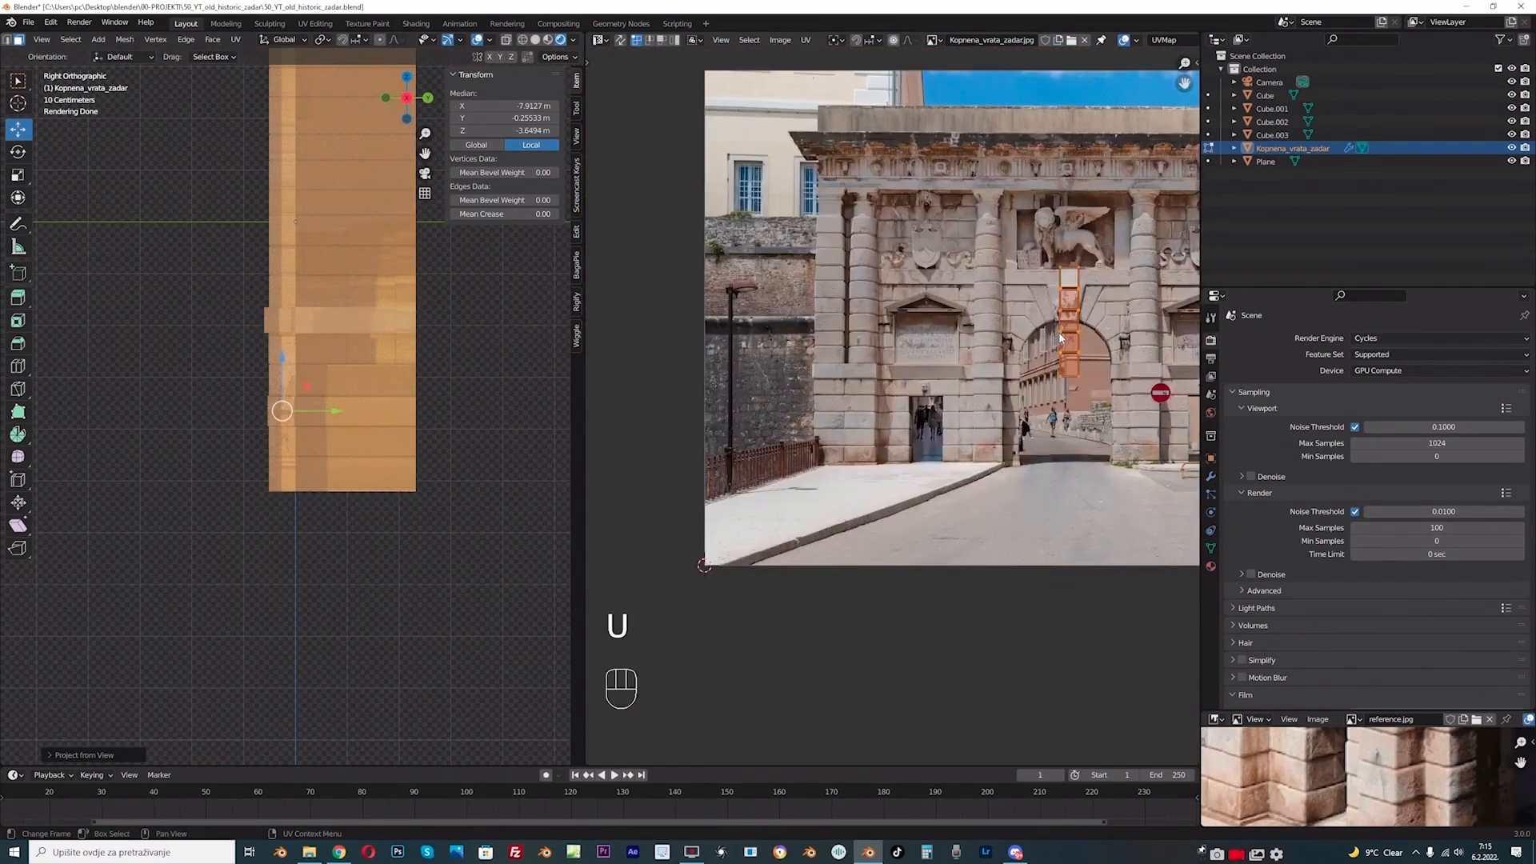
pyautogui.press('g')
pyautogui.click(865, 411)
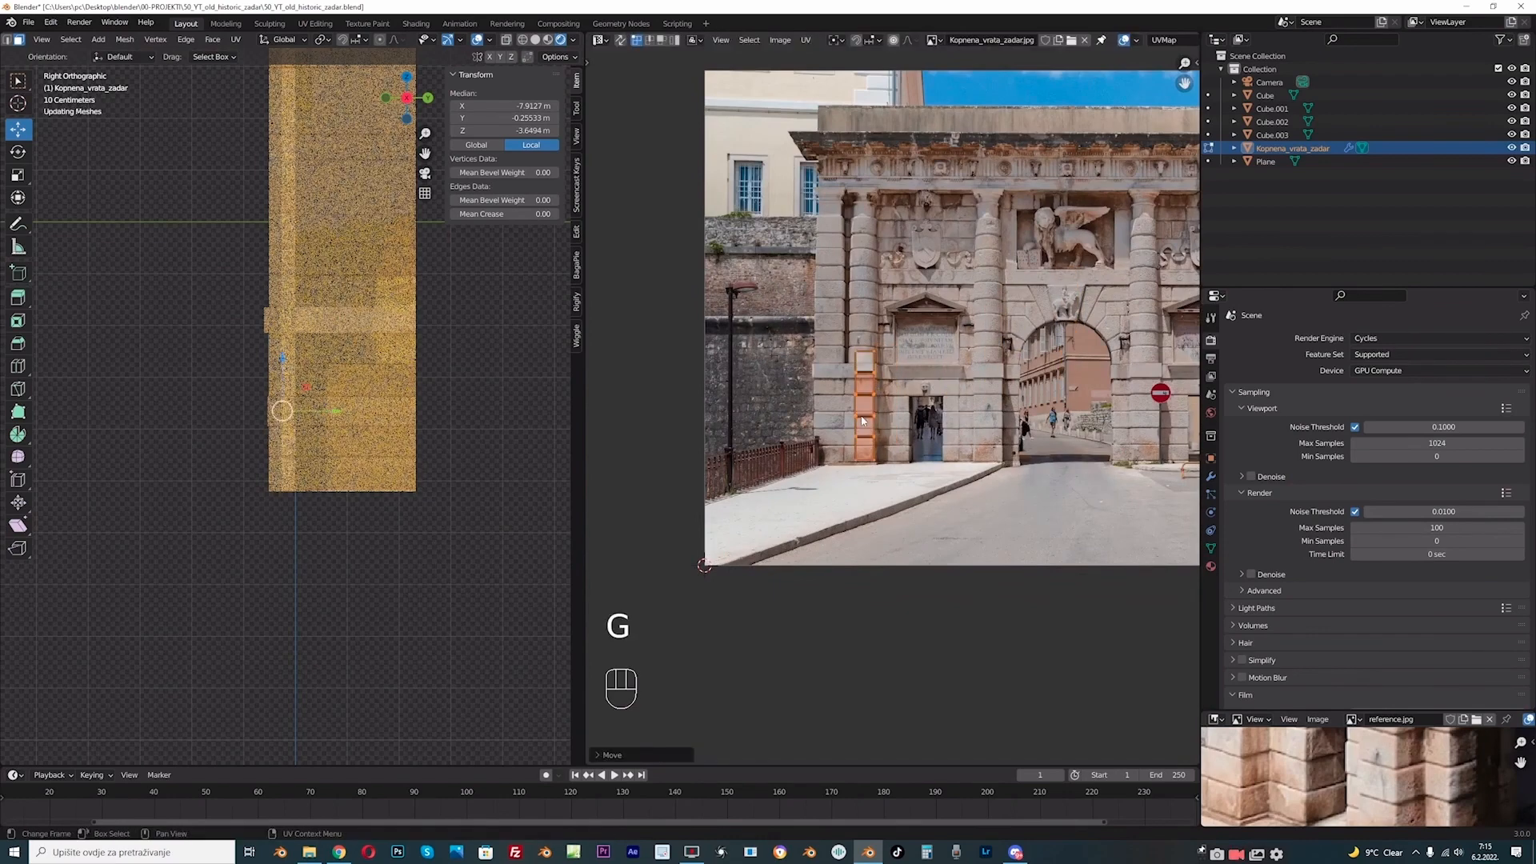
pyautogui.scroll(5, 880, 408)
pyautogui.press('s')
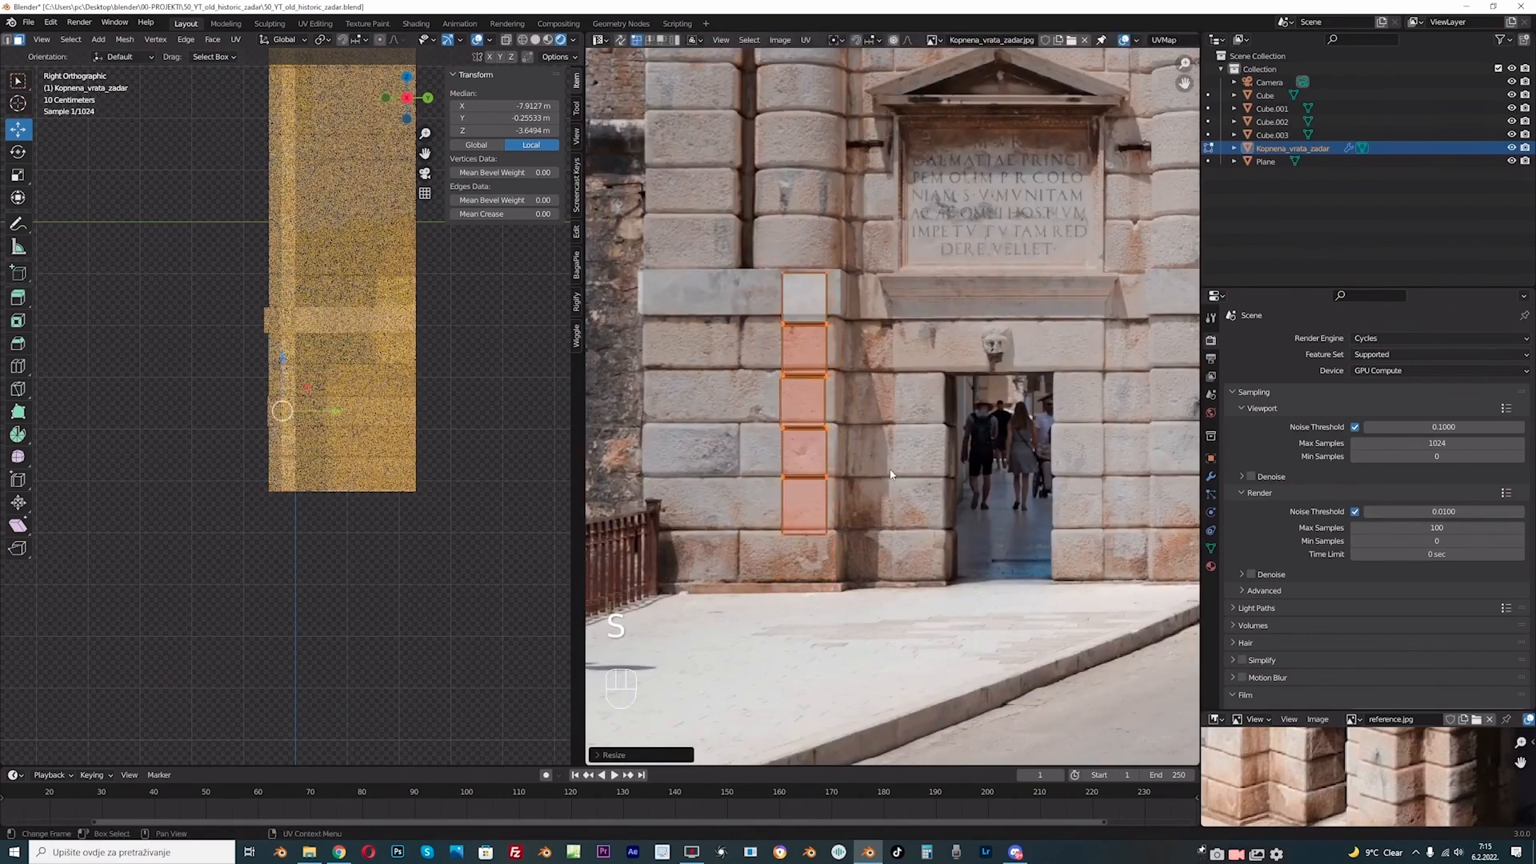
pyautogui.click(890, 474)
pyautogui.press('g')
pyautogui.click(876, 522)
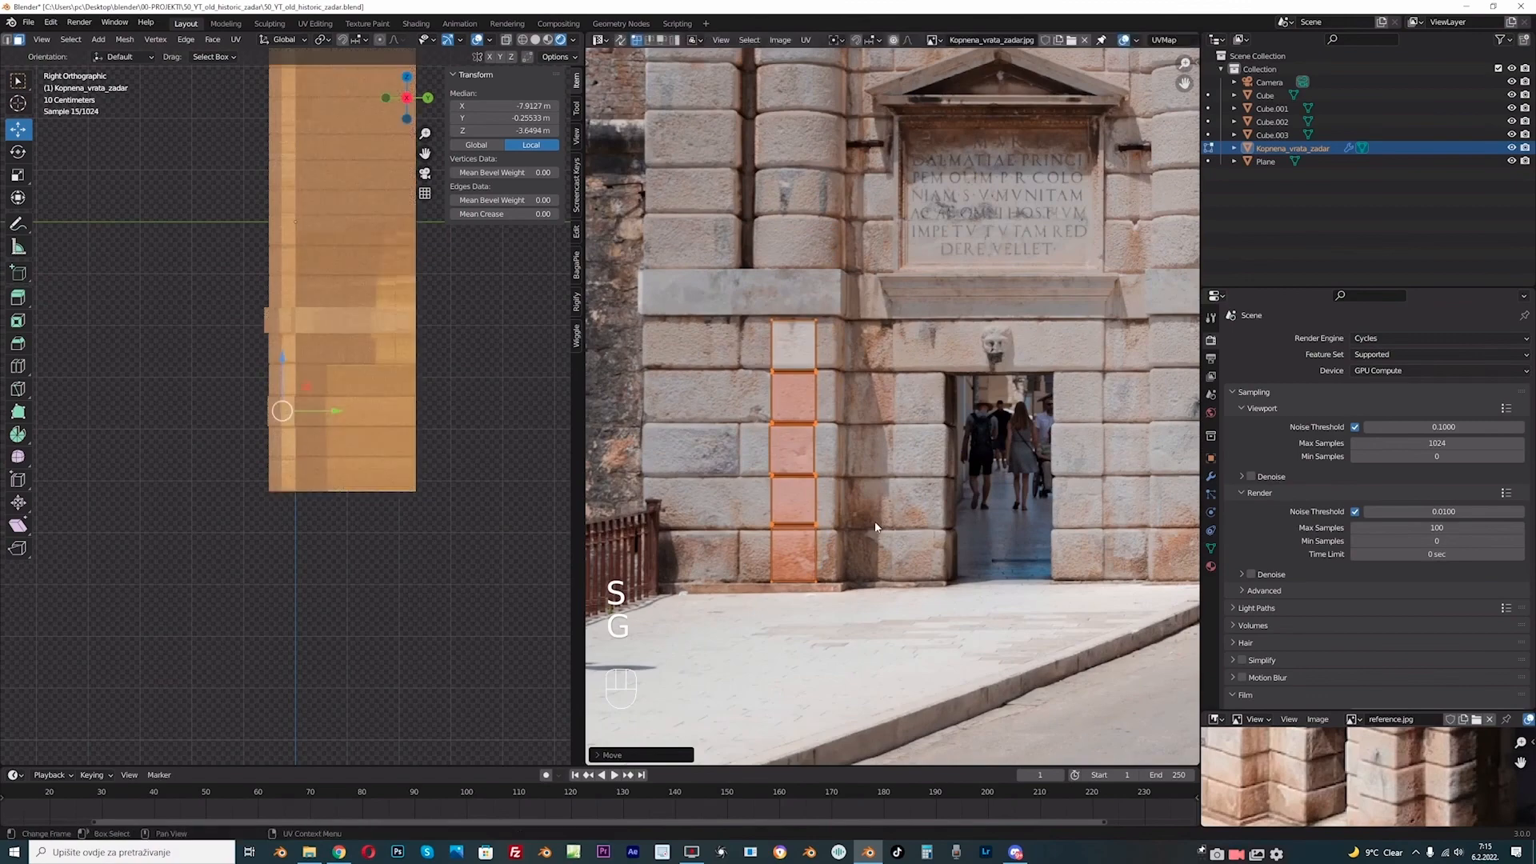
pyautogui.scroll(3, 873, 521)
pyautogui.press('s')
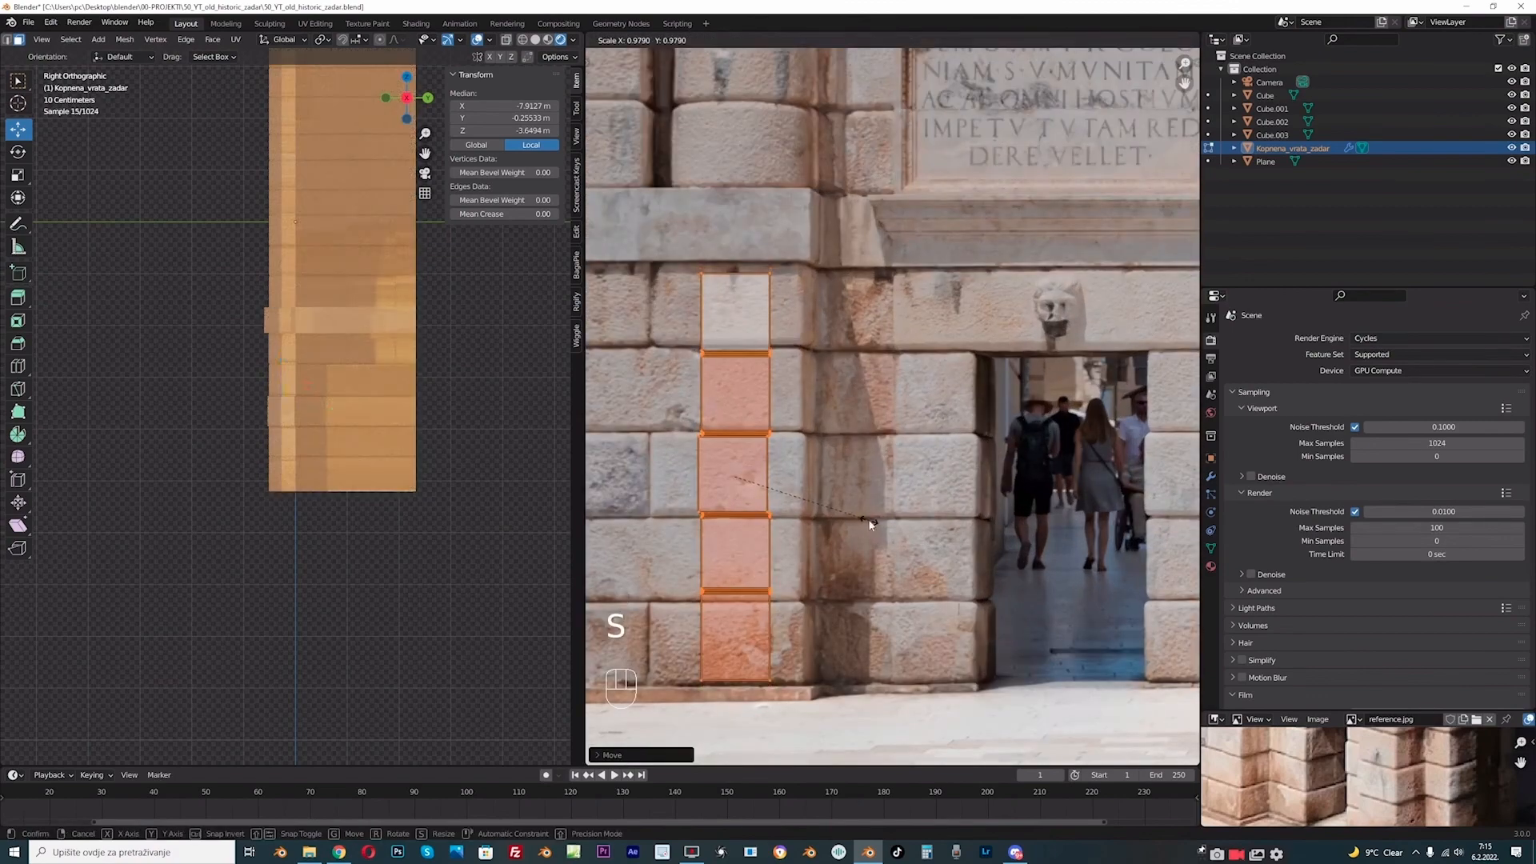
pyautogui.click(866, 522)
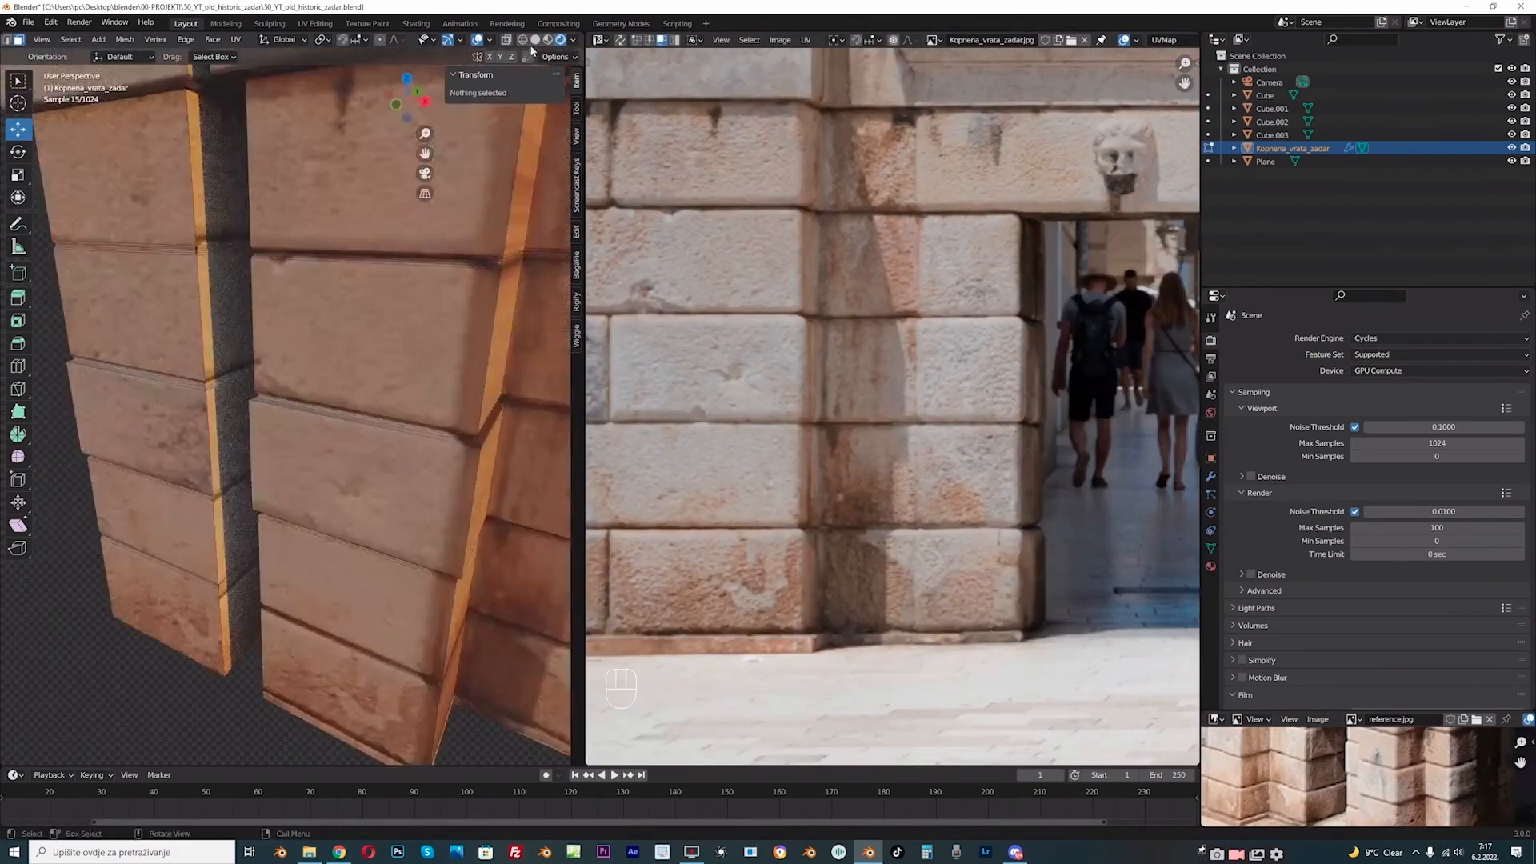
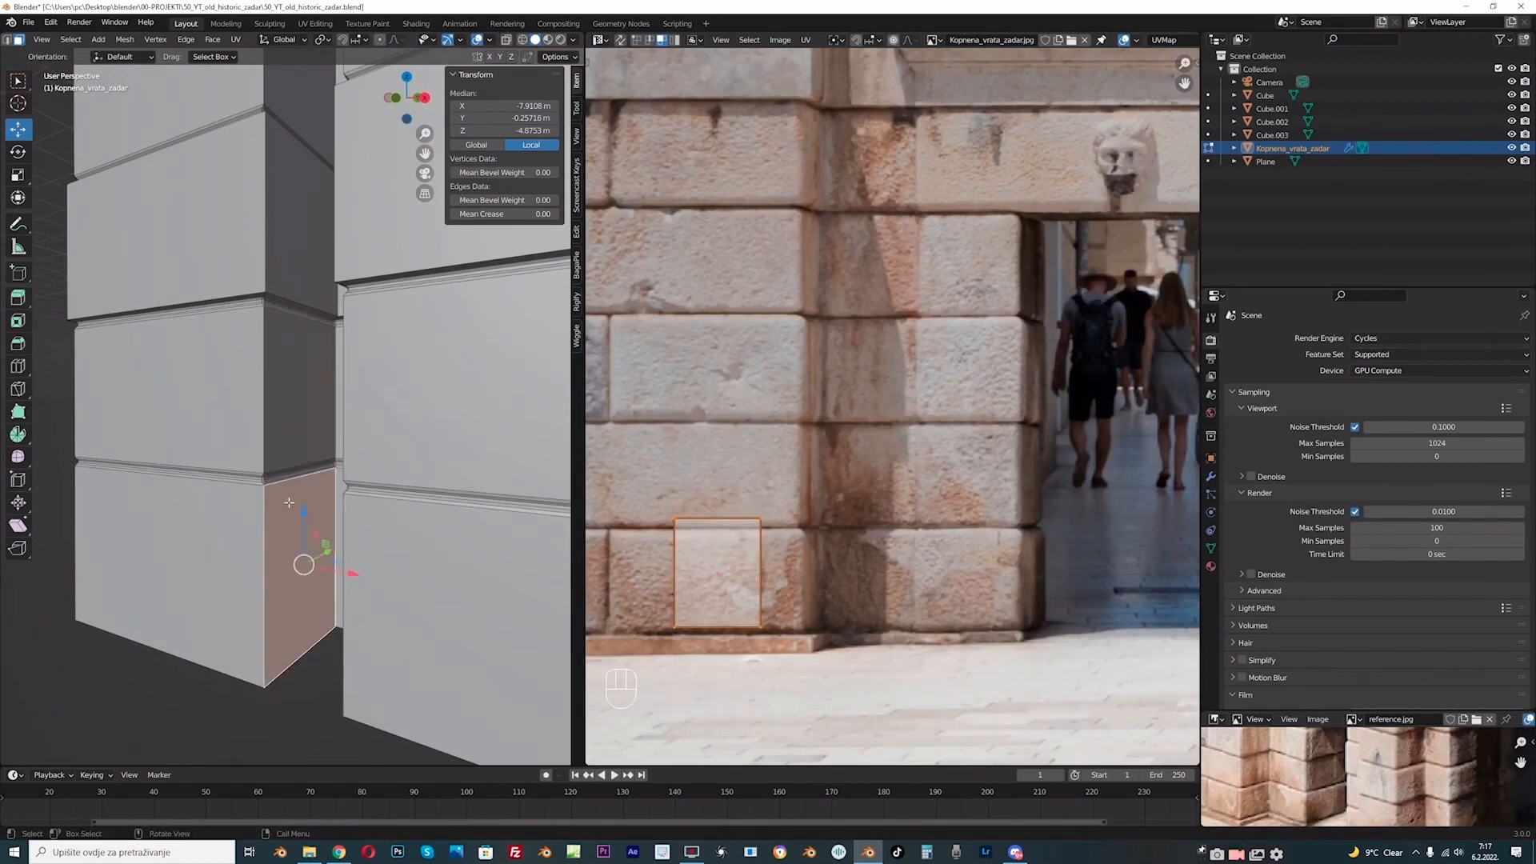
# - Select the bottom side face with its upper bevel faces, then shrink and move its UVs inside the photo's bottom stone
pyautogui.keyDown('ctrl'); pyautogui.click(277, 473); pyautogui.keyUp('ctrl')
pyautogui.scroll(-2, 788, 560)
pyautogui.press('a')
pyautogui.press('s')
pyautogui.click(783, 559)
pyautogui.press('g')
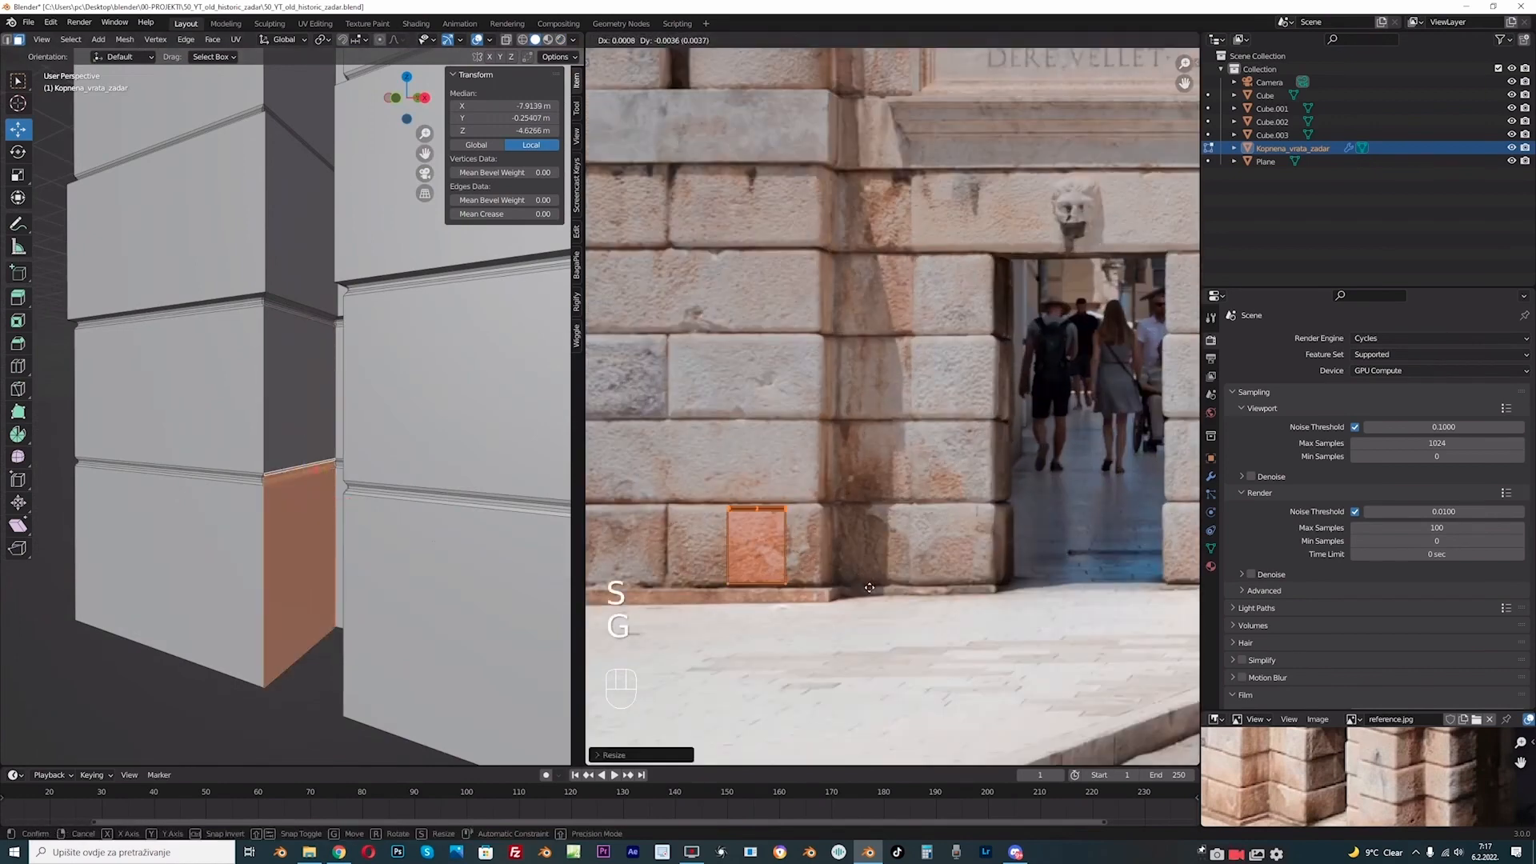
# - Select the second side face from the ground with its bevel faces and move its UVs inside the second-row stone
pyautogui.click(302, 376)
pyautogui.keyDown('ctrl'); pyautogui.click(301, 283); pyautogui.keyUp('ctrl')
pyautogui.press('a')
pyautogui.press('g')
pyautogui.moveTo(308, 376); pyautogui.dragTo(280, 464, button='middle')
# - Select the third side face with its upper bevel faces and scale its UVs down inside the third-row stone
pyautogui.click(274, 452)
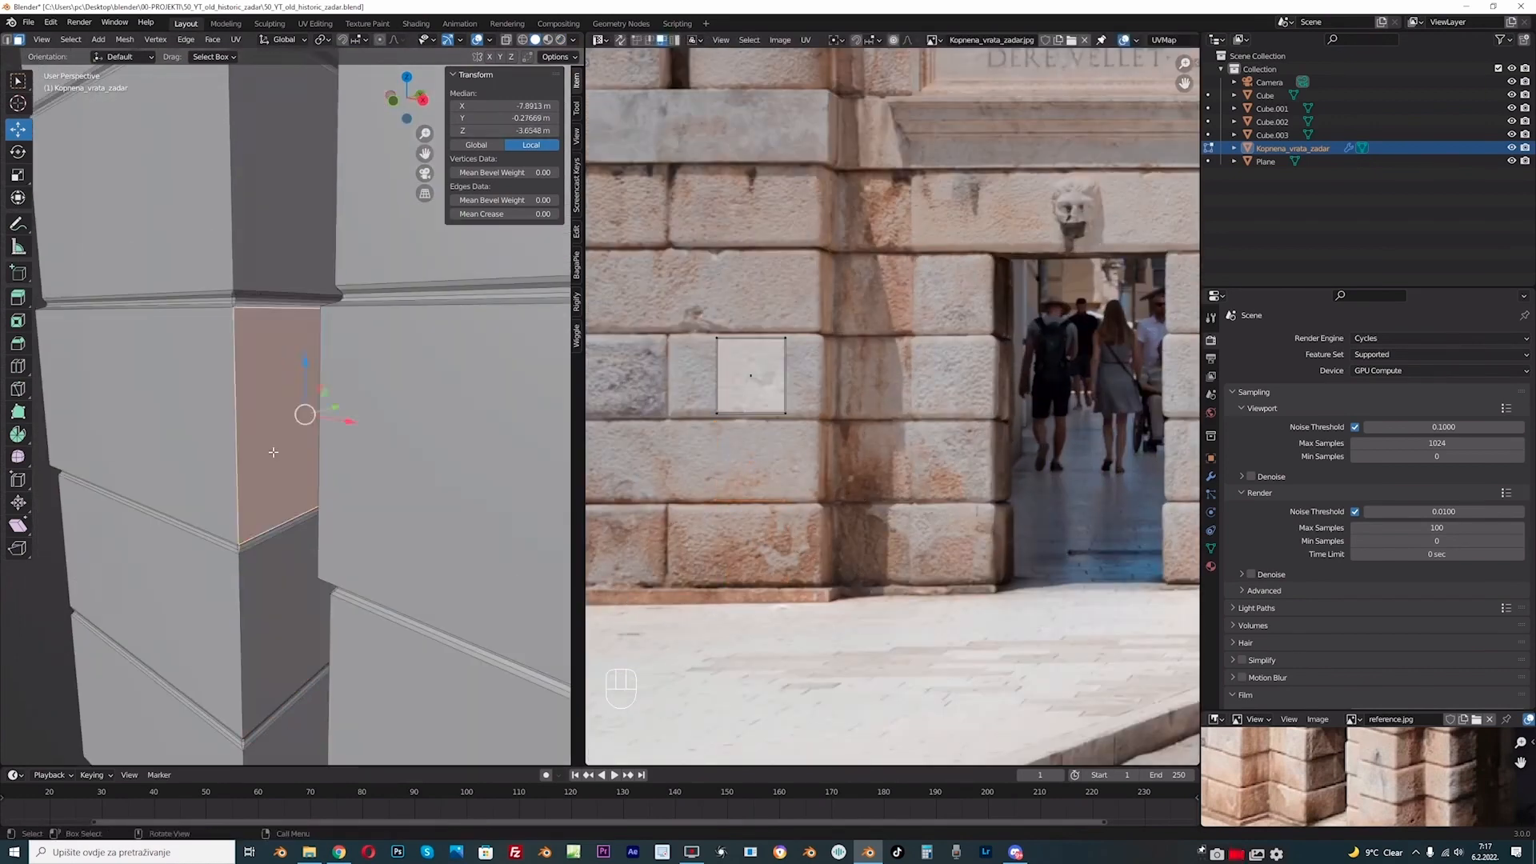
pyautogui.keyDown('ctrl'); pyautogui.click(288, 295); pyautogui.keyUp('ctrl')
pyautogui.press('a')
pyautogui.press('s')
pyautogui.click(776, 412)
# - Select the fourth side face with its upper bevel faces and fit its UVs inside the fourth-row stone
pyautogui.click(278, 228)
pyautogui.keyDown('shift'); pyautogui.moveTo(278, 228); pyautogui.dragTo(276, 384, button='middle'); pyautogui.keyUp('shift')
pyautogui.keyDown('ctrl'); pyautogui.click(273, 303); pyautogui.keyUp('ctrl')
pyautogui.press('a')
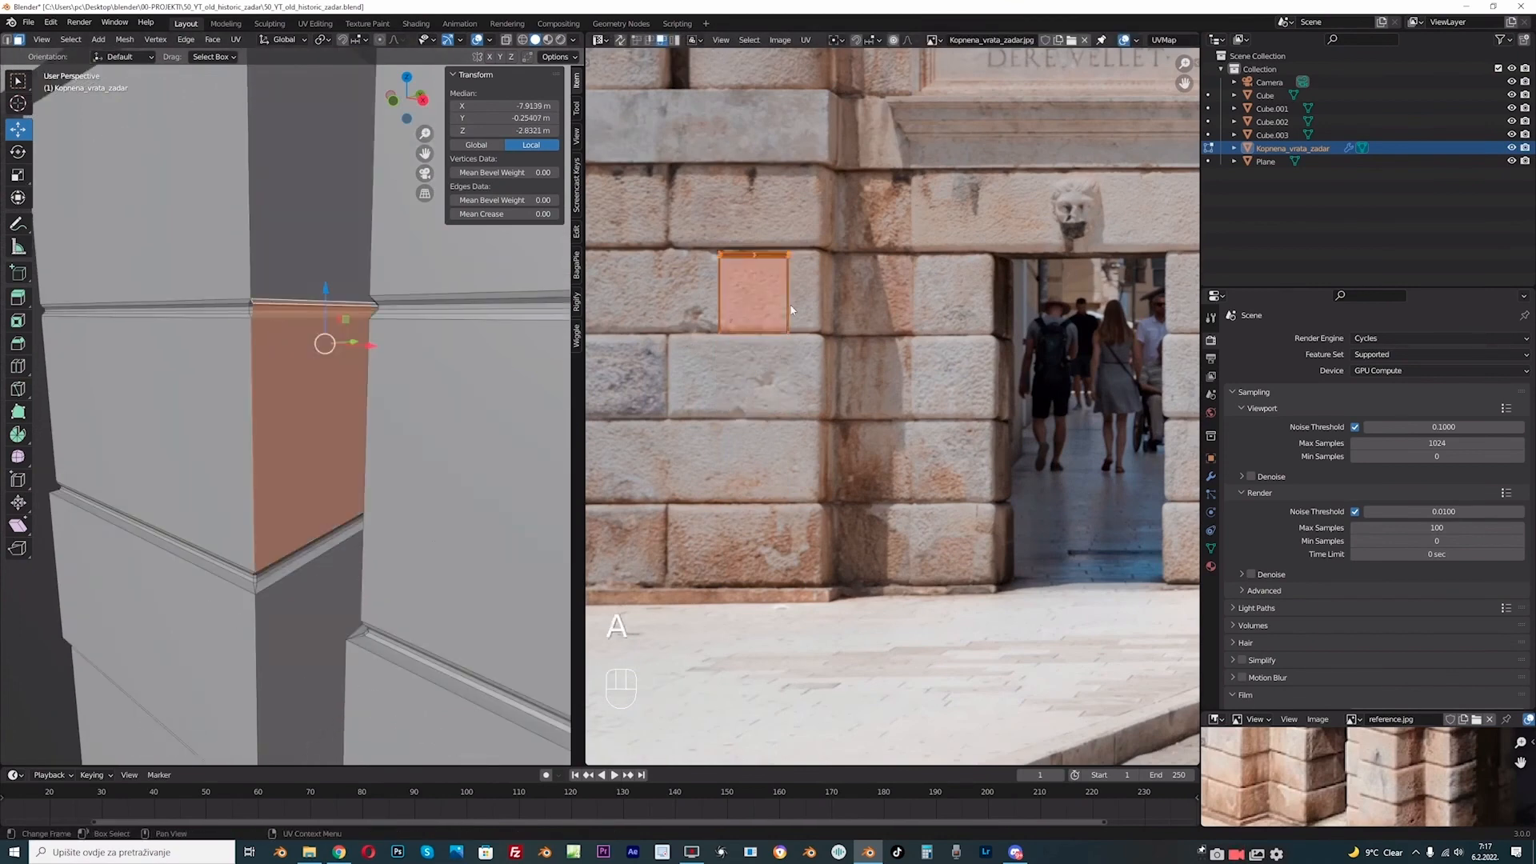
pyautogui.press('g')
pyautogui.press('s')
pyautogui.click(802, 301)
# - Select the topmost side face below the ledge, then scale and move its UVs inside the fifth-row stone
pyautogui.click(296, 272)
pyautogui.scroll(-2, 296, 271)
pyautogui.press('a')
pyautogui.press('a')
pyautogui.scroll(1, 832, 227)
pyautogui.moveTo(832, 227); pyautogui.dragTo(864, 387, button='middle')
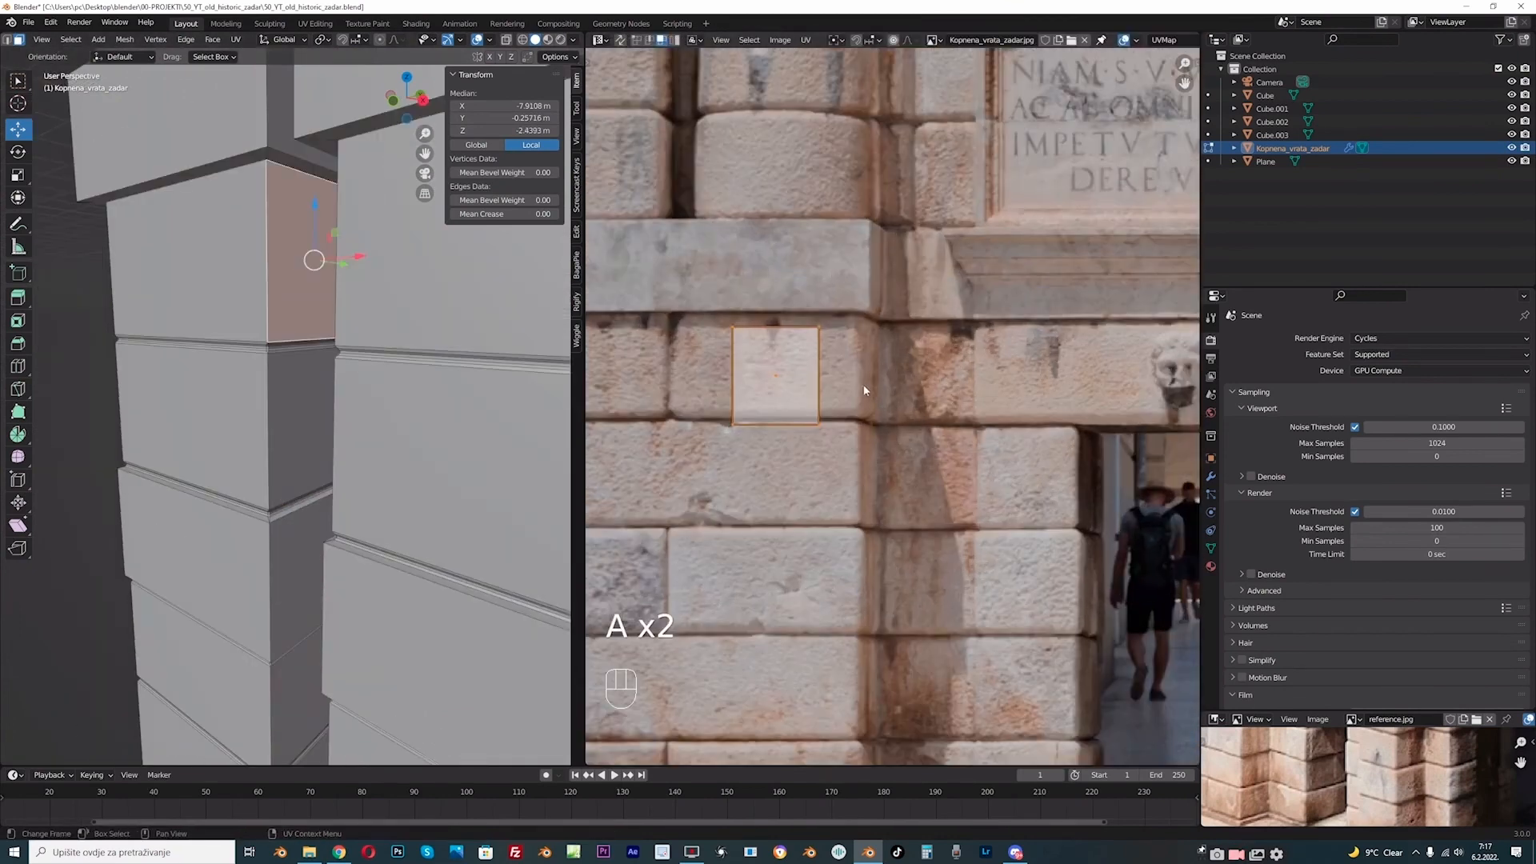
pyautogui.press('s')
pyautogui.press('g')
pyautogui.press('s')
pyautogui.scroll(-4, 384, 256)
# - Set the viewport to solid shading and view the gate from the front
pyautogui.moveTo(368, 240); pyautogui.dragTo(340, 268, button='middle')
pyautogui.click(535, 40)
pyautogui.press('KP_1')
pyautogui.scroll(2, 416, 640)
# - Select the bottom front face of the pier block right of the gap together with its upper bevel faces
pyautogui.click(436, 708)
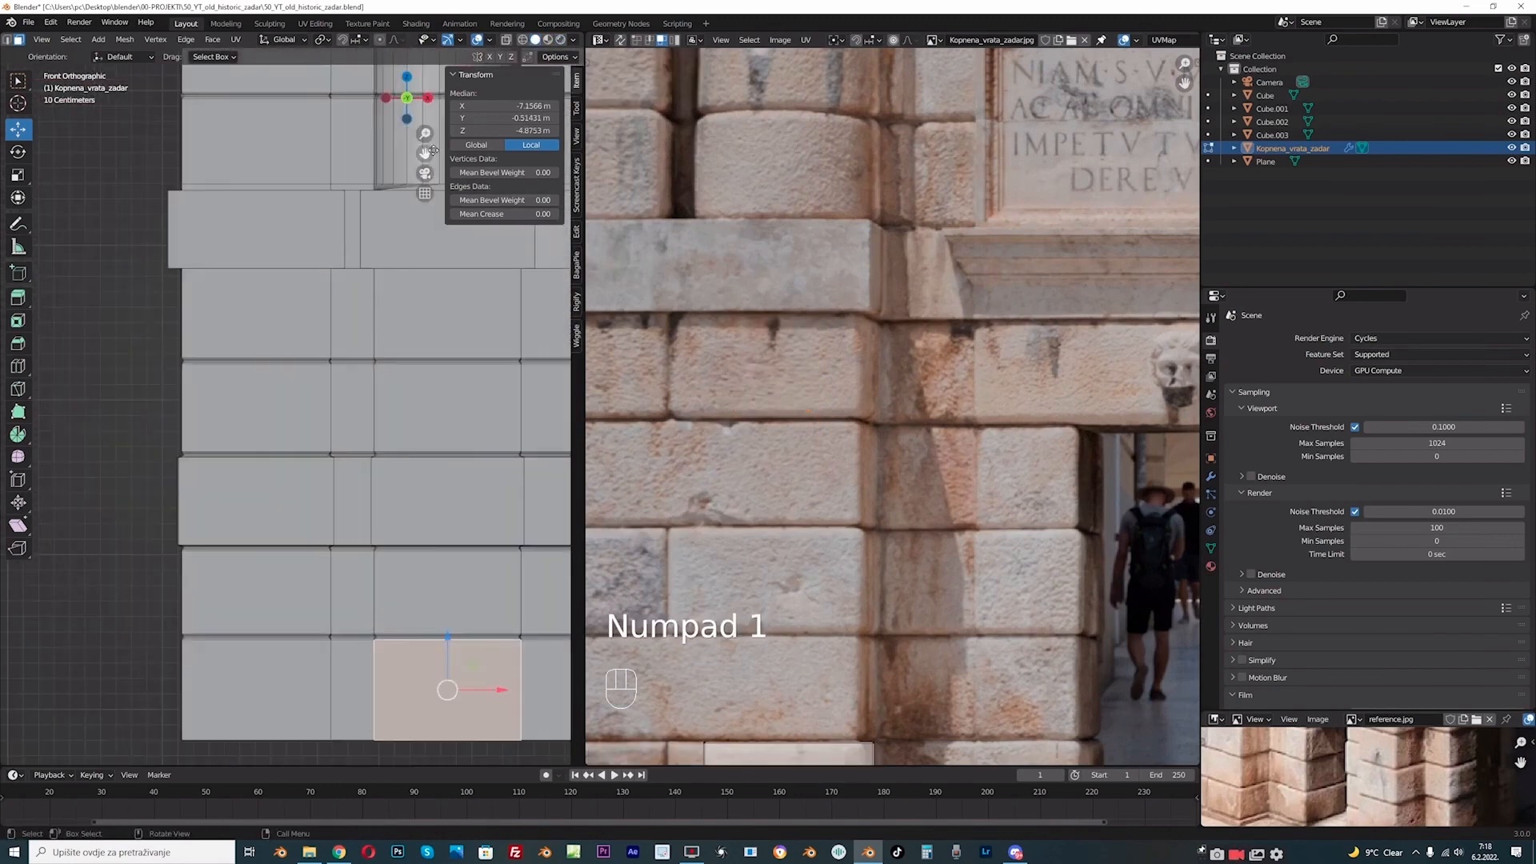
pyautogui.scroll(2, 430, 720)
pyautogui.keyDown('shift'); pyautogui.moveTo(428, 731); pyautogui.dragTo(328, 565, button='middle'); pyautogui.keyUp('shift')
pyautogui.keyDown('shift'); pyautogui.click(329, 565); pyautogui.keyUp('shift')
pyautogui.scroll(2, 329, 564)
pyautogui.scroll(-4, 272, 624)
pyautogui.click(292, 612)
pyautogui.scroll(3, 280, 632)
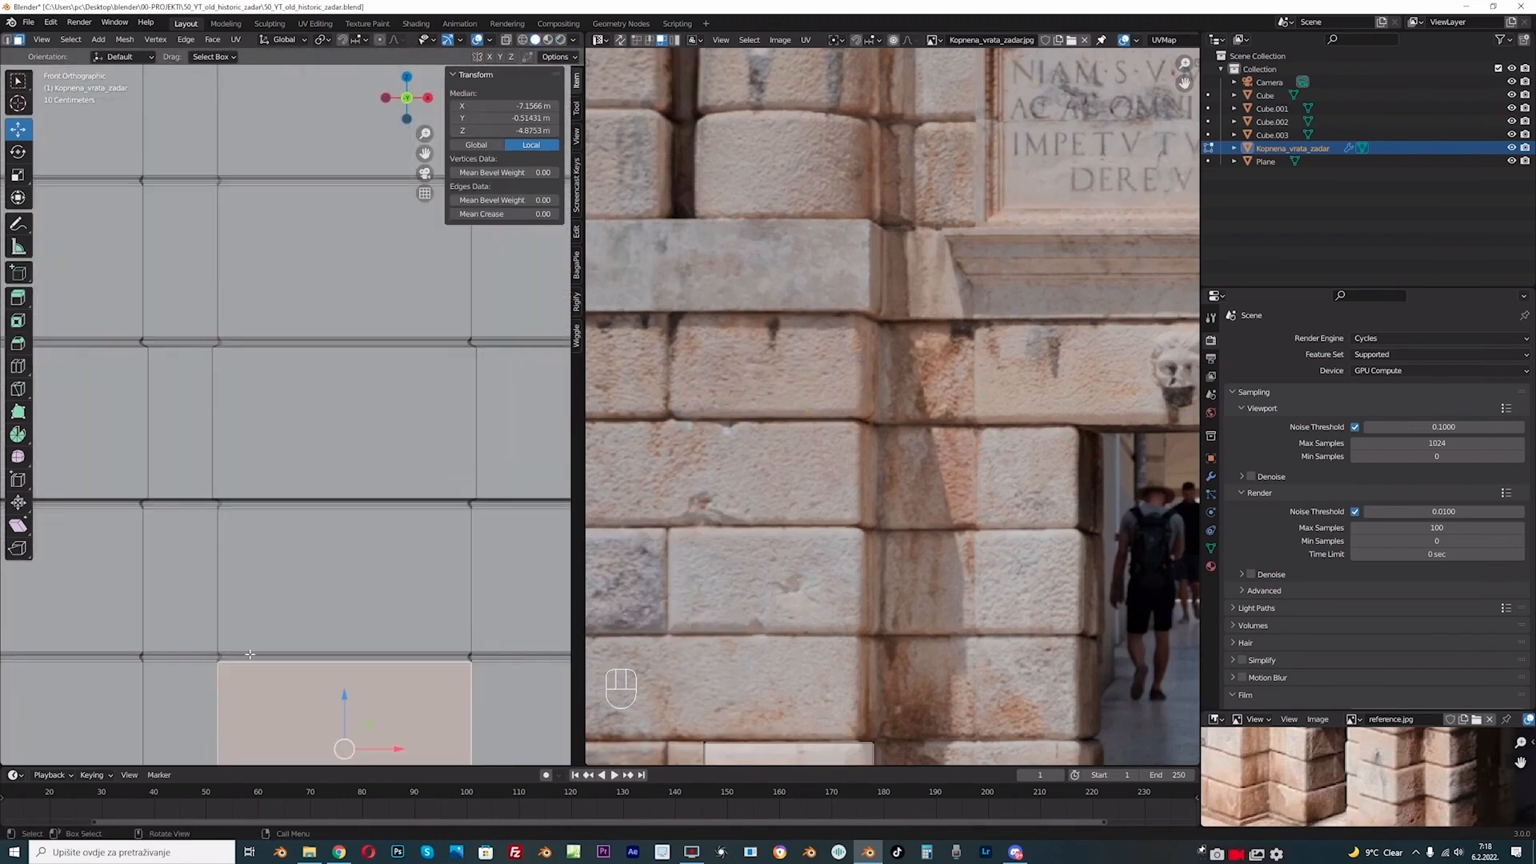
pyautogui.scroll(-2, 288, 624)
pyautogui.press('a')
pyautogui.click(295, 619)
pyautogui.keyDown('ctrl'); pyautogui.click(300, 578); pyautogui.keyUp('ctrl')
# - Scale down the bottom front face's UVs and move them inside the photo's bottom stone, clear of its edges
pyautogui.moveTo(859, 741); pyautogui.dragTo(882, 482, button='middle')
pyautogui.press('a')
pyautogui.press('s')
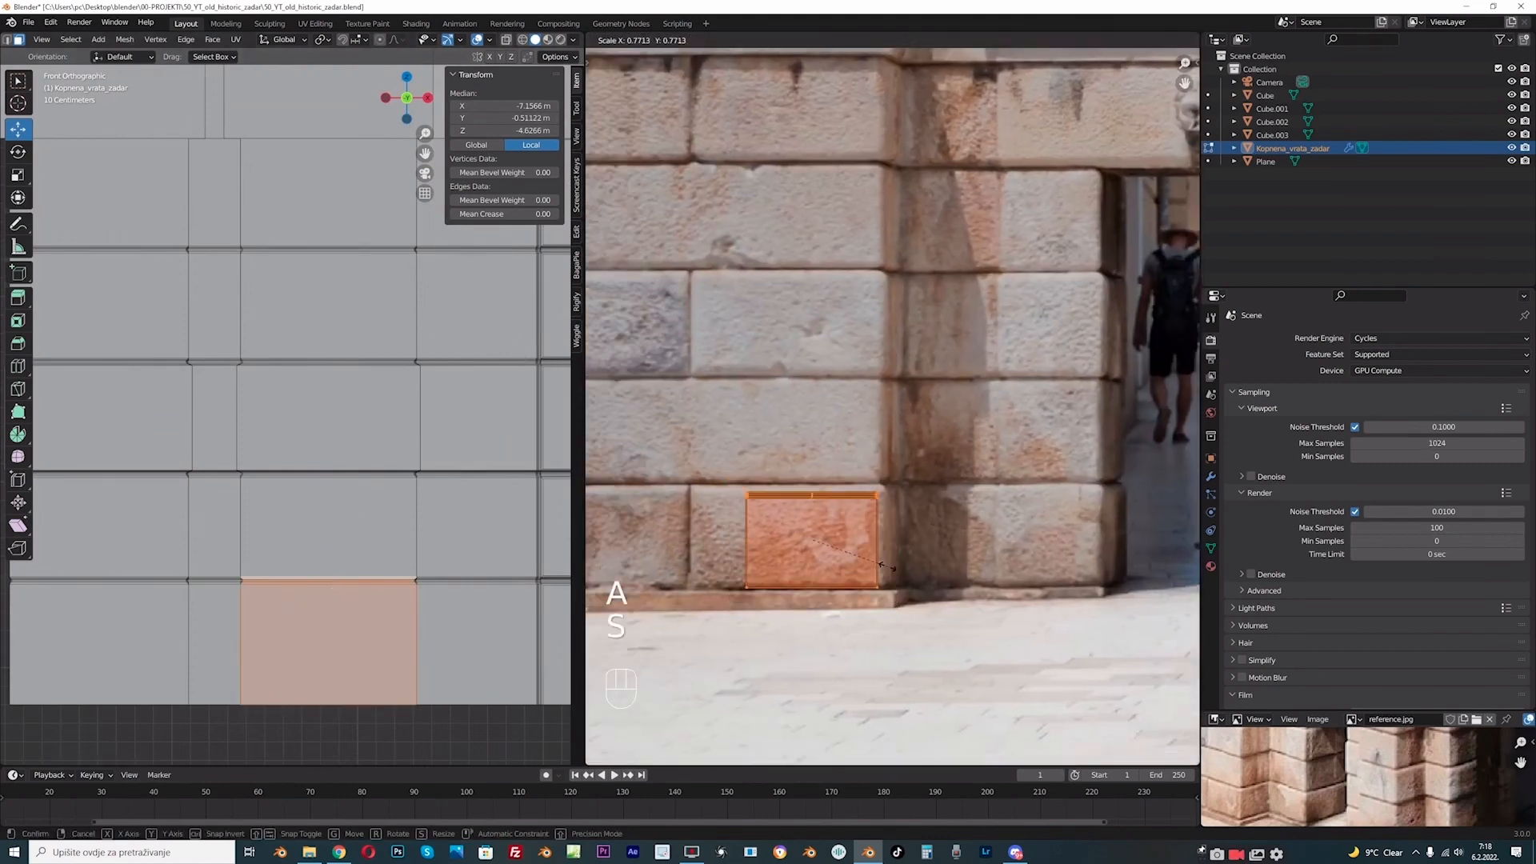
pyautogui.click(867, 497)
pyautogui.press('g')
pyautogui.click(857, 489)
# - Select the second front face from the ground with its bevel faces and fit its UVs inside the second-row stone
pyautogui.click(308, 548)
pyautogui.scroll(4, 314, 562)
pyautogui.keyDown('ctrl'); pyautogui.click(359, 380); pyautogui.keyUp('ctrl')
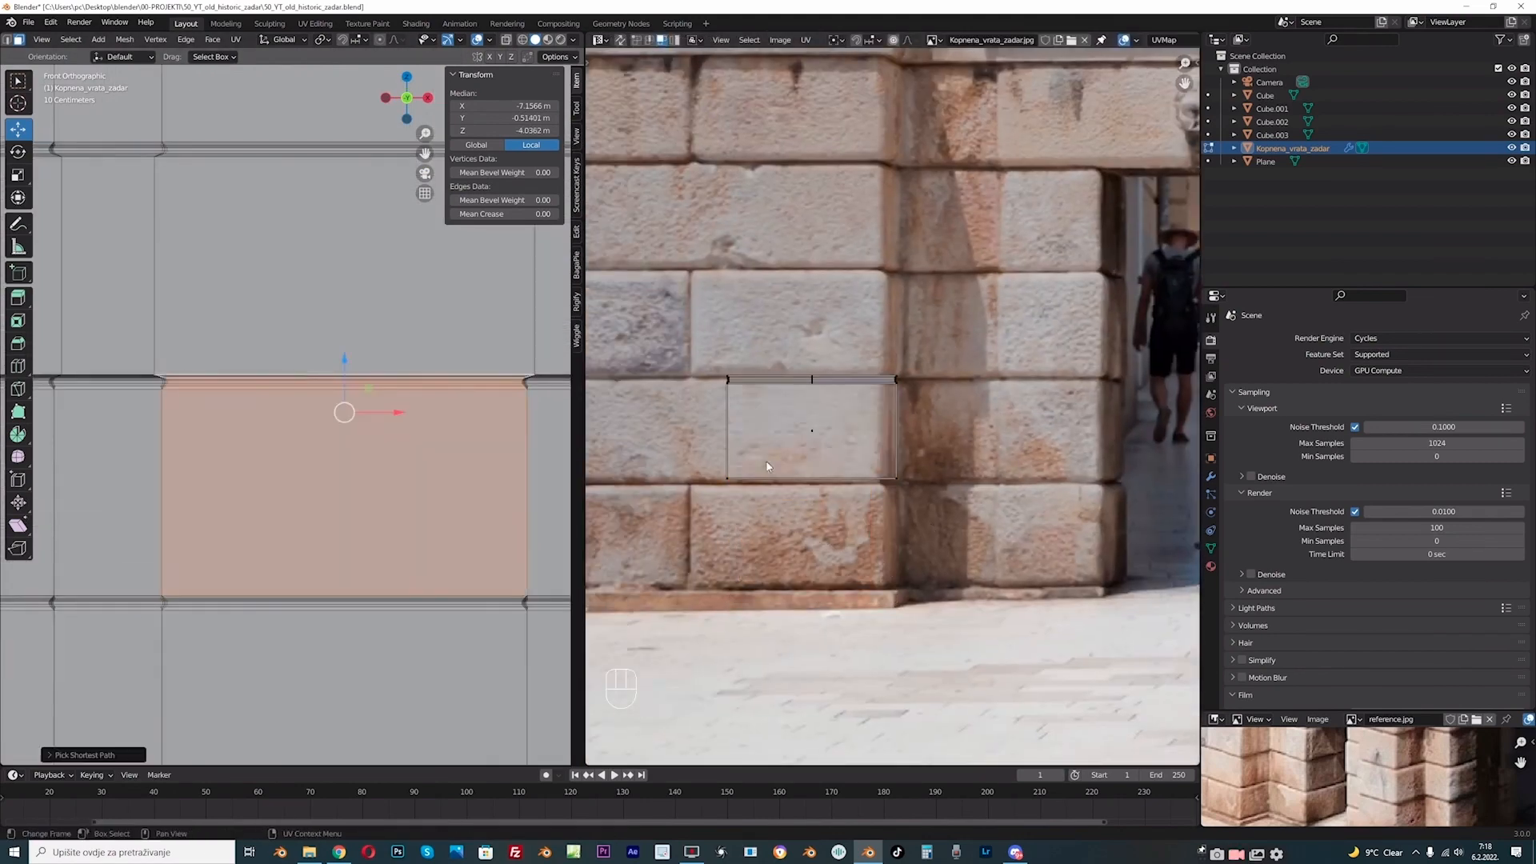
pyautogui.scroll(1, 885, 416)
pyautogui.press('a')
pyautogui.press('s')
pyautogui.click(879, 446)
pyautogui.press('g')
pyautogui.click(862, 446)
# - Select the third front face with its upper bevel faces, then scale and move its UVs inside the third-row stone
pyautogui.click(360, 280)
pyautogui.keyDown('shift'); pyautogui.moveTo(320, 184); pyautogui.dragTo(356, 352, button='middle'); pyautogui.keyUp('shift')
pyautogui.keyDown('ctrl'); pyautogui.click(300, 362); pyautogui.keyUp('ctrl')
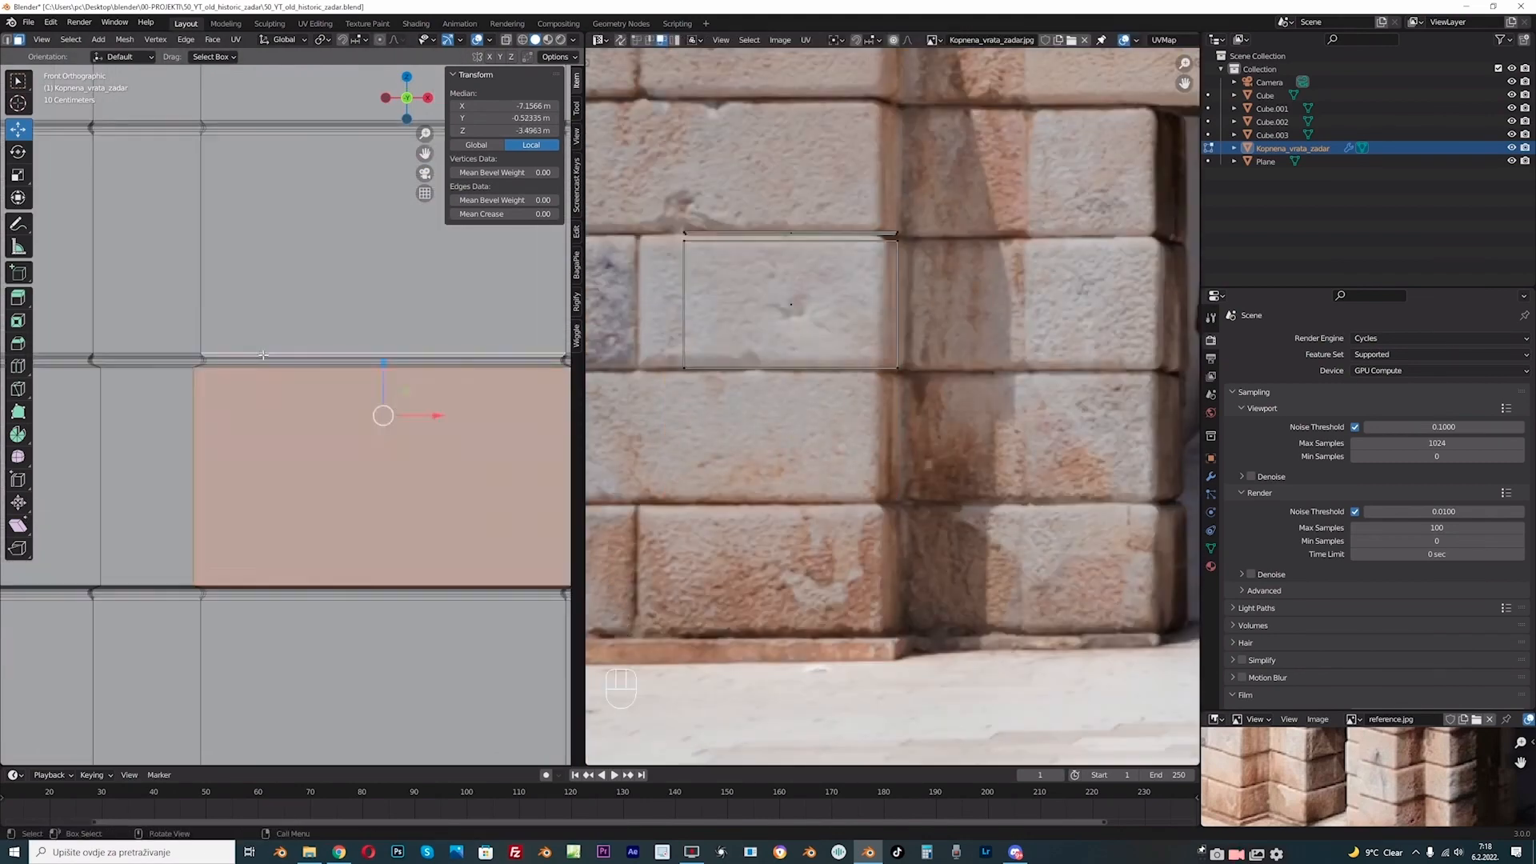
pyautogui.keyDown('ctrl'); pyautogui.click(285, 359); pyautogui.keyUp('ctrl')
pyautogui.press('a')
pyautogui.press('s')
pyautogui.click(878, 332)
pyautogui.press('g')
pyautogui.click(869, 333)
pyautogui.press('s')
pyautogui.click(864, 336)
# - Select the fourth front face with its upper bevel faces and fit its UVs inside the fourth-row stone
pyautogui.click(308, 240)
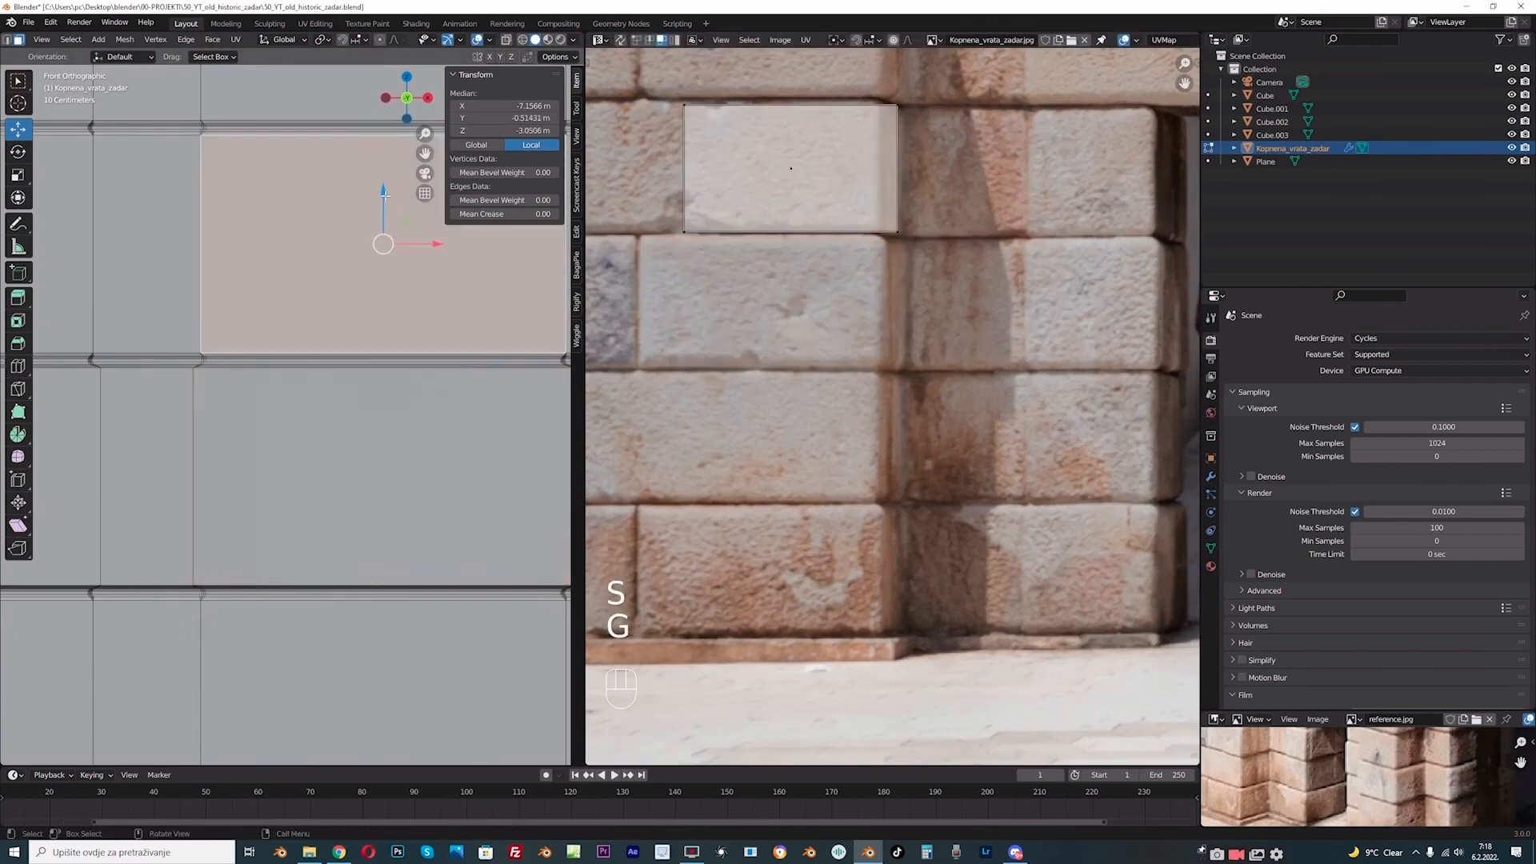
pyautogui.keyDown('shift'); pyautogui.moveTo(268, 128); pyautogui.dragTo(217, 366, button='middle'); pyautogui.keyUp('shift')
pyautogui.keyDown('ctrl'); pyautogui.click(217, 358); pyautogui.keyUp('ctrl')
pyautogui.moveTo(816, 232); pyautogui.dragTo(785, 387, button='middle')
pyautogui.scroll(1, 785, 387)
pyautogui.press('a')
pyautogui.press('s')
pyautogui.click(779, 376)
pyautogui.press('g')
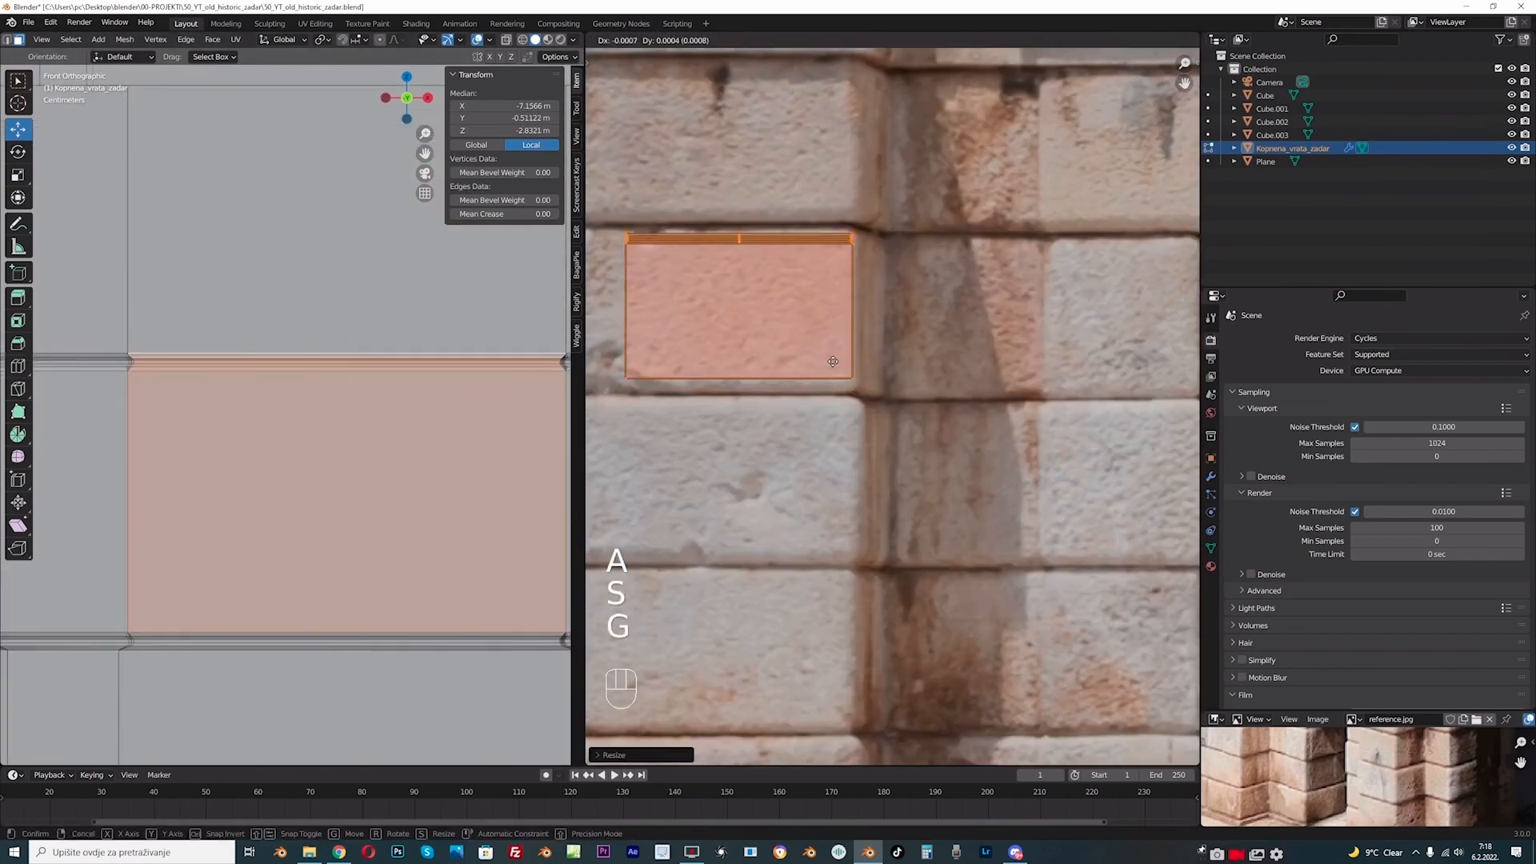
pyautogui.click(773, 377)
# - Select the topmost front face below the ledge, then scale and move its UVs inside the fifth-row stone
pyautogui.keyDown('shift'); pyautogui.moveTo(287, 367); pyautogui.dragTo(290, 461, button='middle'); pyautogui.keyUp('shift')
pyautogui.click(336, 360)
pyautogui.scroll(-2, 864, 320)
pyautogui.moveTo(856, 248); pyautogui.dragTo(848, 316, button='middle')
pyautogui.press('a')
pyautogui.press('s')
pyautogui.click(837, 319)
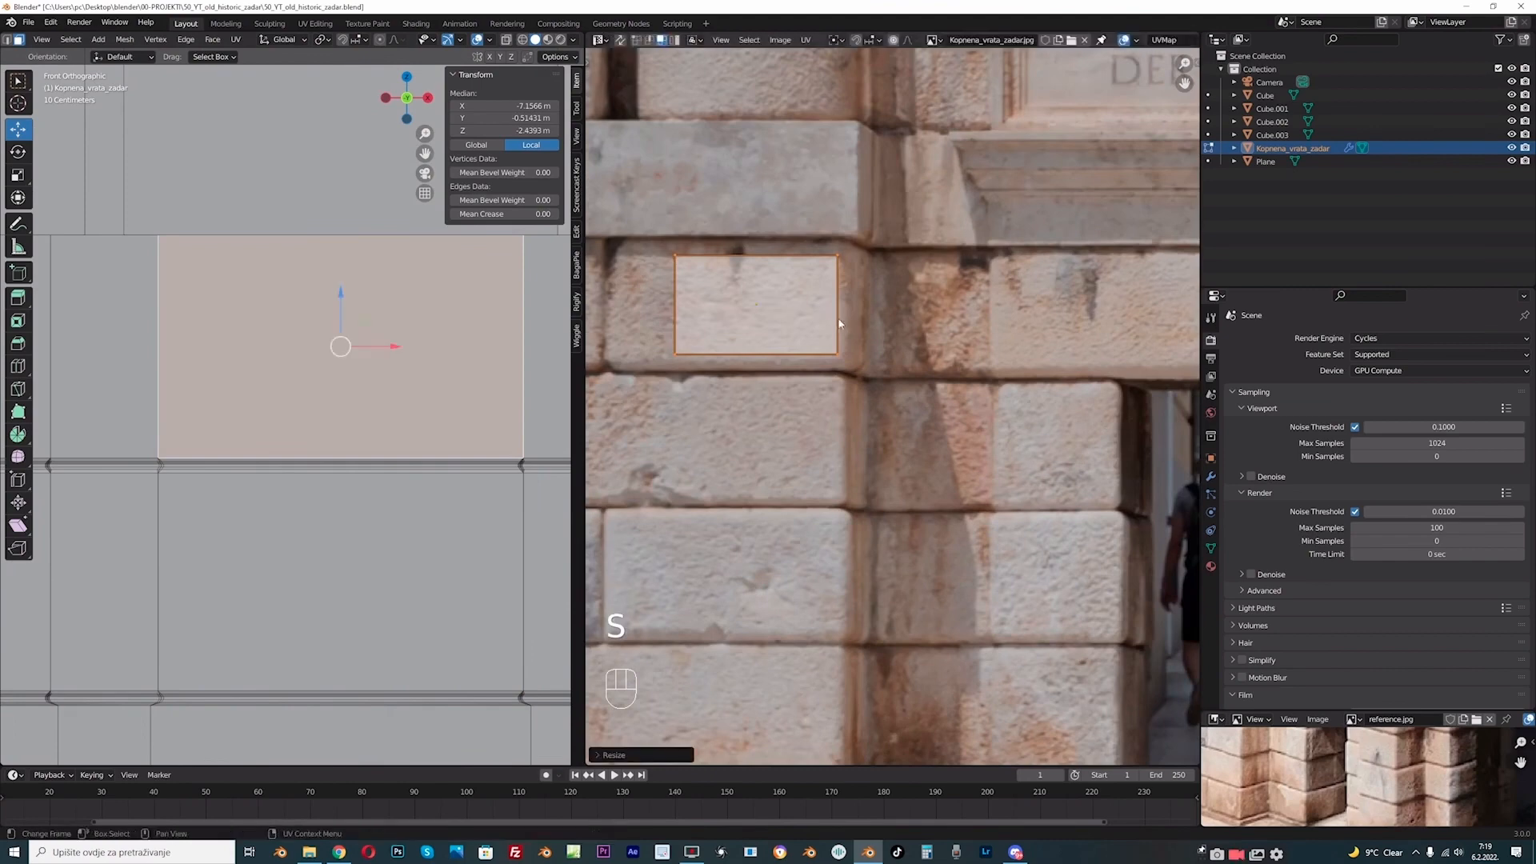
pyautogui.press('g')
pyautogui.click(831, 319)
# - Switch the viewport to rendered shading and compare the retextured pier stones with the gate photo
pyautogui.scroll(-4, 459, 338)
pyautogui.click(560, 40)
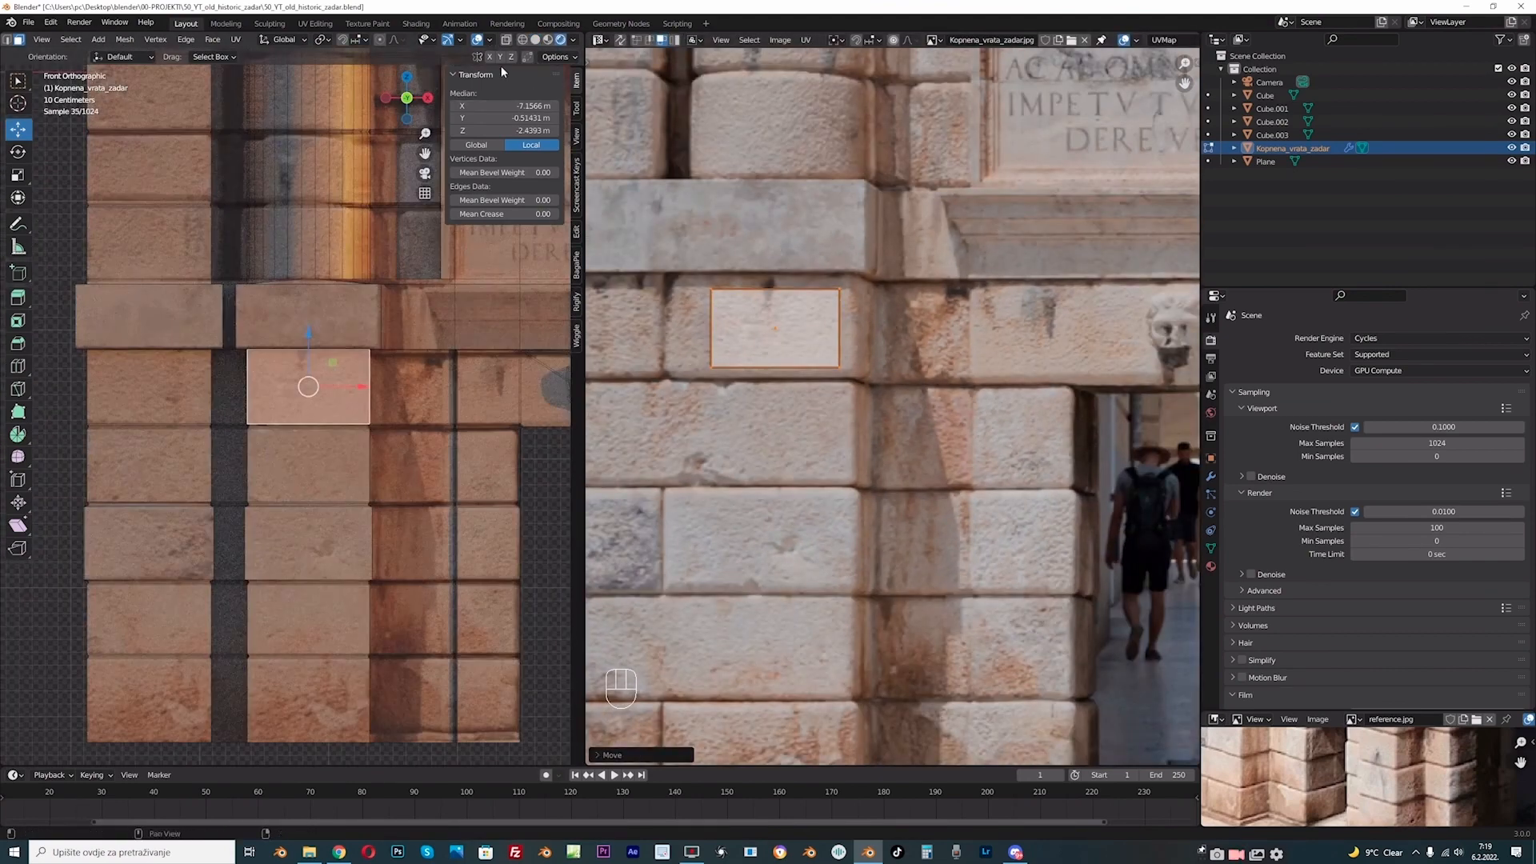
pyautogui.scroll(-2, 898, 414)
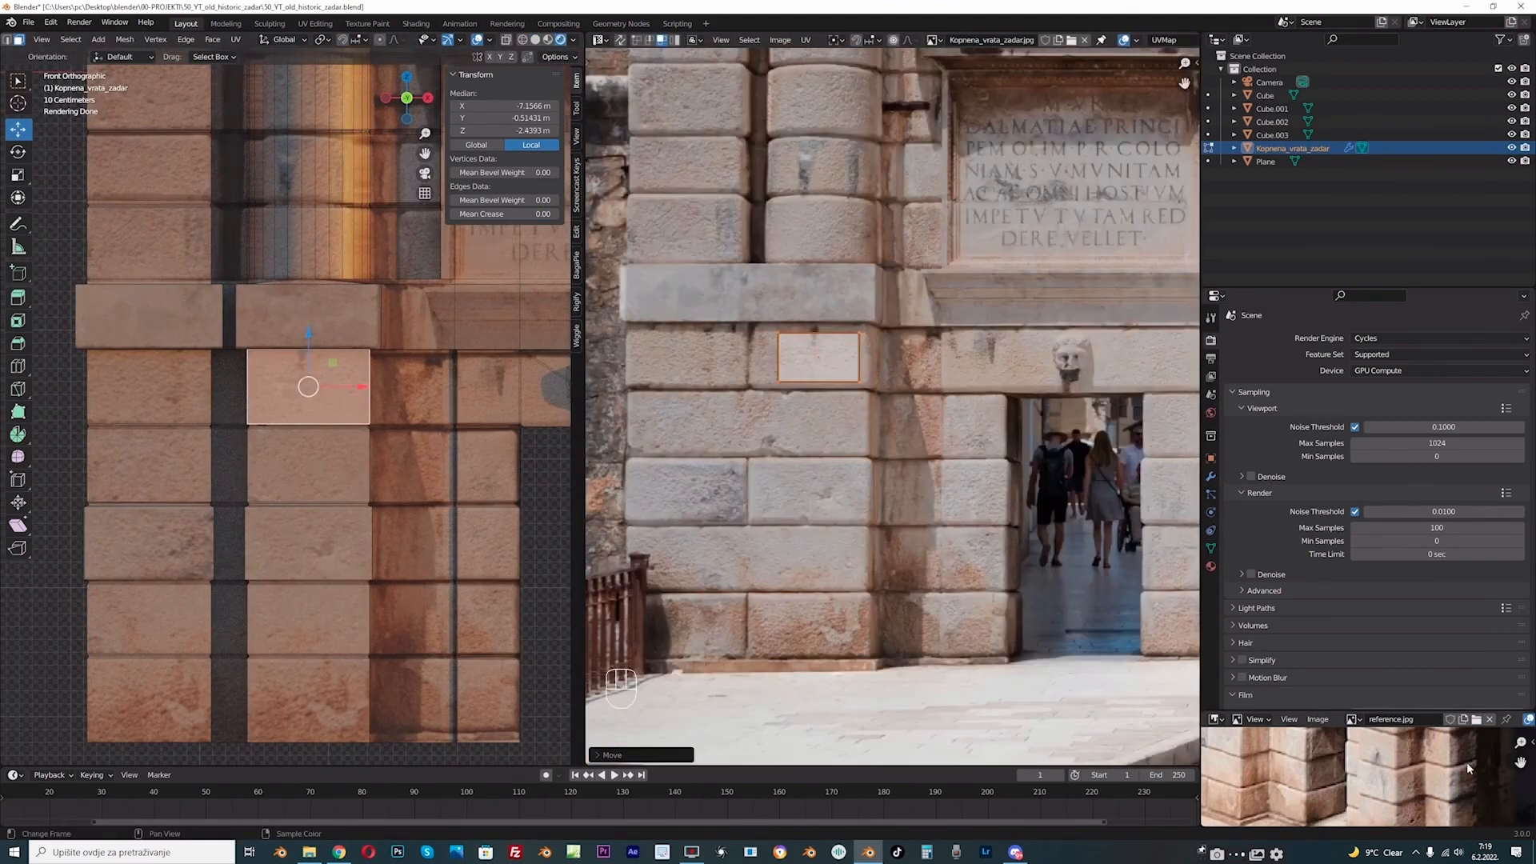
pyautogui.scroll(1, 438, 454)
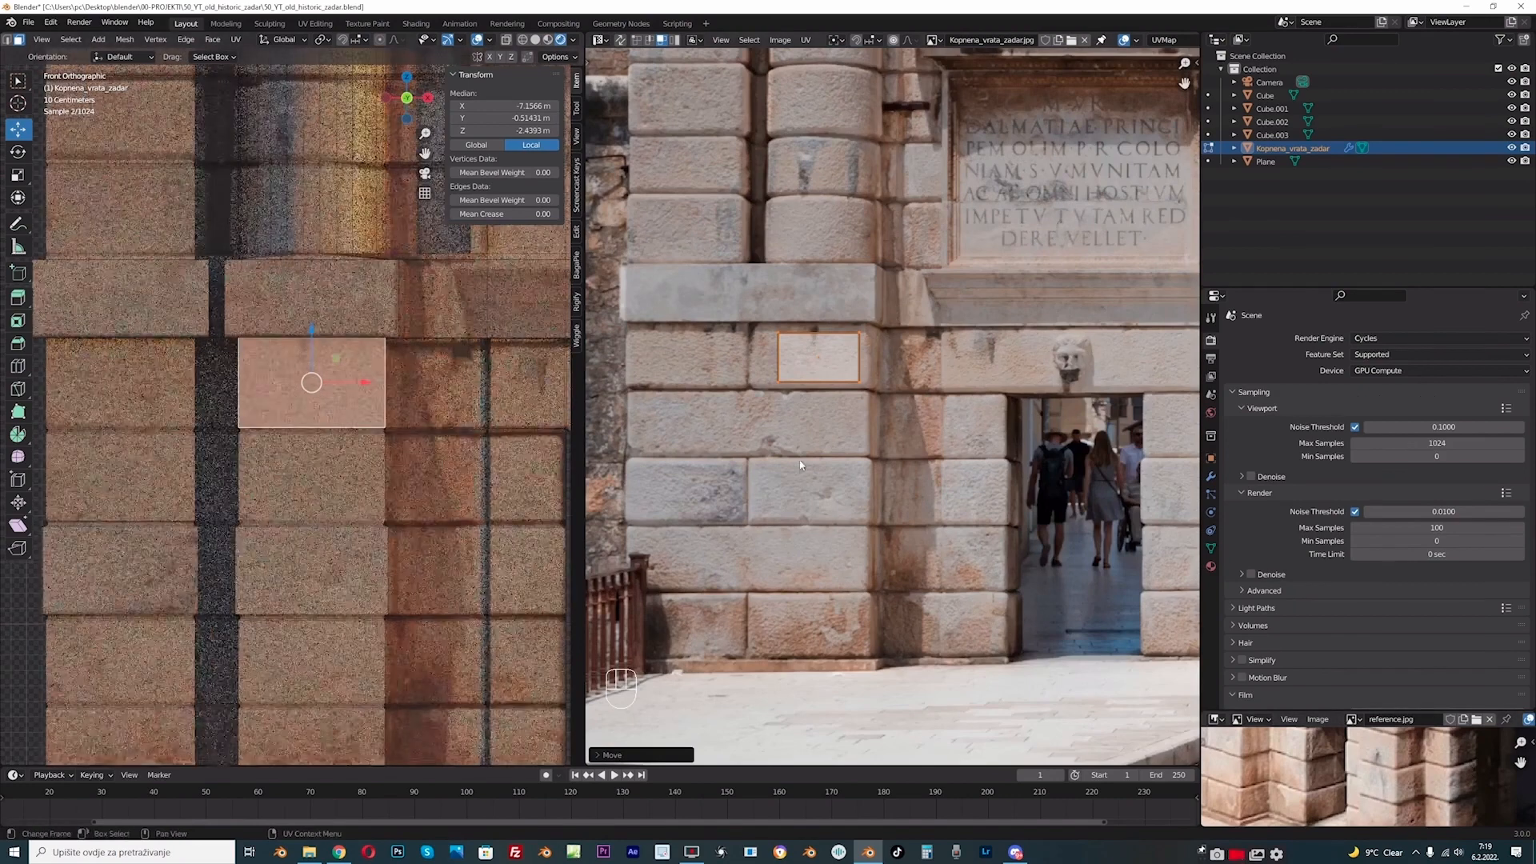
pyautogui.scroll(1, 940, 624)
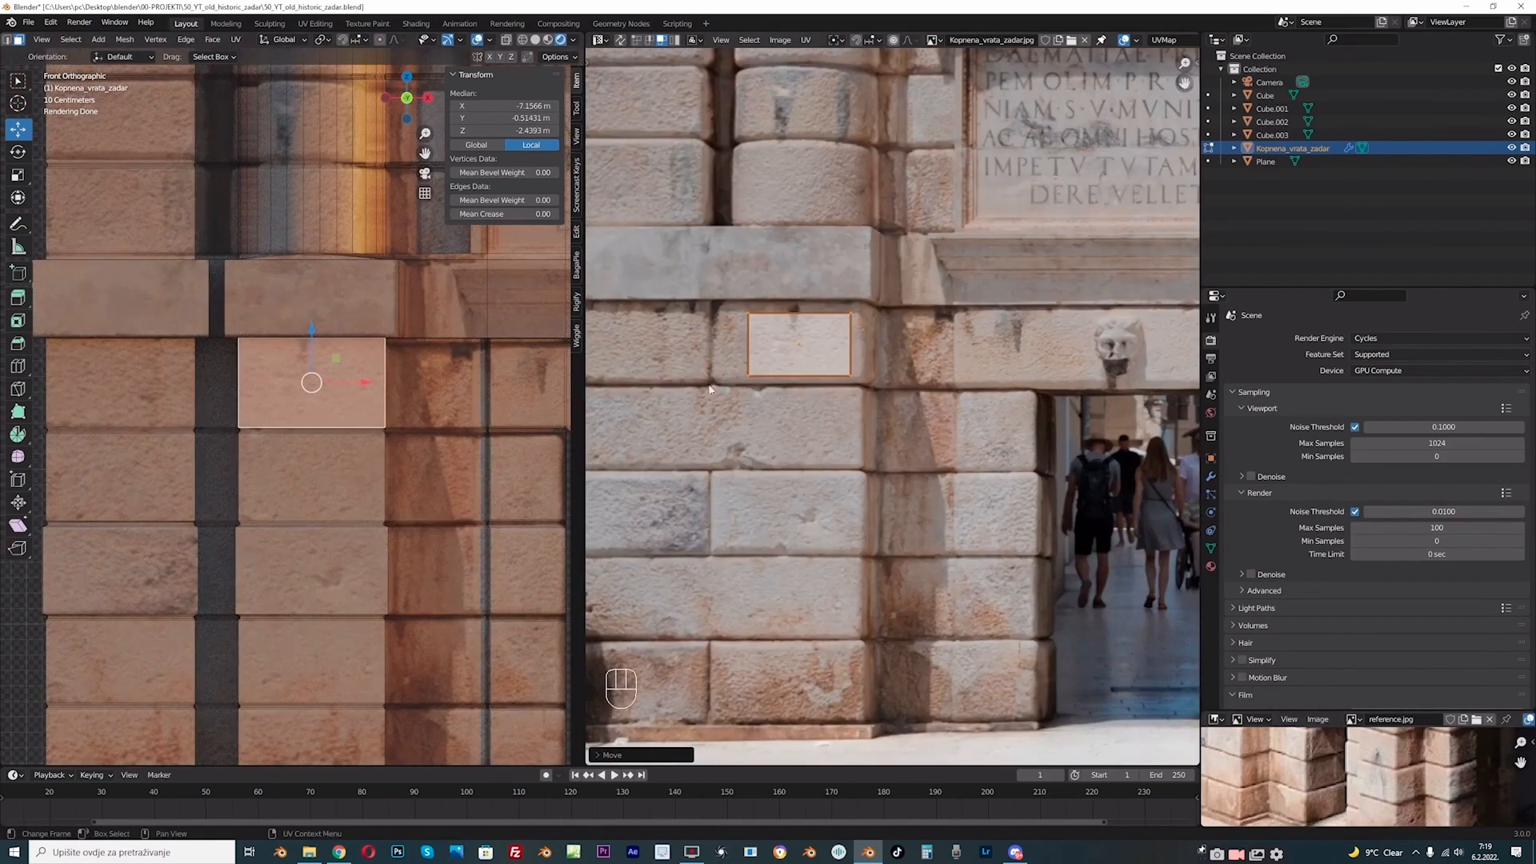
pyautogui.scroll(-1, 941, 401)
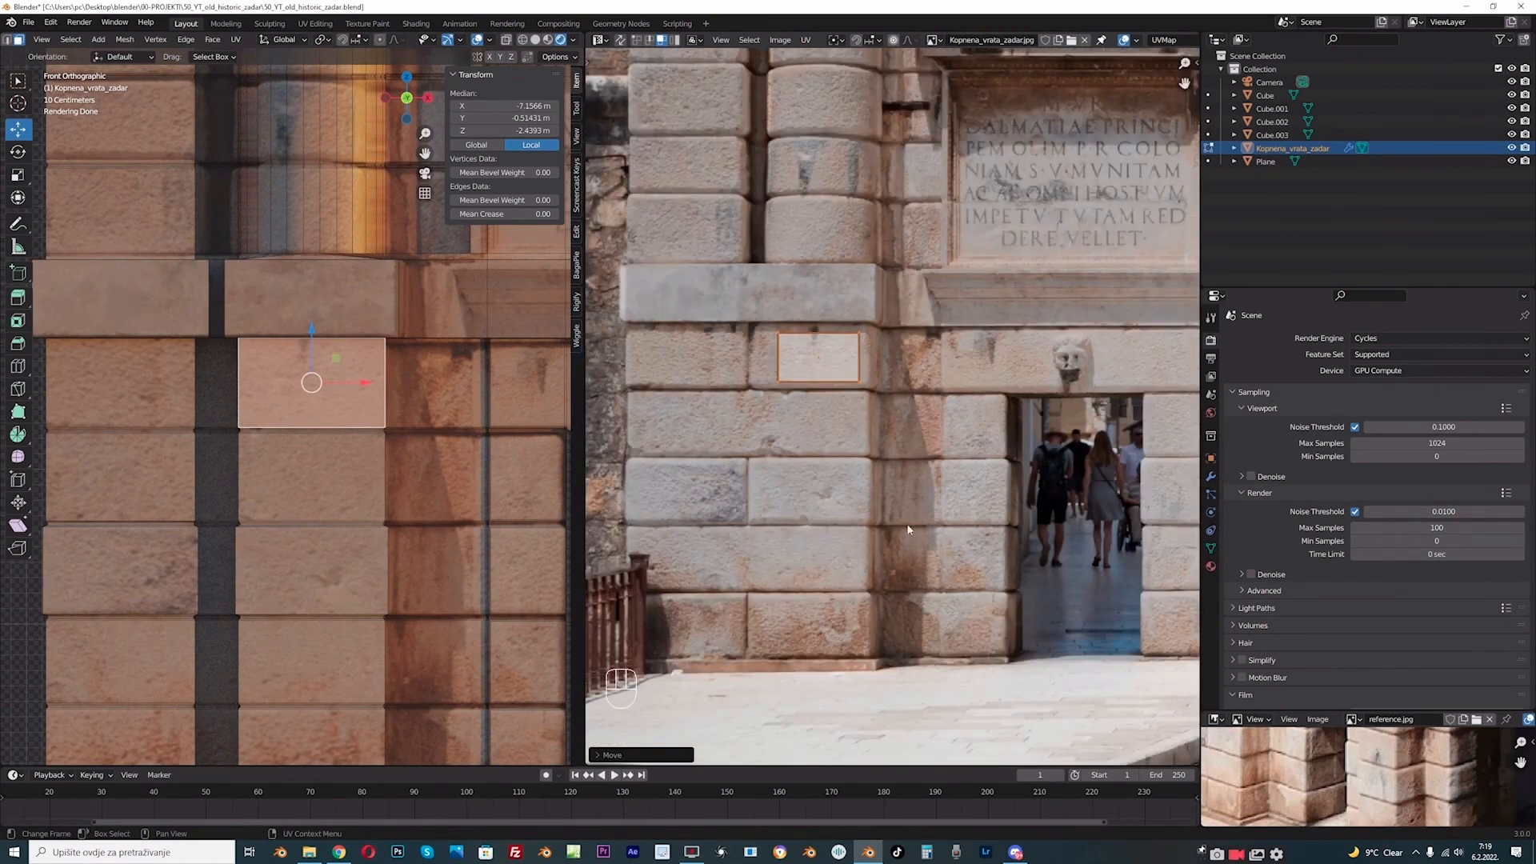
# - Select the bottom recessed face beside the pier with its bevel face and move its scaled UVs onto the pier's bottom stone
pyautogui.keyDown('shift'); pyautogui.moveTo(432, 488); pyautogui.dragTo(390, 260, button='middle'); pyautogui.keyUp('shift')
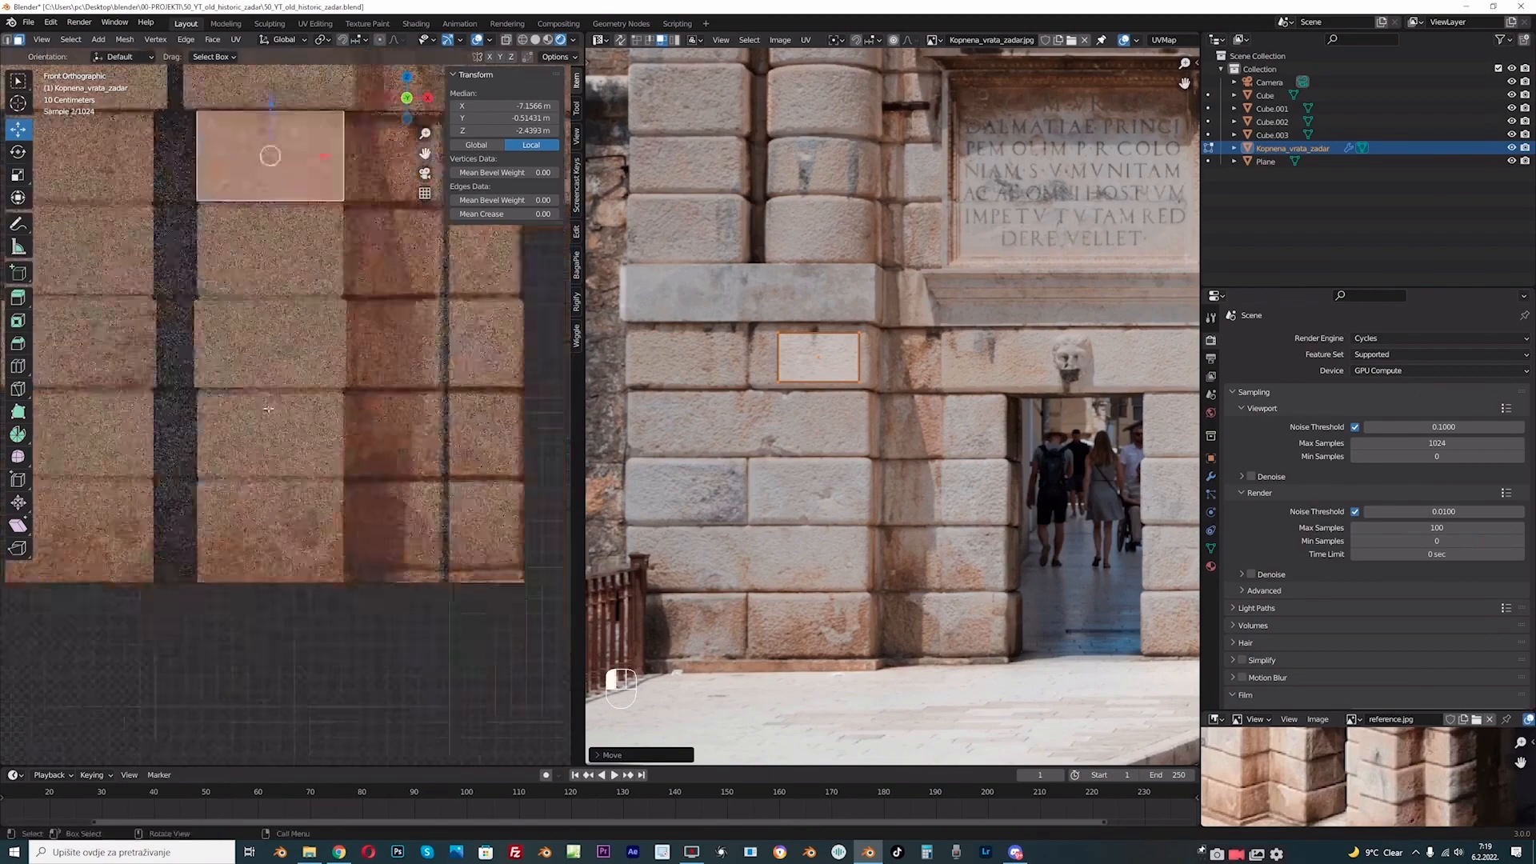
pyautogui.scroll(2, 432, 480)
pyautogui.click(438, 580)
pyautogui.keyDown('shift'); pyautogui.click(439, 509); pyautogui.keyUp('shift')
pyautogui.press('a')
pyautogui.scroll(1, 956, 631)
pyautogui.press('s')
pyautogui.press('g')
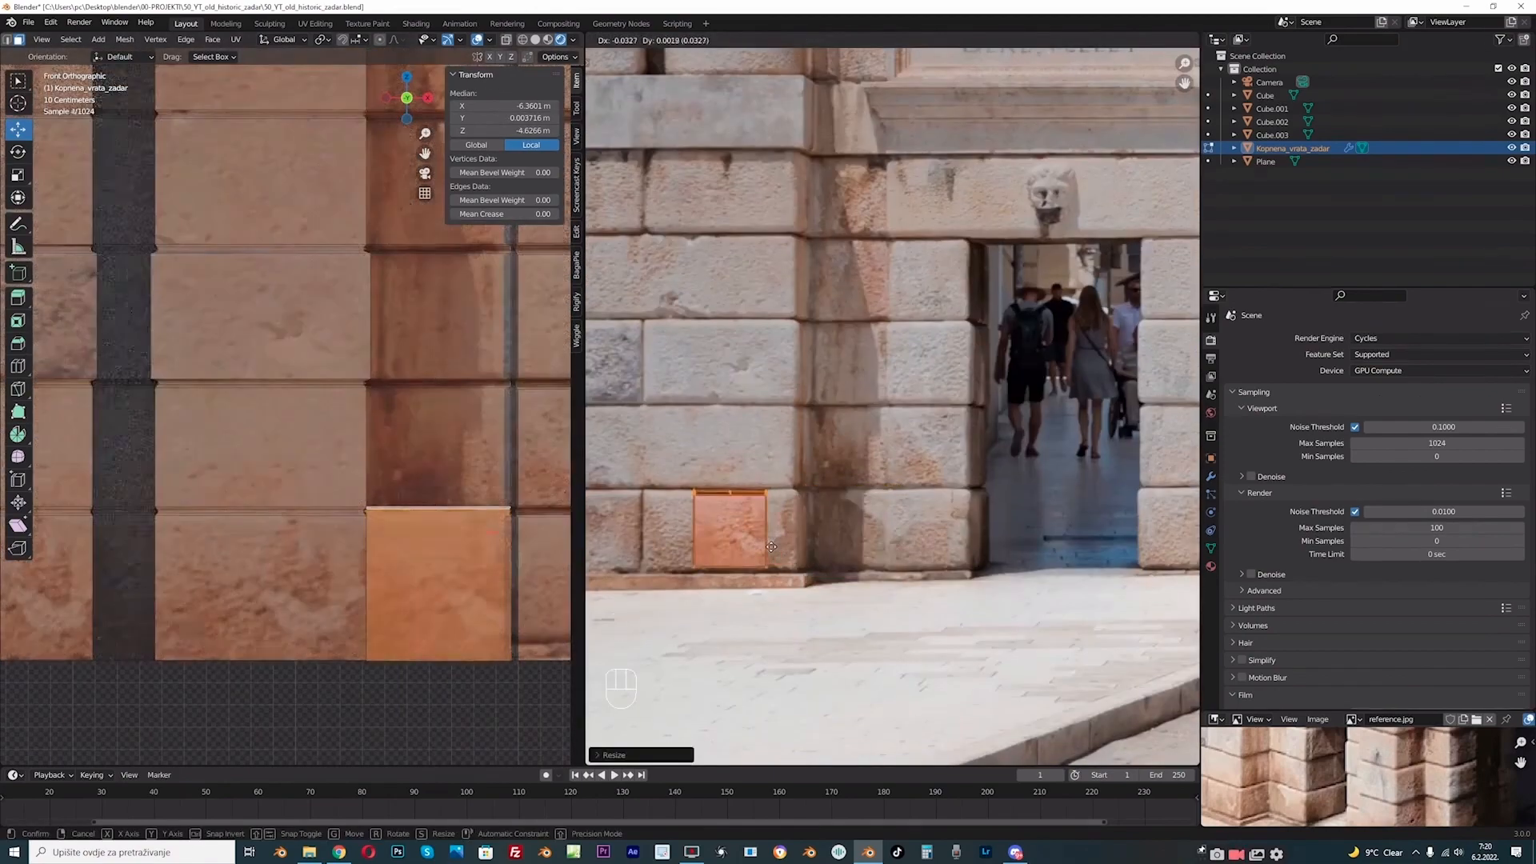
pyautogui.click(758, 543)
# - Select the second recessed face with its bevel face and move its scaled UVs onto the pier's second-row stone
pyautogui.scroll(1, 448, 456)
pyautogui.click(467, 448)
pyautogui.keyDown('shift'); pyautogui.click(467, 375); pyautogui.keyUp('shift')
pyautogui.press('a')
pyautogui.press('s')
pyautogui.click(935, 464)
pyautogui.press('g')
pyautogui.click(783, 463)
# - Select the third recessed face with its bevel face and place its scaled UVs on the grey third-row stone
pyautogui.click(432, 436)
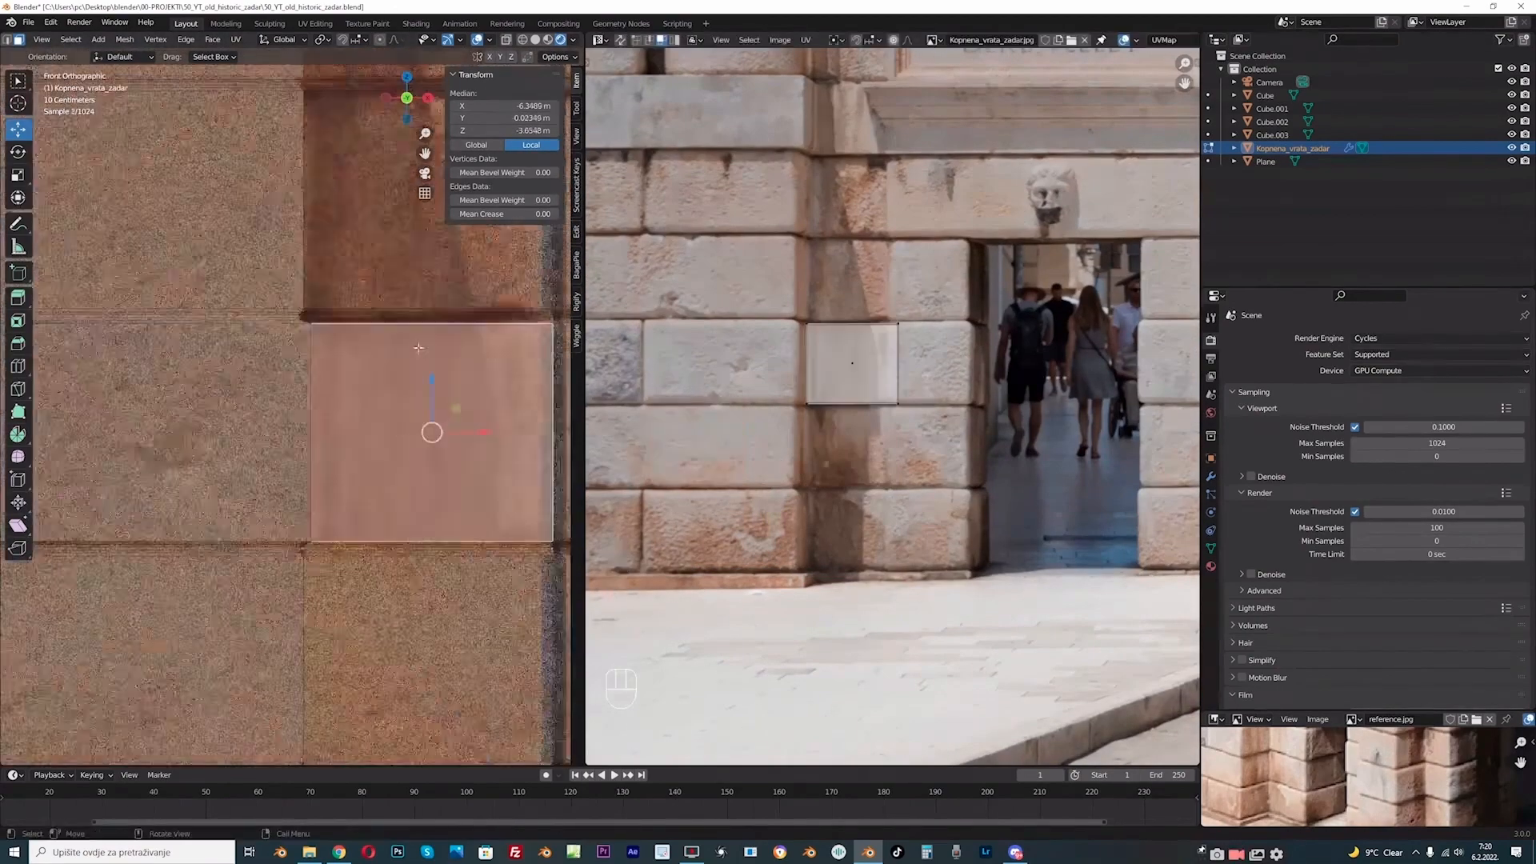
pyautogui.keyDown('shift'); pyautogui.click(432, 310); pyautogui.keyUp('shift')
pyautogui.press('a')
pyautogui.press('s')
pyautogui.press('g')
pyautogui.click(798, 376)
pyautogui.press('g')
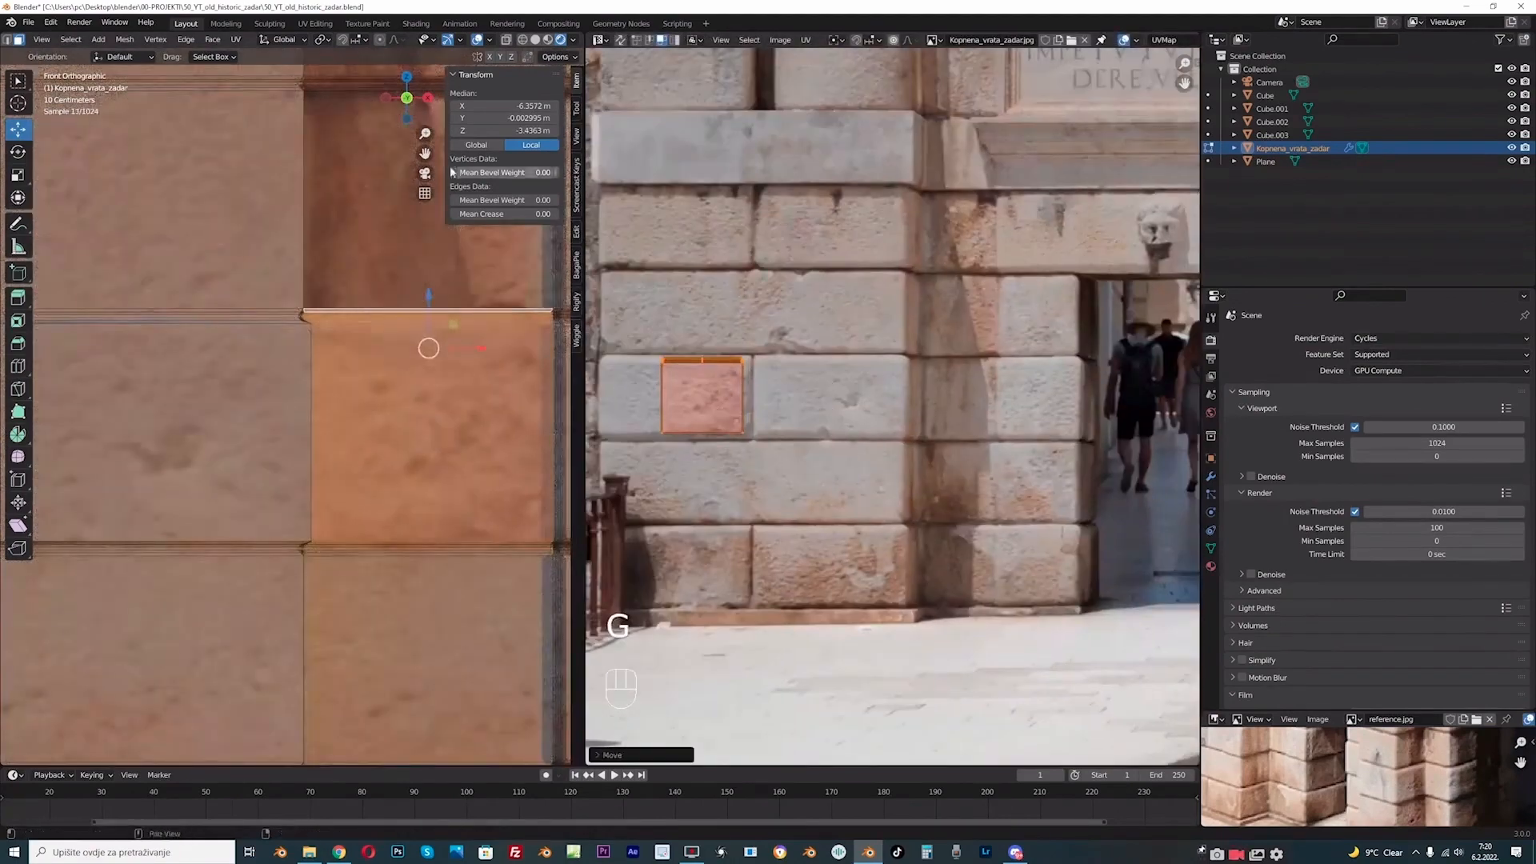
# - Select the fourth recessed face with its bevel face, then scale its UVs and move them off the shadowed recess
pyautogui.keyDown('shift'); pyautogui.moveTo(428, 200); pyautogui.dragTo(360, 456, button='middle'); pyautogui.keyUp('shift')
pyautogui.click(358, 448)
pyautogui.keyDown('shift'); pyautogui.click(358, 333); pyautogui.keyUp('shift')
pyautogui.press('a')
pyautogui.press('s')
pyautogui.press('g')
pyautogui.click(1082, 317)
# - In solid shading, select the fifth-row recessed face at lintel height, then scale its UVs to about 0.86 and move them off the shadow
pyautogui.keyDown('shift'); pyautogui.moveTo(448, 320); pyautogui.dragTo(428, 384, button='middle'); pyautogui.keyUp('shift')
pyautogui.click(534, 40)
pyautogui.scroll(-1, 384, 280)
pyautogui.click(352, 312)
pyautogui.press('a')
pyautogui.press('s')
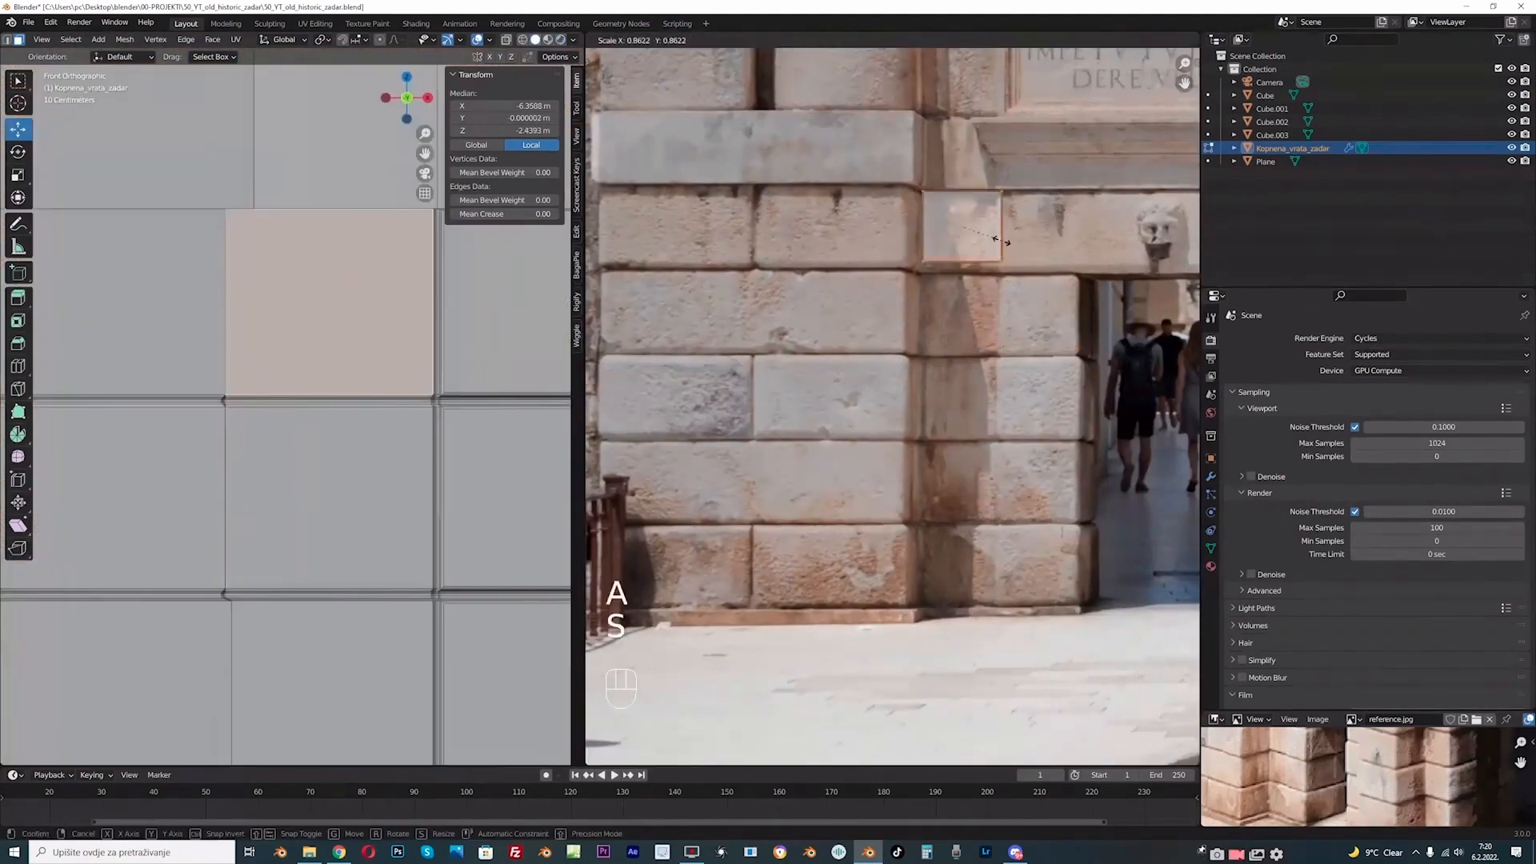
pyautogui.press('g')
pyautogui.click(1032, 244)
# - Select the bottom face beside the doorway with its bevel faces and fit its scaled UVs onto the bottom stone next to the opening
pyautogui.scroll(-3, 416, 327)
pyautogui.keyDown('shift'); pyautogui.moveTo(416, 327); pyautogui.dragTo(426, 154, button='middle'); pyautogui.keyUp('shift')
pyautogui.moveTo(352, 320); pyautogui.dragTo(424, 308, button='middle')
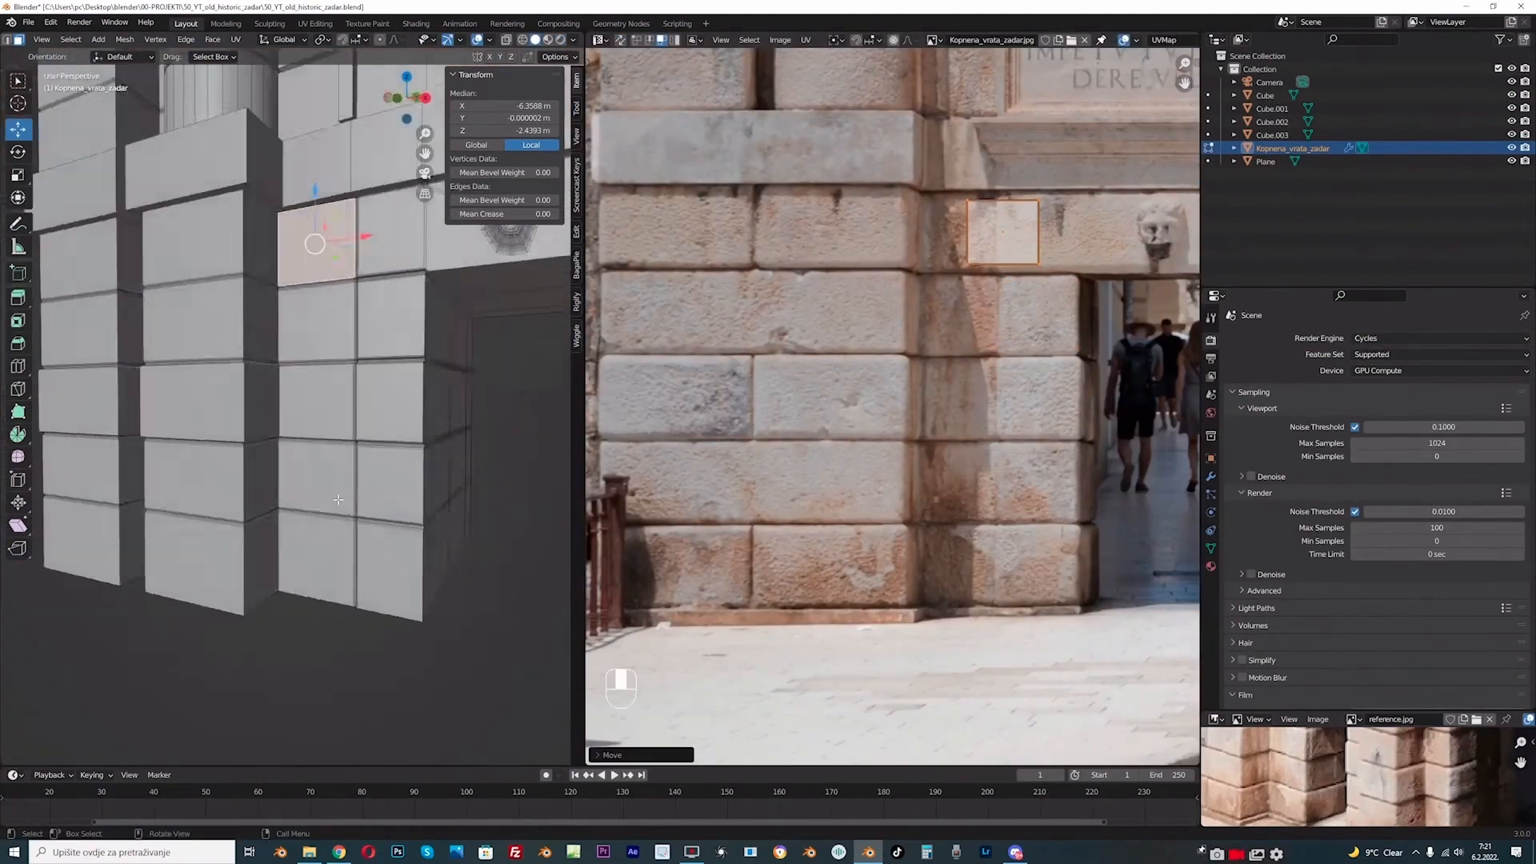
pyautogui.press('KP_1')
pyautogui.scroll(3, 424, 512)
pyautogui.keyDown('shift'); pyautogui.moveTo(432, 560); pyautogui.dragTo(320, 397, button='middle'); pyautogui.keyUp('shift')
pyautogui.moveTo(522, 740); pyautogui.dragTo(339, 512)
pyautogui.moveTo(1005, 553); pyautogui.dragTo(800, 480, button='middle')
pyautogui.scroll(1, 800, 480)
pyautogui.press('a')
pyautogui.press('s')
pyautogui.press('g')
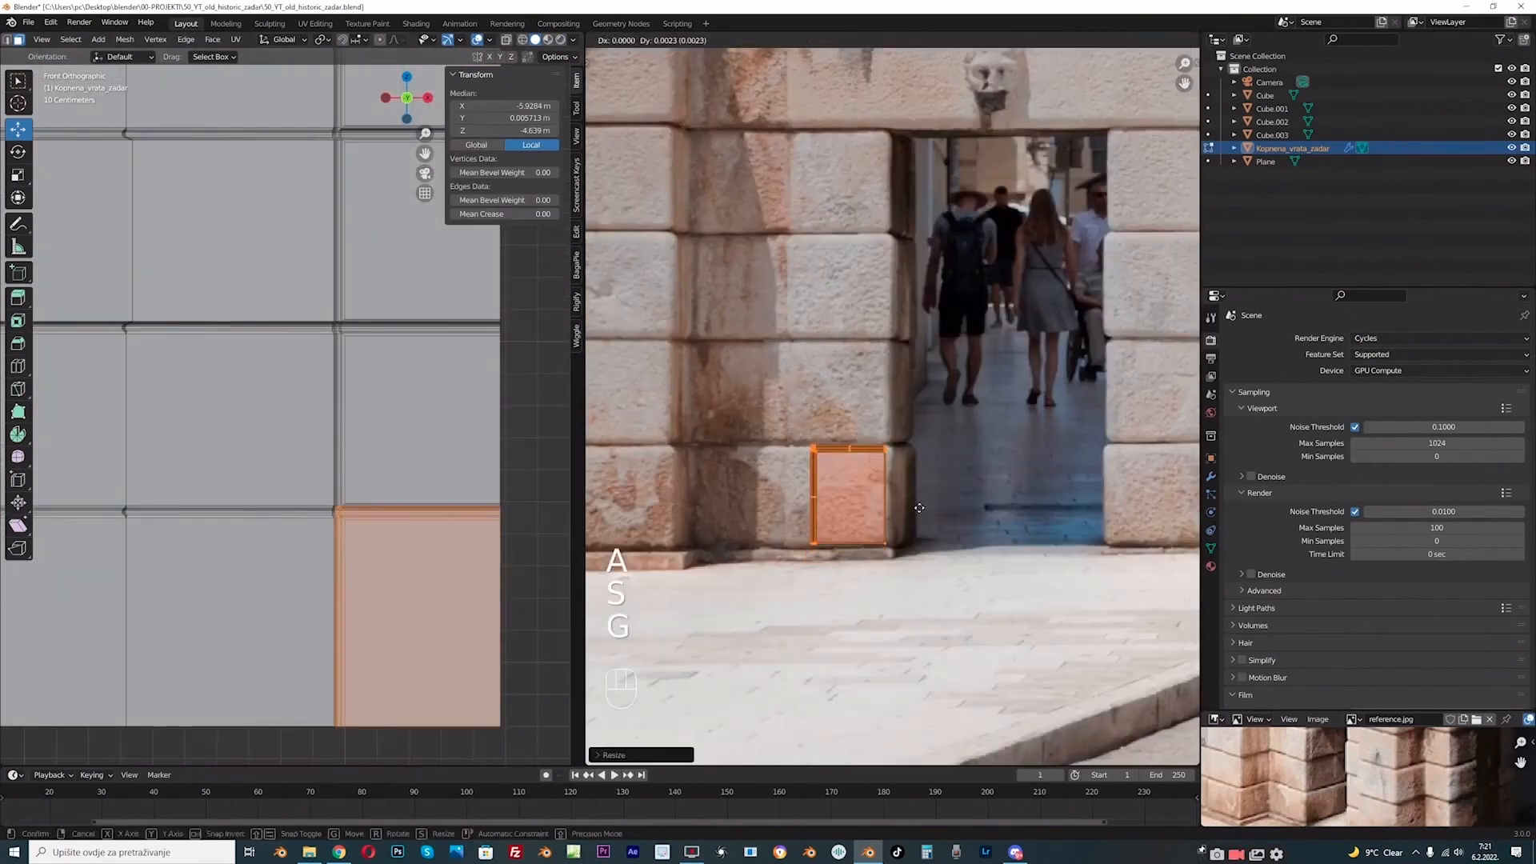
pyautogui.click(857, 492)
# - Select the second-row face beside the doorway with its bevel faces and place its scaled UVs on the photo's second-row stone
pyautogui.moveTo(503, 459); pyautogui.dragTo(341, 329)
pyautogui.press('a')
pyautogui.press('s')
pyautogui.press('g')
pyautogui.click(845, 392)
# - Select the third-row face beside the doorway with its bevel faces and place its scaled UVs on the photo's third-row stone
pyautogui.keyDown('shift'); pyautogui.moveTo(424, 192); pyautogui.dragTo(305, 356, button='middle'); pyautogui.keyUp('shift')
pyautogui.moveTo(387, 460); pyautogui.dragTo(224, 310)
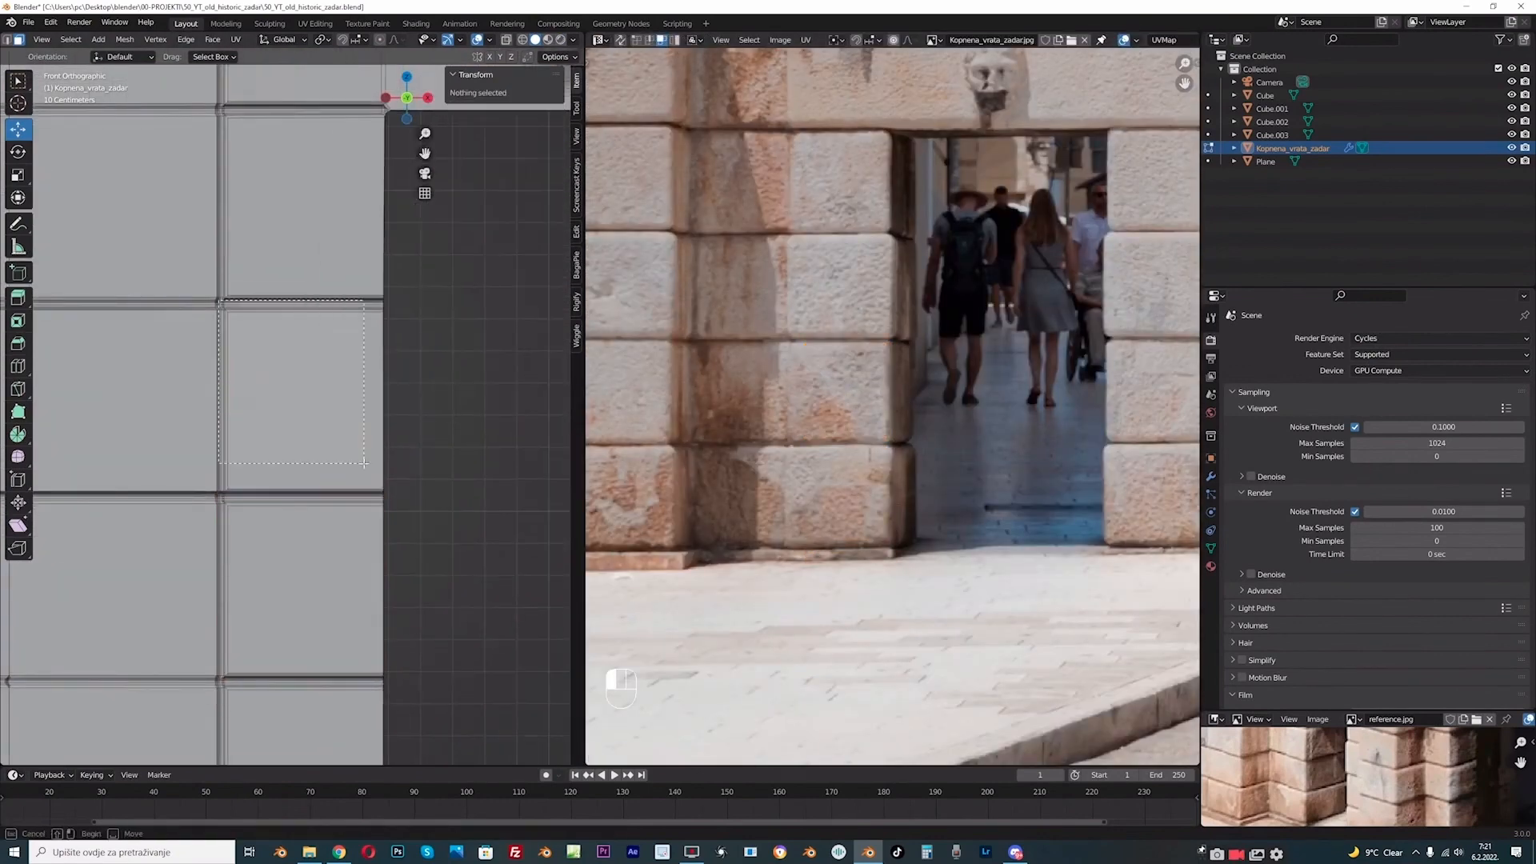
pyautogui.press('a')
pyautogui.press('s')
pyautogui.press('g')
pyautogui.click(864, 290)
# - Select the fourth-row face beside the doorway with its bevel faces, then scale and reposition its UVs
pyautogui.keyDown('shift'); pyautogui.moveTo(376, 248); pyautogui.dragTo(398, 441, button='middle'); pyautogui.keyUp('shift')
pyautogui.moveTo(411, 472); pyautogui.dragTo(246, 312)
pyautogui.press('a')
pyautogui.press('s')
pyautogui.press('g')
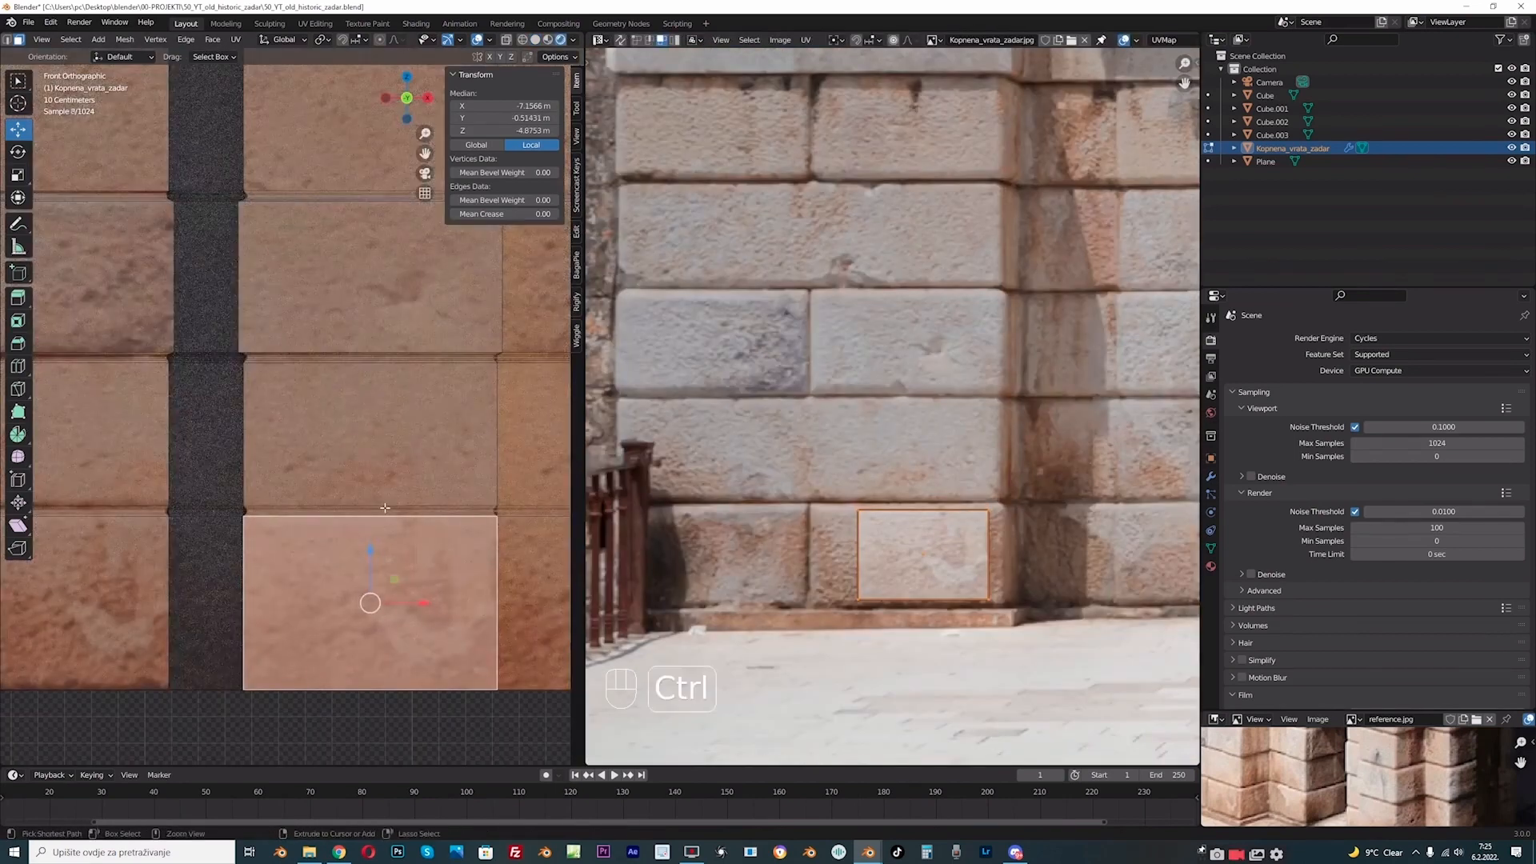
# - Add the upper bevel face to the pier's selected bottom face and move their UVs onto the long second-row stone in the photo
pyautogui.keyDown('ctrl'); pyautogui.click(384, 507); pyautogui.keyUp('ctrl')
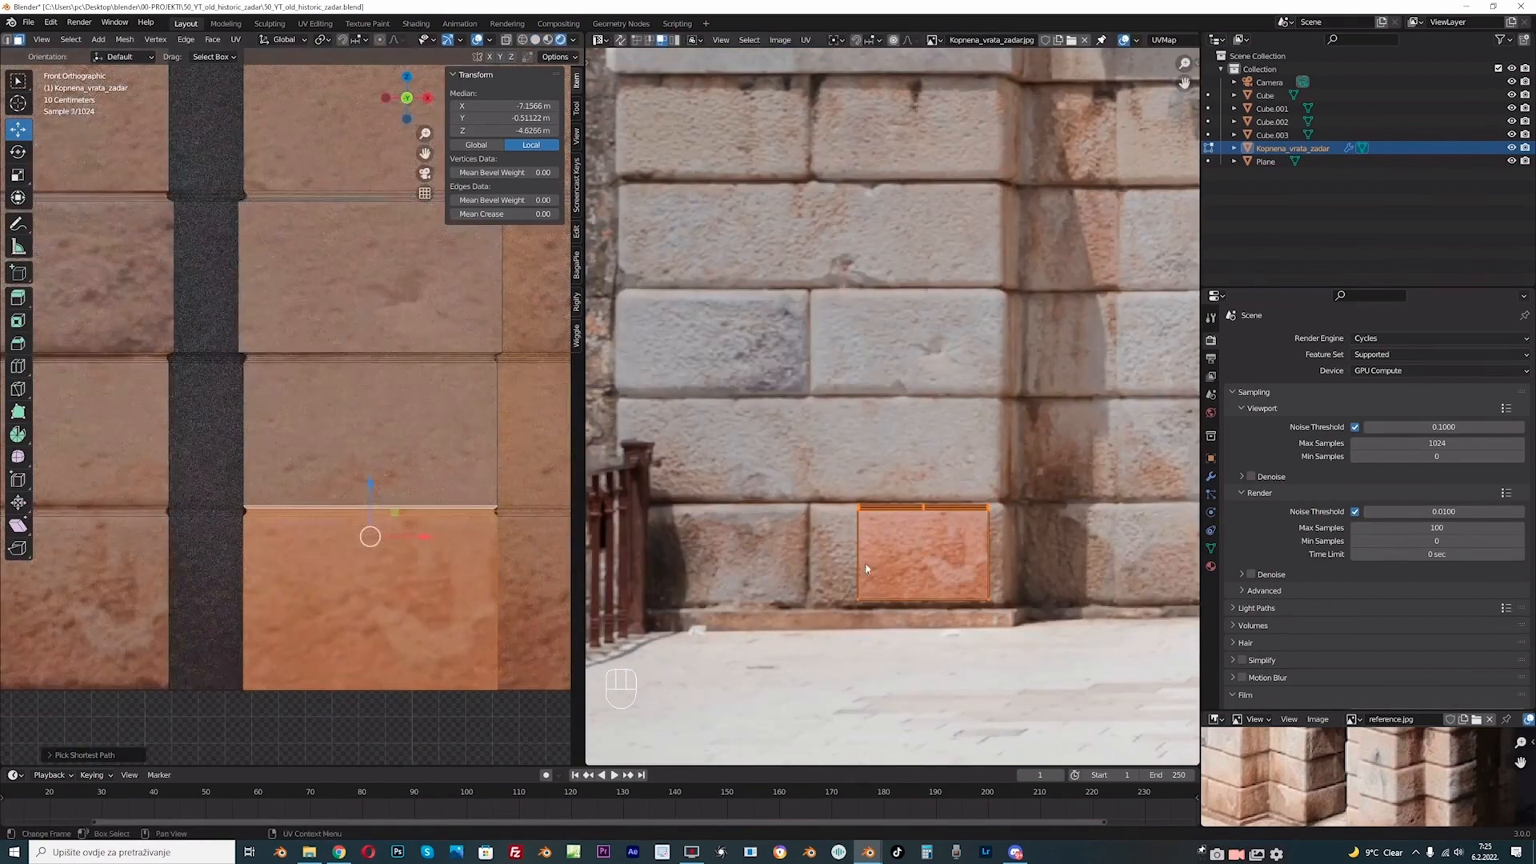
pyautogui.moveTo(938, 557)
pyautogui.mouseDown(button='middle')
pyautogui.moveTo(887, 560)
pyautogui.moveTo(940, 572)
pyautogui.mouseUp(button='middle')
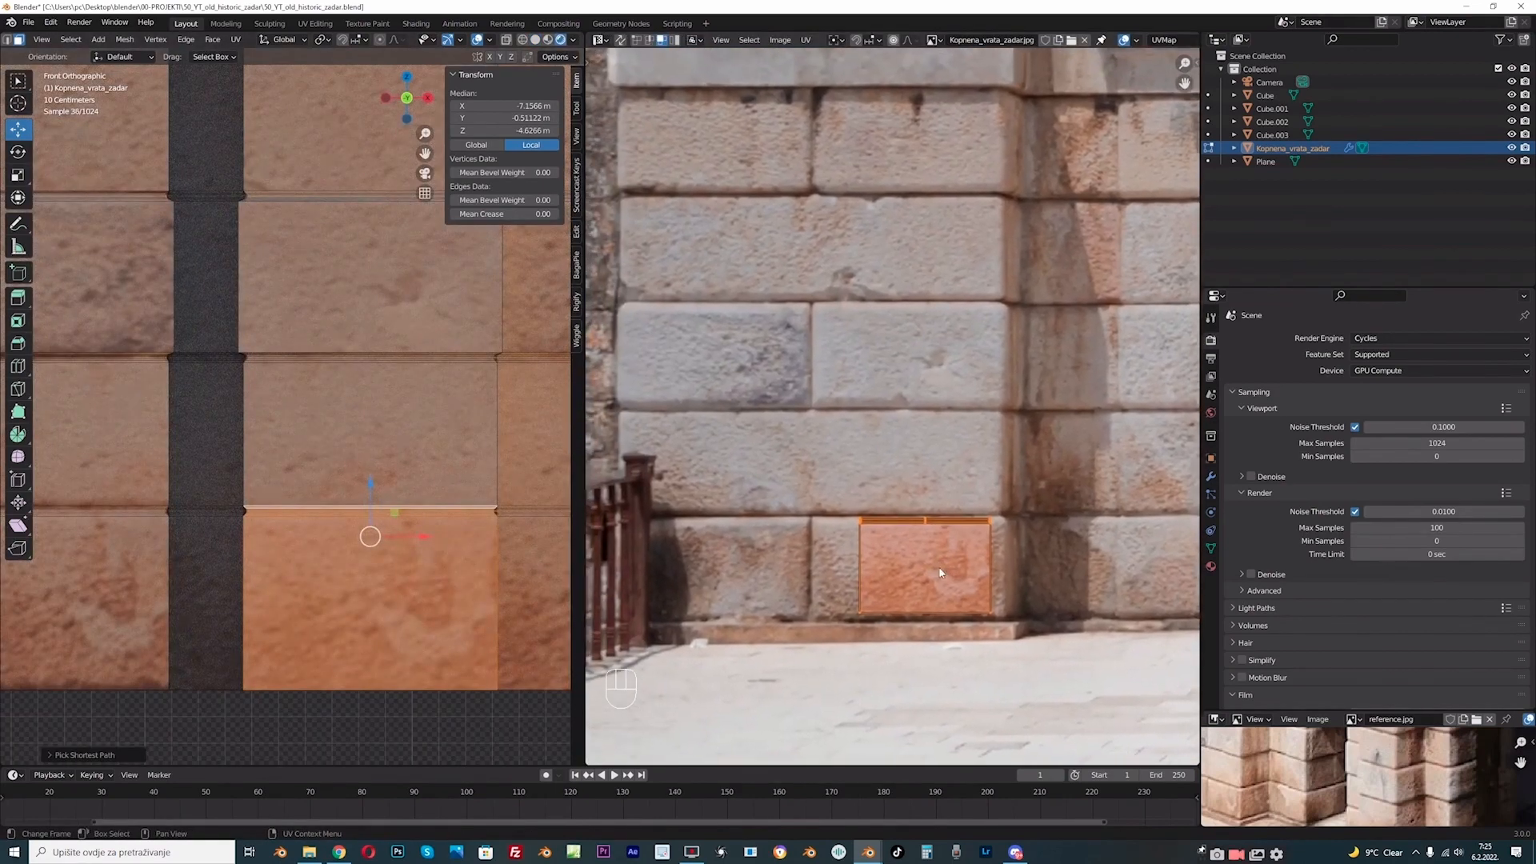
pyautogui.press('g')
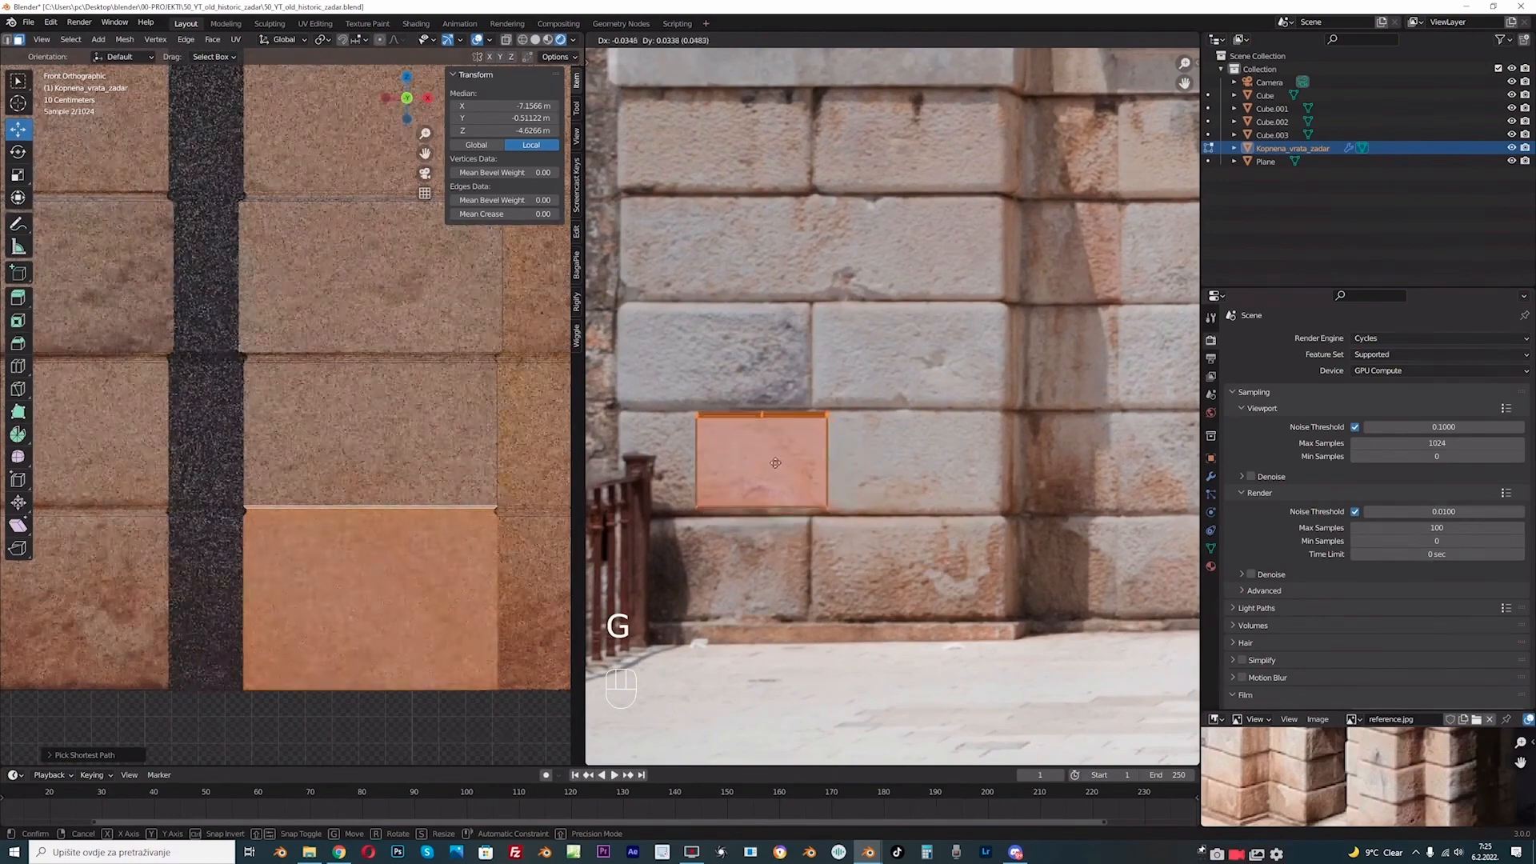
pyautogui.click(775, 472)
# - Scale the bottom face's UVs to about 1.13 and nudge them to fit the second-row stone's height, then clear the selection
pyautogui.scroll(2, 760, 487)
pyautogui.moveTo(752, 496); pyautogui.dragTo(861, 486, button='middle')
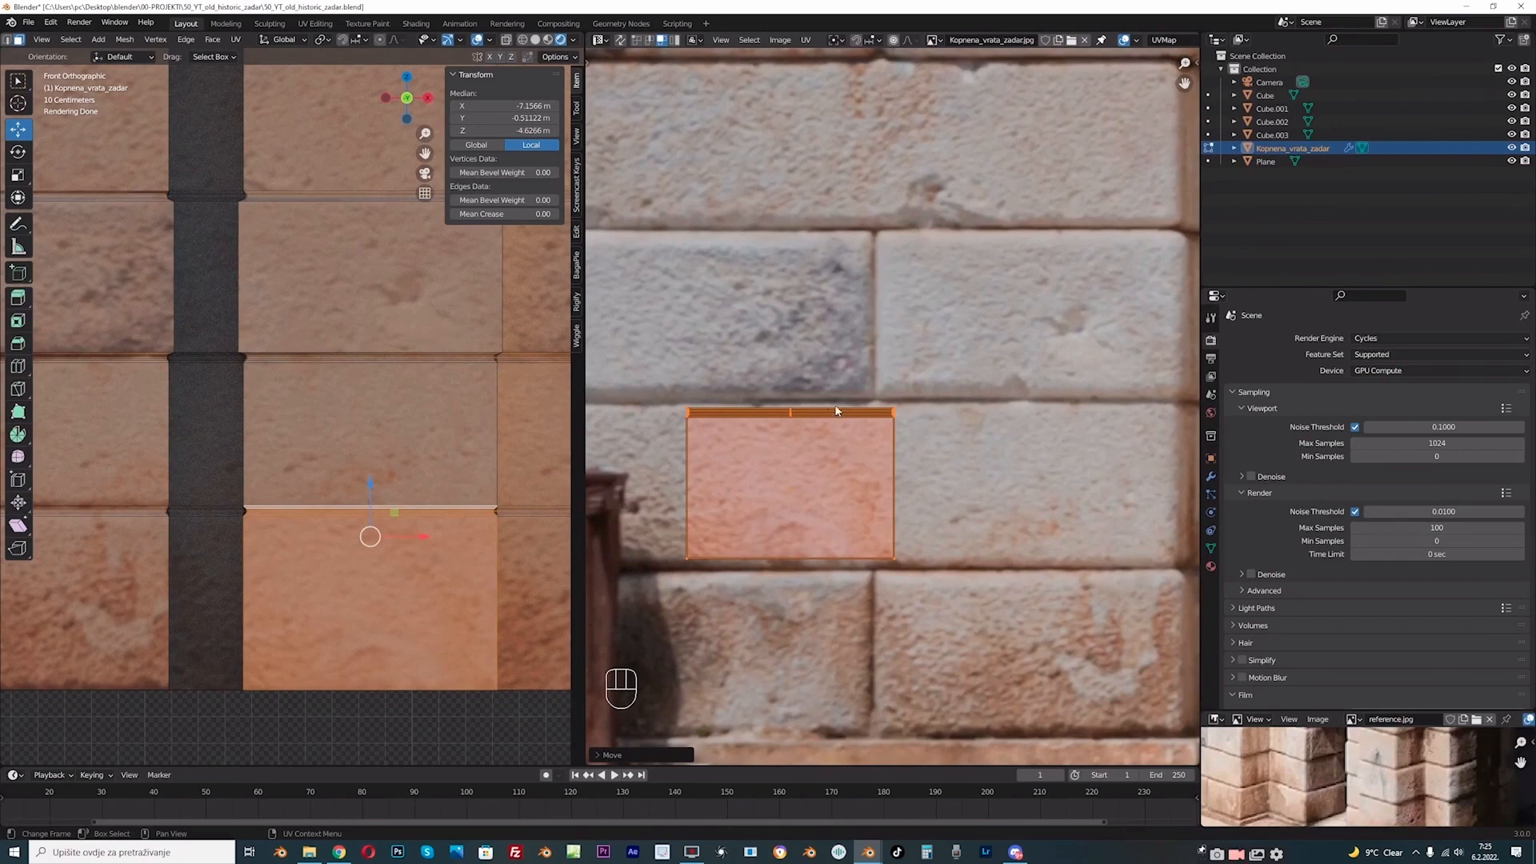
pyautogui.scroll(1, 807, 417)
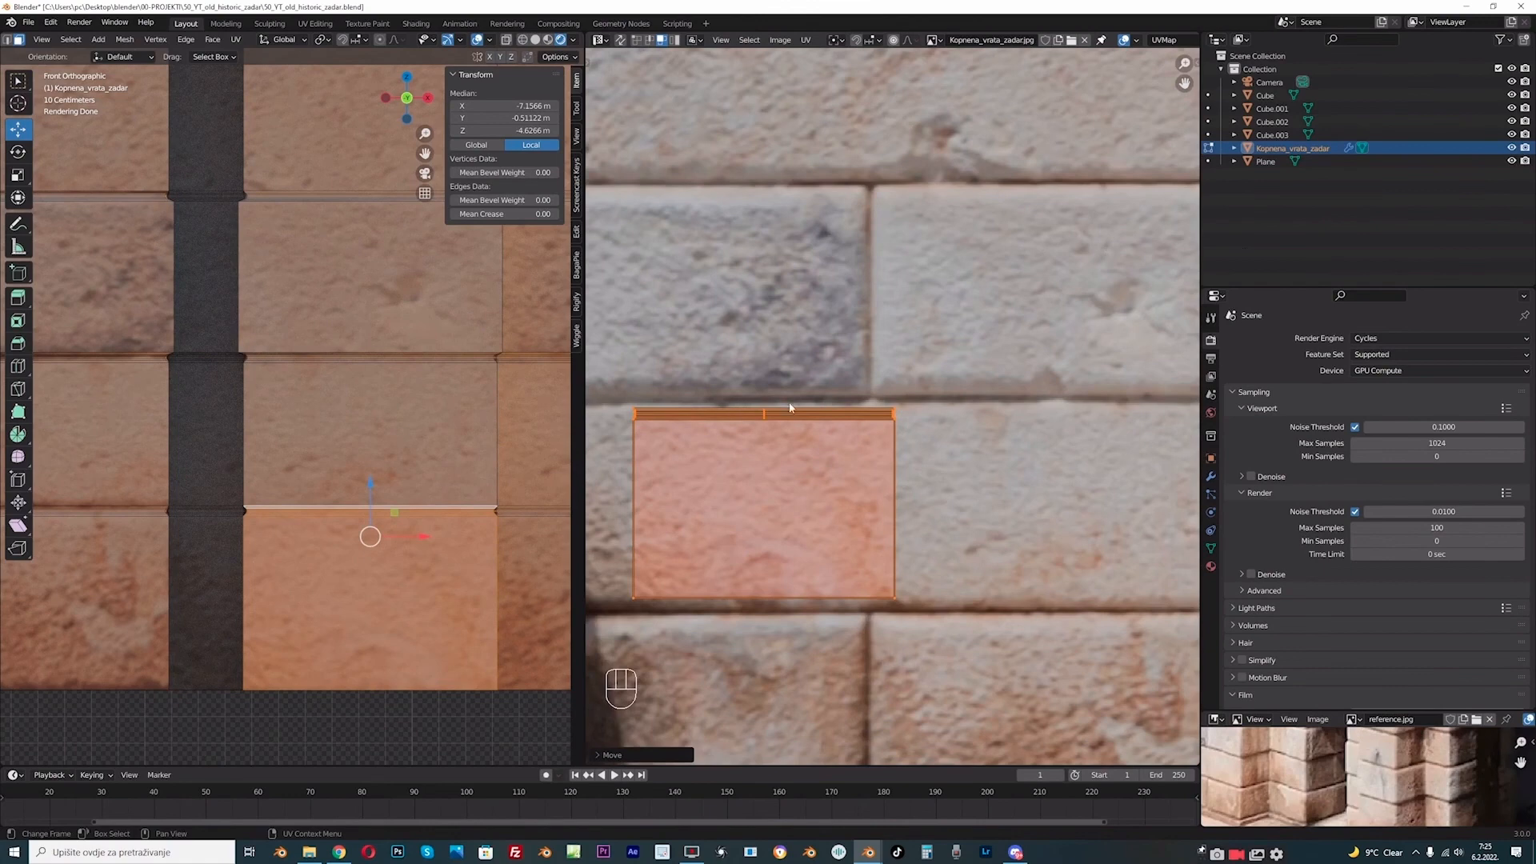
pyautogui.scroll(-1, 859, 468)
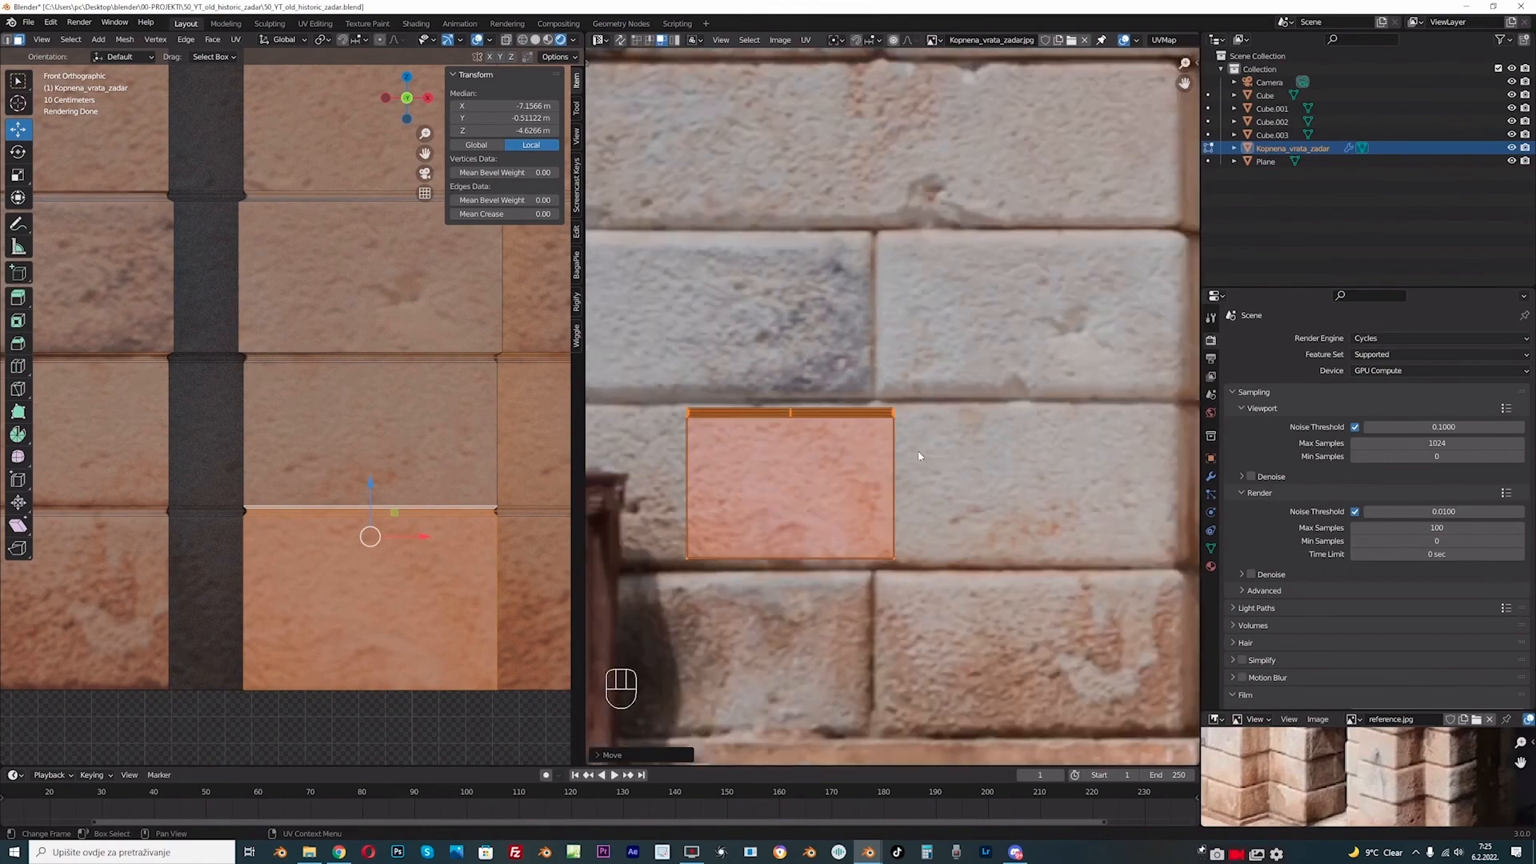
pyautogui.press('s')
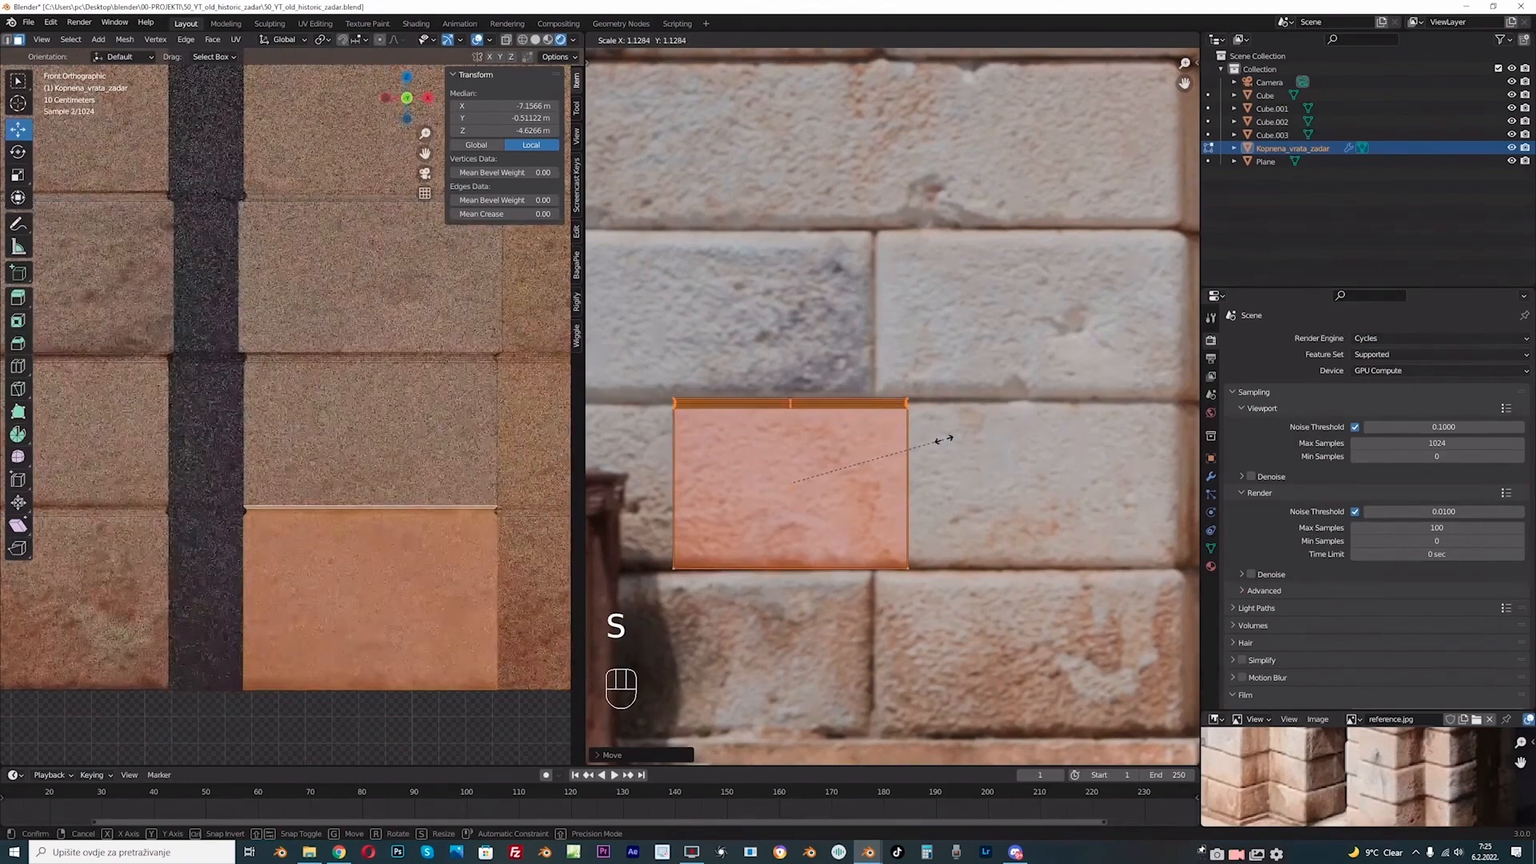
pyautogui.click(944, 439)
pyautogui.press('g')
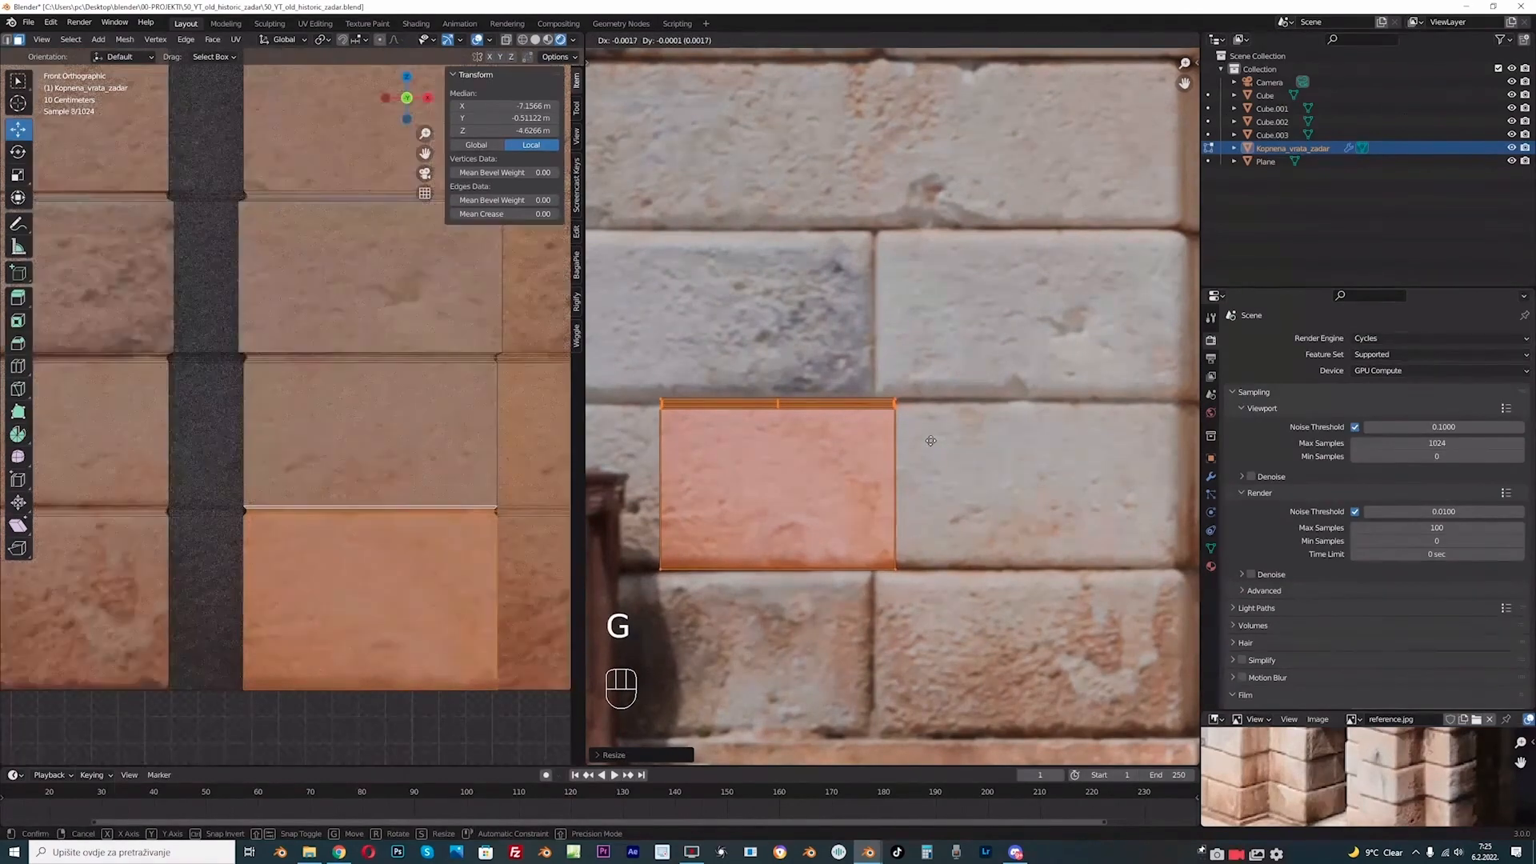
pyautogui.click(930, 441)
pyautogui.click(268, 725)
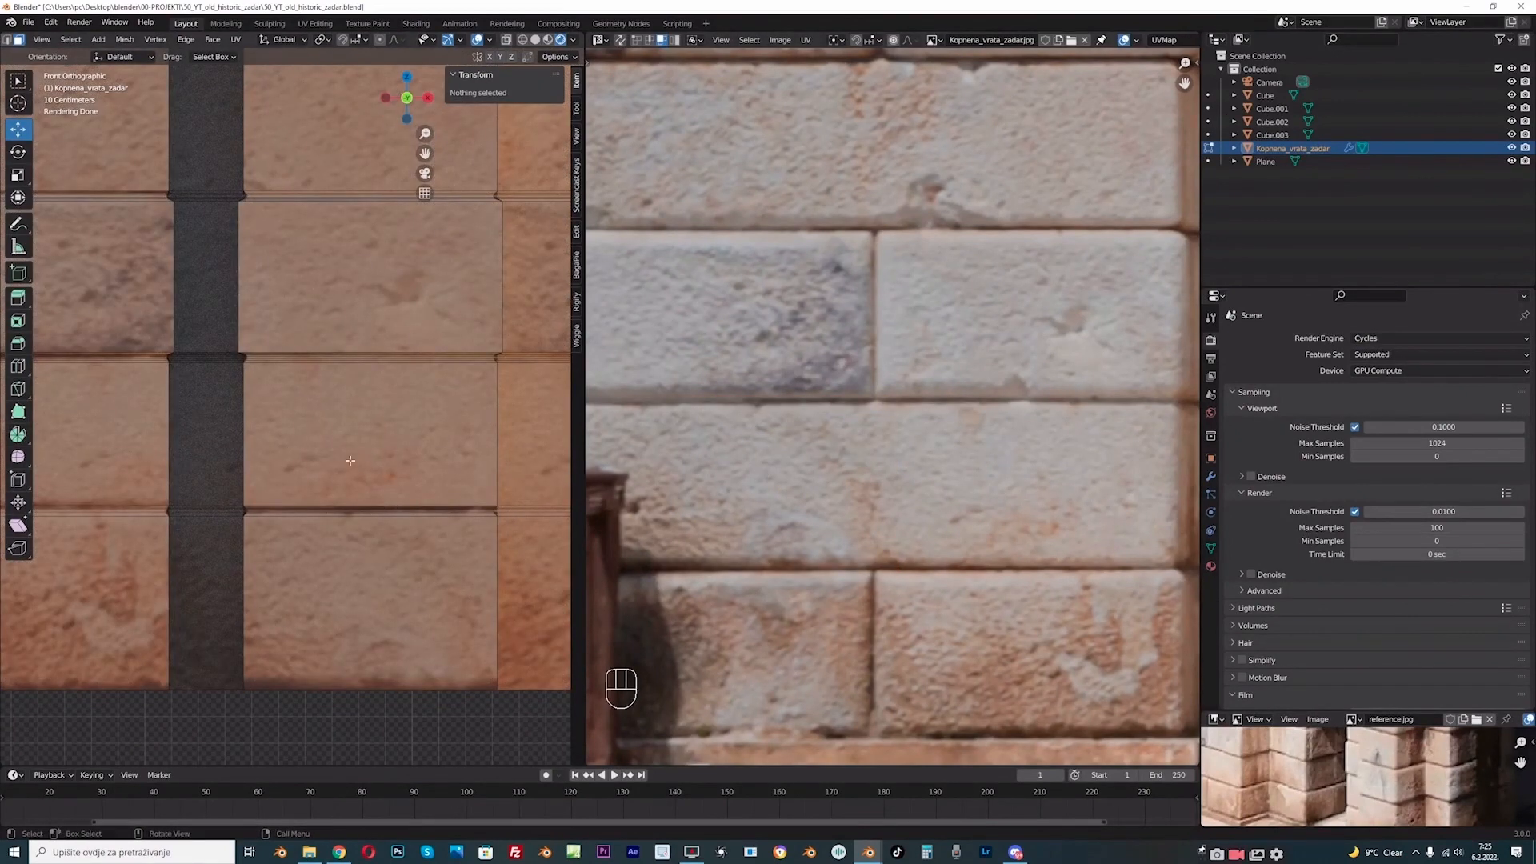
# - Select the pier's second-row face with its upper bevel face and scale their UVs to about 1.13 to fill the photo stone's height
pyautogui.scroll(-1, 349, 460)
pyautogui.click(344, 428)
pyautogui.scroll(1, 354, 366)
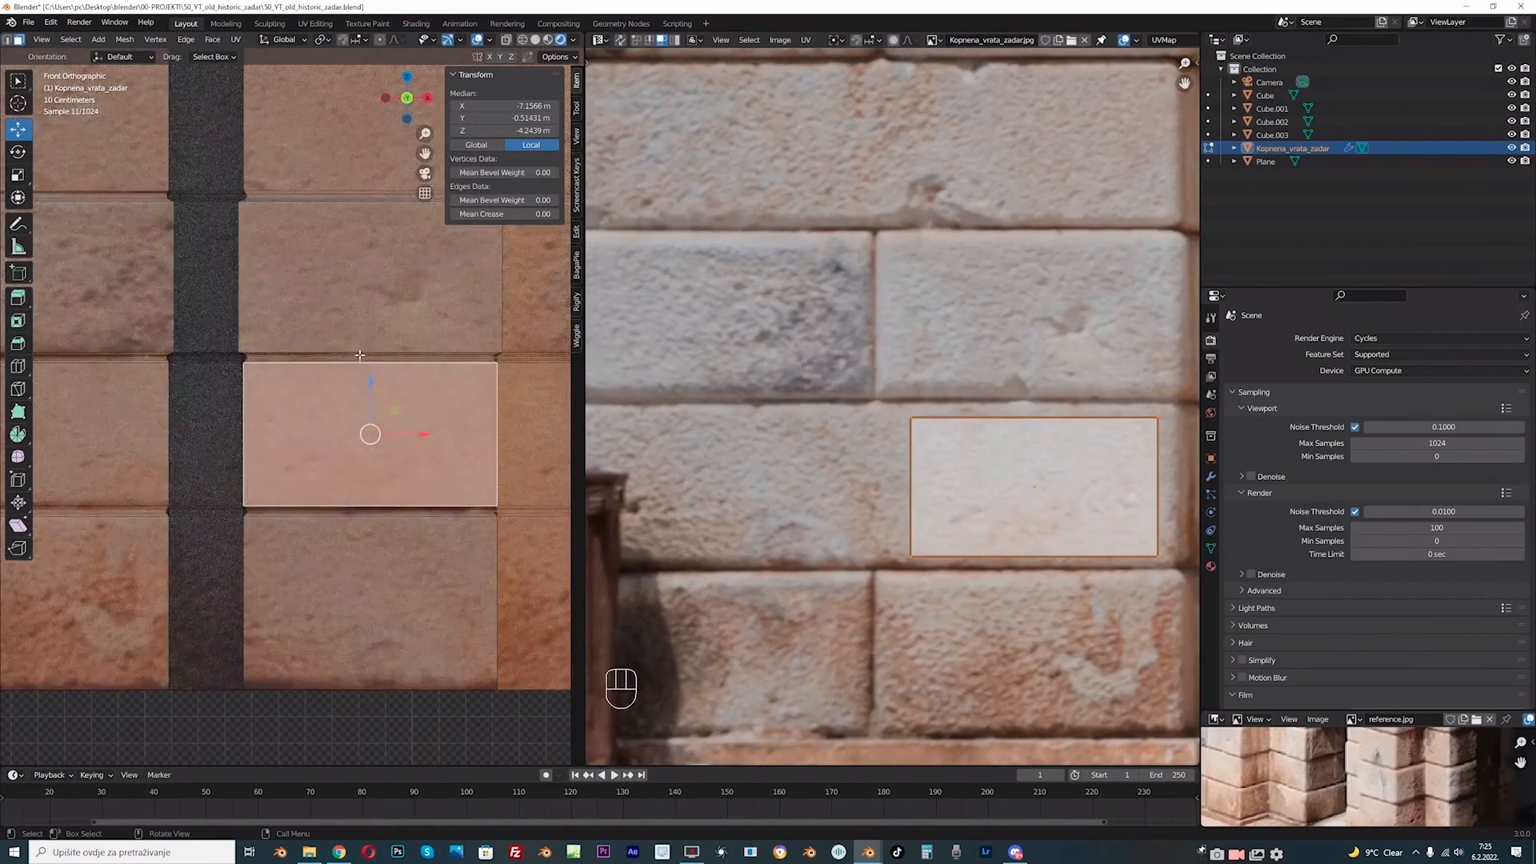
pyautogui.keyDown('ctrl'); pyautogui.click(355, 355); pyautogui.keyUp('ctrl')
pyautogui.moveTo(1028, 478); pyautogui.dragTo(894, 497, button='middle')
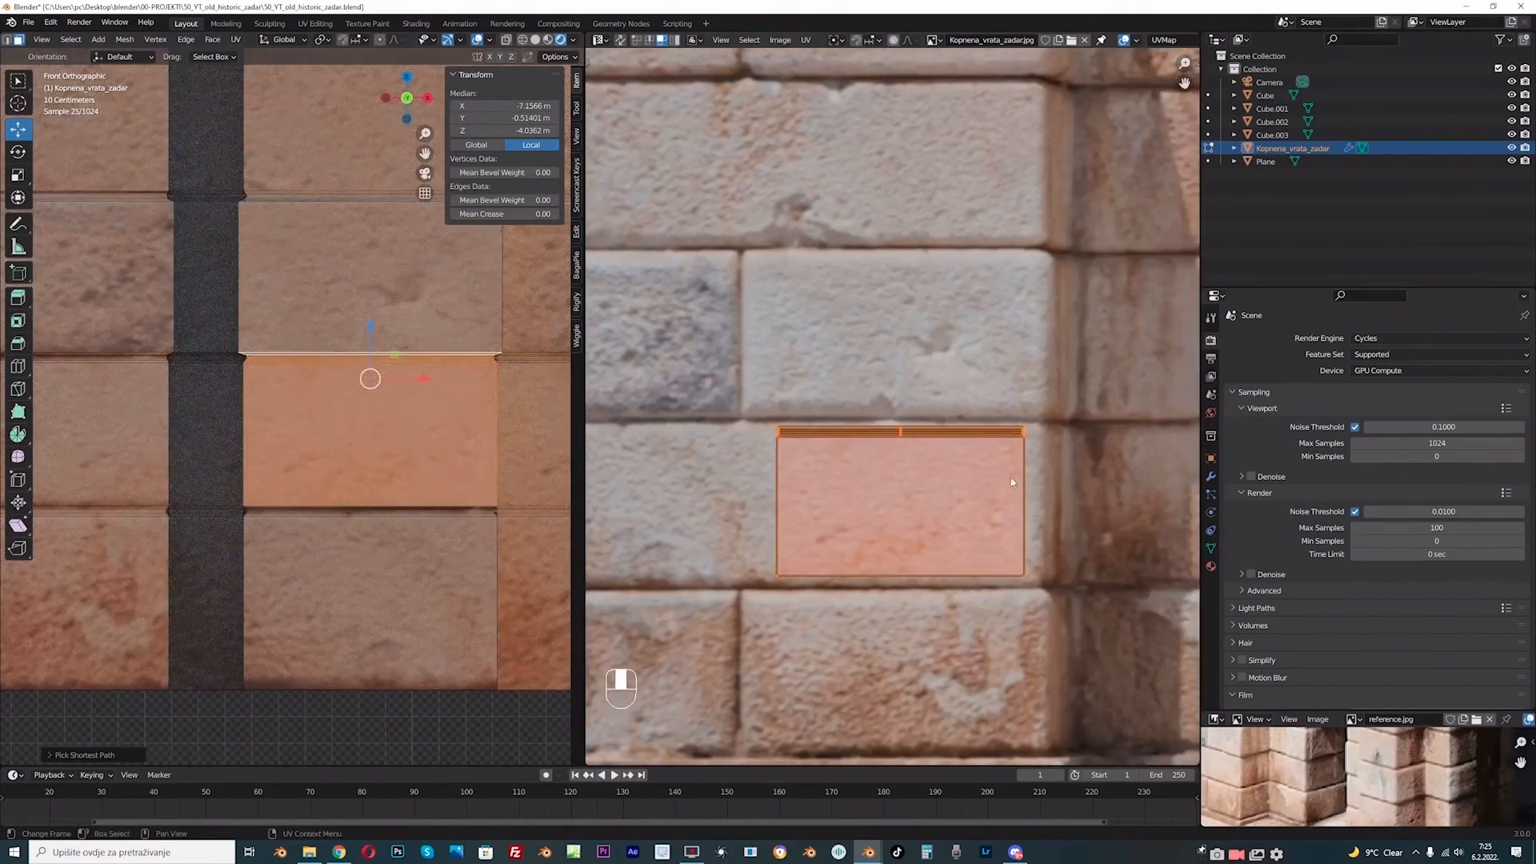
pyautogui.press('s')
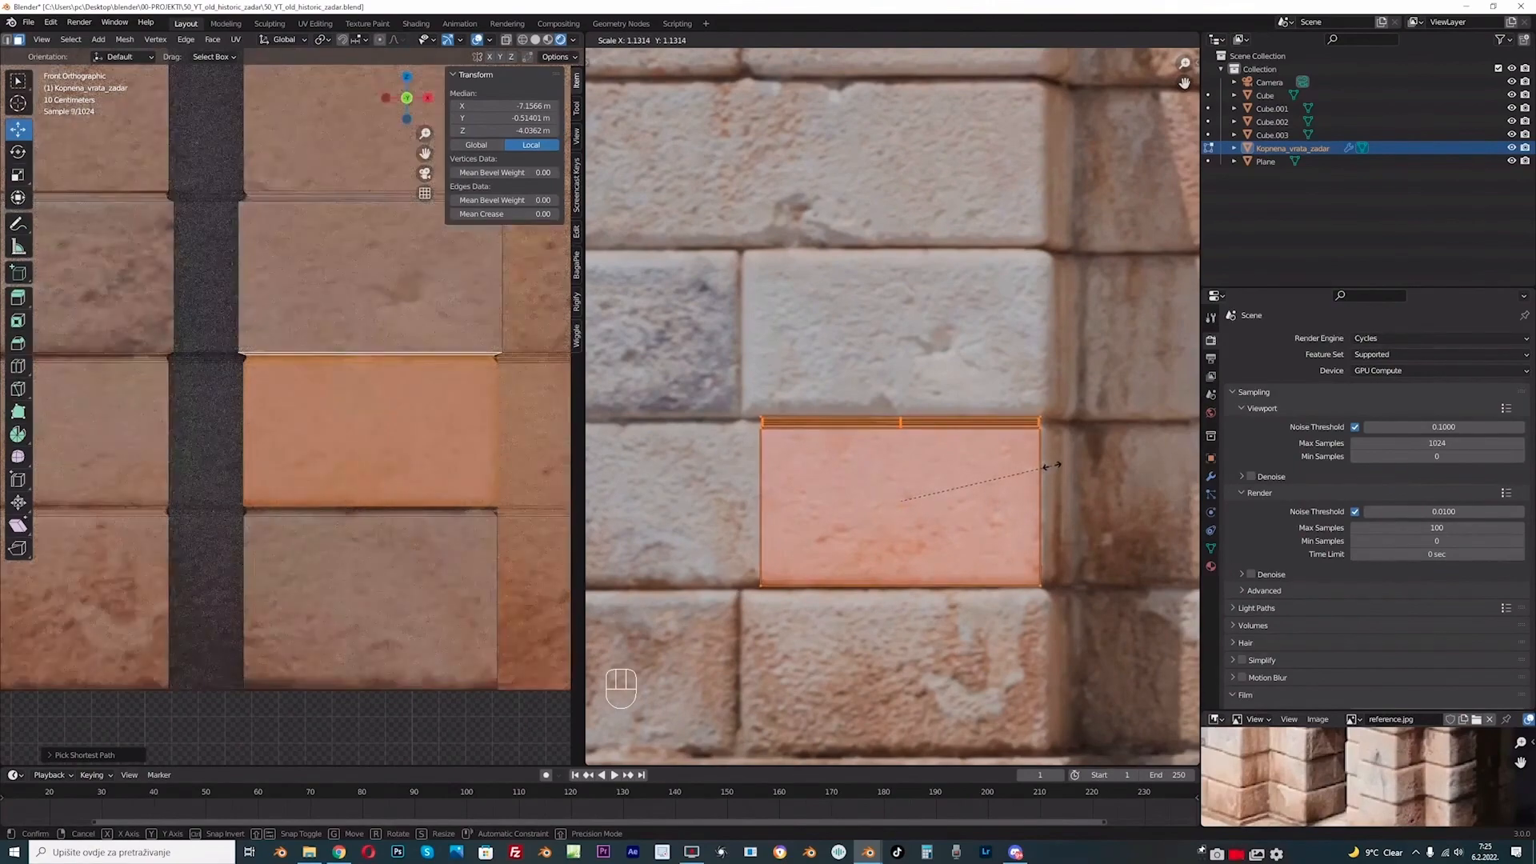
pyautogui.click(1052, 465)
pyautogui.scroll(1, 919, 583)
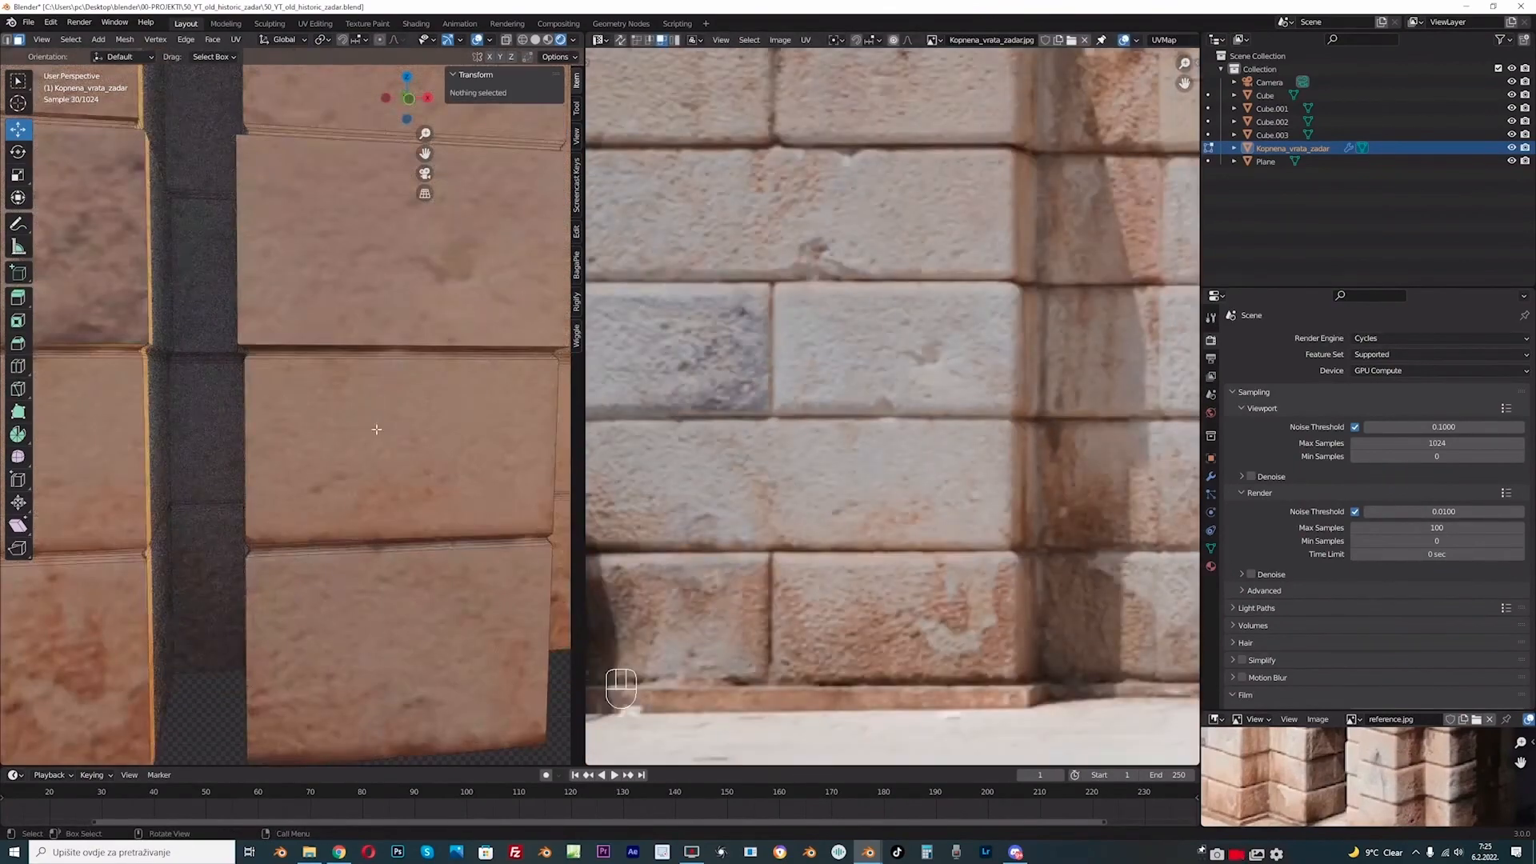
# - Select the bottom recessed face beside the pier with its upper bevel face and scale their UVs to about 1.12
pyautogui.press('KP_1')
pyautogui.scroll(1, 443, 487)
pyautogui.keyDown('shift'); pyautogui.moveTo(442, 486); pyautogui.dragTo(316, 479, button='middle'); pyautogui.keyUp('shift')
pyautogui.click(379, 544)
pyautogui.keyDown('ctrl'); pyautogui.click(379, 466); pyautogui.keyUp('ctrl')
pyautogui.moveTo(975, 595); pyautogui.dragTo(868, 552, button='middle')
pyautogui.press('a')
pyautogui.press('s')
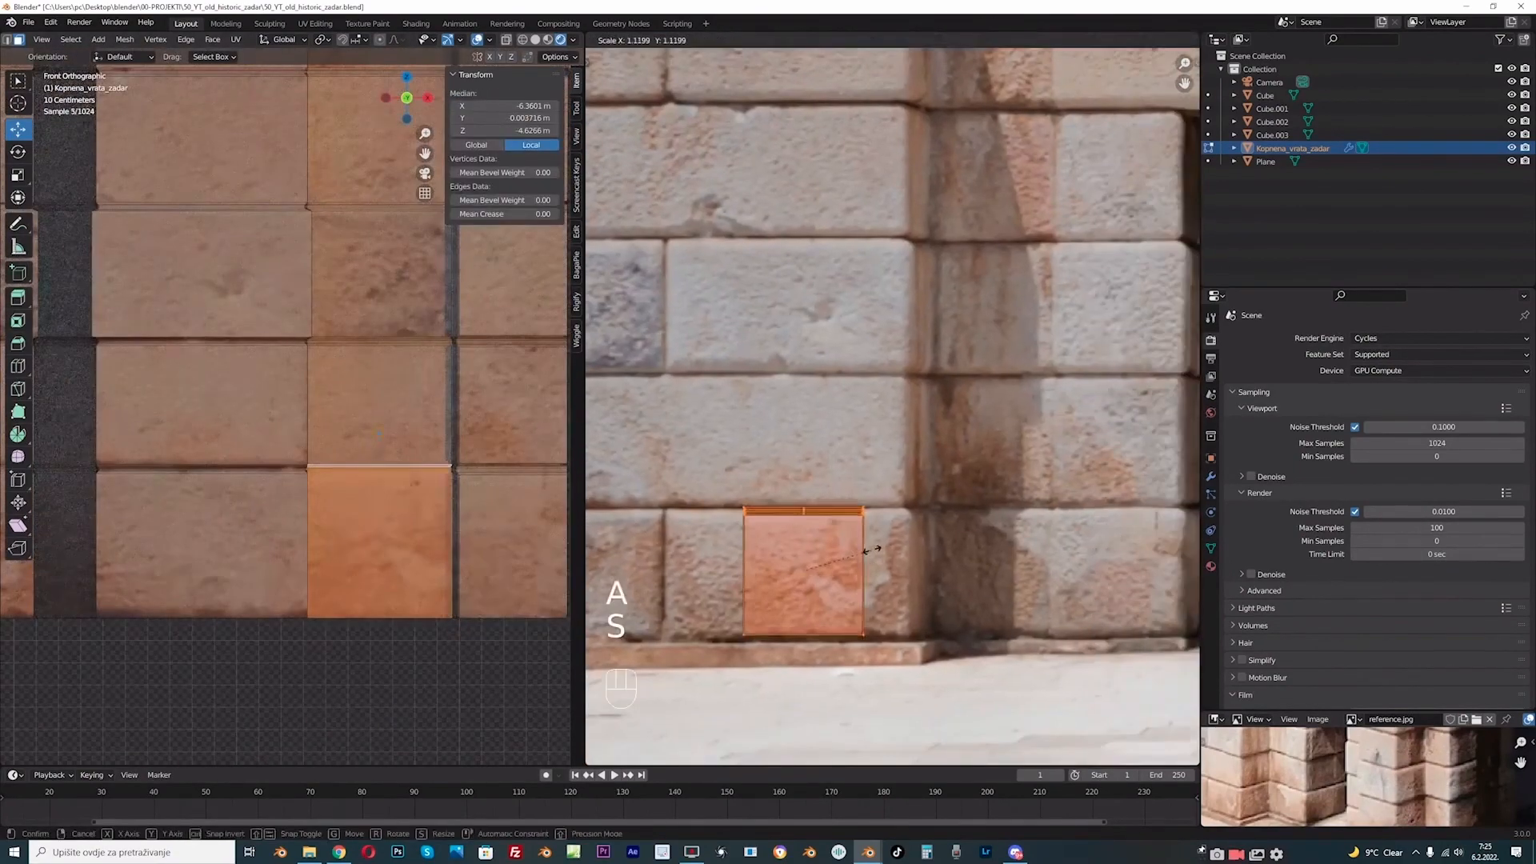
# - Move and scale the selected bottom block's UVs to fit inside a bottom-row stone in the photo
pyautogui.click(880, 550)
pyautogui.press('g')
pyautogui.click(919, 555)
pyautogui.press('s')
pyautogui.click(912, 561)
# - Select the bottom block beside the doorway with its upper bevel and scale its UVs to fit the photo stone
pyautogui.scroll(-2, 442, 504)
pyautogui.click(442, 506)
pyautogui.keyDown('ctrl'); pyautogui.click(442, 448); pyautogui.keyUp('ctrl')
pyautogui.moveTo(1088, 552); pyautogui.dragTo(877, 518, button='middle')
pyautogui.scroll(2, 494, 467)
pyautogui.press('s')
pyautogui.click(881, 514)
# - Select the vertical column of narrow side faces on the pier, from the bottom block upwards, in solid shading
pyautogui.keyDown('shift'); pyautogui.moveTo(448, 264); pyautogui.dragTo(308, 552, button='middle'); pyautogui.keyUp('shift')
pyautogui.scroll(-2, 320, 544)
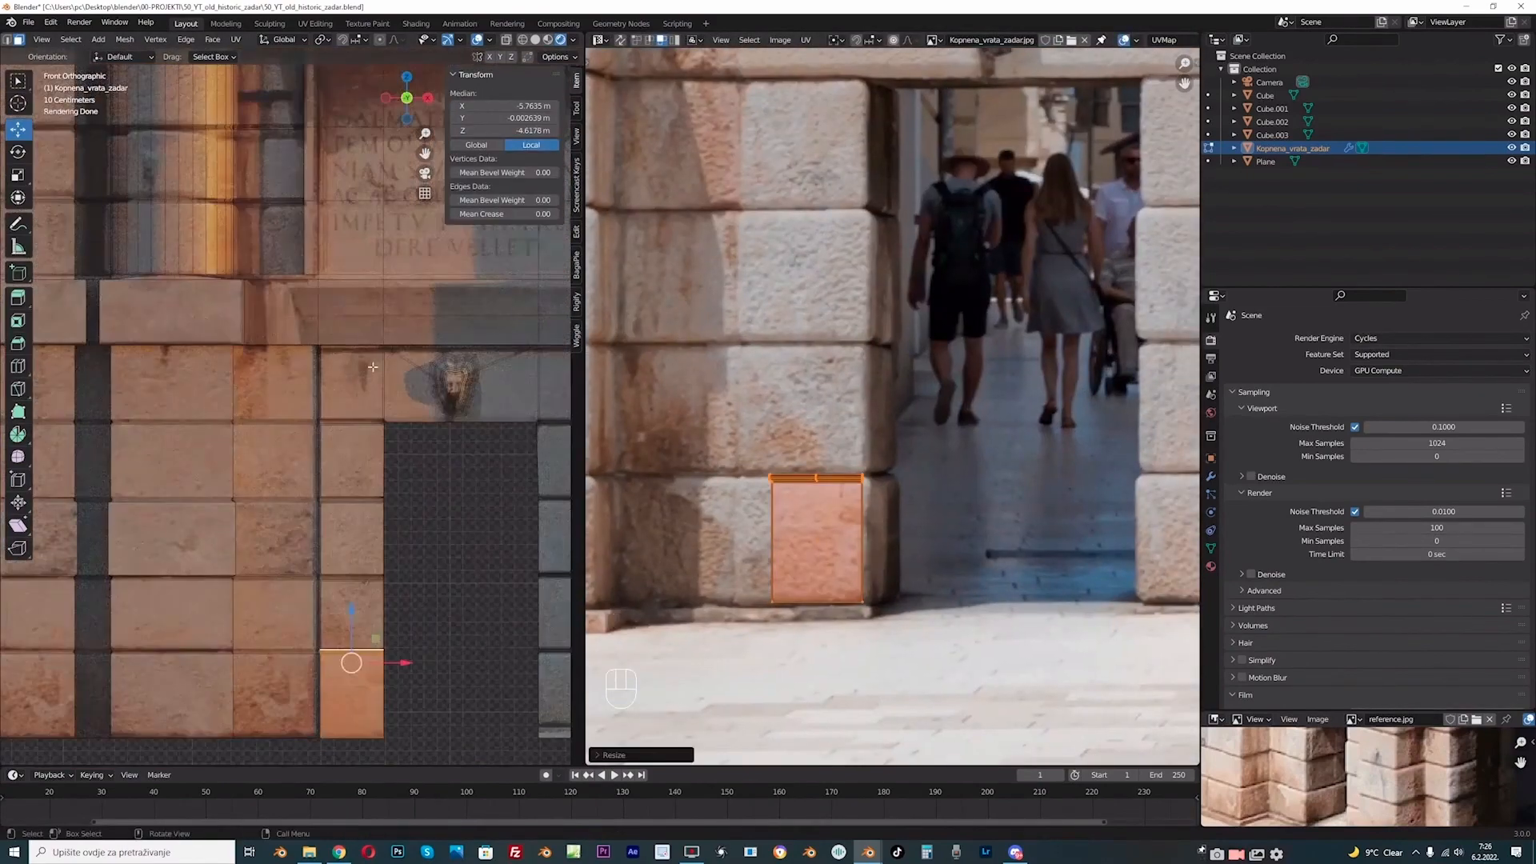
pyautogui.moveTo(418, 563); pyautogui.dragTo(262, 558, button='middle')
pyautogui.click(535, 40)
pyautogui.keyDown('ctrl'); pyautogui.click(399, 607); pyautogui.keyUp('ctrl')
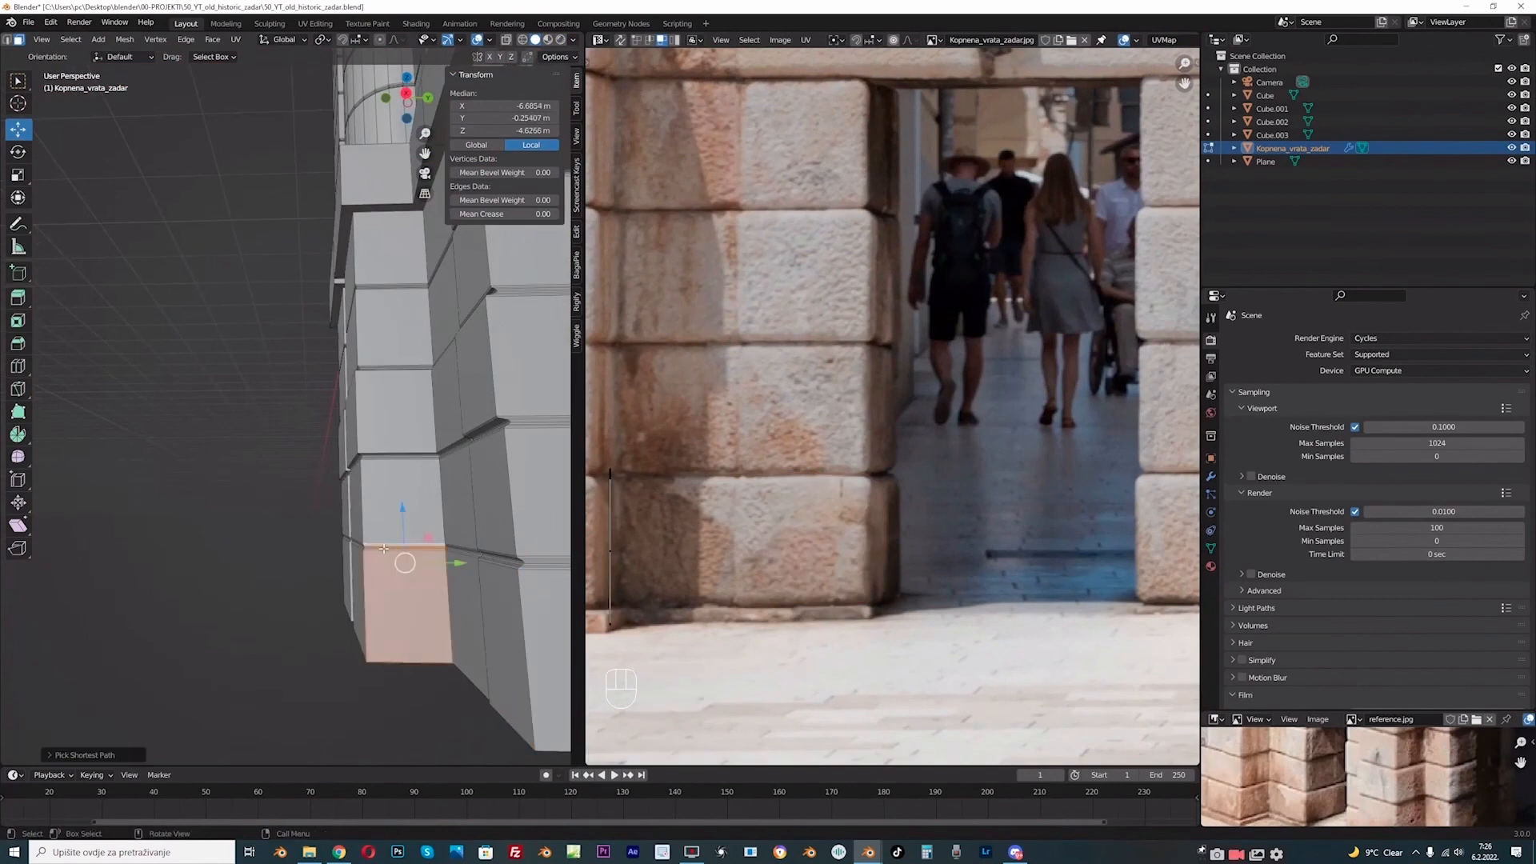
pyautogui.moveTo(400, 607); pyautogui.dragTo(367, 621, button='middle')
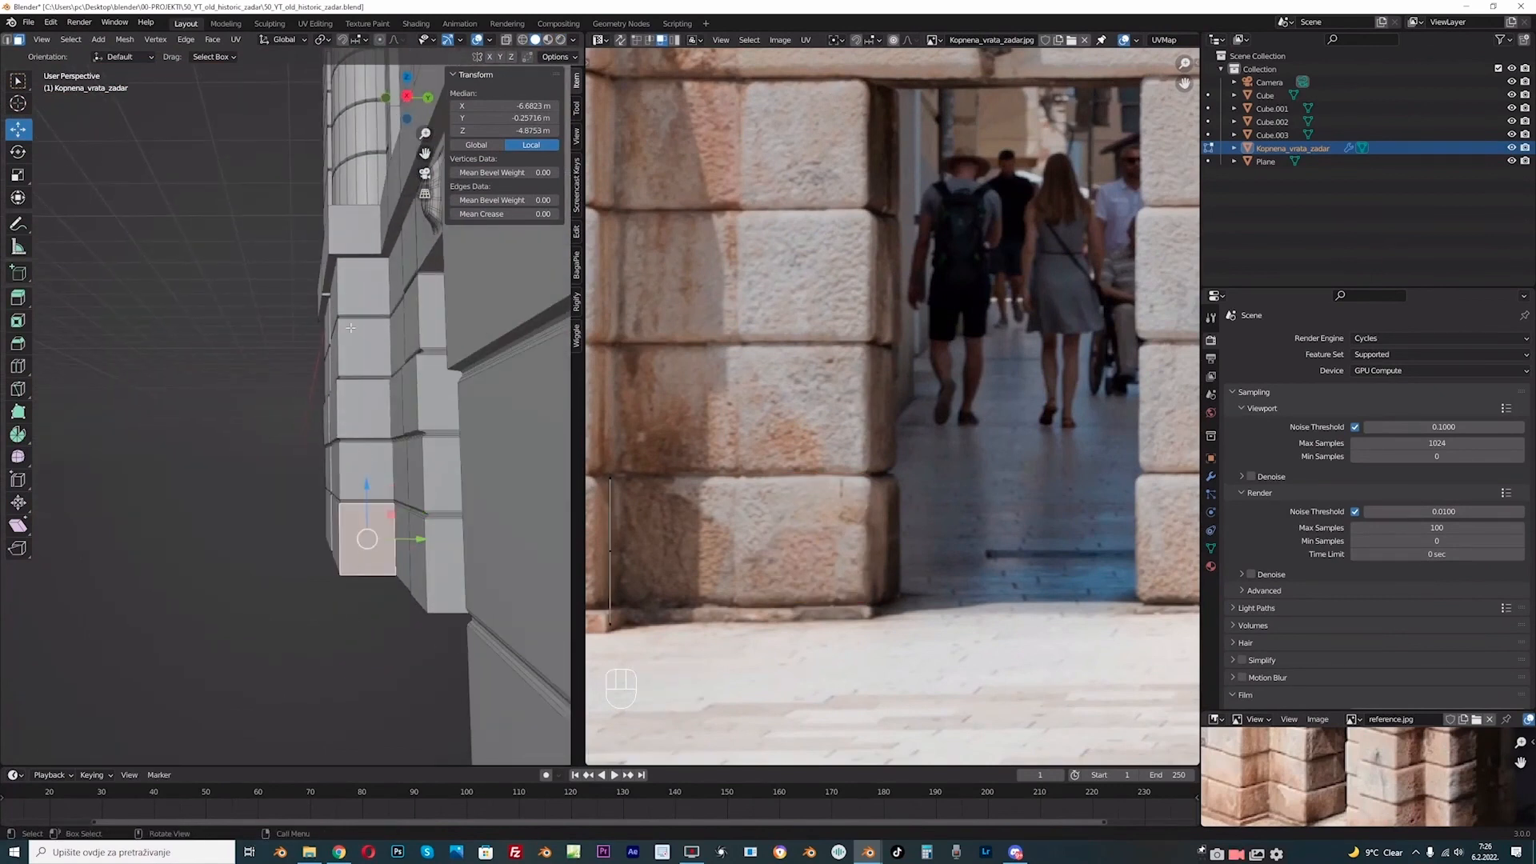
pyautogui.keyDown('ctrl'); pyautogui.click(362, 294); pyautogui.keyUp('ctrl')
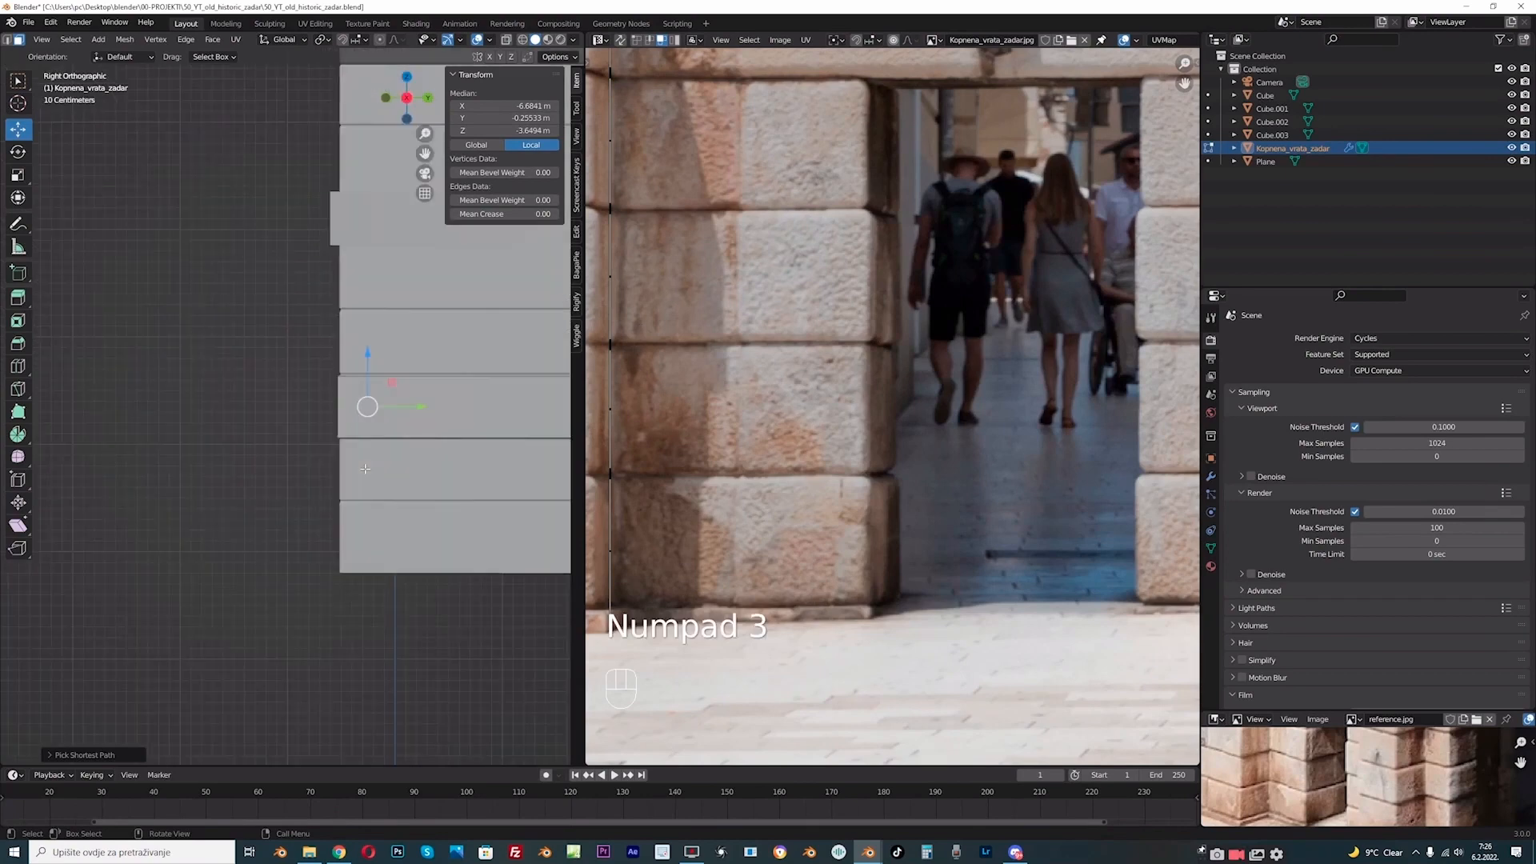
# - Unwrap the selected side faces with Project from View in the right orthographic view
pyautogui.scroll(-2, 345, 485)
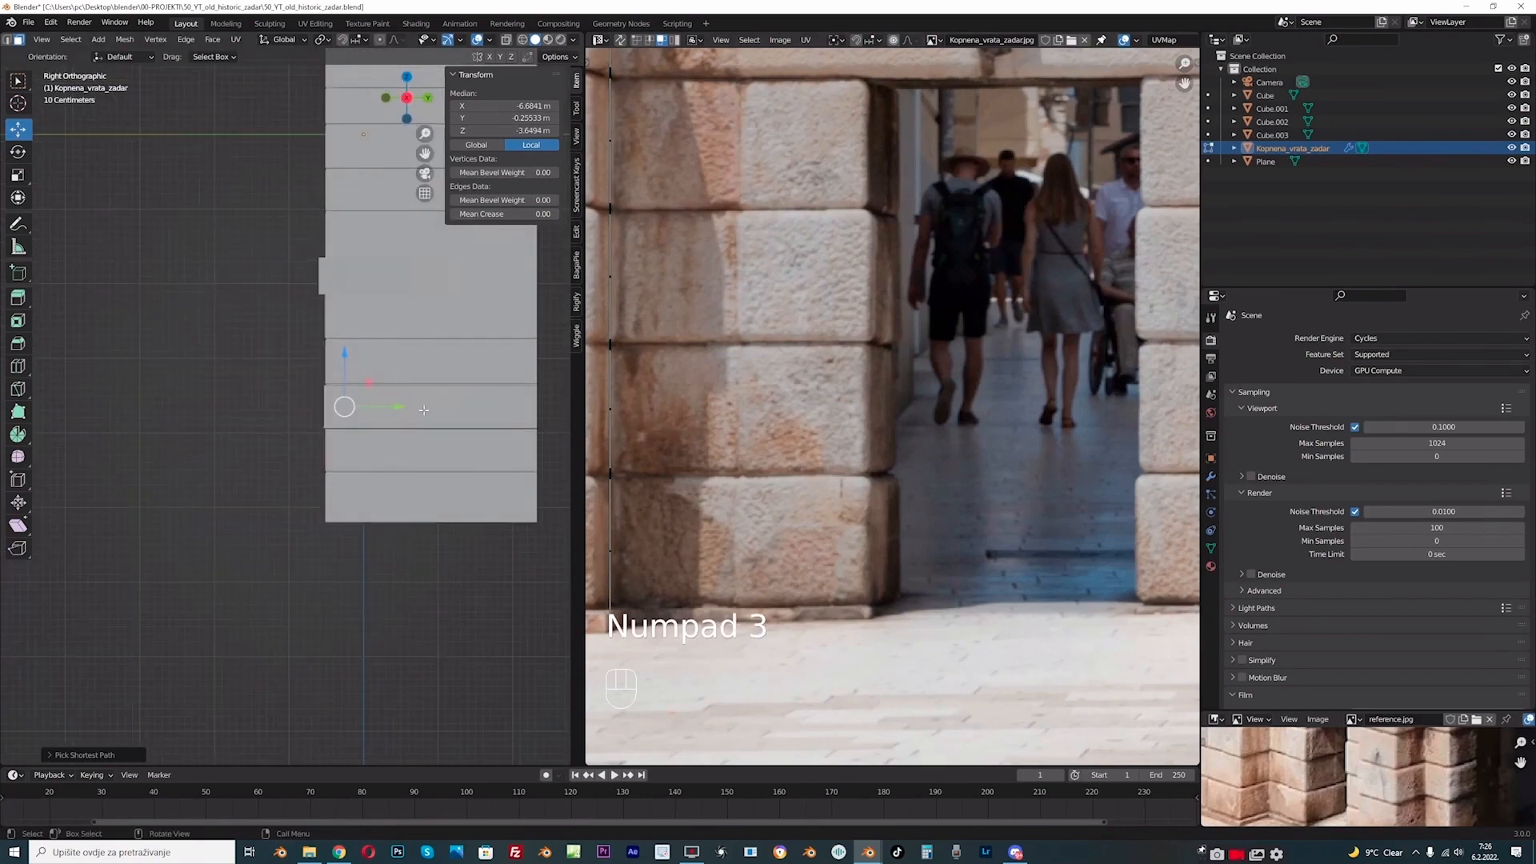
pyautogui.press('u')
pyautogui.click(372, 411)
# - Move and scale the projected side-face UVs onto the column of stones directly left of the small doorway
pyautogui.scroll(-2, 741, 422)
pyautogui.scroll(-6, 741, 423)
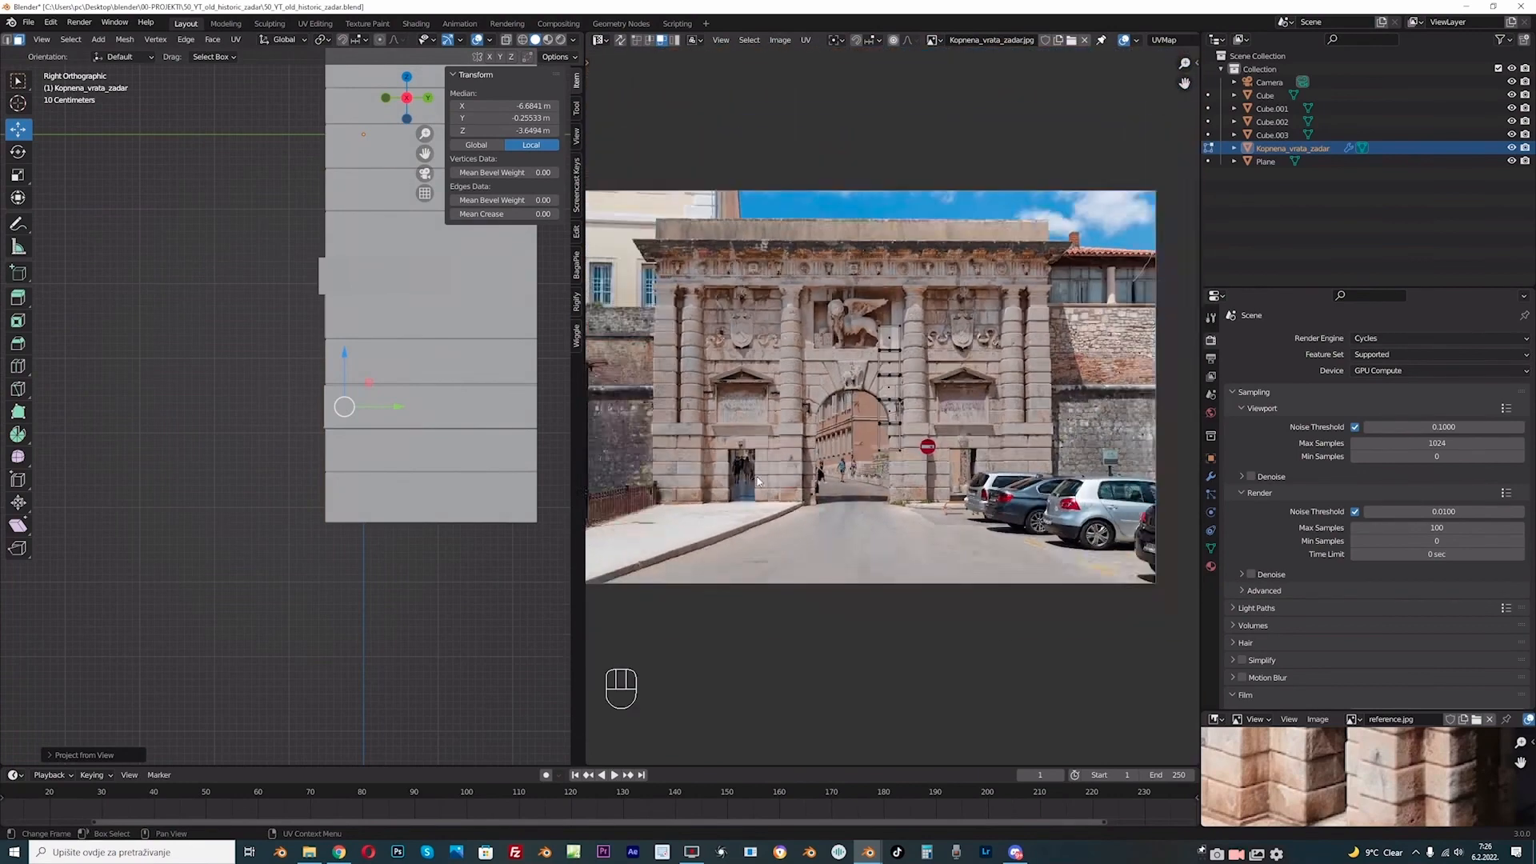
pyautogui.scroll(3, 900, 396)
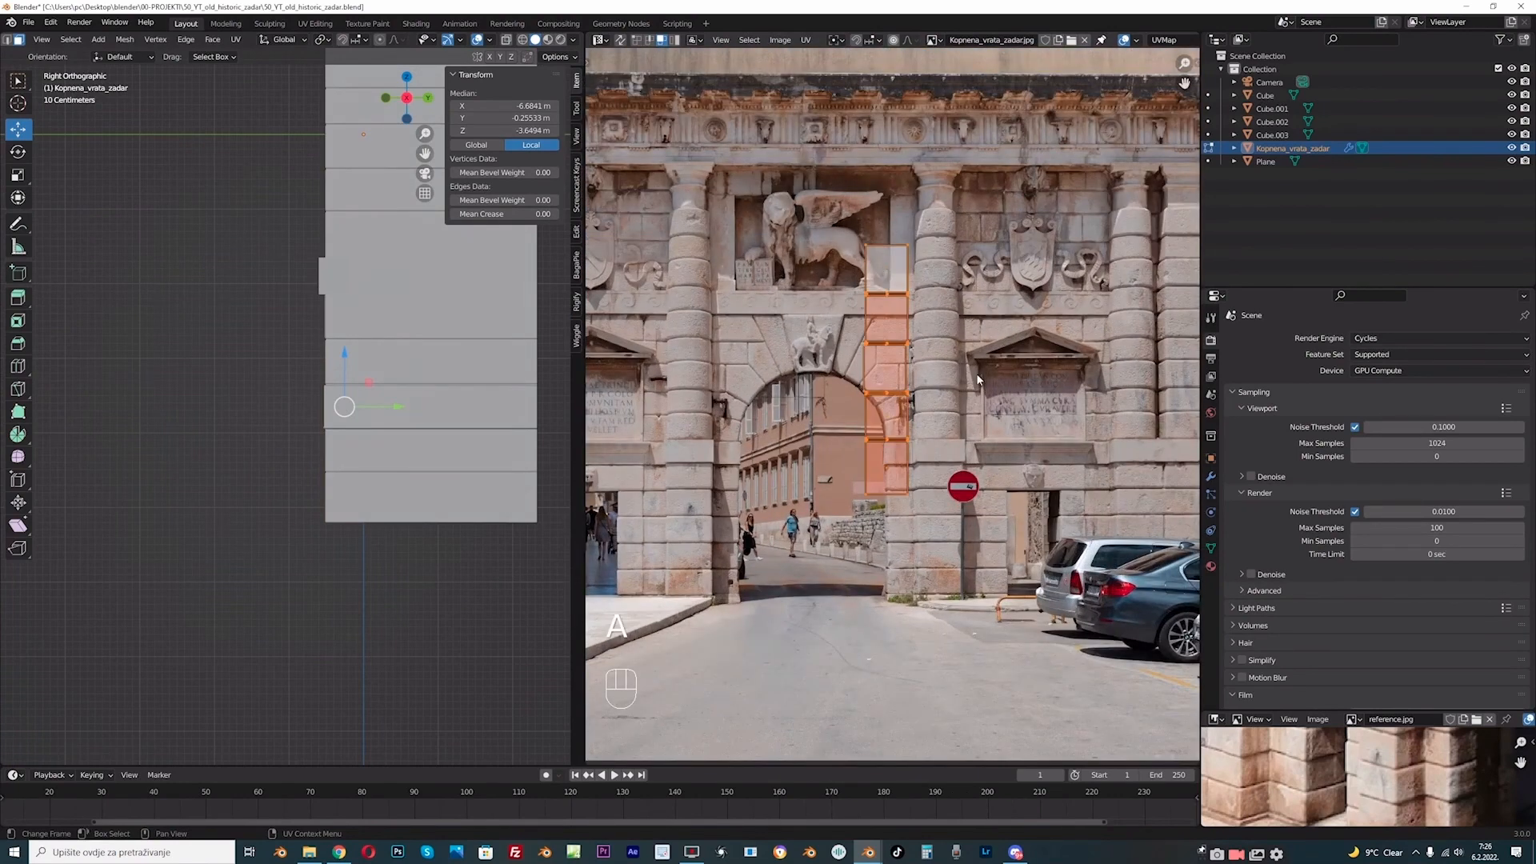
pyautogui.press('g')
pyautogui.click(744, 504)
pyautogui.moveTo(736, 506); pyautogui.dragTo(873, 491, button='middle')
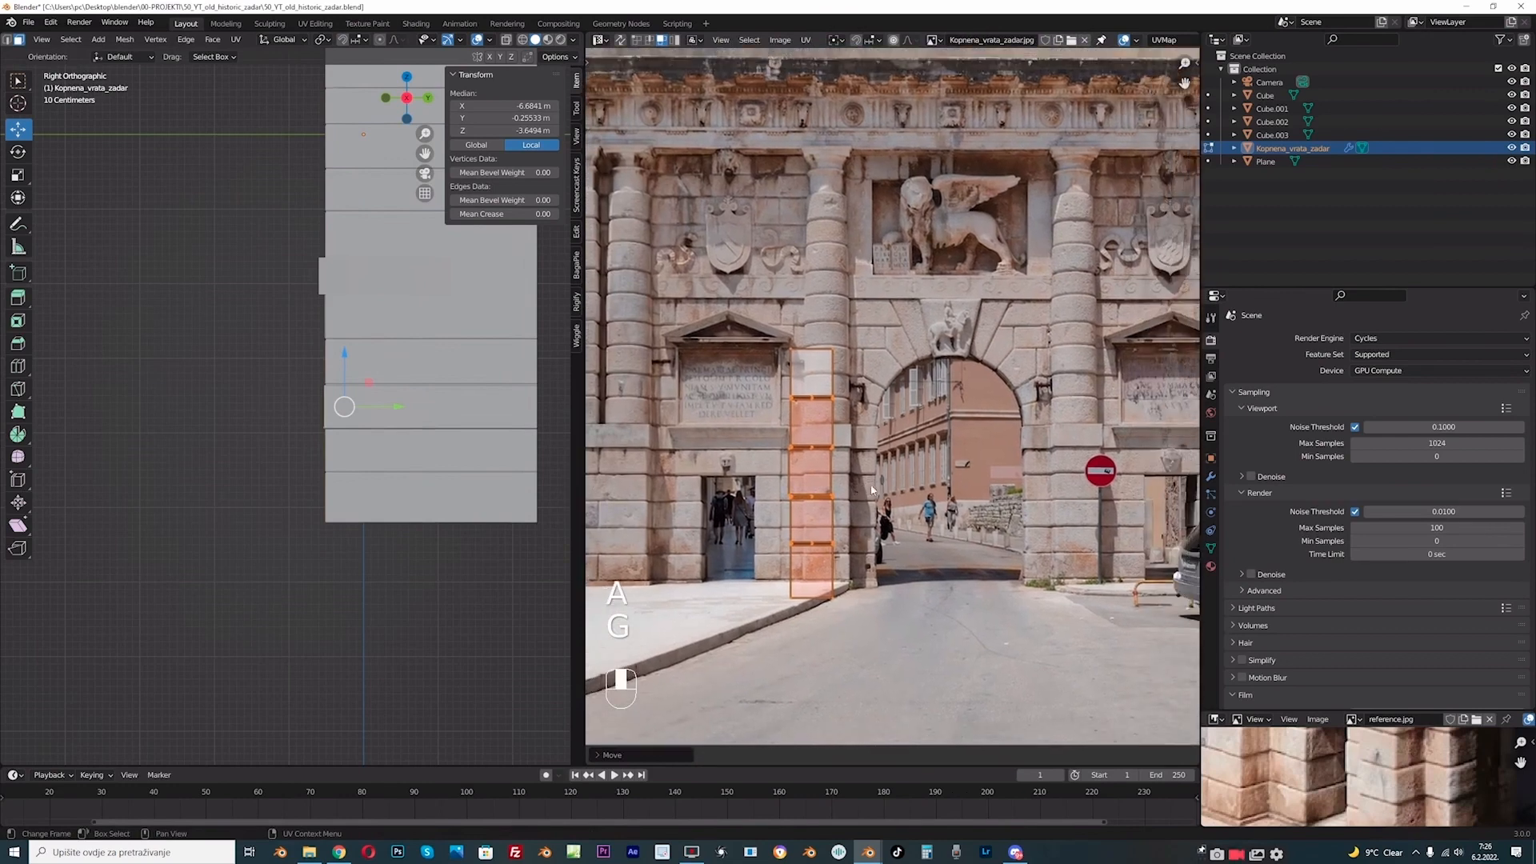
pyautogui.press('s')
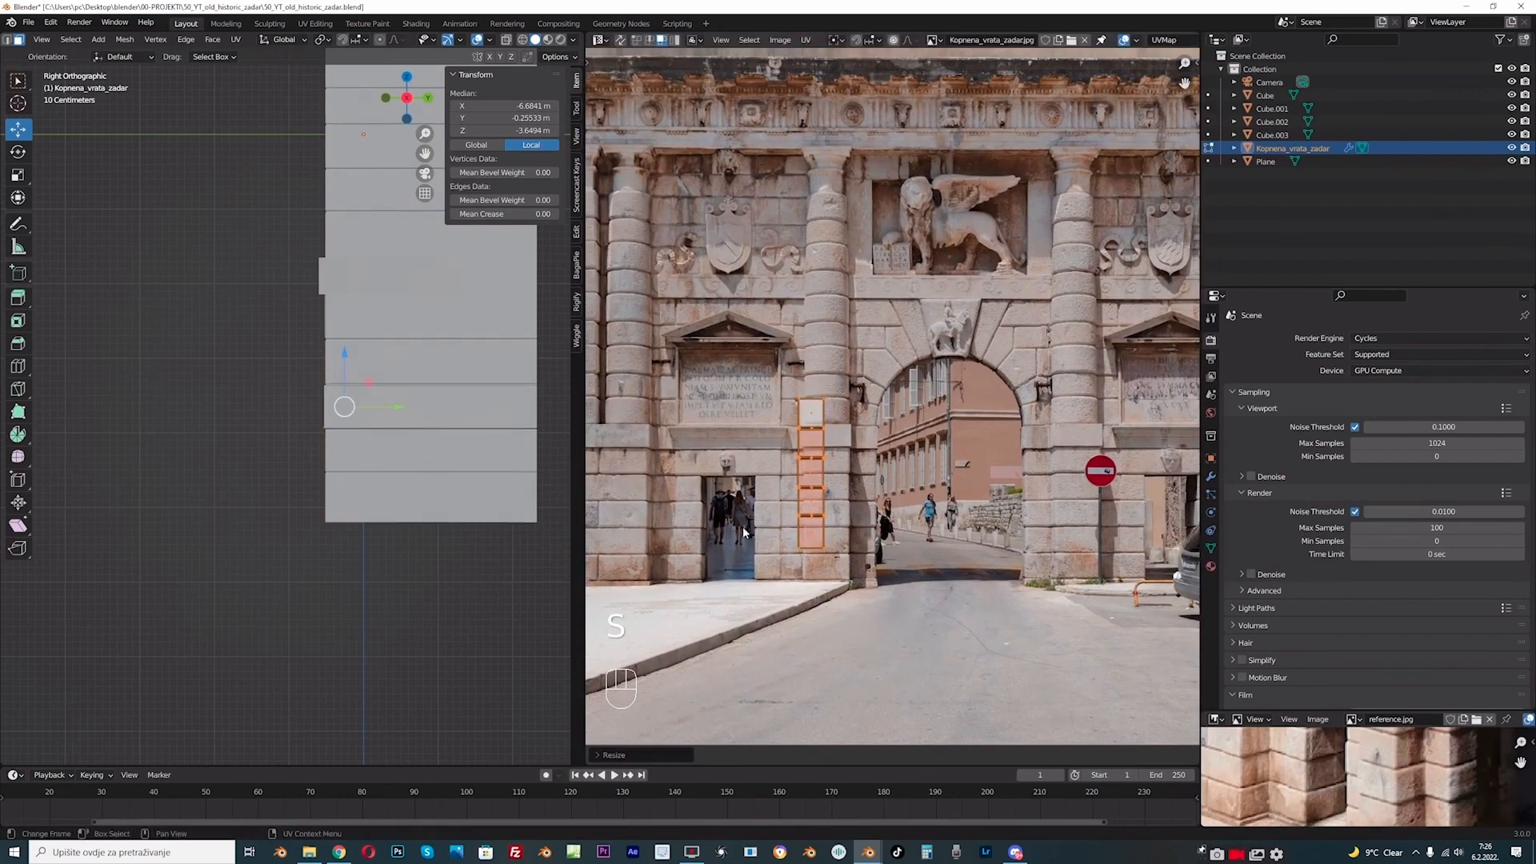
pyautogui.press('g')
pyautogui.scroll(3, 659, 549)
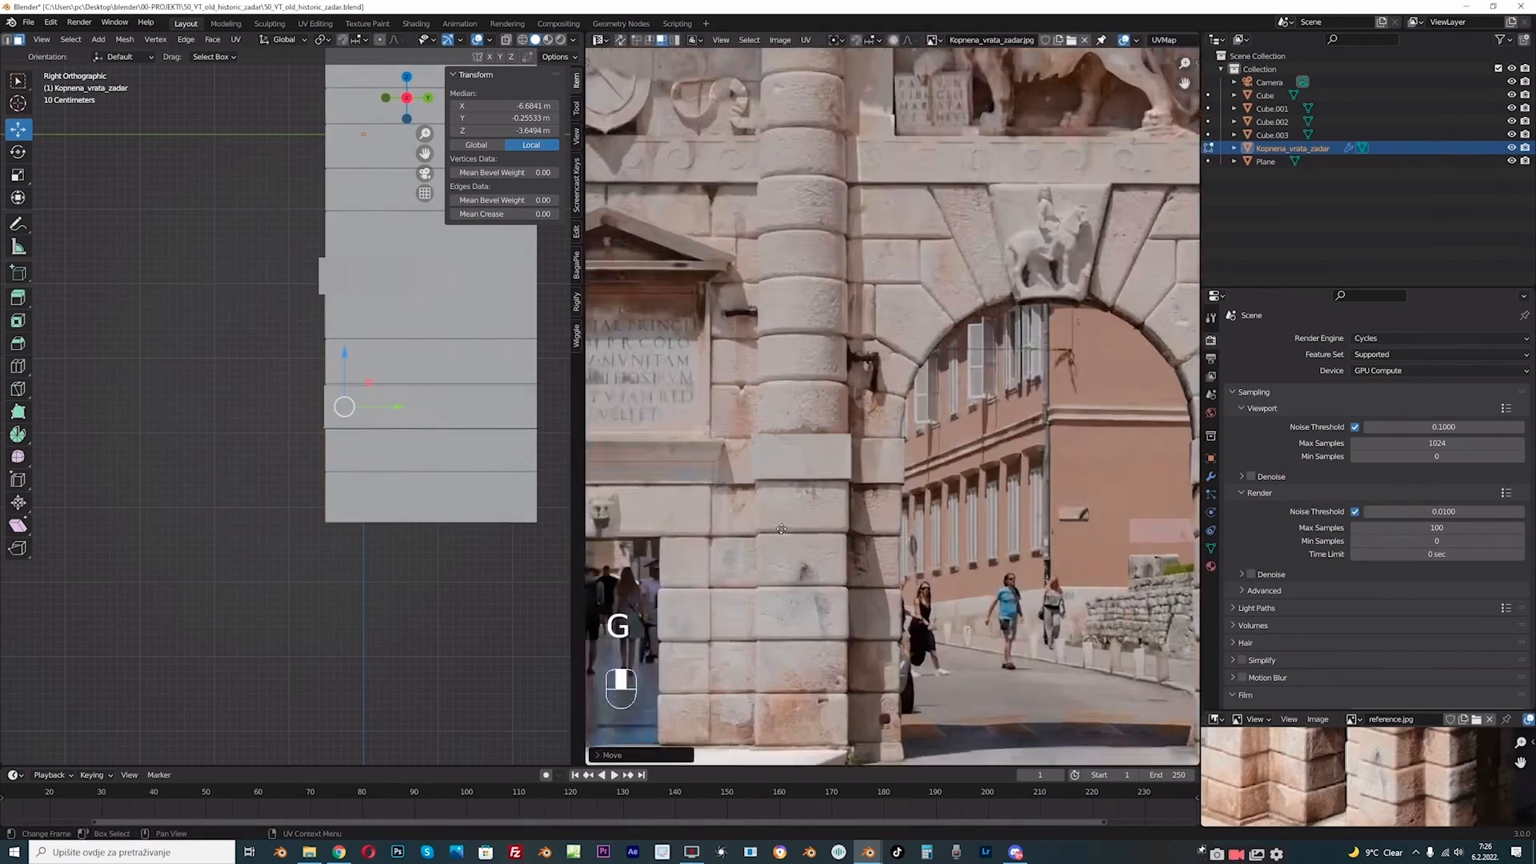
pyautogui.press('s')
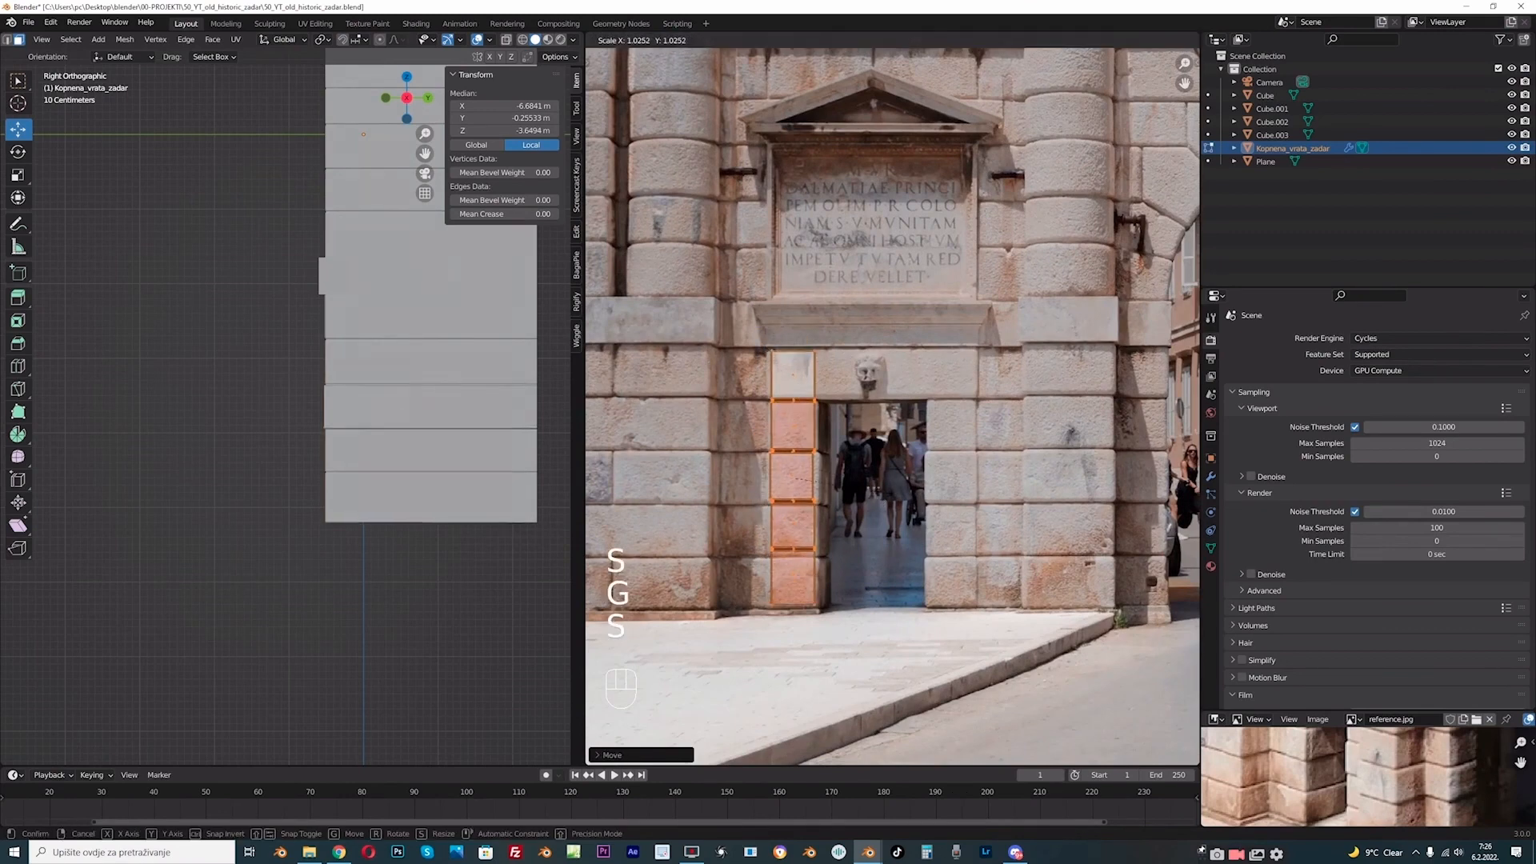
# - Select the bottom side block with its bevel strip and fit its UVs inside the bottom stone left of the doorway
pyautogui.moveTo(261, 424); pyautogui.dragTo(392, 400, button='middle')
pyautogui.scroll(4, 392, 400)
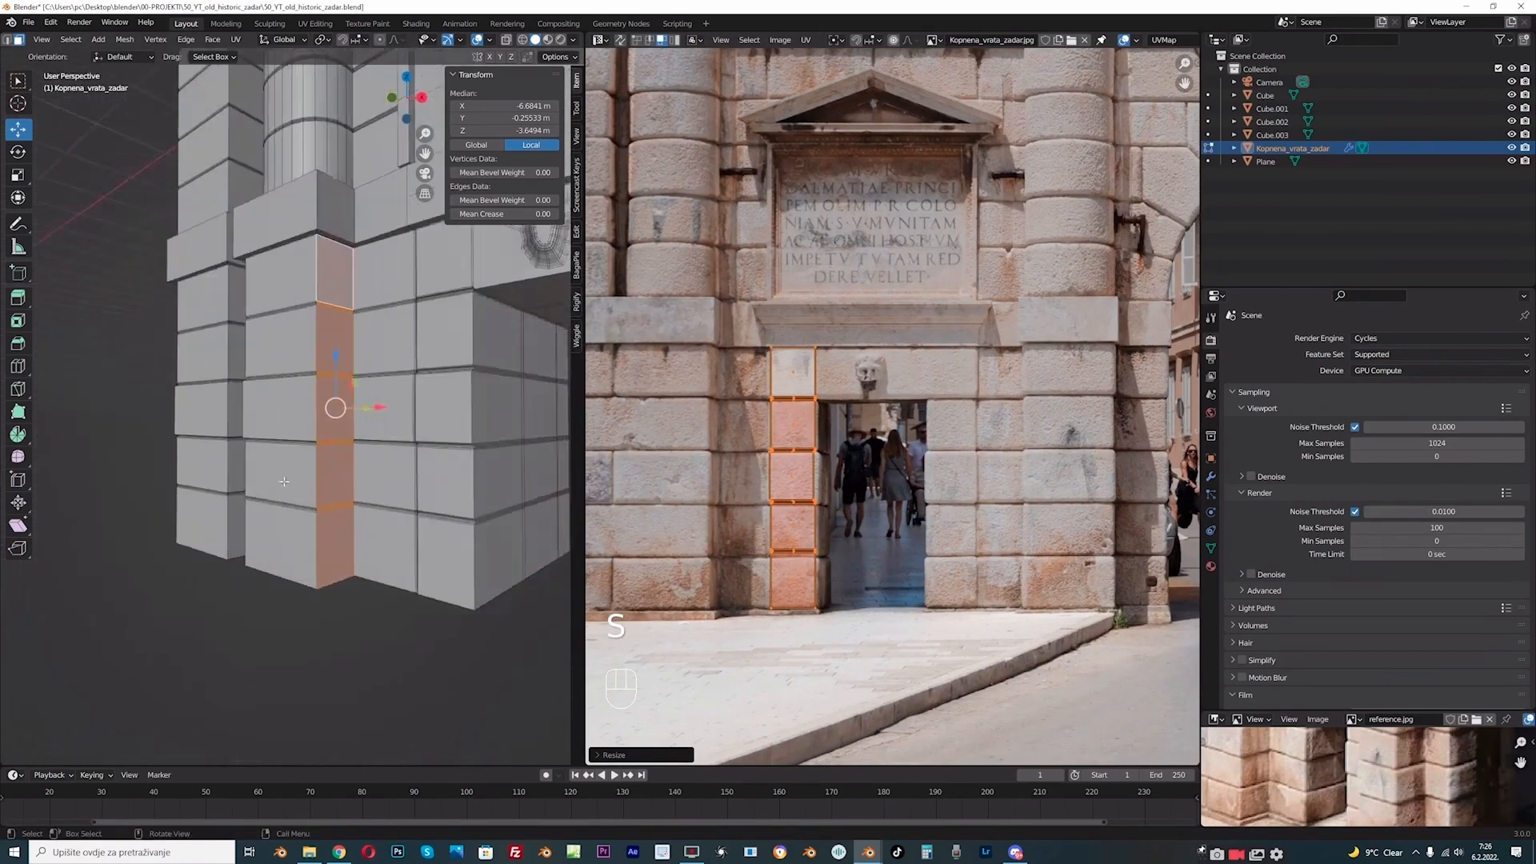
pyautogui.moveTo(480, 320); pyautogui.dragTo(444, 258, button='middle')
pyautogui.keyDown('shift'); pyautogui.moveTo(365, 681); pyautogui.dragTo(464, 528, button='middle'); pyautogui.keyUp('shift')
pyautogui.scroll(2, 374, 550)
pyautogui.click(469, 512)
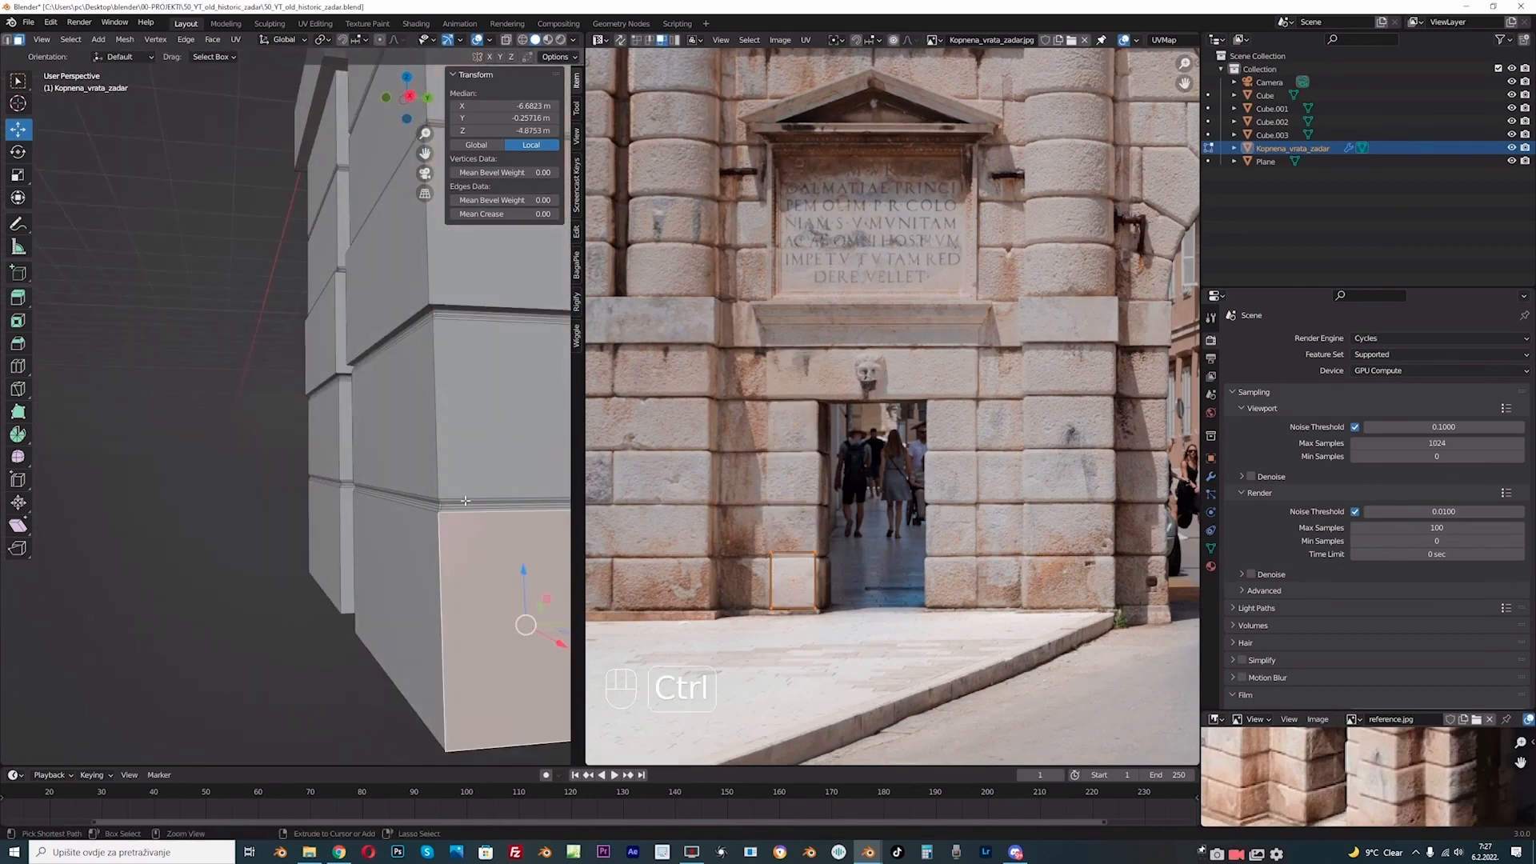
pyautogui.keyDown('ctrl'); pyautogui.click(465, 500); pyautogui.keyUp('ctrl')
pyautogui.scroll(3, 815, 521)
pyautogui.press('a')
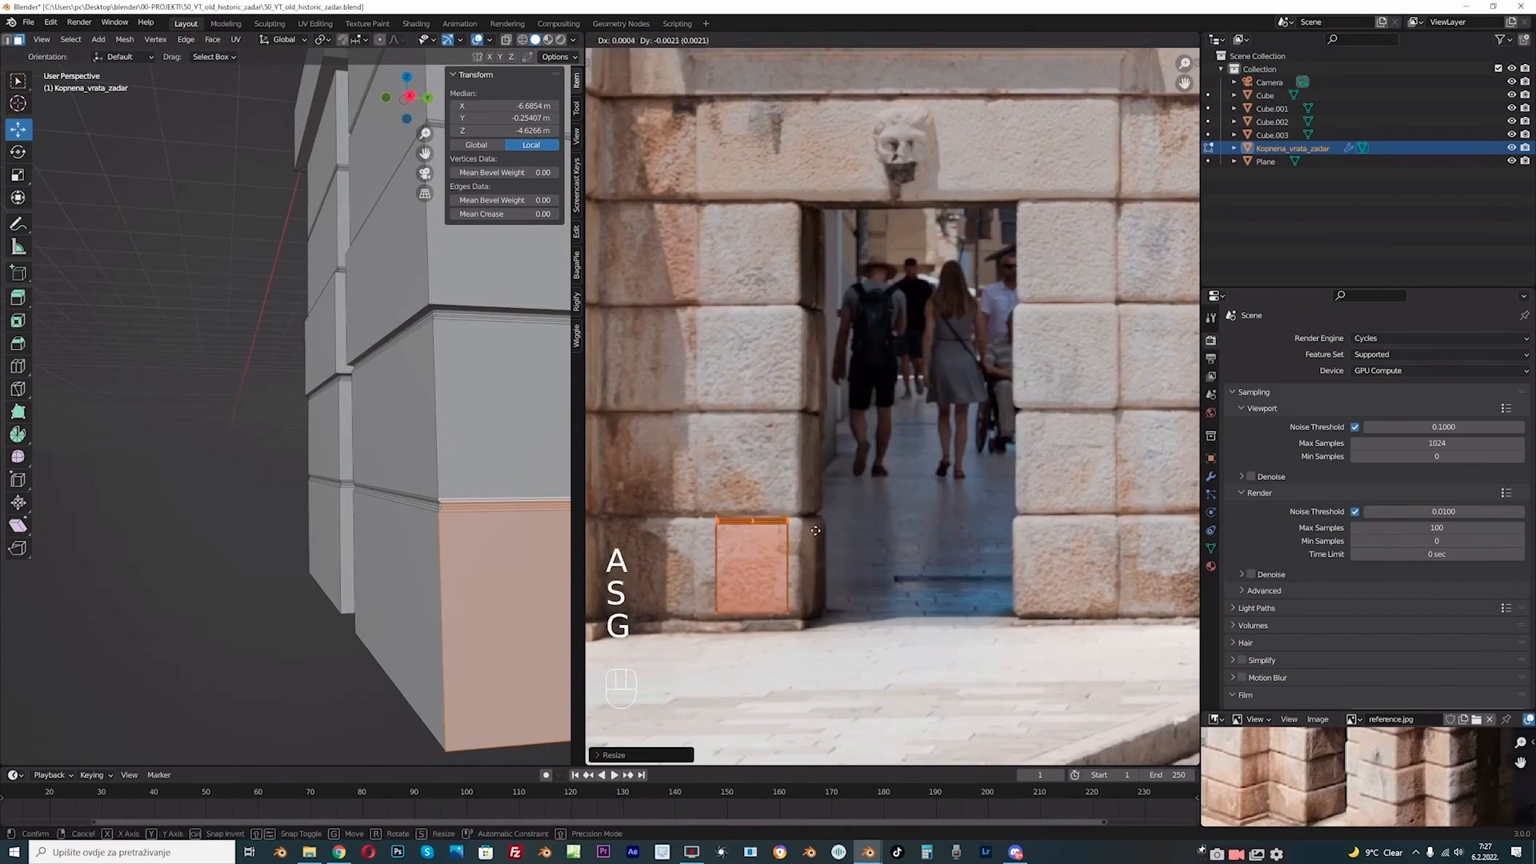
pyautogui.click(815, 531)
pyautogui.press('s')
# - Select the second side block from the bottom with its bevel and fit its UVs to the matching photo stone
pyautogui.click(467, 461)
pyautogui.keyDown('shift'); pyautogui.click(459, 311); pyautogui.keyUp('shift')
pyautogui.click(466, 344)
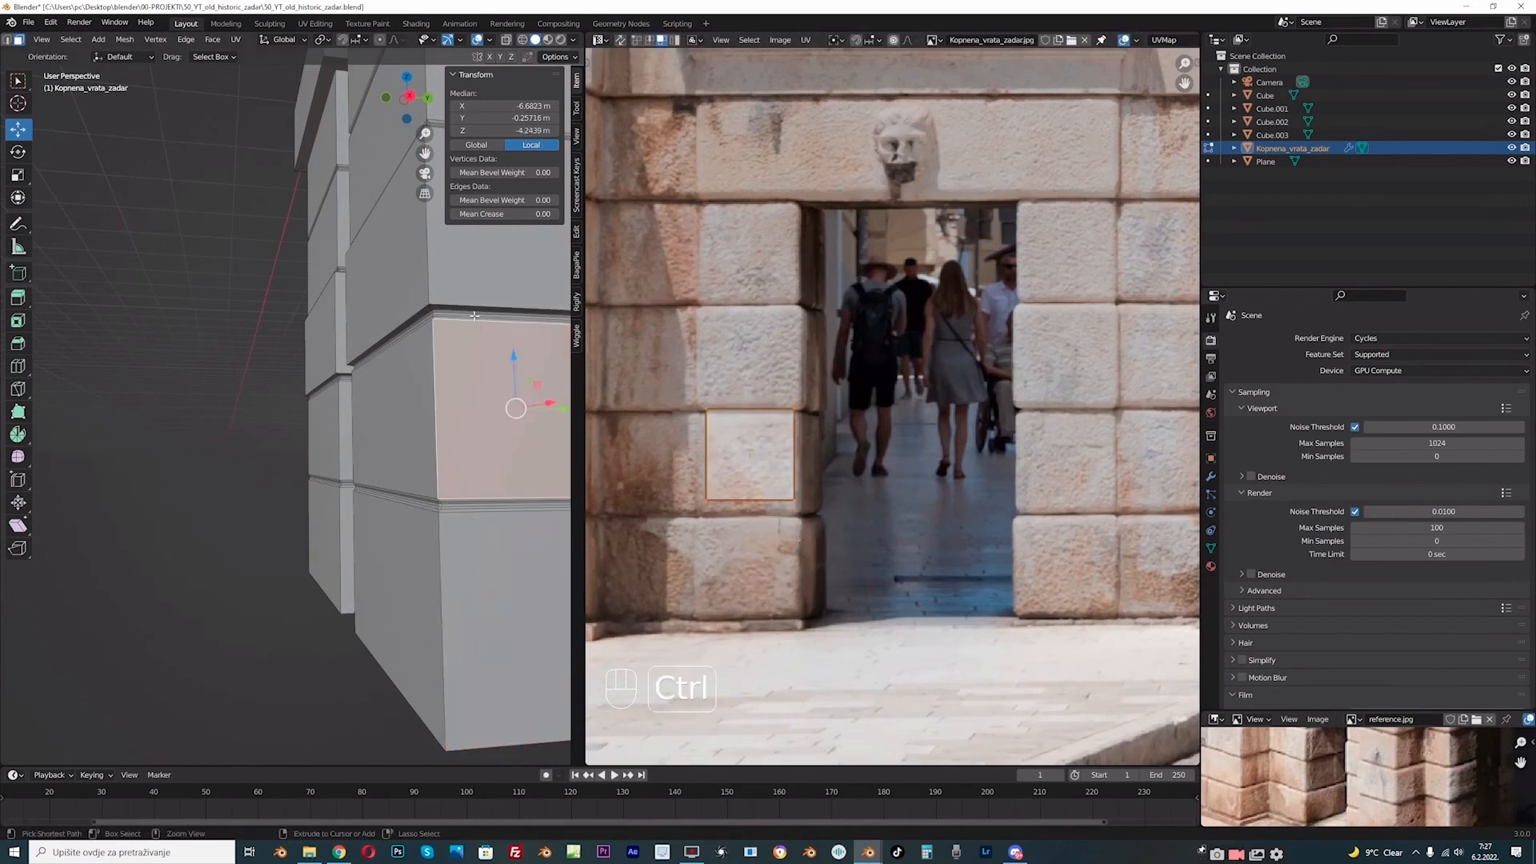
pyautogui.keyDown('ctrl'); pyautogui.click(473, 310); pyautogui.keyUp('ctrl')
pyautogui.press('s')
pyautogui.press('g')
pyautogui.press('s')
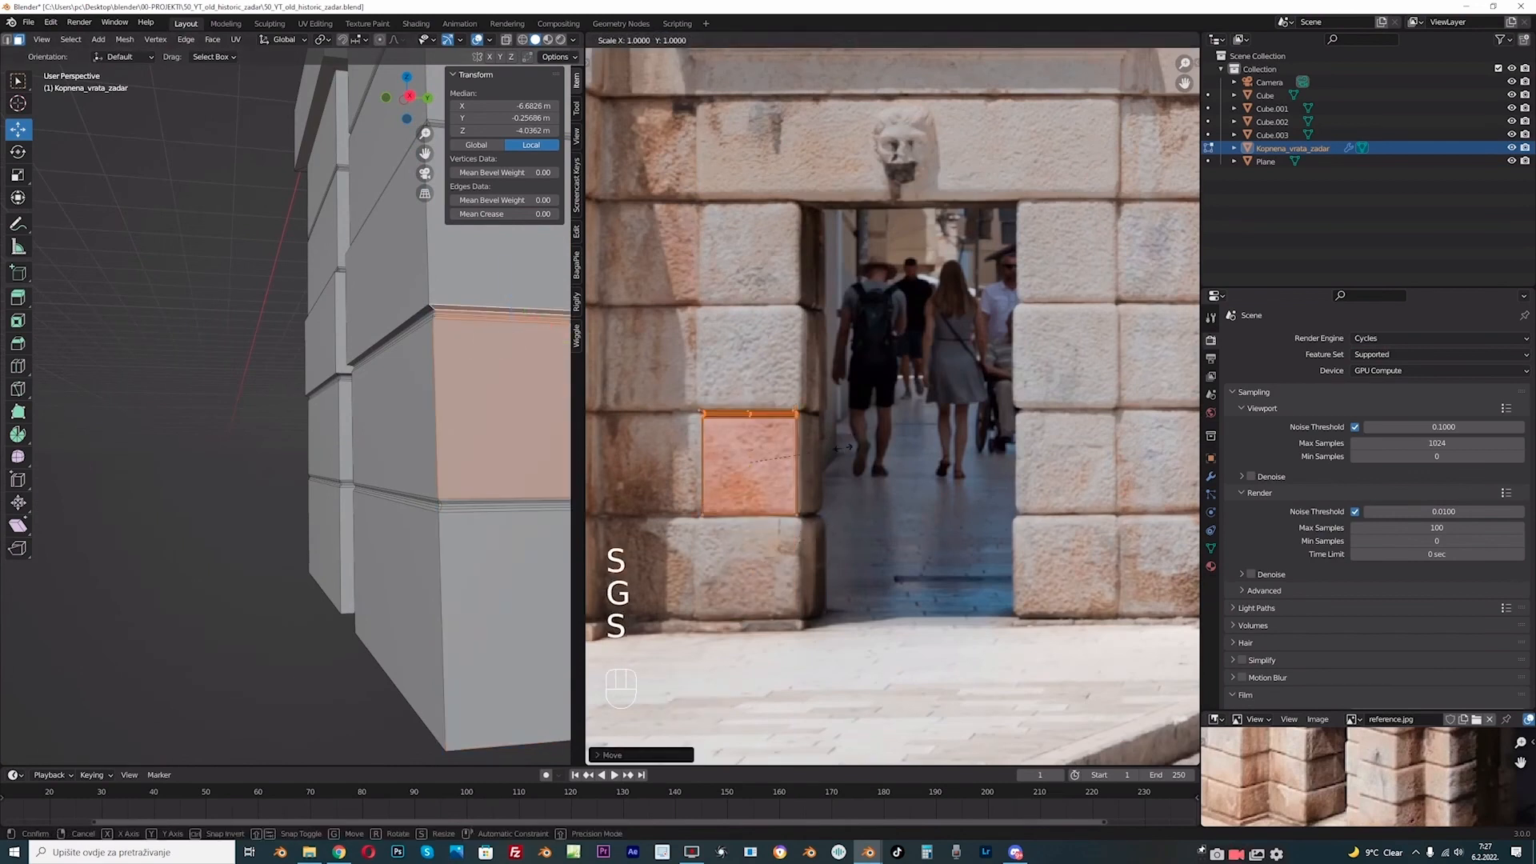
# - Select the third side block from the bottom with its bevel and scale its UVs to fill the matching stone
pyautogui.keyDown('shift'); pyautogui.moveTo(400, 272); pyautogui.dragTo(331, 425, button='middle'); pyautogui.keyUp('shift')
pyautogui.click(338, 416)
pyautogui.keyDown('ctrl'); pyautogui.click(341, 293); pyautogui.keyUp('ctrl')
pyautogui.scroll(-1, 774, 362)
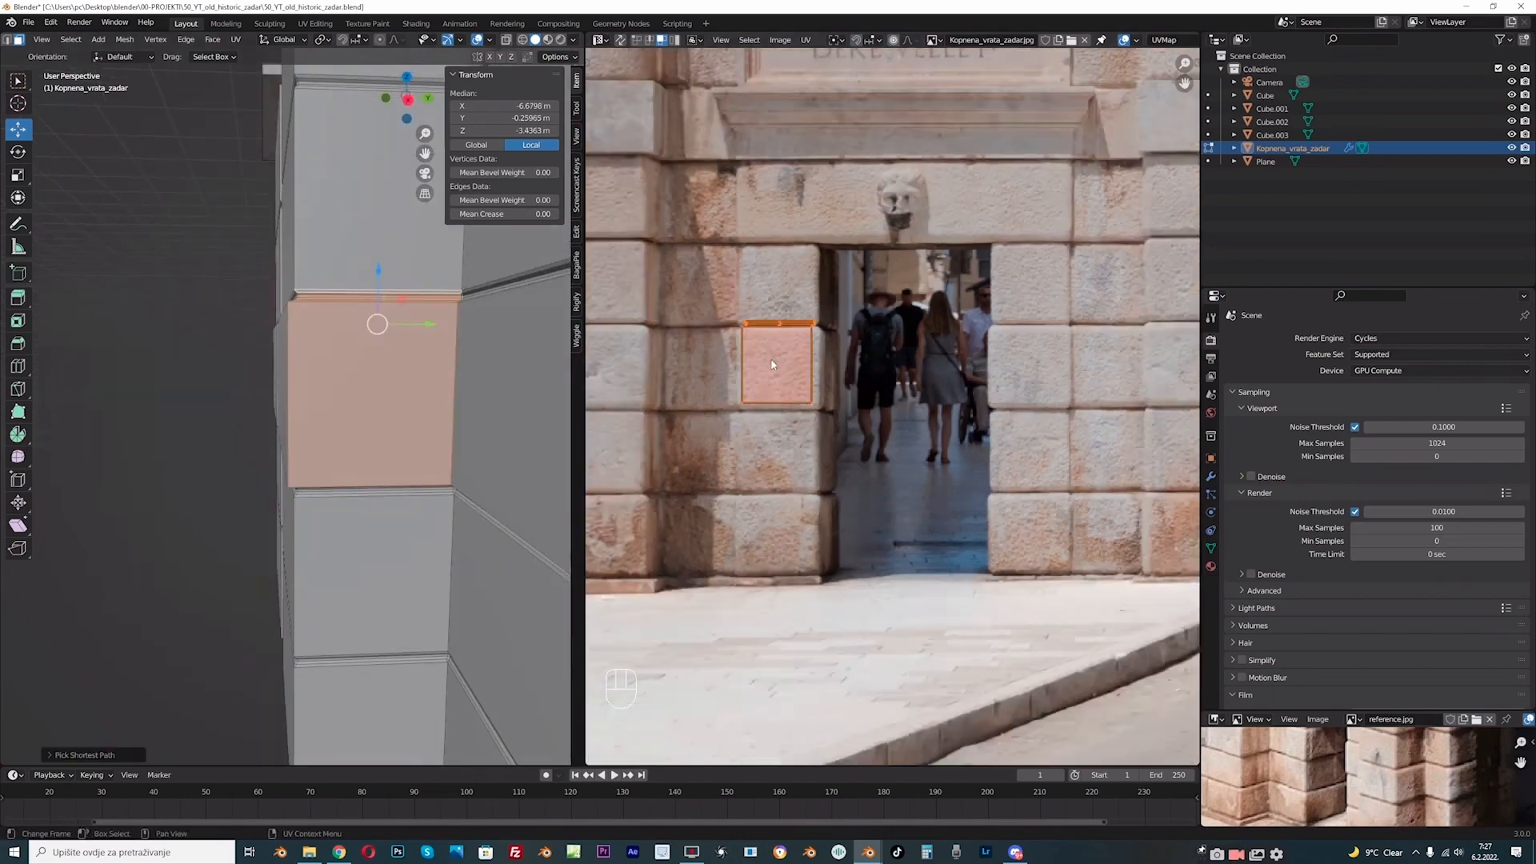
pyautogui.scroll(1, 788, 356)
pyautogui.press('s')
pyautogui.click(816, 347)
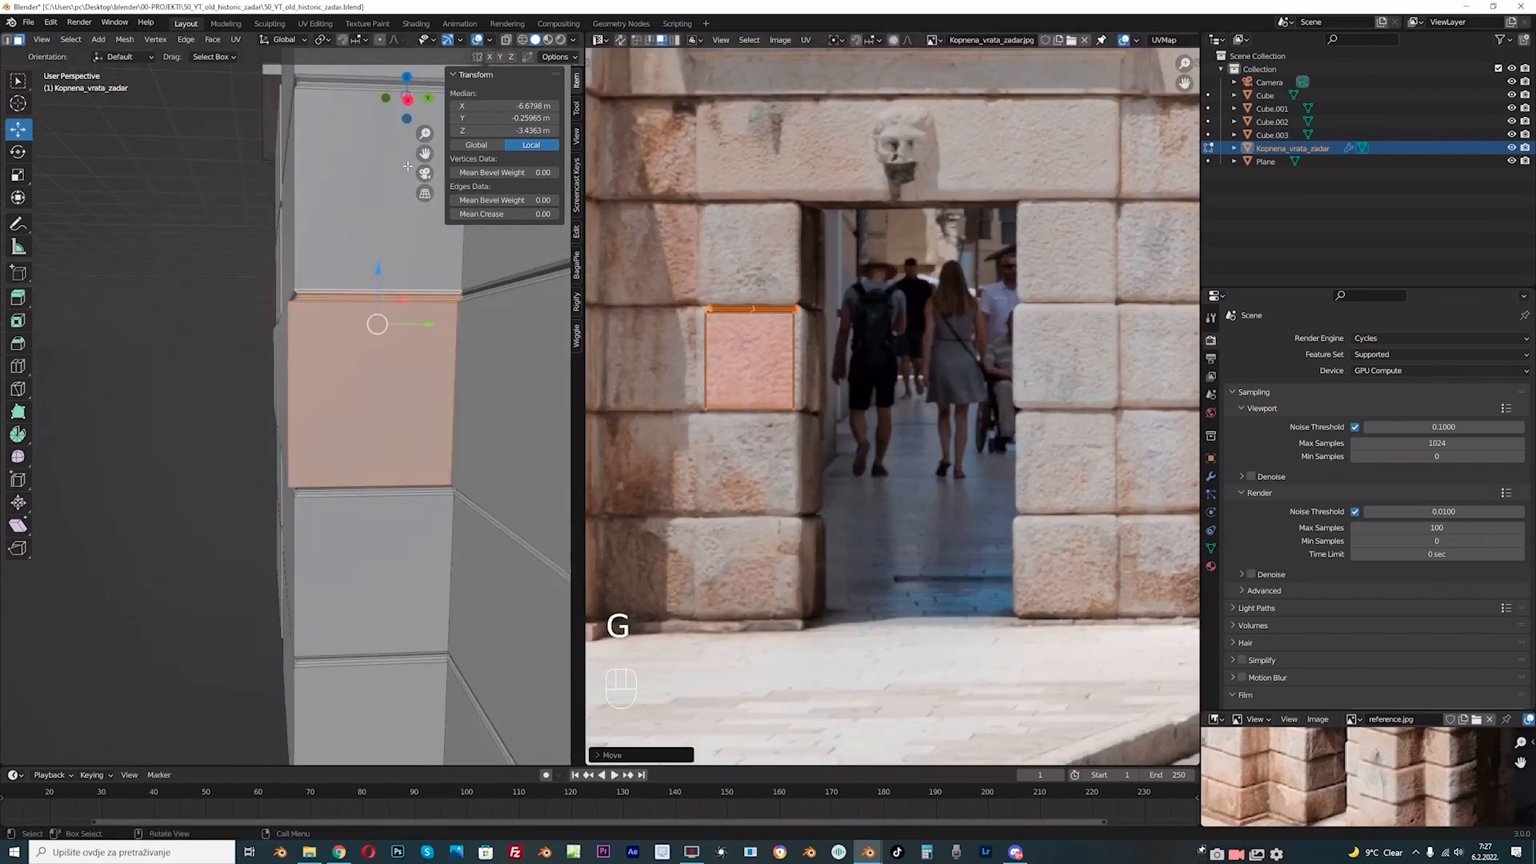
# - Select the fourth side block with its bevel and fit its UVs to the uppermost stone beside the doorway
pyautogui.keyDown('shift'); pyautogui.moveTo(326, 236); pyautogui.dragTo(317, 428, button='middle'); pyautogui.keyUp('shift')
pyautogui.click(320, 400)
pyautogui.keyDown('ctrl'); pyautogui.click(324, 284); pyautogui.keyUp('ctrl')
pyautogui.hotkey('ctrl', 'z')
pyautogui.keyDown('ctrl'); pyautogui.click(324, 290); pyautogui.keyUp('ctrl')
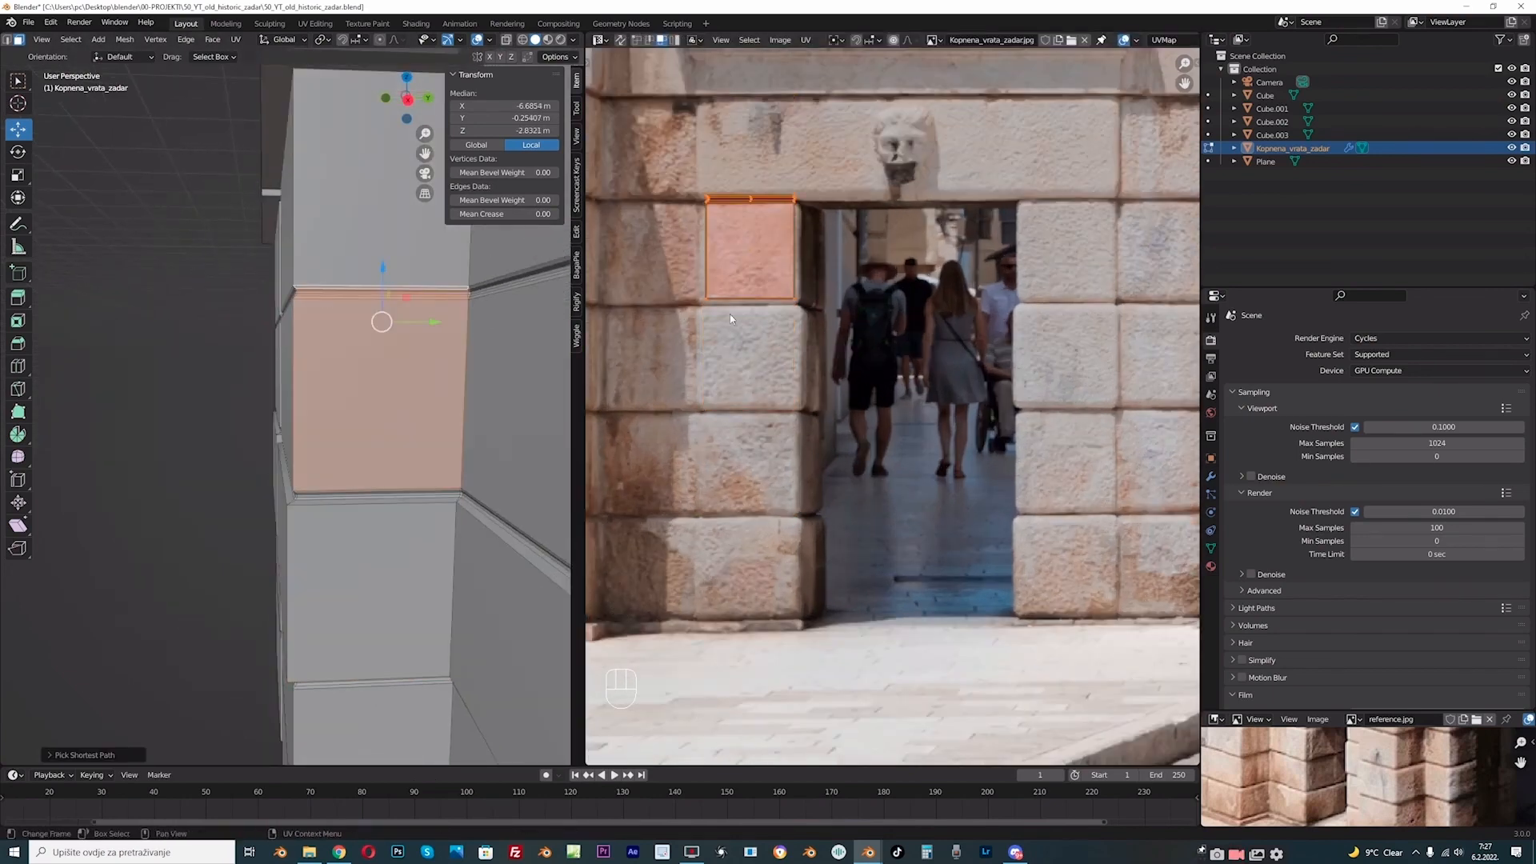
pyautogui.moveTo(730, 314); pyautogui.dragTo(776, 330, button='middle')
pyautogui.press('g')
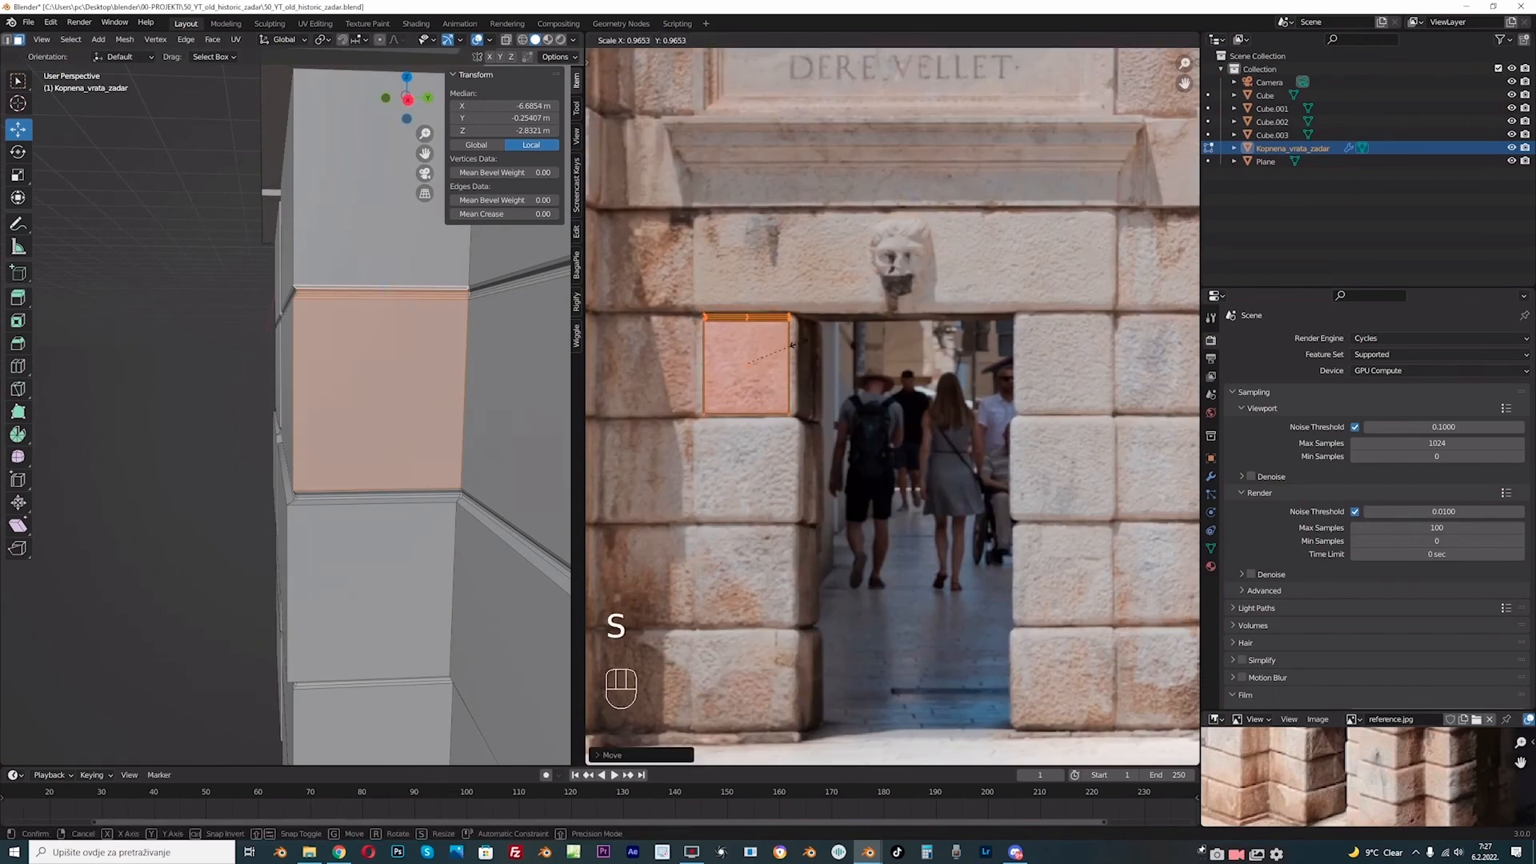
pyautogui.click(792, 345)
# - Inspect the textured side faces of the pier in rendered shading
pyautogui.click(200, 320)
pyautogui.scroll(-2, 336, 264)
pyautogui.click(560, 39)
pyautogui.scroll(-3, 247, 473)
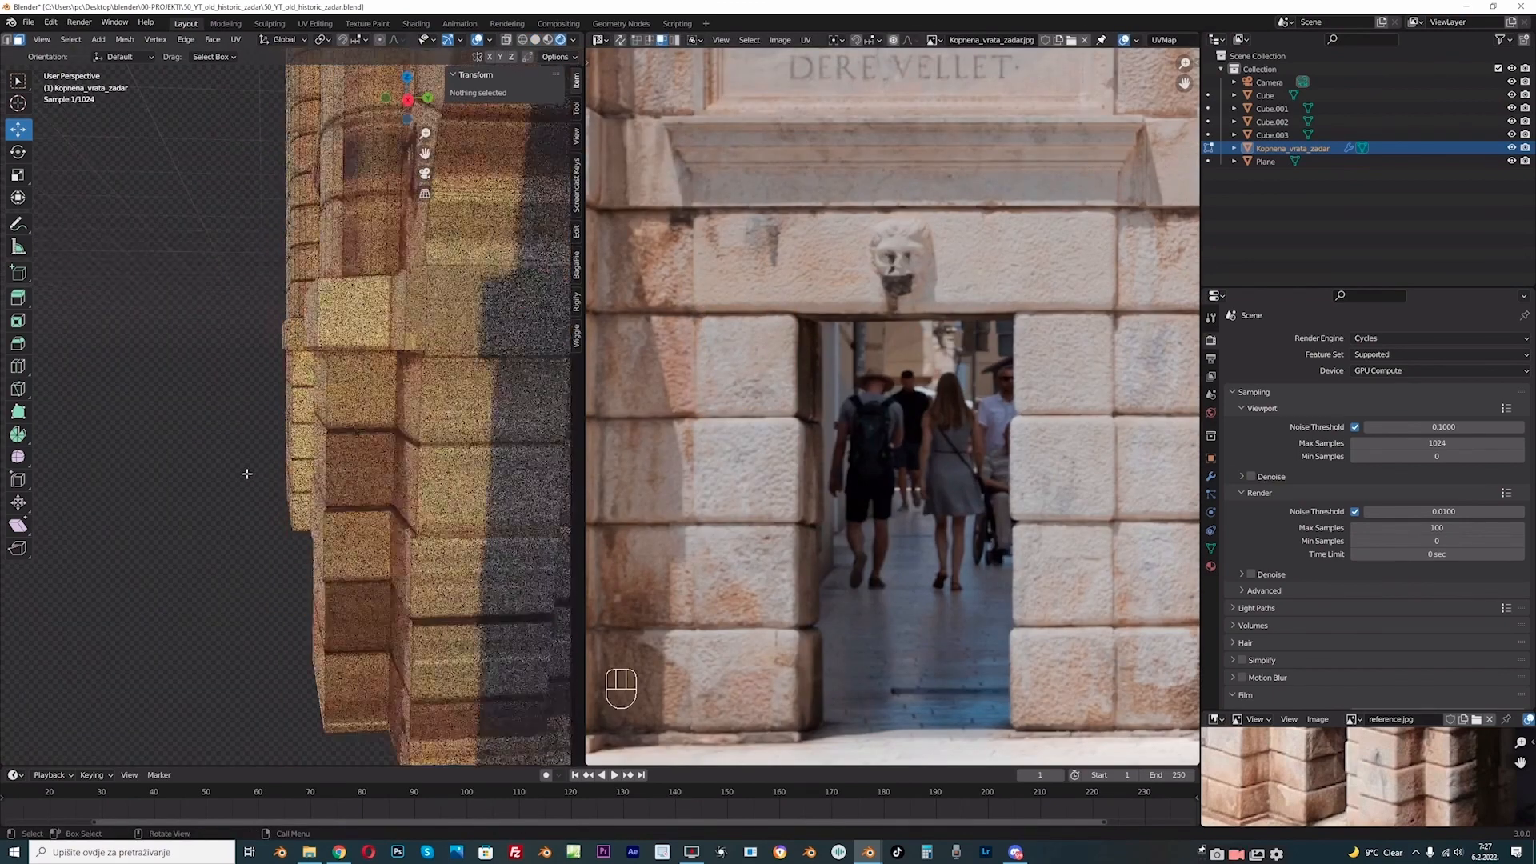
pyautogui.moveTo(247, 472); pyautogui.dragTo(300, 472, button='middle')
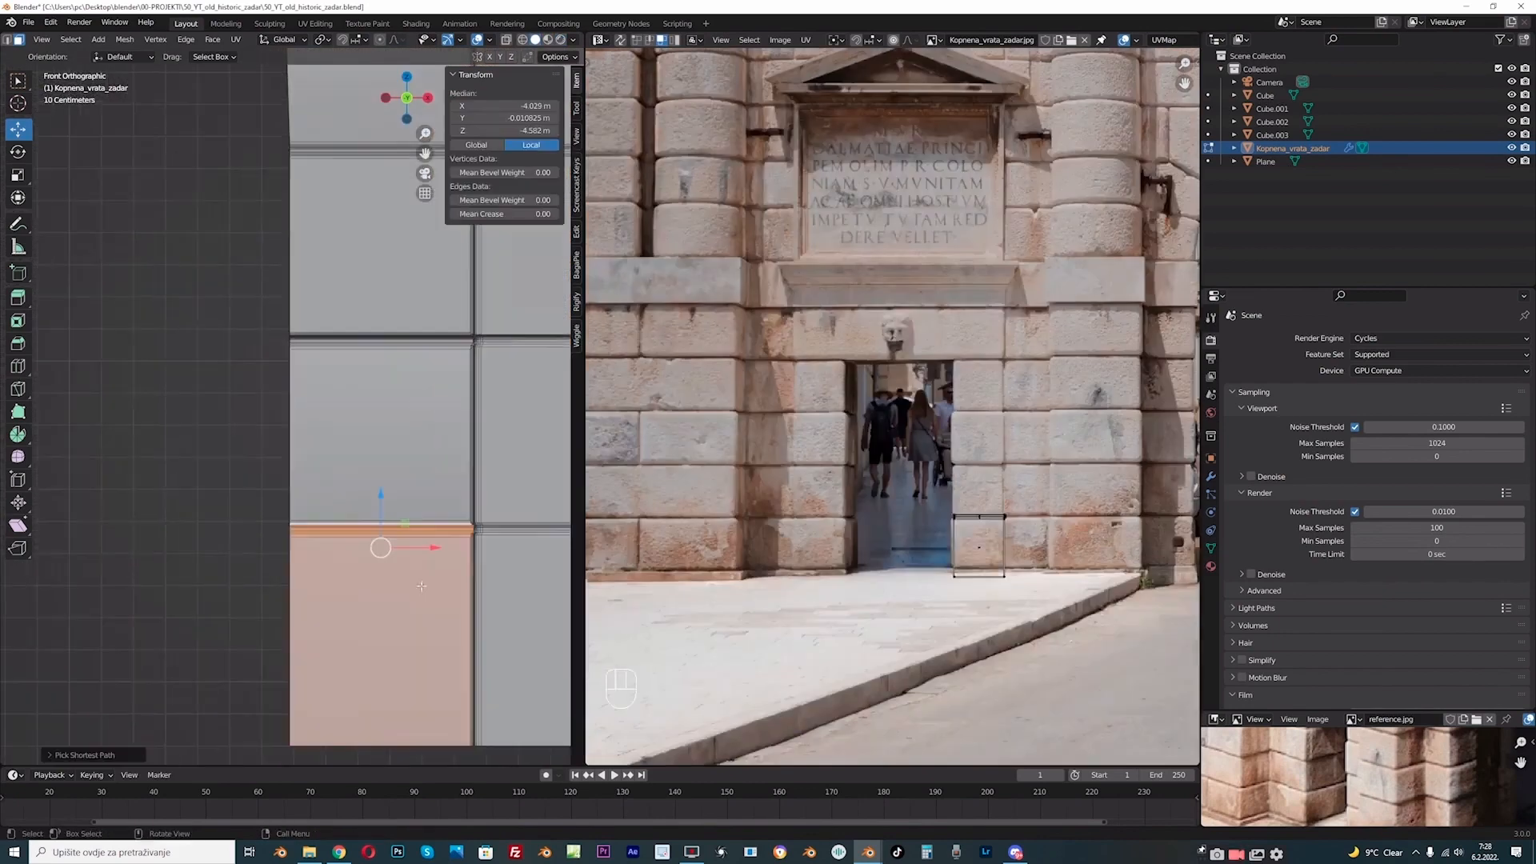
# - Scale the UVs of the two lowest blocks in the column right of the doorway to fit their photo stones
pyautogui.scroll(3, 898, 596)
pyautogui.press('a')
pyautogui.press('s')
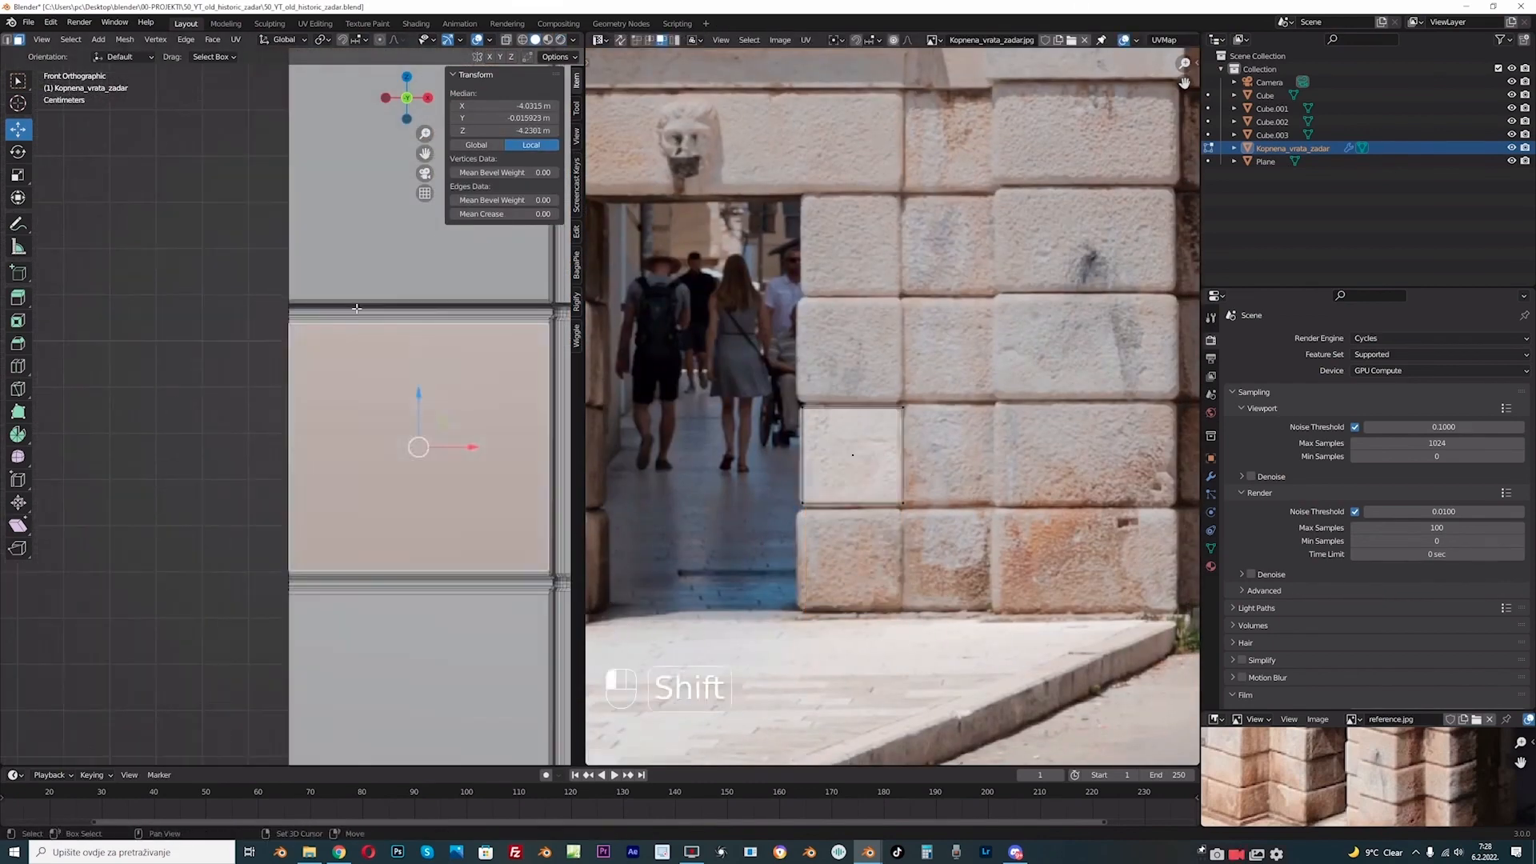
pyautogui.scroll(2, 896, 560)
pyautogui.press('a')
pyautogui.press('s')
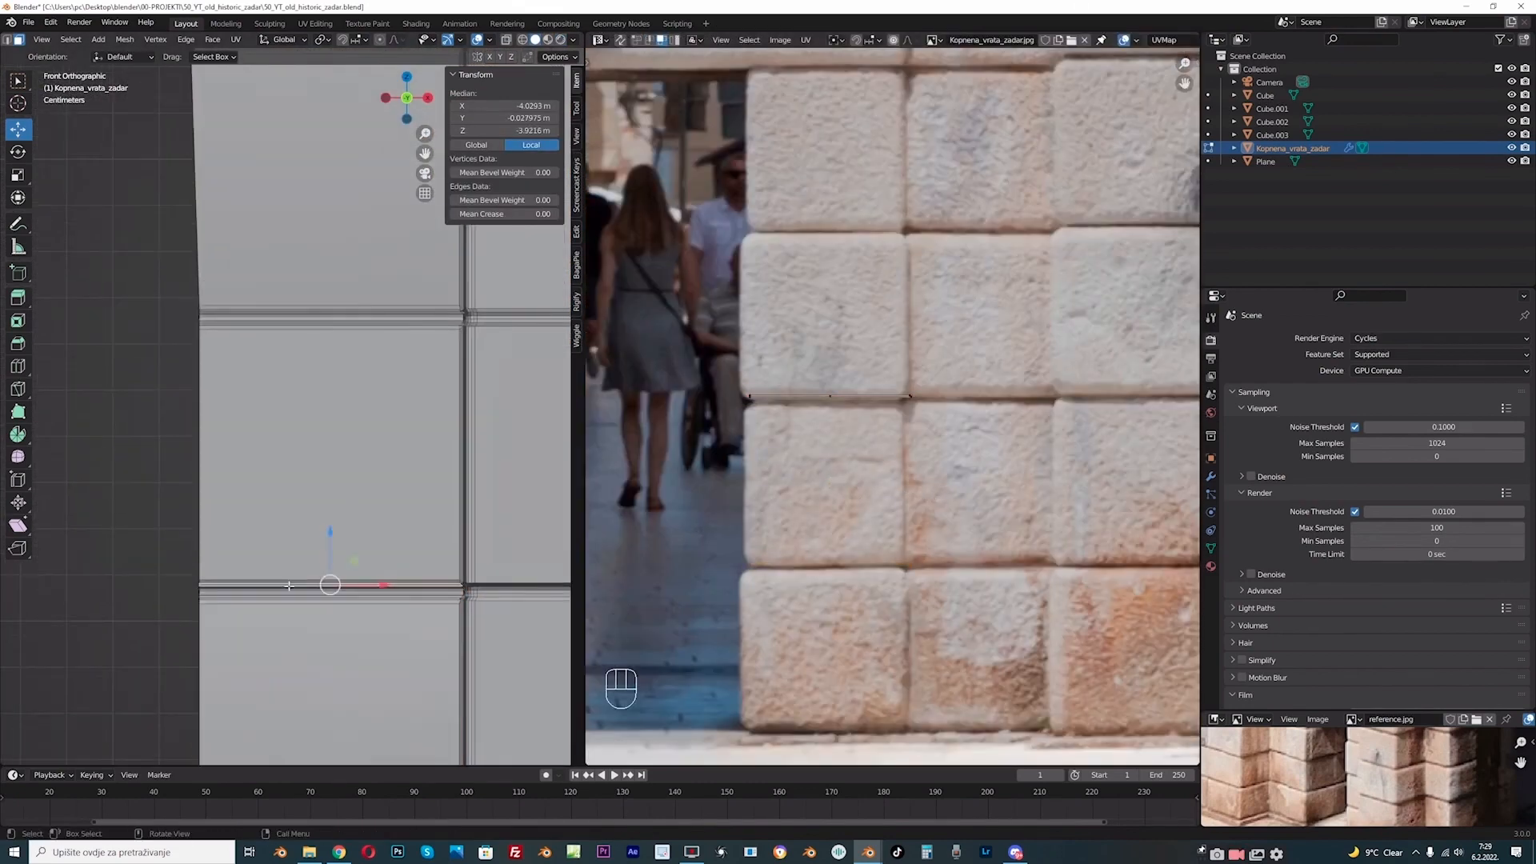
# - Select the third block of the column right of the doorway with its bevel and scale its UVs to the stone
pyautogui.click(304, 416)
pyautogui.scroll(2, 896, 480)
pyautogui.press('a')
pyautogui.press('s')
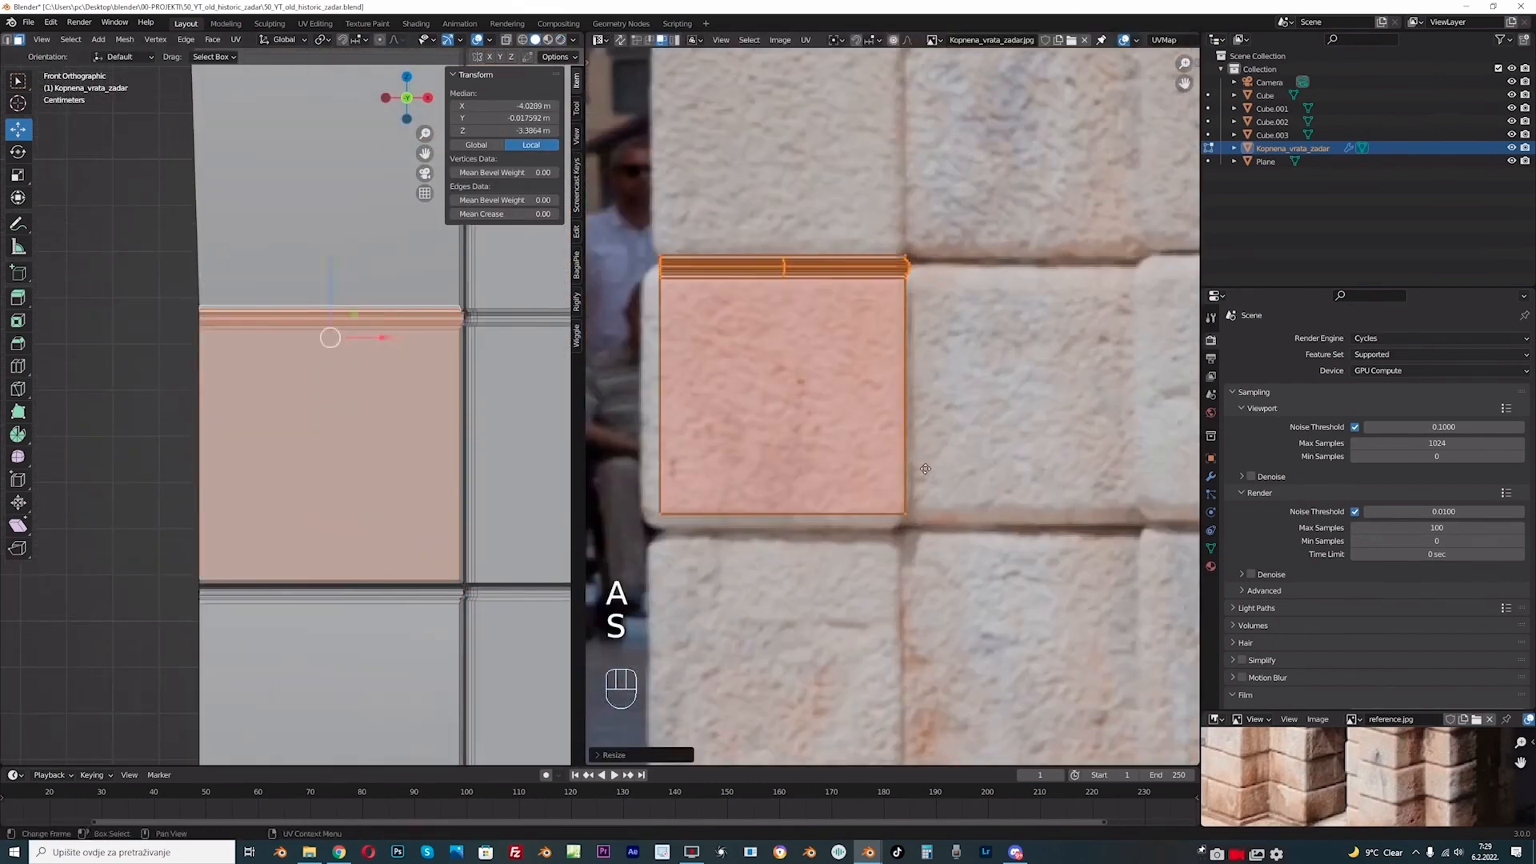
# - Scale and move the UVs of the fourth block right of the doorway onto the stone below the lintel
pyautogui.scroll(2, 244, 506)
pyautogui.click(245, 506)
pyautogui.scroll(-2, 893, 448)
pyautogui.press('a')
pyautogui.press('s')
pyautogui.press('g')
pyautogui.click(800, 460)
# - Fit the UVs of the bottom block in the second column right of the doorway to its photo stone
pyautogui.scroll(-3, 286, 408)
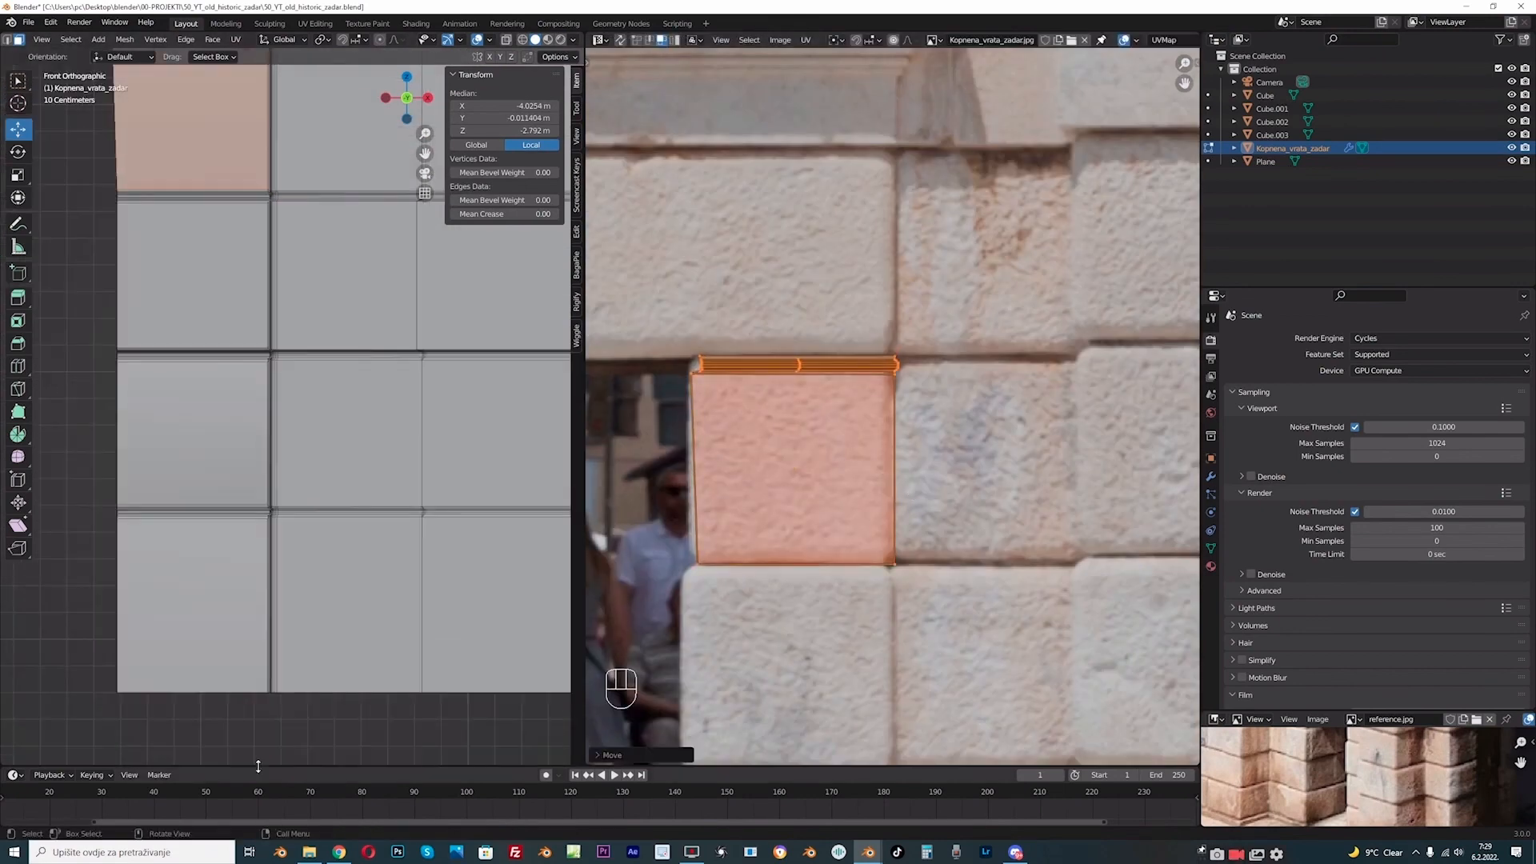
pyautogui.click(344, 596)
pyautogui.scroll(-2, 724, 581)
pyautogui.press('a')
pyautogui.press('s')
pyautogui.click(873, 552)
pyautogui.press('g')
# - Move and scale the UVs of the second column's second block from the bottom onto the matching stone
pyautogui.click(344, 481)
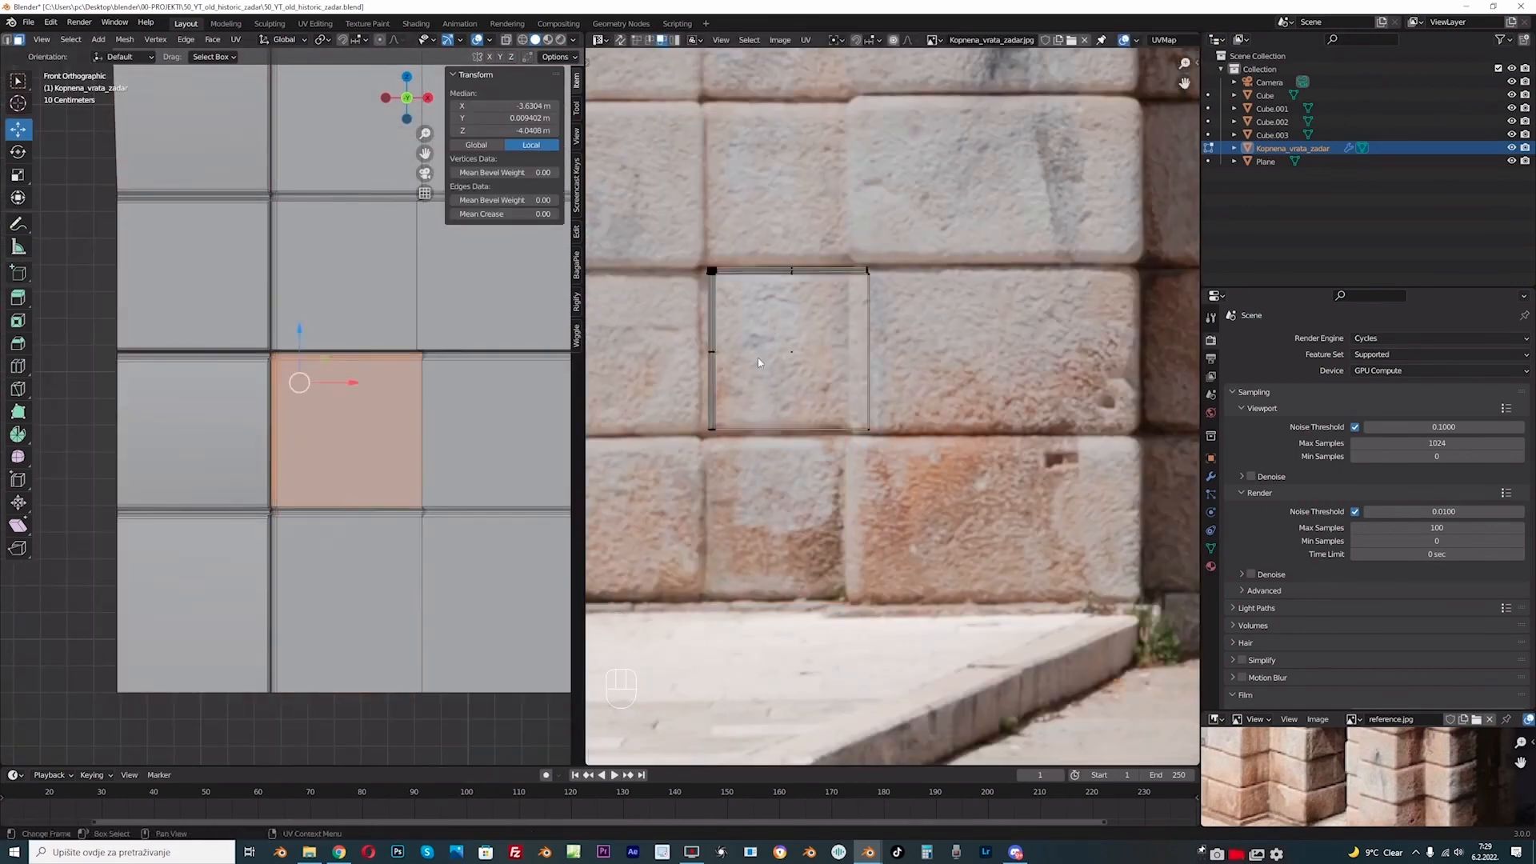
pyautogui.press('a')
pyautogui.press('g')
pyautogui.press('s')
# - Scale and move the UVs of the second column's third block so they fit the matching photo stone
pyautogui.click(400, 452)
pyautogui.press('a')
pyautogui.press('s')
pyautogui.press('g')
pyautogui.click(850, 431)
# - Scale and move the UVs of the second column's fourth block onto the matching photo stone
pyautogui.scroll(-1, 286, 408)
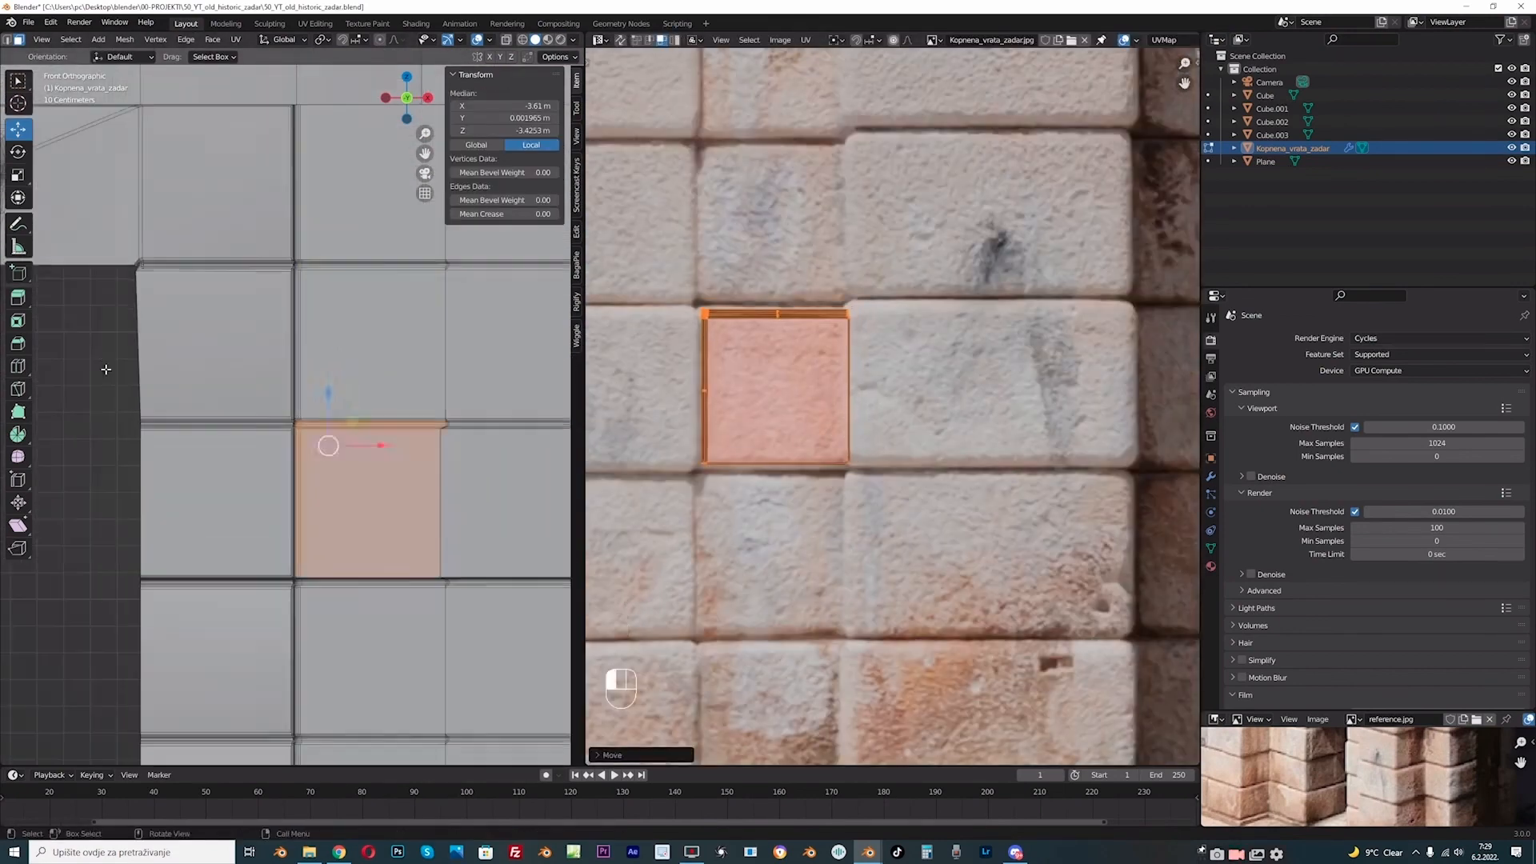
pyautogui.click(340, 432)
pyautogui.press('a')
pyautogui.press('s')
pyautogui.press('g')
pyautogui.click(816, 425)
# - Select the bottom wide pier block and scale and move its UVs to fit the bottom wide stone in the photo
pyautogui.scroll(-5, 403, 425)
pyautogui.scroll(-3, 892, 406)
pyautogui.scroll(3, 327, 448)
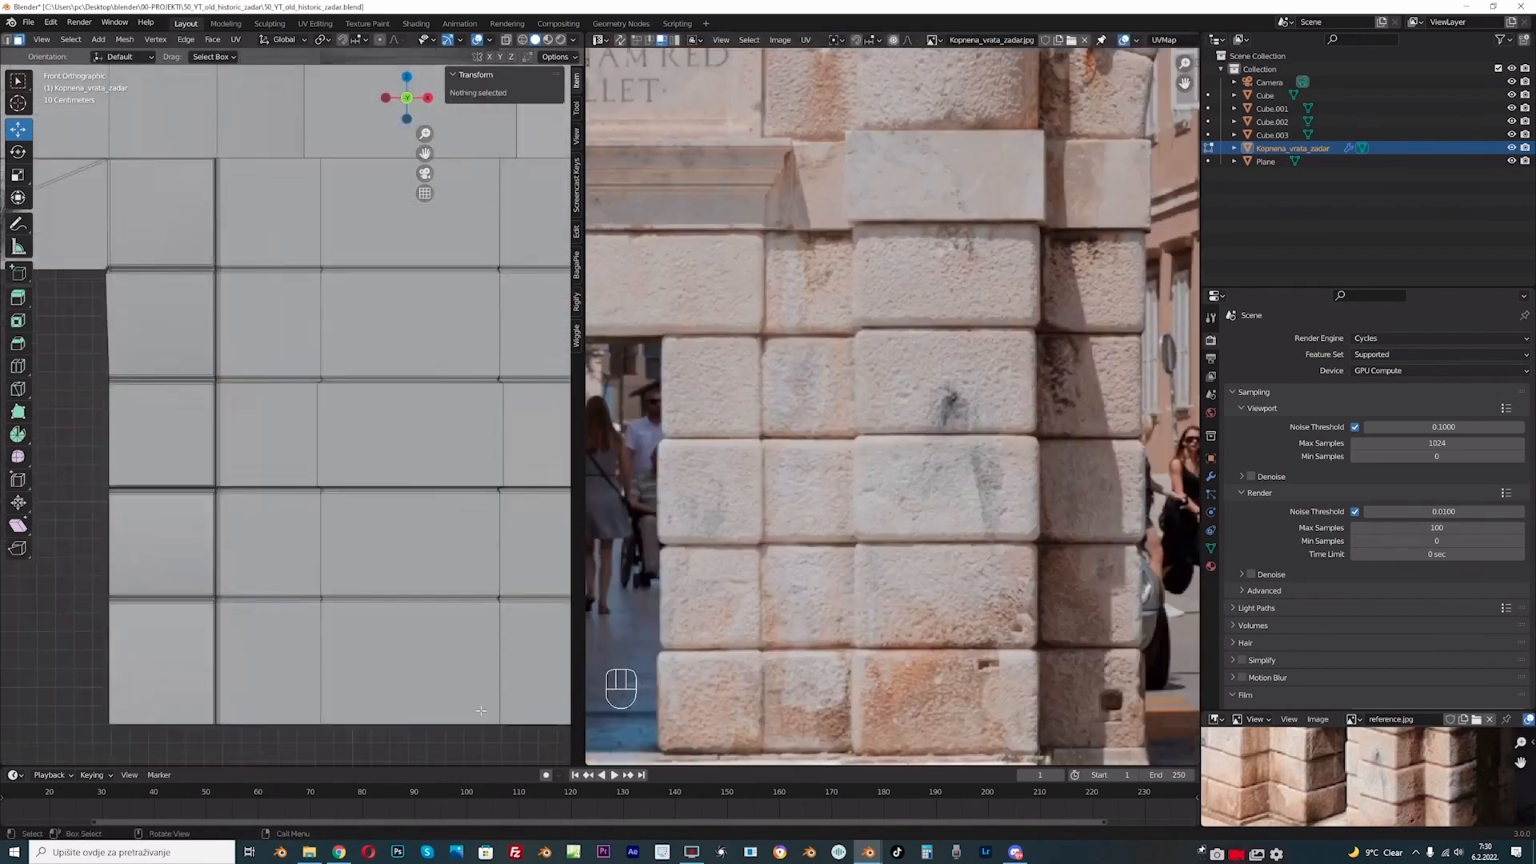
pyautogui.click(327, 603)
pyautogui.press('a')
pyautogui.press('s')
pyautogui.click(880, 614)
pyautogui.press('g')
pyautogui.press('s')
pyautogui.click(884, 613)
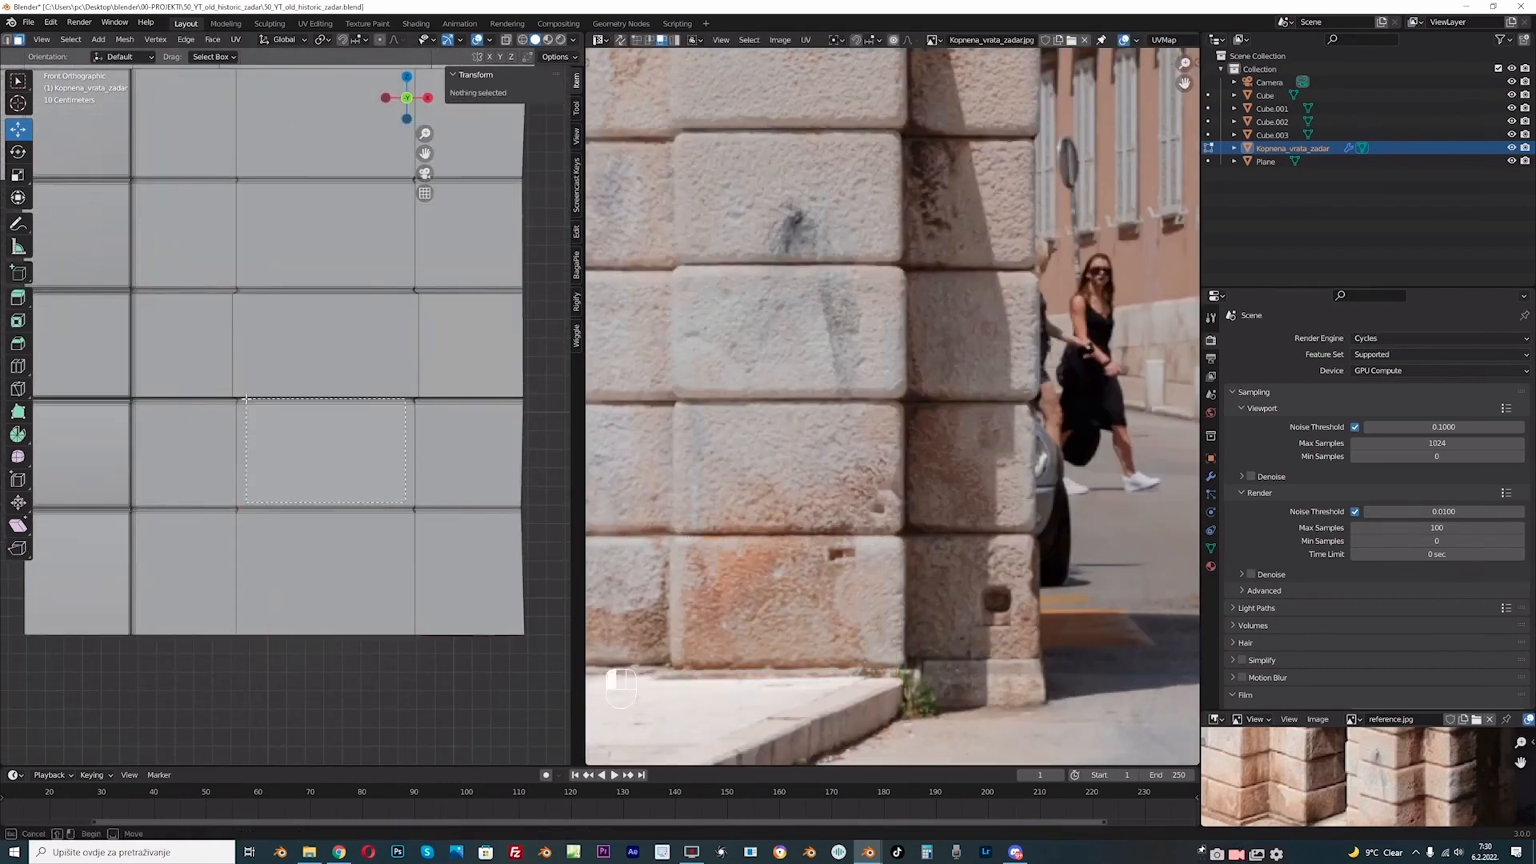
# - Select the second wide pier block from the bottom with its bevel and fit its UVs to the matching stone
pyautogui.moveTo(253, 393); pyautogui.dragTo(296, 416)
pyautogui.press('a')
pyautogui.press('s')
pyautogui.press('g')
pyautogui.click(864, 480)
# - Select the third wide pier block with its bevel and fit its UVs inside the third wide stone
pyautogui.moveTo(253, 284); pyautogui.dragTo(296, 308)
pyautogui.scroll(2, 896, 448)
pyautogui.press('a')
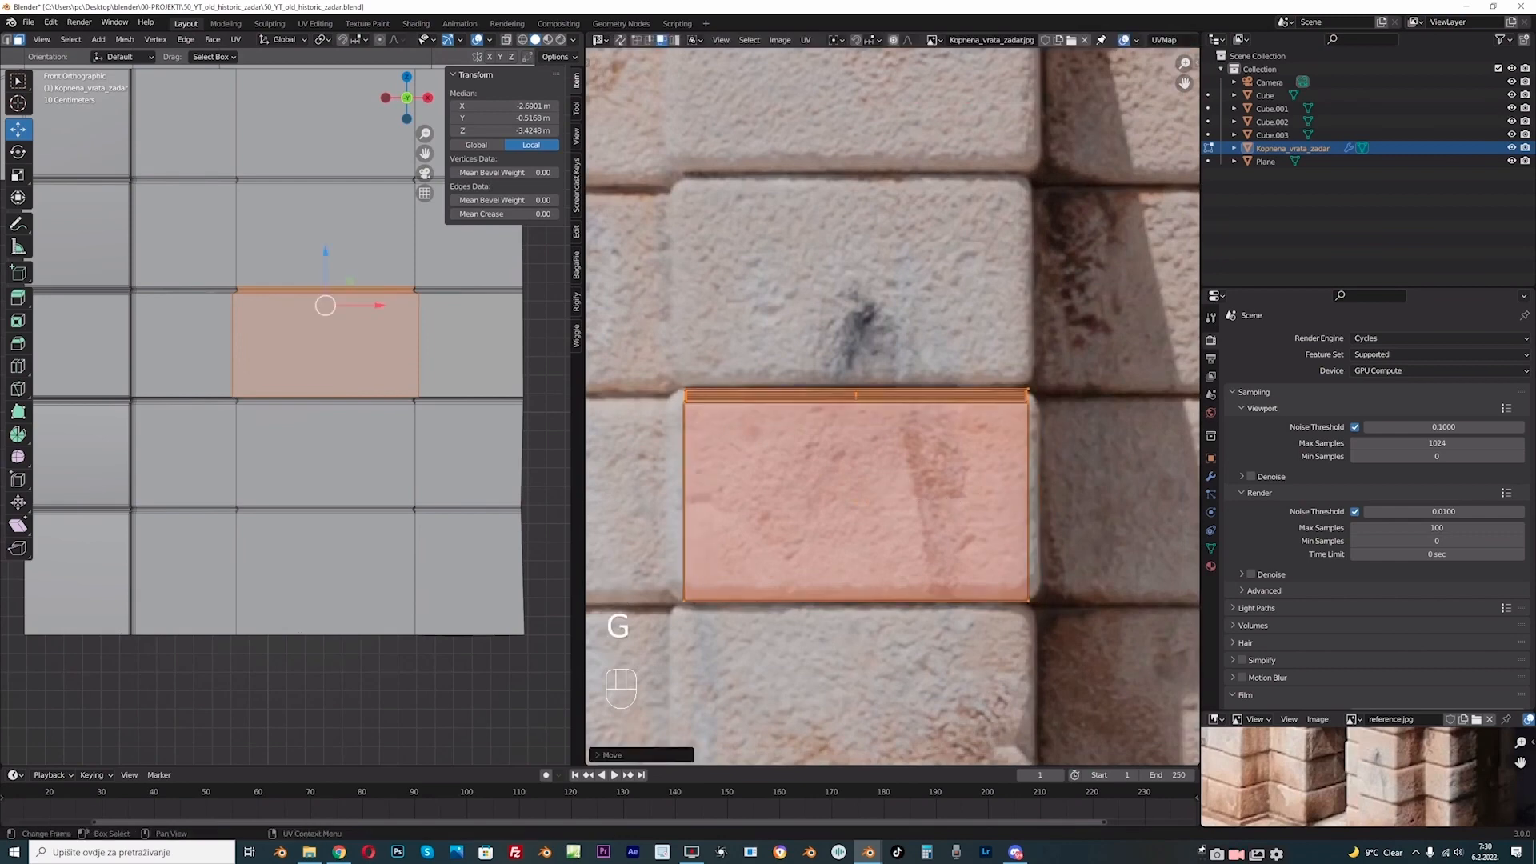
# - Select the fourth wide pier block with its bevel and move its UVs onto the dark-stained wide stone
pyautogui.keyDown('shift'); pyautogui.moveTo(384, 184); pyautogui.dragTo(376, 266, button='middle'); pyautogui.keyUp('shift')
pyautogui.moveTo(253, 252); pyautogui.dragTo(296, 280)
pyautogui.scroll(-1, 896, 448)
pyautogui.press('a')
pyautogui.press('g')
pyautogui.click(1007, 430)
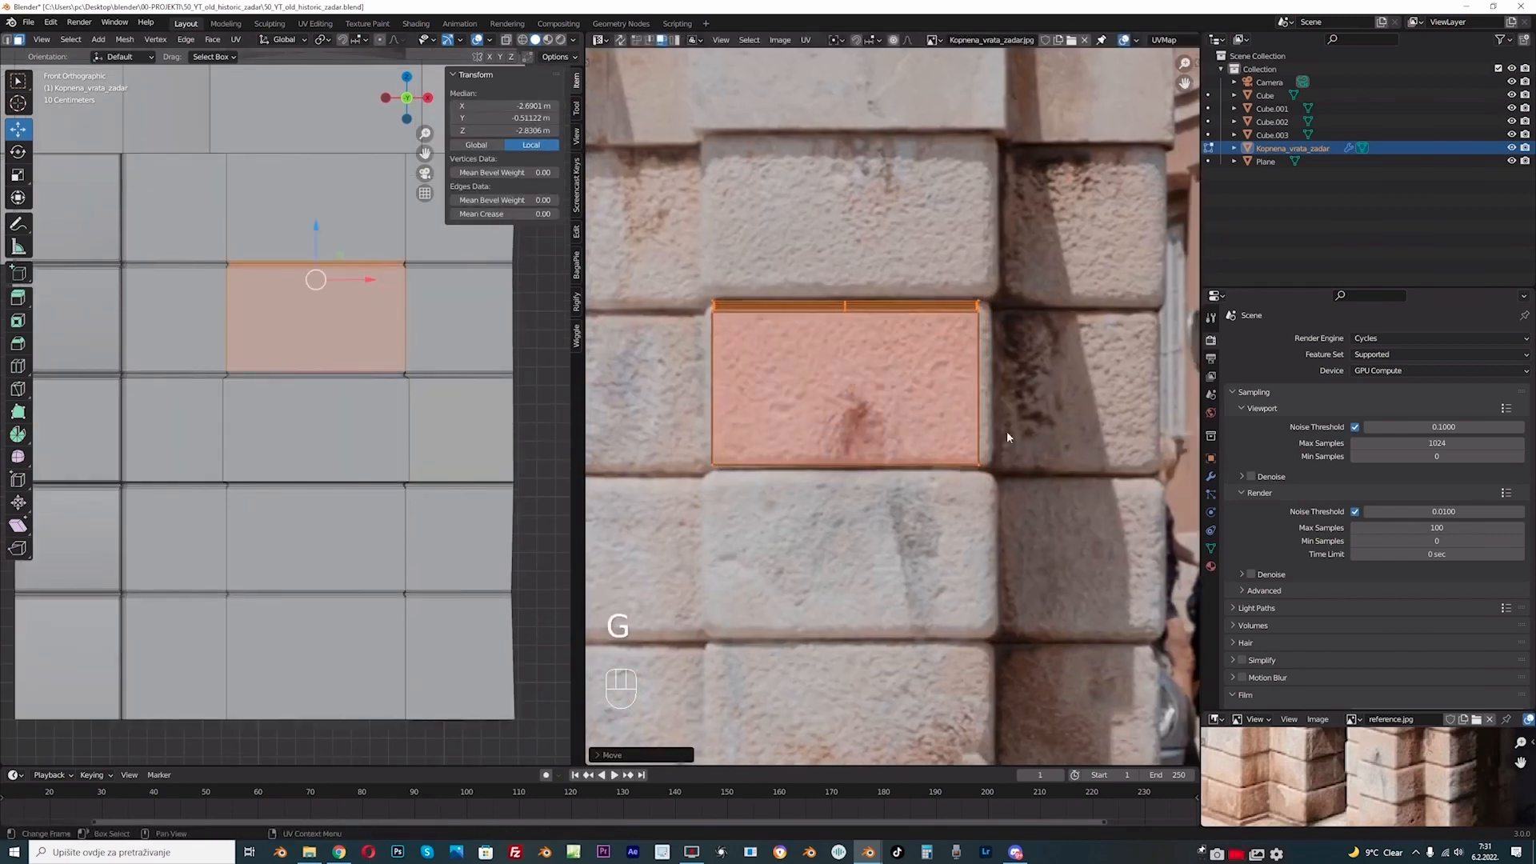
# - Select the uppermost wide pier block and scale and move its UVs onto the stone beneath the cornice band
pyautogui.keyDown('shift'); pyautogui.moveTo(360, 240); pyautogui.dragTo(360, 330, button='middle'); pyautogui.keyUp('shift')
pyautogui.click(320, 296)
pyautogui.press('a')
pyautogui.press('s')
pyautogui.click(909, 369)
pyautogui.press('g')
pyautogui.press('s')
pyautogui.press('g')
pyautogui.scroll(-2, 272, 376)
pyautogui.scroll(2, 432, 620)
# - Select the bottom block of the outermost column and scale and move its UVs onto a bottom-row photo stone
pyautogui.moveTo(352, 557); pyautogui.dragTo(396, 588)
pyautogui.moveTo(984, 720); pyautogui.dragTo(918, 554, button='middle')
pyautogui.press('a')
pyautogui.press('s')
pyautogui.click(952, 572)
pyautogui.press('g')
pyautogui.click(860, 456)
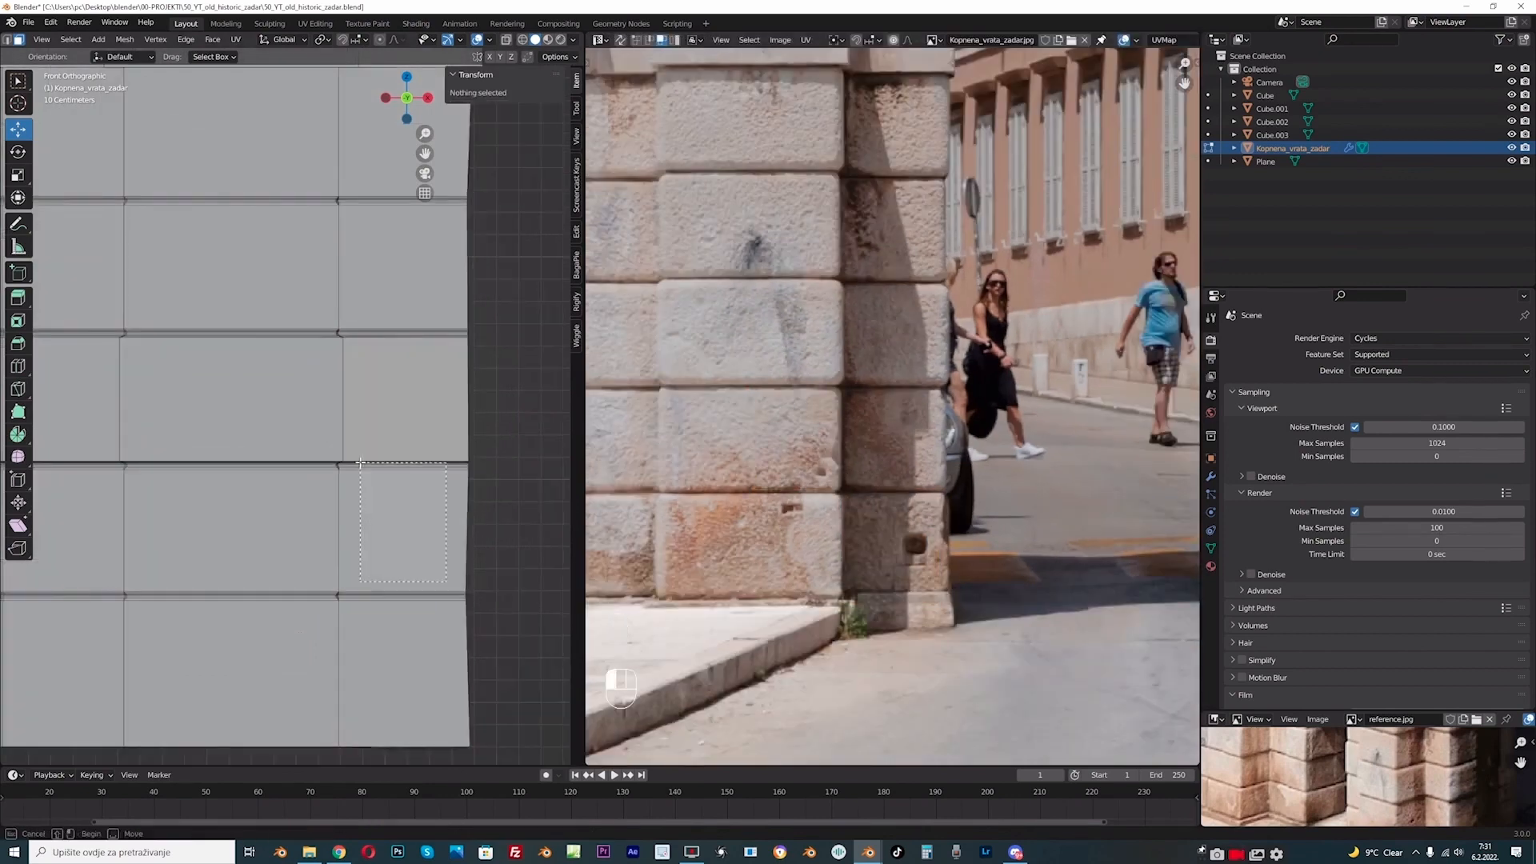
# - Select the outermost column's second block with its bevel and fit its UVs to the bottom-row stone beside the wide pier stone
pyautogui.moveTo(361, 452); pyautogui.dragTo(388, 482)
pyautogui.scroll(-2, 972, 440)
pyautogui.press('a')
pyautogui.press('s')
pyautogui.click(971, 440)
pyautogui.press('g')
pyautogui.click(788, 505)
pyautogui.scroll(1, 788, 505)
pyautogui.moveTo(787, 505); pyautogui.dragTo(851, 509, button='middle')
pyautogui.press('s')
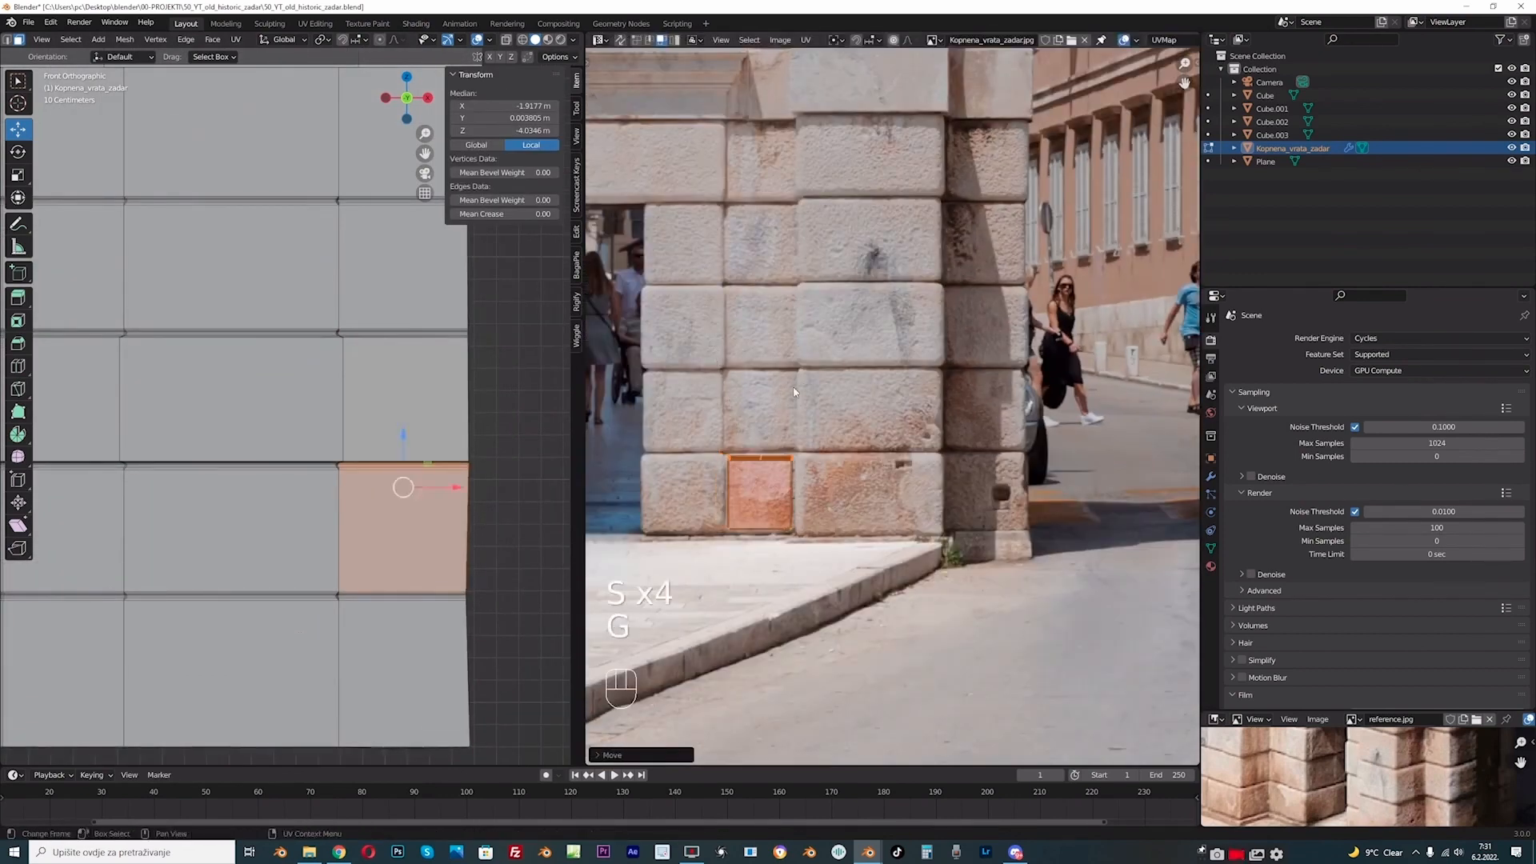
# - Select the outermost column's third block with its bevel and scale and move its UVs onto the third-row wide stone
pyautogui.press('a')
pyautogui.press('s')
pyautogui.press('x')
pyautogui.click(1014, 327)
pyautogui.click(477, 432)
pyautogui.hotkey('ctrl', 'z')
pyautogui.press('g')
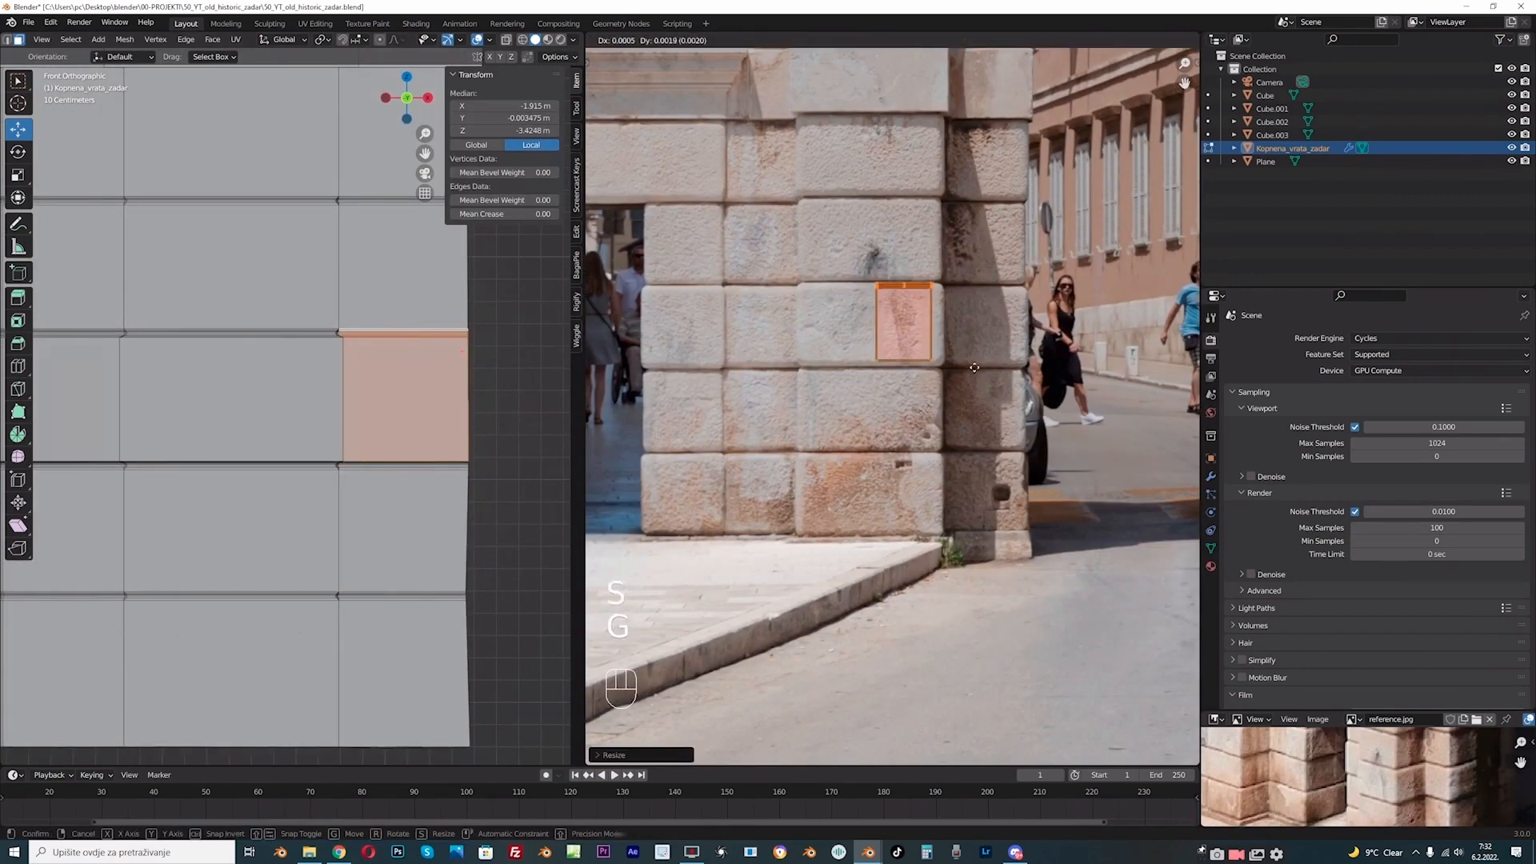
pyautogui.click(975, 367)
# - Select the outermost column's fourth block with its bevel, move its UVs onto a photo stone and scale them along X
pyautogui.keyDown('shift'); pyautogui.moveTo(496, 272); pyautogui.dragTo(418, 405, button='middle'); pyautogui.keyUp('shift')
pyautogui.moveTo(364, 409); pyautogui.dragTo(275, 331)
pyautogui.press('a')
pyautogui.press('g')
pyautogui.click(970, 261)
pyautogui.press('s')
pyautogui.press('x')
# - Select the outermost column's fifth block with its bevel and move and scale its UVs onto a higher photo stone
pyautogui.keyDown('shift'); pyautogui.moveTo(494, 309); pyautogui.dragTo(509, 413, button='middle'); pyautogui.keyUp('shift')
pyautogui.moveTo(382, 428); pyautogui.dragTo(298, 305)
pyautogui.press('a')
pyautogui.press('g')
pyautogui.click(920, 172)
pyautogui.press('s')
# - Show the gate in rendered shading, orbit to a perspective view and clear the selection
pyautogui.scroll(-5, 504, 384)
pyautogui.click(561, 39)
pyautogui.moveTo(416, 552); pyautogui.dragTo(356, 565, button='middle')
pyautogui.click(355, 564)
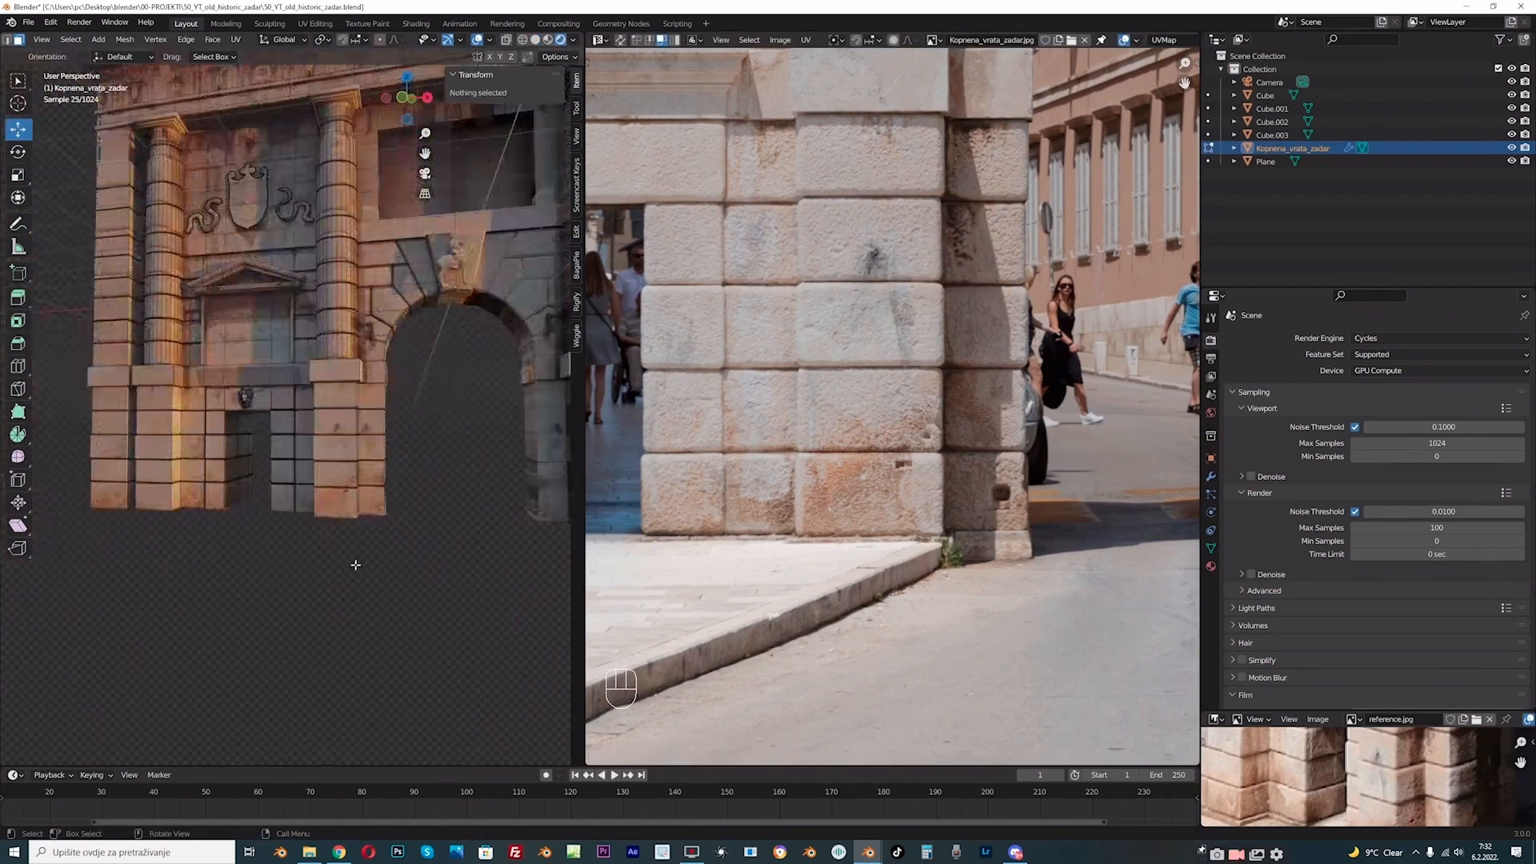
# - Select two individual pier faces one after the other and move their UVs onto other stones in the photo
pyautogui.scroll(3, 355, 564)
pyautogui.click(428, 430)
pyautogui.press('a')
pyautogui.press('g')
pyautogui.click(838, 240)
pyautogui.click(429, 476)
pyautogui.press('a')
pyautogui.press('g')
pyautogui.click(856, 409)
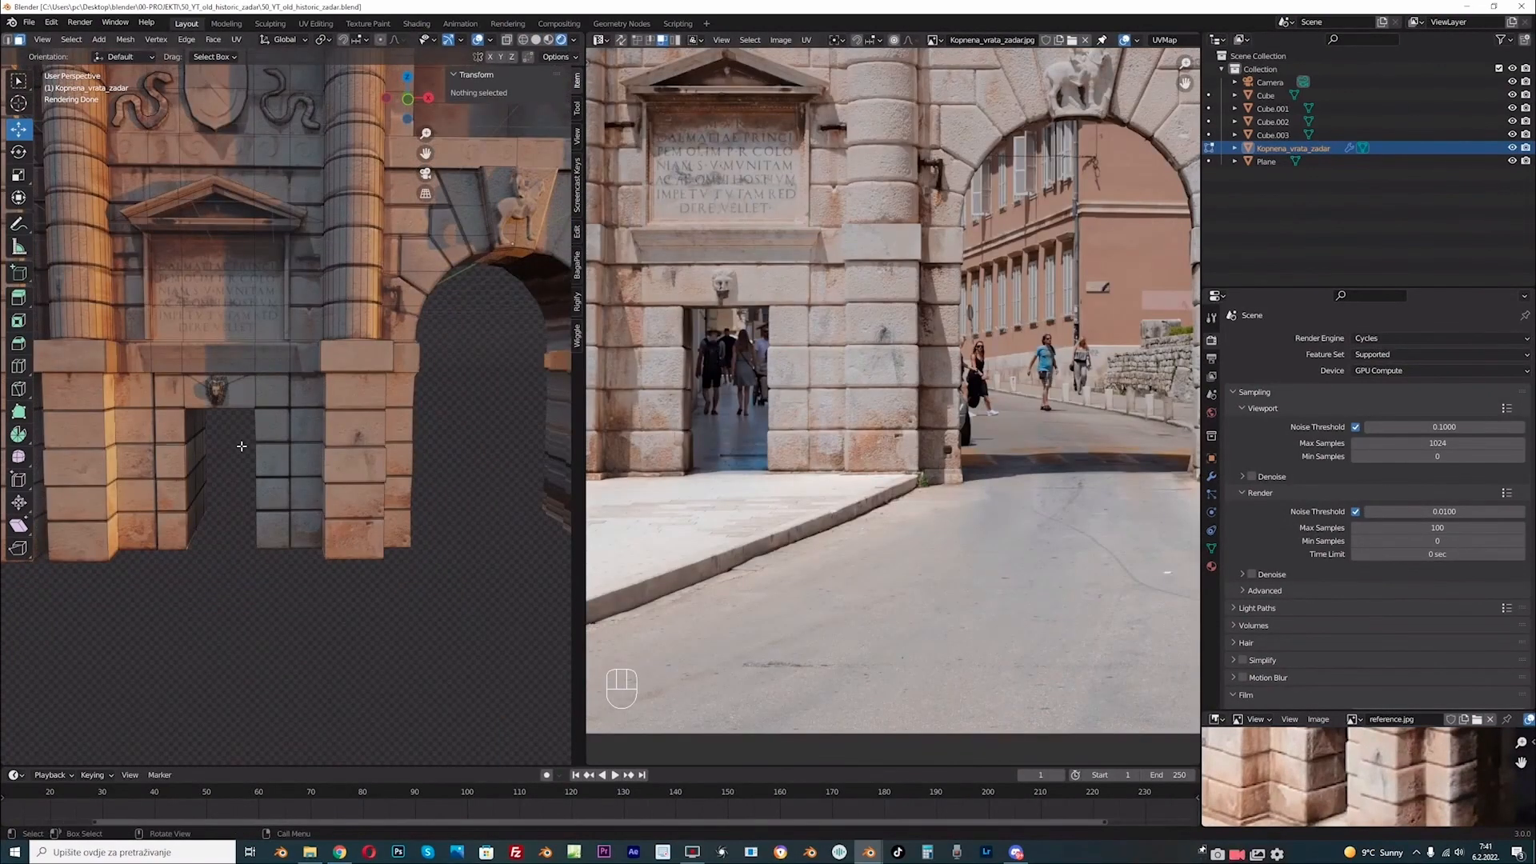
# - Turn the UV editor area into a second 3D viewport and switch the gate to Object Mode
pyautogui.scroll(2, 674, 295)
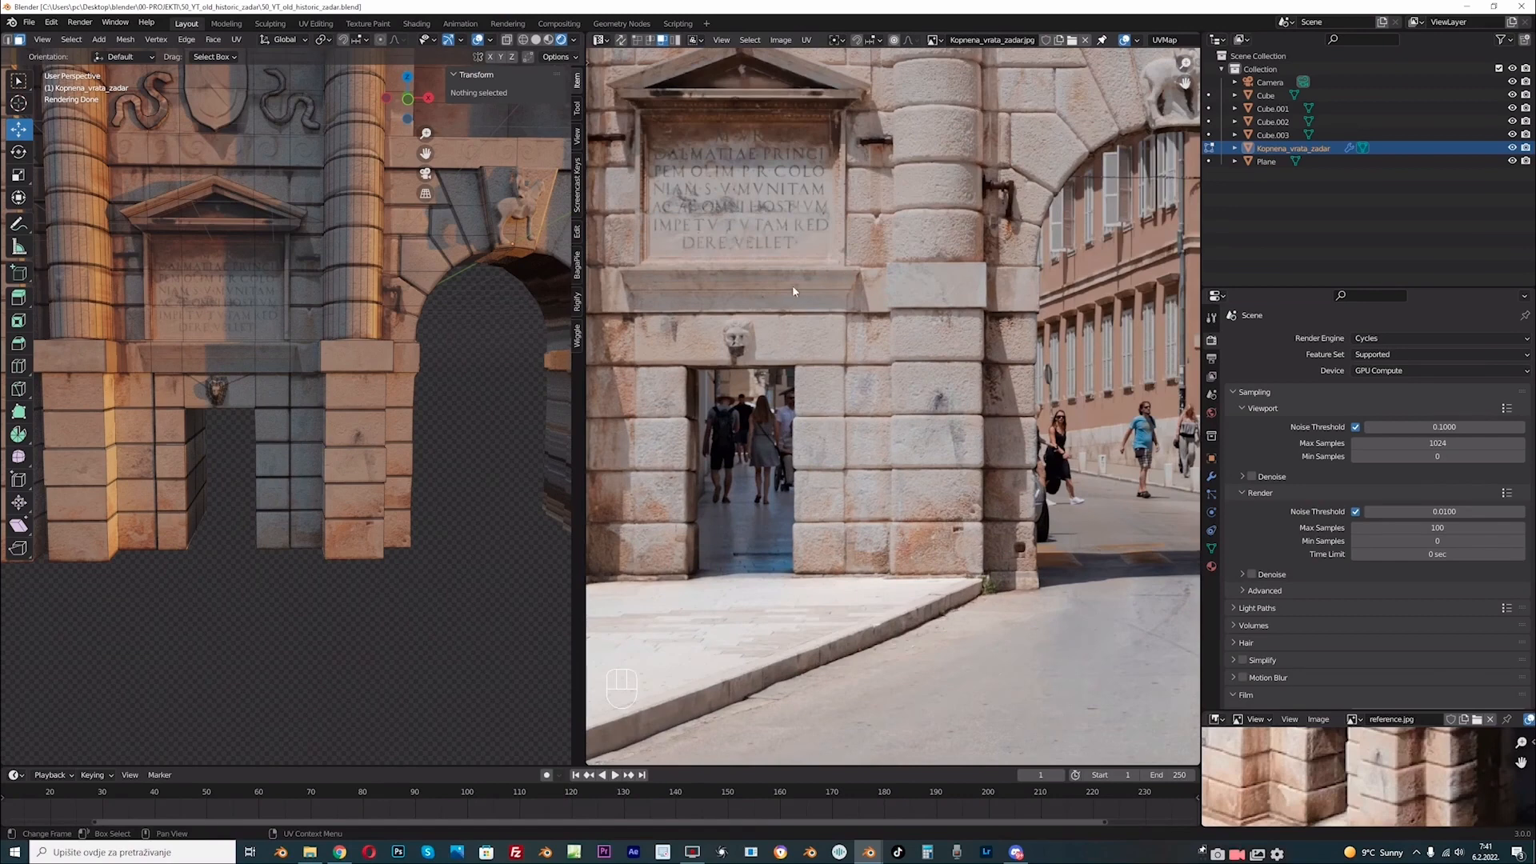
pyautogui.moveTo(793, 288); pyautogui.dragTo(841, 346, button='middle')
pyautogui.click(600, 40)
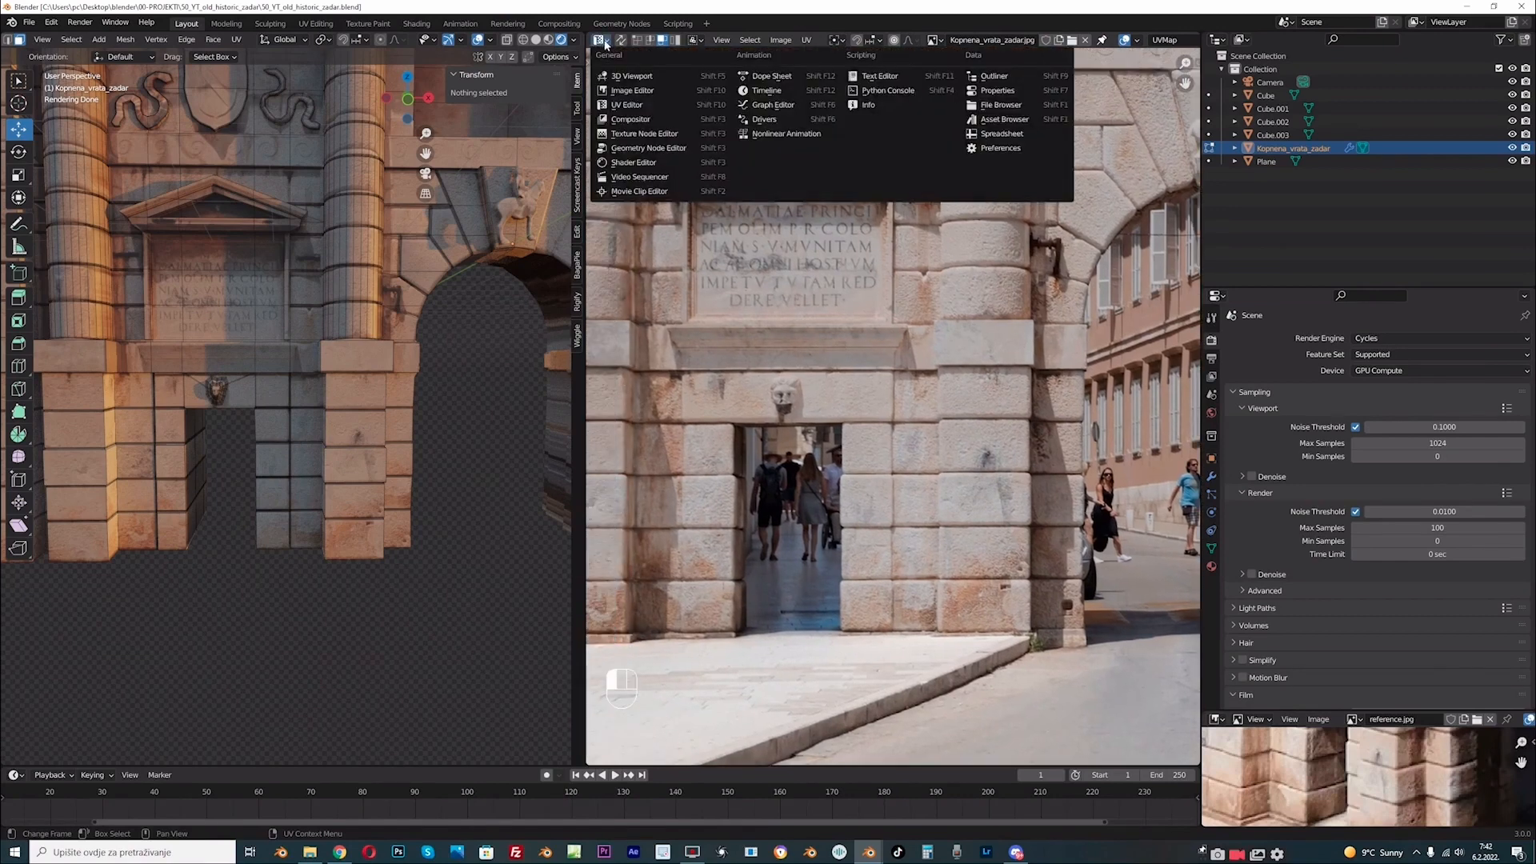
pyautogui.click(628, 79)
pyautogui.scroll(4, 792, 367)
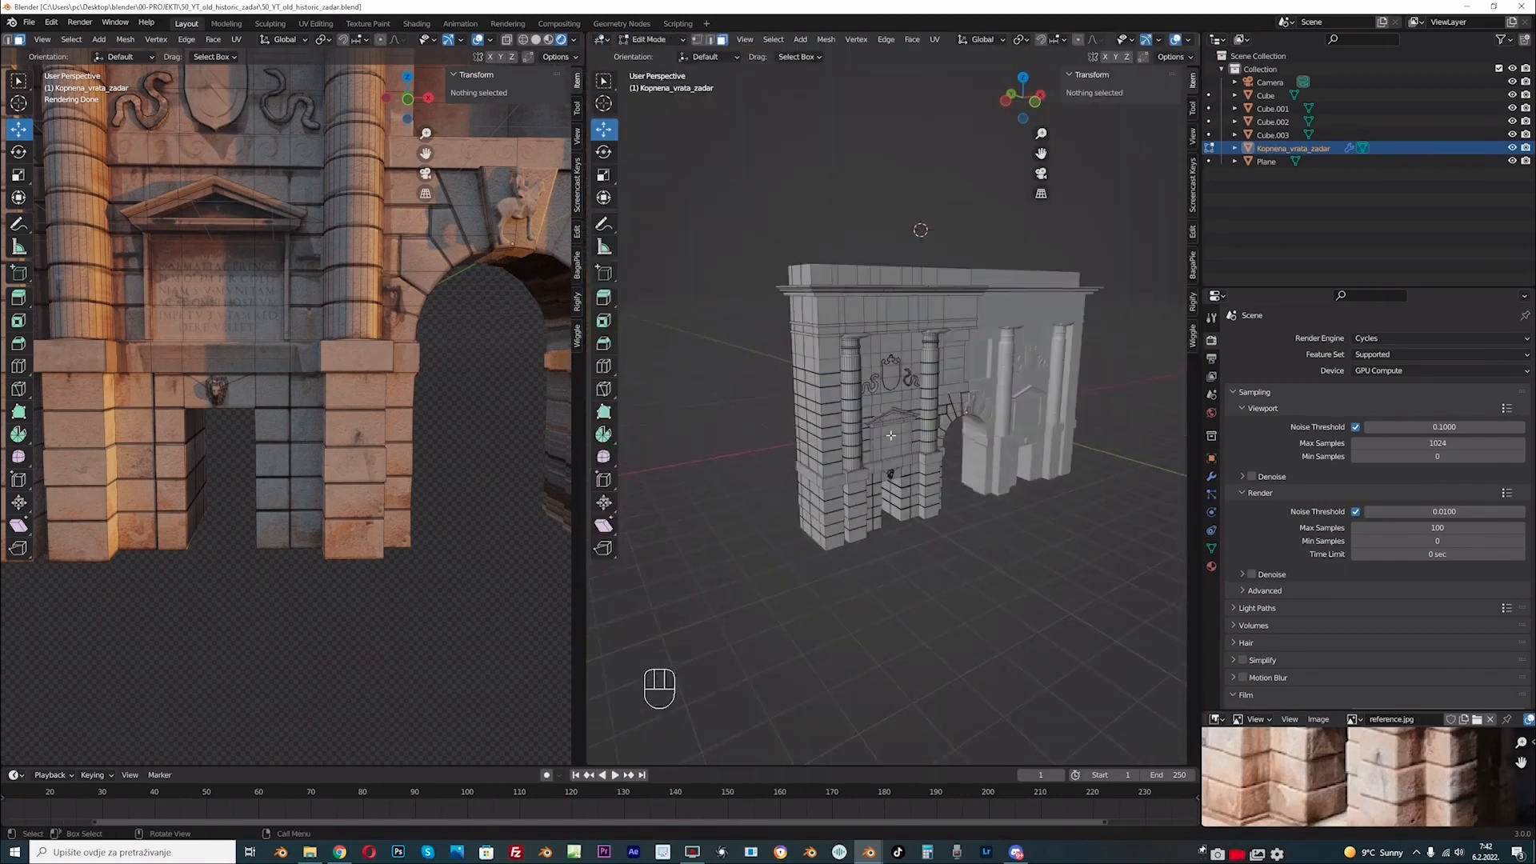
pyautogui.moveTo(1041, 154); pyautogui.dragTo(1034, 152)
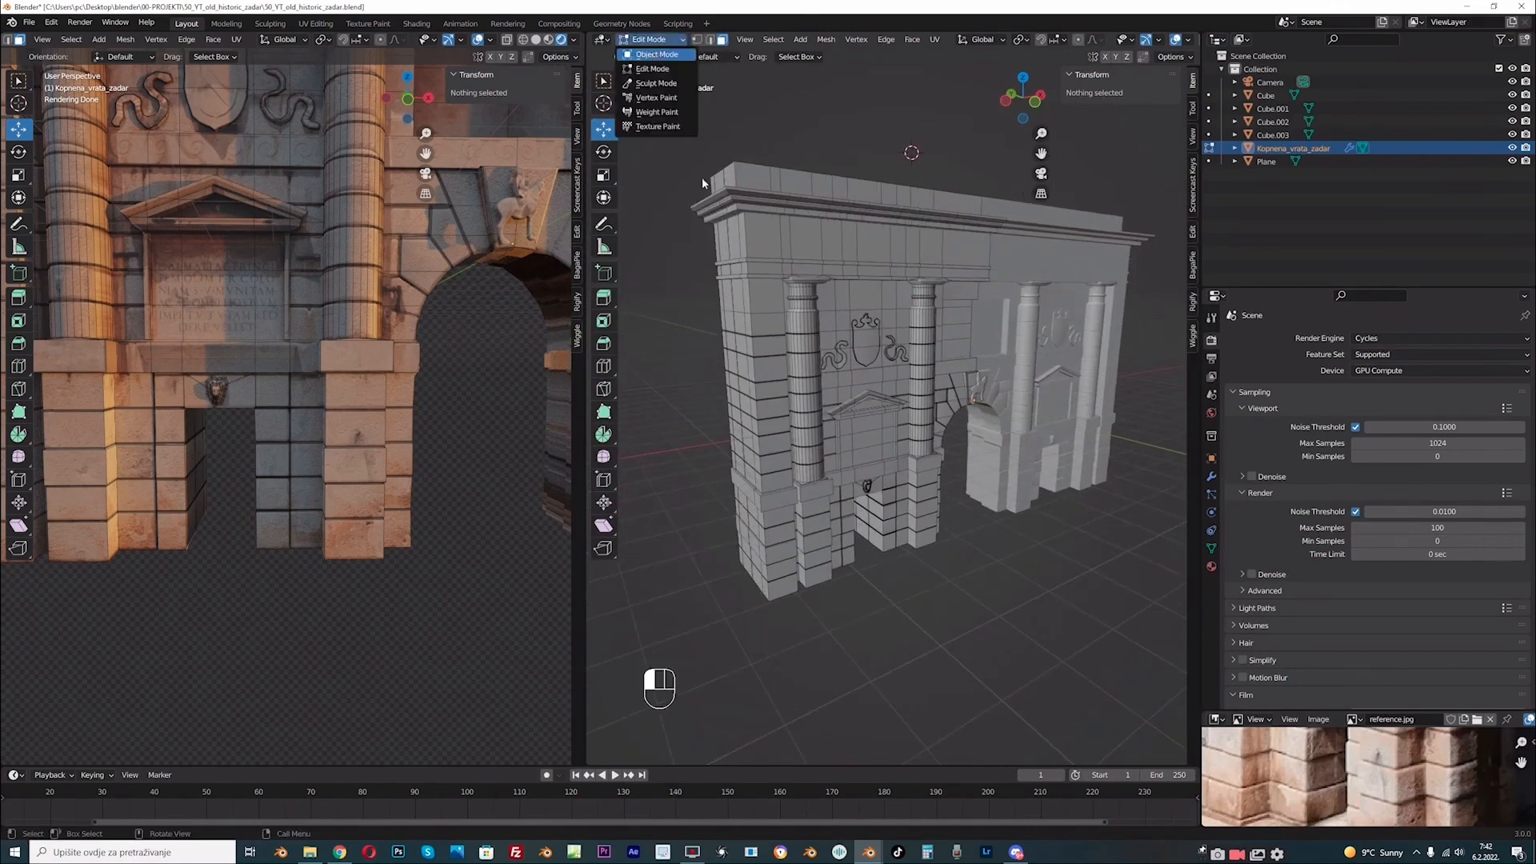
pyautogui.click(657, 54)
# - Place the 3D cursor on the wall beneath the inscription panel and add a cube there
pyautogui.scroll(5, 891, 454)
pyautogui.moveTo(891, 456); pyautogui.dragTo(823, 427, button='middle')
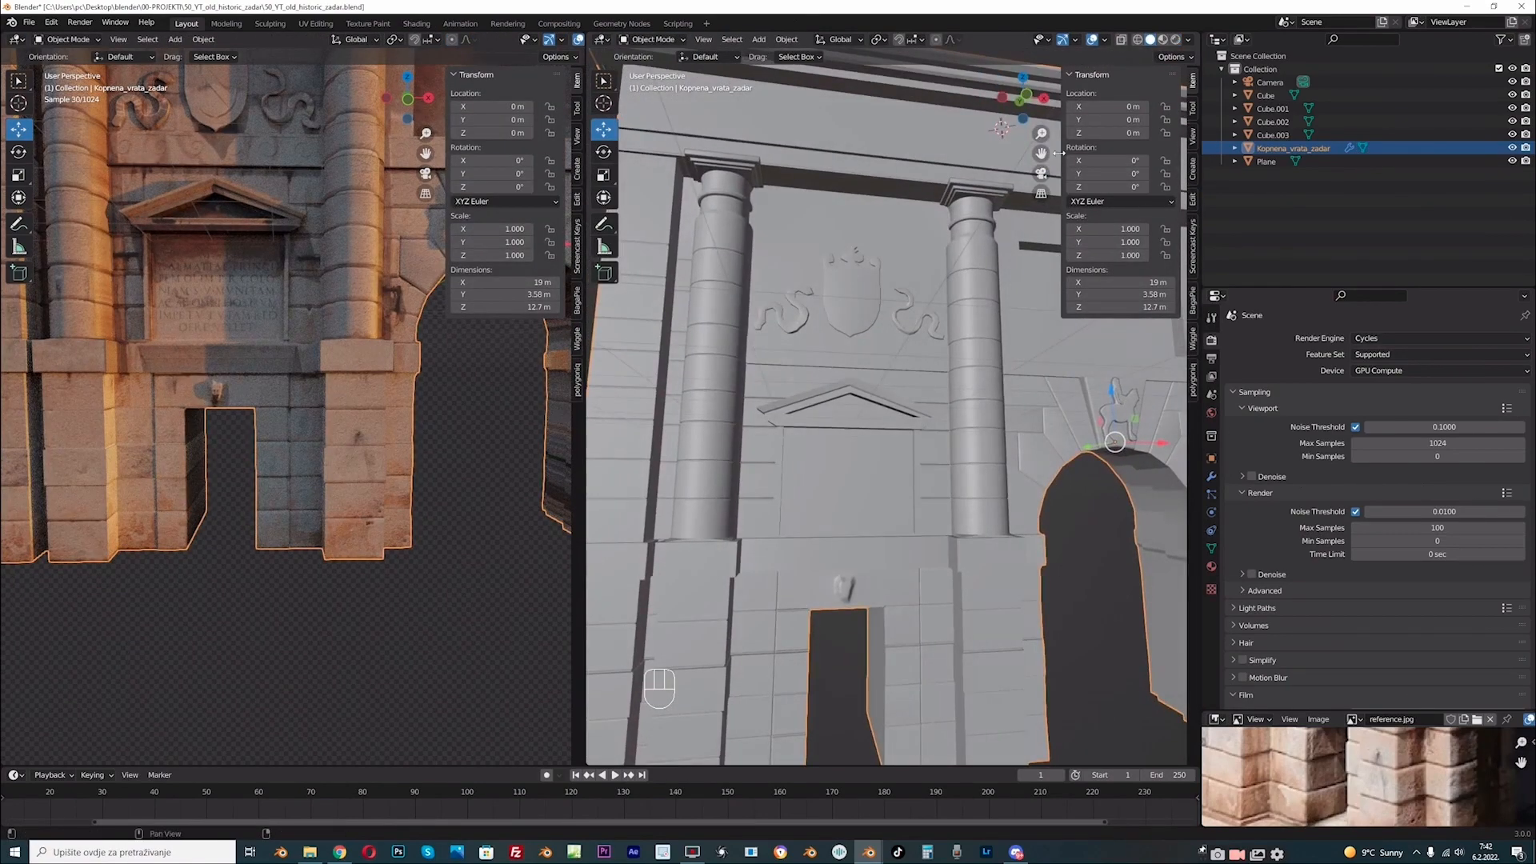
pyautogui.moveTo(1040, 154); pyautogui.dragTo(1019, 48)
pyautogui.moveTo(857, 552); pyautogui.dragTo(880, 551, button='middle')
pyautogui.scroll(3, 849, 734)
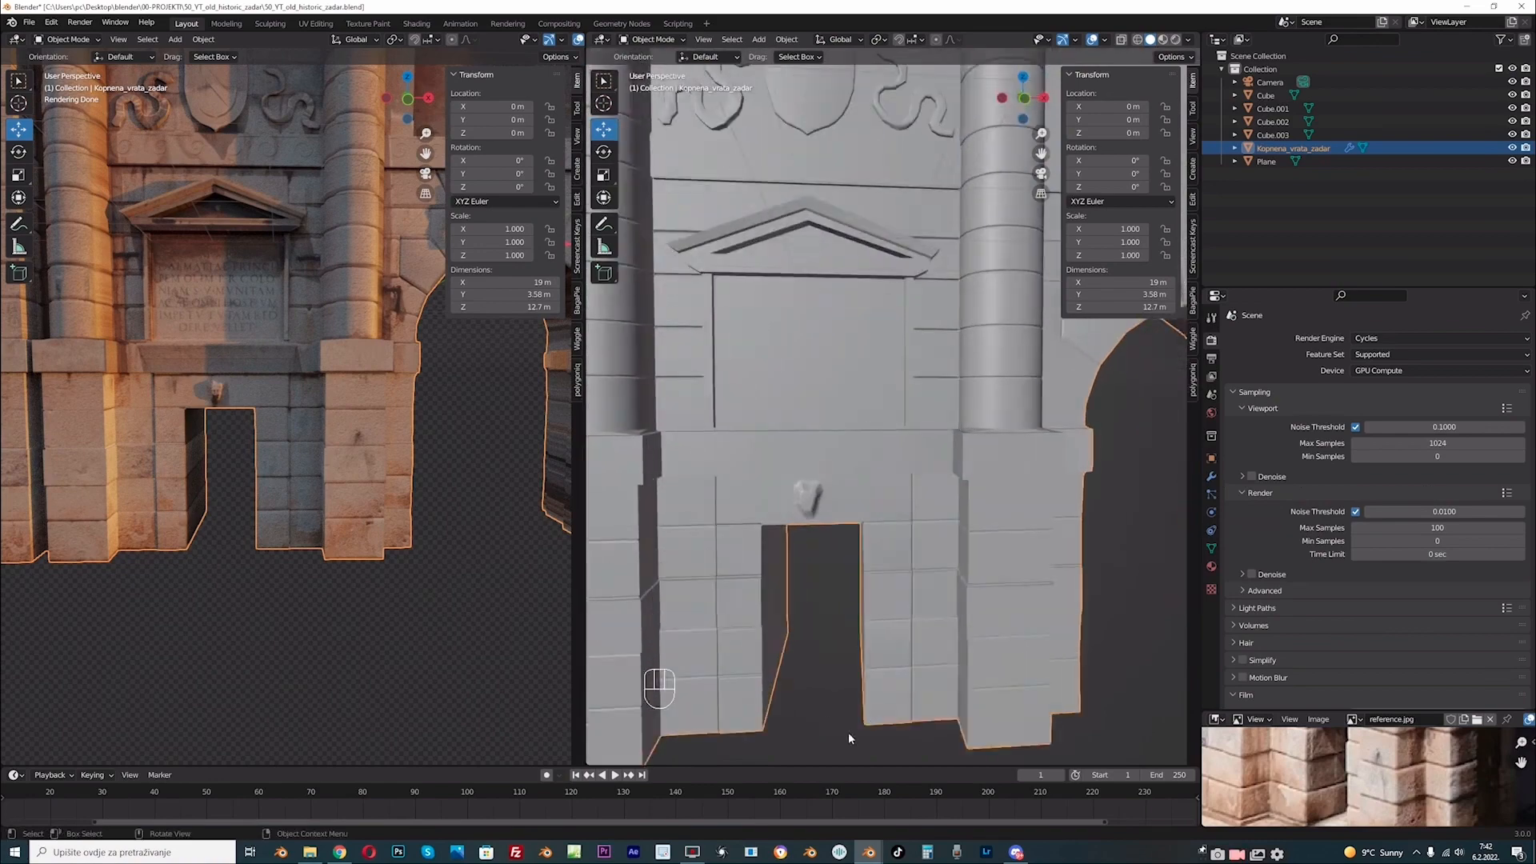
pyautogui.click(849, 737)
pyautogui.hotkey('shift', 'a')
pyautogui.click(840, 444)
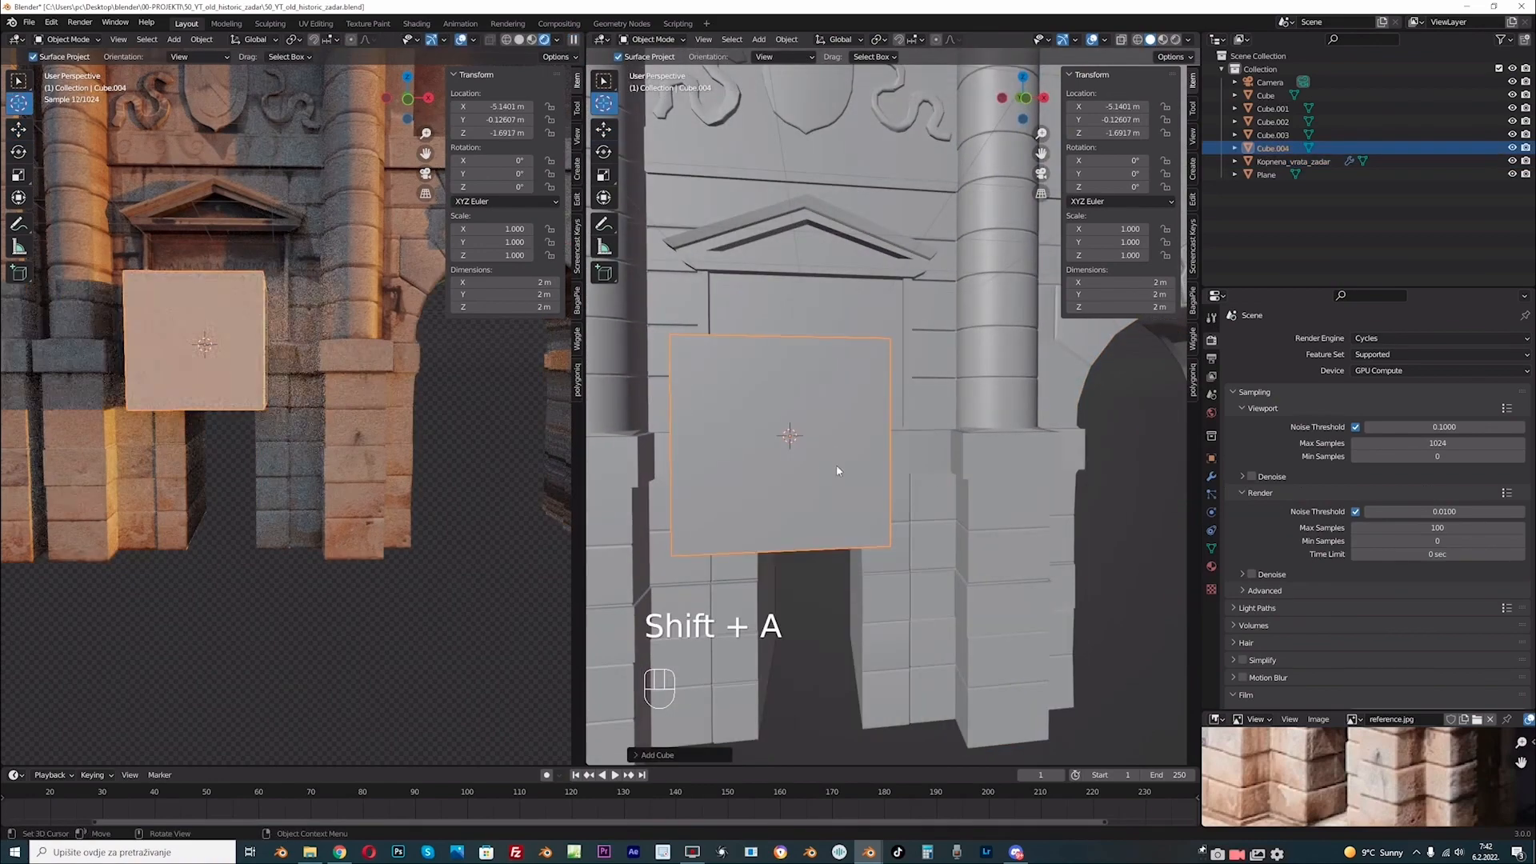
# - Scale the new cube down uniformly to about 0.12 m per side
pyautogui.press('s')
pyautogui.click(800, 431)
pyautogui.scroll(3, 813, 472)
pyautogui.press('s')
pyautogui.click(792, 468)
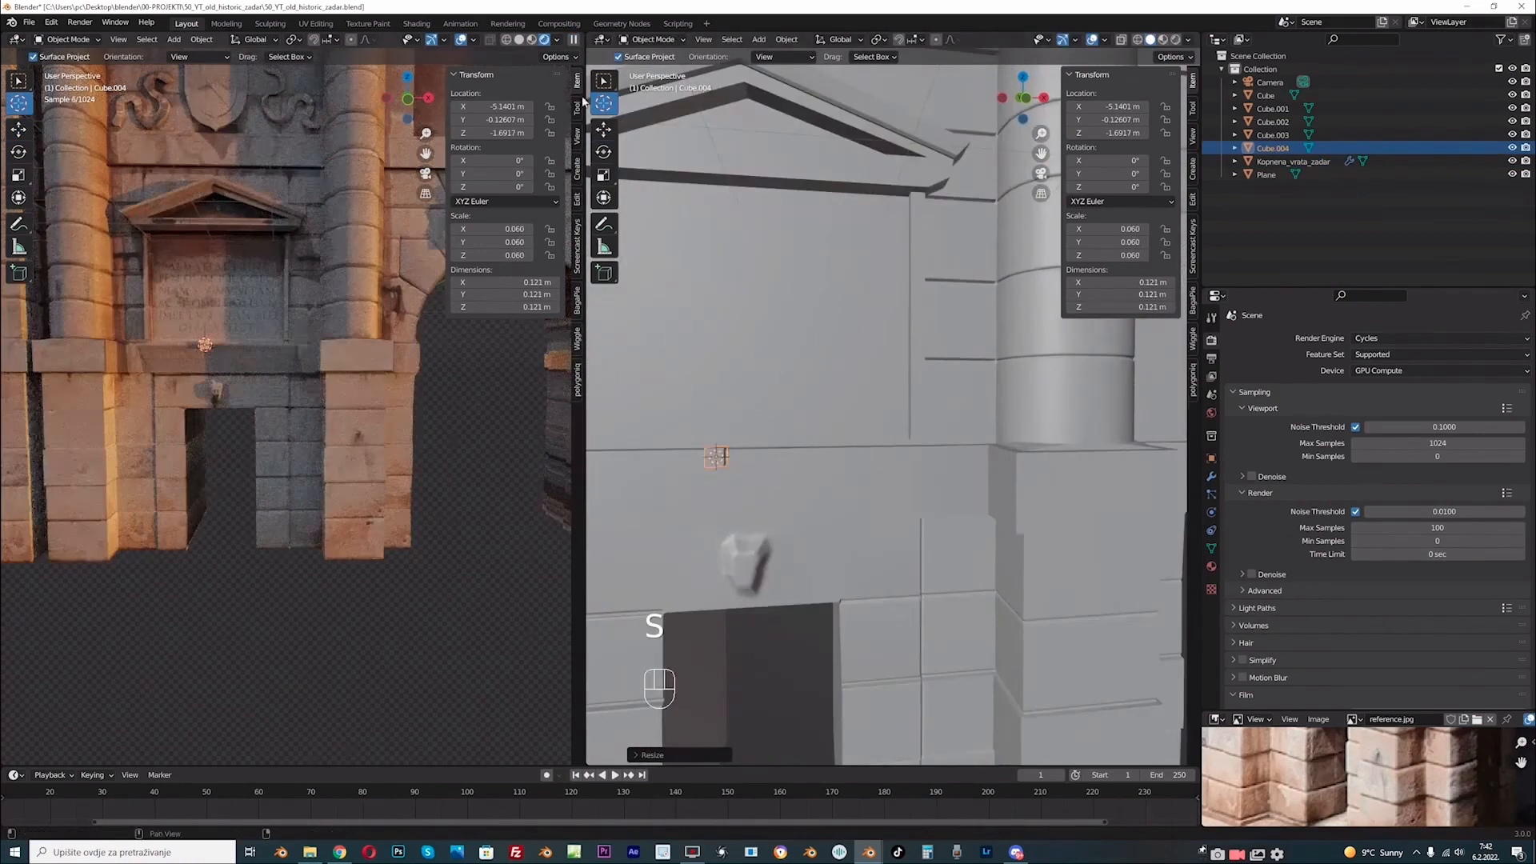
# - Pull the small cube slightly out from the wall and stretch it along X to form a bar
pyautogui.click(604, 129)
pyautogui.moveTo(748, 448); pyautogui.dragTo(839, 480, button='middle')
pyautogui.moveTo(765, 436); pyautogui.dragTo(773, 443)
pyautogui.moveTo(808, 448); pyautogui.dragTo(756, 430, button='middle')
pyautogui.press('s')
pyautogui.press('x')
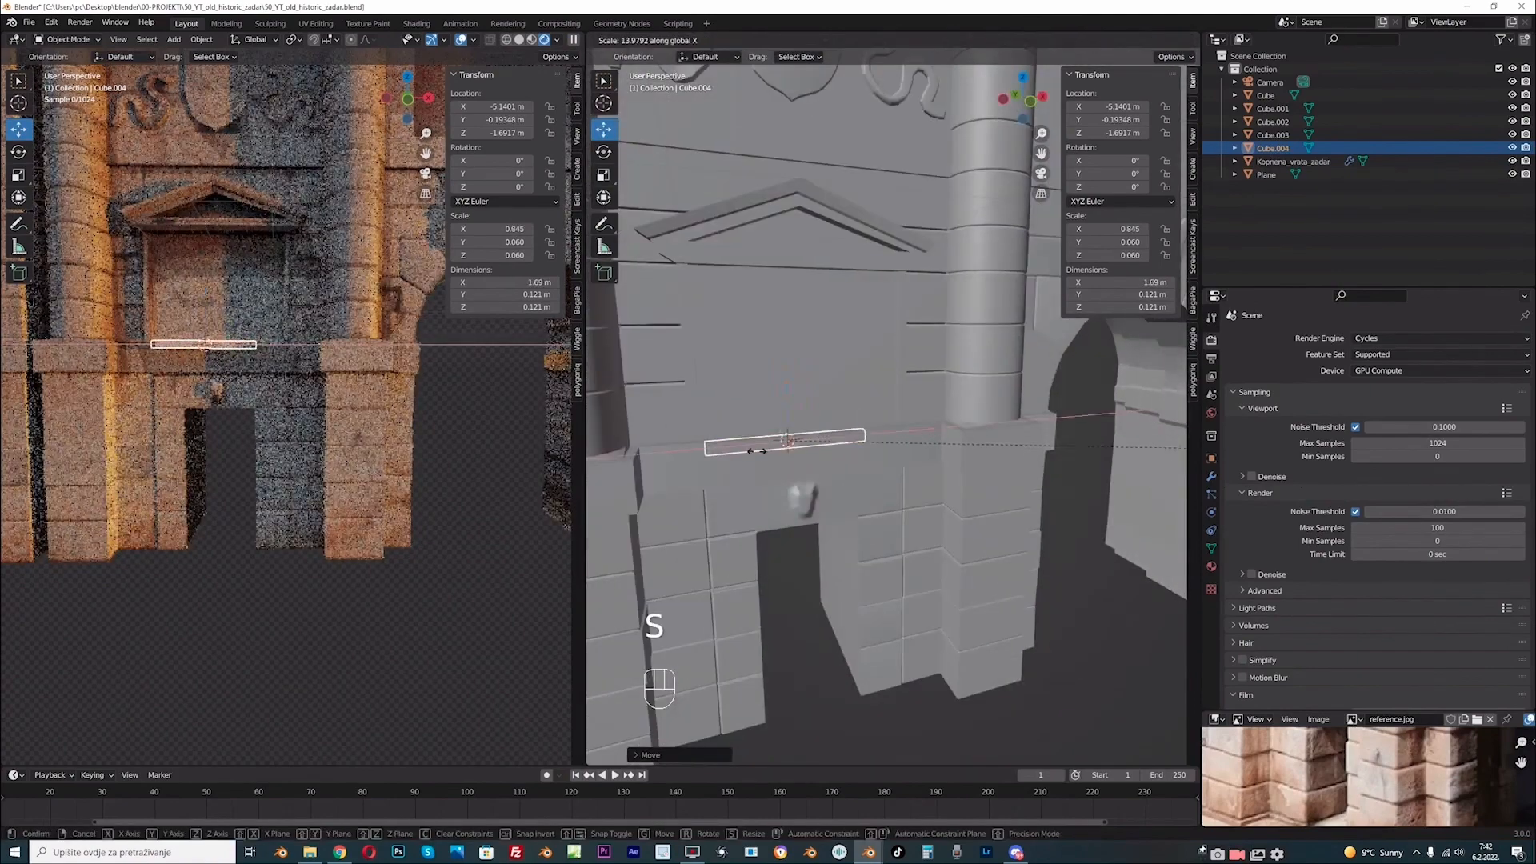
pyautogui.click(759, 448)
# - Centre the bar under the inscription panel in front view and stretch it along X to about 2.45 m
pyautogui.scroll(-2, 771, 415)
pyautogui.press('KP_1')
pyautogui.moveTo(881, 429); pyautogui.dragTo(897, 430)
pyautogui.press('s')
pyautogui.press('x')
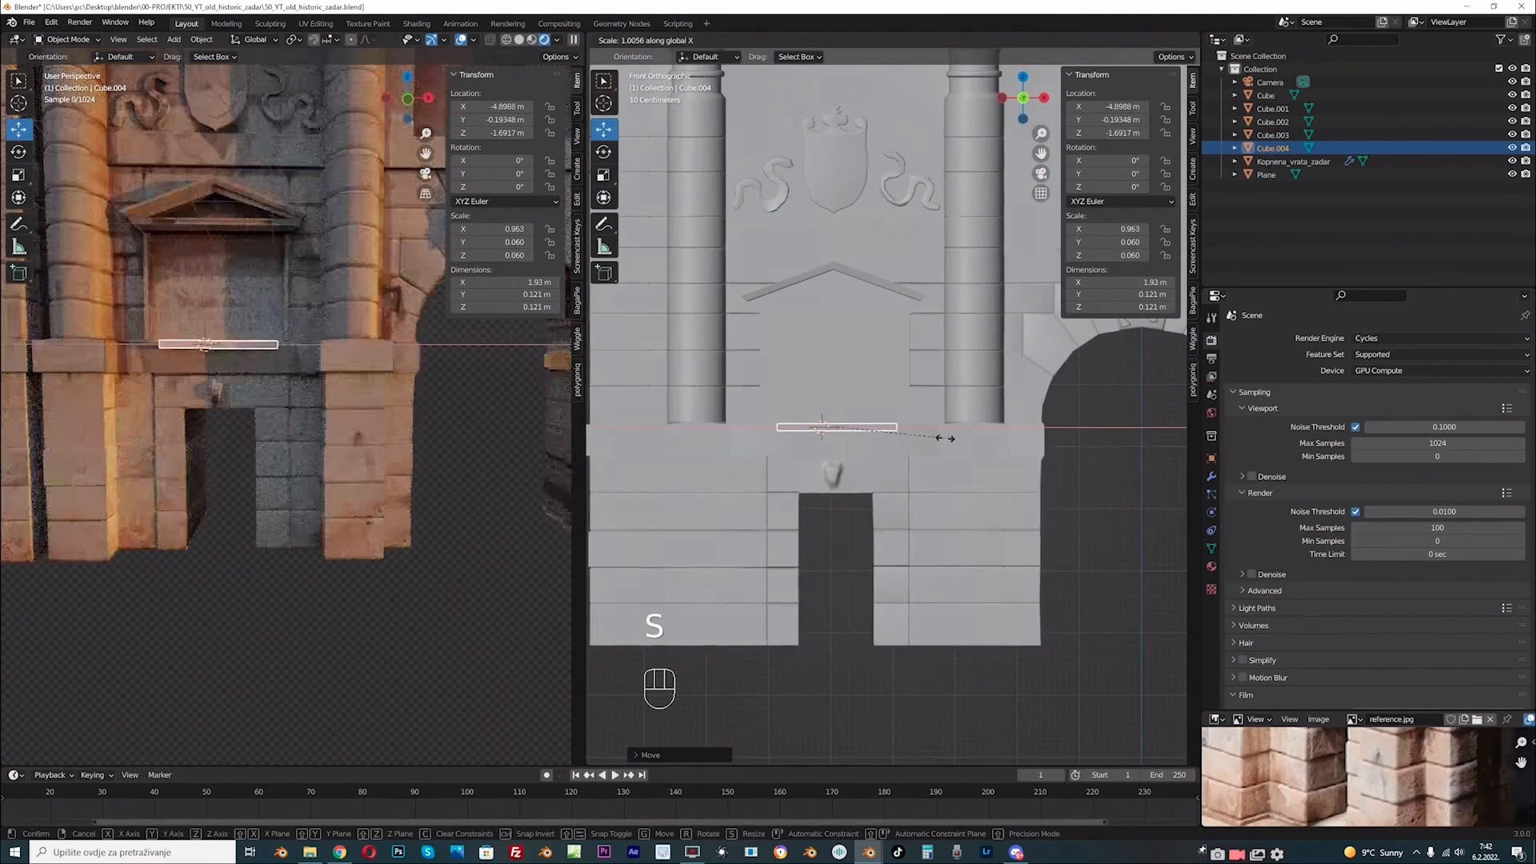
pyautogui.click(969, 436)
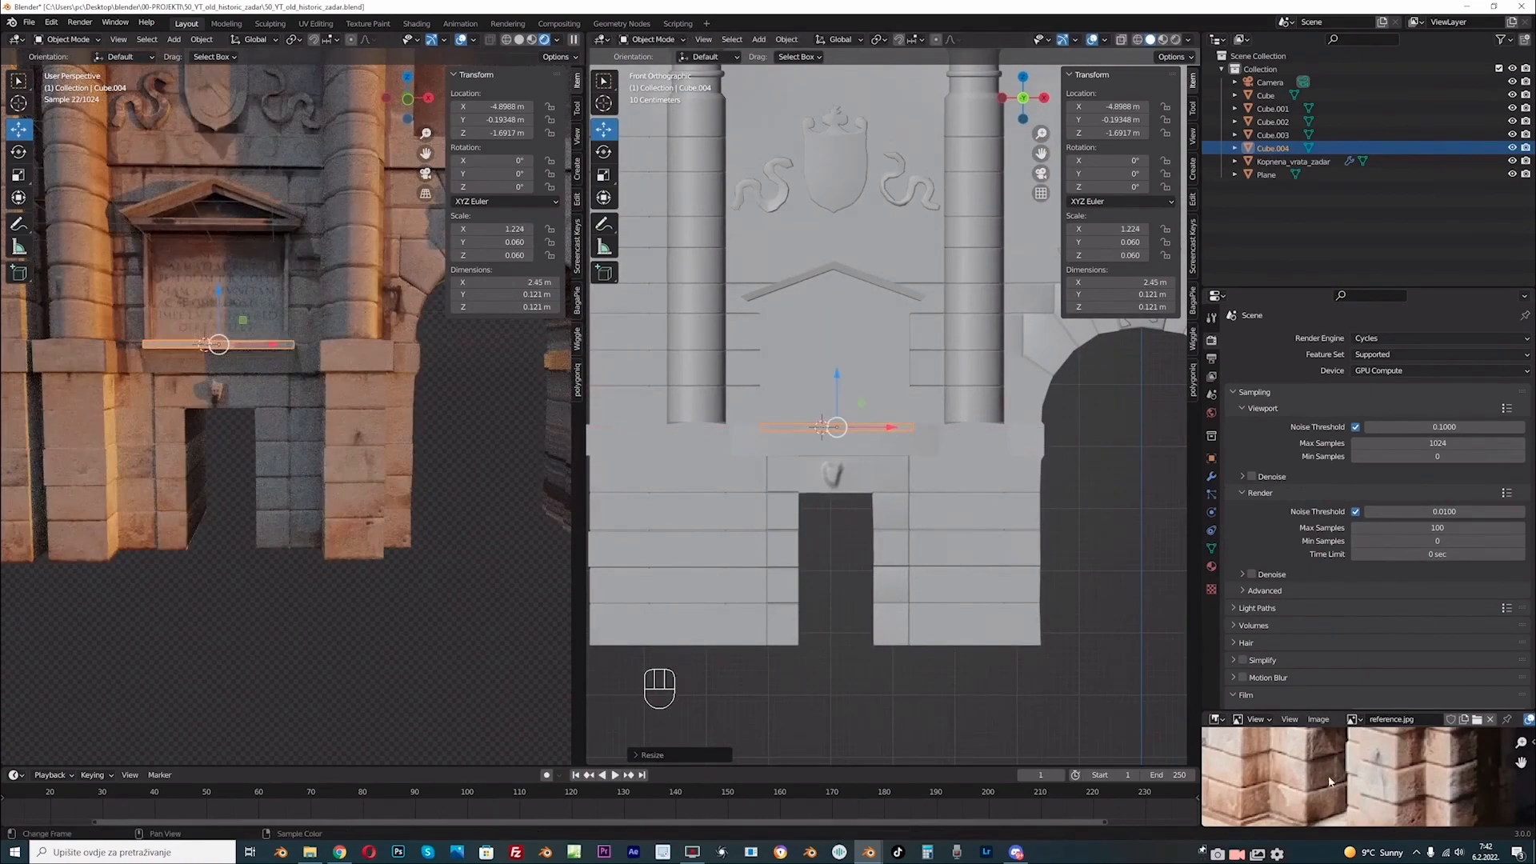
# - Flatten the bar to about 0.075 m high, deepen it to about 0.39 m along Y and adjust its position
pyautogui.scroll(-2, 1374, 797)
pyautogui.moveTo(819, 496); pyautogui.dragTo(876, 468, button='middle')
pyautogui.press('s')
pyautogui.press('z')
pyautogui.press('s')
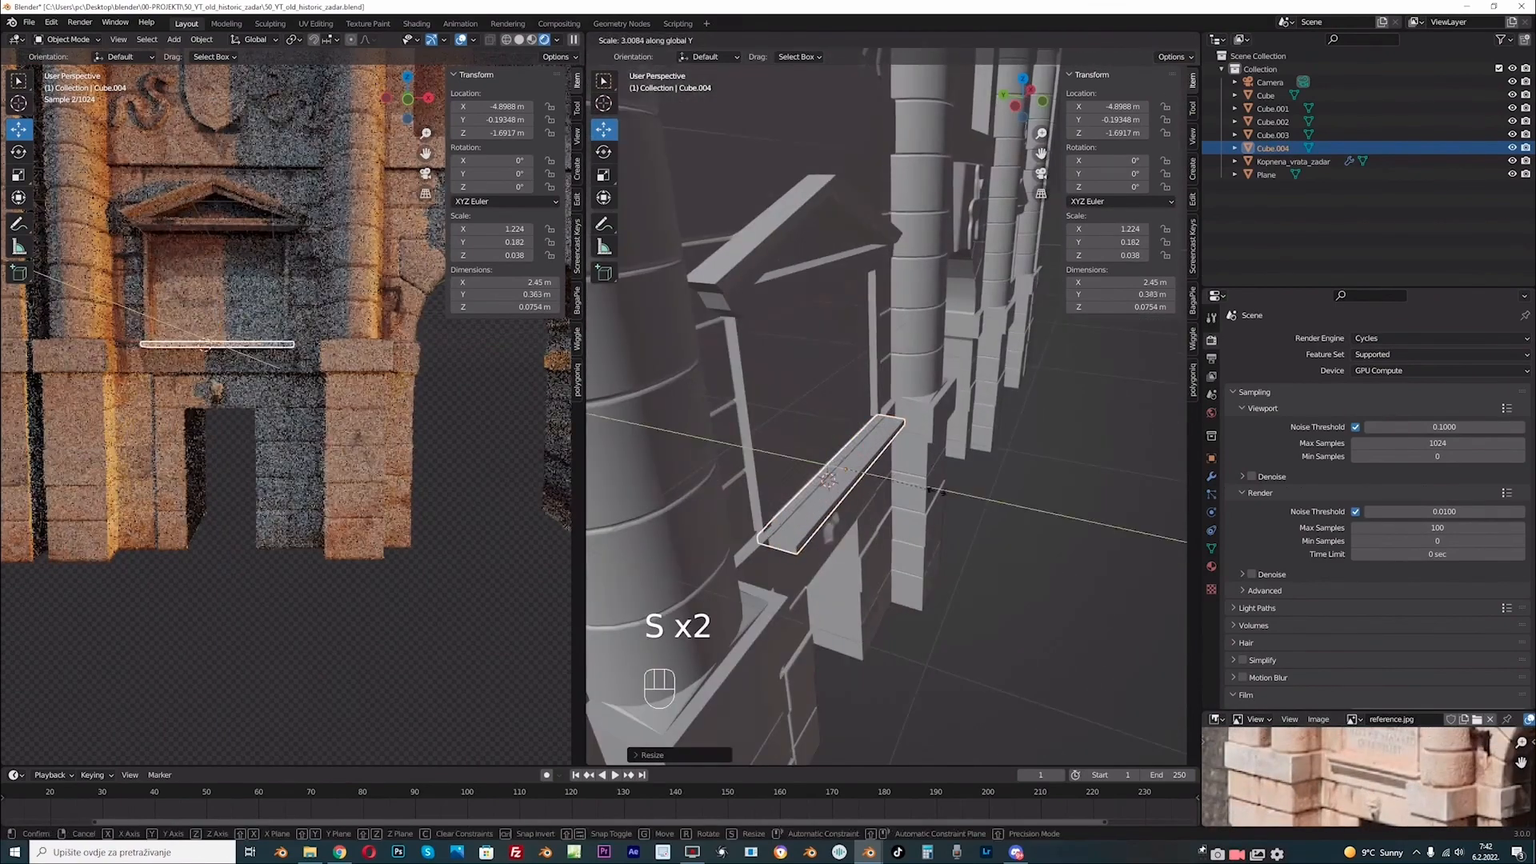
pyautogui.press('y')
pyautogui.moveTo(844, 414); pyautogui.dragTo(844, 411)
pyautogui.moveTo(864, 416); pyautogui.dragTo(751, 395, button='middle')
pyautogui.moveTo(874, 446)
pyautogui.mouseDown(button='middle')
pyautogui.moveTo(944, 446)
pyautogui.moveTo(898, 408)
pyautogui.moveTo(827, 433)
pyautogui.moveTo(888, 472)
pyautogui.mouseUp(button='middle')
# - Widen the bar to about 2.57 m along X and adjust its position and thickness under the inscription panel
pyautogui.press('s')
pyautogui.press('x')
pyautogui.click(926, 429)
pyautogui.moveTo(782, 449); pyautogui.dragTo(793, 453)
pyautogui.moveTo(844, 451); pyautogui.dragTo(973, 453, button='middle')
pyautogui.press('s')
pyautogui.press('z')
pyautogui.click(807, 372)
# - Apply the bar's scale and inset its bottom face in Edit Mode
pyautogui.hotkey('ctrl', 'a')
pyautogui.click(768, 403)
pyautogui.click(650, 69)
pyautogui.press('i')
pyautogui.click(952, 446)
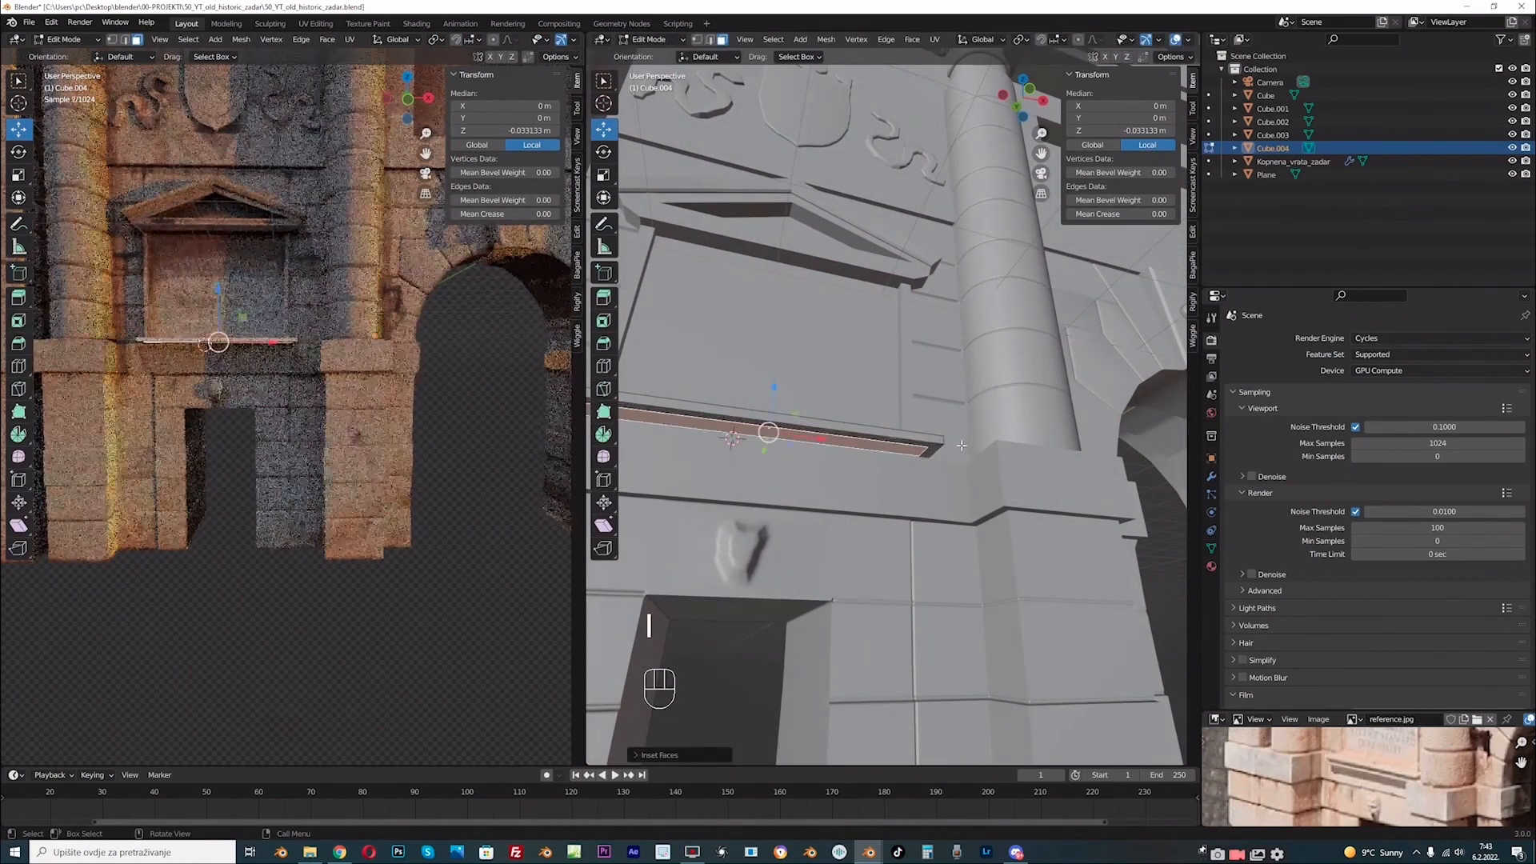
# - Extrude the bar's inset bottom face downward and scale it
pyautogui.moveTo(788, 365); pyautogui.dragTo(840, 435, button='middle')
pyautogui.press('e')
pyautogui.click(817, 394)
pyautogui.press('s')
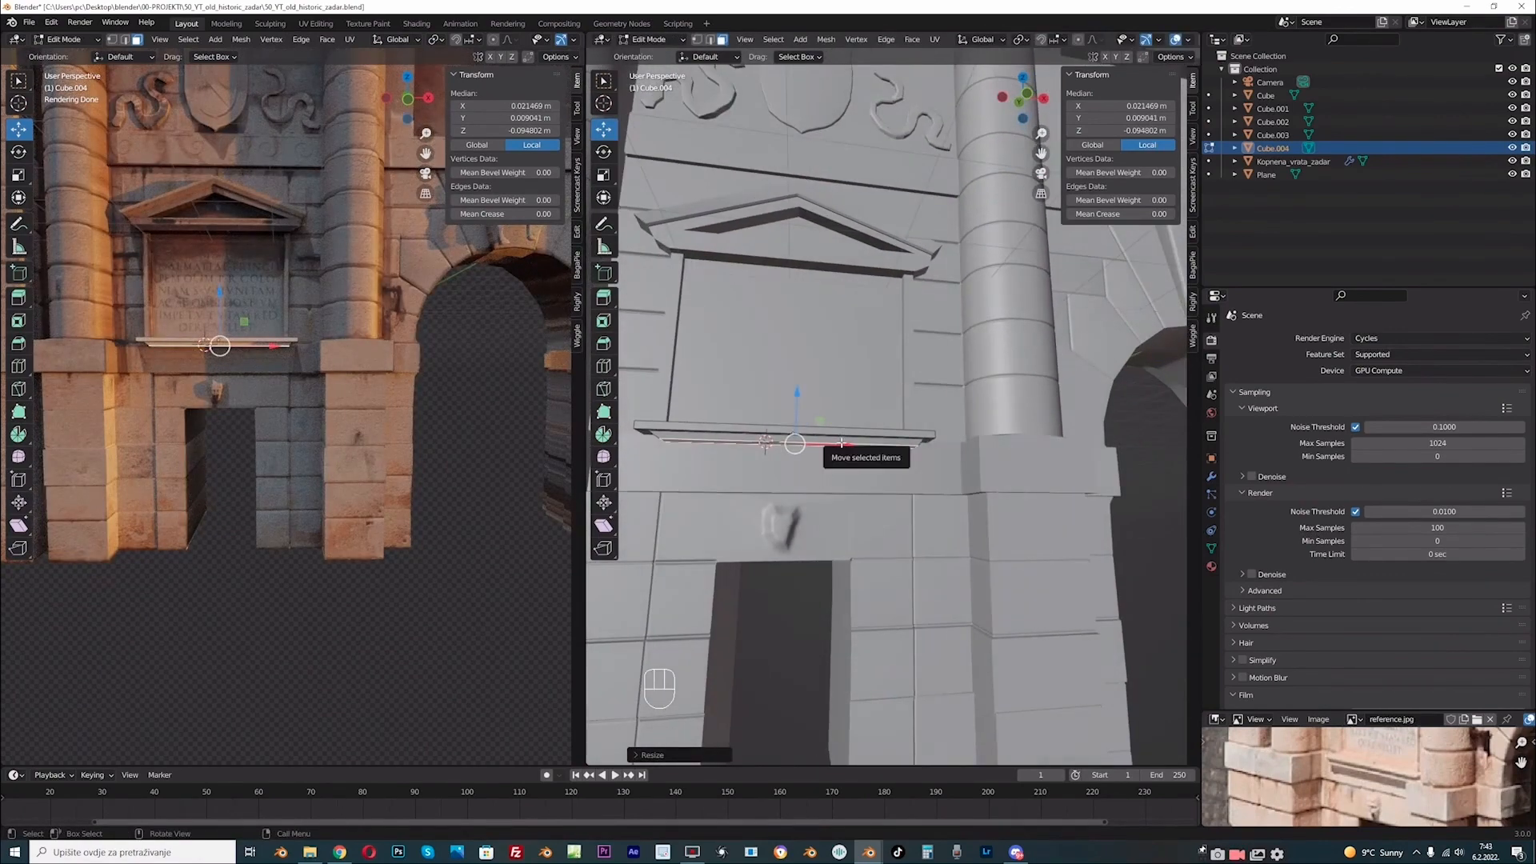
# - Inset the lowered bottom face again, extrude it further down and scale it to form a second moulding step
pyautogui.press('i')
pyautogui.click(848, 430)
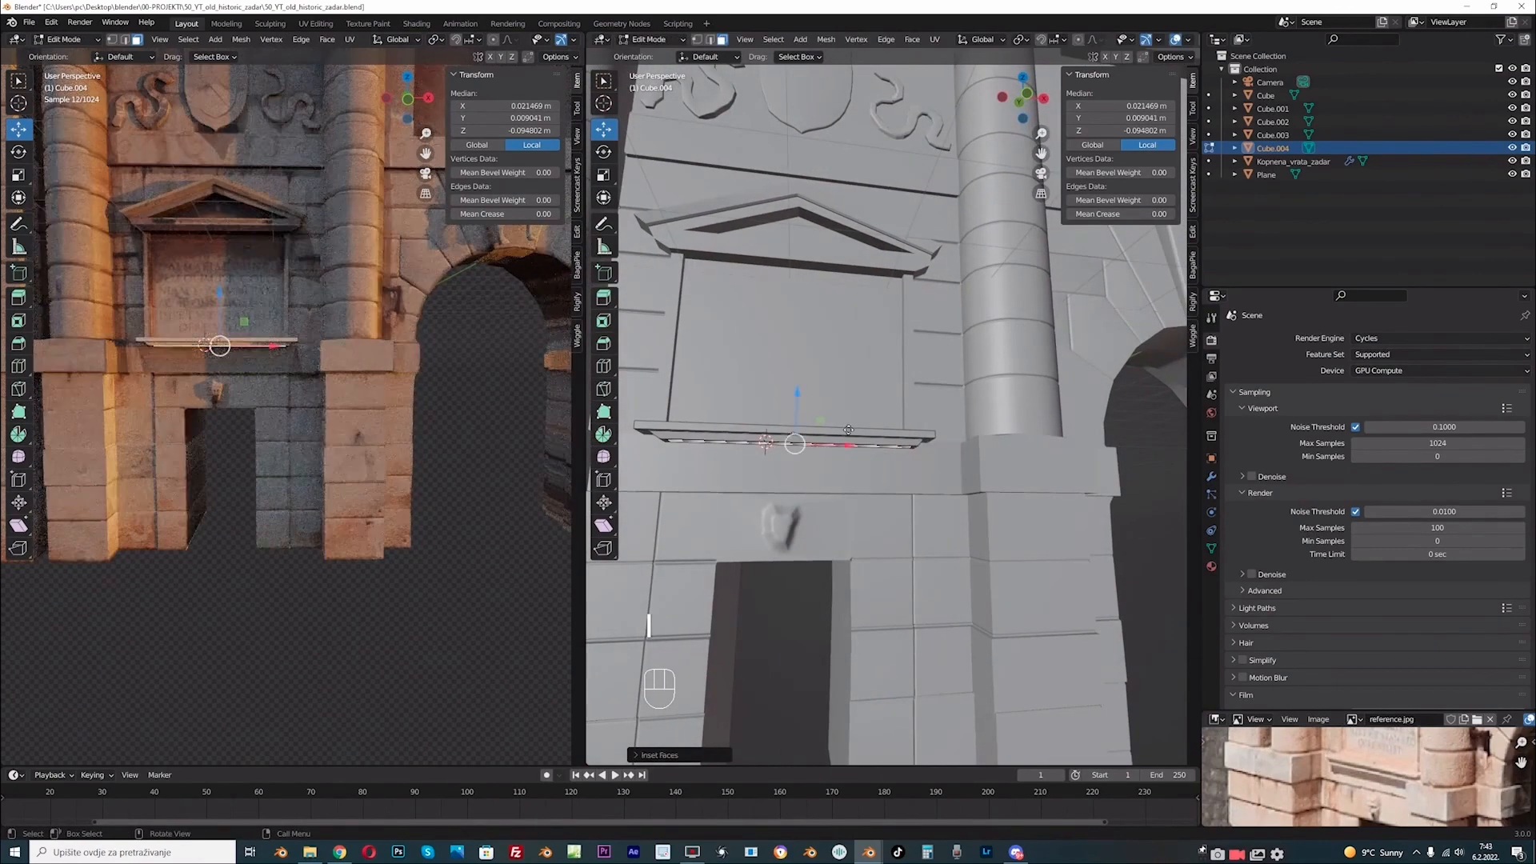
pyautogui.press('e')
pyautogui.click(917, 474)
pyautogui.press('s')
pyautogui.click(905, 465)
# - Return the sill to Object Mode and assign it the existing Kopnena_vrata_zadar material
pyautogui.scroll(-2, 896, 452)
pyautogui.moveTo(896, 452); pyautogui.dragTo(884, 484, button='middle')
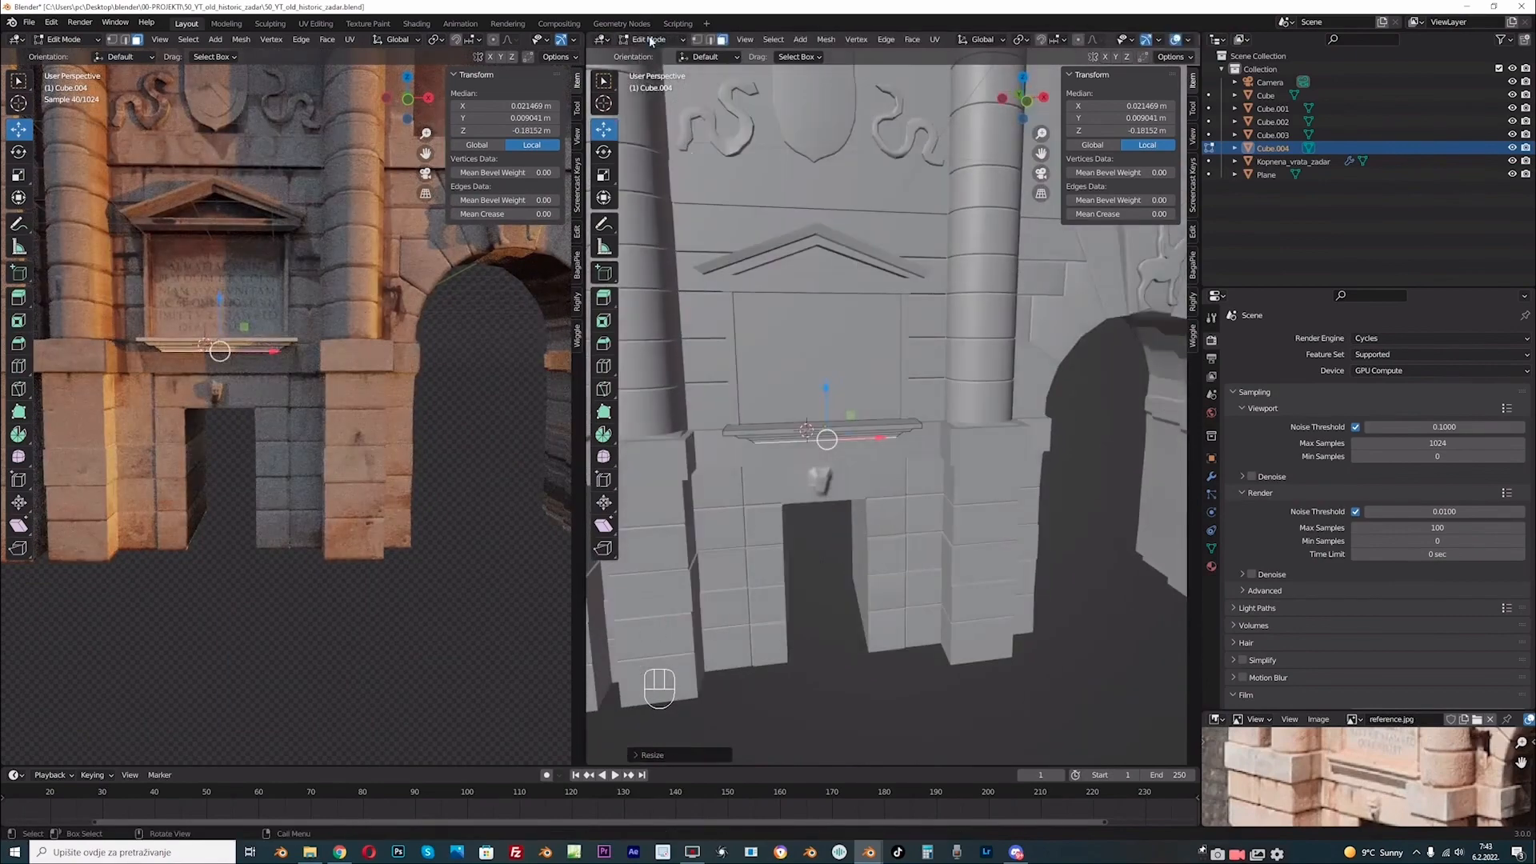
pyautogui.click(649, 41)
pyautogui.click(652, 55)
pyautogui.scroll(1, 832, 428)
pyautogui.click(1211, 566)
pyautogui.click(1236, 393)
pyautogui.click(1272, 415)
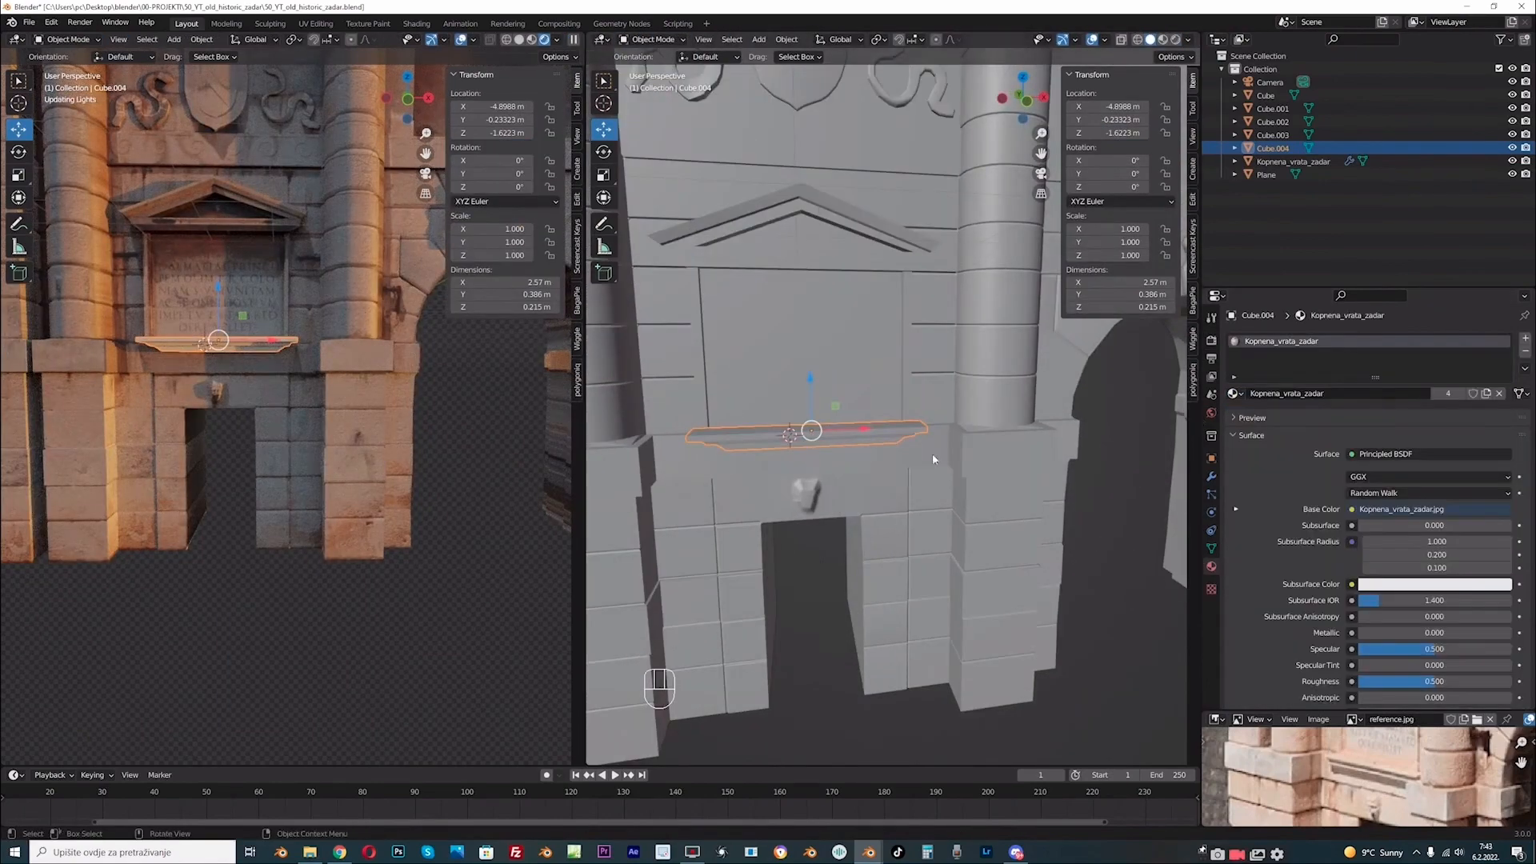
# - Unwrap all of the sill's faces with Cube Projection
pyautogui.click(656, 69)
pyautogui.press('a')
pyautogui.press('u')
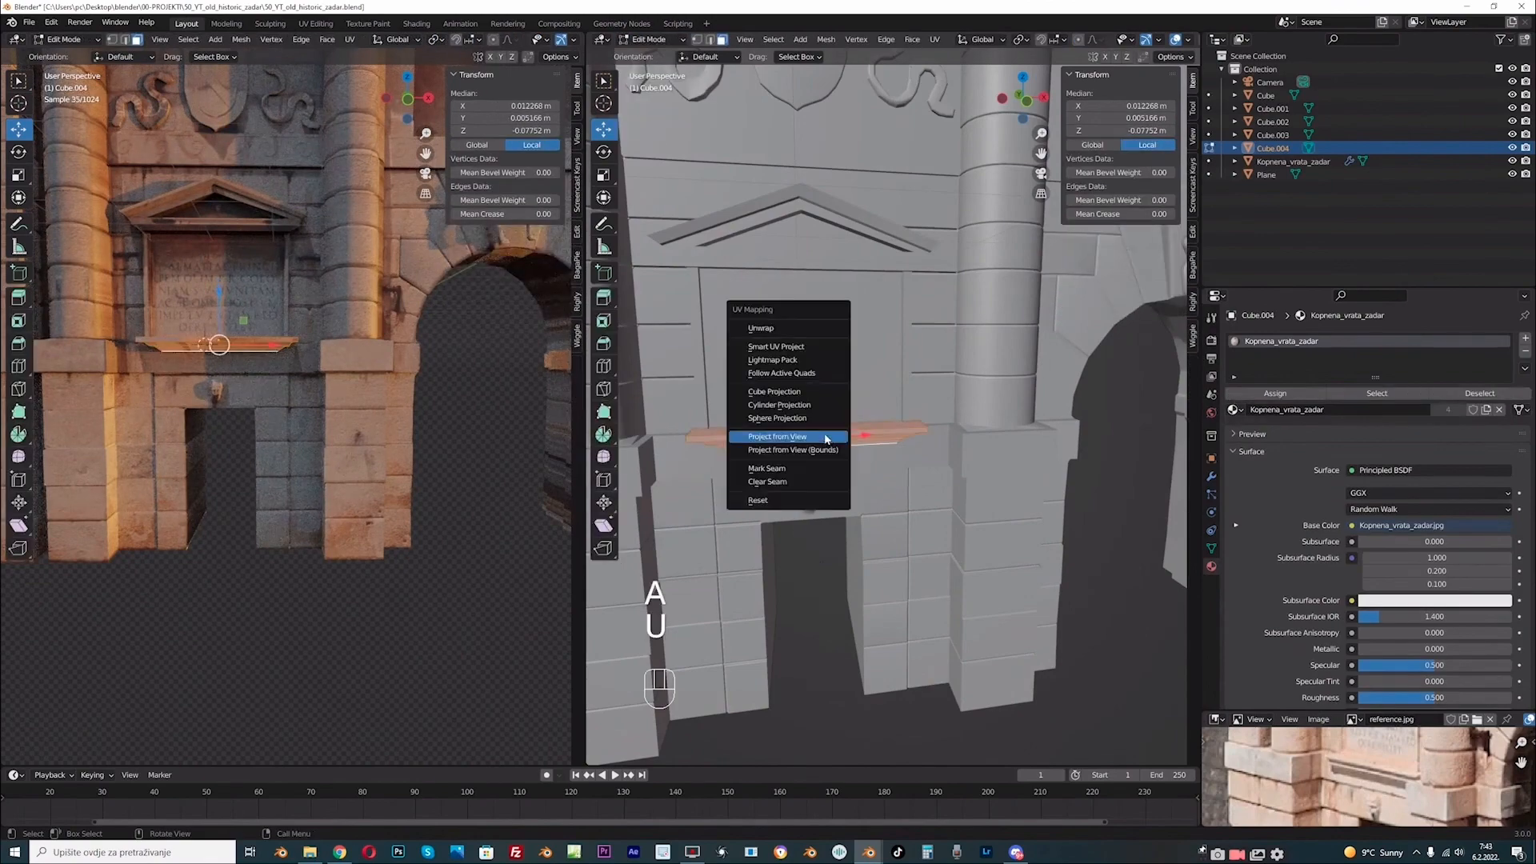
pyautogui.click(776, 392)
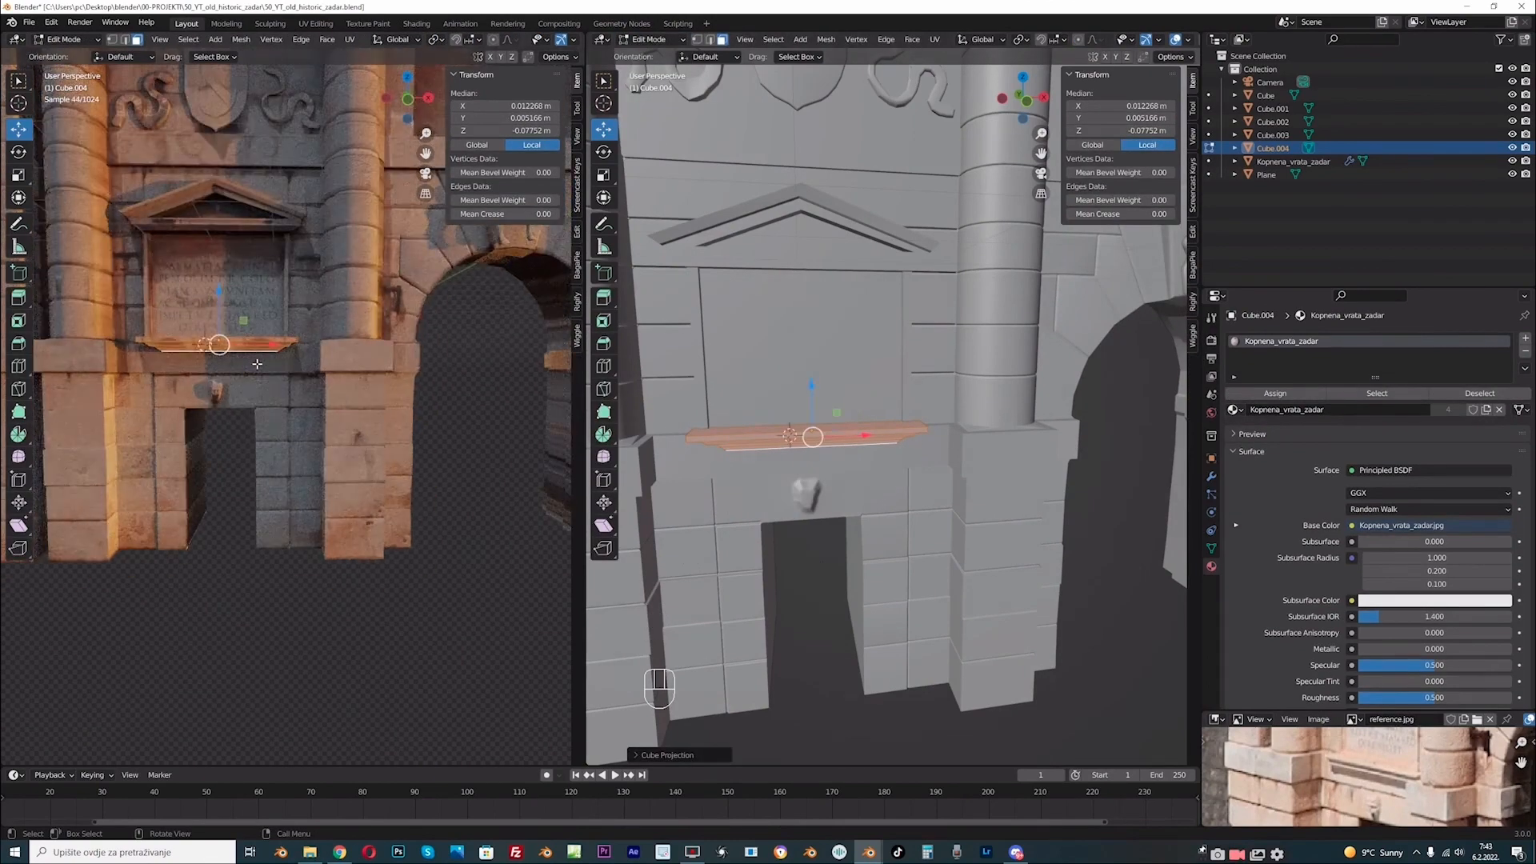
pyautogui.press('g')
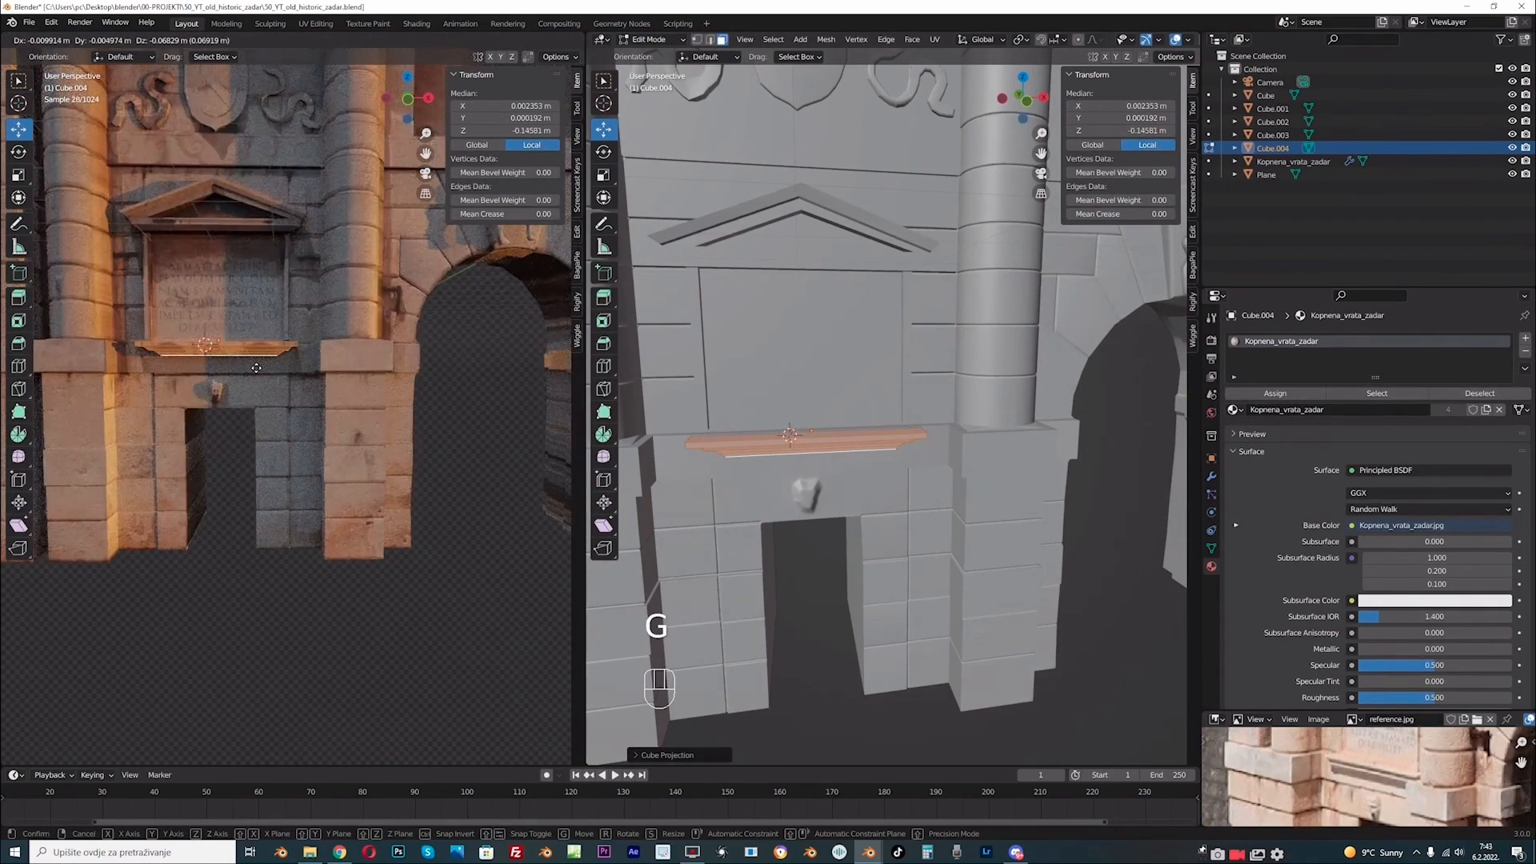
pyautogui.rightClick(256, 368)
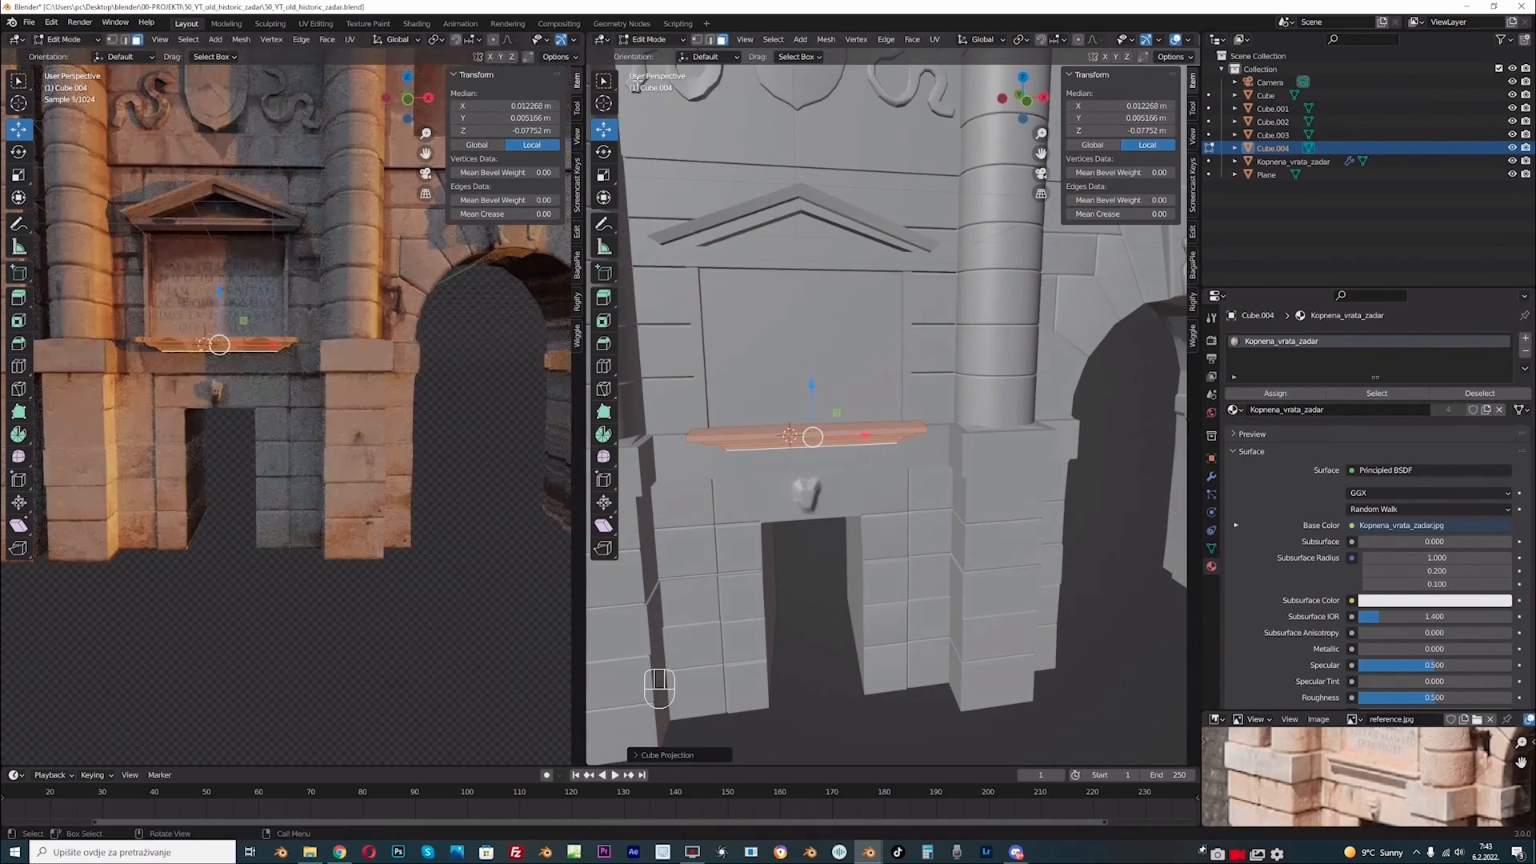
# - Switch the second viewport back to the UV Editor and scale down all of the sill's UVs
pyautogui.click(604, 39)
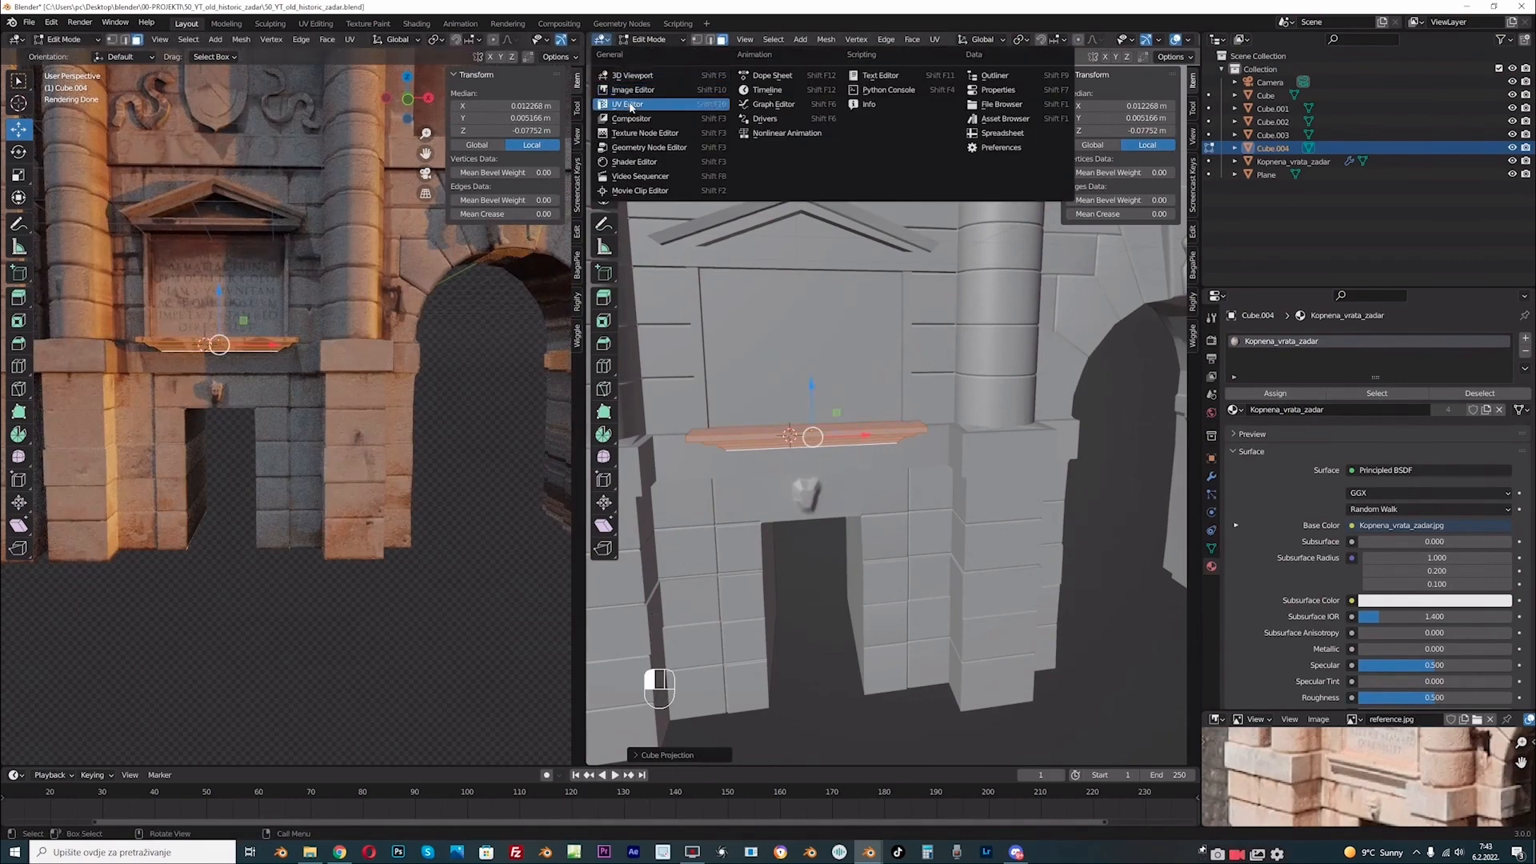
pyautogui.click(630, 106)
pyautogui.scroll(5, 871, 321)
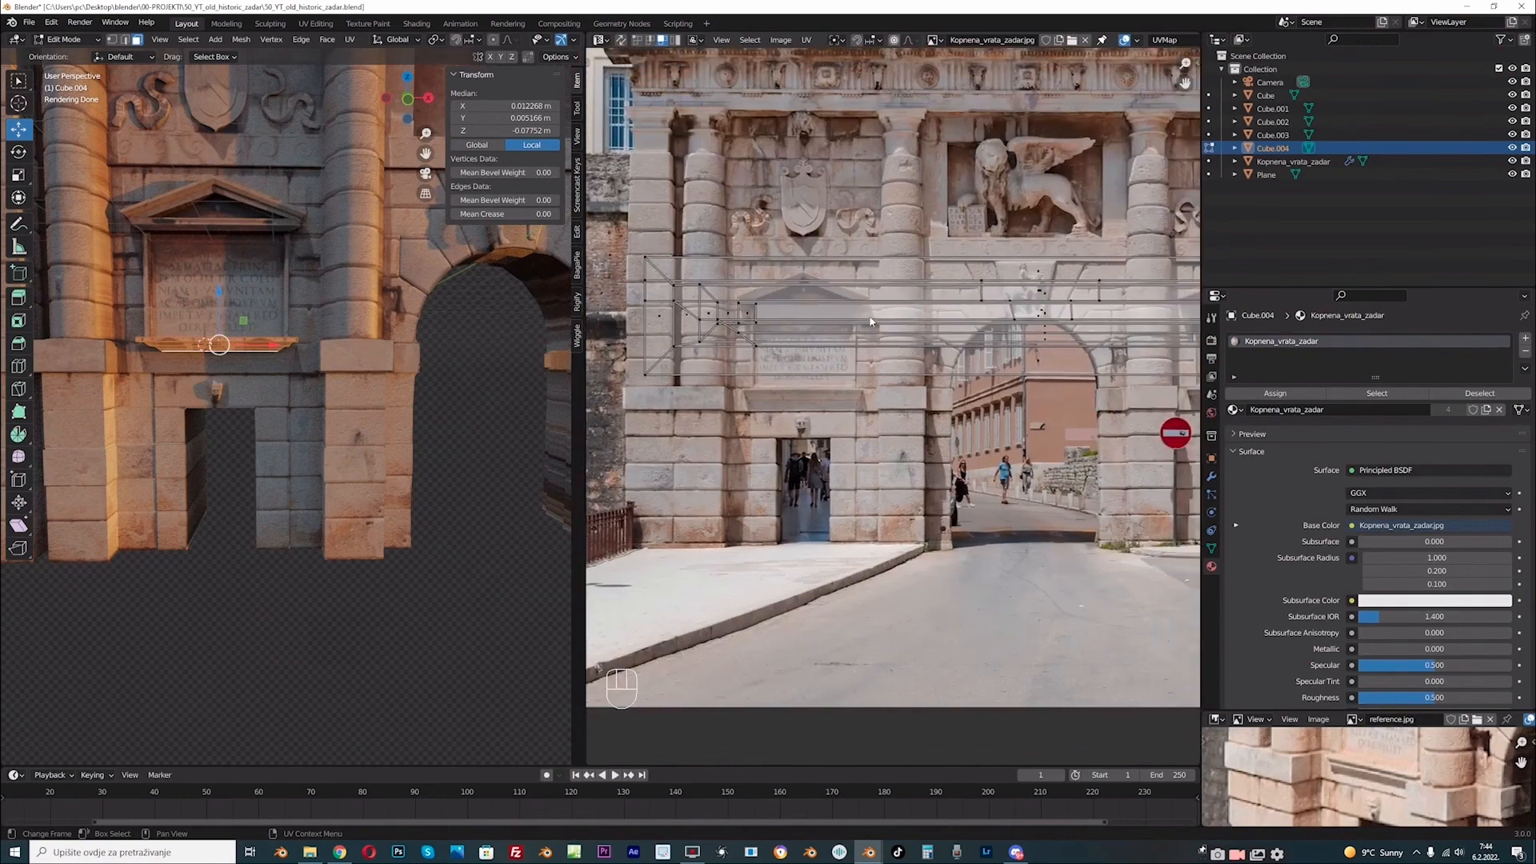
pyautogui.scroll(-3, 870, 321)
pyautogui.press('a')
pyautogui.press('s')
pyautogui.click(1037, 369)
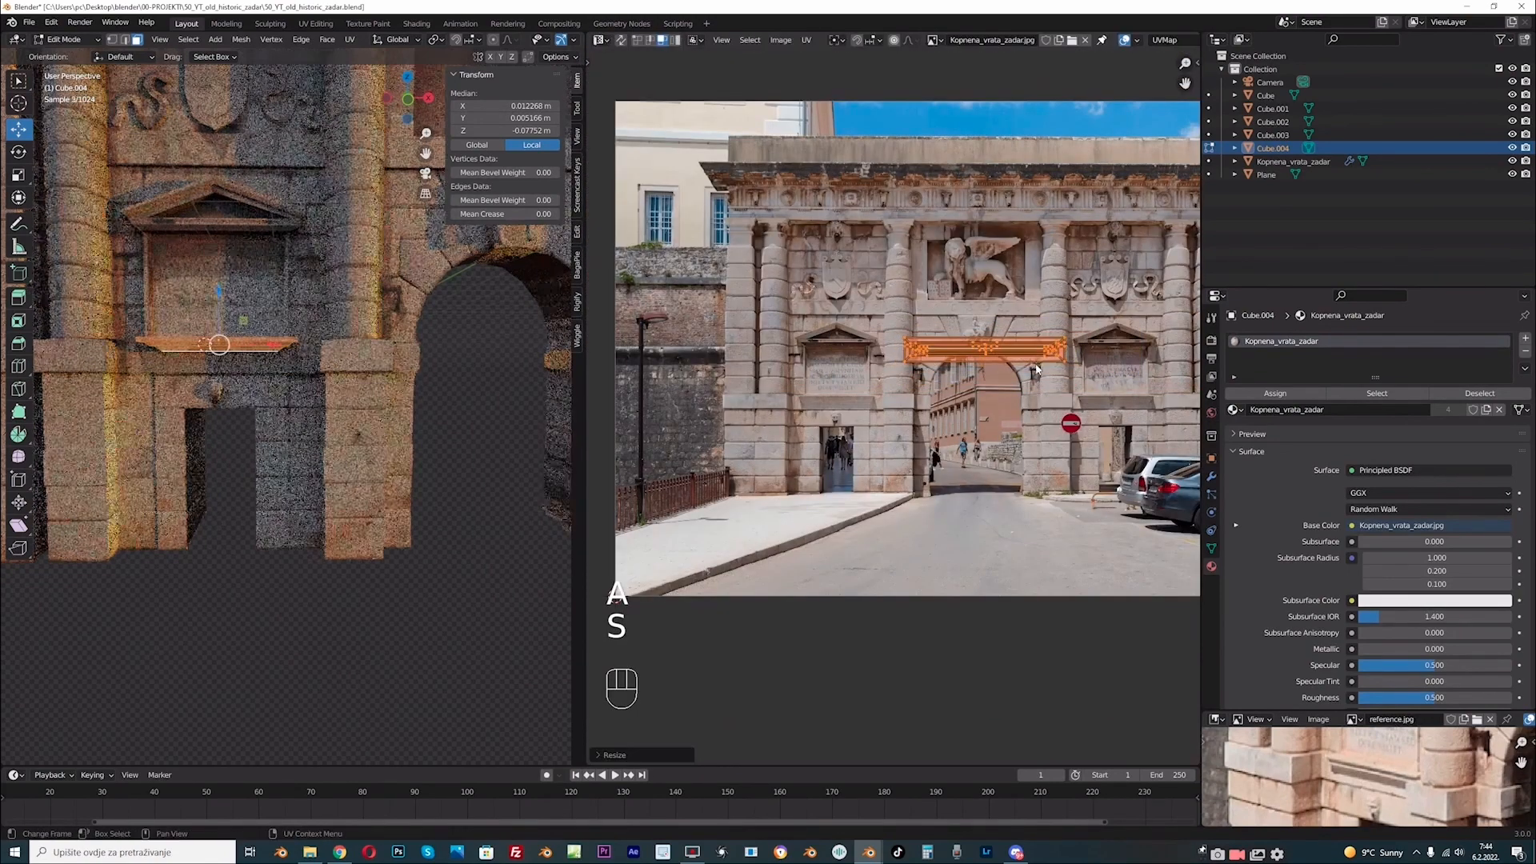
# - Move the sill's UVs onto the pale band stone atop the pier beside the small doorway and shrink them to fit
pyautogui.press('g')
pyautogui.click(856, 442)
pyautogui.scroll(3, 773, 448)
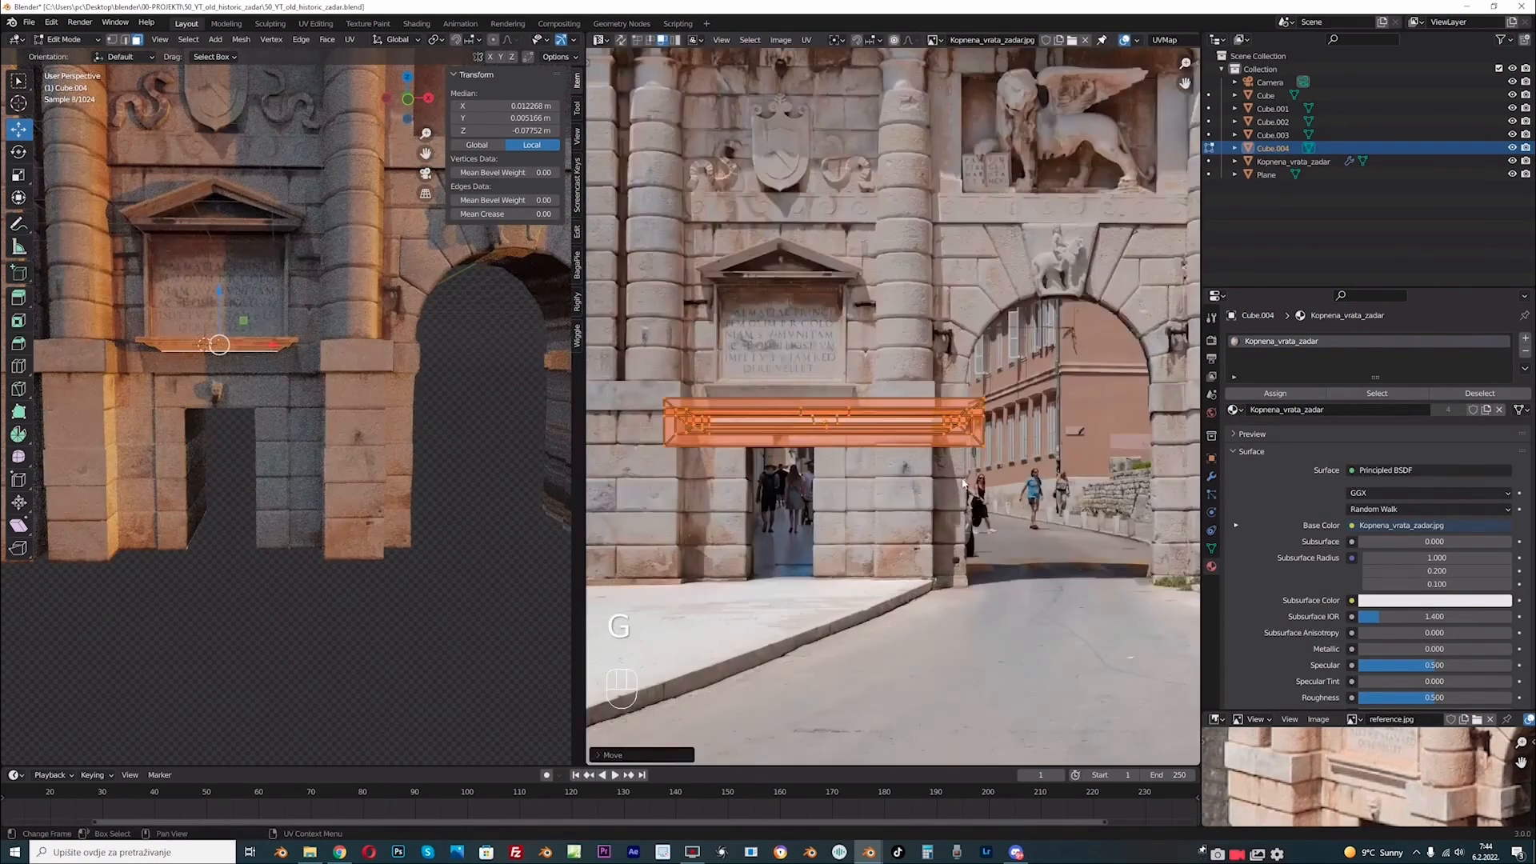
pyautogui.scroll(1, 752, 442)
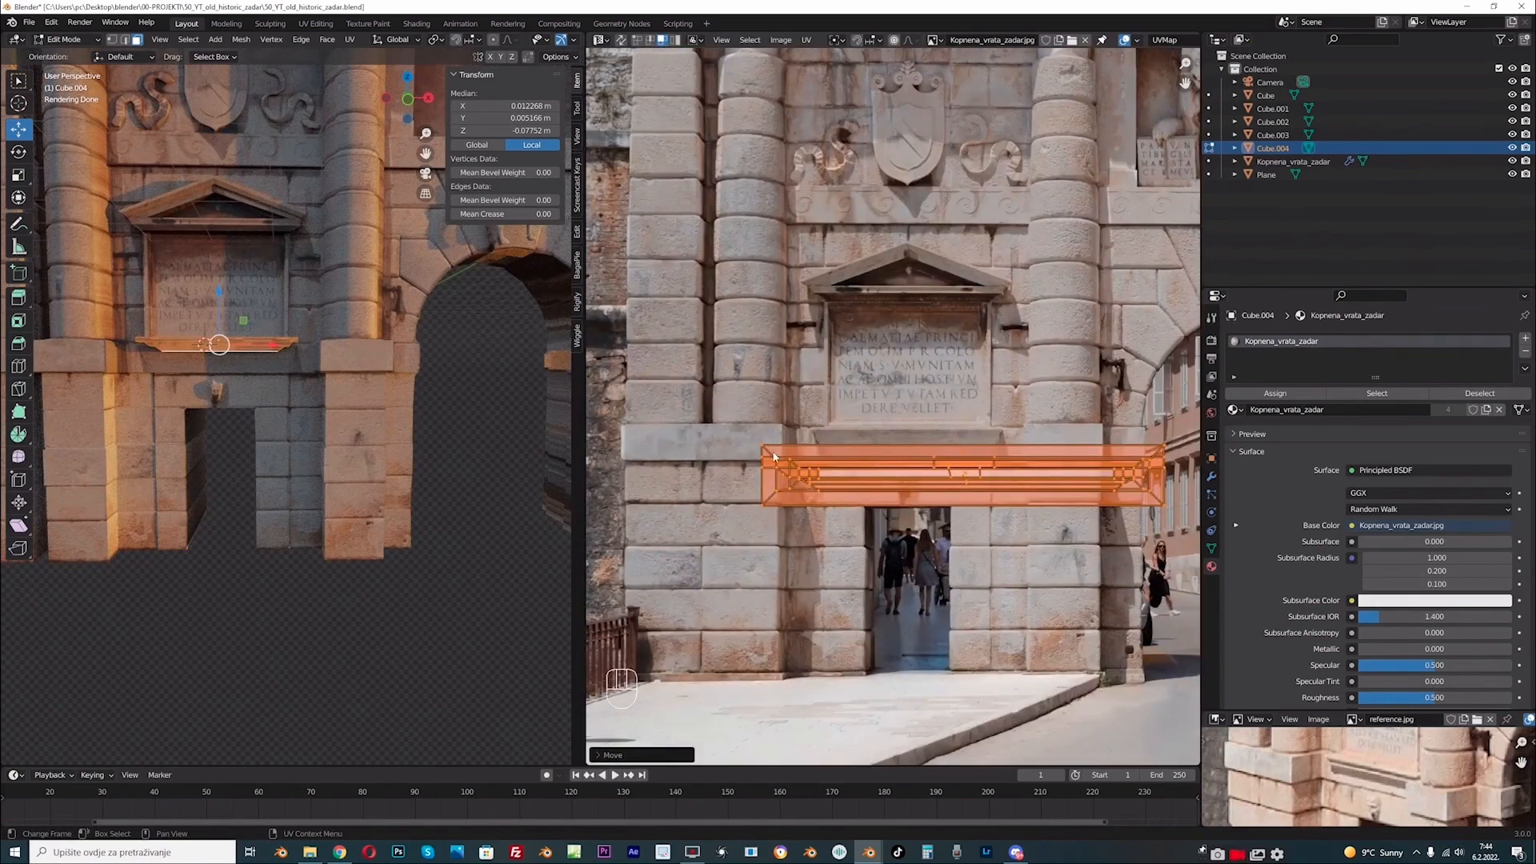
pyautogui.scroll(-1, 798, 478)
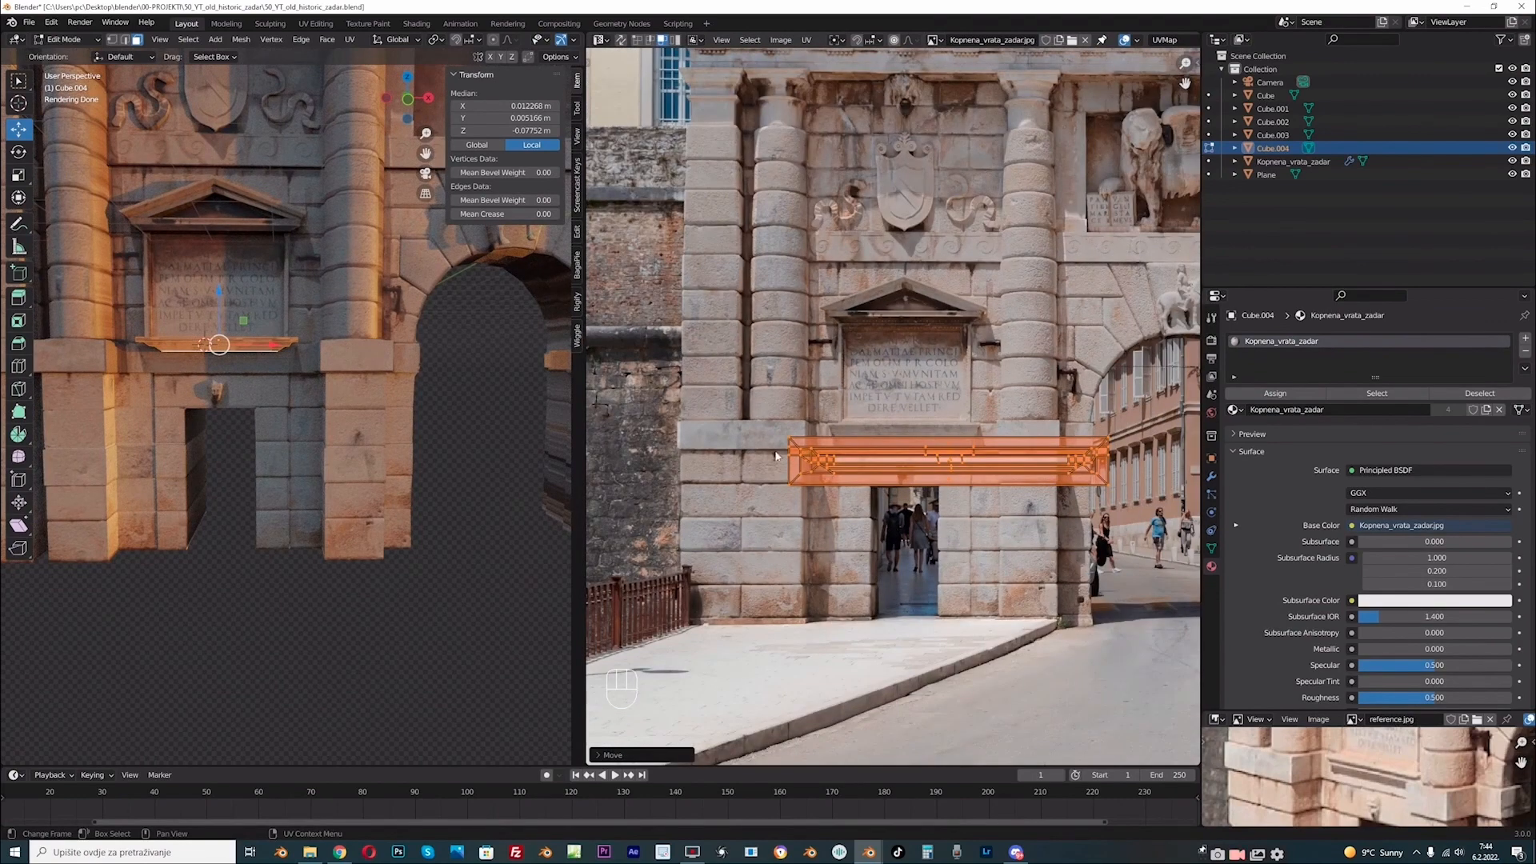
pyautogui.press('g')
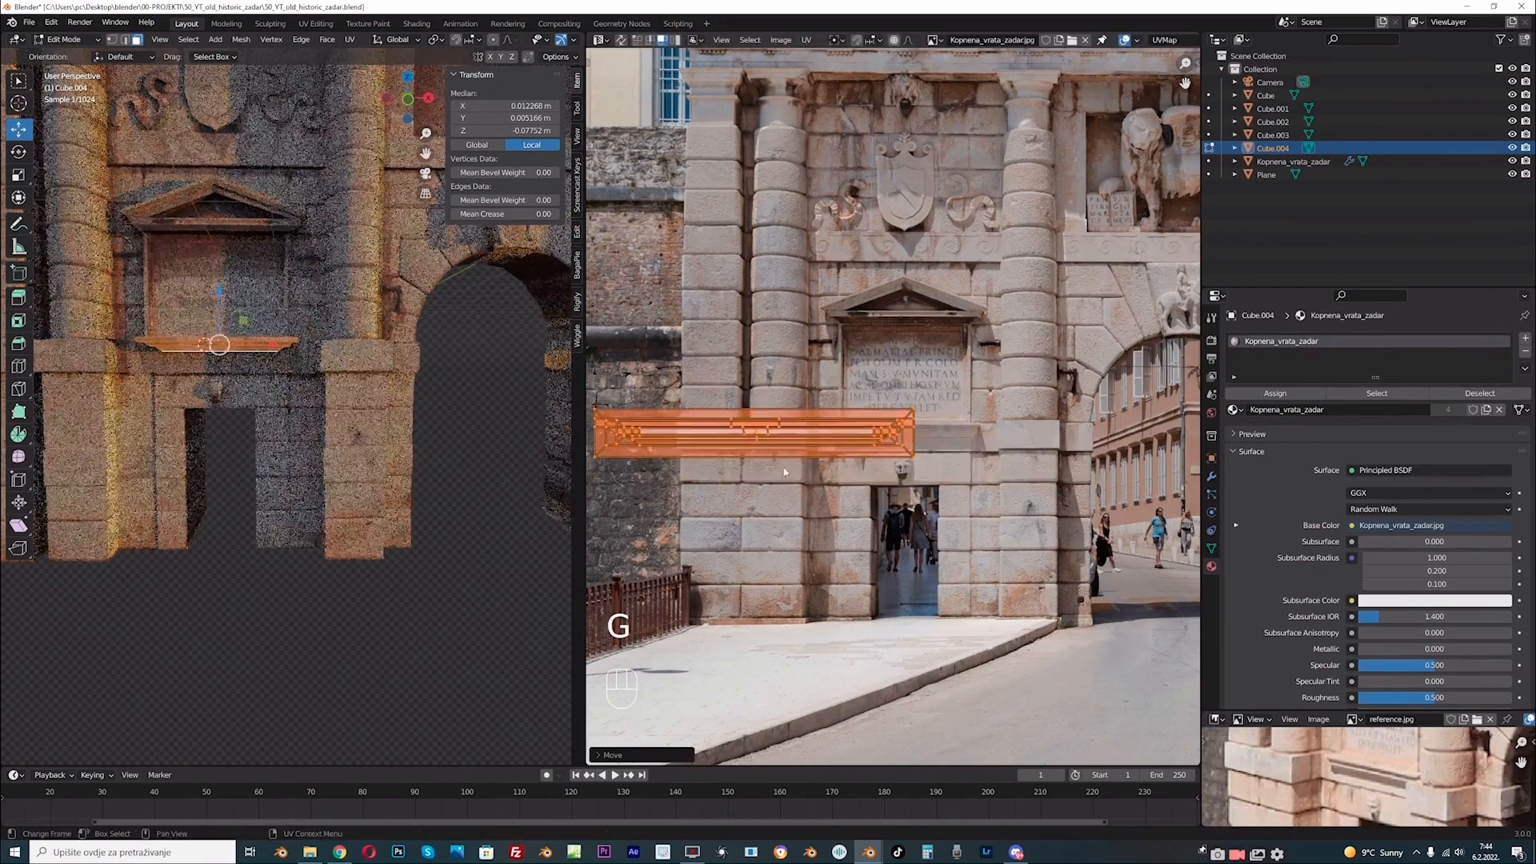
pyautogui.press('s')
pyautogui.click(795, 454)
pyautogui.press('g')
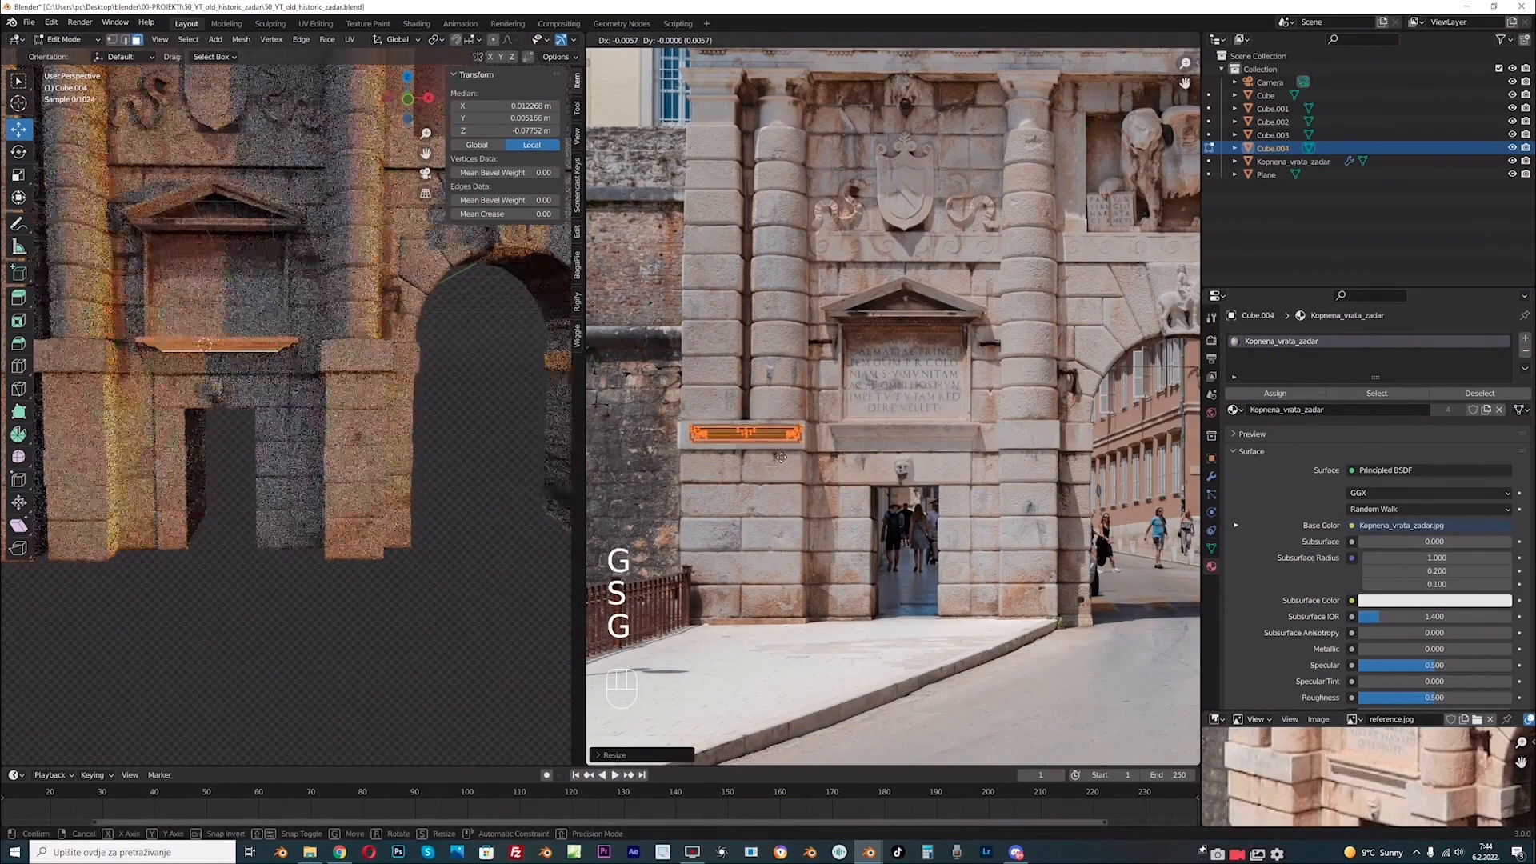
pyautogui.click(788, 460)
# - Enlarge and align the sill's UVs to fill the pale band stone, and return to Object Mode
pyautogui.scroll(3, 783, 464)
pyautogui.moveTo(783, 464); pyautogui.dragTo(939, 448, button='middle')
pyautogui.press('s')
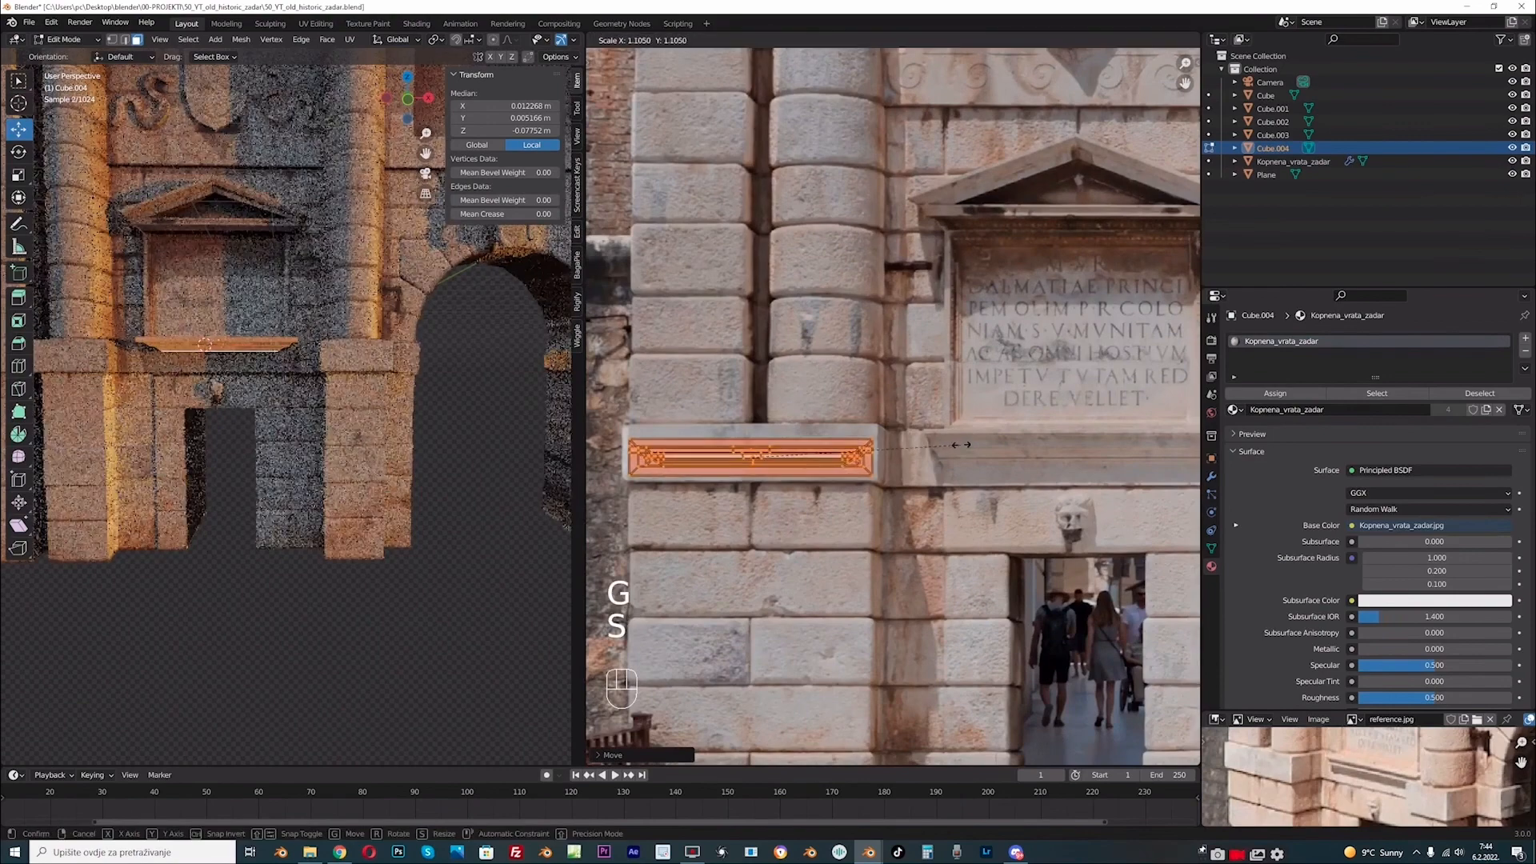
pyautogui.click(965, 445)
pyautogui.press('g')
pyautogui.click(965, 439)
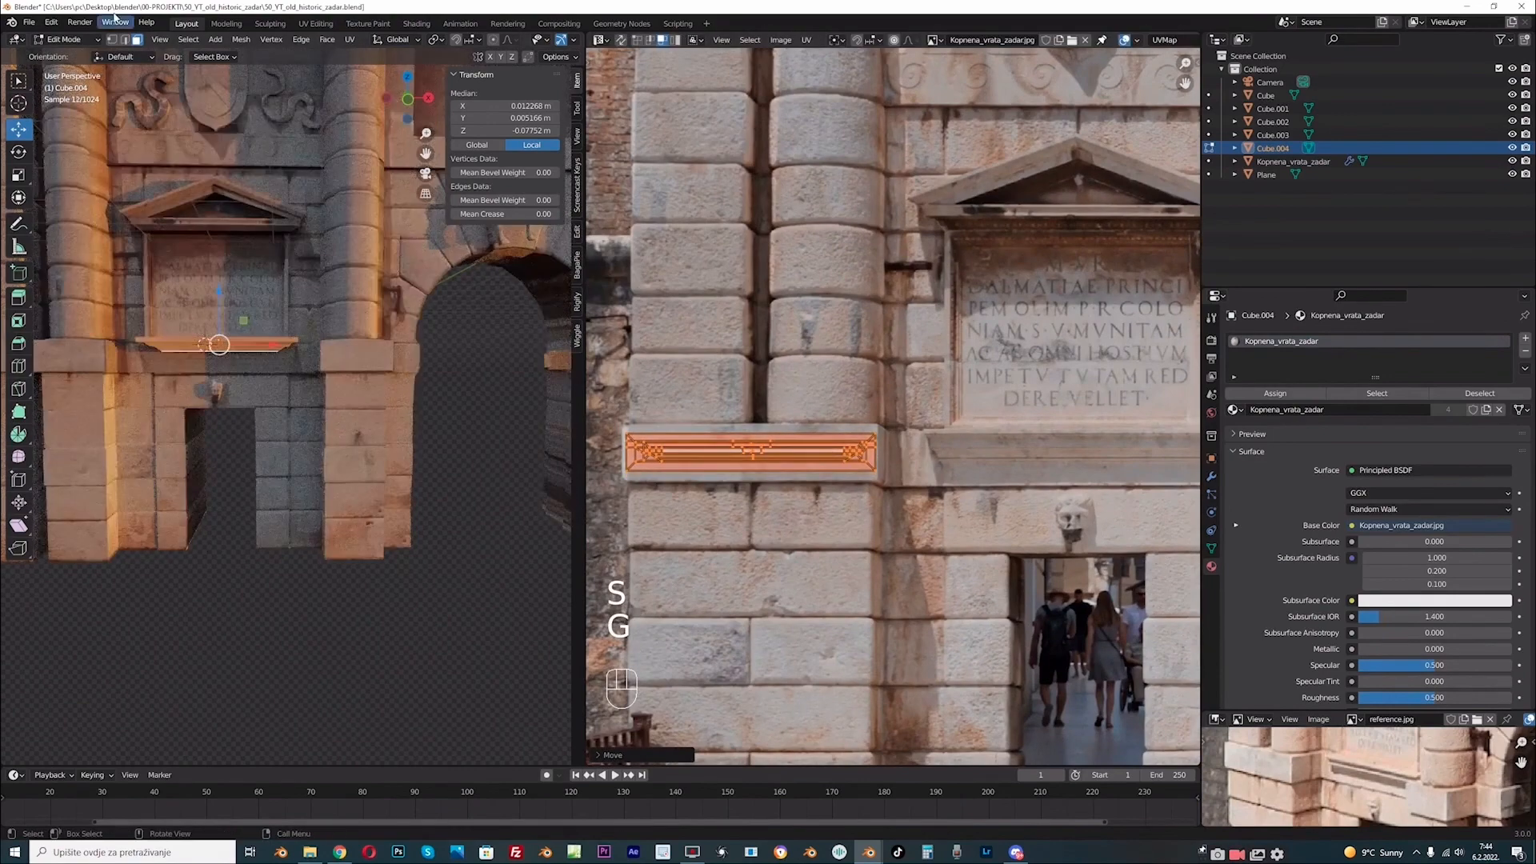
pyautogui.click(71, 54)
pyautogui.scroll(-2, 335, 395)
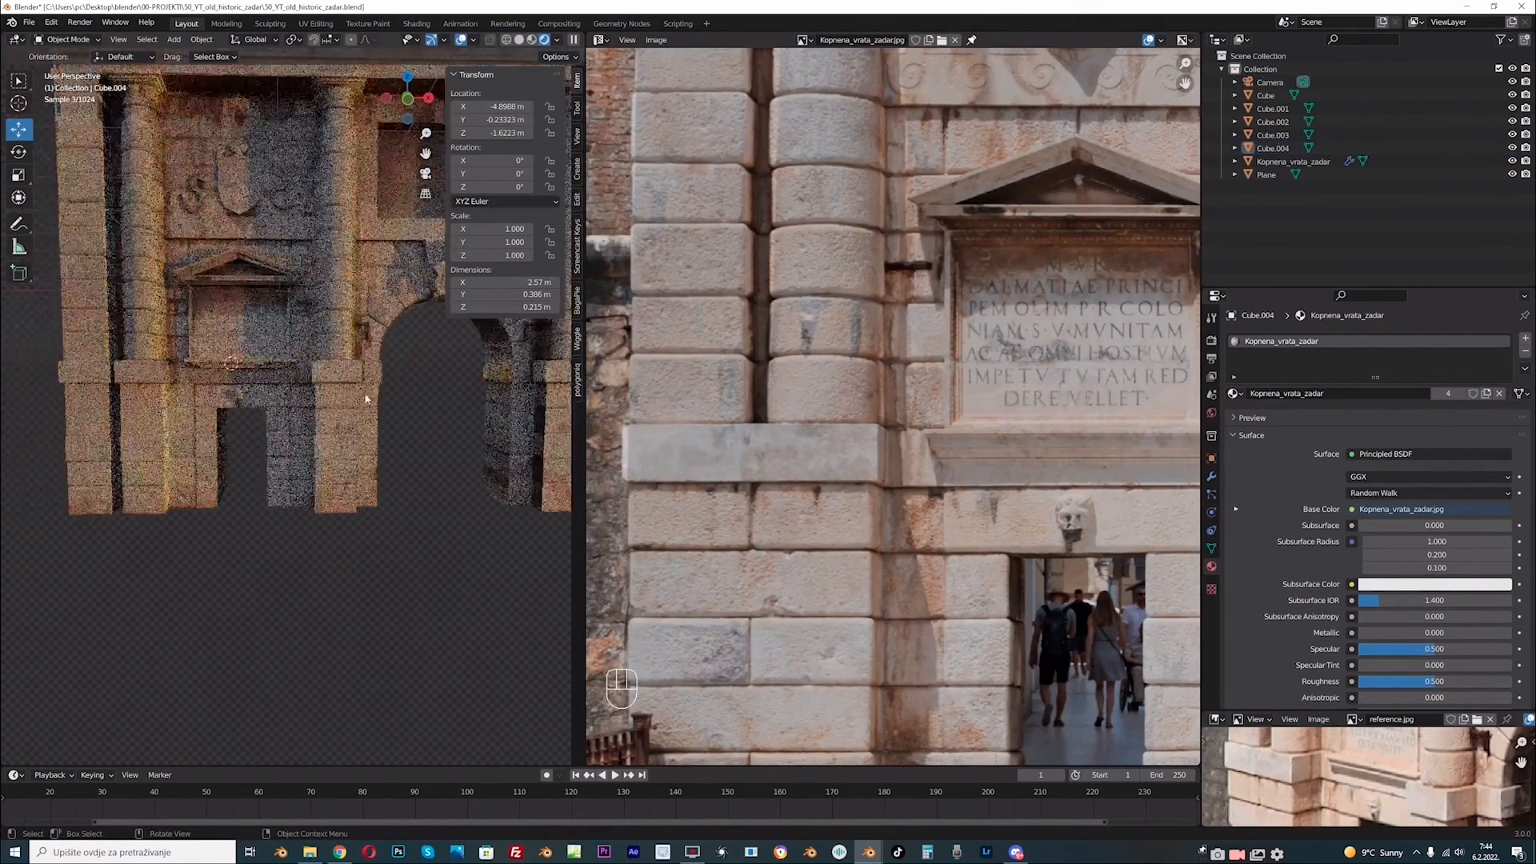
# - Bevel all of the sill's edges with two segments and a width of about 5 mm, and return to Object Mode
pyautogui.moveTo(335, 395); pyautogui.dragTo(245, 381, button='middle')
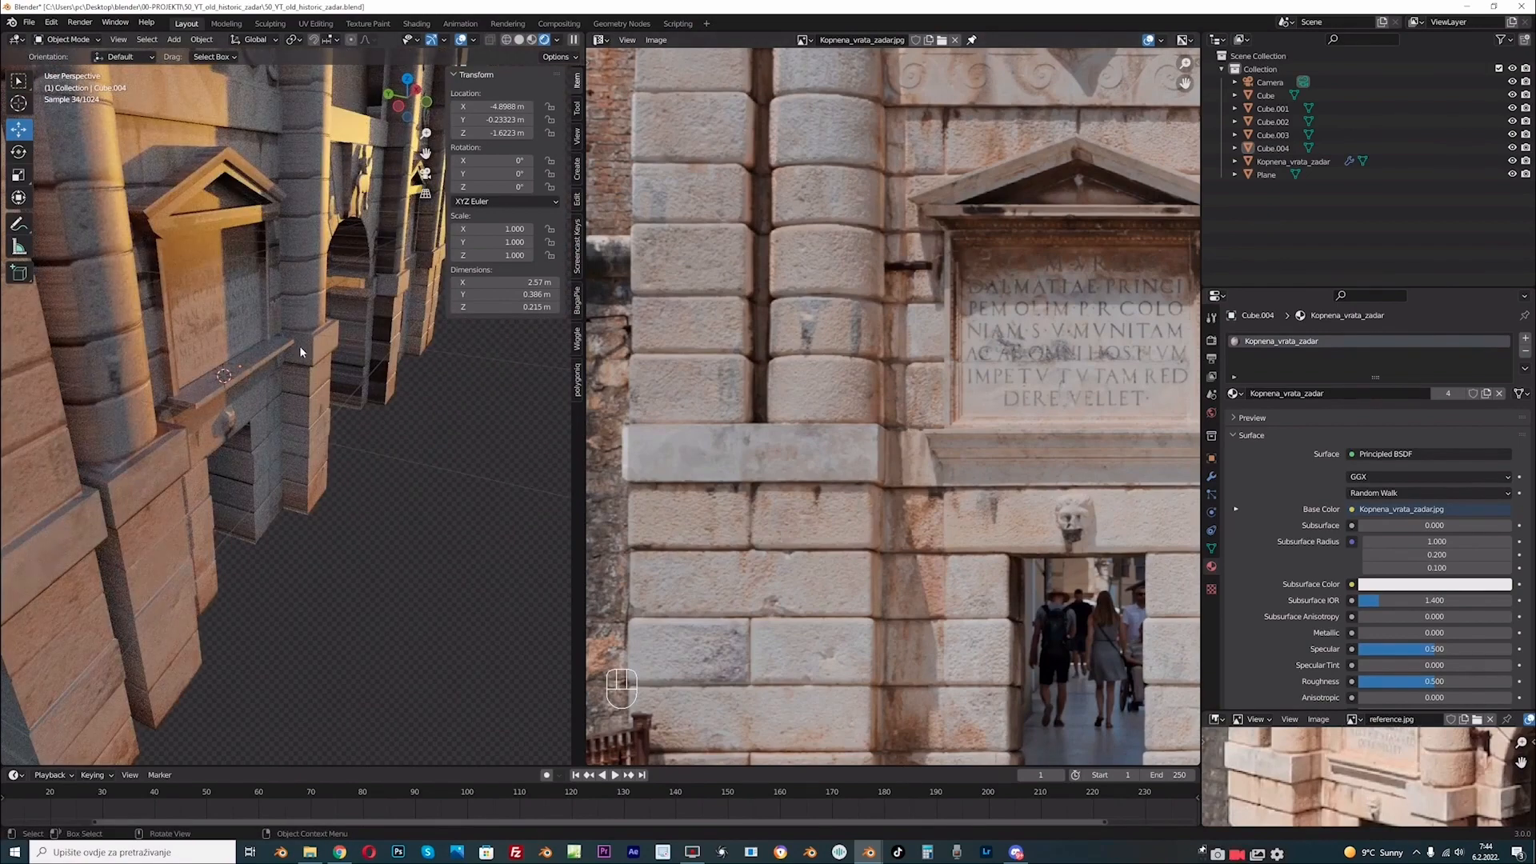
pyautogui.click(69, 68)
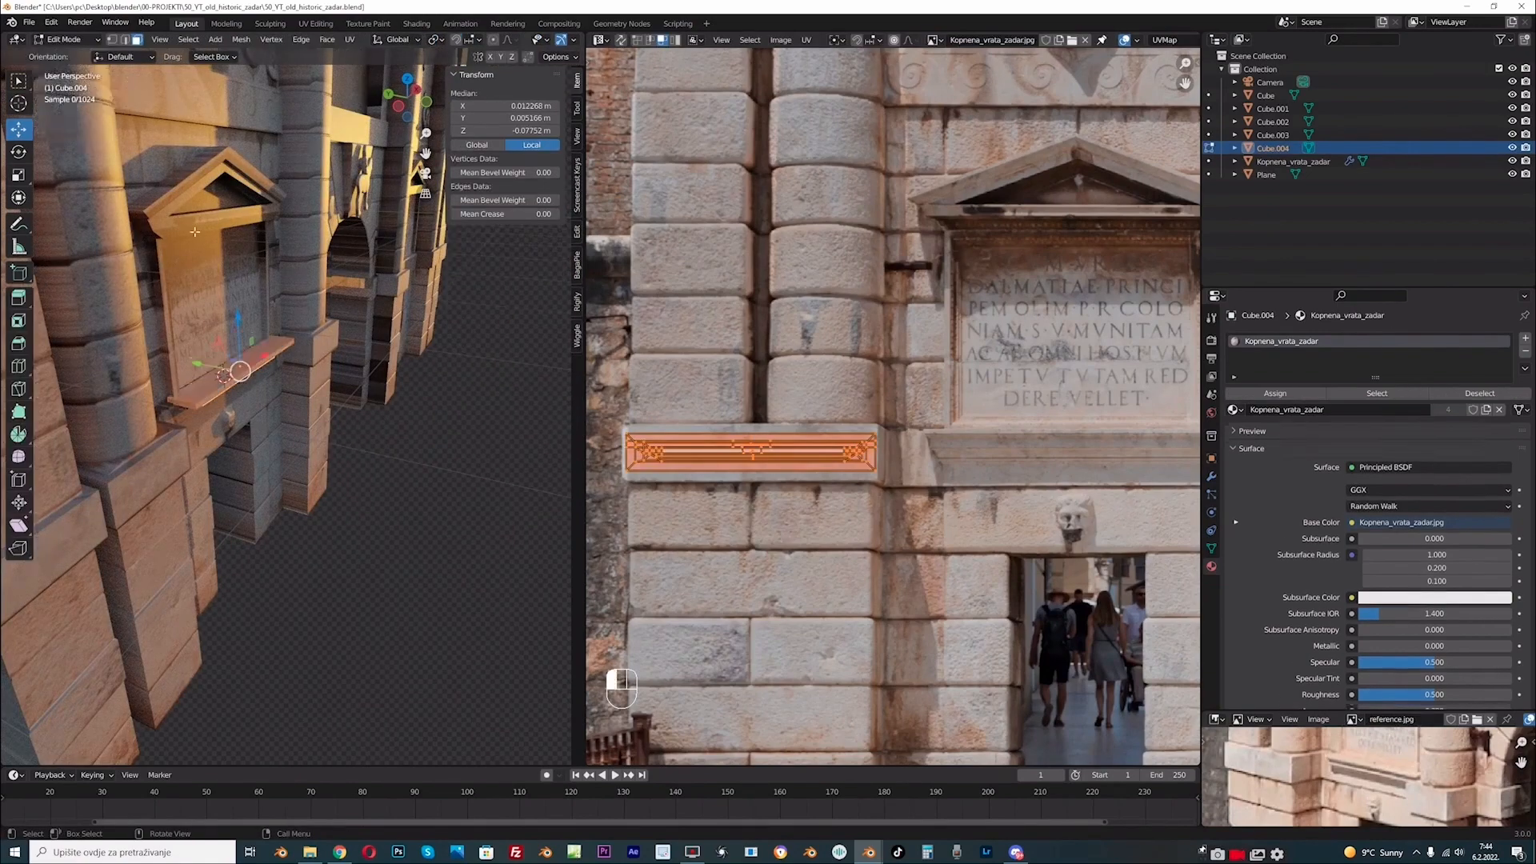
pyautogui.scroll(2, 403, 148)
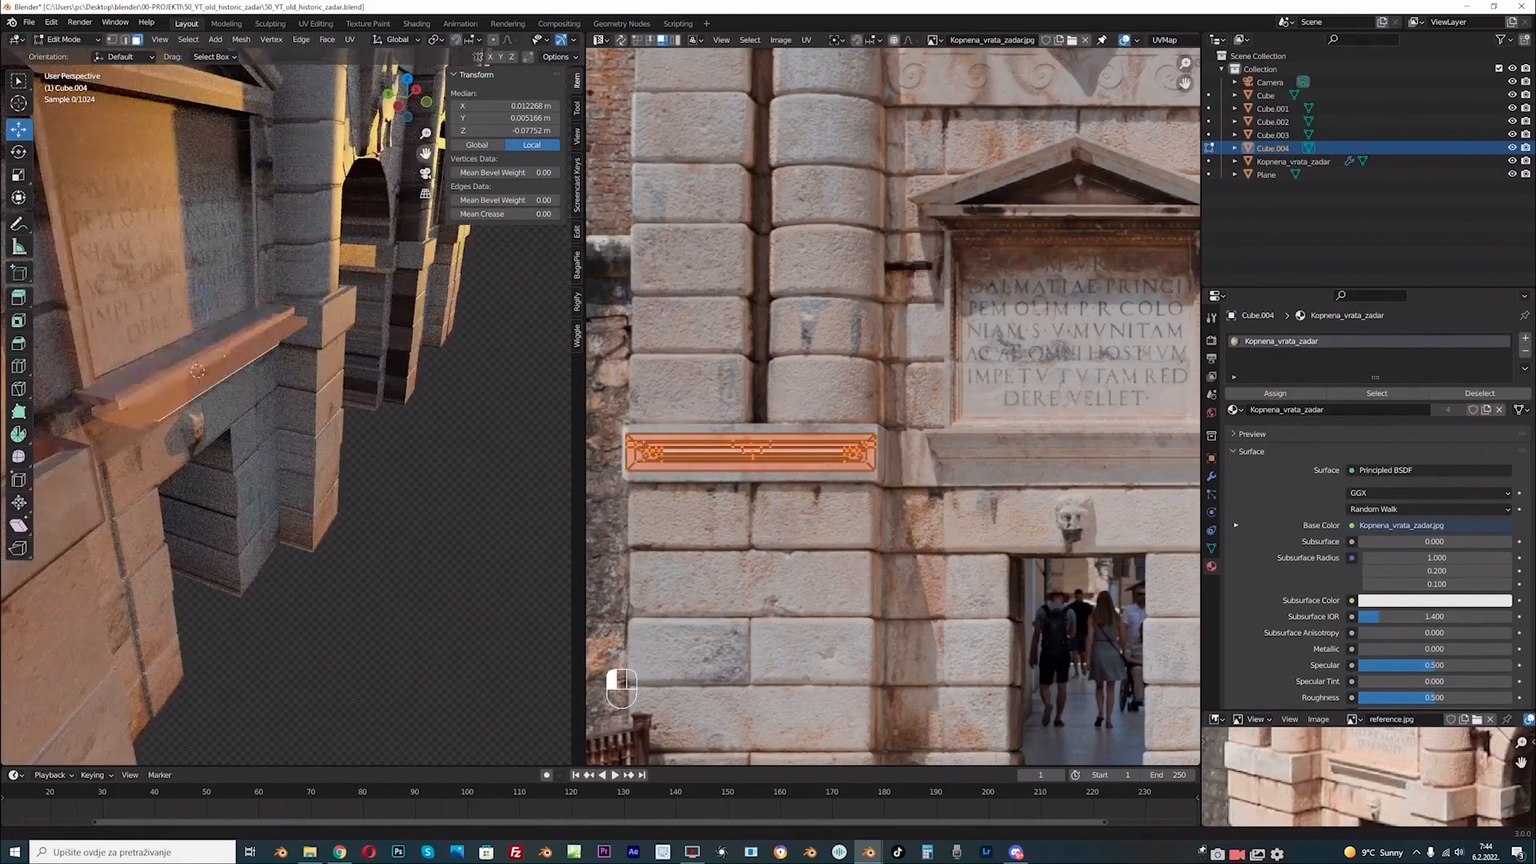
pyautogui.moveTo(425, 153); pyautogui.dragTo(448, 184)
pyautogui.moveTo(384, 320); pyautogui.dragTo(464, 285, button='middle')
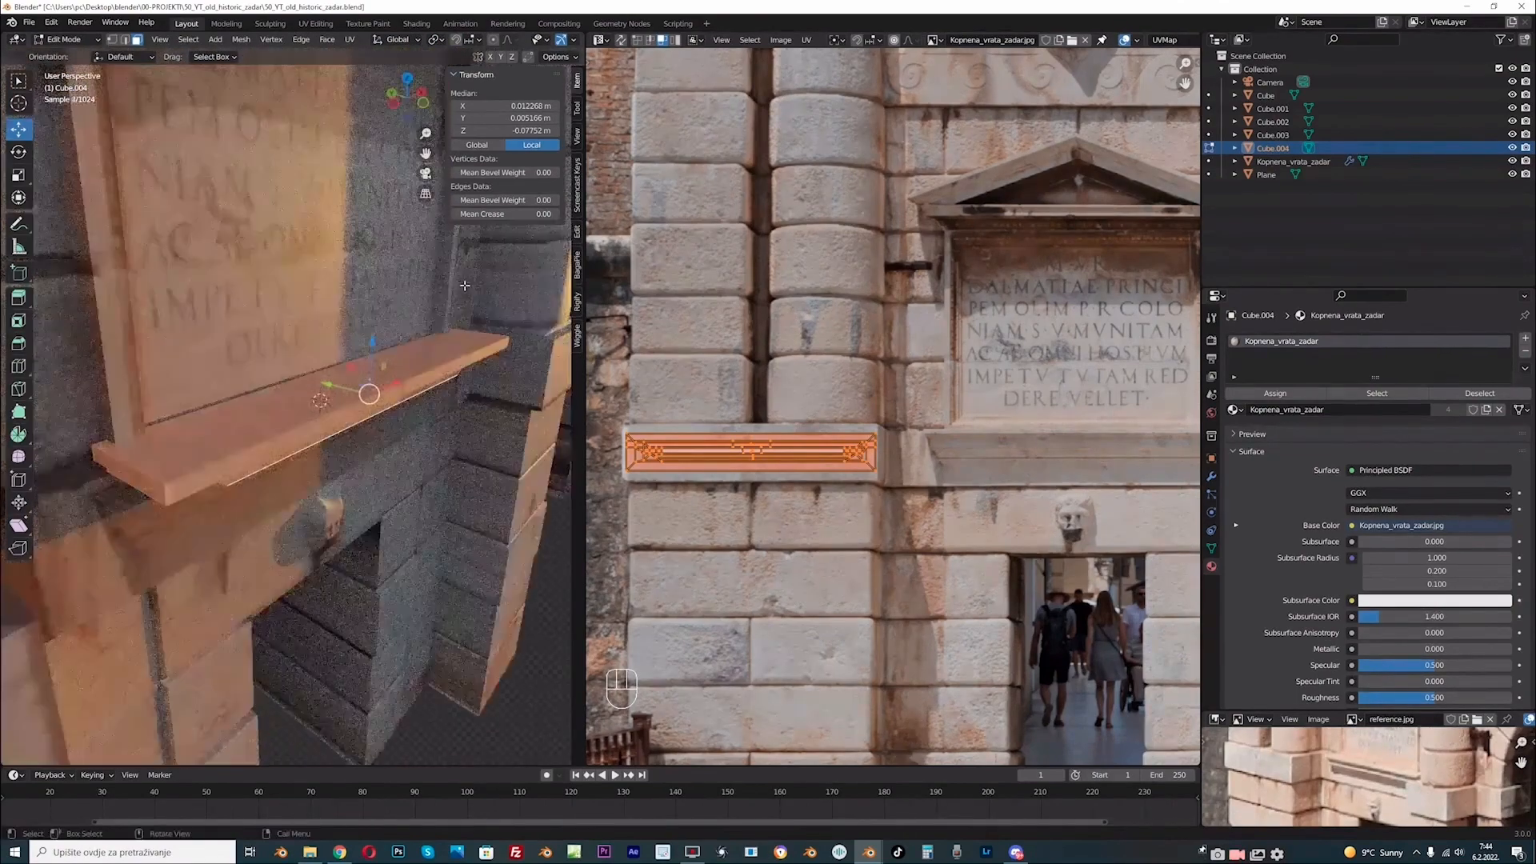
pyautogui.hotkey('ctrl', 'b')
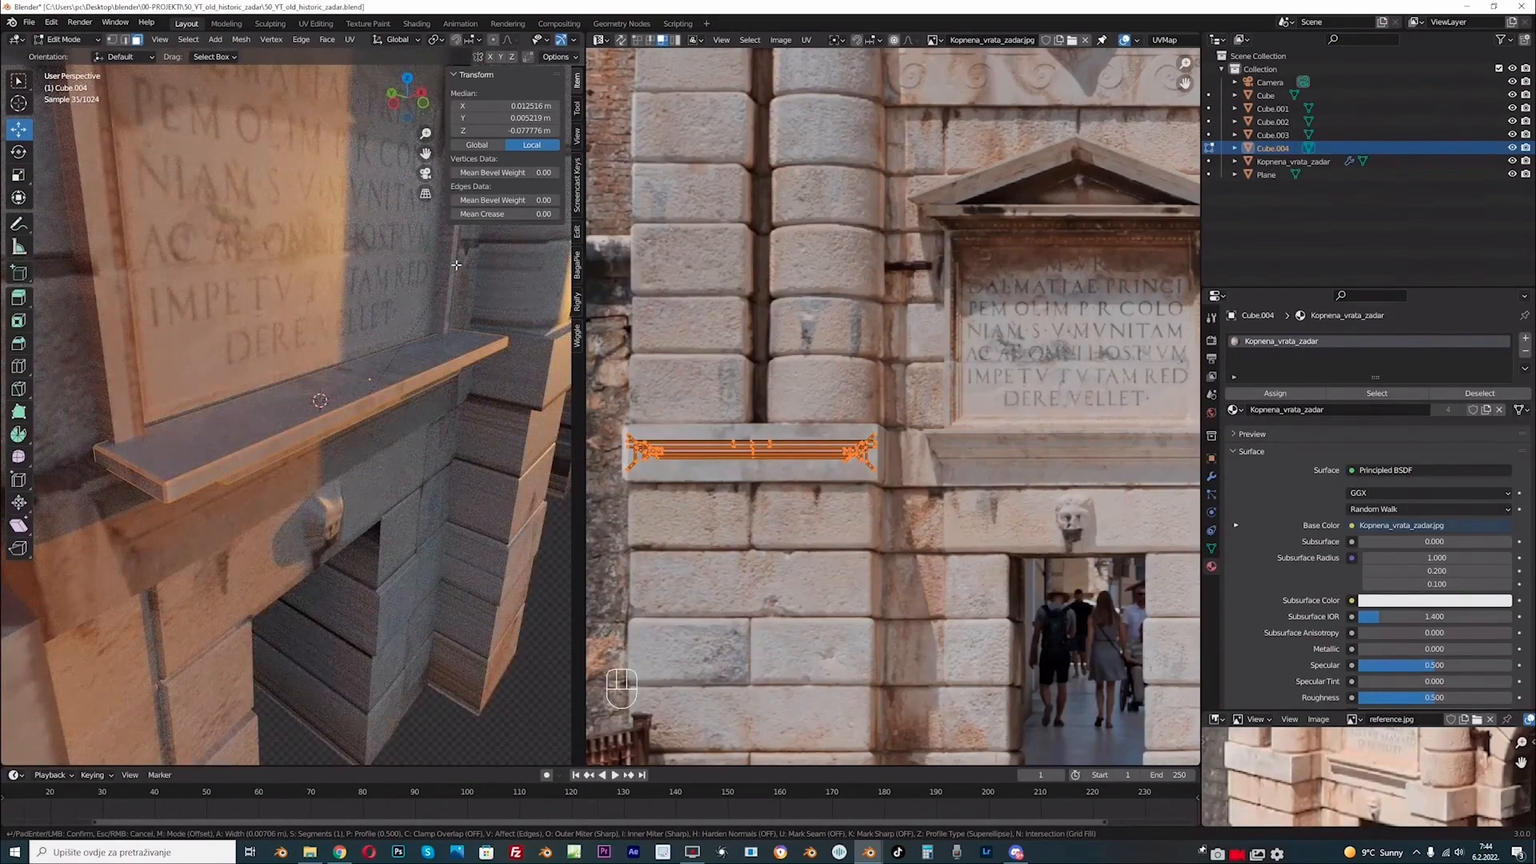
pyautogui.scroll(1, 455, 265)
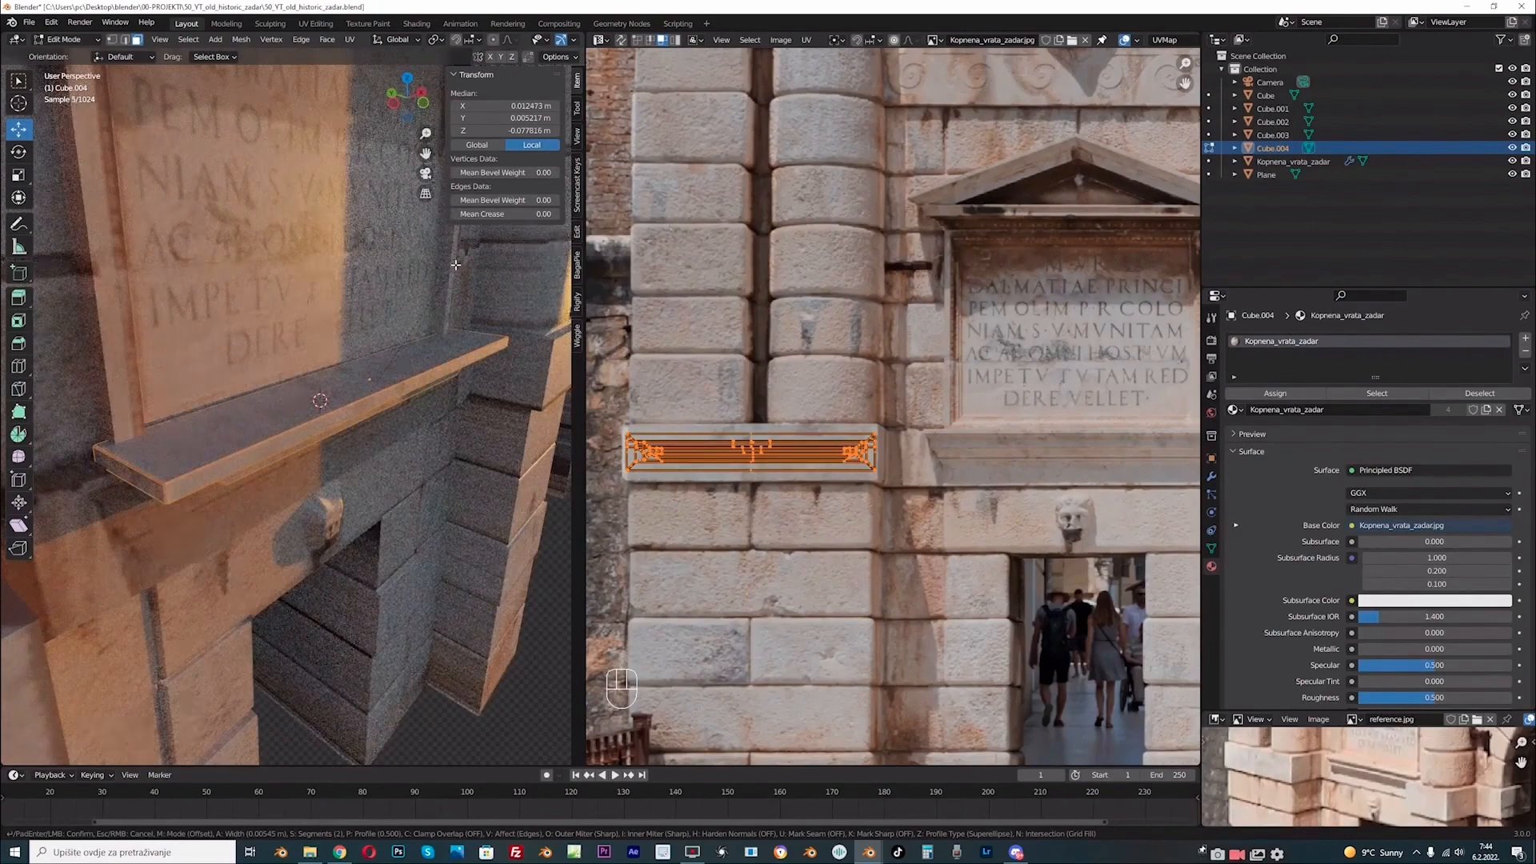
pyautogui.click(81, 56)
# - Inspect the textured gate from several angles, examining the beveled sill, the columns and the coat of arms
pyautogui.scroll(-3, 456, 435)
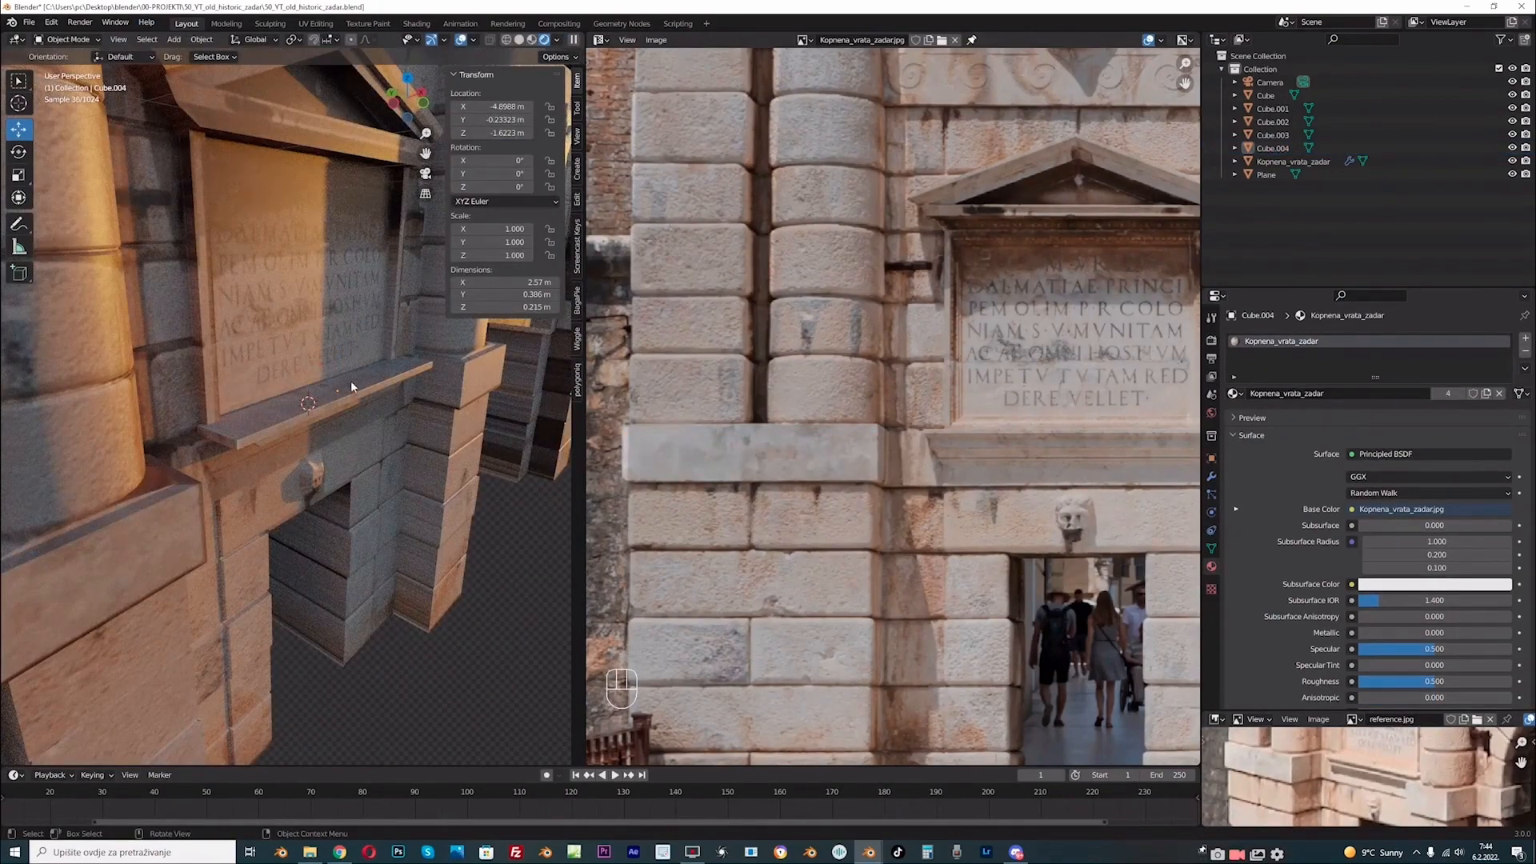
pyautogui.scroll(-3, 347, 380)
pyautogui.moveTo(372, 442); pyautogui.dragTo(400, 428, button='middle')
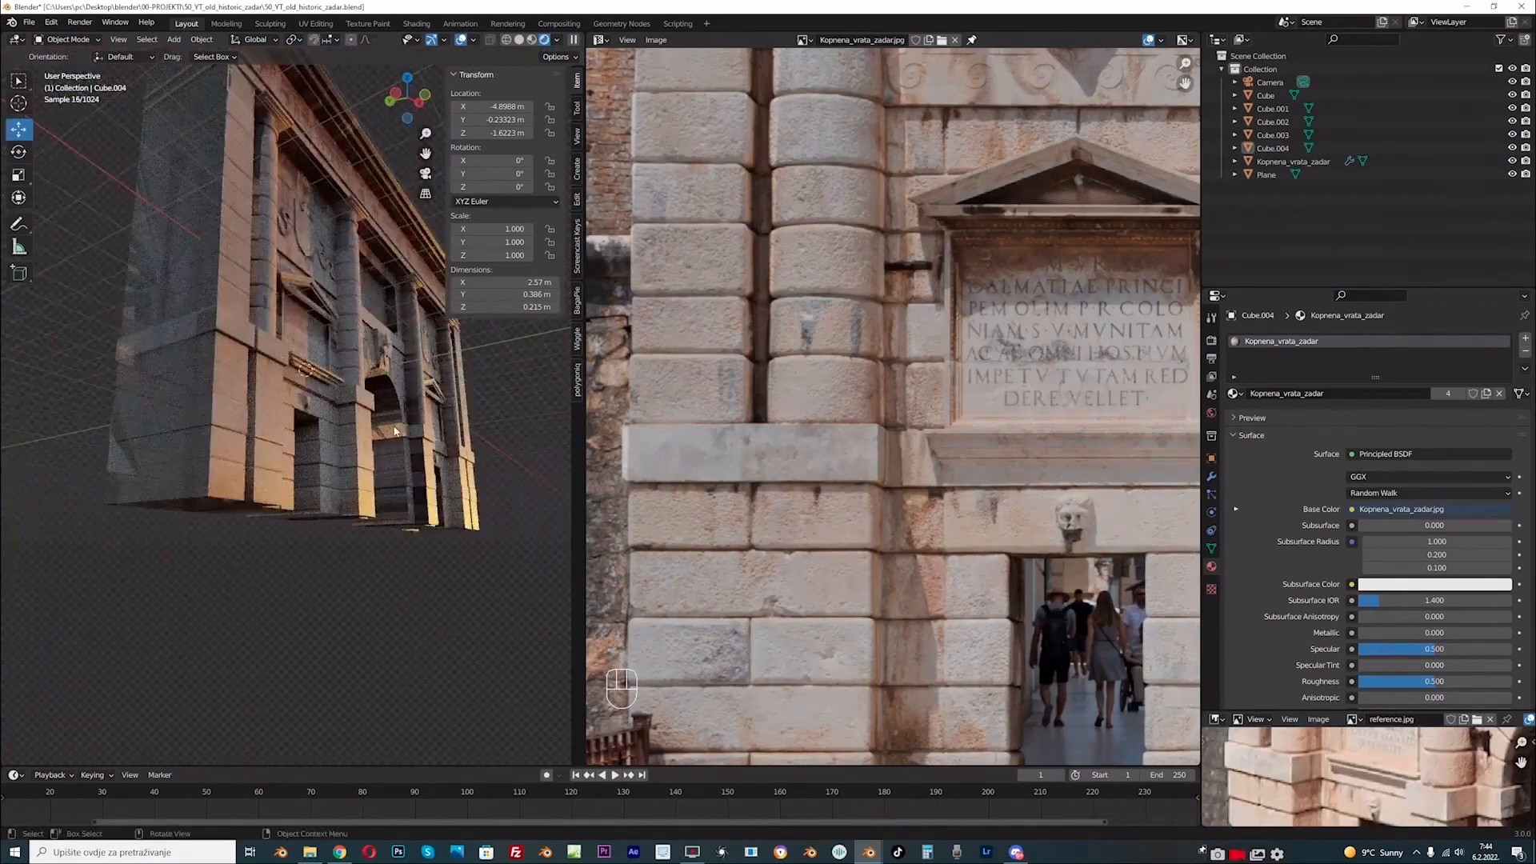
pyautogui.moveTo(493, 436); pyautogui.dragTo(483, 467, button='middle')
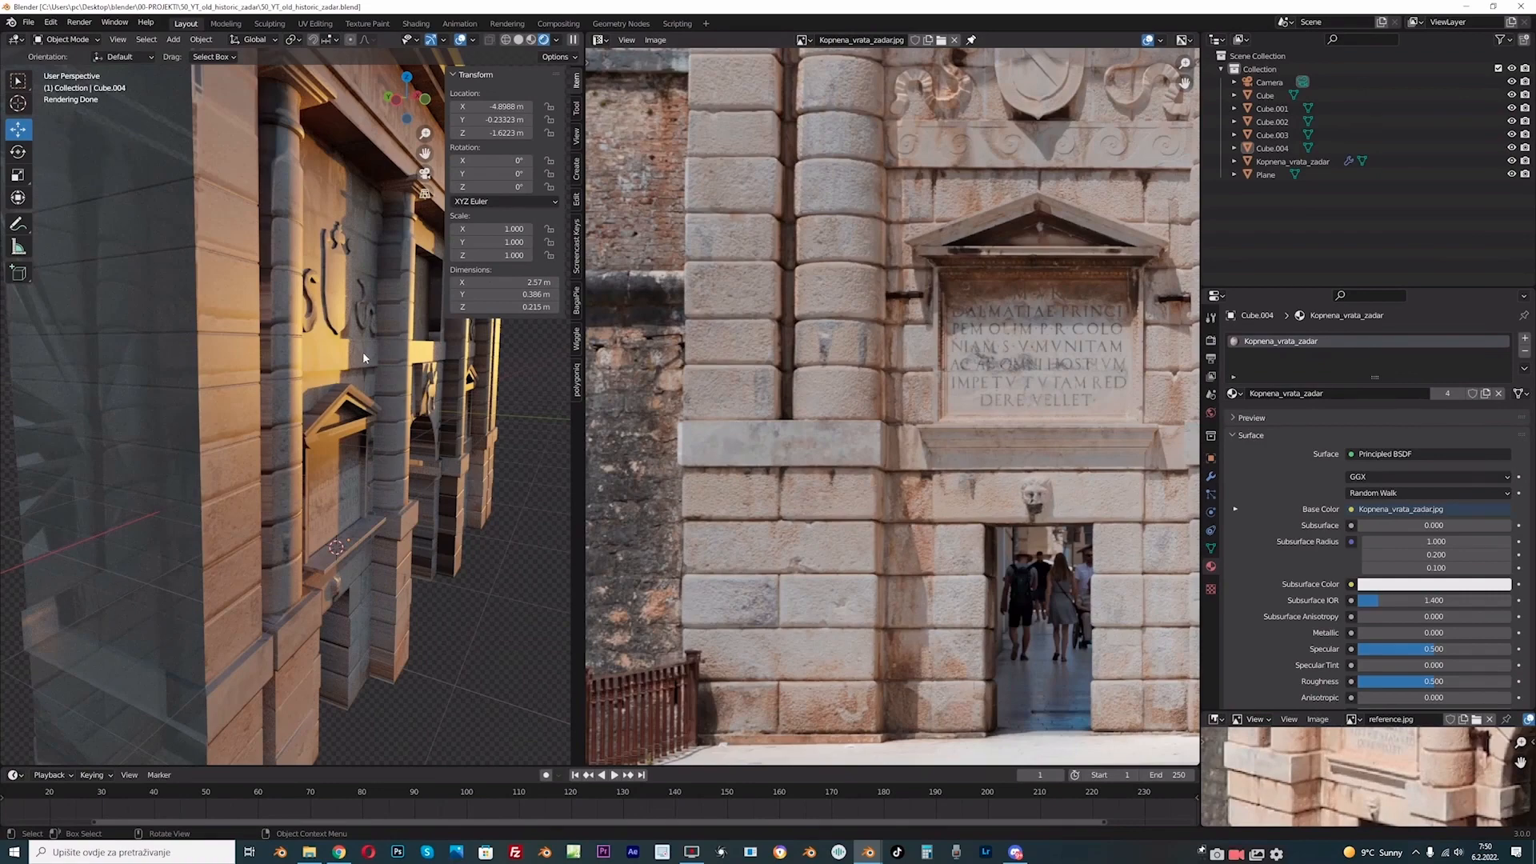
pyautogui.moveTo(403, 390); pyautogui.dragTo(374, 389, button='middle')
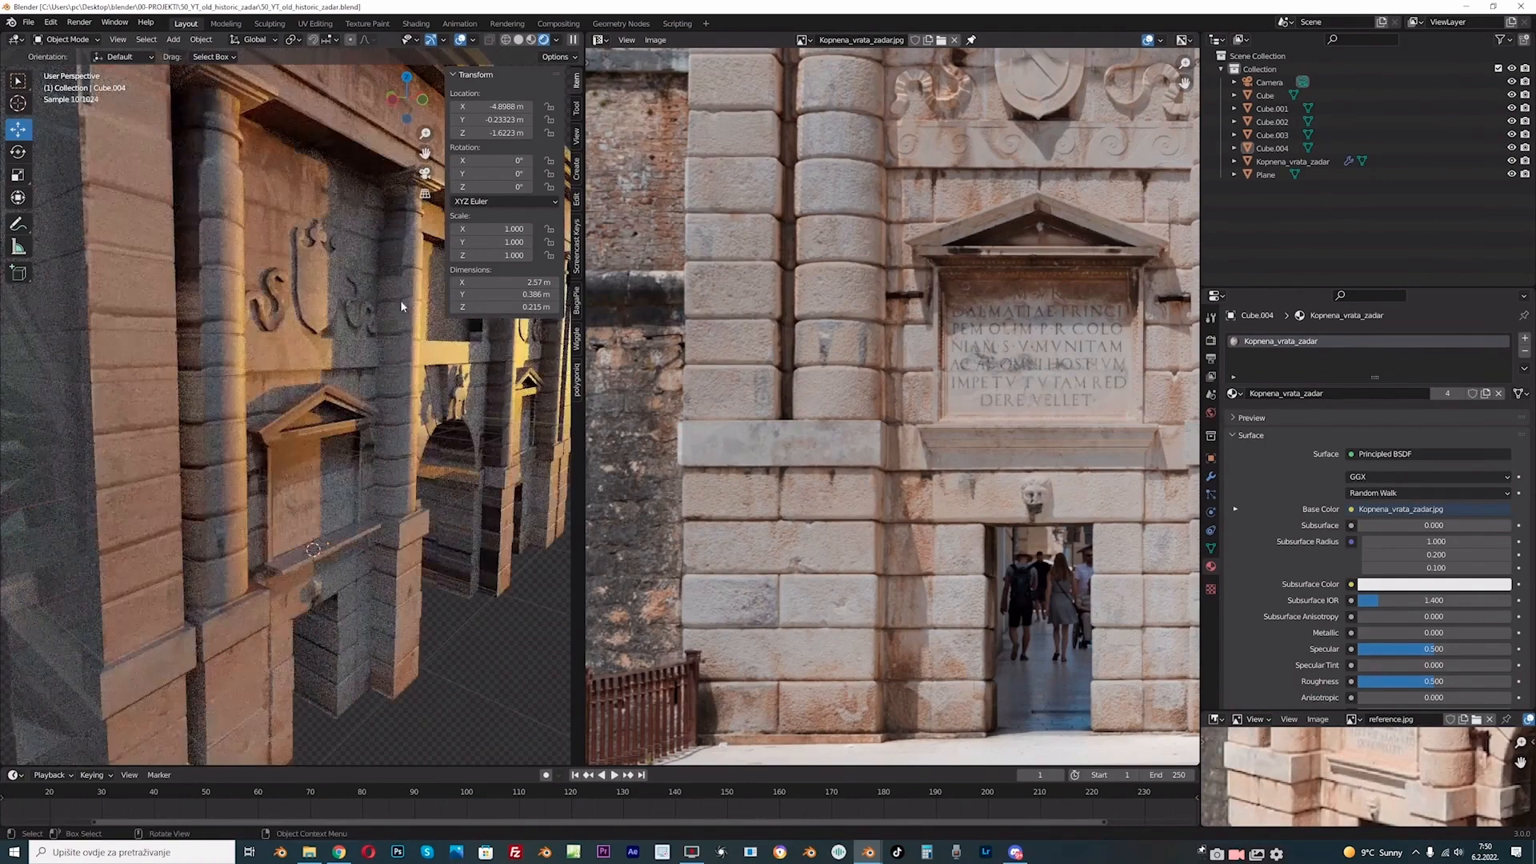
pyautogui.moveTo(397, 365); pyautogui.dragTo(372, 441, button='middle')
pyautogui.press('KP_1')
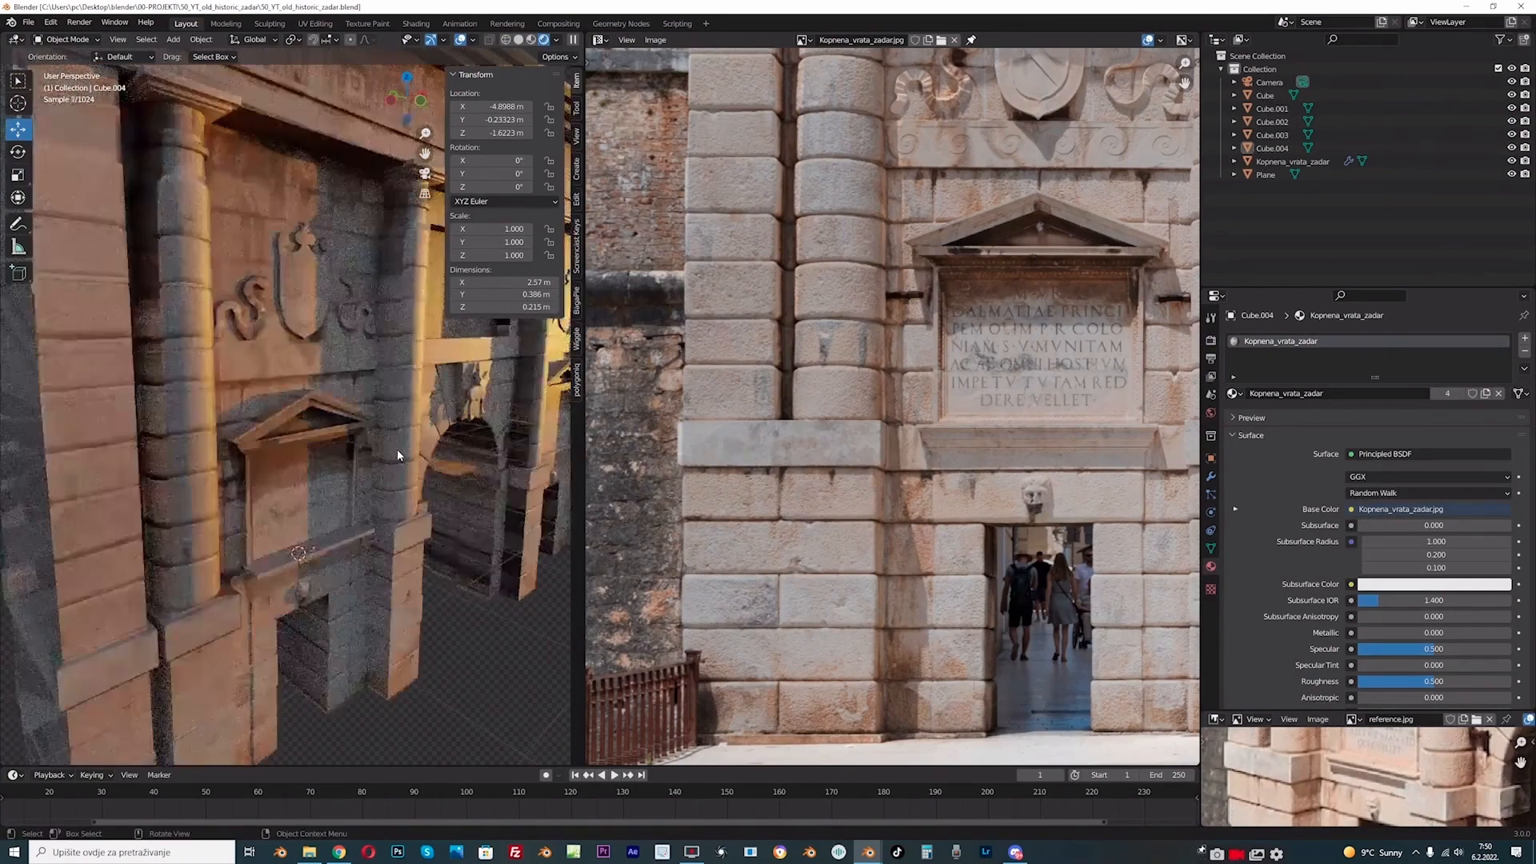
pyautogui.moveTo(304, 447); pyautogui.dragTo(397, 466, button='middle')
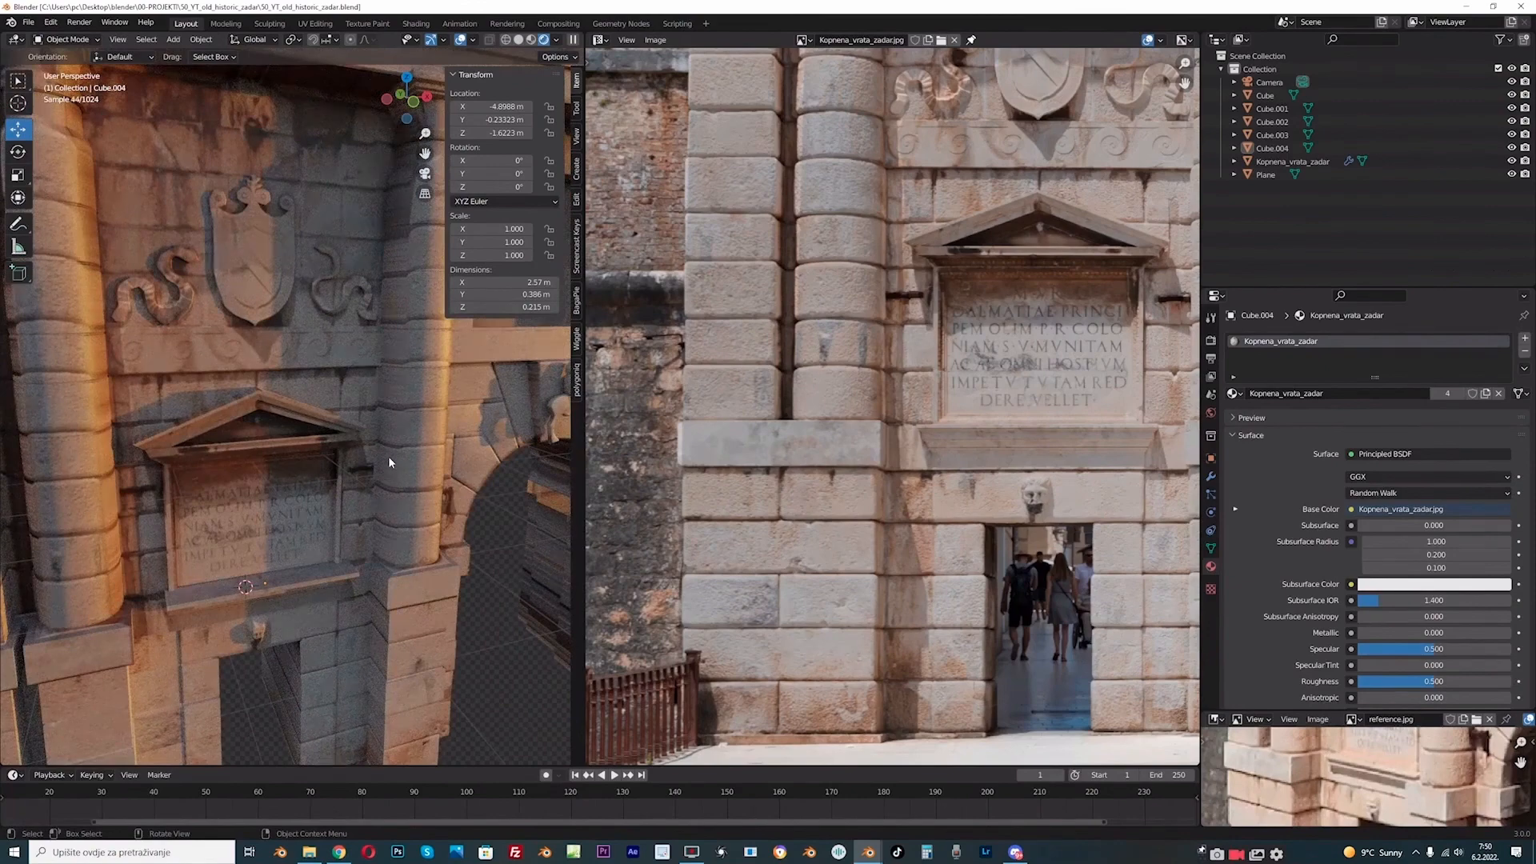
# - Show the gate in solid shading from the front and open the main Kopnena_vrata_zadar mesh in Edit Mode
pyautogui.press('KP_1')
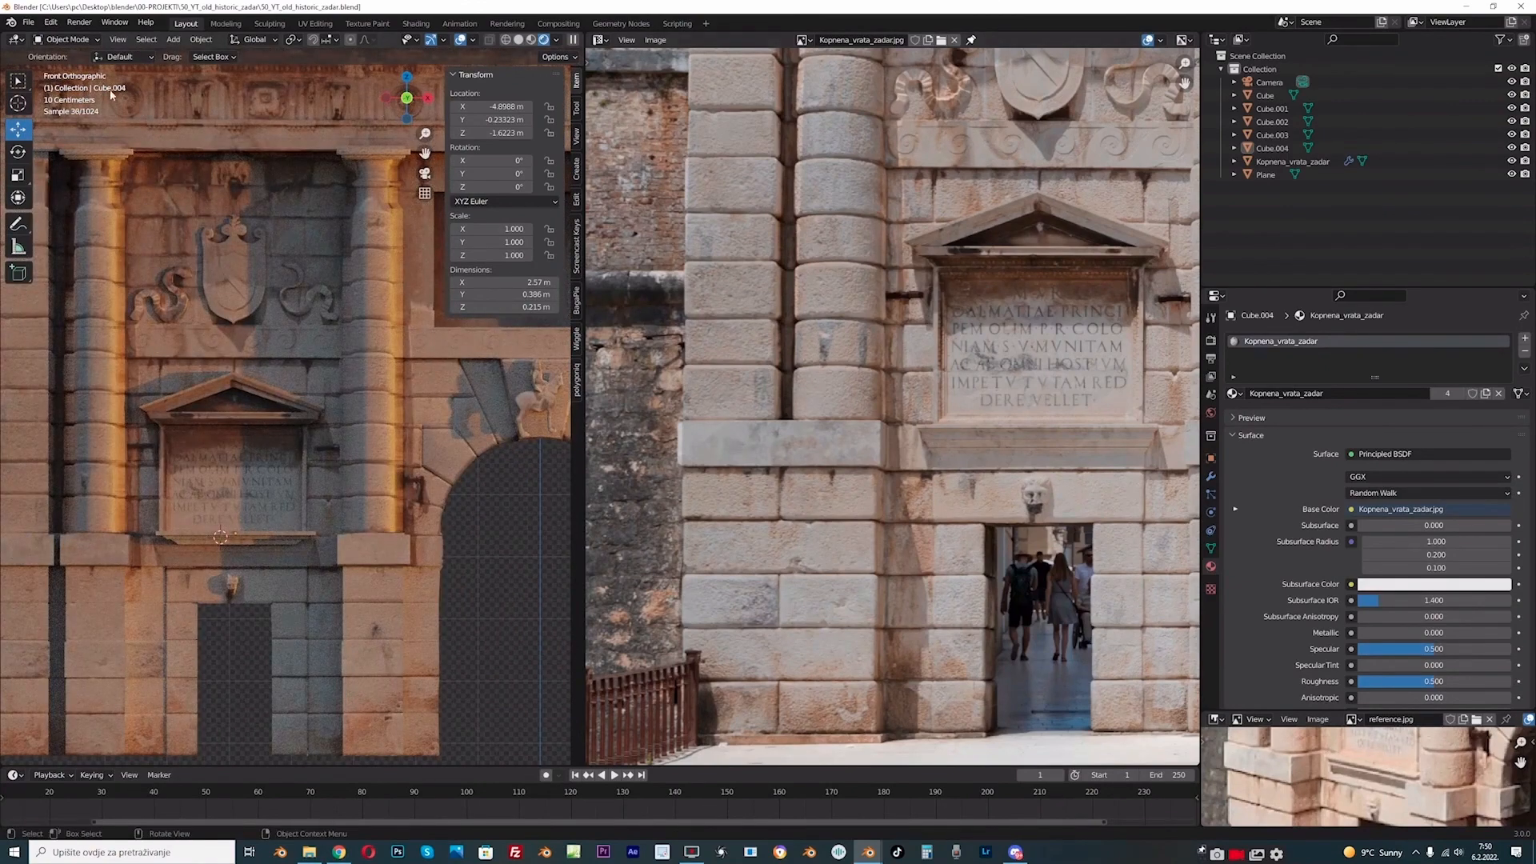
pyautogui.click(519, 41)
pyautogui.click(56, 39)
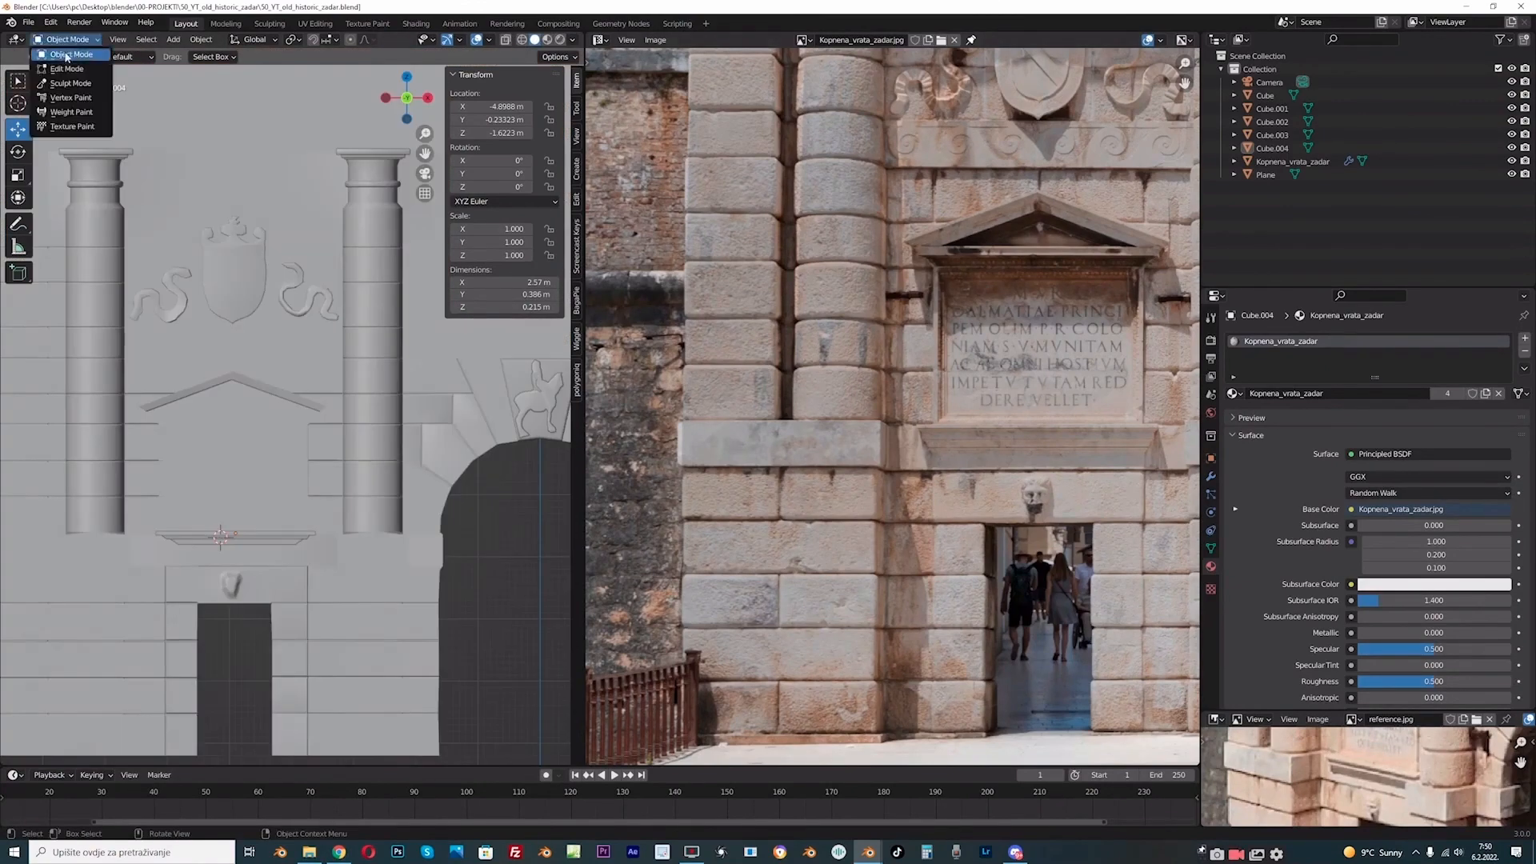
pyautogui.click(60, 67)
pyautogui.scroll(-2, 84, 111)
pyautogui.click(64, 40)
pyautogui.click(60, 53)
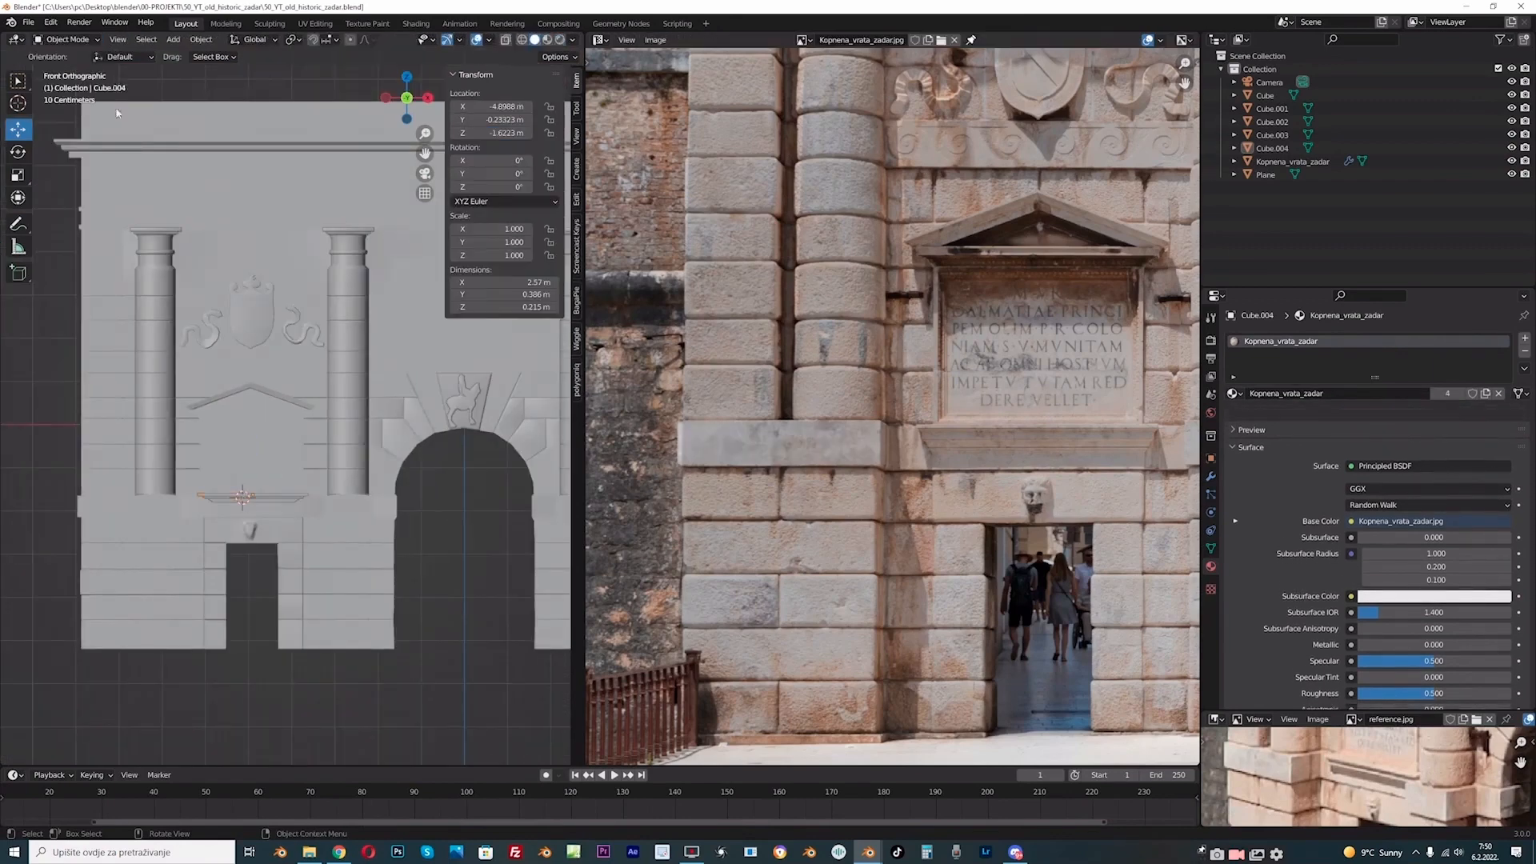
pyautogui.click(300, 255)
pyautogui.keyDown('shift'); pyautogui.moveTo(347, 322); pyautogui.dragTo(333, 327, button='middle'); pyautogui.keyUp('shift')
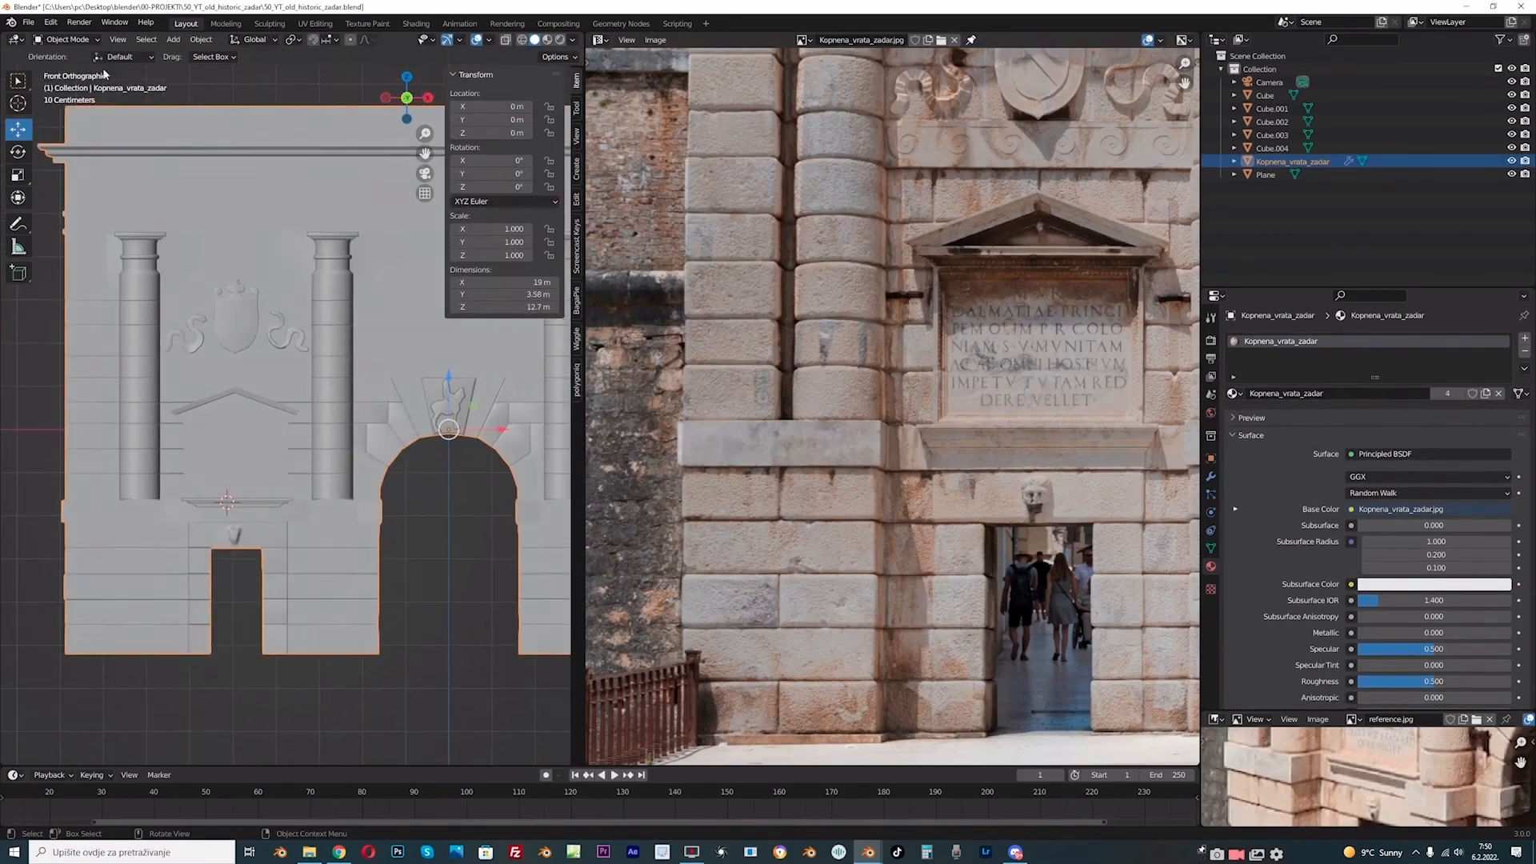
pyautogui.click(56, 39)
pyautogui.click(60, 67)
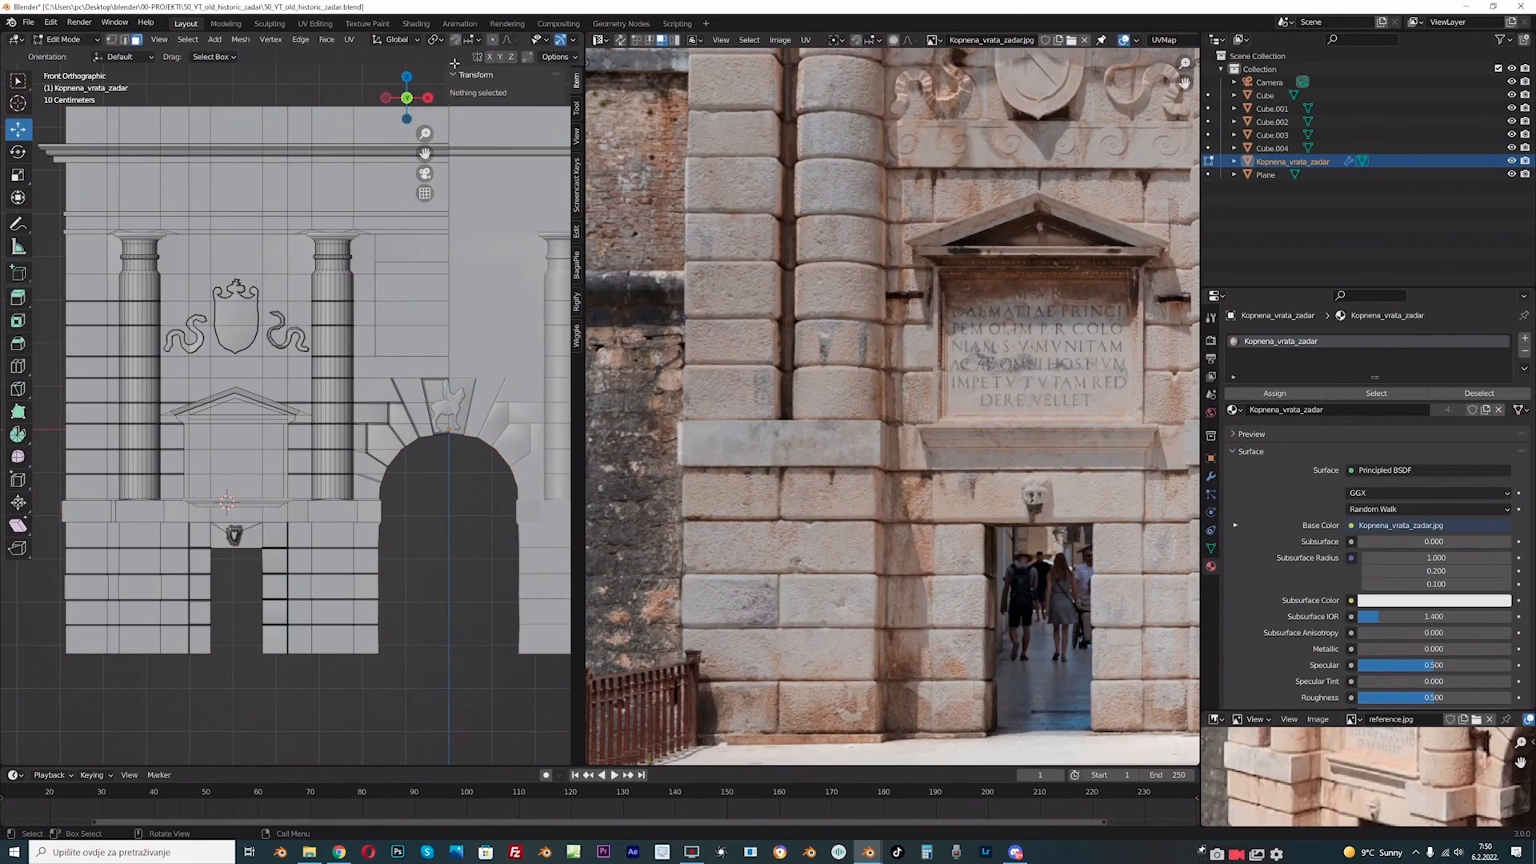
# - Turn on X-ray and select all shaft faces of the column beside the main arch, front and back
pyautogui.scroll(-4, 478, 41)
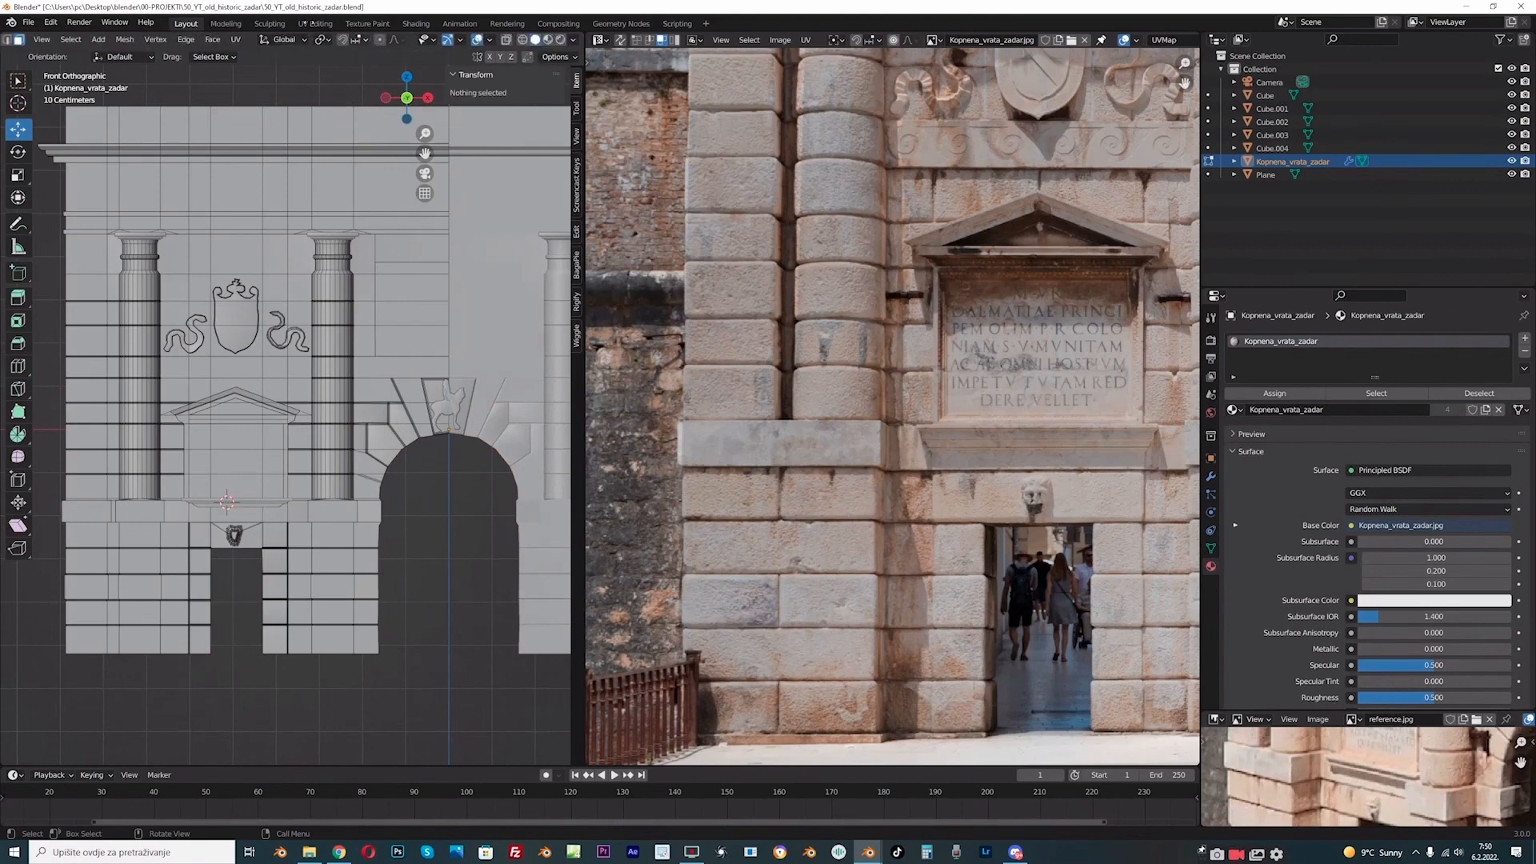
pyautogui.click(506, 40)
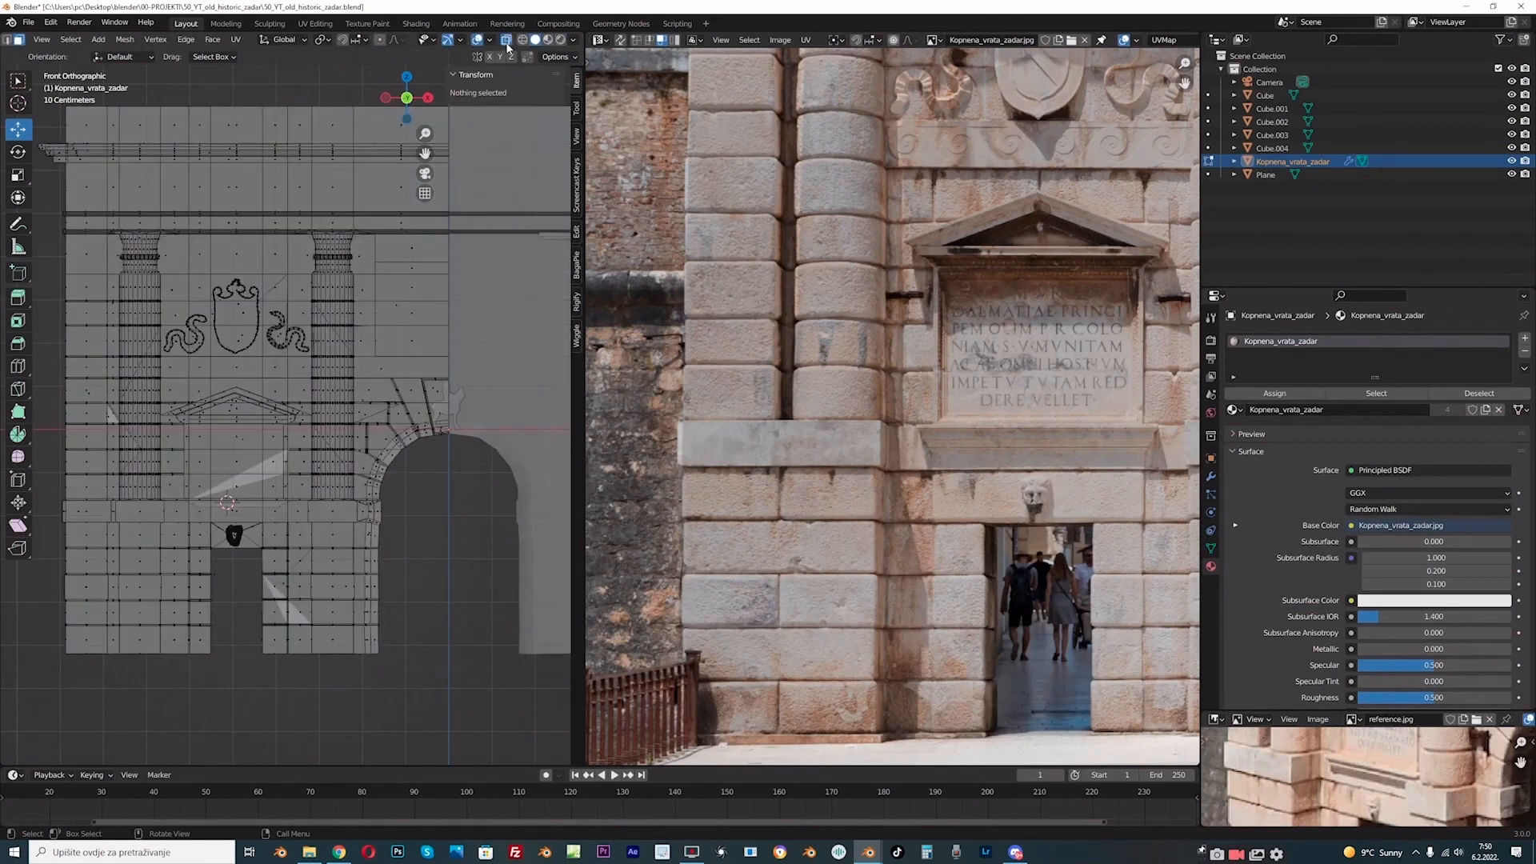
pyautogui.click(412, 517)
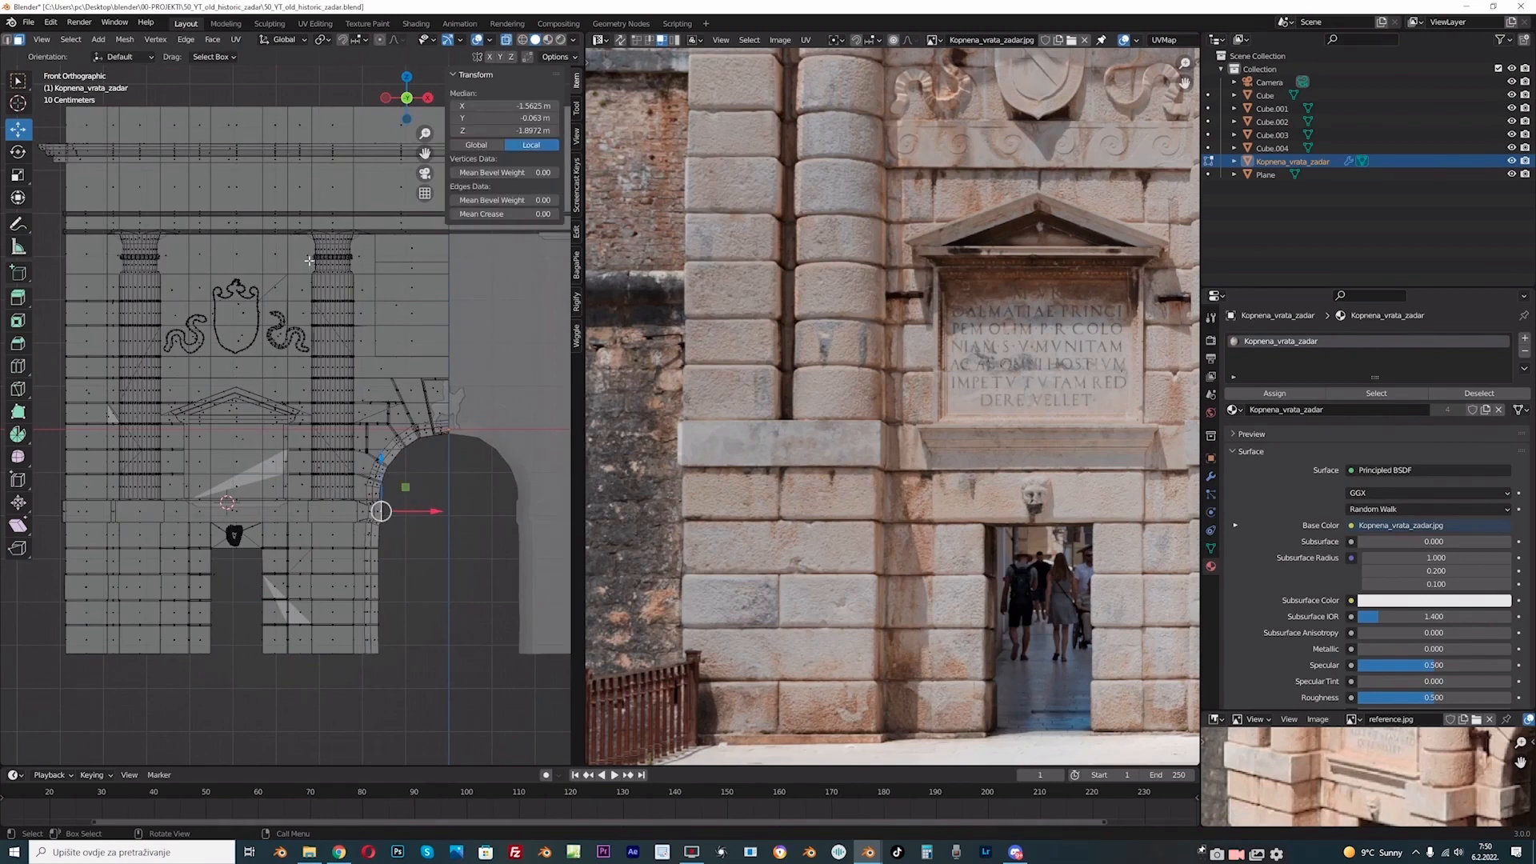
pyautogui.moveTo(310, 270); pyautogui.dragTo(357, 499)
pyautogui.moveTo(359, 371); pyautogui.dragTo(207, 253, button='middle')
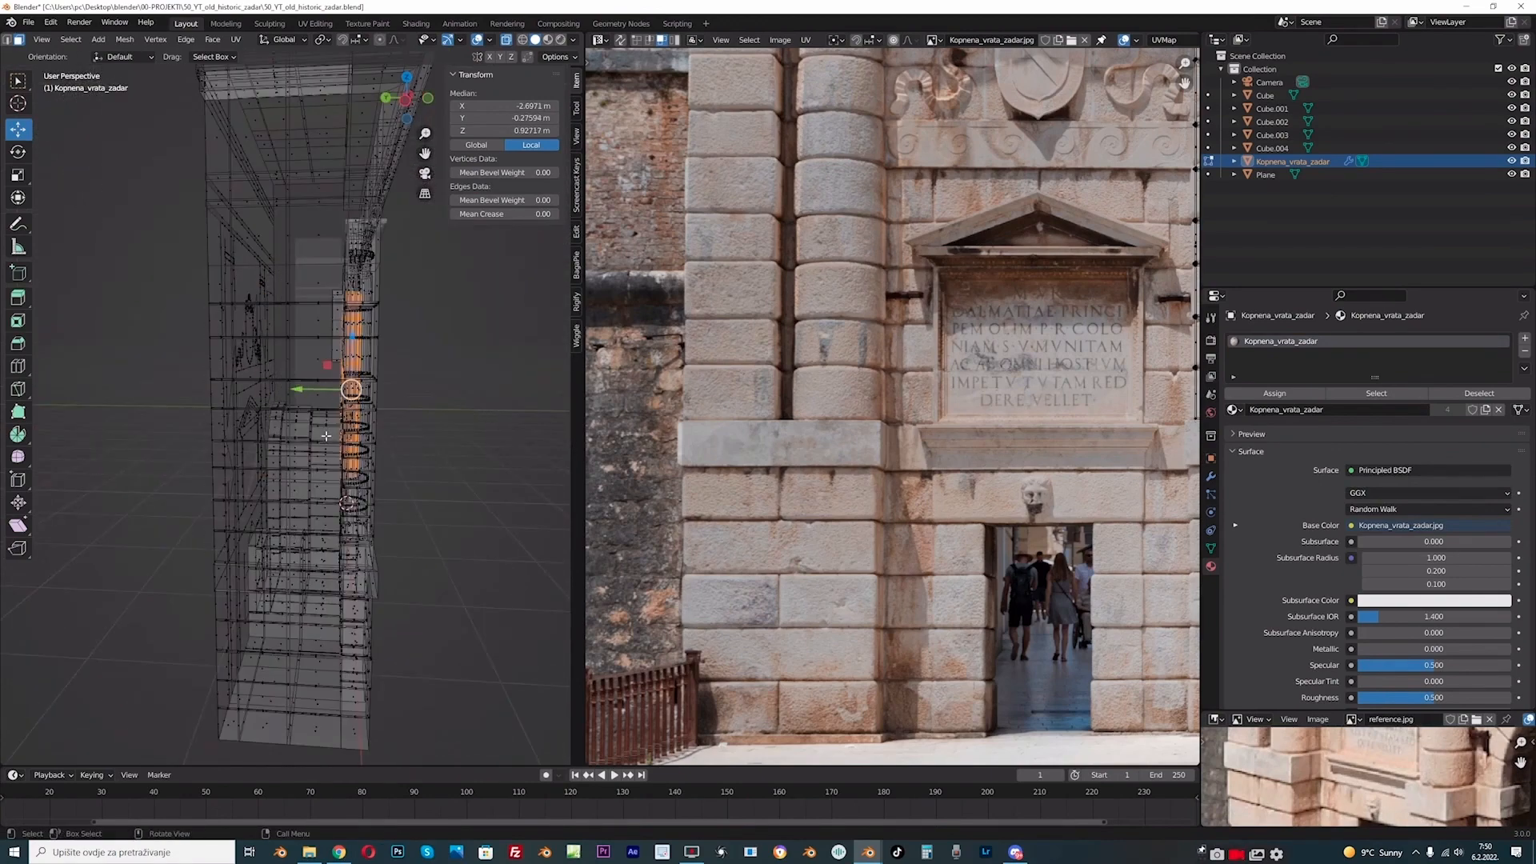
# - Unwrap the selected column shaft faces
pyautogui.press('KP_1')
pyautogui.press('u')
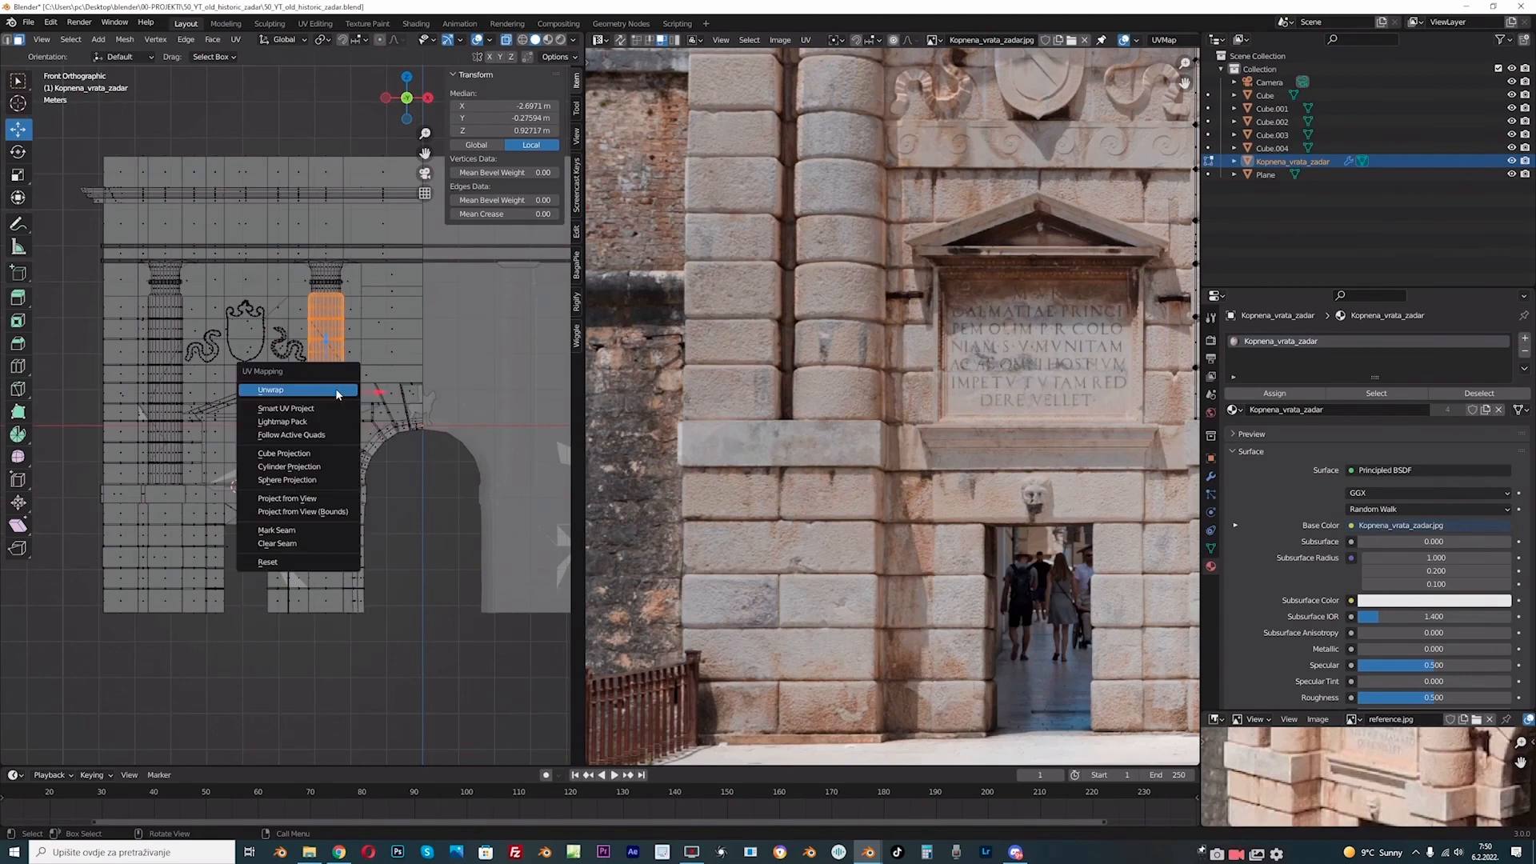
pyautogui.click(334, 391)
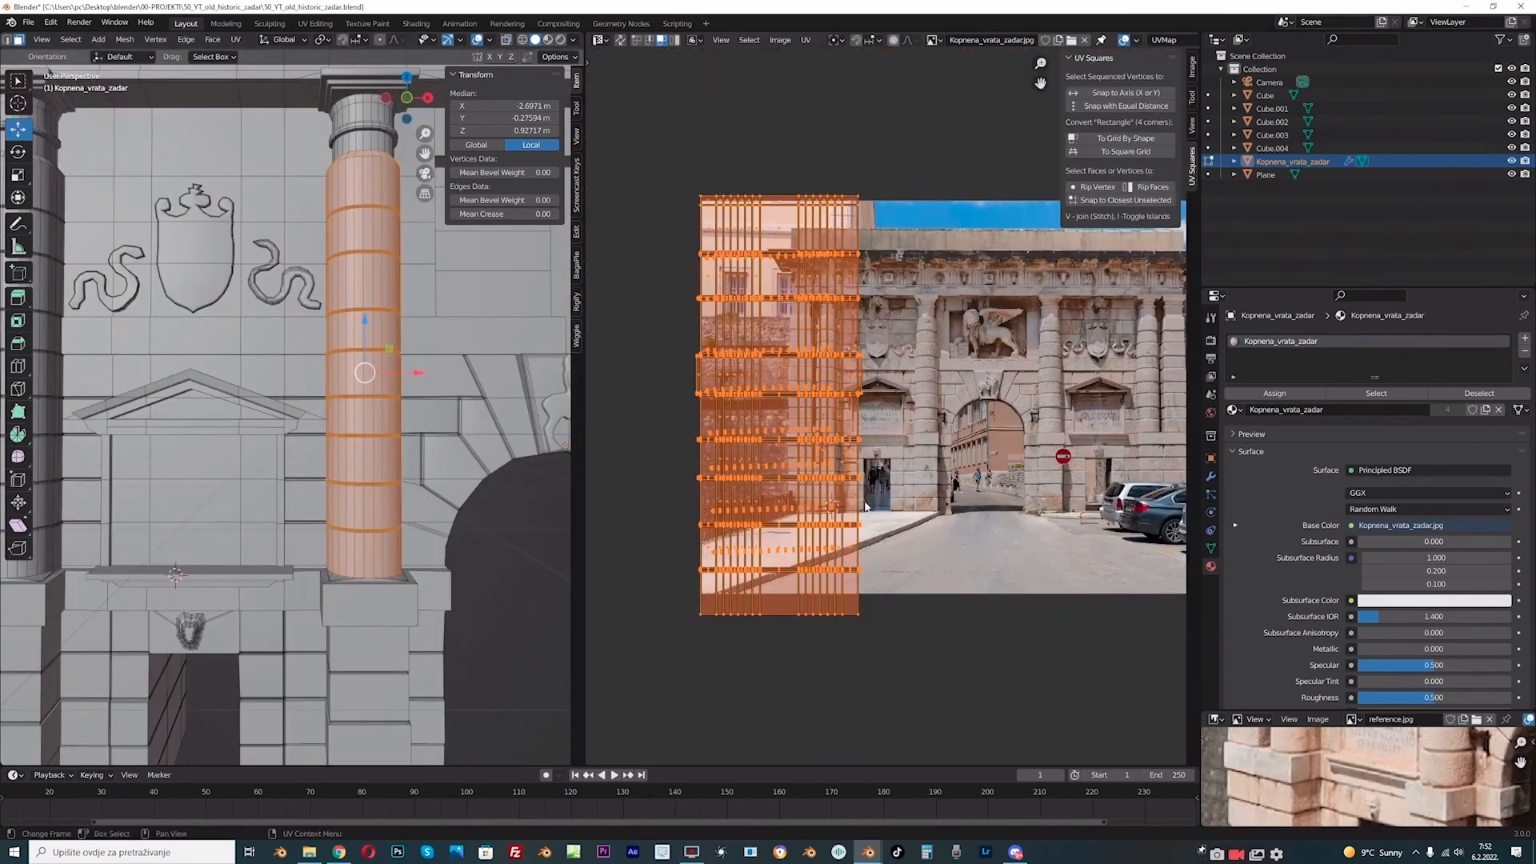
# - Move the column shaft's UVs over the column and pier between the small doorway and the main arch in the photo
pyautogui.press('h')
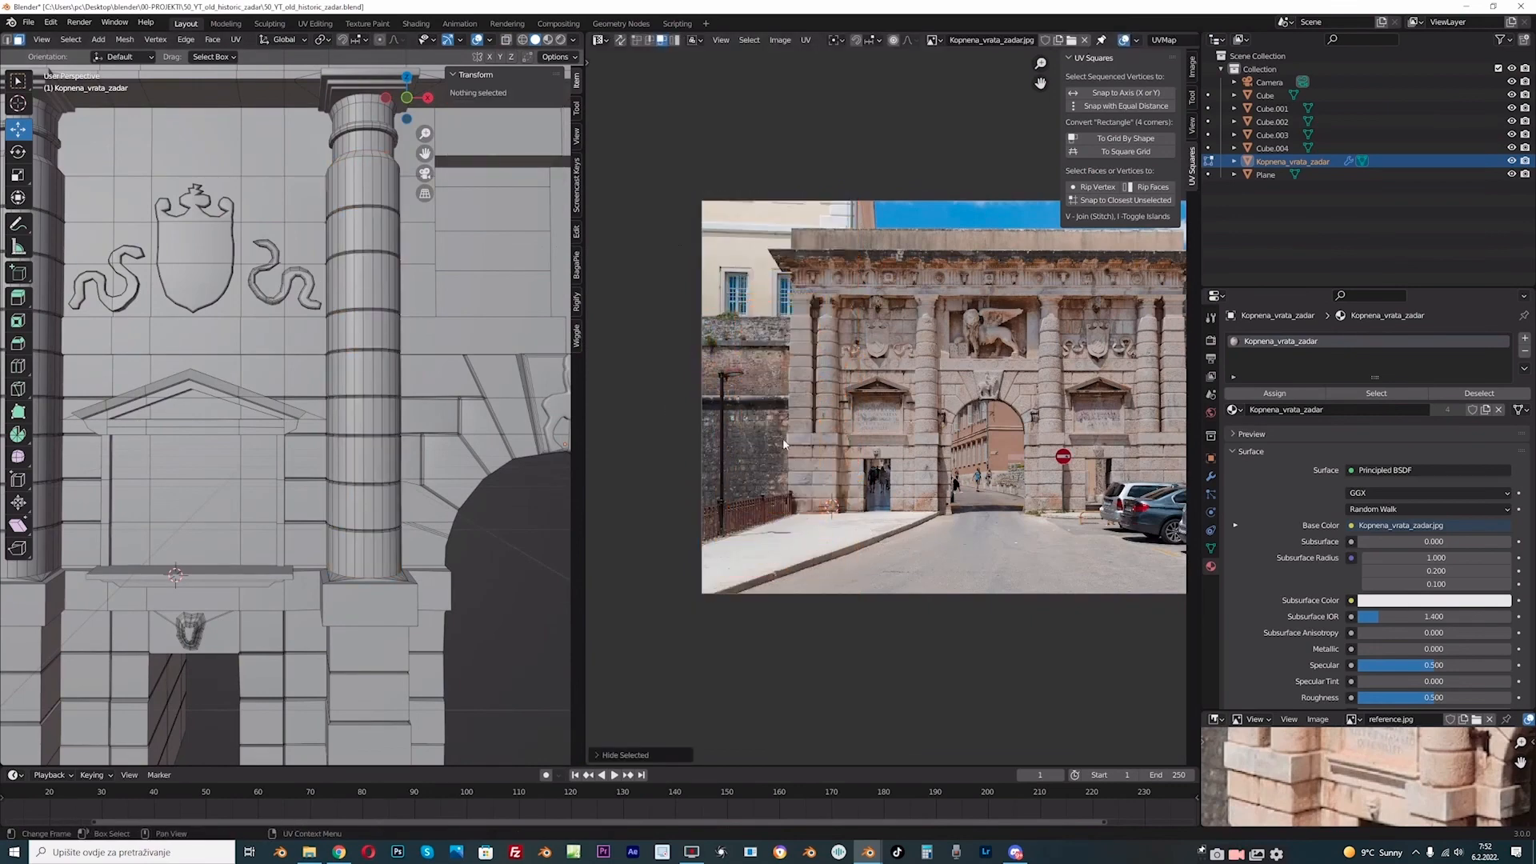
pyautogui.hotkey('alt', 'h')
pyautogui.scroll(5, 824, 424)
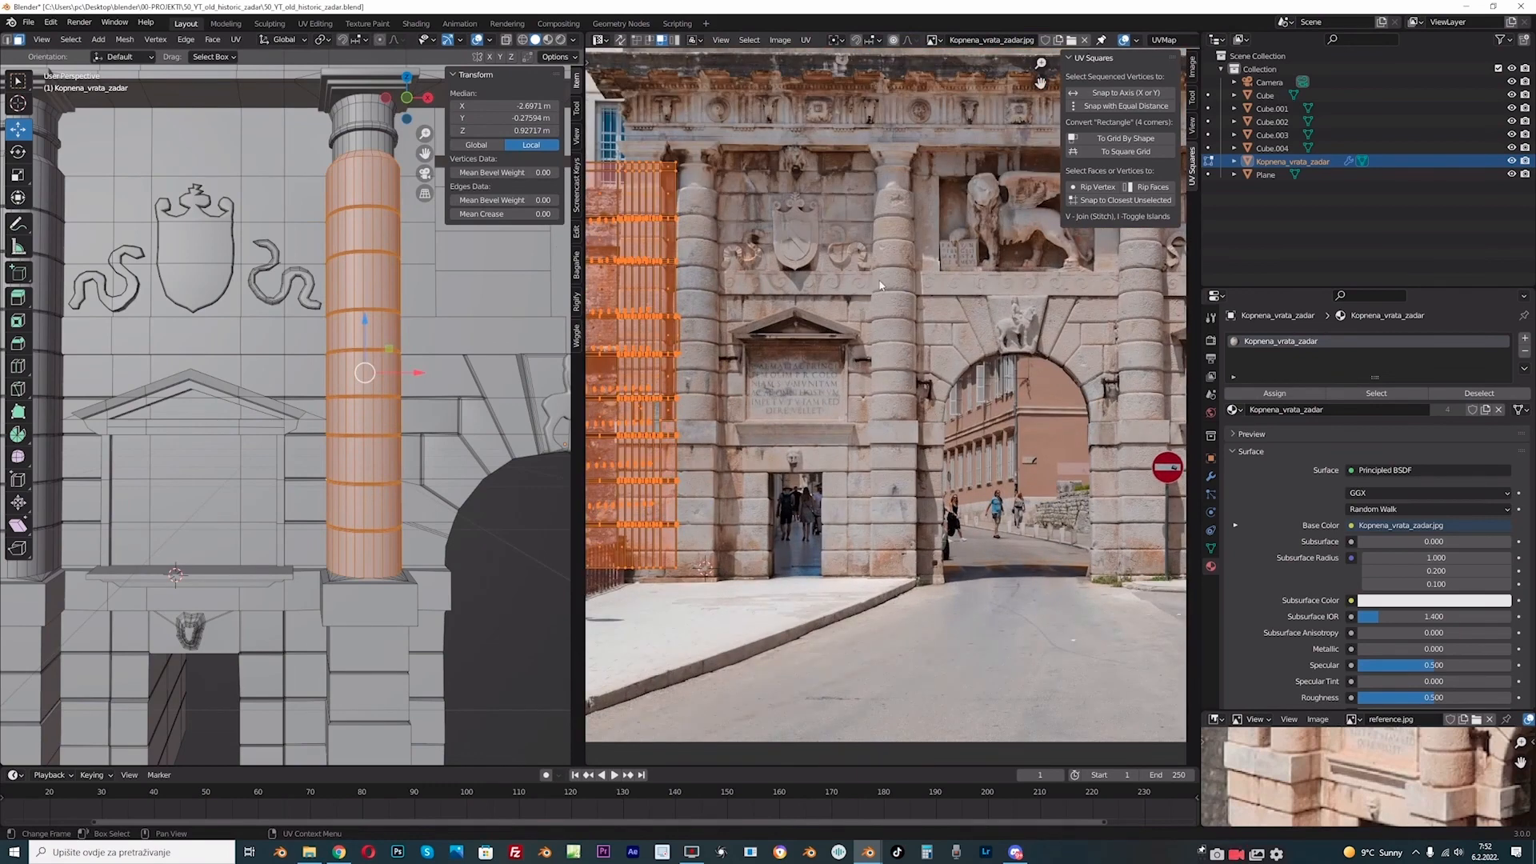
pyautogui.scroll(1, 912, 360)
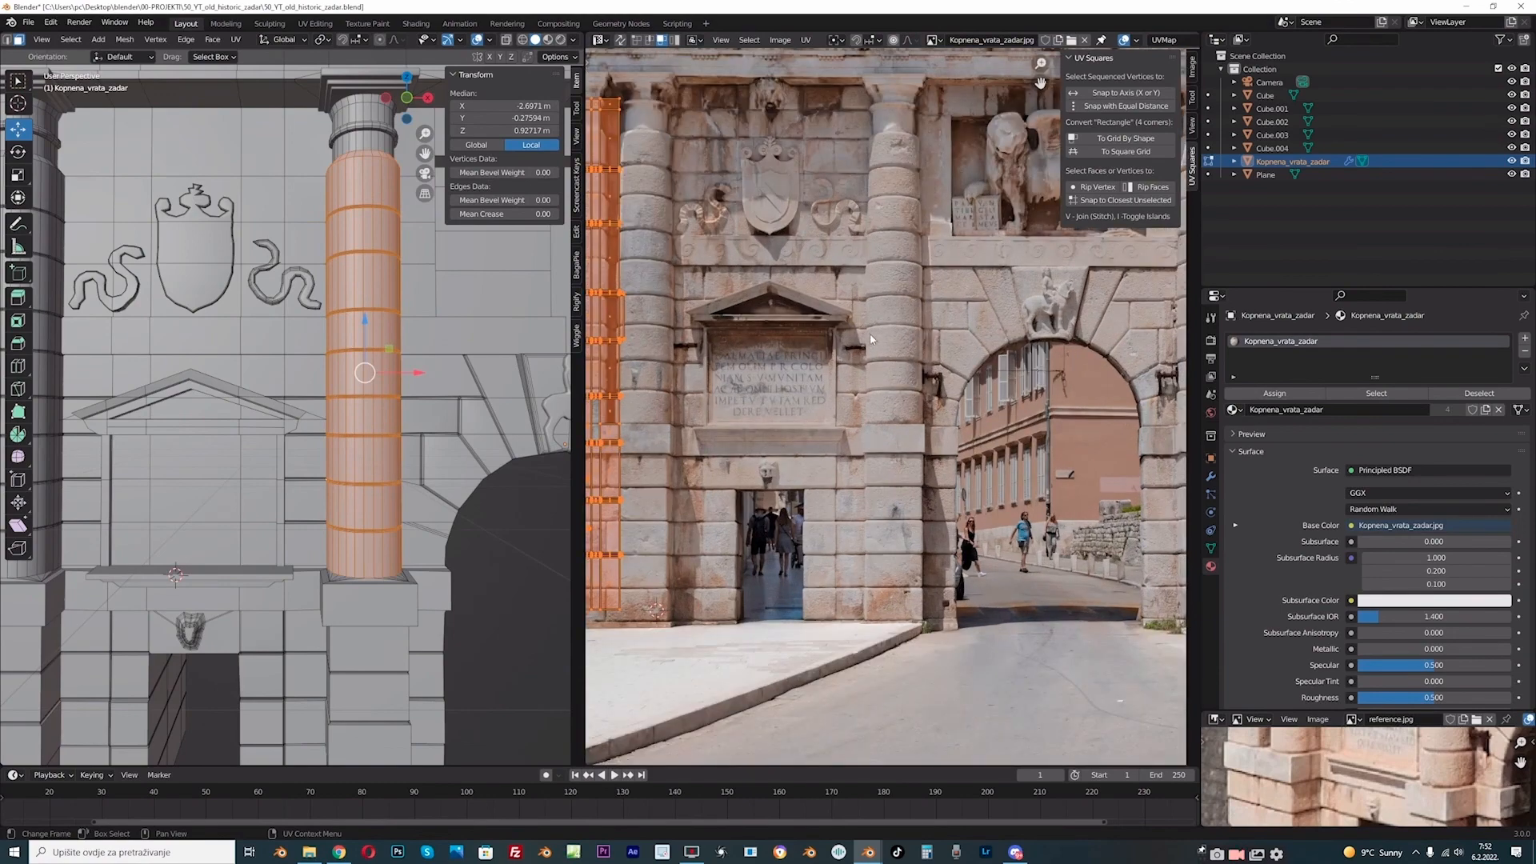
pyautogui.scroll(-1, 876, 348)
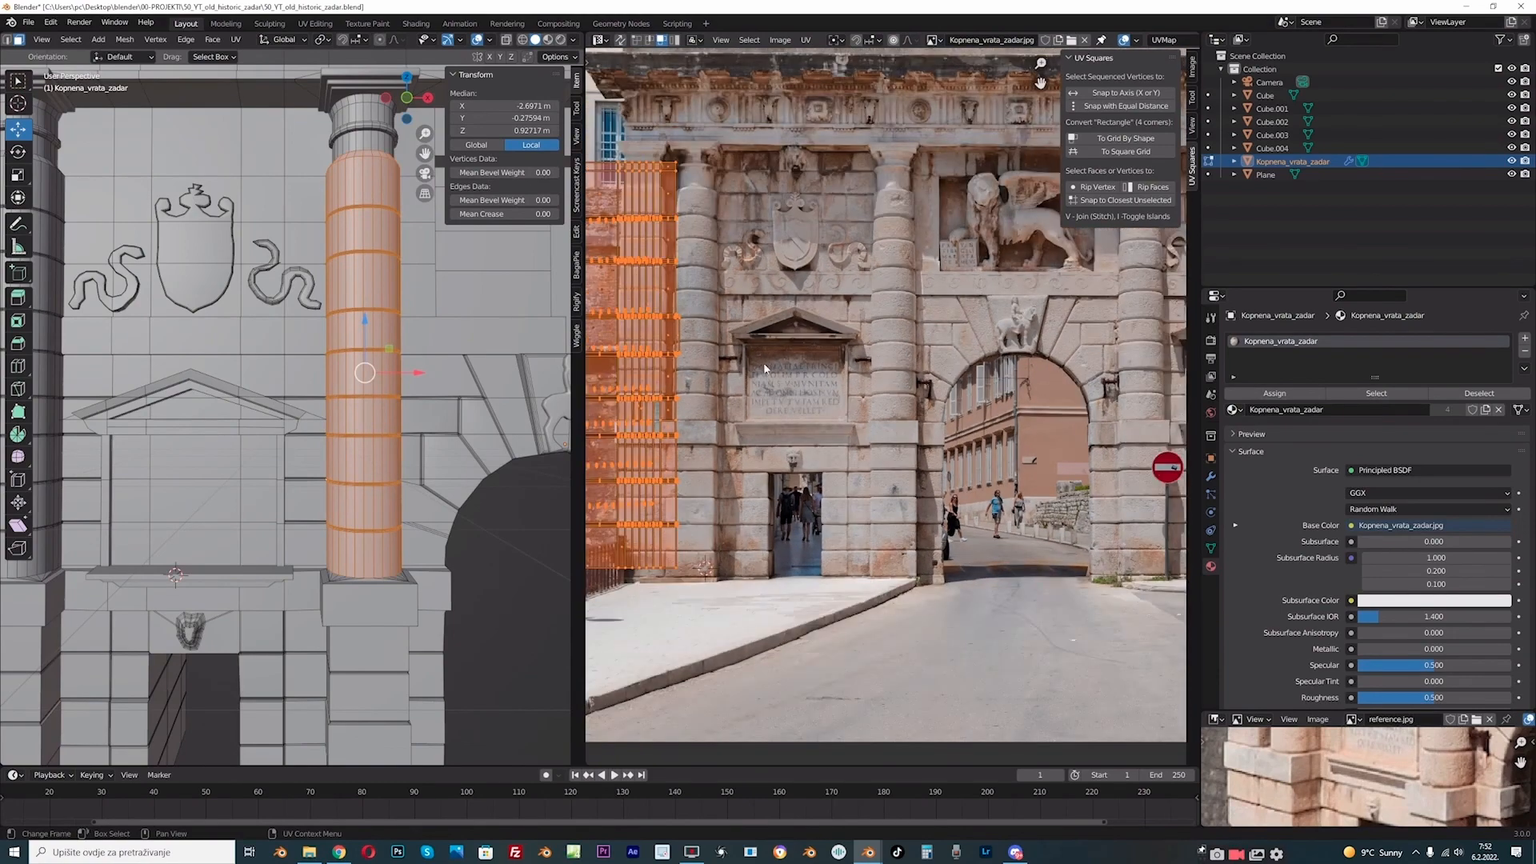
pyautogui.press('g')
pyautogui.click(976, 484)
# - Scale down the column shaft's UVs to fit within the masonry pier beside the small doorway
pyautogui.scroll(1, 903, 485)
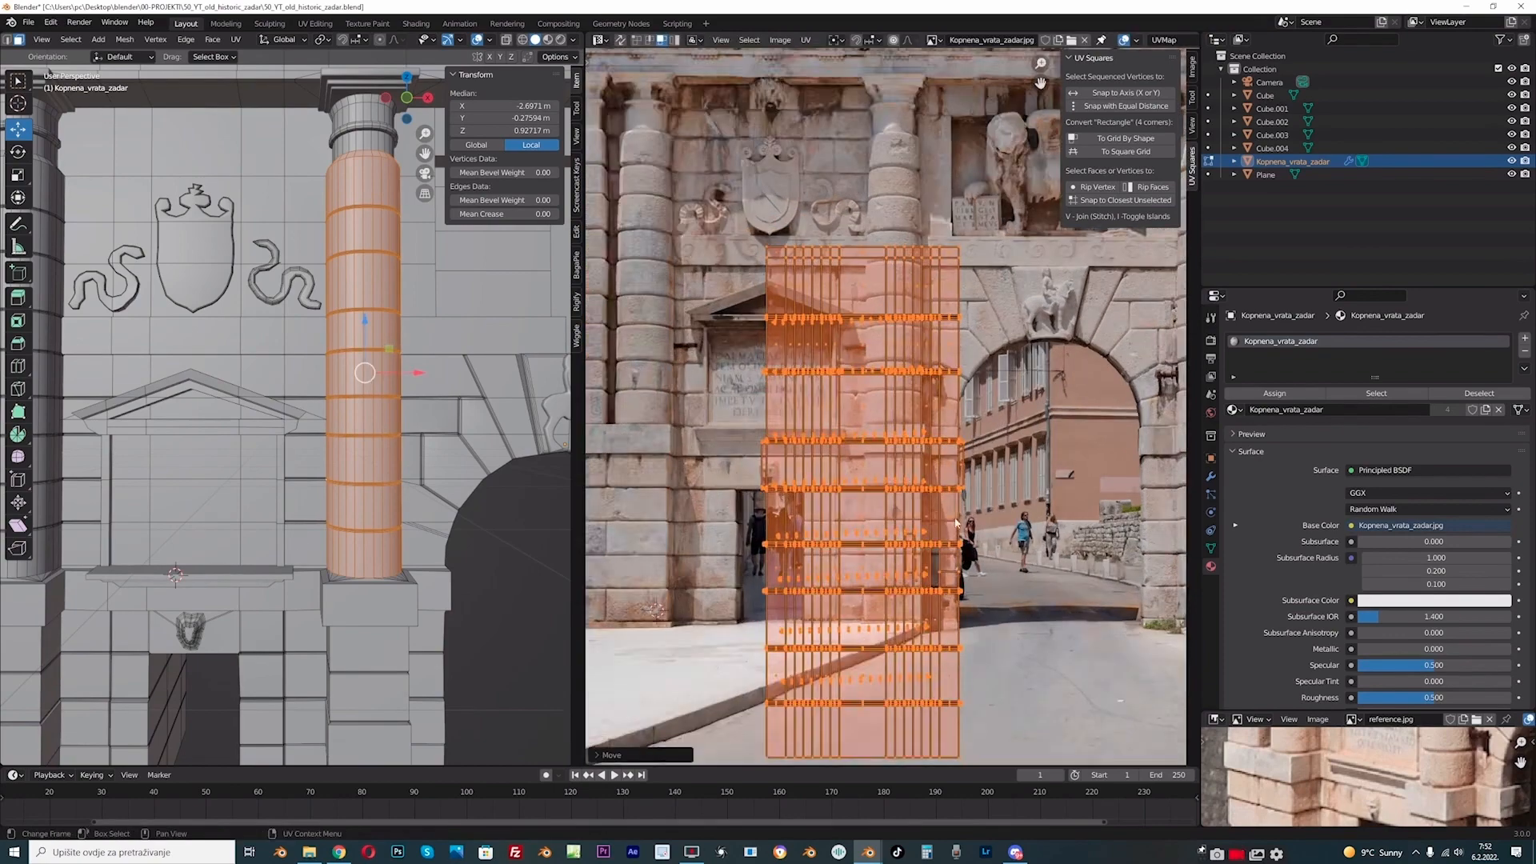
pyautogui.moveTo(977, 555); pyautogui.dragTo(863, 474, button='middle')
pyautogui.scroll(1, 892, 524)
pyautogui.press('s')
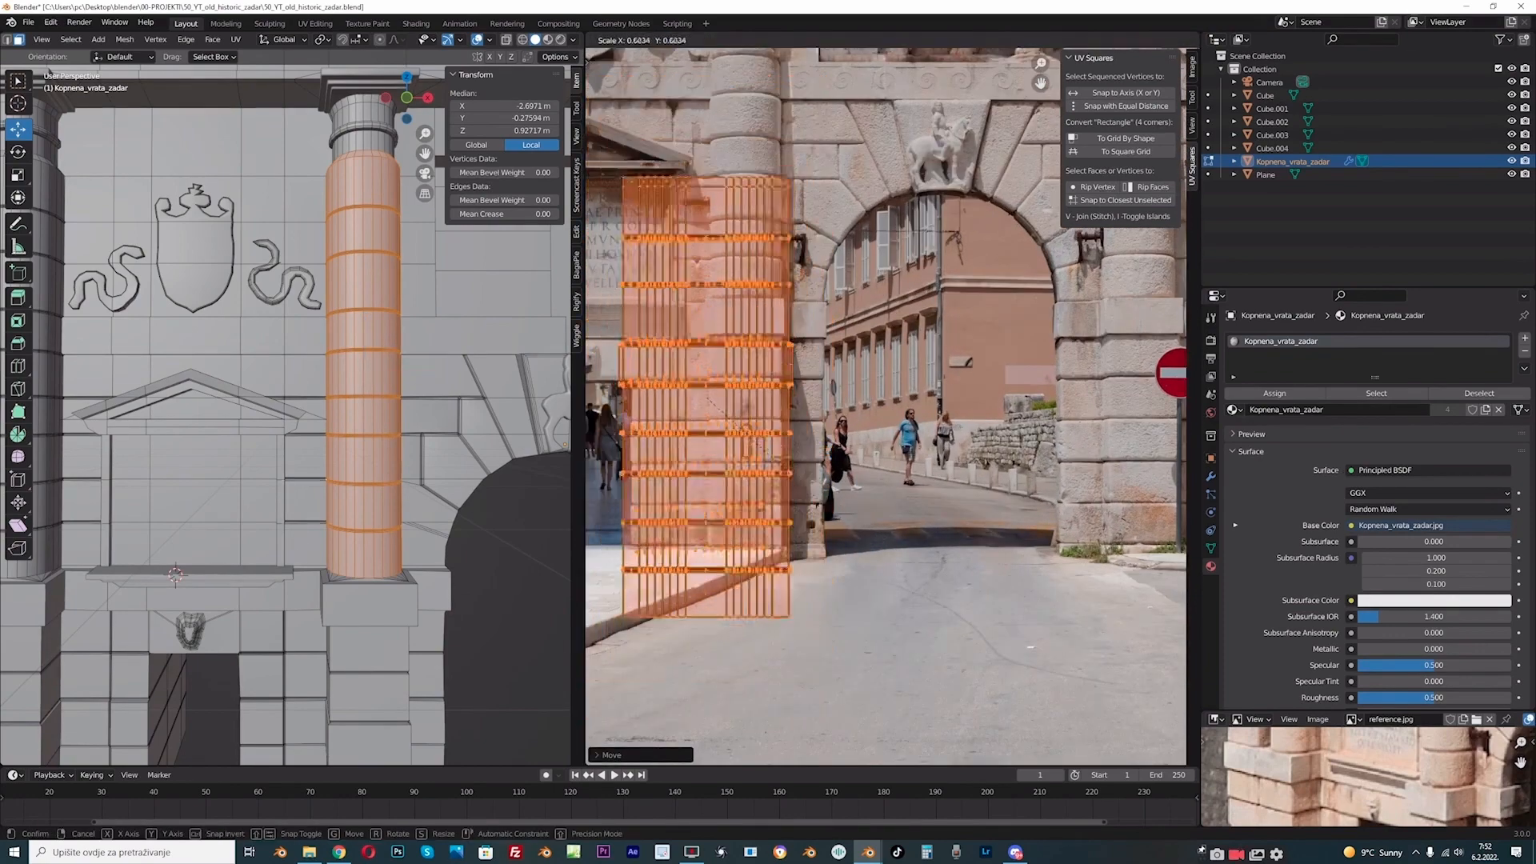
pyautogui.click(761, 445)
pyautogui.scroll(-3, 768, 448)
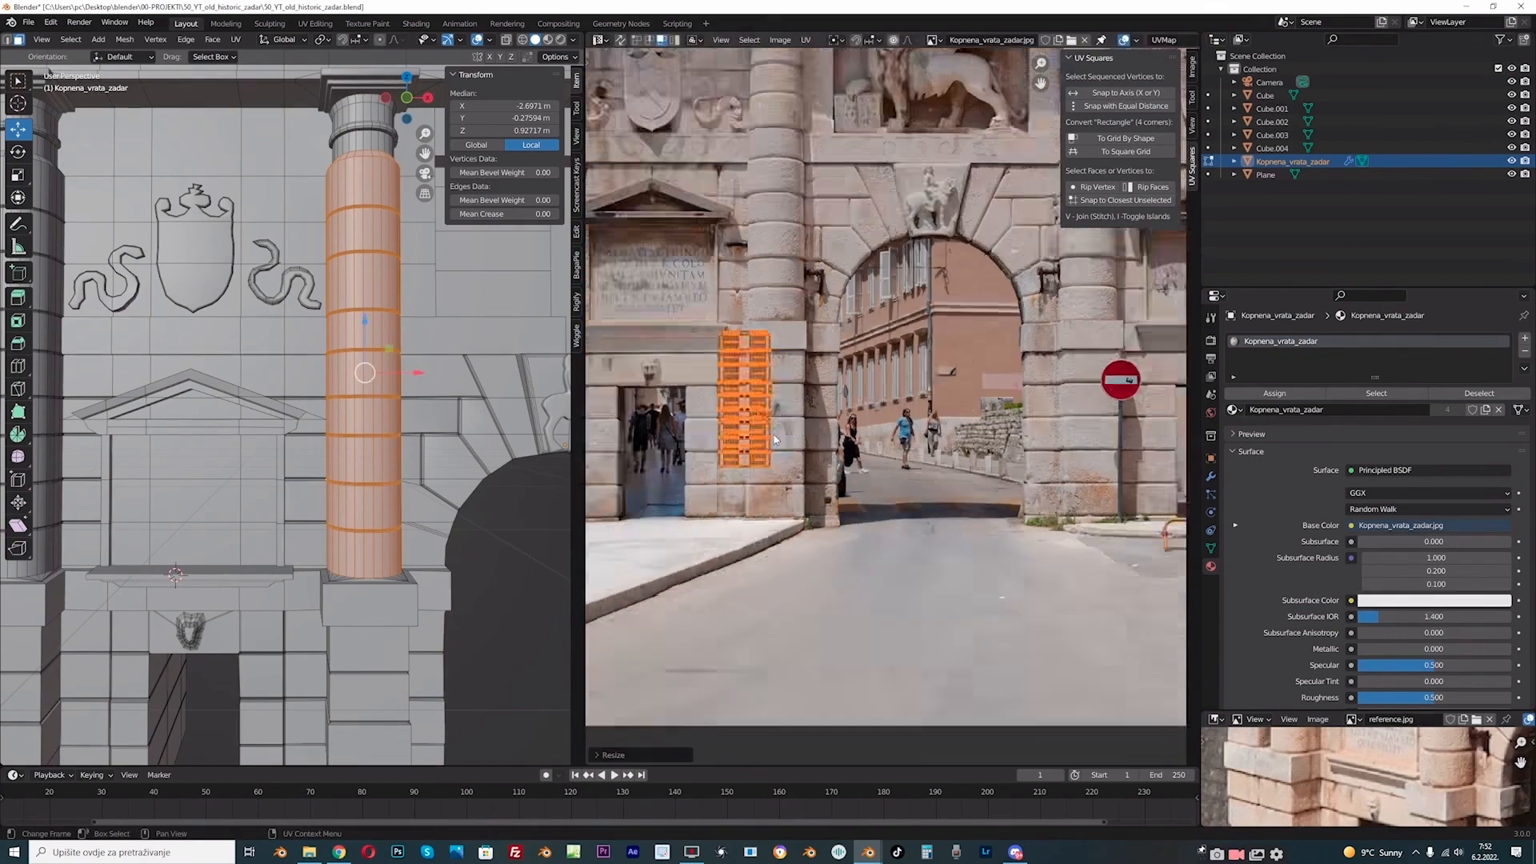
pyautogui.scroll(-1, 1060, 517)
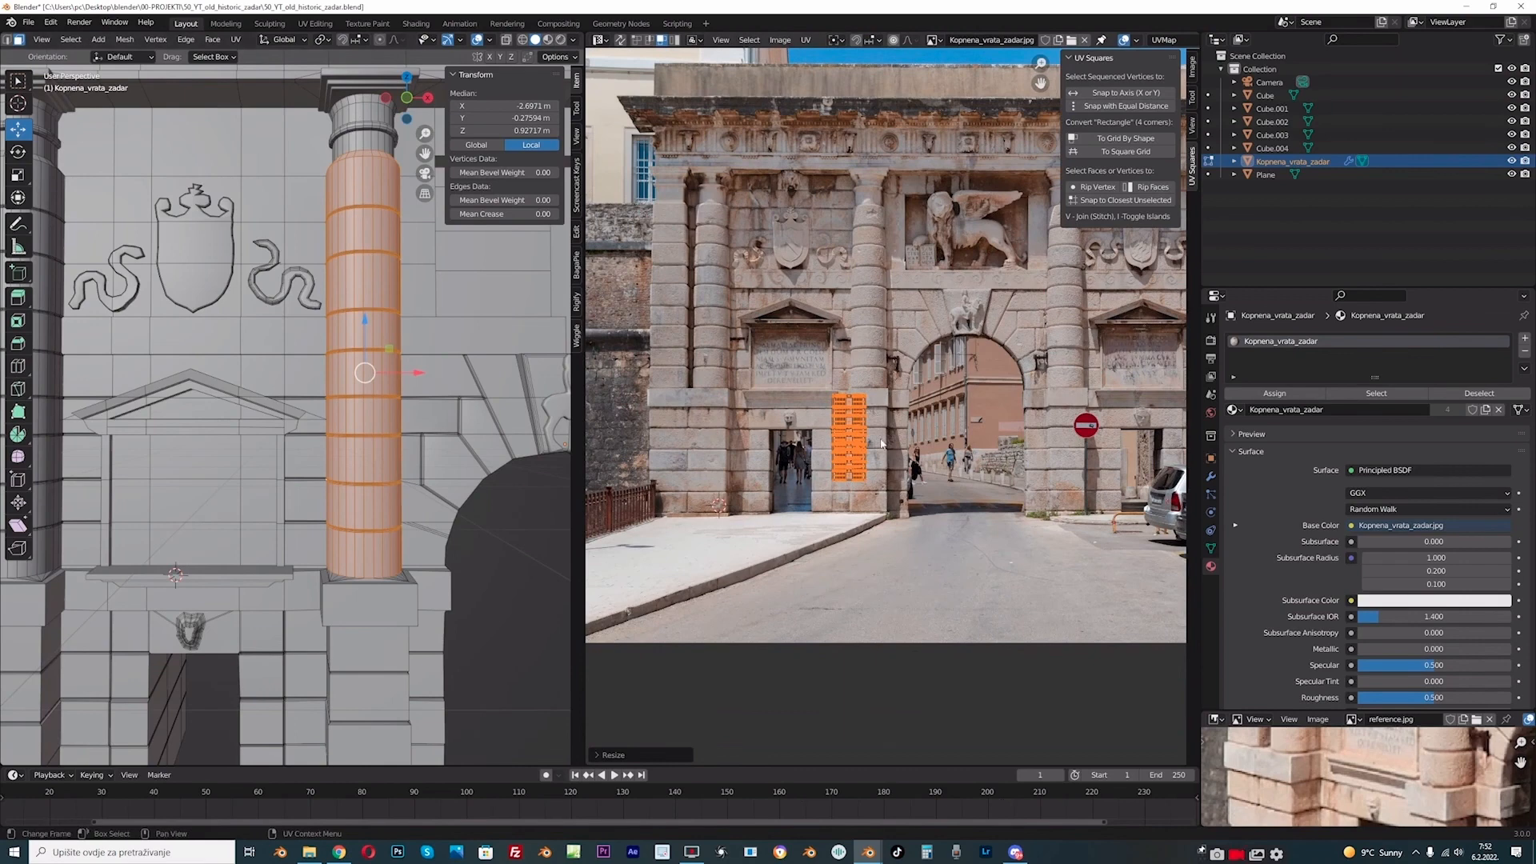
pyautogui.scroll(2, 883, 443)
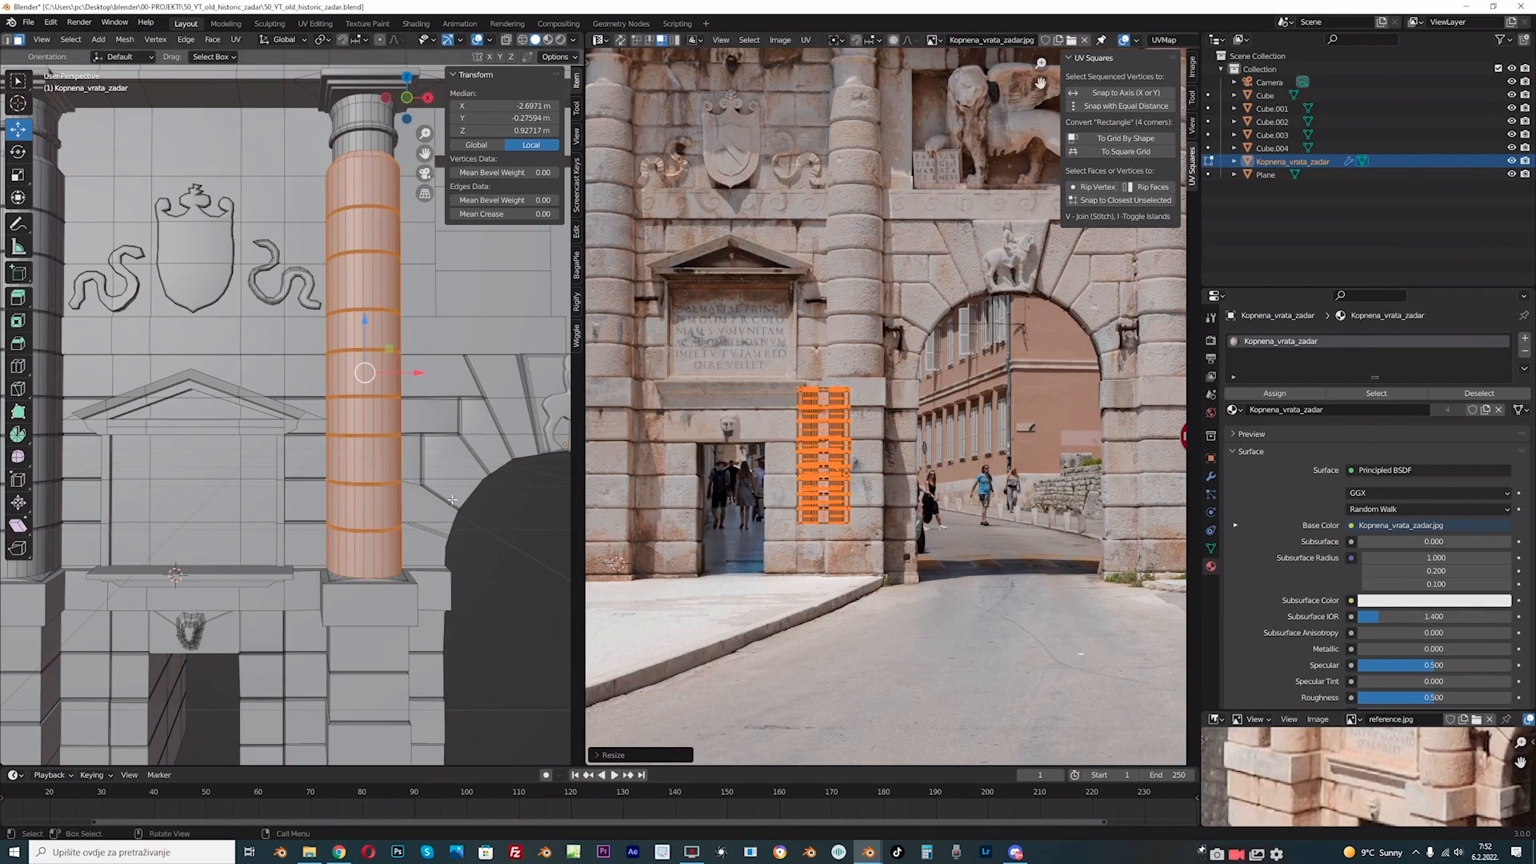
# - Select only the lower half of the column shaft's faces beside the main arch in wireframe front view, dropping the stray wall faces
pyautogui.scroll(-1, 401, 523)
pyautogui.hotkey('alt', 'a')
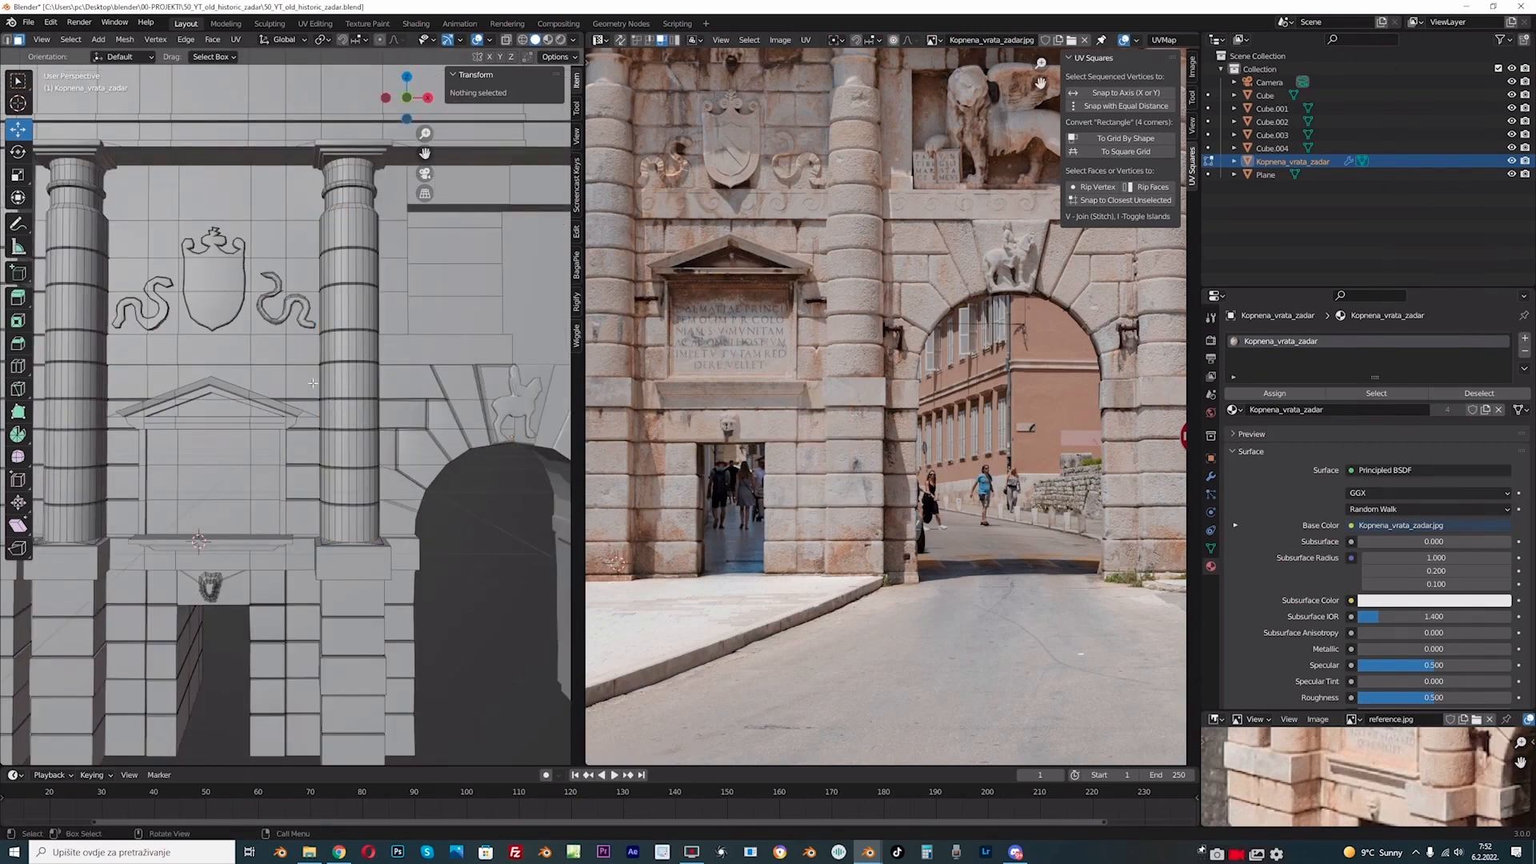
pyautogui.click(507, 40)
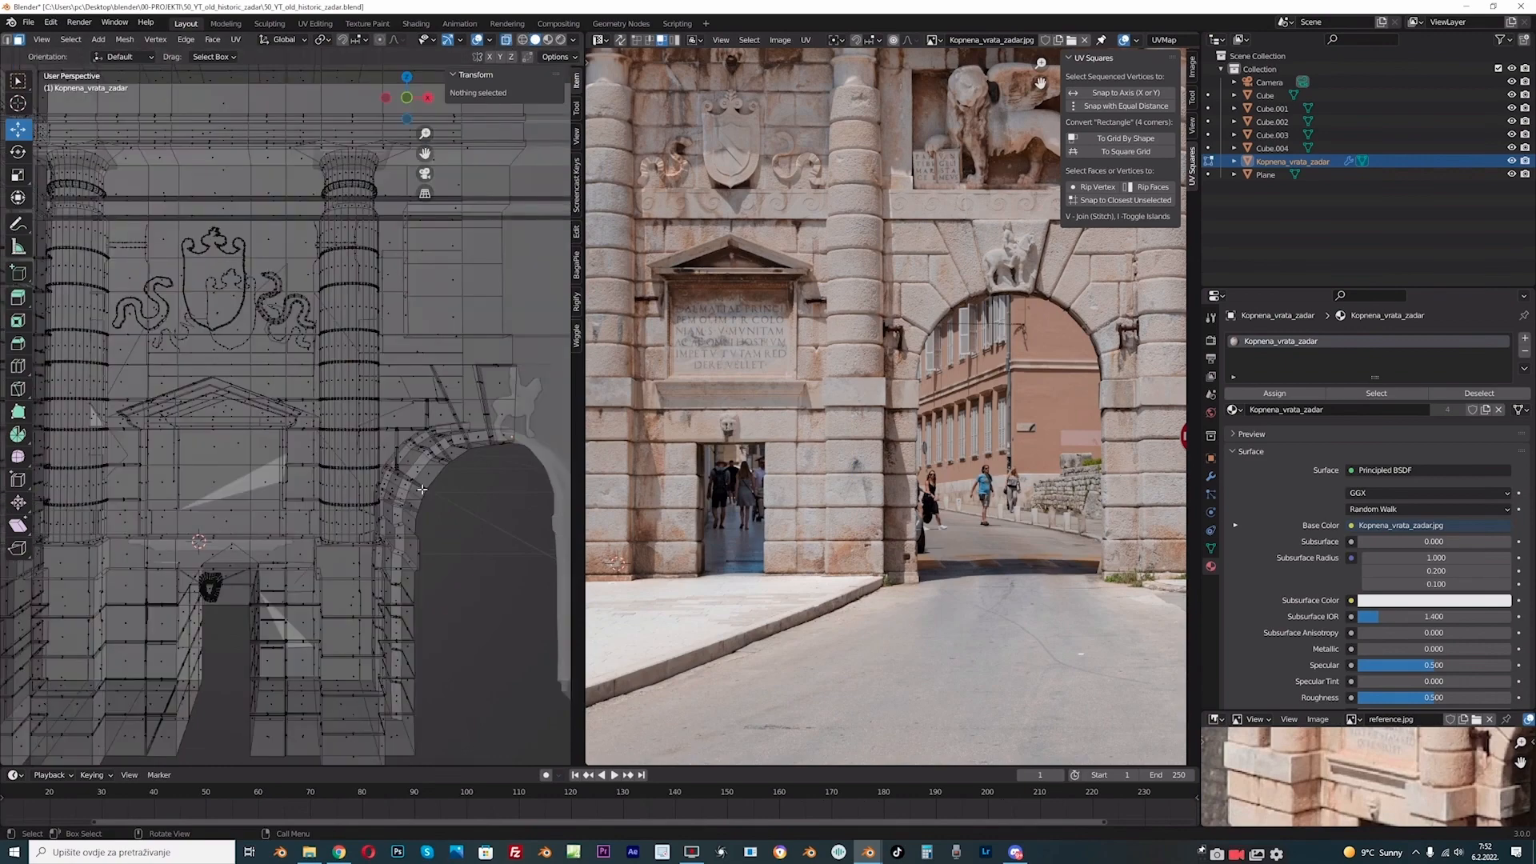
pyautogui.press('KP_1')
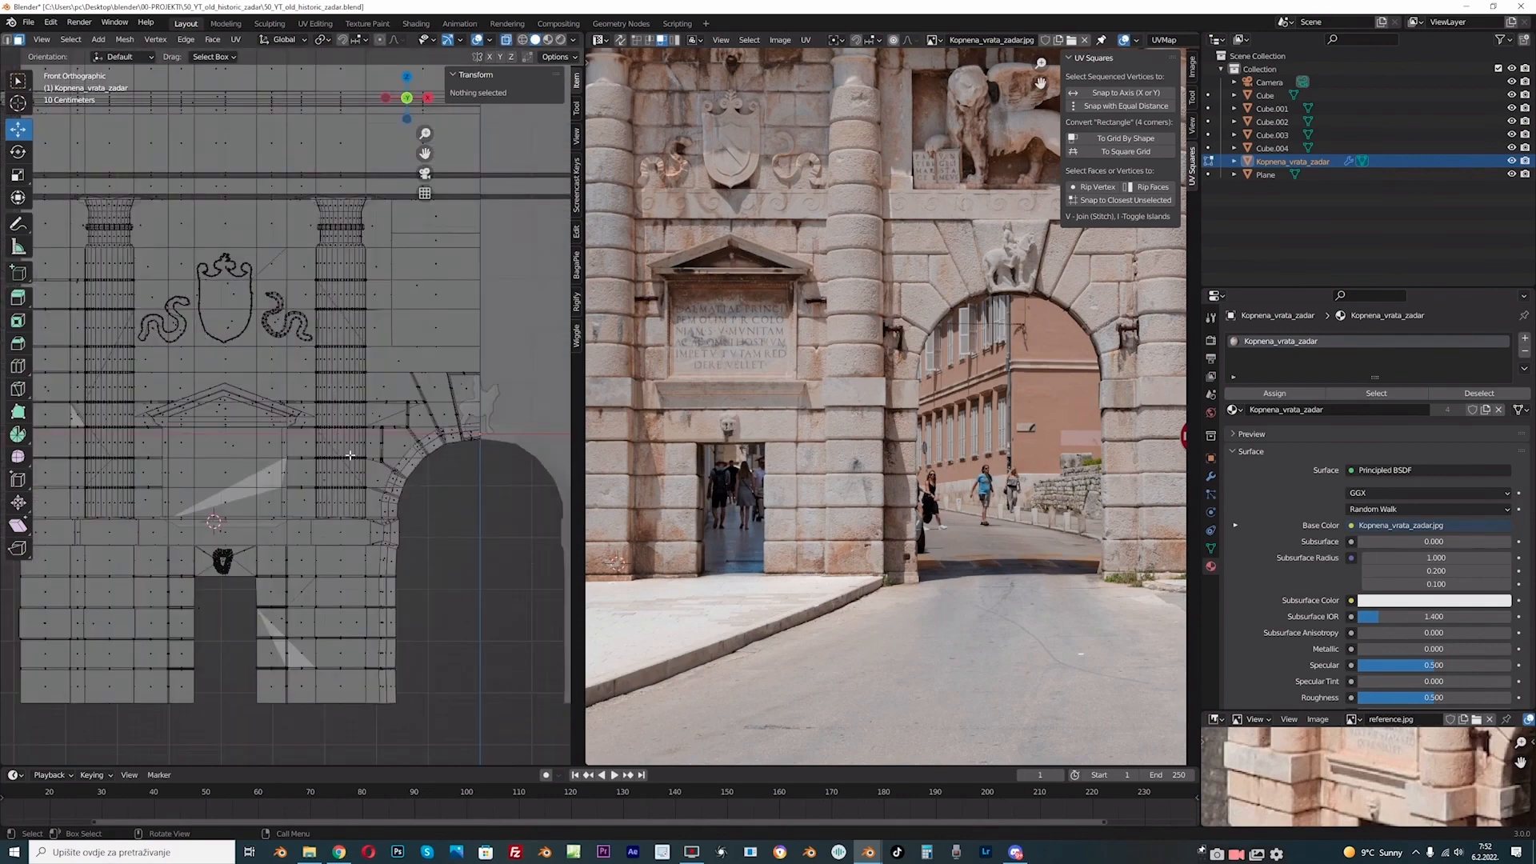
pyautogui.moveTo(311, 381); pyautogui.dragTo(367, 513)
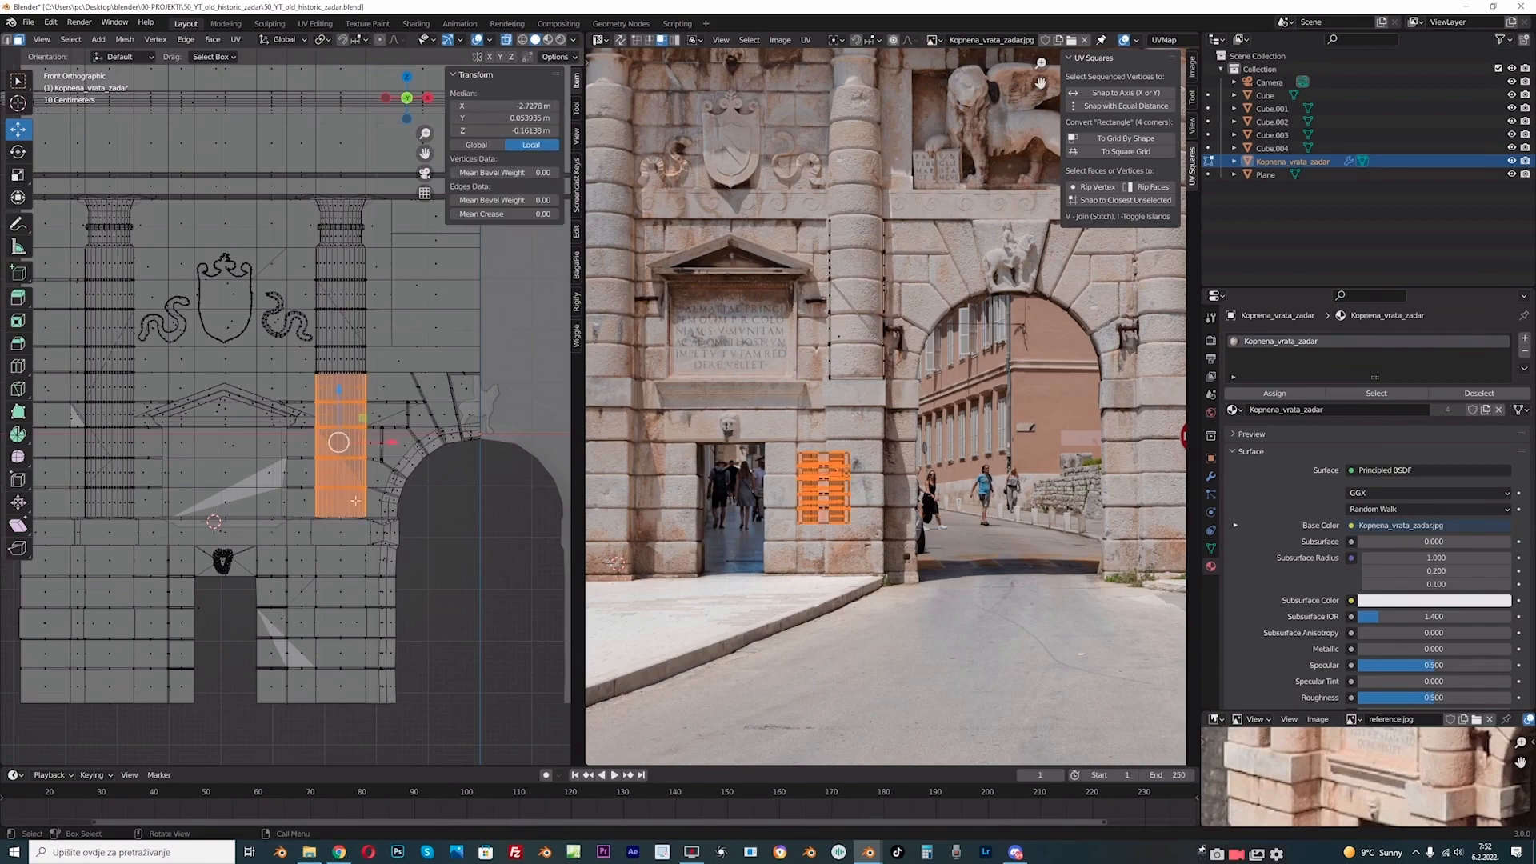
pyautogui.moveTo(377, 446); pyautogui.dragTo(276, 384, button='middle')
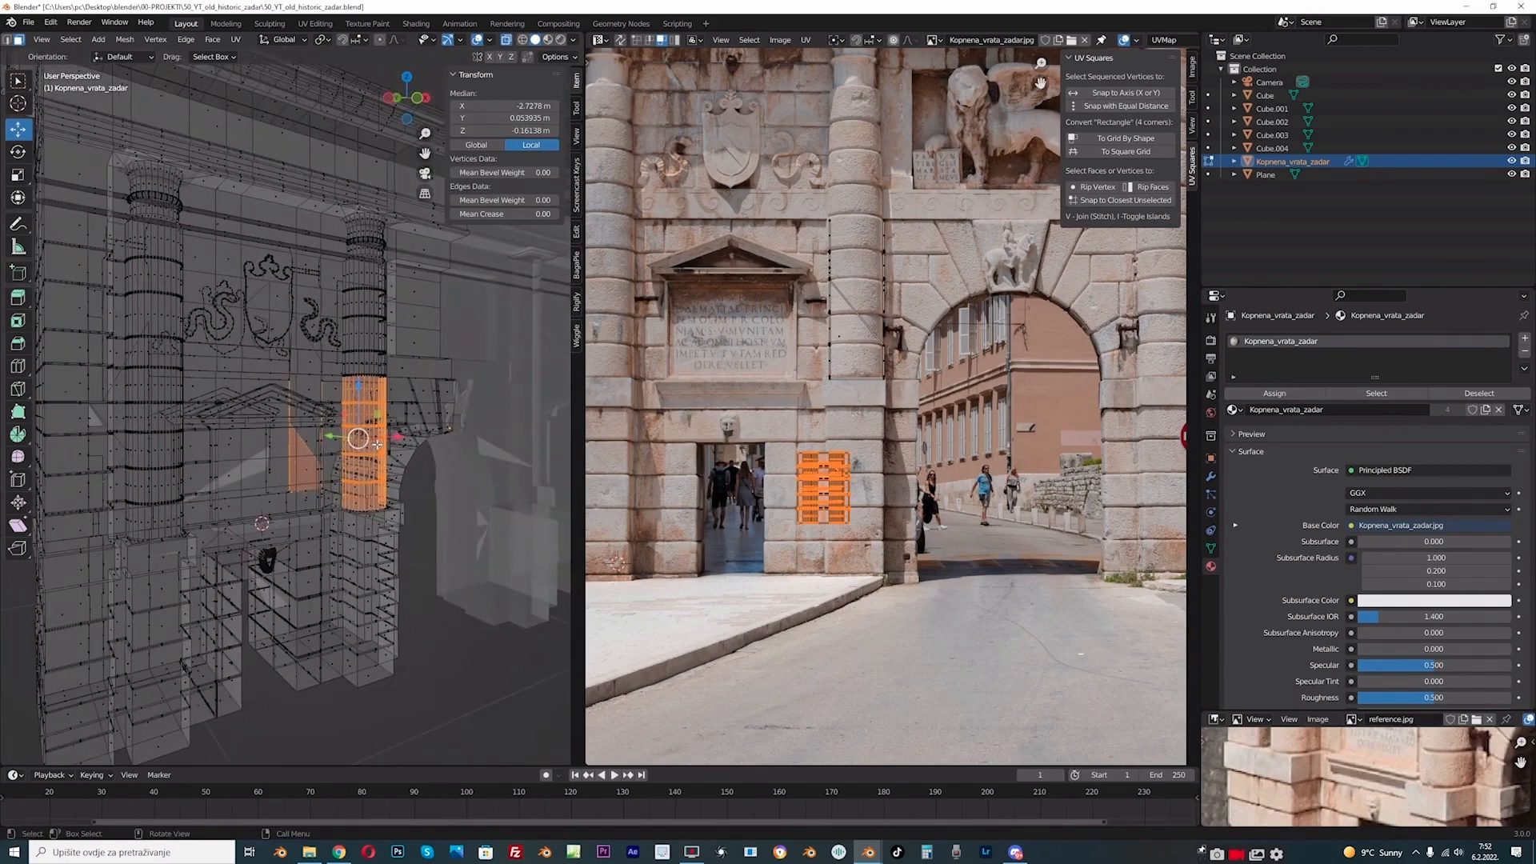
pyautogui.moveTo(270, 379); pyautogui.dragTo(329, 506)
# - Scale up the lower shaft's UVs and move them over the masonry pier beside the small doorway
pyautogui.moveTo(762, 507); pyautogui.dragTo(750, 501, button='middle')
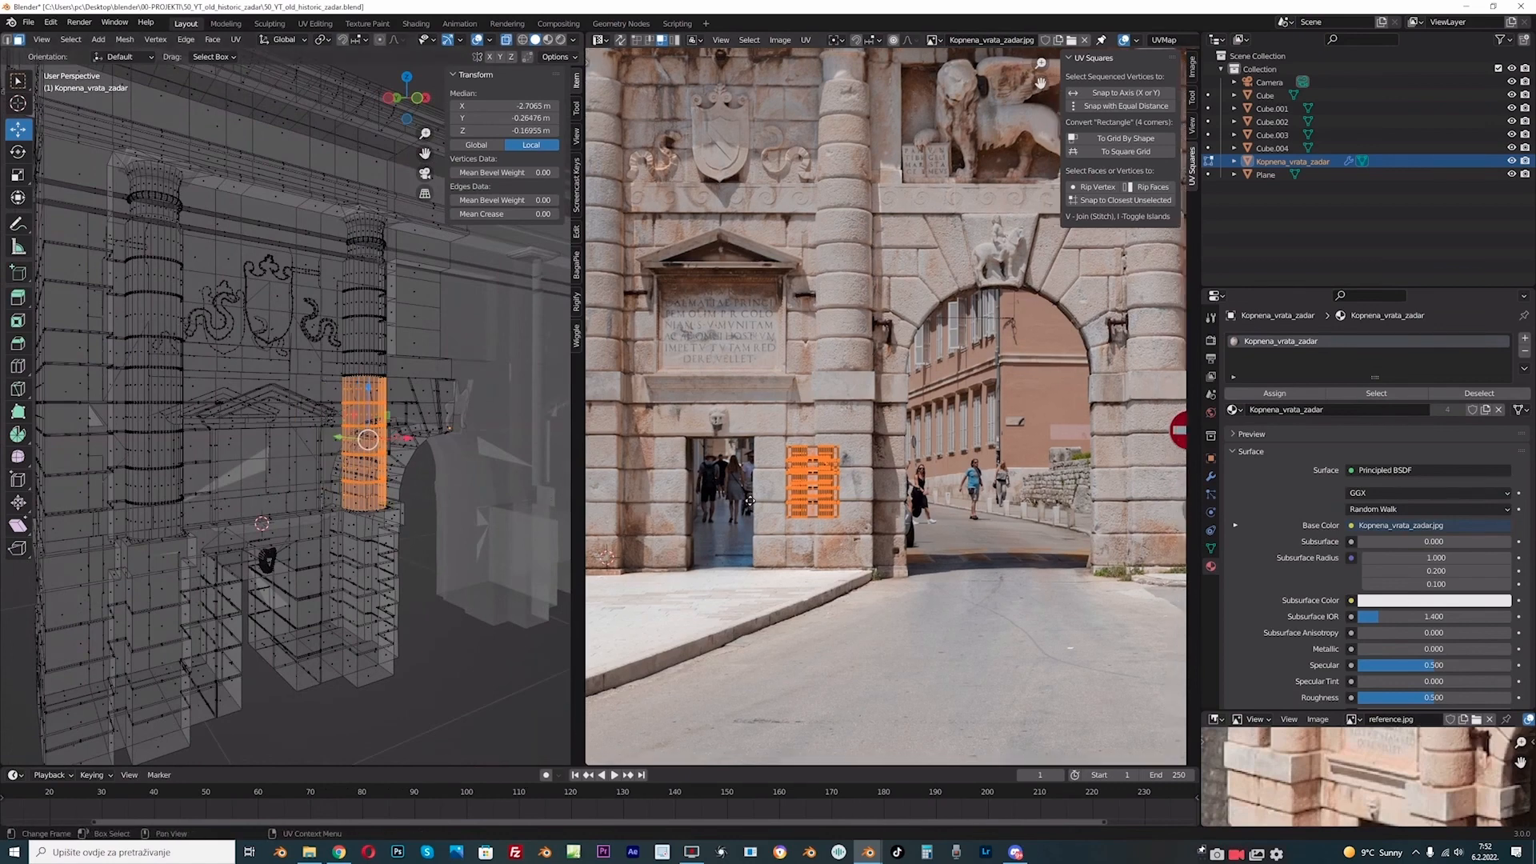
pyautogui.scroll(1, 870, 502)
pyautogui.press('s')
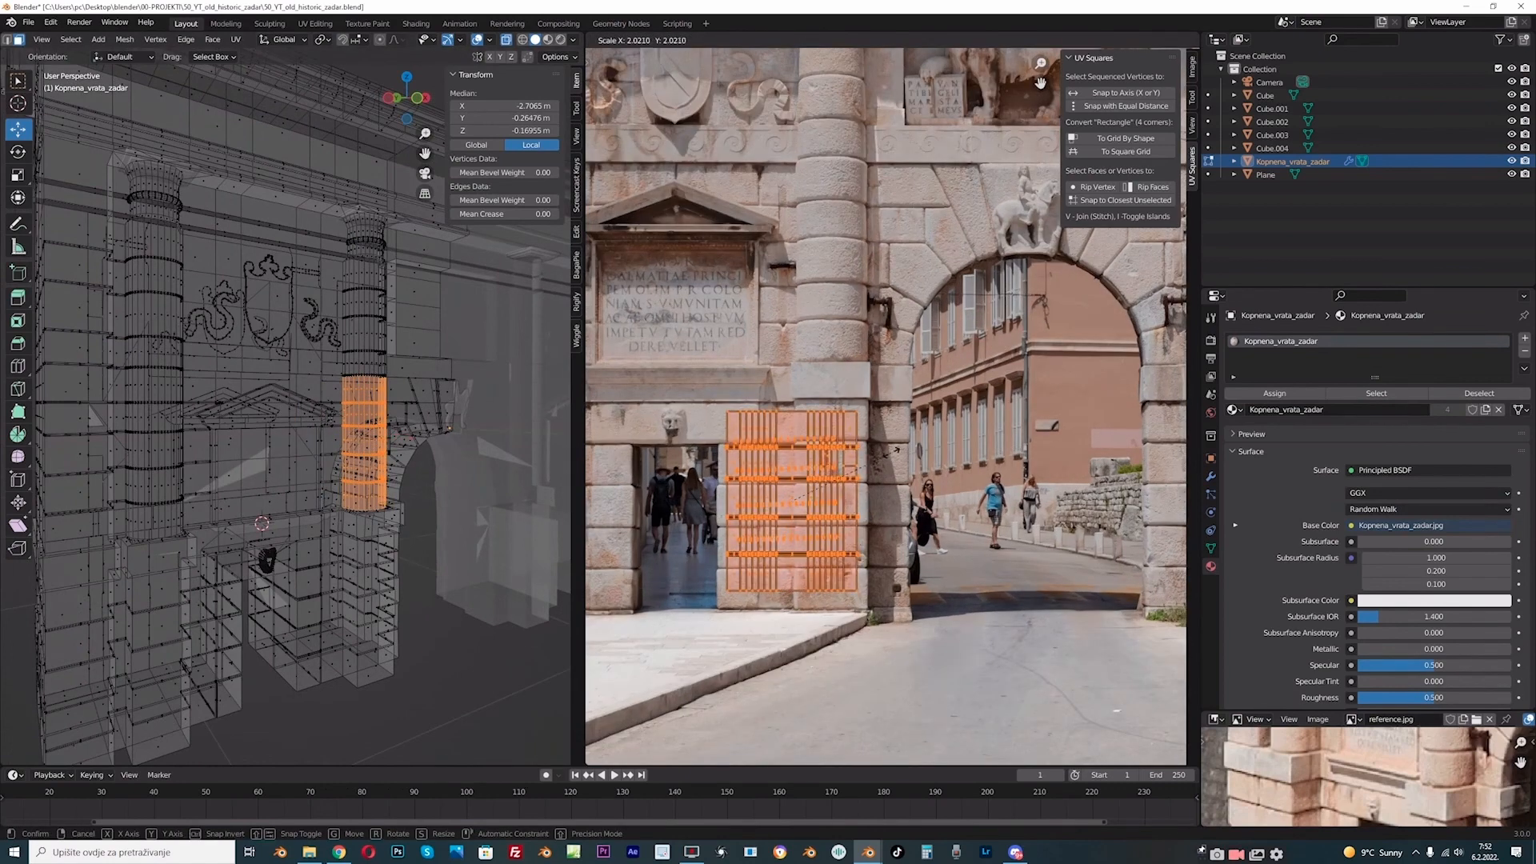
pyautogui.click(860, 488)
pyautogui.moveTo(857, 495); pyautogui.dragTo(848, 497, button='middle')
pyautogui.press('g')
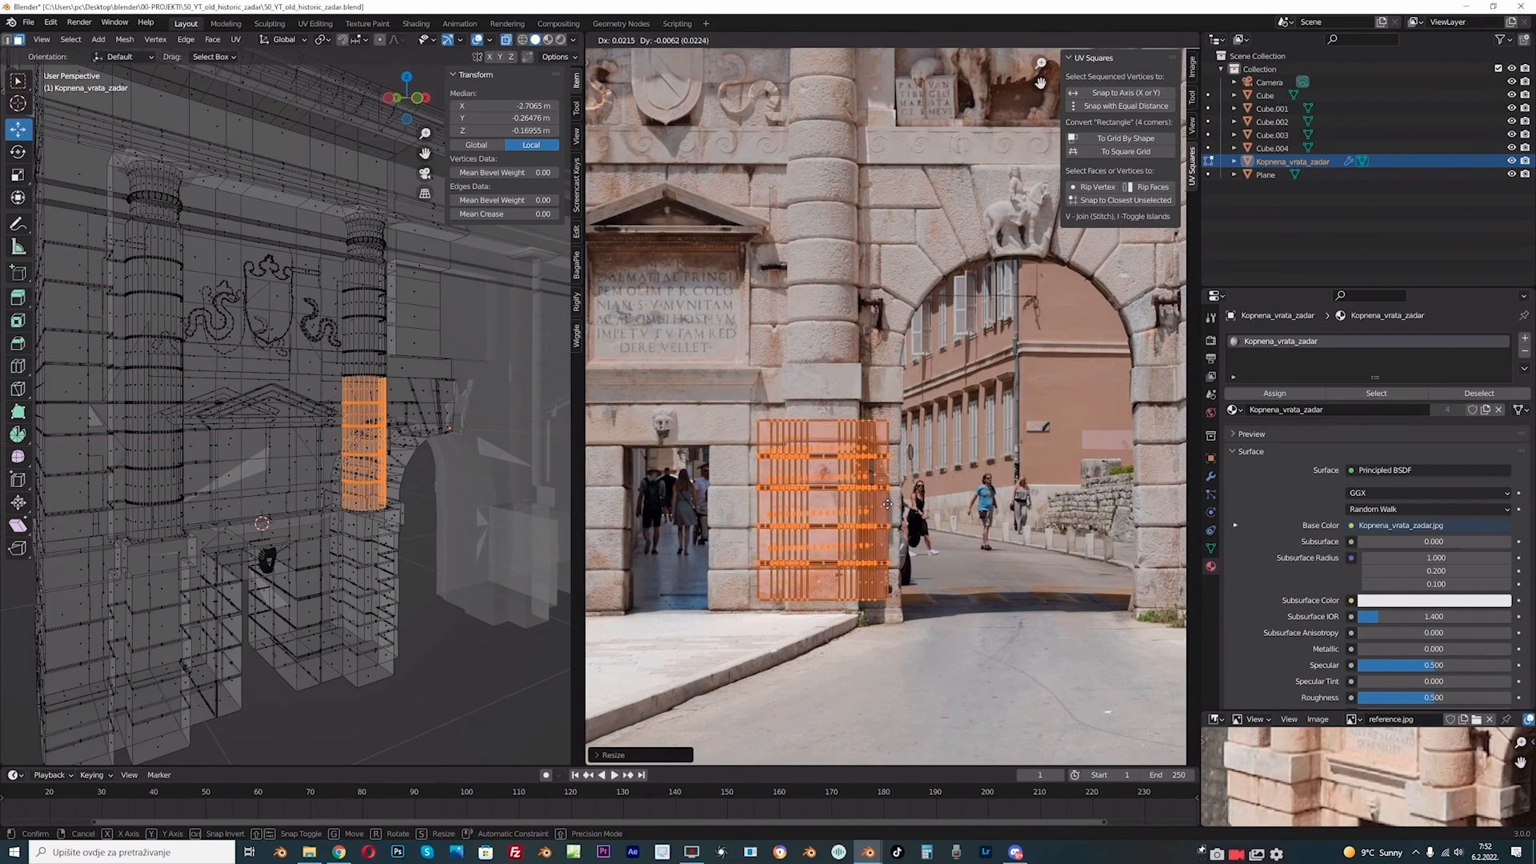
pyautogui.click(891, 504)
# - Enlarge and shift the lower shaft's UVs to line up with the pier's stone courses, and reduce their width
pyautogui.press('s')
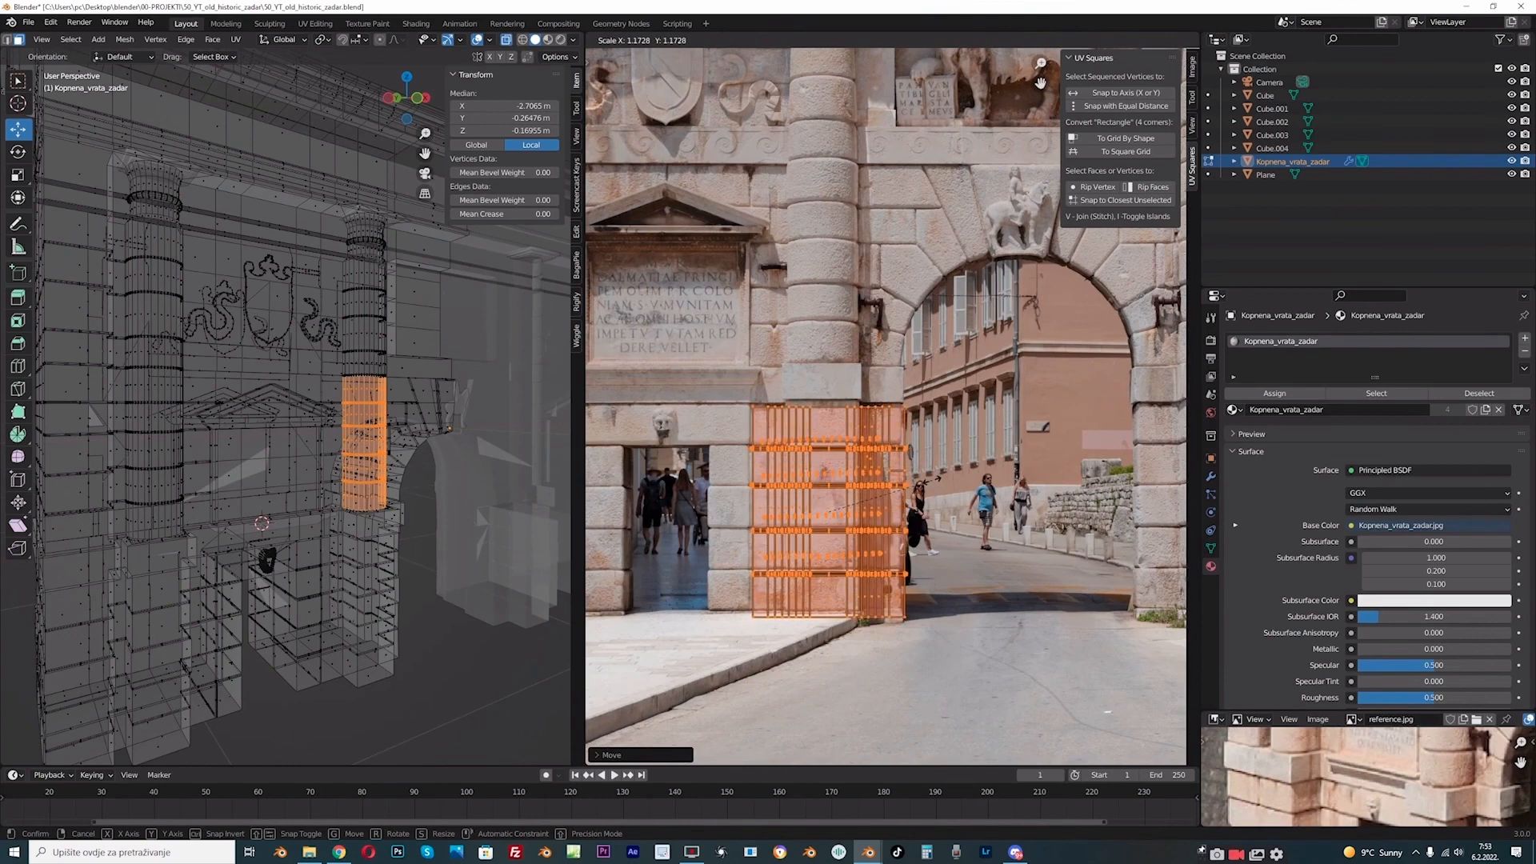
pyautogui.click(931, 477)
pyautogui.press('g')
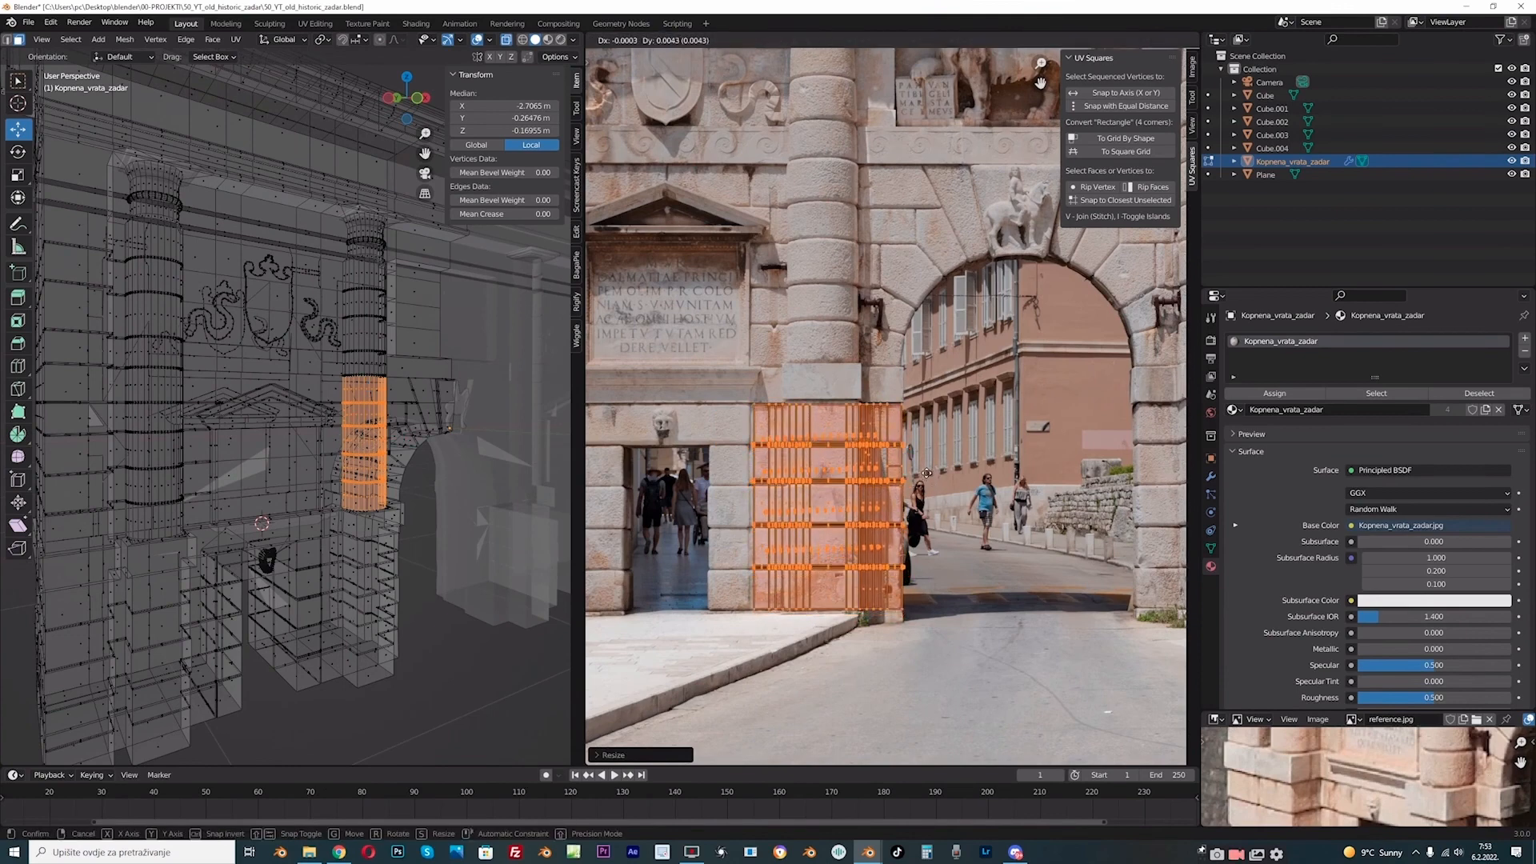
pyautogui.click(926, 478)
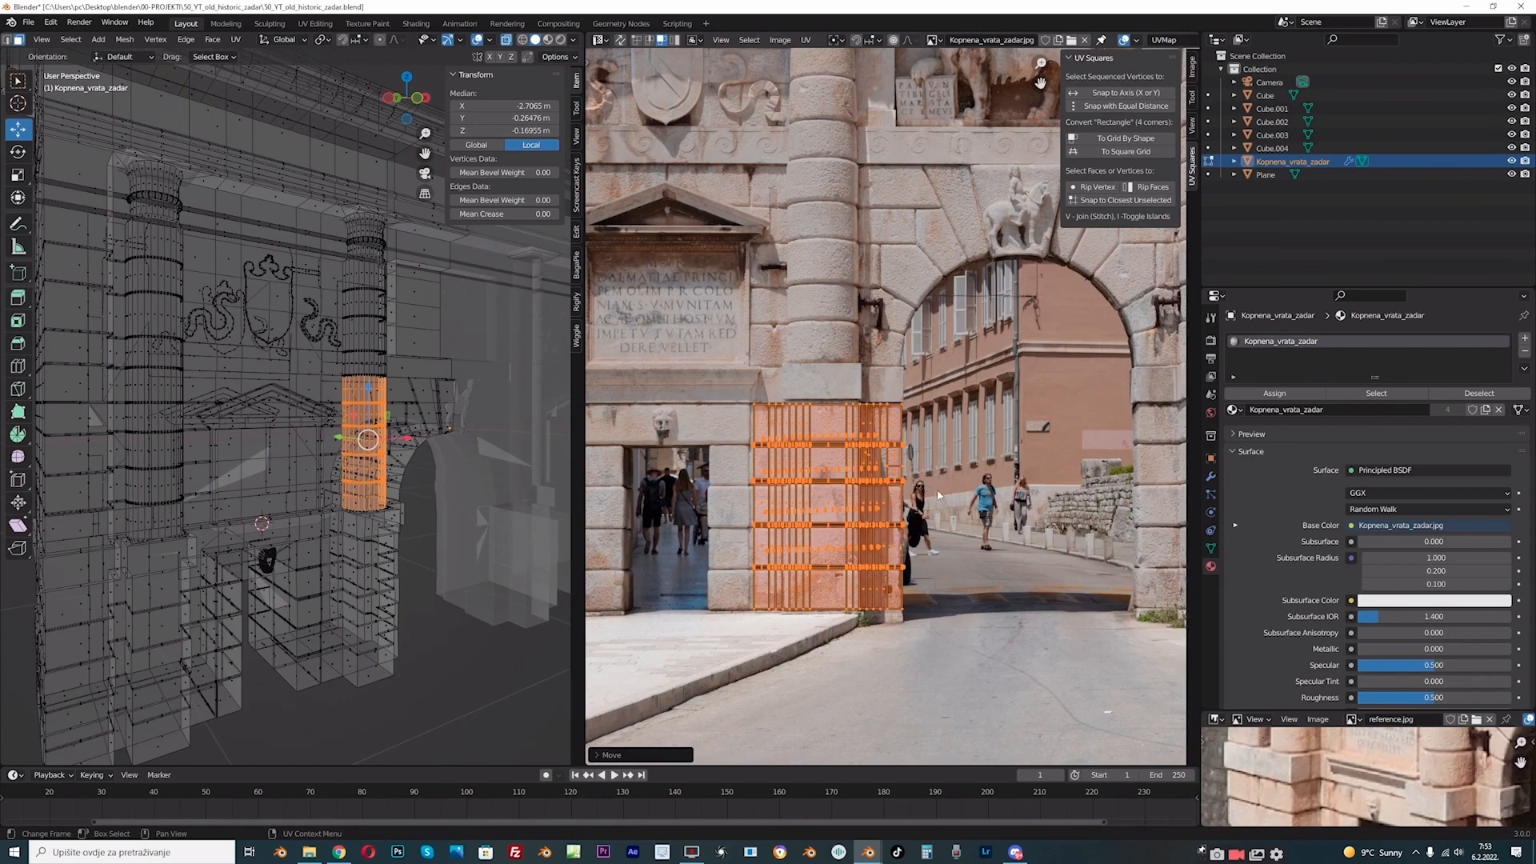
pyautogui.press('s')
pyautogui.click(927, 491)
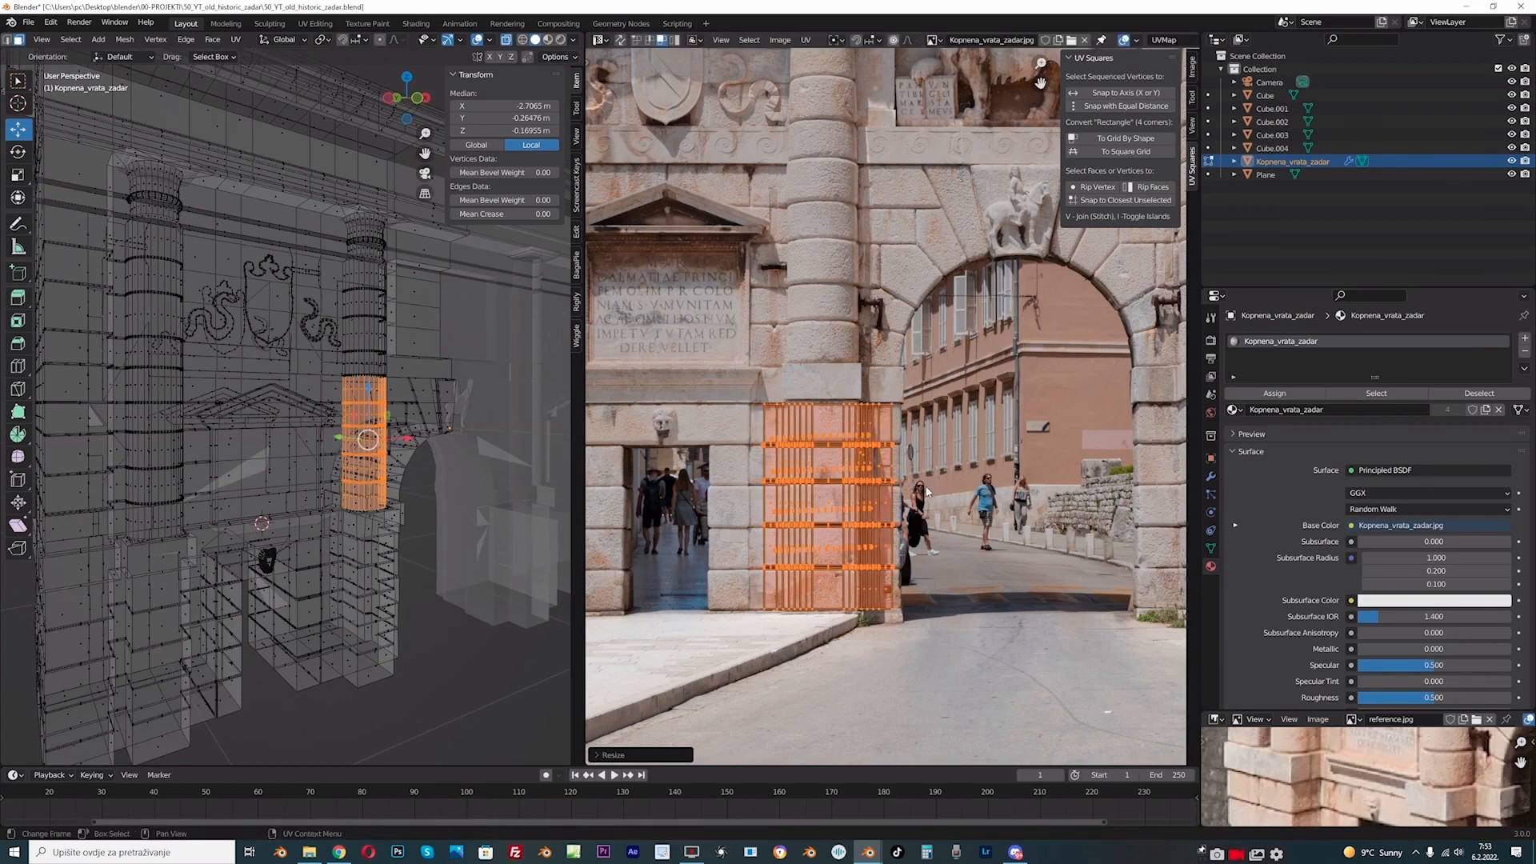
# - Move the lower shaft's UVs aside over the arch opening to uncover the pier, and move them back onto its stones
pyautogui.press('g')
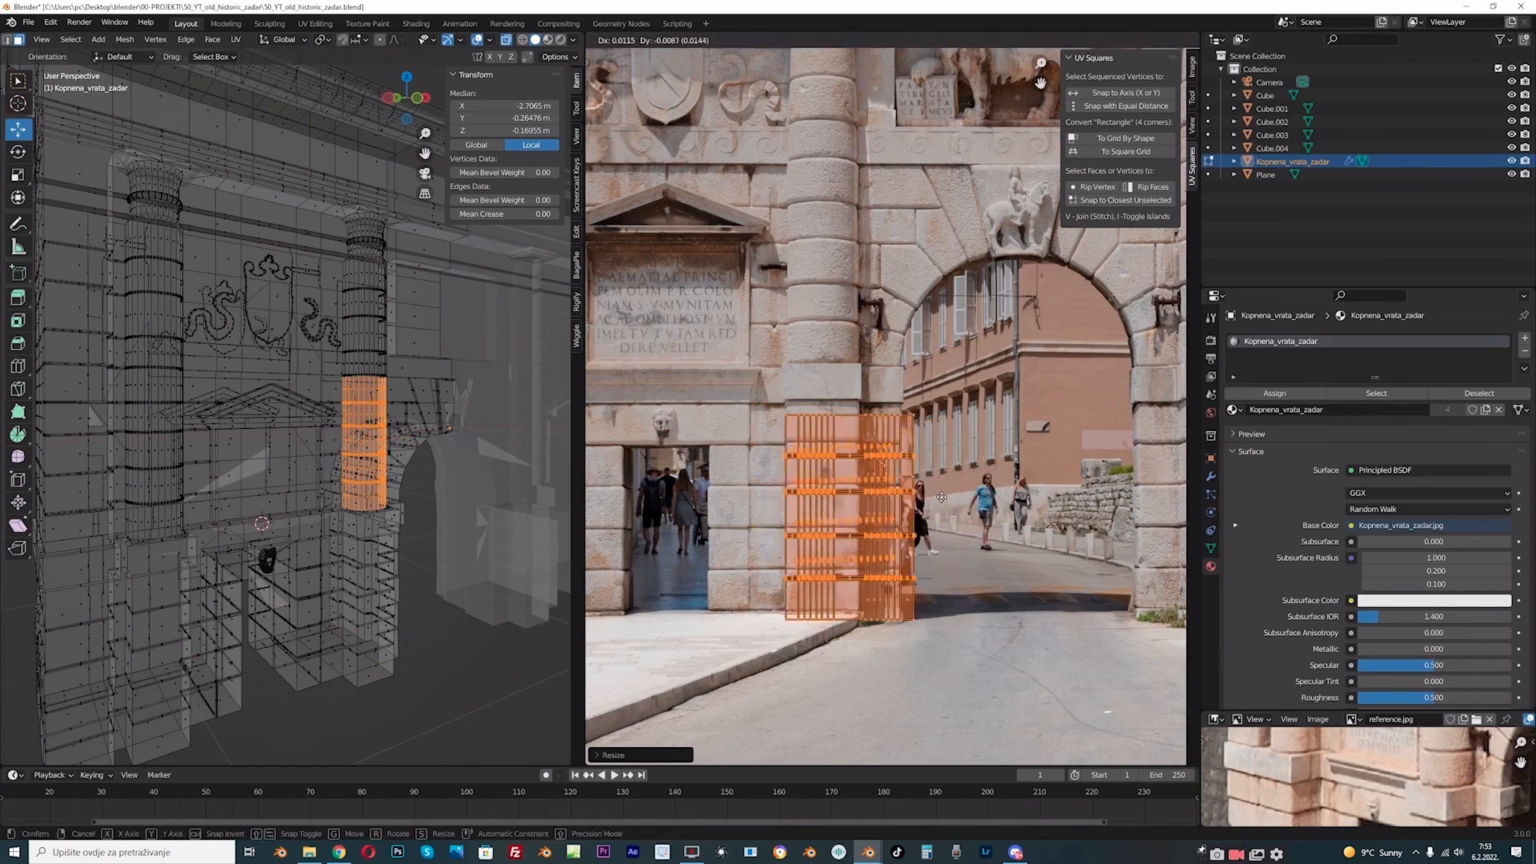
pyautogui.click(1045, 496)
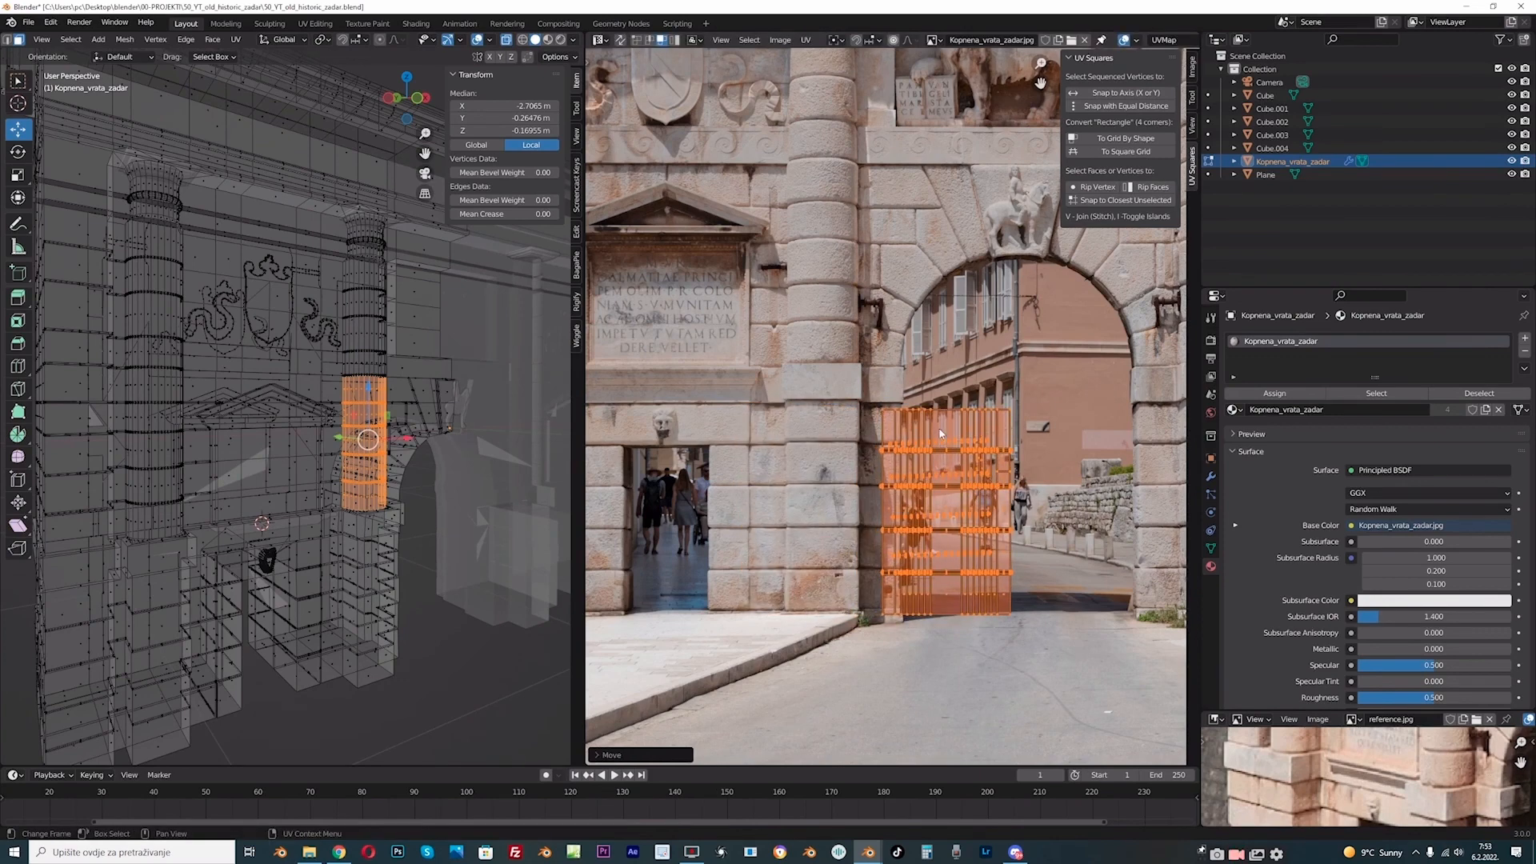
pyautogui.moveTo(938, 472); pyautogui.dragTo(916, 468, button='middle')
pyautogui.press('g')
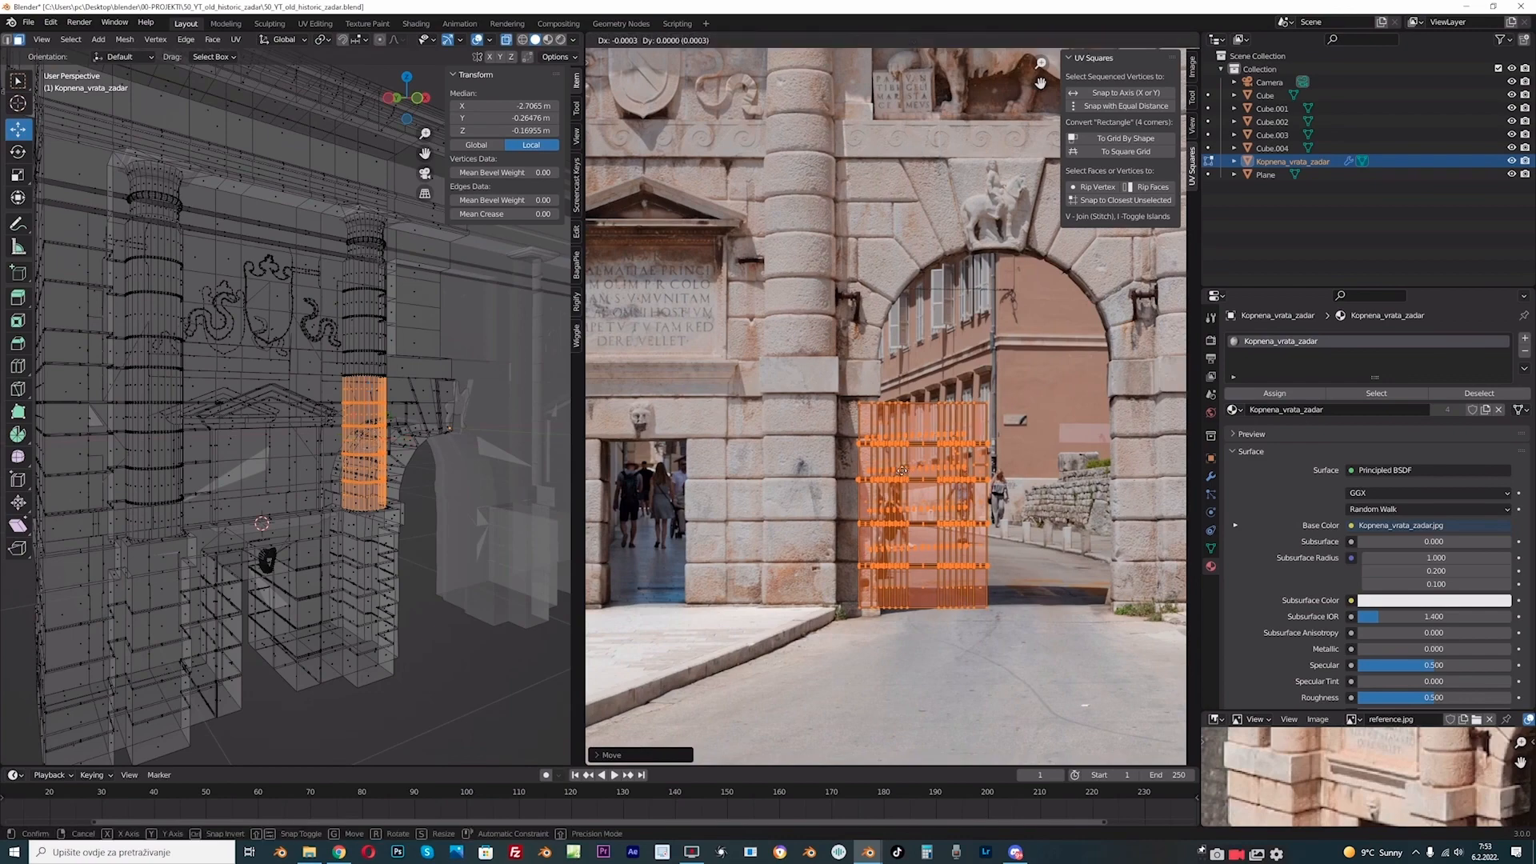
pyautogui.click(770, 472)
pyautogui.scroll(1, 873, 496)
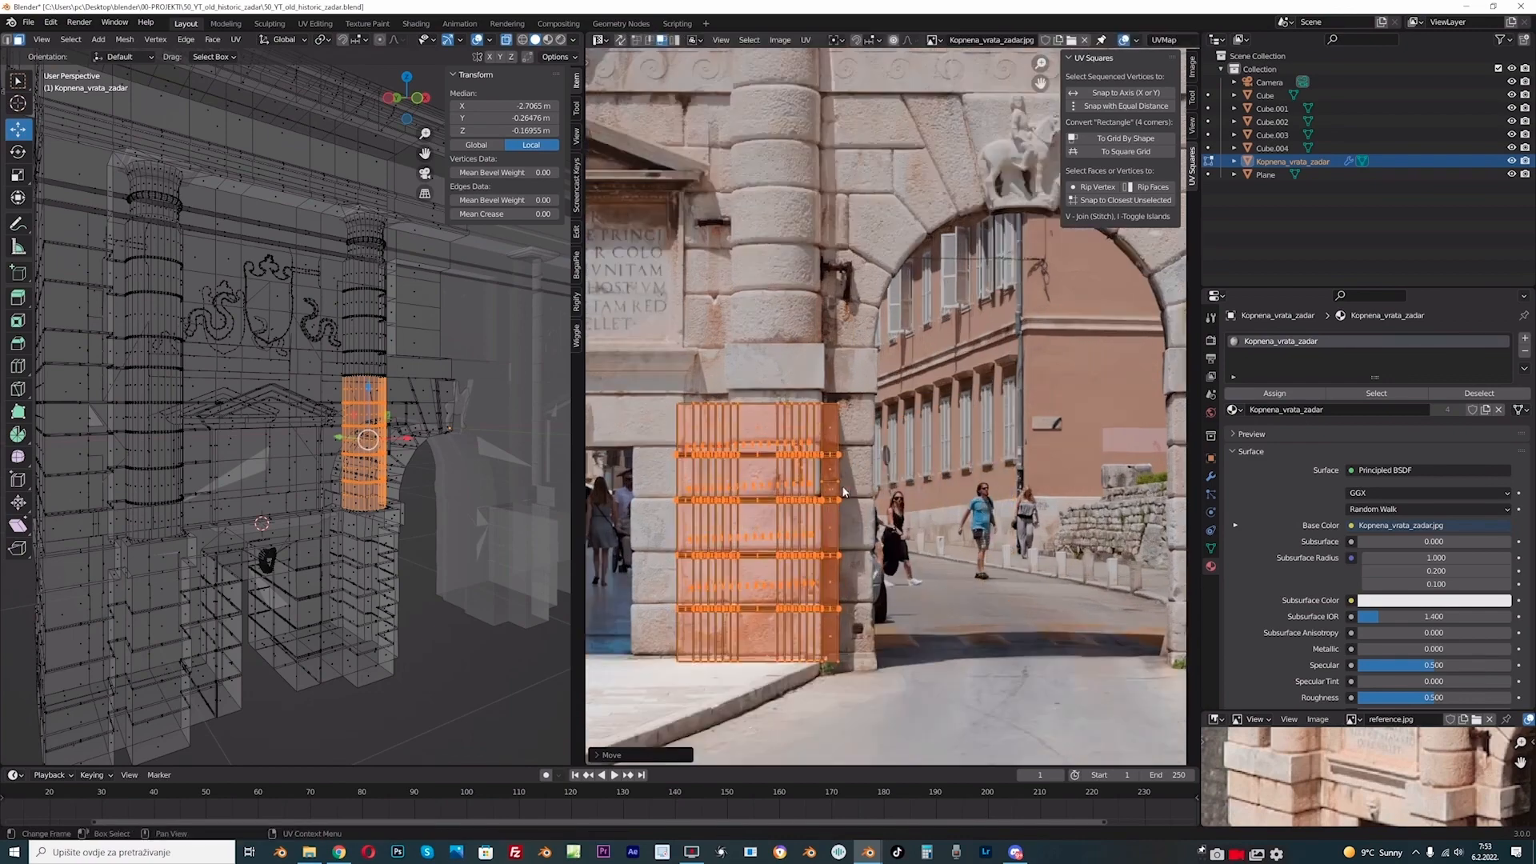
# - Scale the lower shaft's UVs along X and move them to align with the edge of the pier's front stones
pyautogui.click(820, 515)
pyautogui.scroll(3, 392, 453)
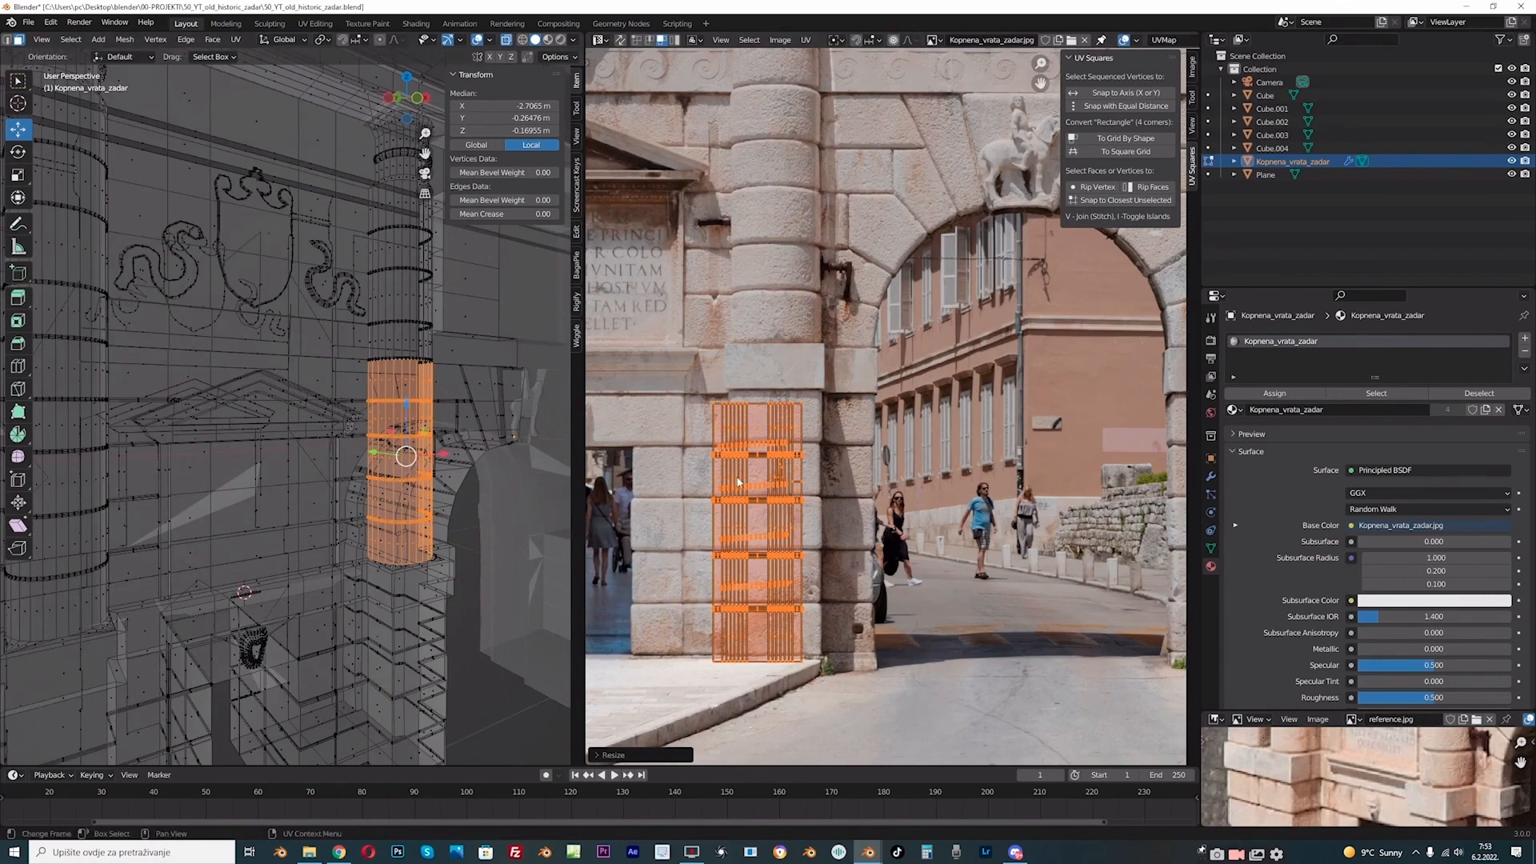
pyautogui.press('s')
pyautogui.press('x')
pyautogui.click(782, 508)
pyautogui.press('s')
pyautogui.press('x')
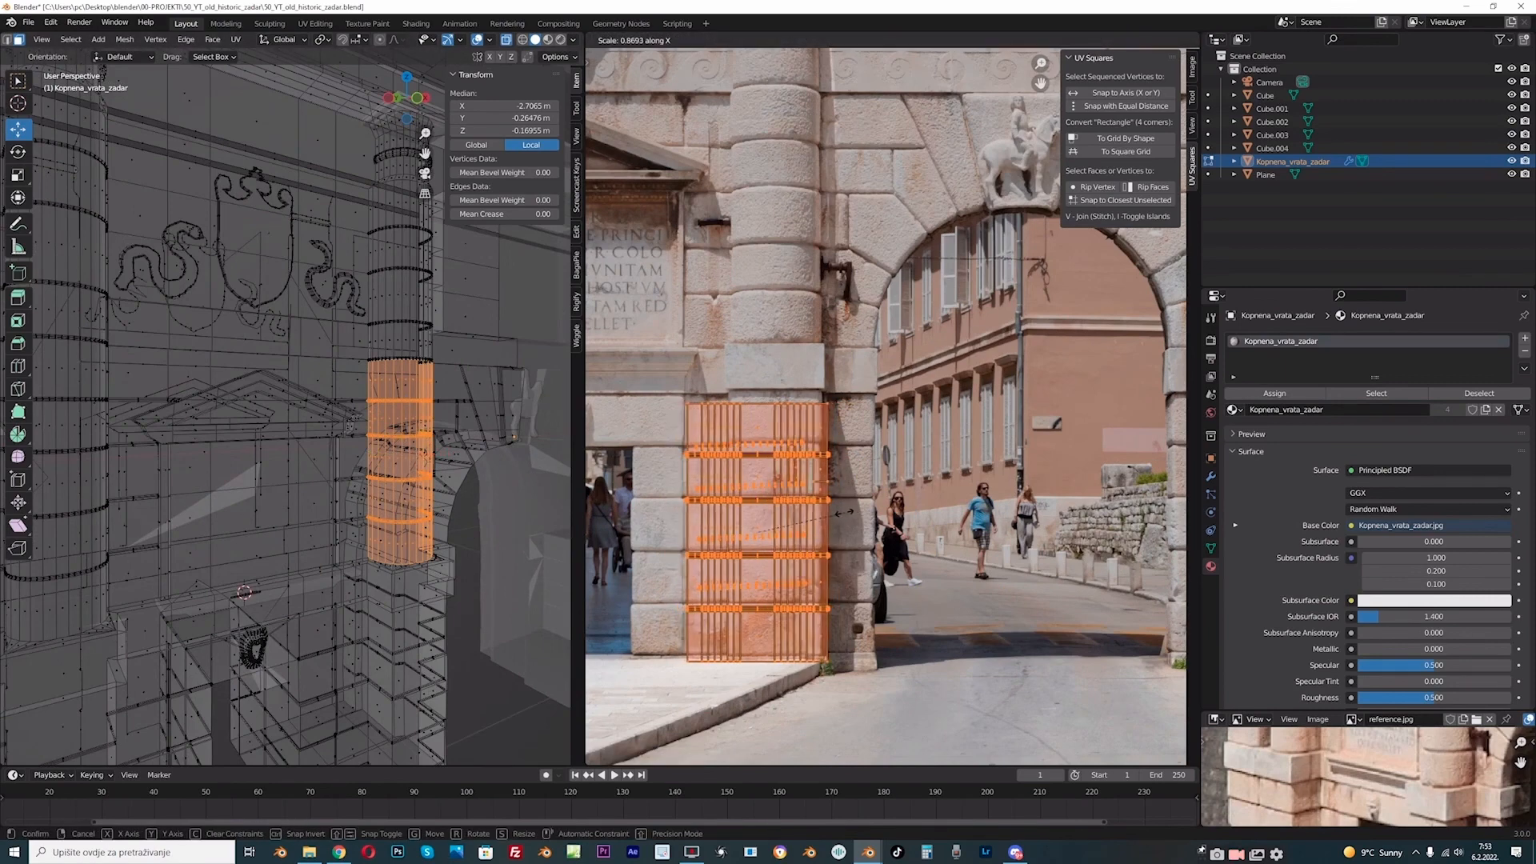
pyautogui.click(842, 510)
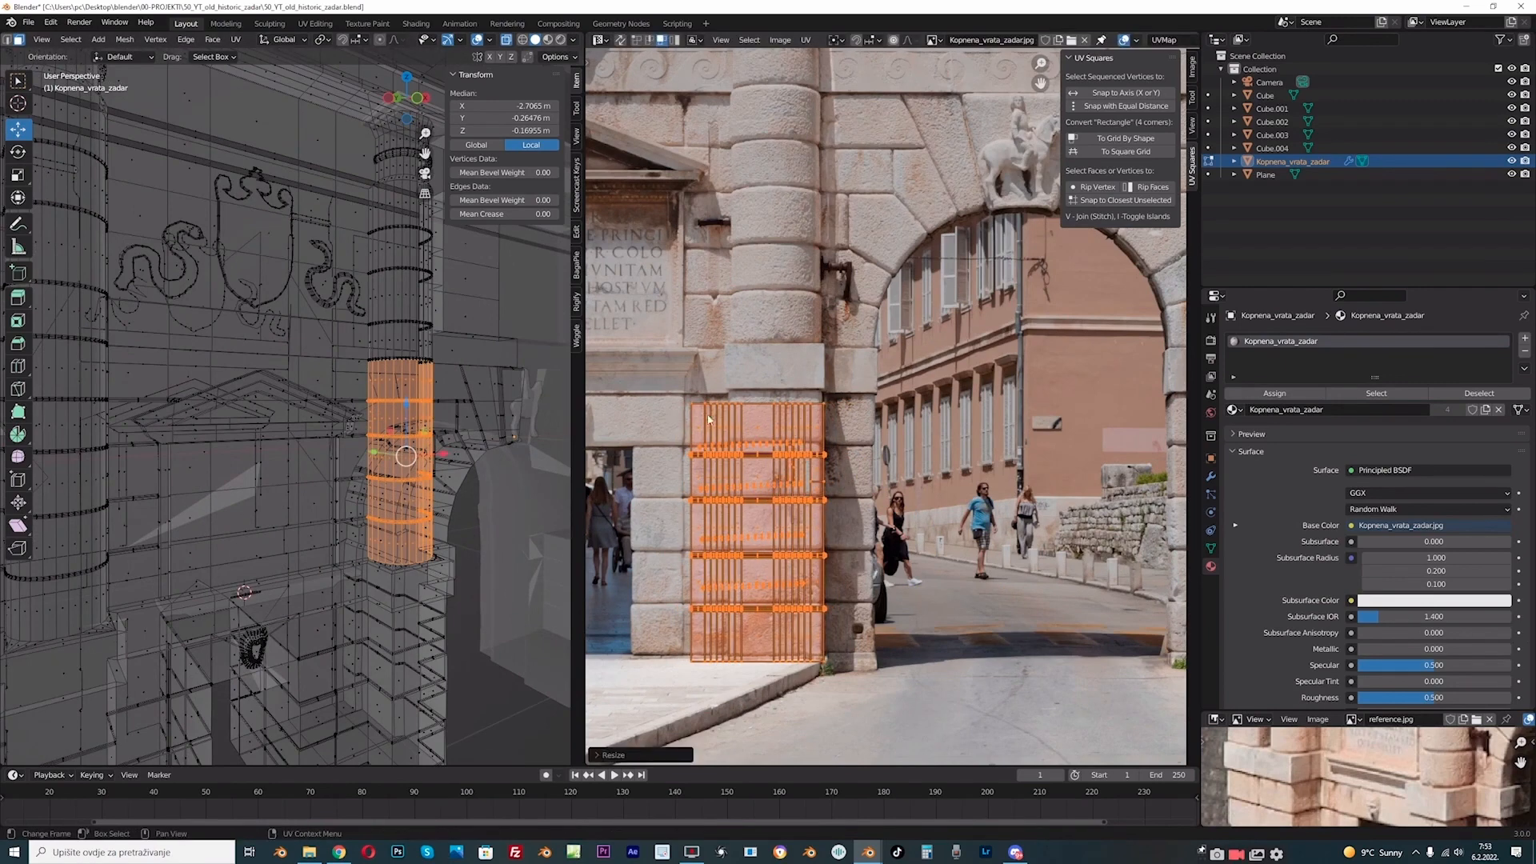
pyautogui.press('g')
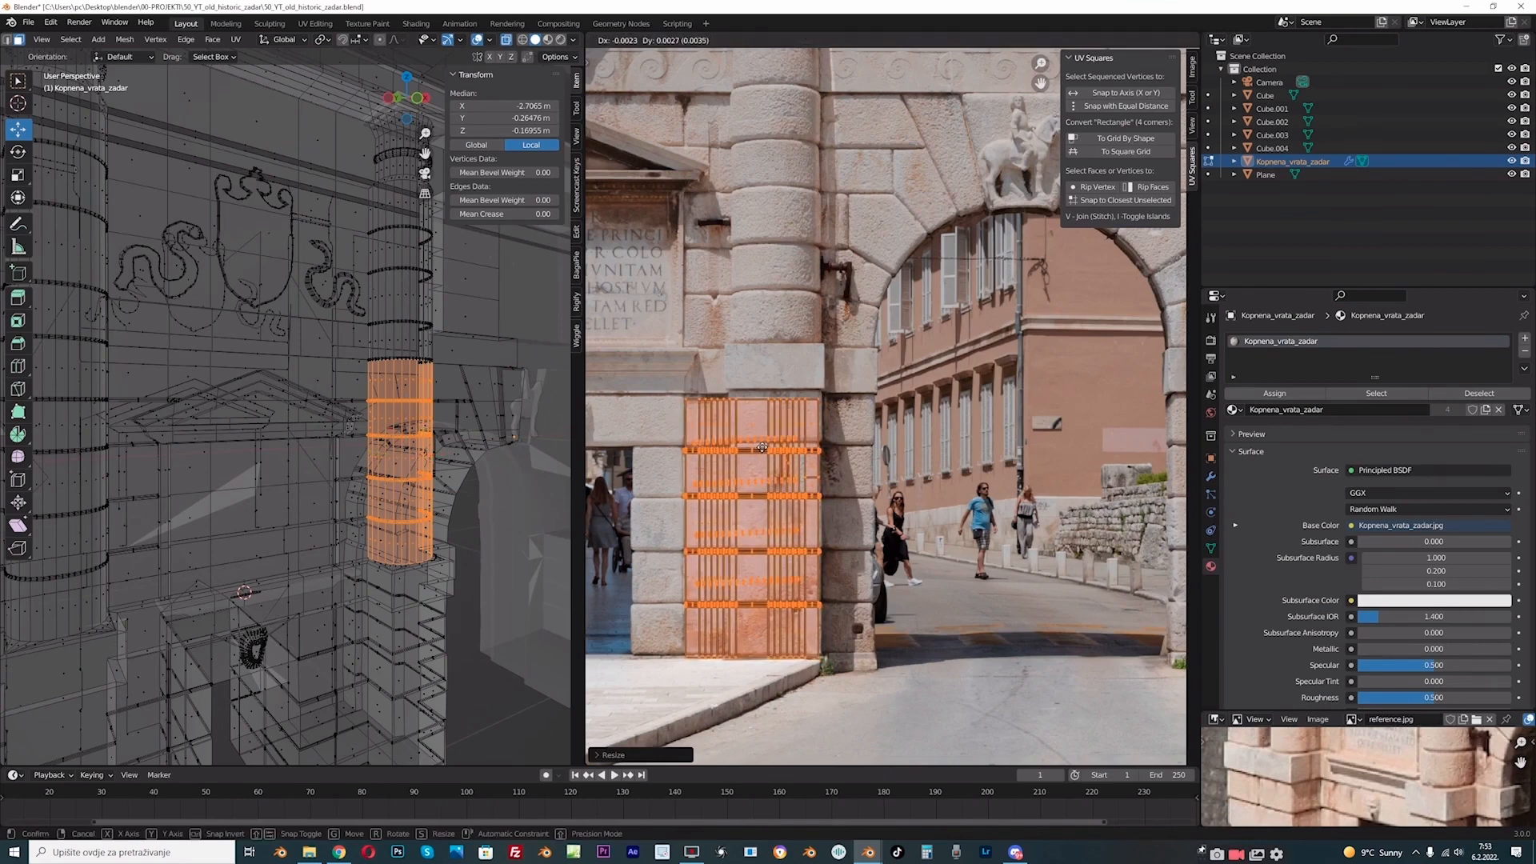
pyautogui.click(762, 447)
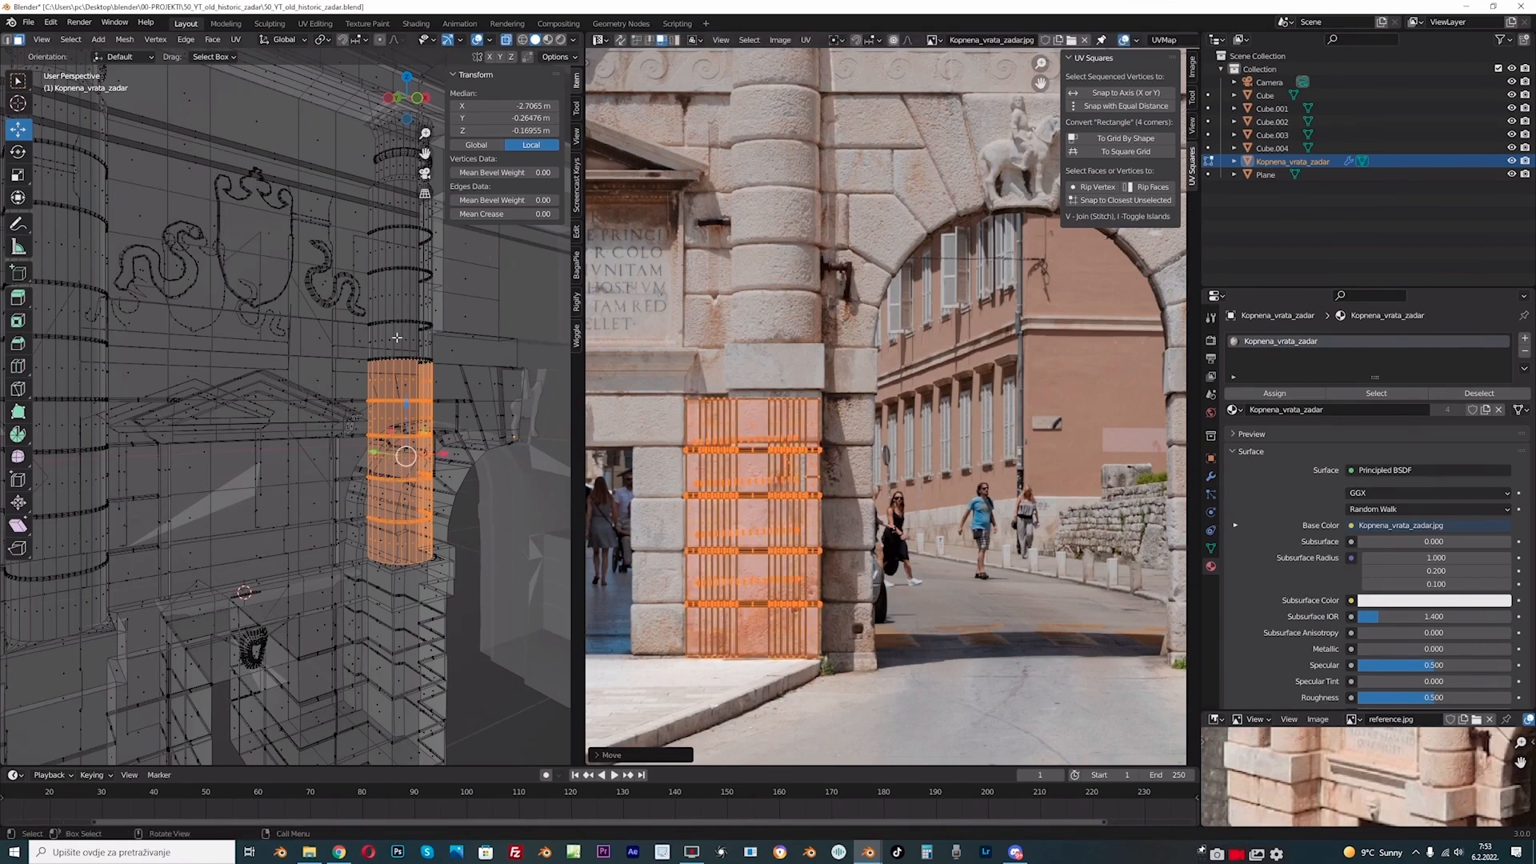
# - Show the gate in rendered shading and Object Mode to examine the column's stone texture
pyautogui.click(560, 39)
pyautogui.hotkey('alt', 'a')
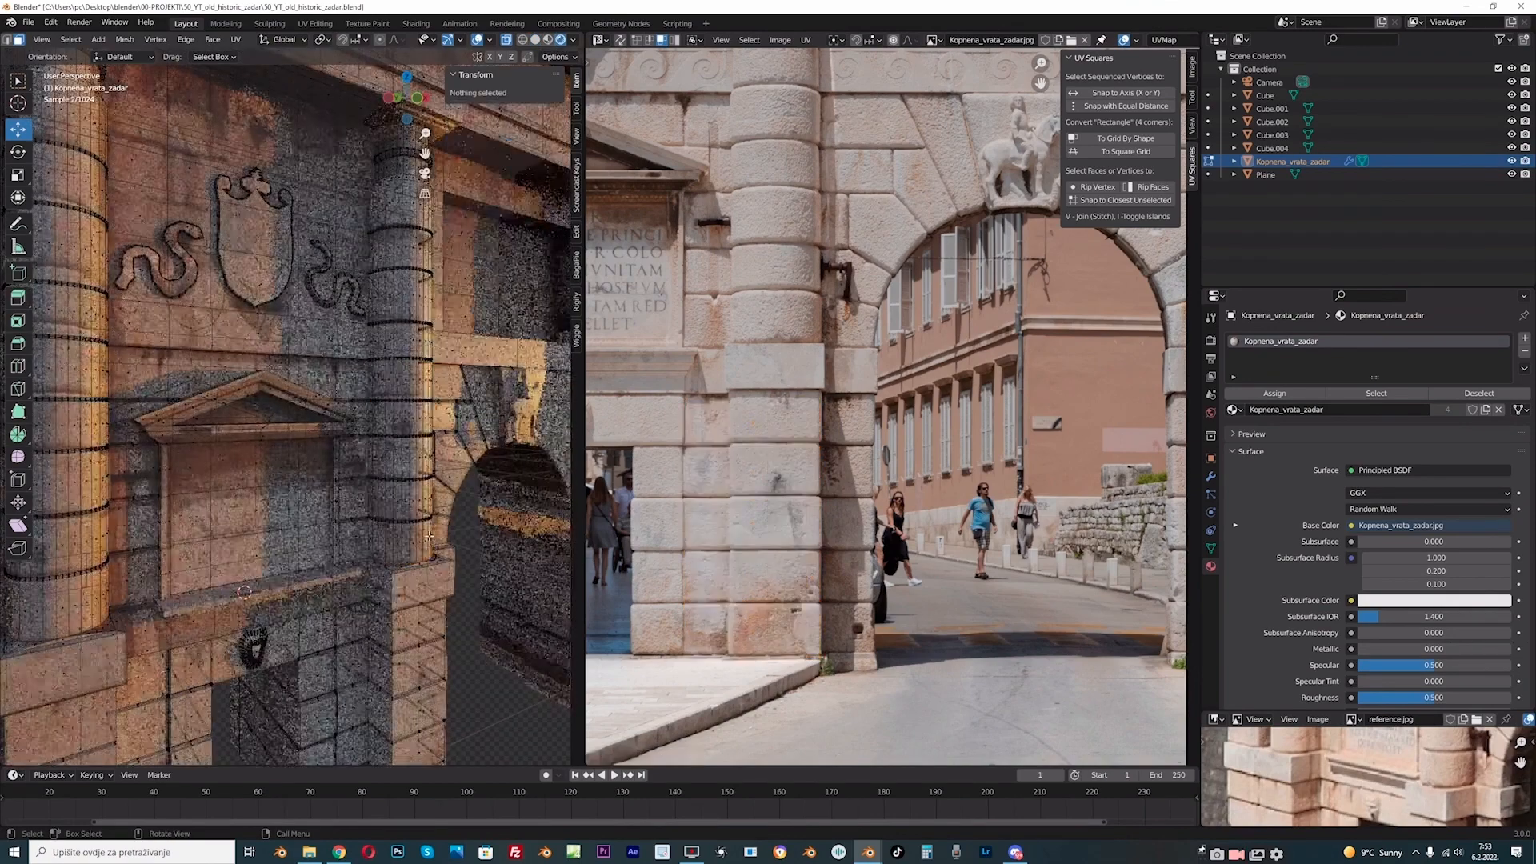
pyautogui.scroll(-1, 388, 565)
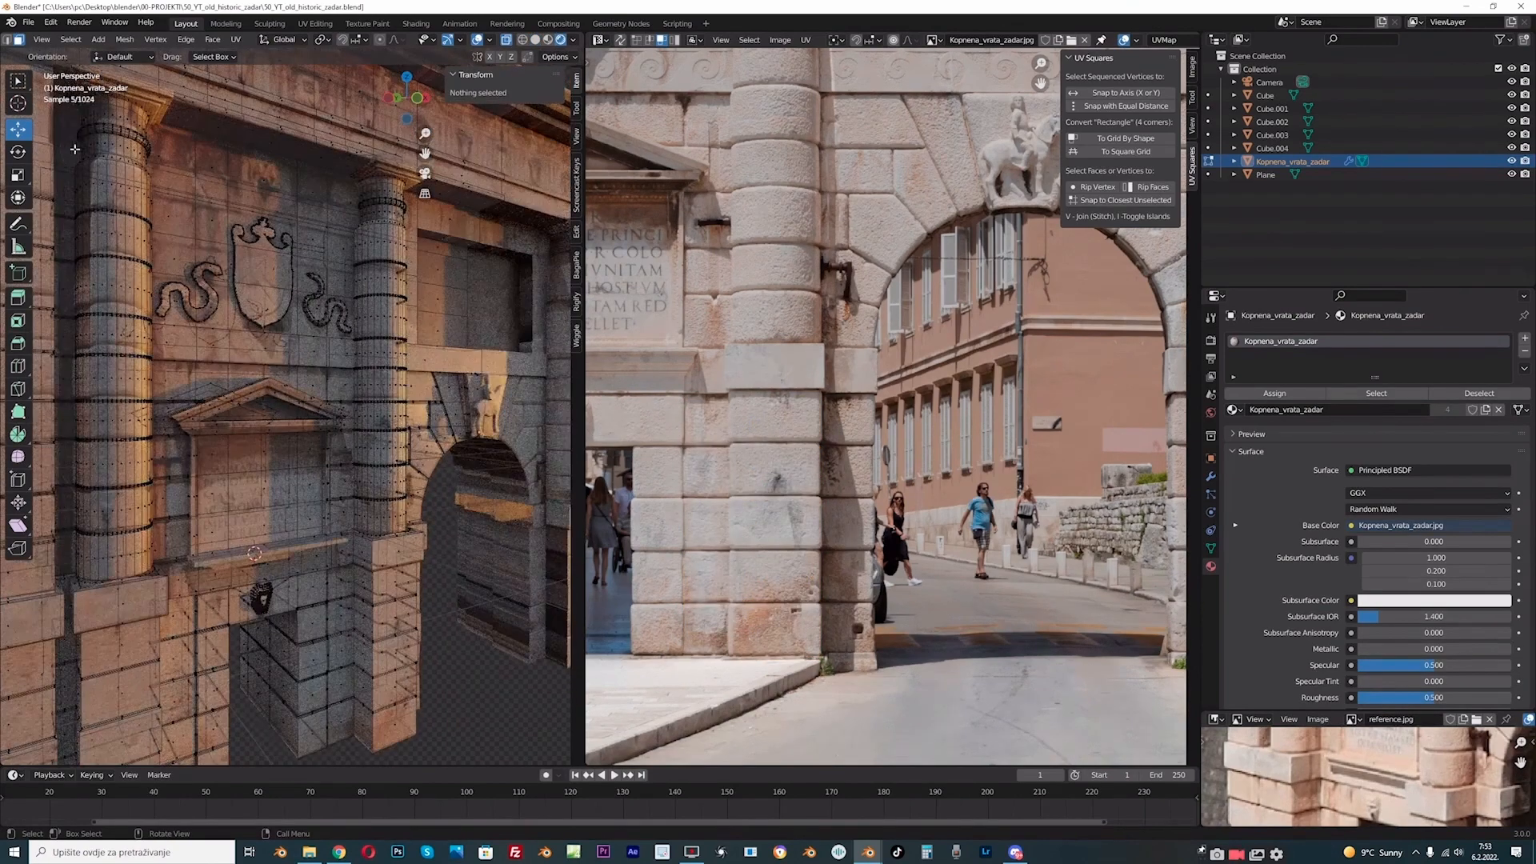
pyautogui.click(28, 40)
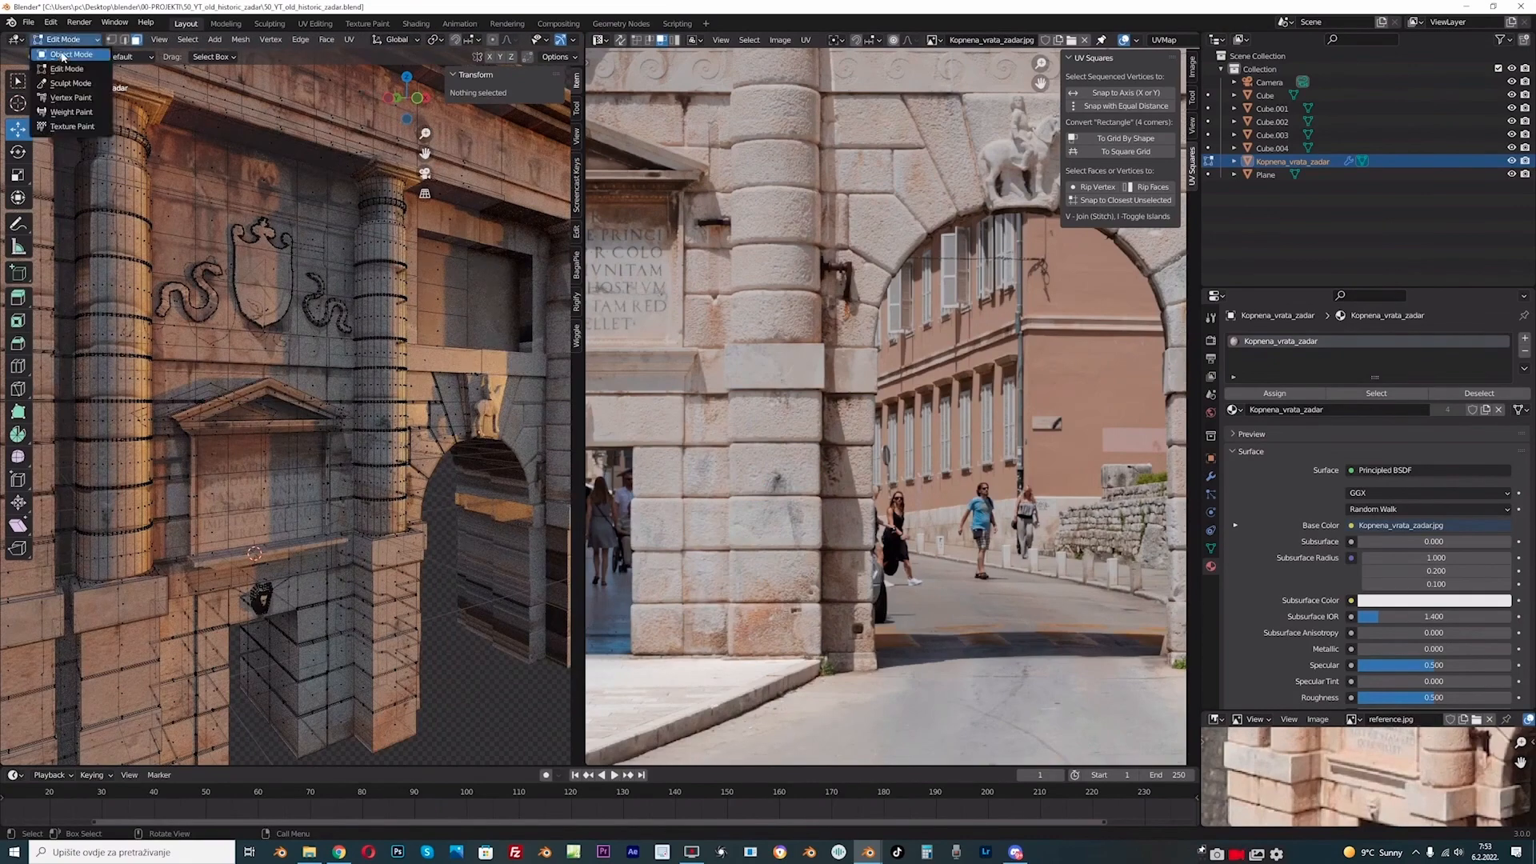
pyautogui.click(64, 60)
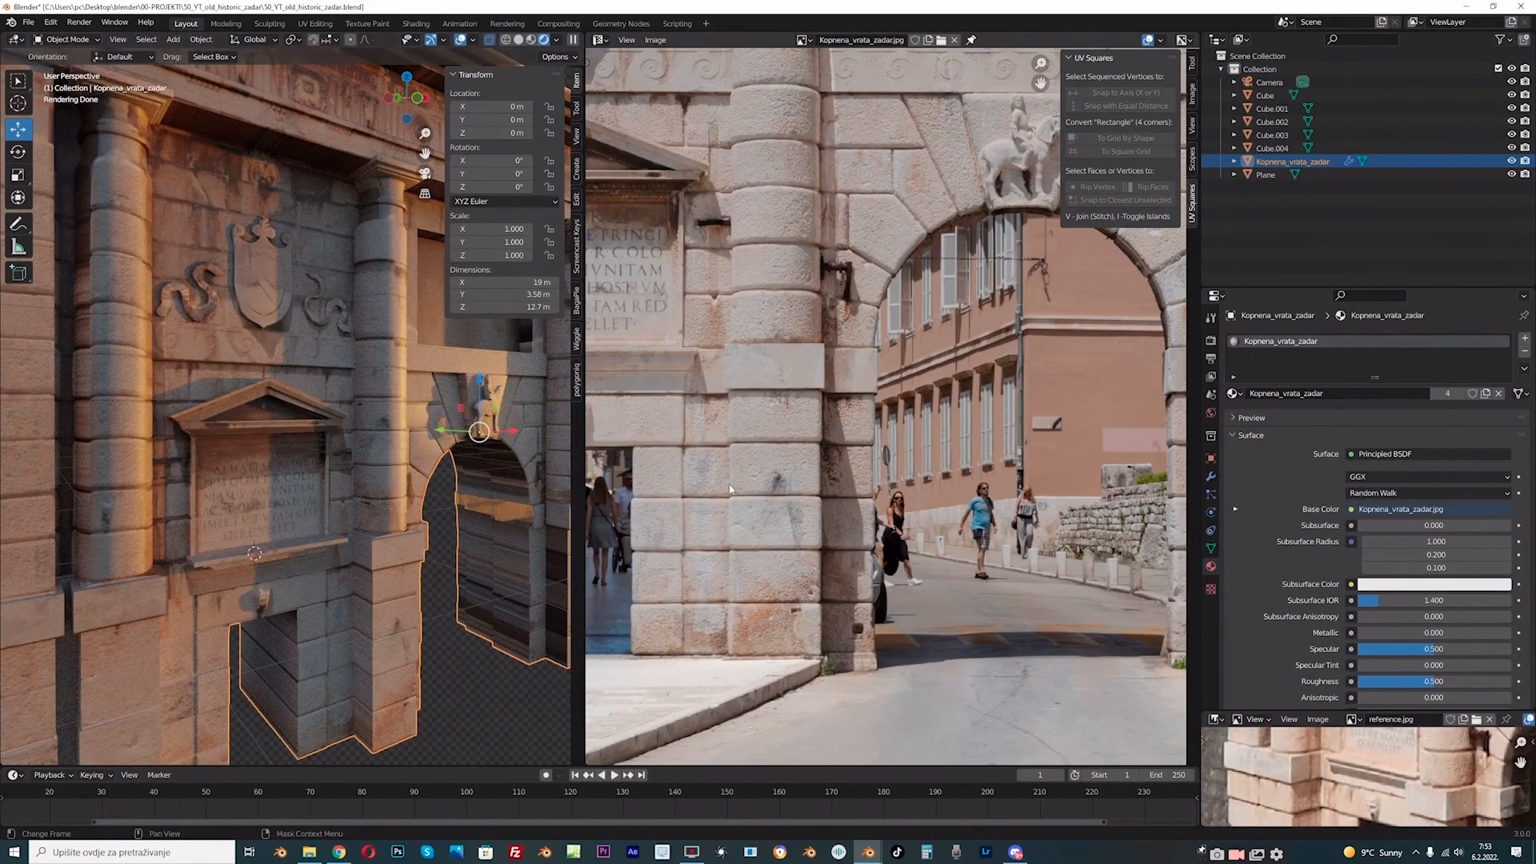
pyautogui.scroll(1, 395, 472)
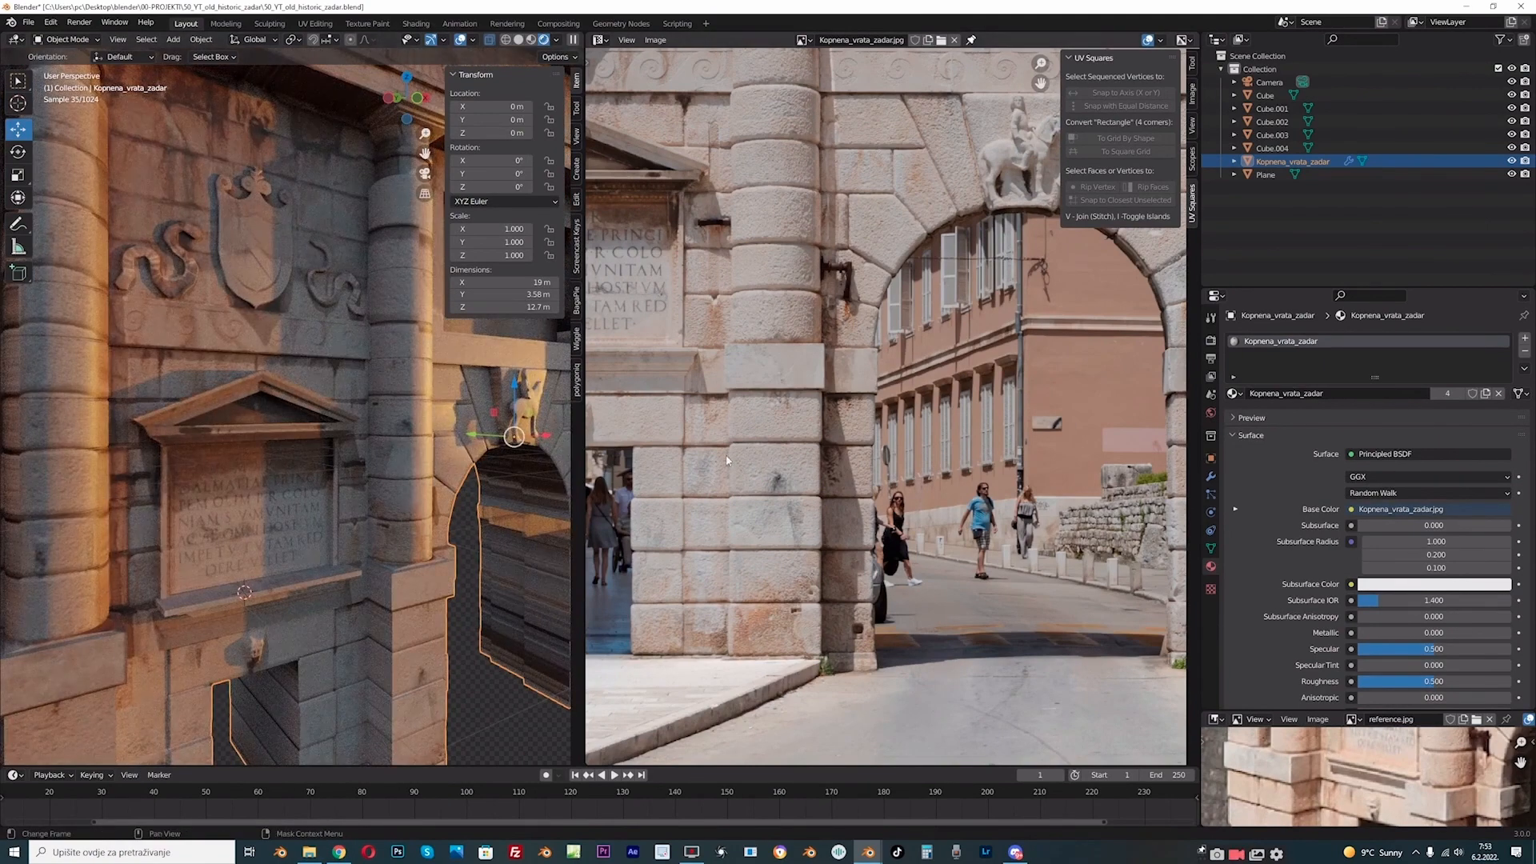
# - Return to Edit Mode in front view and select the lower shaft faces to compare their UVs with the pier's courses
pyautogui.press('Tab')
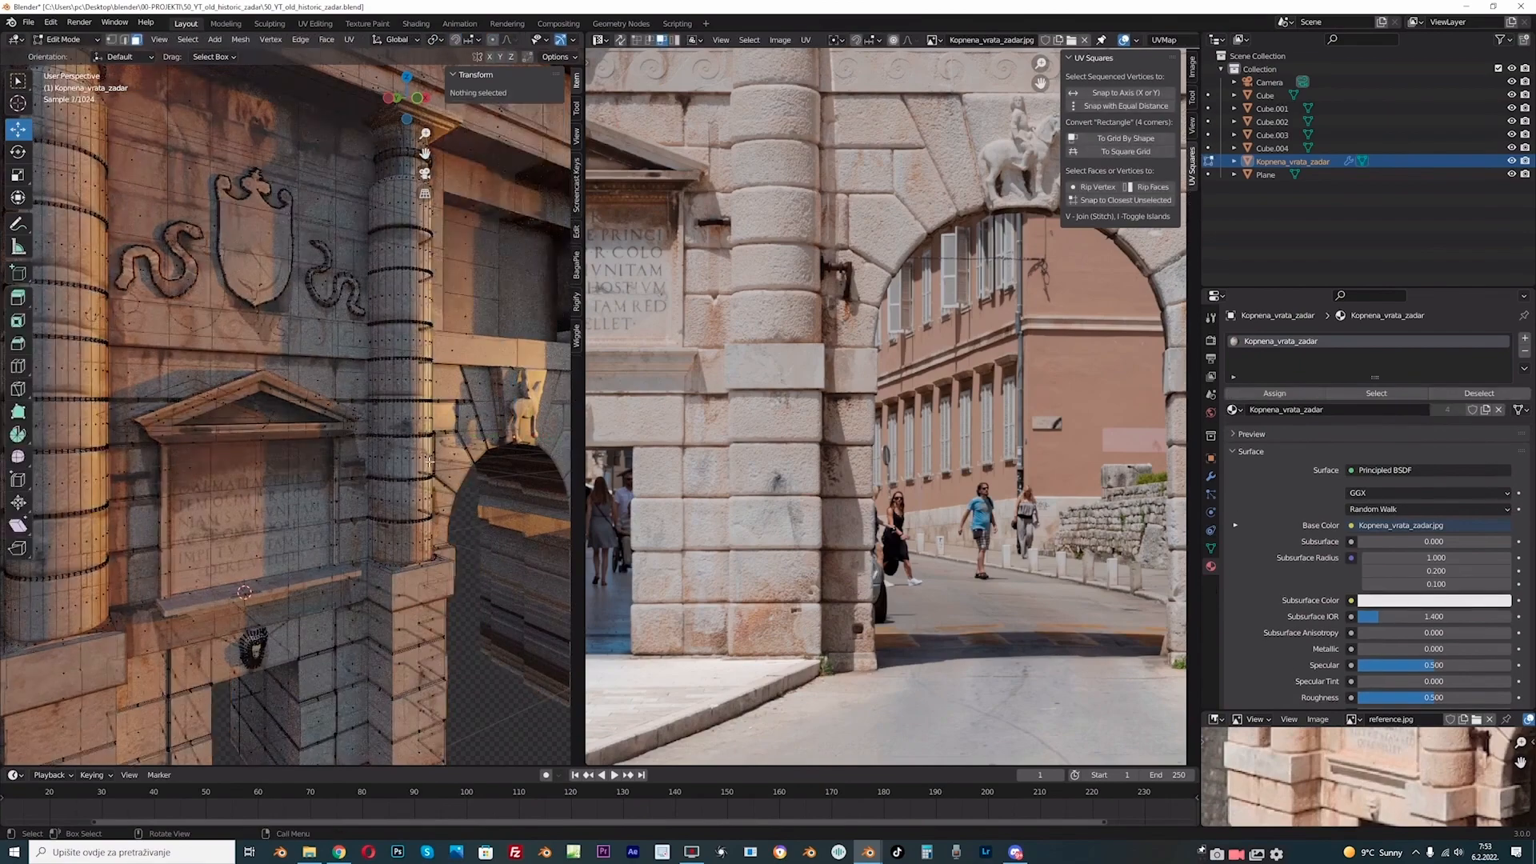
pyautogui.scroll(-1, 407, 470)
pyautogui.moveTo(407, 470); pyautogui.dragTo(382, 467, button='middle')
pyautogui.press('Tab')
pyautogui.press('Tab')
pyautogui.press('KP_1')
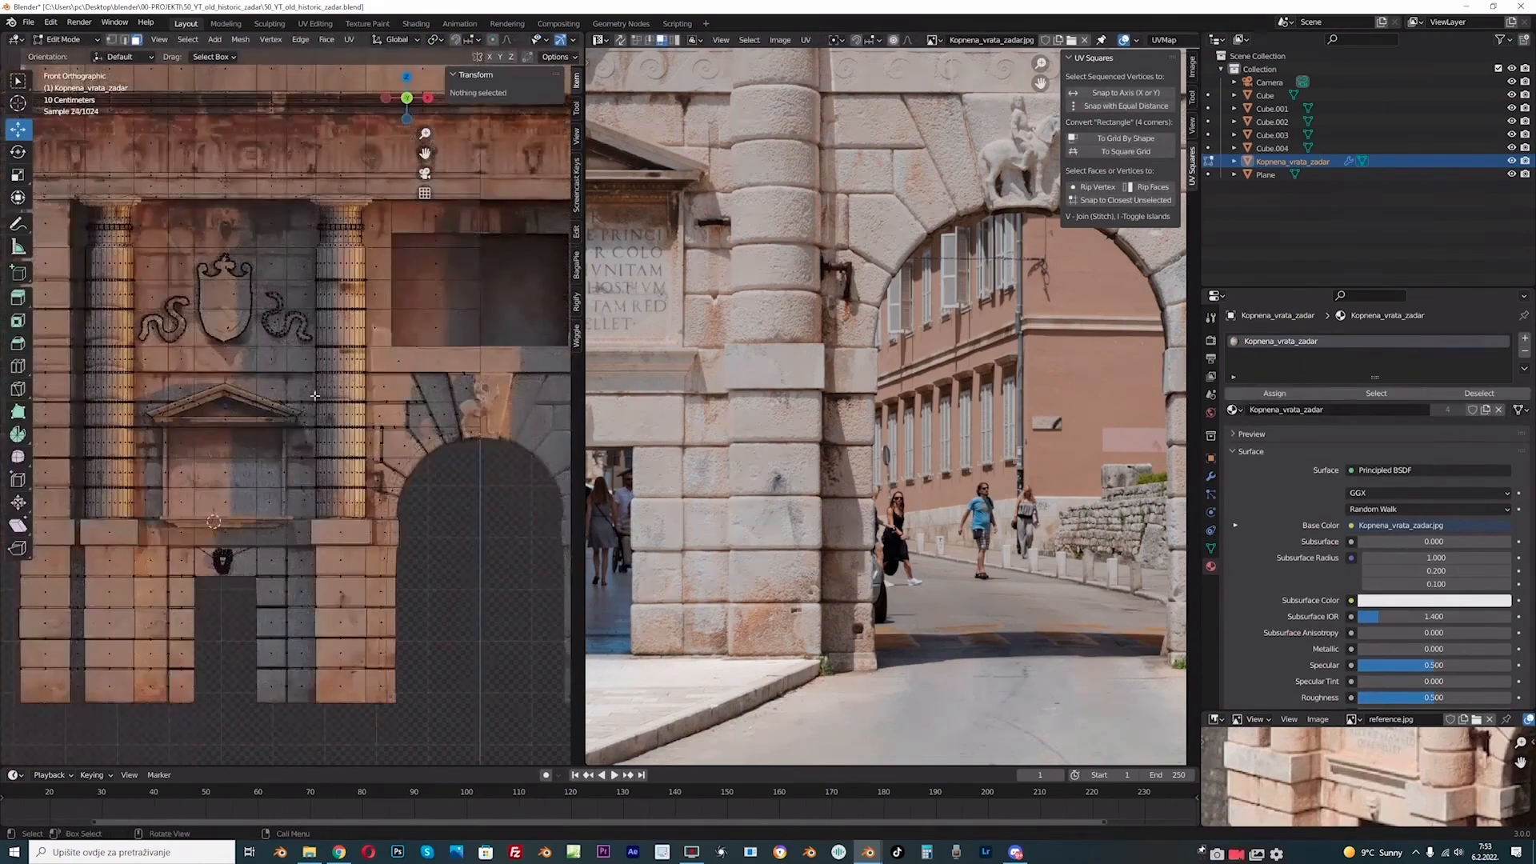
pyautogui.moveTo(312, 380); pyautogui.dragTo(368, 518)
pyautogui.scroll(4, 799, 408)
pyautogui.moveTo(799, 407); pyautogui.dragTo(805, 364, button='middle')
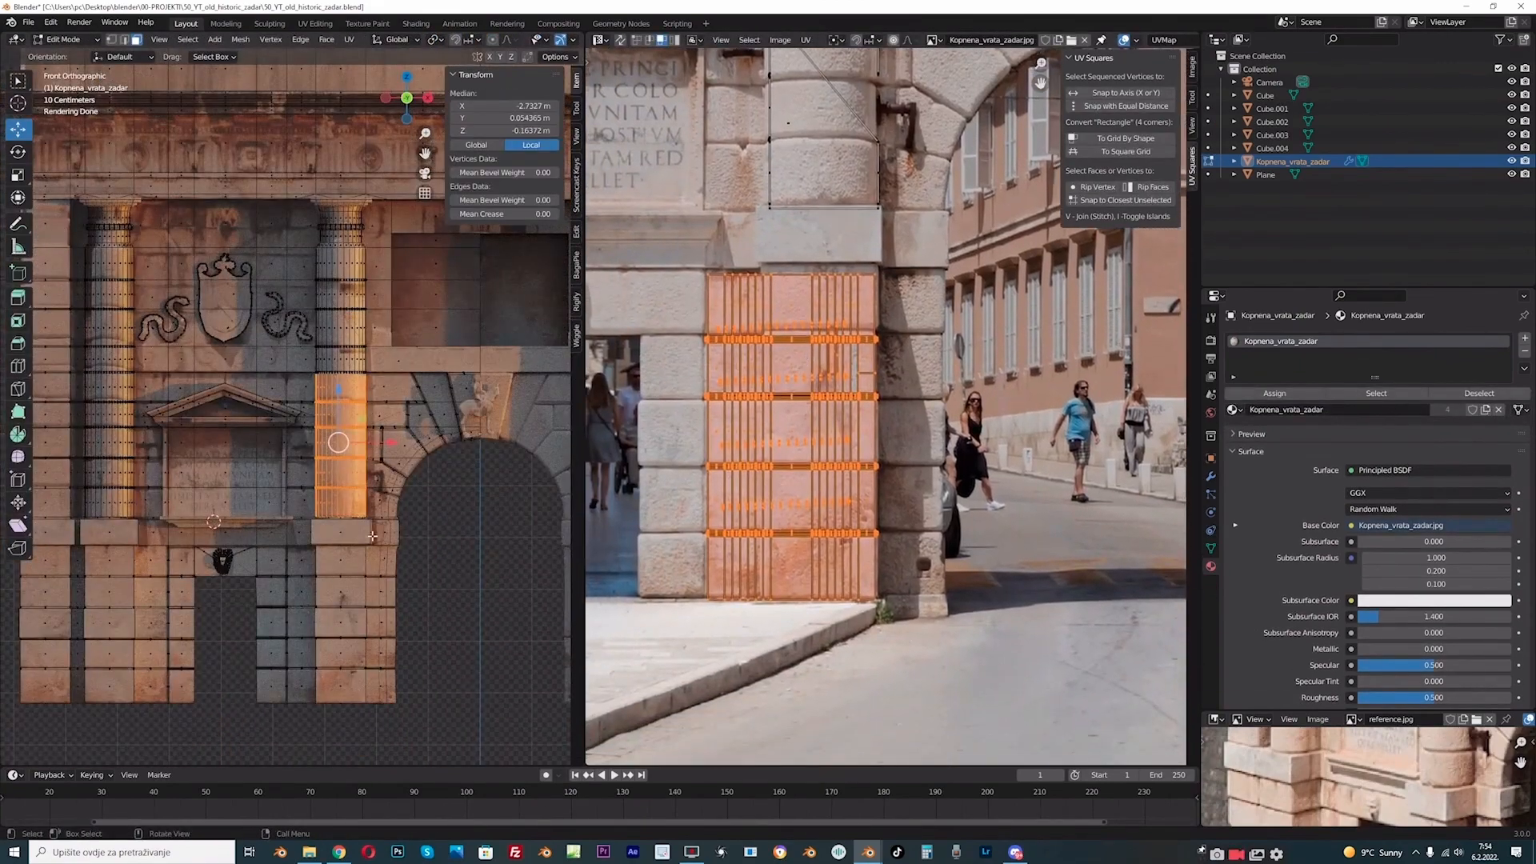
# - Select only the lowest drum of the column shaft and scale its UVs vertically to fill the pier's bottom stone course
pyautogui.scroll(2, 370, 528)
pyautogui.hotkey('alt', 'a')
pyautogui.moveTo(317, 534); pyautogui.dragTo(404, 562)
pyautogui.scroll(1, 794, 570)
pyautogui.moveTo(795, 570); pyautogui.dragTo(794, 553, button='middle')
pyautogui.press('s')
pyautogui.click(794, 554)
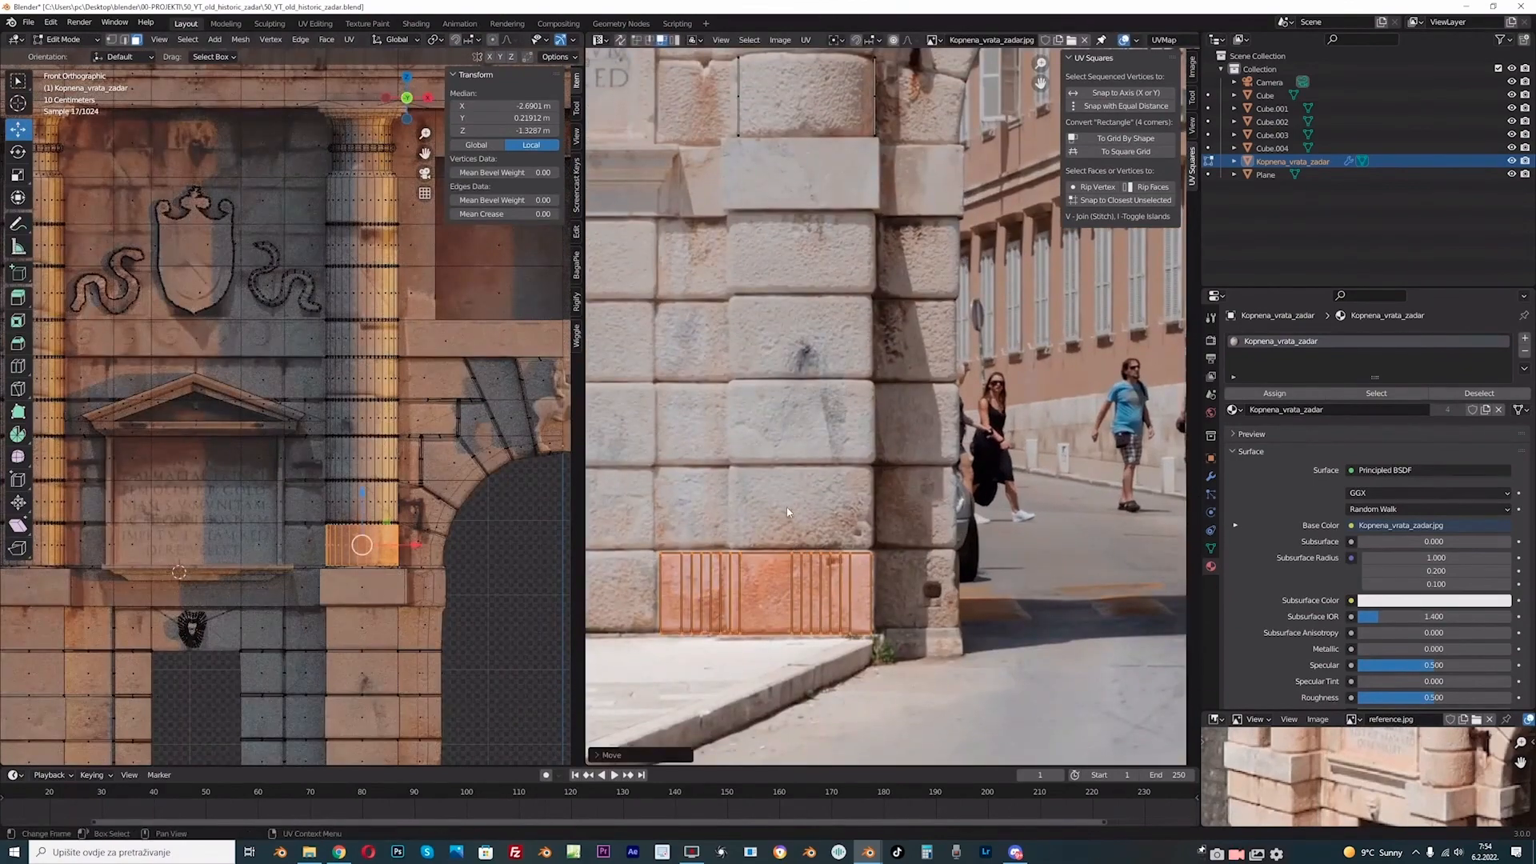
pyautogui.press('s')
pyautogui.press('y')
pyautogui.click(796, 550)
# - Select the next drums up the column shaft and scale their UVs vertically to fill the matching stone courses
pyautogui.scroll(1, 462, 554)
pyautogui.hotkey('alt', 'a')
pyautogui.moveTo(306, 504); pyautogui.dragTo(437, 541)
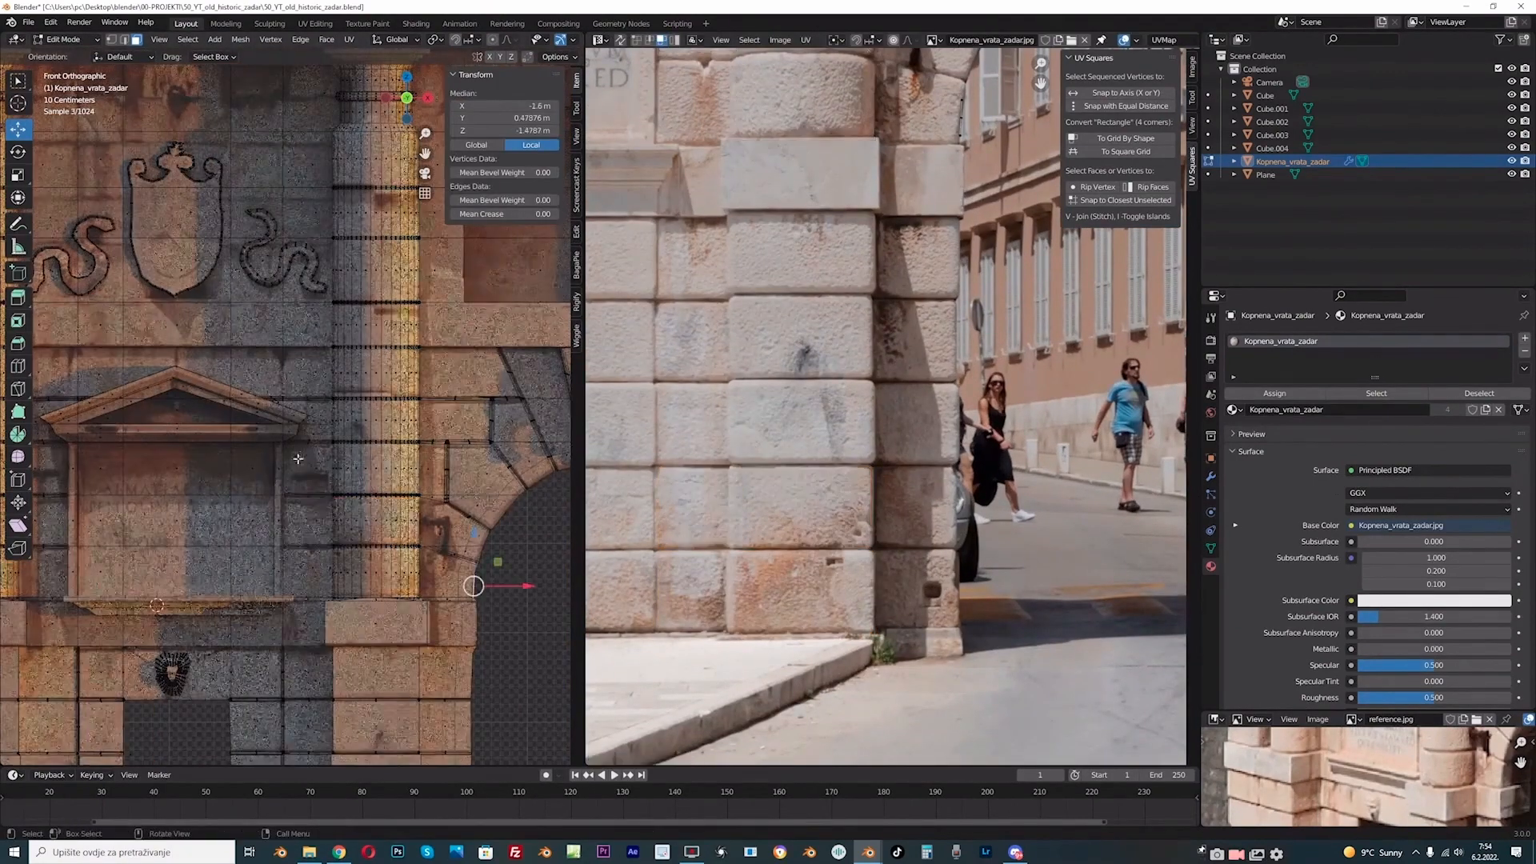
pyautogui.moveTo(321, 437); pyautogui.dragTo(434, 494)
pyautogui.press('s')
pyautogui.press('y')
pyautogui.click(742, 364)
pyautogui.hotkey('alt', 'a')
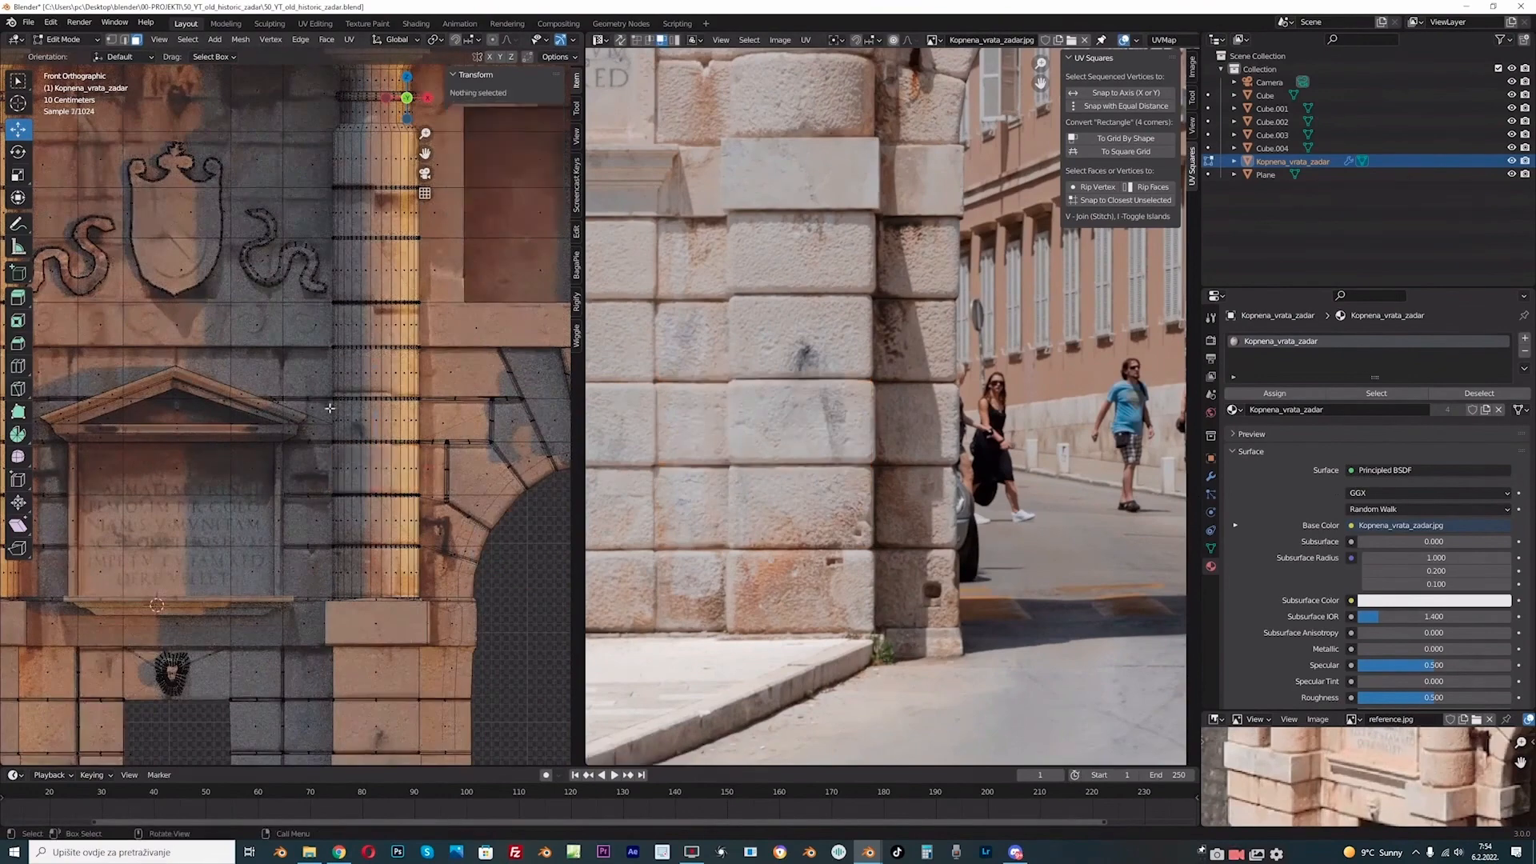
# - Select the fourth drum from the column's base, scale its UVs vertically and move them onto the pier's fourth stone course
pyautogui.moveTo(324, 403); pyautogui.dragTo(426, 434)
pyautogui.click(485, 564)
pyautogui.moveTo(324, 404); pyautogui.dragTo(424, 432)
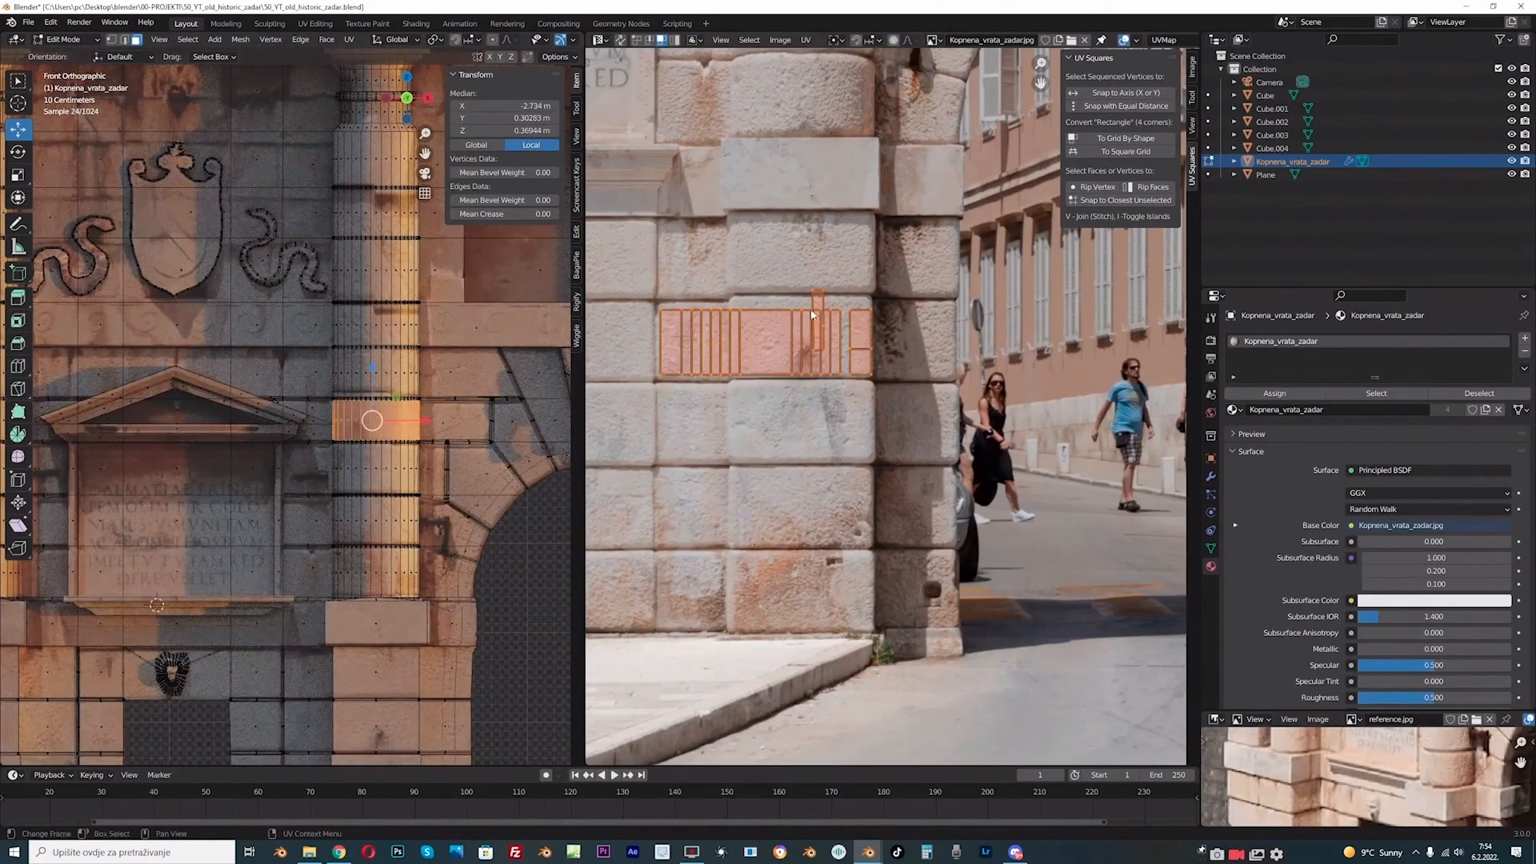
pyautogui.press('s')
pyautogui.press('y')
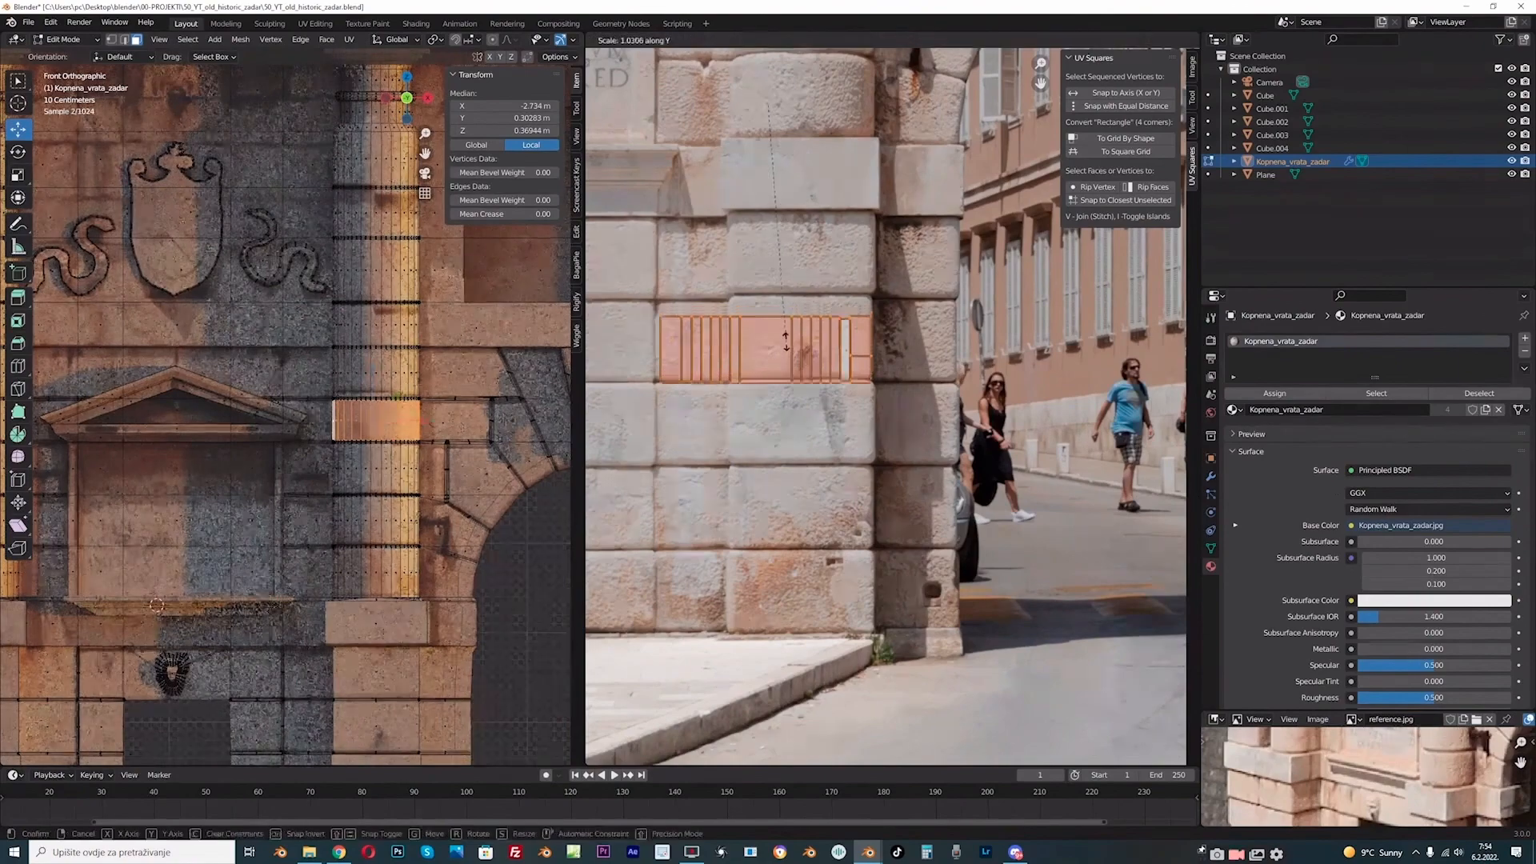
pyautogui.click(786, 292)
pyautogui.press('g')
pyautogui.click(787, 293)
pyautogui.hotkey('alt', 'a')
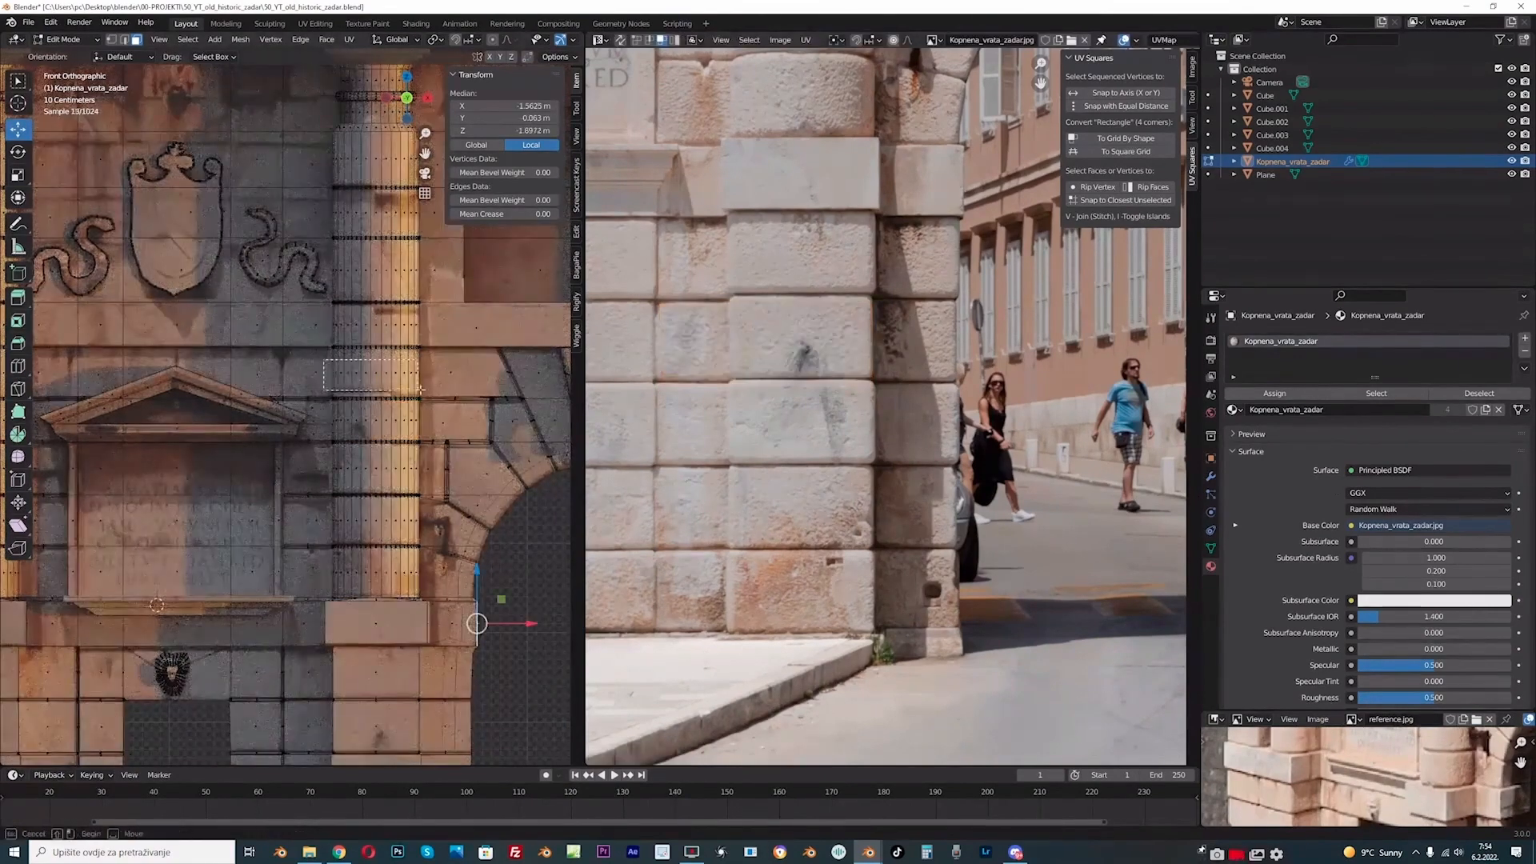
# - Select the fifth drum from the column's base, scale its UVs vertically and move them onto the pier's fifth stone course
pyautogui.moveTo(324, 351); pyautogui.dragTo(424, 396)
pyautogui.scroll(2, 755, 296)
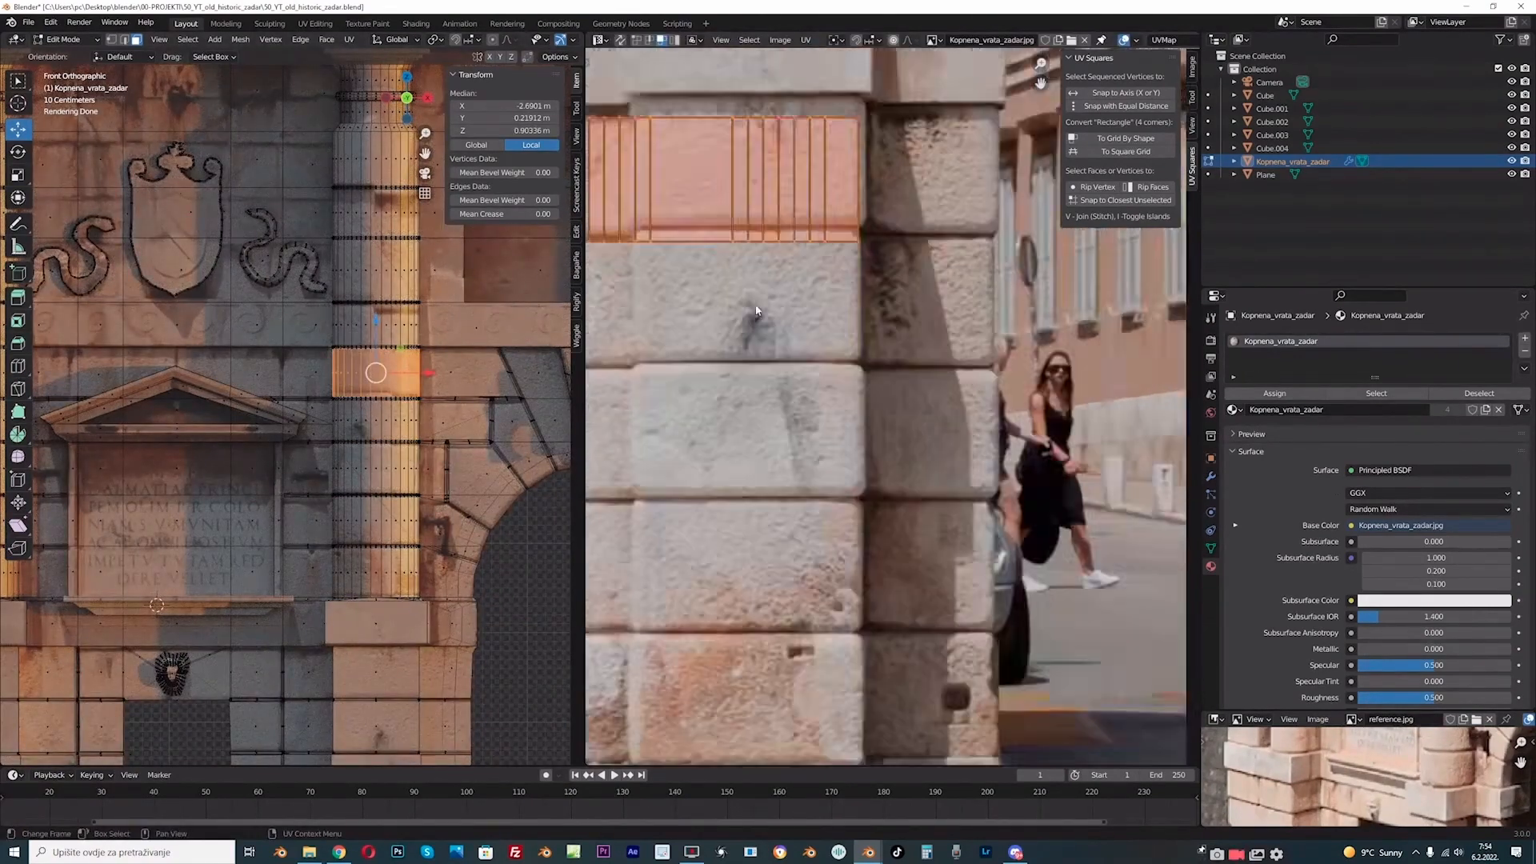
pyautogui.scroll(-1, 756, 272)
pyautogui.moveTo(727, 155); pyautogui.dragTo(799, 264, button='middle')
pyautogui.press('s')
pyautogui.press('y')
pyautogui.click(809, 254)
pyautogui.press('g')
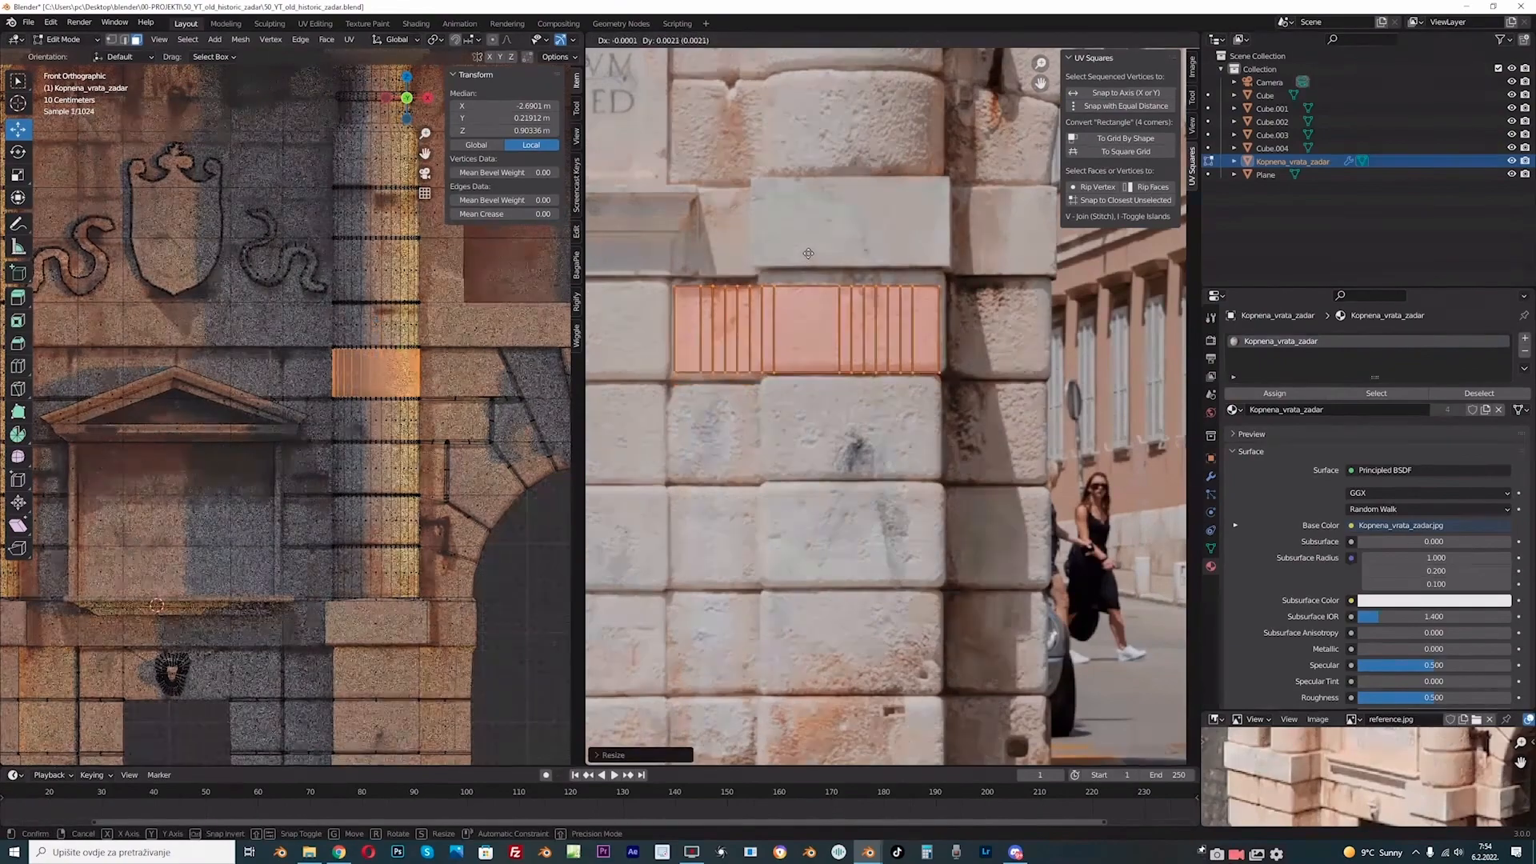
pyautogui.click(808, 253)
# - Select the upper four drums of the column shaft and unwrap them
pyautogui.scroll(-1, 480, 240)
pyautogui.keyDown('shift'); pyautogui.moveTo(336, 116); pyautogui.dragTo(425, 152, button='middle'); pyautogui.keyUp('shift')
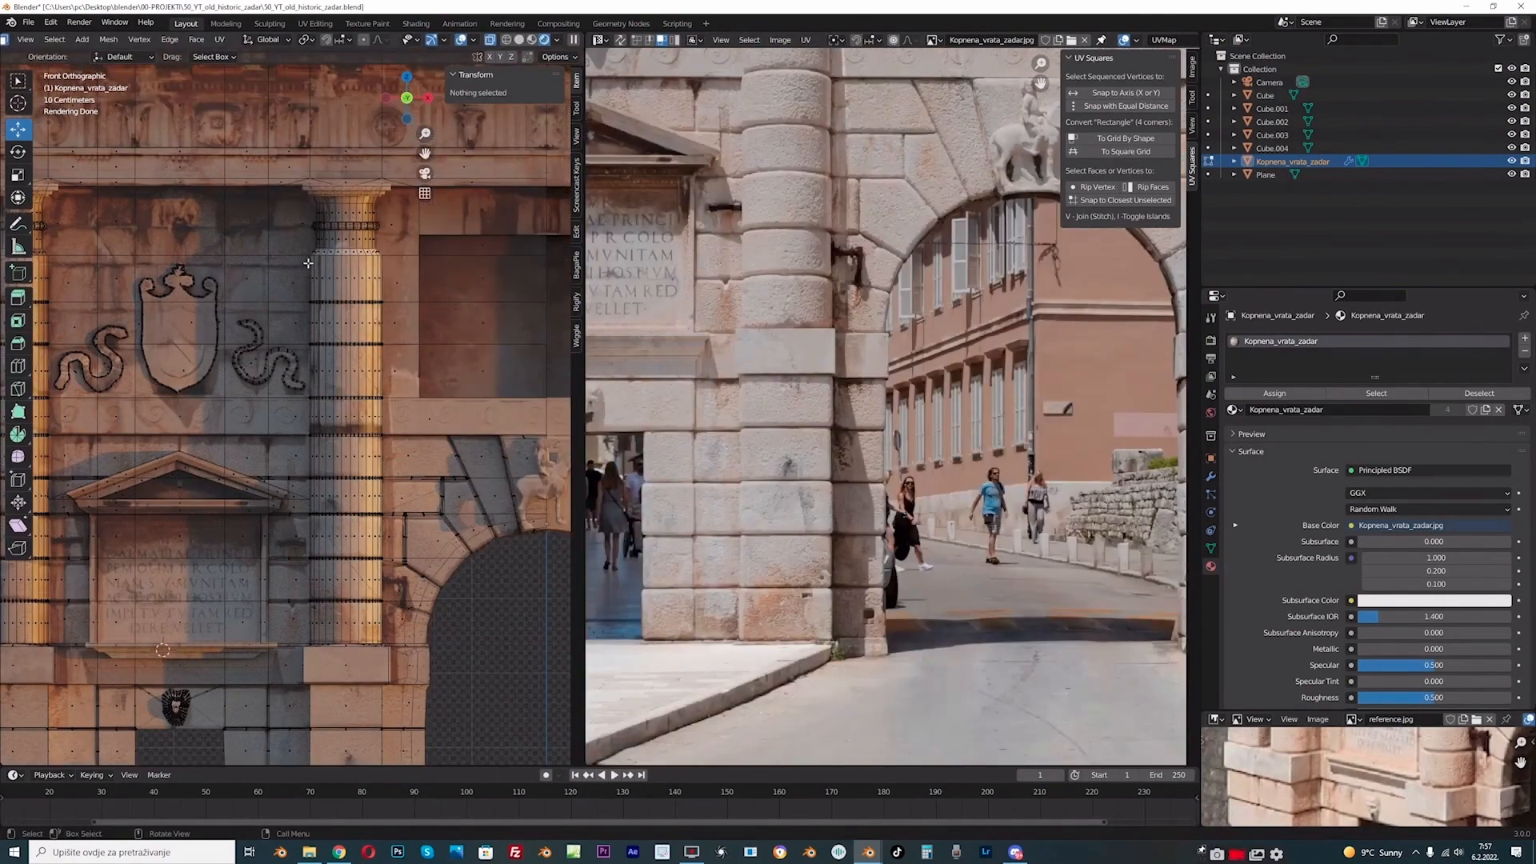
pyautogui.moveTo(308, 260); pyautogui.dragTo(387, 425)
pyautogui.press('u')
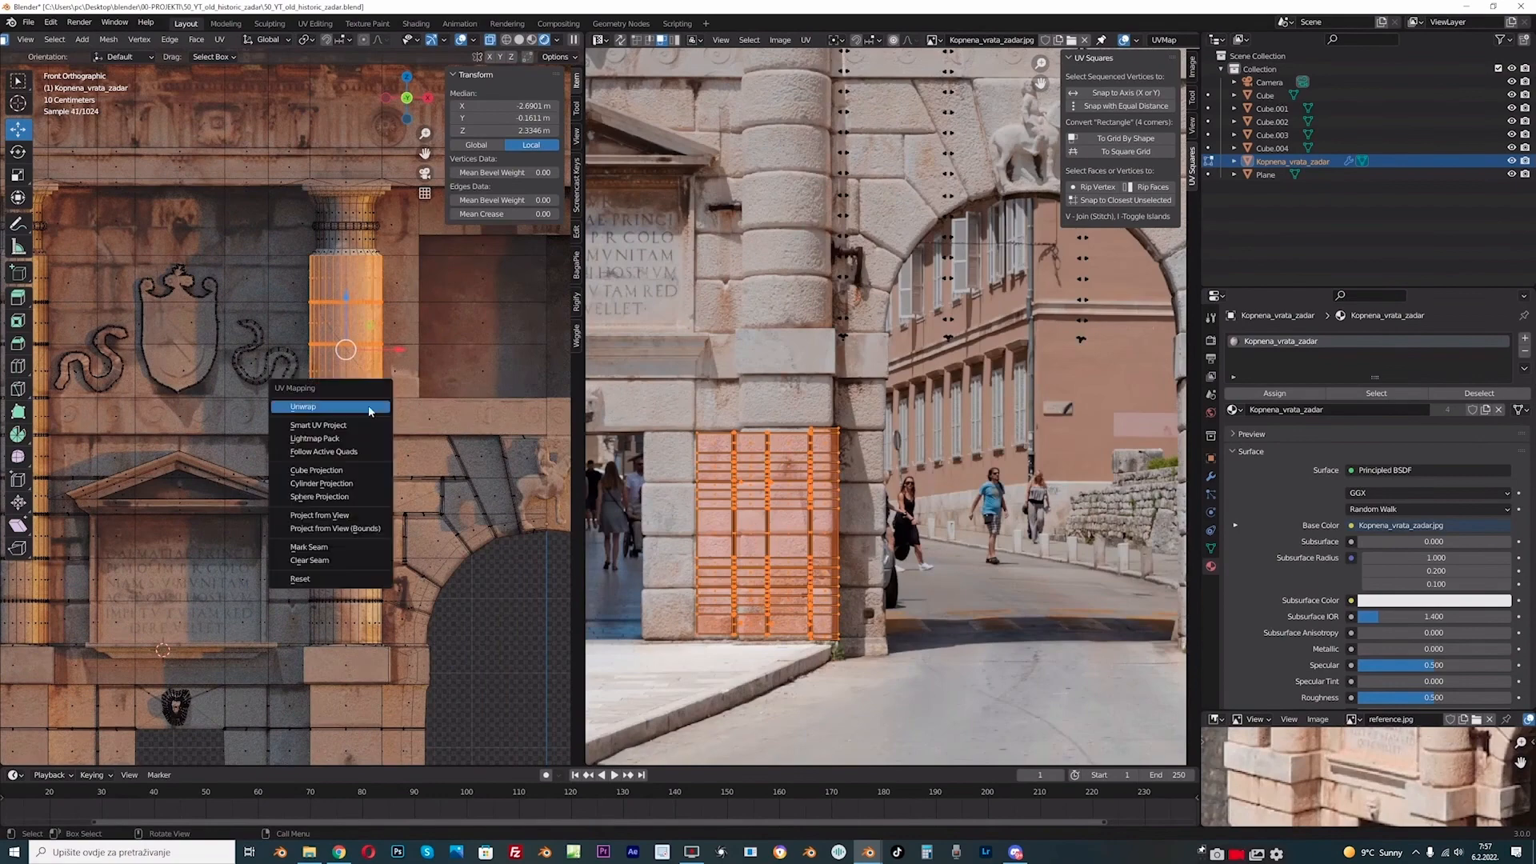
pyautogui.click(368, 405)
pyautogui.scroll(-5, 703, 478)
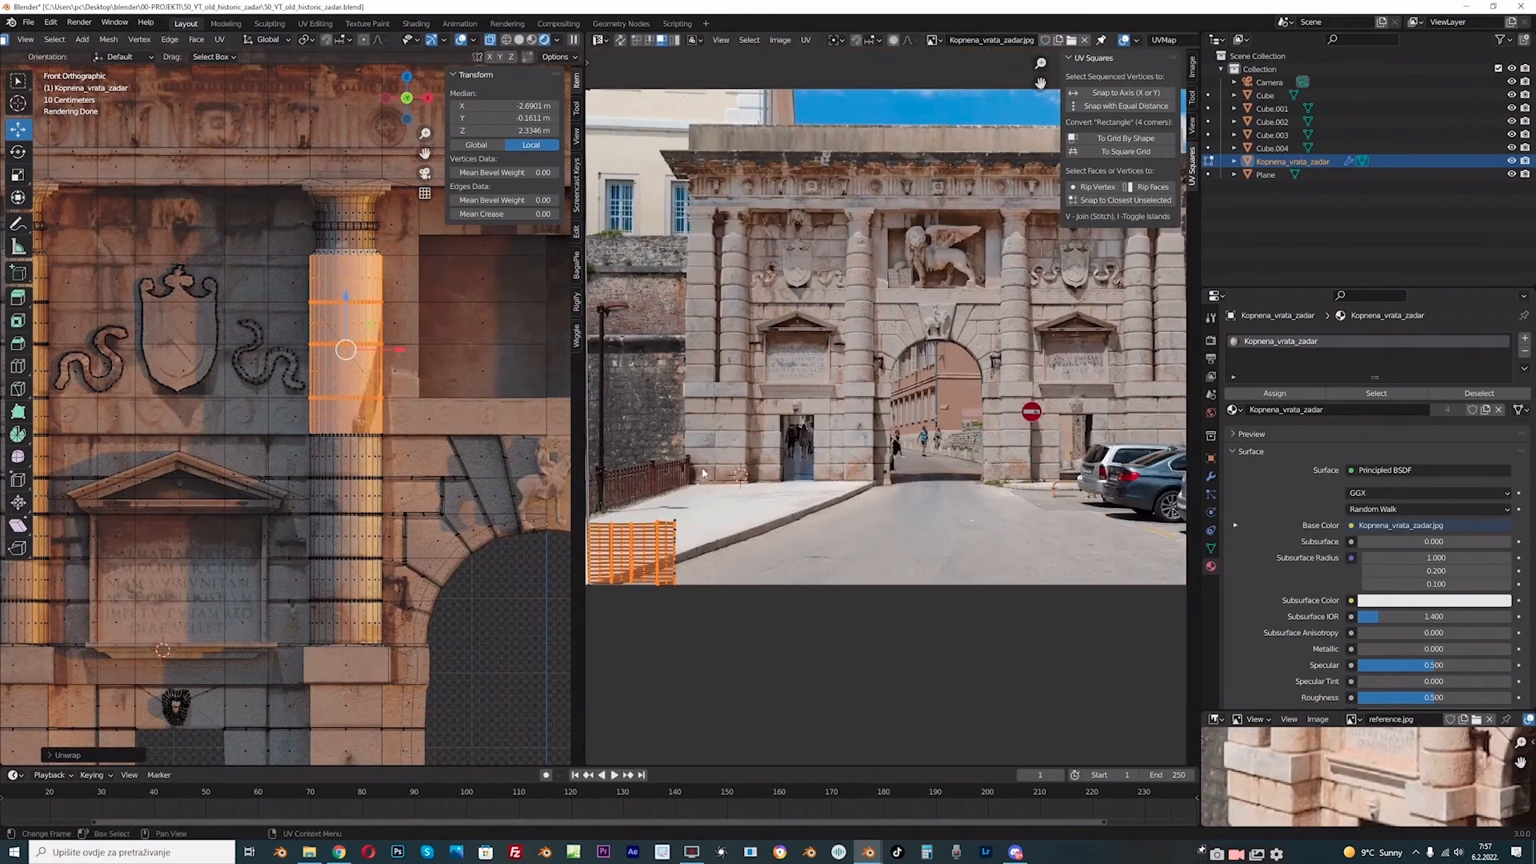
pyautogui.scroll(-1, 702, 478)
# - Deselect the stray geometry next to the upper four drums and unwrap the drums again from the front view
pyautogui.moveTo(398, 409); pyautogui.dragTo(460, 404, button='middle')
pyautogui.keyDown('shift'); pyautogui.click(389, 337); pyautogui.keyUp('shift')
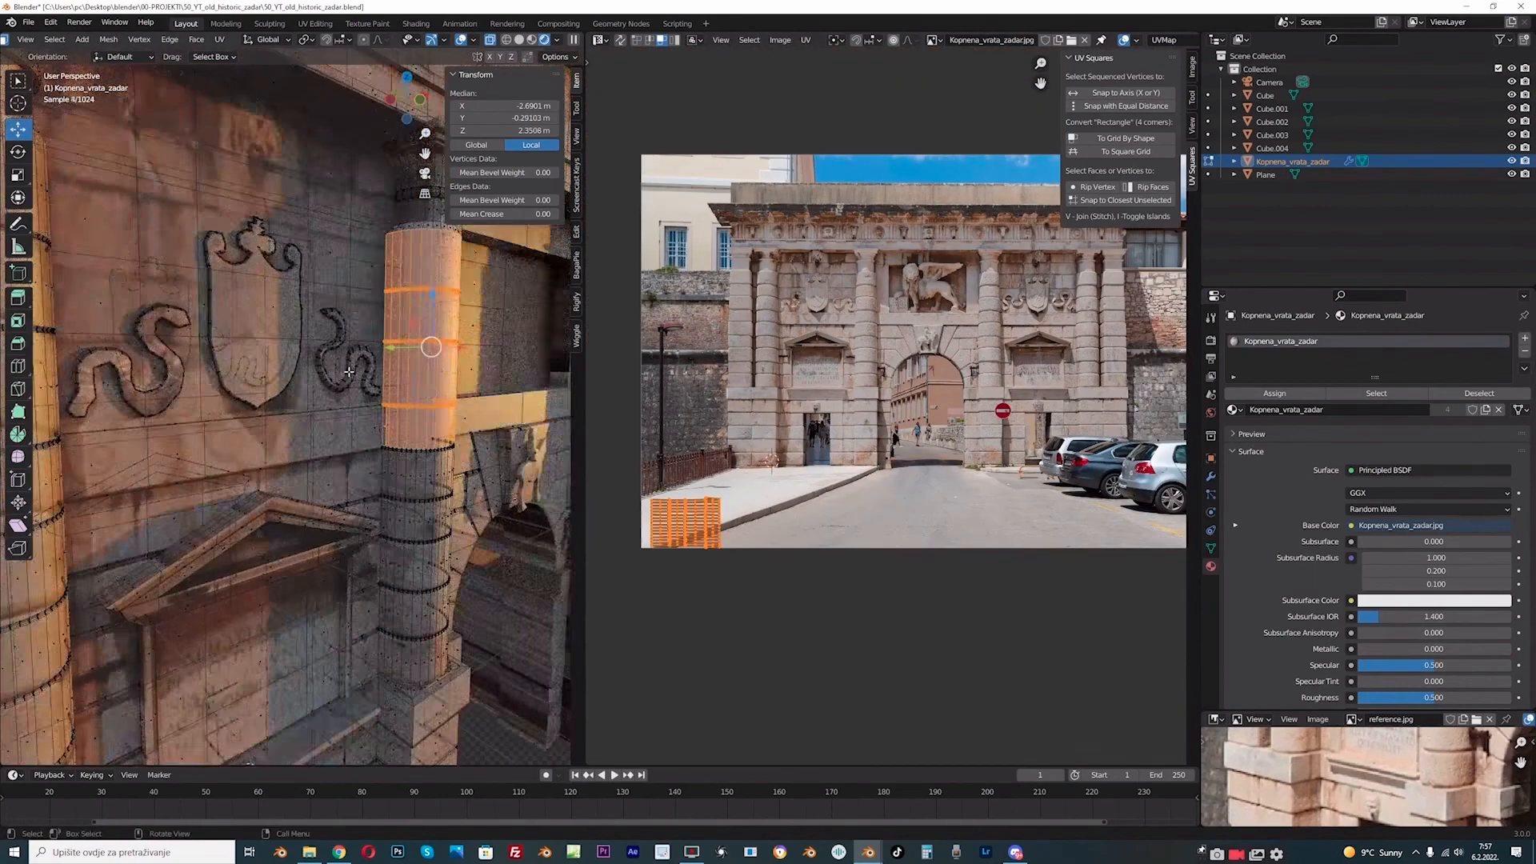
pyautogui.press('KP_1')
pyautogui.scroll(1, 398, 330)
pyautogui.press('u')
pyautogui.click(392, 324)
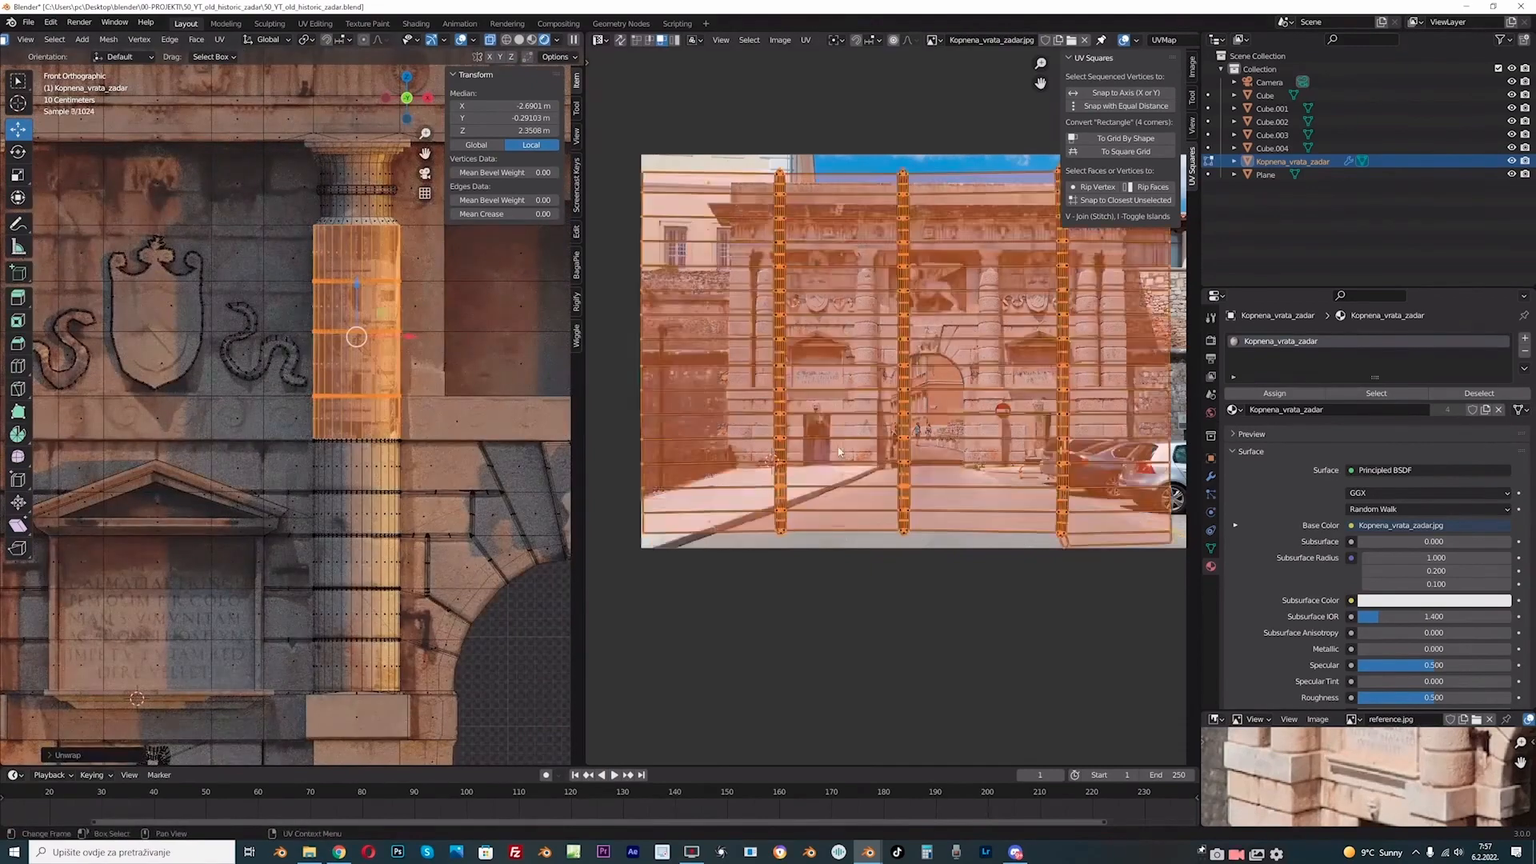
# - Rotate the upper drums' UVs by 90 degrees so the drums stack vertically over the photo
pyautogui.scroll(-1, 753, 474)
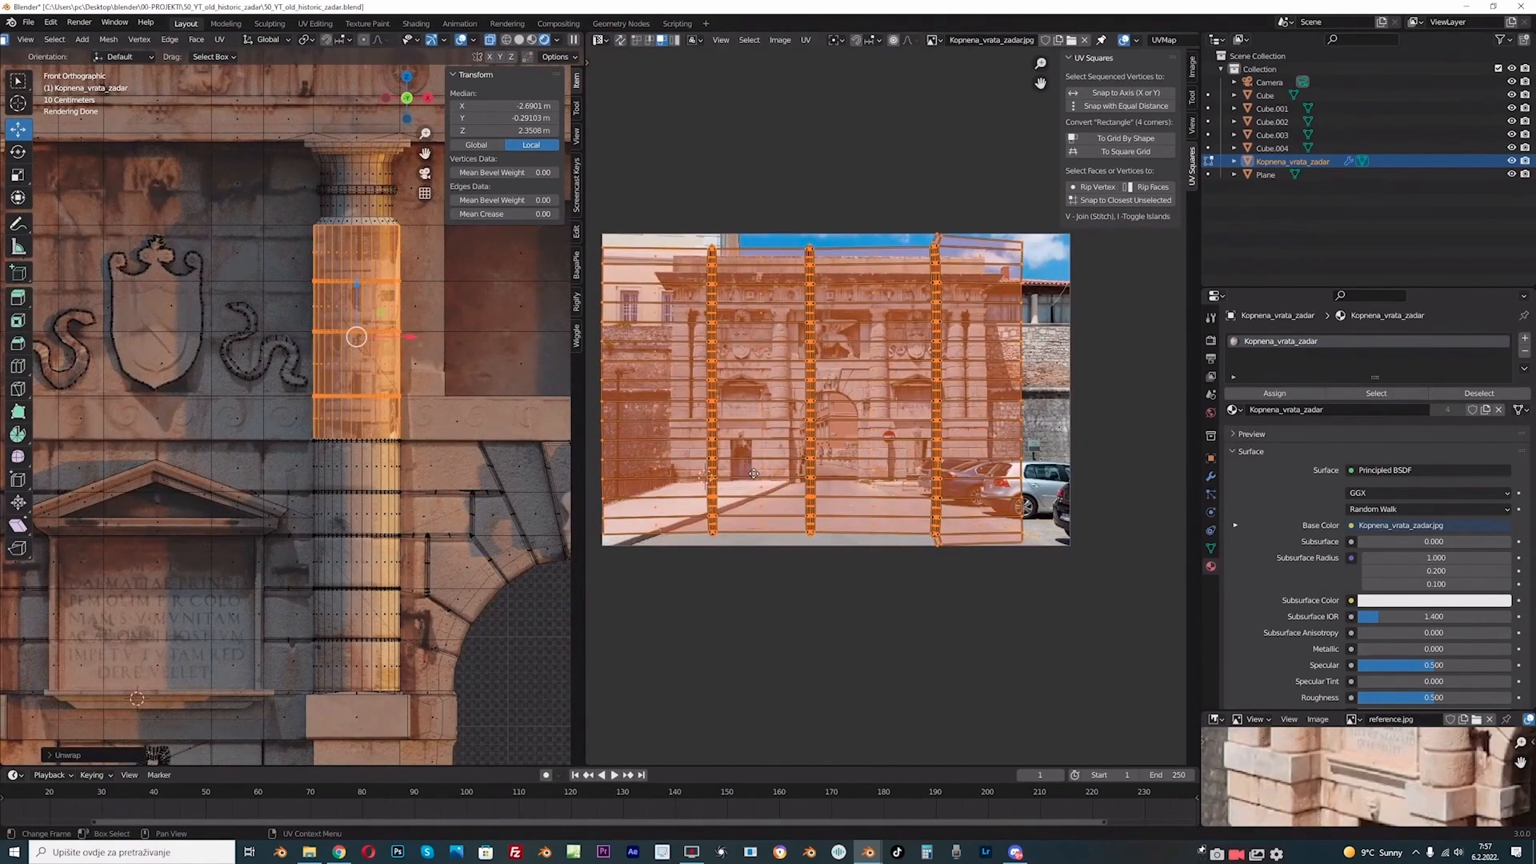
pyautogui.scroll(1, 755, 478)
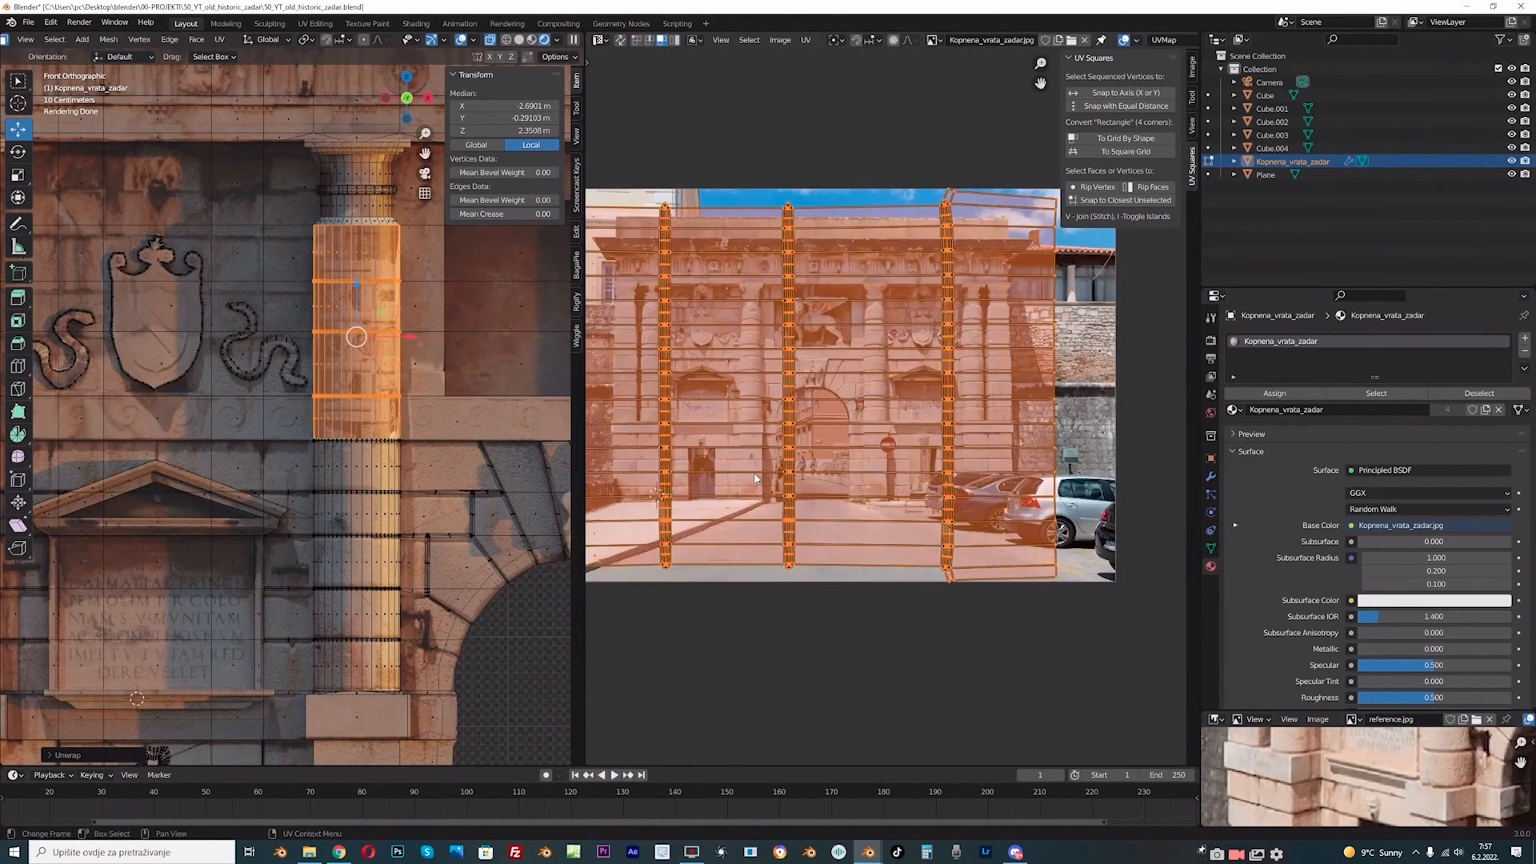
pyautogui.scroll(-1, 754, 478)
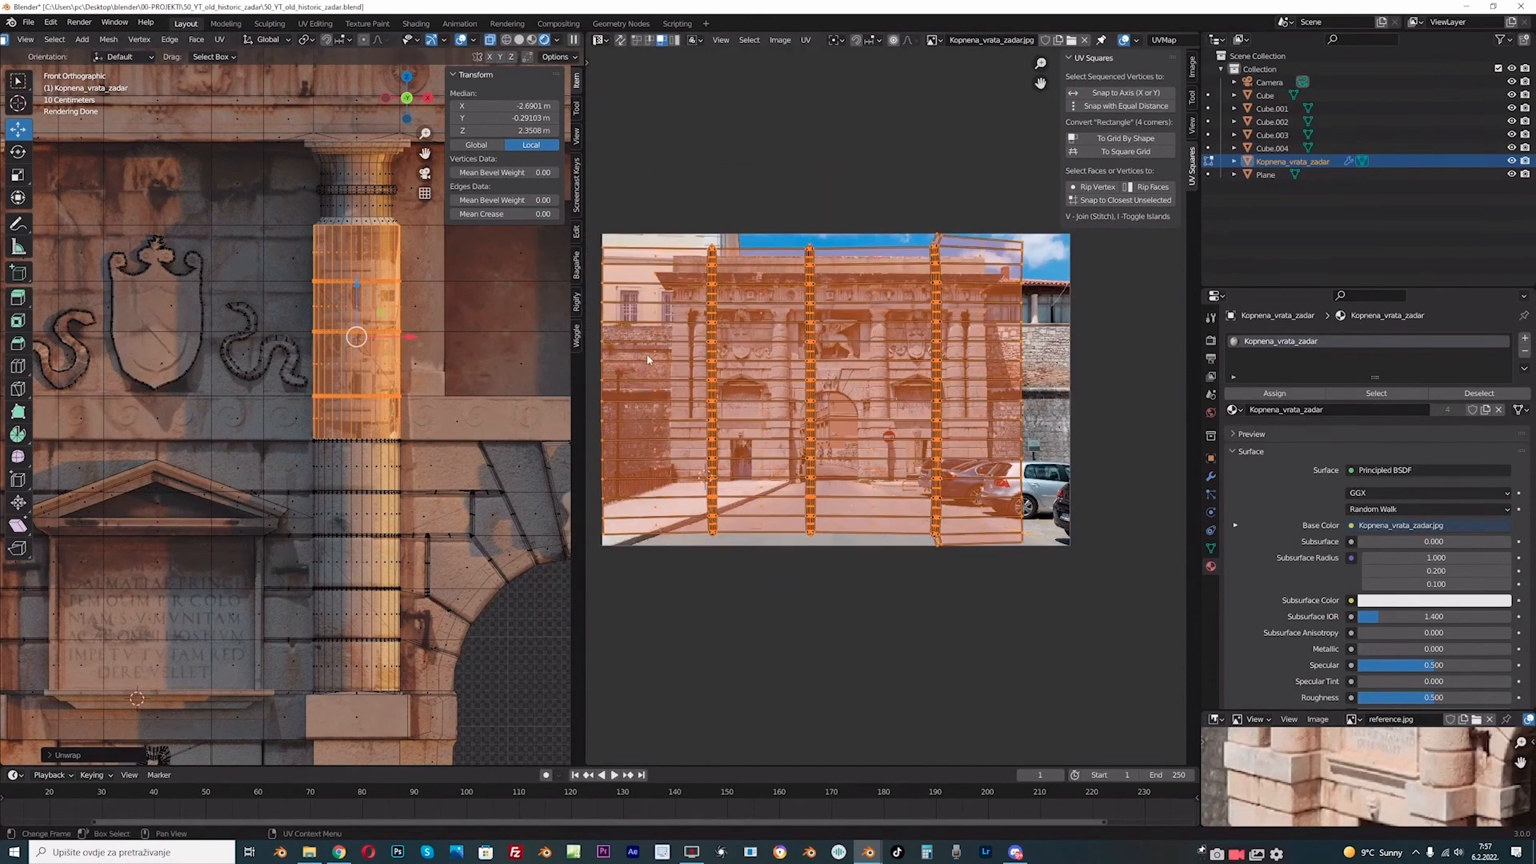
pyautogui.scroll(1, 772, 260)
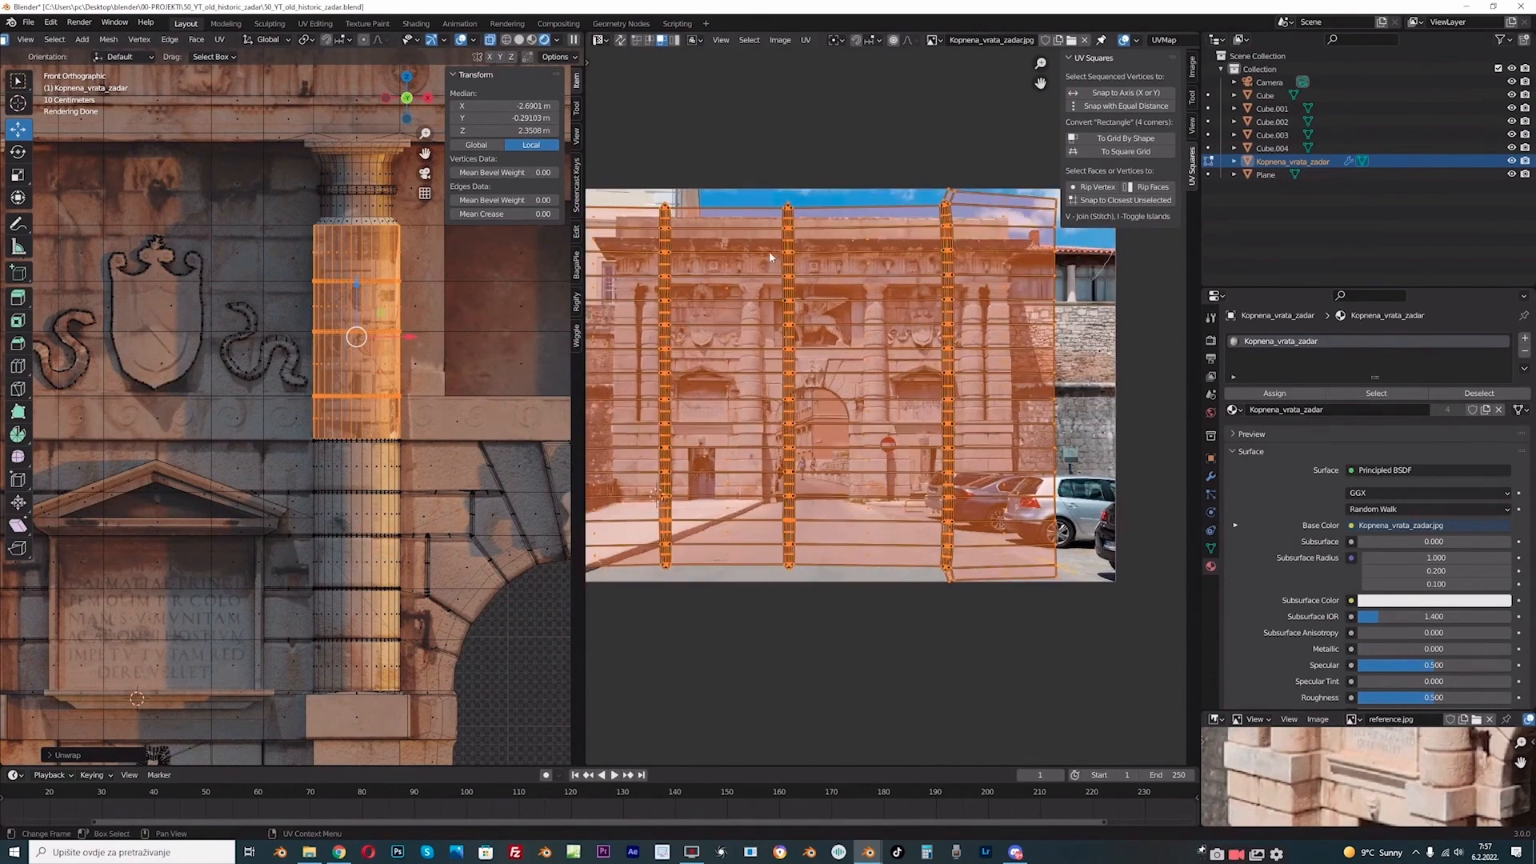
pyautogui.scroll(-1, 788, 272)
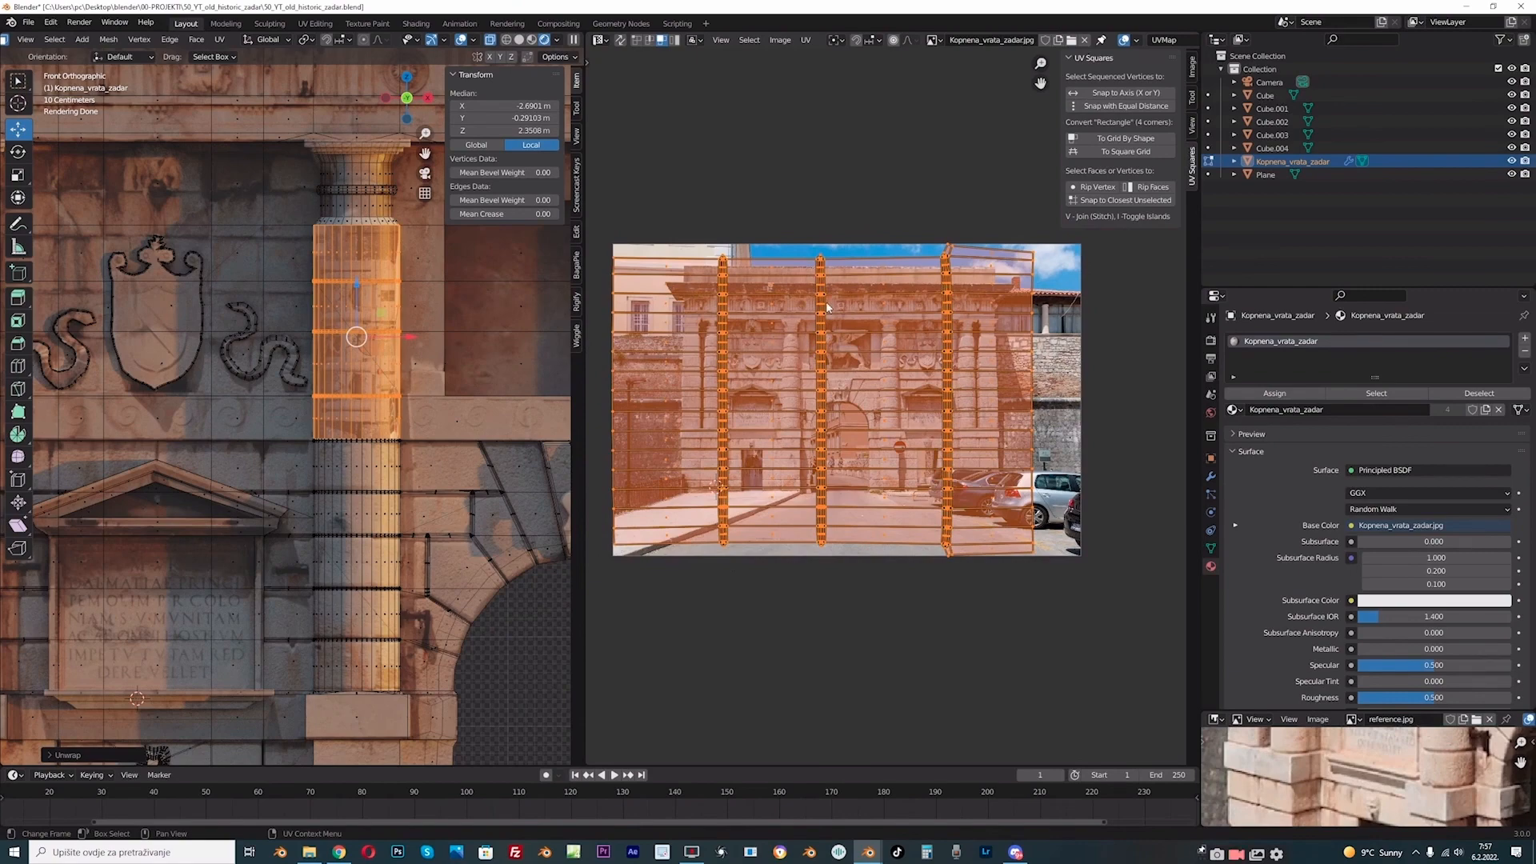
pyautogui.write('r')
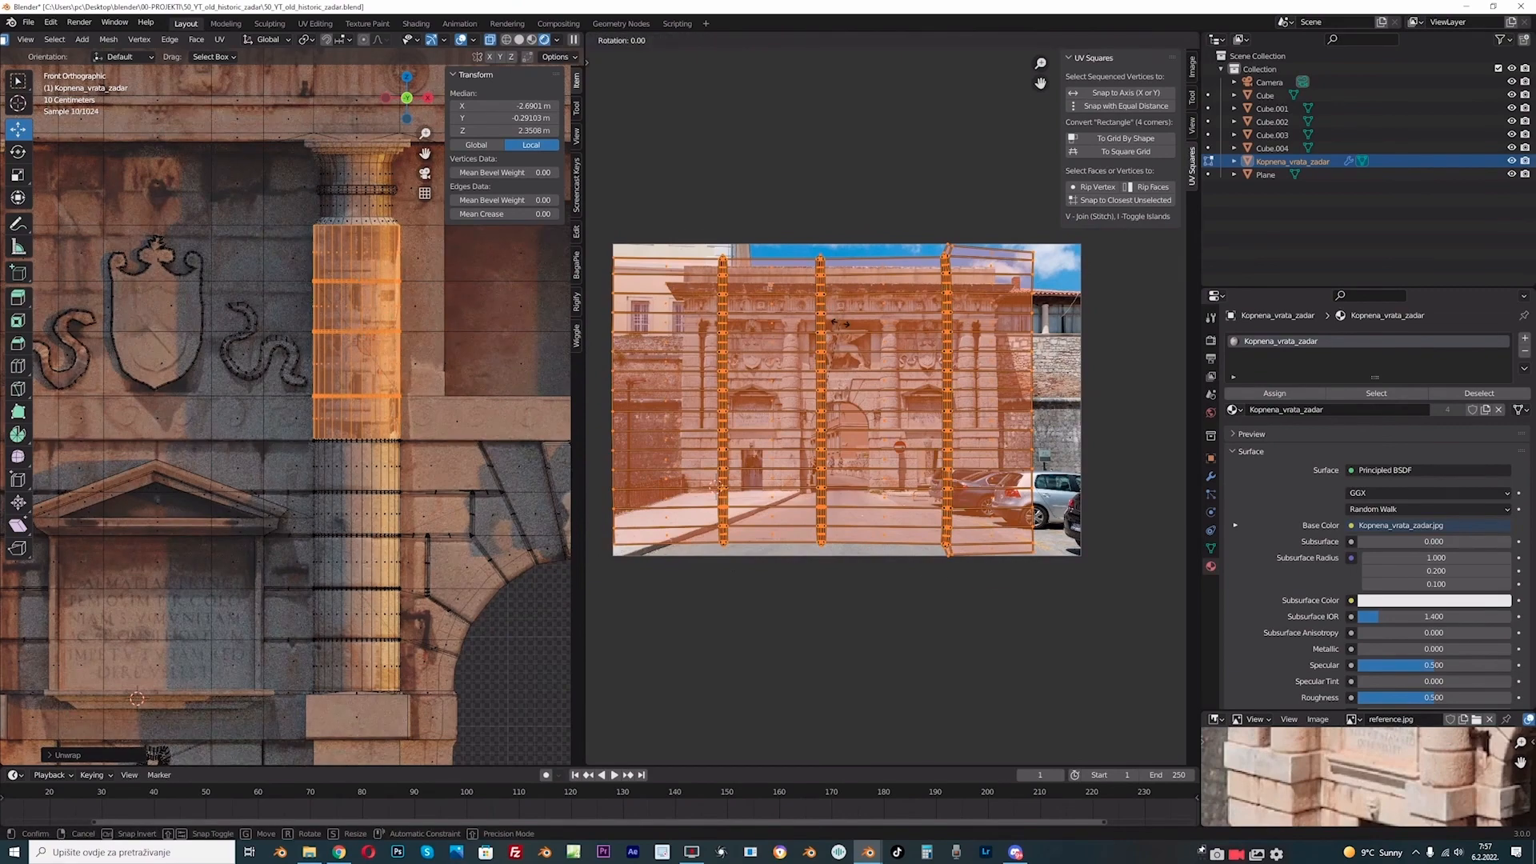
pyautogui.write('90')
pyautogui.press('Return')
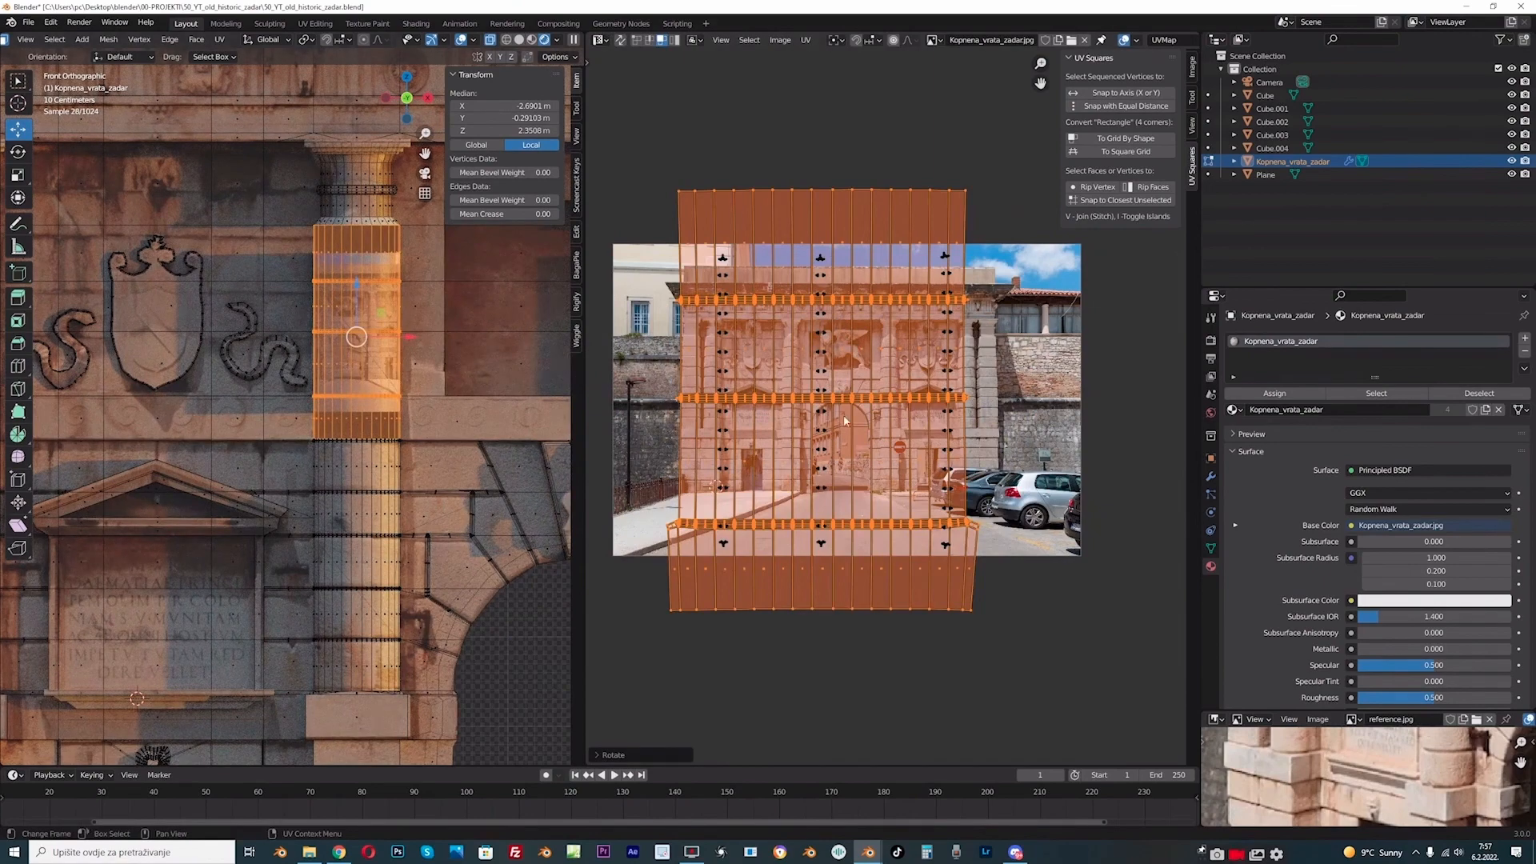
# - Scale the upper drums' UVs down and move them onto the stone pier beside the central arch
pyautogui.scroll(1, 346, 408)
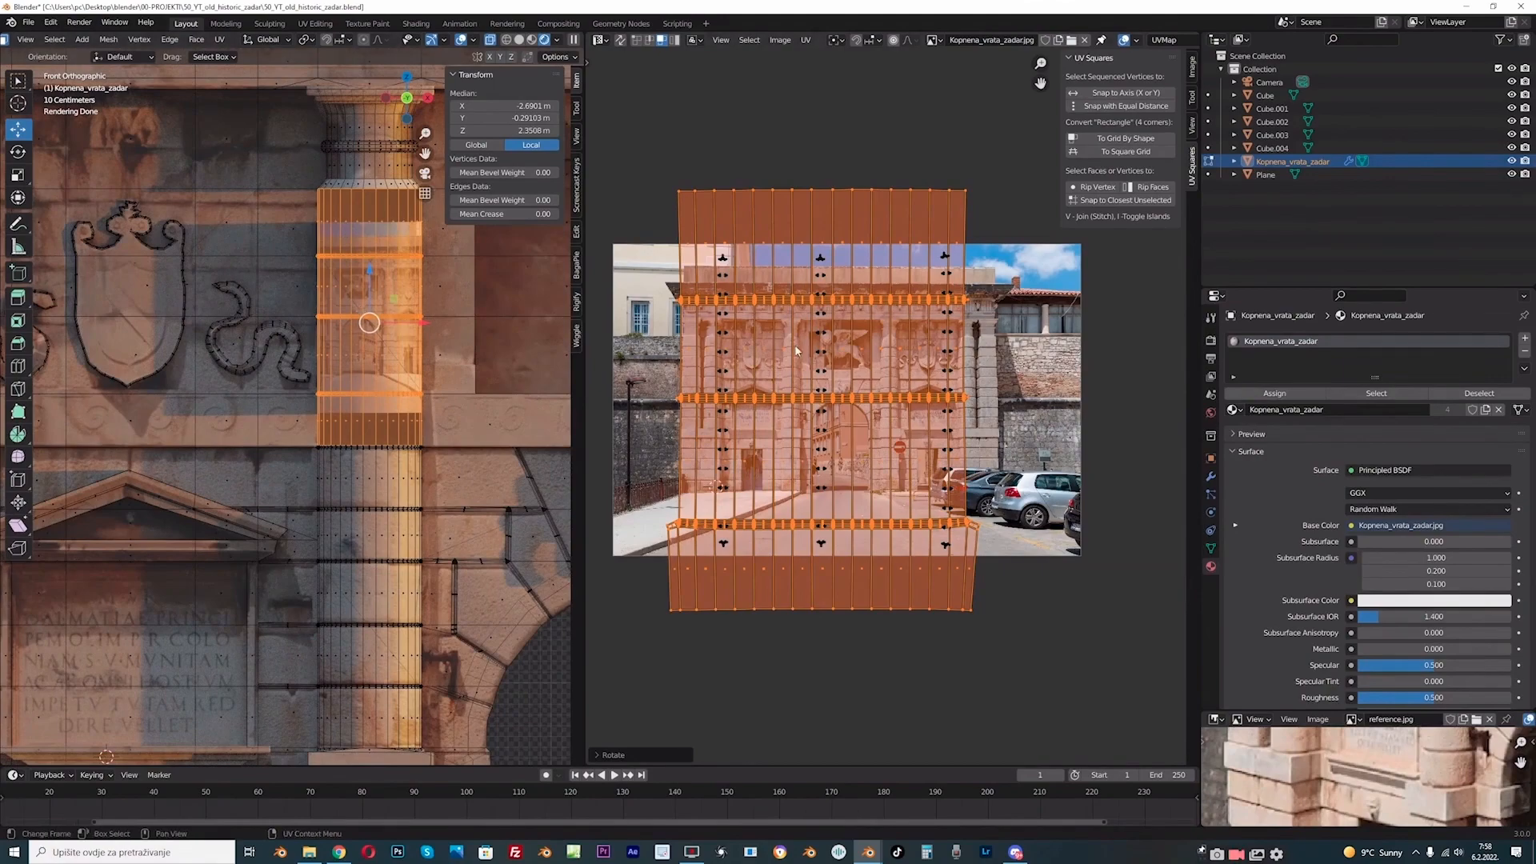
pyautogui.scroll(1, 794, 351)
pyautogui.press('s')
pyautogui.press('g')
pyautogui.scroll(4, 760, 448)
pyautogui.moveTo(624, 528); pyautogui.dragTo(833, 432, button='middle')
pyautogui.press('s')
pyautogui.click(764, 470)
pyautogui.press('h')
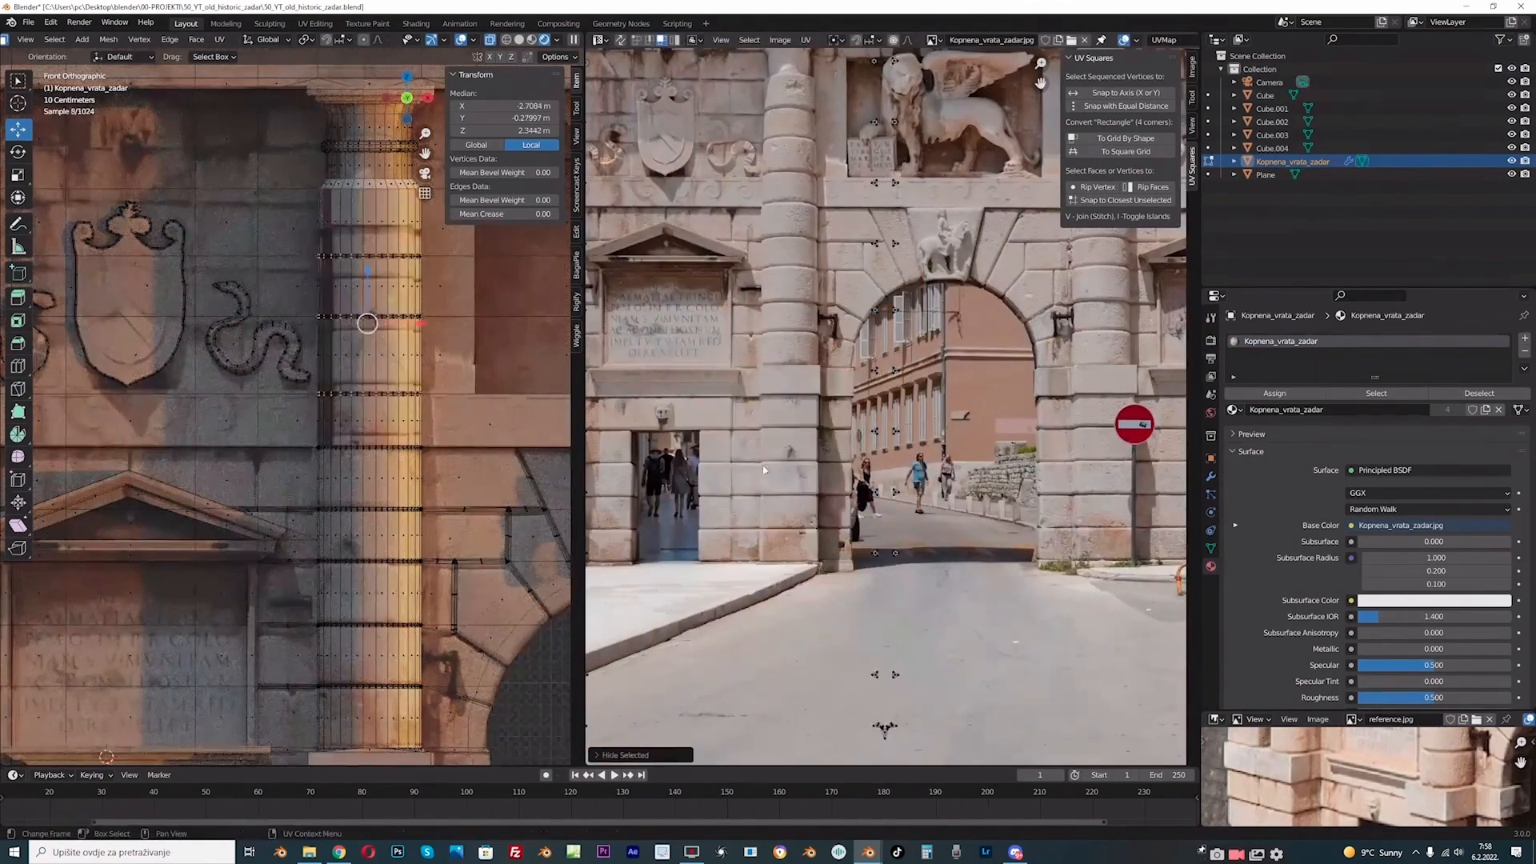
pyautogui.hotkey('ctrl', 'z')
pyautogui.press('g')
pyautogui.click(746, 490)
pyautogui.scroll(1, 799, 492)
pyautogui.moveTo(809, 524); pyautogui.dragTo(826, 509, button='middle')
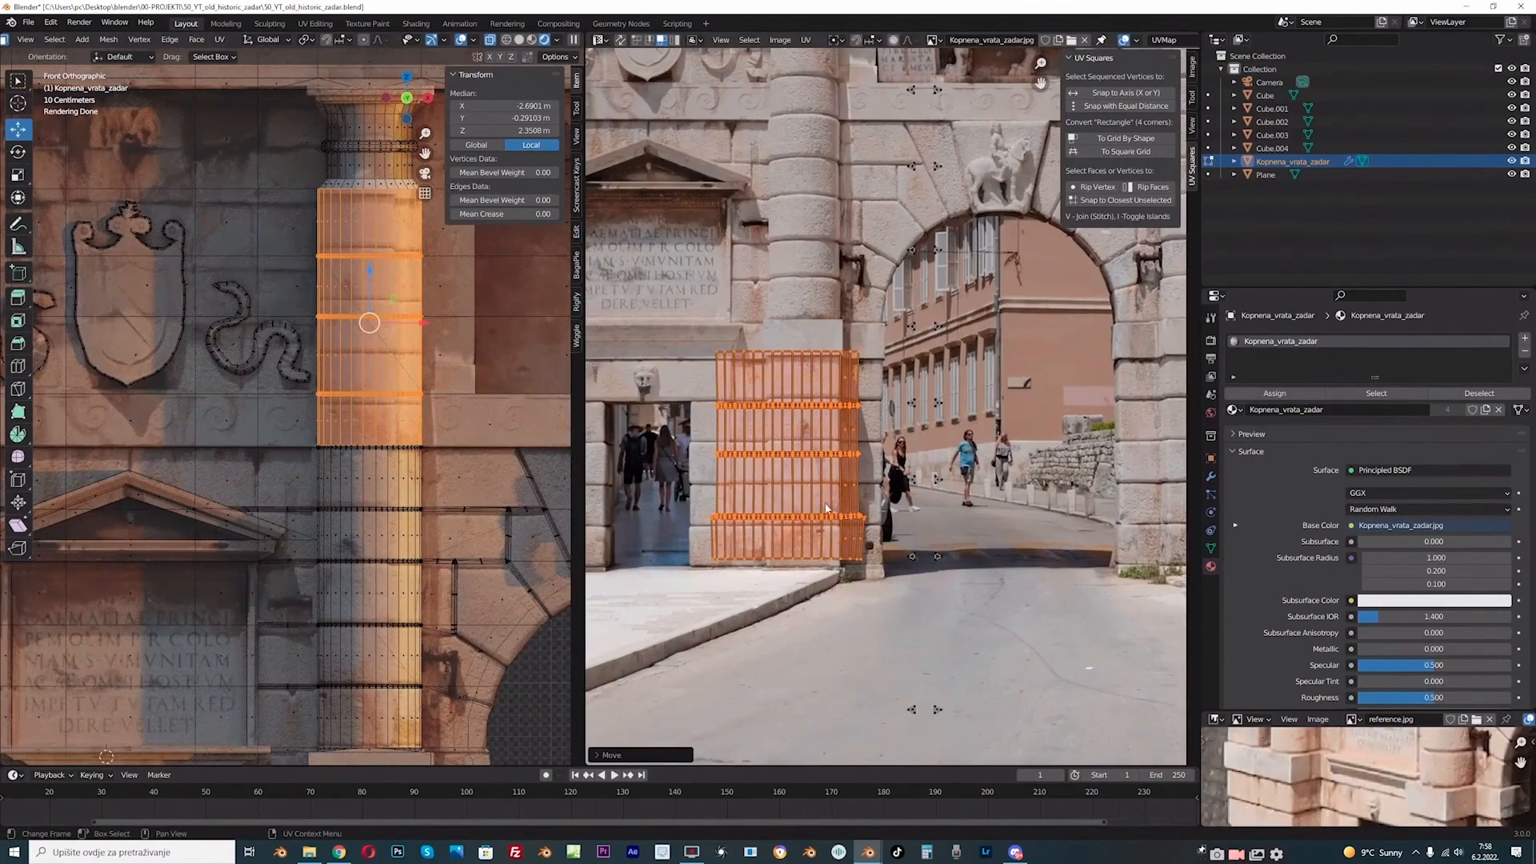
# - Scale the upper drums' UVs horizontally to the pier's width and shift them into place on its courses
pyautogui.scroll(2, 826, 508)
pyautogui.press('s')
pyautogui.press('x')
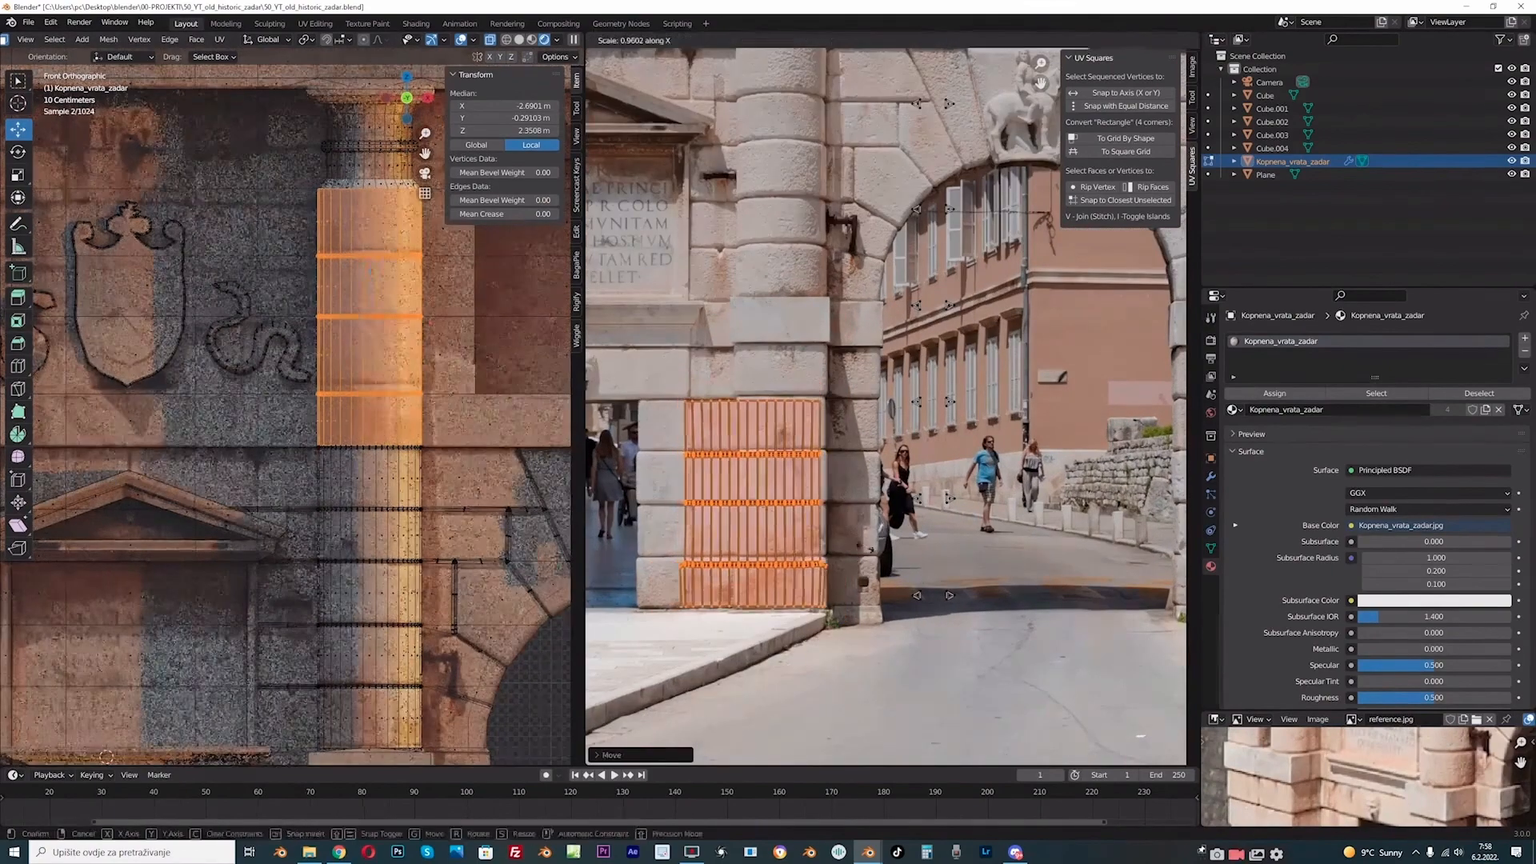
pyautogui.click(856, 544)
pyautogui.press('g')
pyautogui.click(860, 542)
# - Switch the viewport to solid shading and fit the UVs of the lower two of the four upper drums to the pier's bottom courses
pyautogui.click(519, 40)
pyautogui.moveTo(311, 408)
pyautogui.mouseDown()
pyautogui.moveTo(459, 430)
pyautogui.moveTo(300, 403)
pyautogui.mouseUp()
pyautogui.scroll(1, 885, 406)
pyautogui.click(453, 425)
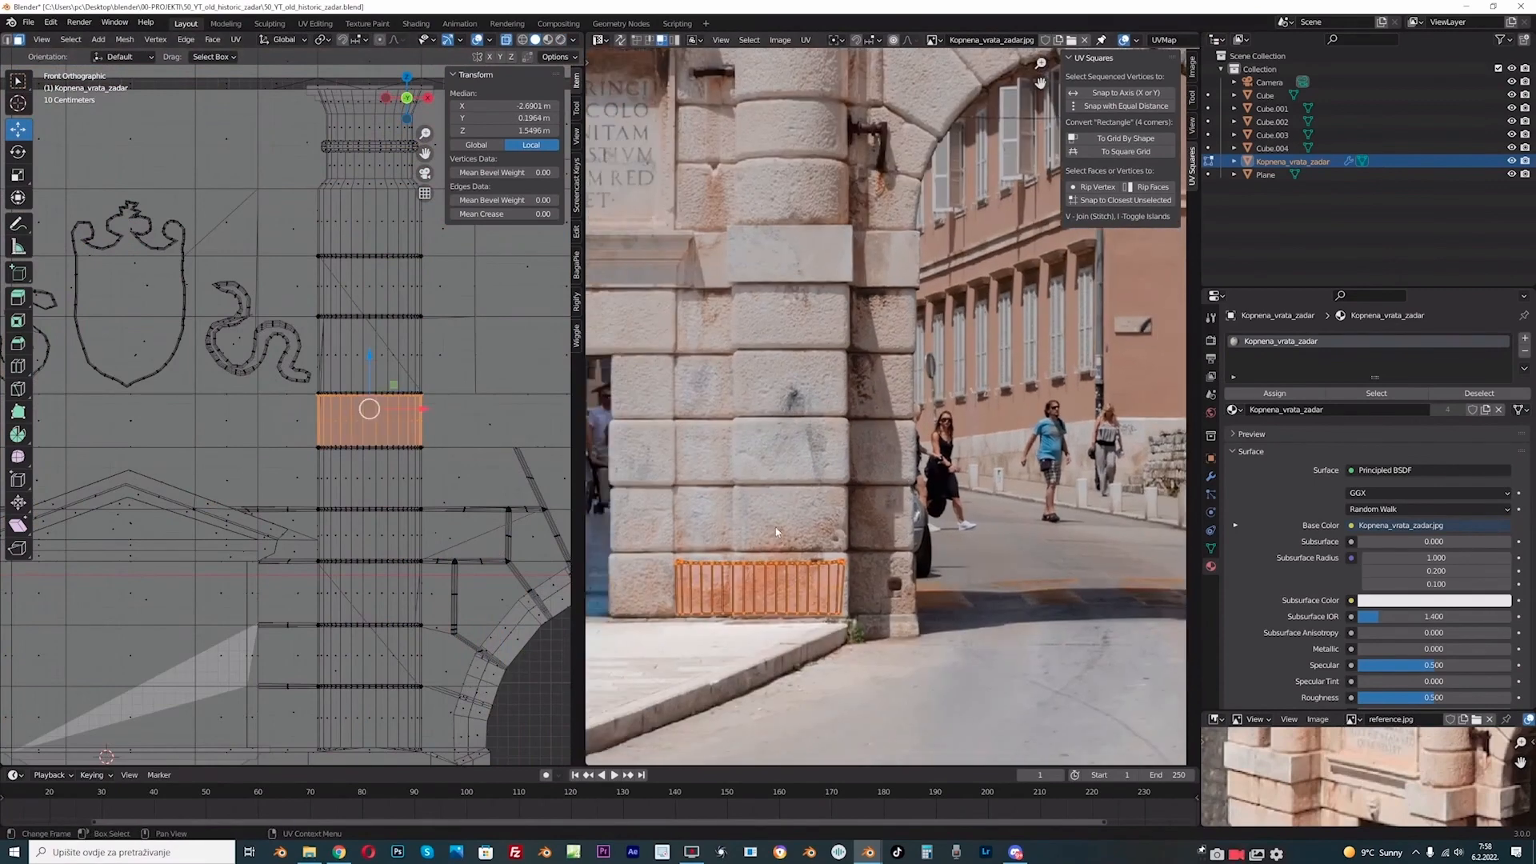
pyautogui.click(474, 354)
pyautogui.moveTo(298, 316); pyautogui.dragTo(299, 316)
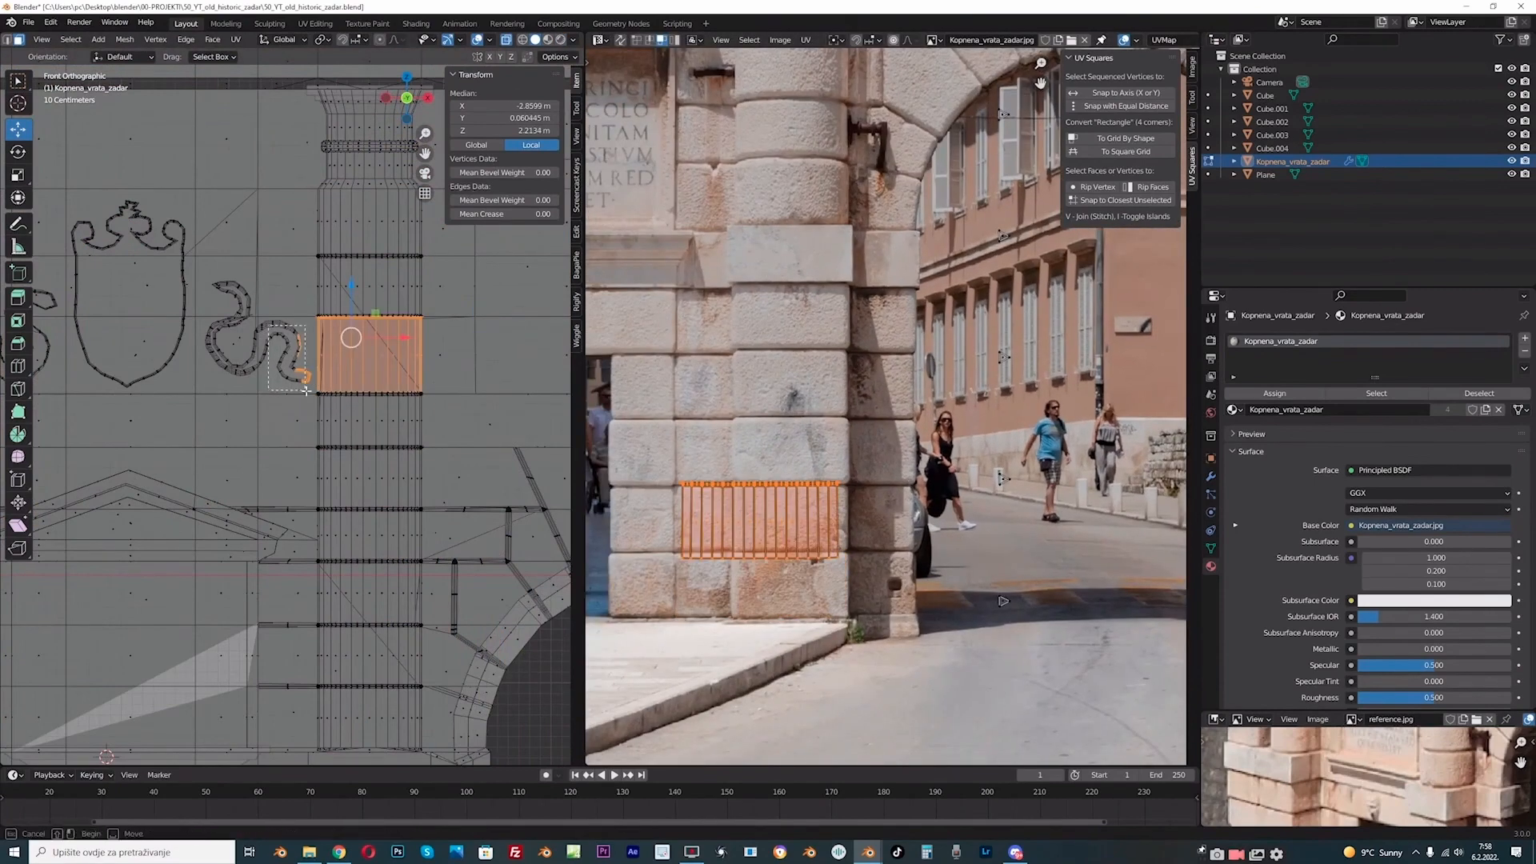
pyautogui.press('g')
pyautogui.click(842, 504)
# - Select the second drum from the top of the shaft and scale its UVs horizontally and vertically to fit the pier's third course
pyautogui.click(435, 320)
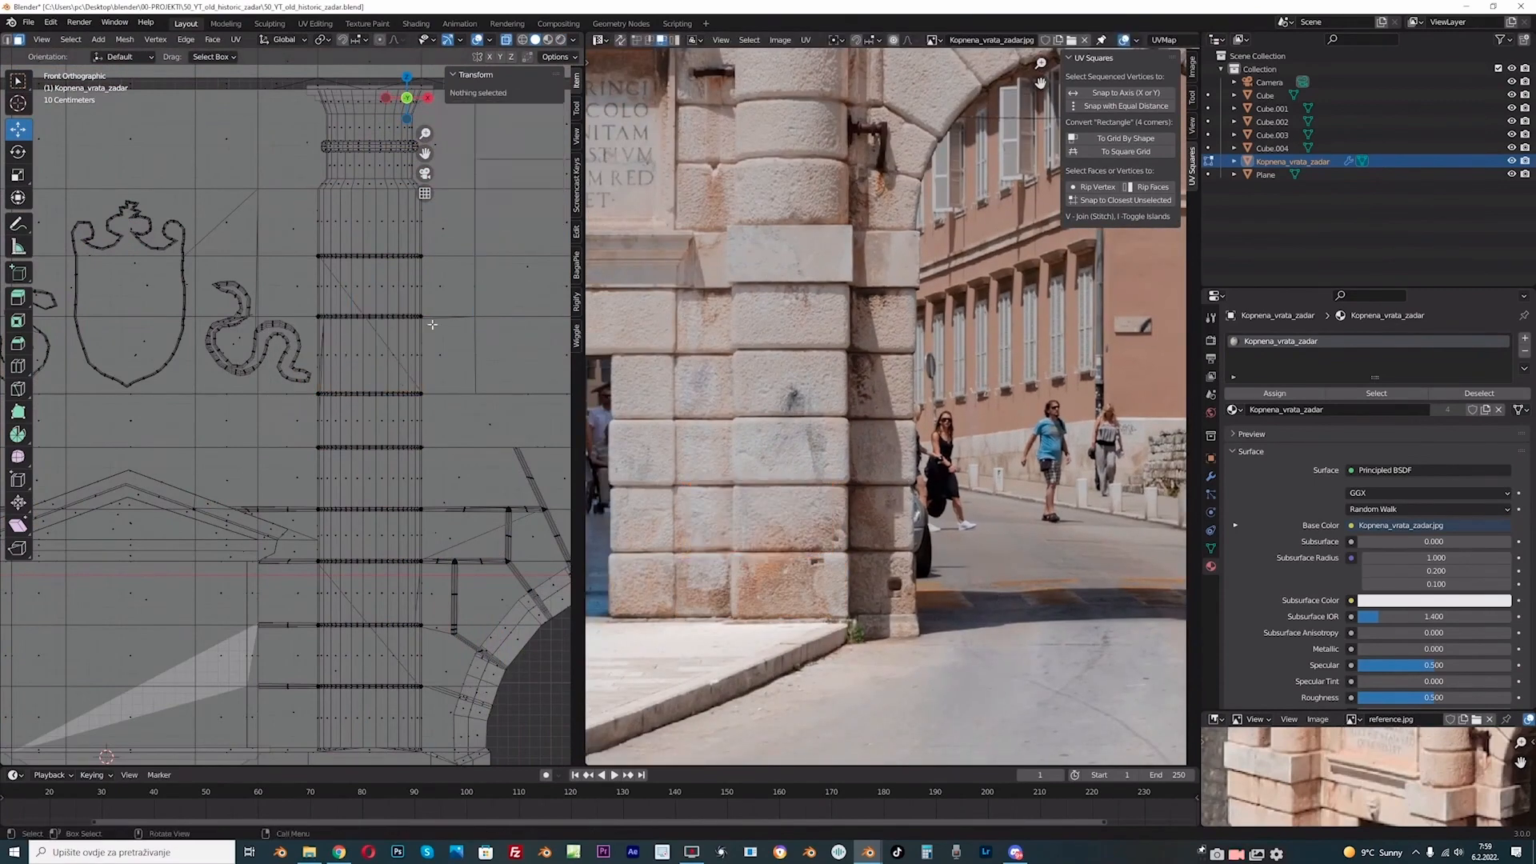
pyautogui.moveTo(433, 306); pyautogui.dragTo(299, 251)
pyautogui.press('s')
pyautogui.press('x')
pyautogui.click(832, 432)
pyautogui.press('s')
pyautogui.press('y')
pyautogui.click(789, 384)
pyautogui.scroll(-1, 513, 648)
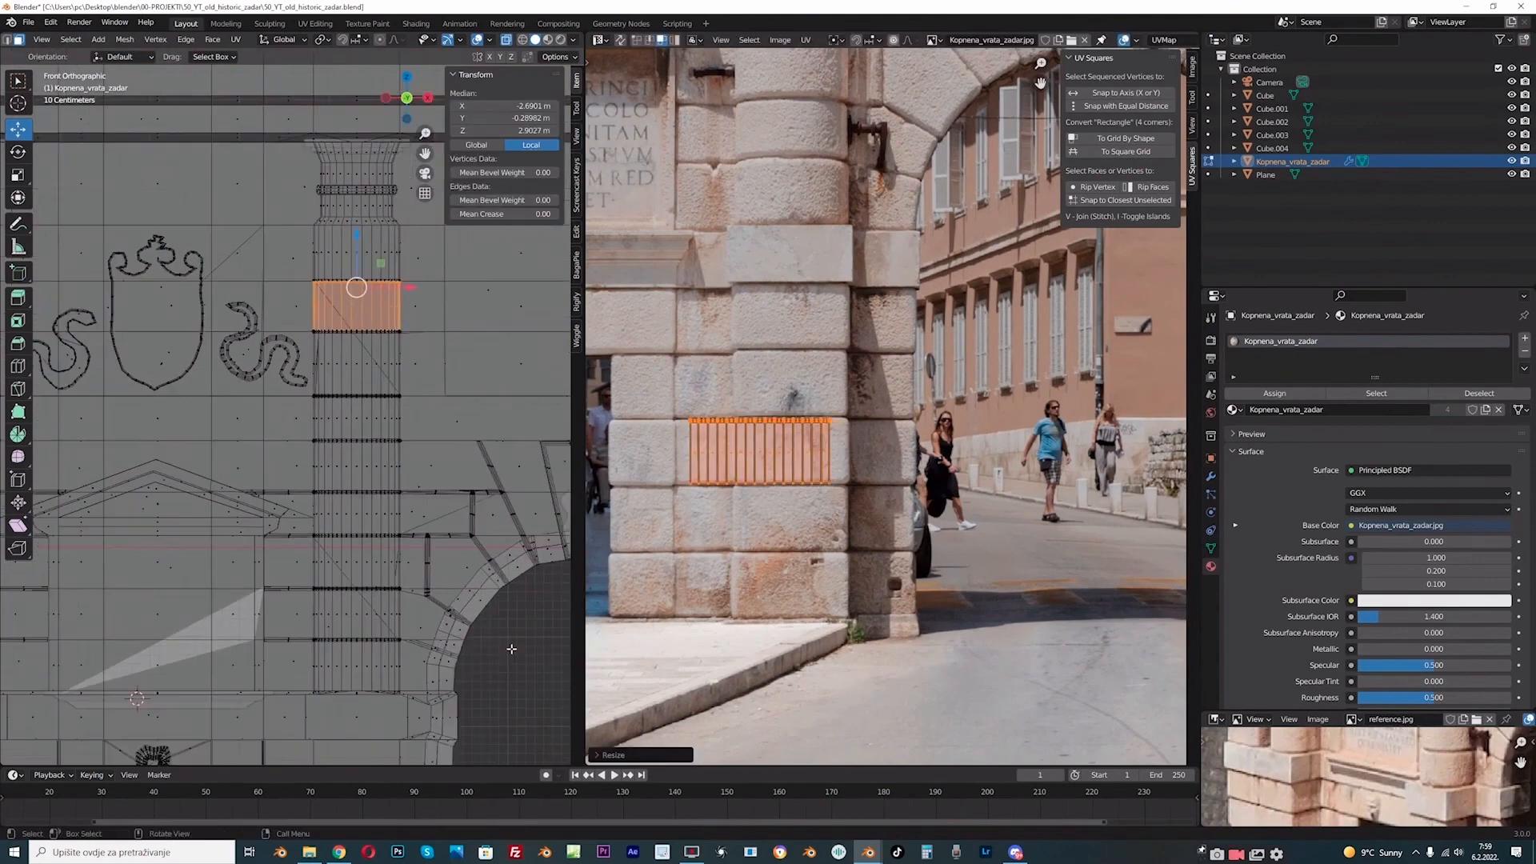
# - Scale the topmost drum's UVs horizontally within the pier's fourth course, return to rendered shading and save the file
pyautogui.click(514, 648)
pyautogui.moveTo(403, 274); pyautogui.dragTo(300, 234)
pyautogui.press('s')
pyautogui.press('x')
pyautogui.click(796, 384)
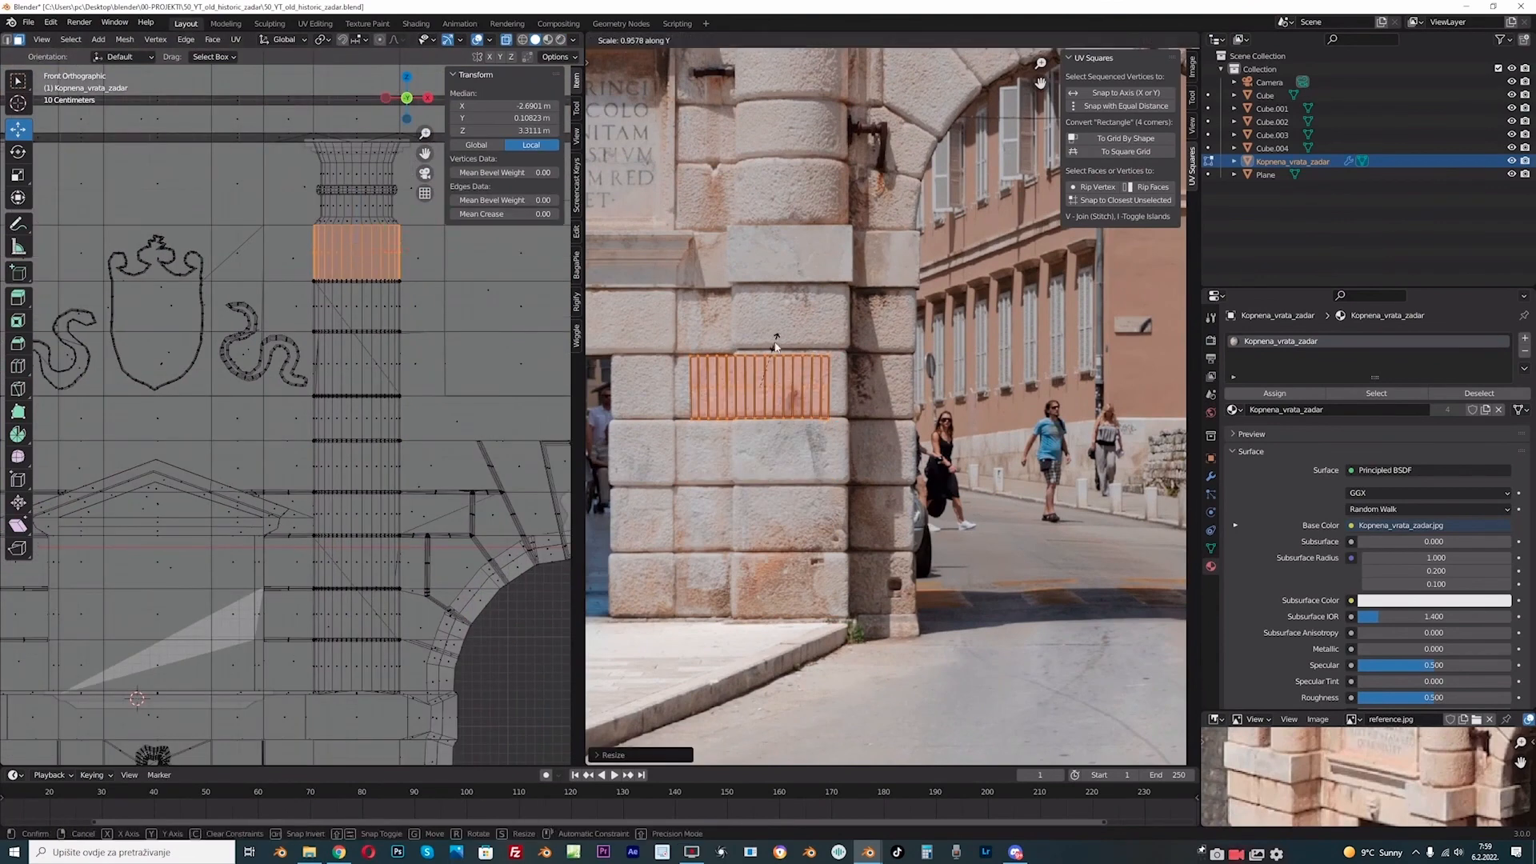
pyautogui.click(560, 39)
pyautogui.hotkey('ctrl', 's')
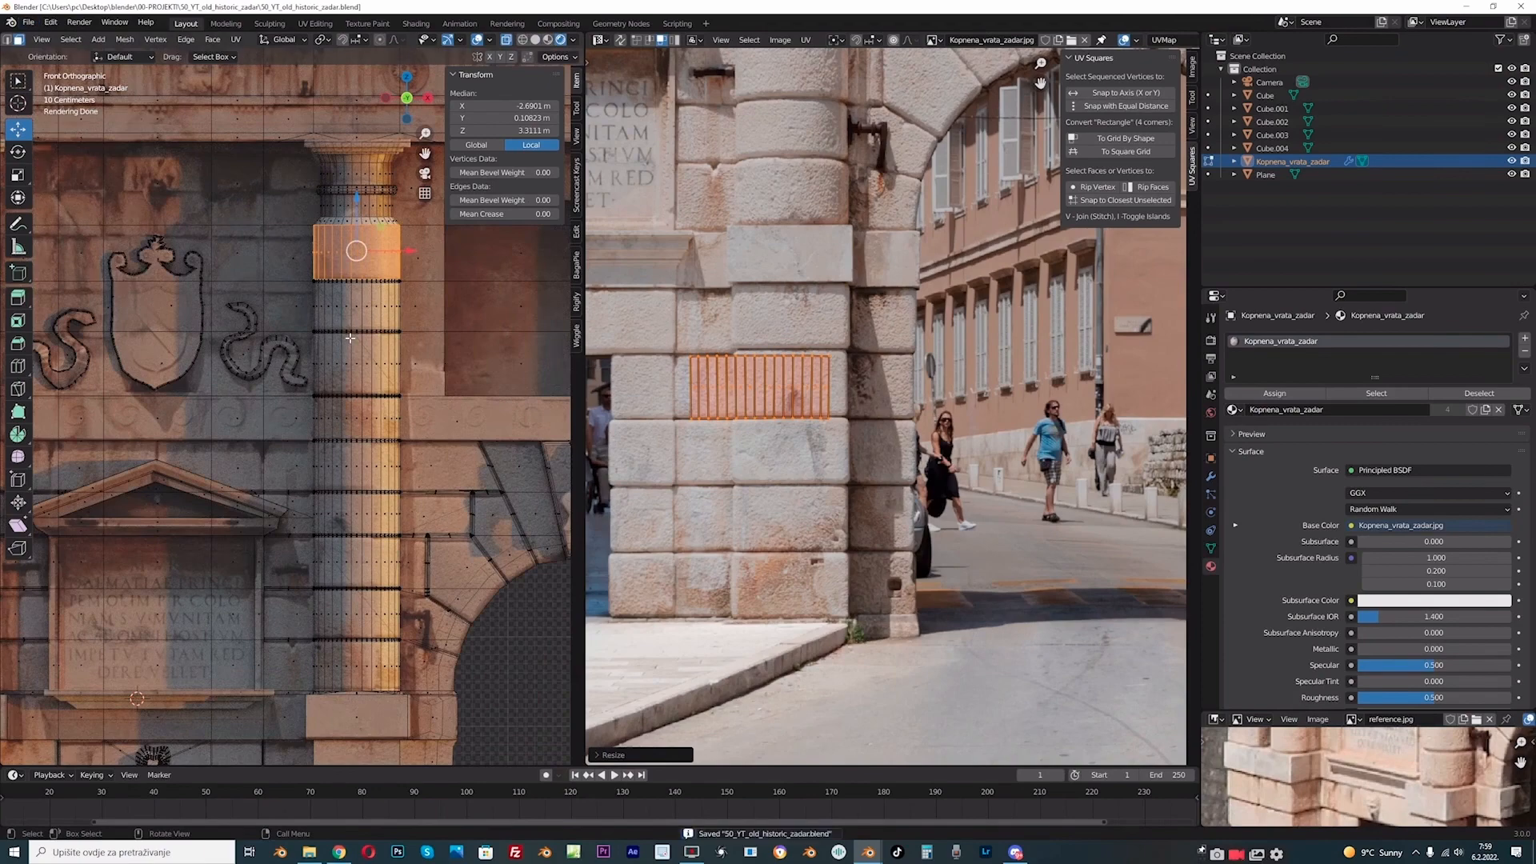
# - Clear the selection, select all shaft drums of the far-left column in front view and unwrap them
pyautogui.scroll(-3, 750, 367)
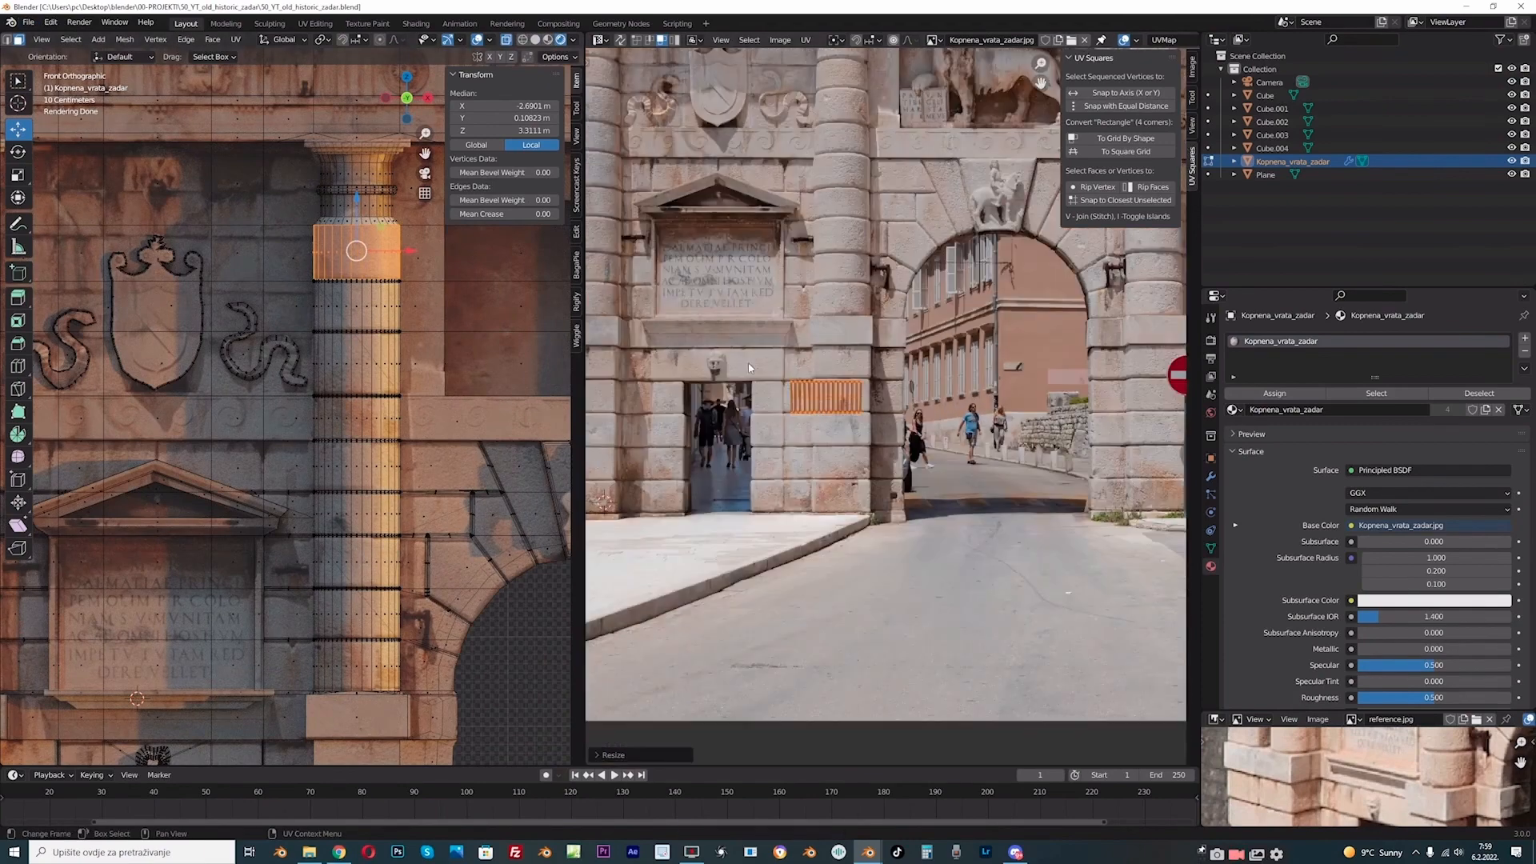
pyautogui.scroll(-2, 749, 366)
pyautogui.moveTo(749, 365); pyautogui.dragTo(895, 432, button='middle')
pyautogui.scroll(-1, 154, 336)
pyautogui.keyDown('shift'); pyautogui.moveTo(154, 336); pyautogui.dragTo(296, 356, button='middle'); pyautogui.keyUp('shift')
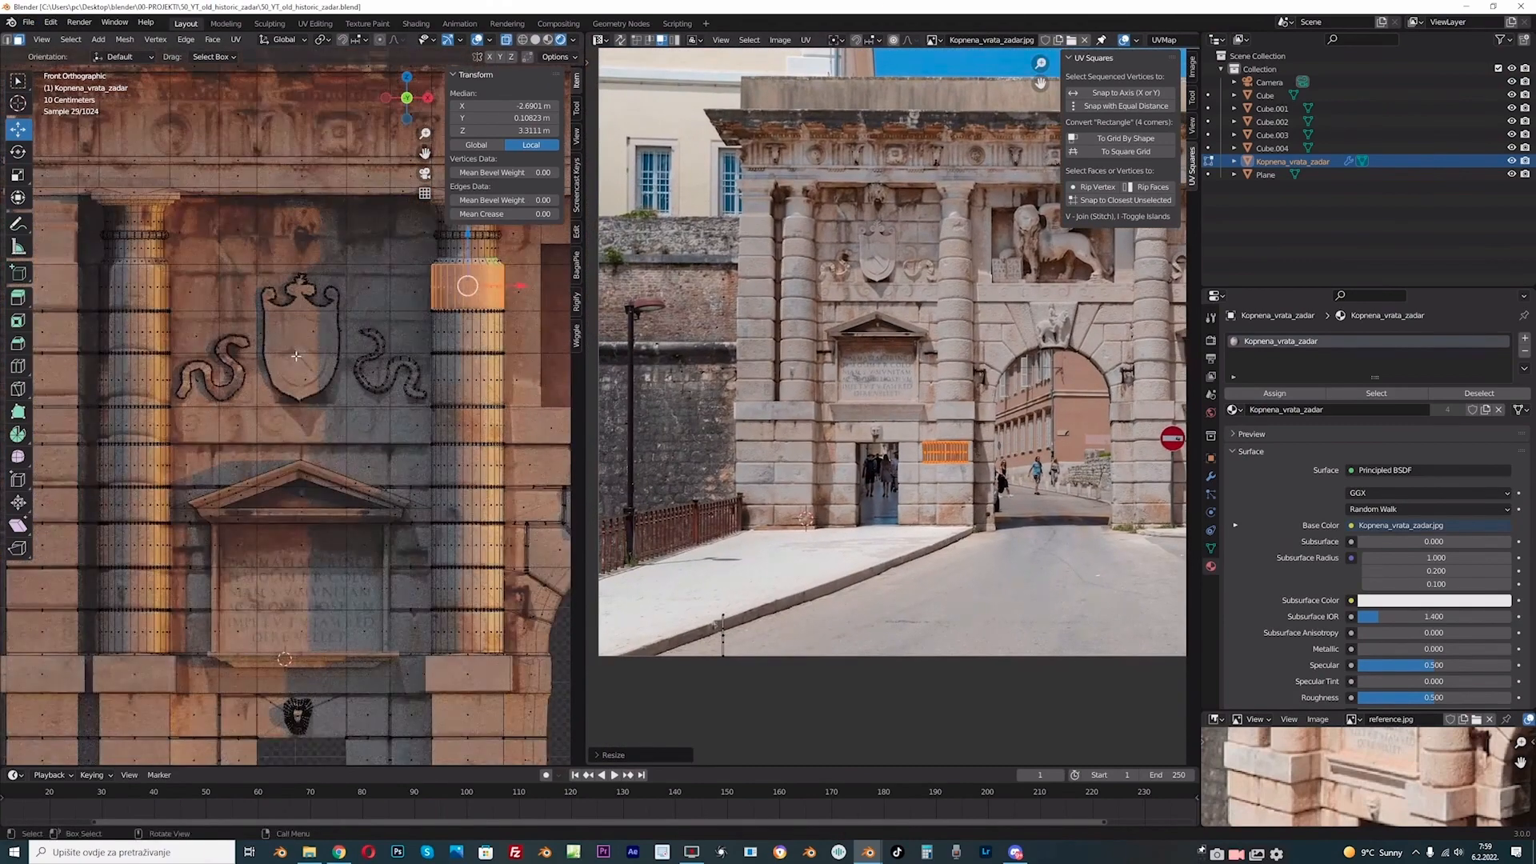
pyautogui.keyDown('shift'); pyautogui.moveTo(419, 164); pyautogui.dragTo(530, 157, button='middle'); pyautogui.keyUp('shift')
pyautogui.click(48, 325)
pyautogui.click(48, 326)
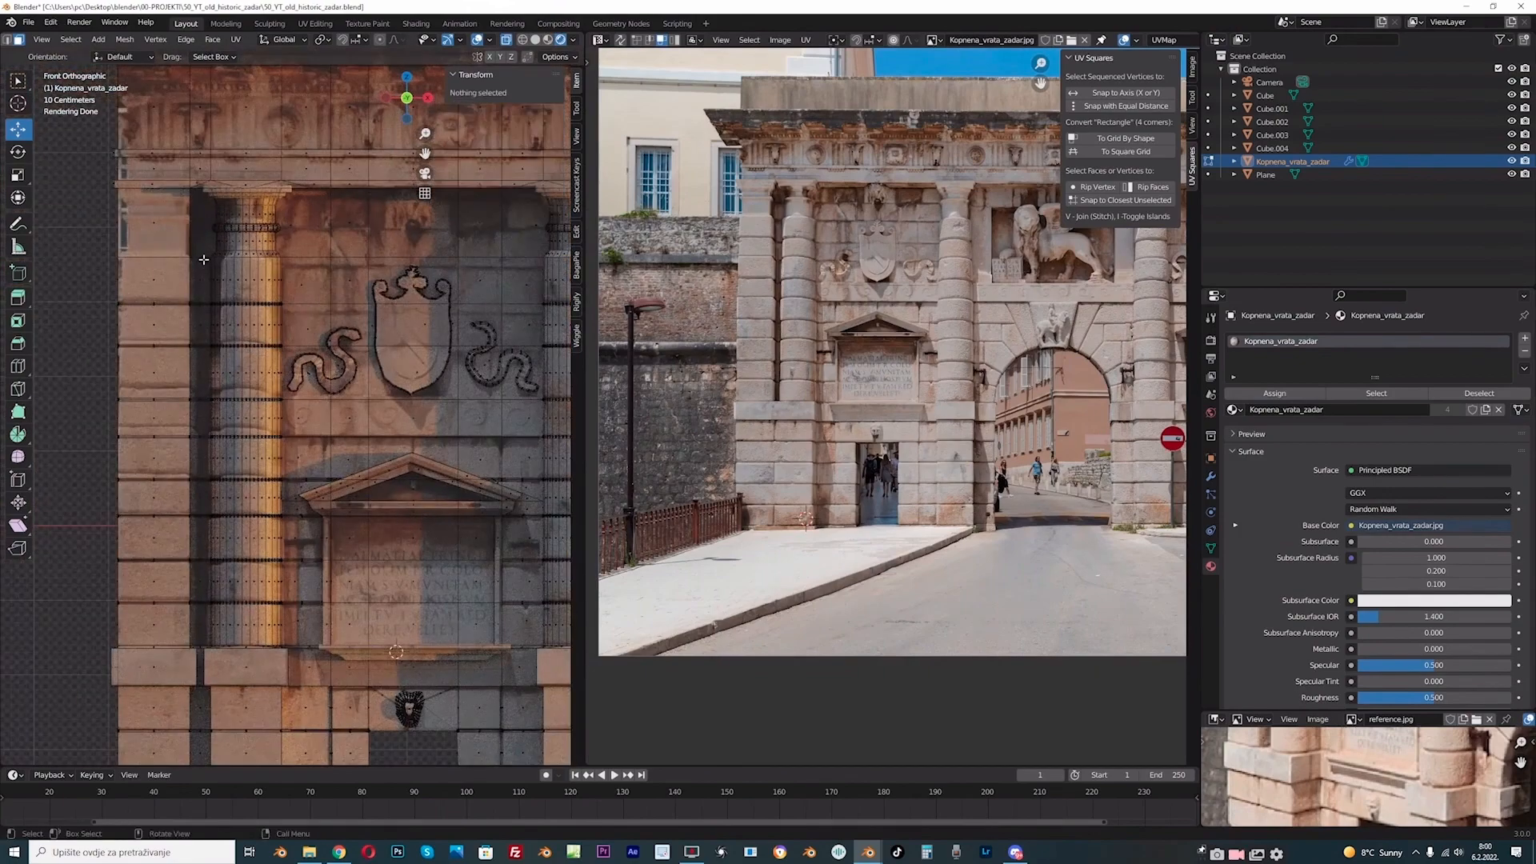
pyautogui.moveTo(204, 259); pyautogui.dragTo(286, 644)
pyautogui.scroll(-3, 286, 608)
pyautogui.moveTo(232, 512); pyautogui.dragTo(320, 500, button='middle')
pyautogui.press('KP_1')
pyautogui.press('u')
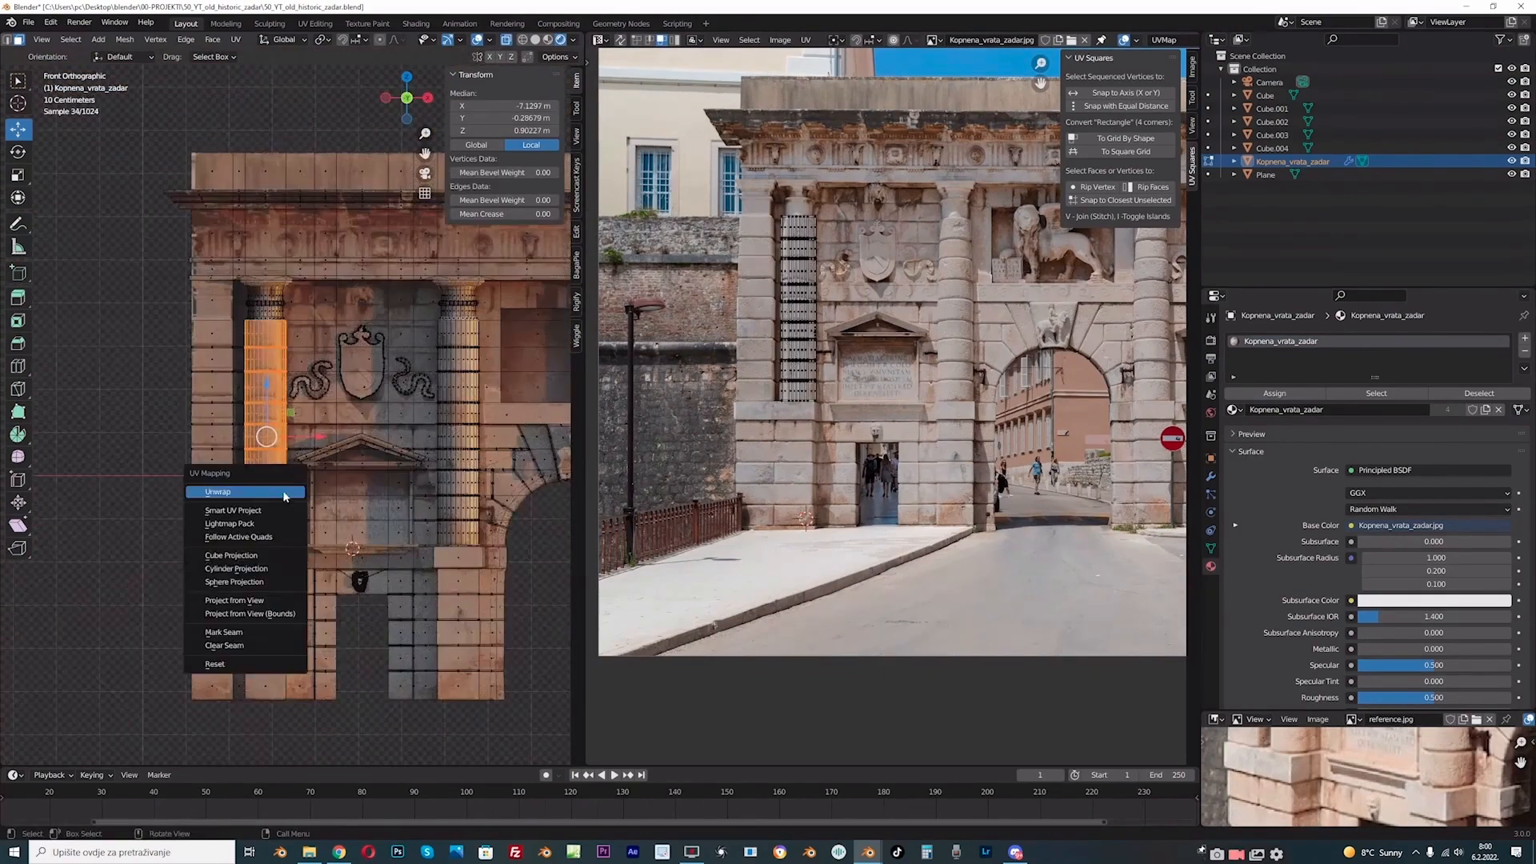
pyautogui.click(236, 559)
# - Scale all UVs of the far-left column's shaft down uniformly to about 0.42
pyautogui.scroll(-1, 887, 403)
pyautogui.press('a')
pyautogui.press('s')
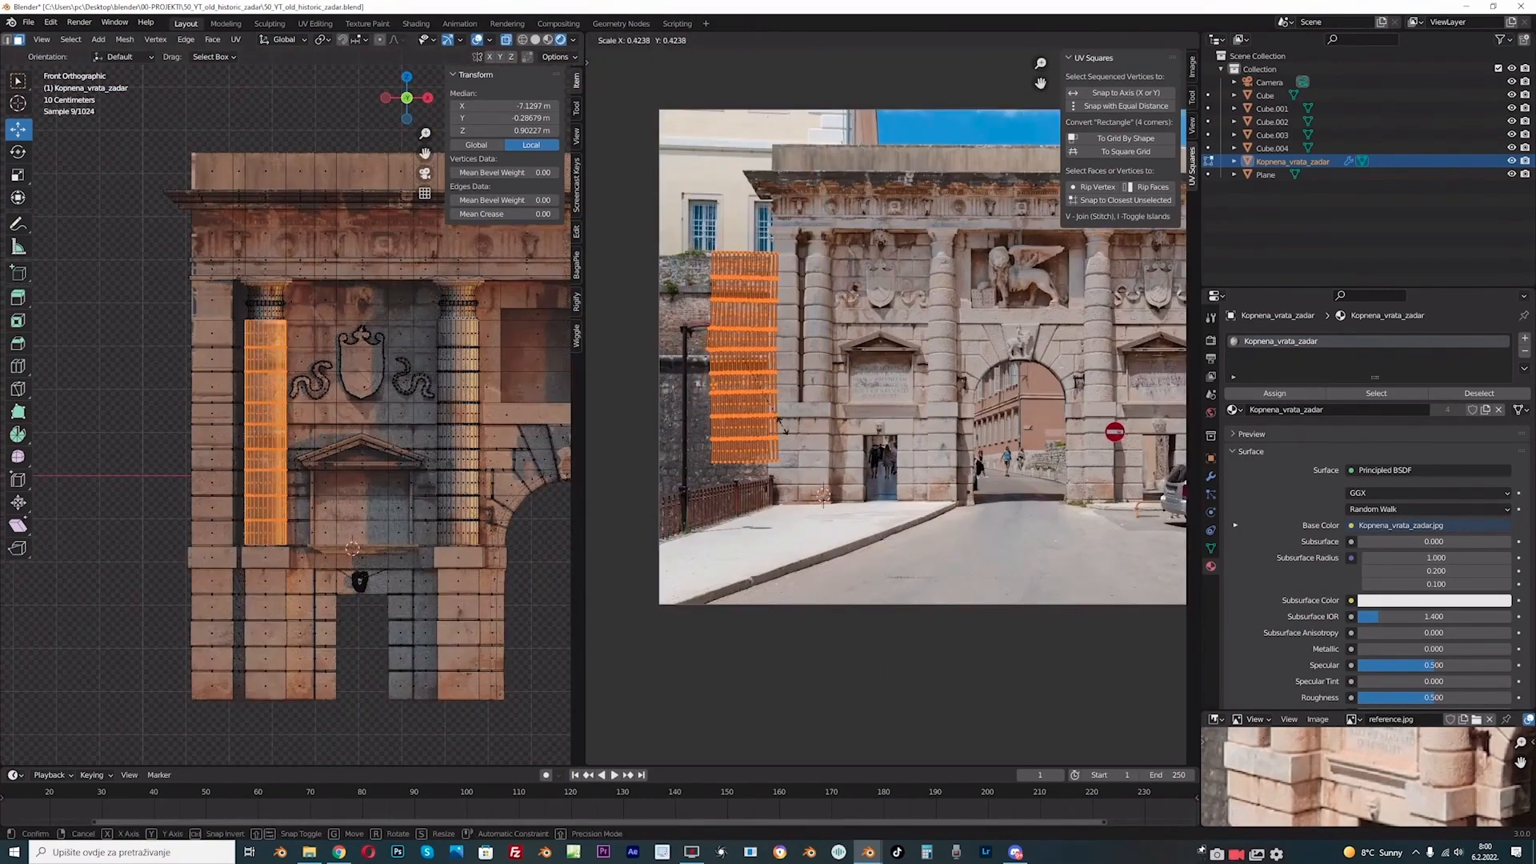
pyautogui.click(804, 376)
pyautogui.scroll(1, 295, 409)
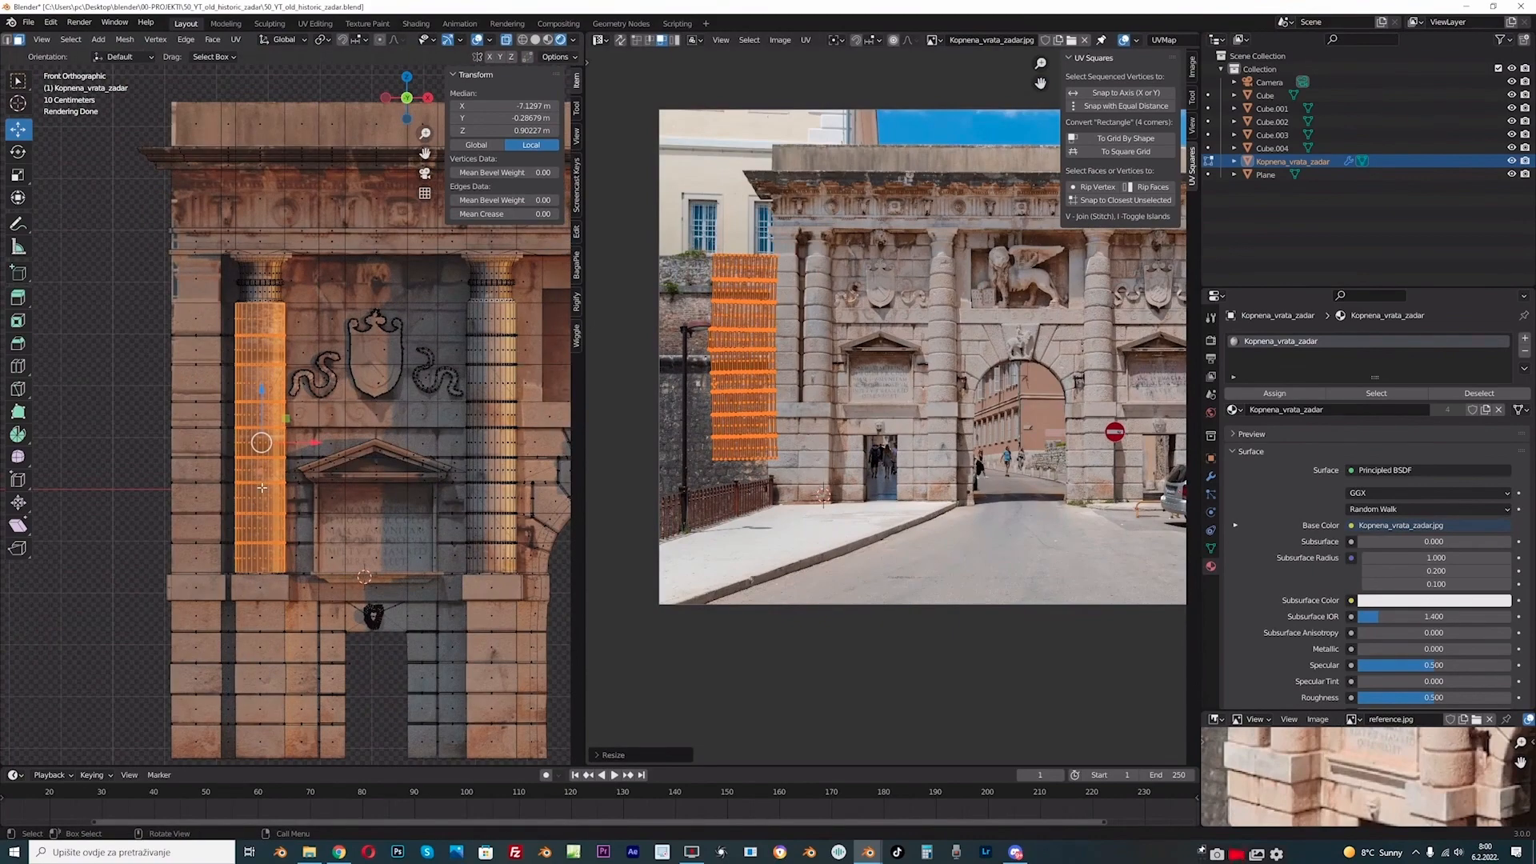
# - Select only the lower five drums of the far-left column, leaving out the surrounding wall faces
pyautogui.click(128, 432)
pyautogui.moveTo(199, 423); pyautogui.dragTo(349, 585)
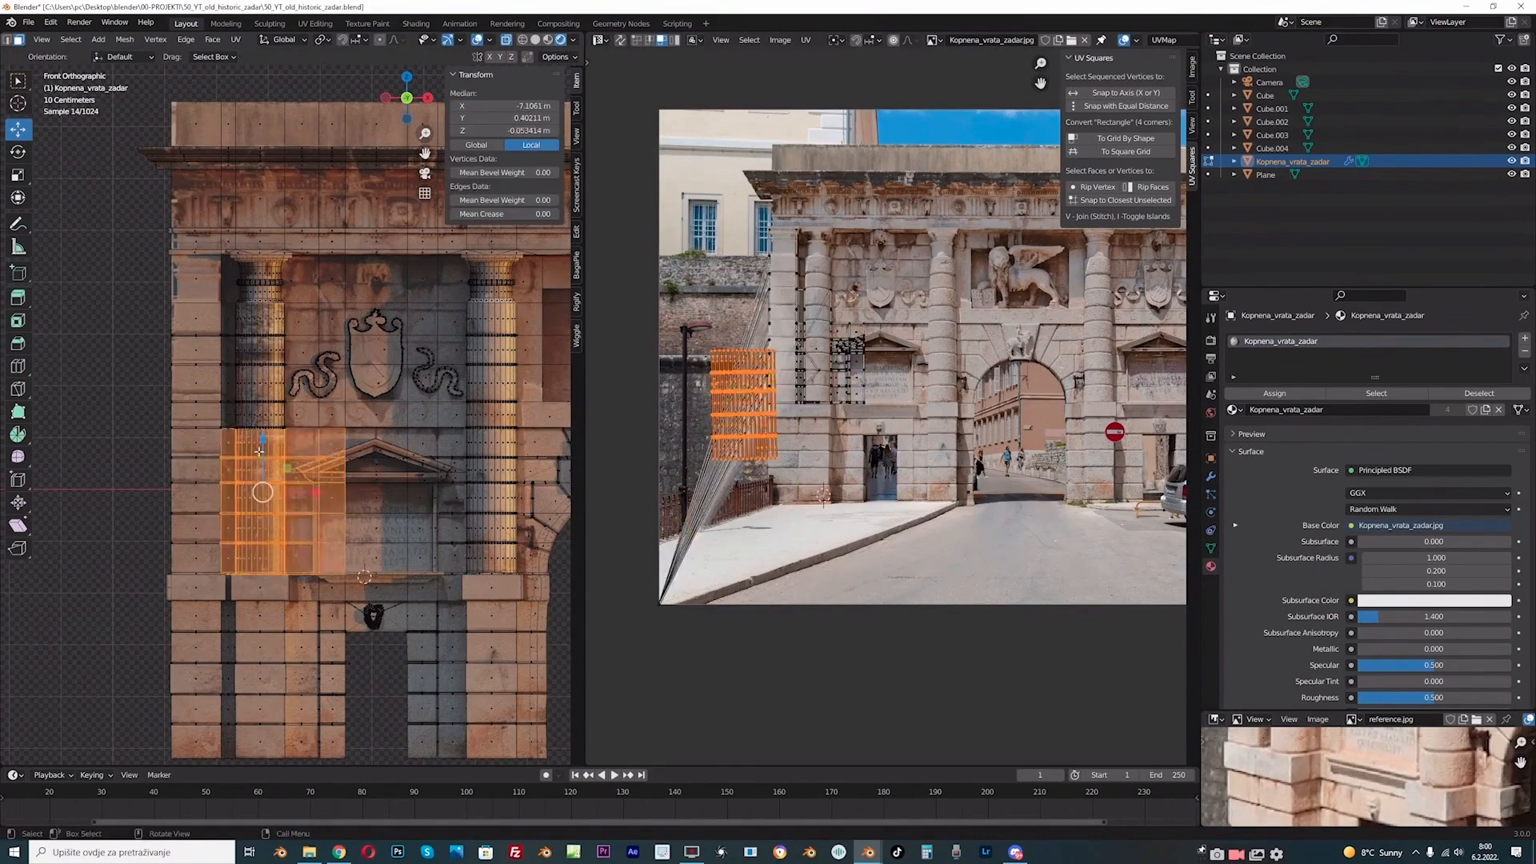
pyautogui.click(128, 432)
pyautogui.moveTo(227, 424); pyautogui.dragTo(288, 571)
pyautogui.scroll(1, 896, 402)
pyautogui.moveTo(280, 480); pyautogui.dragTo(344, 492, button='middle')
pyautogui.keyDown('ctrl'); pyautogui.moveTo(160, 376); pyautogui.dragTo(280, 608); pyautogui.keyUp('ctrl')
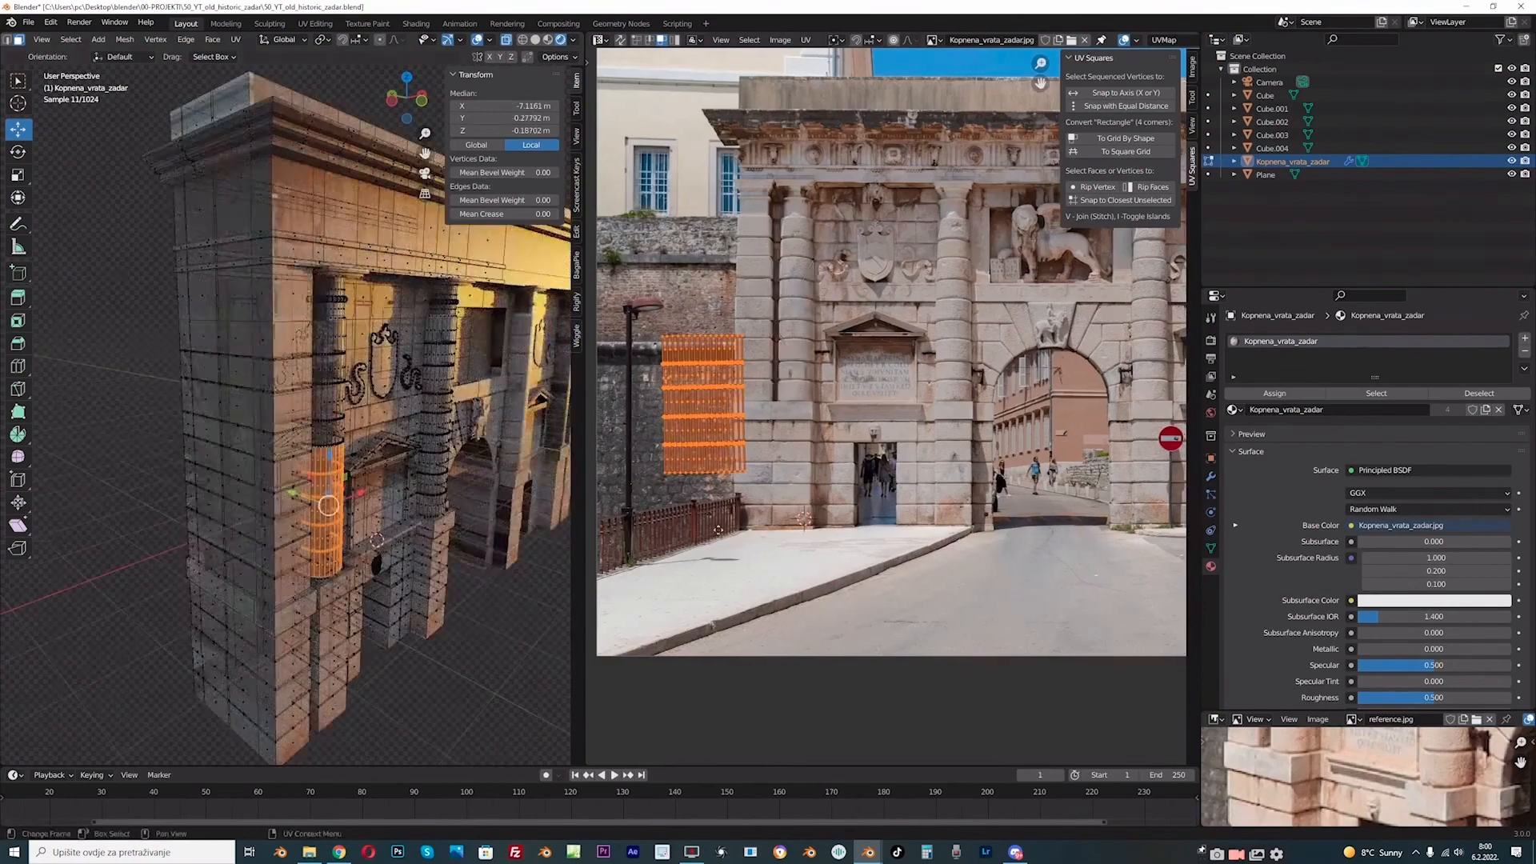
# - Move the five lower drums' UVs onto the left pier below the columns and scale them to its size
pyautogui.scroll(1, 743, 456)
pyautogui.press('s')
pyautogui.click(753, 461)
pyautogui.press('g')
pyautogui.click(848, 551)
pyautogui.scroll(2, 848, 464)
pyautogui.press('s')
pyautogui.click(808, 544)
pyautogui.scroll(1, 799, 541)
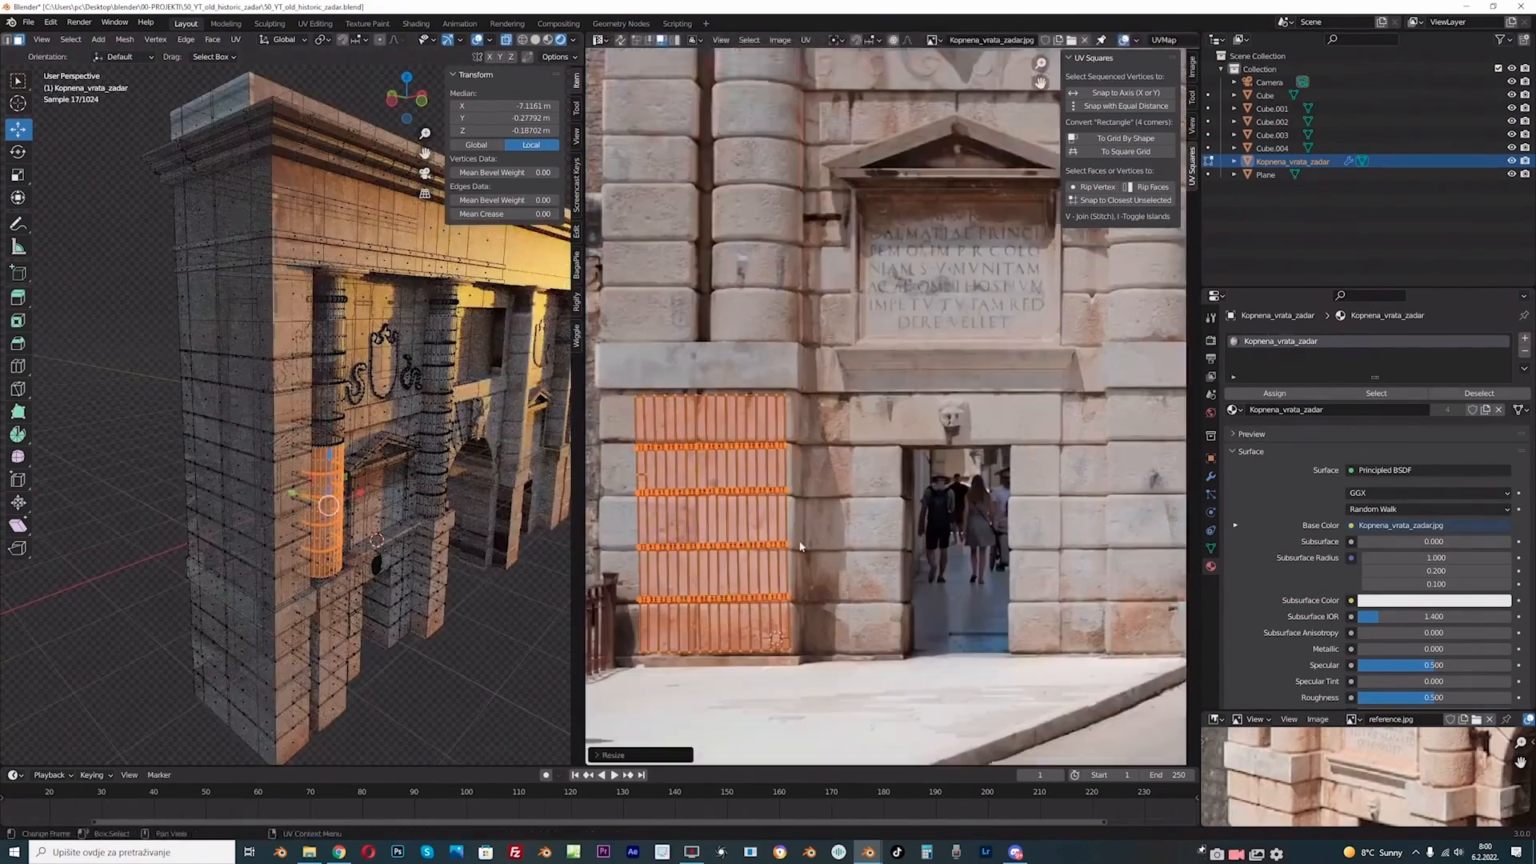
# - Select only the lowest drum of the far-left column in front view and move its UVs onto the pier's bottom stone course
pyautogui.press('KP_1')
pyautogui.keyDown('shift'); pyautogui.moveTo(312, 616); pyautogui.dragTo(346, 499, button='middle'); pyautogui.keyUp('shift')
pyautogui.click(128, 480)
pyautogui.moveTo(346, 496); pyautogui.dragTo(232, 454)
pyautogui.click(99, 511)
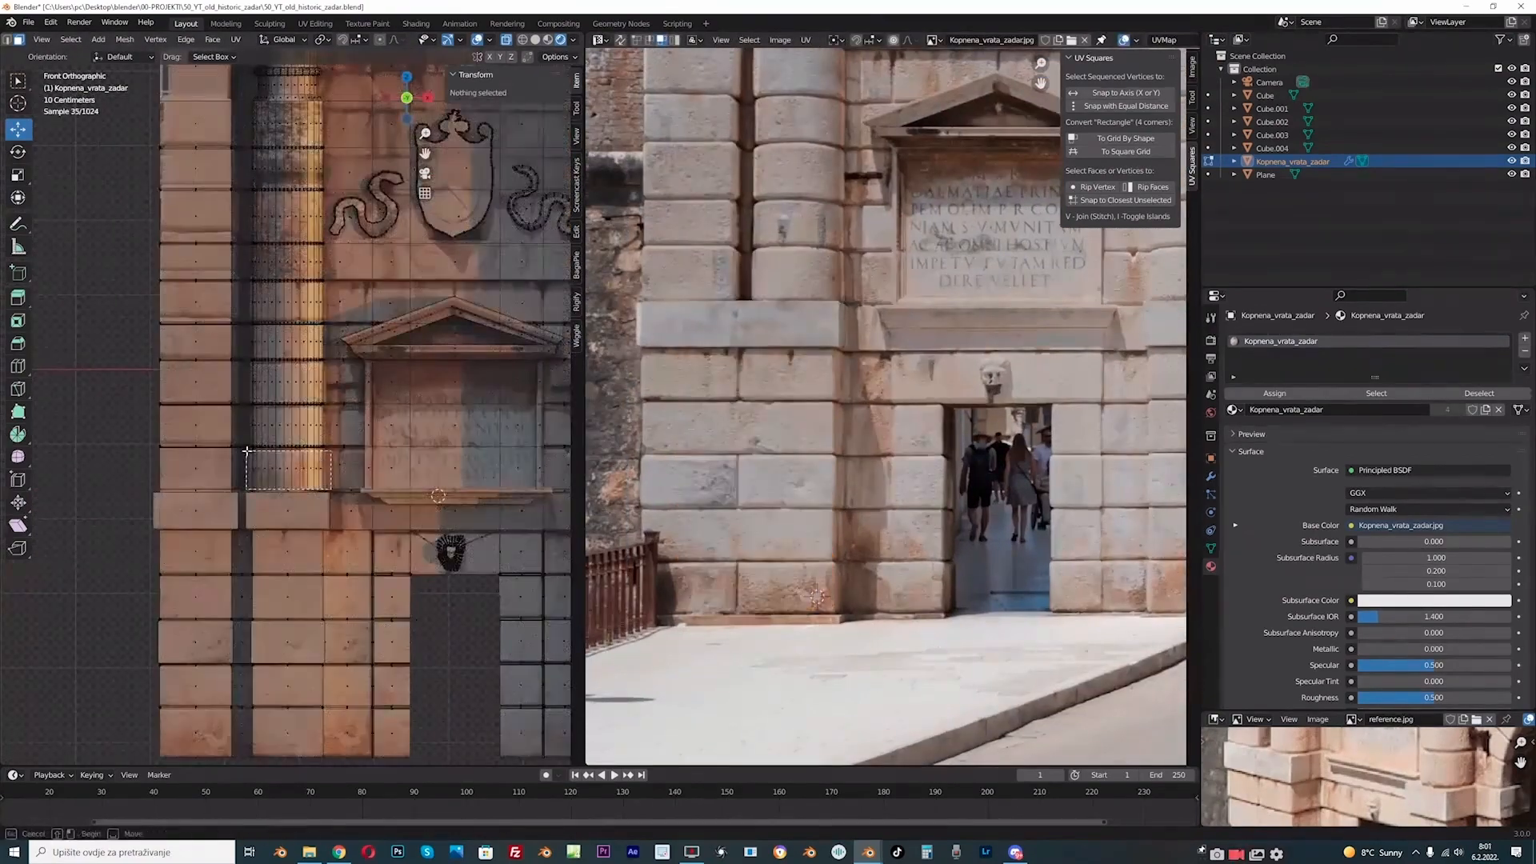
pyautogui.moveTo(335, 495); pyautogui.dragTo(248, 453)
pyautogui.scroll(1, 888, 524)
pyautogui.moveTo(776, 590); pyautogui.dragTo(803, 495, button='middle')
pyautogui.press('g')
pyautogui.click(795, 497)
pyautogui.click(112, 472)
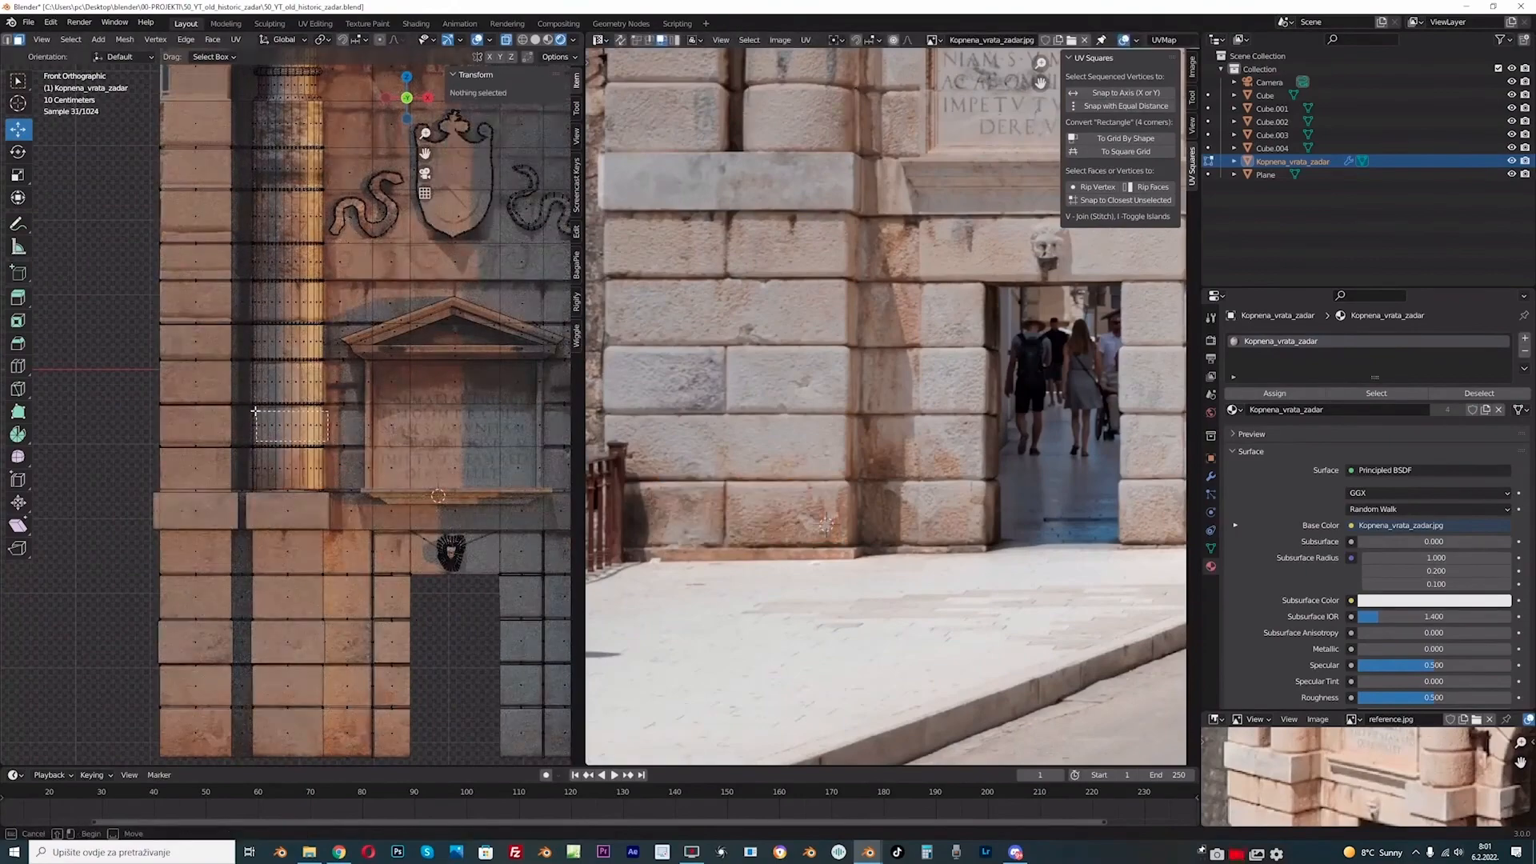
# - Select the far-left column's second drum from the bottom and fit its UVs to the left pier's second-lowest stone course
pyautogui.moveTo(334, 452); pyautogui.dragTo(248, 412)
pyautogui.press('g')
pyautogui.click(818, 445)
pyautogui.press('s')
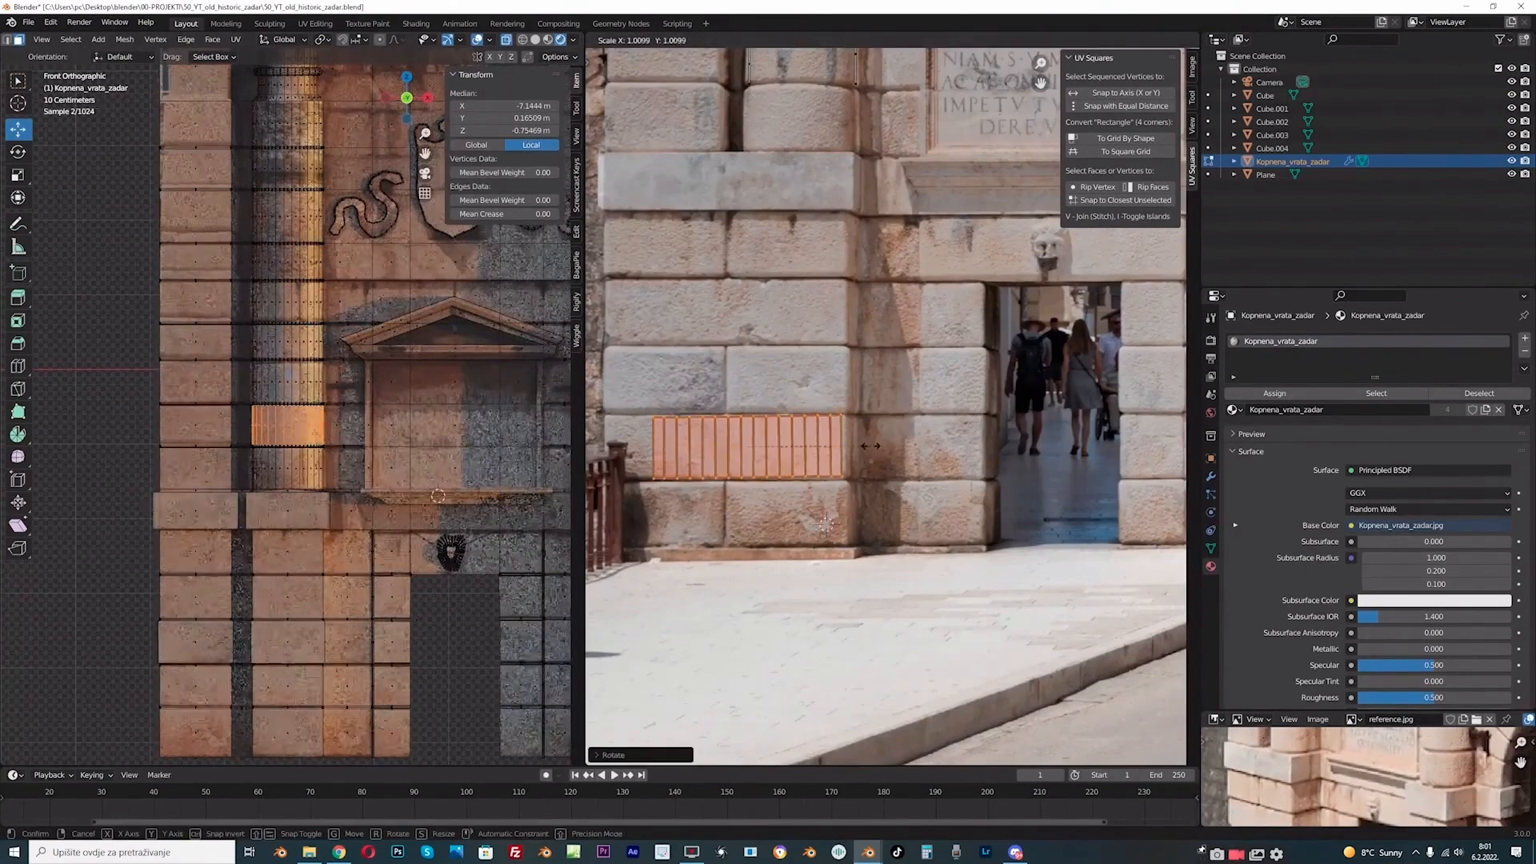
pyautogui.click(861, 450)
pyautogui.click(120, 384)
# - Select the third drum from the bottom of the far-left column and fit its UVs to the left pier's middle stone course
pyautogui.moveTo(334, 406); pyautogui.dragTo(248, 368)
pyautogui.press('g')
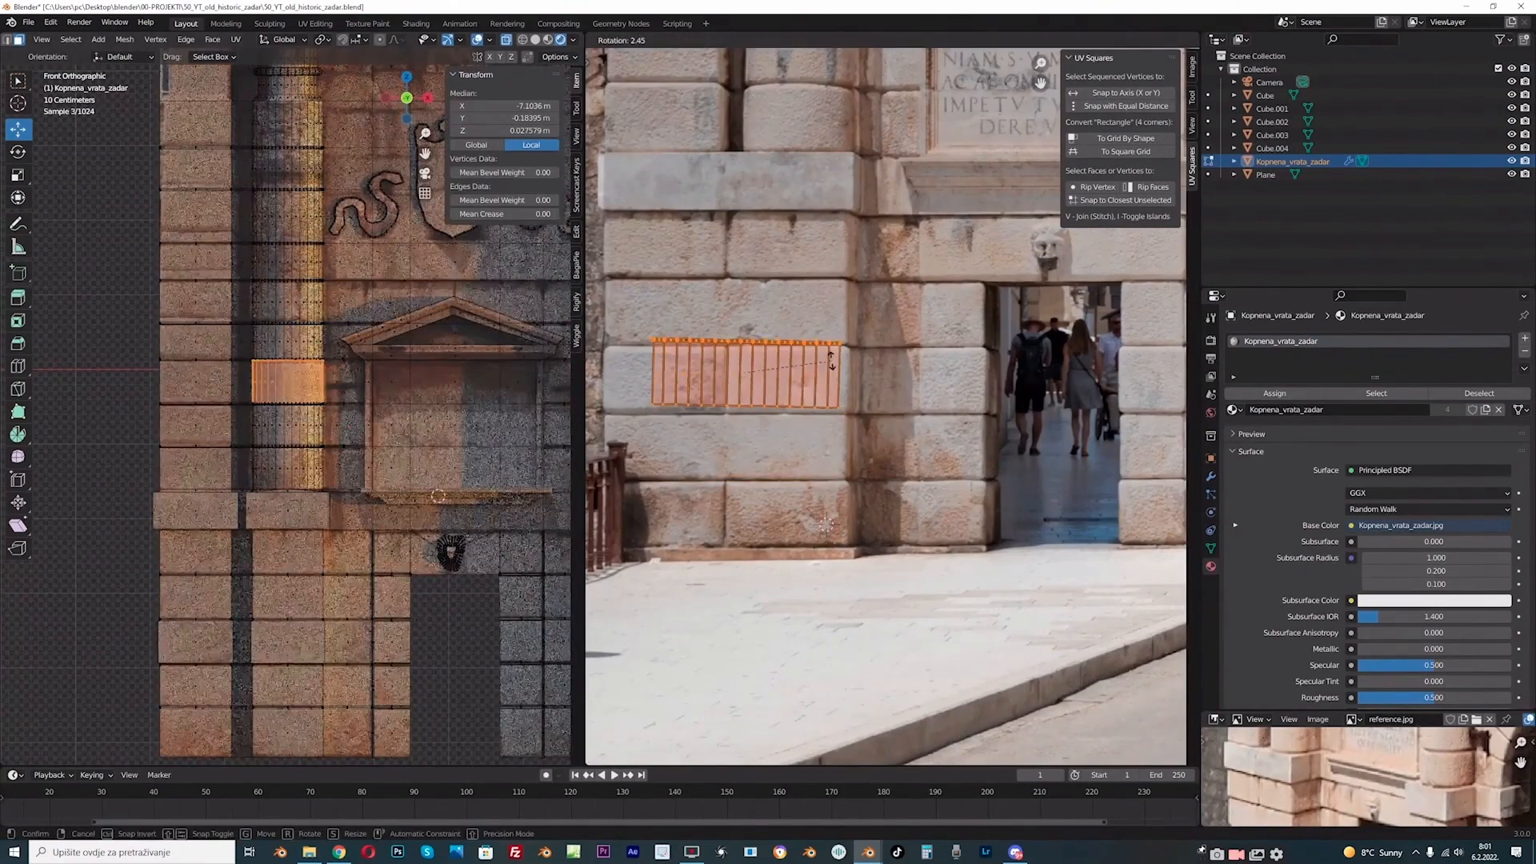
pyautogui.click(827, 369)
pyautogui.press('s')
pyautogui.click(848, 381)
pyautogui.click(120, 368)
# - Select the fourth drum of the far-left column and move, scale and rotate its UVs onto the left pier's fourth stone course
pyautogui.moveTo(333, 401); pyautogui.dragTo(250, 321)
pyautogui.press('g')
pyautogui.click(671, 415)
pyautogui.press('s')
pyautogui.click(676, 409)
pyautogui.hotkey('alt', 'a')
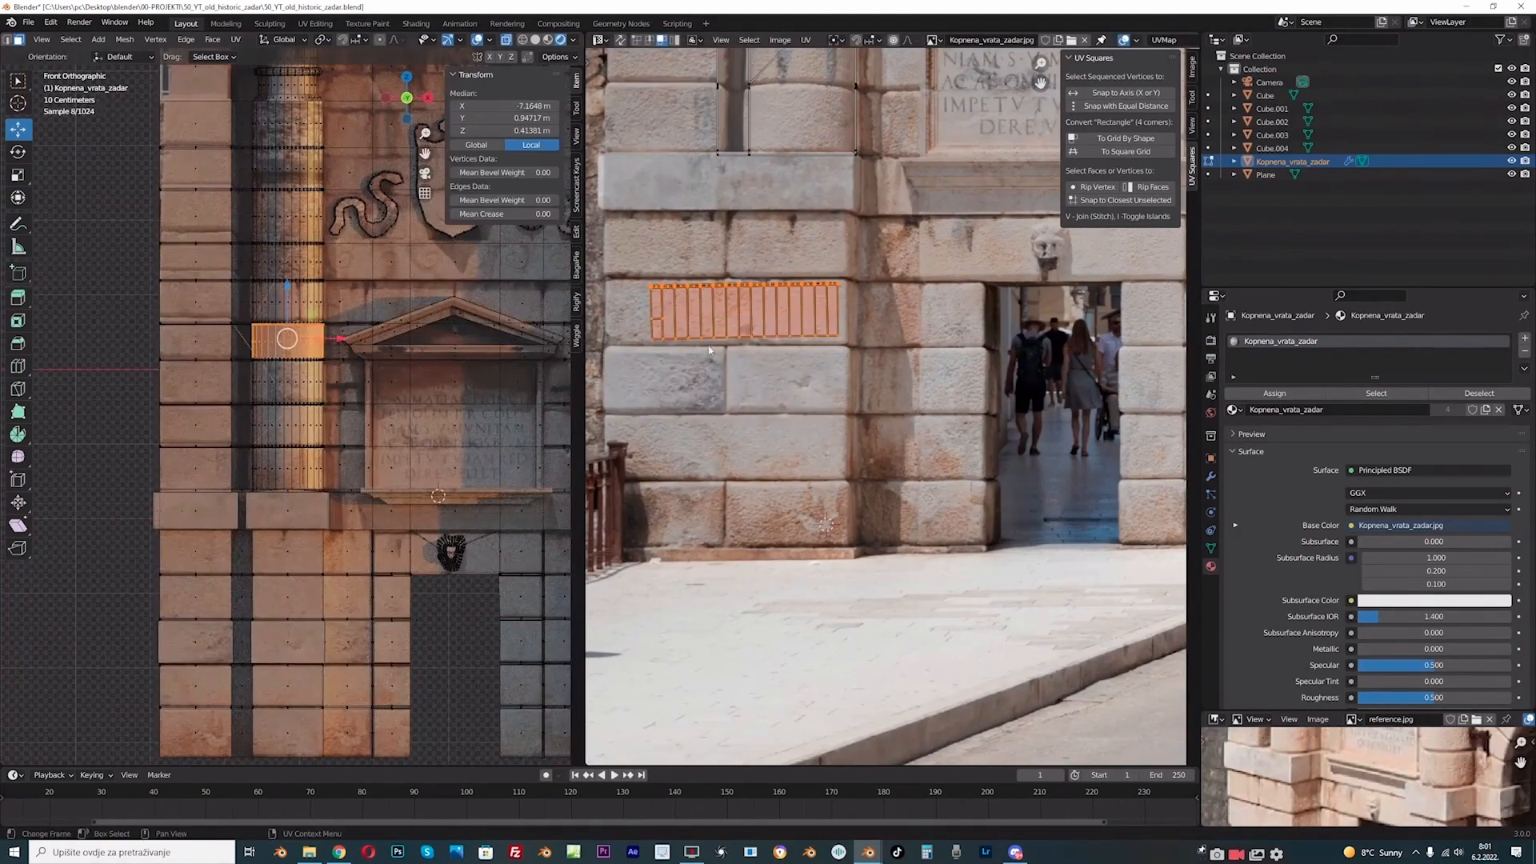
pyautogui.press('g')
pyautogui.click(813, 351)
pyautogui.press('s')
pyautogui.click(821, 354)
pyautogui.press('g')
pyautogui.click(816, 353)
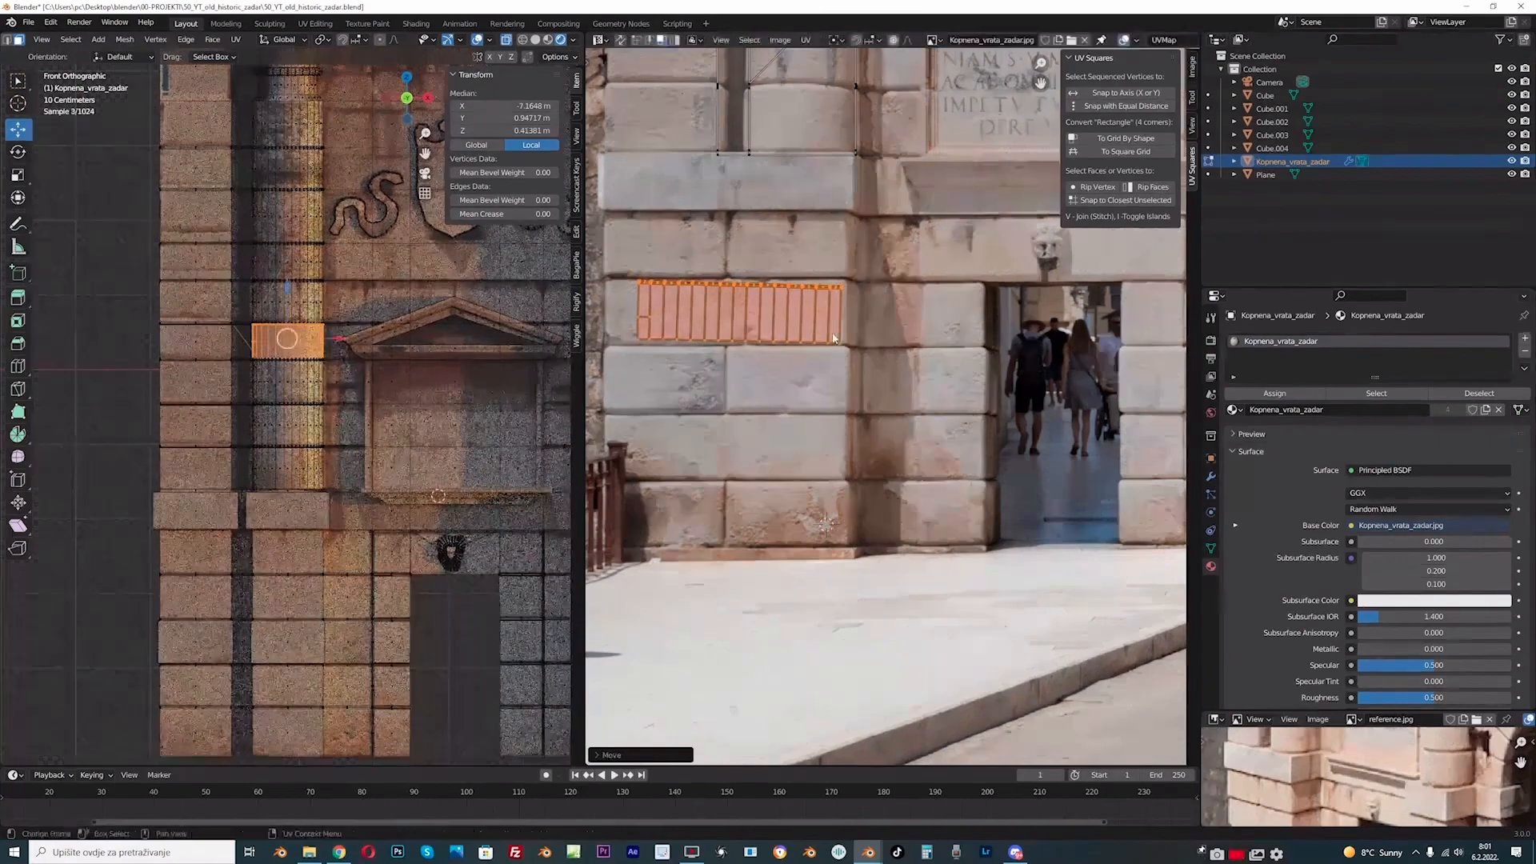
pyautogui.press('r')
pyautogui.click(856, 310)
pyautogui.click(89, 319)
# - Select the fifth drum of the far-left column and move its UVs onto the left pier's top stone course
pyautogui.moveTo(330, 317); pyautogui.dragTo(249, 283)
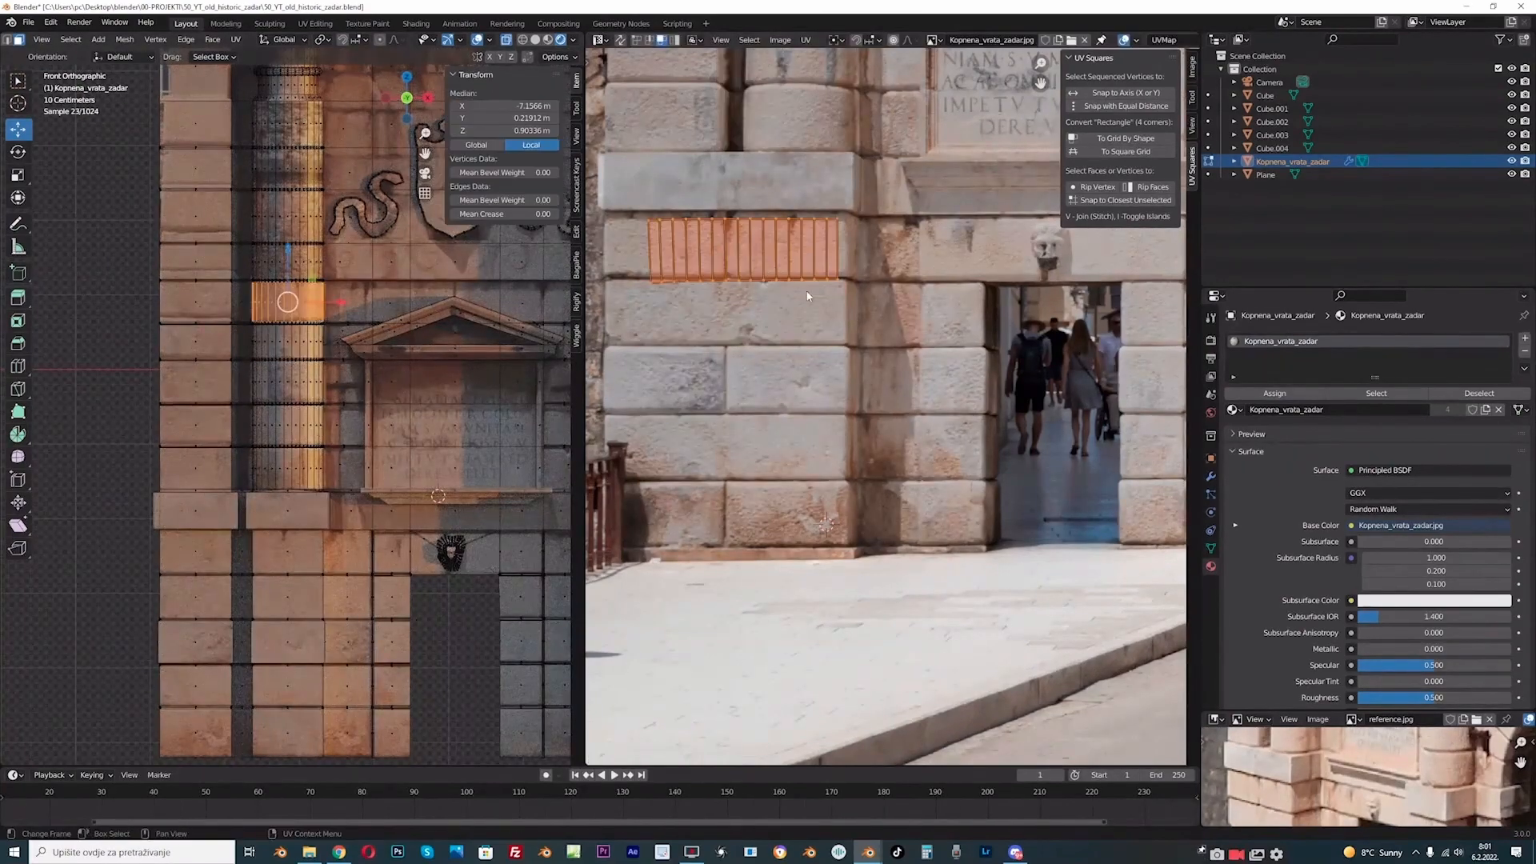
pyautogui.press('g')
pyautogui.click(776, 357)
# - Move the sixth drum's UVs from the dark wall area of the photo onto the left pier and scale them to fit
pyautogui.scroll(-3, 880, 404)
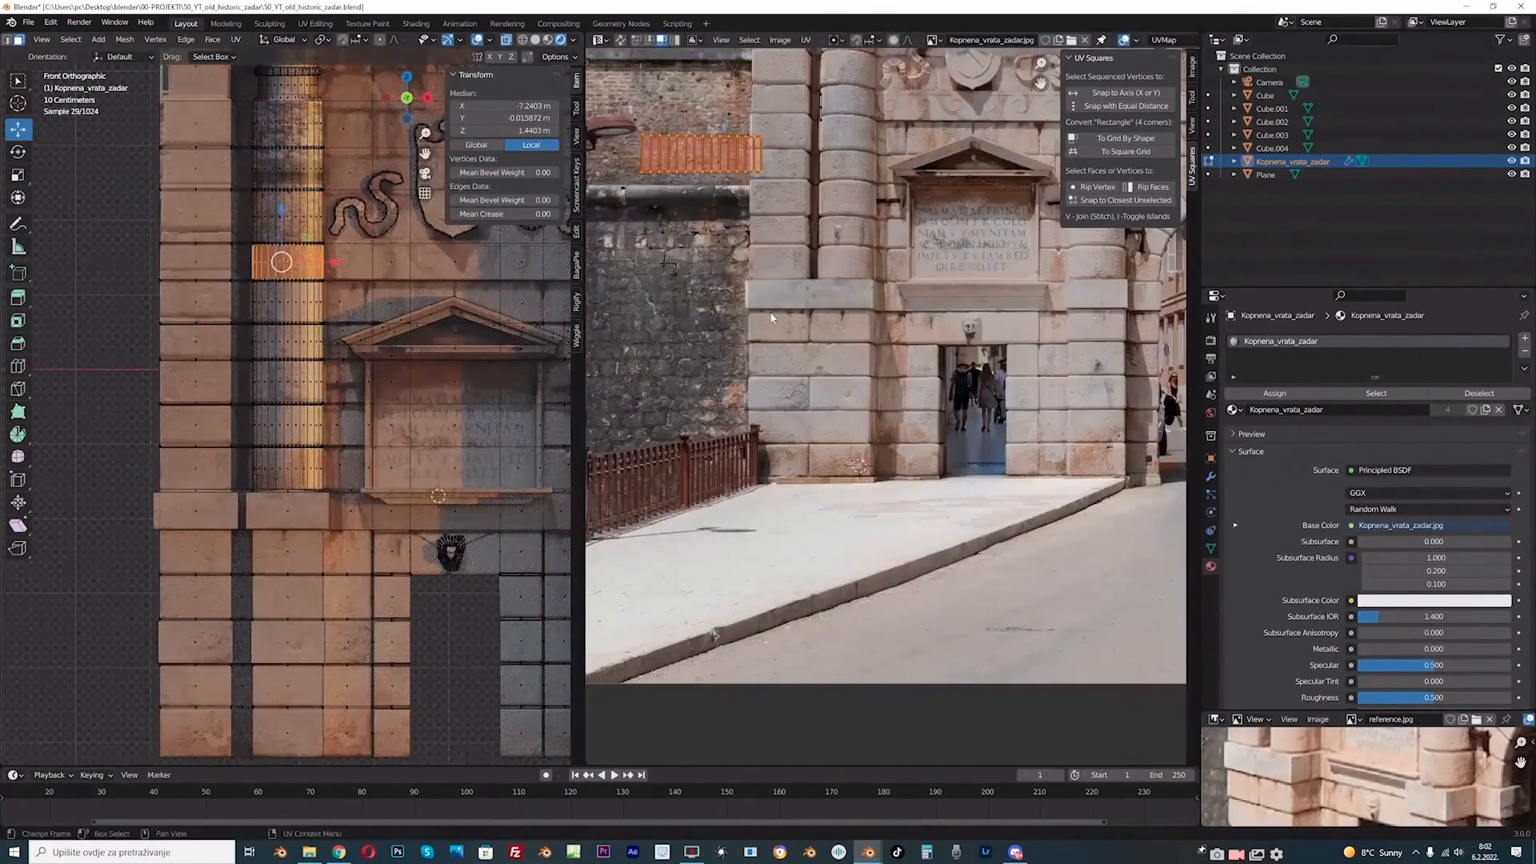
pyautogui.press('g')
pyautogui.click(853, 444)
pyautogui.scroll(2, 867, 364)
pyautogui.press('s')
pyautogui.click(850, 376)
pyautogui.scroll(-1, 850, 377)
pyautogui.moveTo(850, 377); pyautogui.dragTo(795, 409, button='middle')
pyautogui.press('g')
pyautogui.click(785, 455)
pyautogui.keyDown('shift'); pyautogui.moveTo(352, 336); pyautogui.dragTo(396, 457, button='middle'); pyautogui.keyUp('shift')
# - Select the far-left column's seventh drum and fit its UVs to a stone course of the pier right of the small doorway
pyautogui.click(132, 384)
pyautogui.moveTo(373, 369); pyautogui.dragTo(283, 315)
pyautogui.scroll(-4, 788, 284)
pyautogui.press('g')
pyautogui.click(980, 352)
pyautogui.press('g')
pyautogui.click(928, 416)
pyautogui.scroll(4, 908, 404)
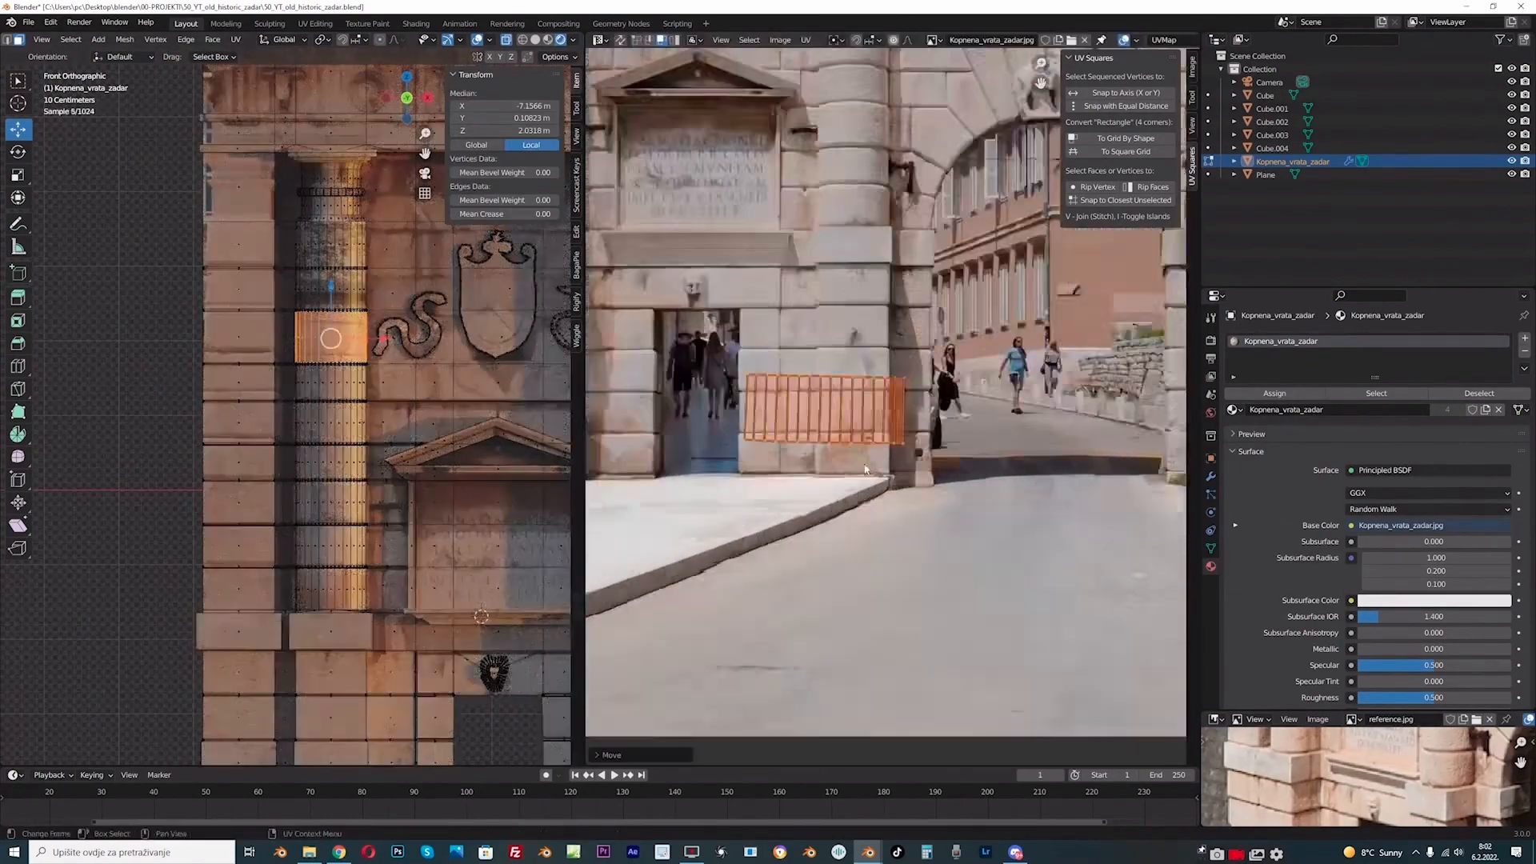
pyautogui.press('s')
pyautogui.click(869, 437)
pyautogui.press('g')
pyautogui.click(873, 438)
# - Select the eighth drum of the far-left column and fit its UVs to the stone course right of the doorway's lion mask
pyautogui.click(136, 344)
pyautogui.moveTo(374, 315); pyautogui.dragTo(285, 273)
pyautogui.scroll(-3, 848, 296)
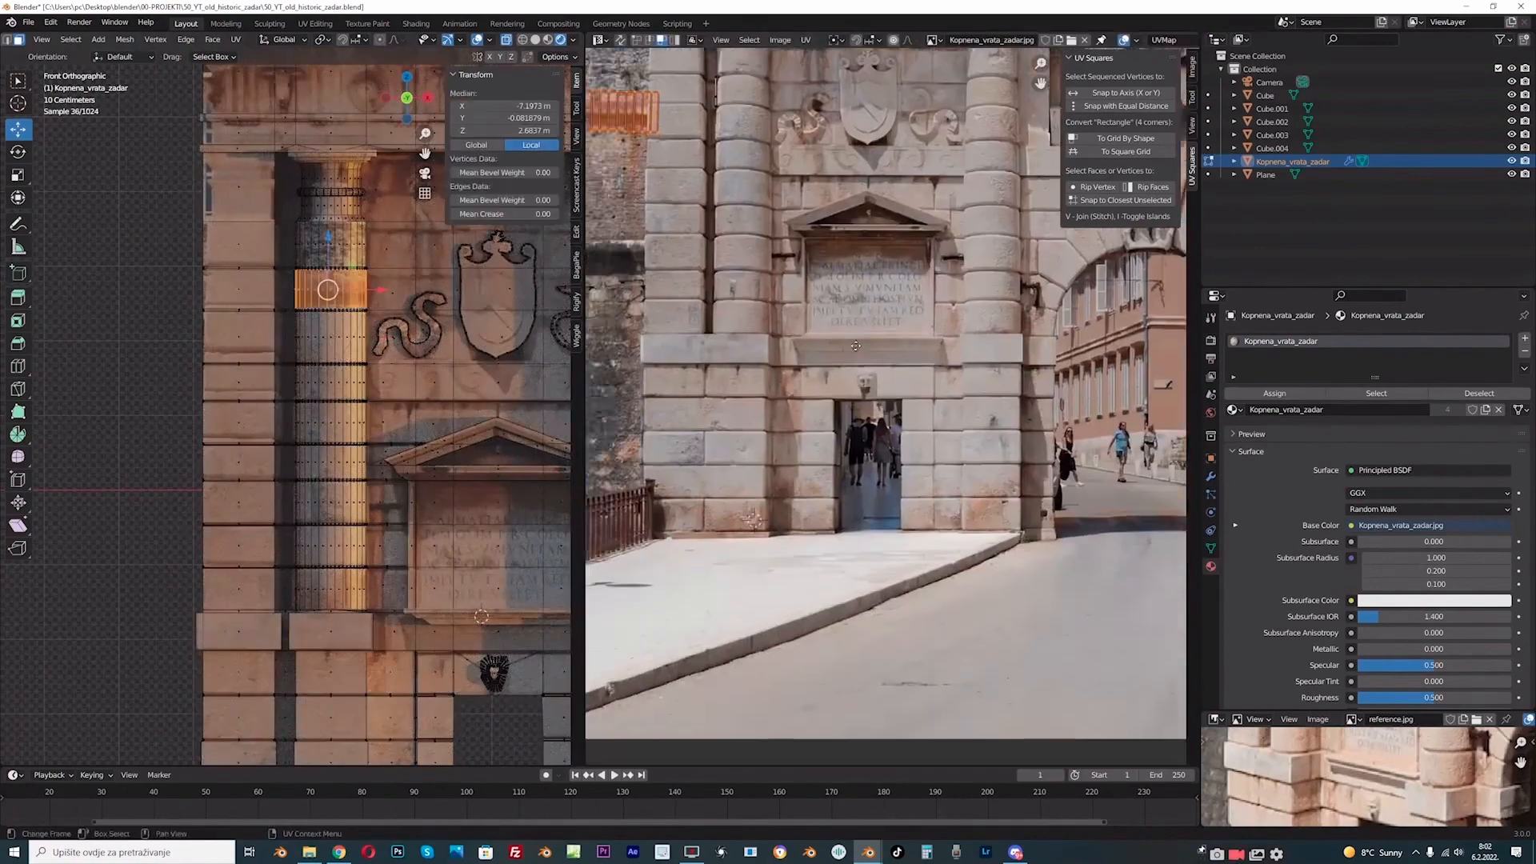
pyautogui.press('g')
pyautogui.click(984, 554)
pyautogui.scroll(3, 920, 416)
pyautogui.press('s')
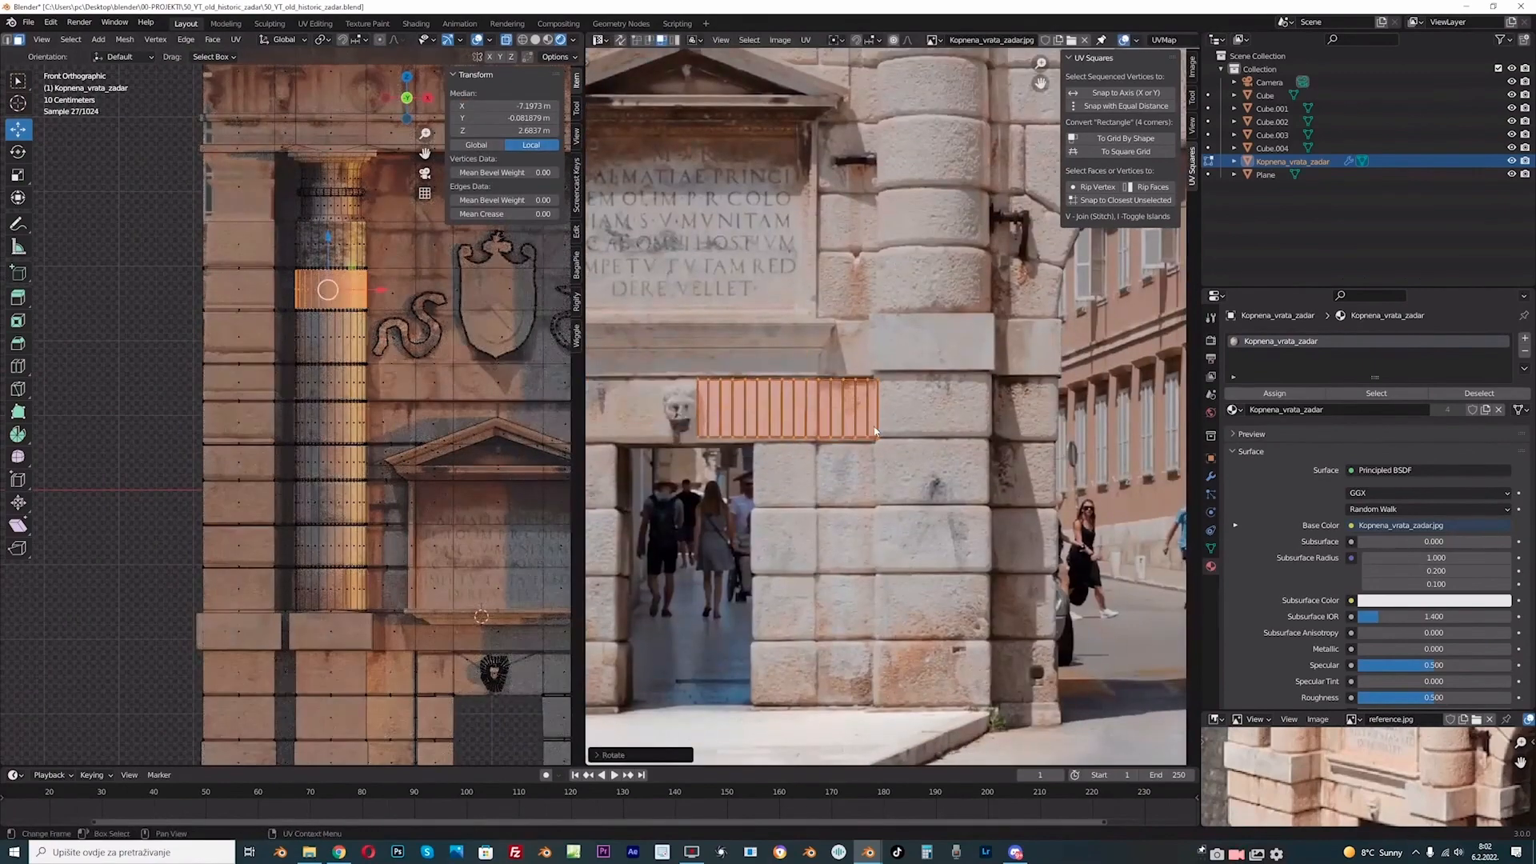
pyautogui.click(905, 420)
# - Select the ninth drum of the far-left column and fit its UVs to the left pier's second stone course from the top
pyautogui.click(136, 320)
pyautogui.moveTo(374, 269); pyautogui.dragTo(285, 227)
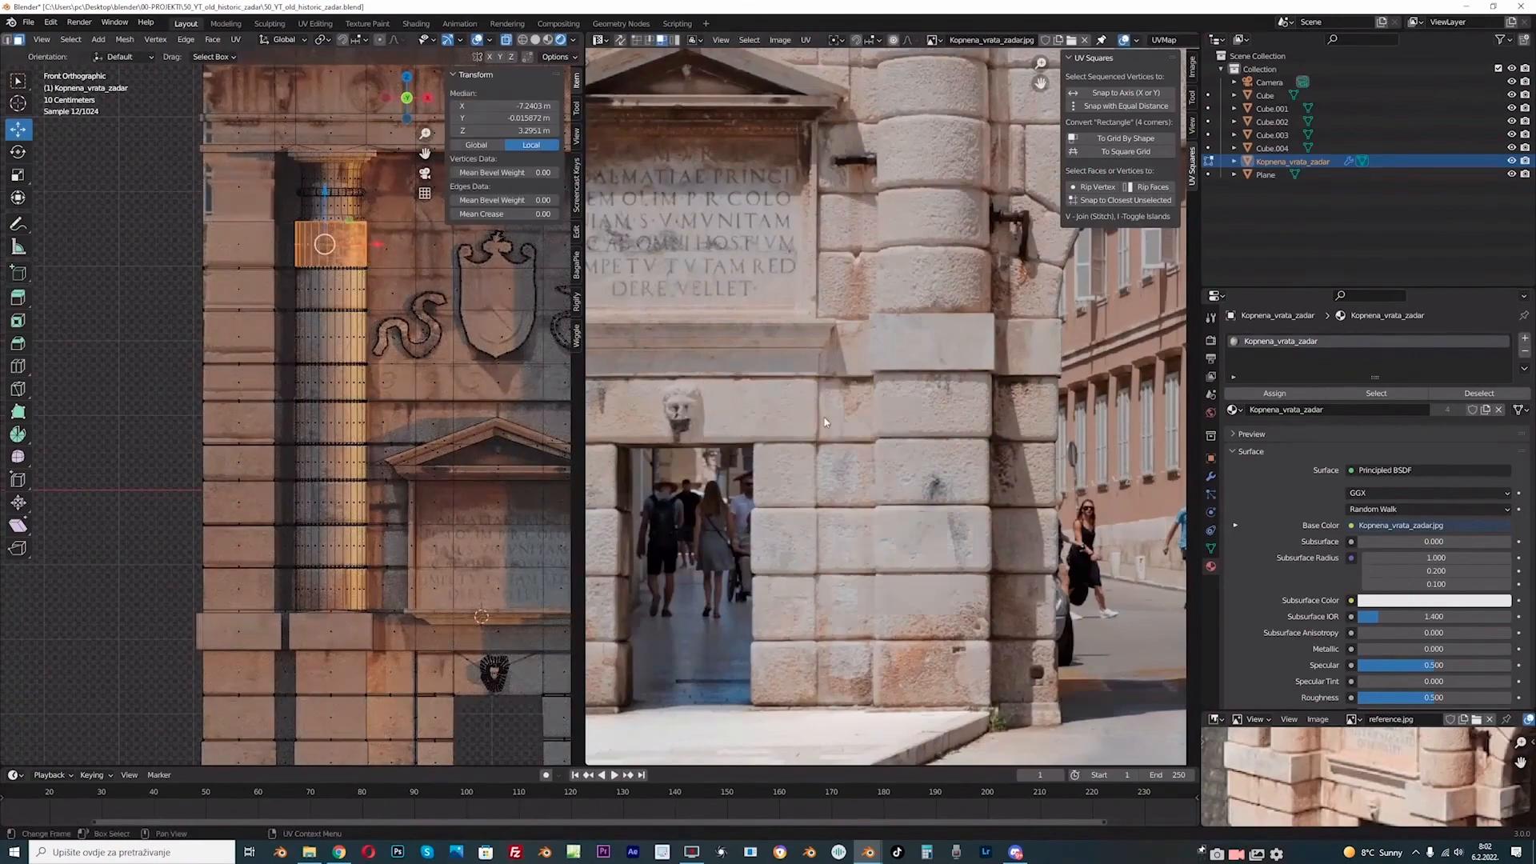
pyautogui.scroll(-6, 932, 452)
pyautogui.press('g')
pyautogui.click(810, 468)
pyautogui.scroll(4, 822, 477)
pyautogui.press('s')
pyautogui.click(854, 437)
pyautogui.press('g')
pyautogui.click(866, 413)
pyautogui.scroll(1, 866, 406)
pyautogui.press('s')
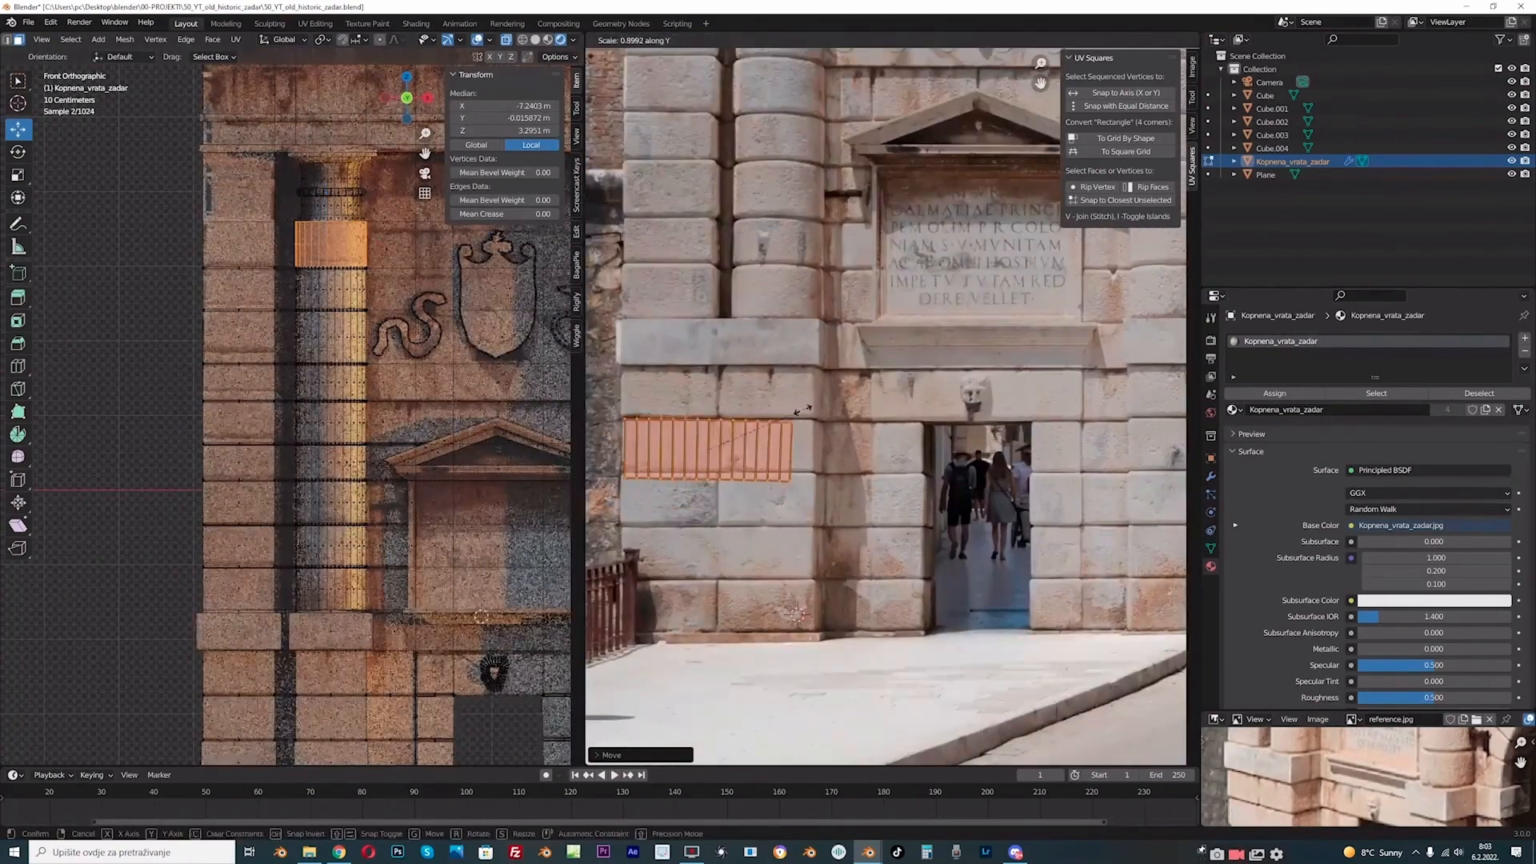
# - Return the gate to Object Mode and display it in solid shading with X-ray off
pyautogui.press('Tab')
pyautogui.click(186, 384)
pyautogui.moveTo(196, 389); pyautogui.dragTo(237, 392, button='middle')
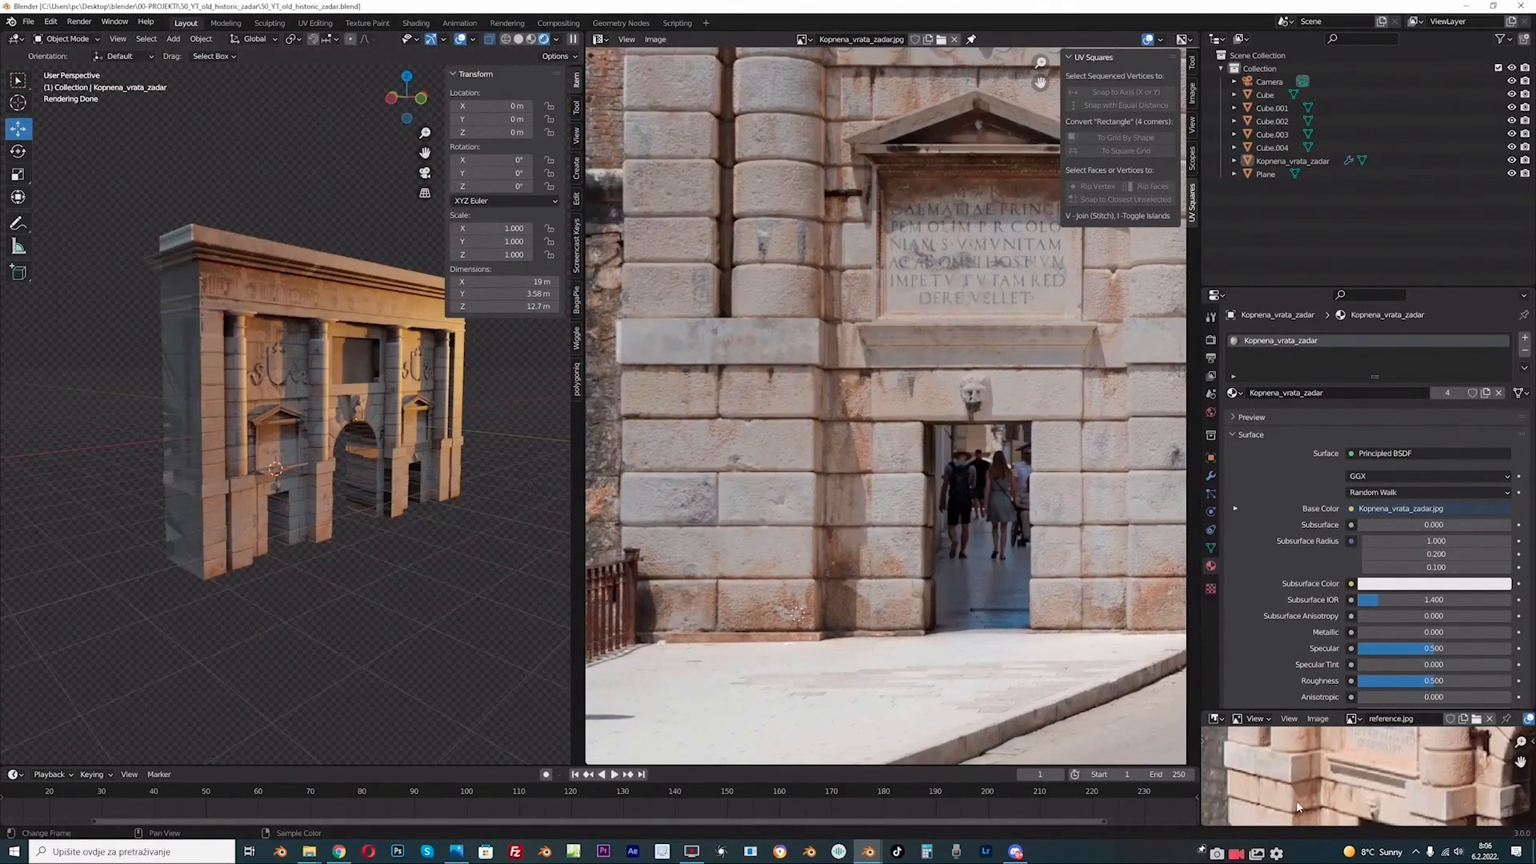
pyautogui.scroll(-2, 213, 499)
pyautogui.moveTo(212, 499); pyautogui.dragTo(237, 496, button='middle')
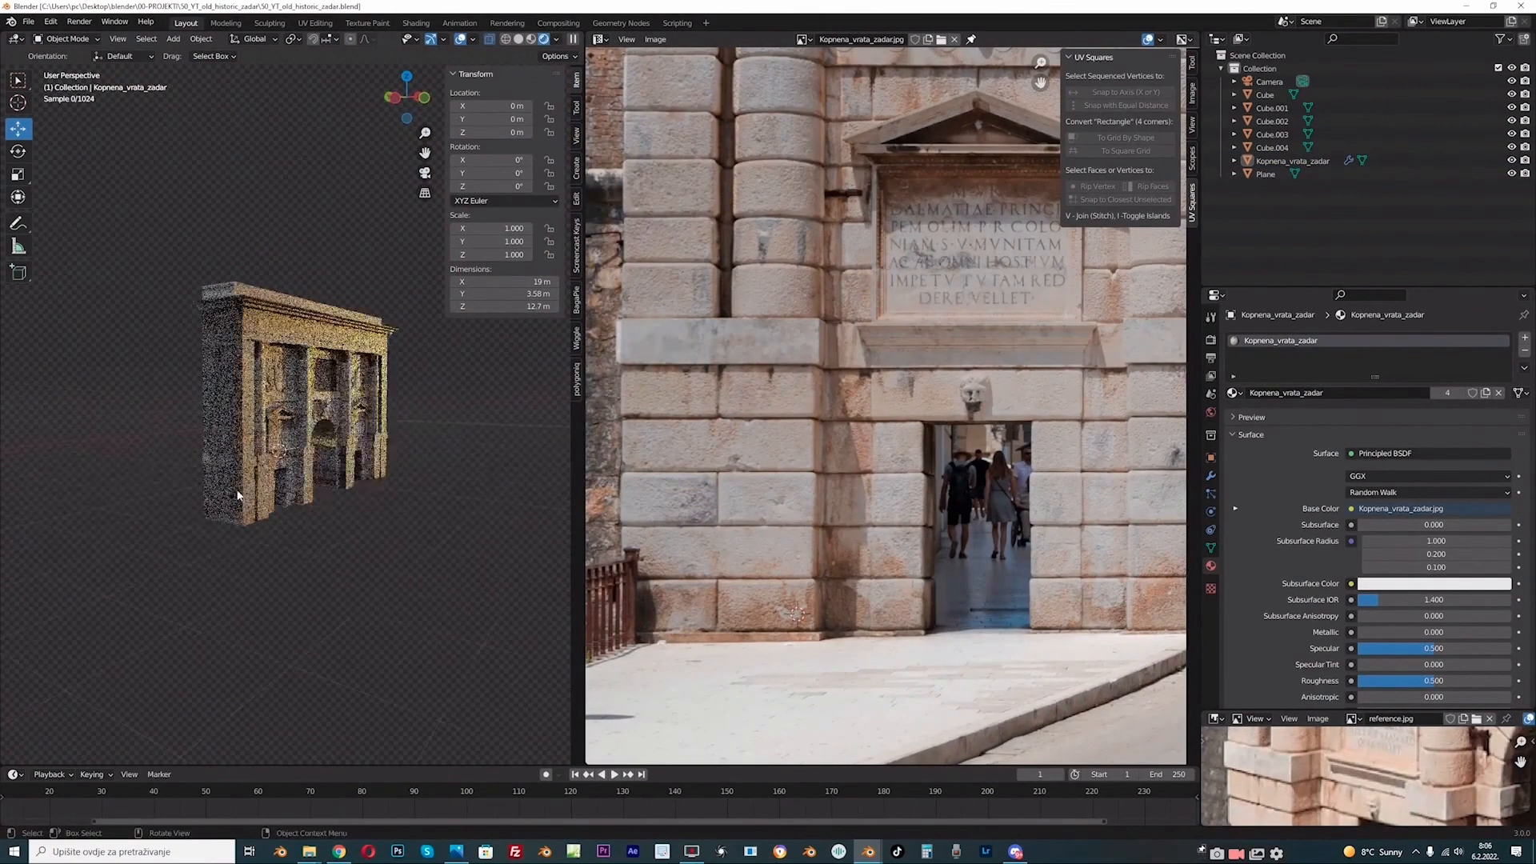
pyautogui.scroll(3, 237, 460)
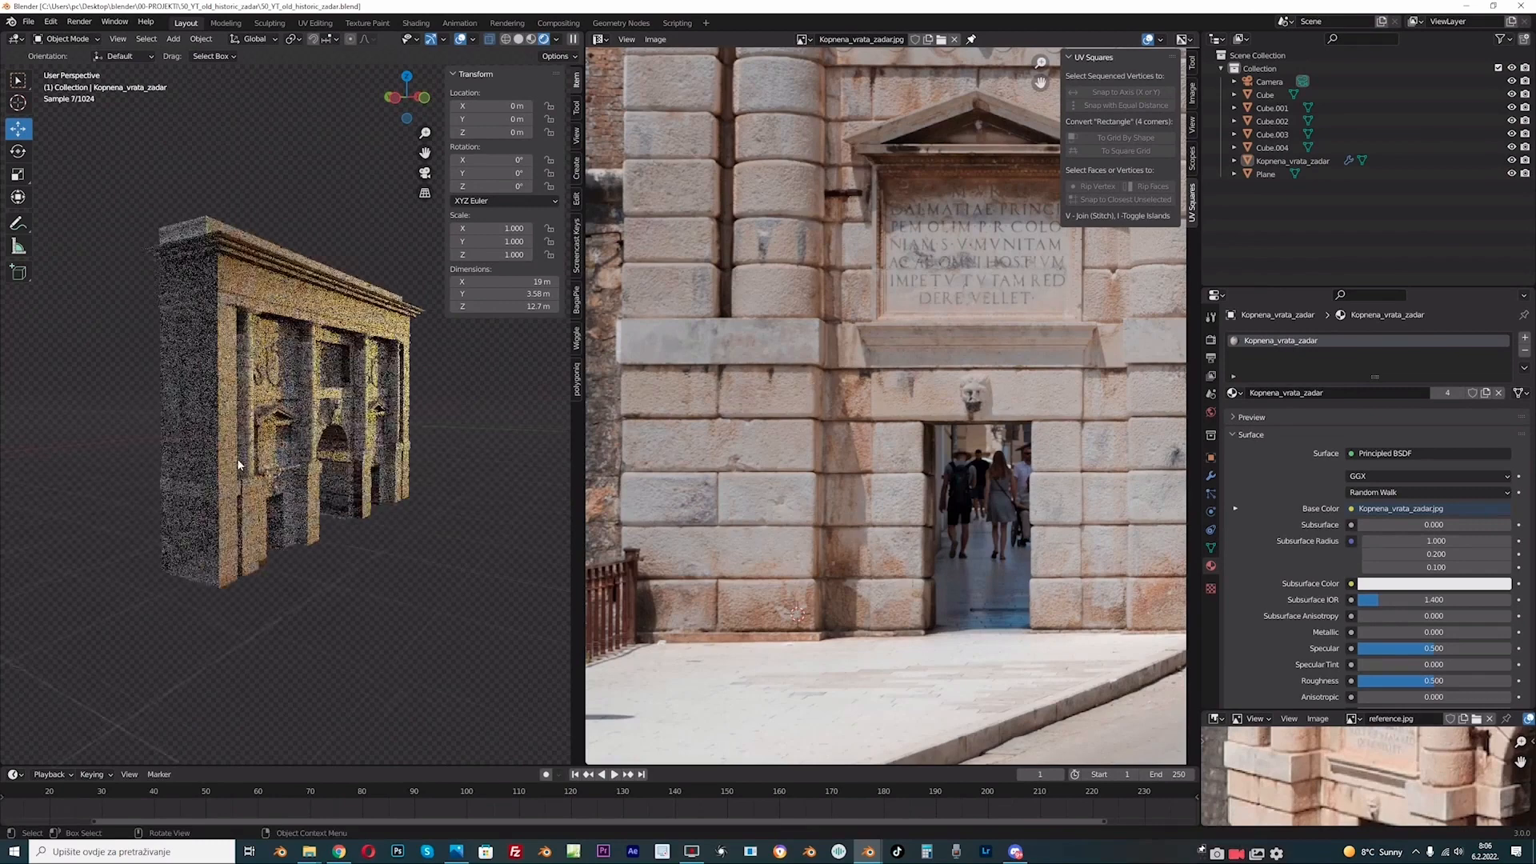
pyautogui.click(180, 454)
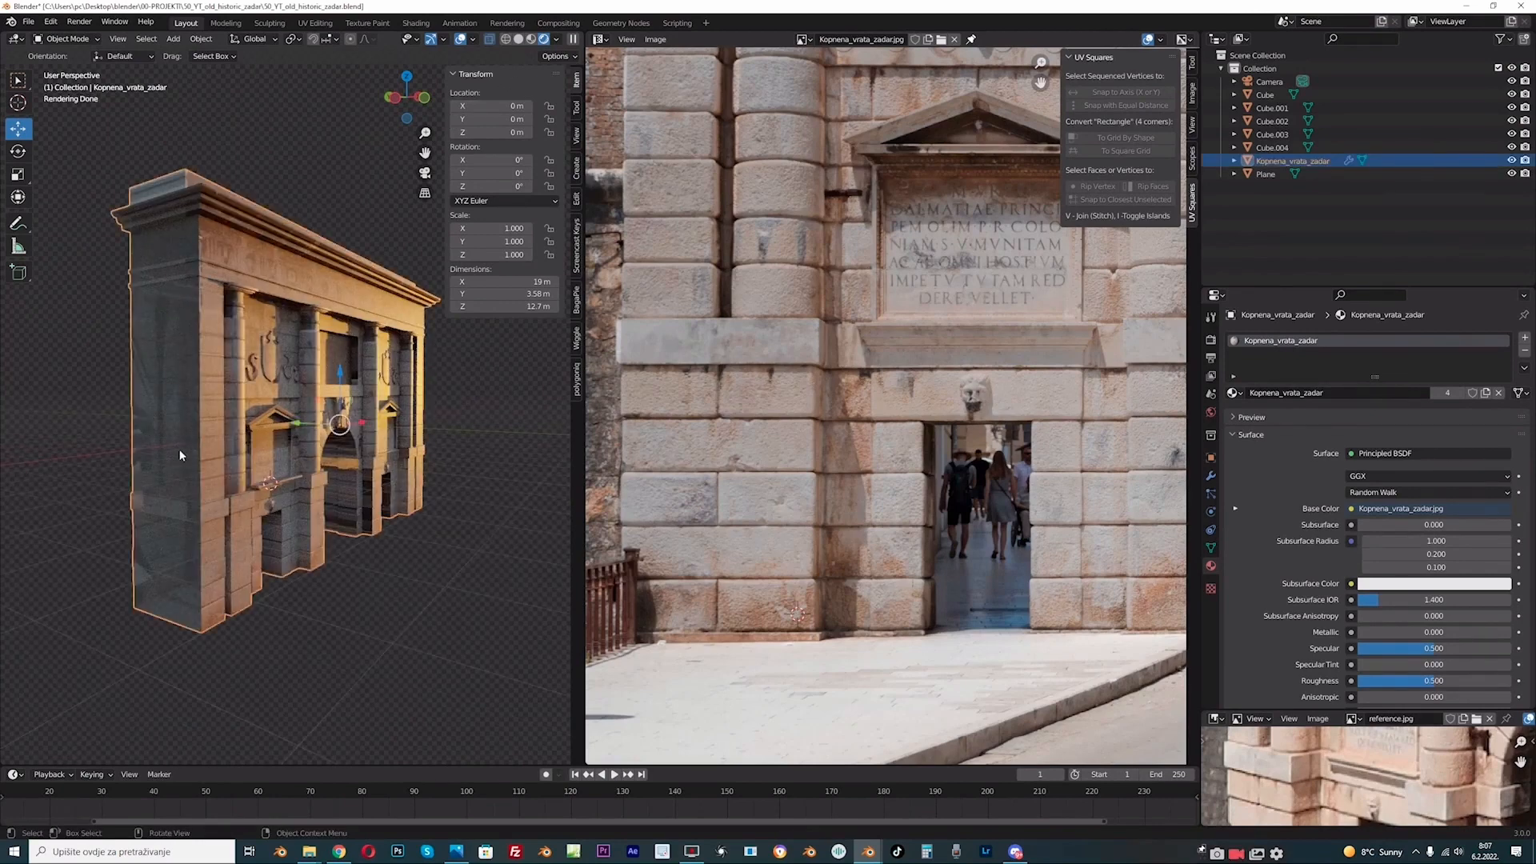
pyautogui.click(507, 39)
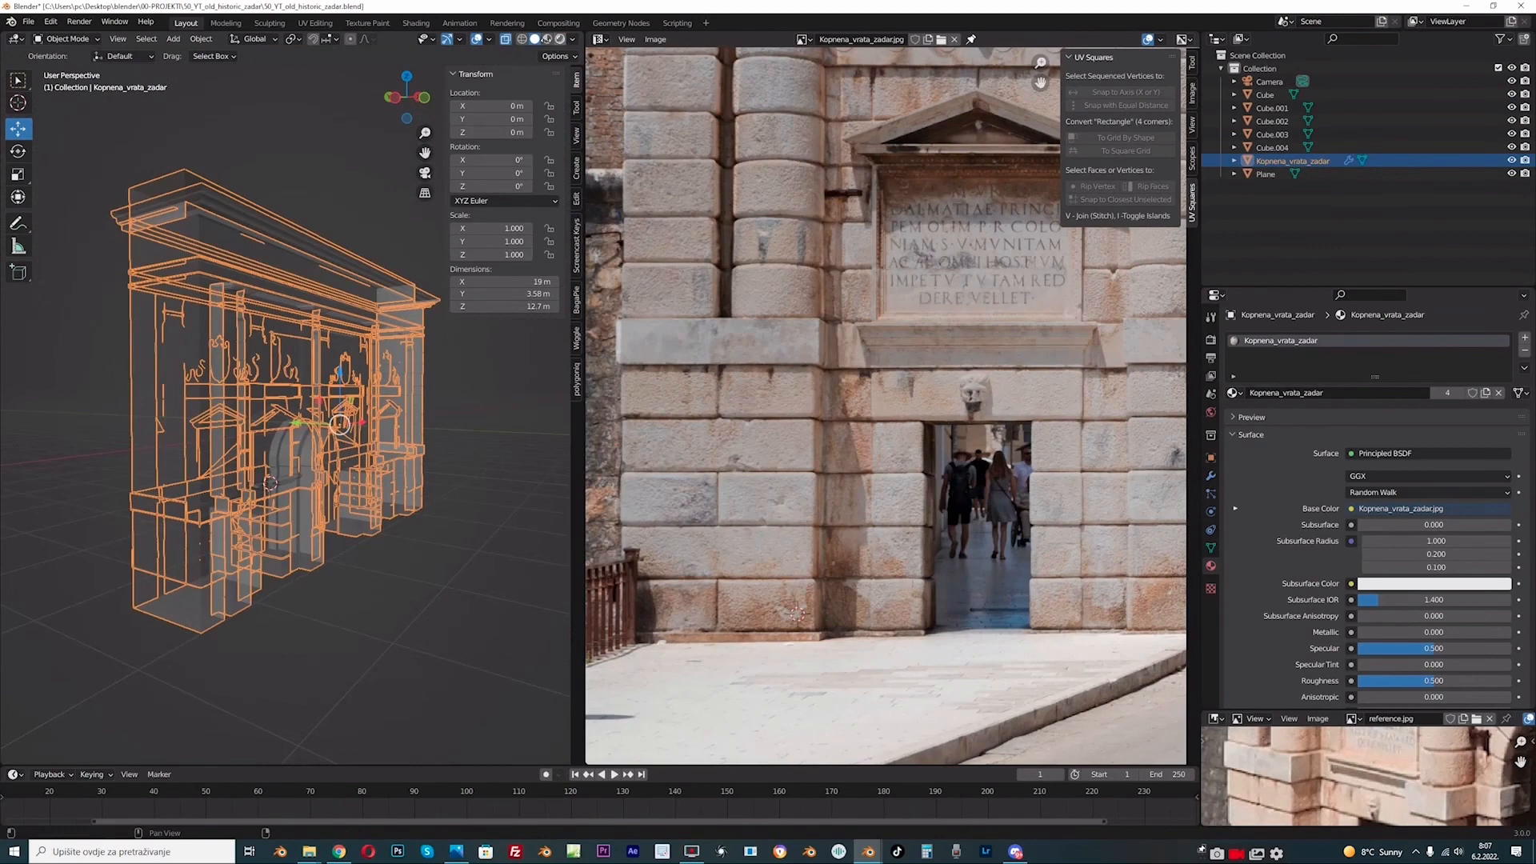
pyautogui.click(506, 39)
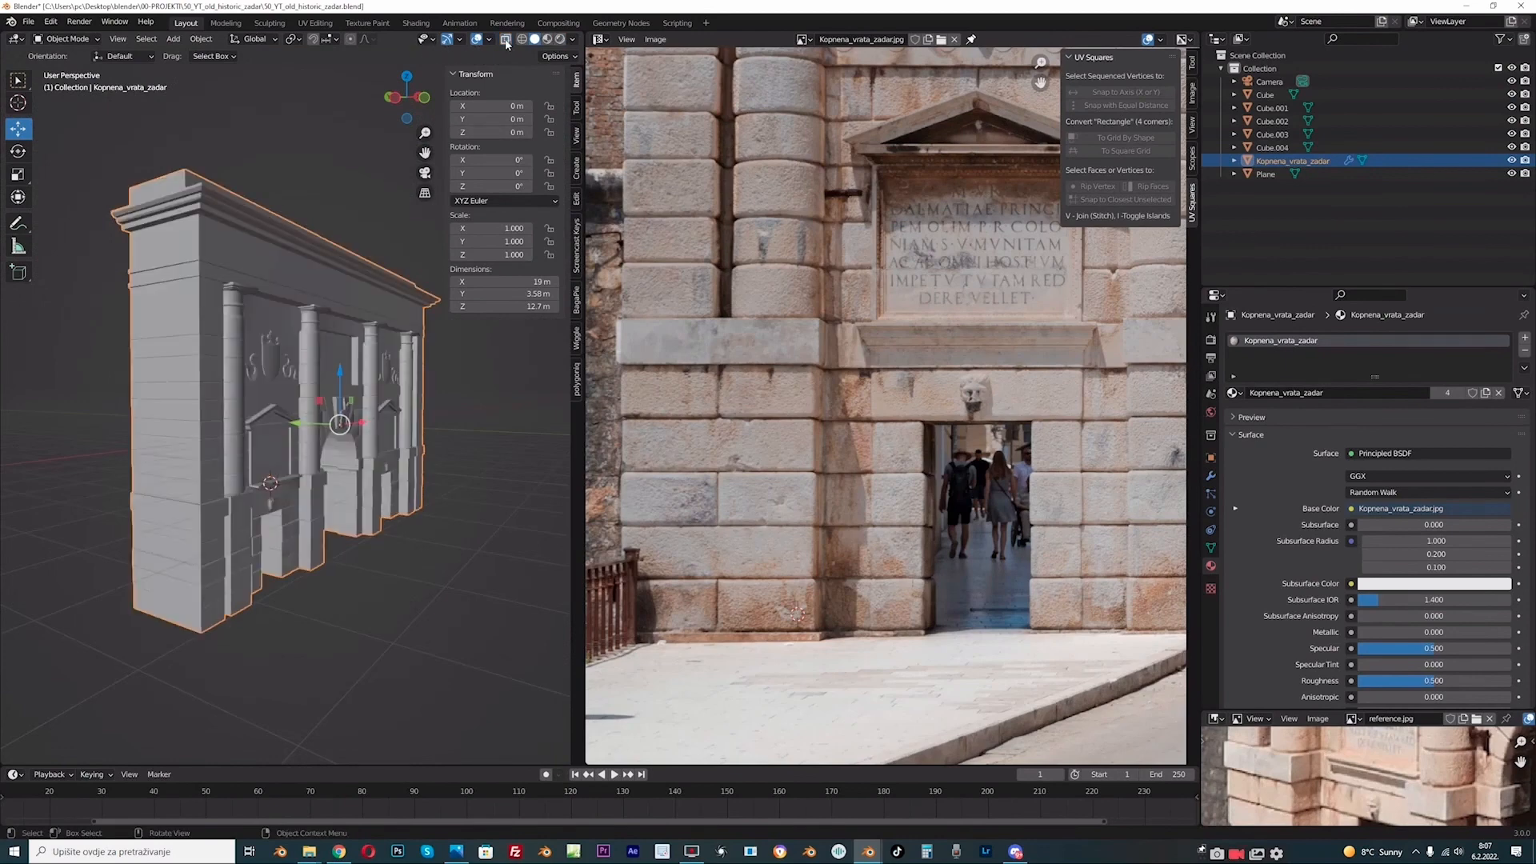
# - Show the gate in left orthographic view and enter Edit Mode
pyautogui.press('KP_1')
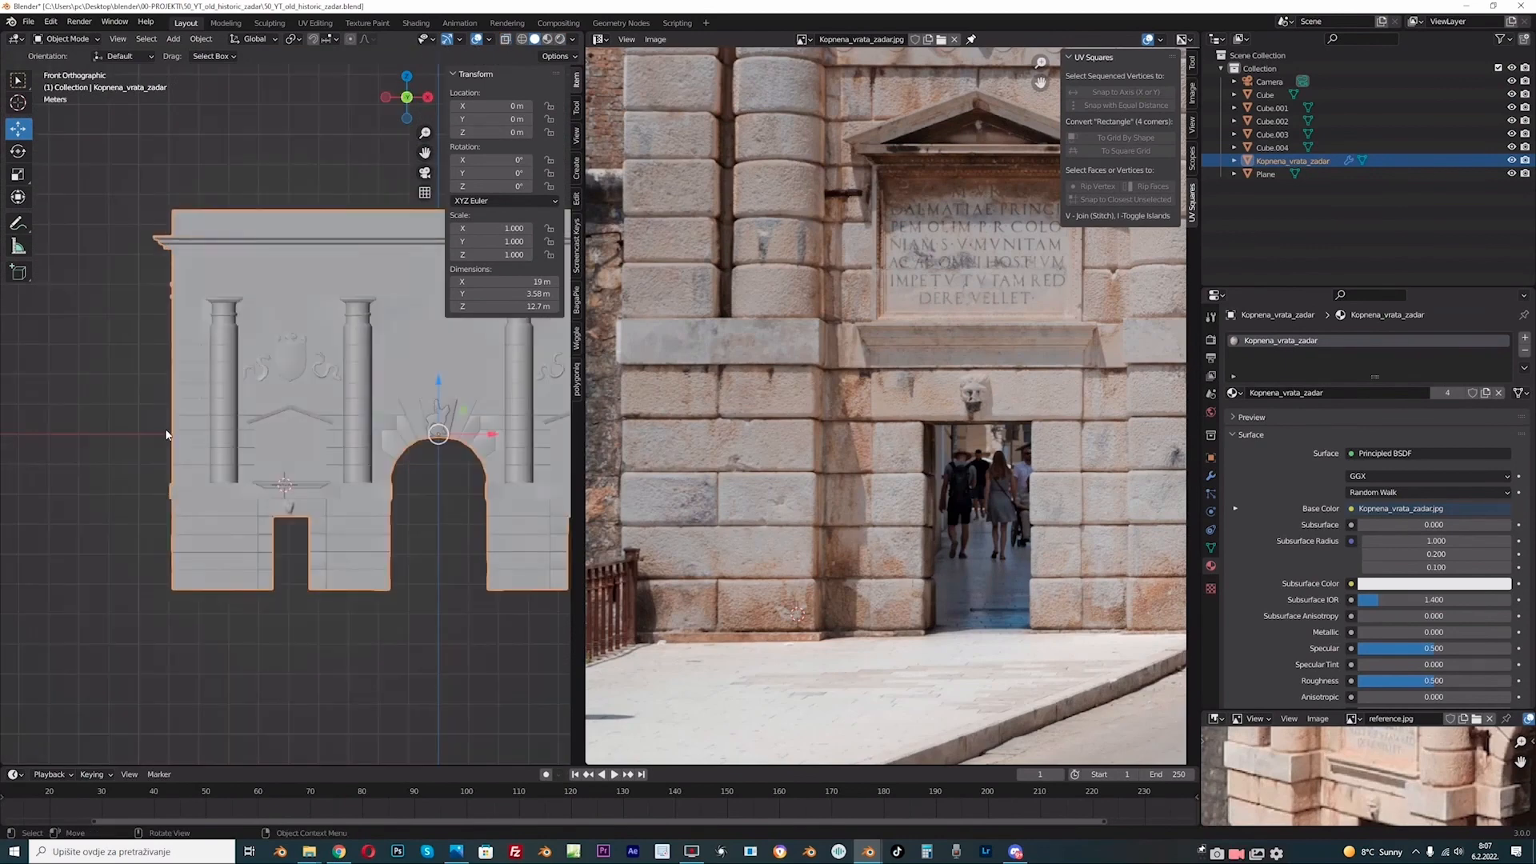
pyautogui.press('KP_3')
pyautogui.press('ctrl+KP_3')
pyautogui.scroll(2, 405, 180)
pyautogui.moveTo(424, 150); pyautogui.dragTo(485, 164)
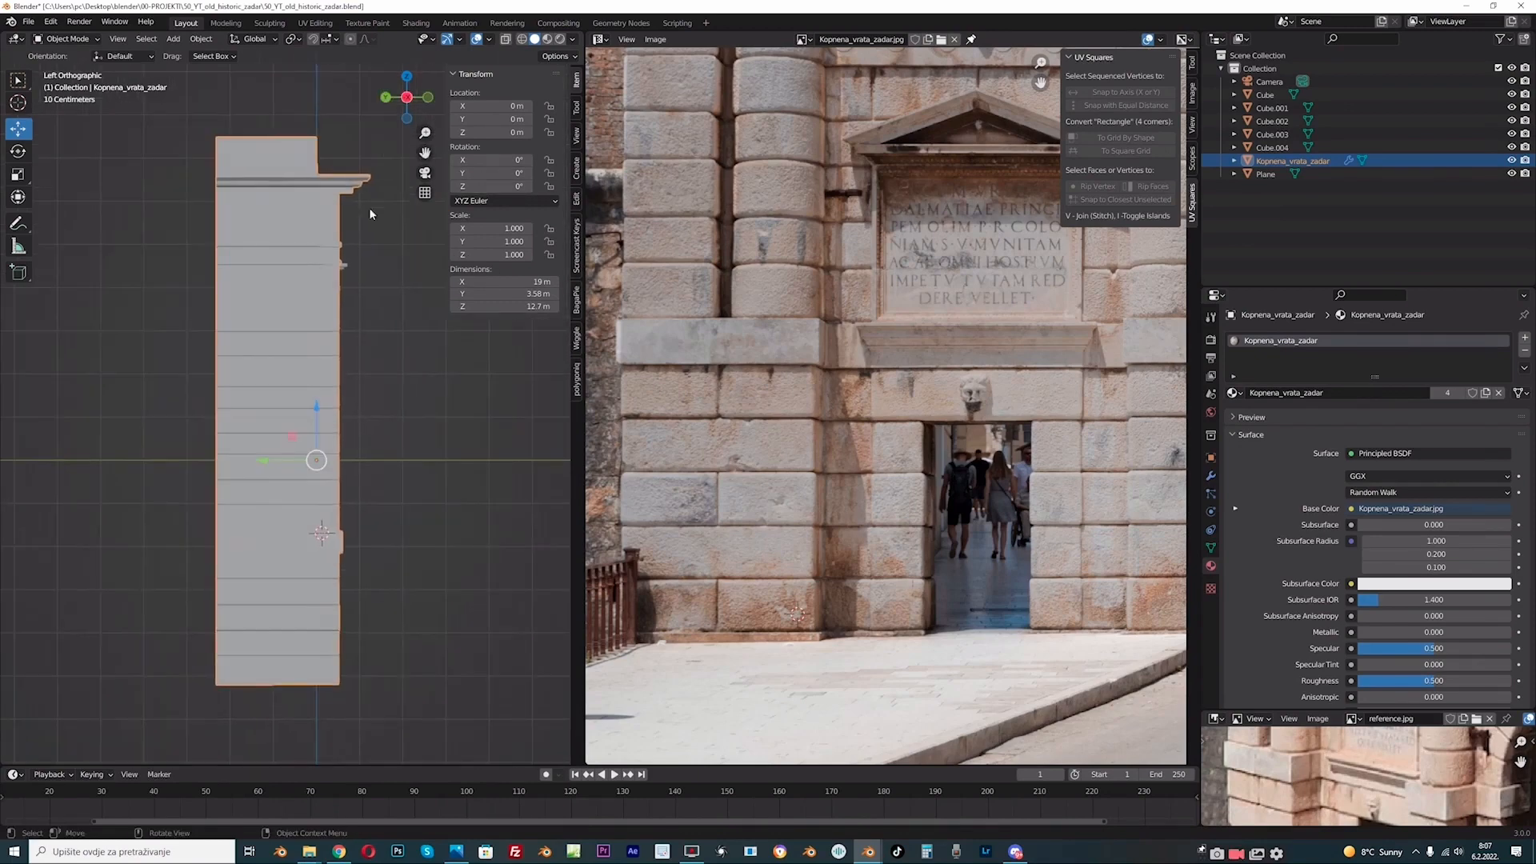
pyautogui.click(68, 38)
pyautogui.click(64, 72)
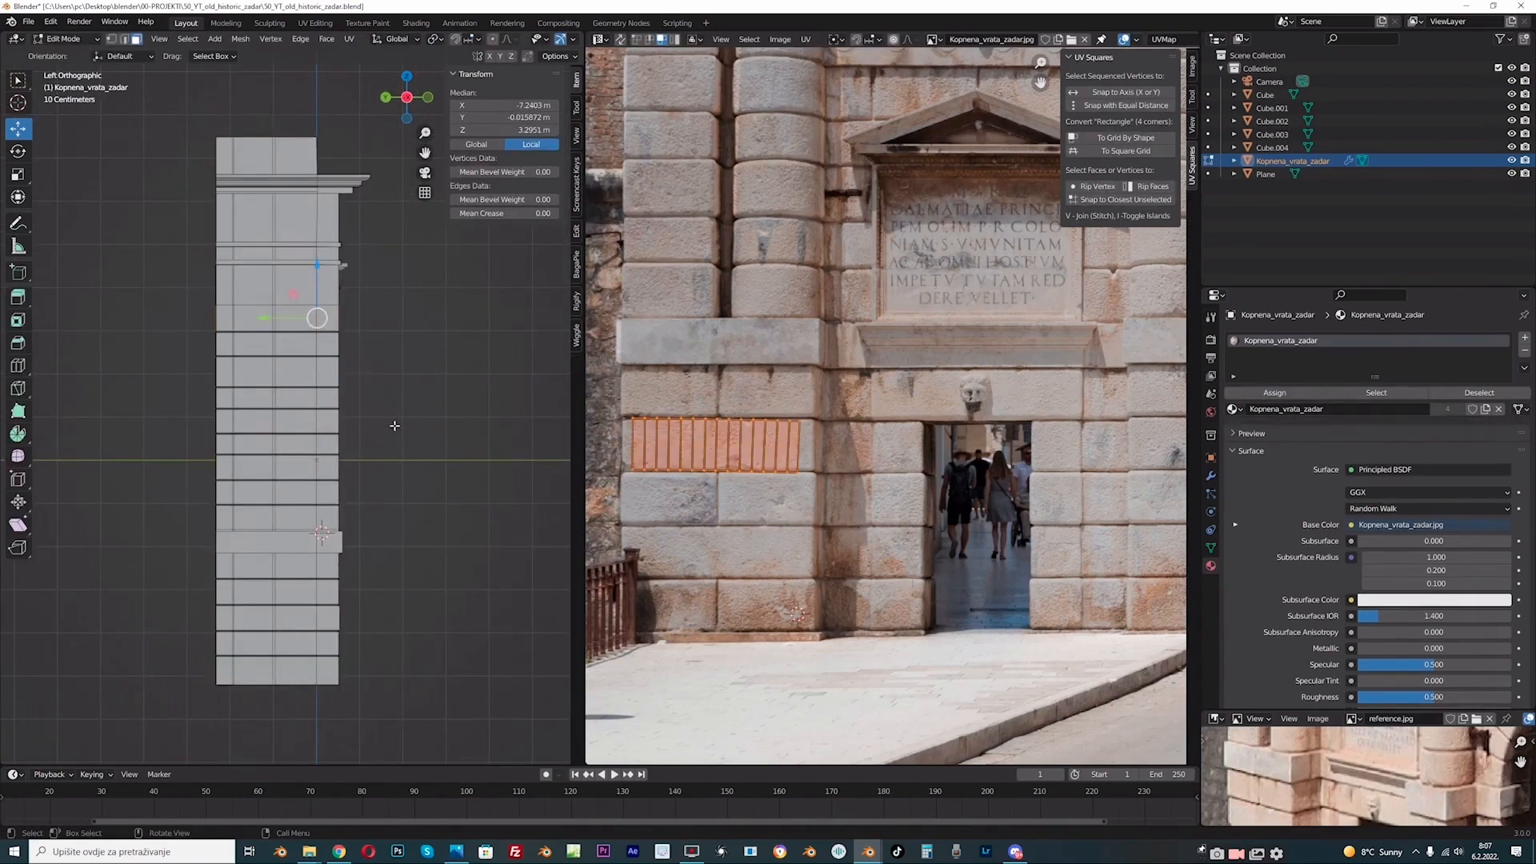
# - Select a face on the gate's left side wall and extend the selection to all faces with a similar normal
pyautogui.click(253, 418)
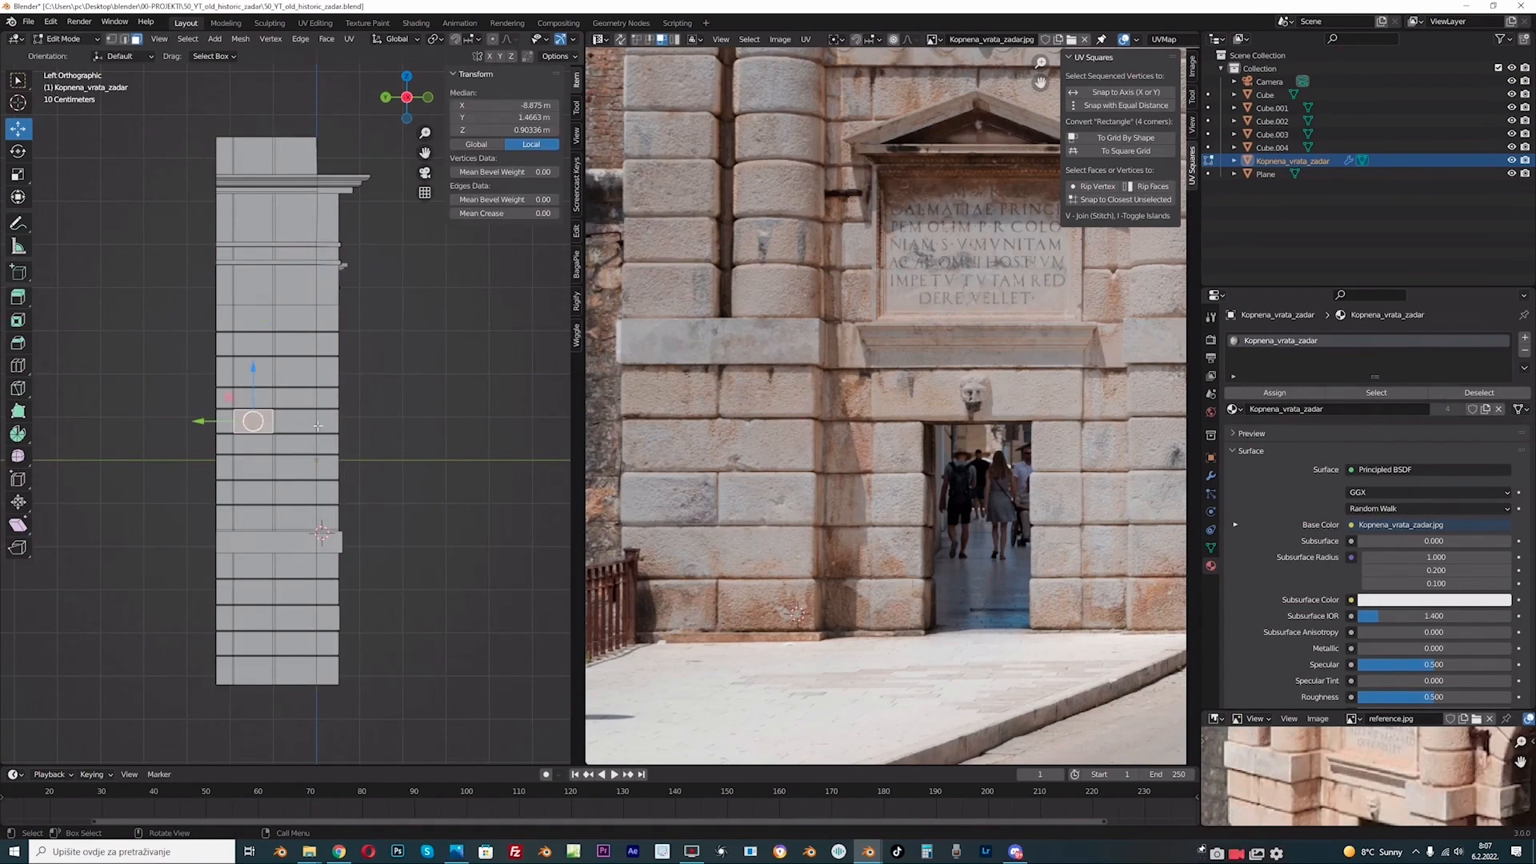
pyautogui.click(188, 39)
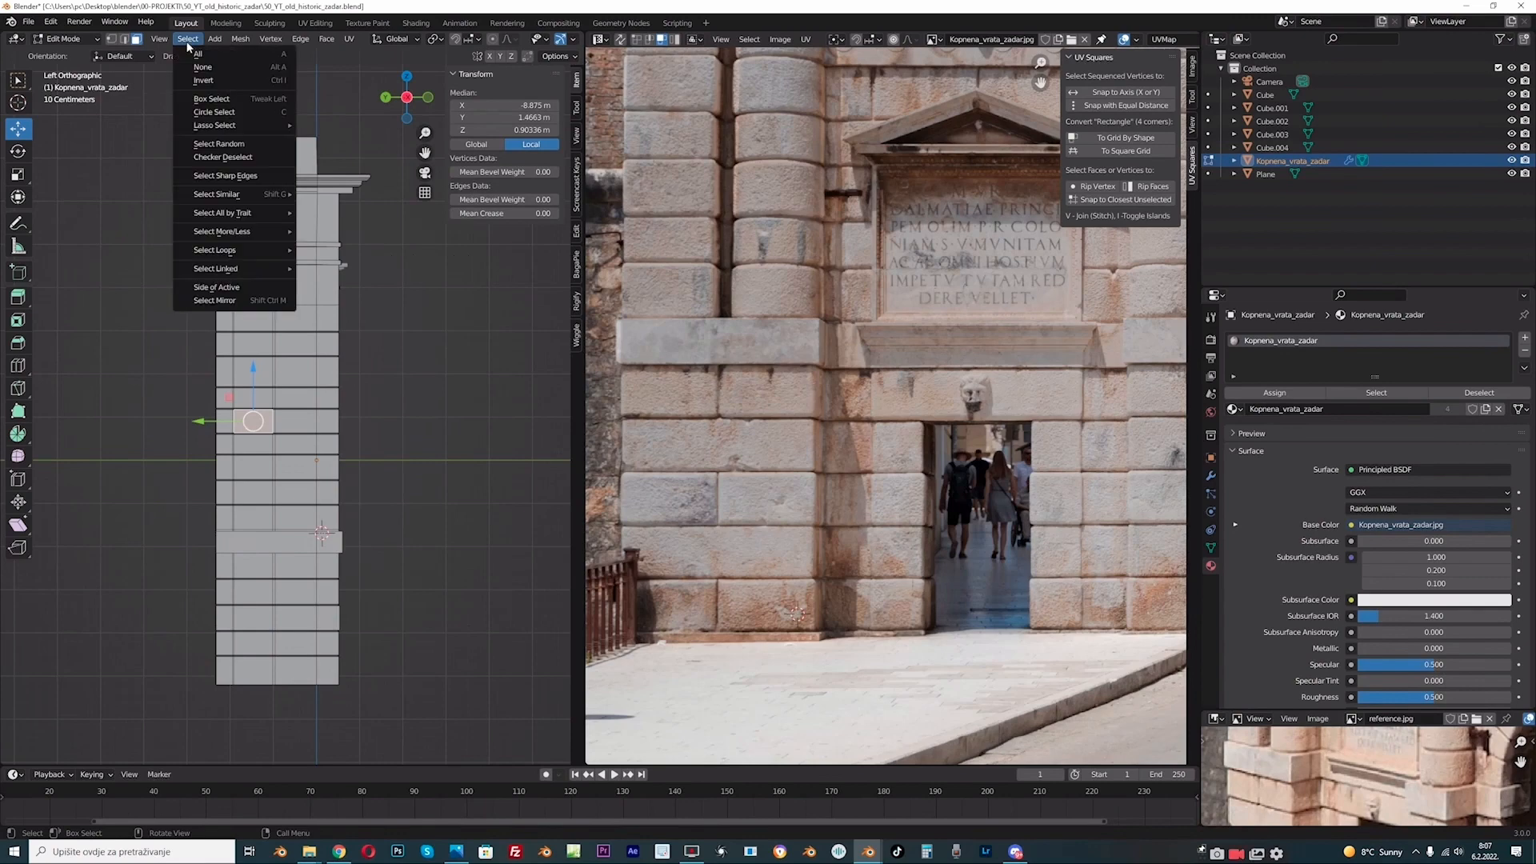
pyautogui.moveTo(232, 193)
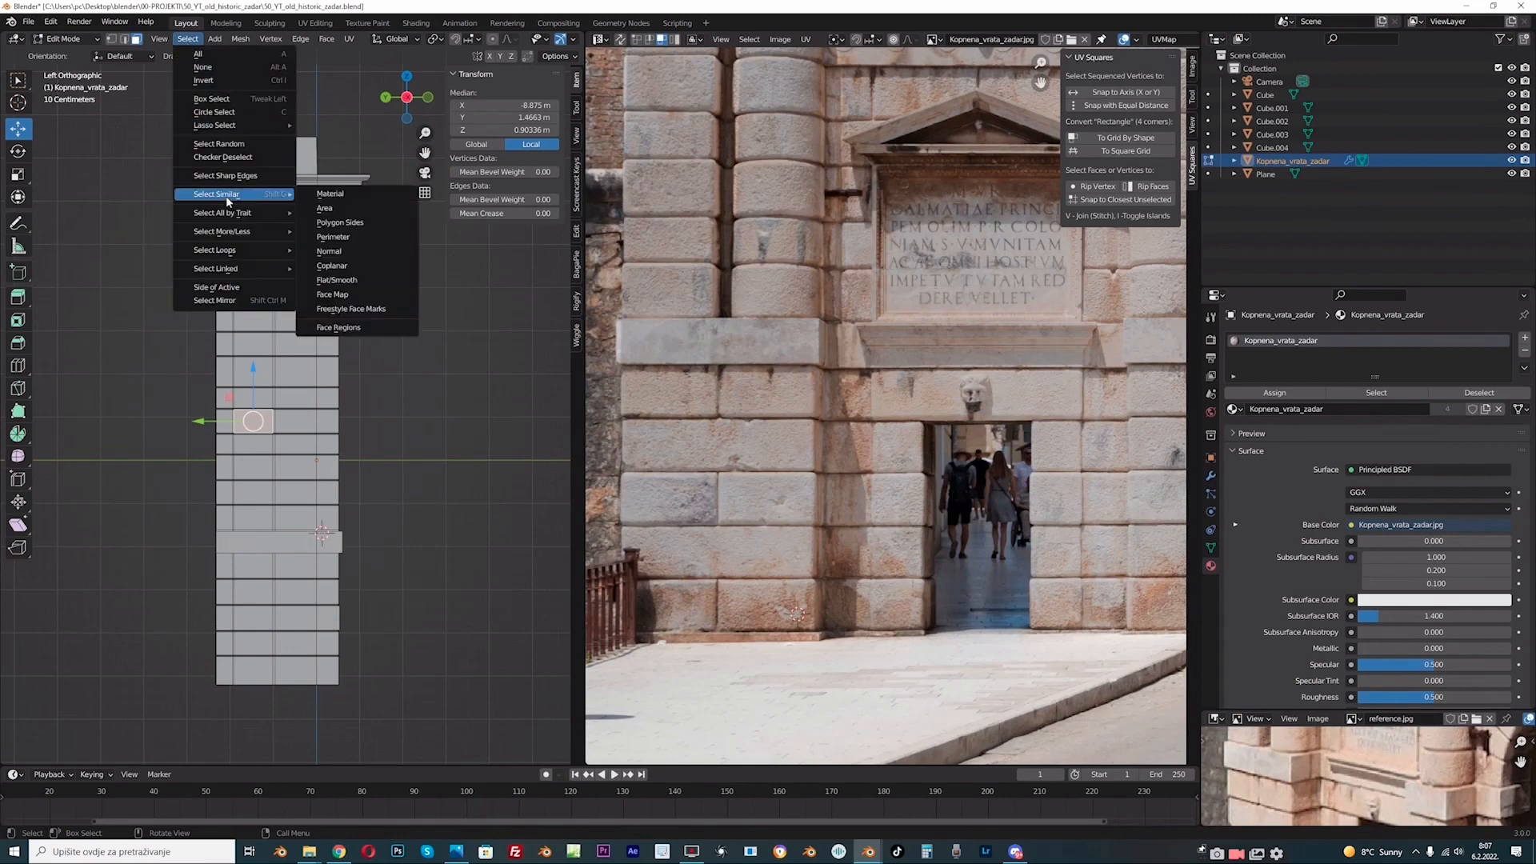
pyautogui.click(340, 253)
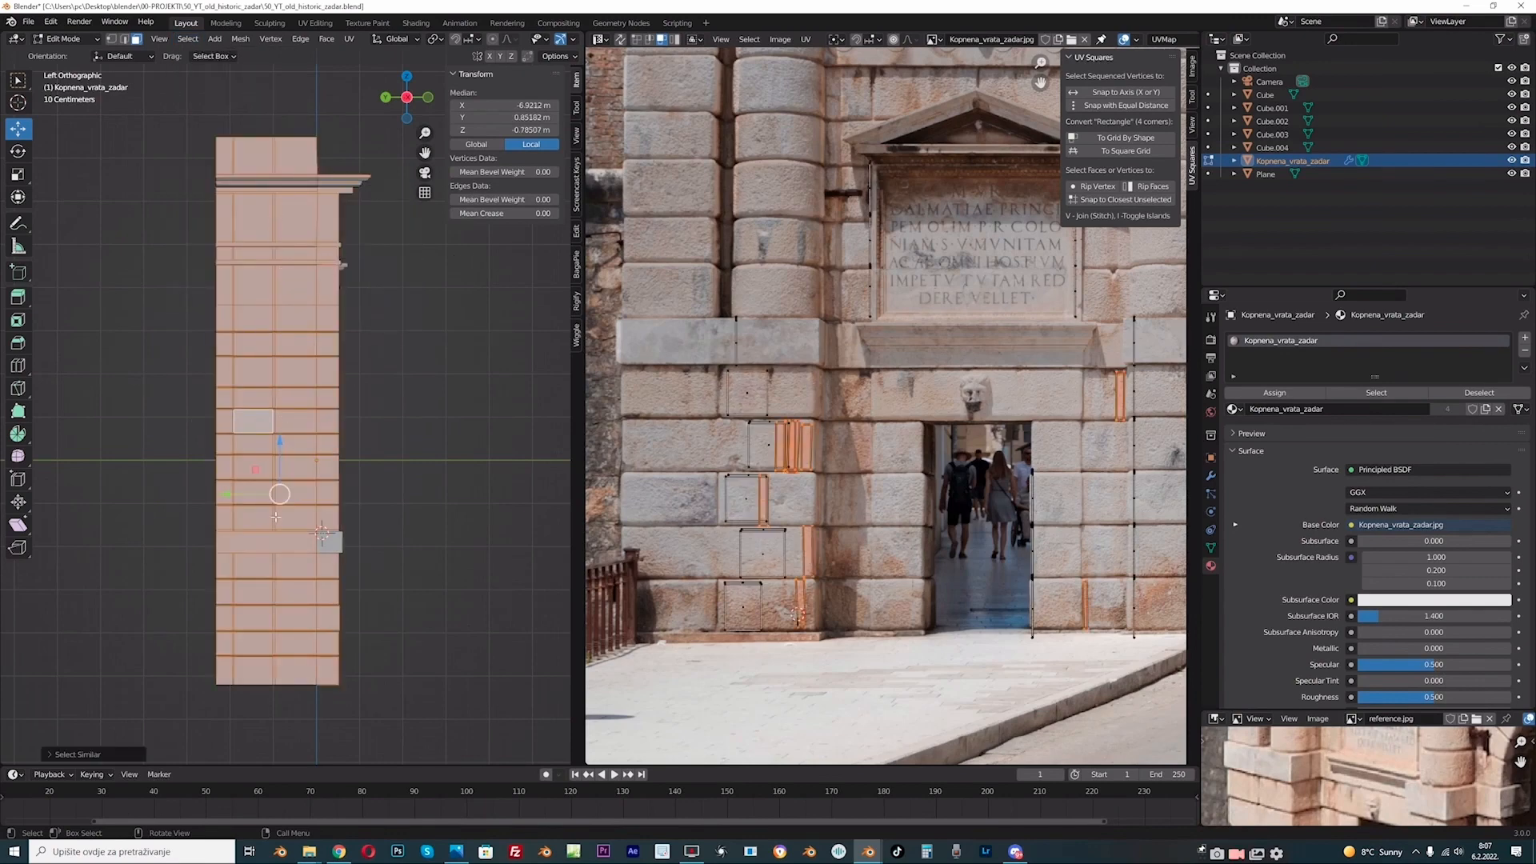
# - Try to remove the column, inner pier and doorway faces from the selection, keeping only the outer left side
pyautogui.scroll(-3, 275, 518)
pyautogui.moveTo(276, 518); pyautogui.dragTo(224, 356, button='middle')
pyautogui.scroll(3, 200, 467)
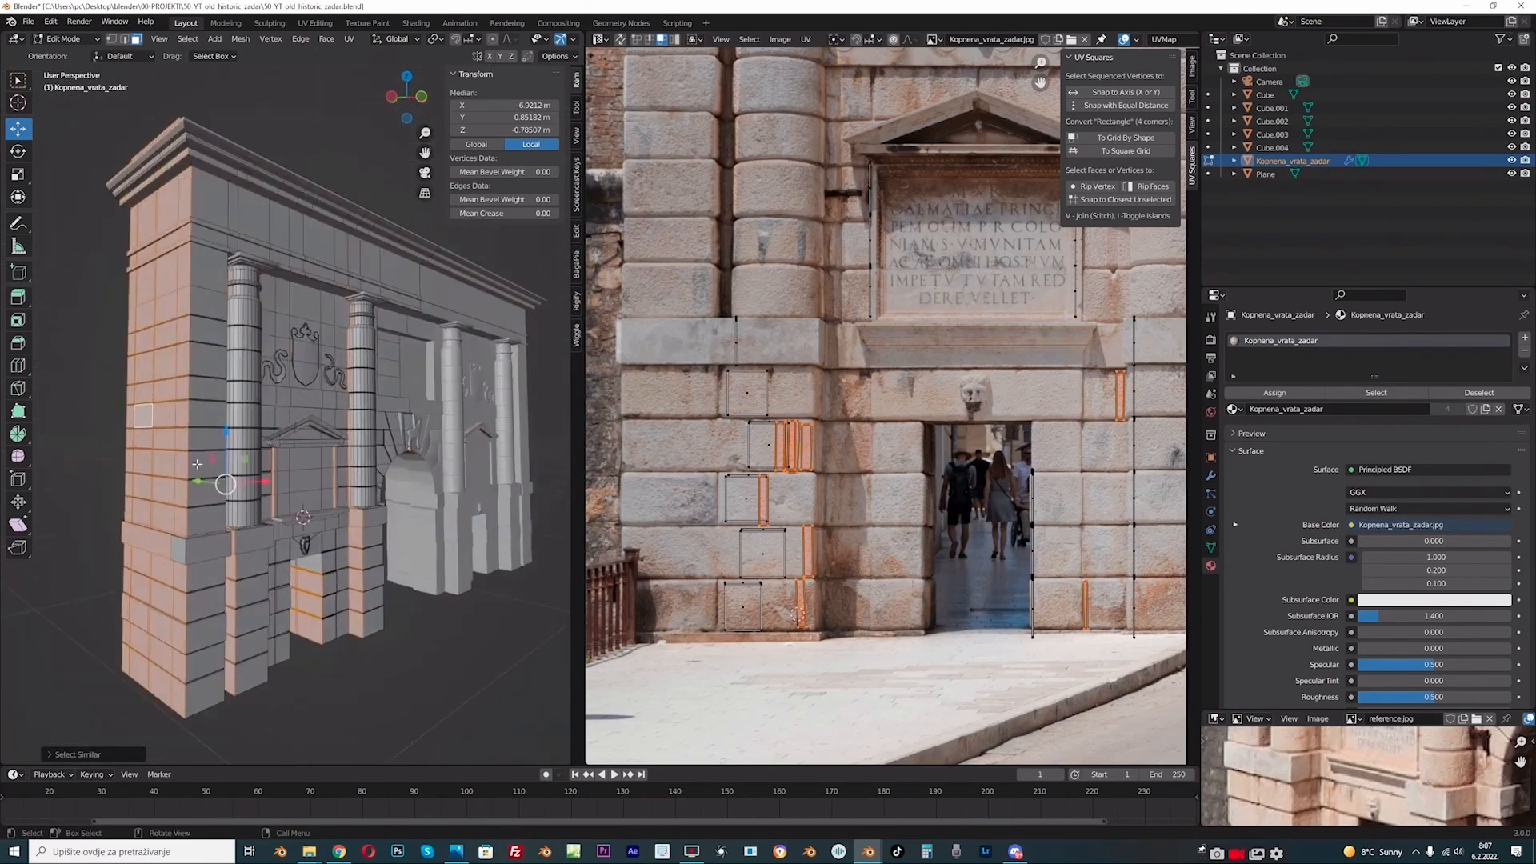
pyautogui.moveTo(204, 473); pyautogui.dragTo(183, 489, button='middle')
pyautogui.scroll(-2, 188, 520)
pyautogui.moveTo(220, 588); pyautogui.dragTo(227, 457, button='middle')
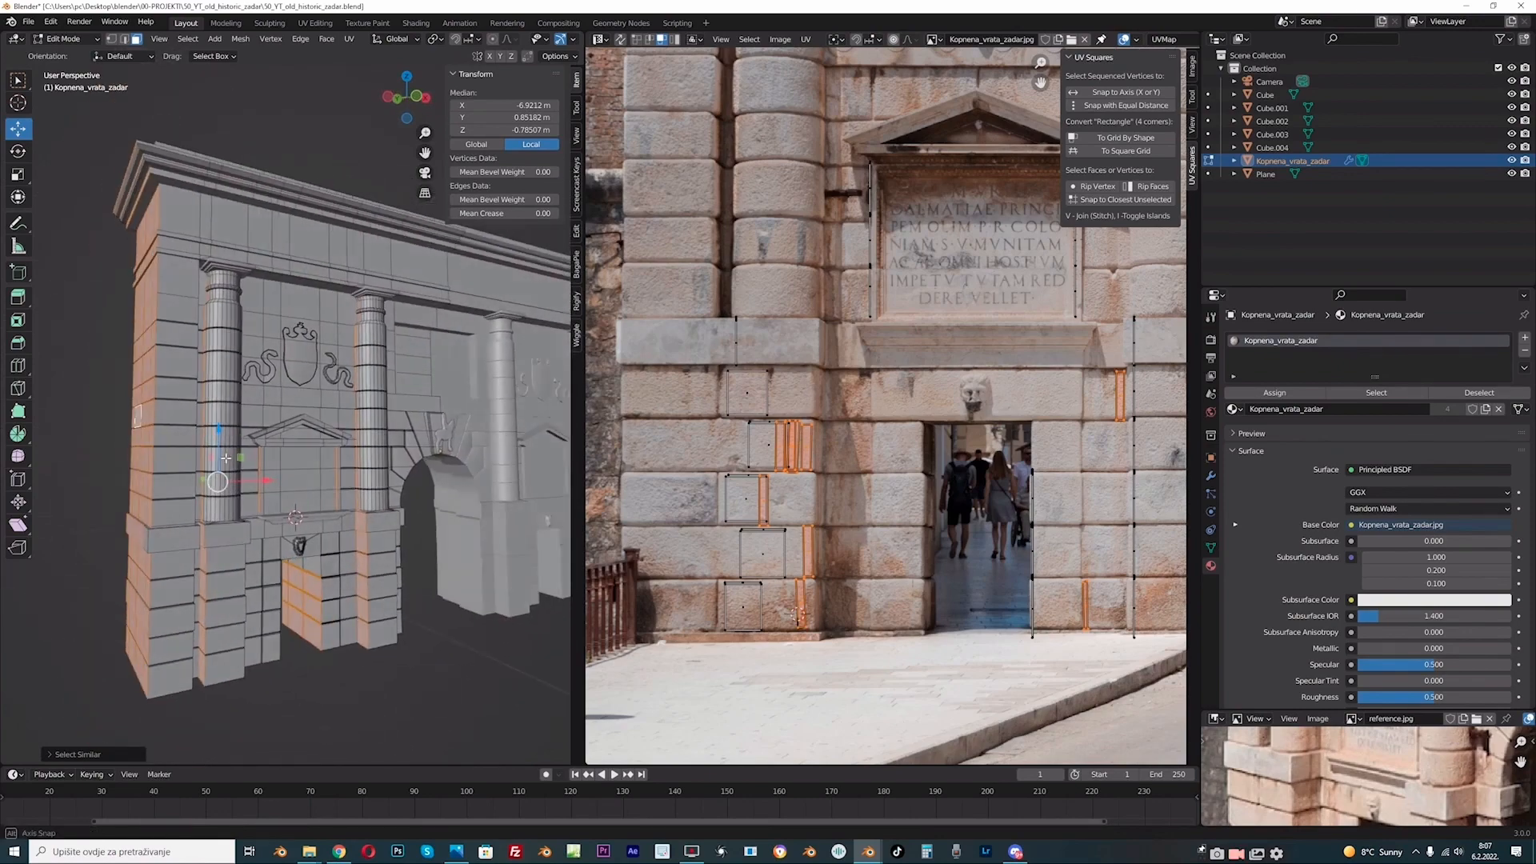
pyautogui.keyDown('ctrl'); pyautogui.moveTo(202, 272); pyautogui.dragTo(223, 722); pyautogui.keyUp('ctrl')
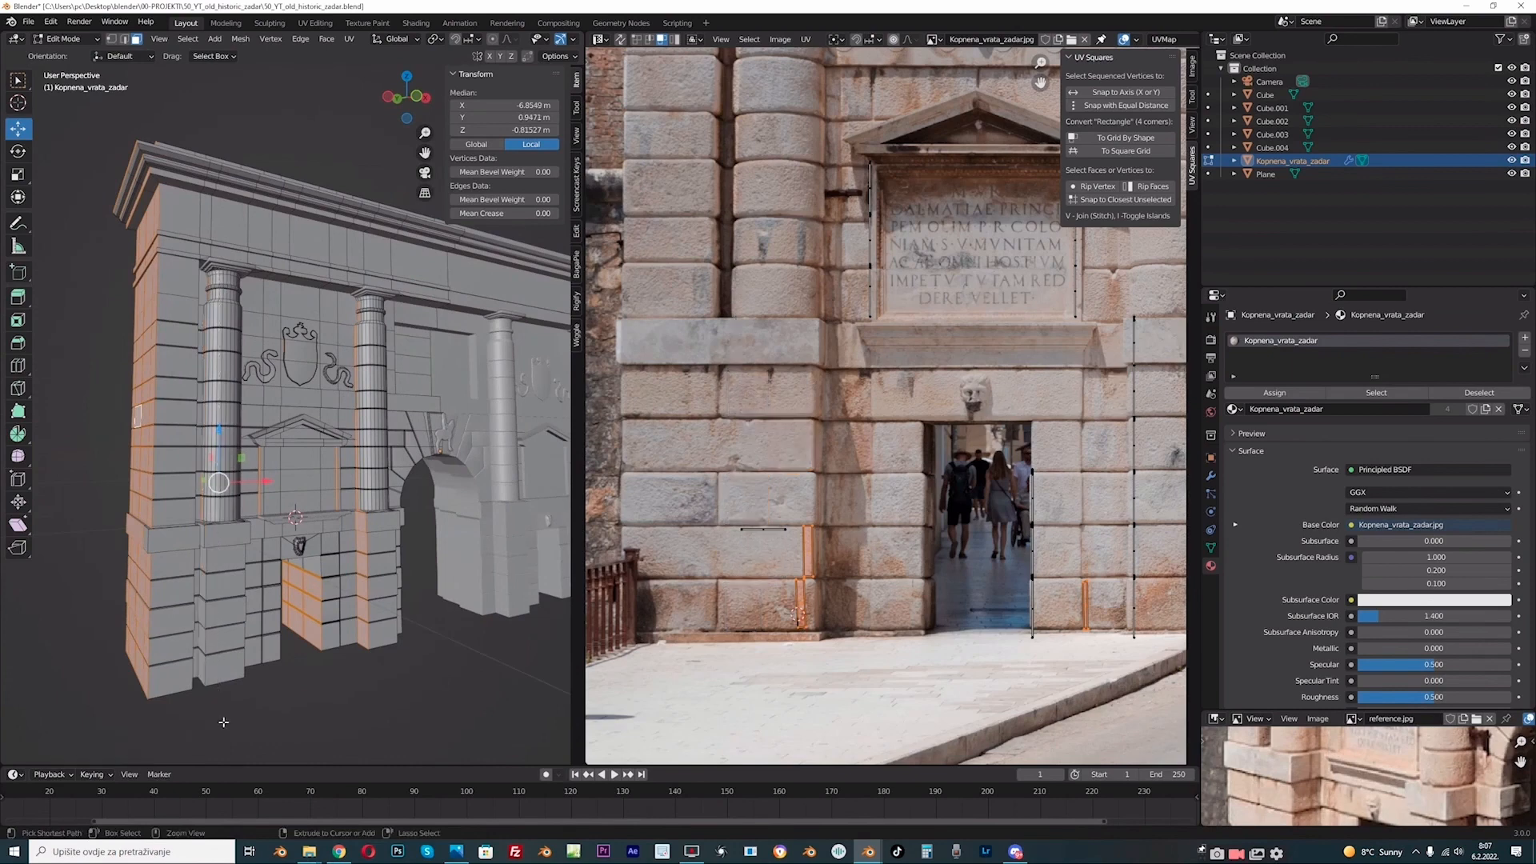
pyautogui.keyDown('ctrl'); pyautogui.moveTo(236, 569); pyautogui.dragTo(236, 570); pyautogui.keyUp('ctrl')
pyautogui.moveTo(236, 569); pyautogui.dragTo(307, 546, button='middle')
pyautogui.press('KP_1')
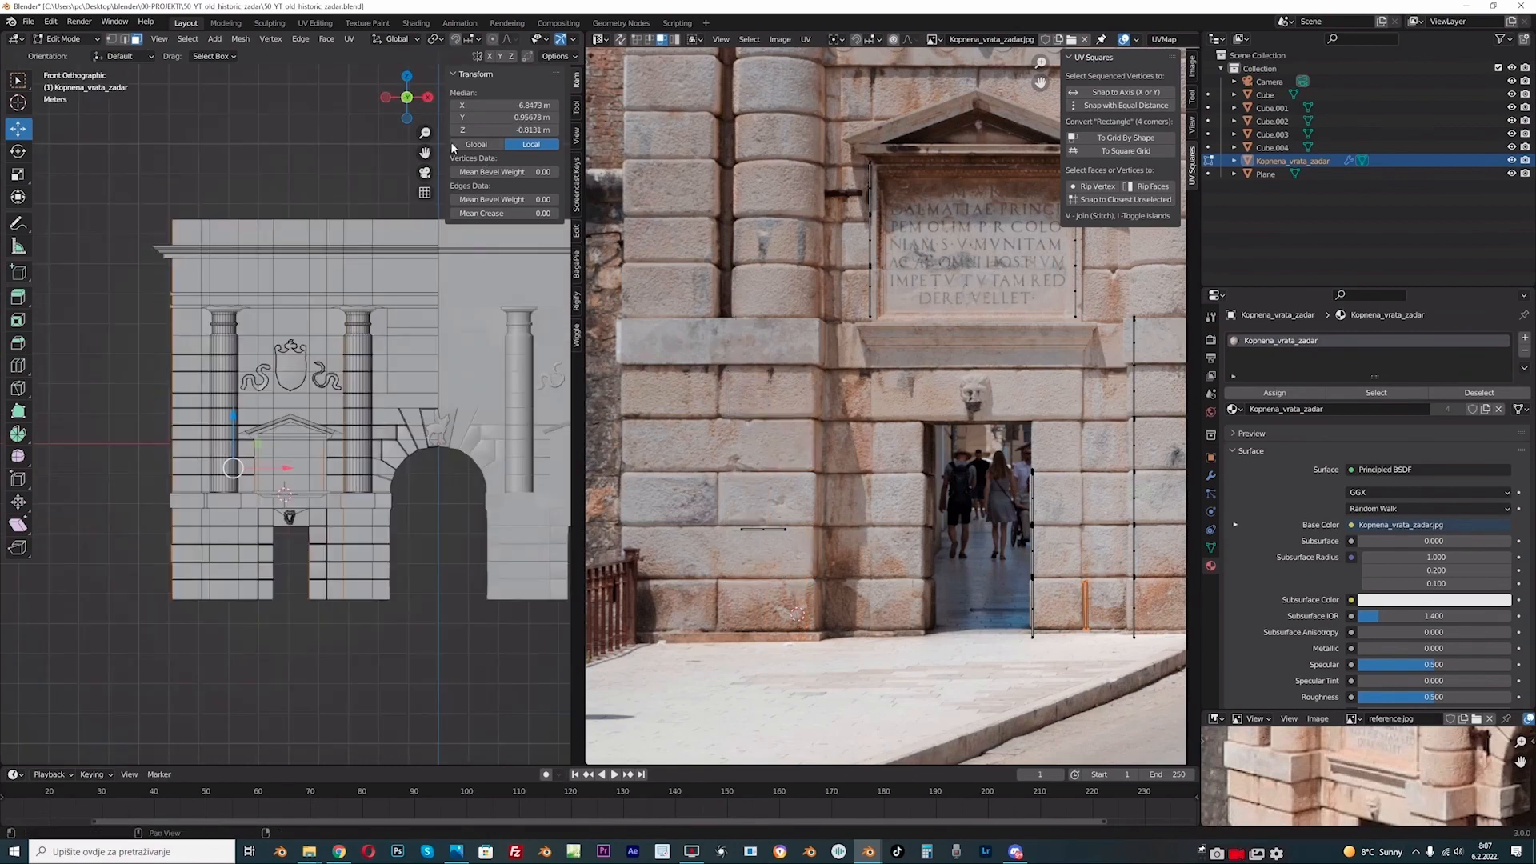
# - Reselect the gate's outer left side faces from the left orthographic view, leaving out the column and inner pier faces
pyautogui.click(386, 97)
pyautogui.hotkey('alt', 'a')
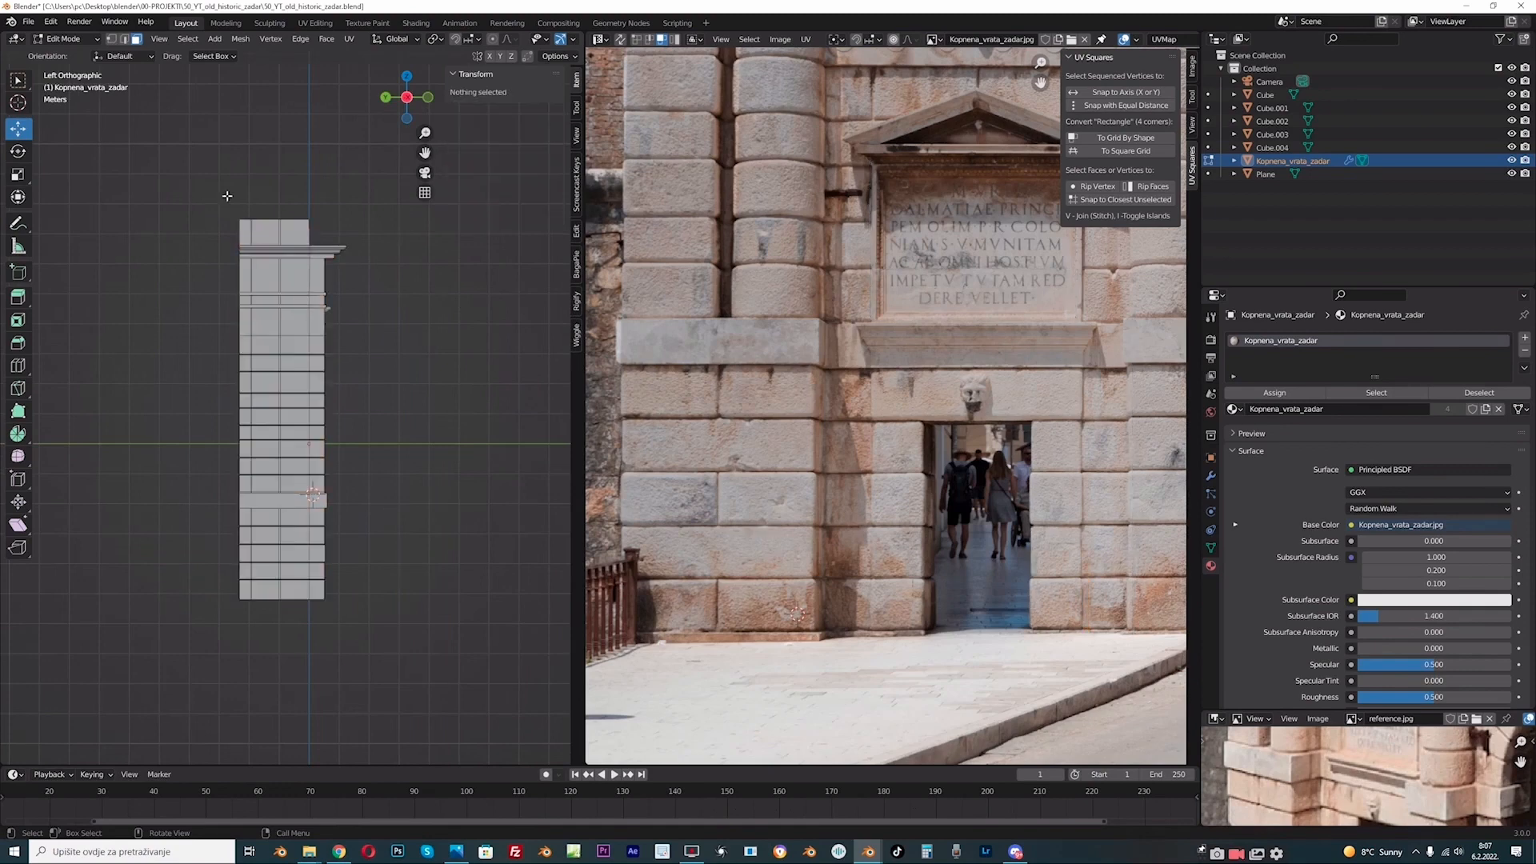
pyautogui.moveTo(227, 196); pyautogui.dragTo(424, 762)
pyautogui.moveTo(332, 486); pyautogui.dragTo(222, 270, button='middle')
pyautogui.keyDown('ctrl'); pyautogui.moveTo(196, 269); pyautogui.dragTo(226, 314); pyautogui.keyUp('ctrl')
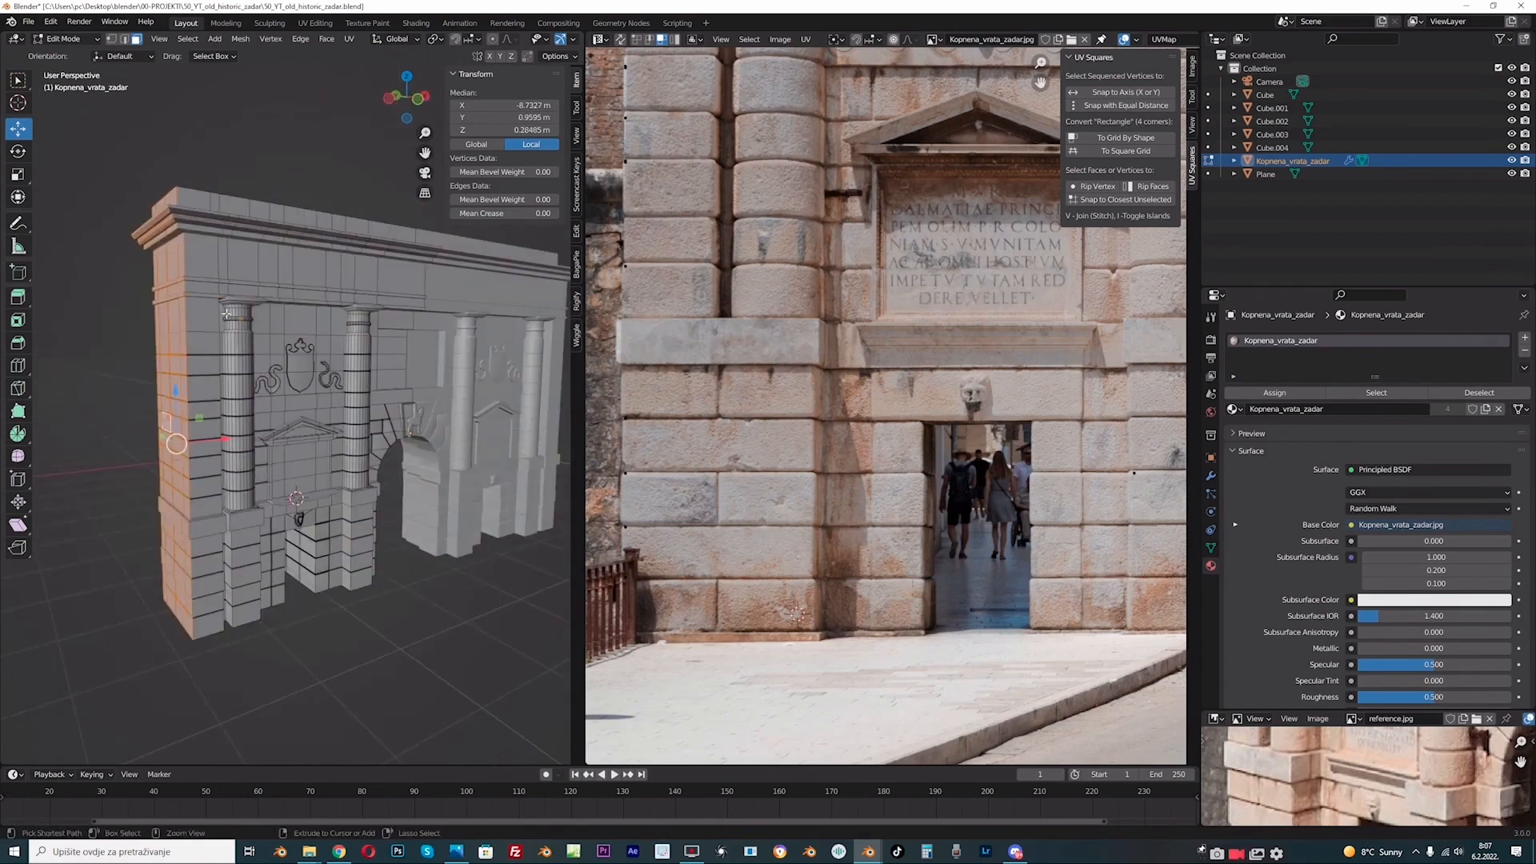
pyautogui.scroll(2, 360, 427)
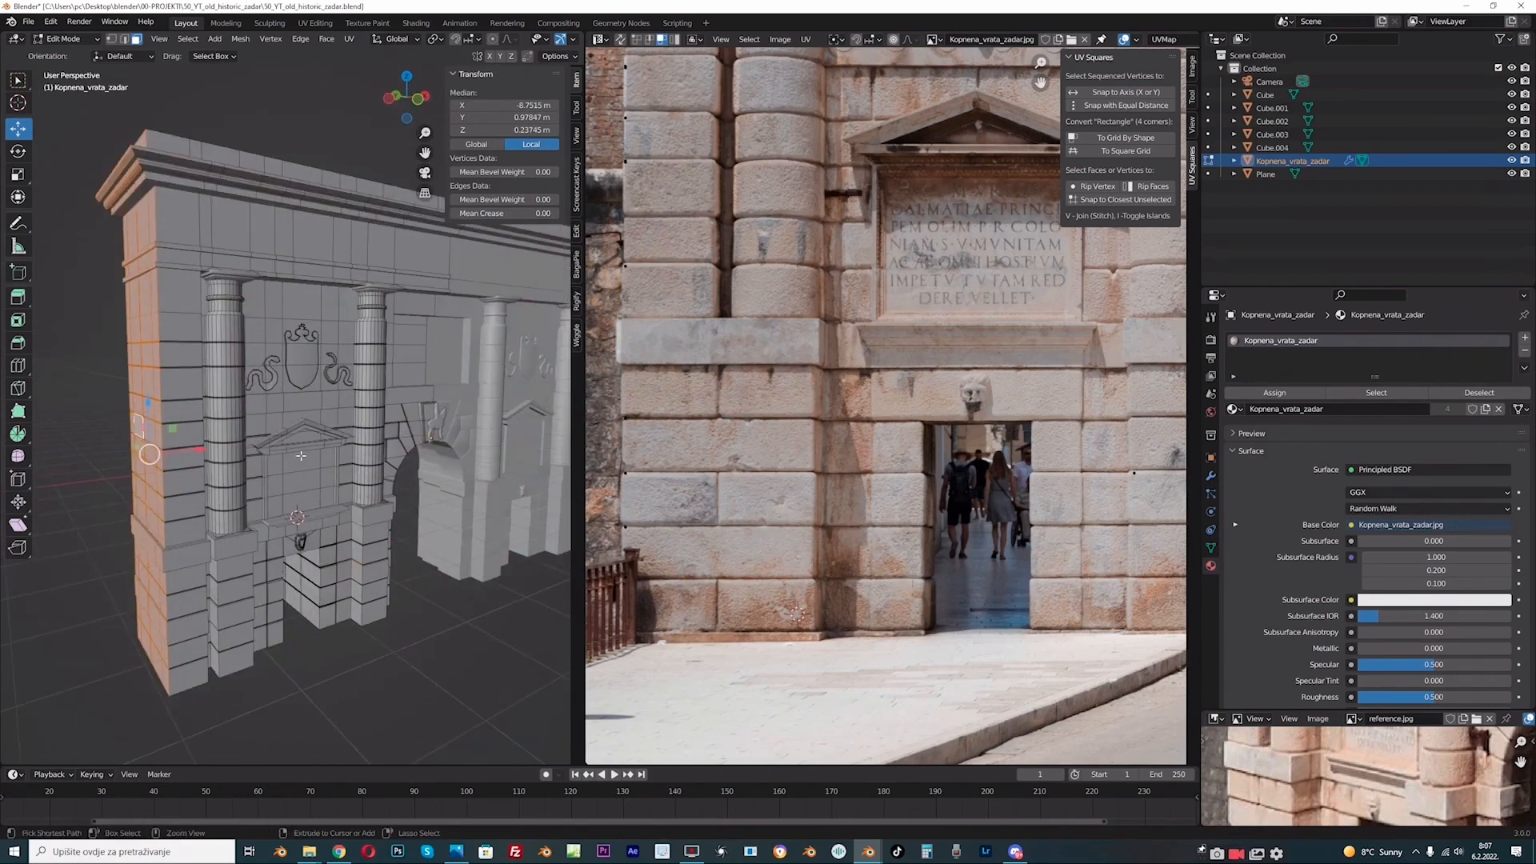
pyautogui.moveTo(359, 576); pyautogui.dragTo(359, 576)
pyautogui.moveTo(359, 576); pyautogui.dragTo(440, 543, button='middle')
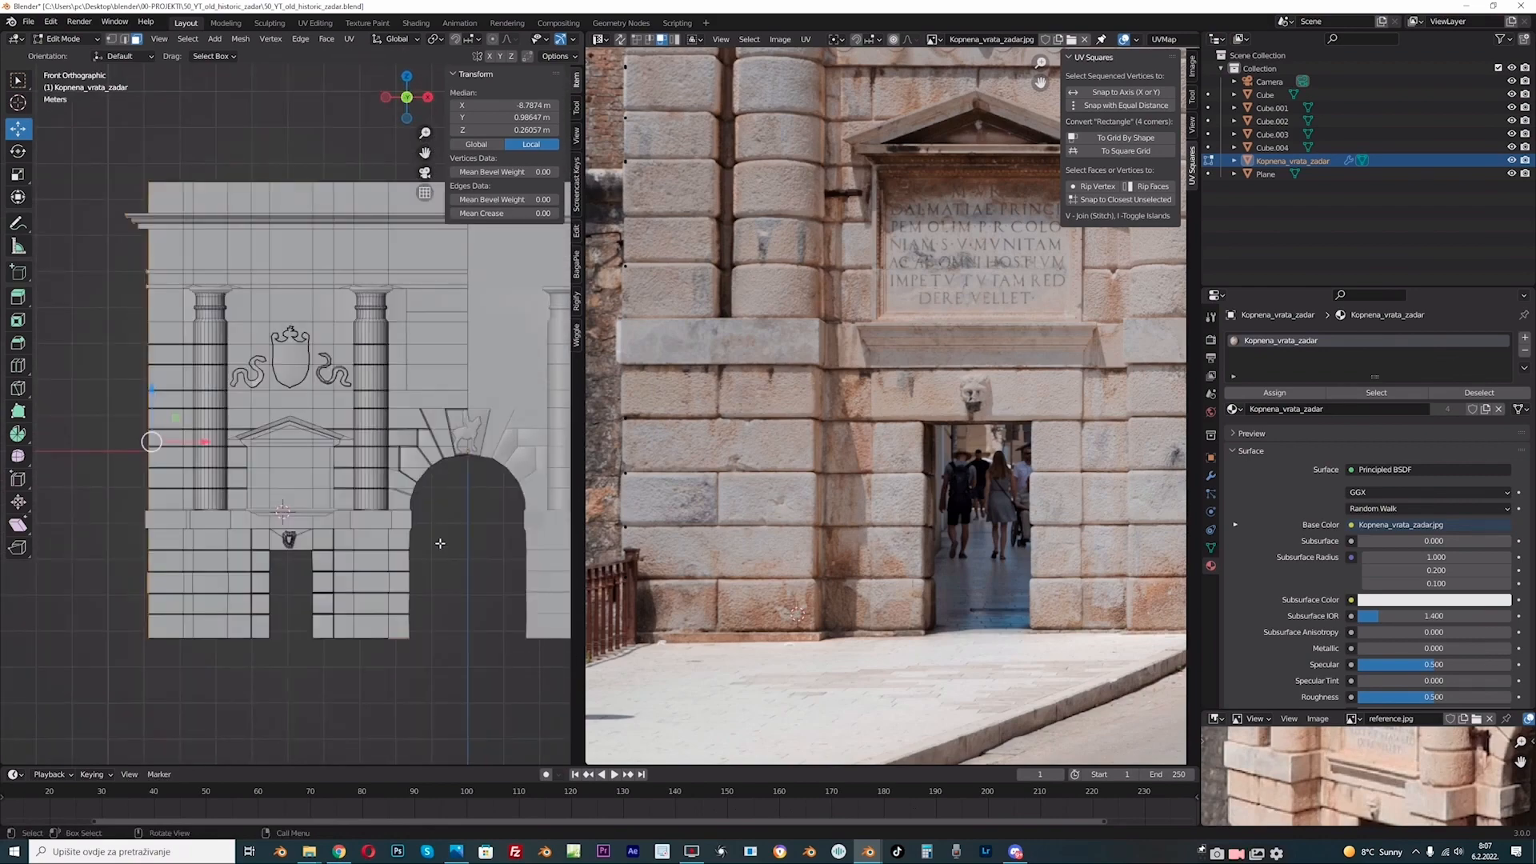
# - Unwrap the selected left side faces with Project from View in left orthographic view
pyautogui.click(386, 98)
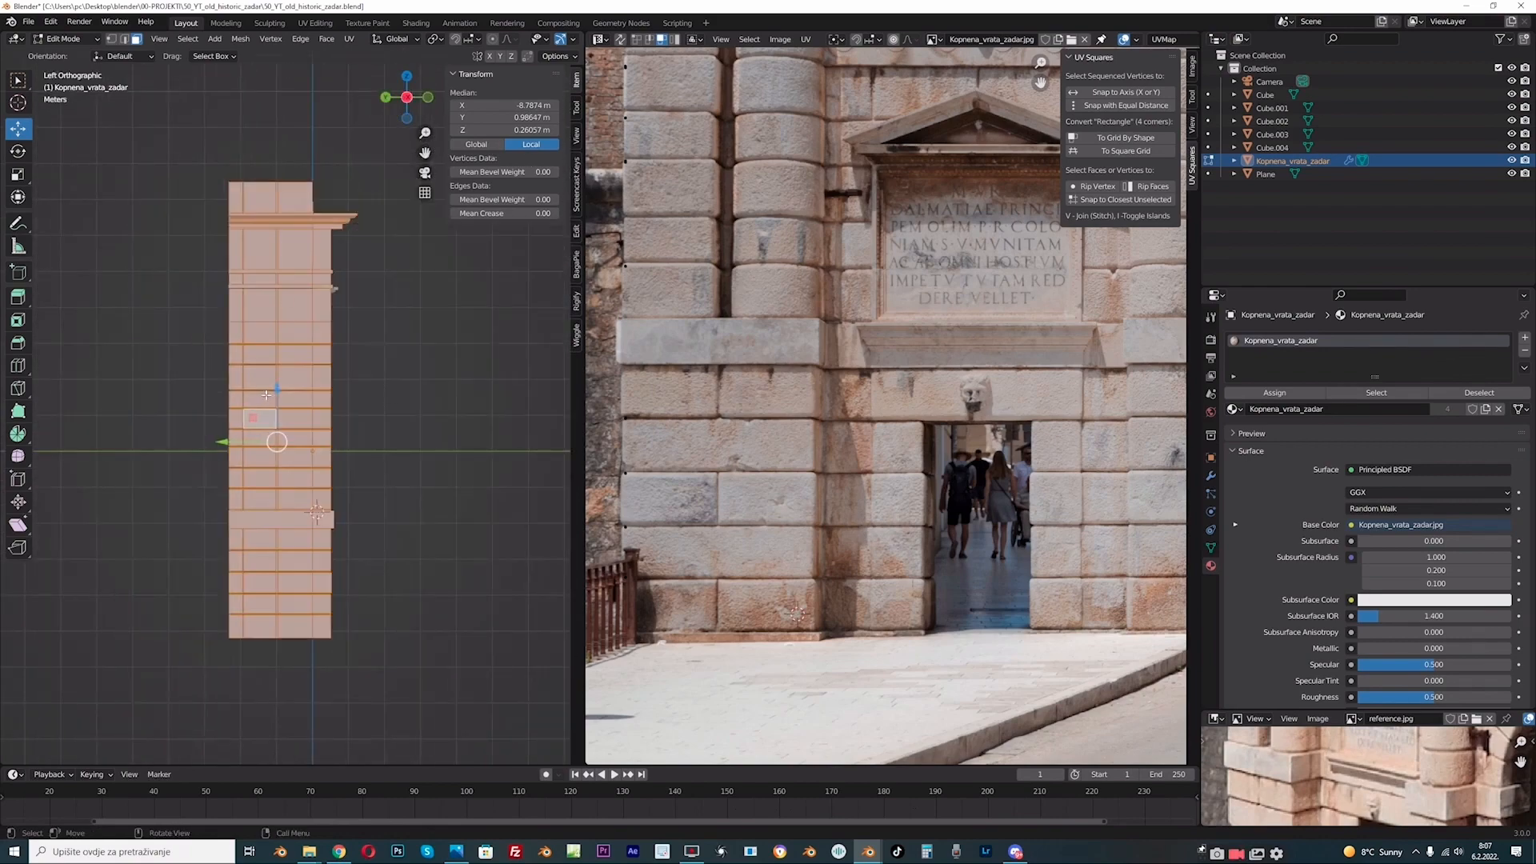
pyautogui.press('u')
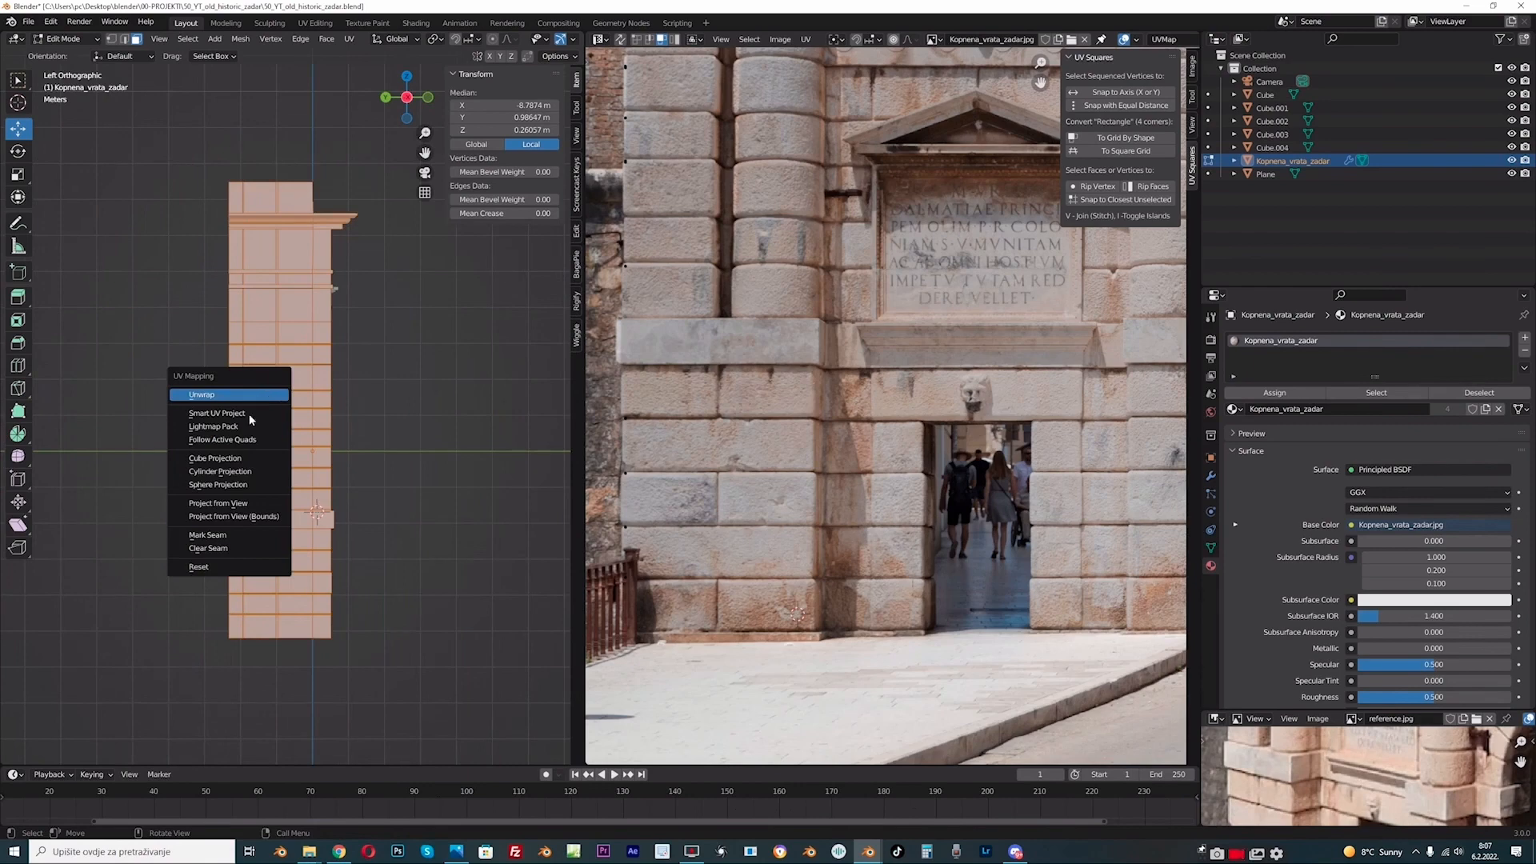
pyautogui.click(220, 503)
pyautogui.scroll(-6, 756, 376)
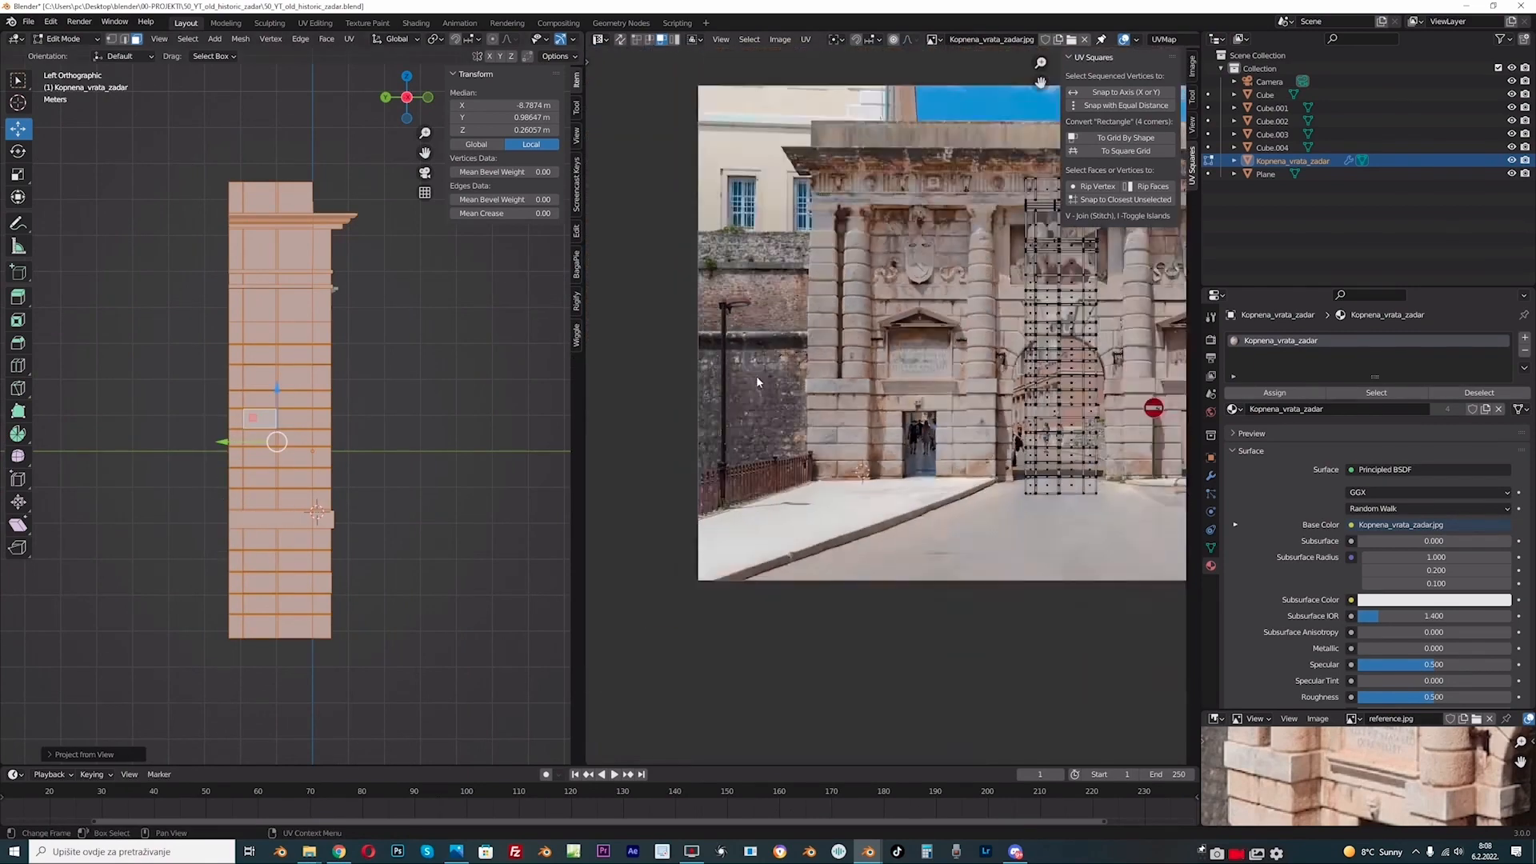
# - Move the projected side UVs onto the photo's far-left column bay and scale them up to the gate's full height
pyautogui.scroll(2, 903, 417)
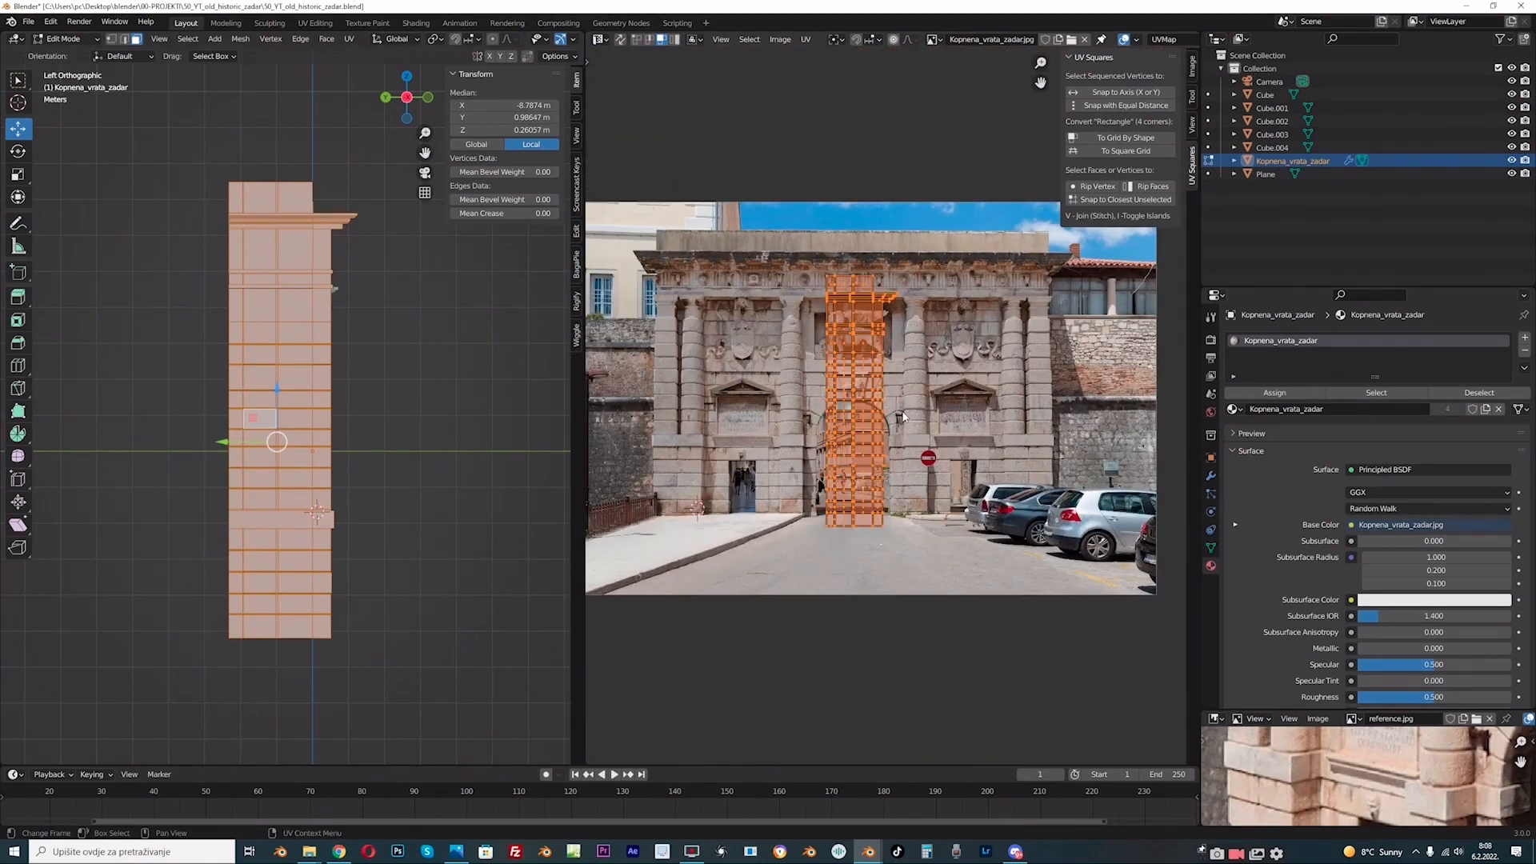
pyautogui.press('g')
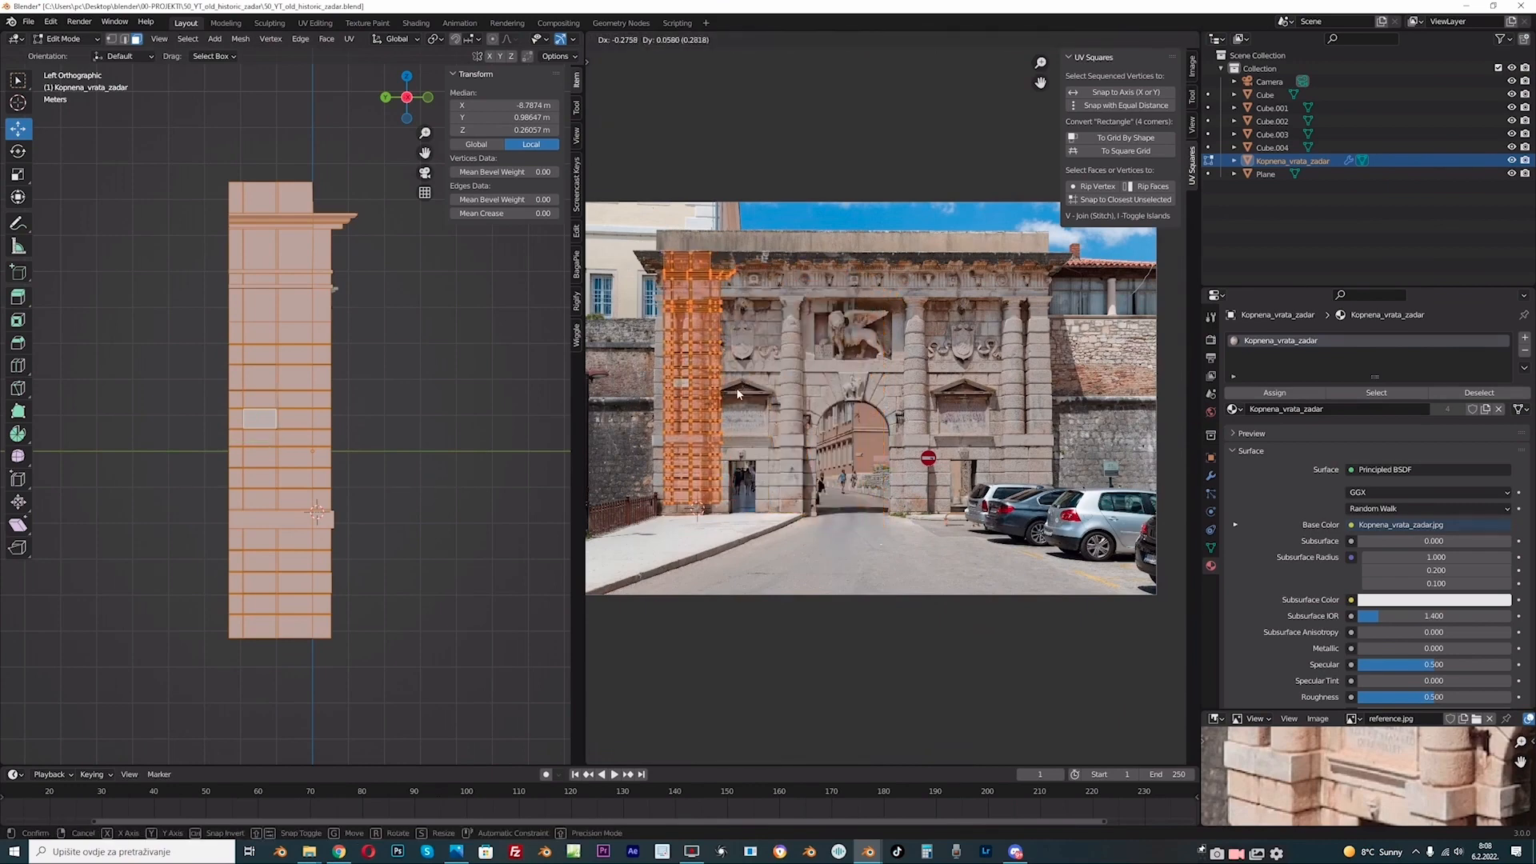
pyautogui.click(736, 387)
pyautogui.press('s')
pyautogui.click(740, 376)
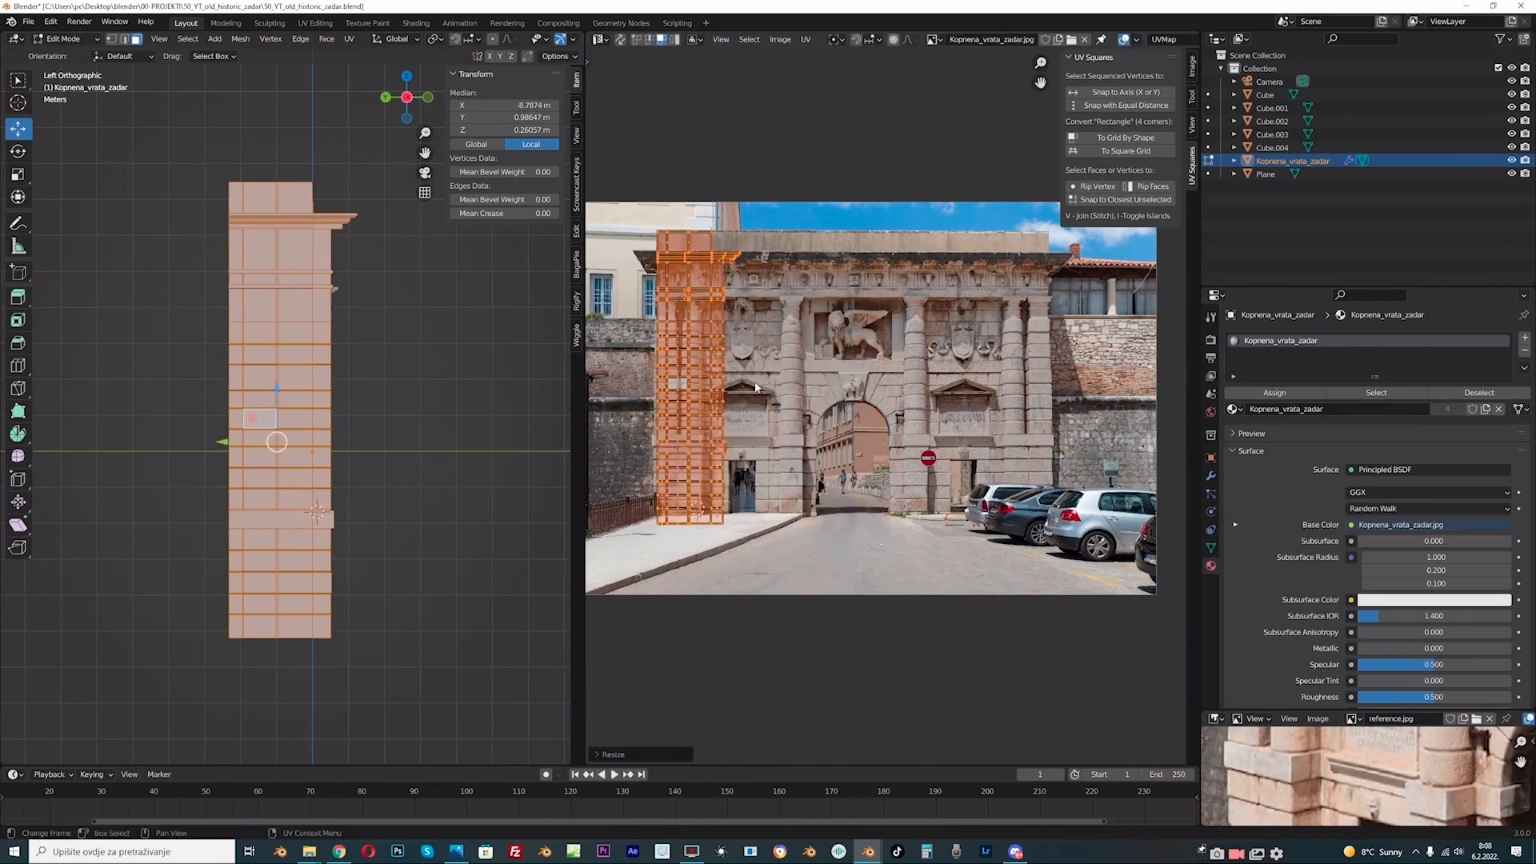
pyautogui.scroll(1, 736, 372)
pyautogui.moveTo(736, 371); pyautogui.dragTo(880, 400, button='middle')
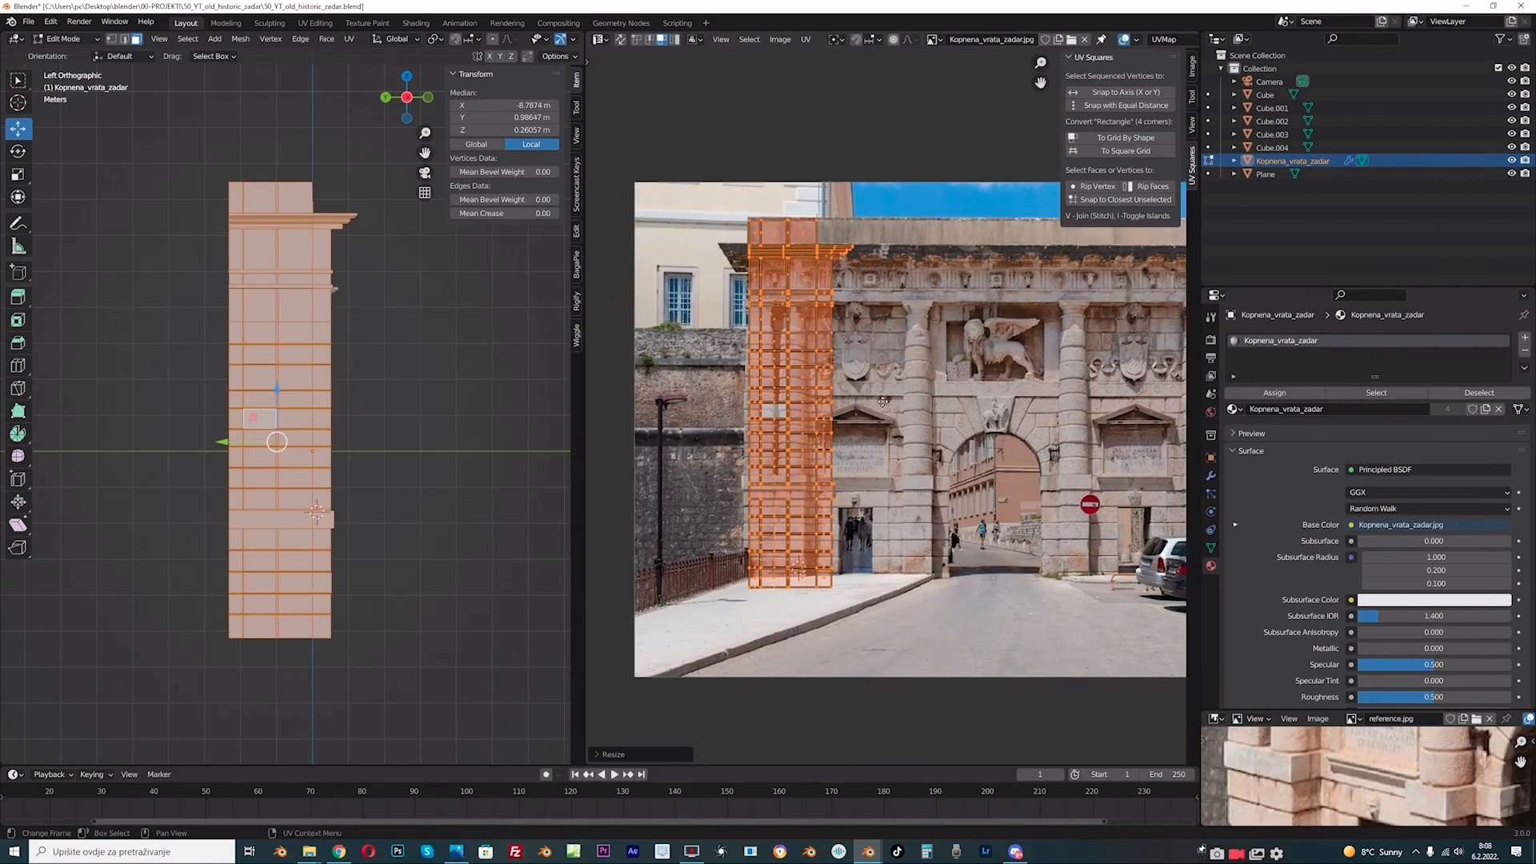
pyautogui.press('g')
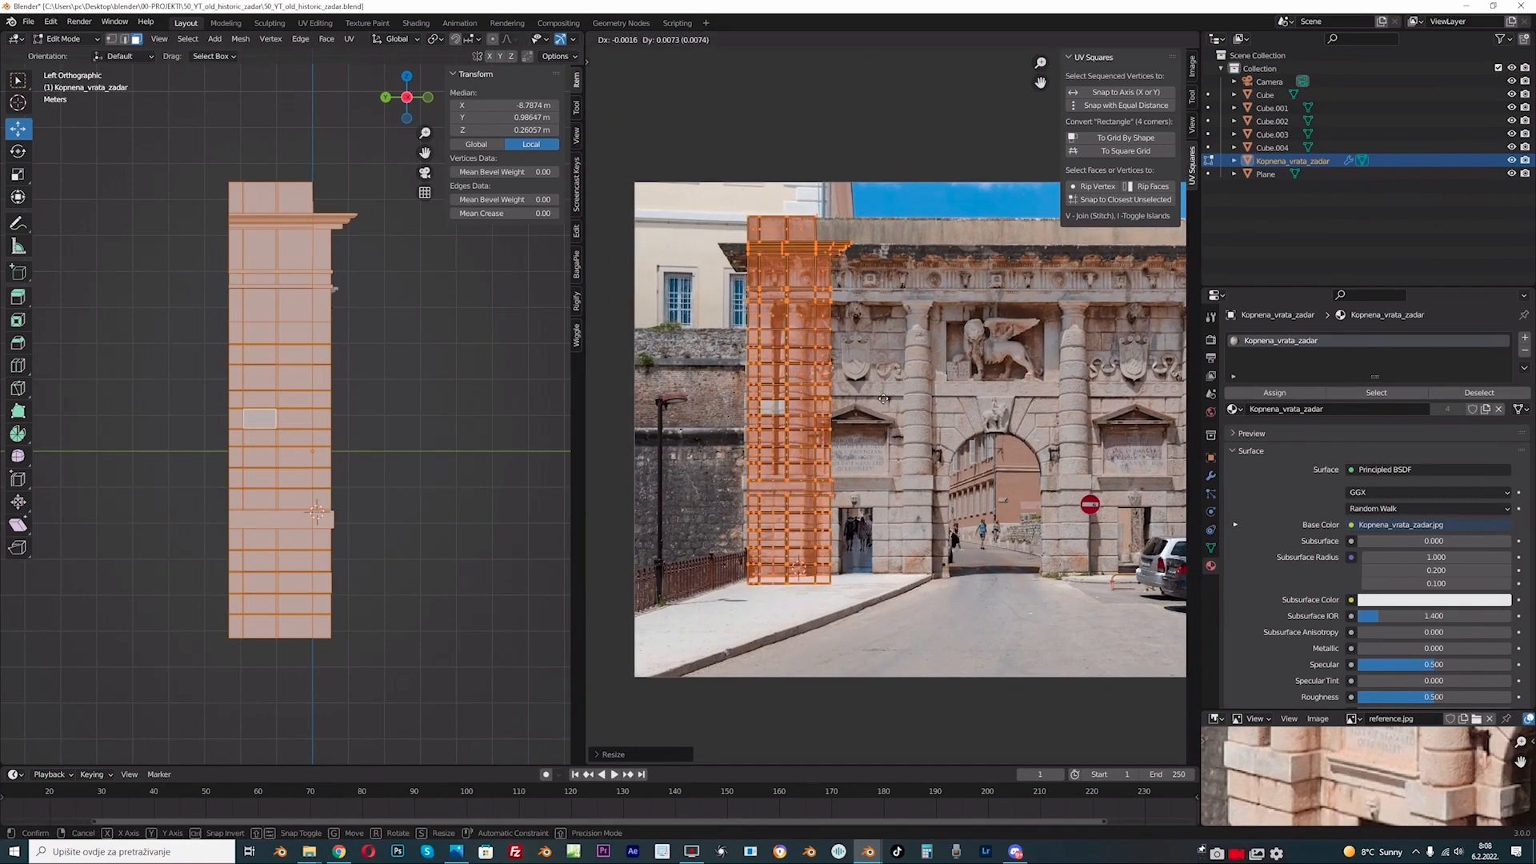
pyautogui.click(883, 399)
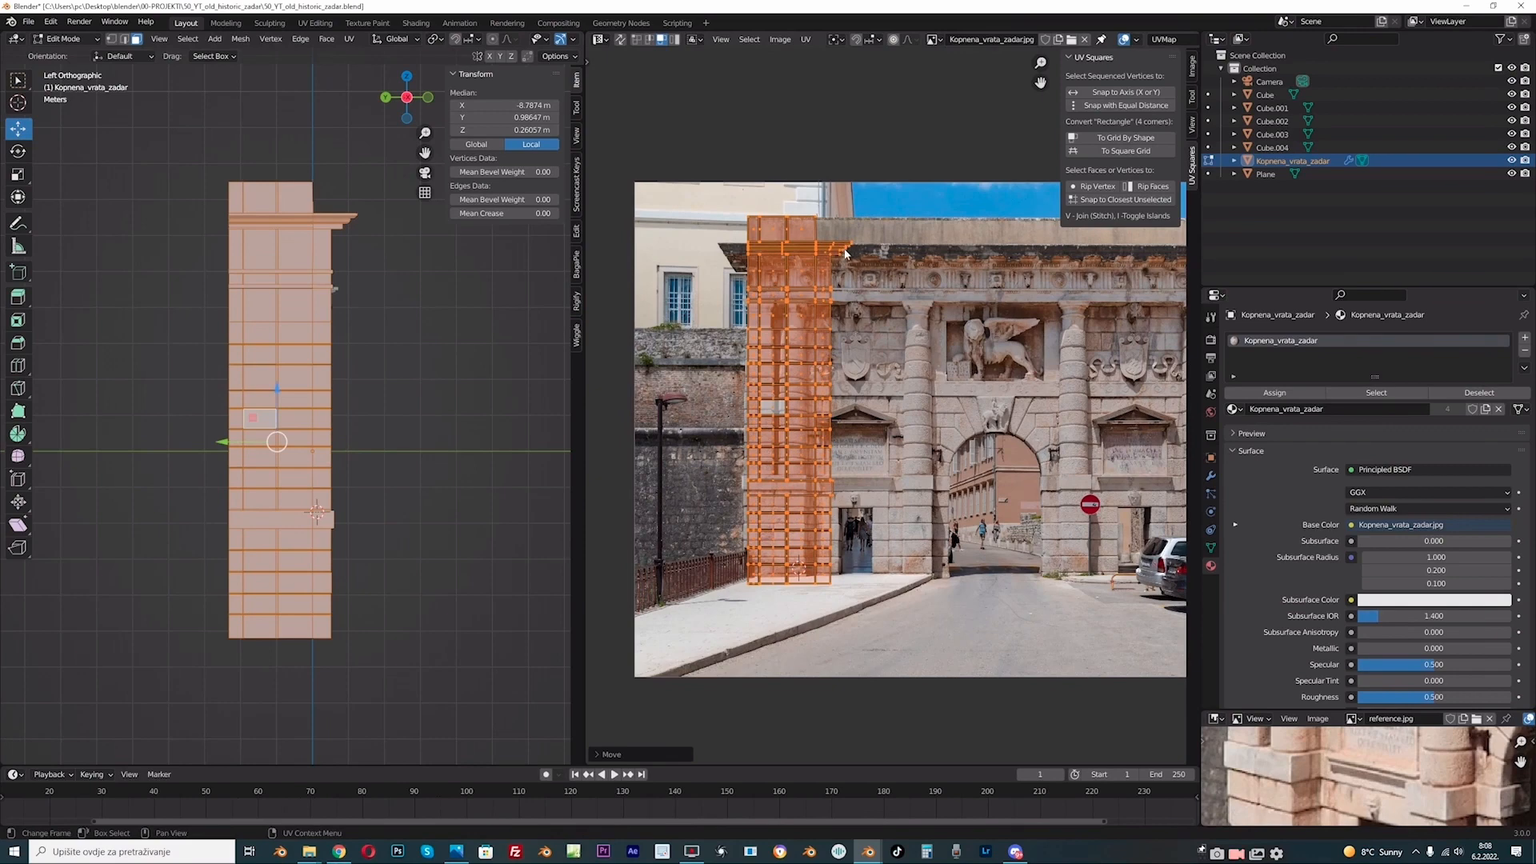
# - Mirror the side UV island horizontally and reposition it over the left column bay, with its cornice matching the photo's left overhang
pyautogui.scroll(1, 788, 254)
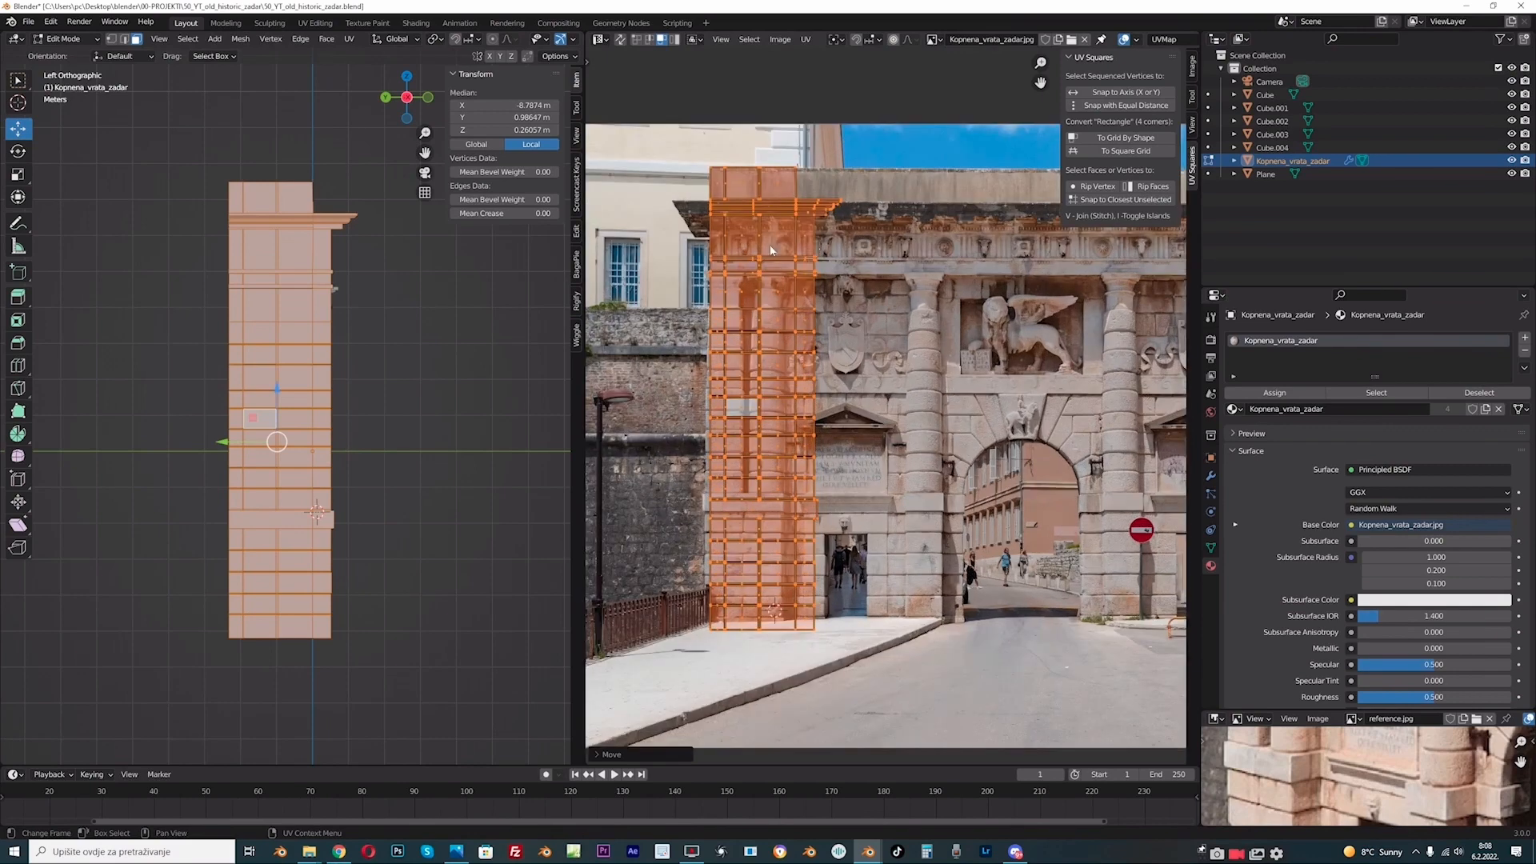
pyautogui.press('s')
pyautogui.press('x')
pyautogui.click(818, 237)
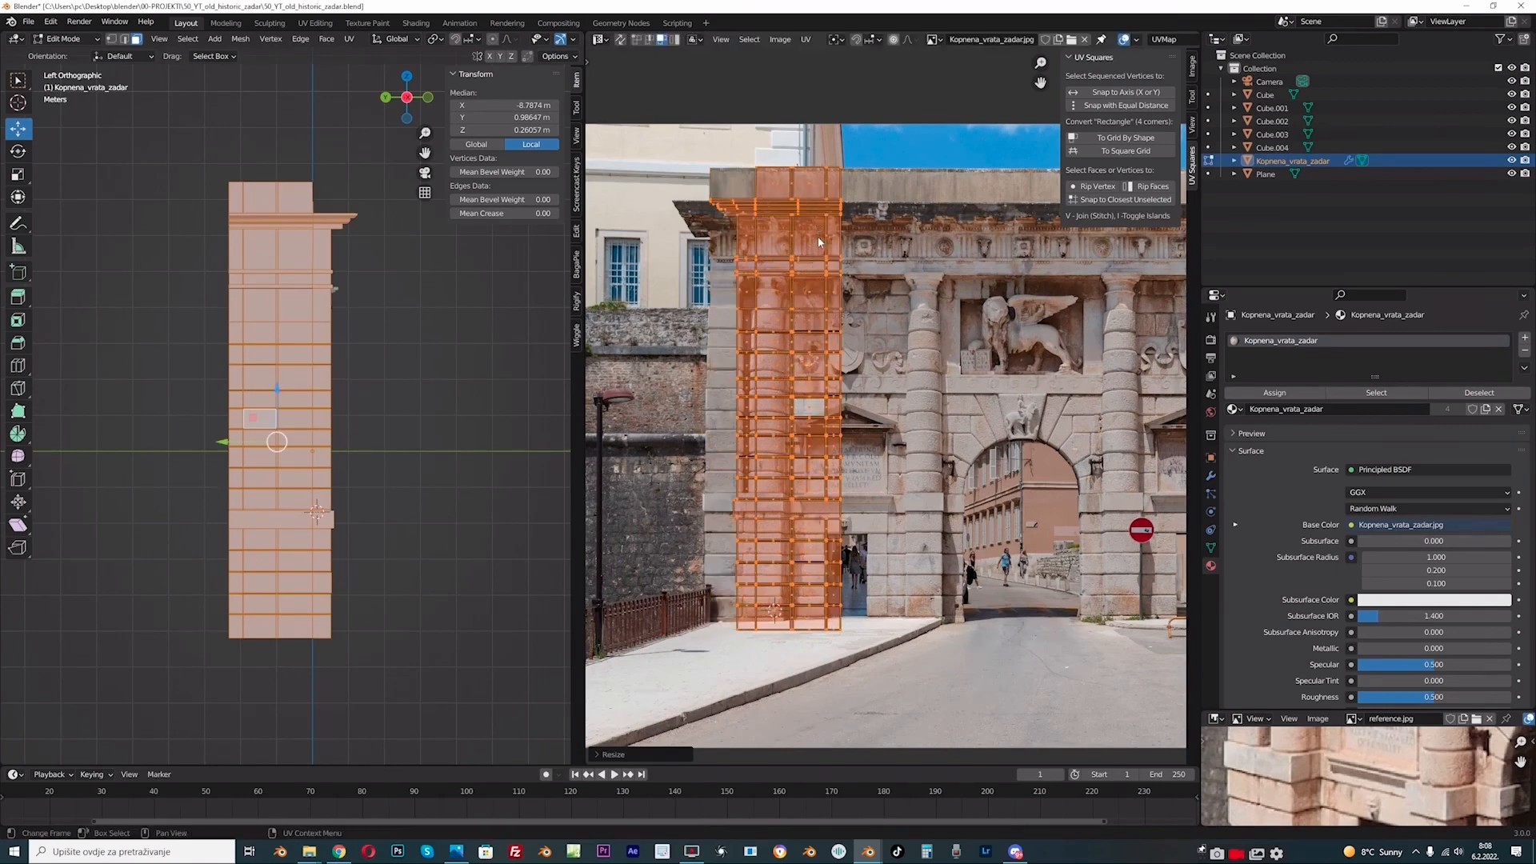
pyautogui.press('g')
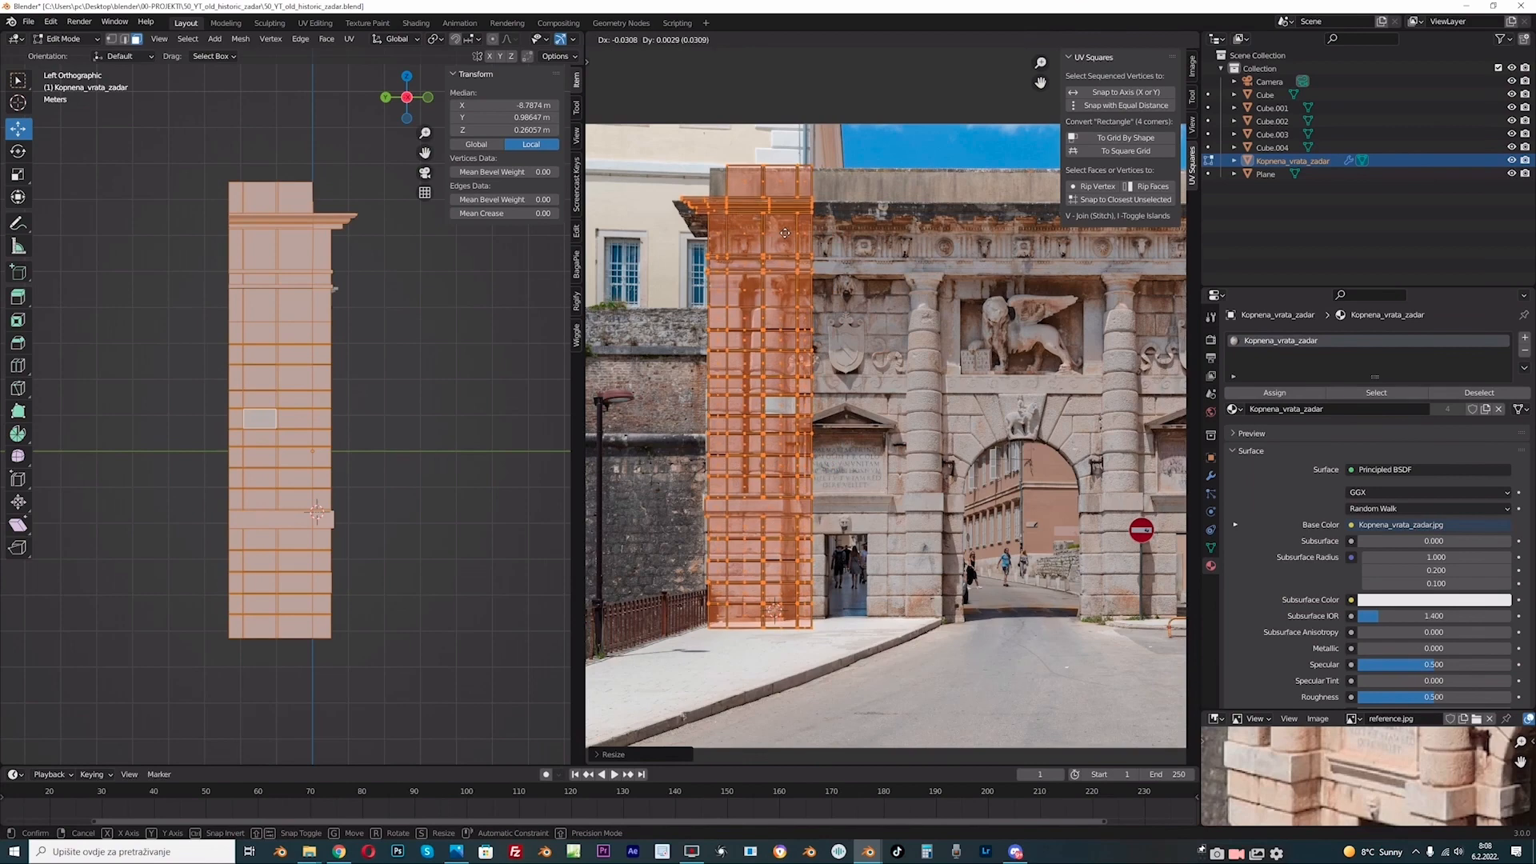
pyautogui.click(787, 236)
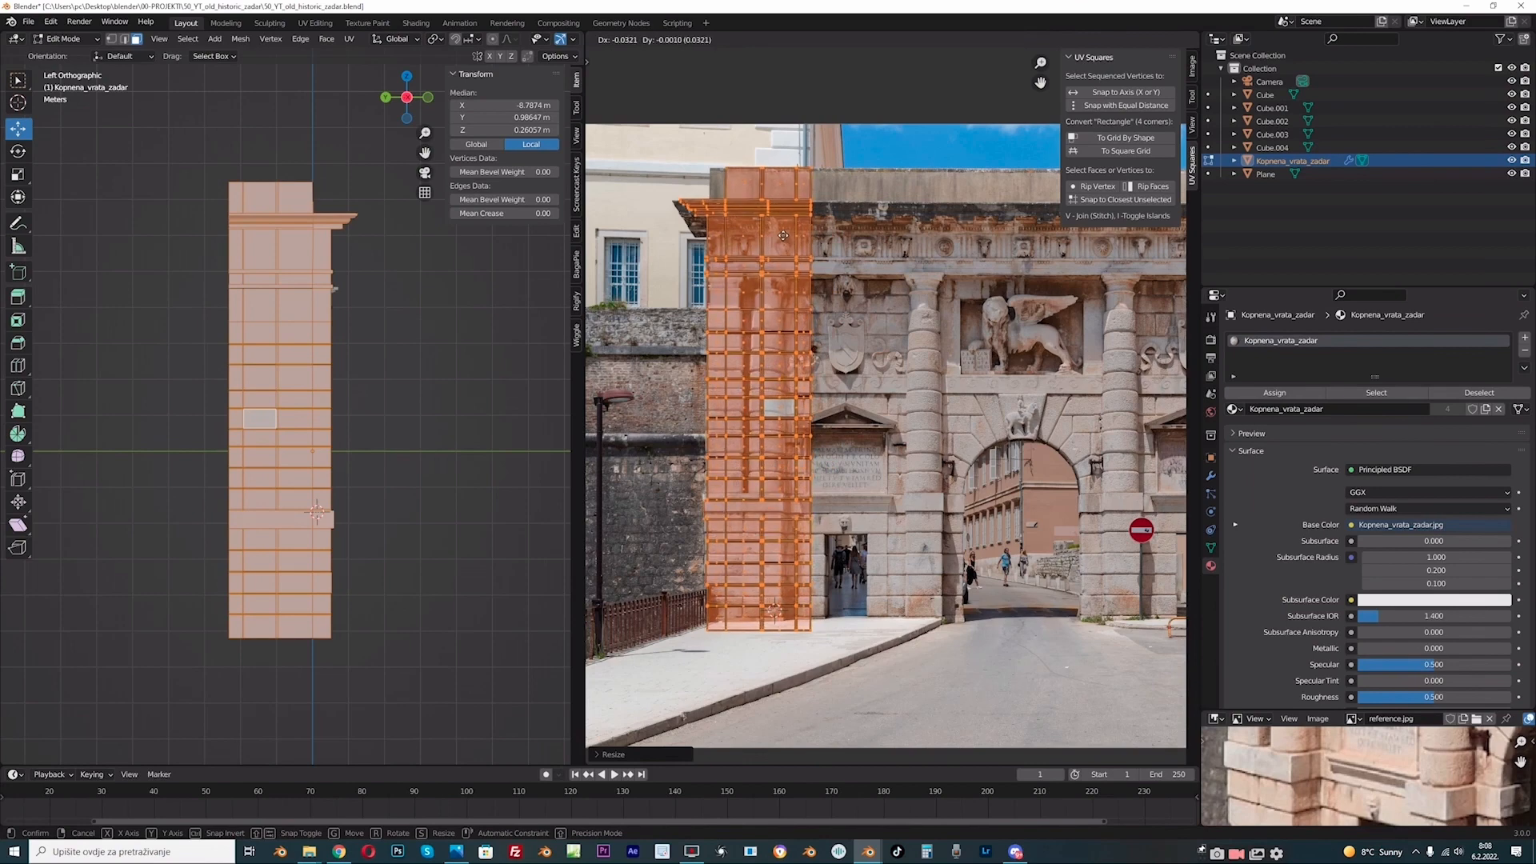
# - Fine-tune the mirrored island's scale and position so its edges fit the photographed left bay
pyautogui.press('s')
pyautogui.click(901, 293)
pyautogui.press('g')
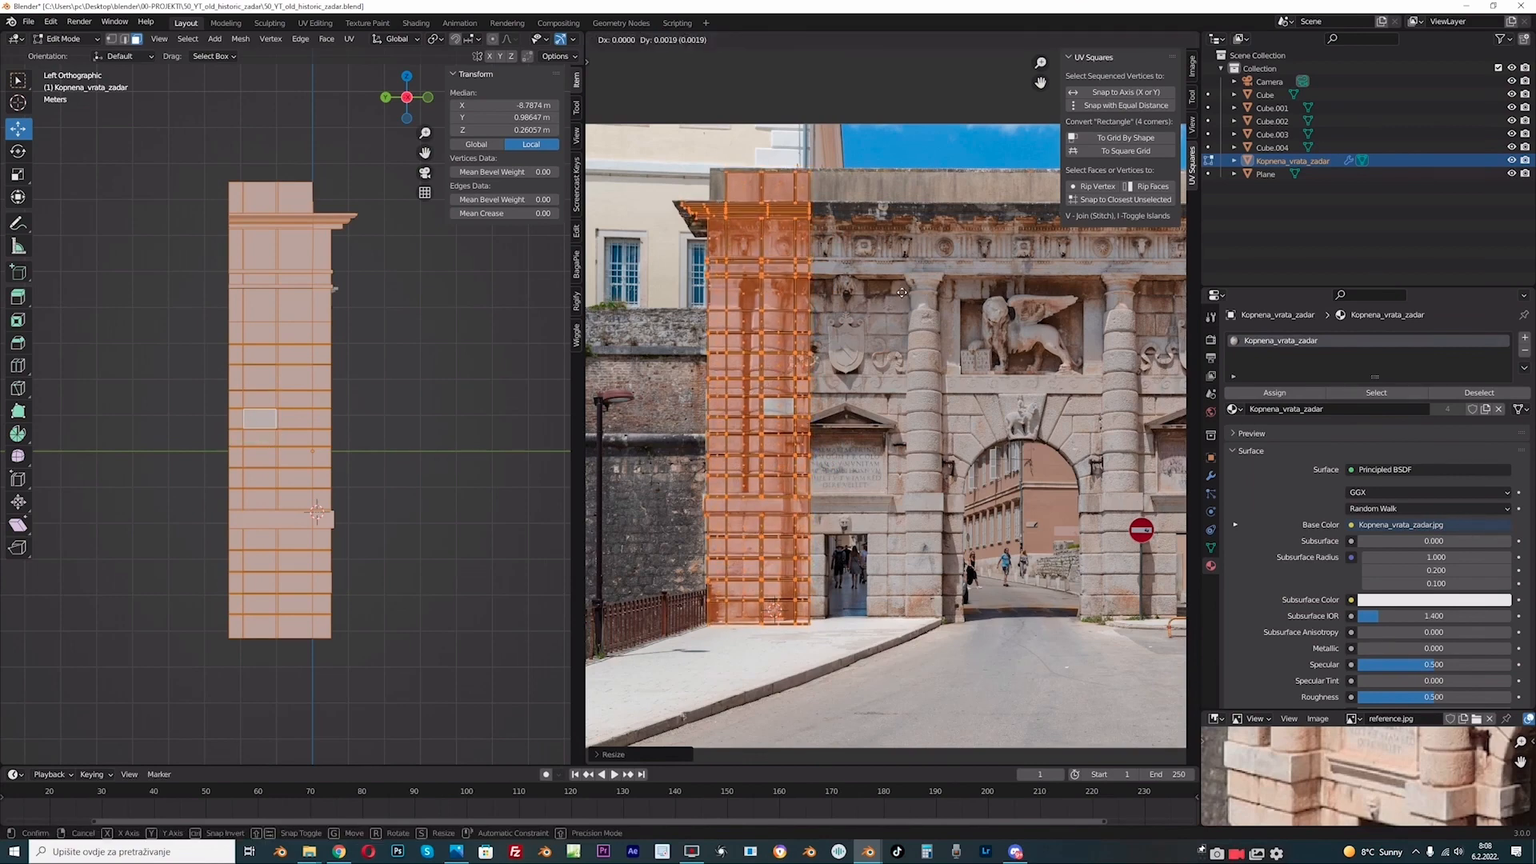
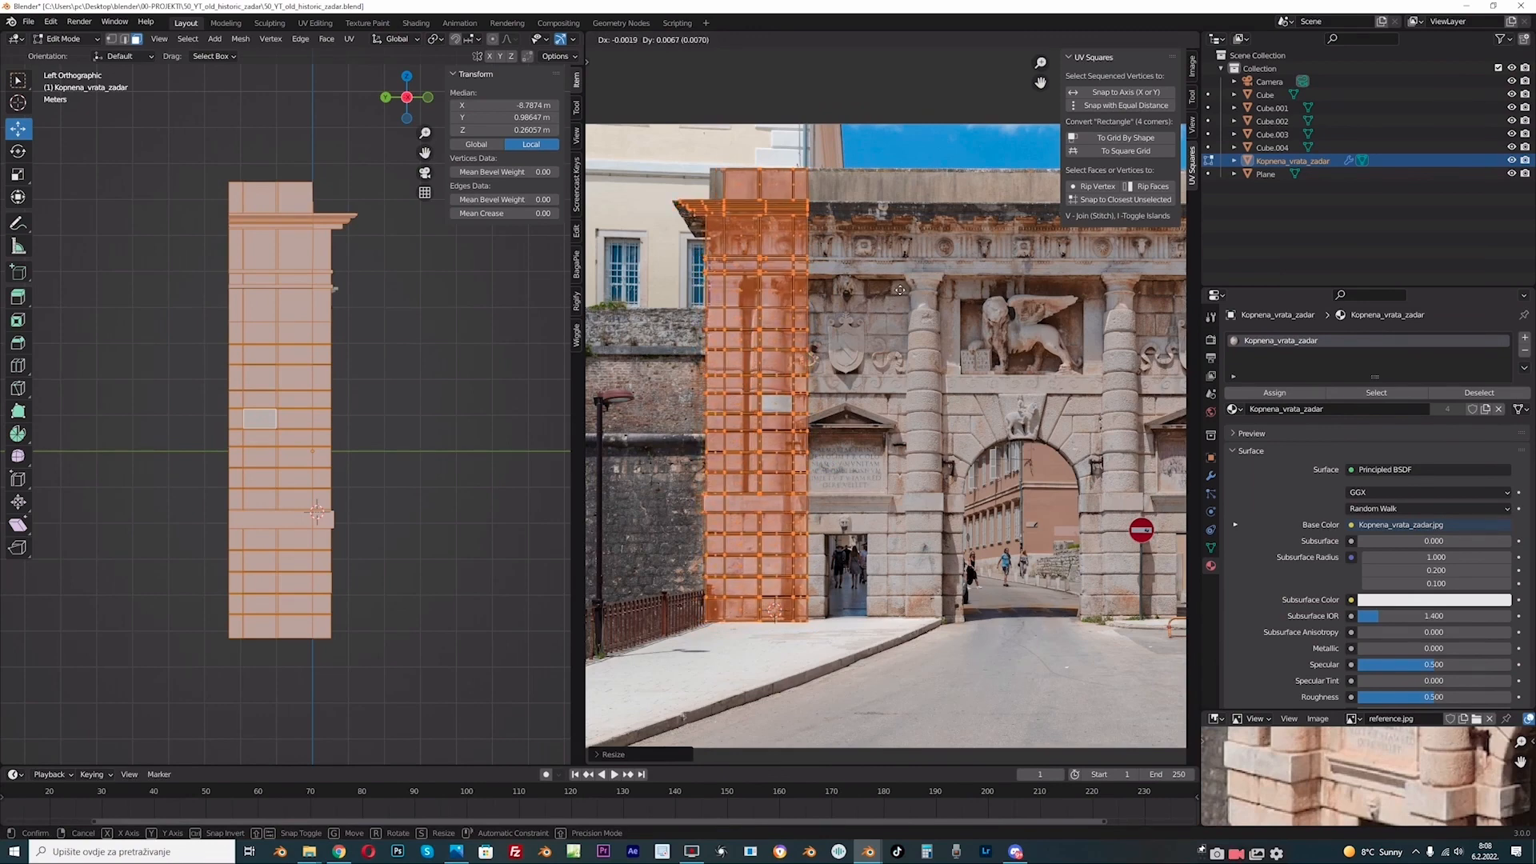
pyautogui.click(901, 290)
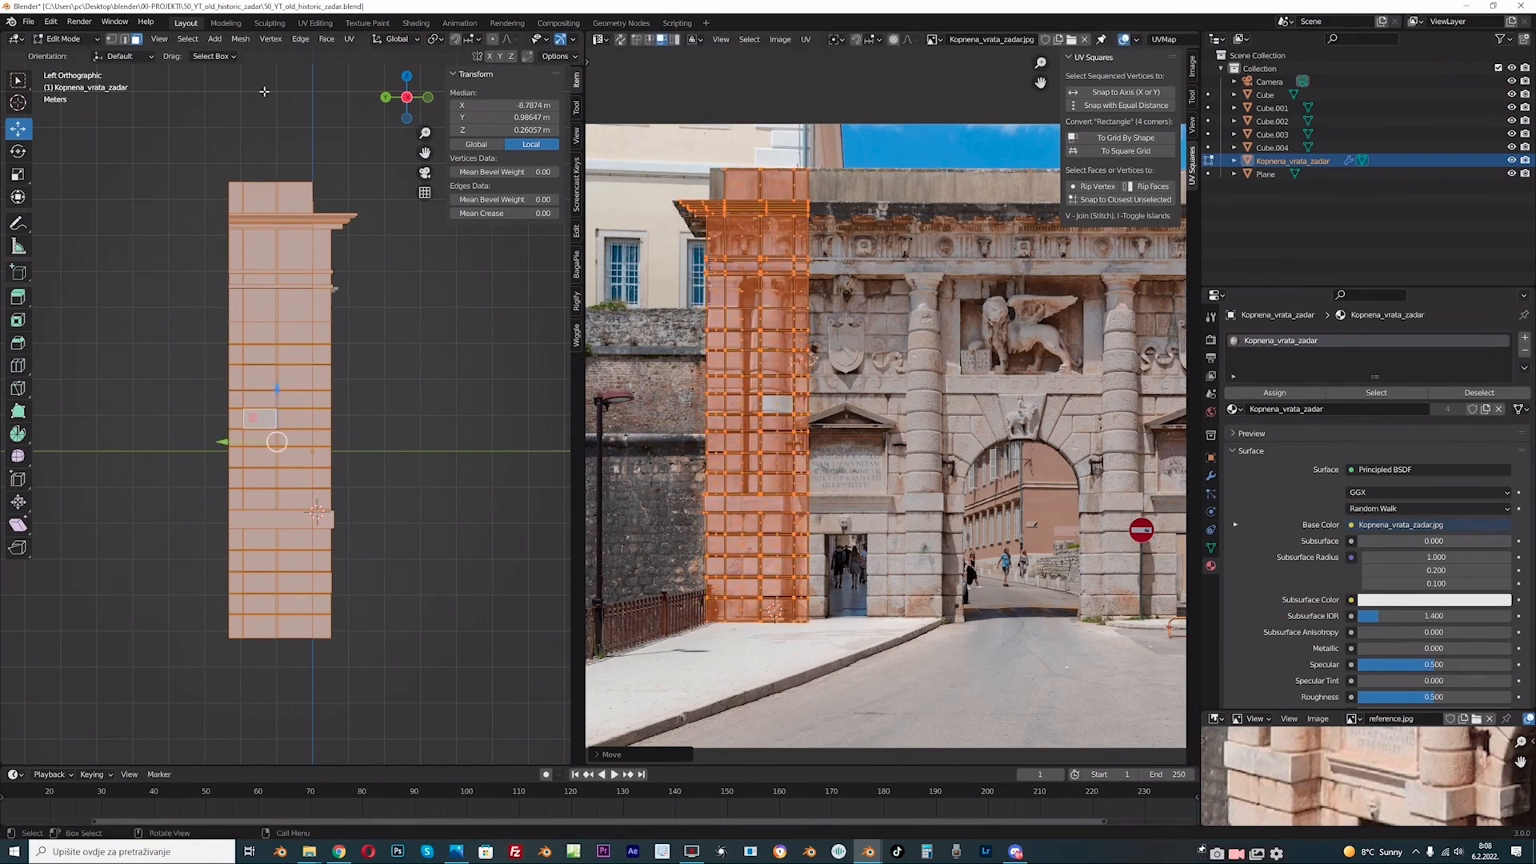
# - Switch the 3D viewport to rendered shading and change from Edit Mode to Object Mode
pyautogui.moveTo(486, 48); pyautogui.dragTo(377, 53, button='middle')
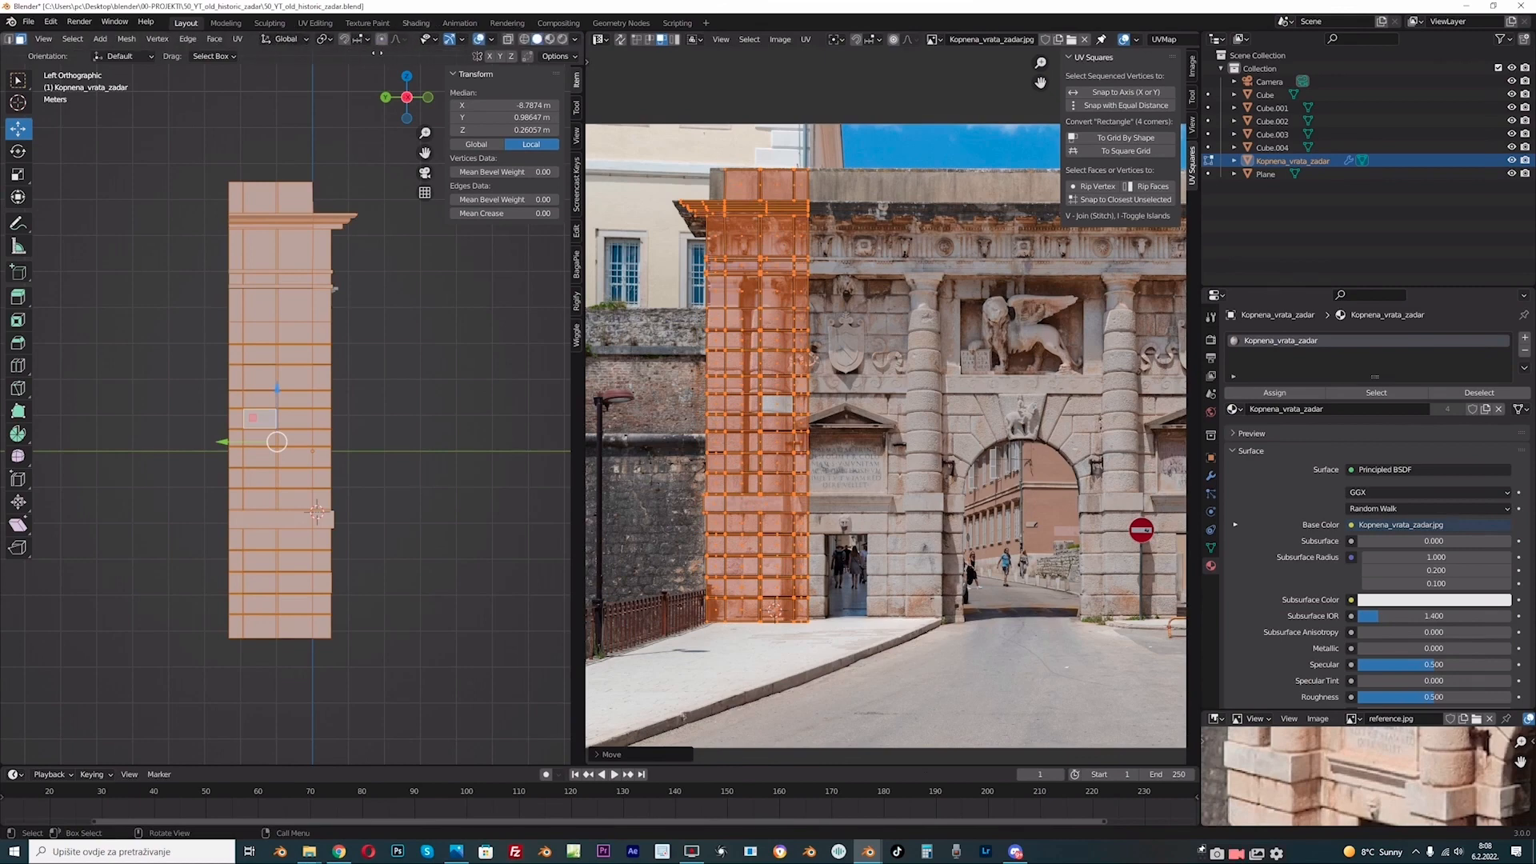
pyautogui.click(565, 40)
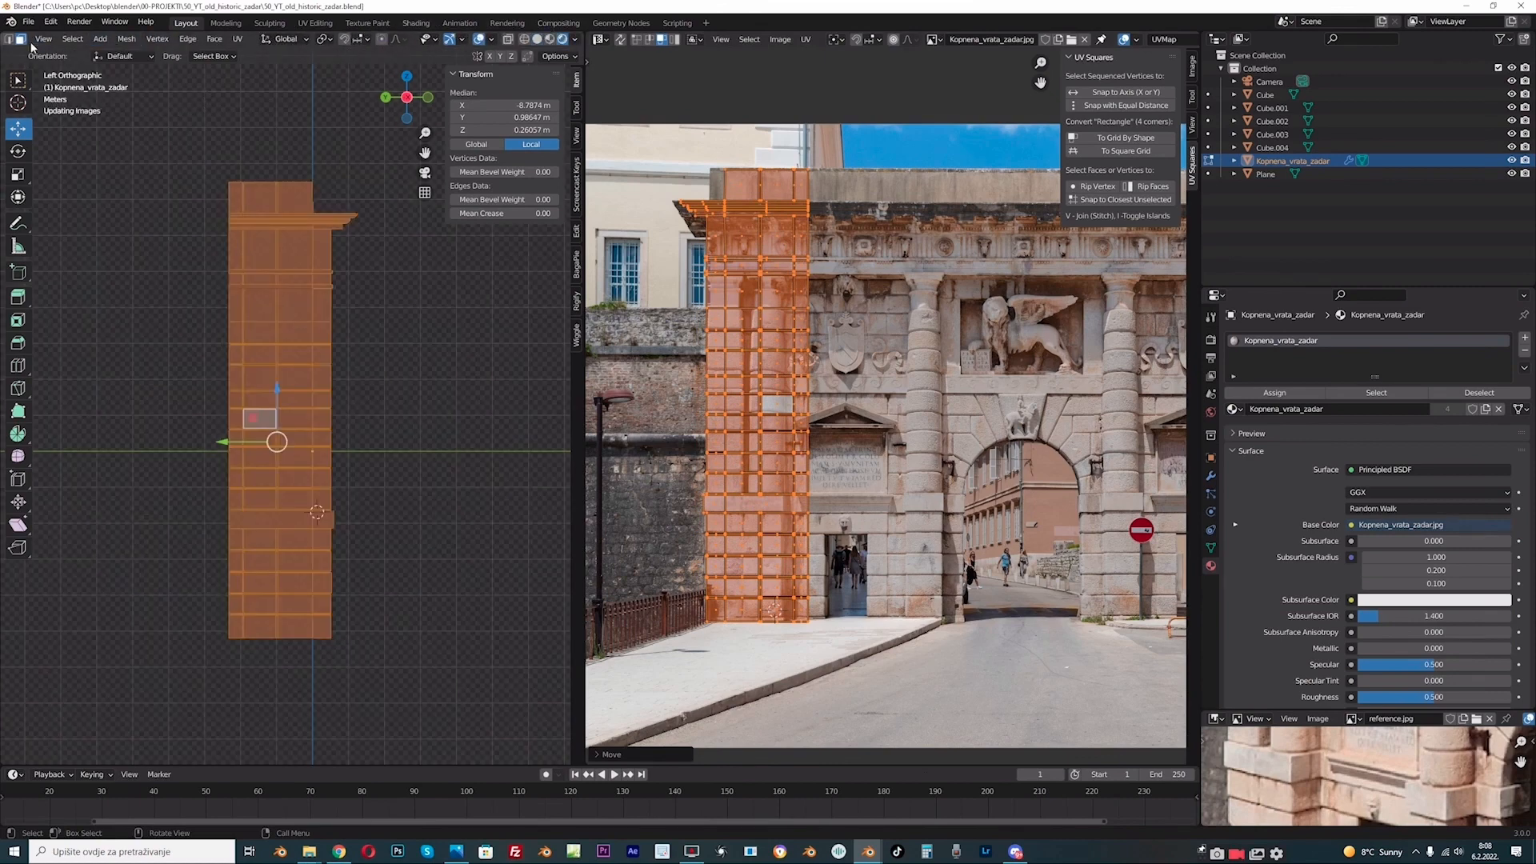
pyautogui.moveTo(32, 42); pyautogui.dragTo(148, 46, button='middle')
pyautogui.click(67, 41)
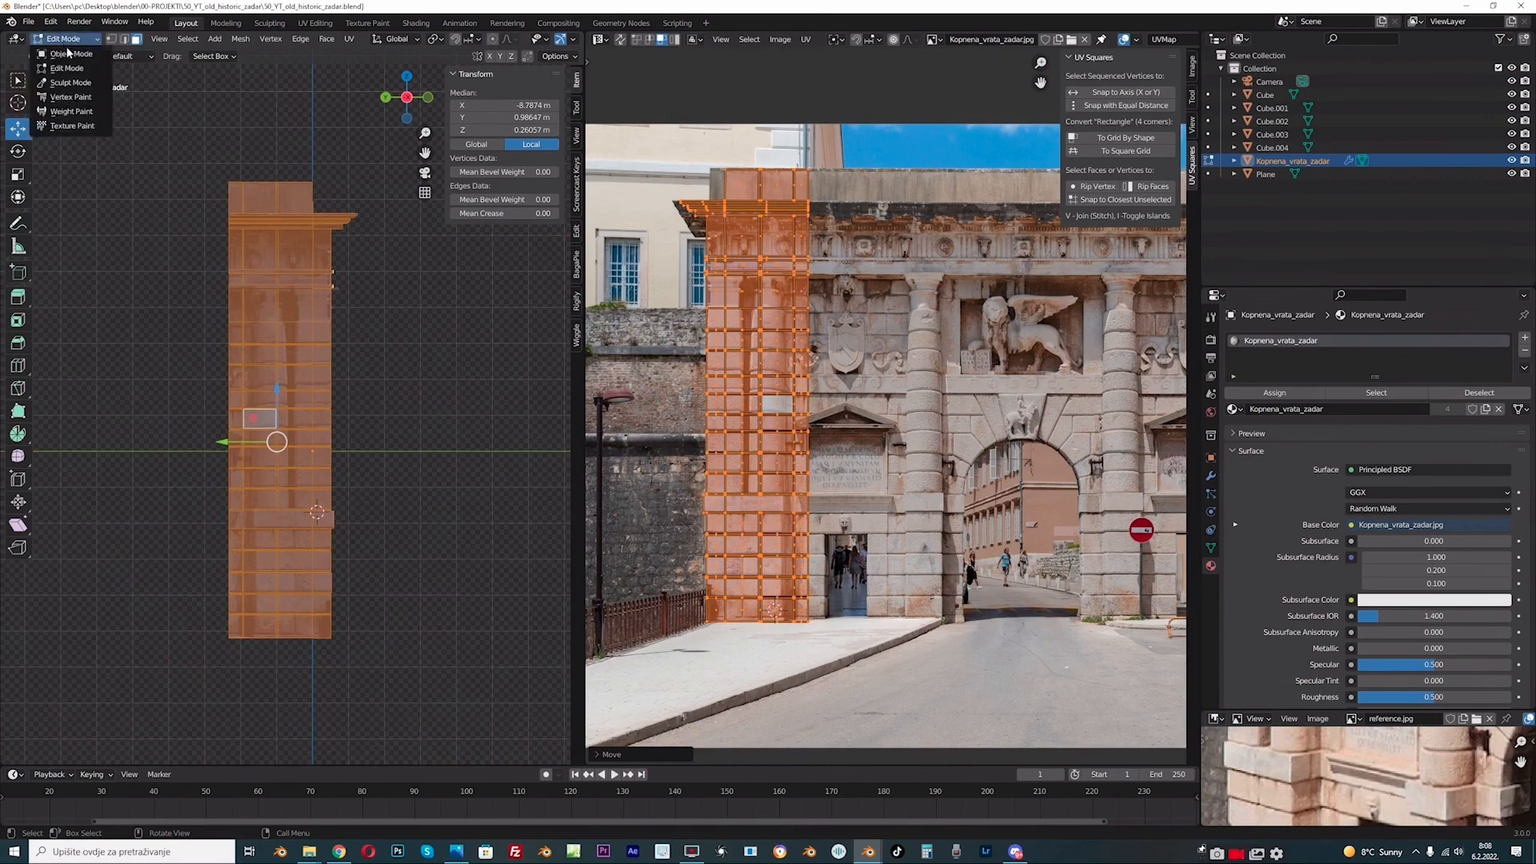
pyautogui.click(69, 53)
# - Deselect the gate and examine the projected texture on its left side in perspective
pyautogui.click(407, 381)
pyautogui.moveTo(406, 382); pyautogui.dragTo(332, 476, button='middle')
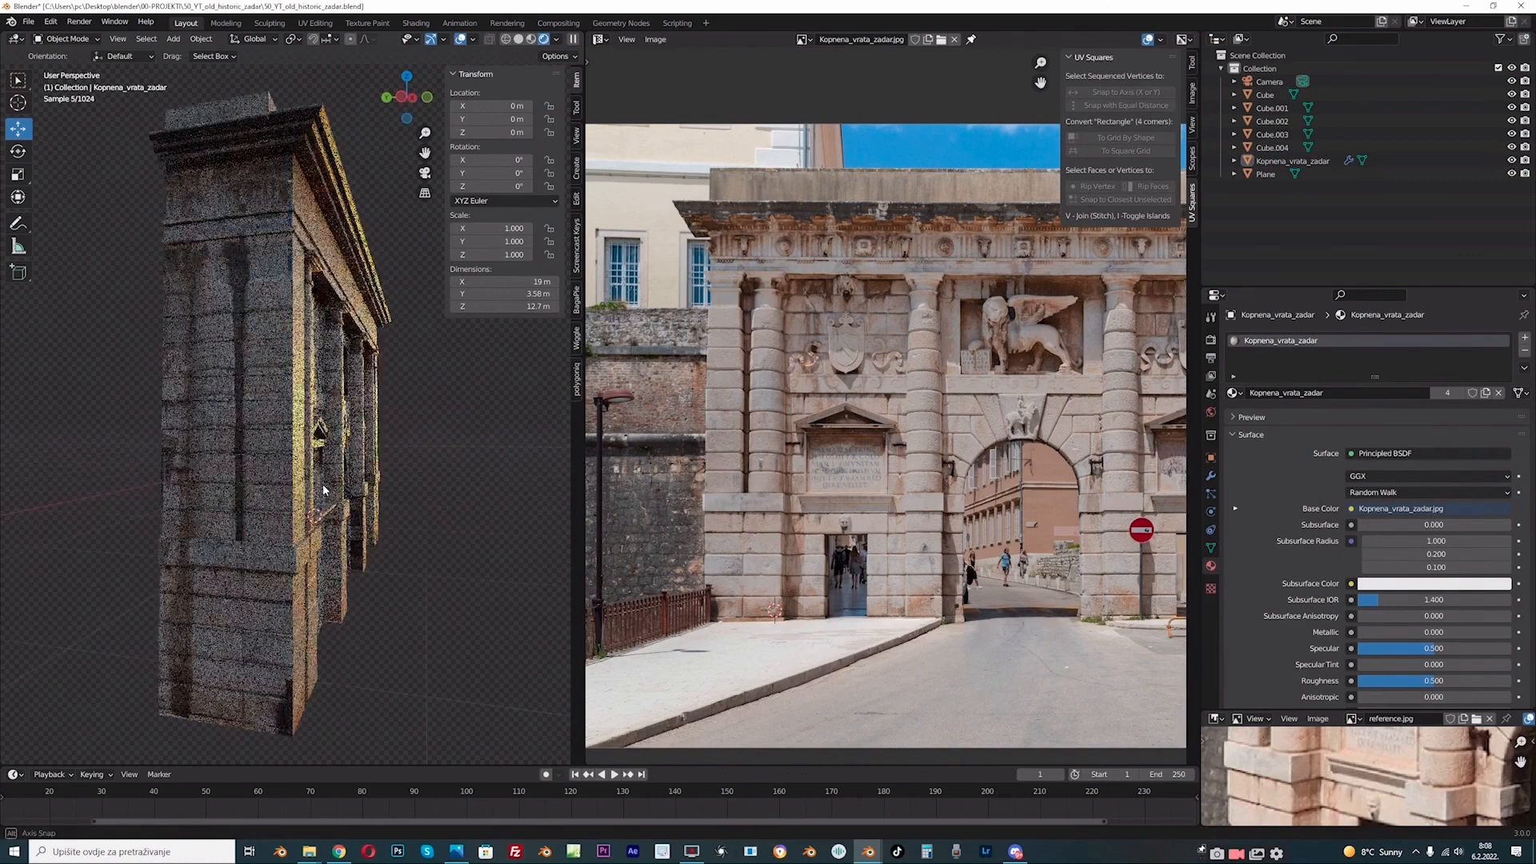
pyautogui.scroll(2, 315, 442)
pyautogui.moveTo(425, 152); pyautogui.dragTo(364, 328)
pyautogui.scroll(-2, 358, 441)
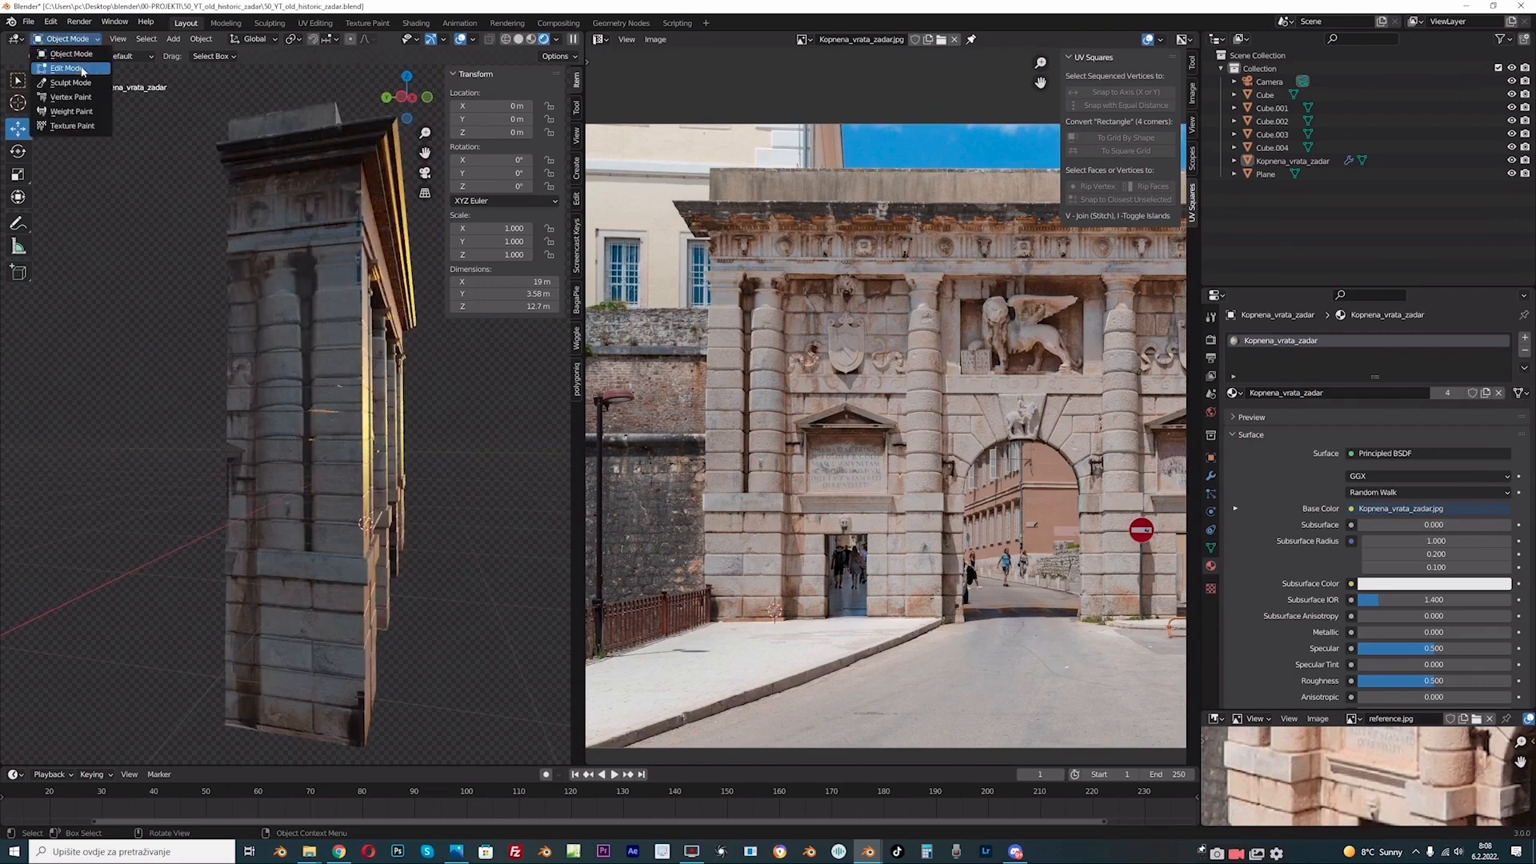
# - Return to Edit Mode in left orthographic view and select only the face strip of the stone course directly above the projecting ledge
pyautogui.click(66, 68)
pyautogui.press('KP_1')
pyautogui.press('KP_3')
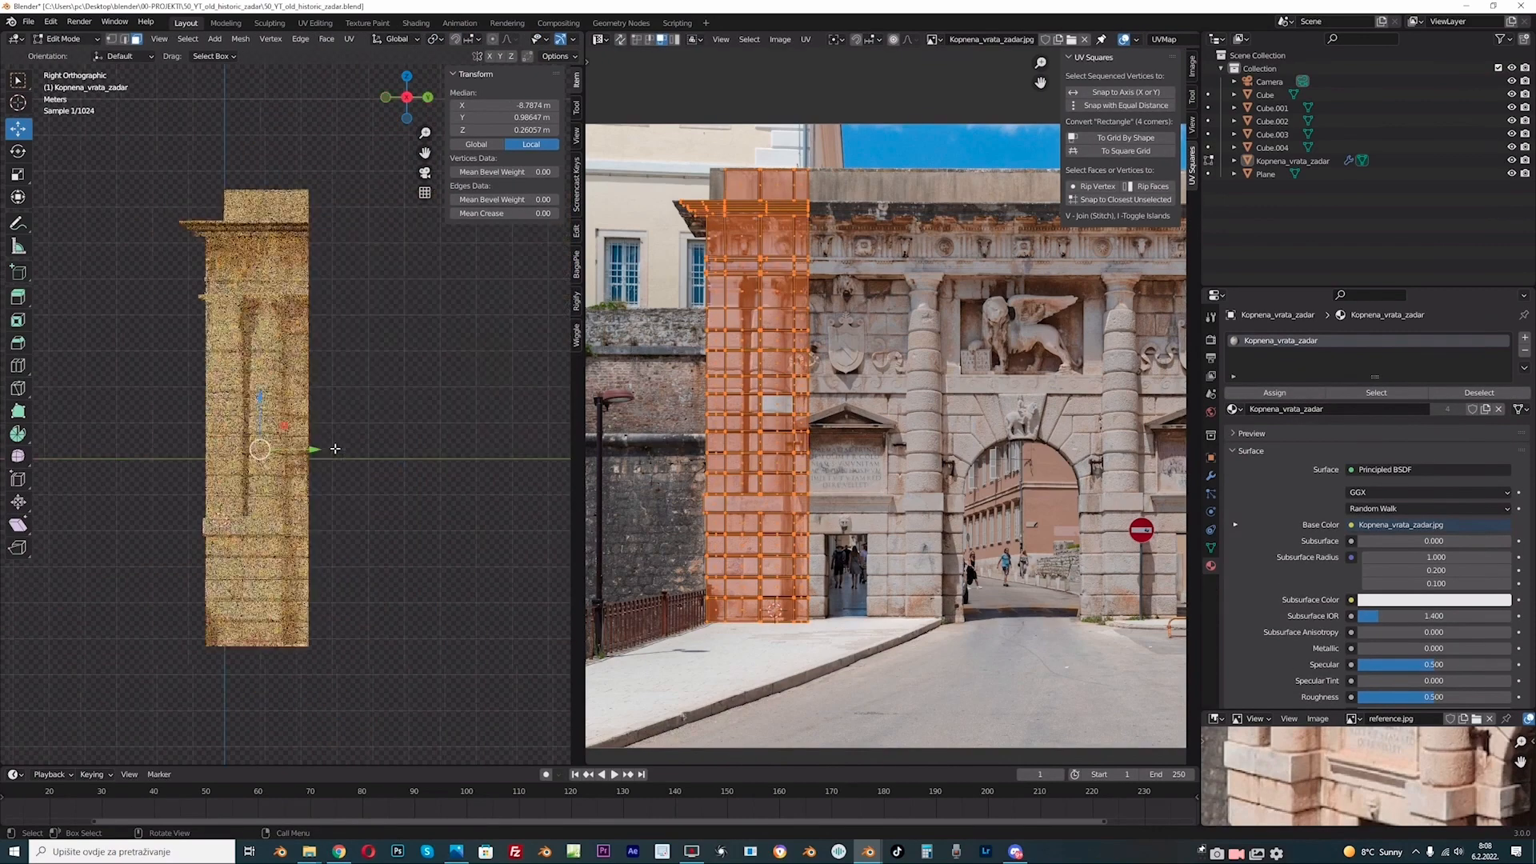
pyautogui.click(386, 98)
pyautogui.click(386, 98)
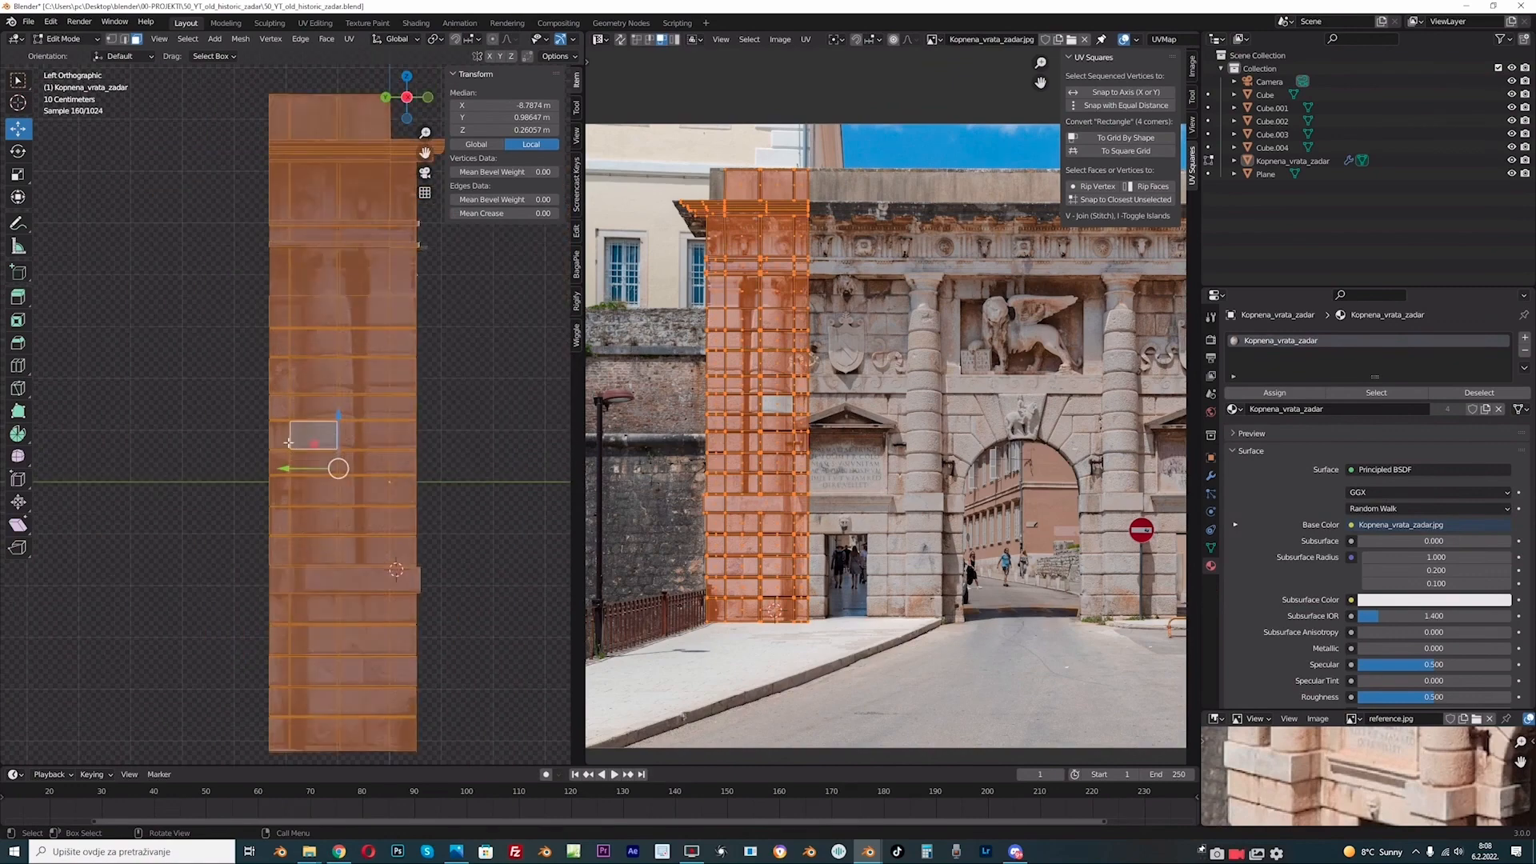
pyautogui.scroll(1, 124, 399)
pyautogui.hotkey('alt', 'a')
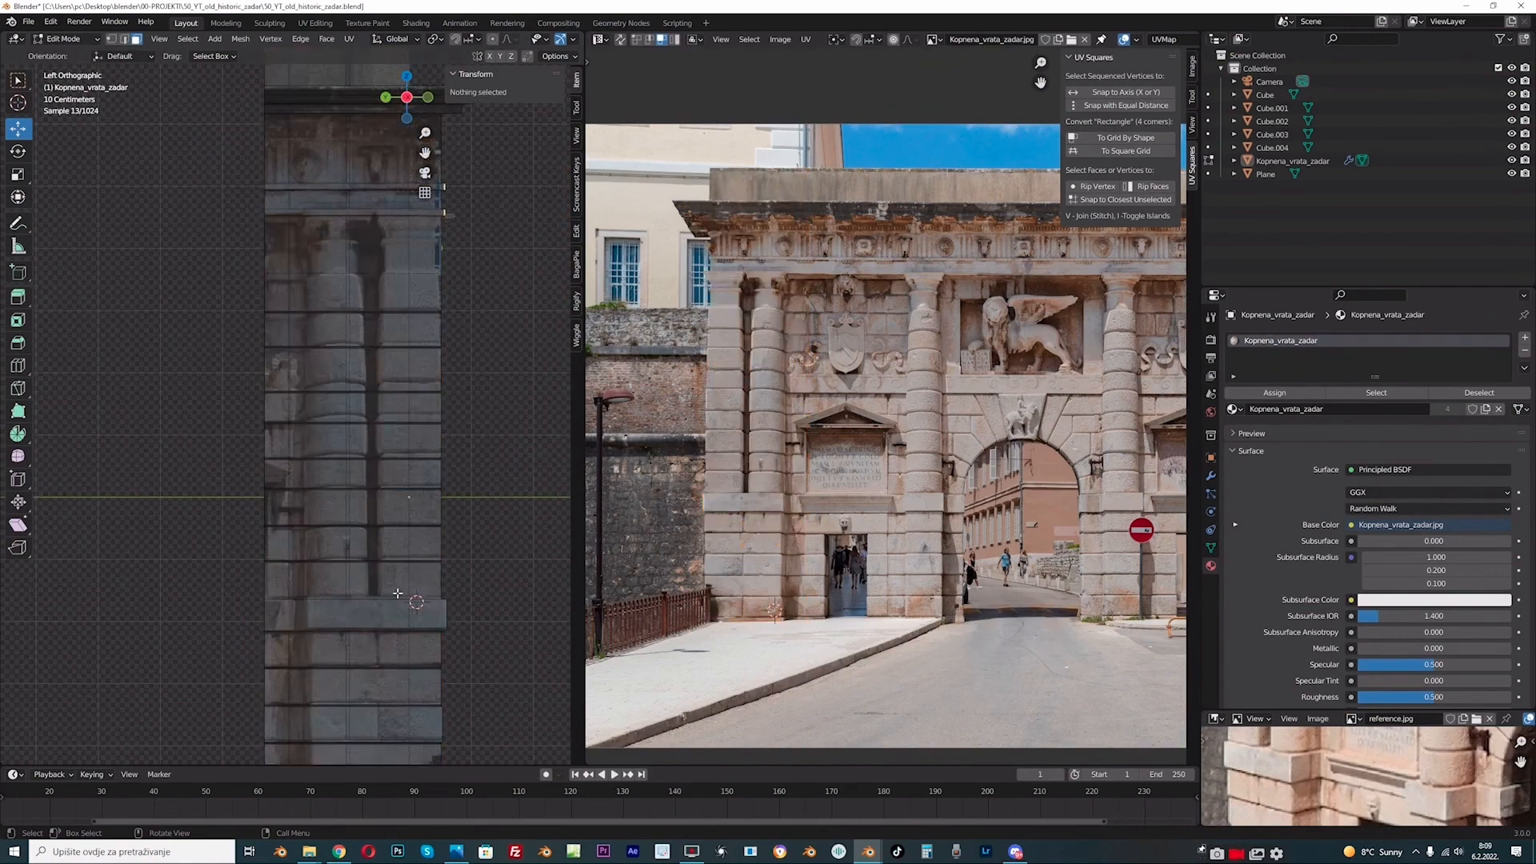
pyautogui.moveTo(277, 566); pyautogui.dragTo(278, 567)
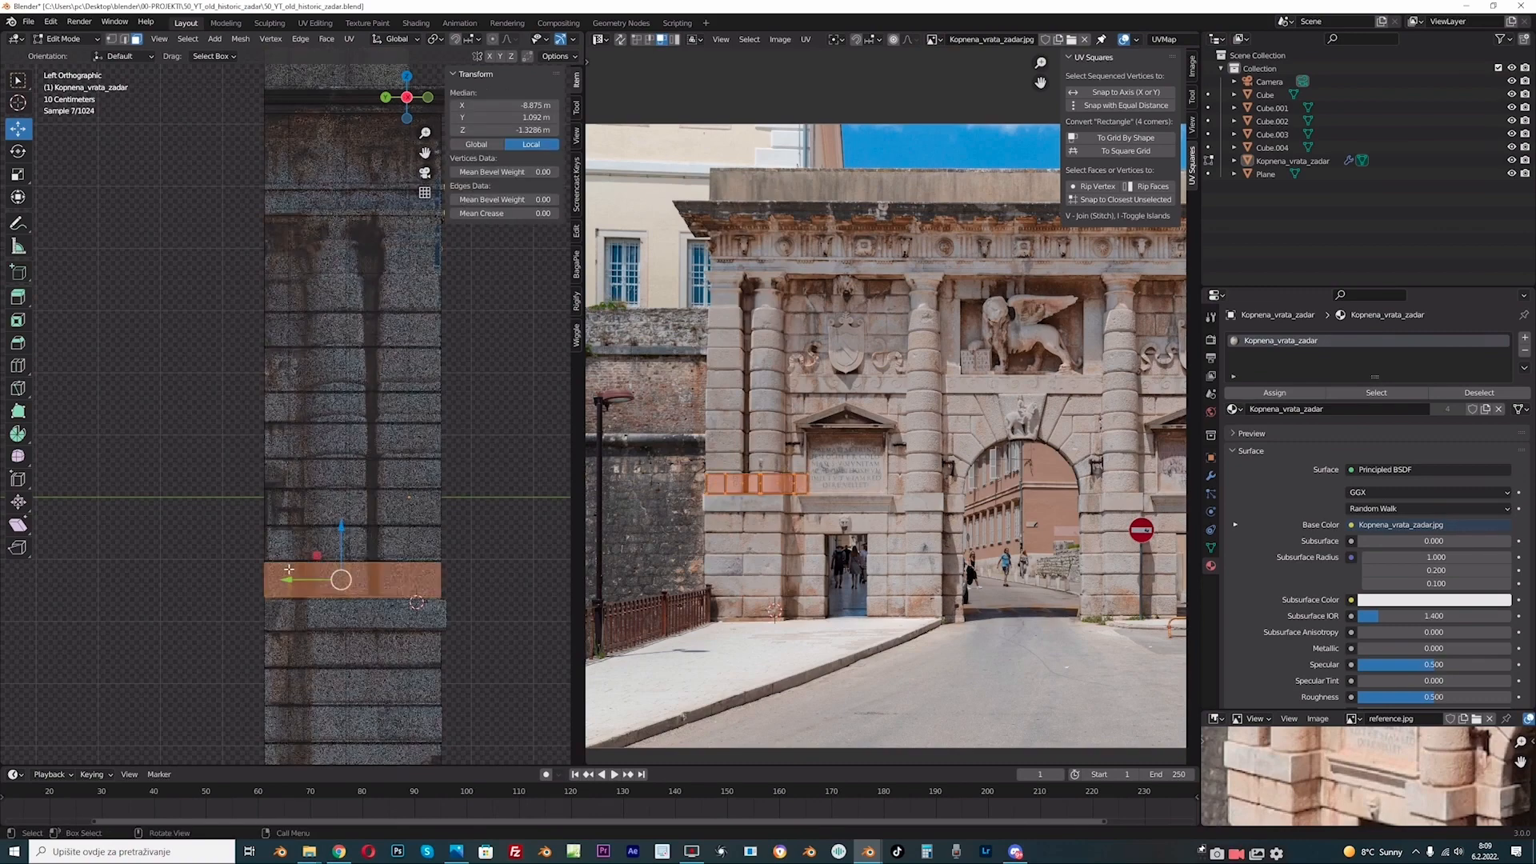
# - Try to fit the strip's UVs onto the stone blocks beside the photo's left doorway by moving and scaling them along X and Y
pyautogui.scroll(2, 738, 462)
pyautogui.scroll(3, 760, 512)
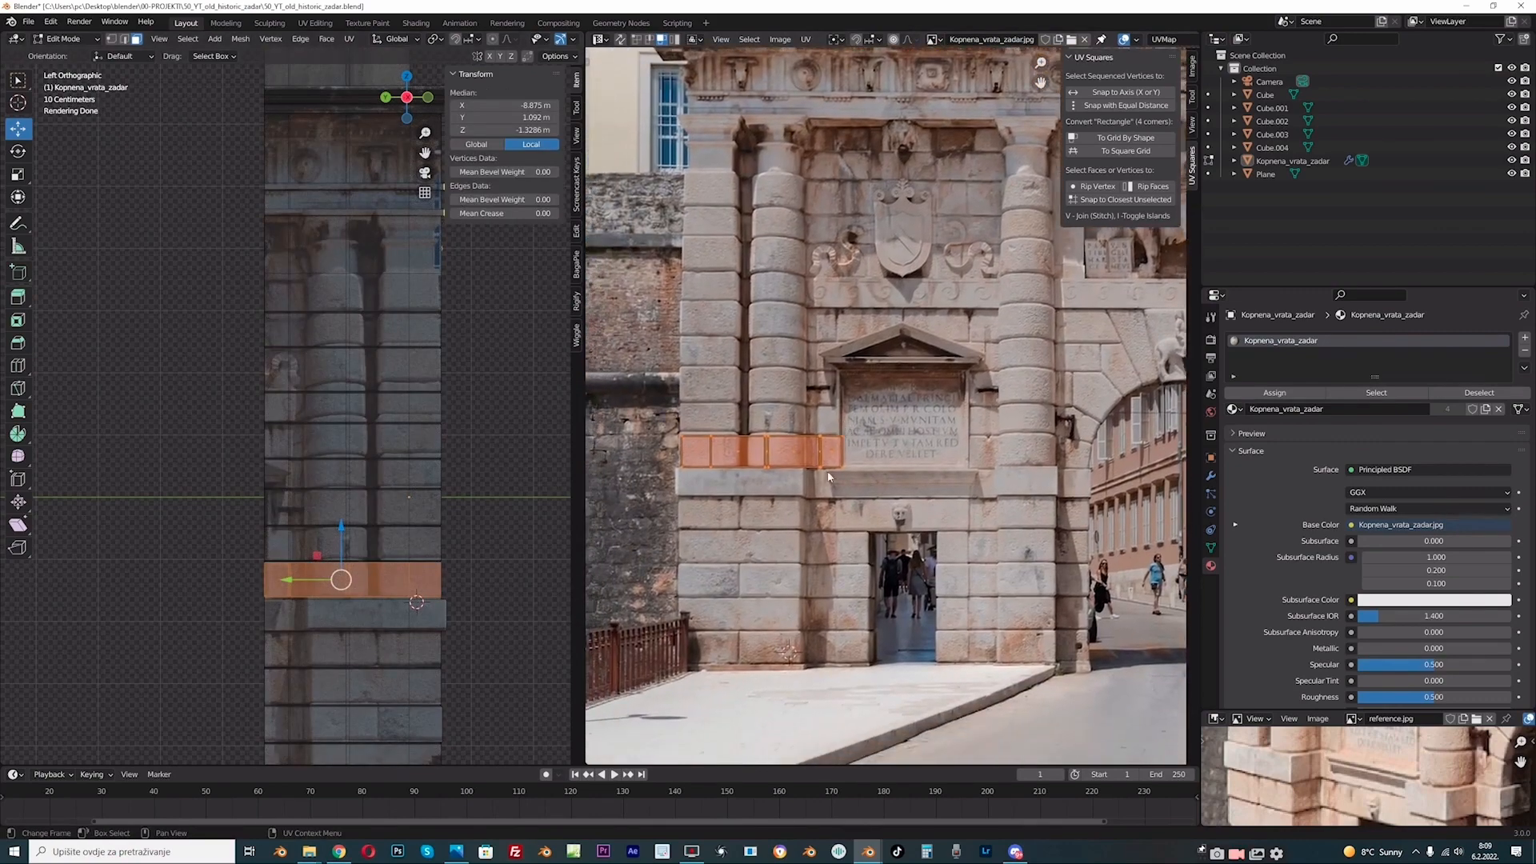
pyautogui.press('g')
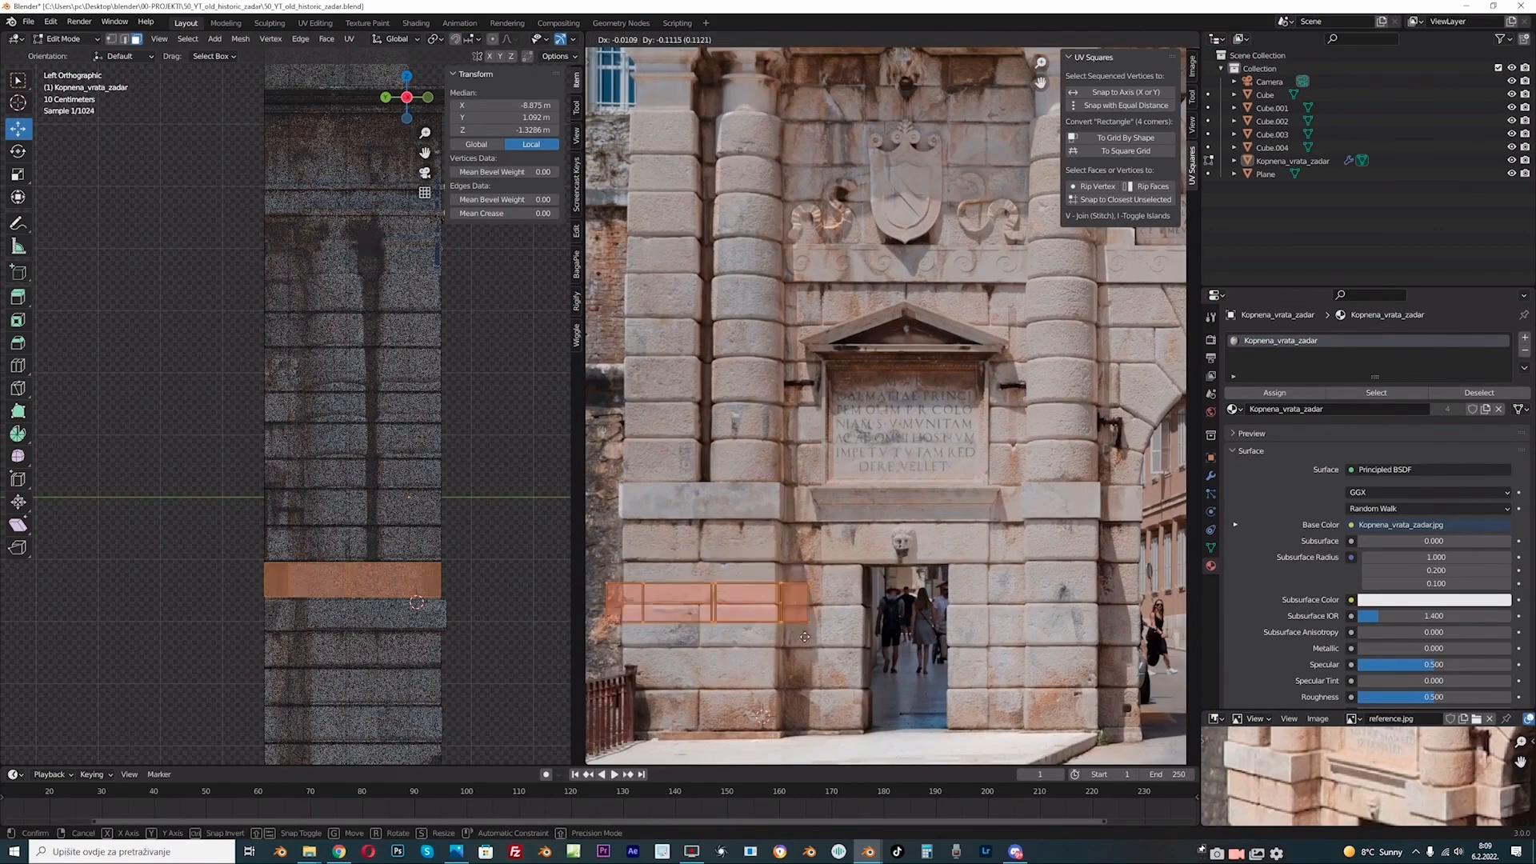
pyautogui.click(807, 636)
pyautogui.press('s')
pyautogui.press('x')
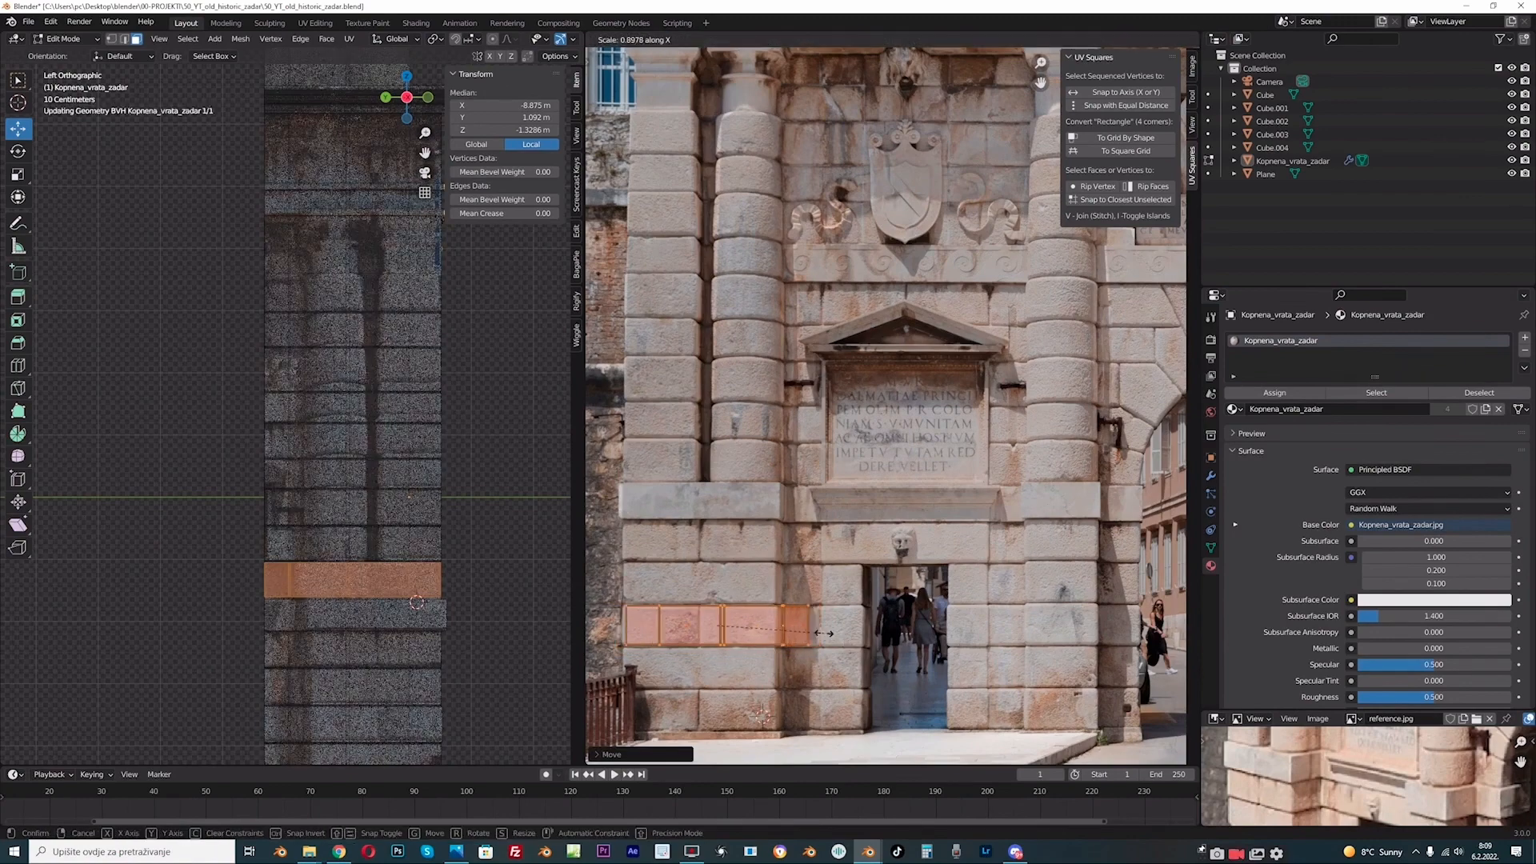
pyautogui.click(804, 630)
pyautogui.press('g')
pyautogui.click(786, 633)
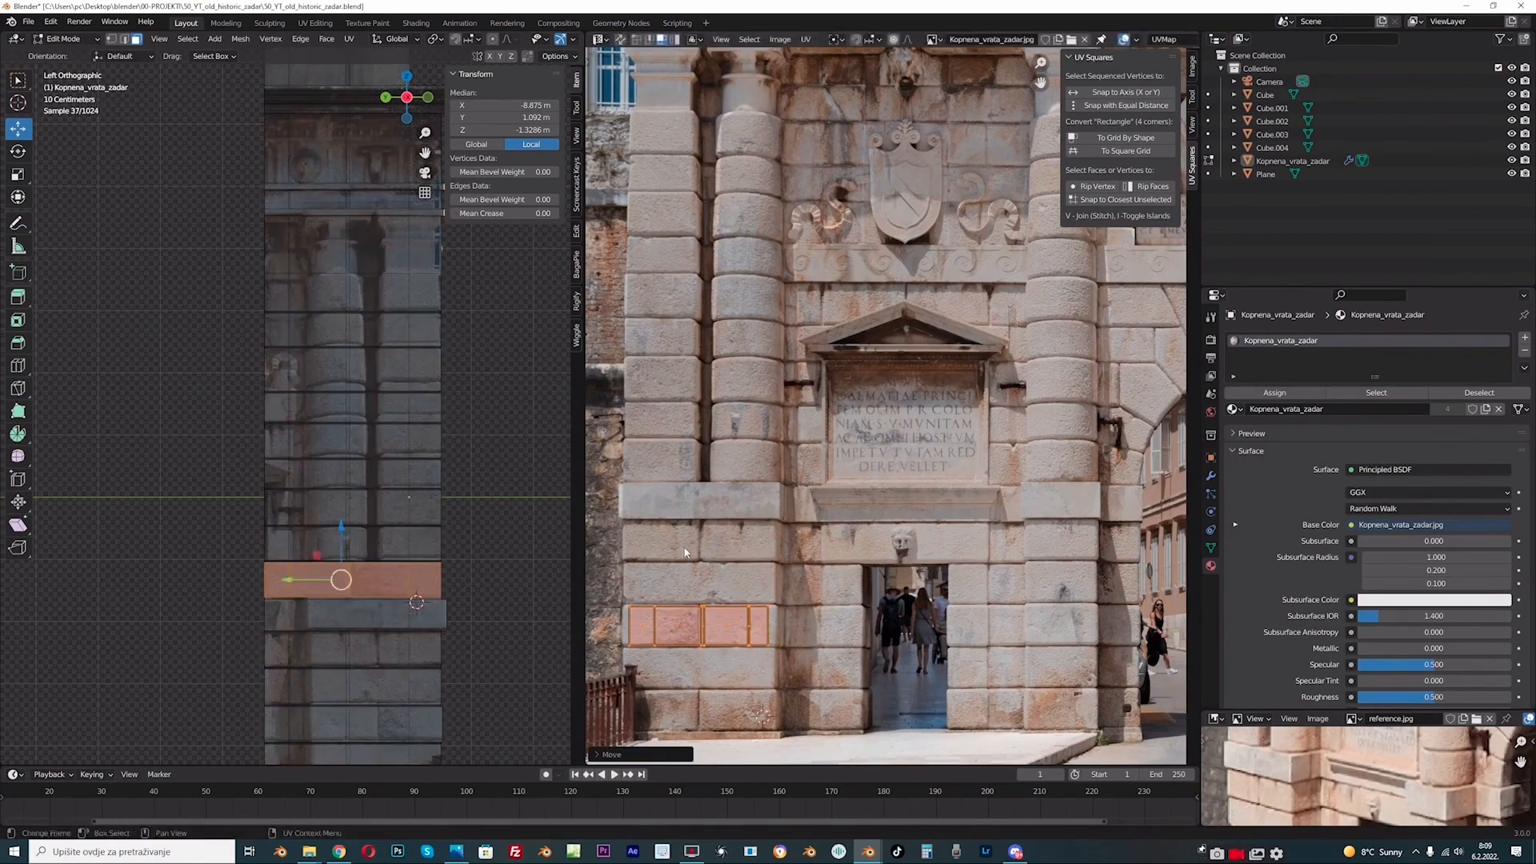
pyautogui.press('s')
pyautogui.press('y')
pyautogui.click(683, 544)
# - Reselect the stone course strip above the ledge and unwrap it with Project from View
pyautogui.click(237, 545)
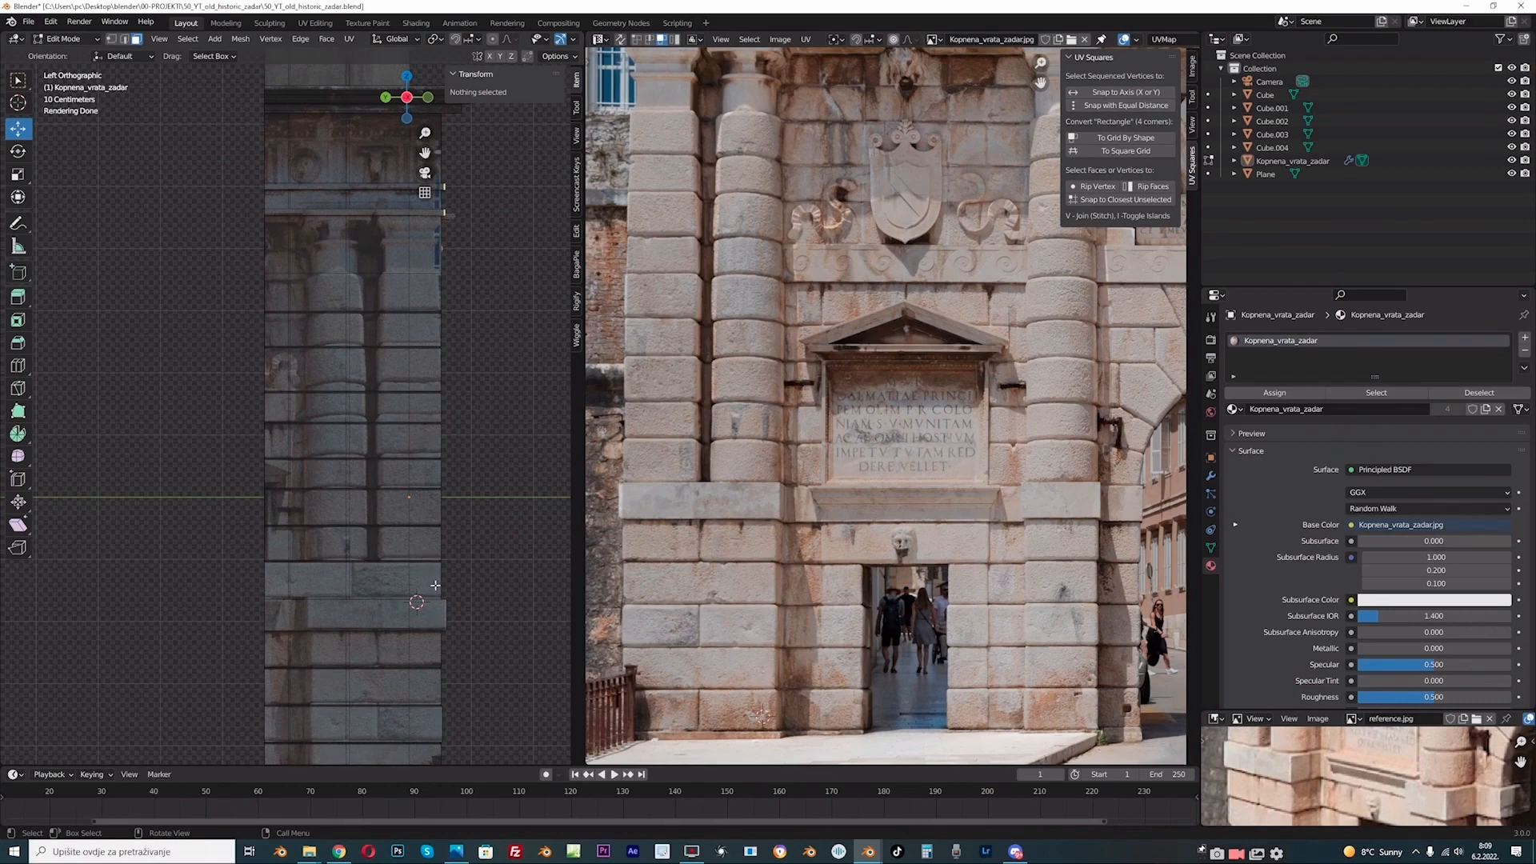
pyautogui.keyDown('alt'); pyautogui.click(400, 585); pyautogui.keyUp('alt')
pyautogui.scroll(1, 400, 585)
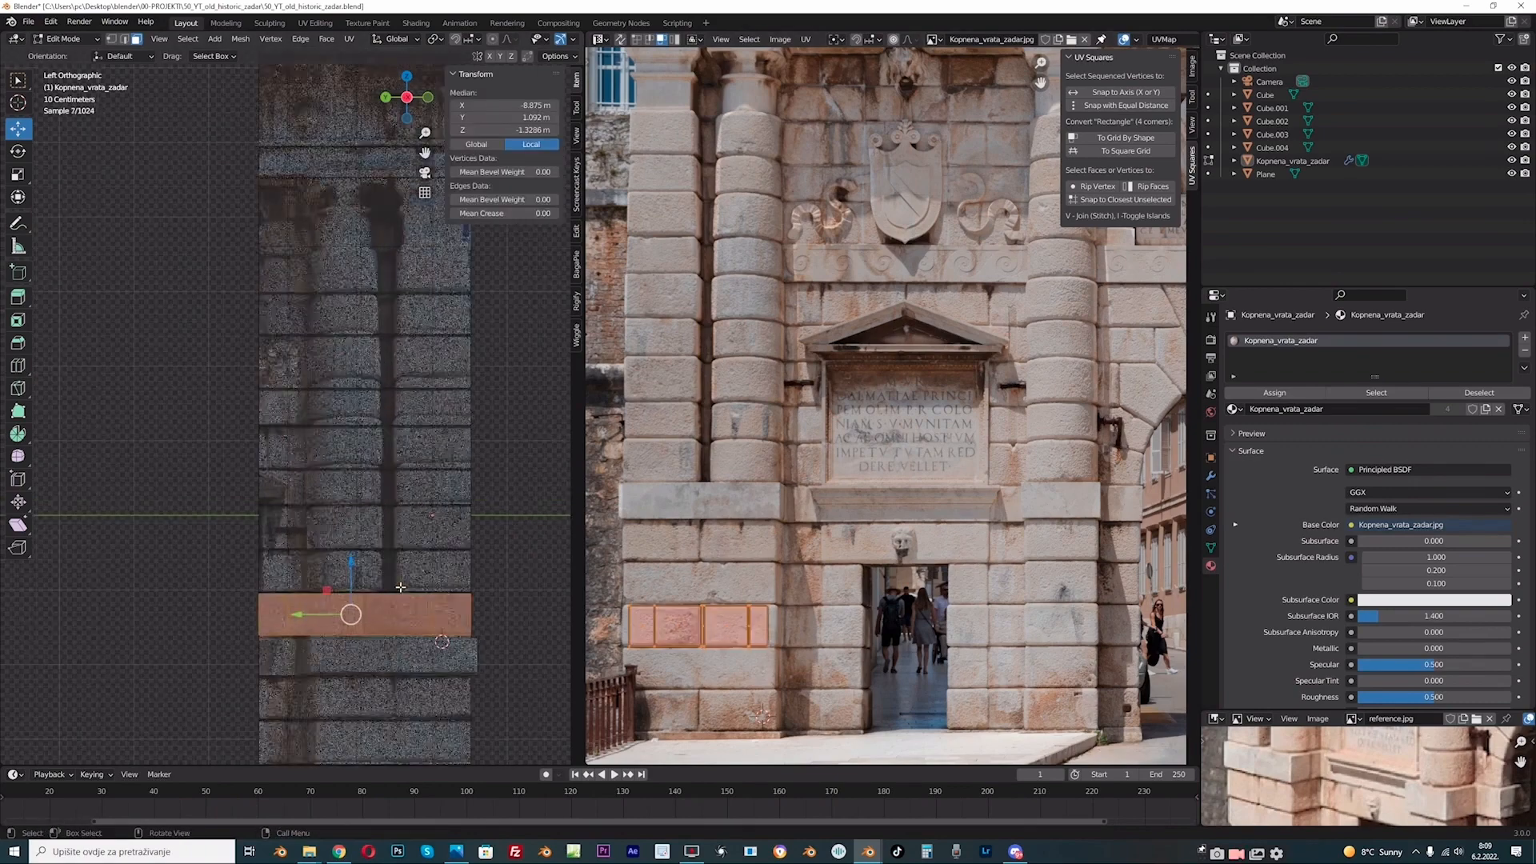
pyautogui.keyDown('shift'); pyautogui.moveTo(401, 588); pyautogui.dragTo(385, 550, button='middle'); pyautogui.keyUp('shift')
pyautogui.press('u')
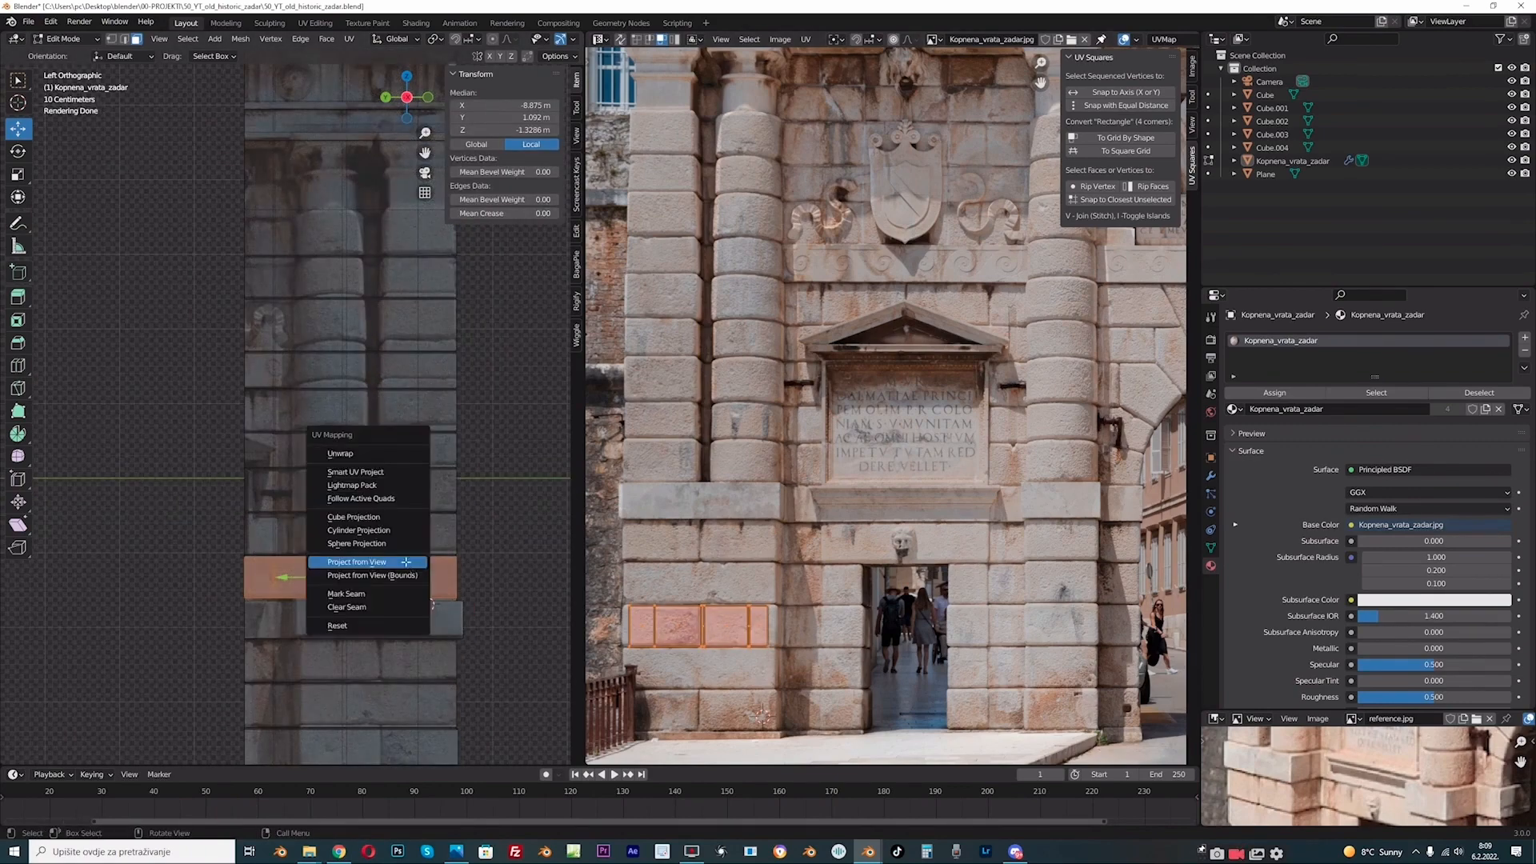
pyautogui.click(407, 562)
# - Move the reprojected strip's UVs so their front end covers the photo's stone blocks between the railing and the left doorway
pyautogui.scroll(-5, 963, 503)
pyautogui.scroll(2, 962, 503)
pyautogui.press('g')
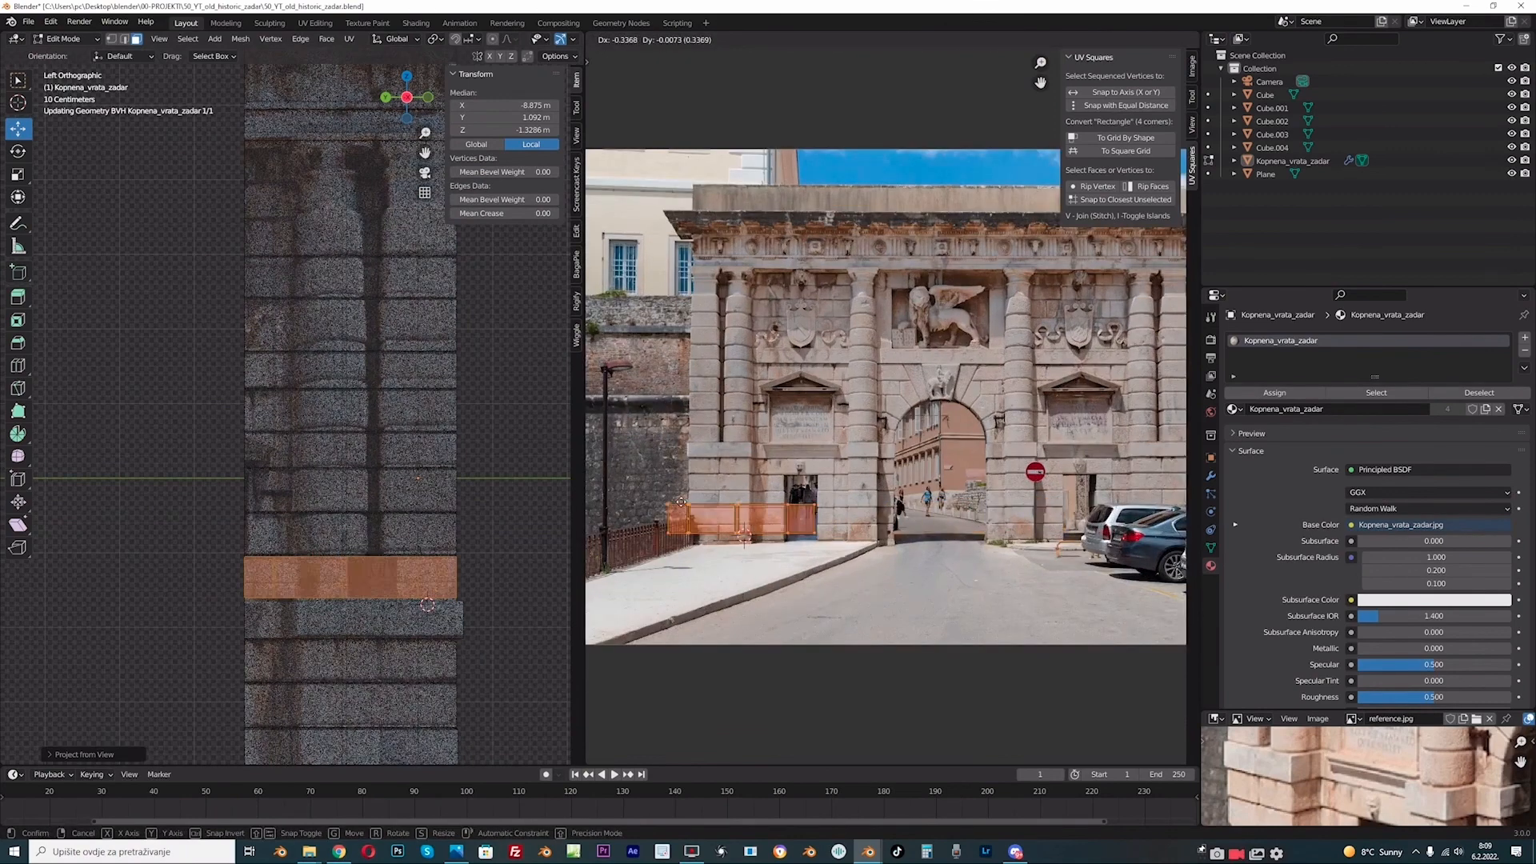
pyautogui.click(668, 493)
pyautogui.scroll(4, 688, 508)
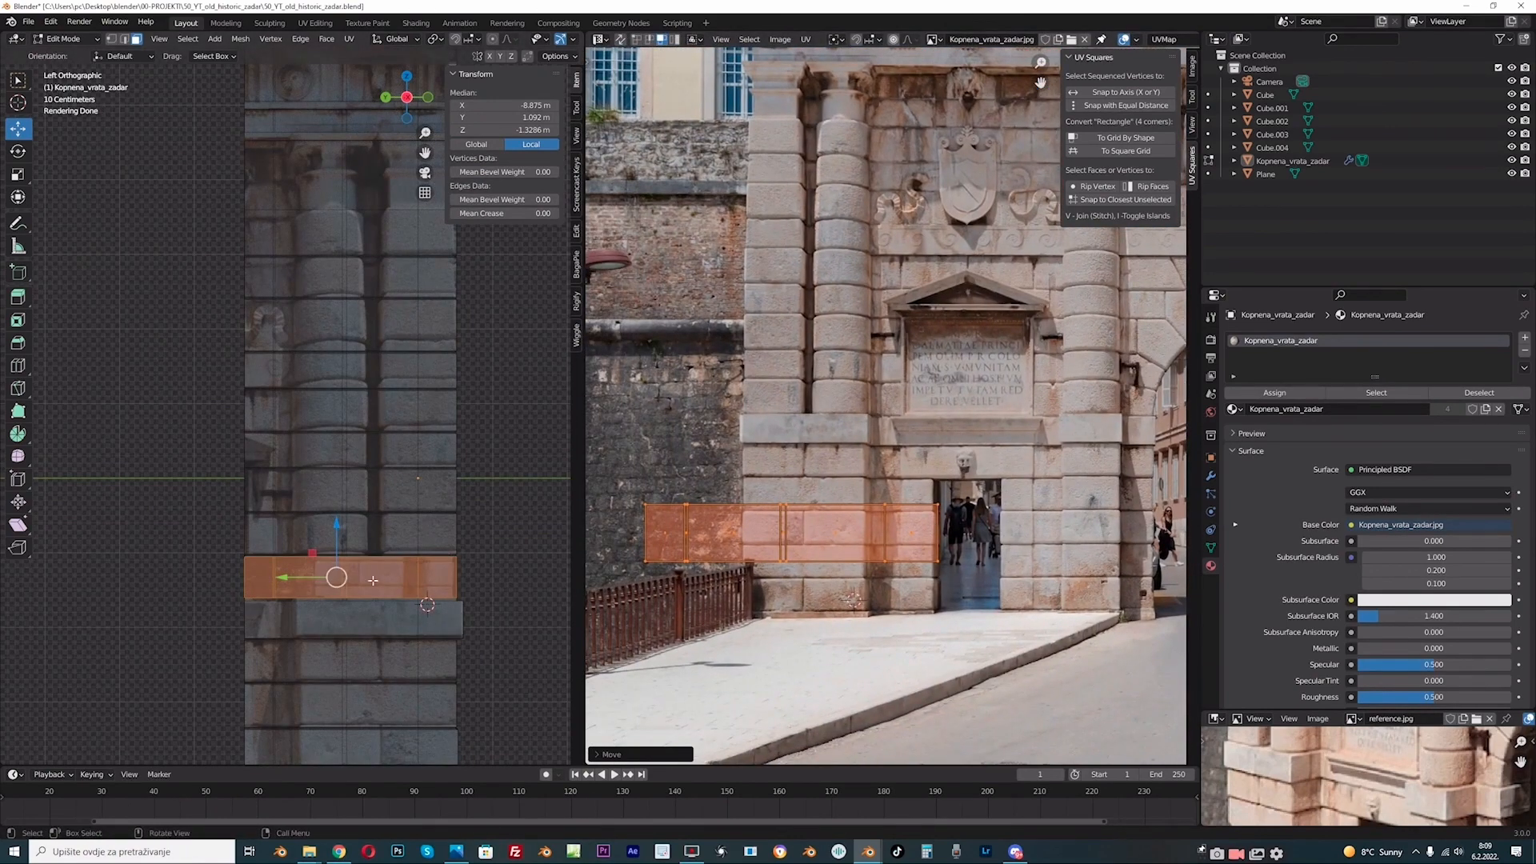
pyautogui.press('g')
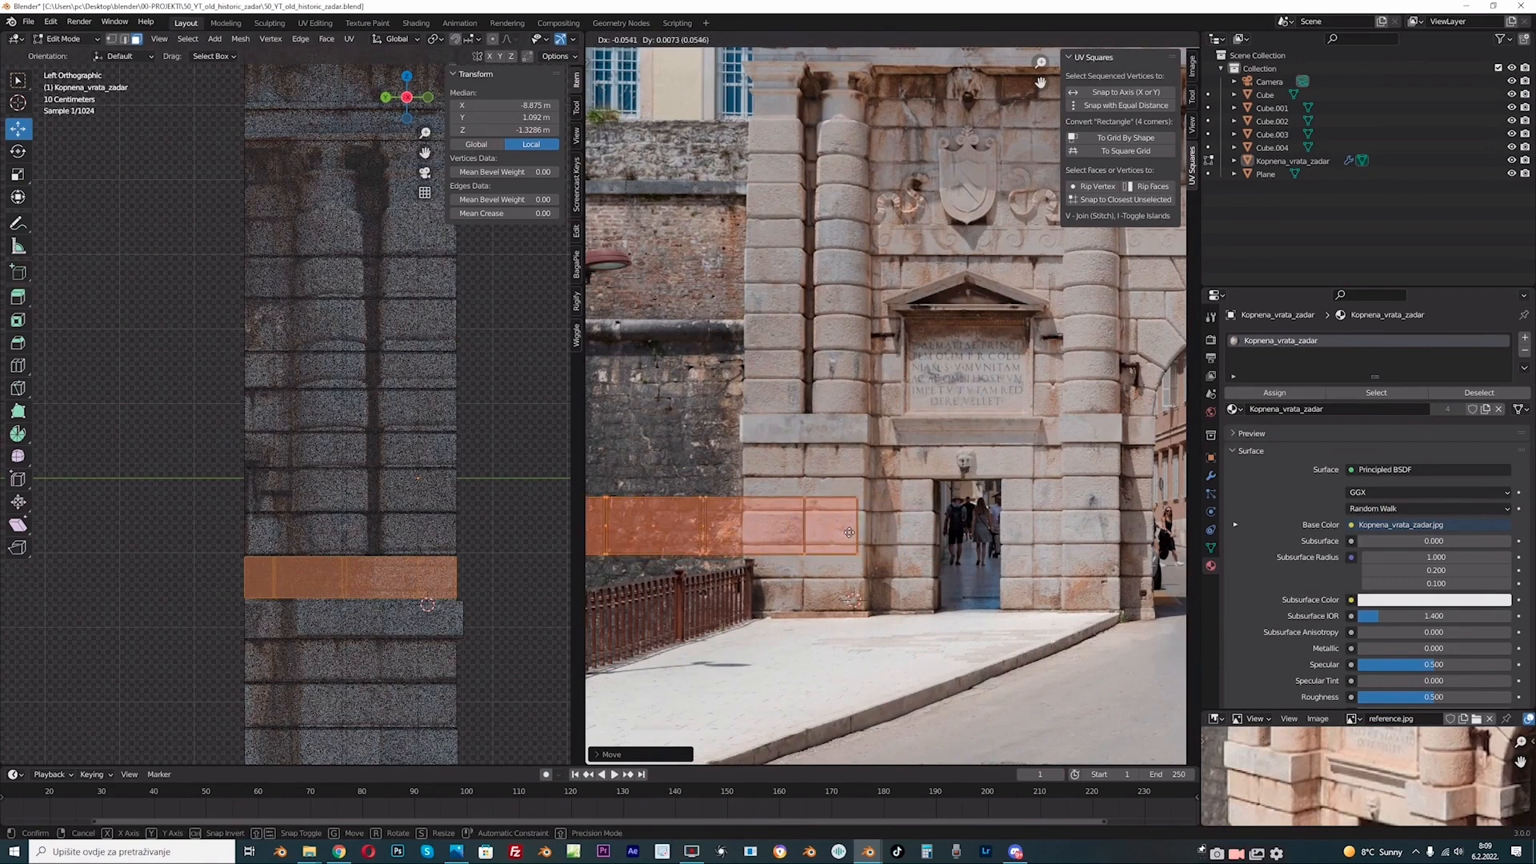
pyautogui.click(858, 533)
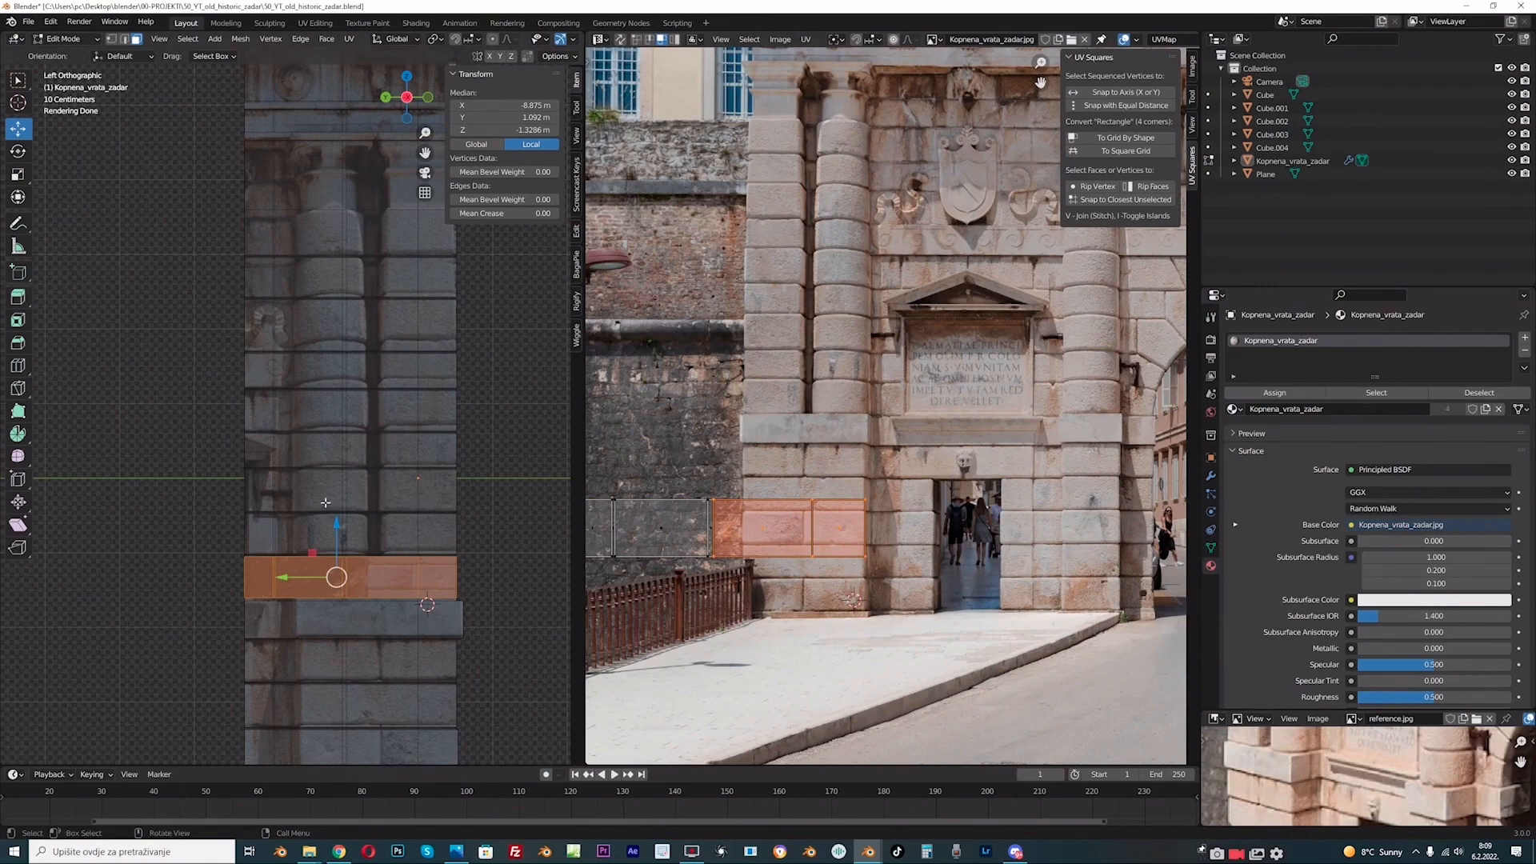
# - Select the two front faces of the stone course directly above the ledge and scale down their UVs
pyautogui.click(392, 577)
pyautogui.keyDown('shift'); pyautogui.click(437, 577); pyautogui.keyUp('shift')
pyautogui.scroll(1, 512, 552)
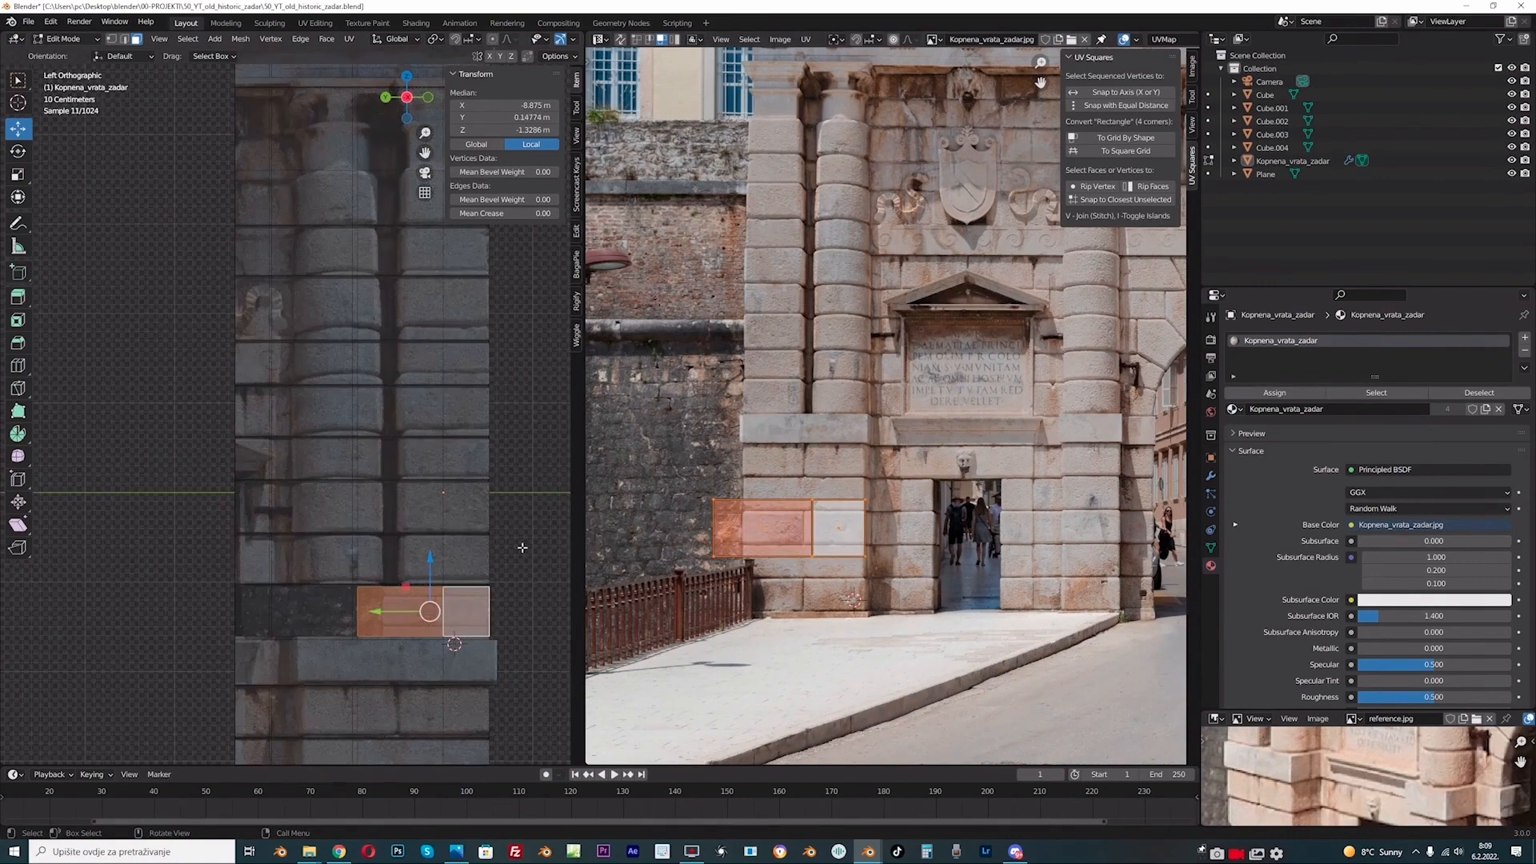
pyautogui.moveTo(428, 154); pyautogui.dragTo(402, 78)
pyautogui.scroll(1, 267, 545)
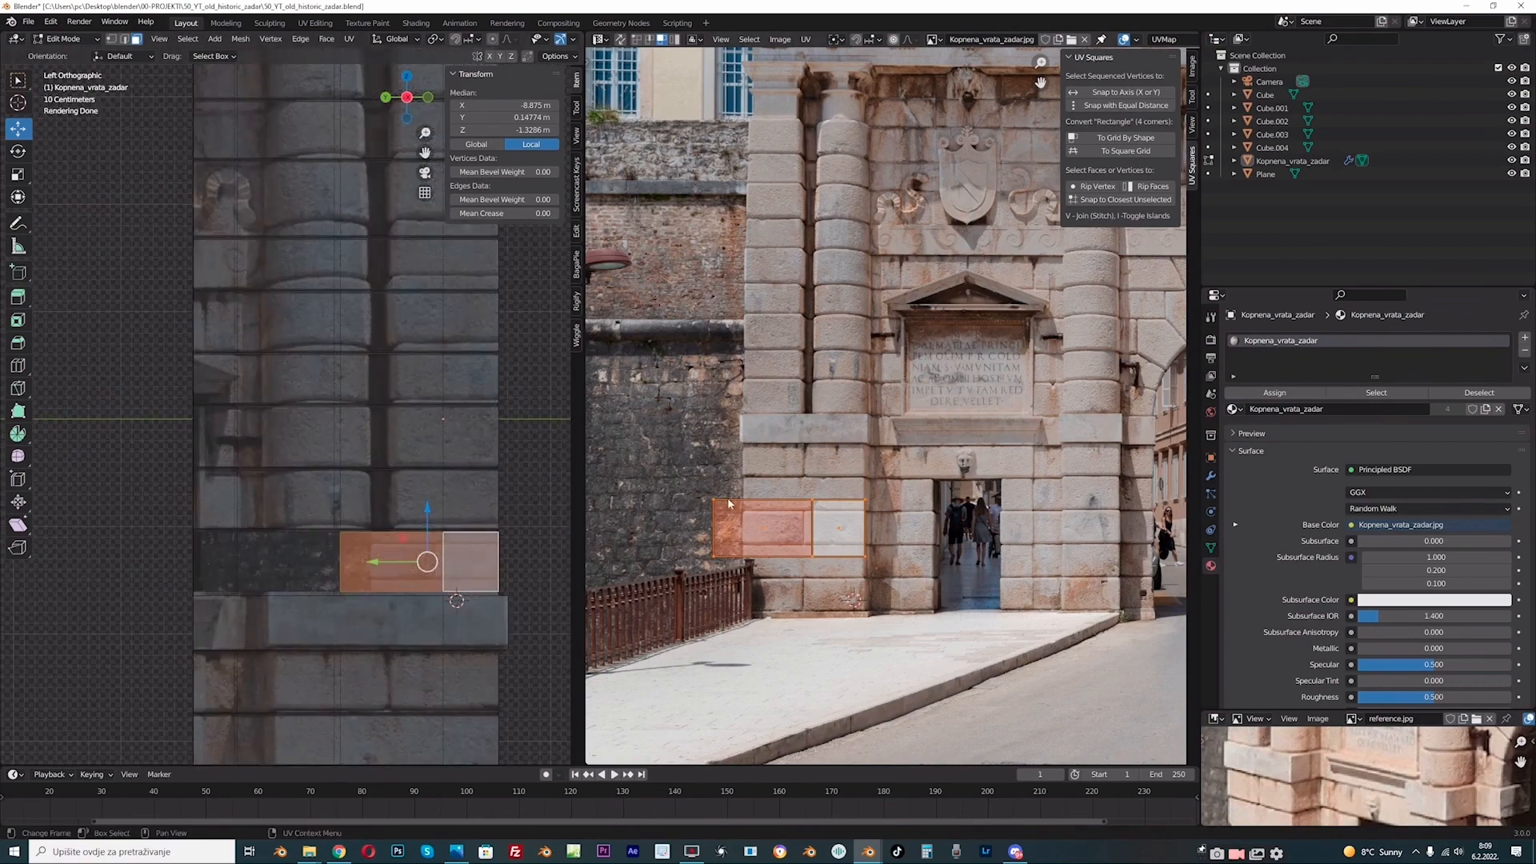
pyautogui.press('s')
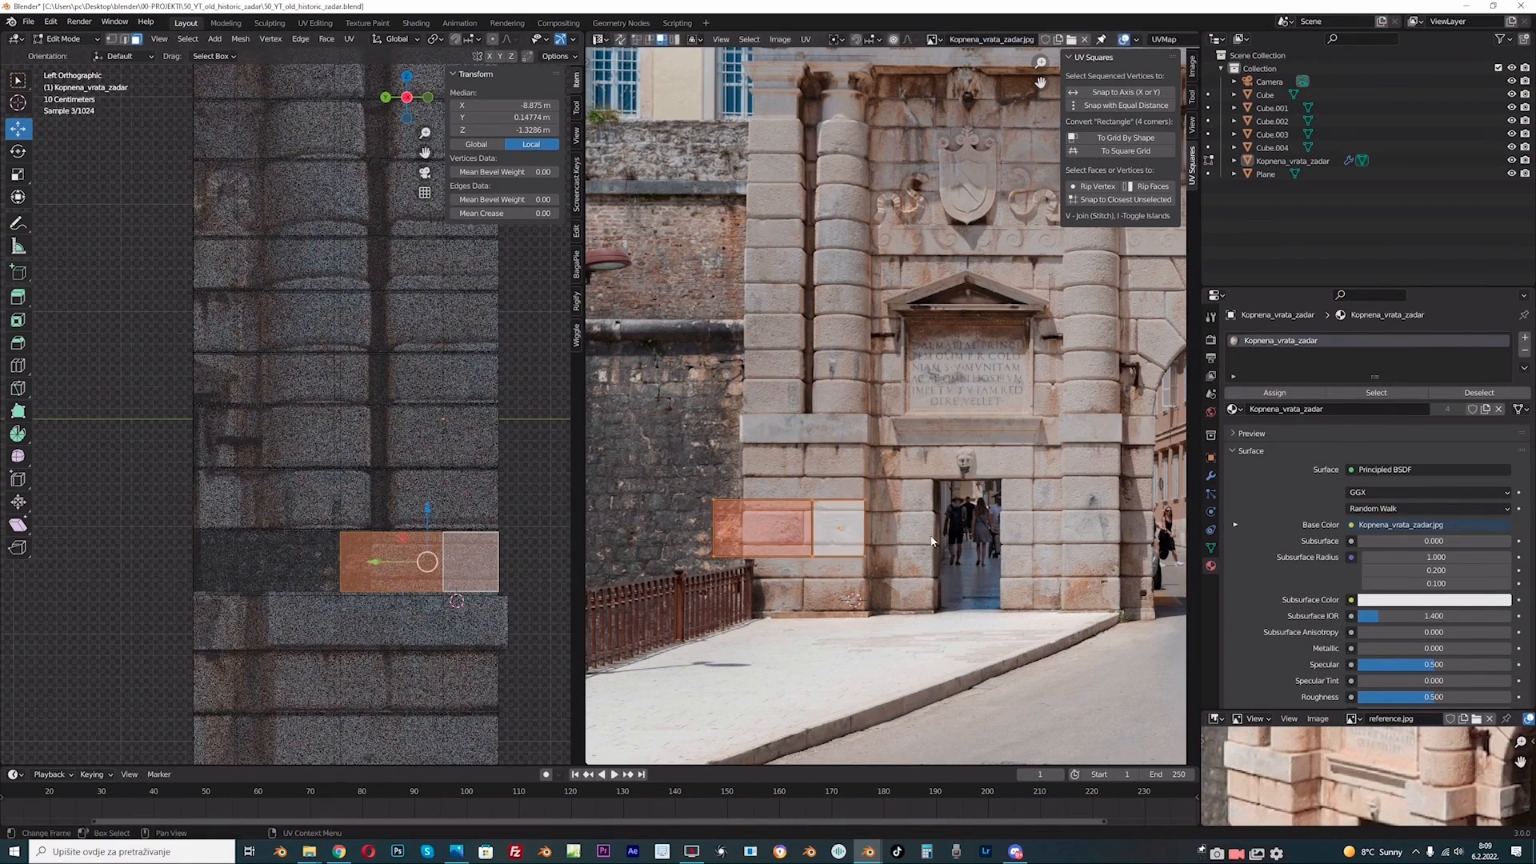
pyautogui.click(890, 537)
pyautogui.scroll(1, 868, 544)
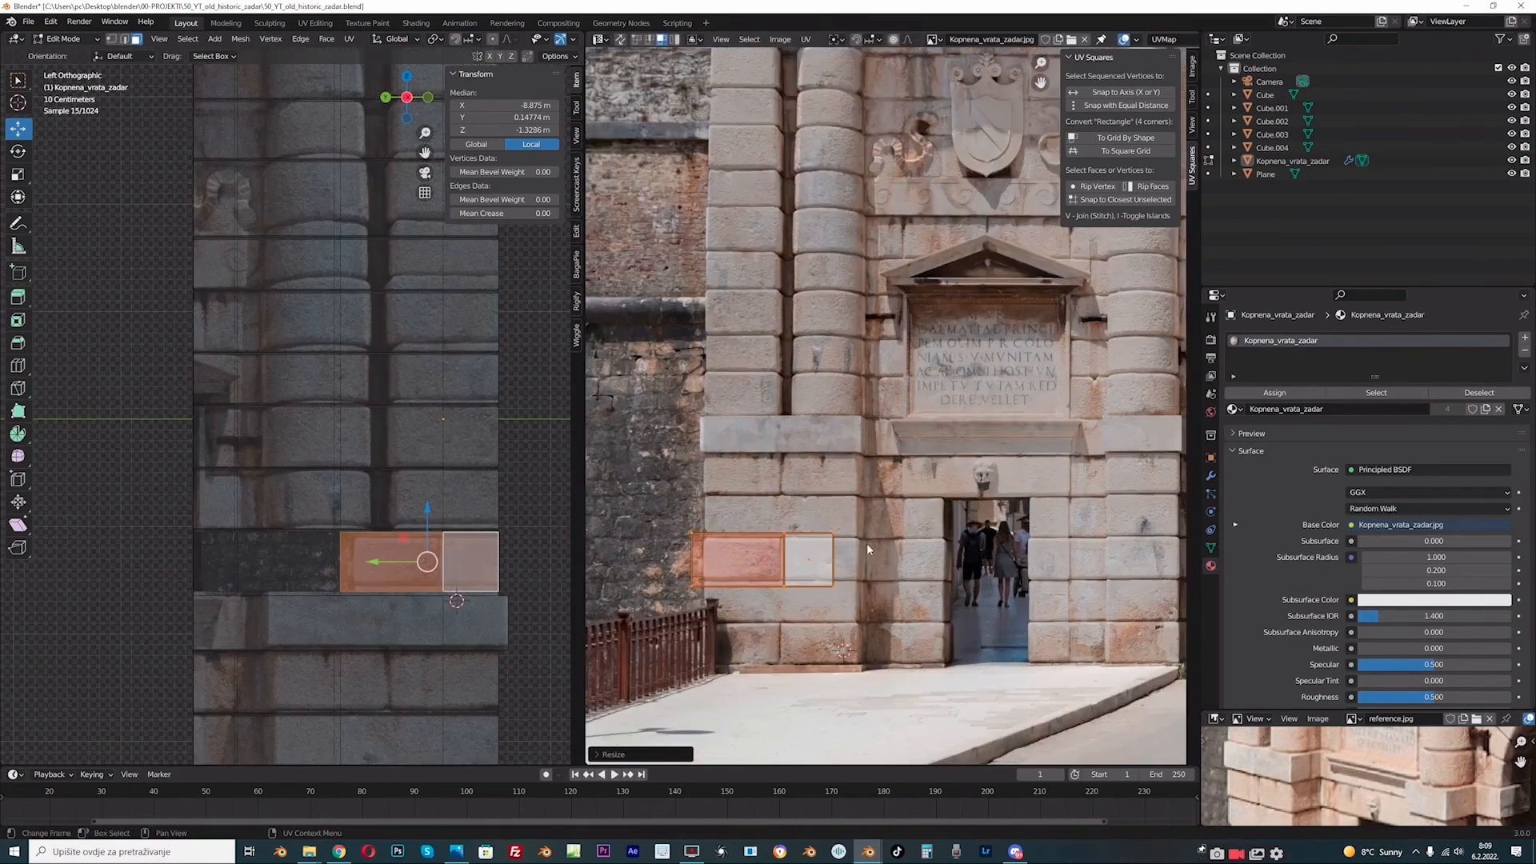
# - Scale the front faces' UVs down further and move them inside the stone blocks between the railing and left doorway
pyautogui.moveTo(885, 553); pyautogui.dragTo(903, 514, button='middle')
pyautogui.press('s')
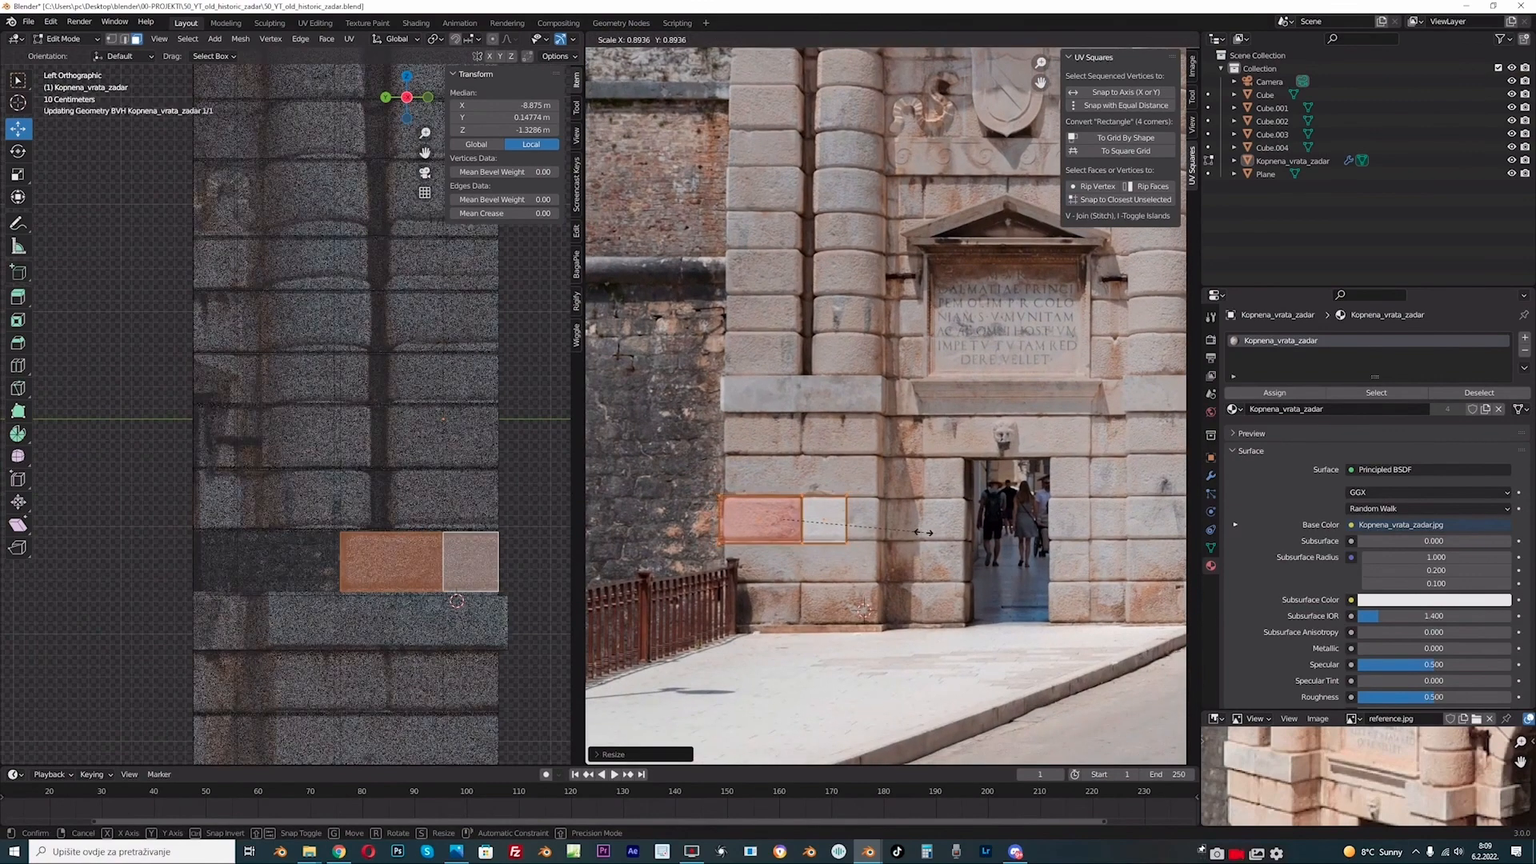
pyautogui.click(912, 529)
pyautogui.press('g')
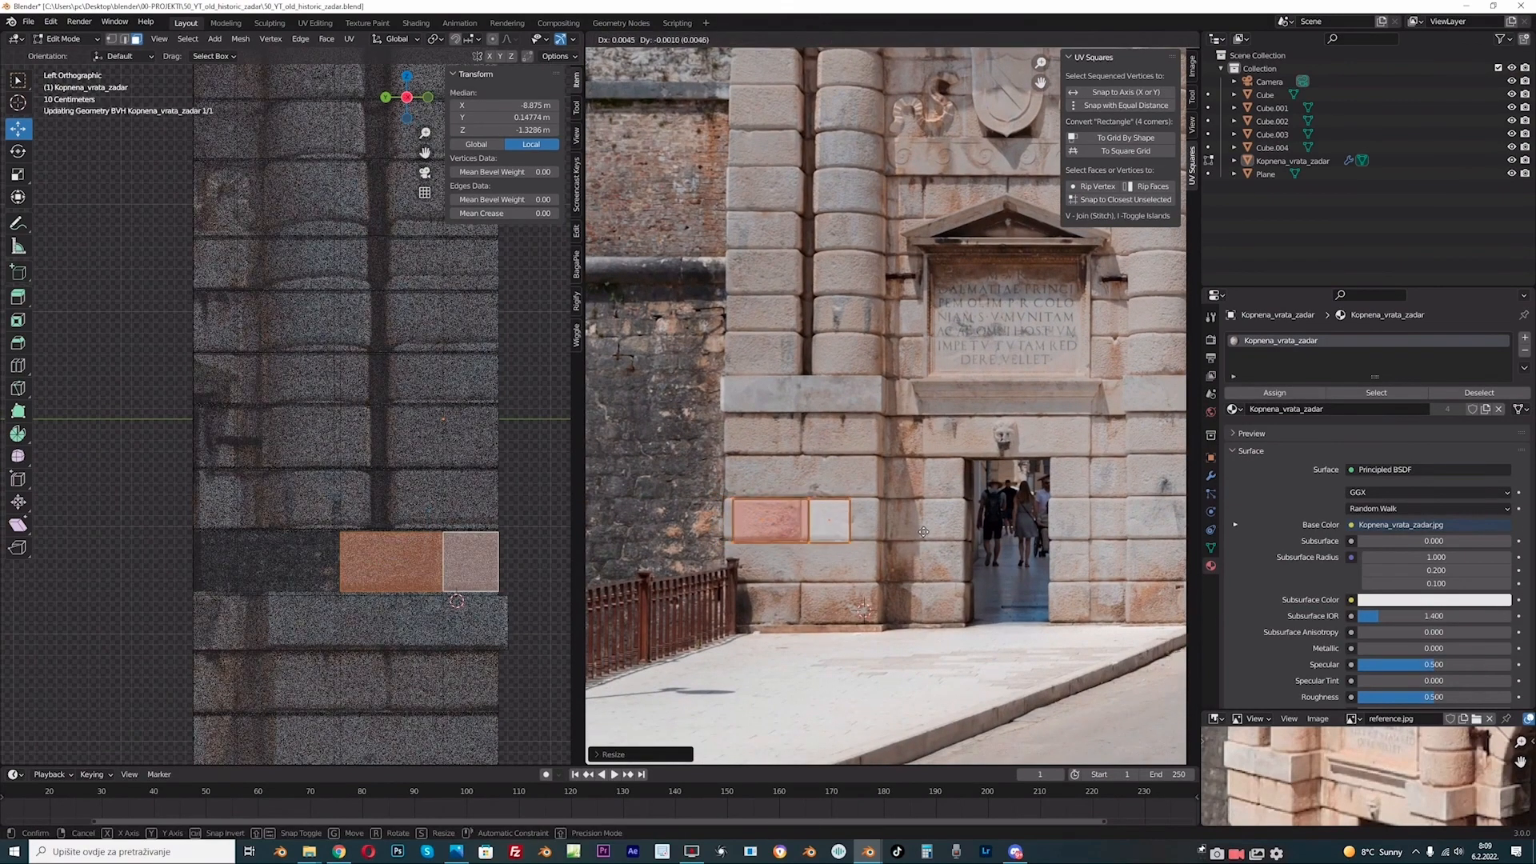
pyautogui.click(923, 531)
# - Select the rear faces of the course above the ledge and move their UVs along X onto the blocks beside the railing
pyautogui.click(244, 560)
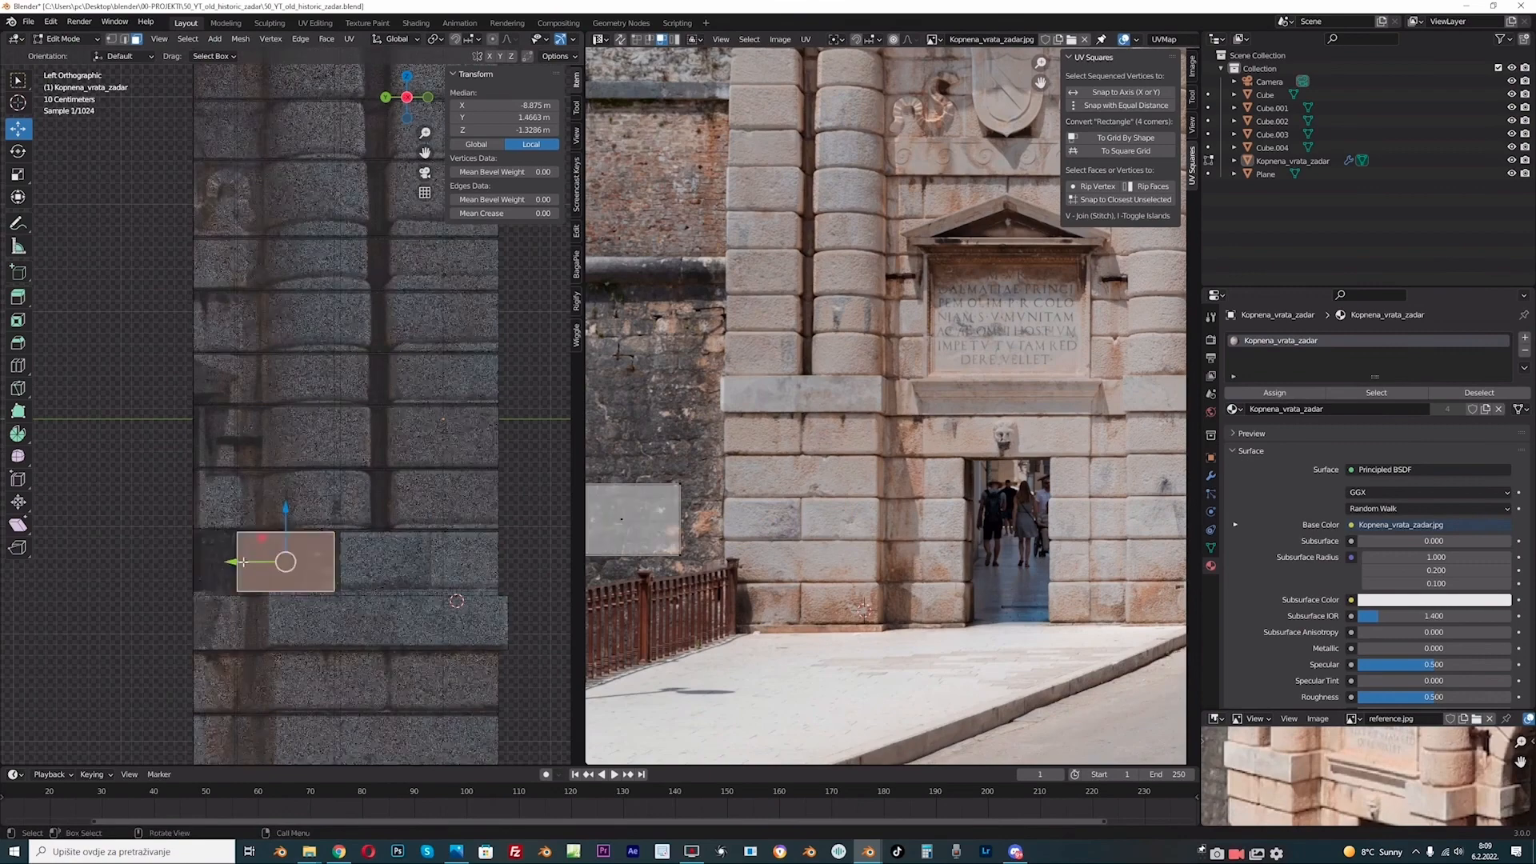
pyautogui.keyDown('ctrl'); pyautogui.click(216, 562); pyautogui.keyUp('ctrl')
pyautogui.scroll(-1, 724, 532)
pyautogui.press('a')
pyautogui.press('g')
pyautogui.press('x')
pyautogui.click(889, 536)
pyautogui.scroll(1, 889, 536)
pyautogui.moveTo(888, 536); pyautogui.dragTo(872, 577, button='middle')
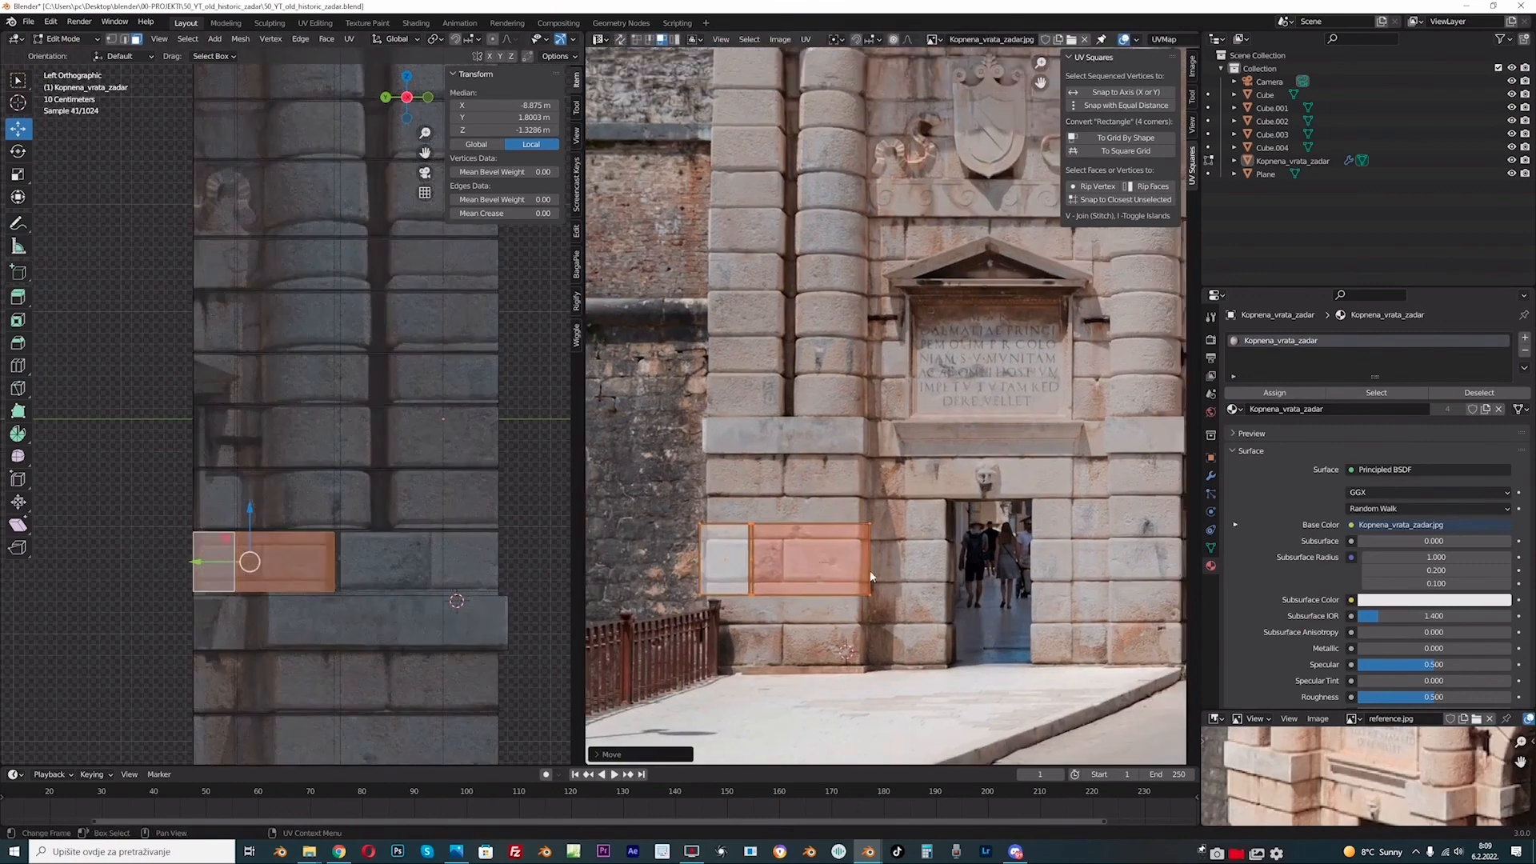
# - Fit the rear faces' UVs to one stone row left of the doorway by scaling, moving and scaling along Y
pyautogui.press('s')
pyautogui.click(854, 572)
pyautogui.press('g')
pyautogui.click(847, 528)
pyautogui.press('s')
pyautogui.press('y')
pyautogui.click(836, 525)
# - Move the second course's front-half UVs onto the lower stone row left of the doorway, and reposition the rear half's UVs separately
pyautogui.click(468, 504)
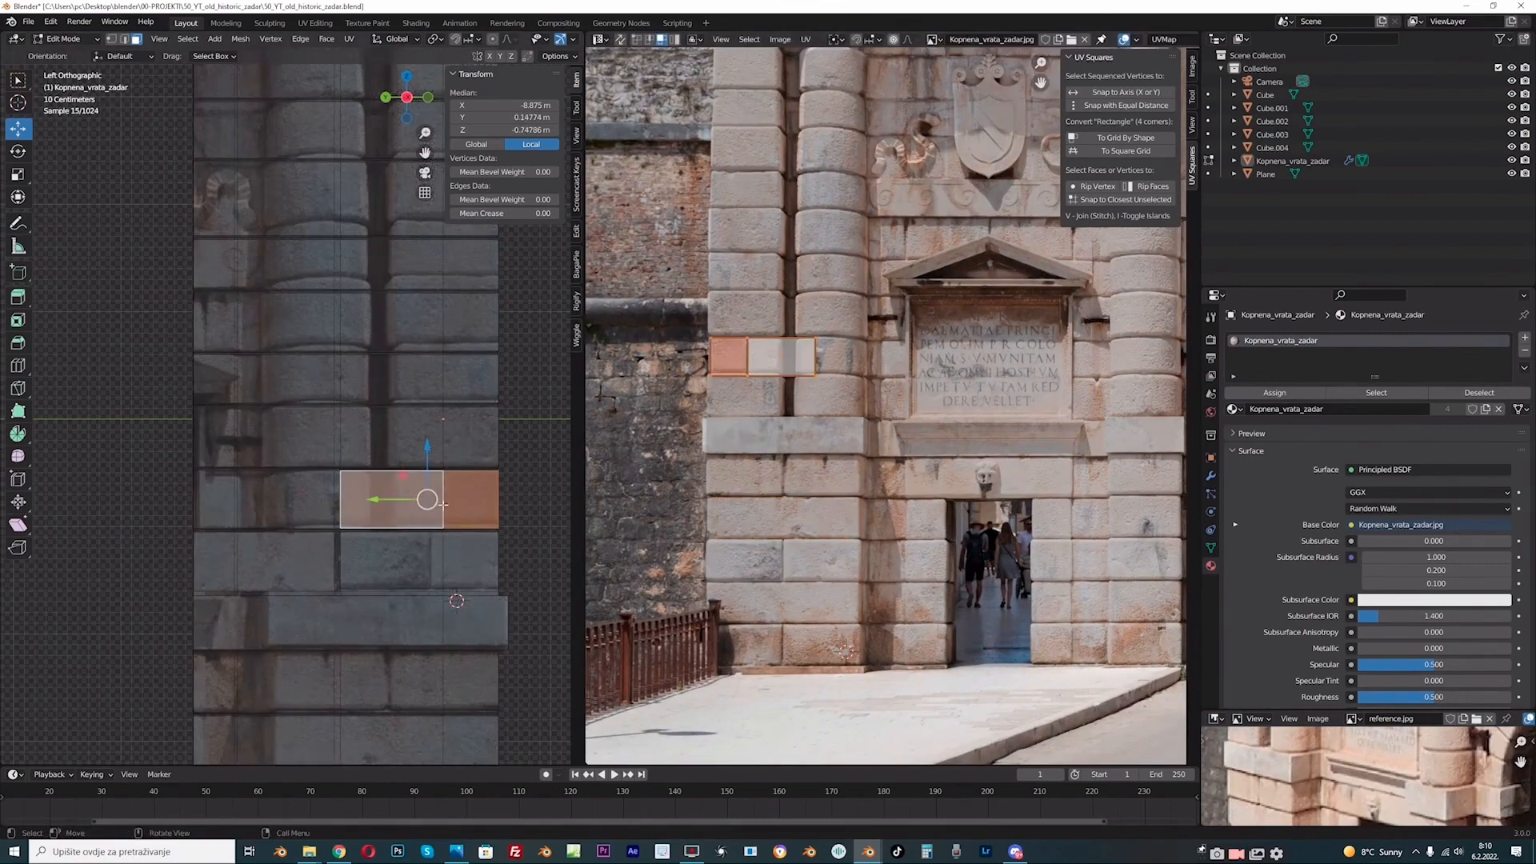
pyautogui.press('g')
pyautogui.click(777, 604)
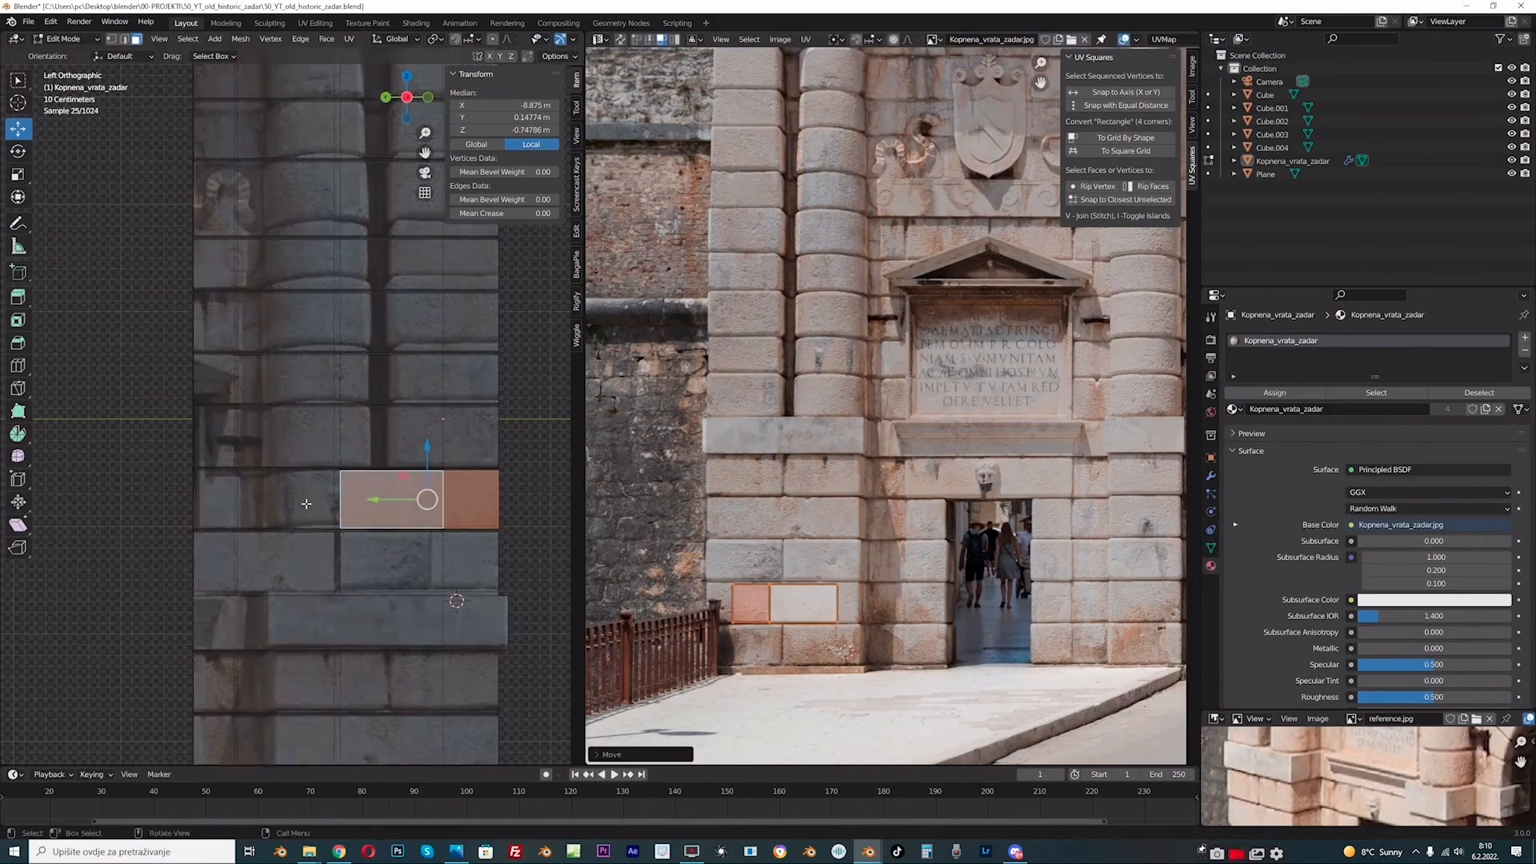
pyautogui.click(336, 500)
pyautogui.keyDown('shift'); pyautogui.click(220, 499); pyautogui.keyUp('shift')
pyautogui.keyDown('ctrl'); pyautogui.click(230, 496); pyautogui.keyUp('ctrl')
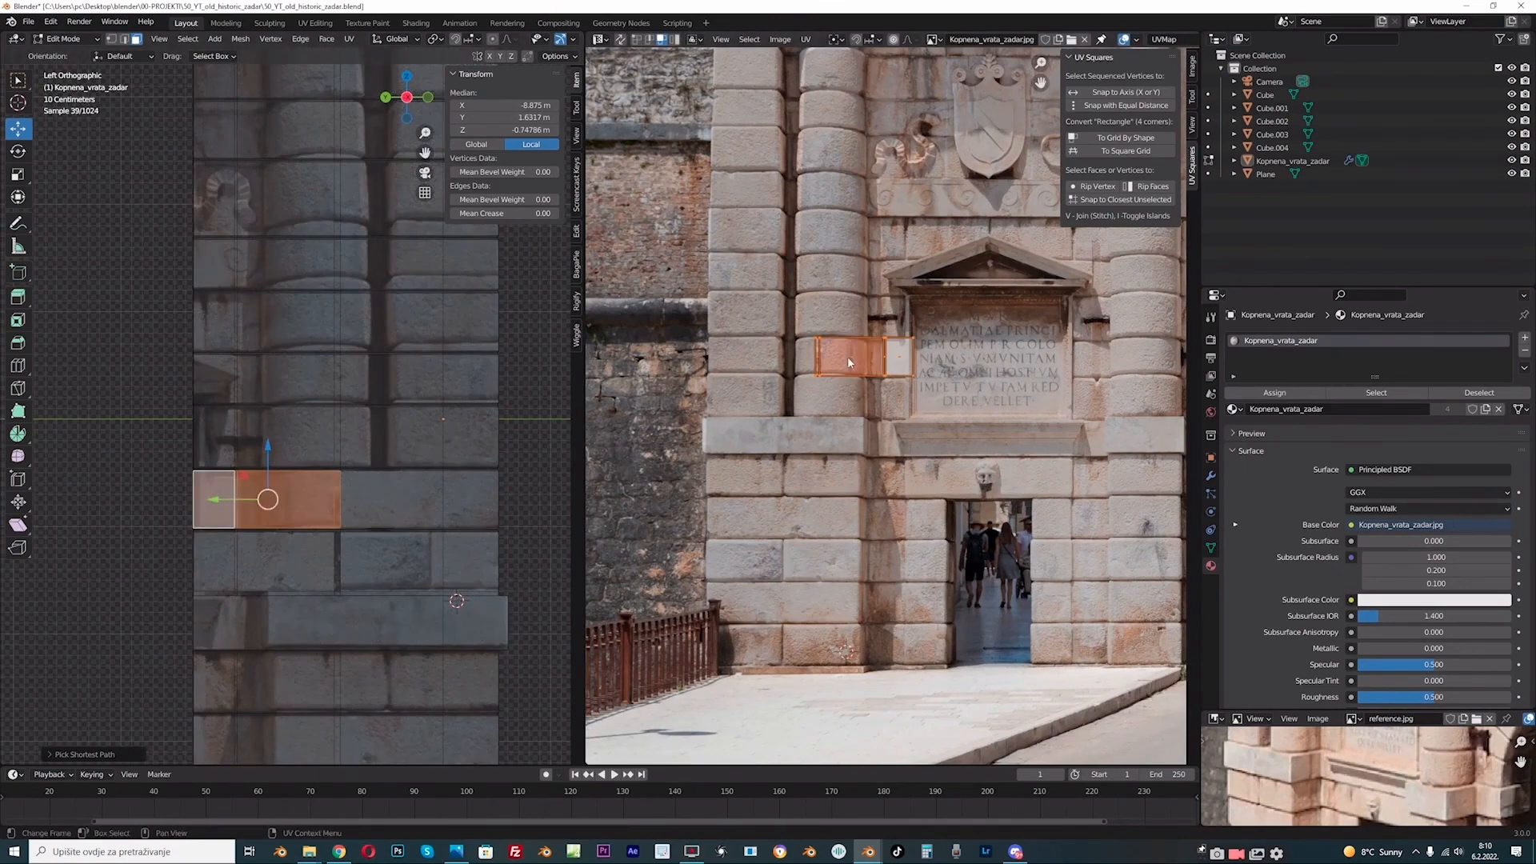
pyautogui.press('g')
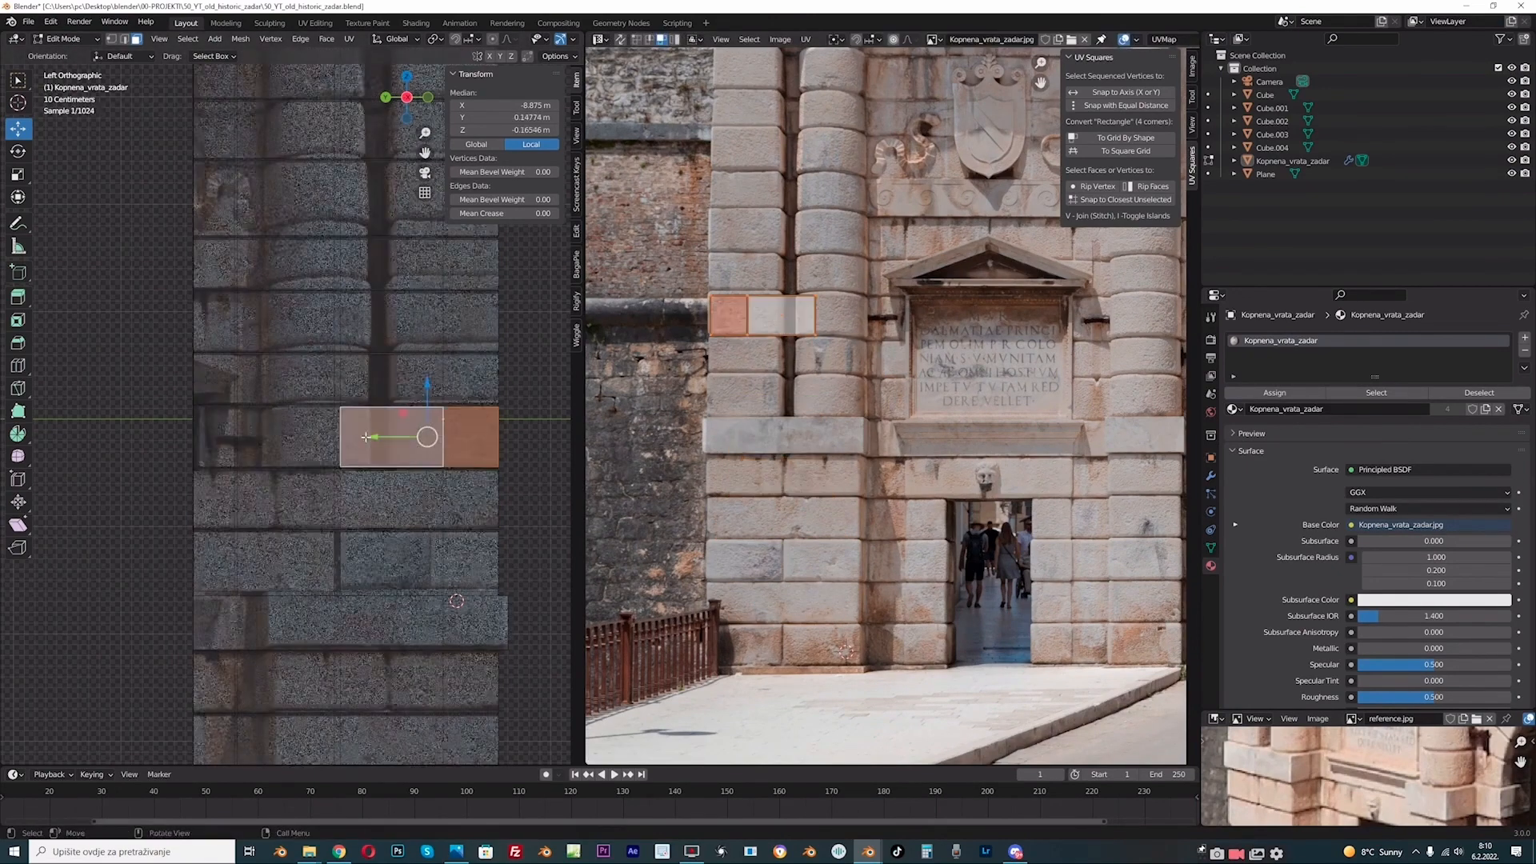
# - Move the third course's front-half UVs onto the lower blocks left of the doorway and its rear-half UVs onto the pier right of it
pyautogui.click(748, 599)
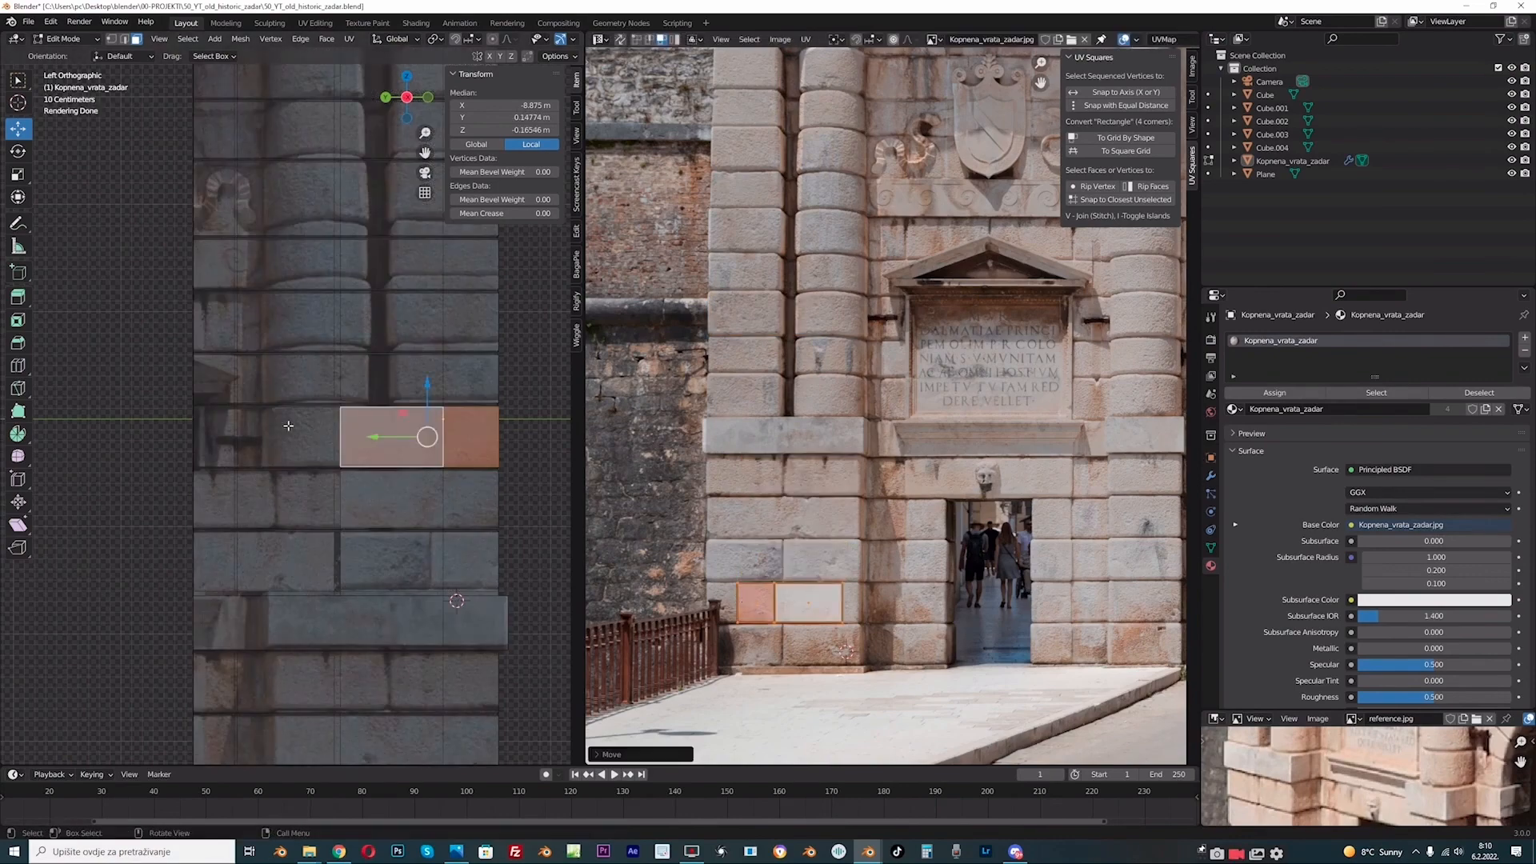
pyautogui.click(212, 436)
pyautogui.keyDown('ctrl'); pyautogui.click(304, 436); pyautogui.keyUp('ctrl')
pyautogui.moveTo(868, 380); pyautogui.dragTo(756, 320, button='middle')
pyautogui.press('g')
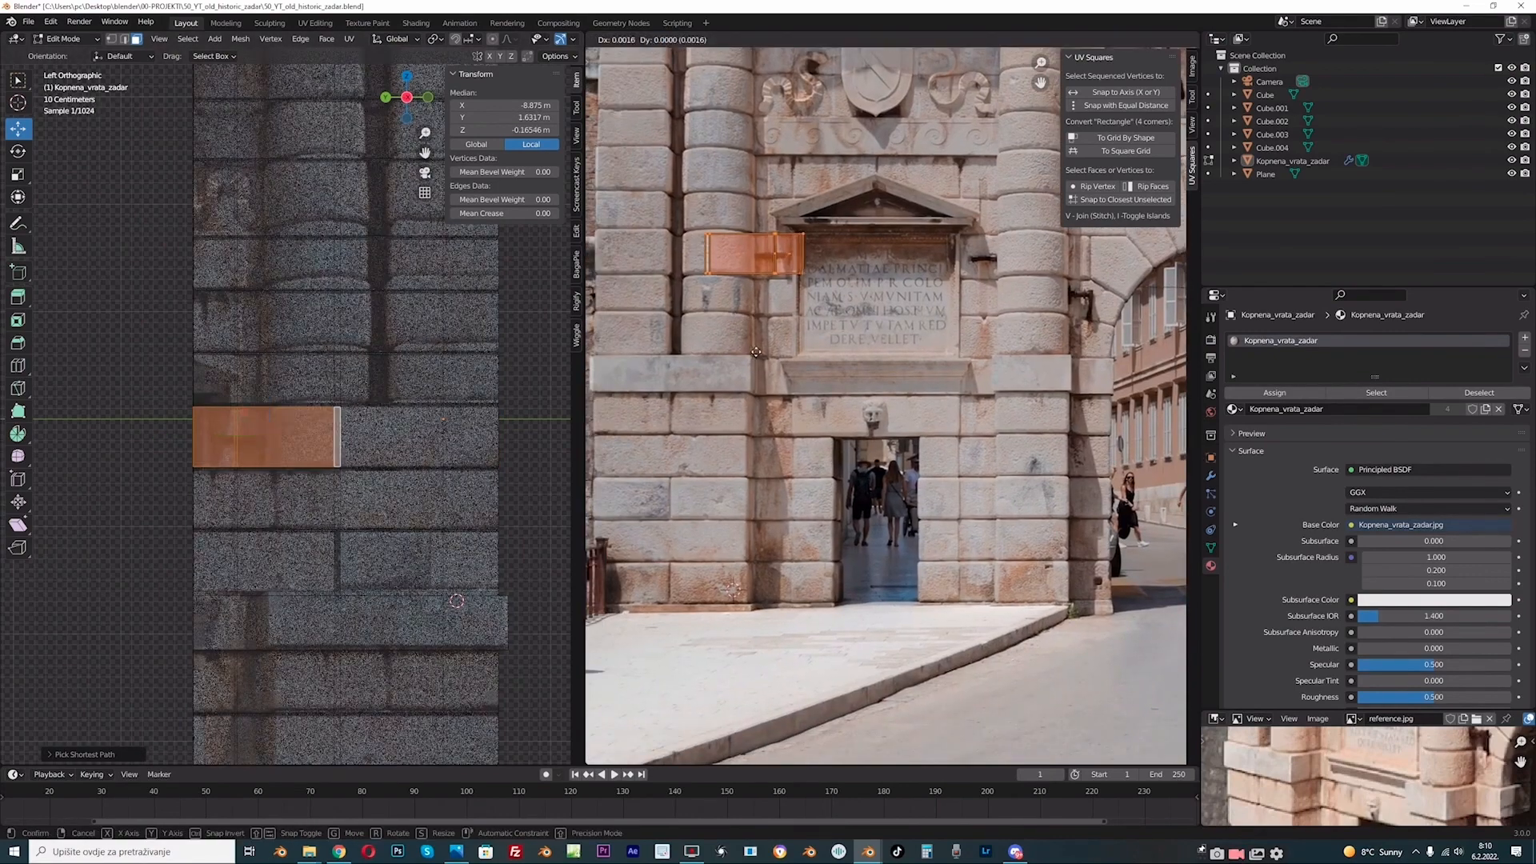
pyautogui.click(1018, 598)
# - Select the fourth course's rear half in solid shading, then move and scale its UVs onto the pier right of the left doorway
pyautogui.click(213, 380)
pyautogui.keyDown('shift'); pyautogui.click(318, 378); pyautogui.keyUp('shift')
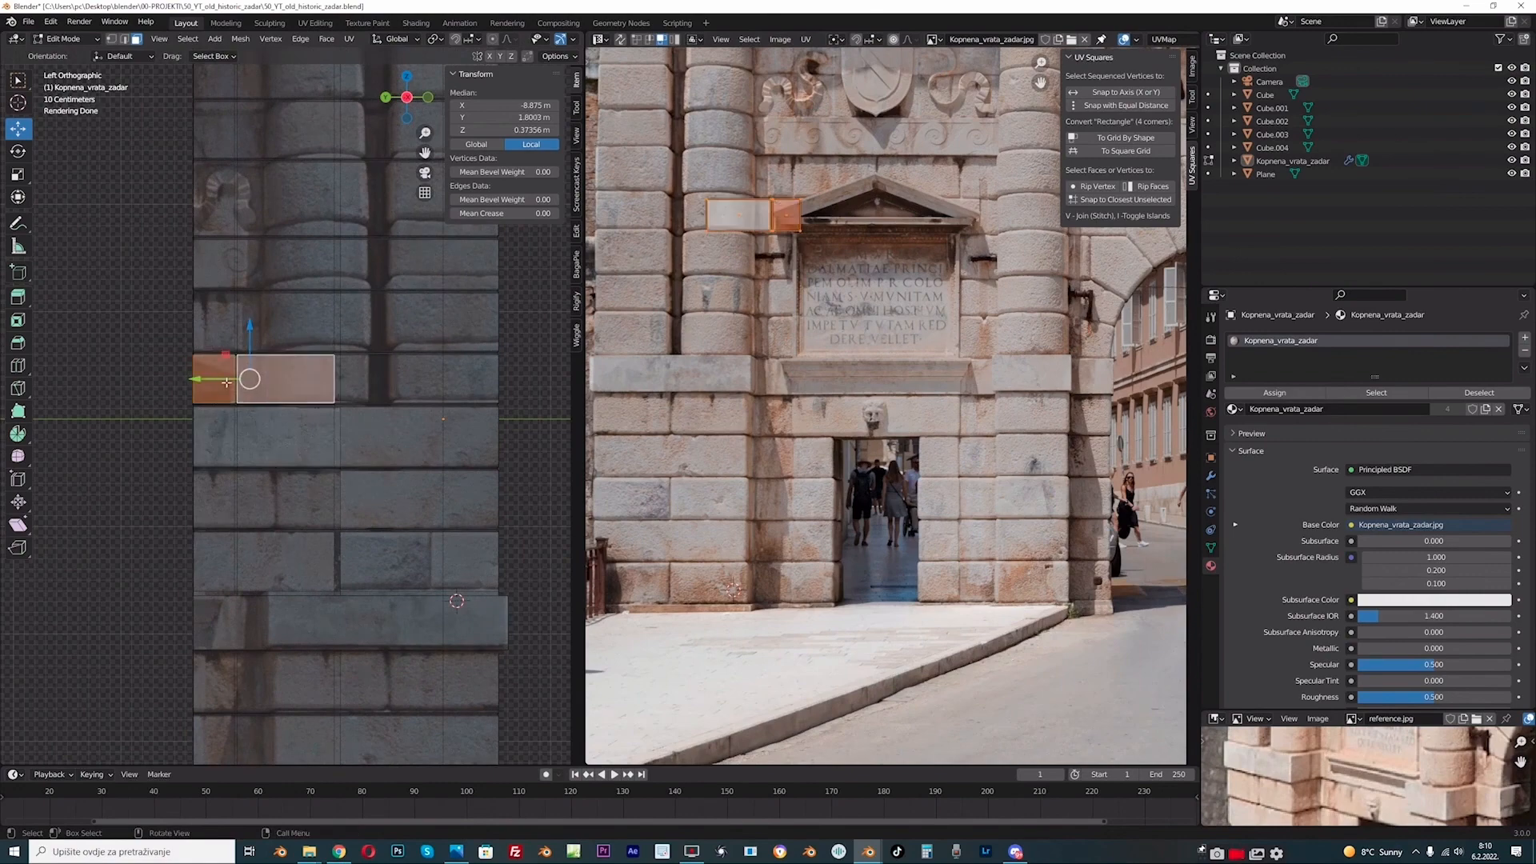
pyautogui.click(214, 384)
pyautogui.keyDown('ctrl'); pyautogui.click(312, 380); pyautogui.keyUp('ctrl')
pyautogui.click(214, 404)
pyautogui.moveTo(204, 354); pyautogui.dragTo(321, 404)
pyautogui.scroll(-4, 528, 39)
pyautogui.click(535, 39)
pyautogui.press('g')
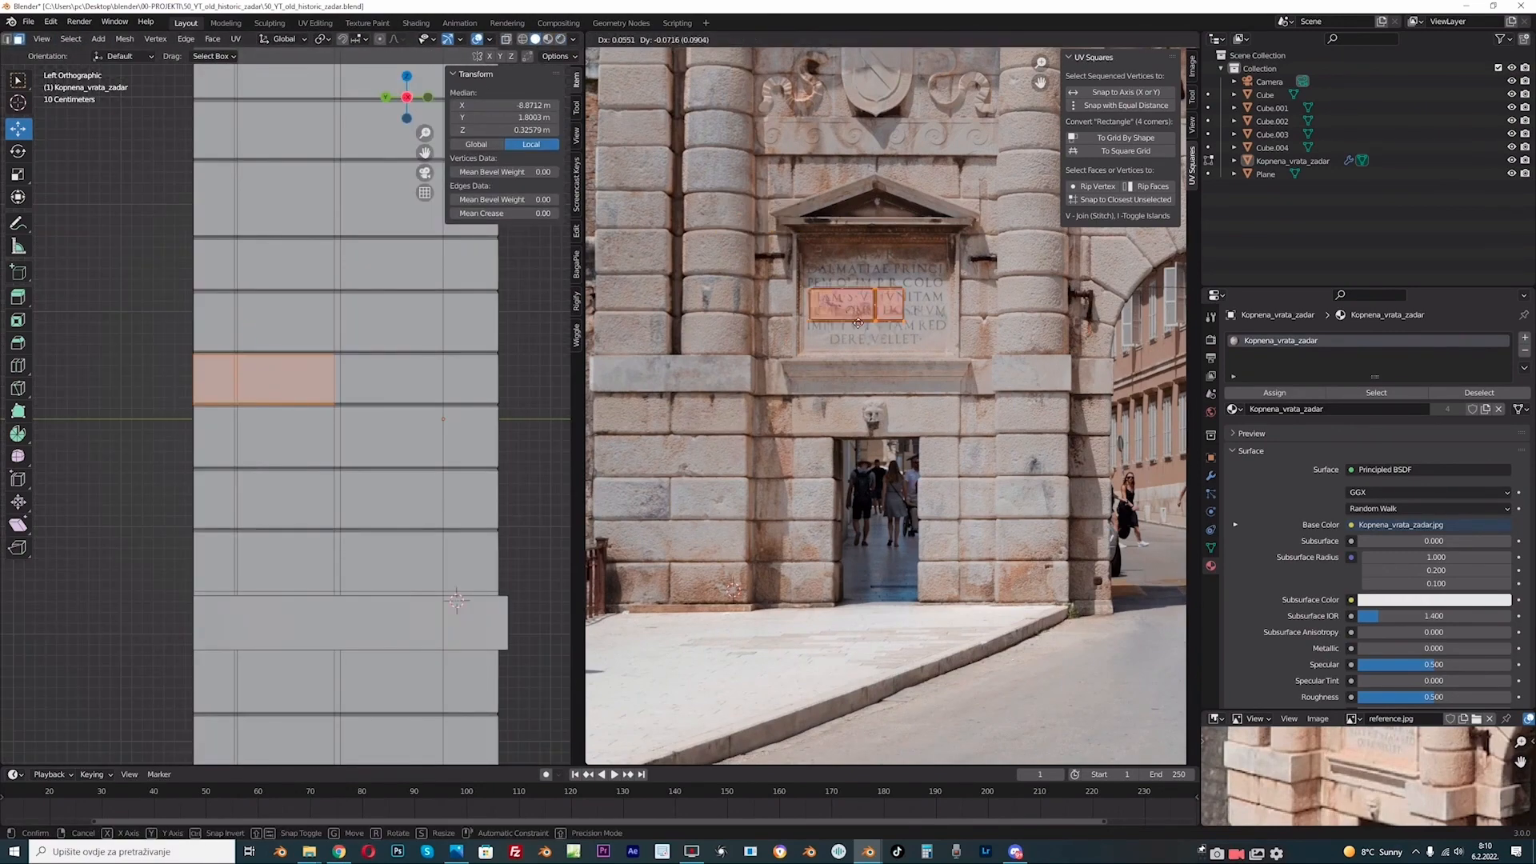
pyautogui.click(1012, 433)
pyautogui.press('s')
pyautogui.click(1012, 435)
# - Select the fourth course's front half, then move and scale its UVs onto the upper blocks left of the doorway
pyautogui.hotkey('alt', 'a')
pyautogui.moveTo(346, 359); pyautogui.dragTo(486, 398)
pyautogui.press('g')
pyautogui.click(733, 460)
pyautogui.press('s')
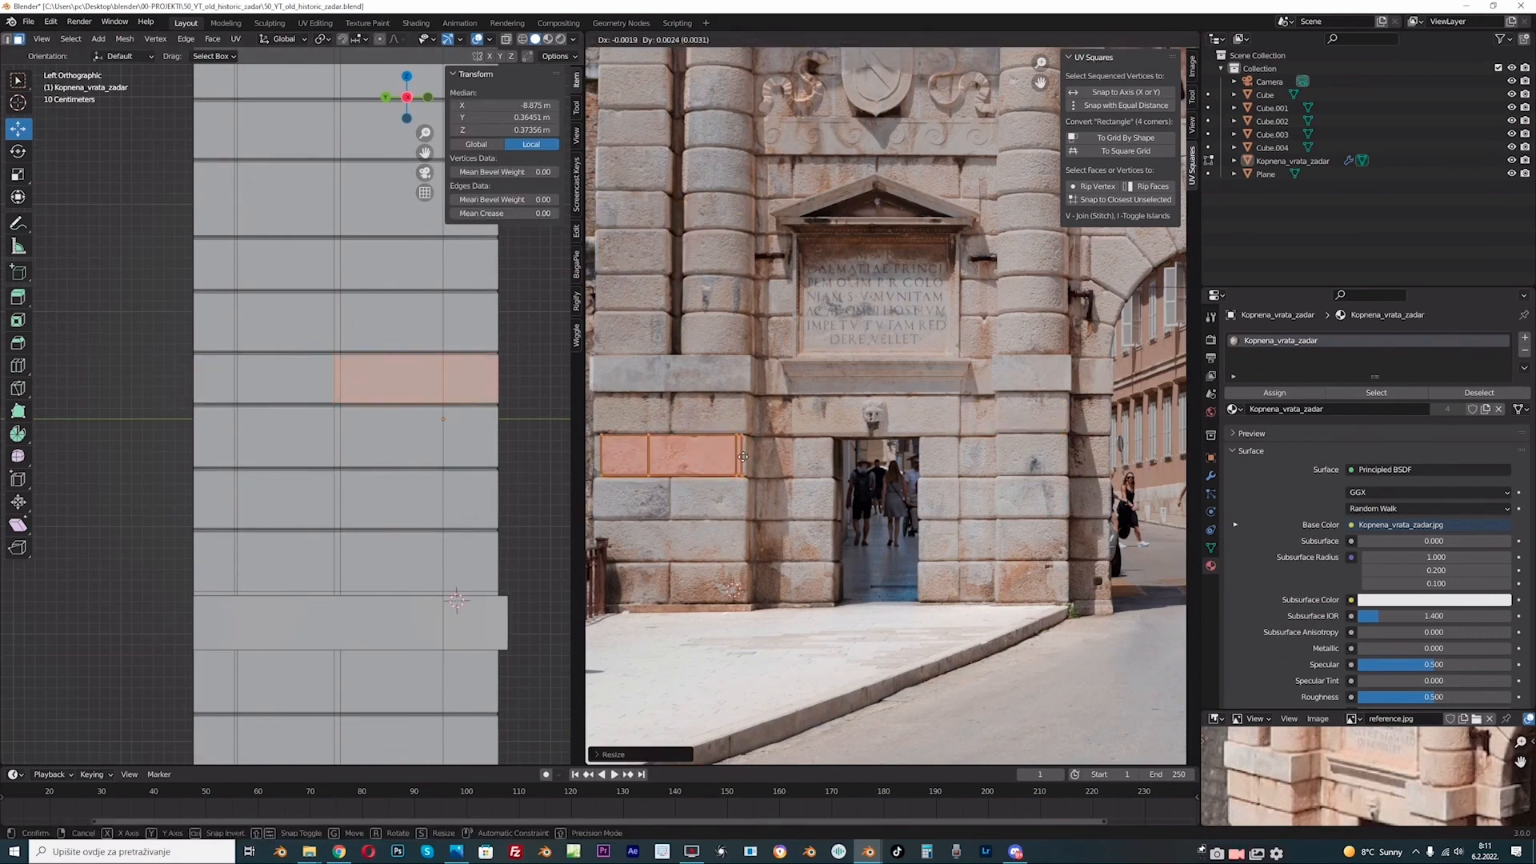
pyautogui.click(743, 457)
# - Move the fourth course's front-half UVs across the photo onto the stone row of the far right pier behind the cars
pyautogui.scroll(-3, 742, 455)
pyautogui.moveTo(692, 332); pyautogui.dragTo(1100, 306, button='middle')
pyautogui.scroll(-1, 680, 352)
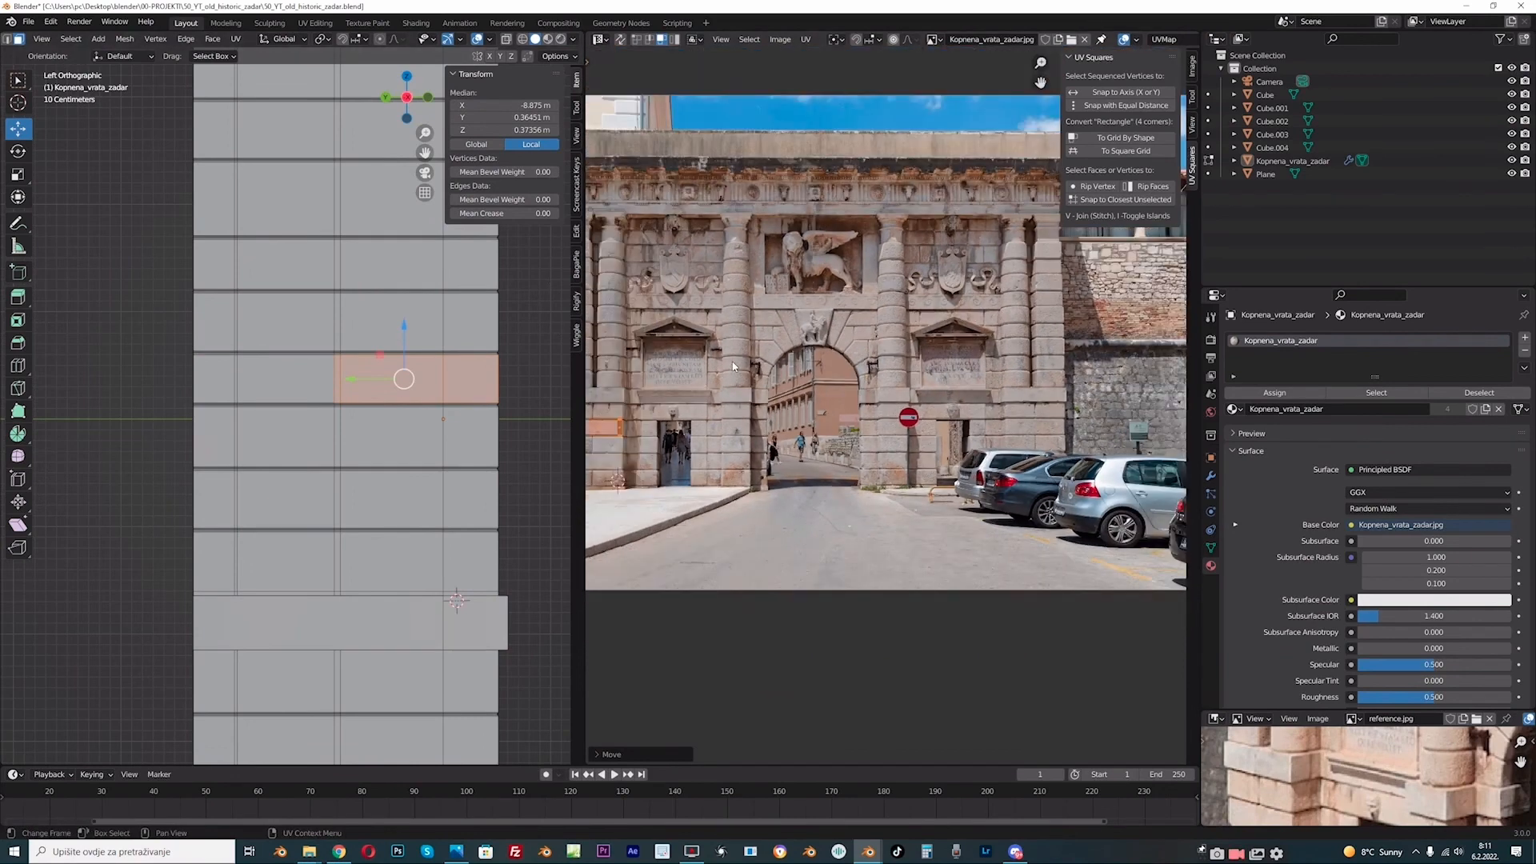
pyautogui.moveTo(680, 352); pyautogui.dragTo(819, 375, button='middle')
pyautogui.scroll(1, 366, 359)
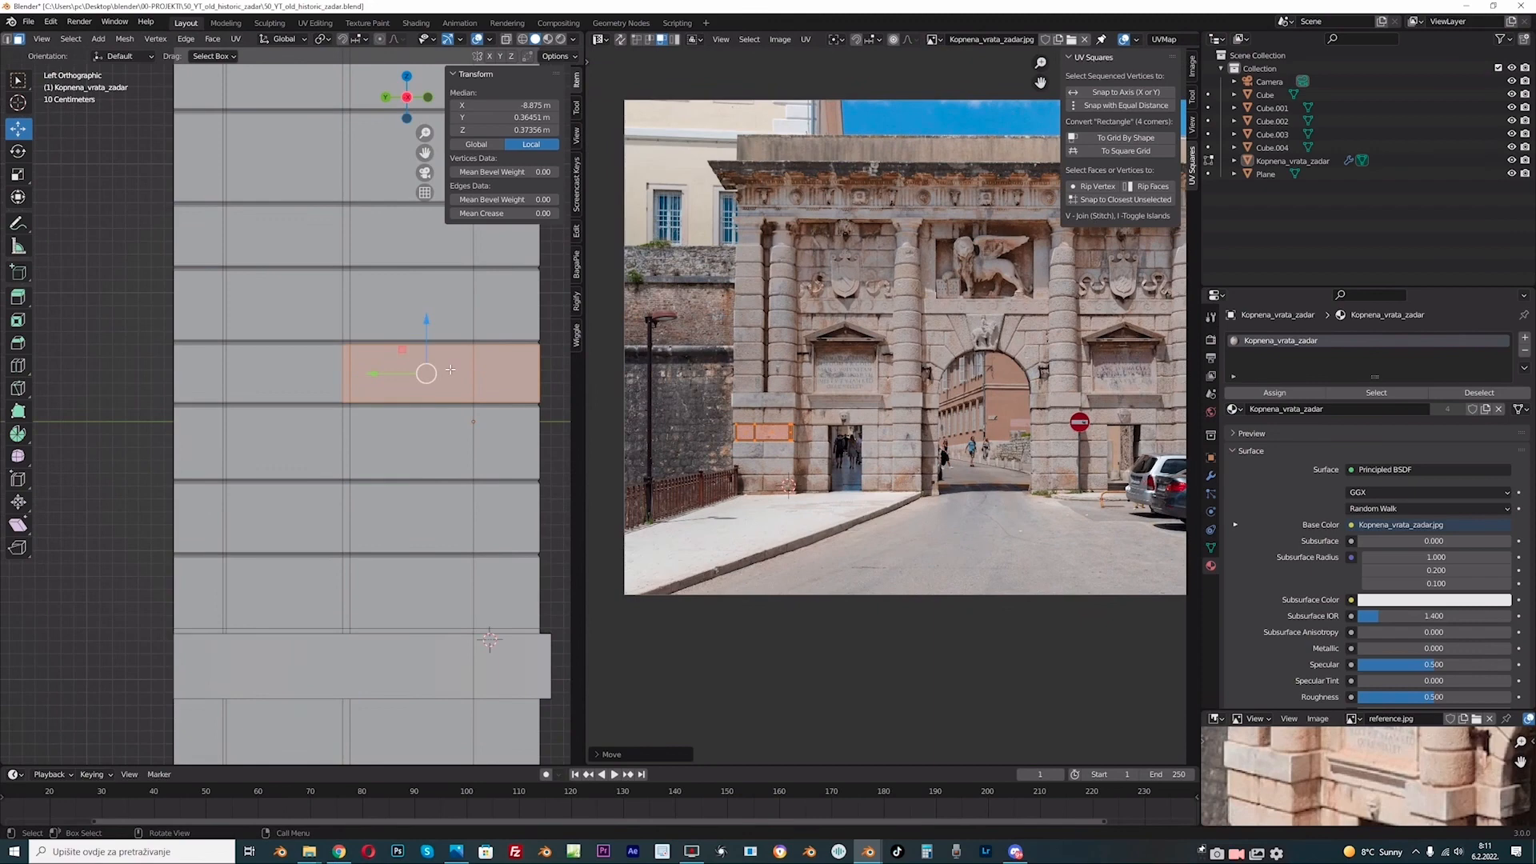
pyautogui.scroll(1, 445, 369)
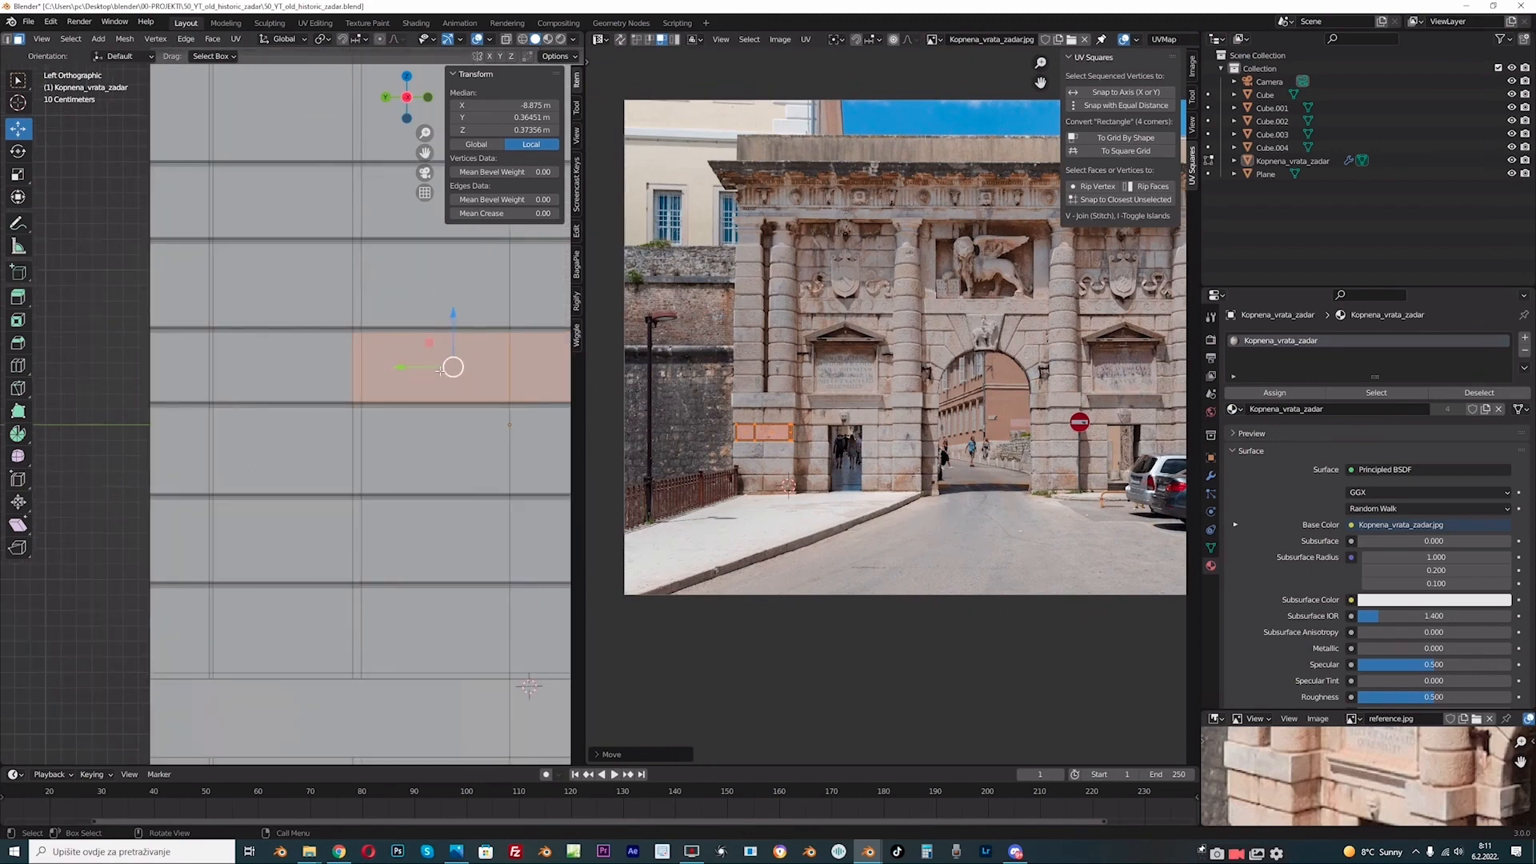
pyautogui.moveTo(867, 407); pyautogui.dragTo(677, 406, button='middle')
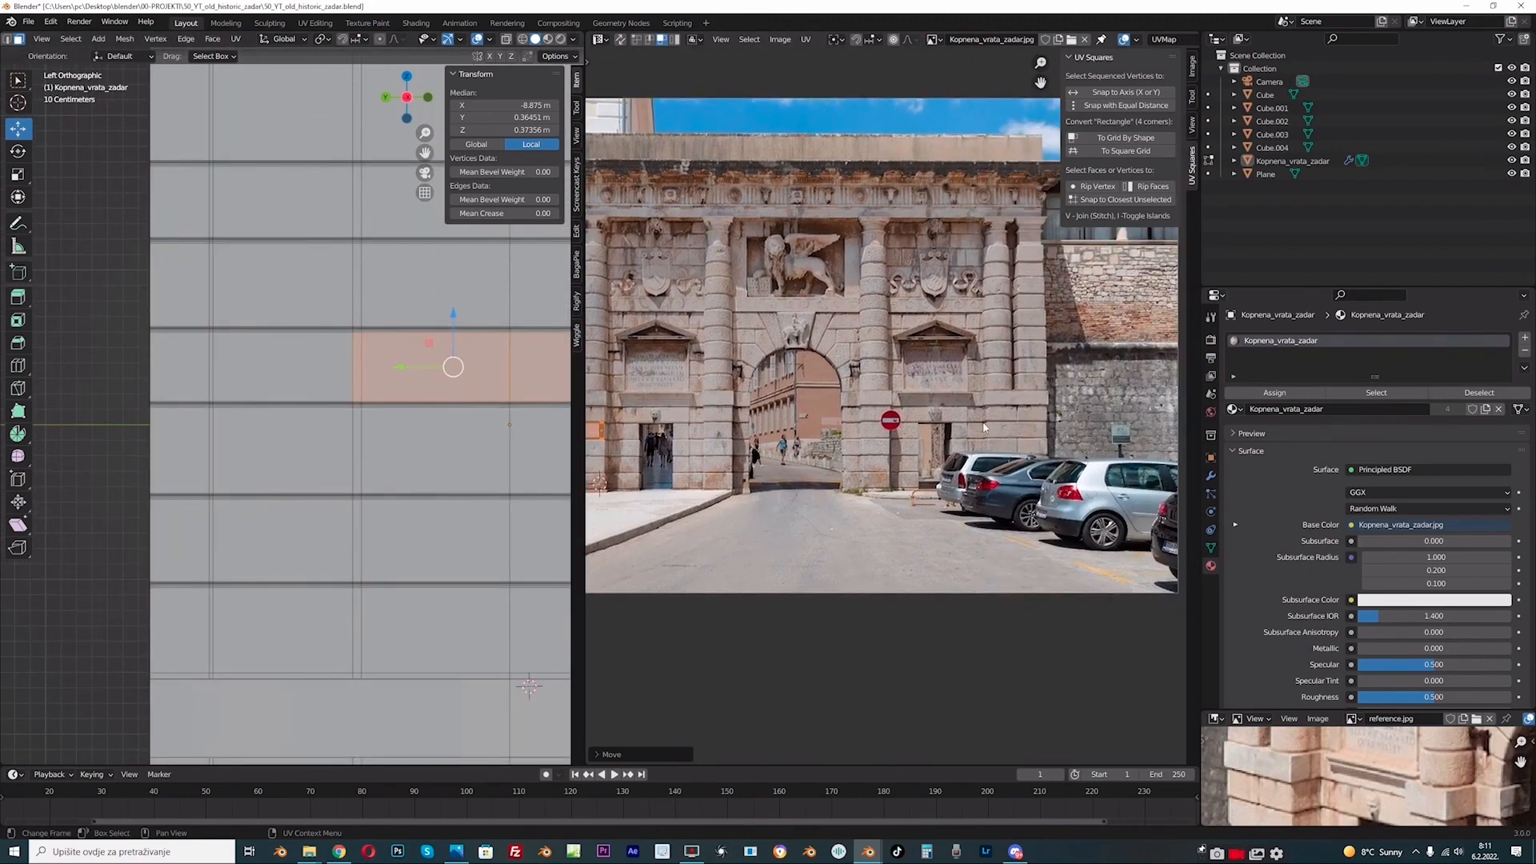
pyautogui.moveTo(856, 408); pyautogui.dragTo(896, 402, button='middle')
pyautogui.press('g')
pyautogui.click(595, 387)
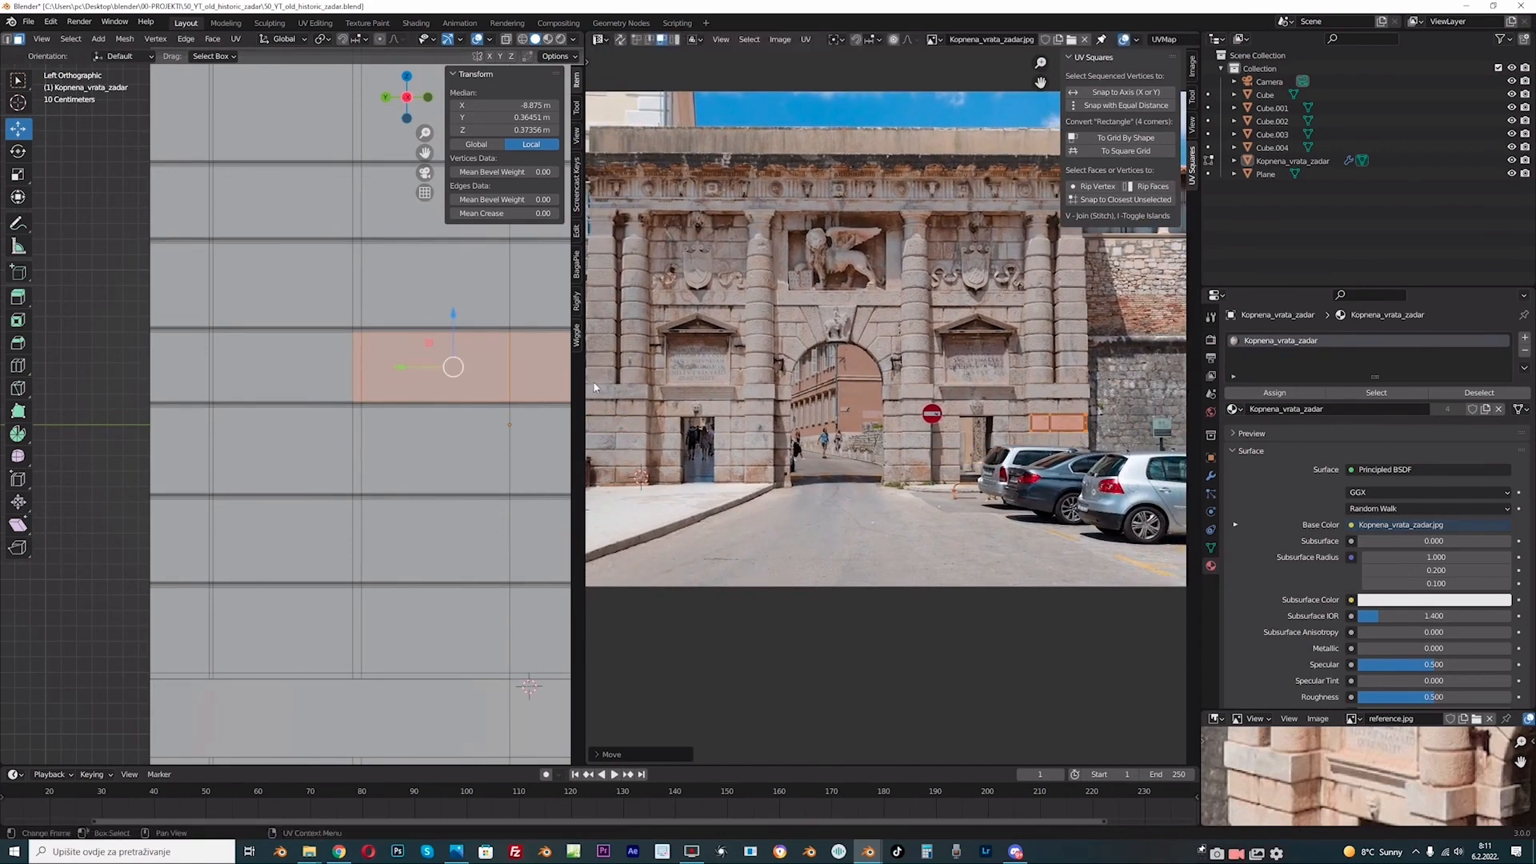
pyautogui.moveTo(1076, 437); pyautogui.dragTo(899, 460, button='middle')
pyautogui.scroll(5, 904, 460)
pyautogui.moveTo(828, 374); pyautogui.dragTo(813, 405, button='middle')
pyautogui.scroll(1, 816, 407)
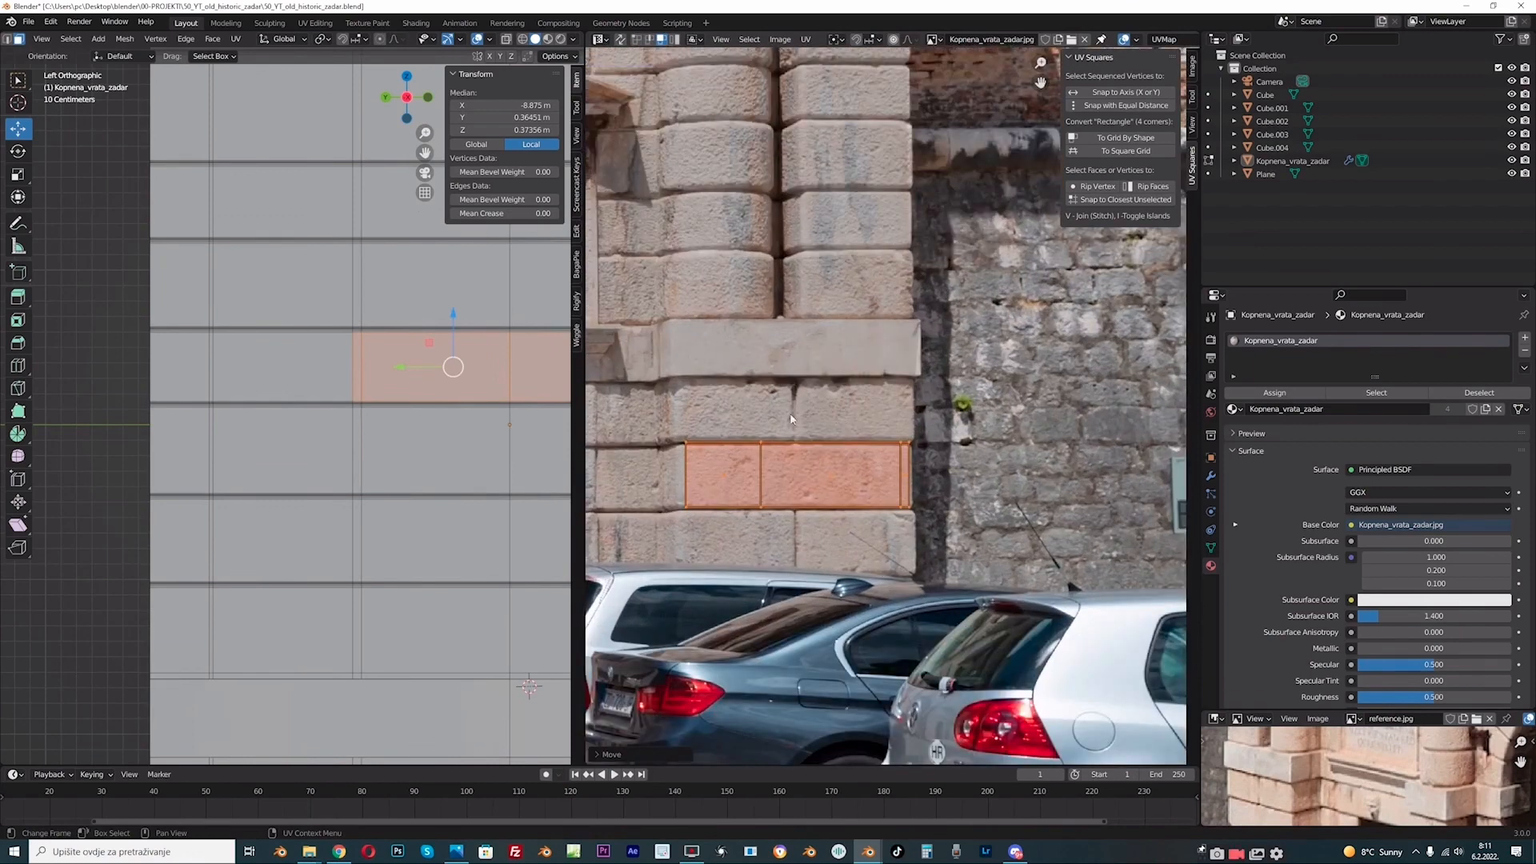
# - Select the fifth course's rear half and move its UVs onto the stones directly below the far right pier's ledge
pyautogui.hotkey('alt', 'a')
pyautogui.moveTo(165, 232); pyautogui.dragTo(357, 308)
pyautogui.hotkey('alt', 'a')
pyautogui.scroll(-2, 664, 400)
pyautogui.moveTo(664, 400); pyautogui.dragTo(992, 404, button='middle')
pyautogui.scroll(-5, 892, 406)
pyautogui.press('g')
pyautogui.click(1045, 501)
pyautogui.moveTo(1045, 496); pyautogui.dragTo(882, 500, button='middle')
pyautogui.scroll(4, 881, 480)
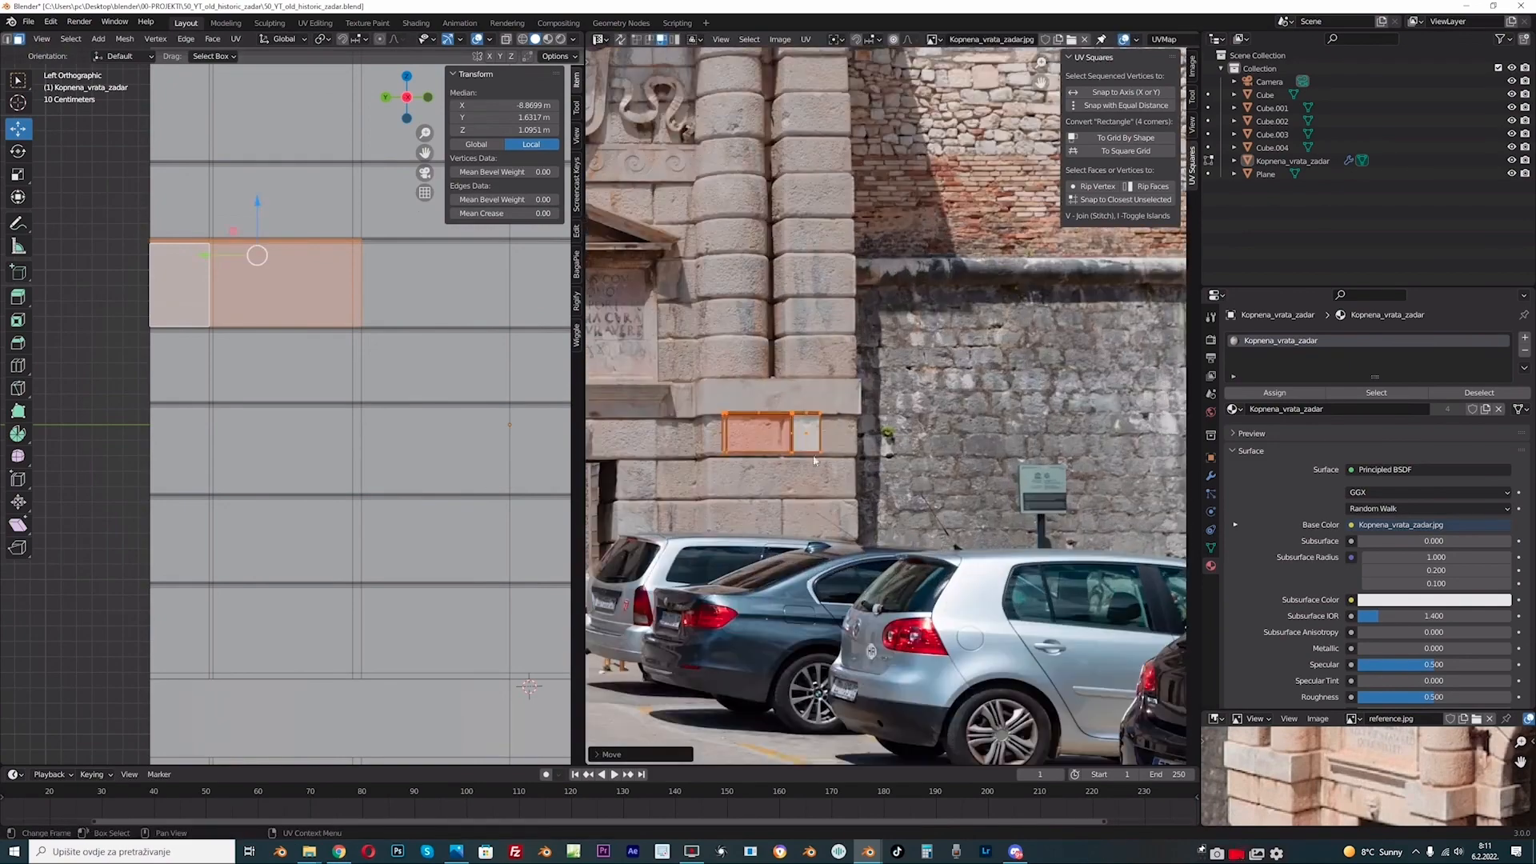
pyautogui.press('g')
pyautogui.click(844, 440)
# - Select the fifth course's front half and move its UVs down onto the stone blocks left of the left doorway
pyautogui.scroll(-1, 161, 302)
pyautogui.hotkey('alt', 'a')
pyautogui.scroll(-1, 436, 324)
pyautogui.moveTo(367, 286); pyautogui.dragTo(480, 320)
pyautogui.scroll(-3, 800, 384)
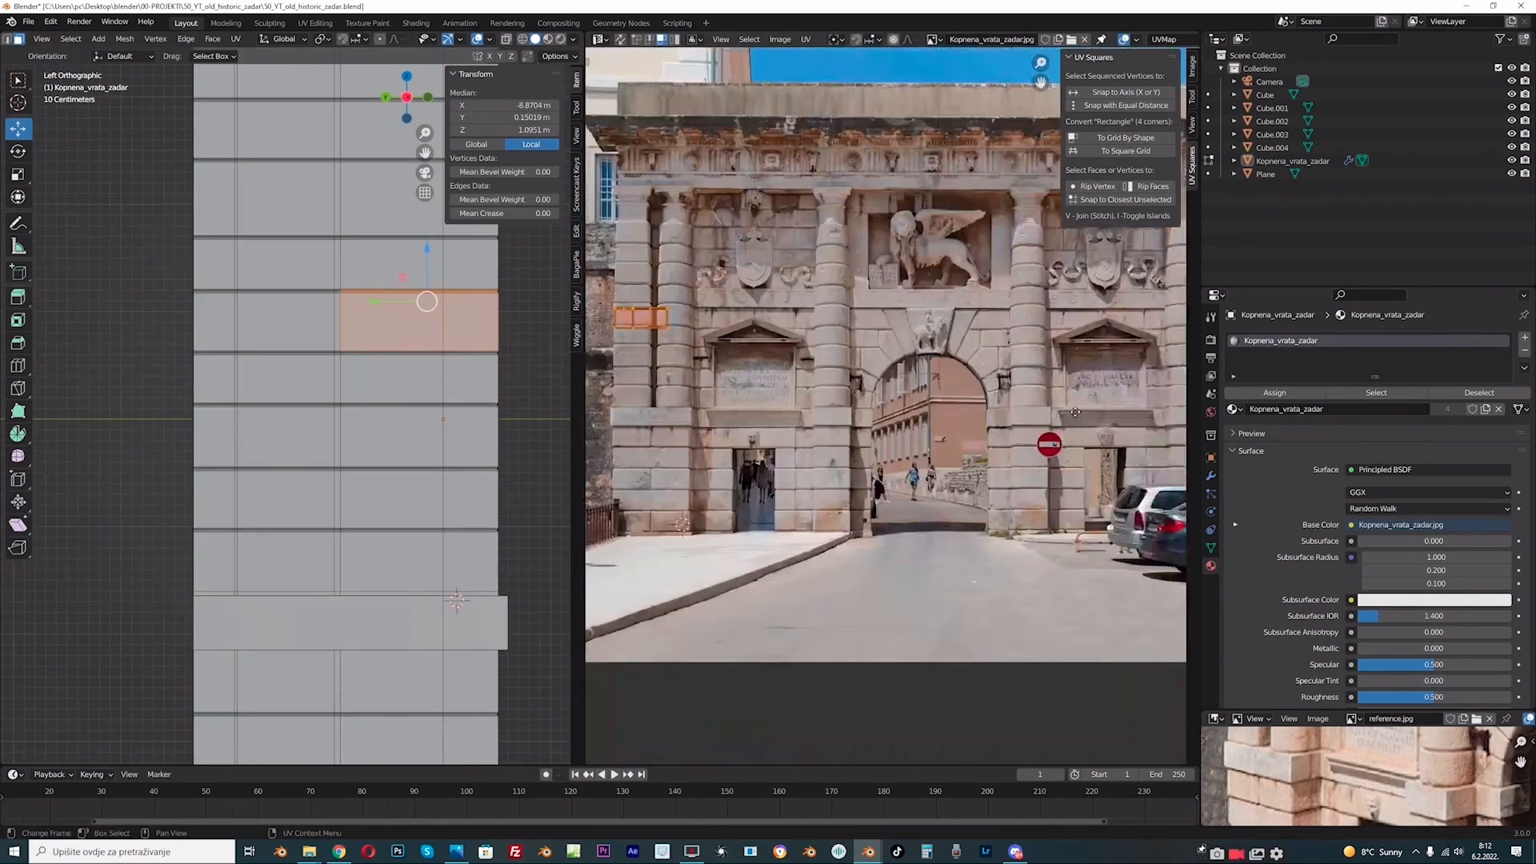
pyautogui.scroll(3, 643, 344)
pyautogui.moveTo(642, 344); pyautogui.dragTo(695, 361, button='middle')
pyautogui.press('g')
pyautogui.click(712, 544)
# - Examine the remapped stone courses in rendered shading in Object Mode from the side and front
pyautogui.scroll(-2, 352, 336)
pyautogui.click(561, 38)
pyautogui.press('Tab')
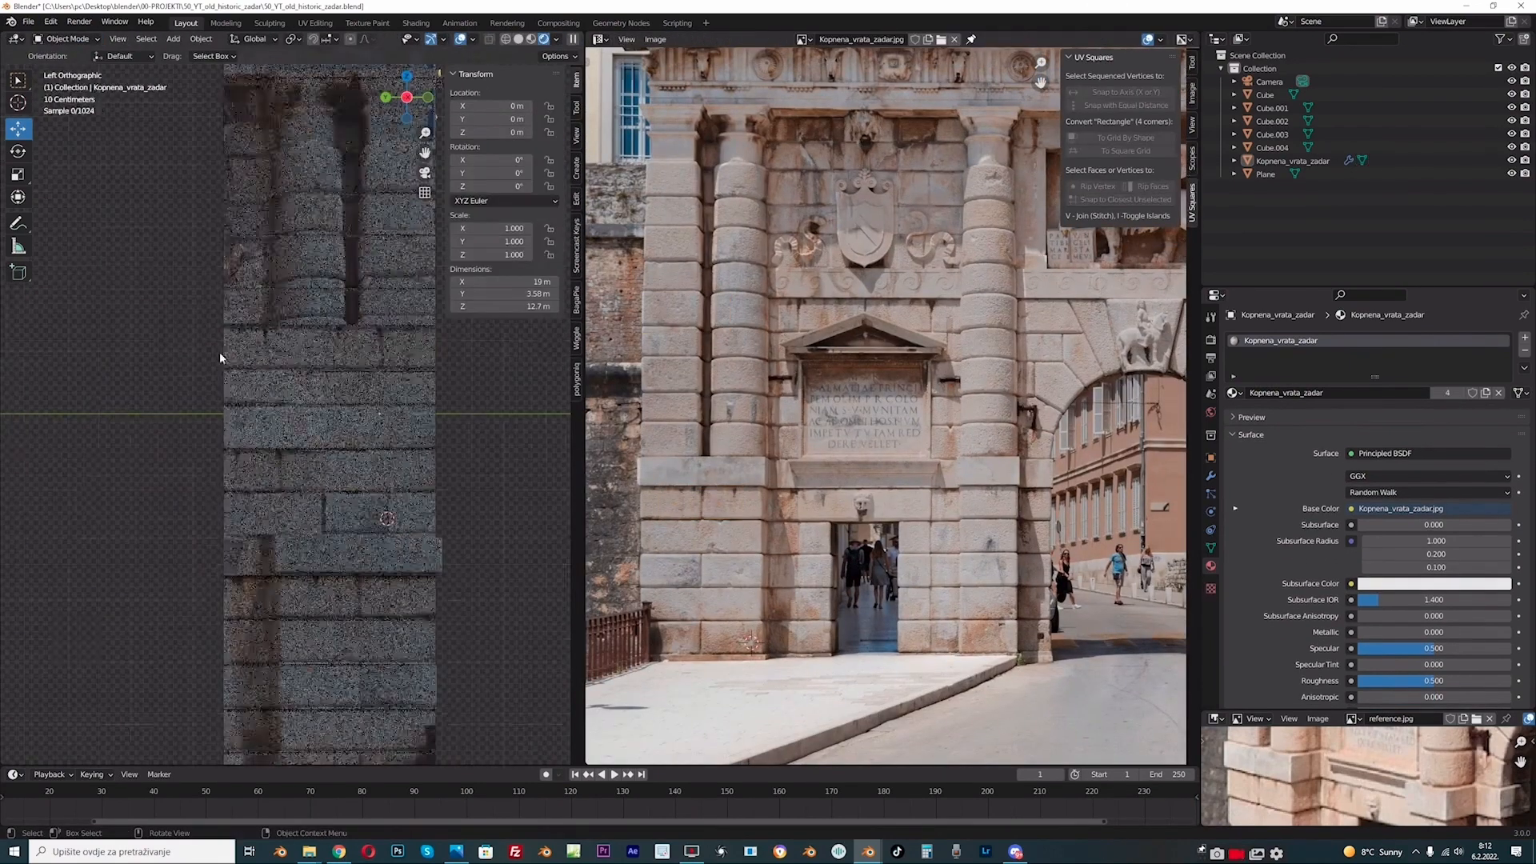
pyautogui.moveTo(219, 352); pyautogui.dragTo(171, 395, button='middle')
pyautogui.scroll(-3, 171, 395)
pyautogui.scroll(1, 171, 395)
pyautogui.click(457, 851)
pyautogui.click(457, 851)
pyautogui.press('KP_1')
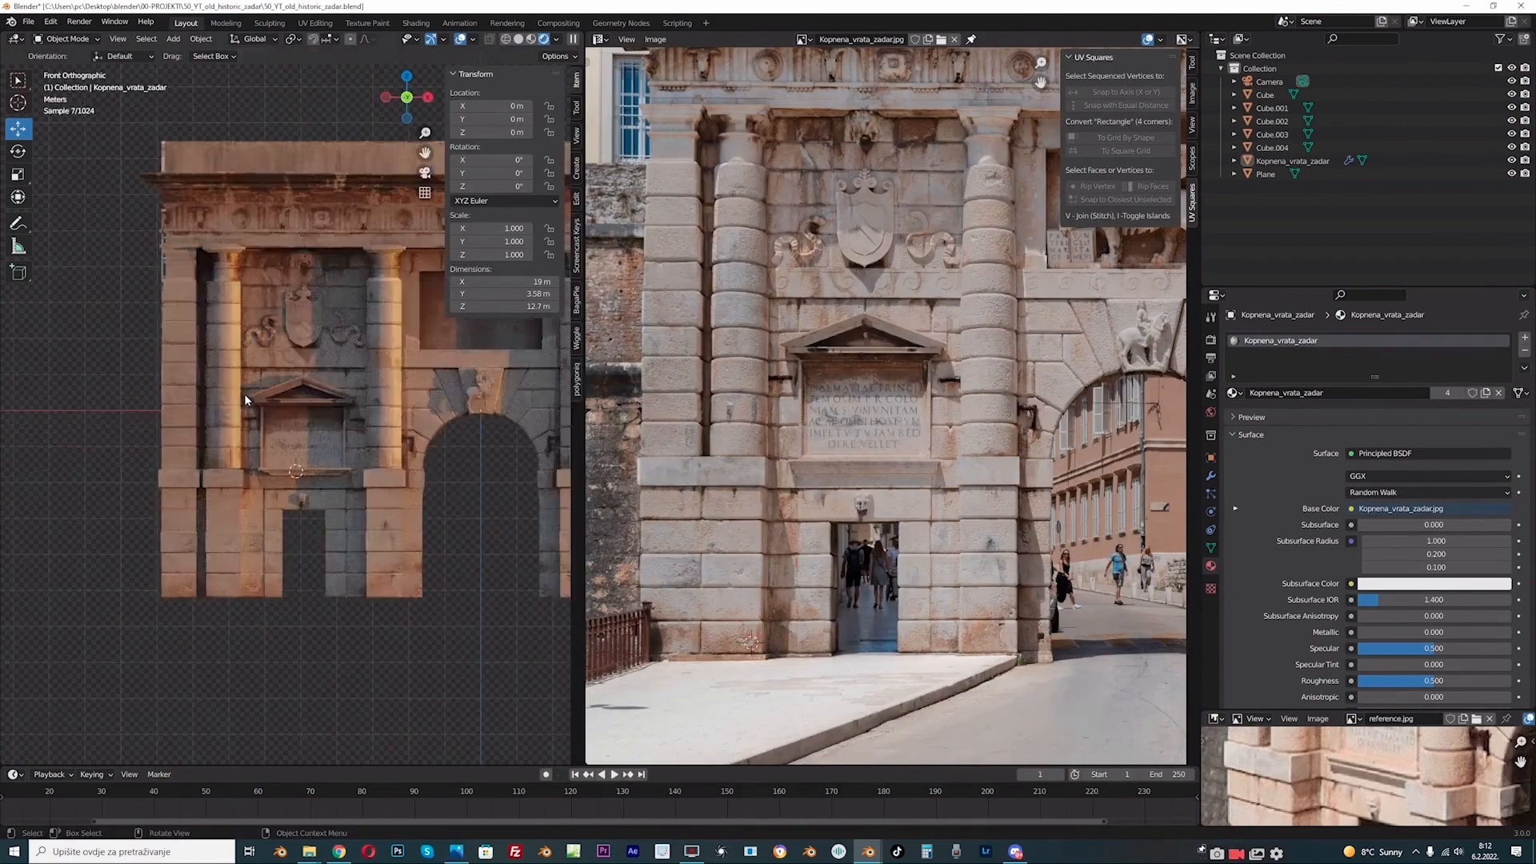
pyautogui.press('ctrl+KP_3')
pyautogui.scroll(3, 243, 394)
# - Return to Edit Mode in solid shading, select the sixth course's rear half, then move and scale its UVs within the left columns
pyautogui.click(519, 39)
pyautogui.press('Tab')
pyautogui.scroll(1, 229, 272)
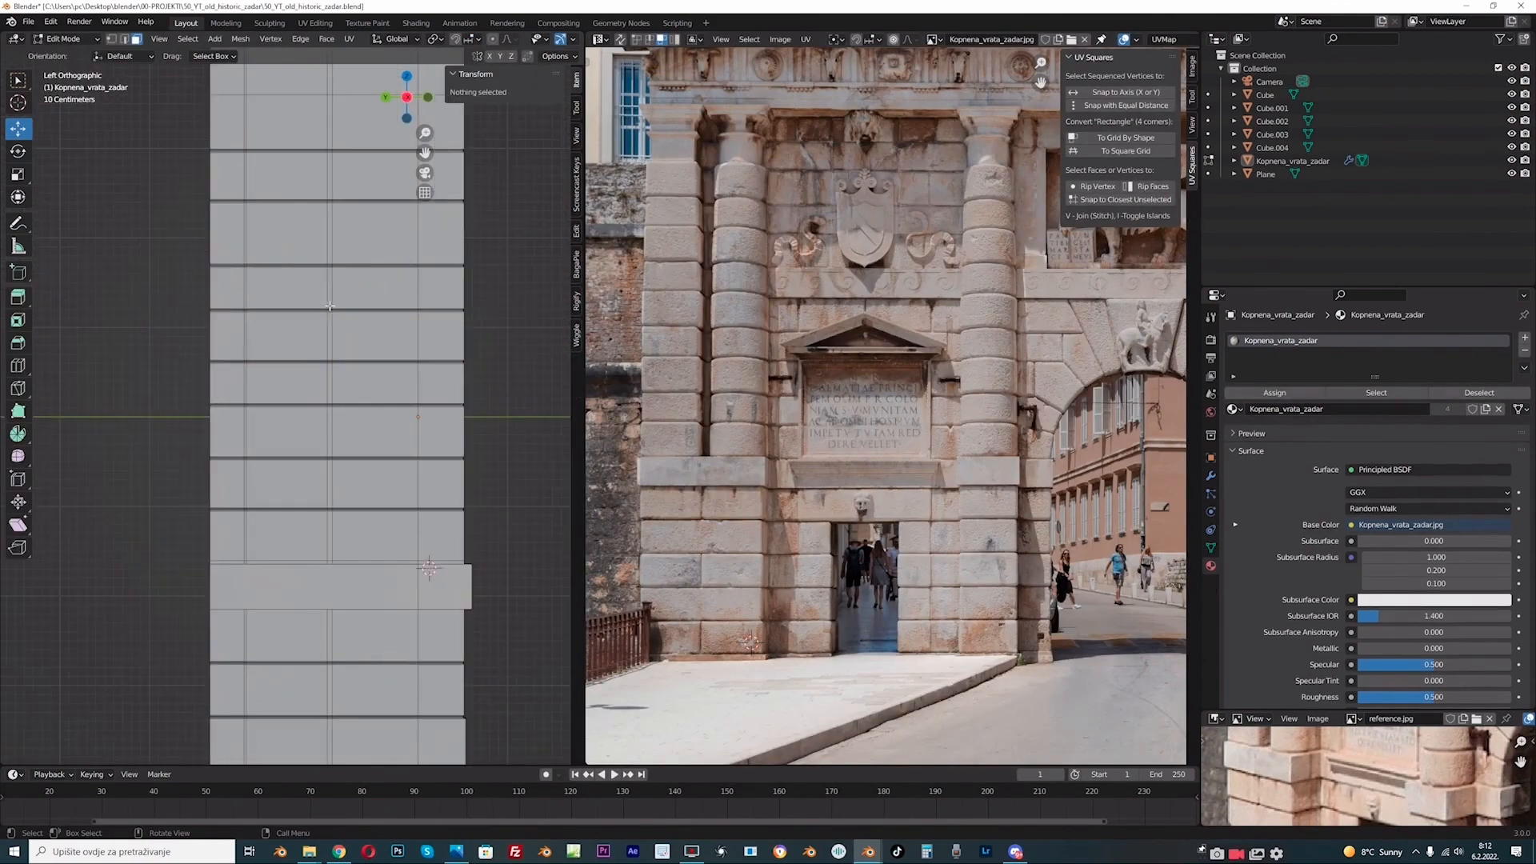
pyautogui.moveTo(329, 306); pyautogui.dragTo(230, 266)
pyautogui.moveTo(739, 331); pyautogui.dragTo(729, 348, button='middle')
pyautogui.press('h')
pyautogui.press('g')
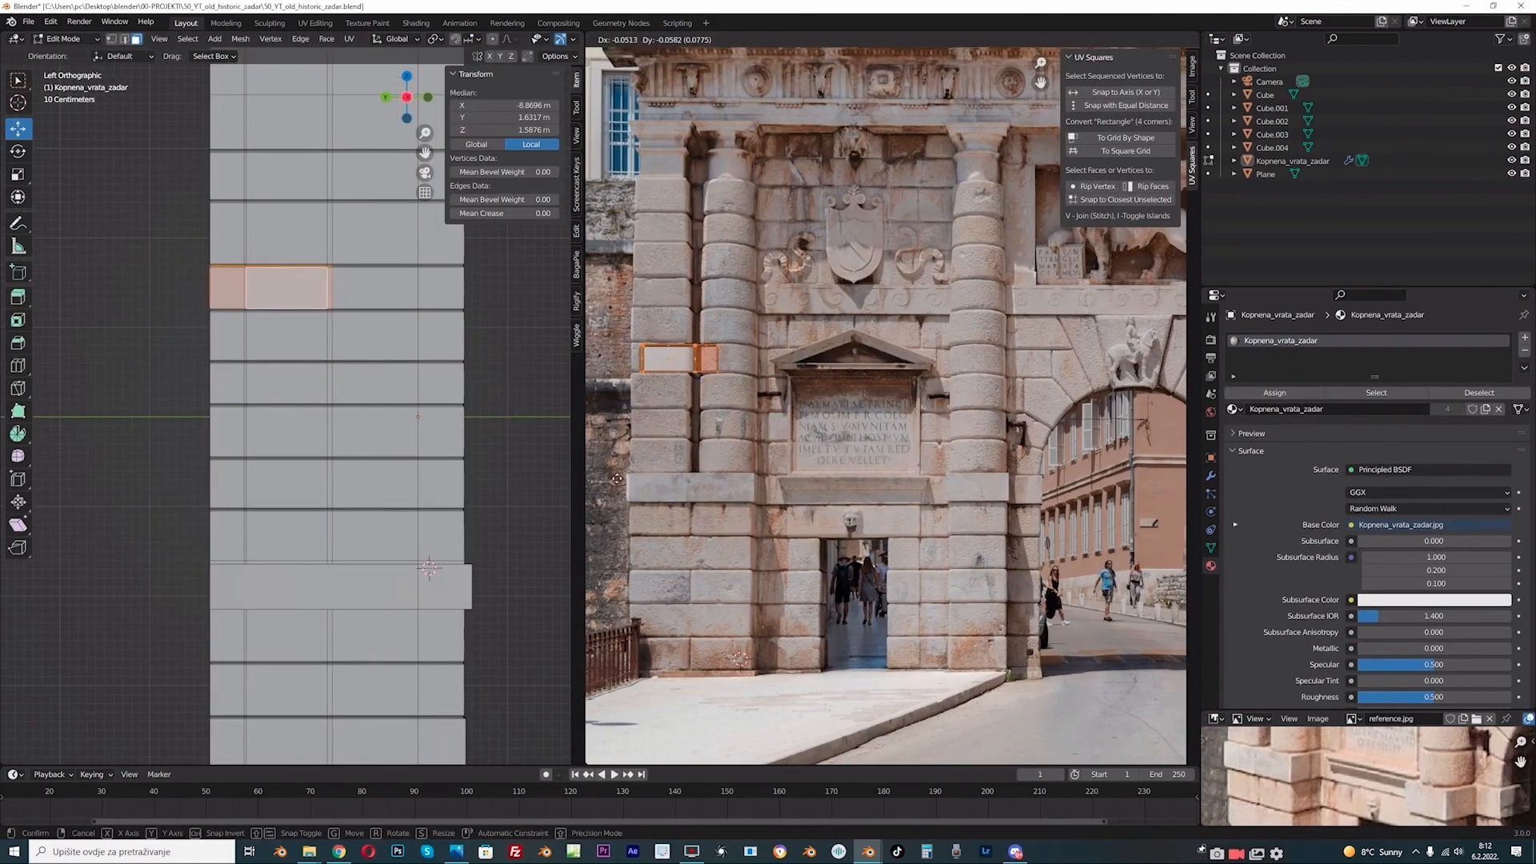
pyautogui.click(621, 517)
pyautogui.press('s')
pyautogui.click(616, 520)
# - Select the sixth course's front half and move its UVs to the stonework around the photo's left columns
pyautogui.press('h')
pyautogui.moveTo(340, 265); pyautogui.dragTo(432, 289)
pyautogui.press('g')
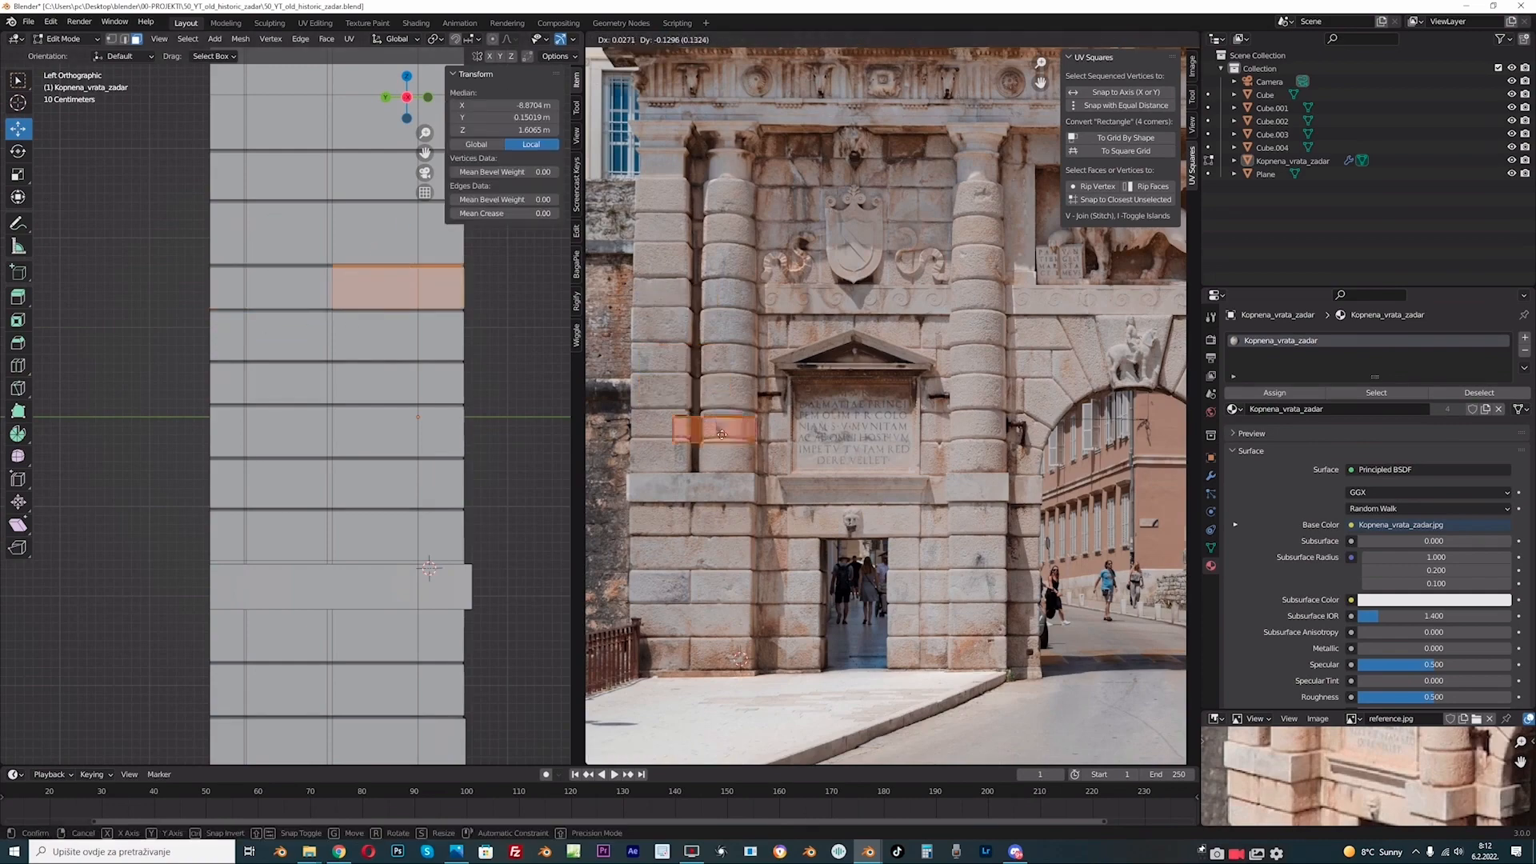
pyautogui.click(627, 394)
# - Examine the sixth course's texture in rendered shading from an angle, the front and the left side
pyautogui.press('Tab')
pyautogui.click(544, 39)
pyautogui.scroll(-2, 227, 385)
pyautogui.moveTo(226, 388); pyautogui.dragTo(237, 408, button='middle')
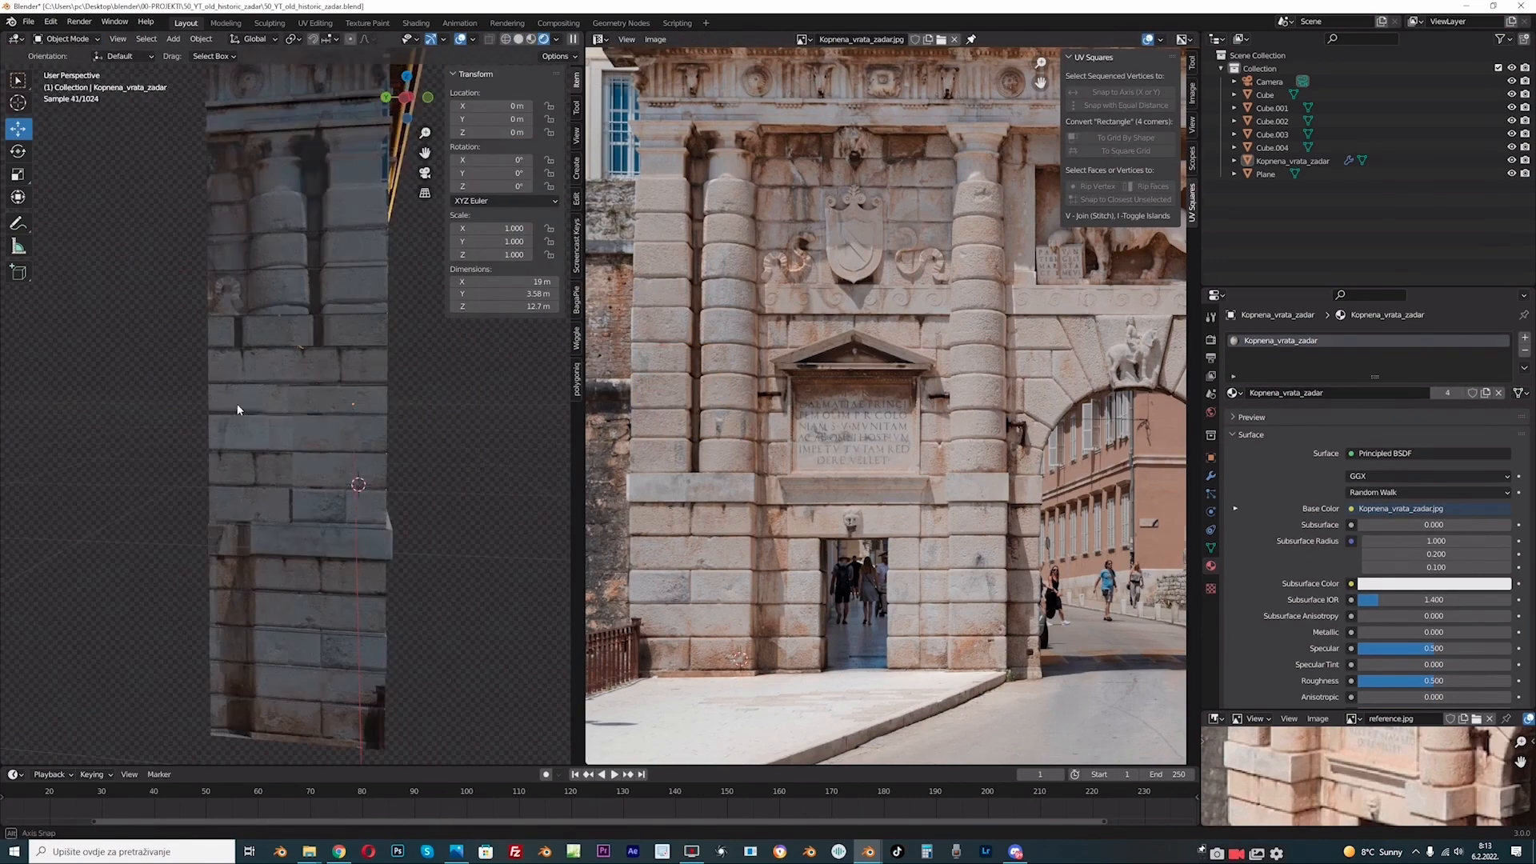
pyautogui.press('KP_1')
pyautogui.scroll(-2, 259, 384)
pyautogui.scroll(2, 304, 245)
pyautogui.press('ctrl+KP_3')
# - Return to Edit Mode and move the sixth course's front-half UVs to the masonry left of the doorway, near the ledge
pyautogui.press('Tab')
pyautogui.scroll(-1, 718, 387)
pyautogui.moveTo(719, 386); pyautogui.dragTo(867, 361, button='middle')
pyautogui.press('g')
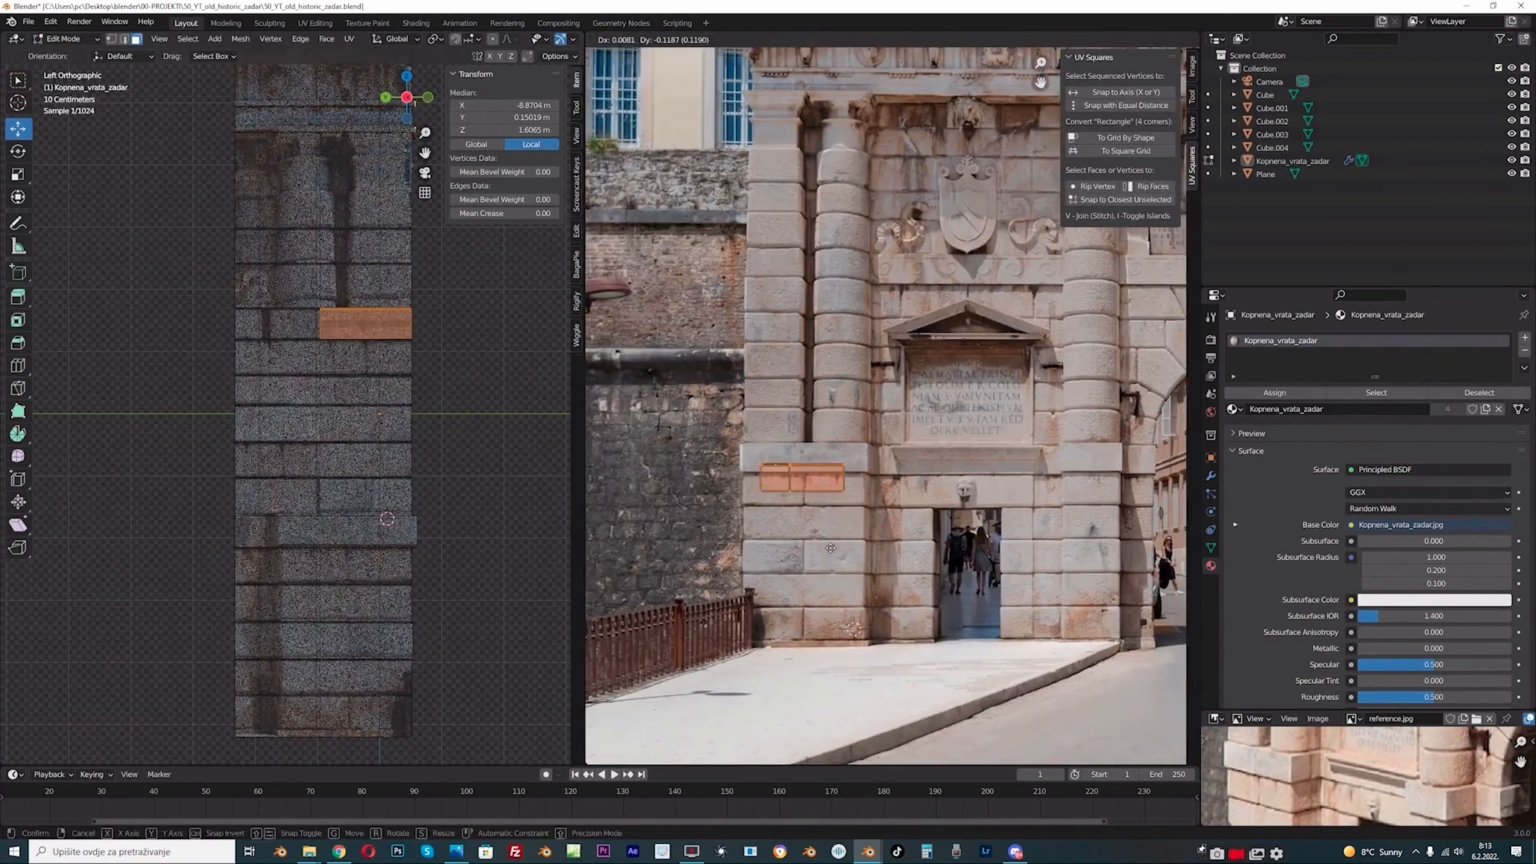
pyautogui.click(874, 519)
# - Select the seventh course's rear half, then move and scale its UVs onto the bottom stone block right of the left doorway
pyautogui.scroll(-1, 874, 519)
pyautogui.moveTo(875, 519); pyautogui.dragTo(858, 568, button='middle')
pyautogui.scroll(2, 293, 407)
pyautogui.moveTo(329, 258); pyautogui.dragTo(219, 199)
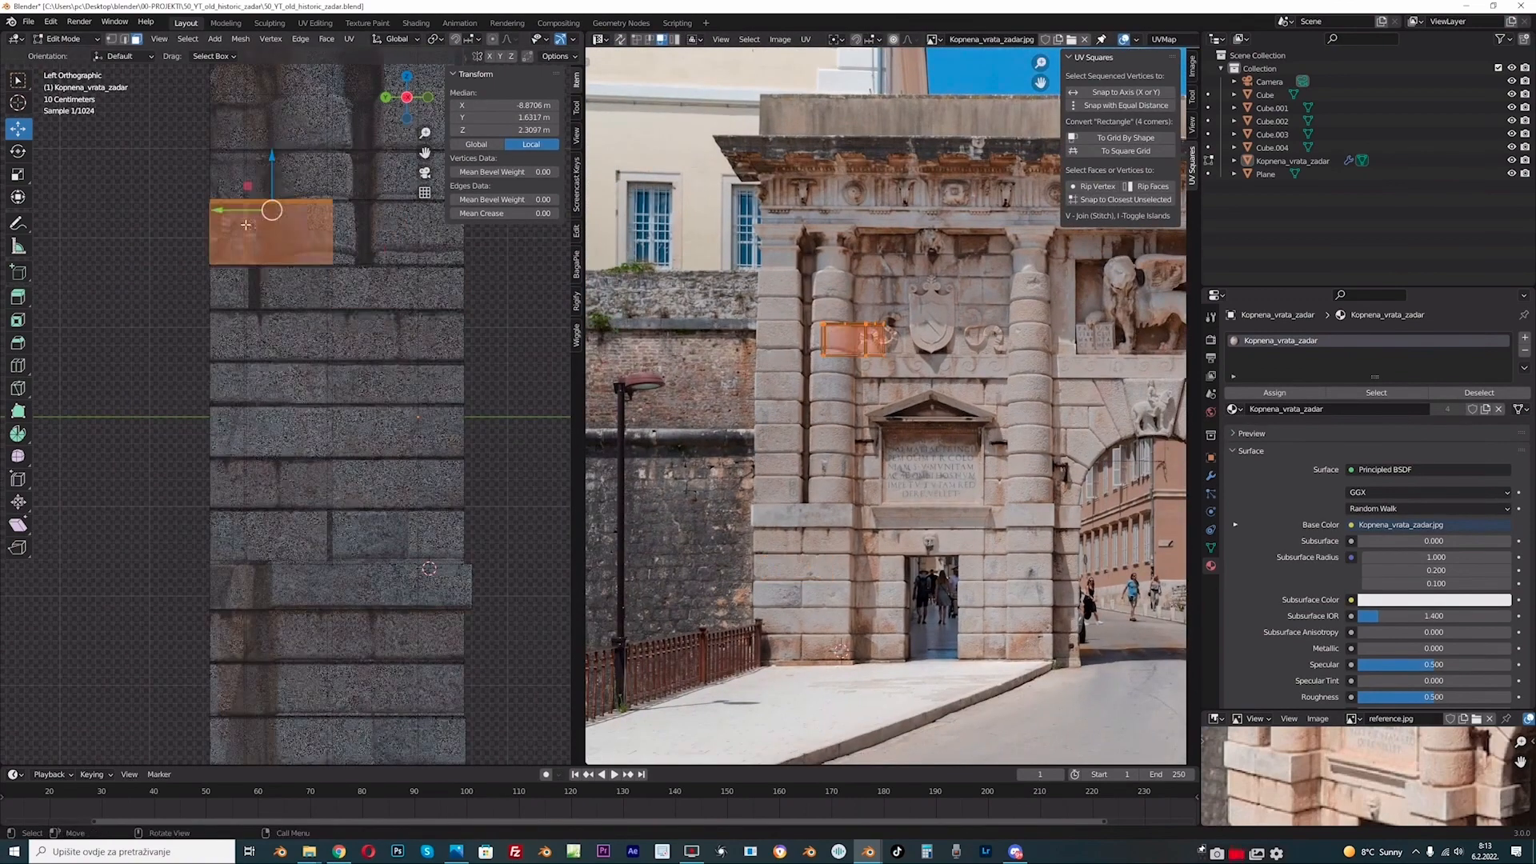
pyautogui.press('g')
pyautogui.click(1057, 596)
pyautogui.scroll(2, 1057, 596)
pyautogui.moveTo(1058, 596); pyautogui.dragTo(932, 539, button='middle')
pyautogui.press('g')
pyautogui.click(931, 624)
pyautogui.press('s')
pyautogui.click(922, 623)
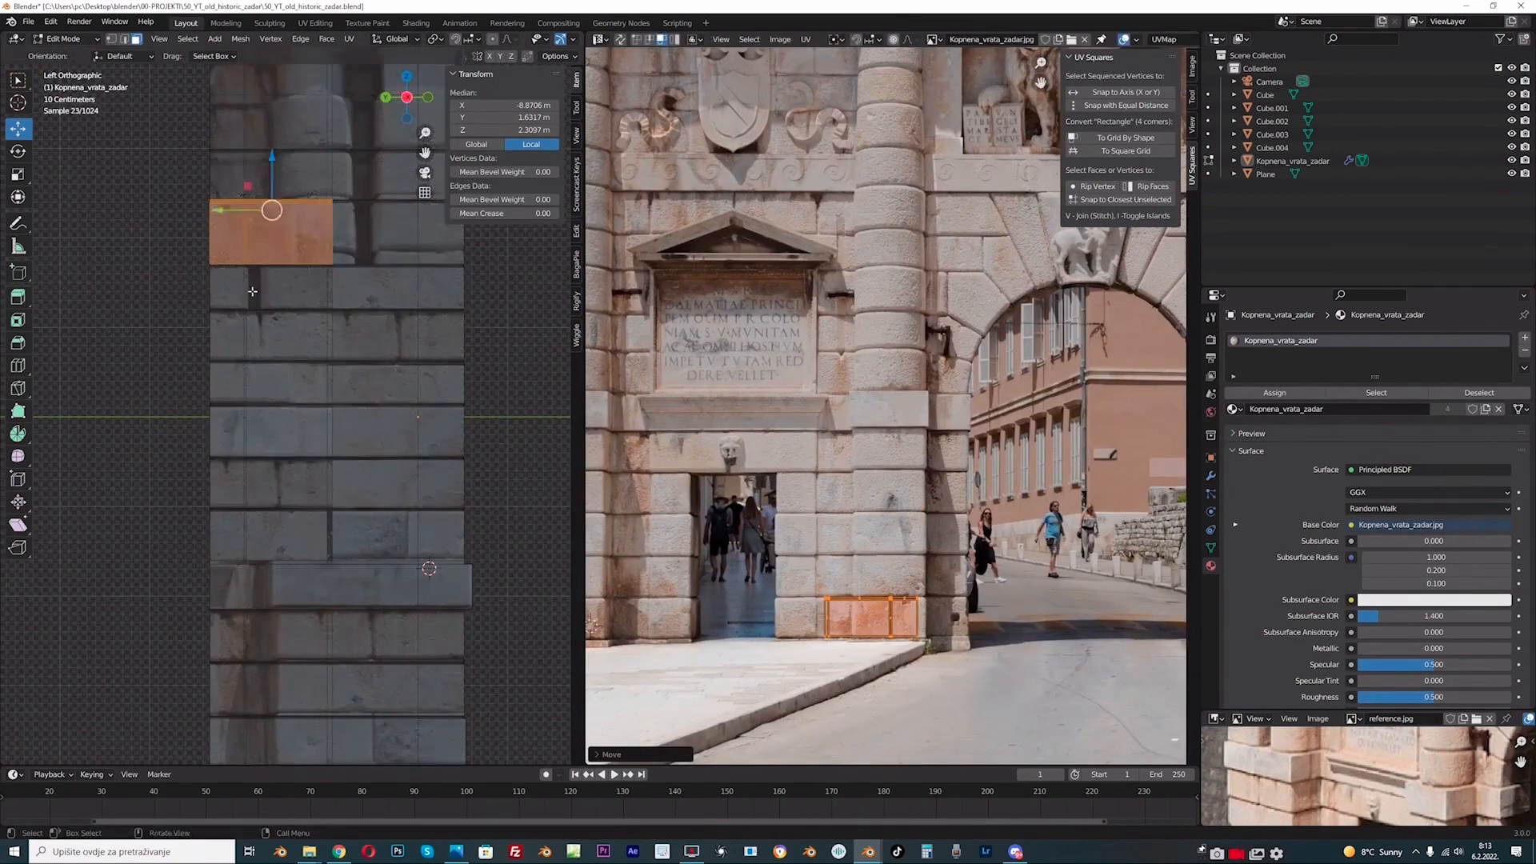
# - Select the seventh course's front half, move its UVs onto the arch's right pier near the no-entry sign, and scale them vertically to fit
pyautogui.moveTo(449, 254); pyautogui.dragTo(336, 204)
pyautogui.scroll(-2, 686, 309)
pyautogui.press('g')
pyautogui.click(1045, 550)
pyautogui.moveTo(1045, 550); pyautogui.dragTo(932, 498, button='middle')
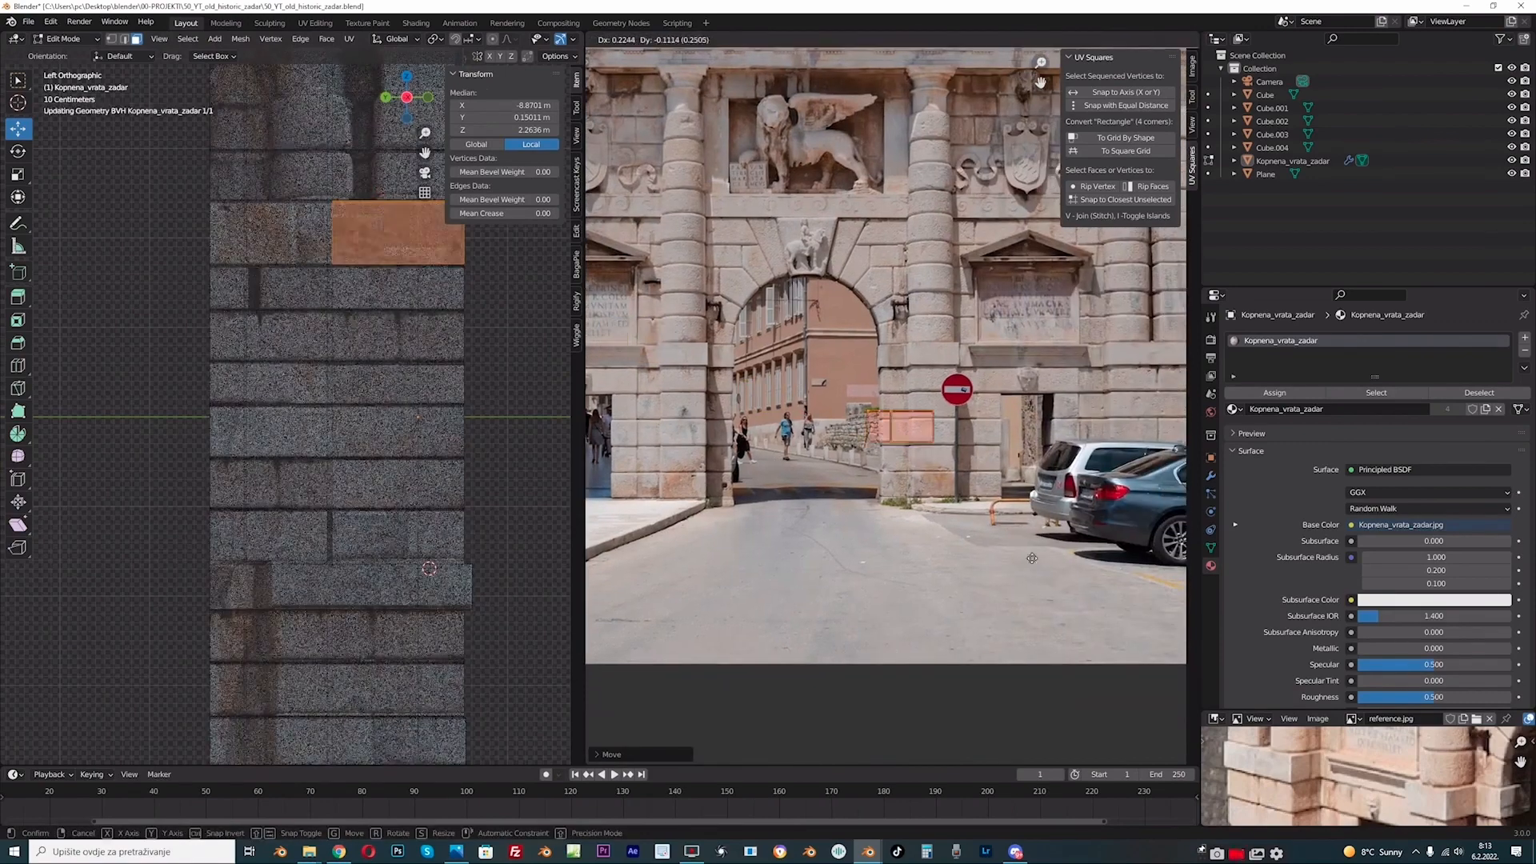
pyautogui.scroll(3, 933, 498)
pyautogui.press('g')
pyautogui.click(920, 615)
pyautogui.press('s')
pyautogui.press('y')
pyautogui.click(916, 608)
pyautogui.keyDown('shift'); pyautogui.moveTo(498, 216); pyautogui.dragTo(461, 380, button='middle'); pyautogui.keyUp('shift')
pyautogui.hotkey('alt', 'a')
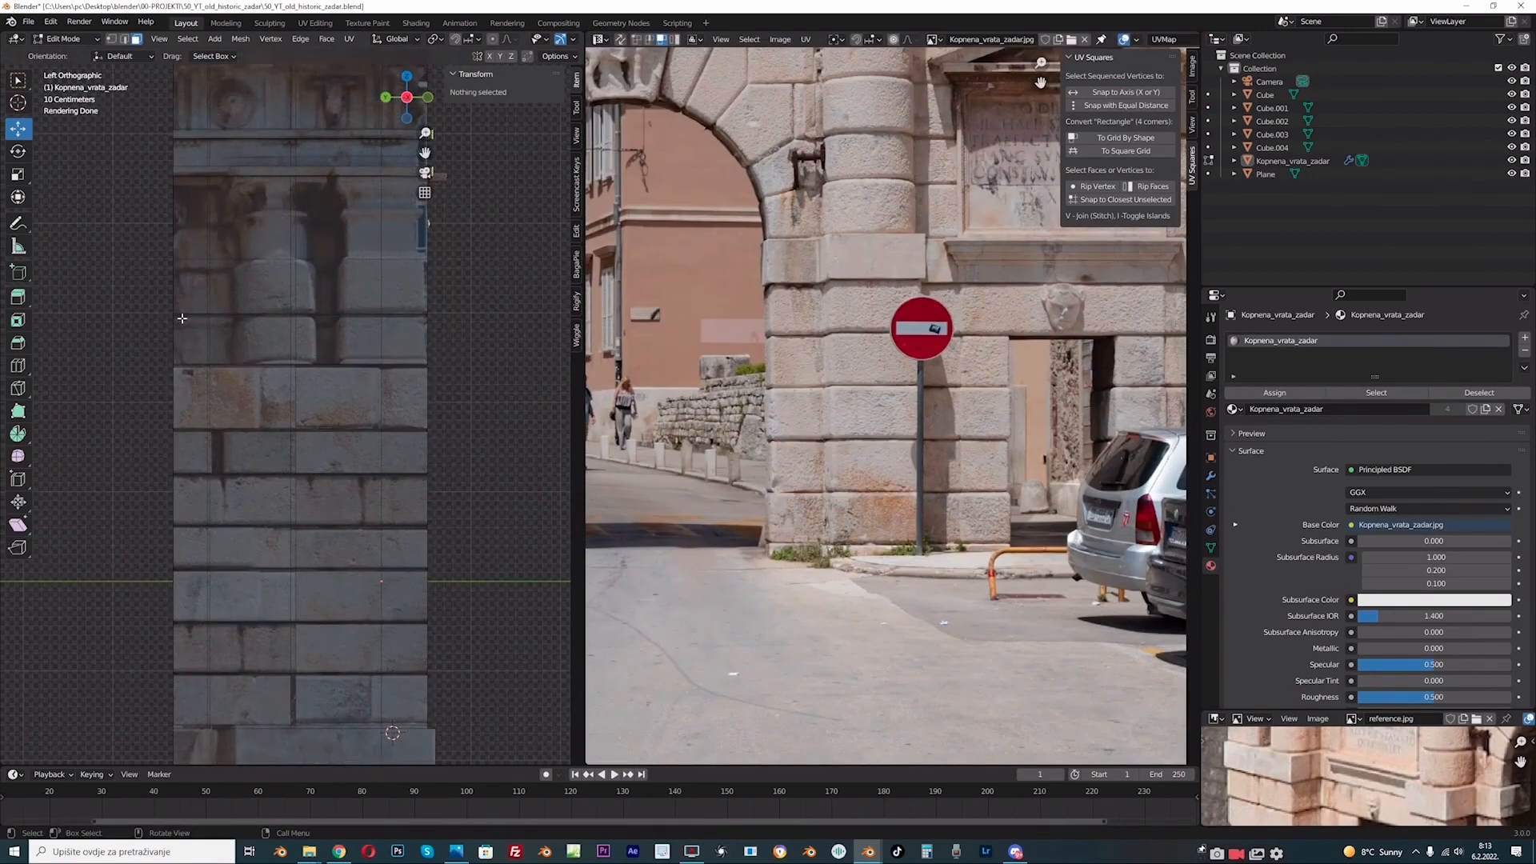
# - Select the eighth course's rear half and move its UVs onto the pier's lowest stone blocks below the no-entry sign
pyautogui.moveTo(293, 360); pyautogui.dragTo(295, 361)
pyautogui.scroll(-8, 904, 352)
pyautogui.press('g')
pyautogui.click(1057, 434)
pyautogui.moveTo(1057, 434); pyautogui.dragTo(750, 371, button='middle')
pyautogui.scroll(8, 751, 371)
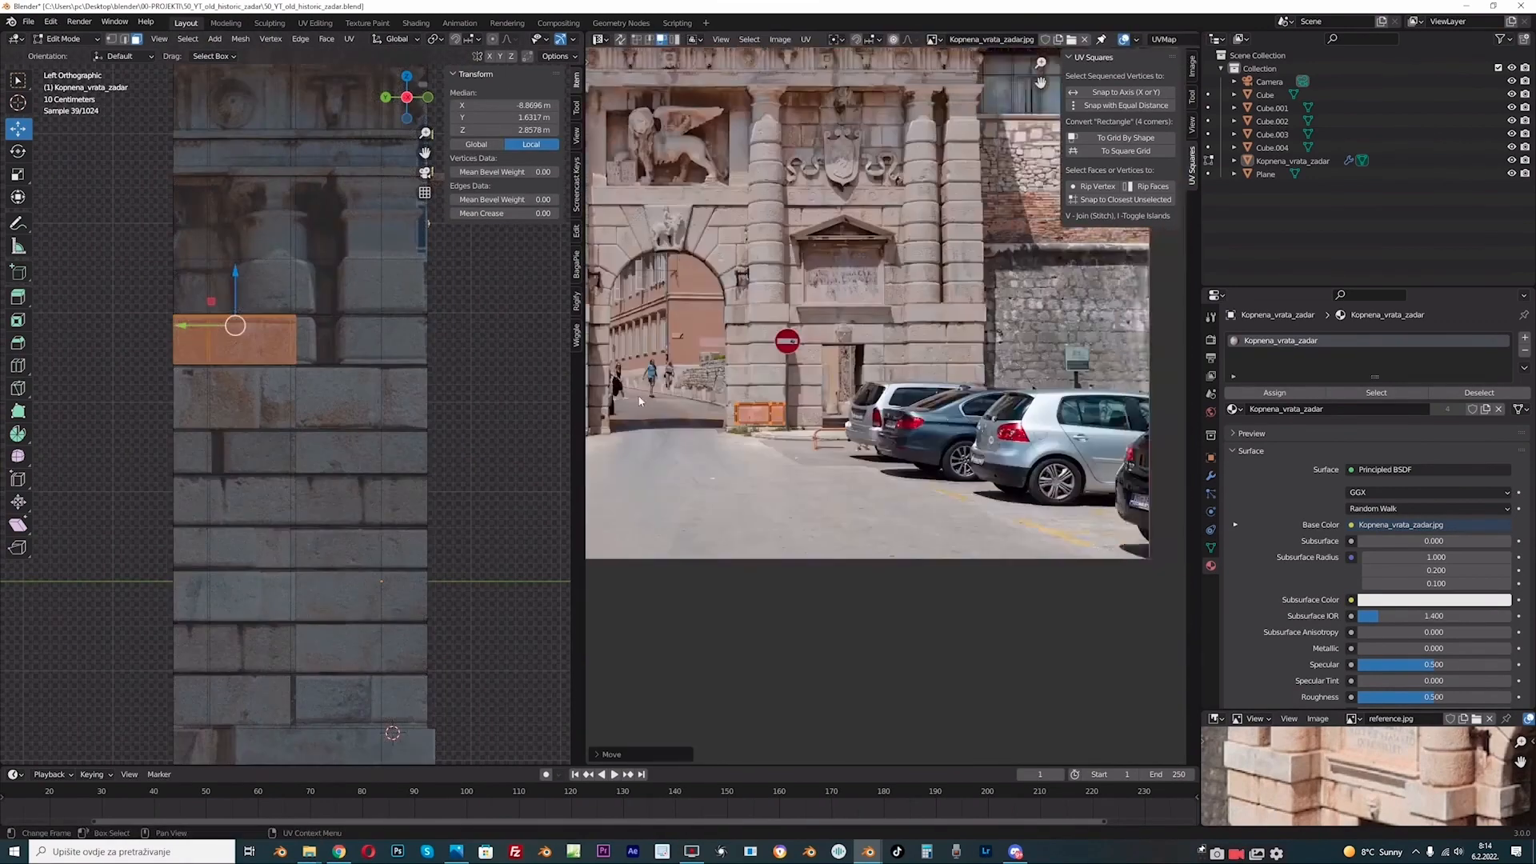
pyautogui.press('g')
pyautogui.click(937, 376)
pyautogui.scroll(-4, 512, 40)
# - Switch the viewport to solid shading, then select the ninth course's rear half and move its UVs to other photographed stonework
pyautogui.click(535, 39)
pyautogui.hotkey('alt', 'a')
pyautogui.moveTo(192, 285); pyautogui.dragTo(294, 293)
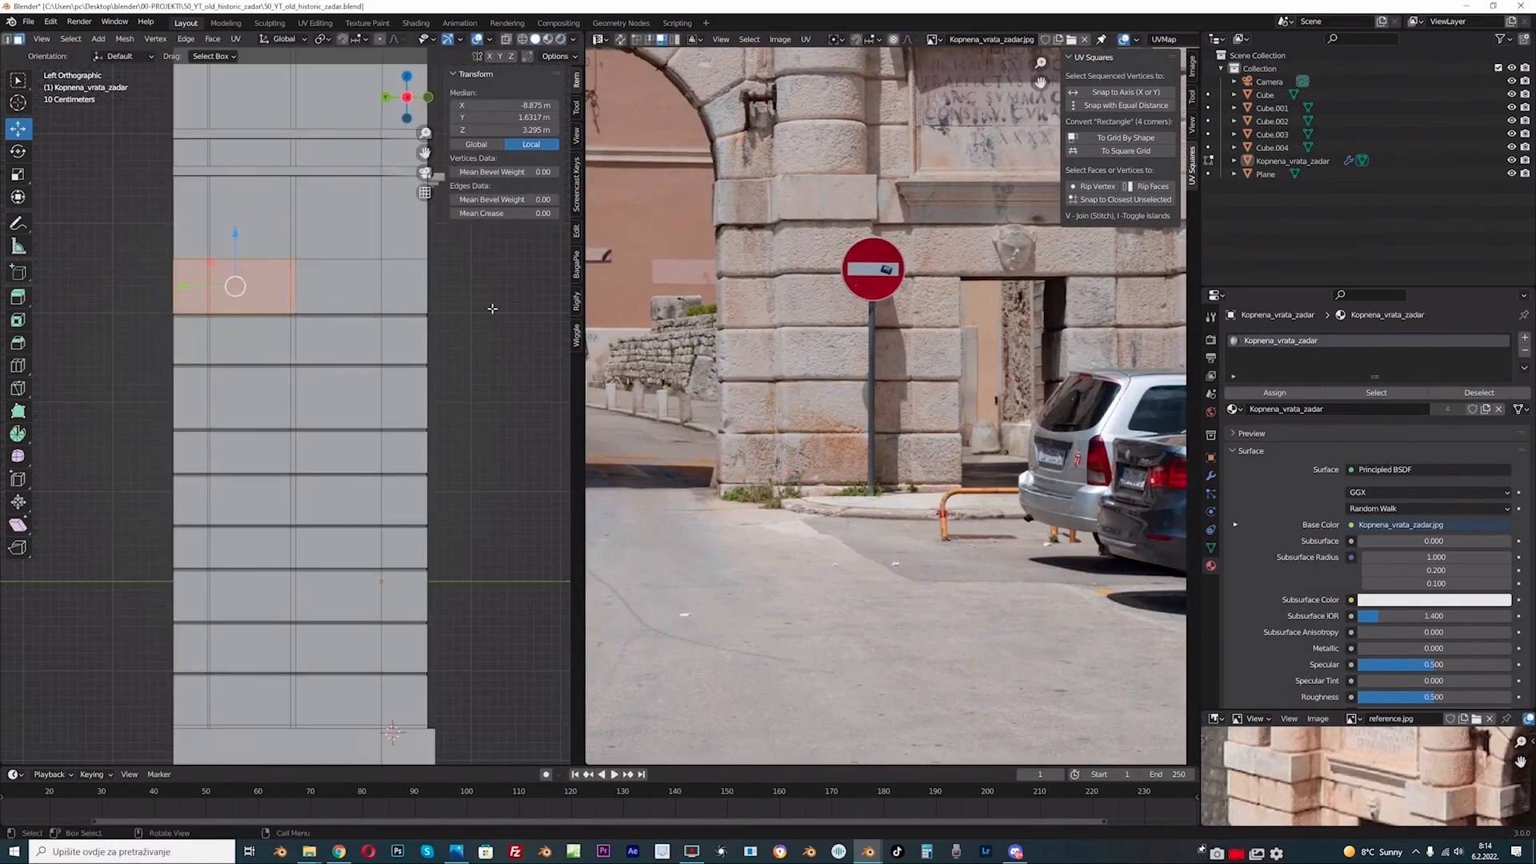
pyautogui.scroll(-6, 754, 314)
pyautogui.press('g')
pyautogui.click(1077, 450)
pyautogui.scroll(3, 1077, 450)
pyautogui.moveTo(1076, 450); pyautogui.dragTo(837, 502, button='middle')
pyautogui.scroll(3, 837, 480)
# - Select the ninth course's front half and move its UVs onto the paired columns at the photo's right, above the ledge
pyautogui.hotkey('alt', 'a')
pyautogui.moveTo(320, 283); pyautogui.dragTo(401, 290)
pyautogui.scroll(-7, 636, 308)
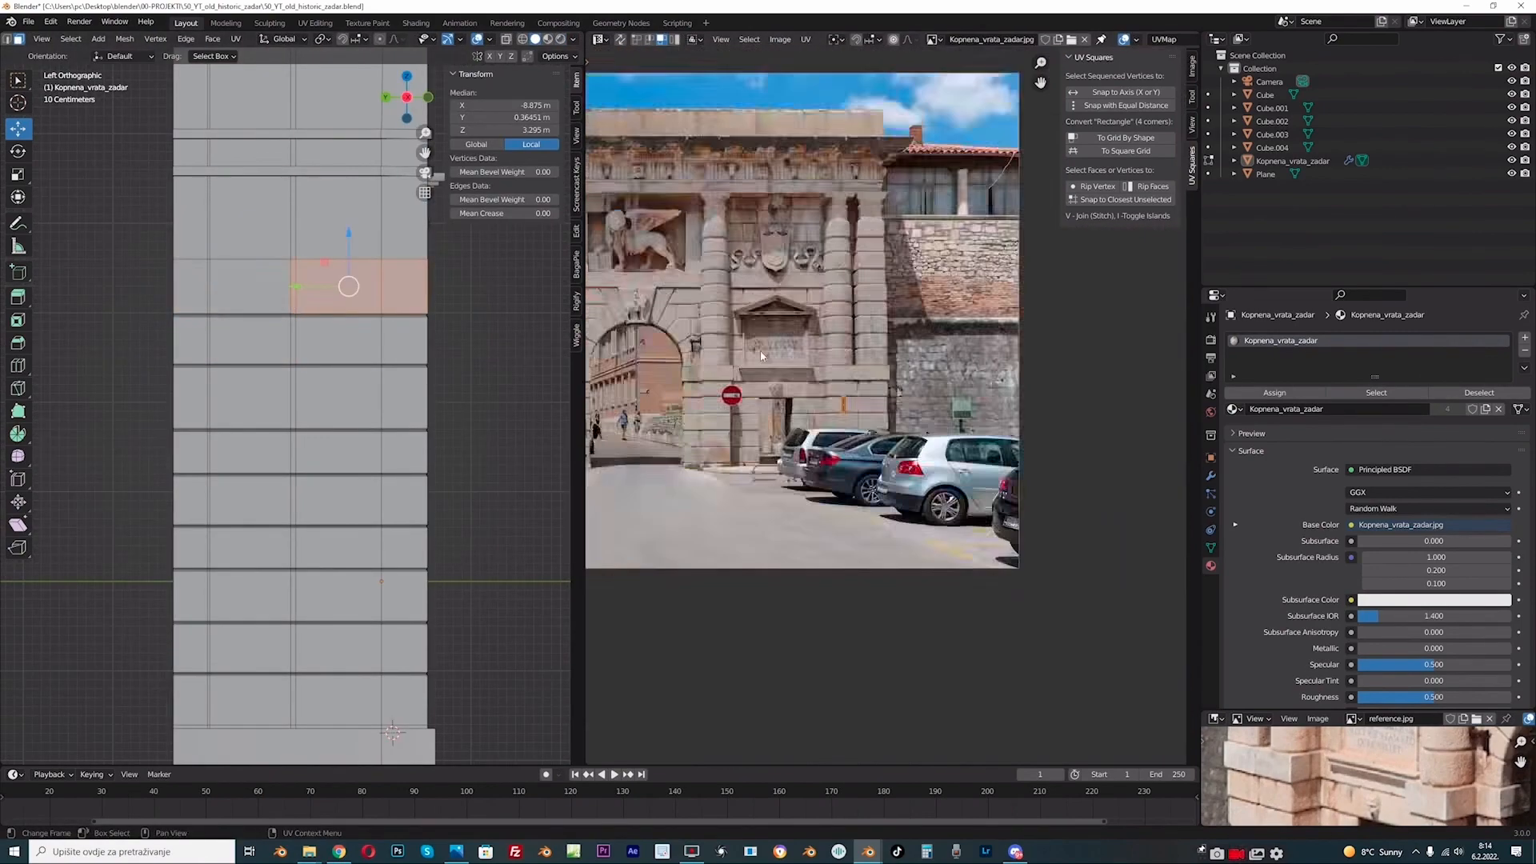
pyautogui.press('g')
pyautogui.click(918, 382)
pyautogui.scroll(7, 898, 392)
pyautogui.press('g')
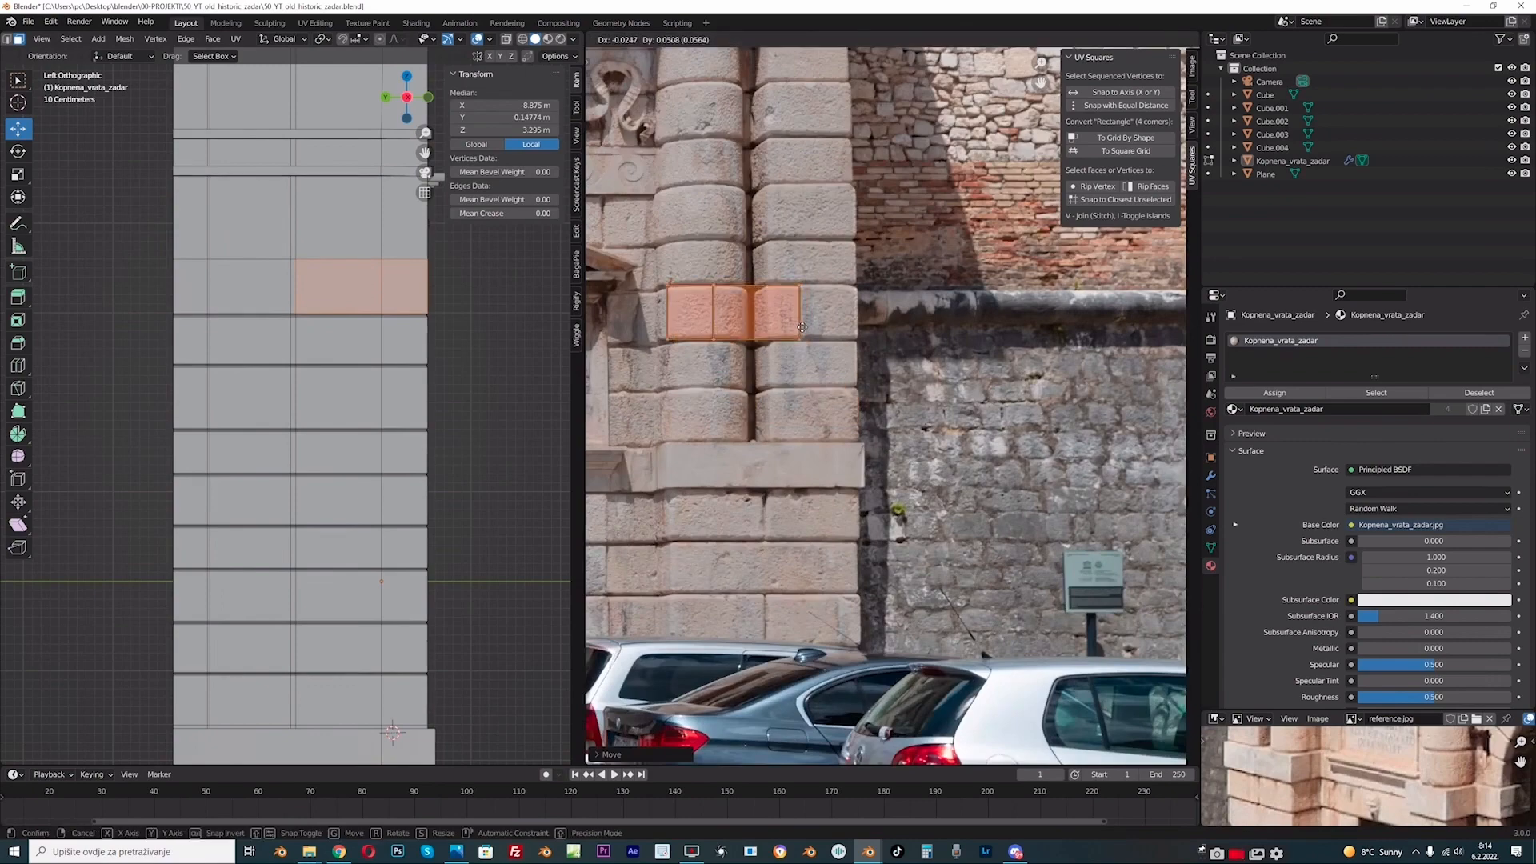
pyautogui.click(798, 329)
pyautogui.scroll(-1, 240, 240)
# - Select the tenth course's rear half and move its UVs onto a low stone block of the pier right of the arch
pyautogui.hotkey('alt', 'a')
pyautogui.moveTo(208, 221); pyautogui.dragTo(293, 276)
pyautogui.scroll(-1, 294, 277)
pyautogui.scroll(-5, 848, 400)
pyautogui.press('g')
pyautogui.click(920, 556)
pyautogui.scroll(3, 924, 564)
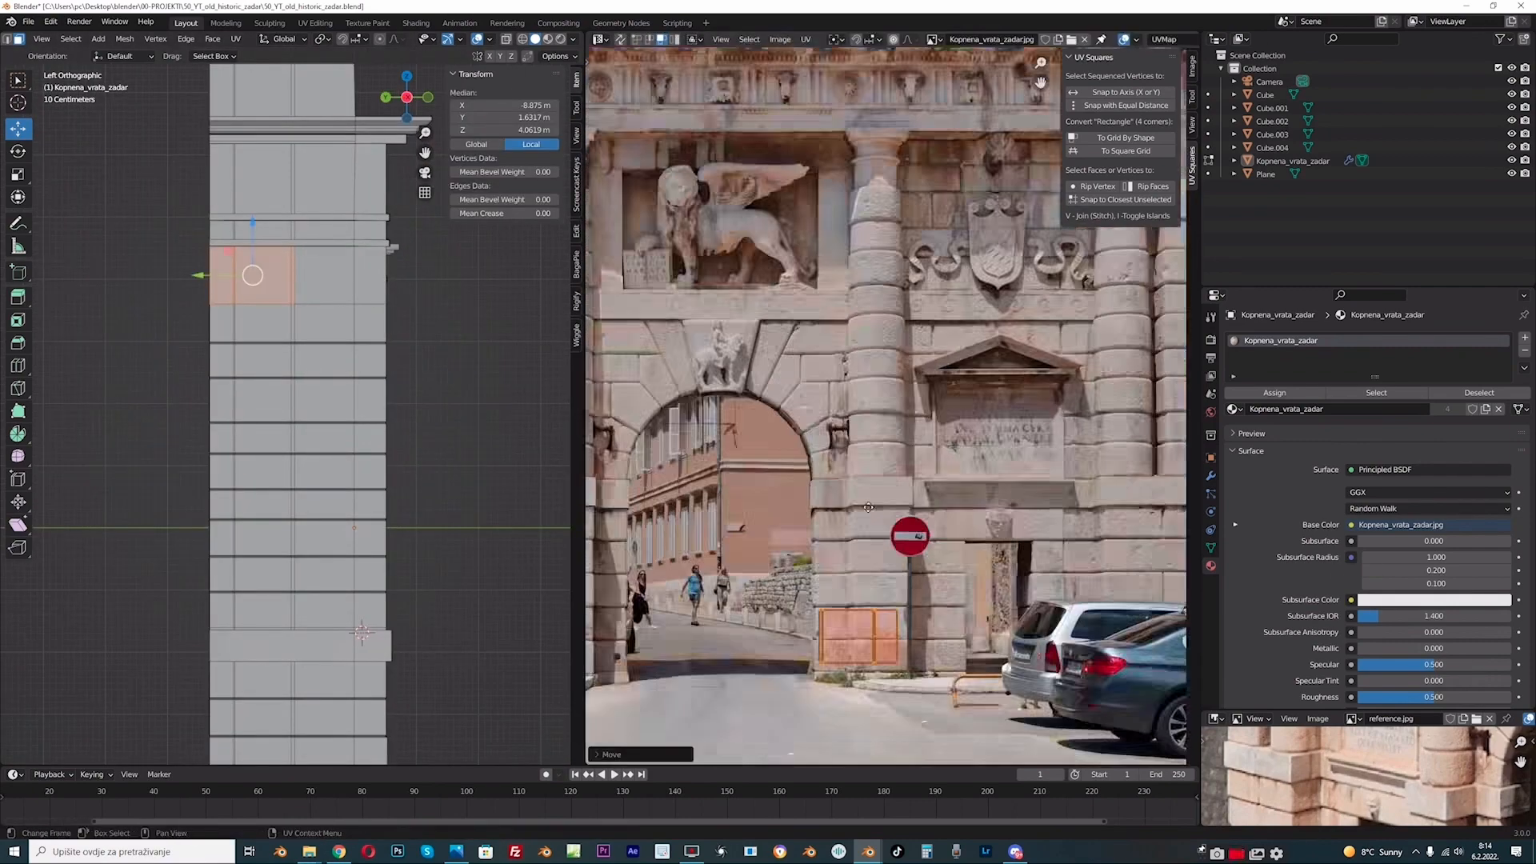
pyautogui.moveTo(930, 578); pyautogui.dragTo(851, 436, button='middle')
pyautogui.press('g')
pyautogui.click(853, 447)
# - Select the tenth course's front half and move its UVs onto the pier blocks beside the no-entry sign's post
pyautogui.hotkey('alt', 'a')
pyautogui.moveTo(318, 267); pyautogui.dragTo(374, 285)
pyautogui.scroll(-7, 832, 400)
pyautogui.press('g')
pyautogui.click(836, 432)
pyautogui.scroll(7, 832, 448)
pyautogui.press('g')
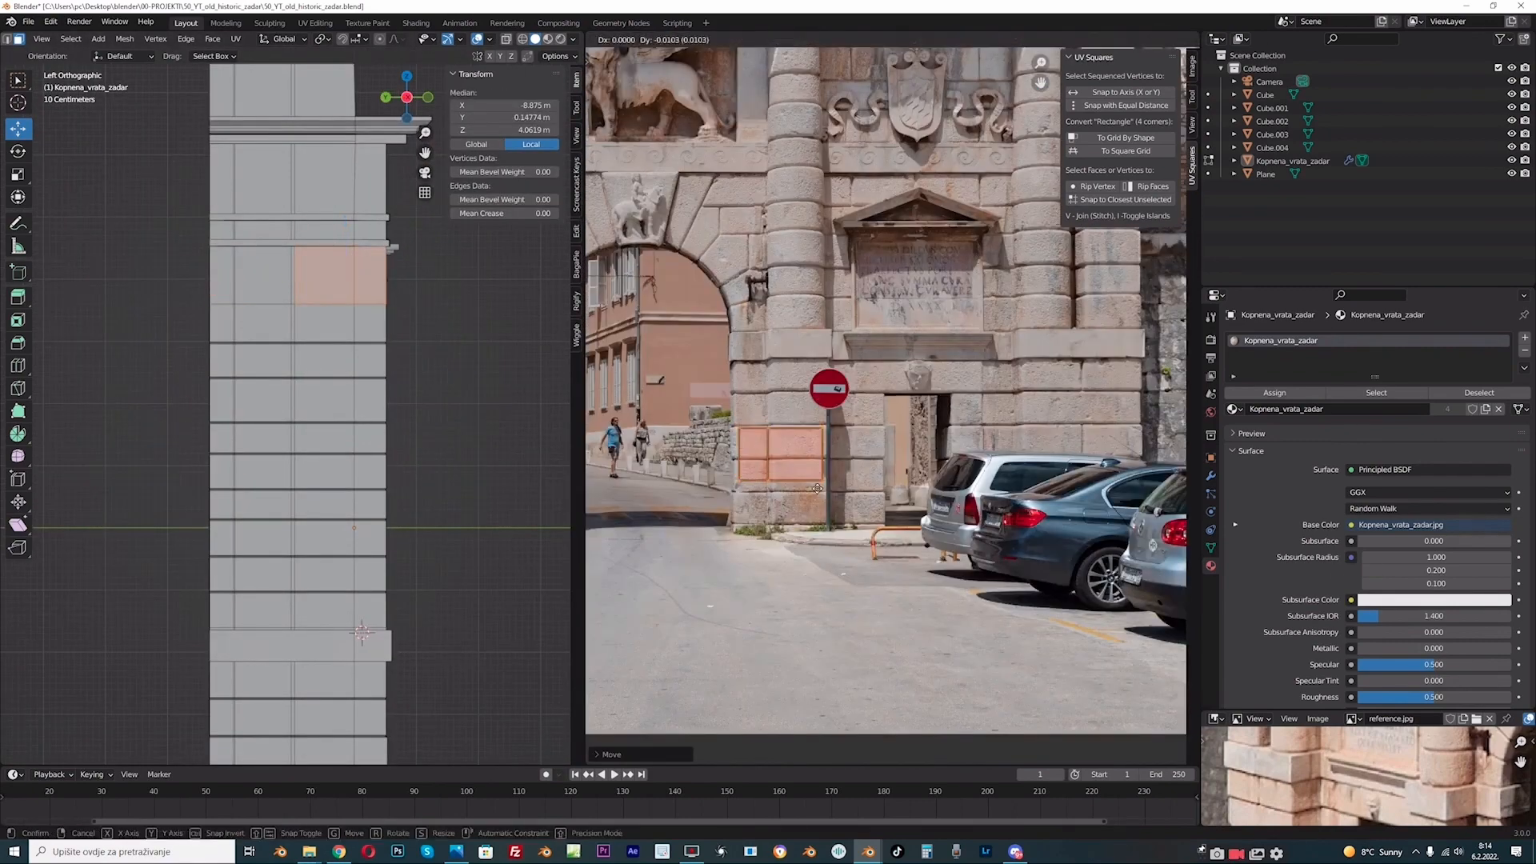
pyautogui.scroll(-4, 848, 384)
# - Clear the selection and select faces across the full width of the side's upper course
pyautogui.moveTo(744, 344); pyautogui.dragTo(991, 448, button='middle')
pyautogui.scroll(-1, 280, 256)
pyautogui.hotkey('alt', 'a')
pyautogui.moveTo(200, 250); pyautogui.dragTo(384, 268)
pyautogui.scroll(2, 774, 328)
# - Leave Edit Mode and examine the whole gate's side texture in rendered shading from an angle
pyautogui.click(16, 39)
pyautogui.press('Tab')
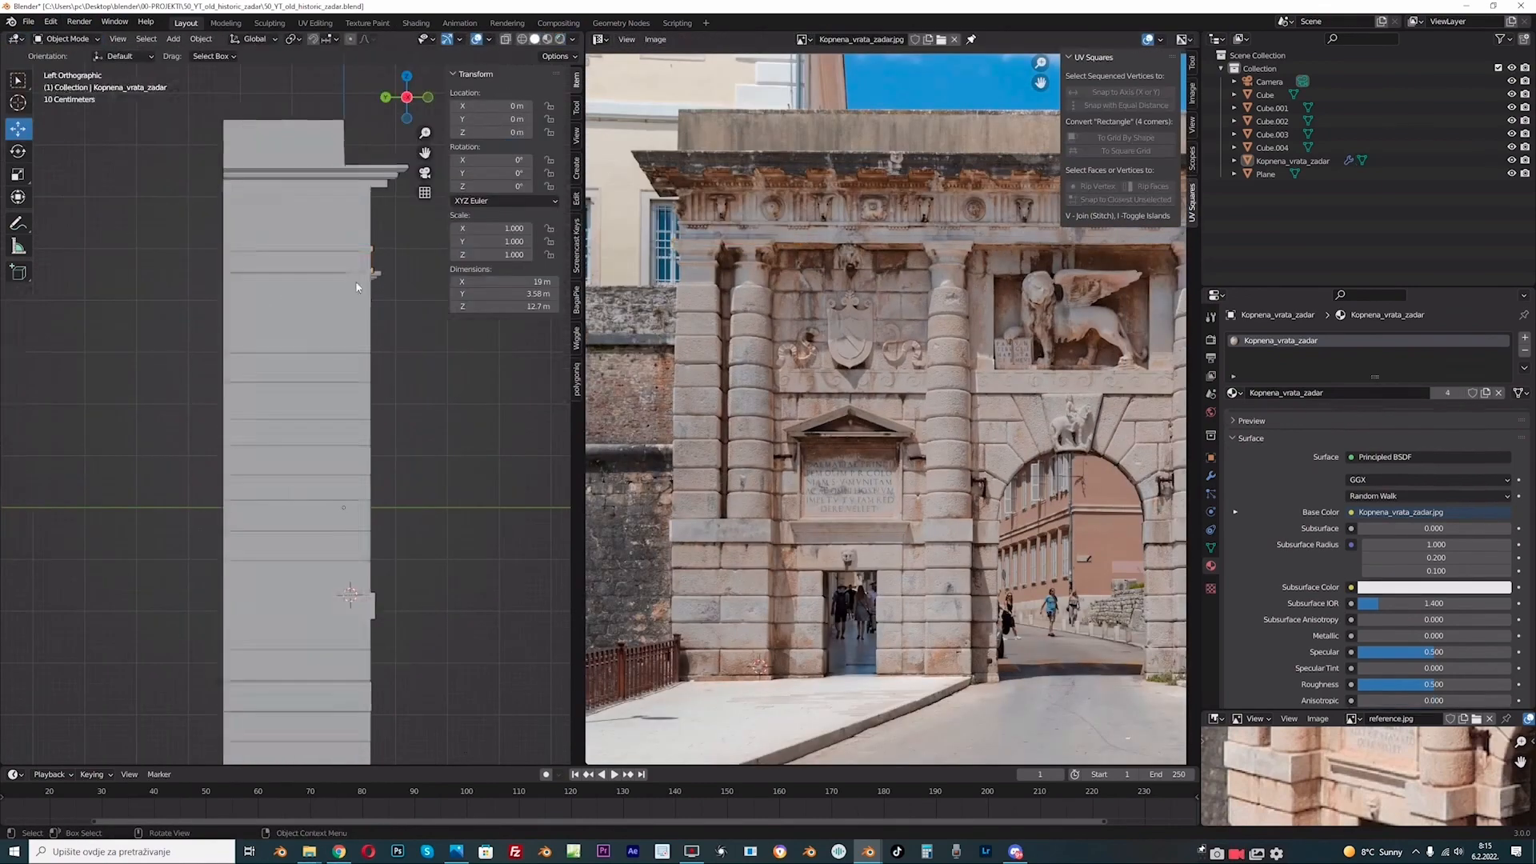
pyautogui.scroll(-3, 357, 288)
pyautogui.press('z')
pyautogui.click(370, 249)
pyautogui.scroll(-1, 378, 391)
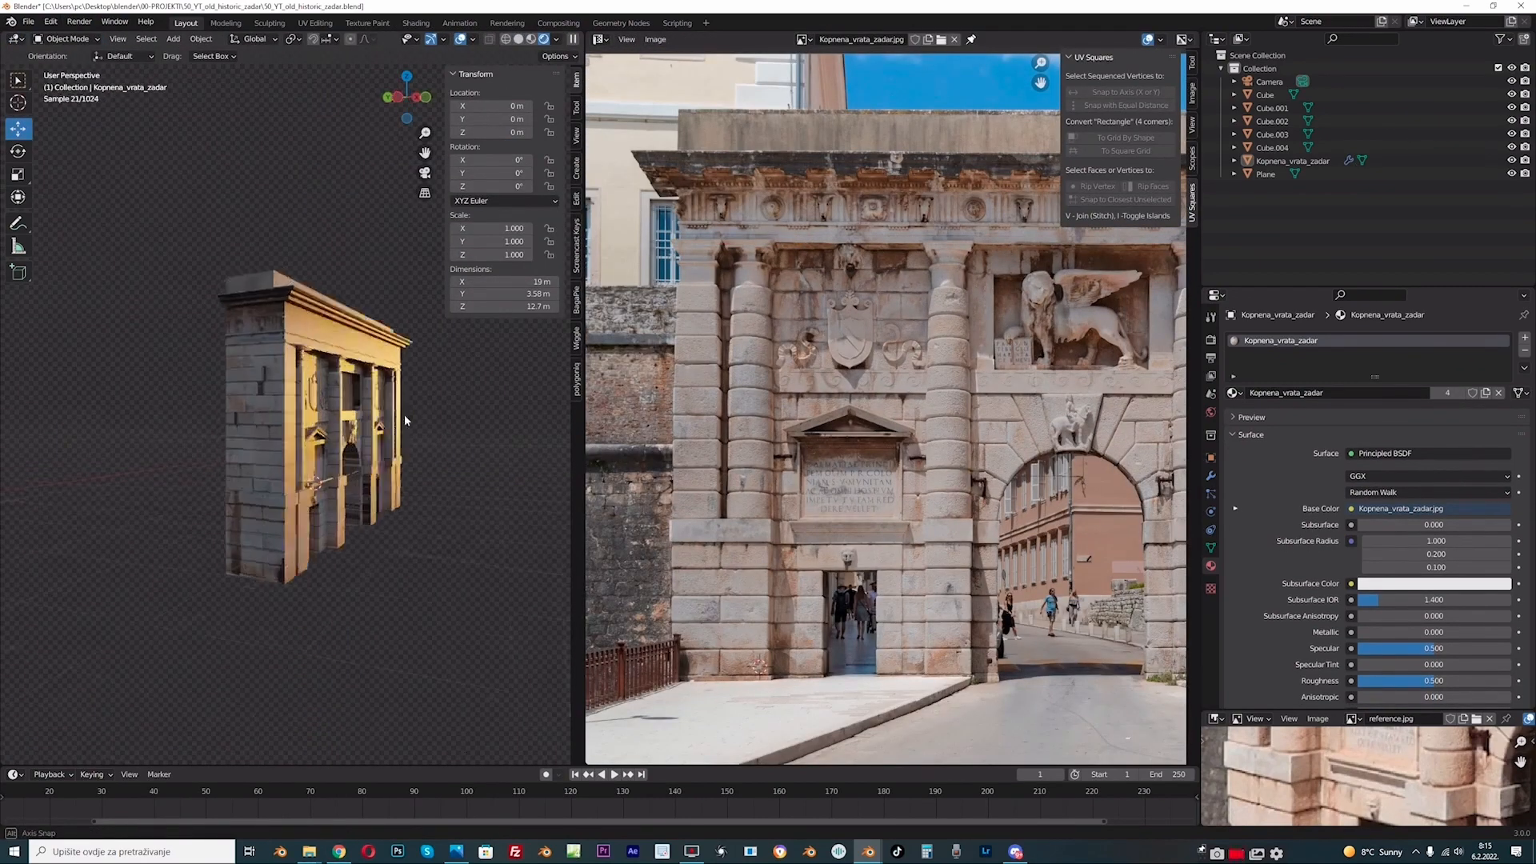